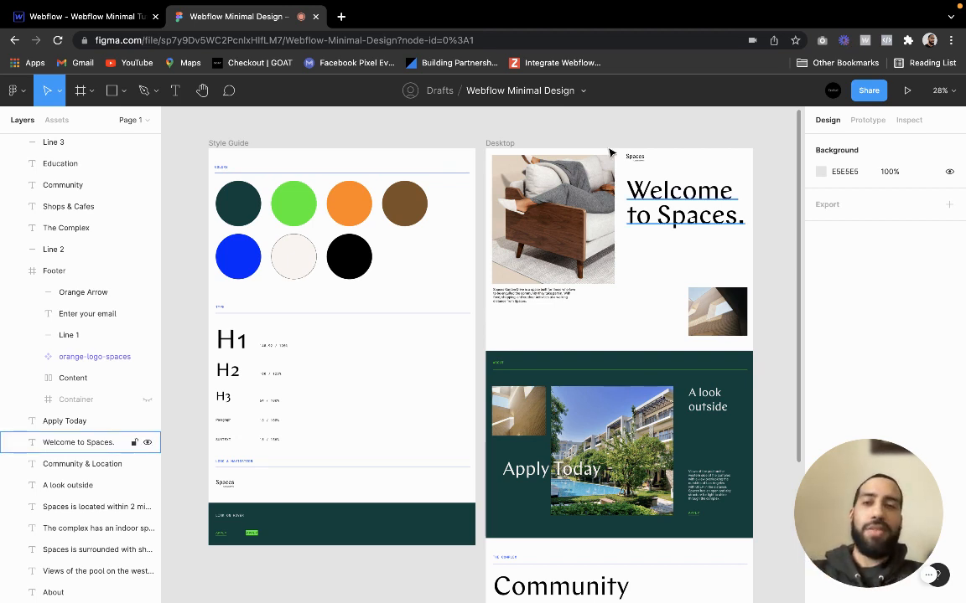
Open the OSLO Capitol Hill website at oslohill.com in a new browser tab
left_click(341, 16)
type("oslohill.com")
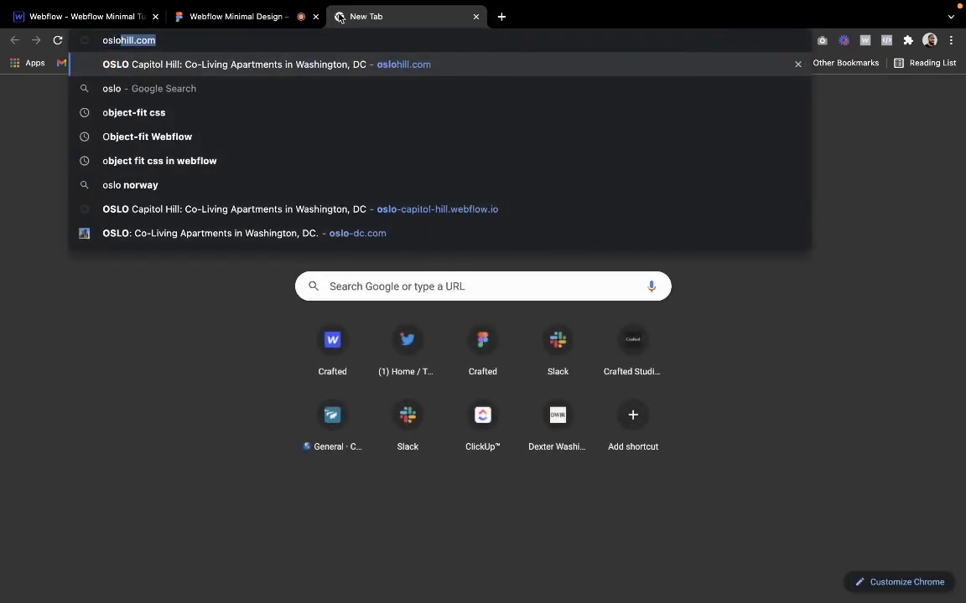
key("Return")
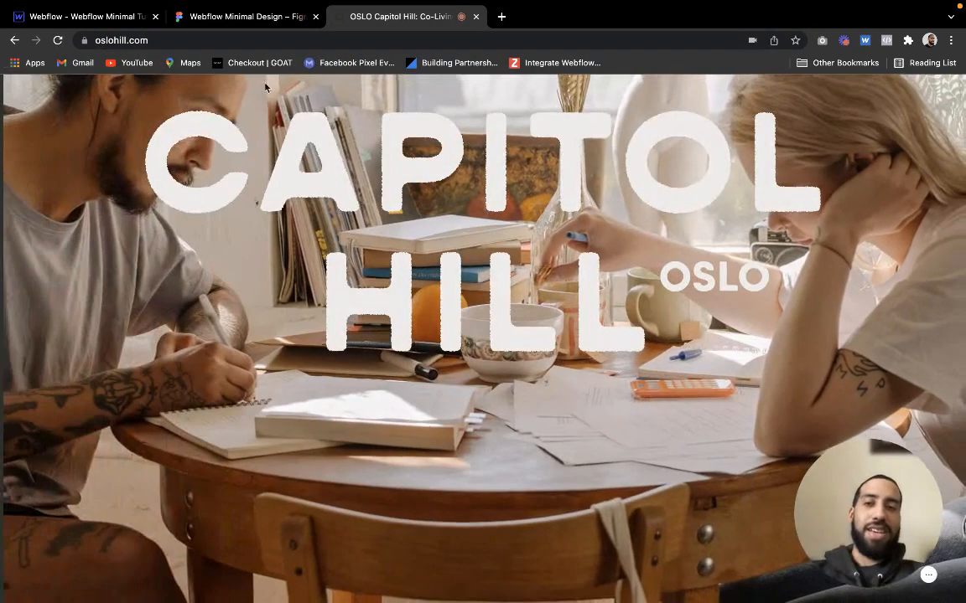
Look through the Capitol Hill page's headings, image layout and section design as a reference, and close the site
scroll(439, 253, "down", 5)
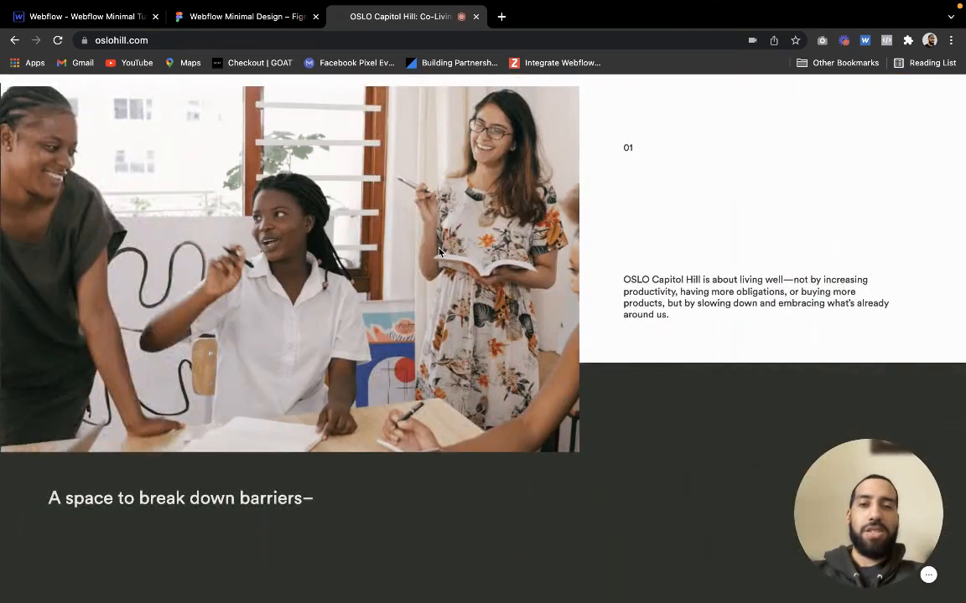
scroll(439, 252, "up", 2)
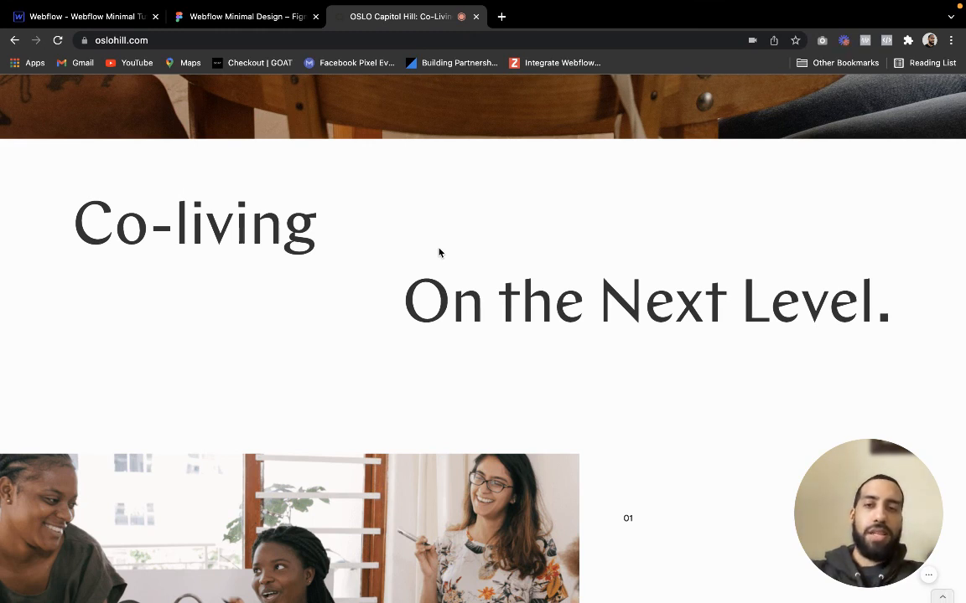
triple_click(492, 301)
left_click(284, 326)
scroll(284, 326, "down", 12)
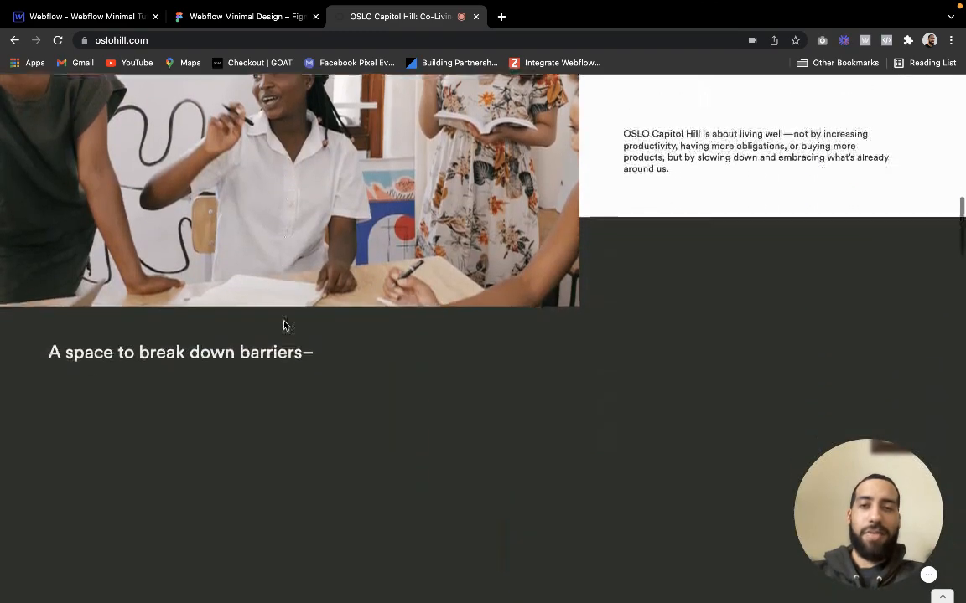
scroll(284, 326, "down", 6)
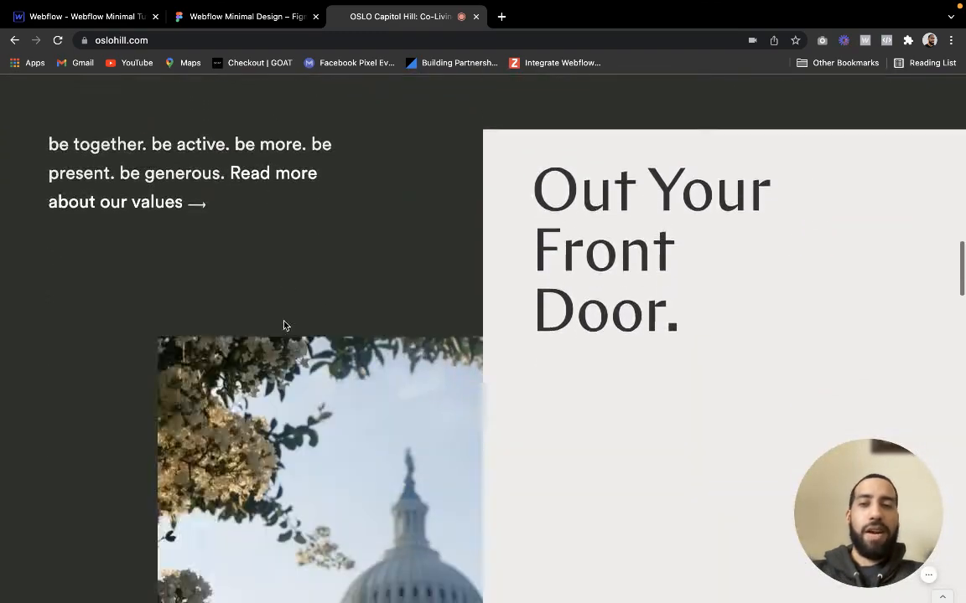
scroll(284, 326, "down", 5)
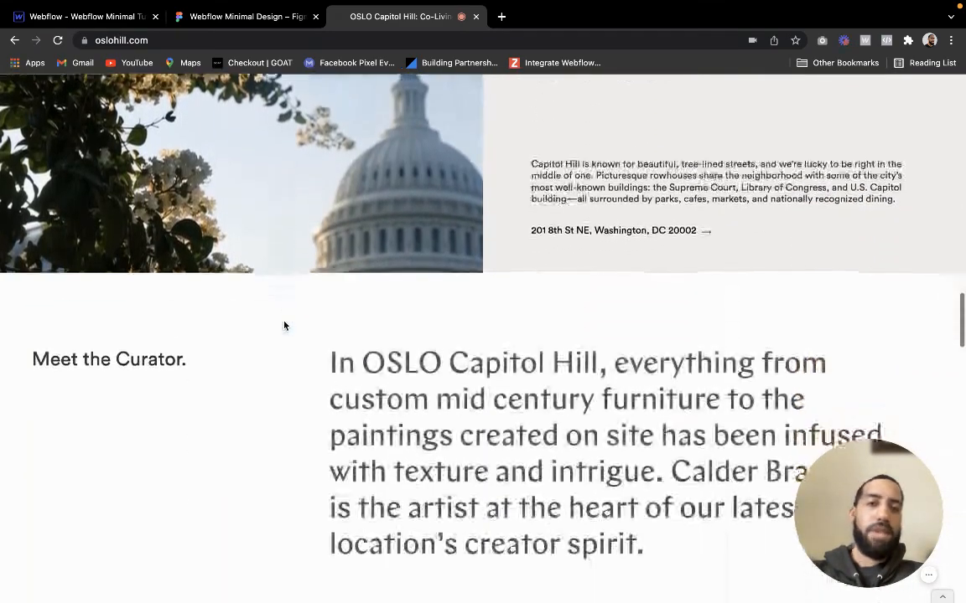
scroll(284, 326, "down", 4)
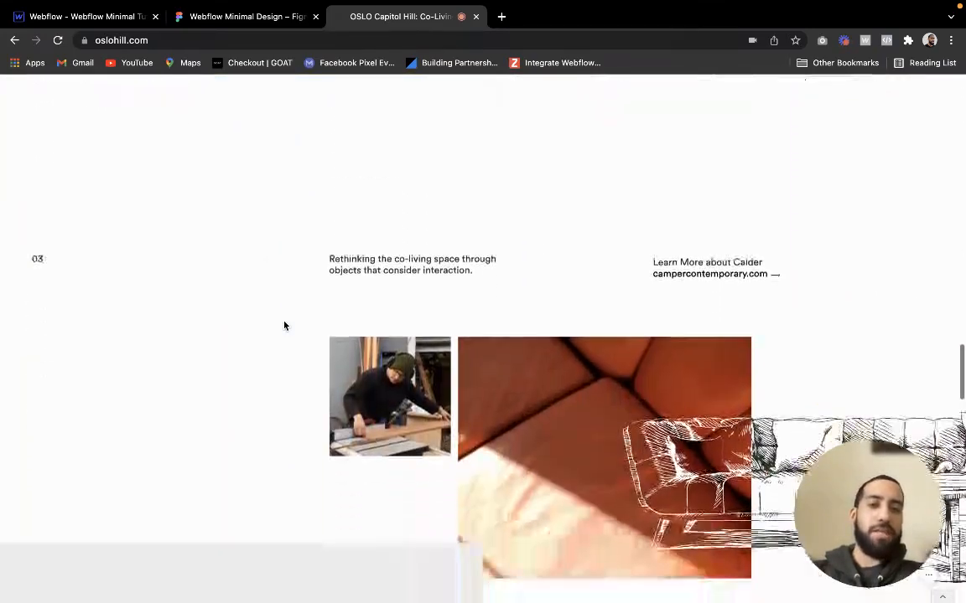
scroll(284, 326, "down", 3)
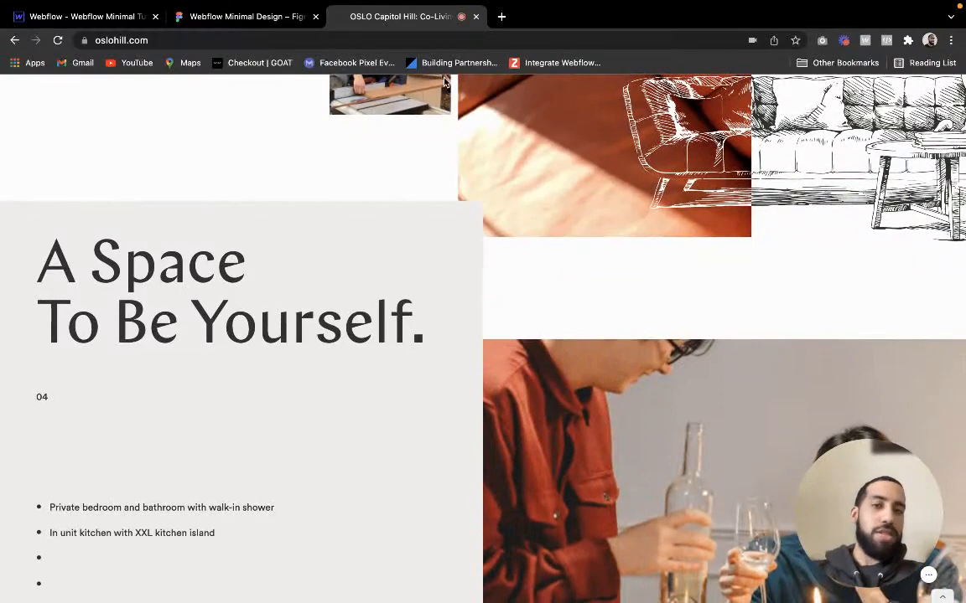
left_click(474, 17)
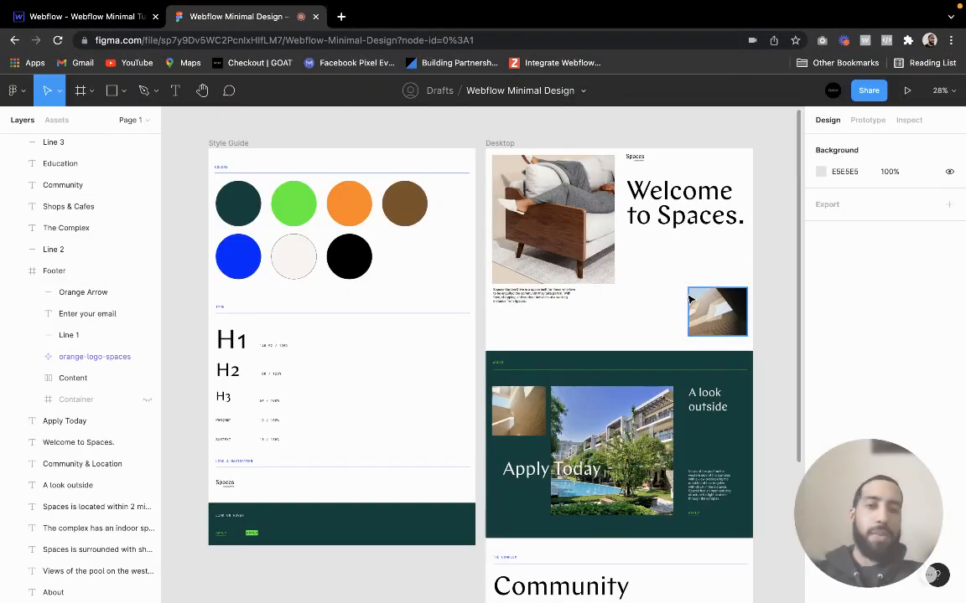
Review the Desktop frame in the Figma design from the Welcome to Spaces hero down to the Community & Location section
scroll(539, 251, "up", 5)
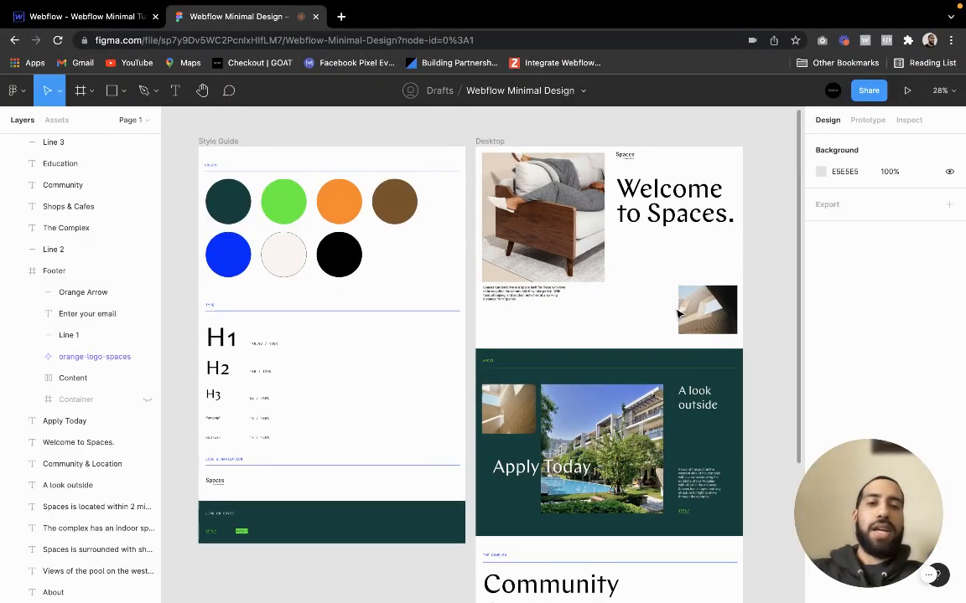
scroll(539, 251, "up", 5)
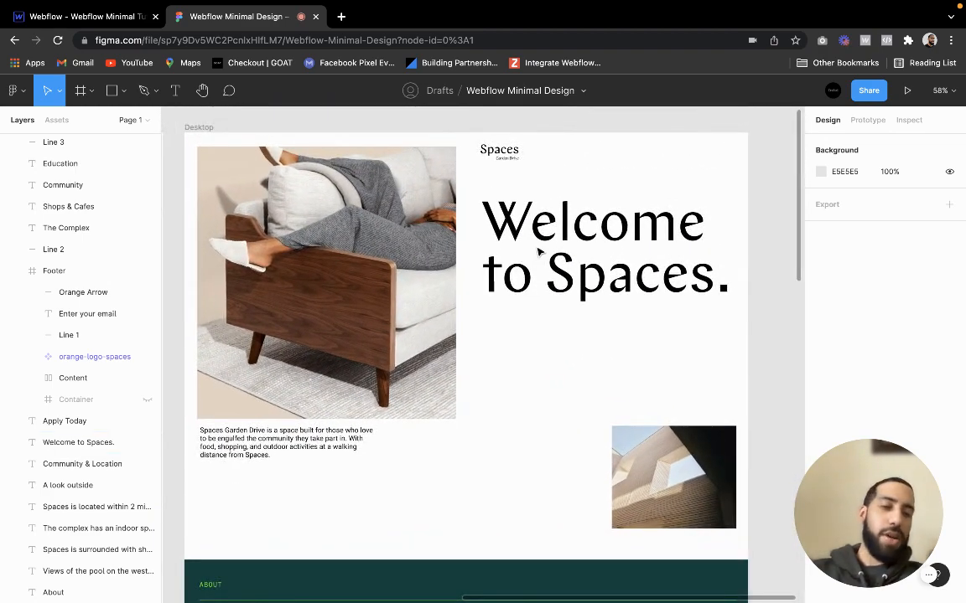
scroll(539, 251, "down", 5)
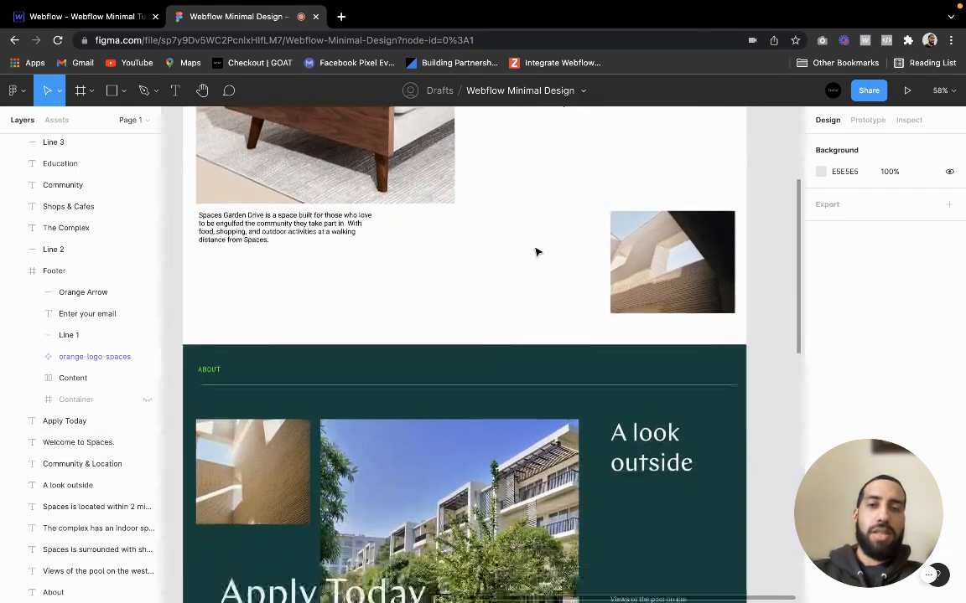
scroll(536, 251, "down", 3)
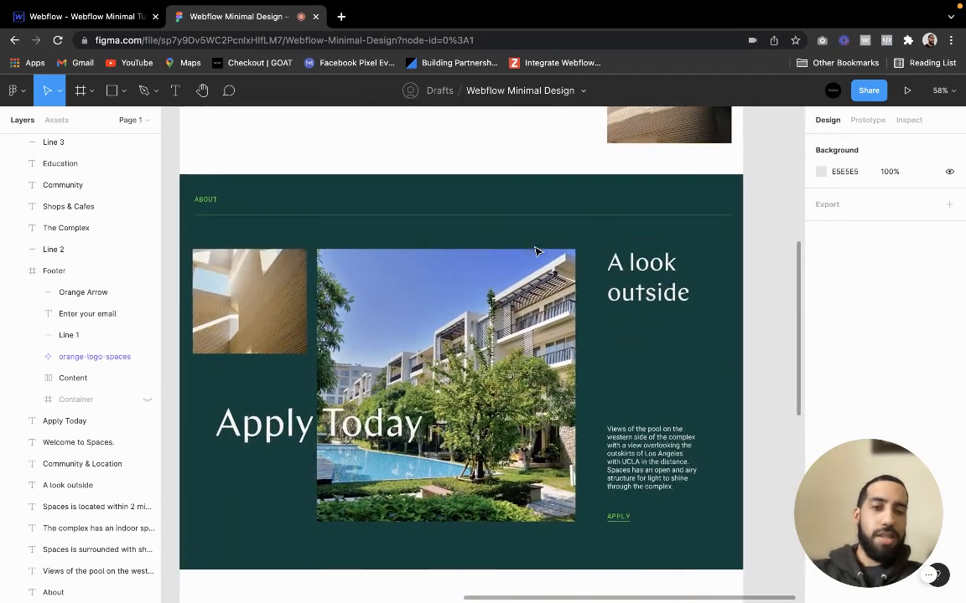
scroll(537, 252, "down", 5)
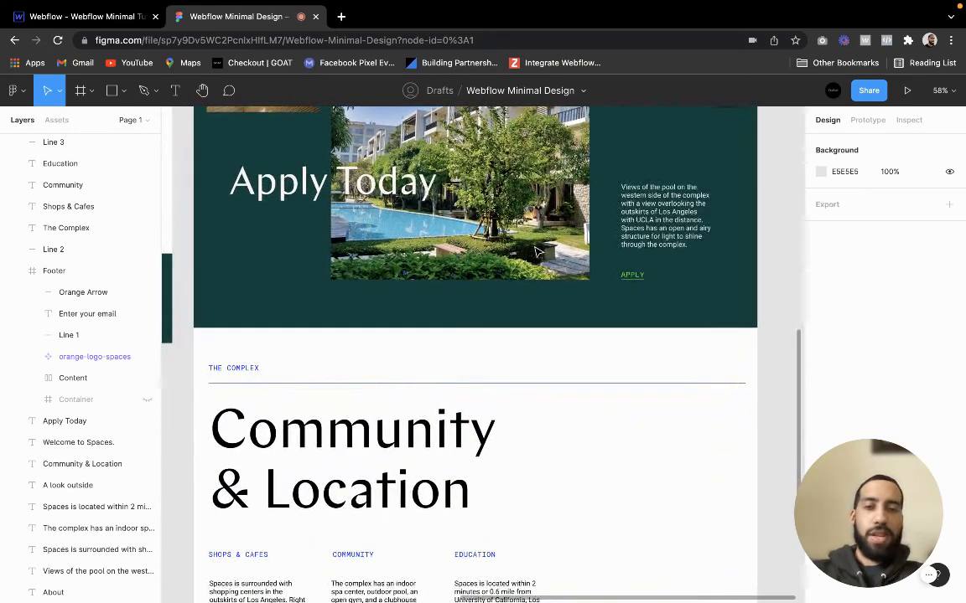
scroll(536, 252, "down", 5)
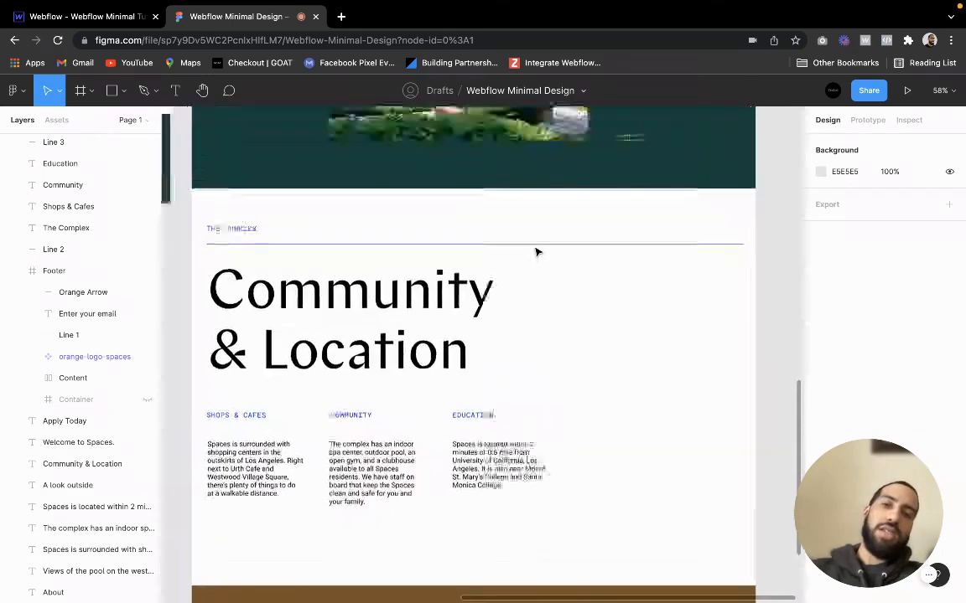
Examine the hero layout of the Desktop frame, including its sofa image, heading, intro paragraph and small architecture photo
scroll(537, 252, "up", 10)
scroll(530, 238, "down", 3, "ctrl")
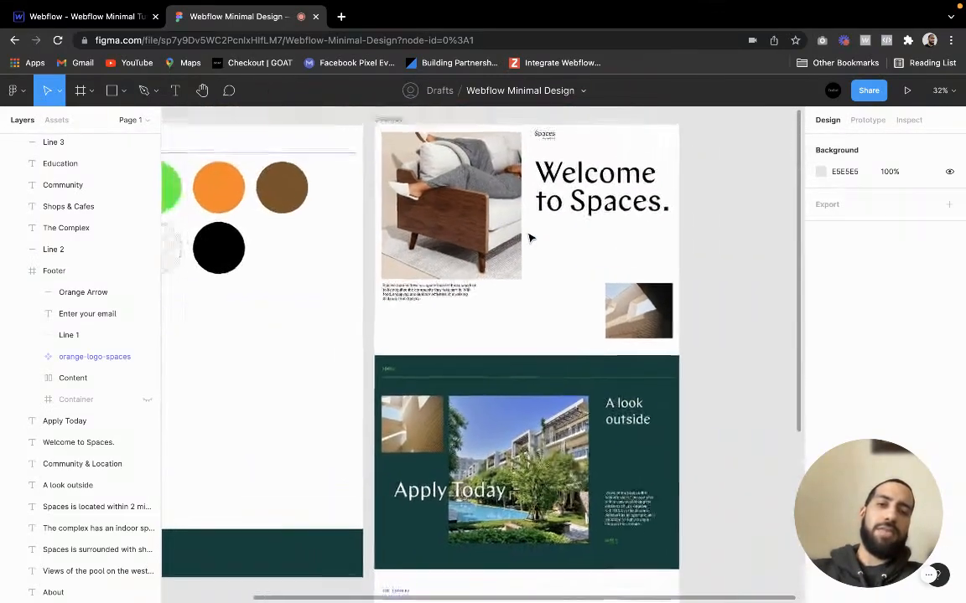
scroll(530, 238, "left", 1)
scroll(529, 238, "right", 3)
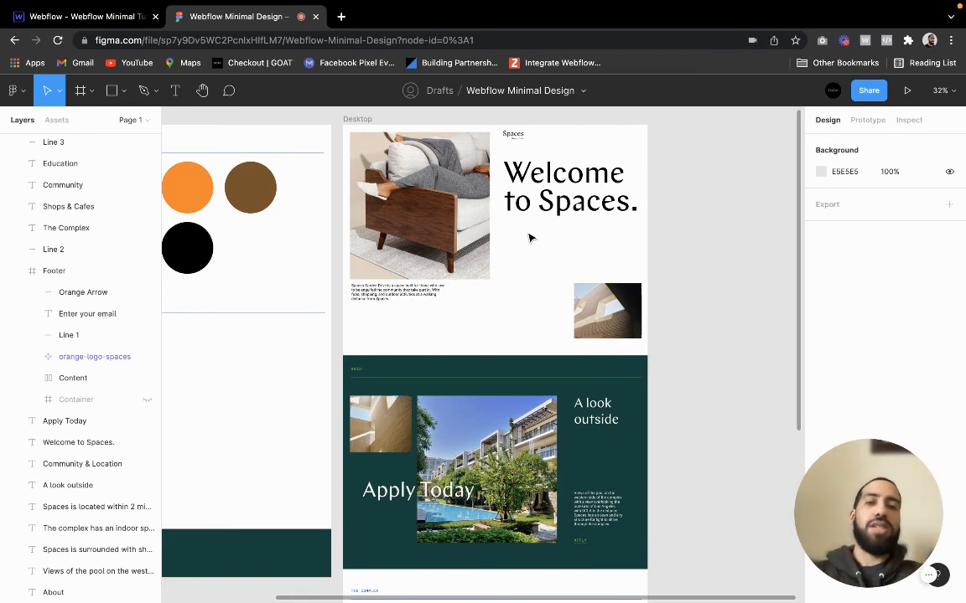
scroll(529, 238, "up", 3)
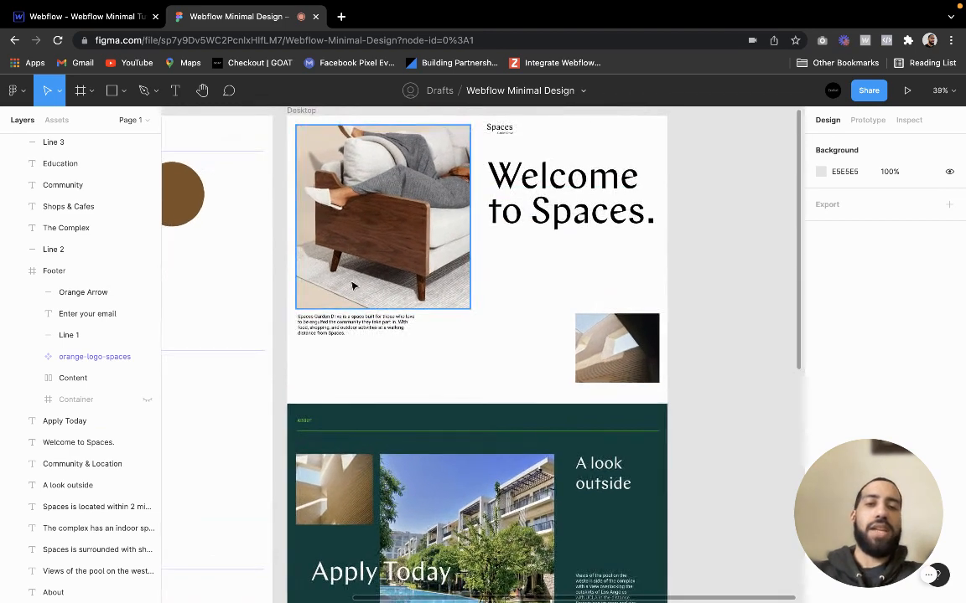
scroll(469, 442, "down", 2)
scroll(459, 365, "up", 1)
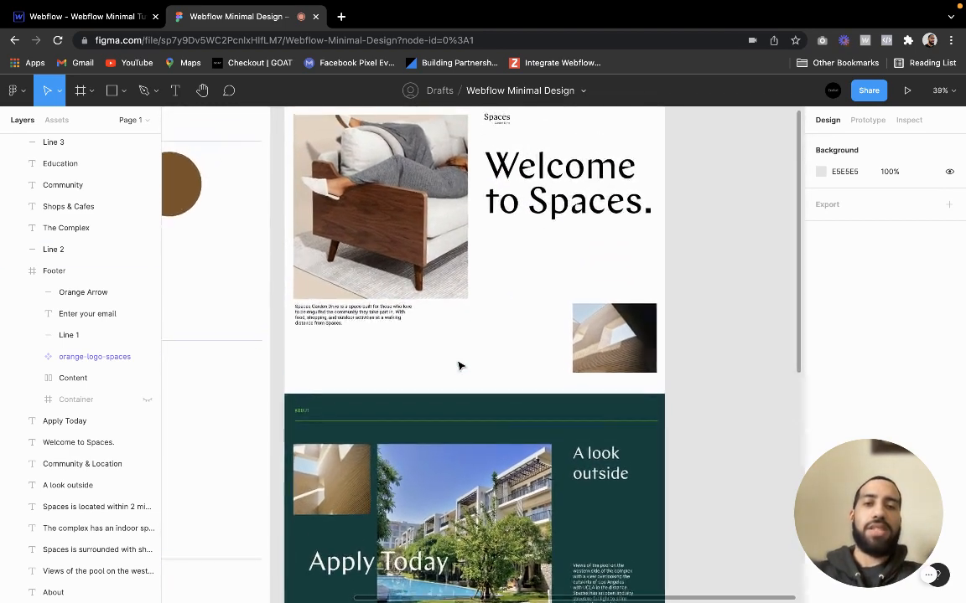
scroll(460, 366, "up", 2)
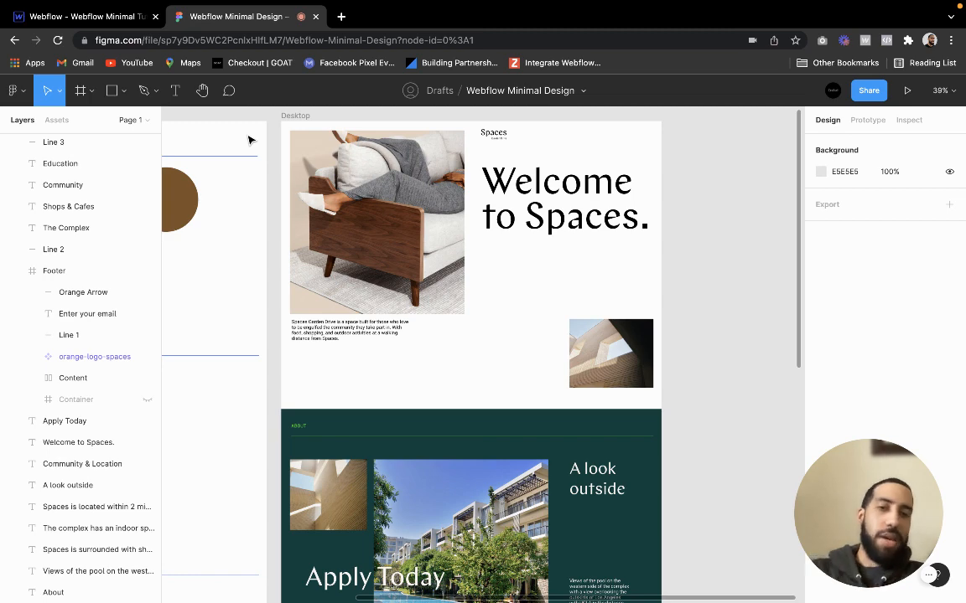
View the whole Style Guide frame side by side with the Desktop frame
scroll(284, 149, "down", 5)
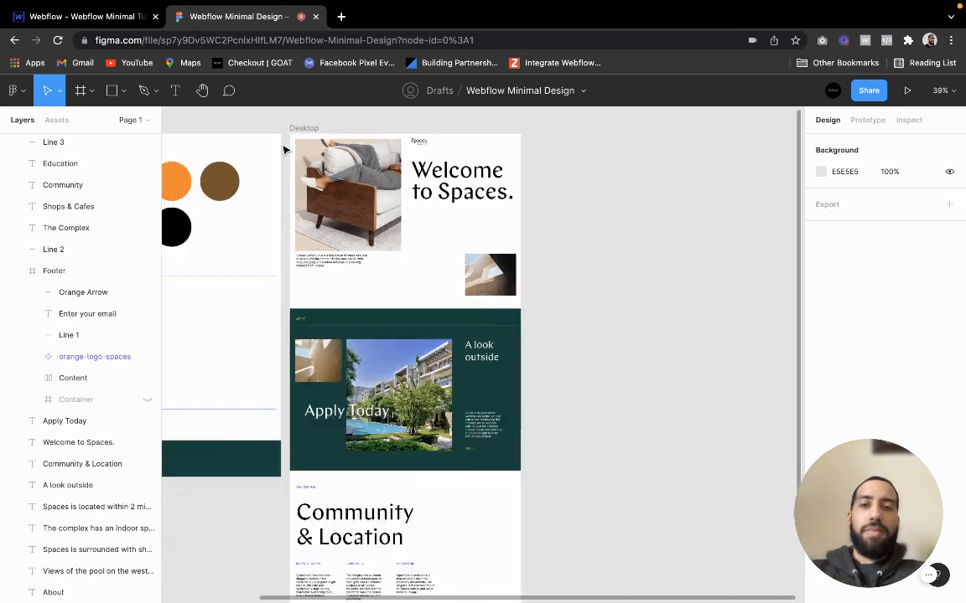
scroll(285, 149, "left", 3)
scroll(284, 149, "up", 3)
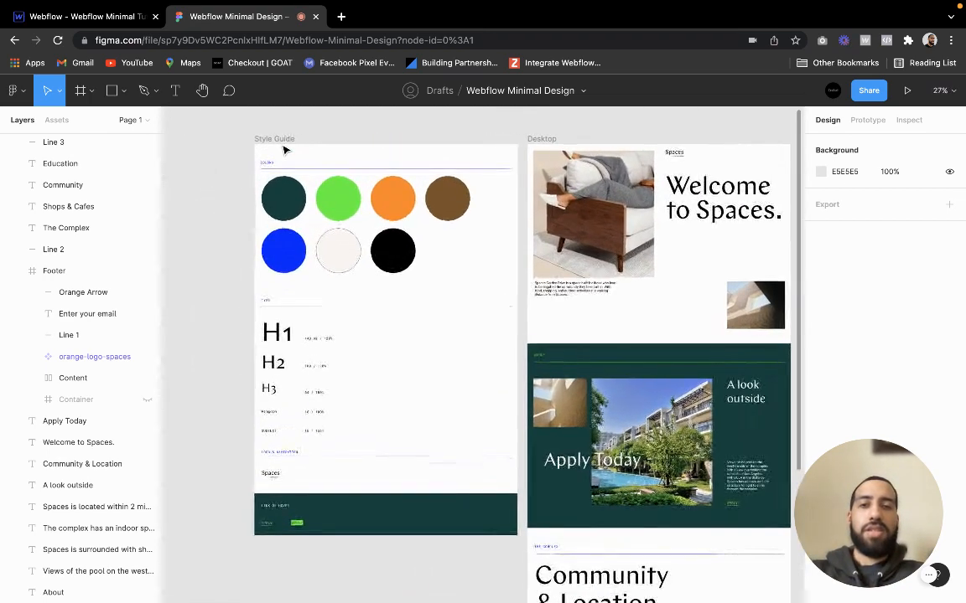
scroll(284, 149, "down", 1)
scroll(284, 150, "right", 1)
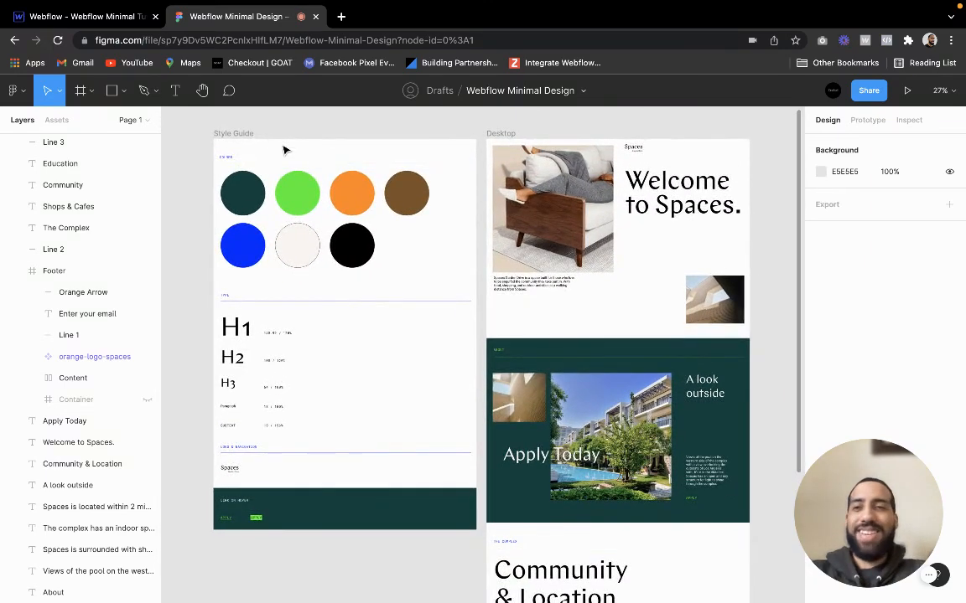
scroll(177, 130, "left", 1)
scroll(178, 129, "up", 1)
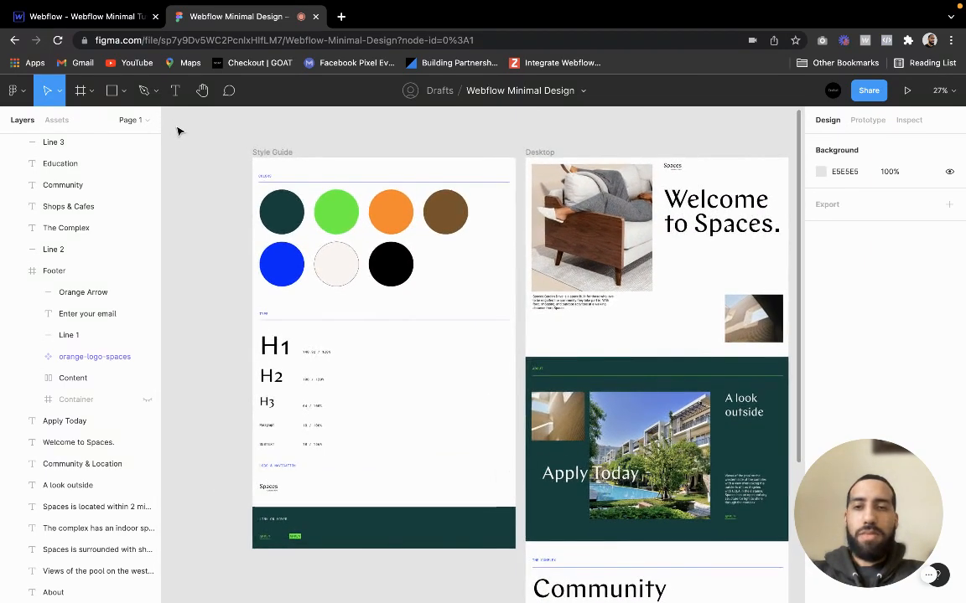
Examine the color swatches in the Colors section of the Style Guide frame up close
scroll(200, 148, "up", 1)
scroll(200, 149, "up", 4)
scroll(200, 148, "right", 1)
scroll(199, 148, "down", 1)
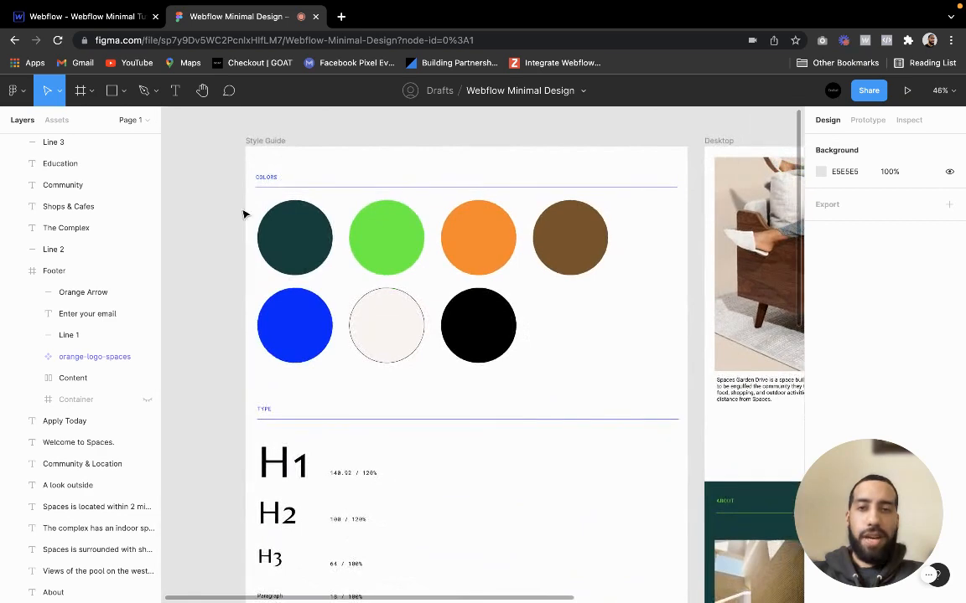
scroll(244, 215, "up", 2)
scroll(244, 215, "down", 1)
scroll(244, 215, "right", 1)
scroll(244, 215, "up", 1)
scroll(244, 215, "left", 1)
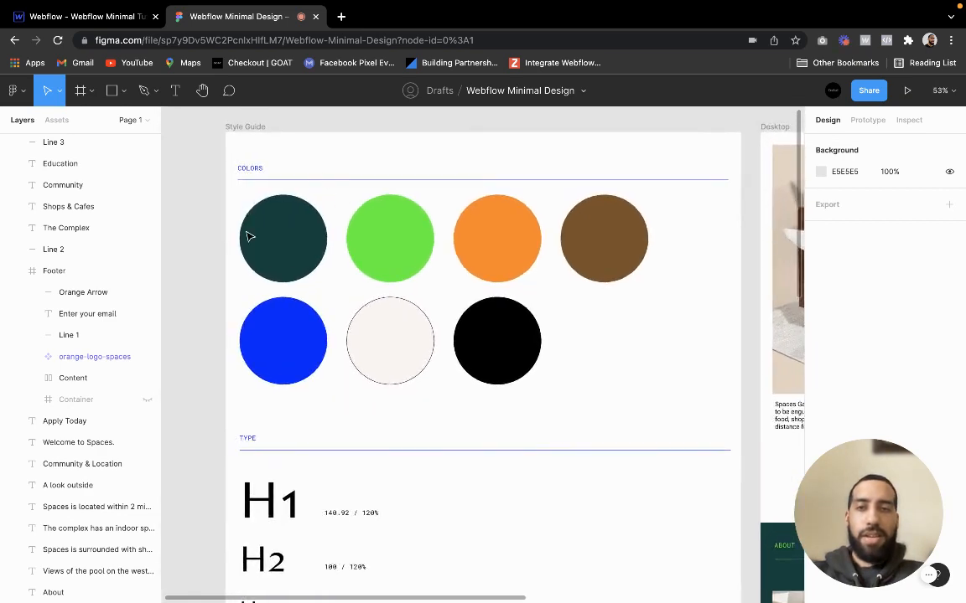
scroll(328, 241, "down", 1)
scroll(329, 241, "right", 1)
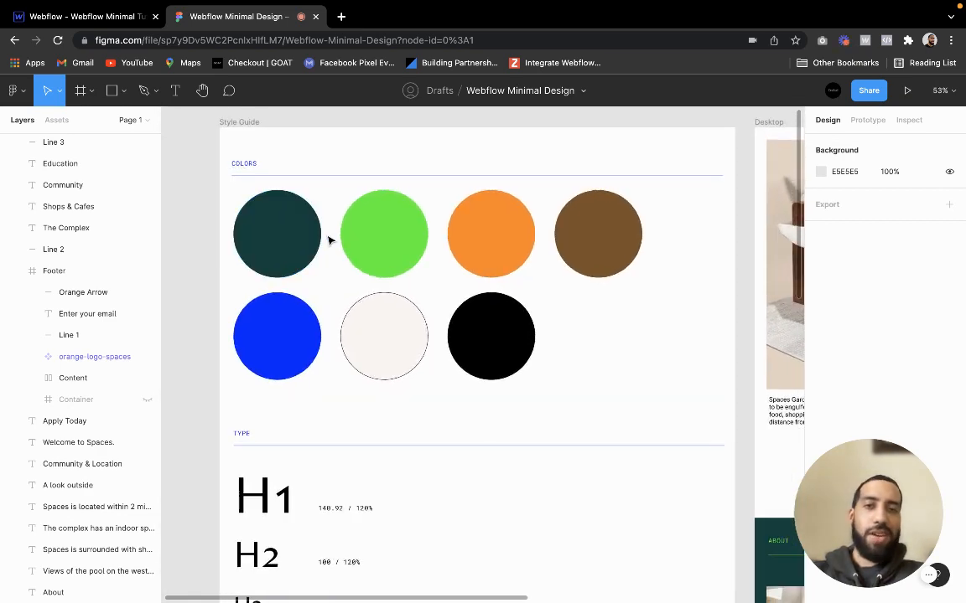
scroll(328, 241, "up", 2)
scroll(329, 241, "up", 1)
scroll(329, 242, "right", 1)
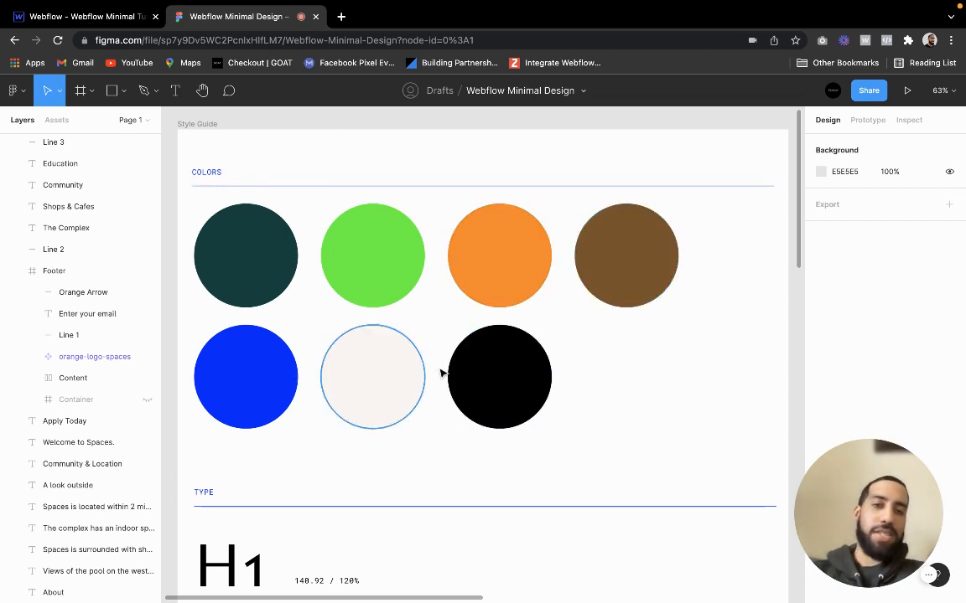
Examine the Type section's sizes and line heights for H1, H2, H3, Paragraph and Subtext
scroll(424, 440, "down", 5)
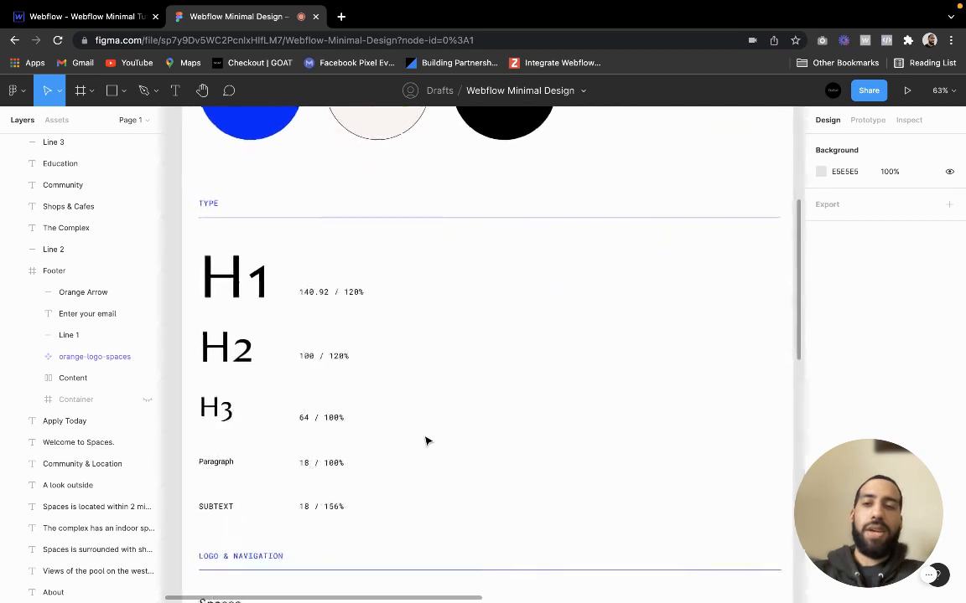
scroll(424, 441, "down", 2)
scroll(358, 420, "up", 3)
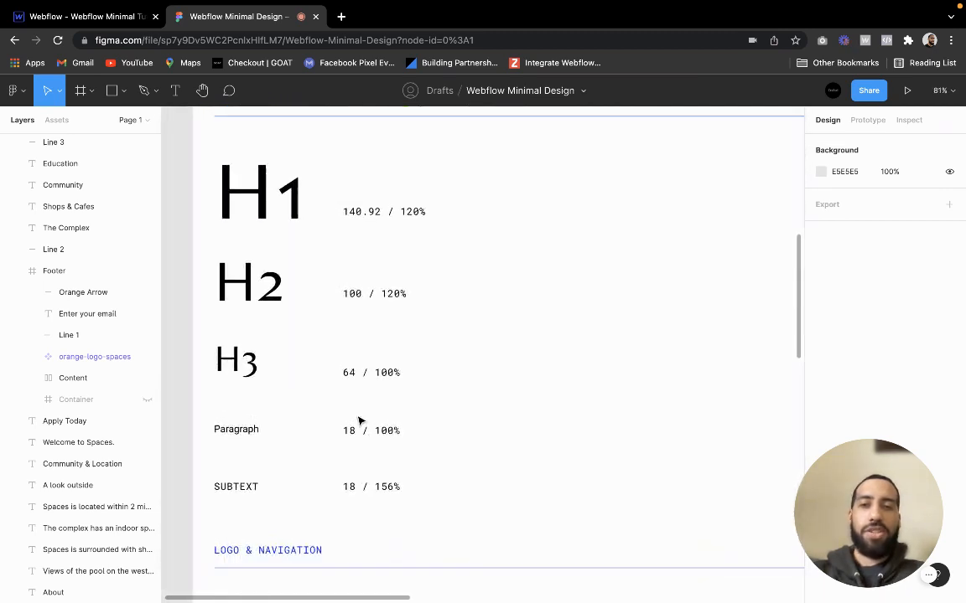
scroll(358, 420, "up", 2)
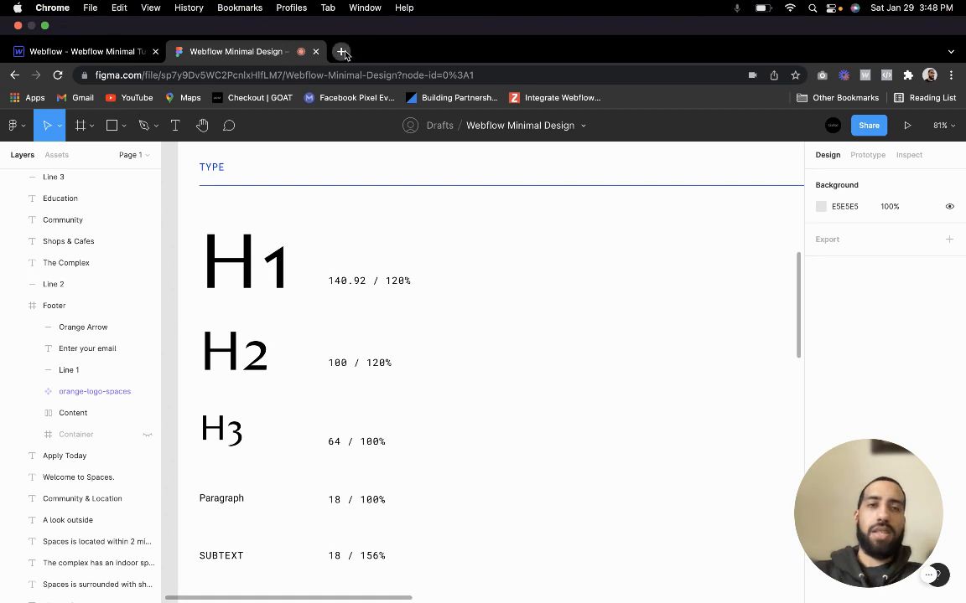
Search the web for "em converter webflow" in a new tab and open the Wizardry page on webflow.com
left_click(342, 52)
type("em")
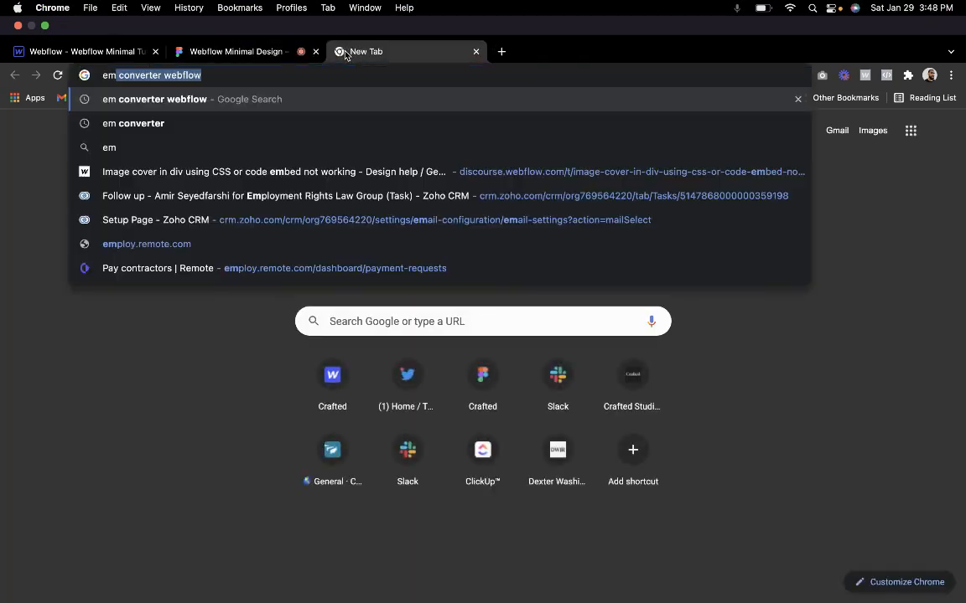
key("Return")
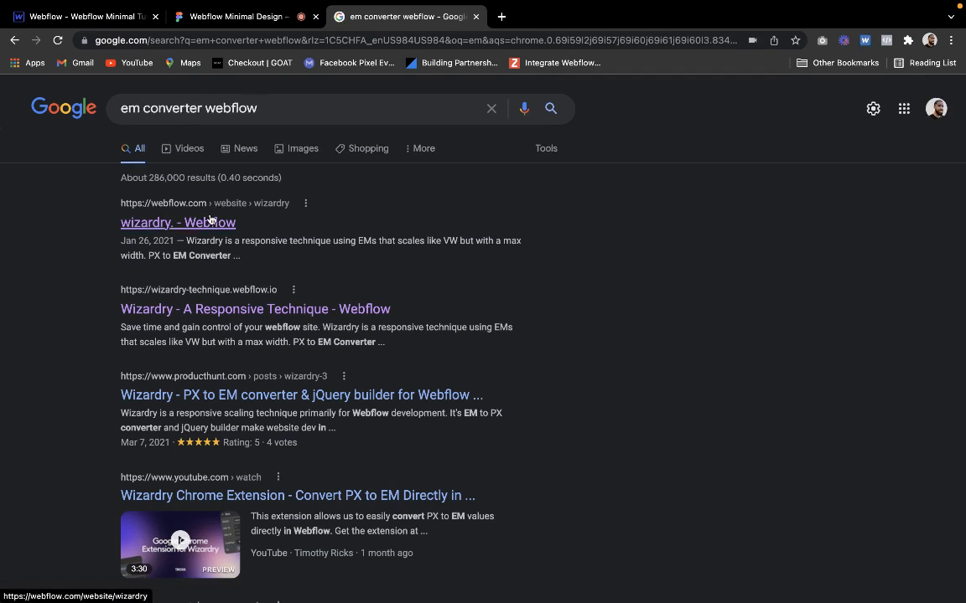
left_click(209, 219)
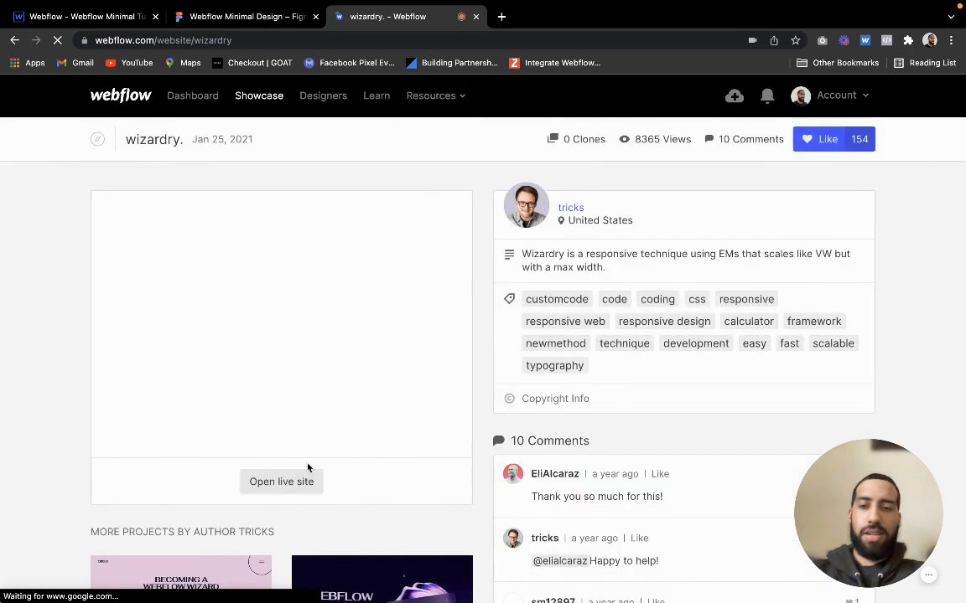
Open the live Wizardry site, close its Webflow showcase tab and bring up the PX to EM Converter
left_click(301, 482)
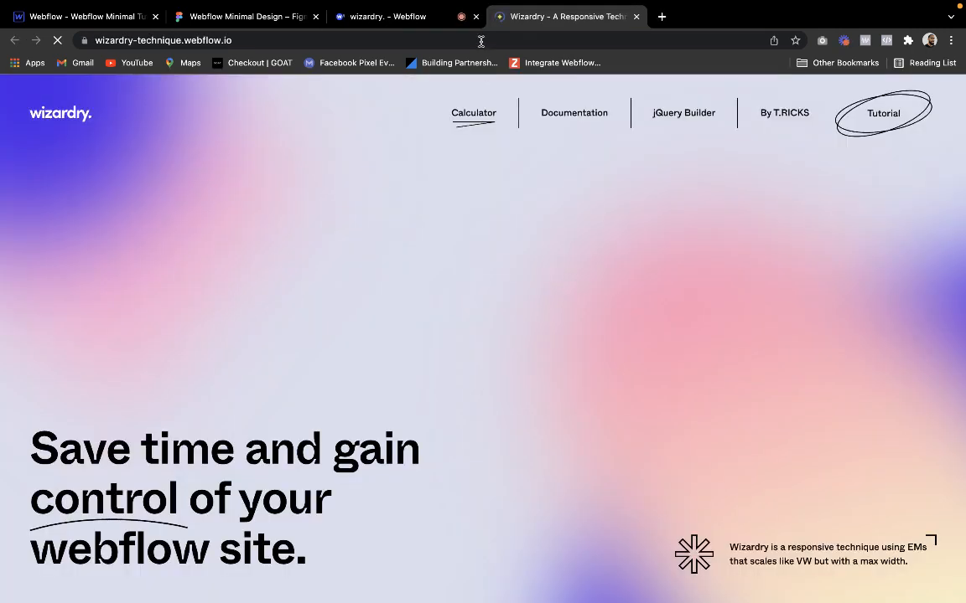
left_click(476, 16)
scroll(366, 527, "down", 6)
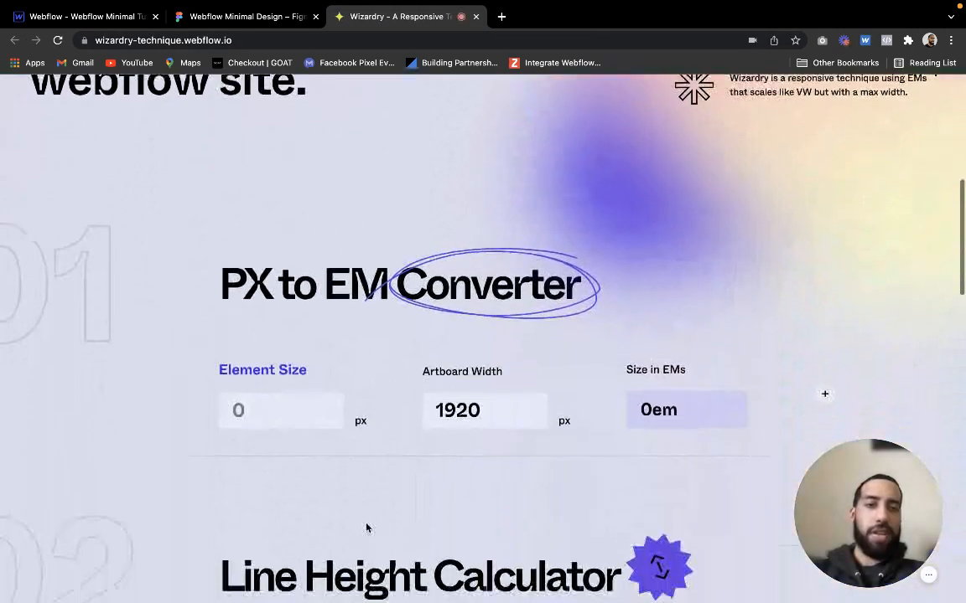
scroll(366, 526, "down", 2)
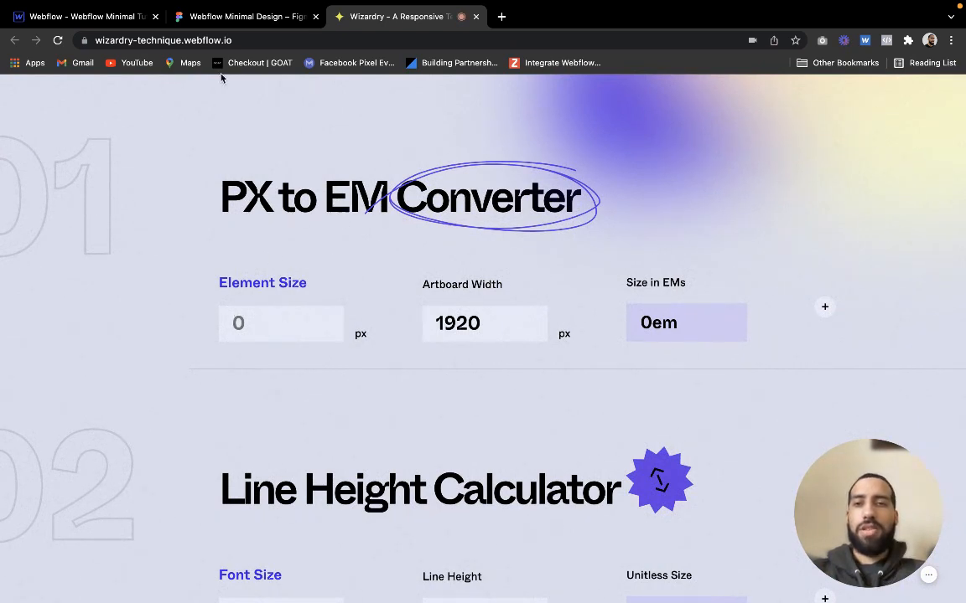
Switch to the Figma design and examine the H1 sample's font size and line height in the Style Guide's Type section
left_click(118, 18)
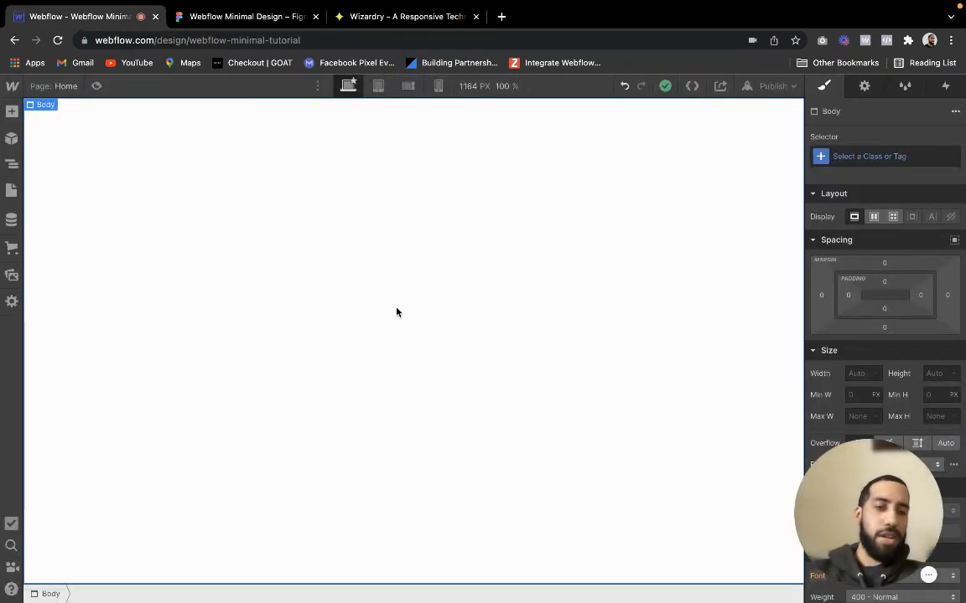
left_click(248, 20)
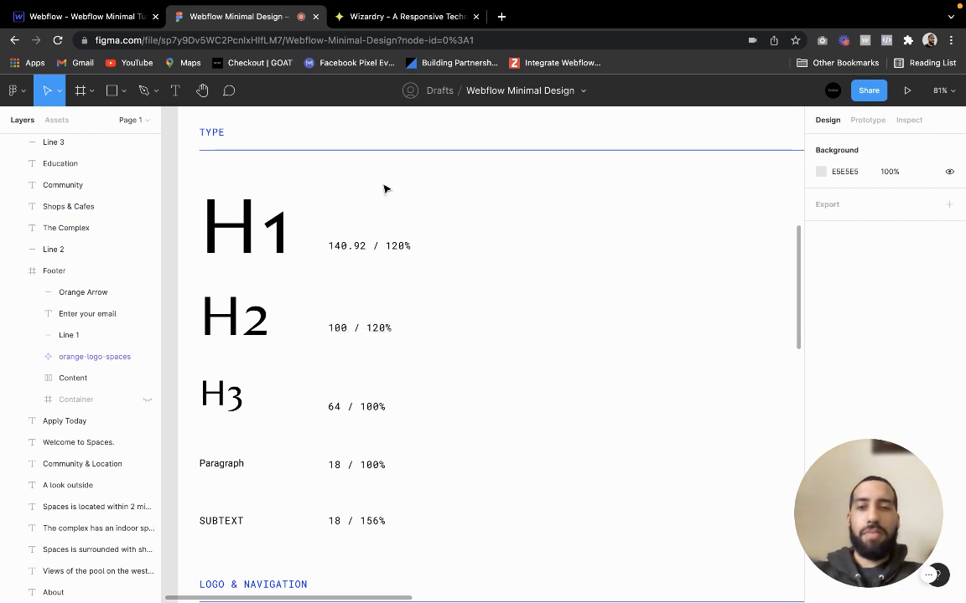
double_click(342, 248)
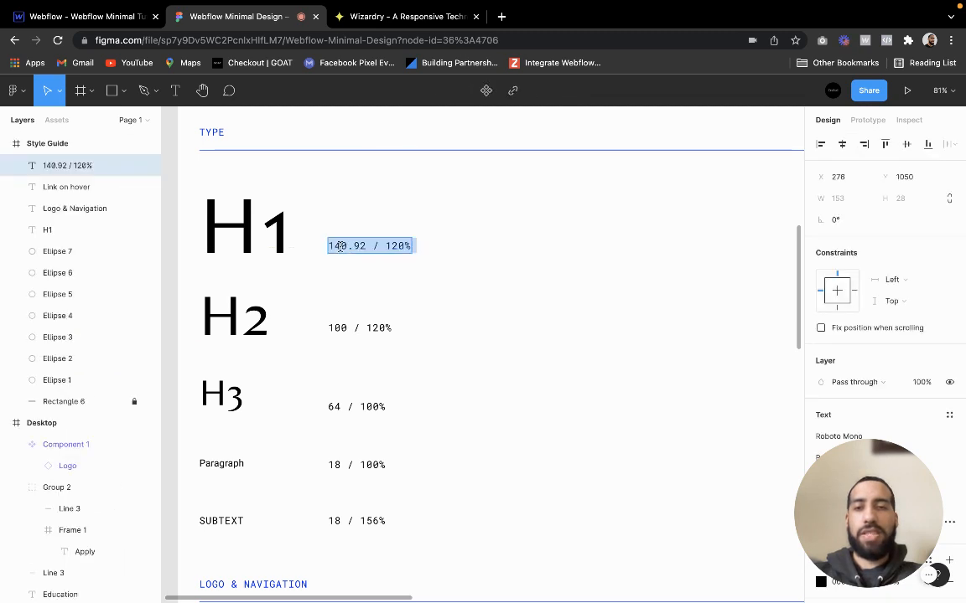
left_click(366, 245)
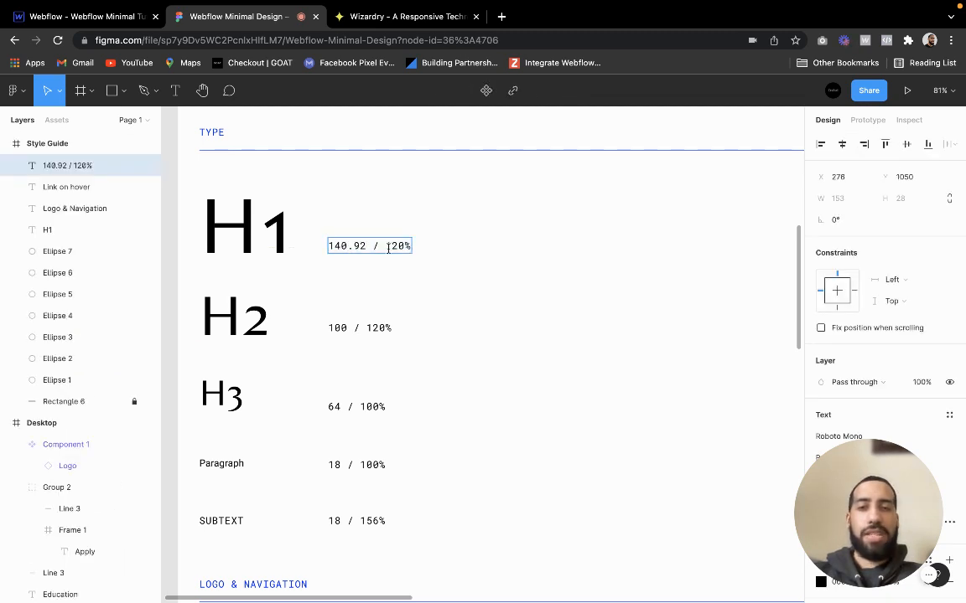
key("Escape")
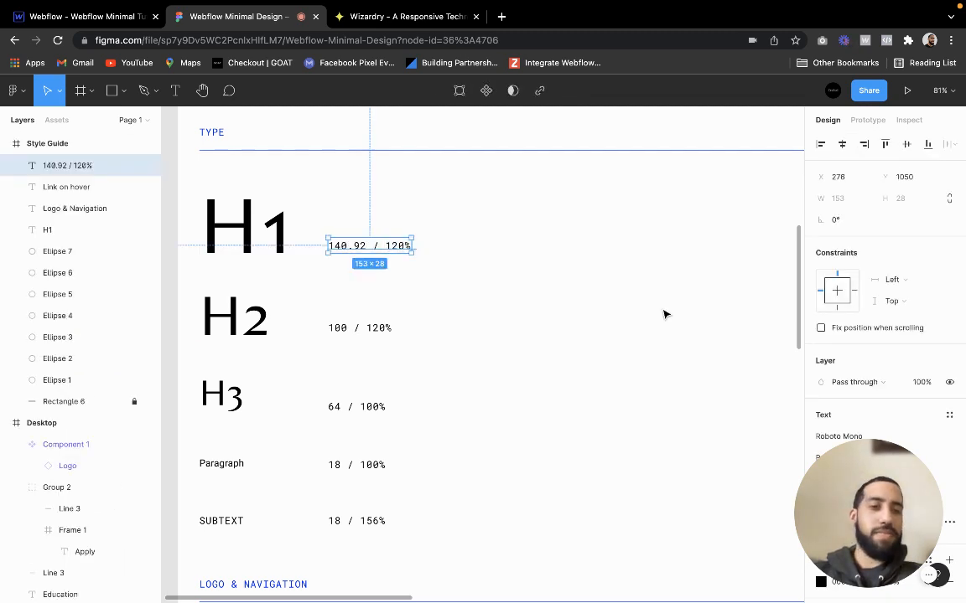
left_click(243, 211)
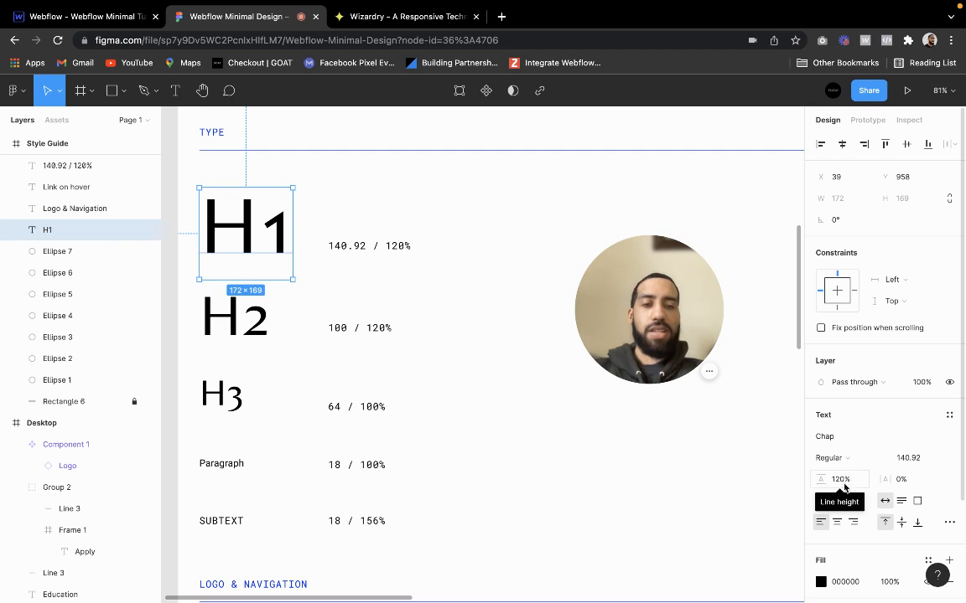
left_click_drag(645, 309, 826, 474)
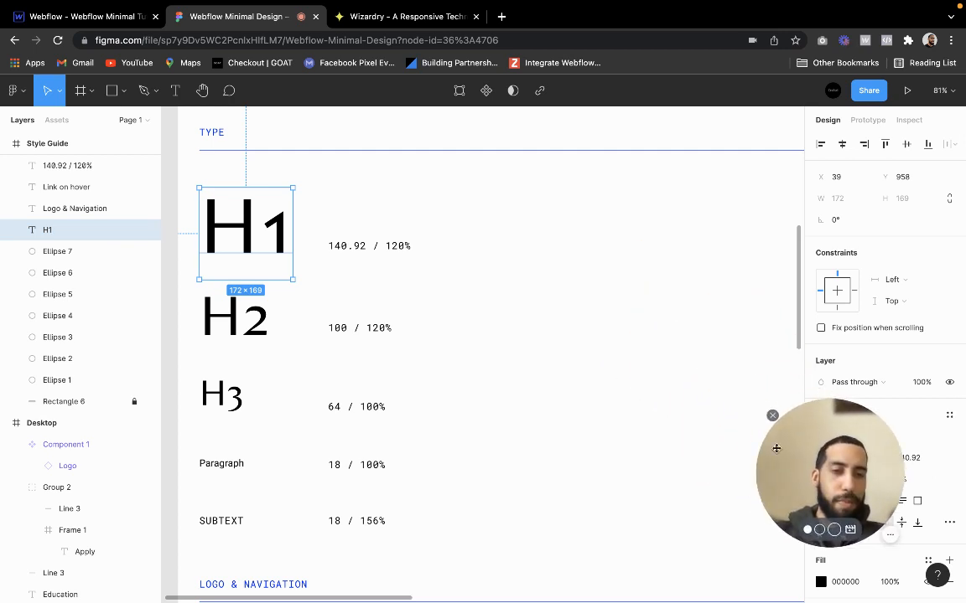
left_click(261, 324)
left_click(295, 331)
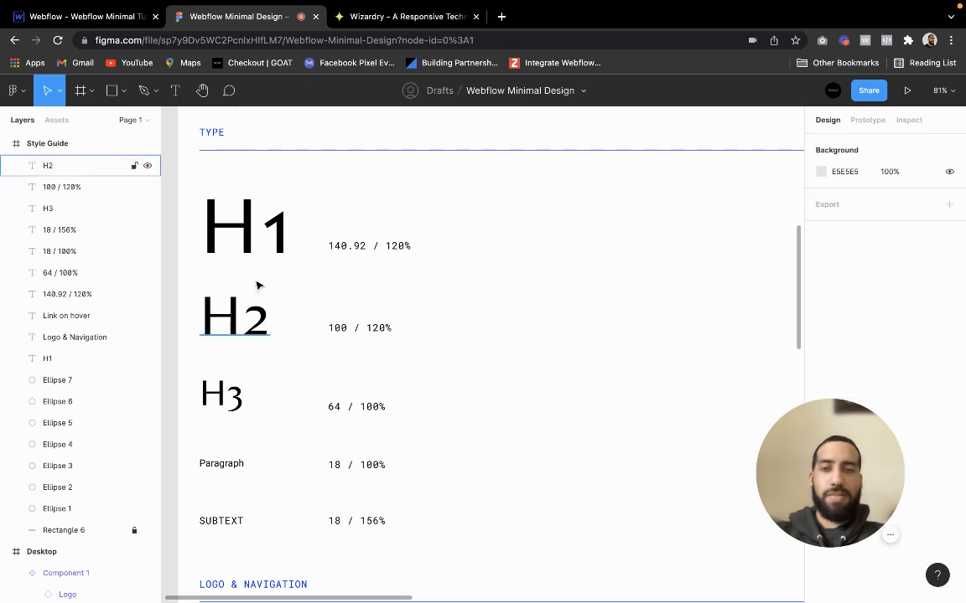
Copy the H1 size 140.92 from the Figma Type section into the PX to EM Converter as the Element Size
left_click(364, 245)
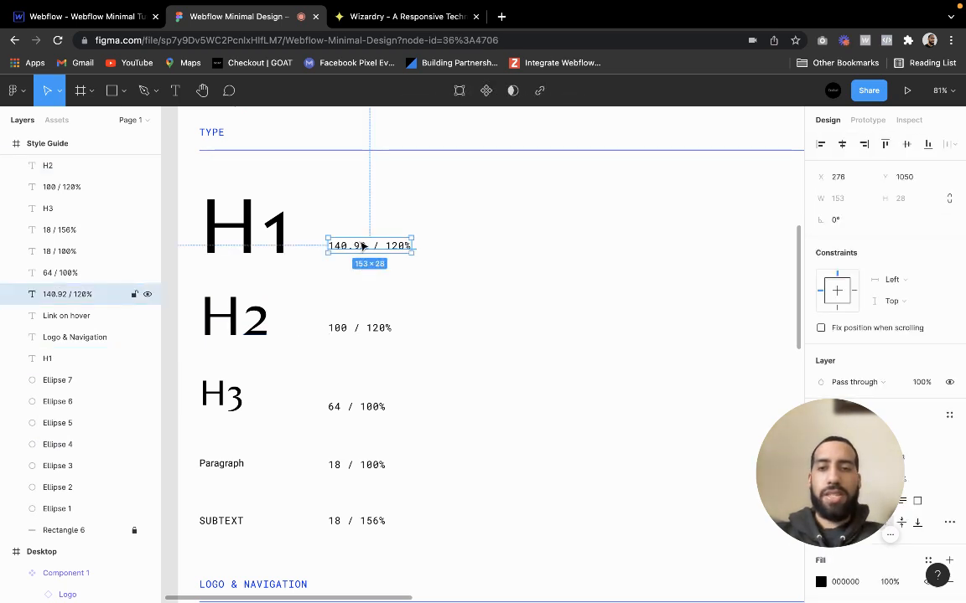
double_click(369, 245)
left_click_drag(367, 245, 321, 249)
key("super+c")
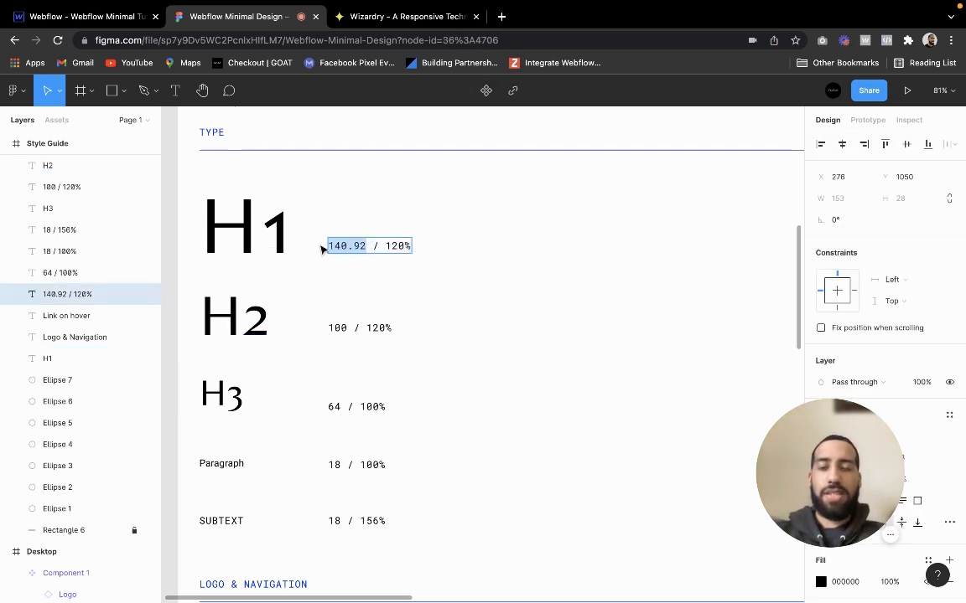
left_click(404, 52)
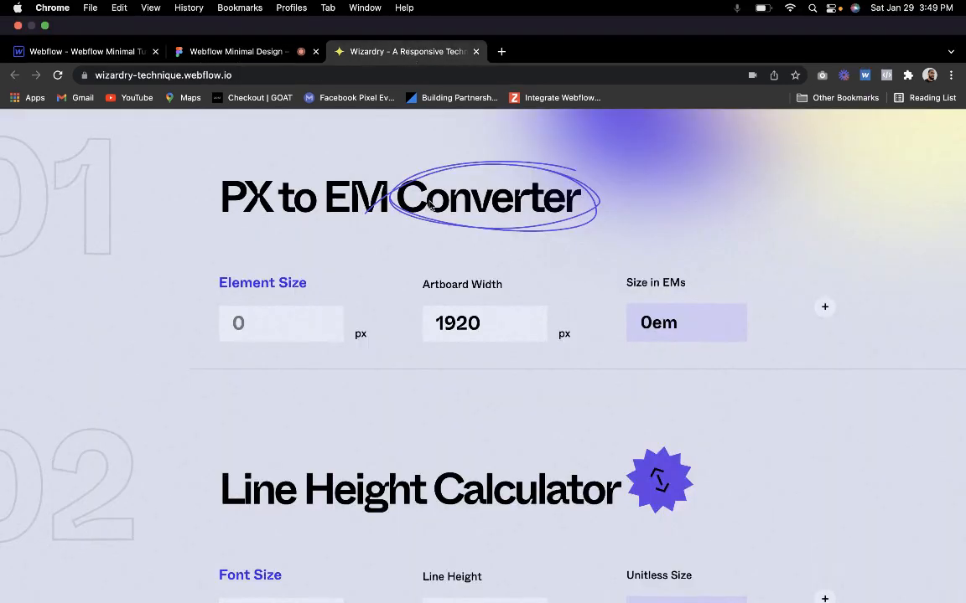
left_click(301, 319)
key("super+v")
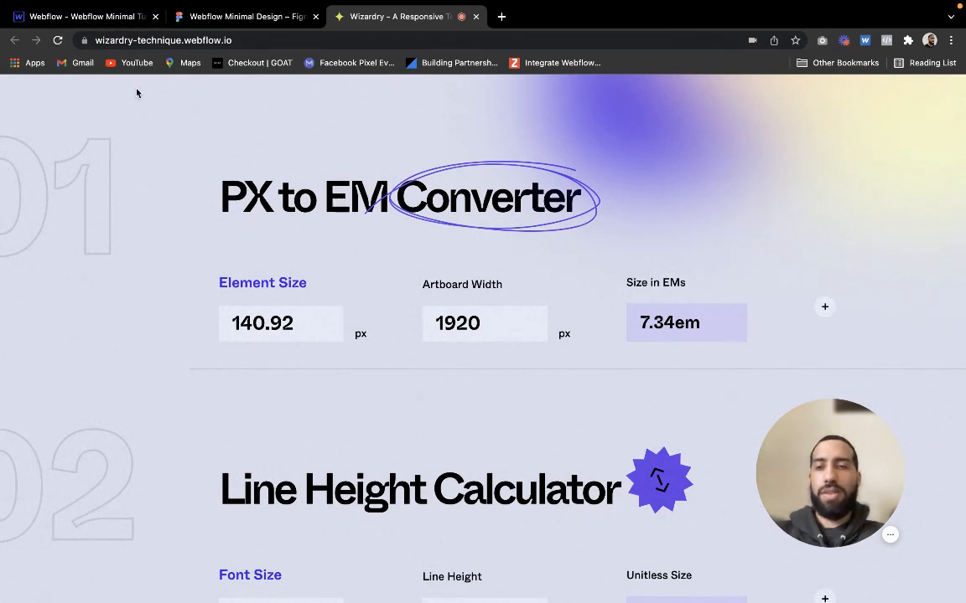
Switch to the Webflow project and check the Home page's canvas width in preview mode
left_click(50, 17)
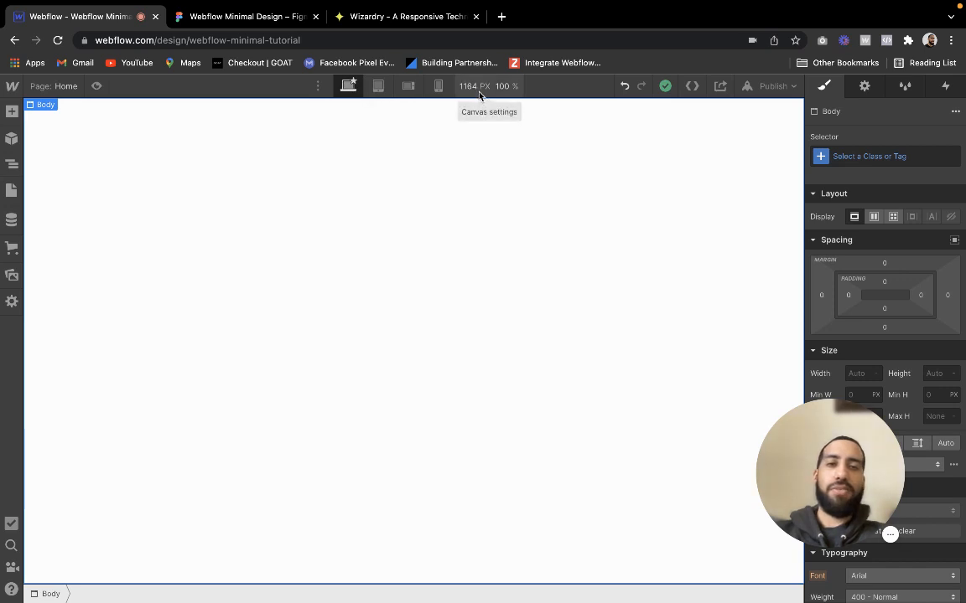
left_click(96, 86)
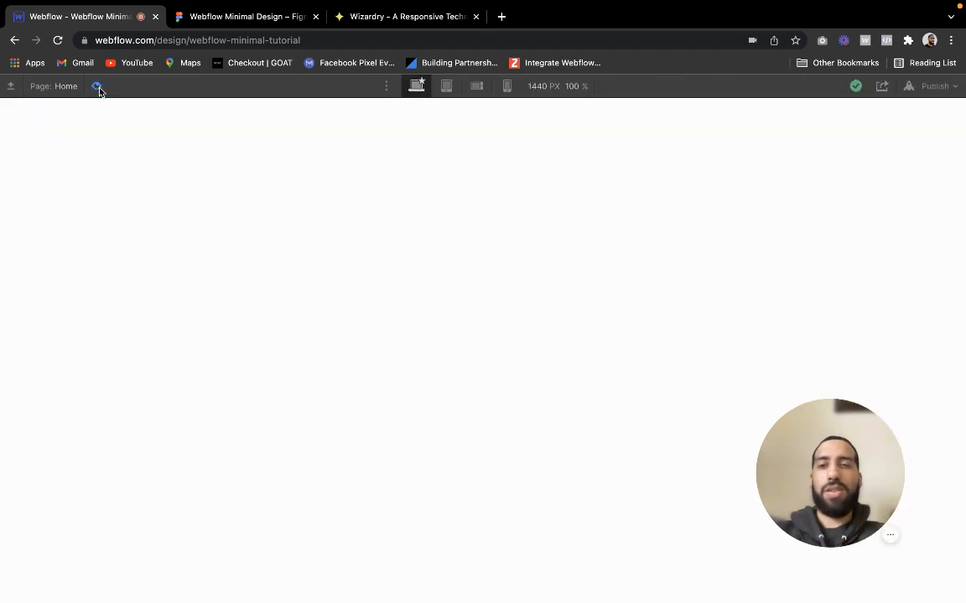
left_click(539, 86)
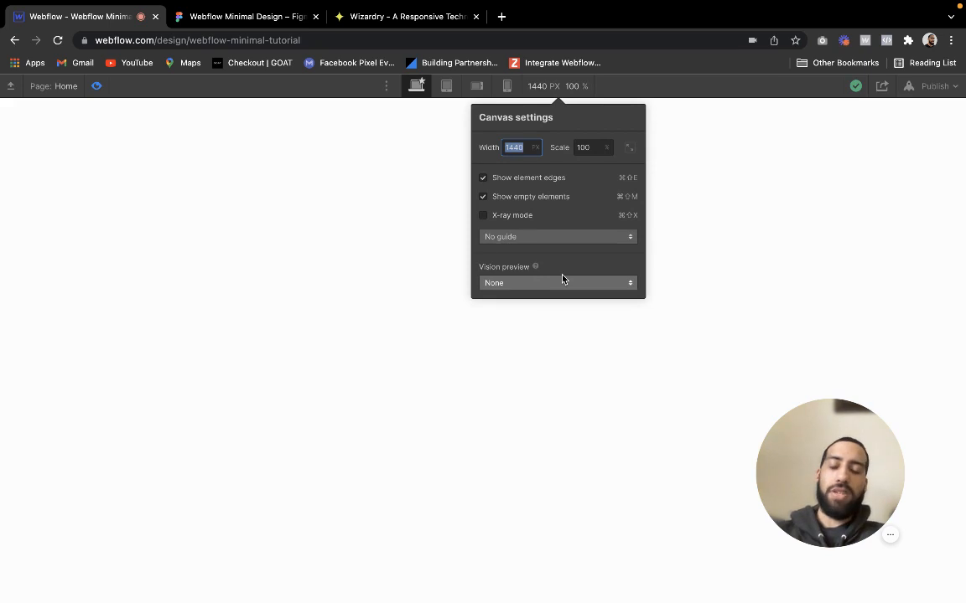
left_click(118, 81)
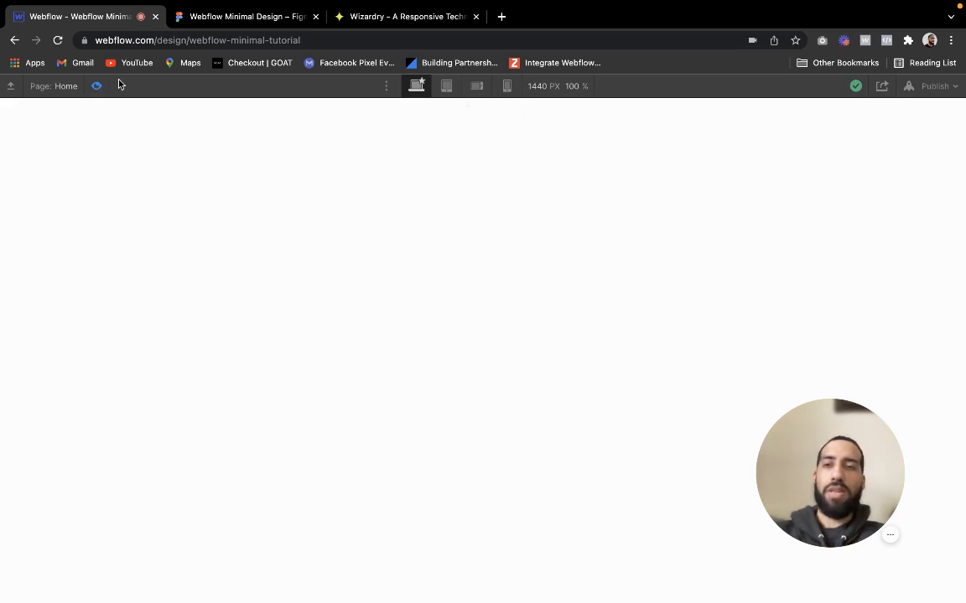
left_click(96, 86)
Set the Artboard Width in Wizardry's PX to EM Converter to 1440 px
left_click(371, 17)
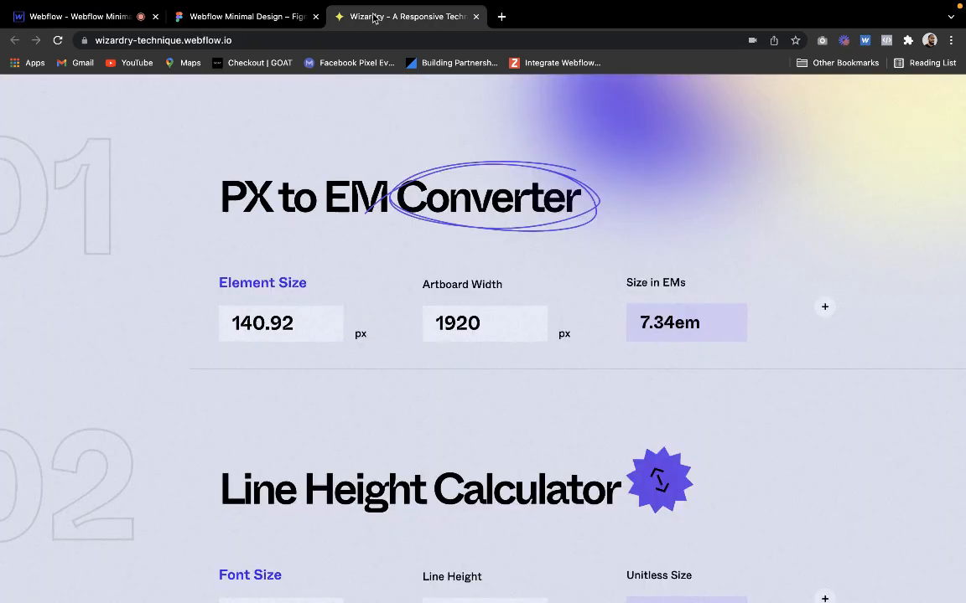
left_click_drag(435, 327, 471, 319)
type("1440")
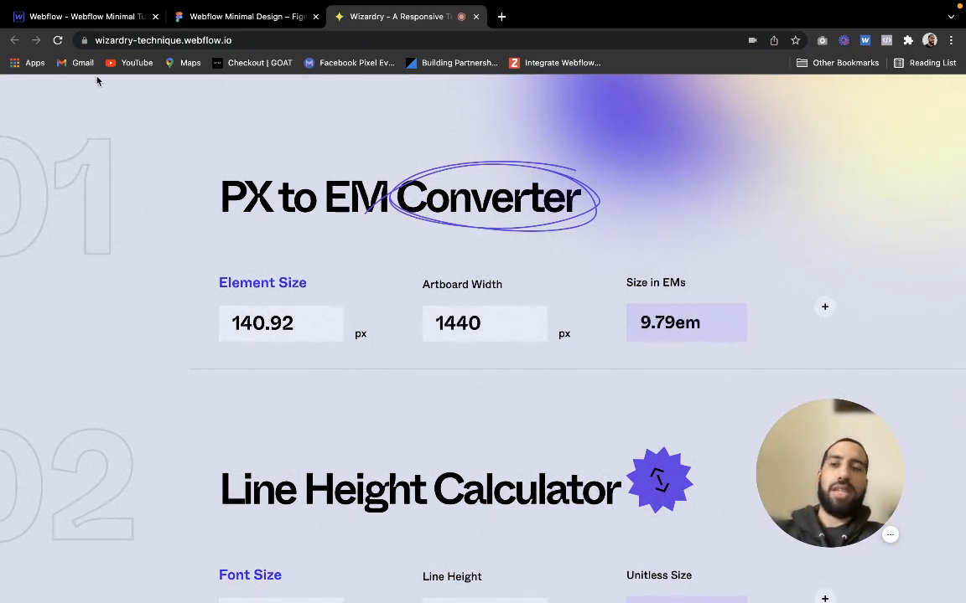
Open the Style Guide page in the Webflow project and check the H1 heading's typography size and line height
left_click(111, 18)
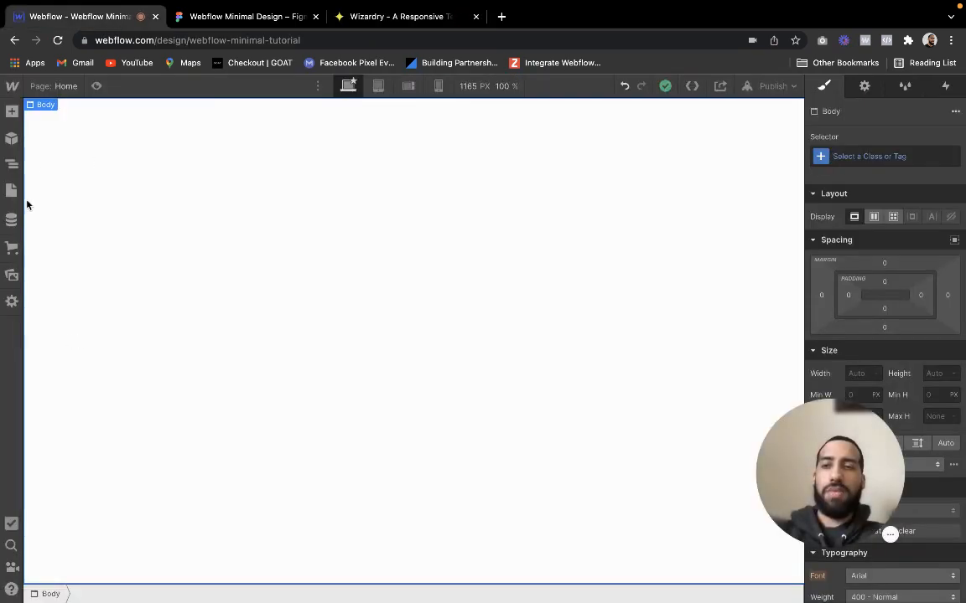
left_click(11, 191)
left_click(62, 207)
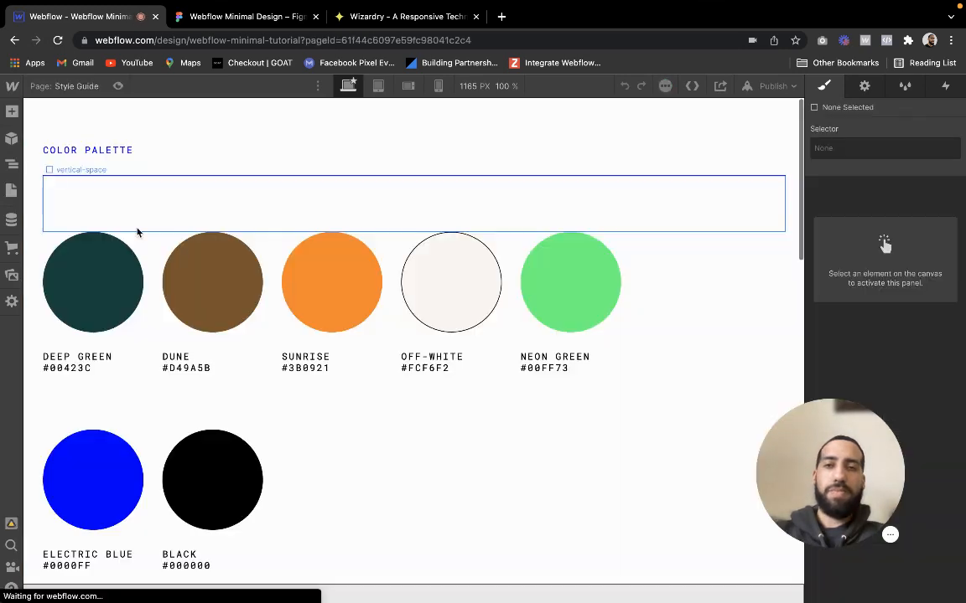
scroll(252, 306, "down", 5)
scroll(209, 268, "down", 2)
left_click(166, 222)
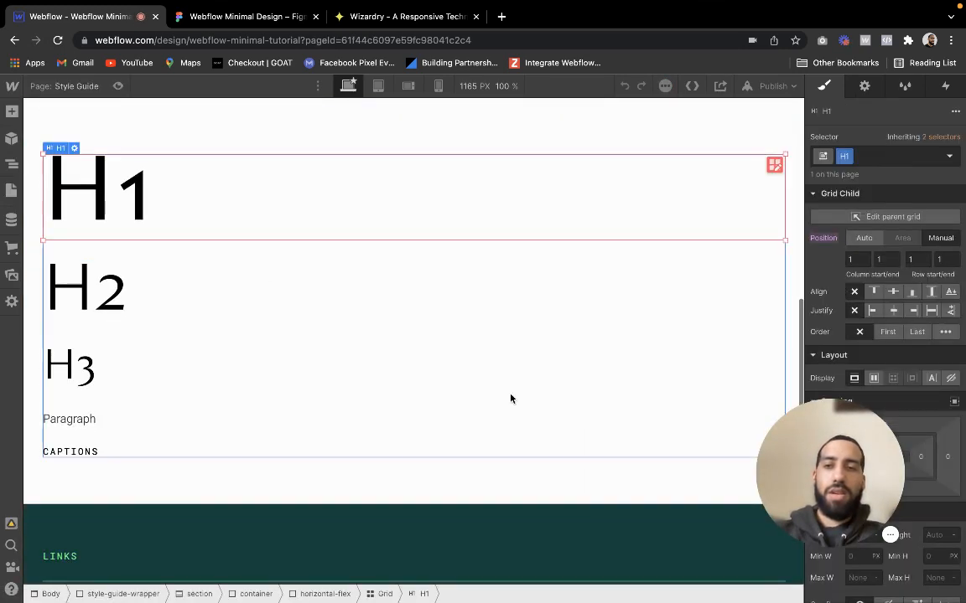
left_click_drag(834, 474, 858, 303)
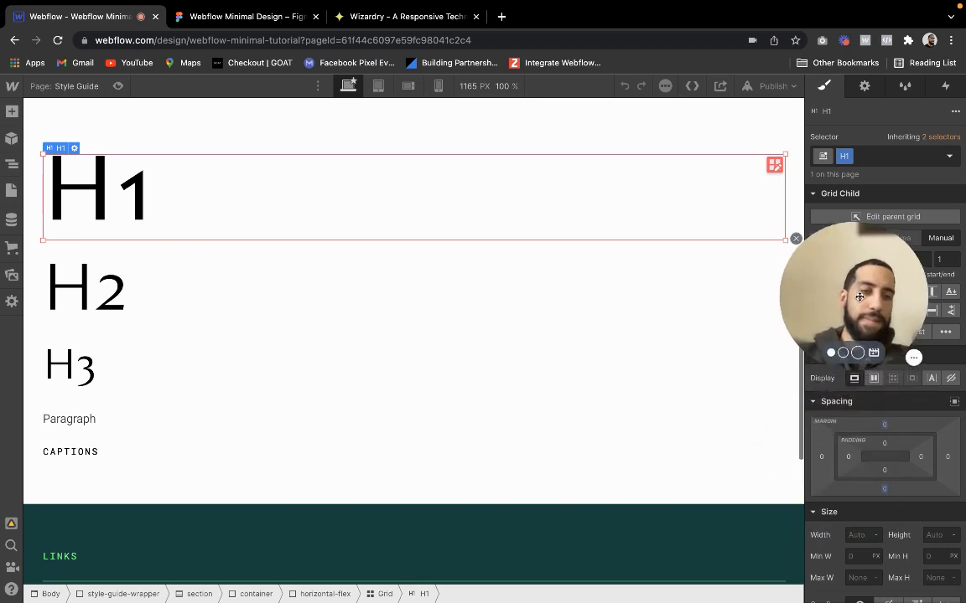
scroll(862, 427, "down", 5)
scroll(862, 430, "down", 2)
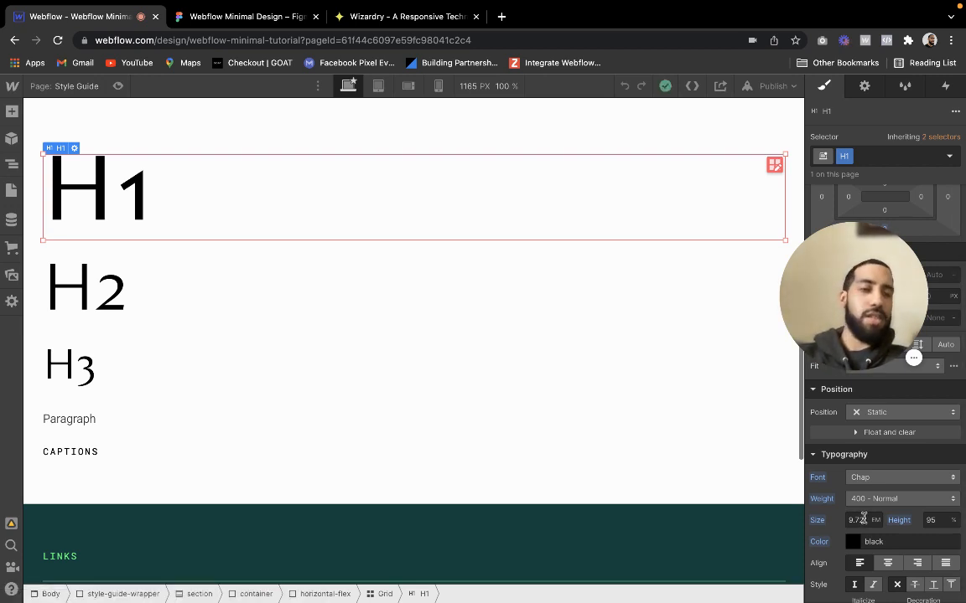
Look up the H2 font size in Figma and set the Wizardry converter's Element Size to 100 px
left_click(228, 23)
left_click(220, 297)
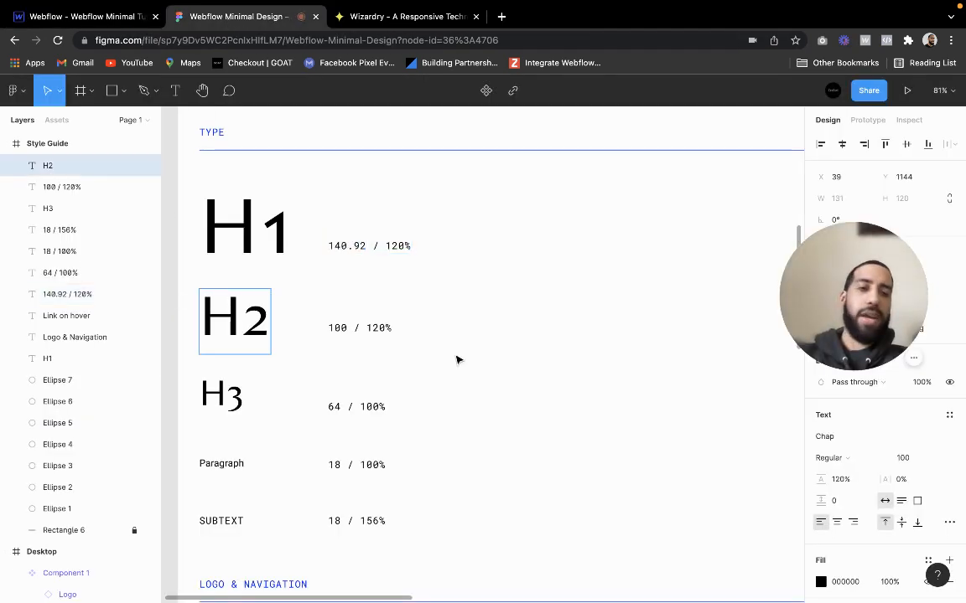
left_click(394, 24)
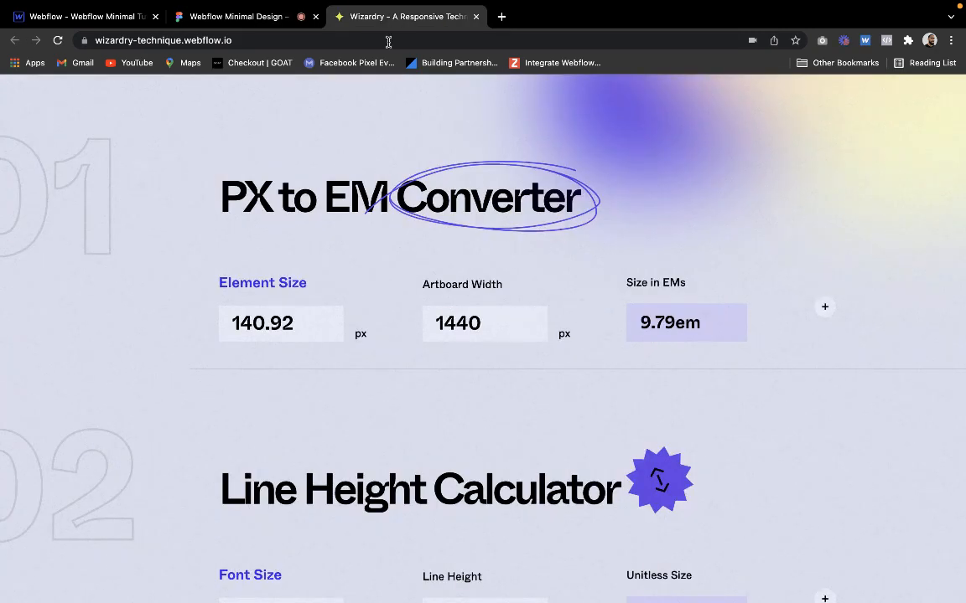
double_click(314, 320)
type("100")
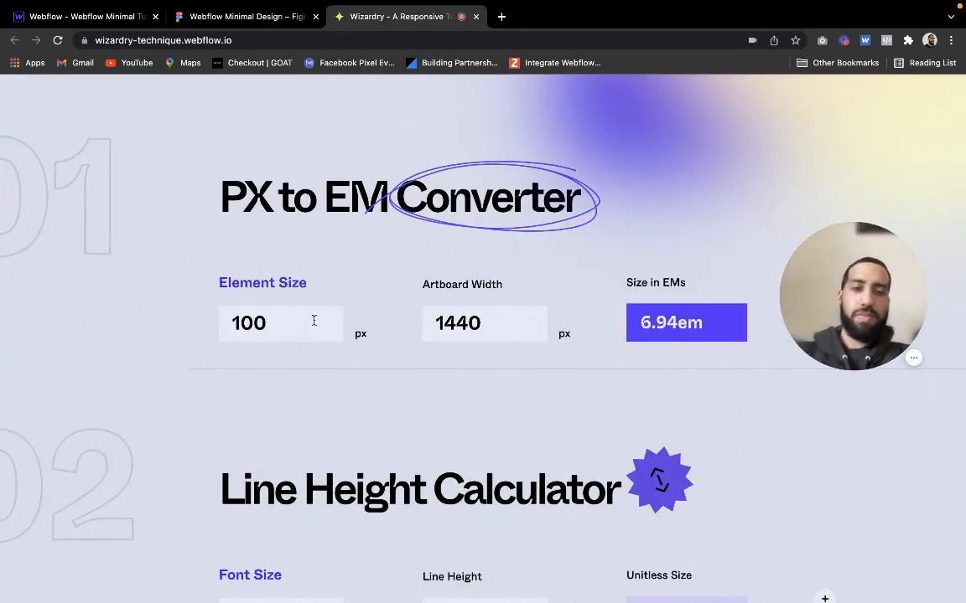
Switch to the Webflow Style Guide page and check the H2 heading's typography weight, size and line height
left_click(83, 16)
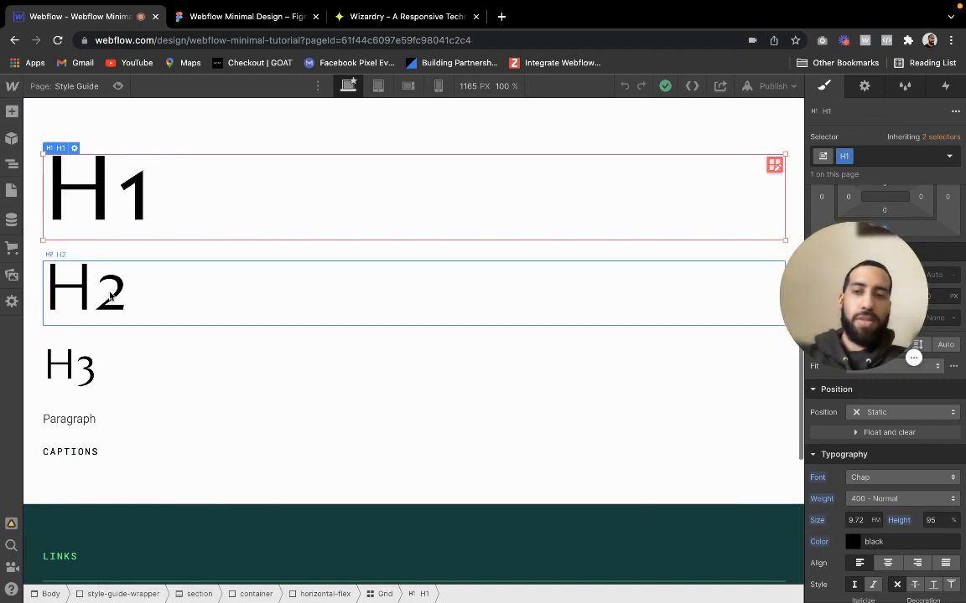
left_click(352, 294)
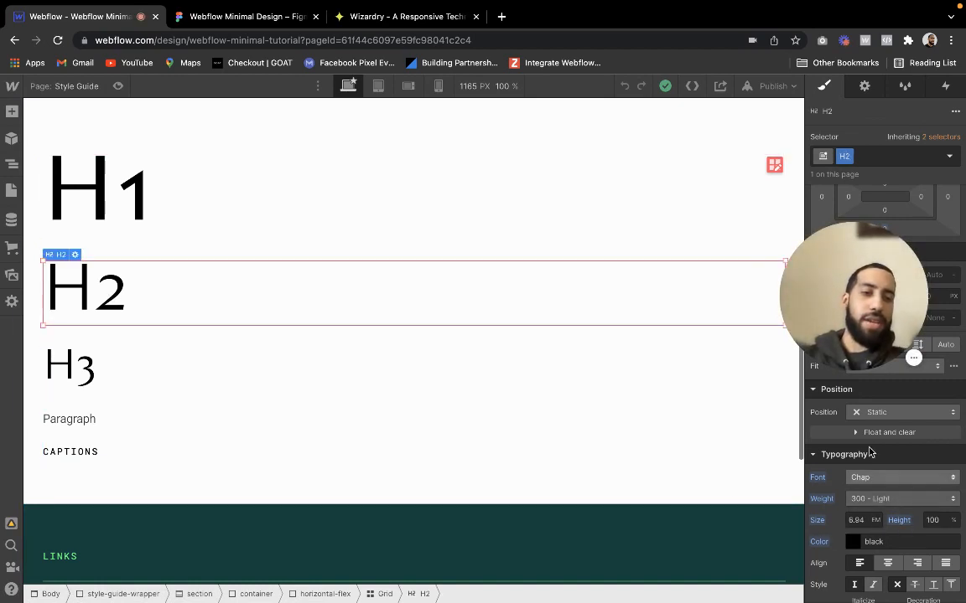
left_click_drag(854, 283, 854, 381)
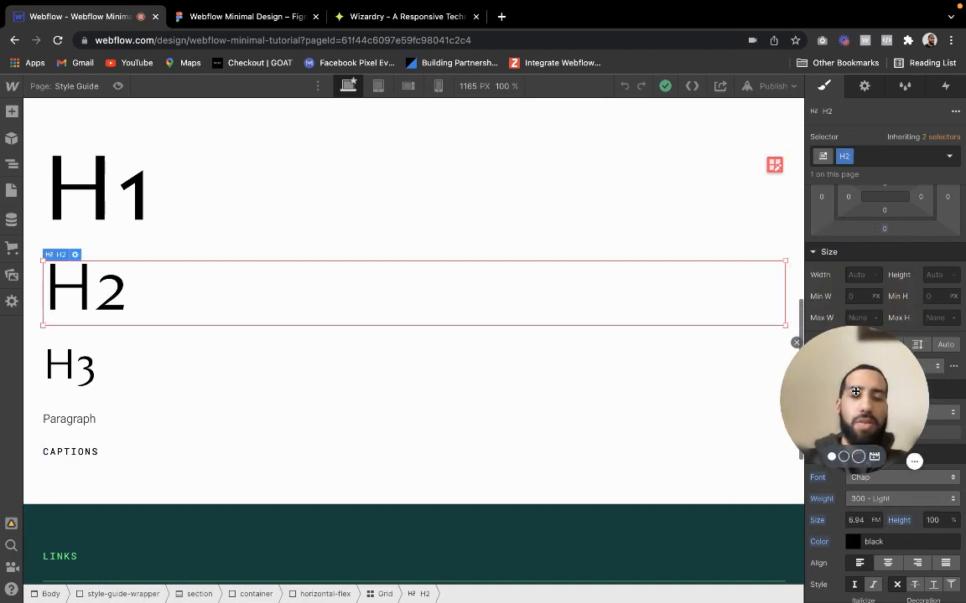
Switch to the Figma design and change the H2 sample's font weight to Light
left_click(256, 23)
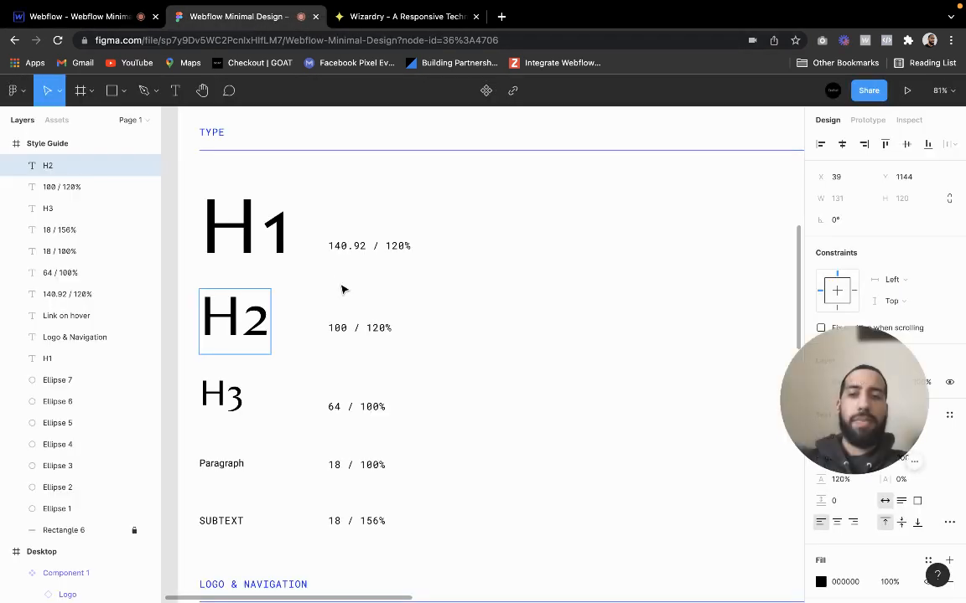
left_click(834, 458)
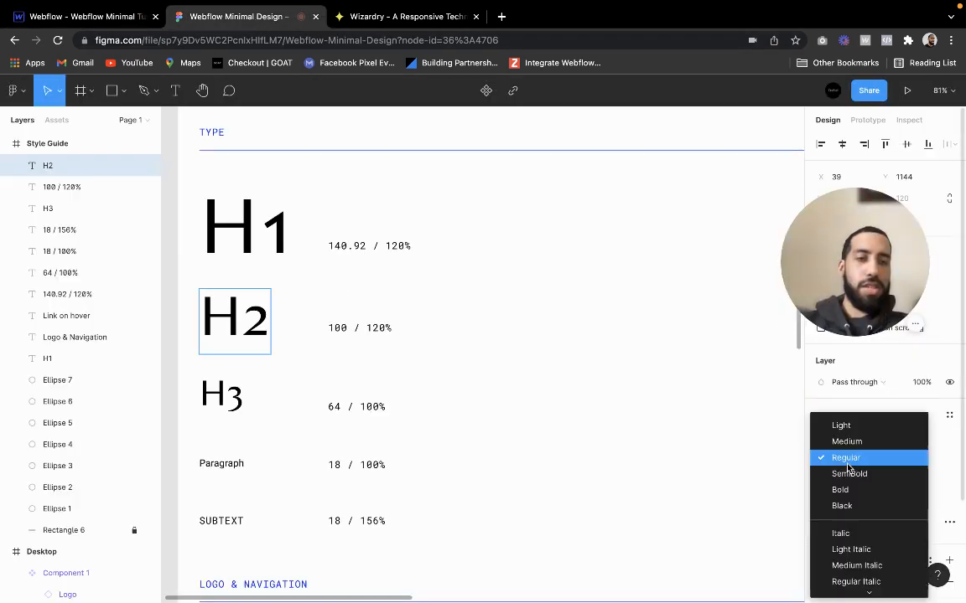
left_click(849, 426)
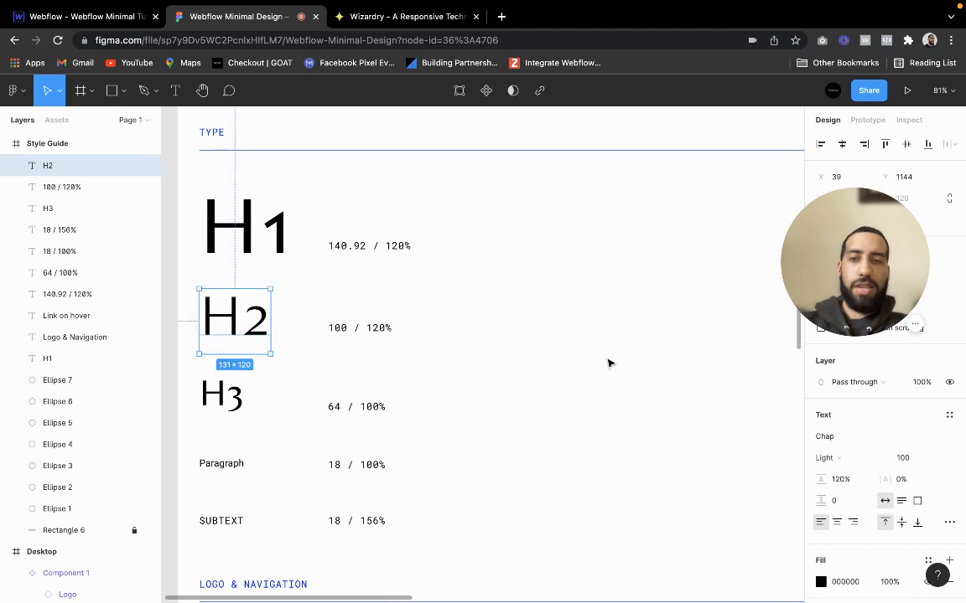
Look over the Figma style guide's color, Type, Logo & Navigation and Link on hover sections
left_click(604, 362)
left_click(236, 412)
left_click(582, 423)
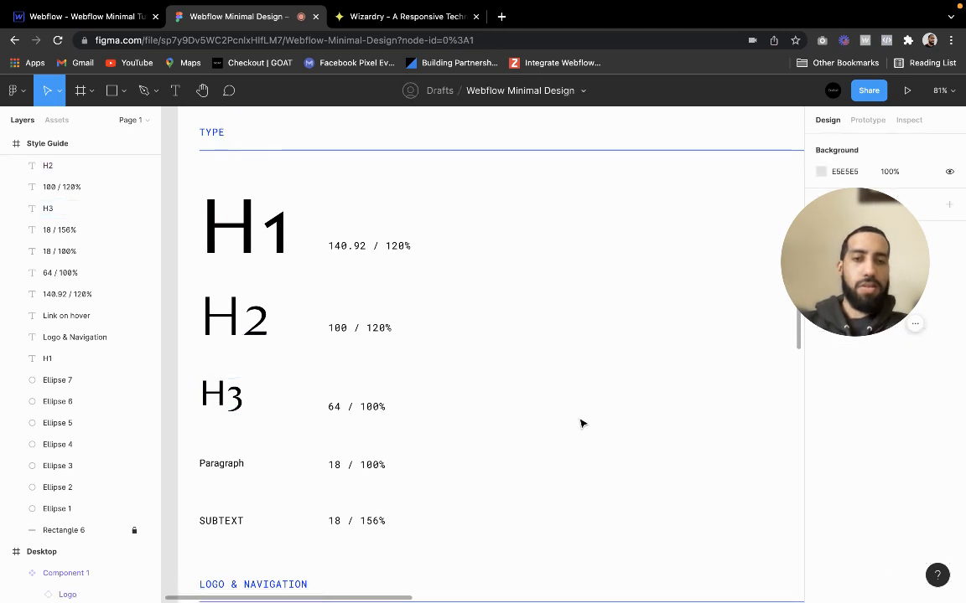
scroll(578, 420, "down", 5)
scroll(579, 420, "up", 3)
scroll(578, 420, "right", 3)
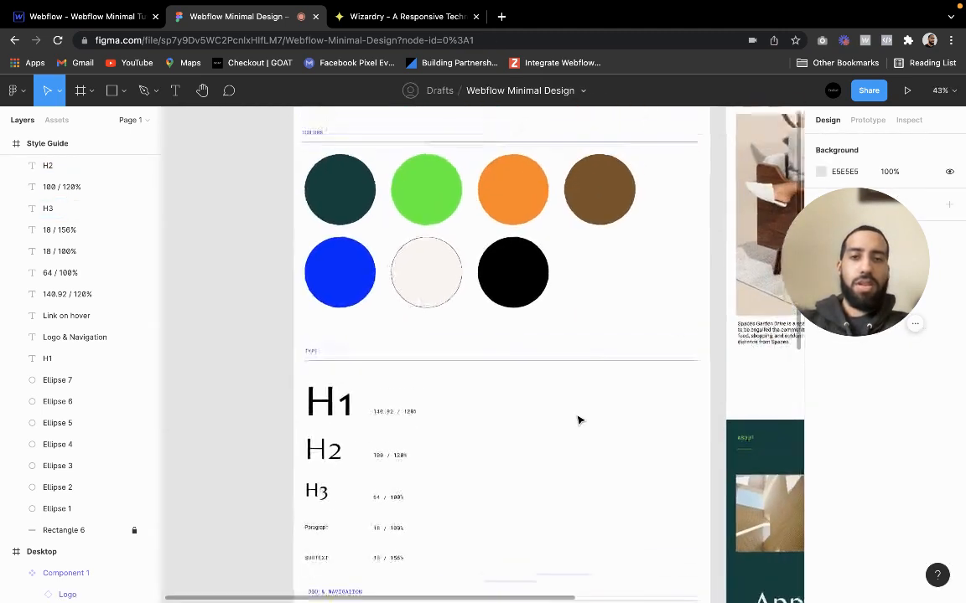
scroll(410, 384, "down", 5)
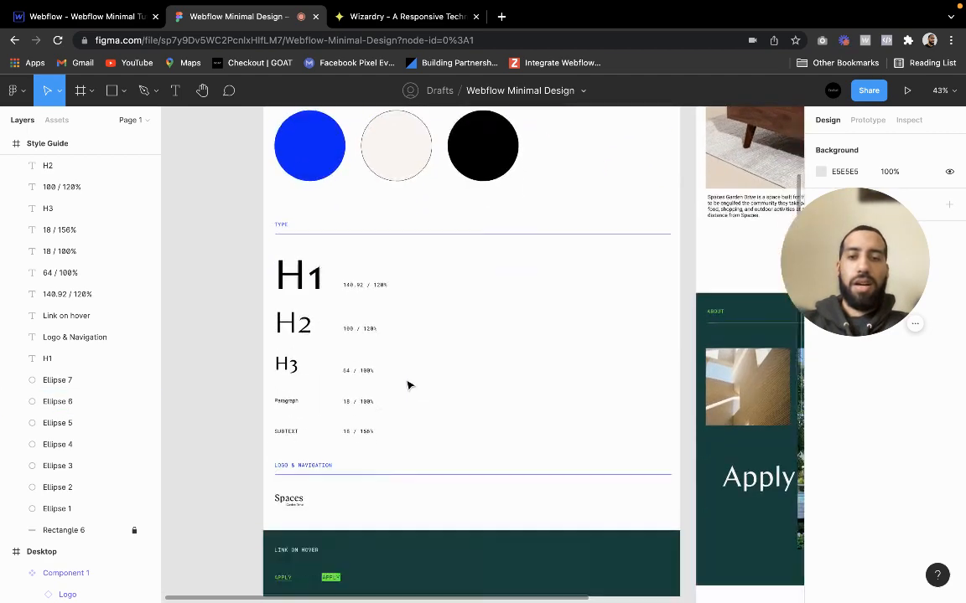
scroll(306, 381, "up", 4)
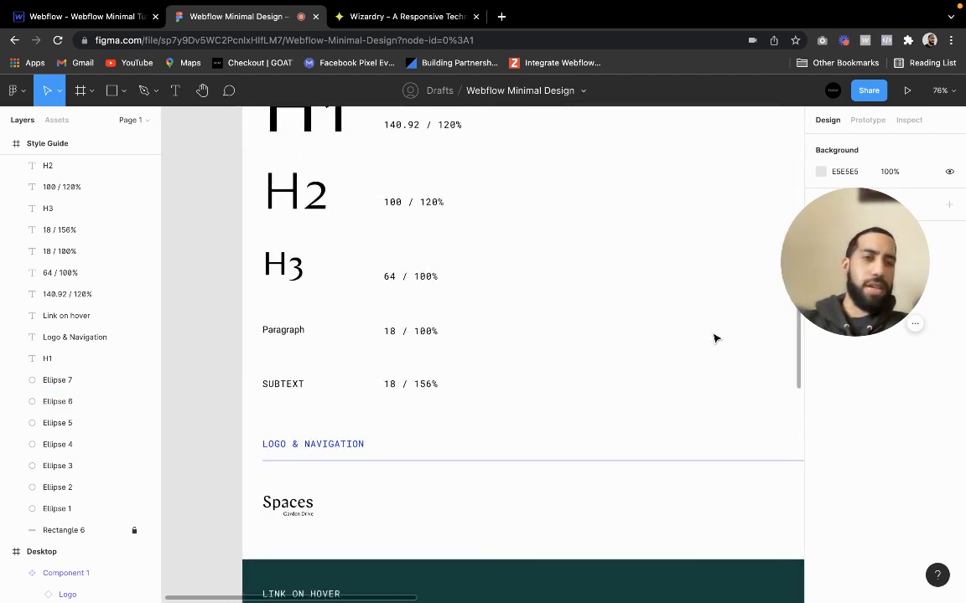
left_click_drag(842, 247, 843, 503)
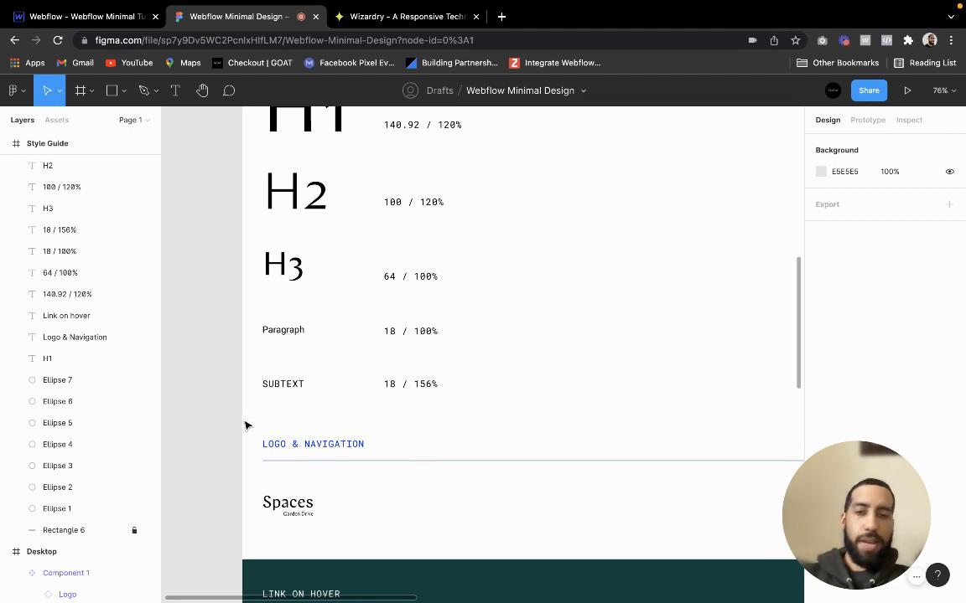
scroll(203, 348, "down", 2)
scroll(204, 347, "right", 1)
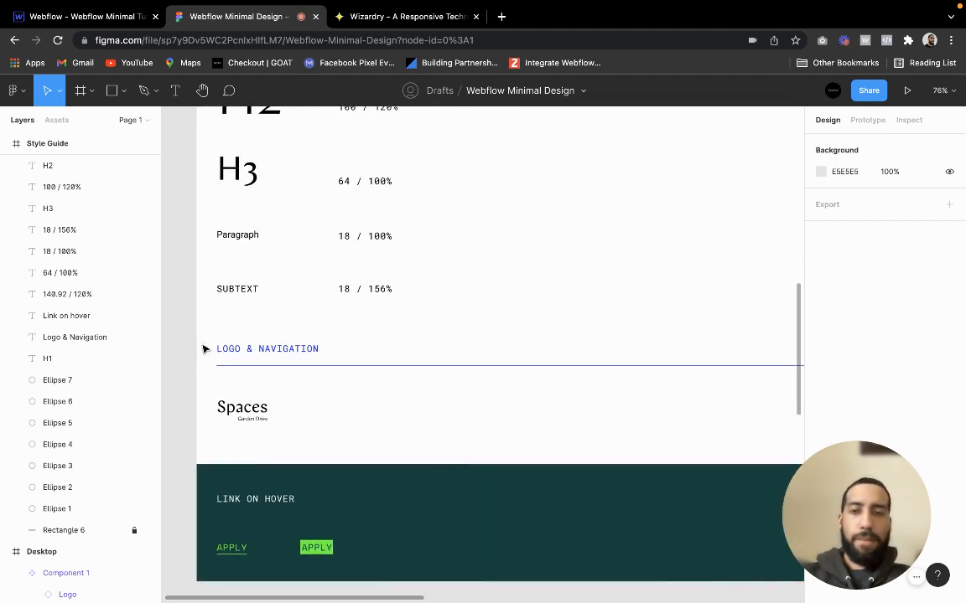
Switch to the Webflow Style Guide page and review its color palette, type styles, links and nav sections
left_click(83, 16)
scroll(275, 350, "up", 6)
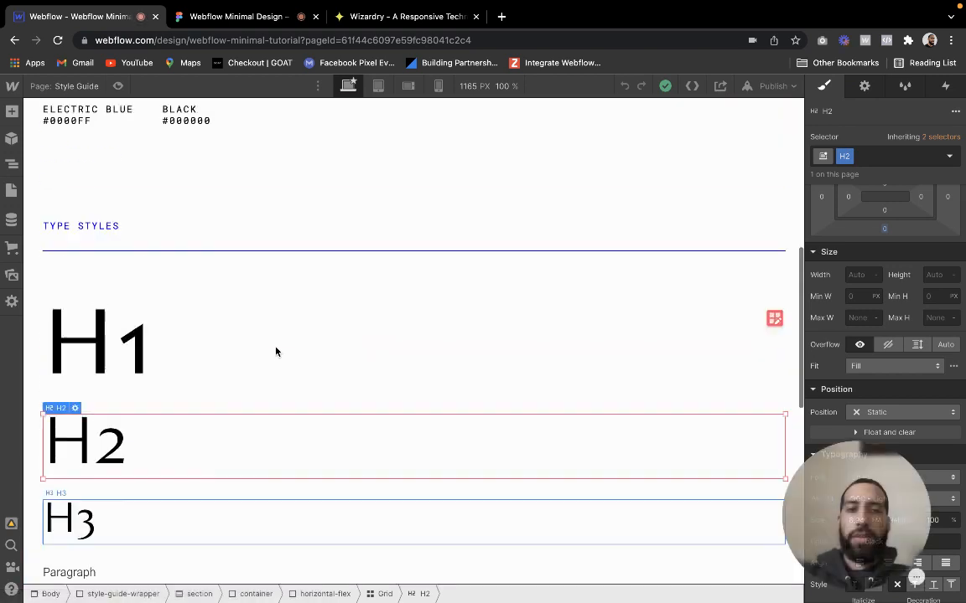
scroll(276, 347, "up", 1)
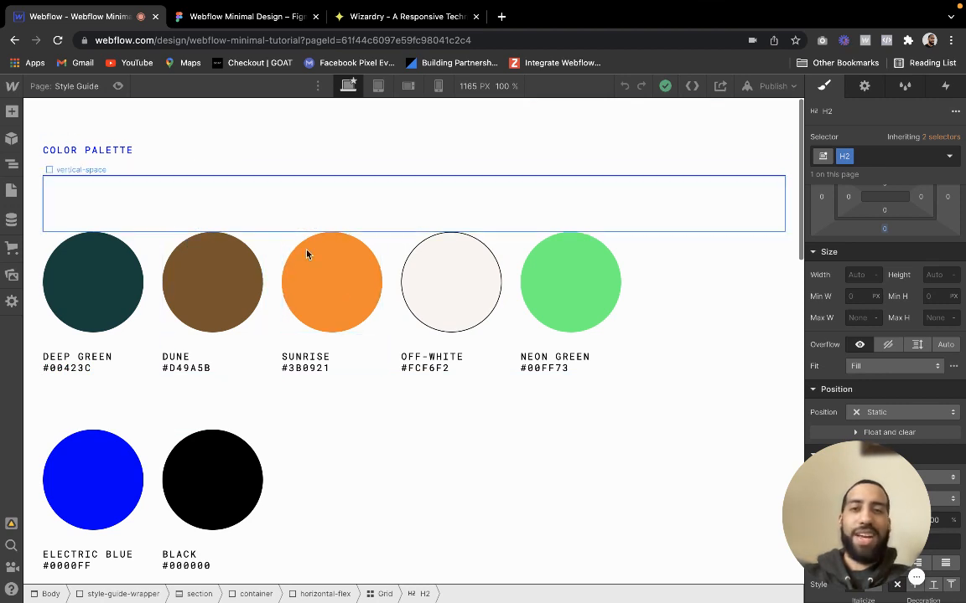
left_click(187, 130)
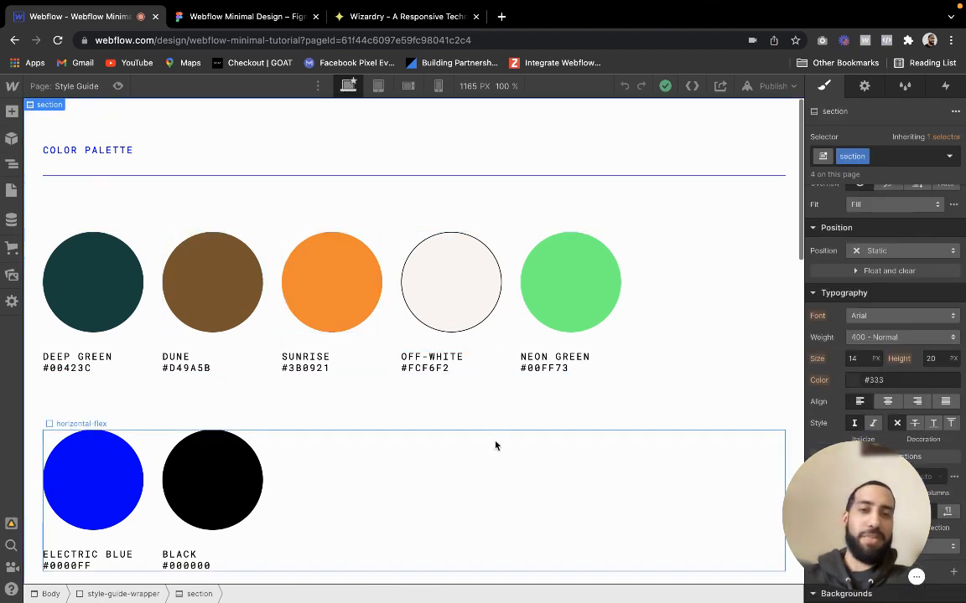
scroll(496, 446, "down", 3)
scroll(496, 446, "down", 15)
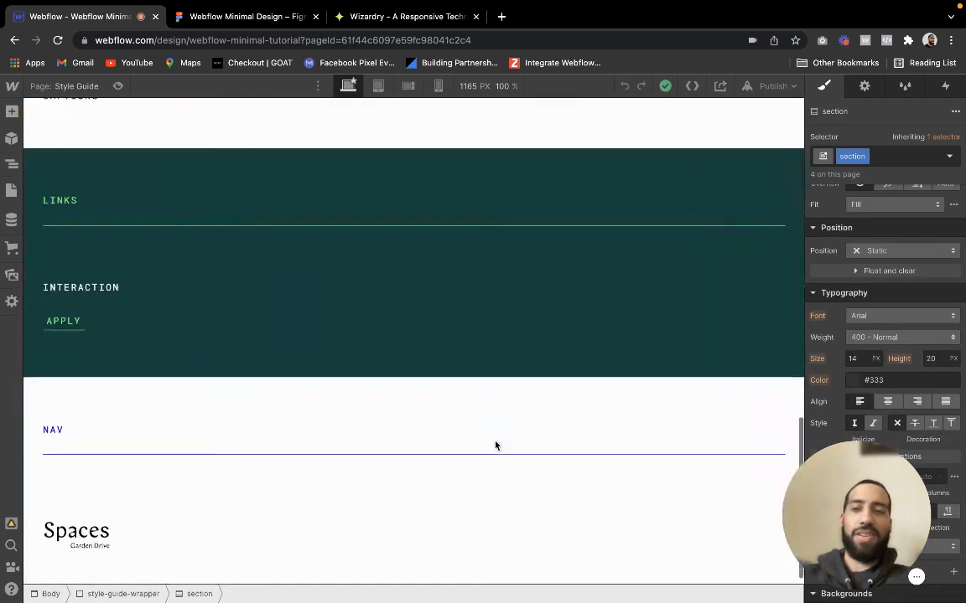
scroll(495, 446, "up", 4)
scroll(495, 446, "down", 4)
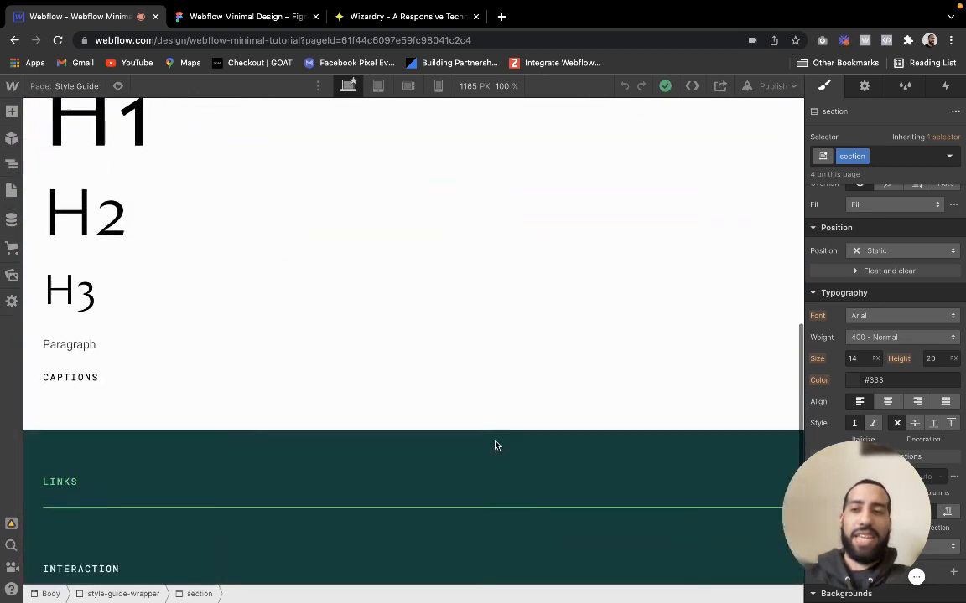
scroll(496, 446, "up", 1)
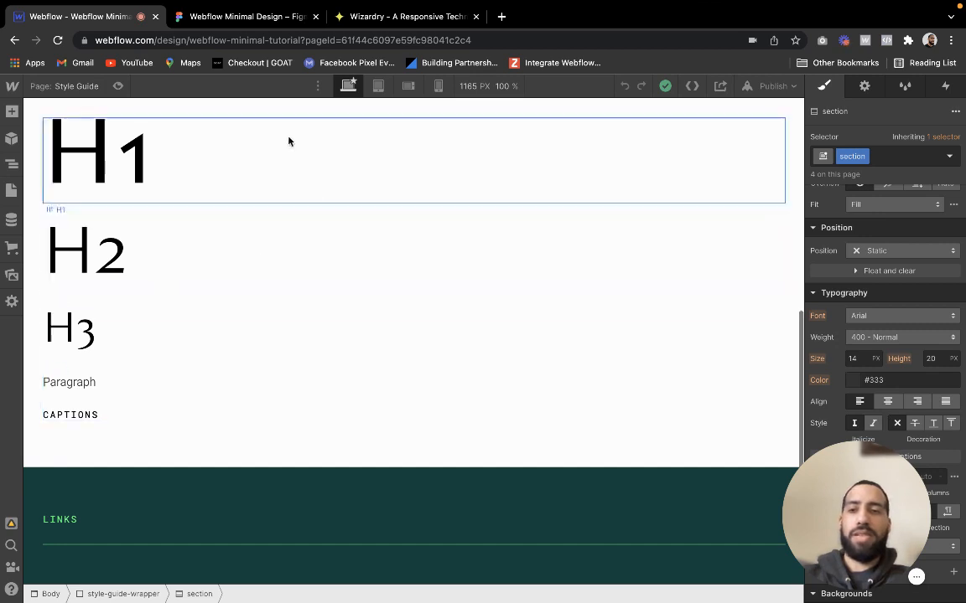
scroll(237, 388, "up", 4)
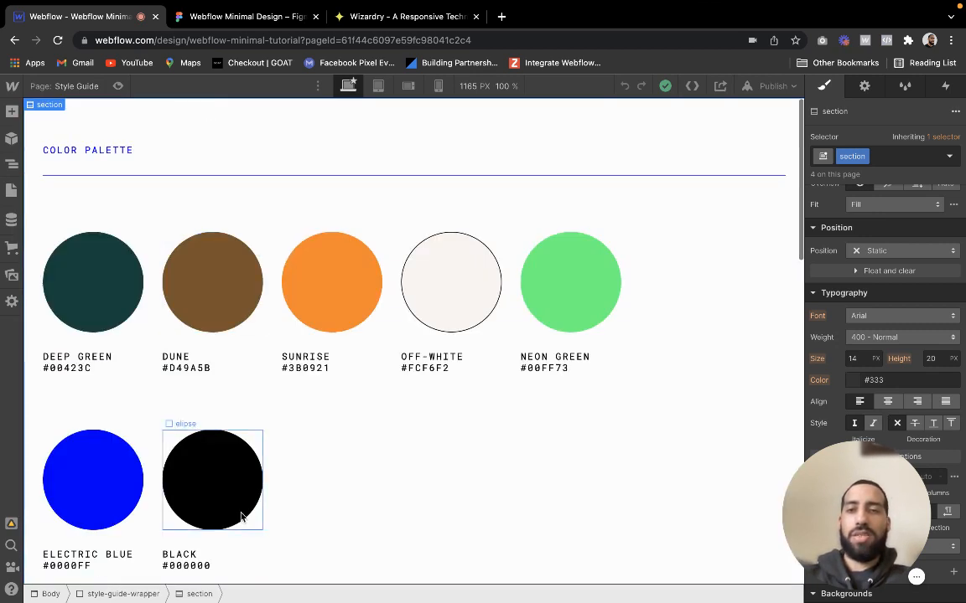
scroll(243, 513, "down", 3)
scroll(241, 517, "down", 4)
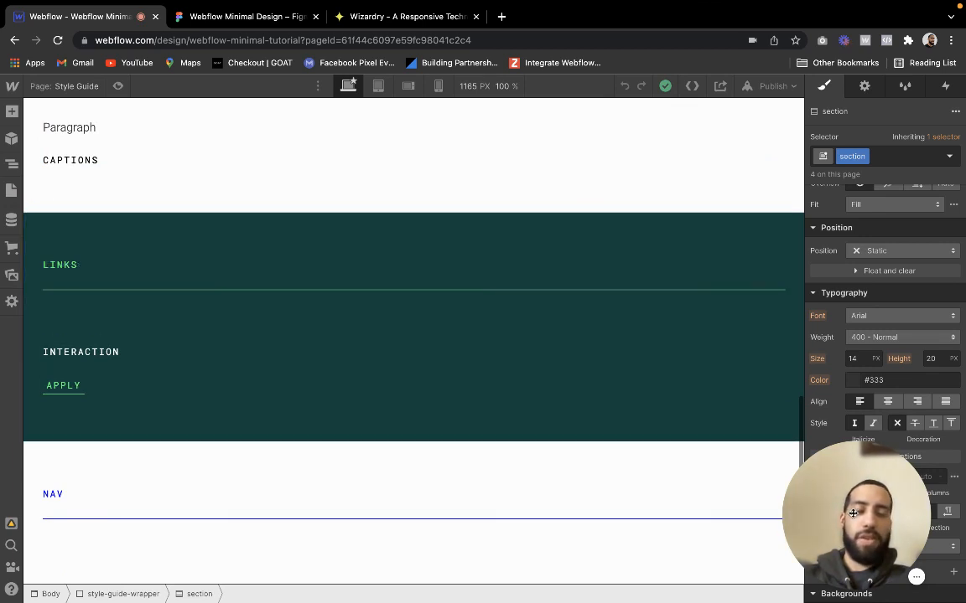
left_click(799, 458)
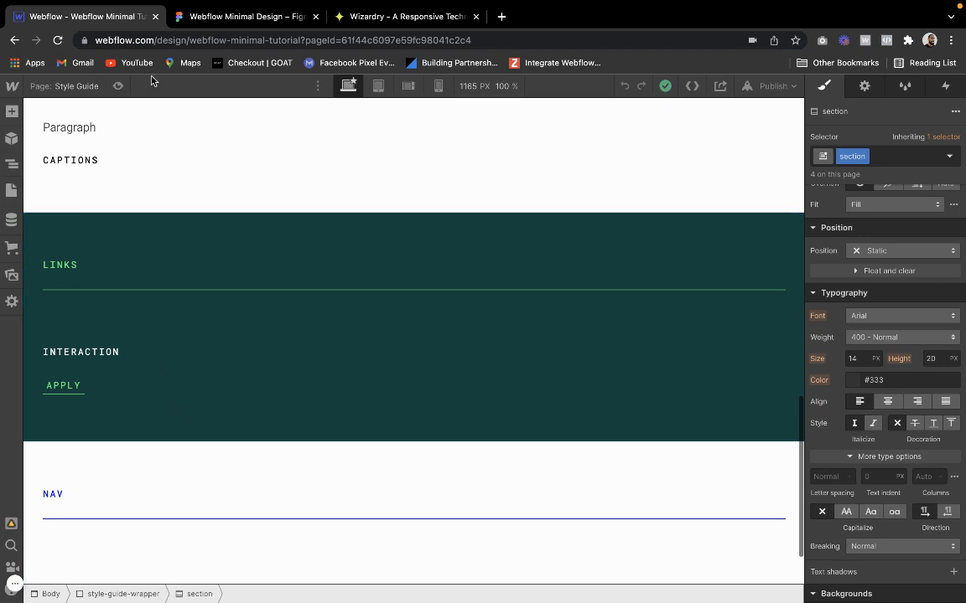
Switch to the Figma design and examine the two APPLY link states in the Link on hover section
left_click(201, 18)
scroll(335, 354, "right", 3)
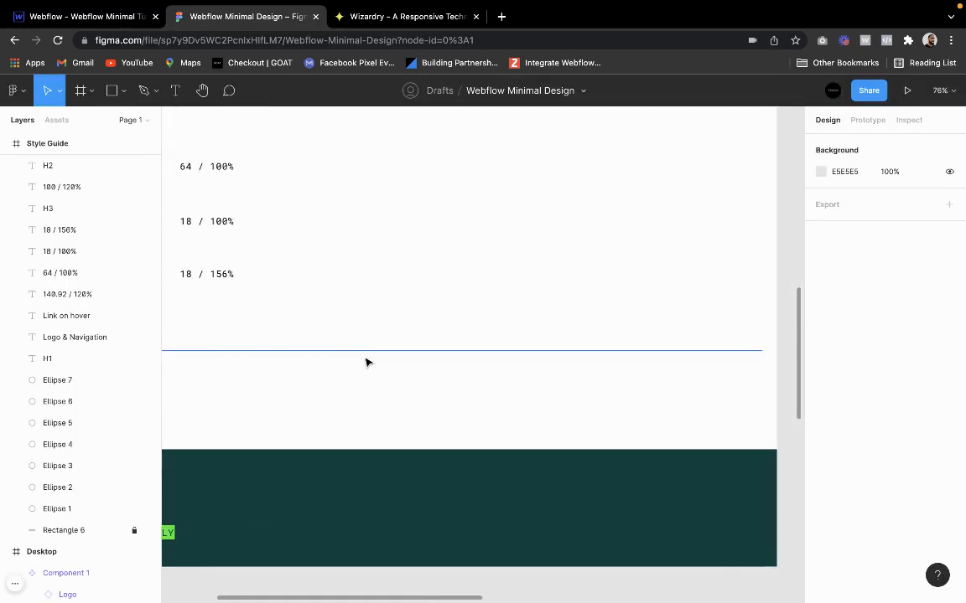
scroll(366, 362, "down", 2)
scroll(366, 362, "left", 4)
scroll(304, 472, "up", 5)
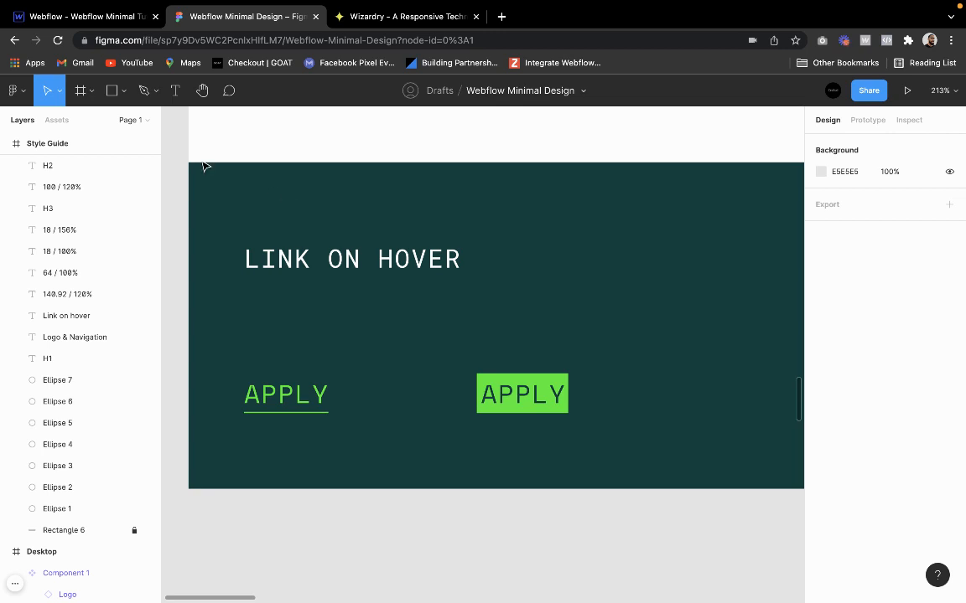
Switch to Webflow and delete the APPLY link's link-wrapper under INTERACTION in the Links section
left_click(46, 16)
scroll(127, 389, "down", 2)
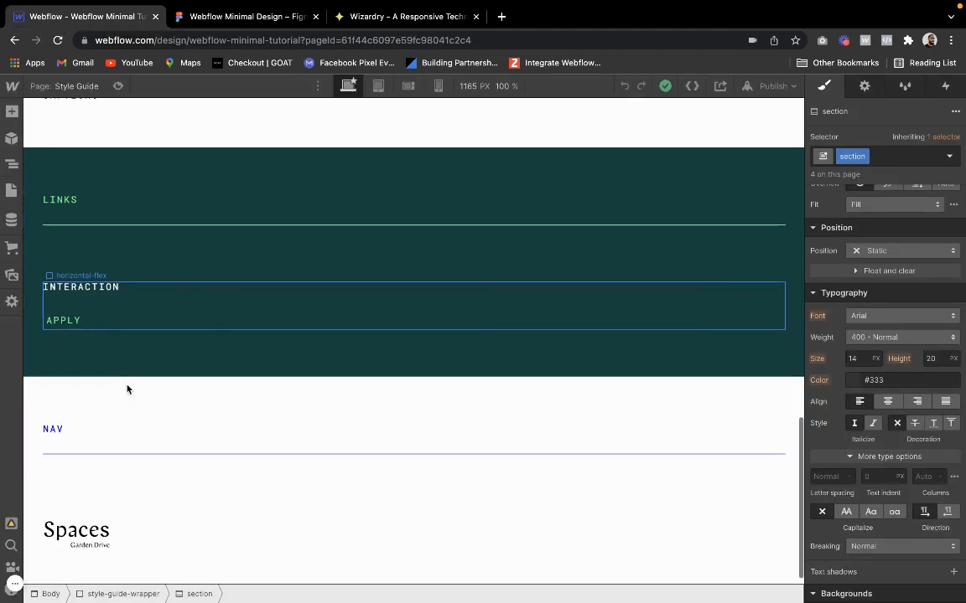
left_click(68, 298)
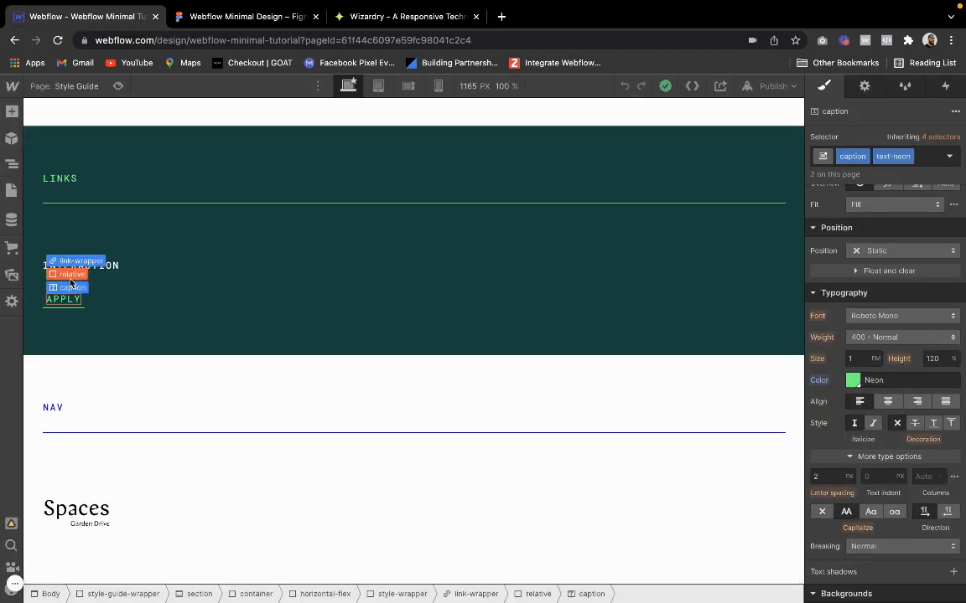
left_click(75, 263)
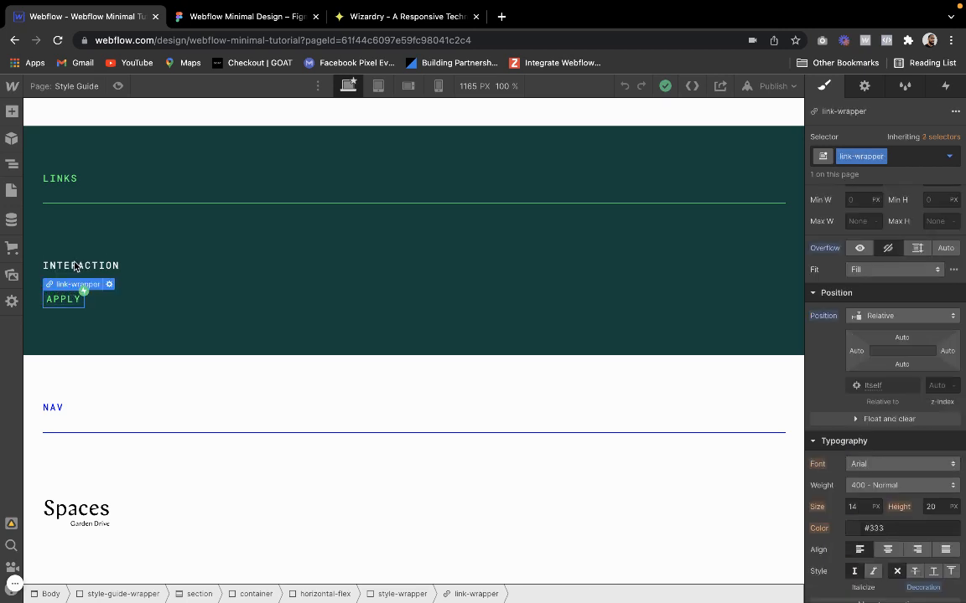
key("Delete")
Add a Link Block inside the style-wrapper that holds the INTERACTION caption
mouse_move(87, 289)
left_click(81, 270)
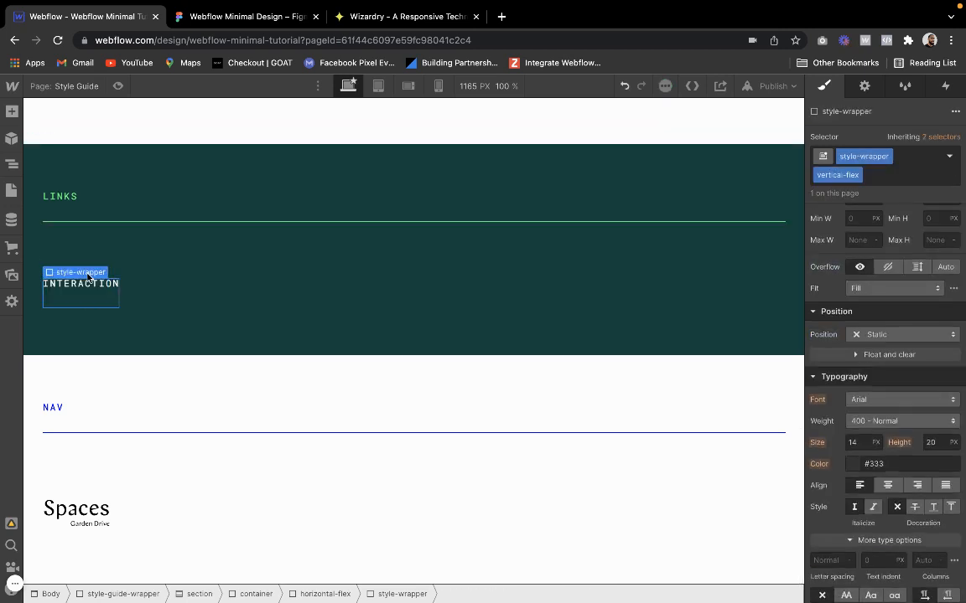
left_click(12, 110)
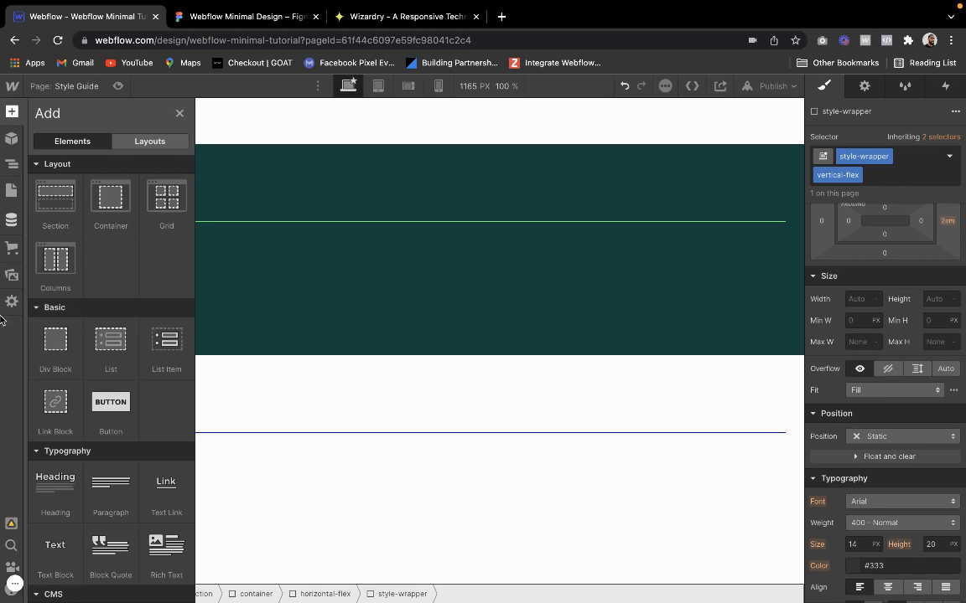
left_click(54, 411)
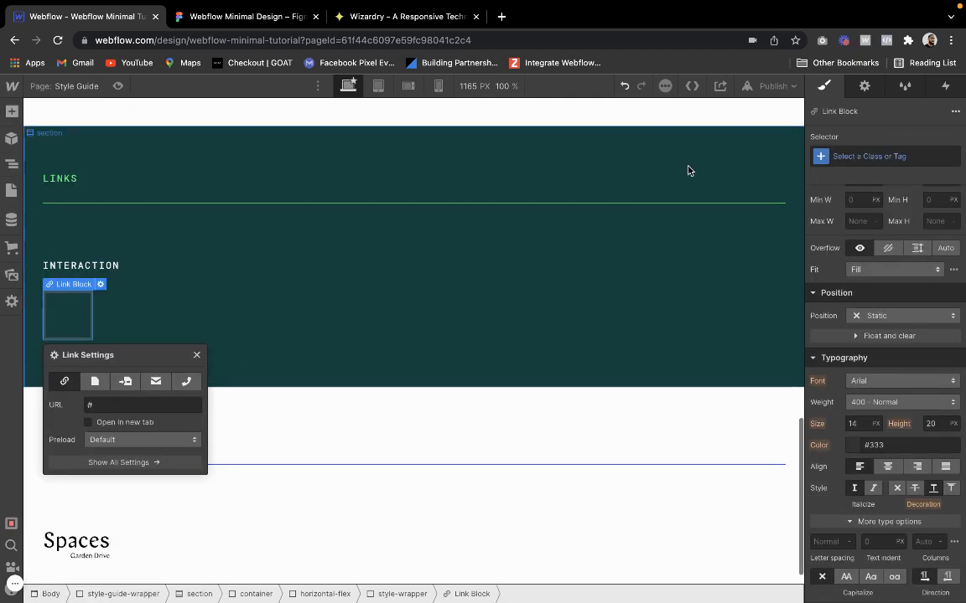
Assign the existing link-wrapper class to the new Link Block and close its link settings
left_click(882, 153)
type("link")
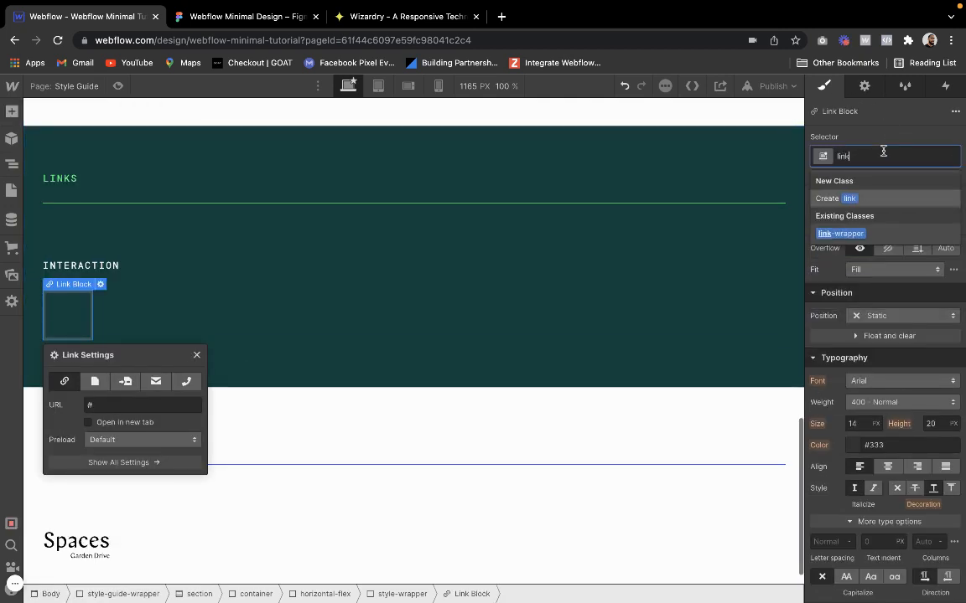
left_click(860, 237)
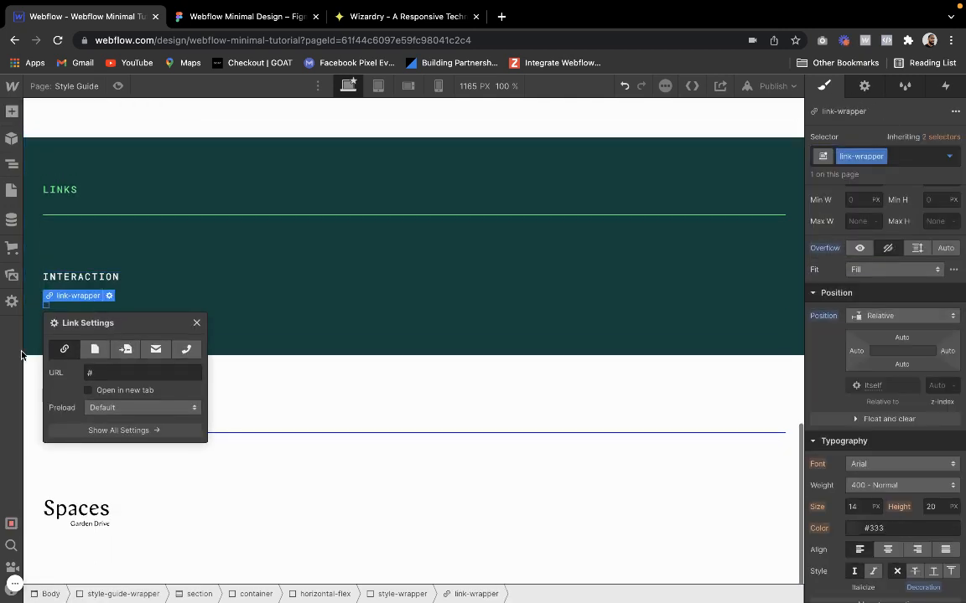
left_click(194, 320)
Review the link-wrapper class's display, padding, overflow, position and text decoration styles
scroll(832, 327, "up", 5)
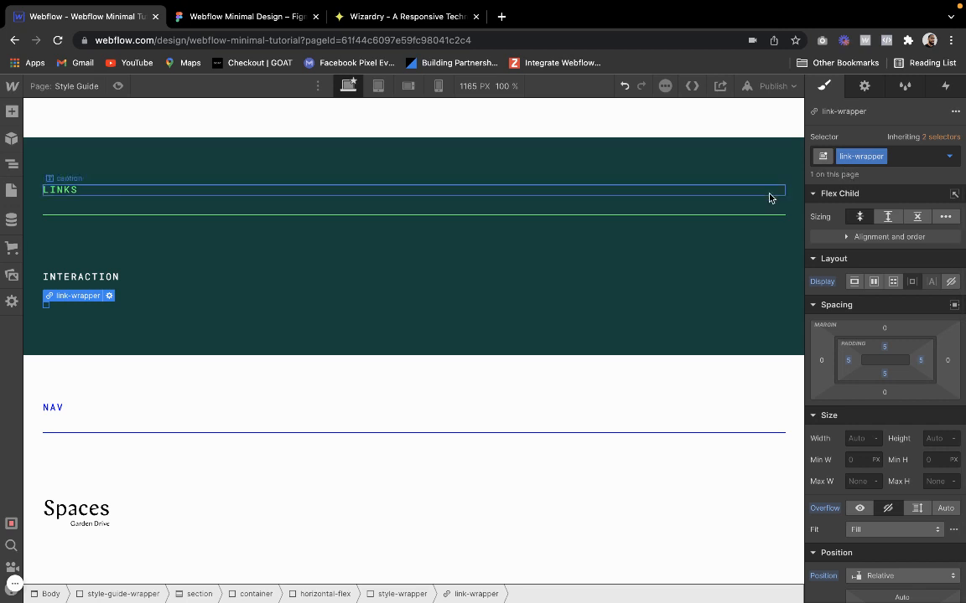
double_click(850, 156)
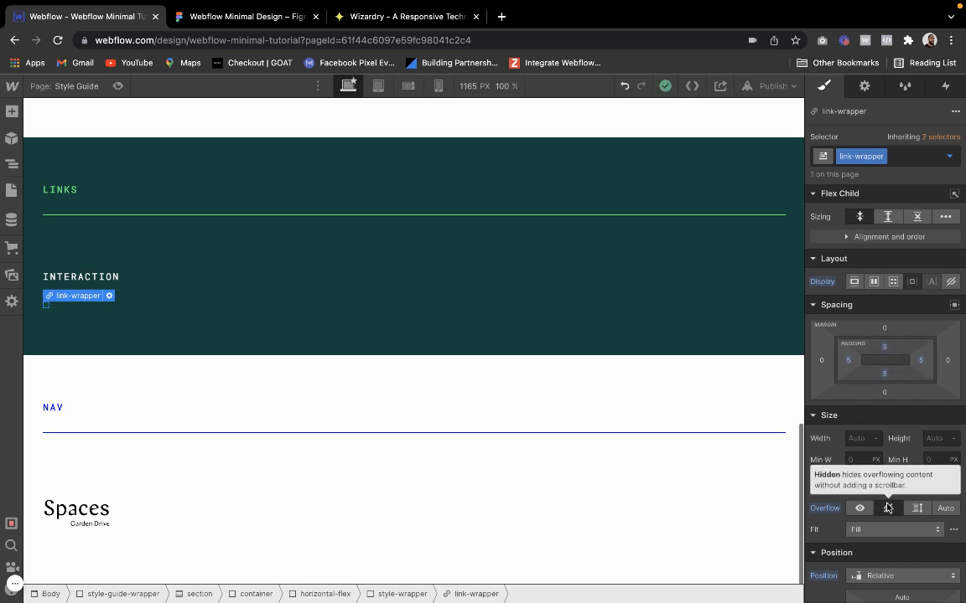
scroll(888, 453, "down", 3)
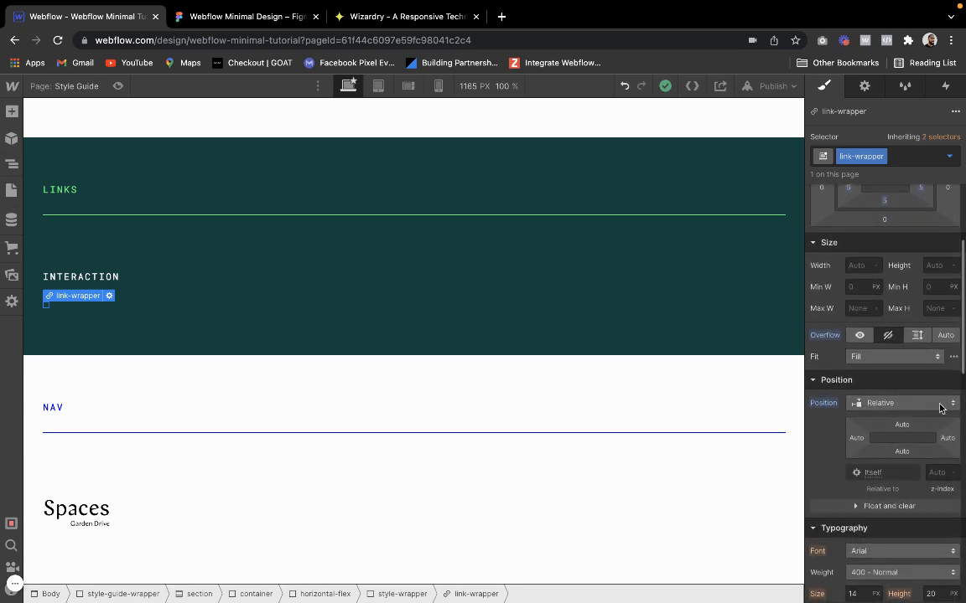
scroll(904, 472, "down", 6)
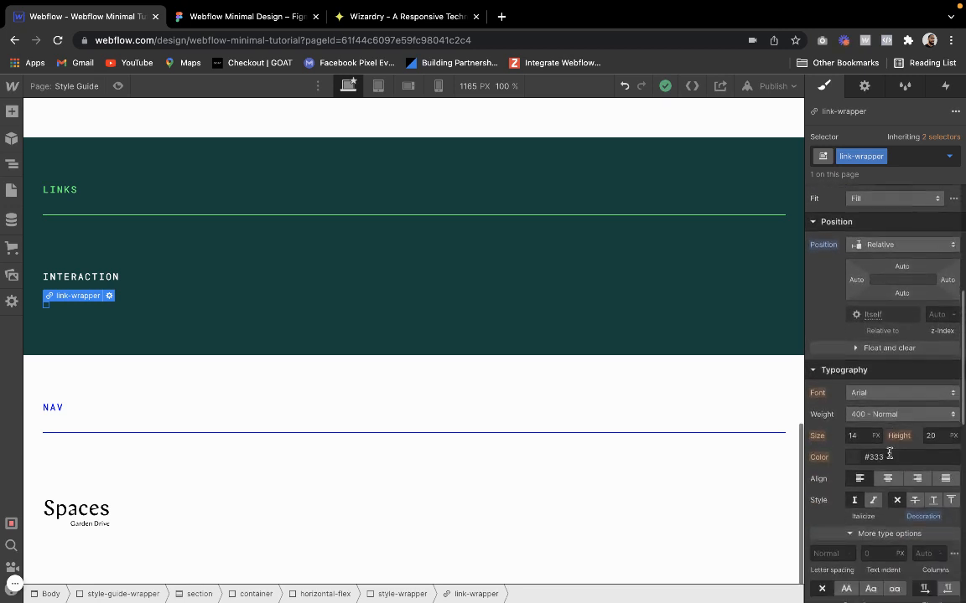
scroll(889, 451, "down", 1)
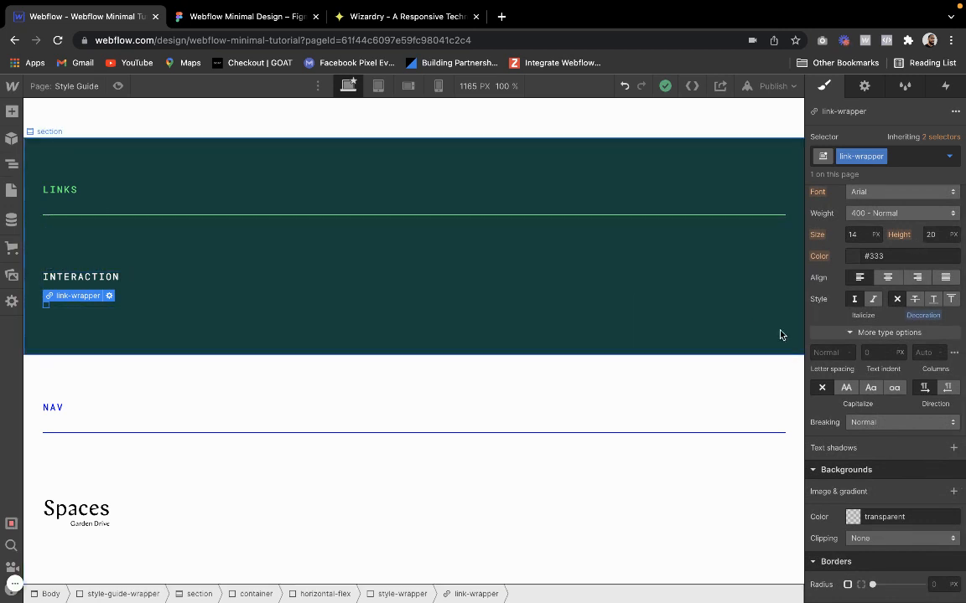
Add a Div Block inside the link-wrapper and assign it the existing relative class
left_click(11, 112)
left_click_drag(56, 375, 49, 319)
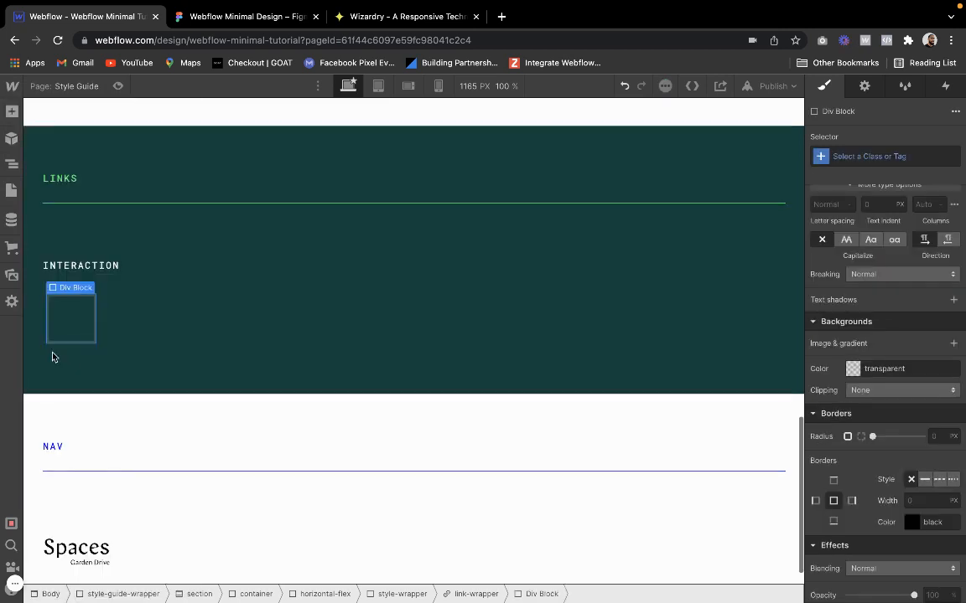
left_click(877, 157)
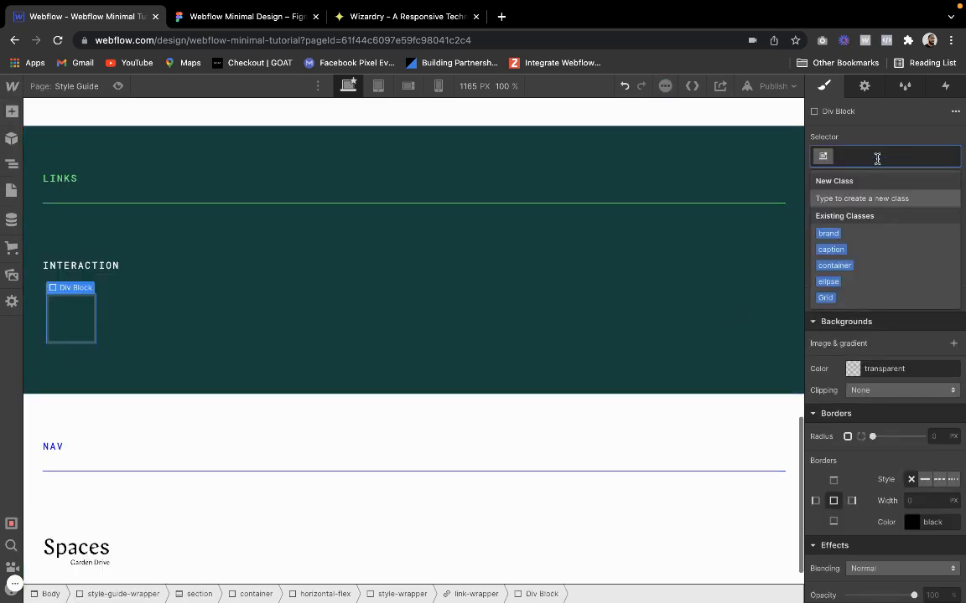
type("relative")
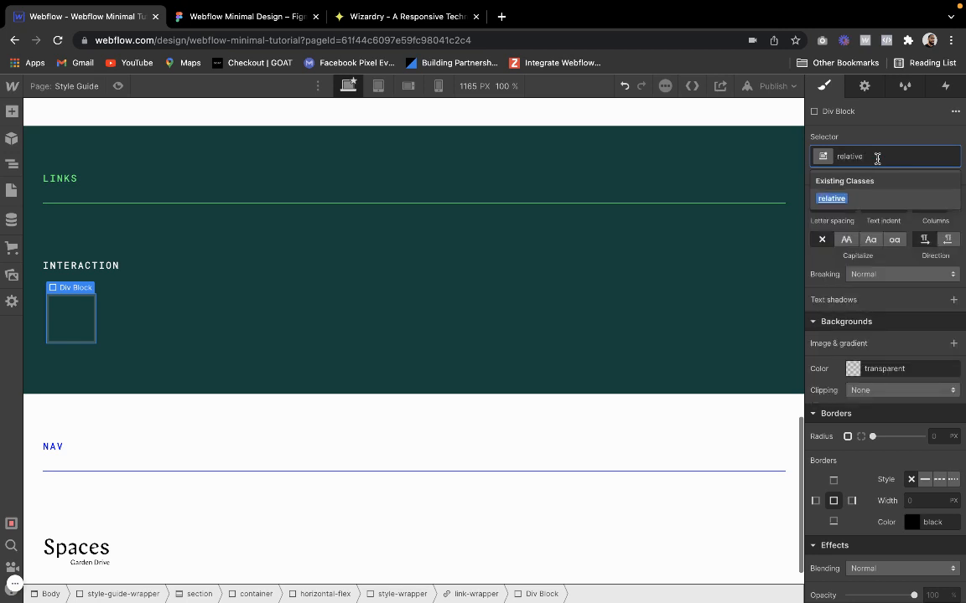
key("Return")
Review the relative class's position and z-index settings, keeping the position set to Relative
scroll(886, 347, "up", 5)
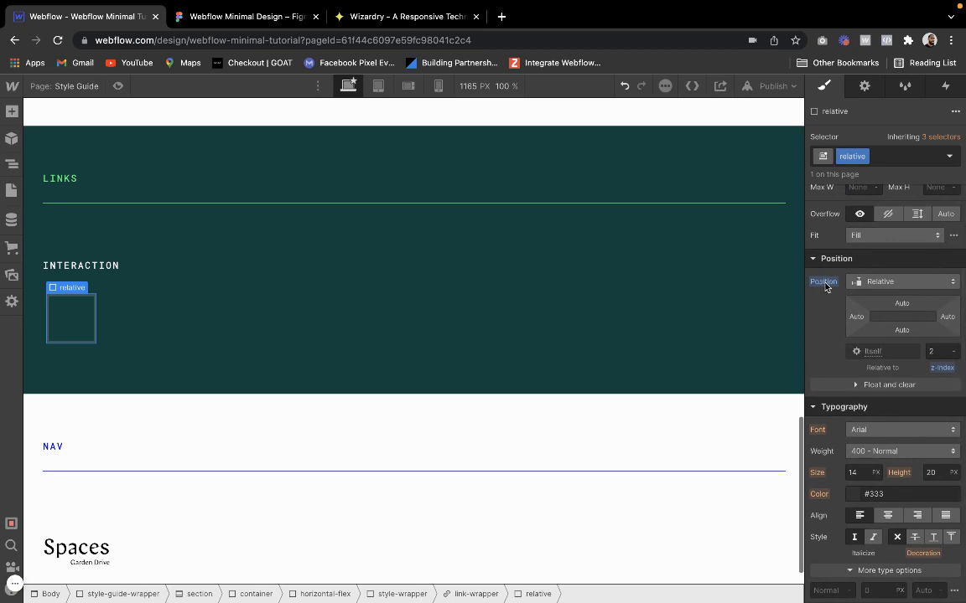
left_click(858, 281)
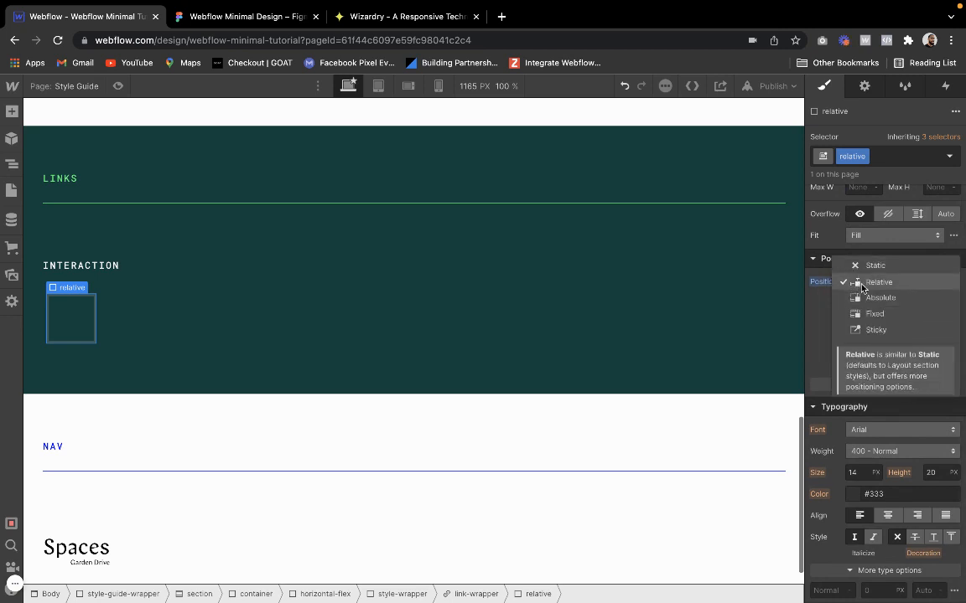
left_click(860, 285)
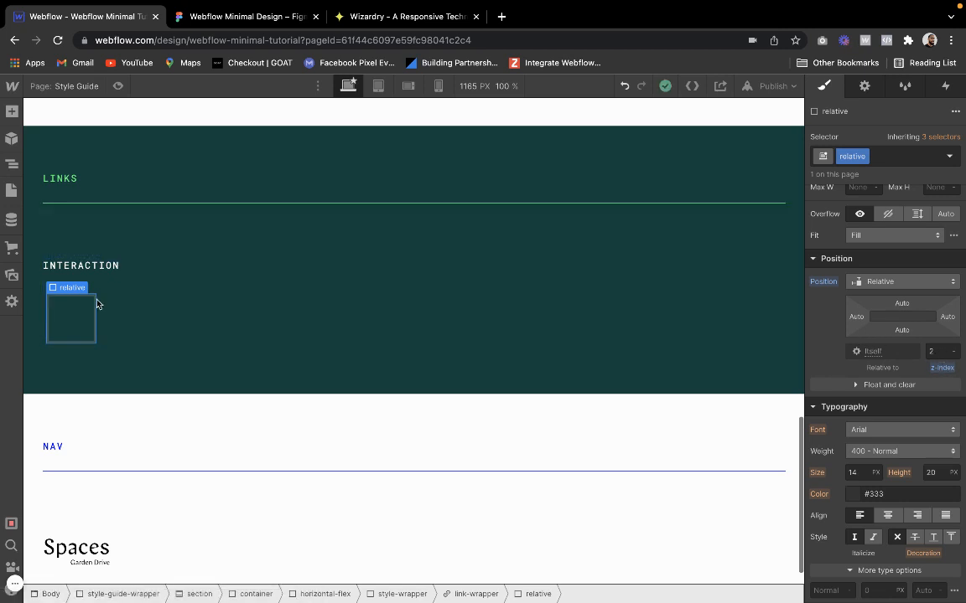
Add a Text Block inside the relative div and assign it the caption class with the text-neon combo class
left_click(11, 113)
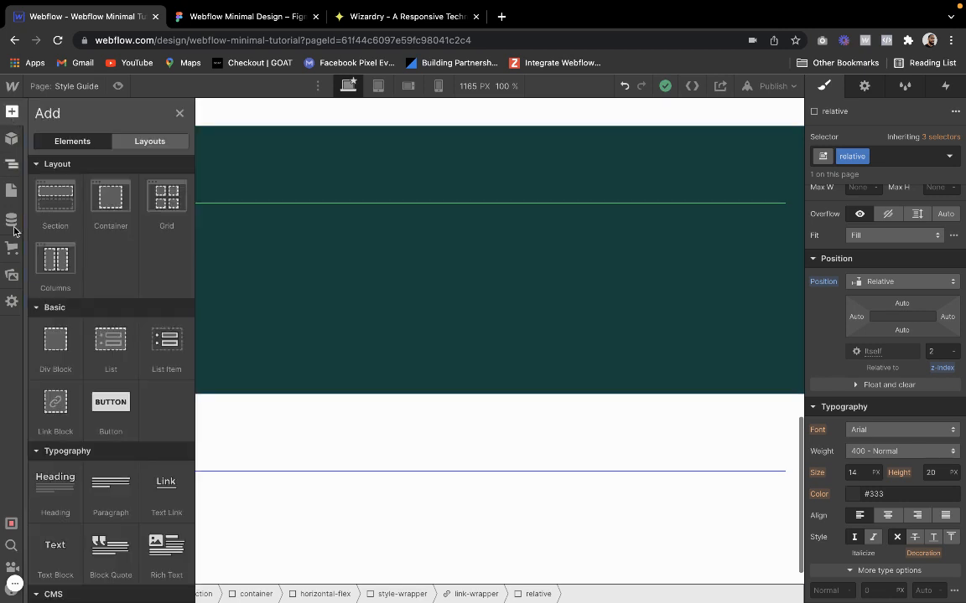
left_click(56, 561)
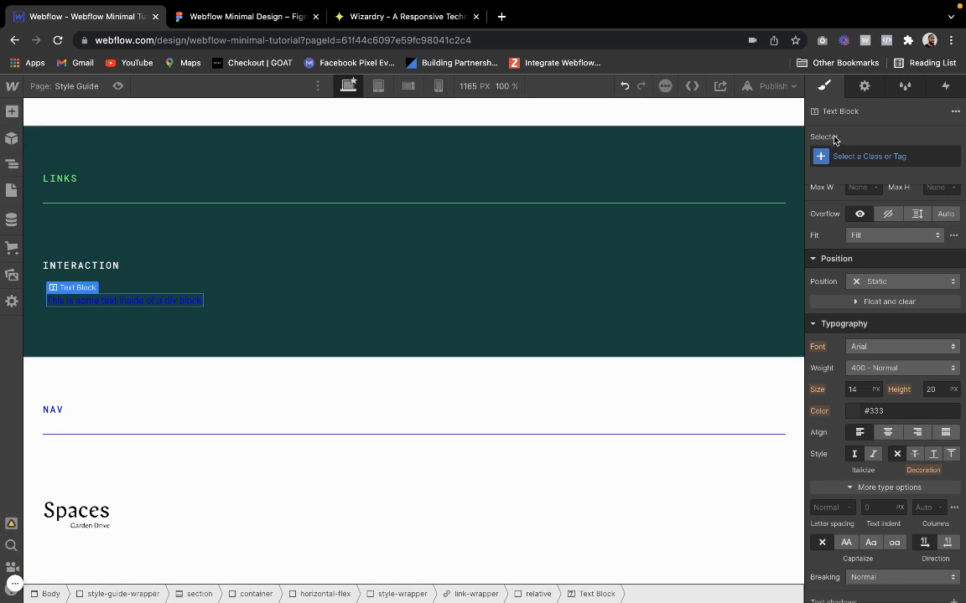
left_click(855, 151)
type("caption")
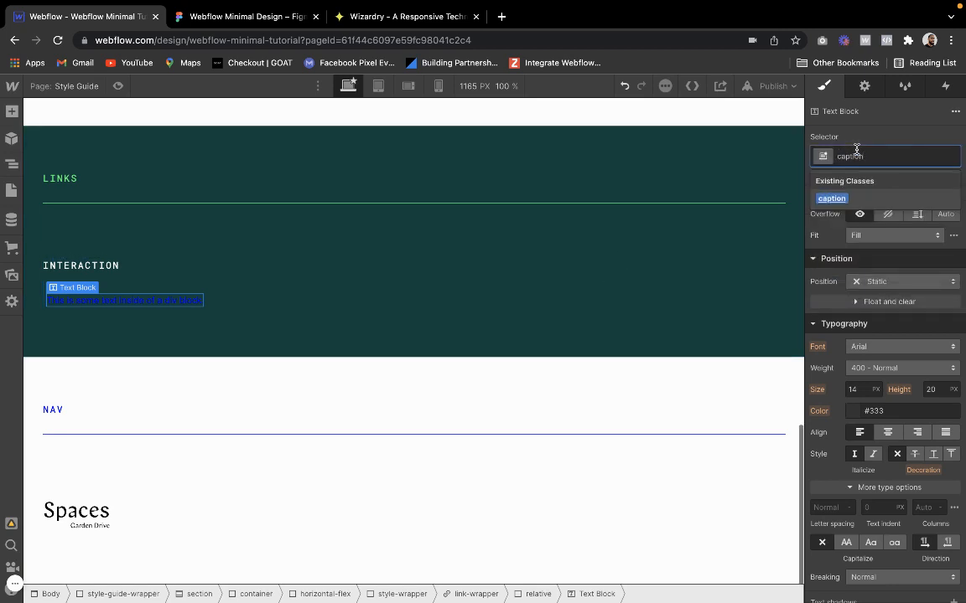
key("Return")
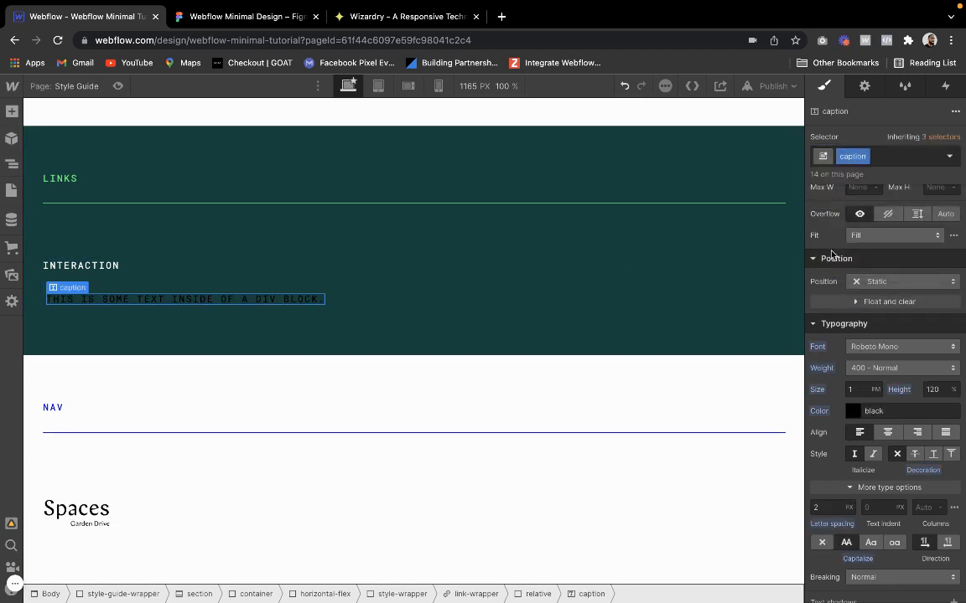
left_click(909, 159)
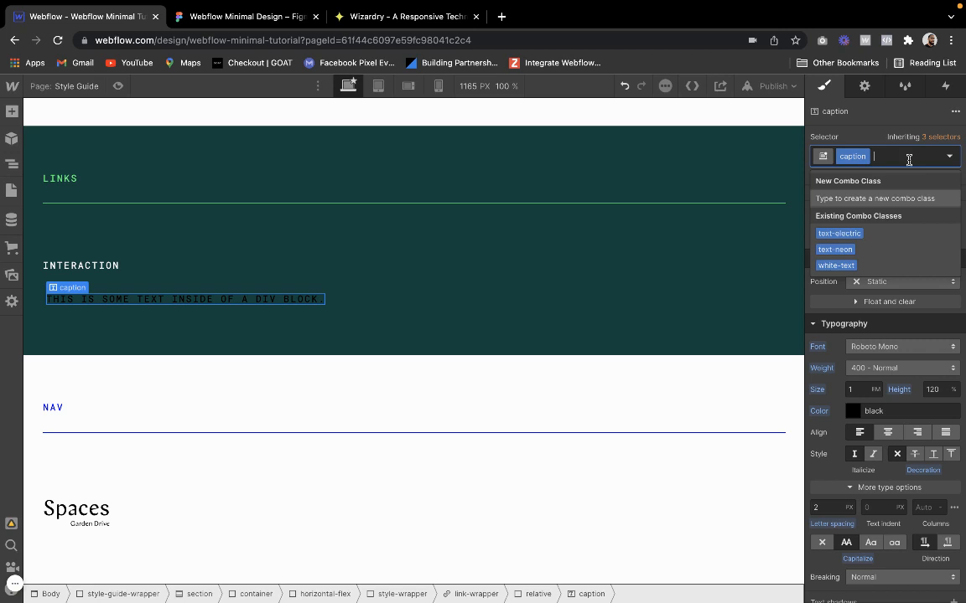
left_click(855, 253)
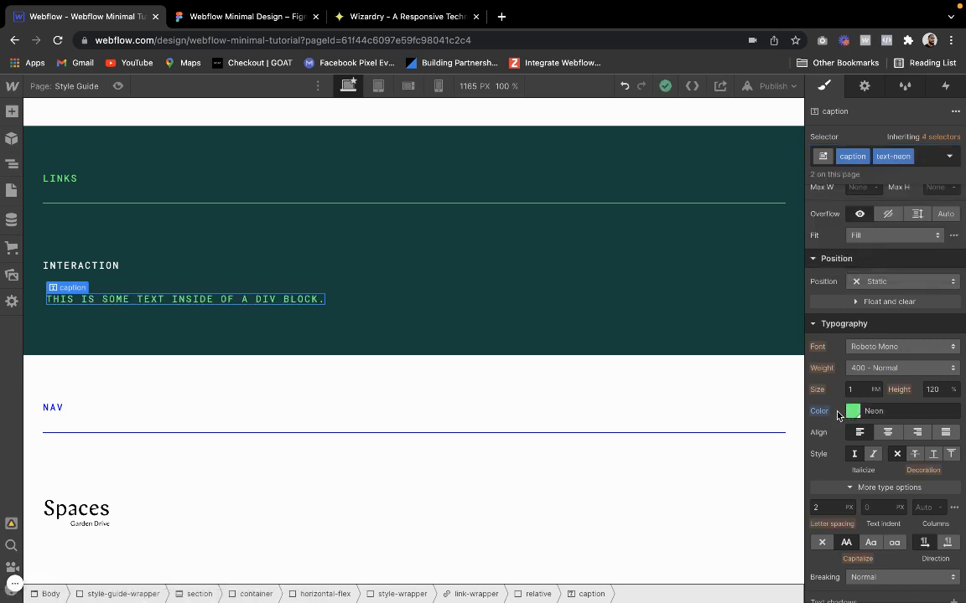
Replace the new Text Block's placeholder text with APPLY
double_click(185, 300)
key("super+a")
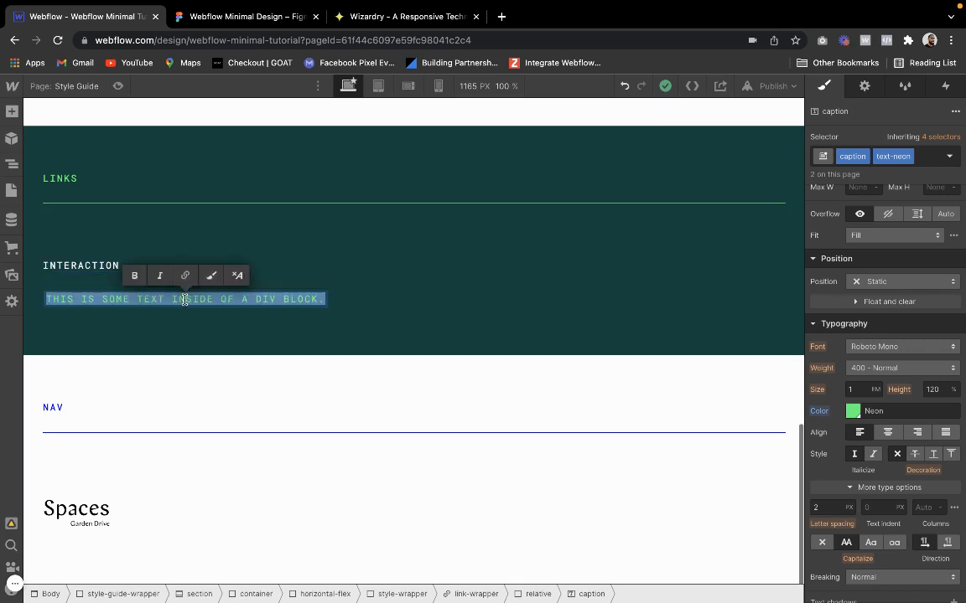
type("APPLY")
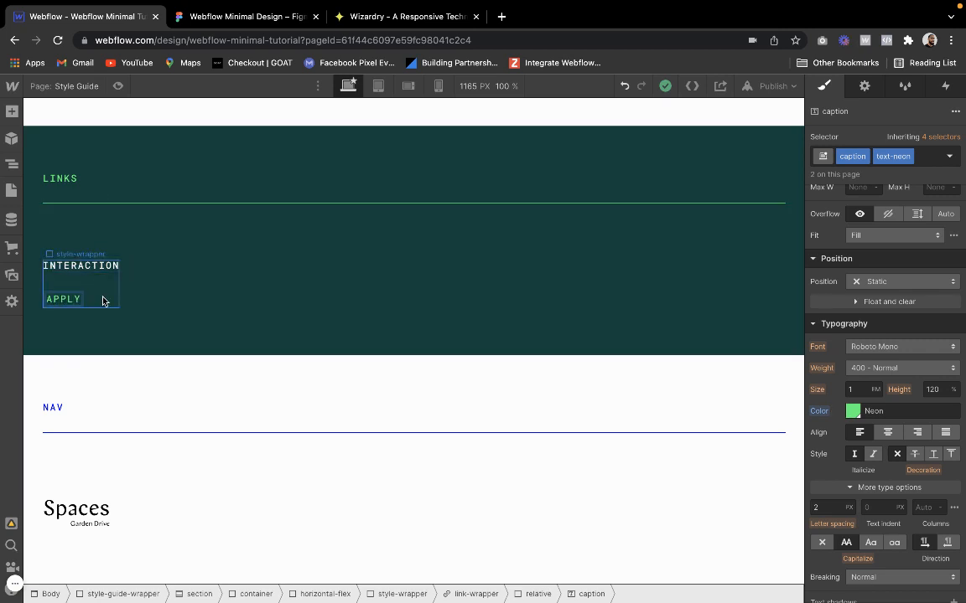
left_click(94, 302)
Add a Div Block directly inside the link-wrapper, after the relative div
left_click(69, 302)
mouse_move(72, 295)
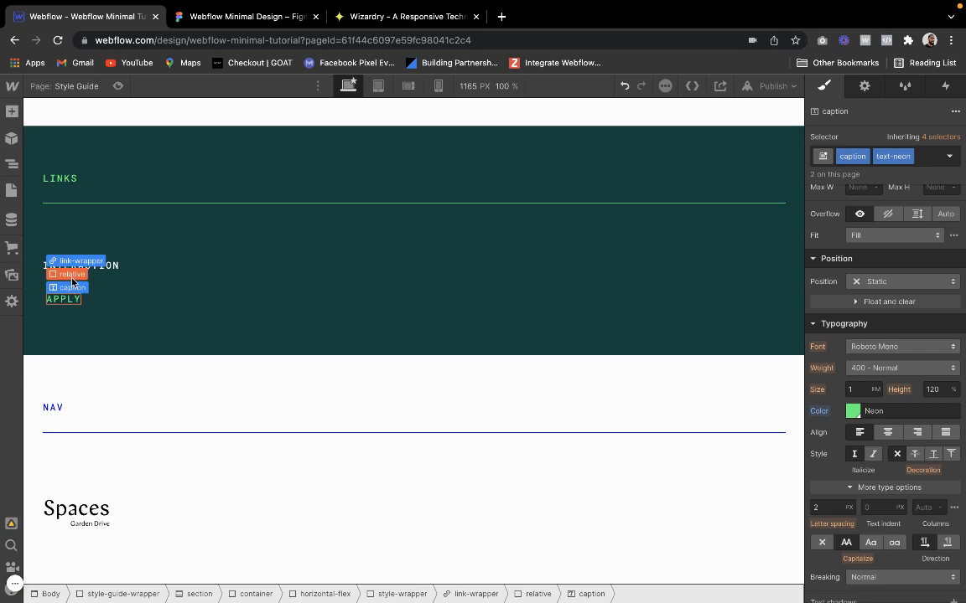
left_click(72, 275)
mouse_move(69, 289)
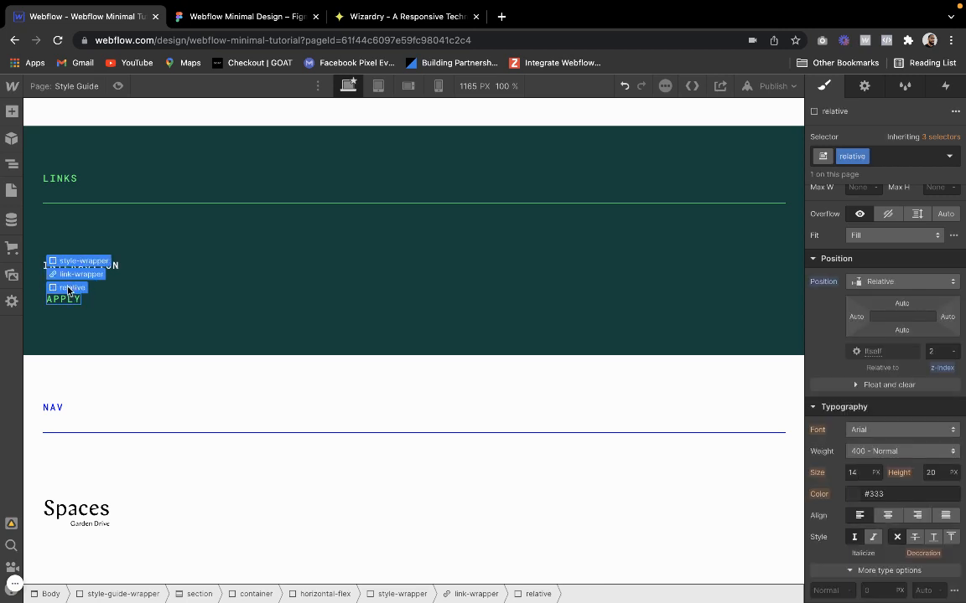
left_click(75, 275)
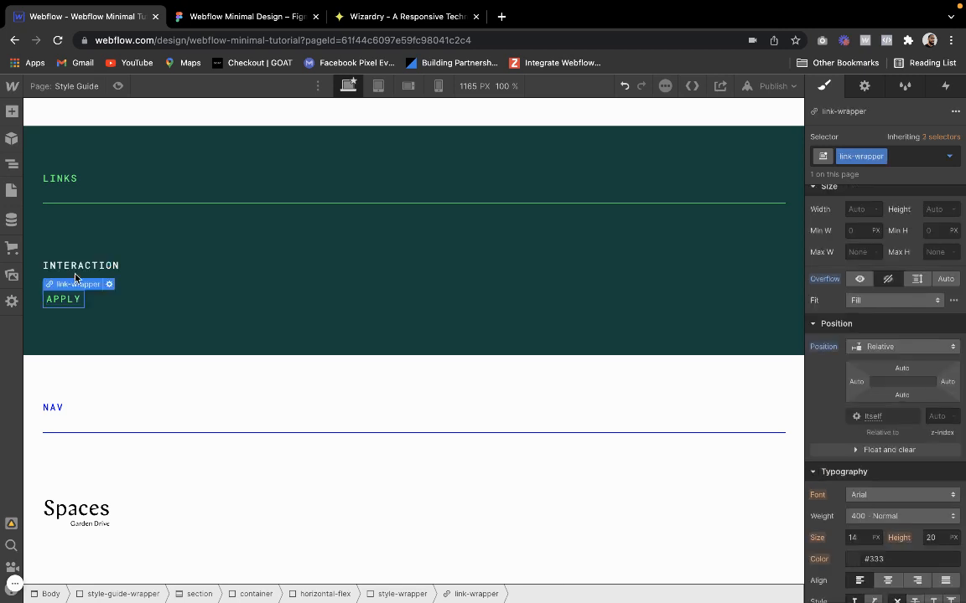
left_click(10, 111)
left_click(58, 353)
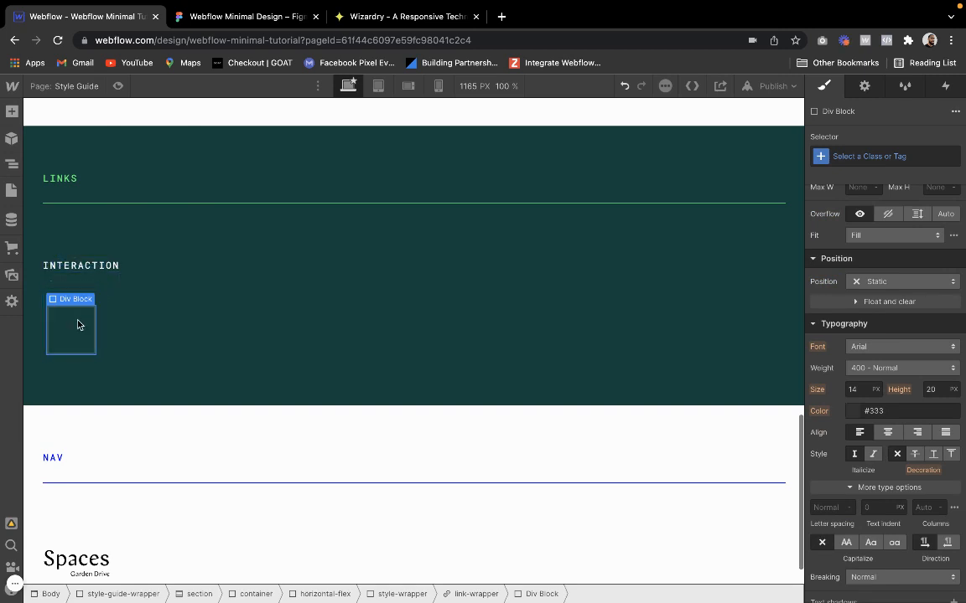
Assign the existing hover-grow class to the new Div Block
left_click(921, 156)
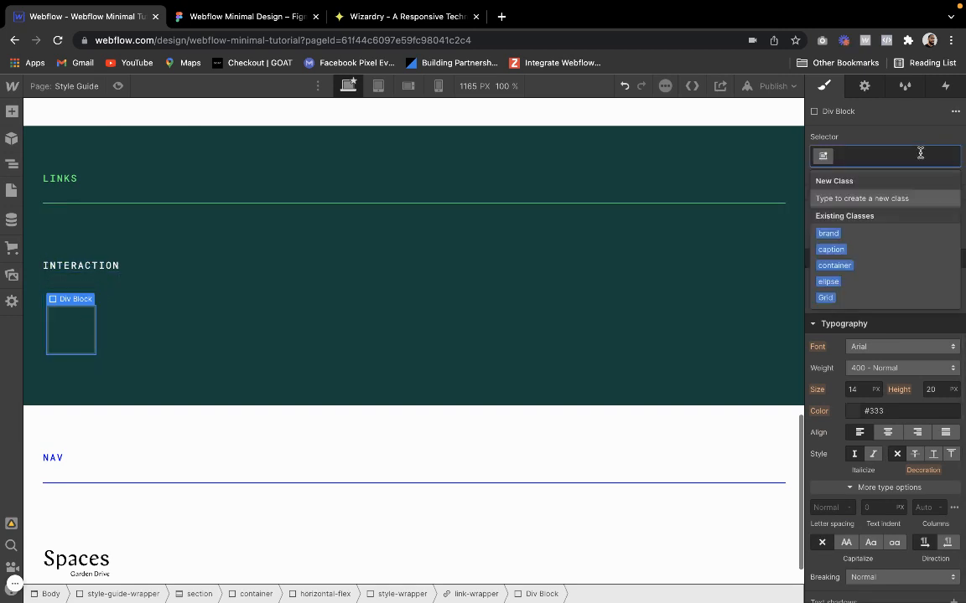
type("l")
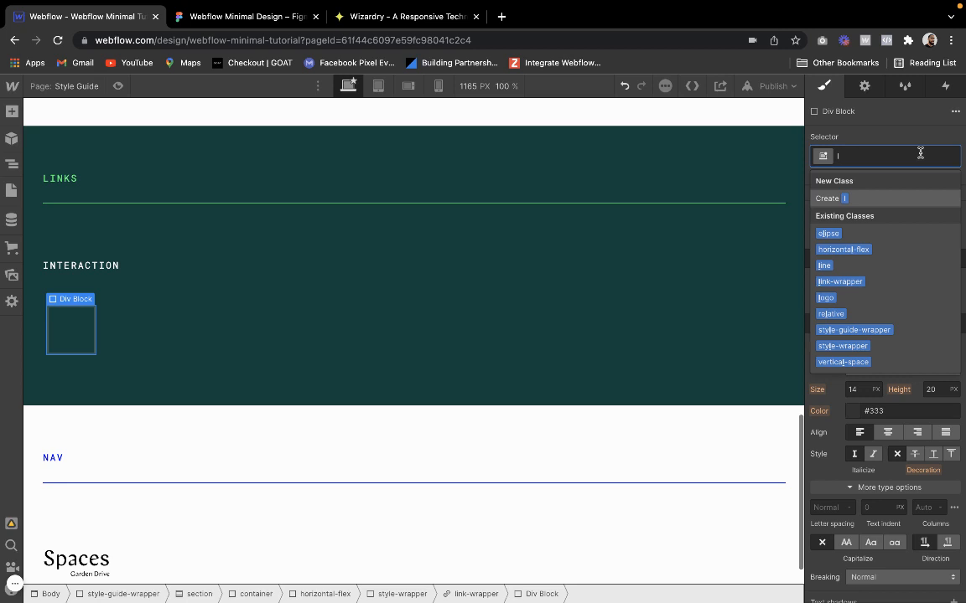
type("ink")
key("BackSpace")
key("BackSpace")
key("BackSpace")
key("BackSpace")
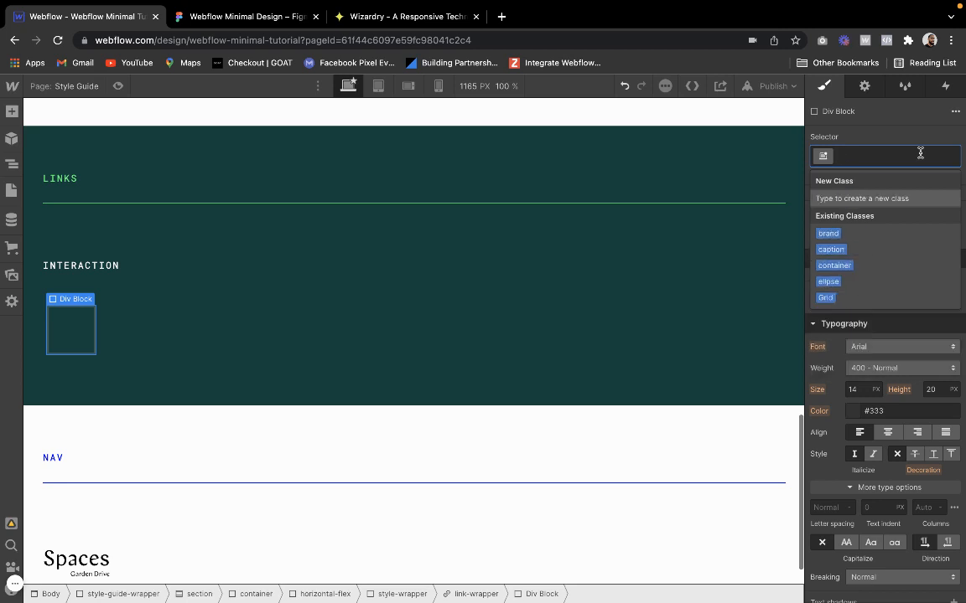
type("hov")
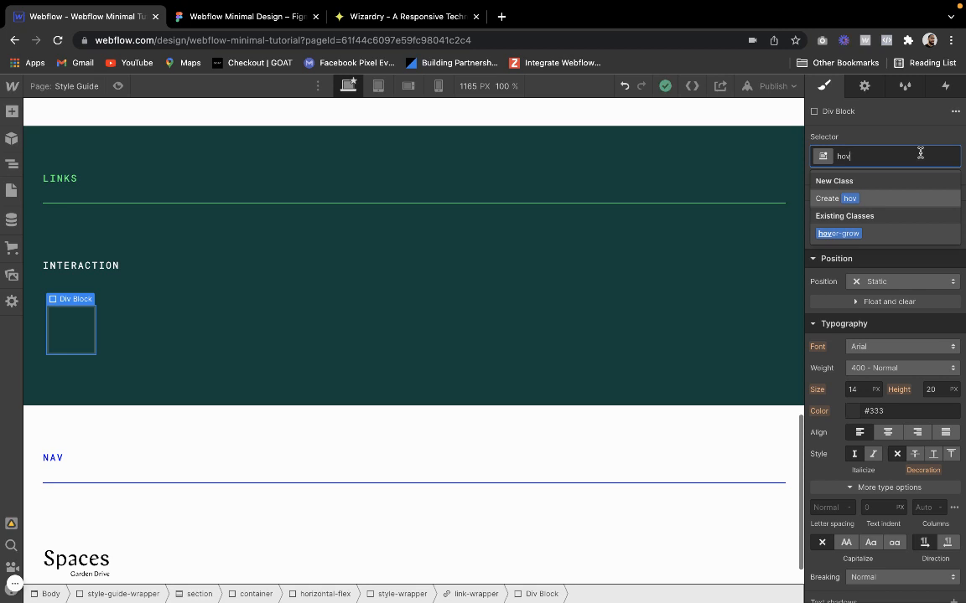
key("Return")
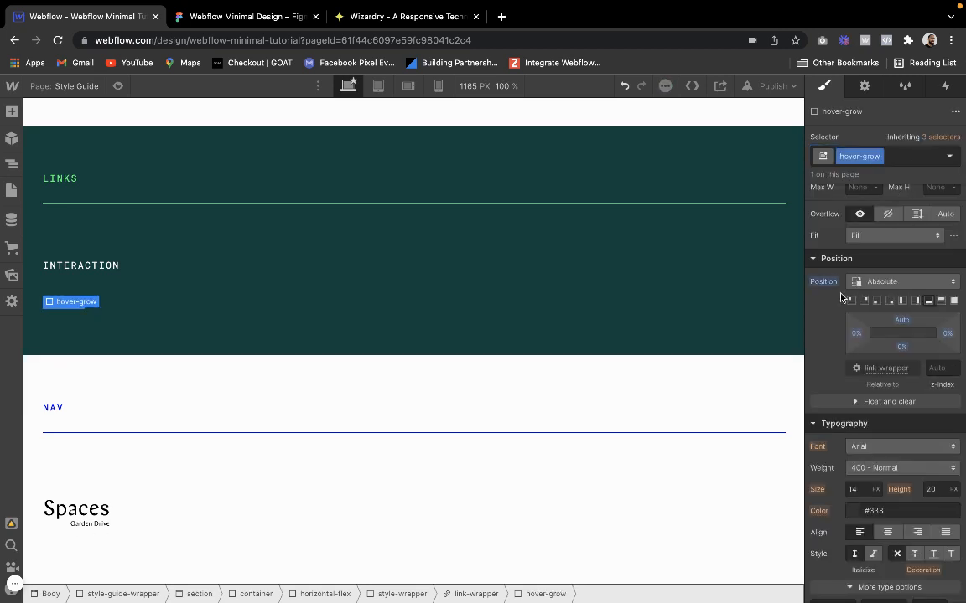
Review the hover-grow class's height and absolute position settings
scroll(893, 369, "up", 3)
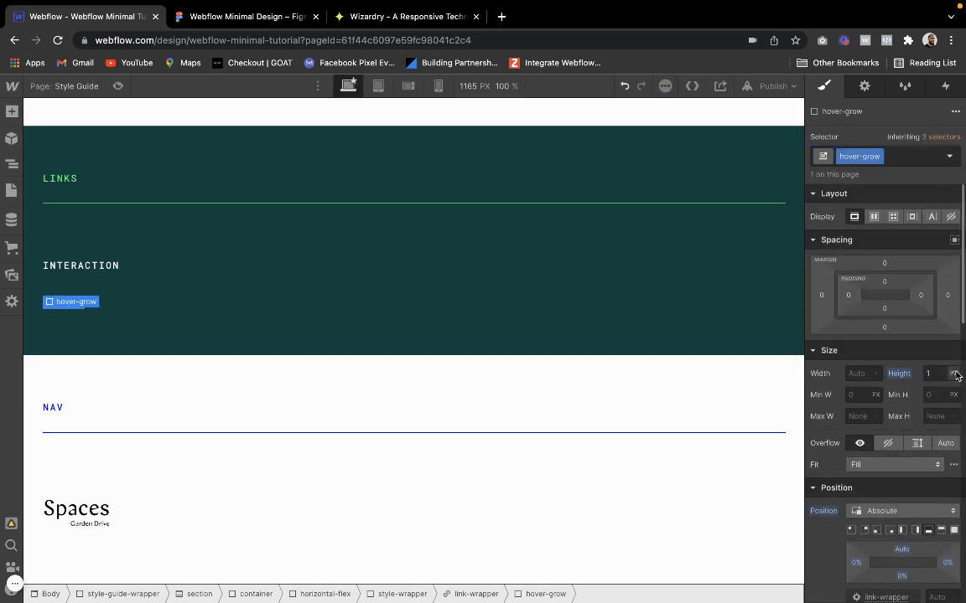
scroll(935, 387, "down", 2)
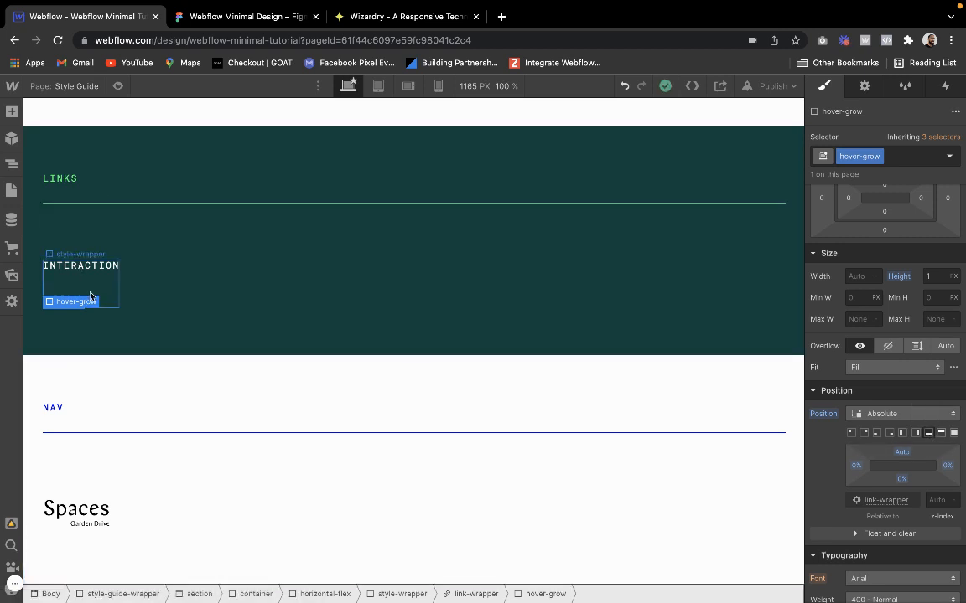
left_click(113, 308)
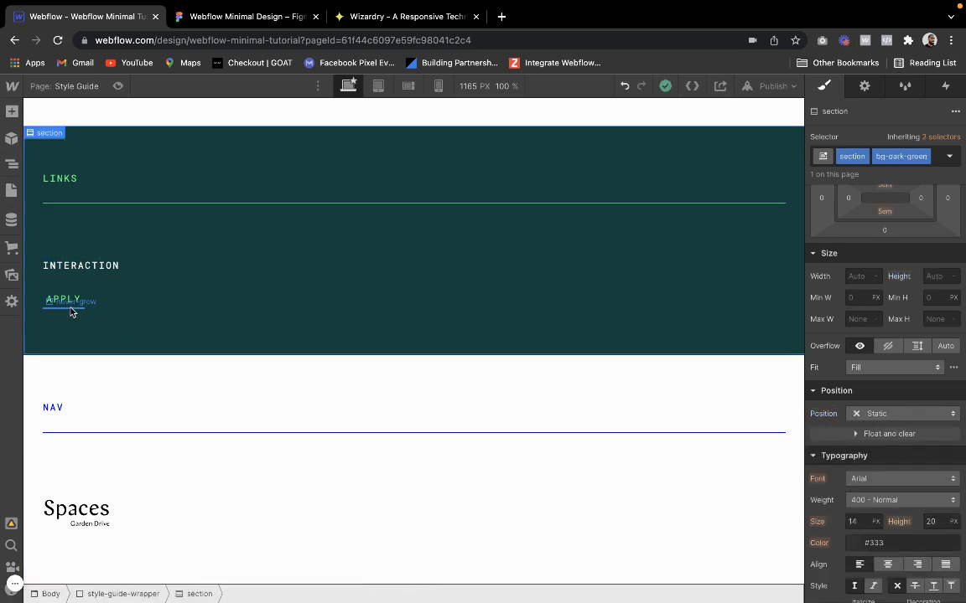
Add the neon combo class to the hover-grow div under APPLY and check its background color
left_click(69, 308)
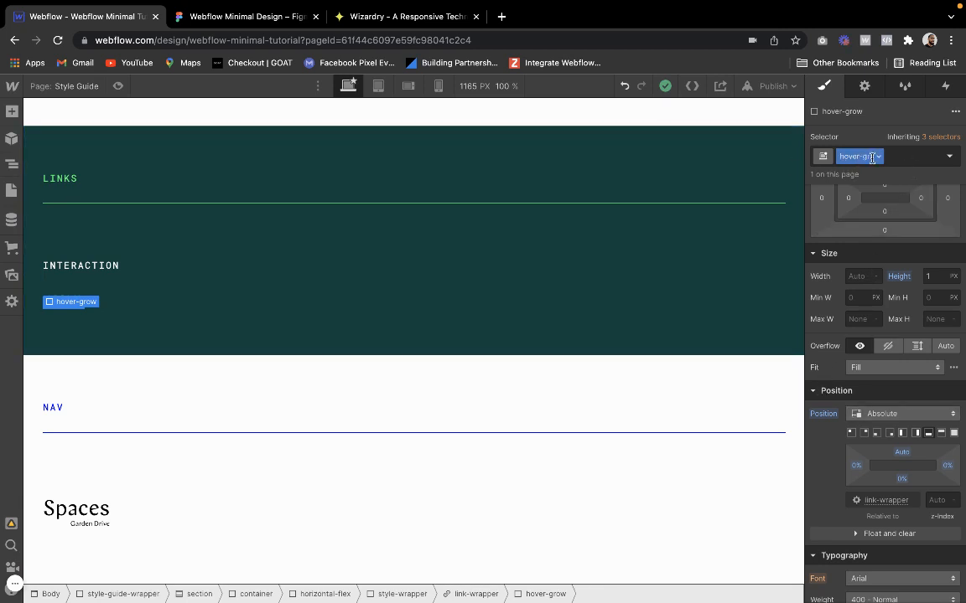
left_click(903, 155)
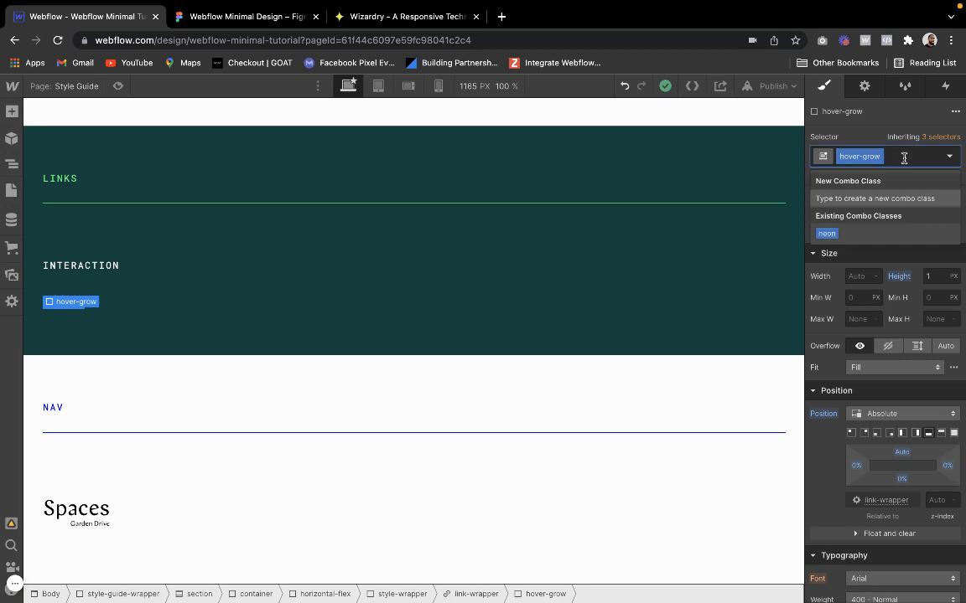
left_click(822, 235)
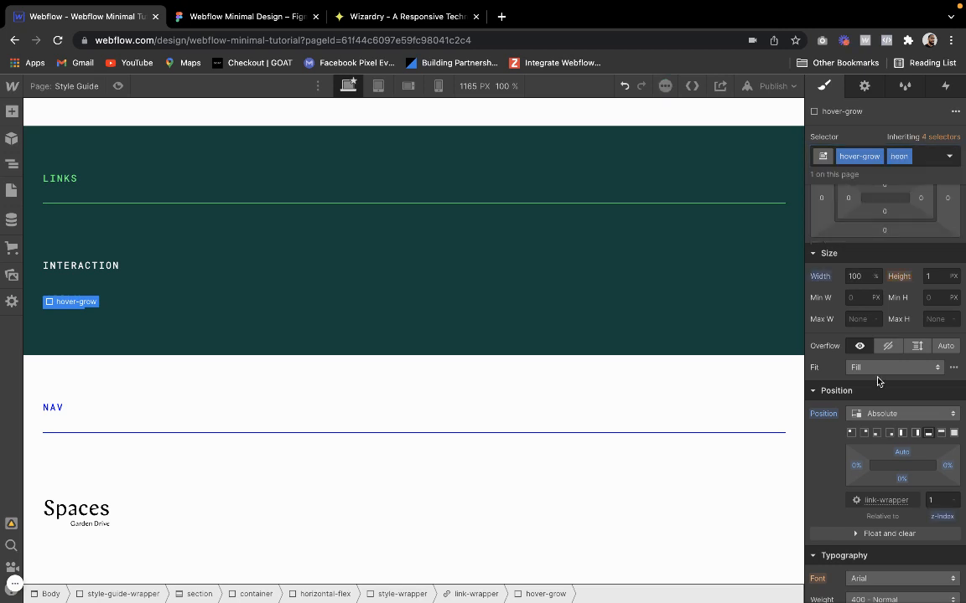
scroll(889, 394, "down", 5)
scroll(896, 445, "down", 3)
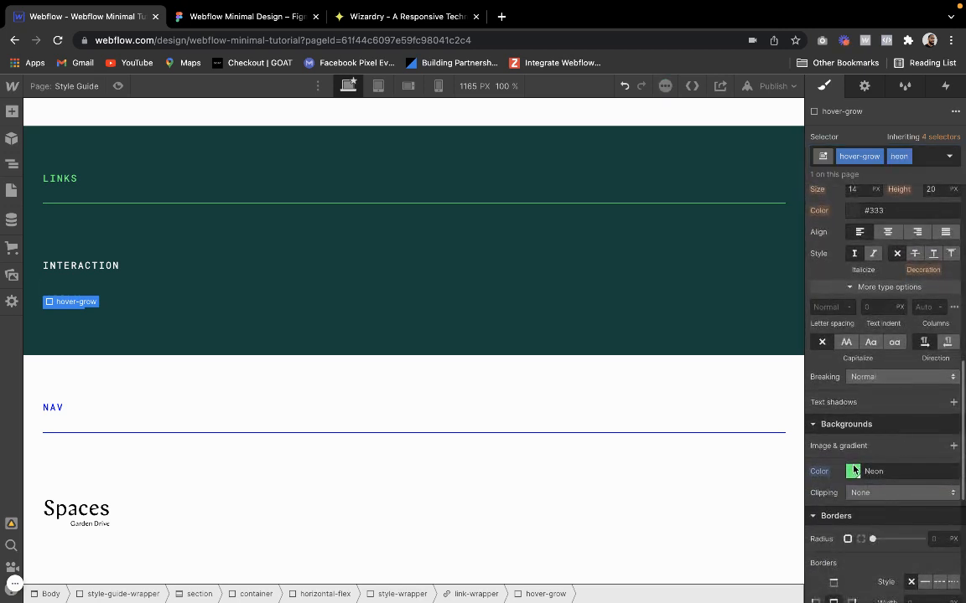
left_click(94, 297)
left_click(92, 315)
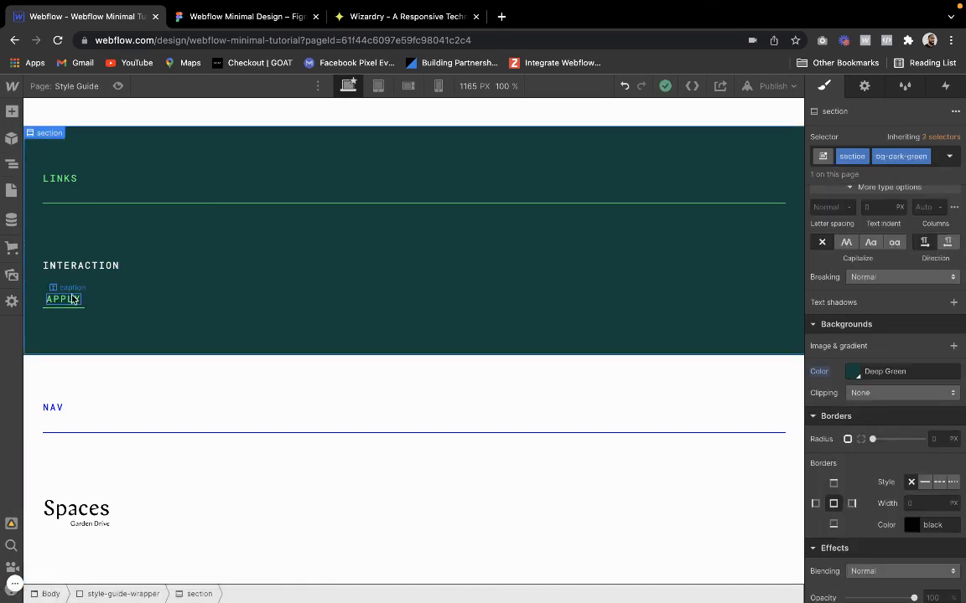
Add a Mouse hover trigger to the link-wrapper and set its On hover action to Start an animation
left_click(81, 302)
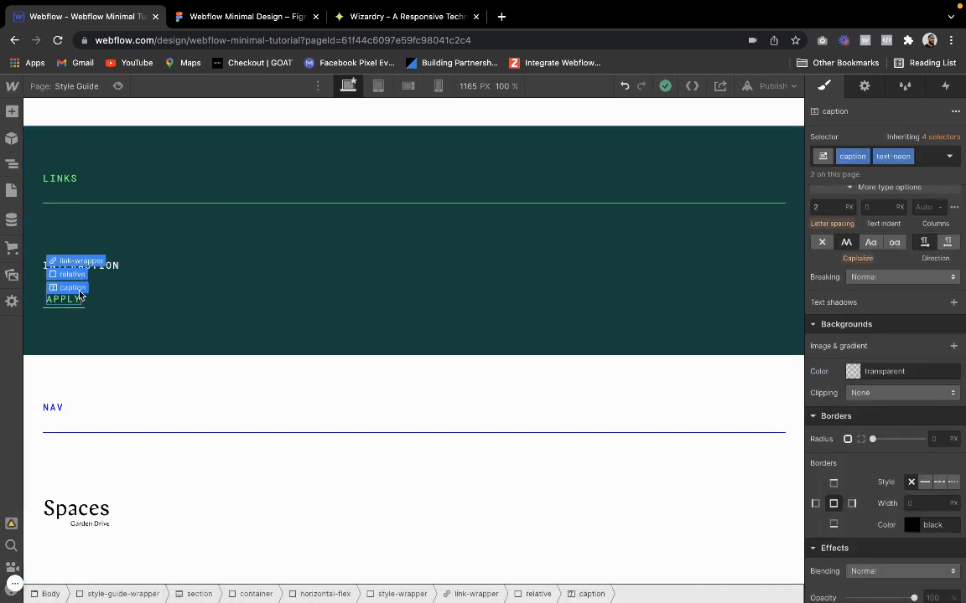
left_click(84, 263)
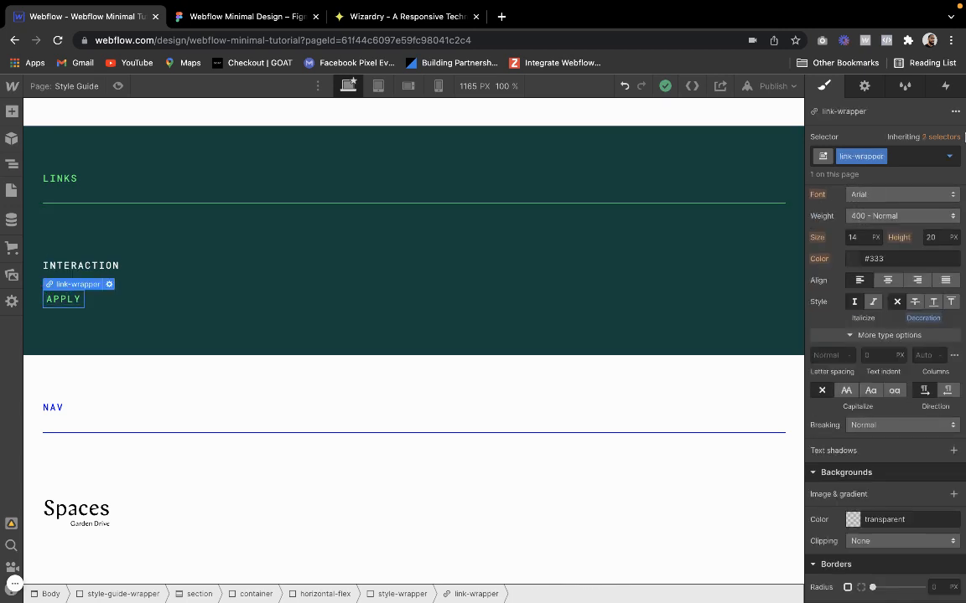
left_click(946, 86)
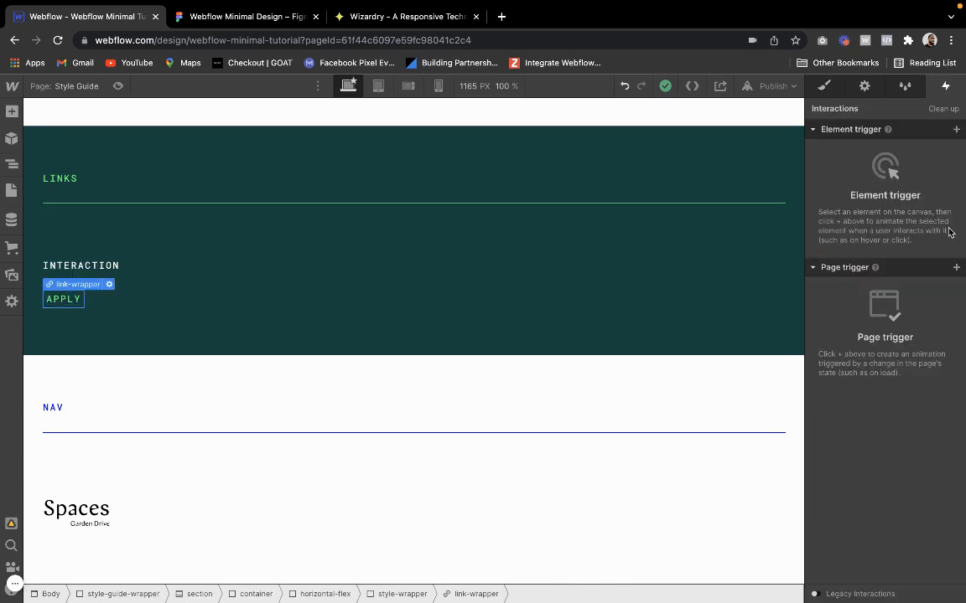
left_click(956, 129)
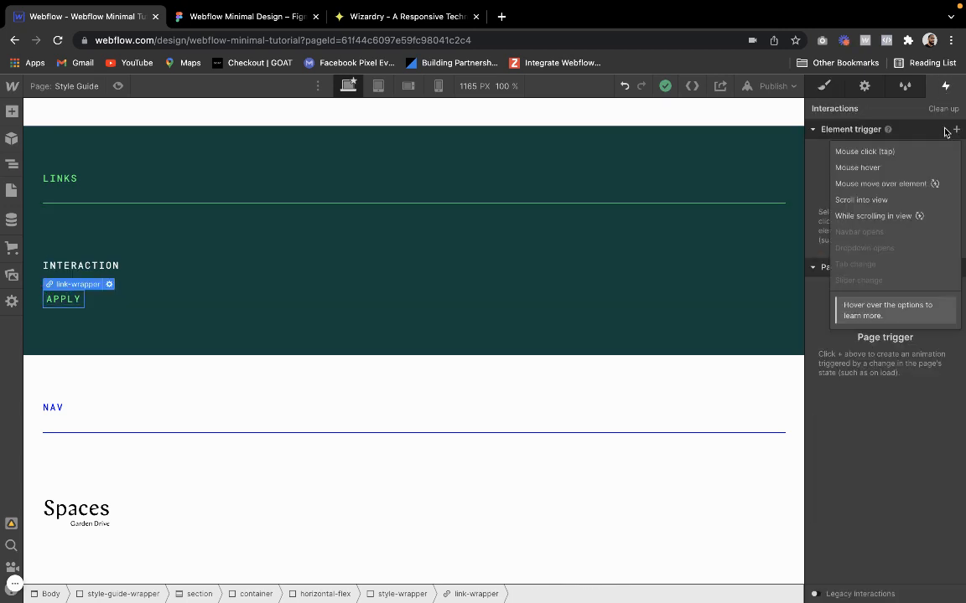
left_click(881, 170)
left_click(879, 204)
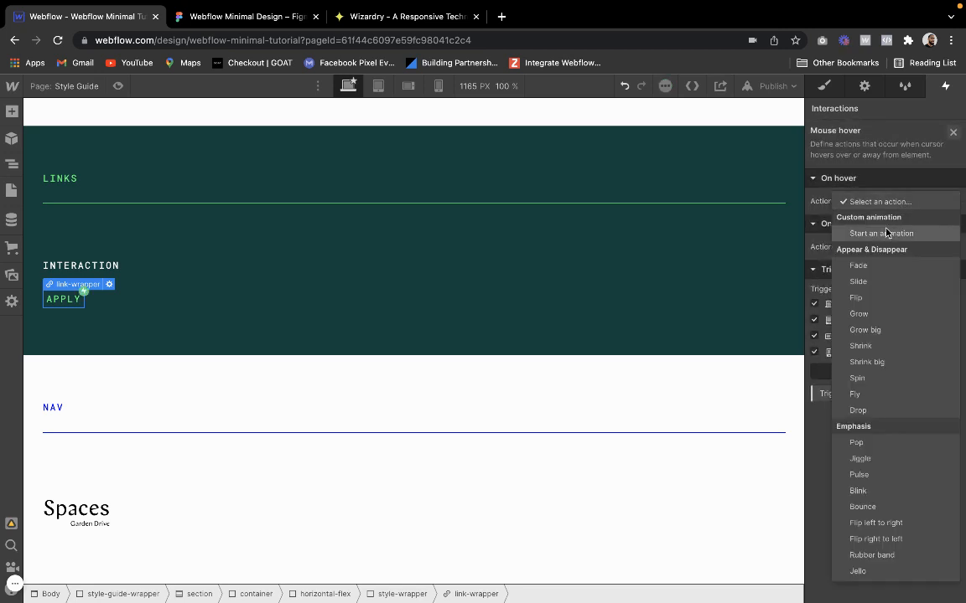
left_click(876, 233)
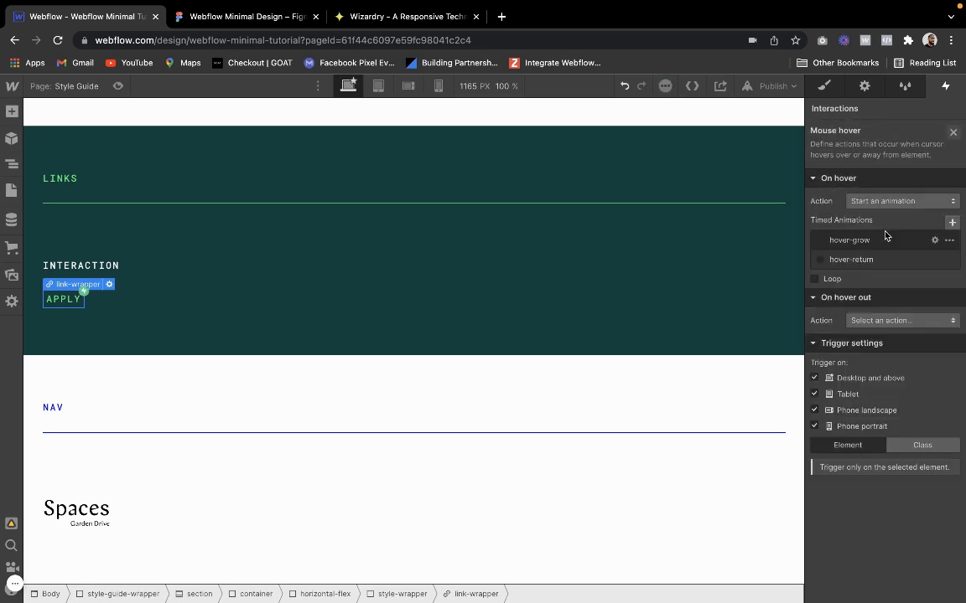
Delete the hover-grow and hover-return timed animations from the On hover list
left_click(949, 240)
left_click(911, 309)
left_click(949, 241)
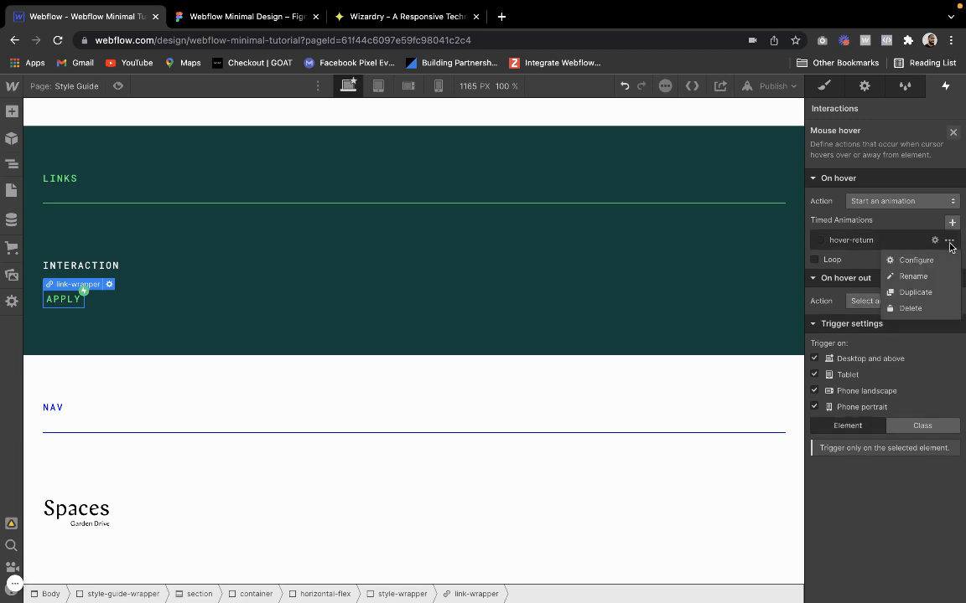
left_click(915, 308)
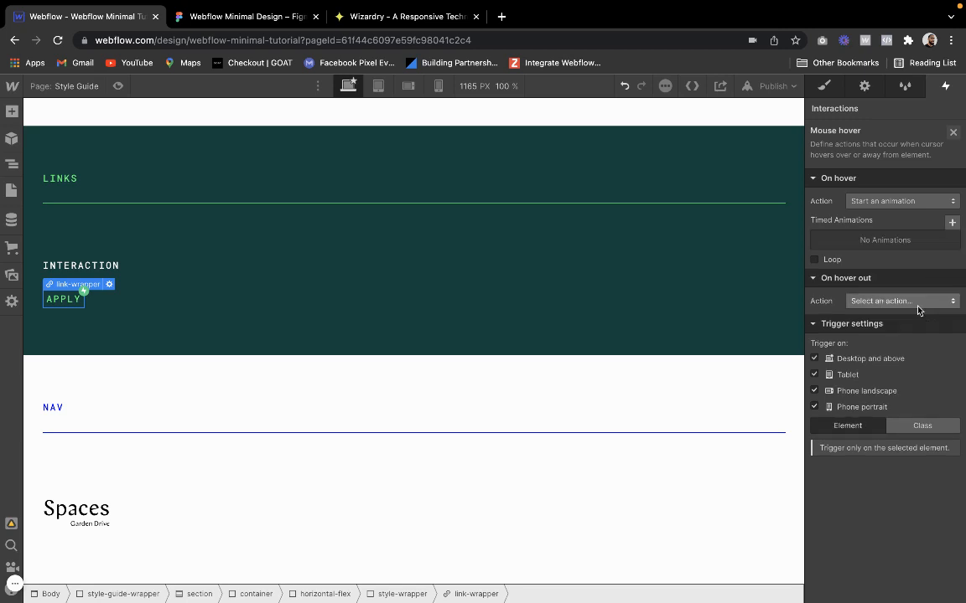
Create a new timed animation for the On hover trigger and name it hover-grow
left_click(951, 222)
type("t")
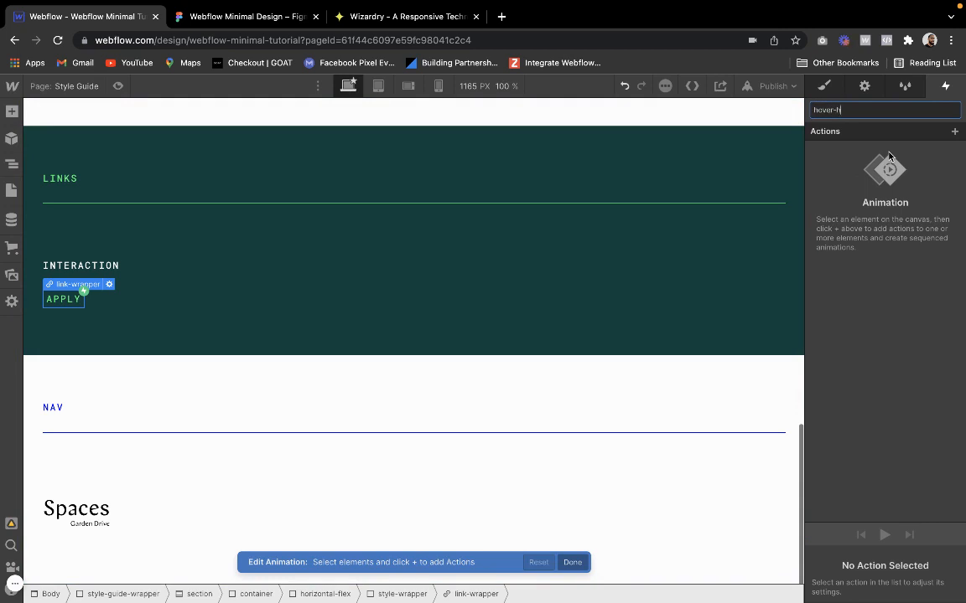
key("Return")
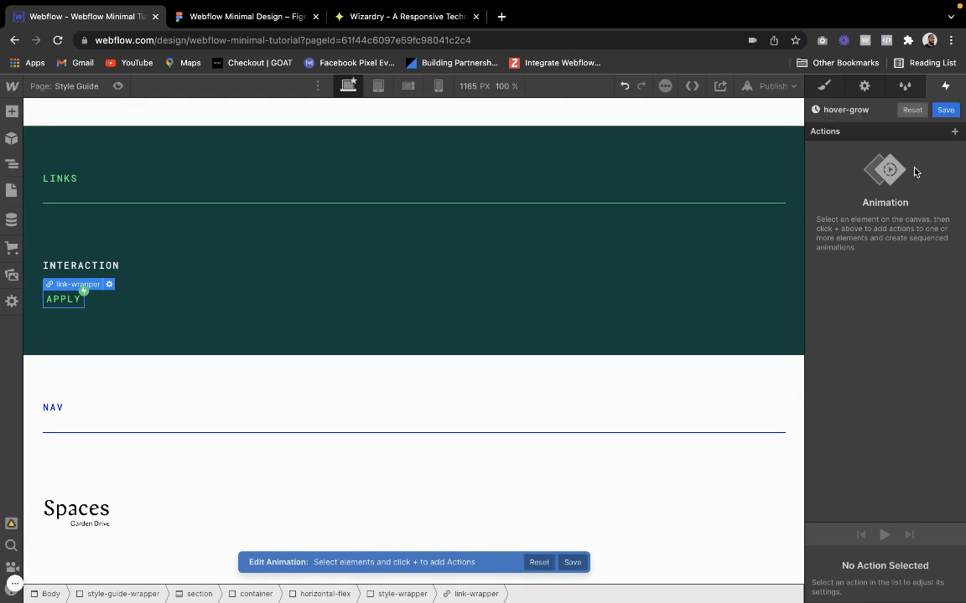
Add a Text Color action for the APPLY caption to the hover-grow animation and set its color to Neon
left_click(955, 133)
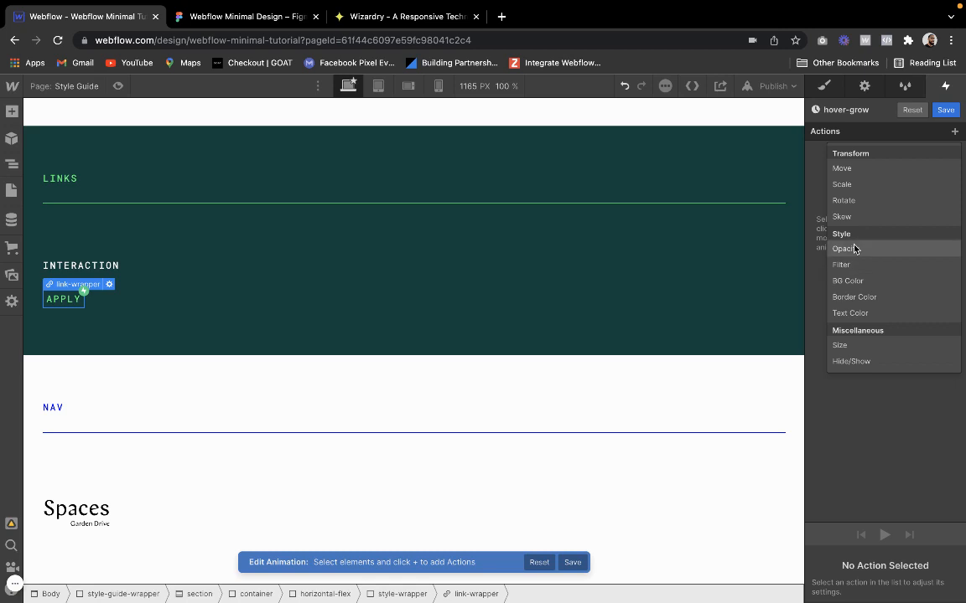
left_click(60, 303)
left_click(61, 304)
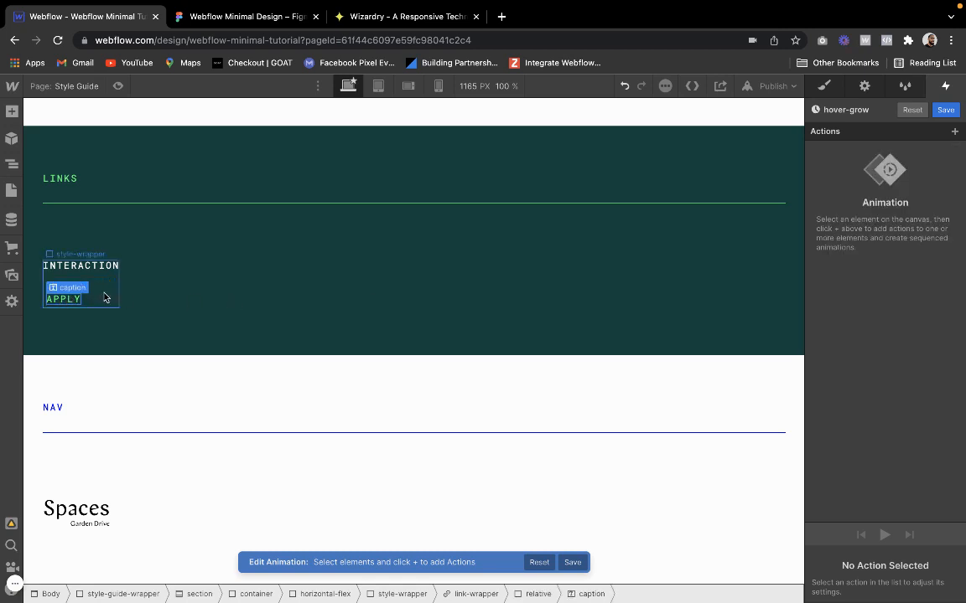
left_click(953, 130)
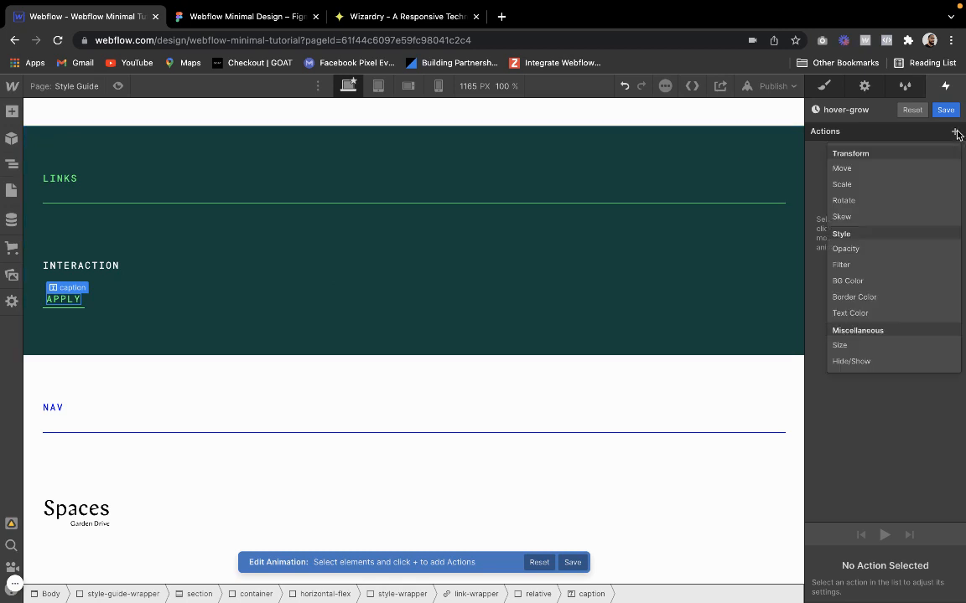
left_click(850, 313)
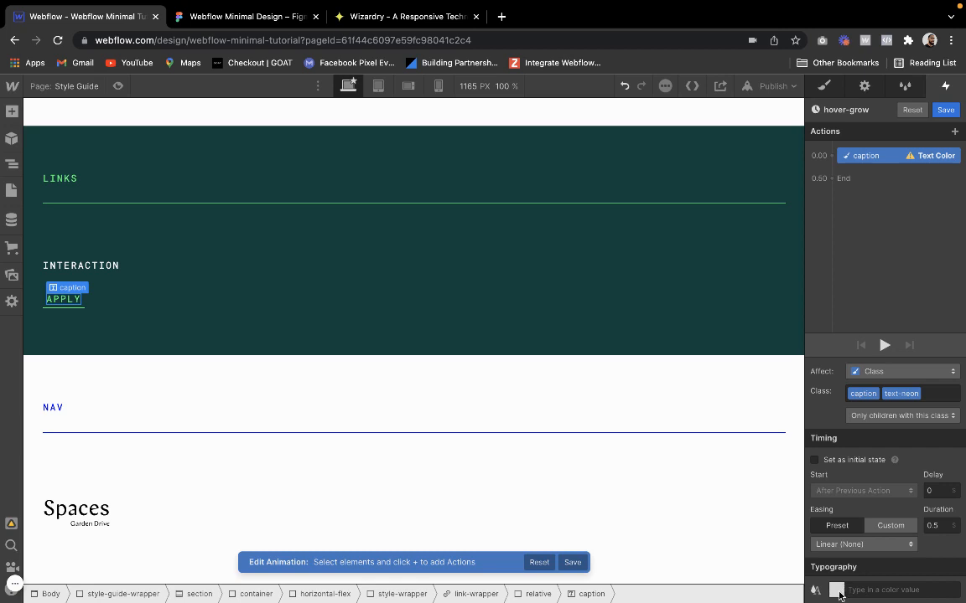
left_click(834, 590)
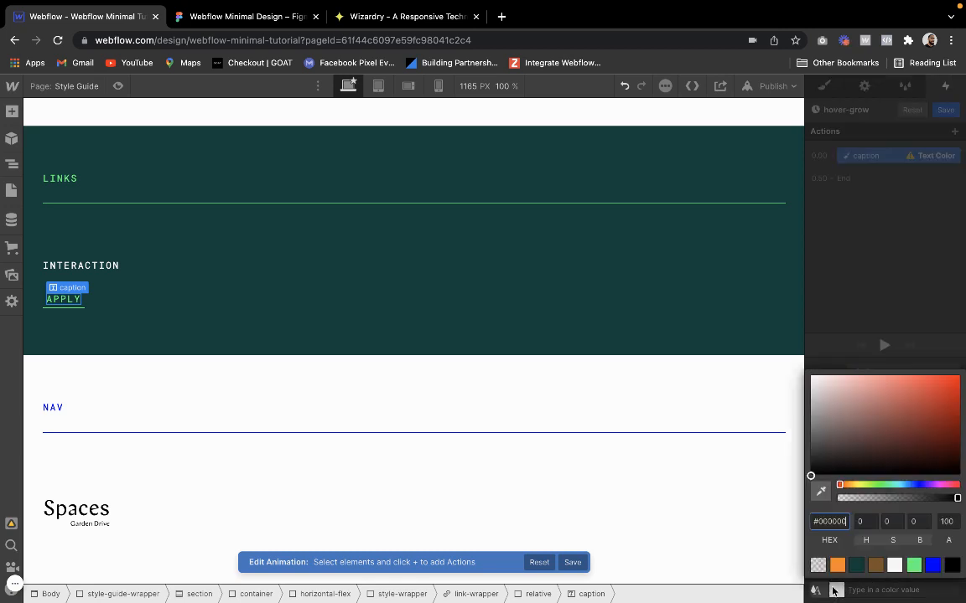
left_click(913, 565)
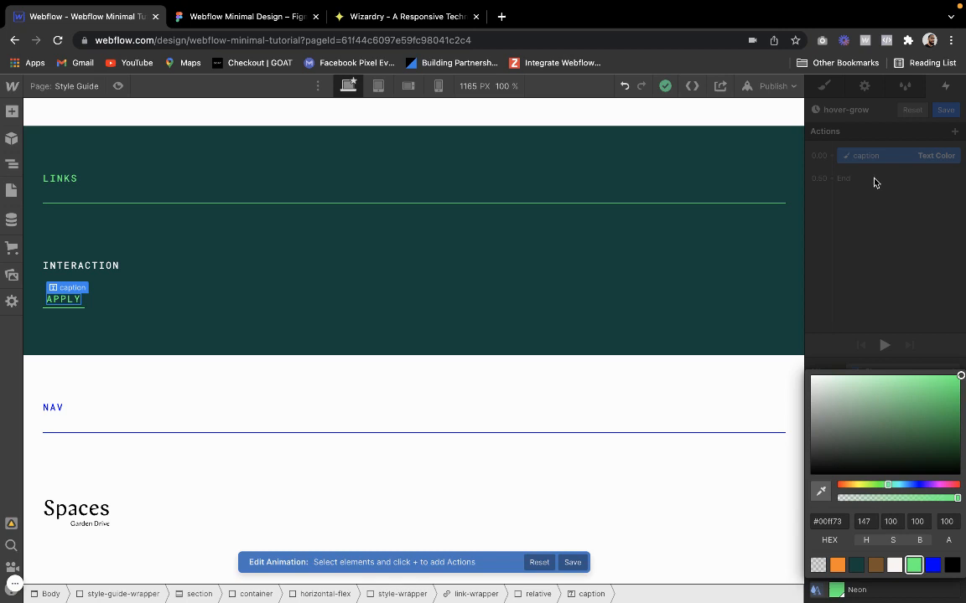
left_click(832, 148)
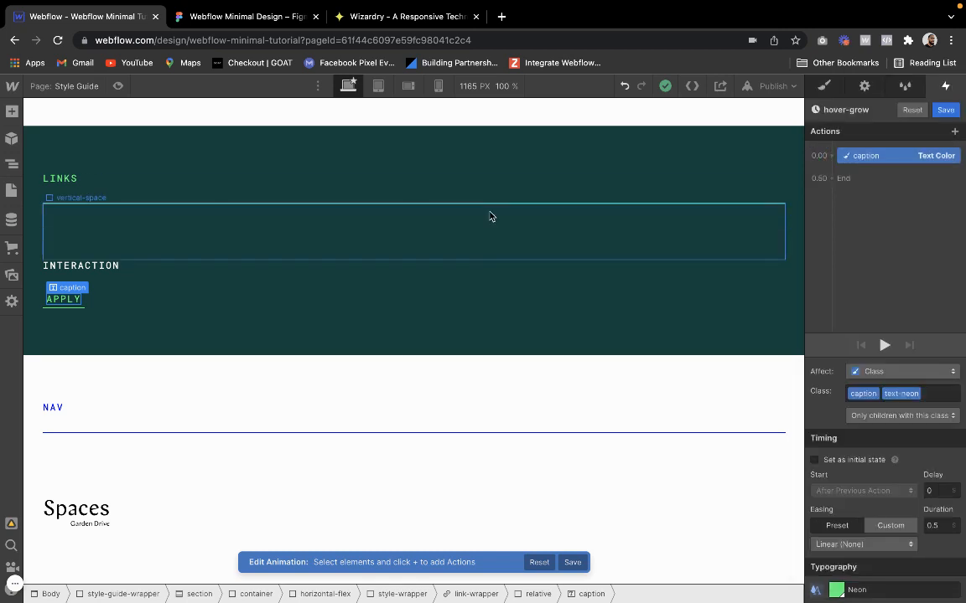
Add a Size action for the hover-grow div alongside the caption's Text Color action, with a height of 1 px
left_click(7, 170)
left_click(113, 579)
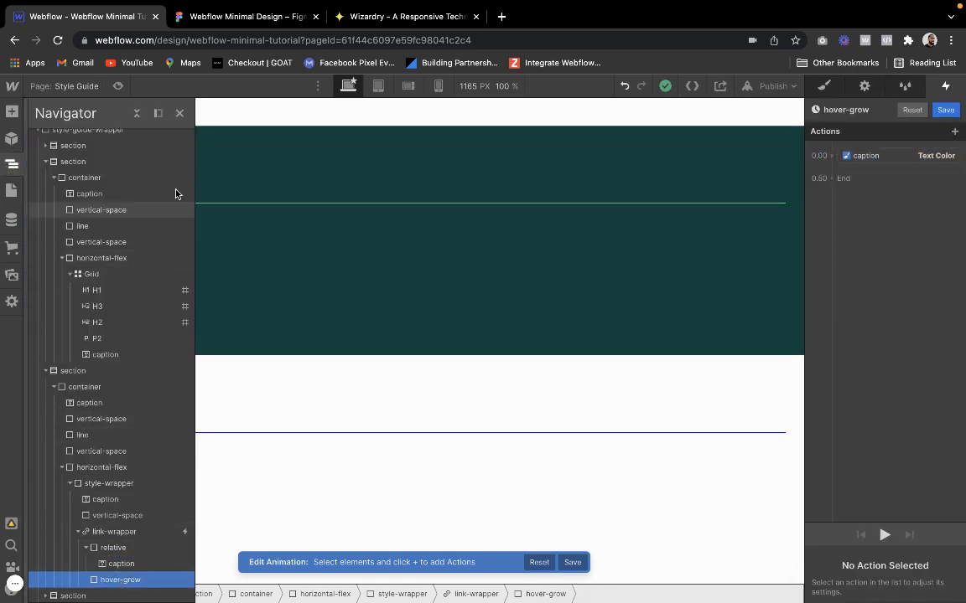
left_click(180, 115)
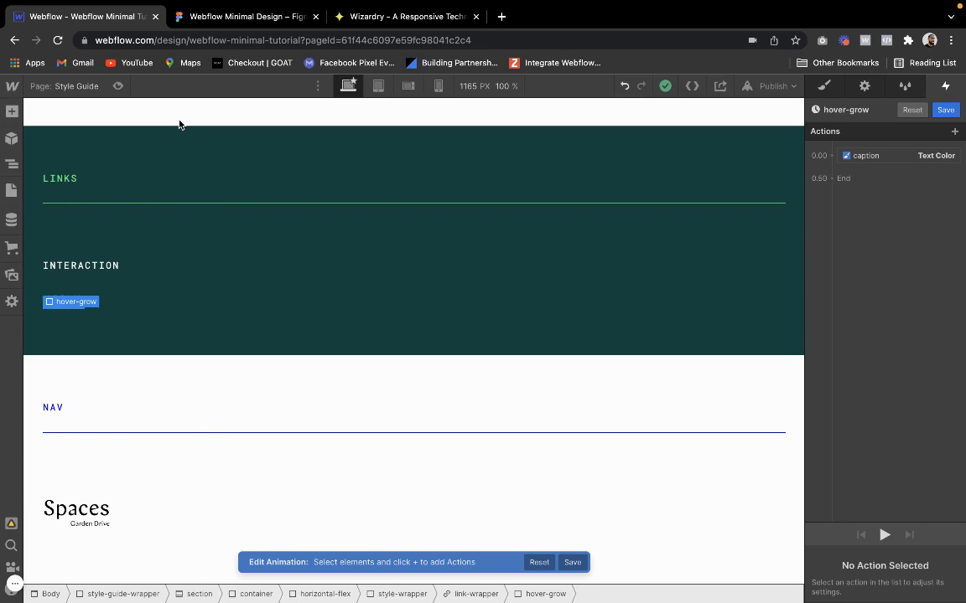
left_click(838, 165)
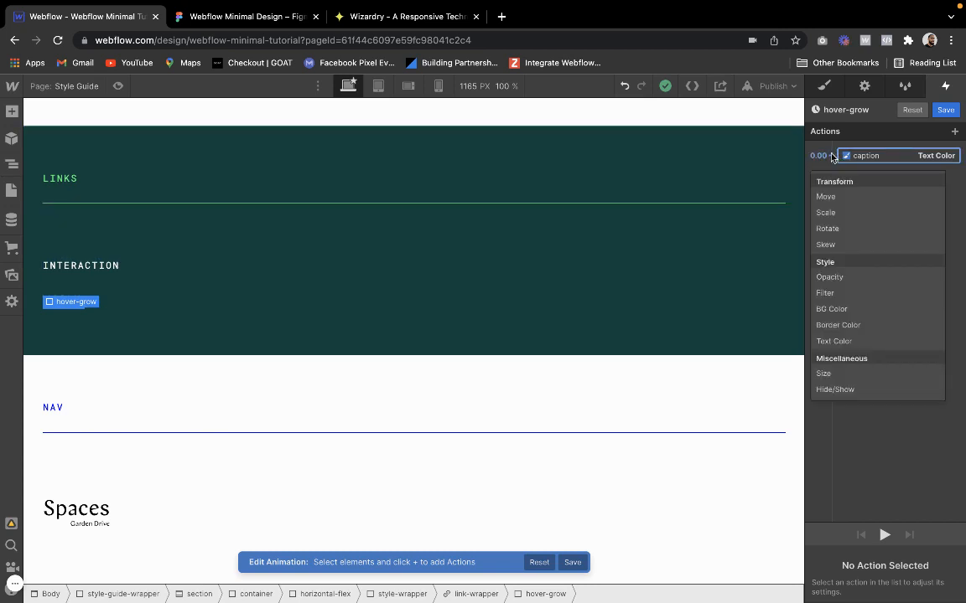
left_click(837, 374)
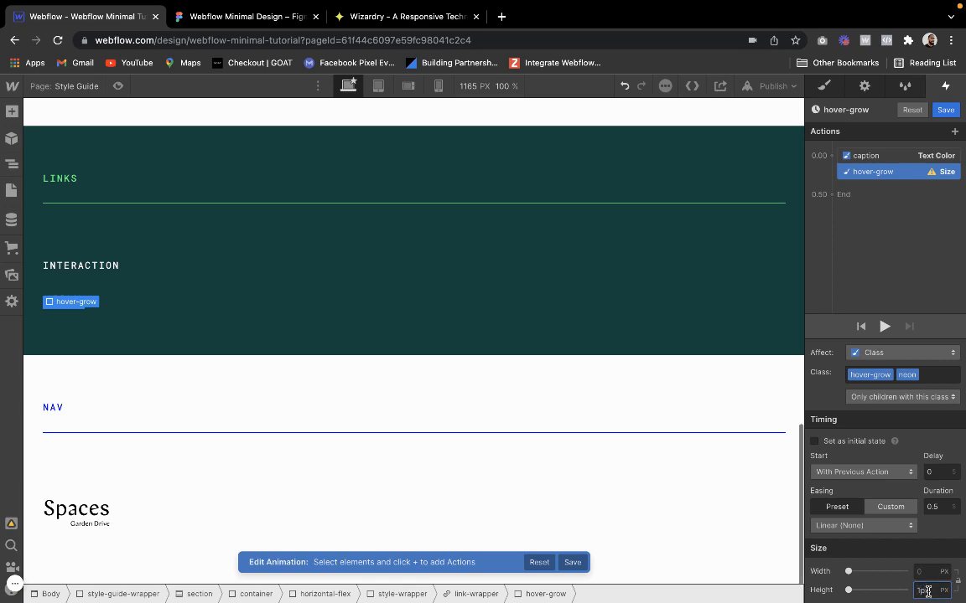
key("Return")
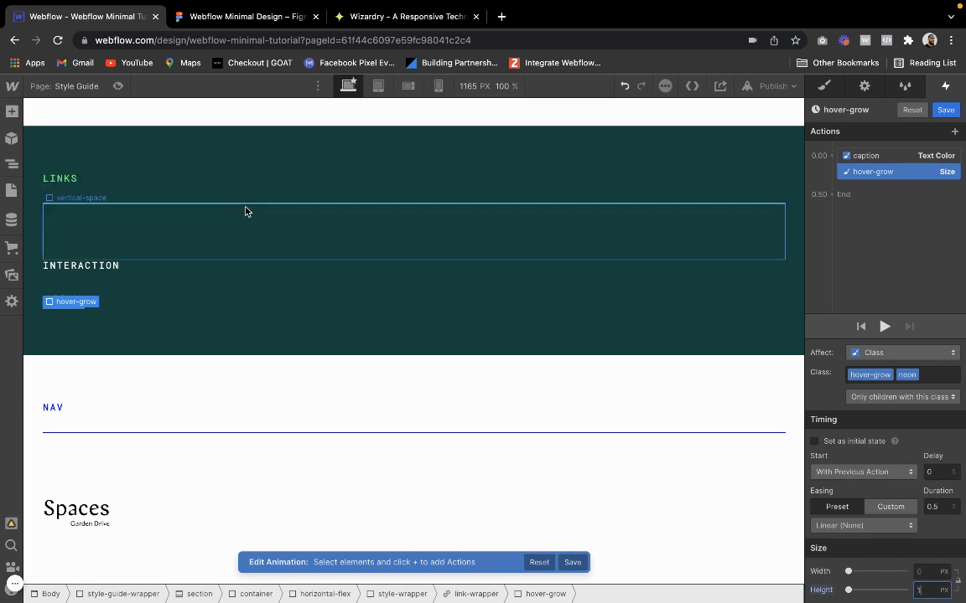
left_click(814, 441)
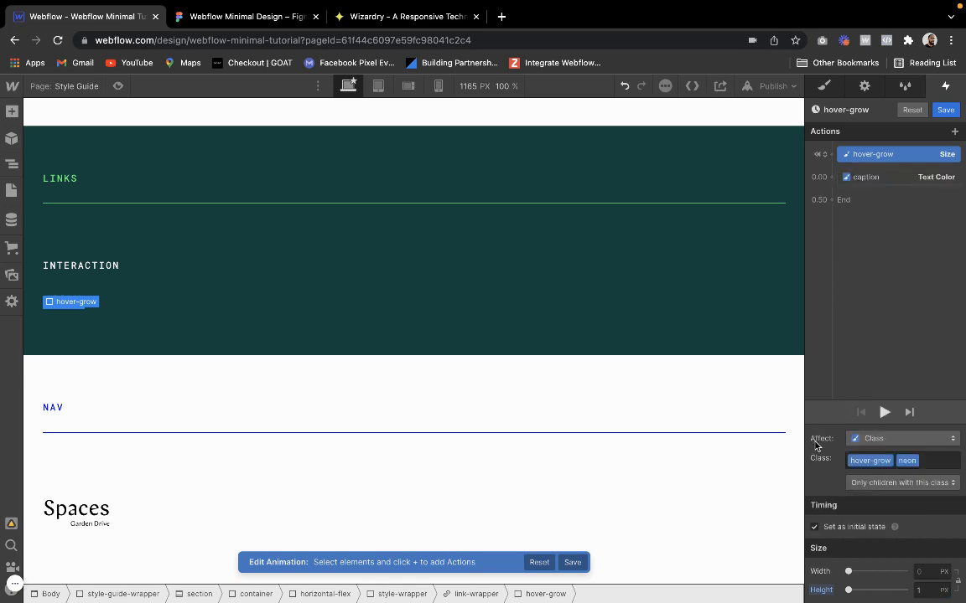
left_click(894, 183)
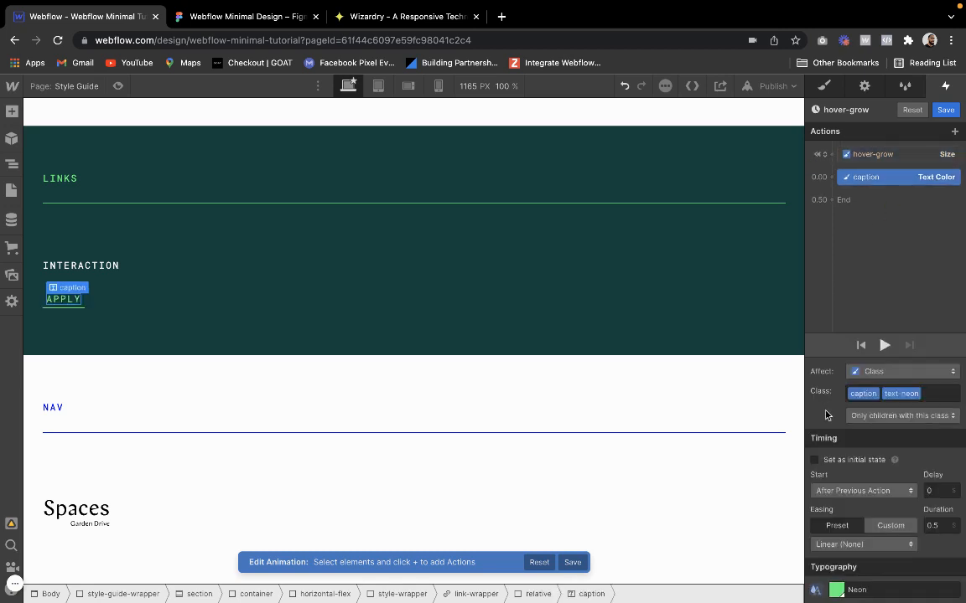
left_click(815, 460)
mouse_move(883, 171)
left_mouse_down()
mouse_move(874, 276)
mouse_move(882, 173)
mouse_move(875, 190)
left_mouse_up()
left_click(876, 155)
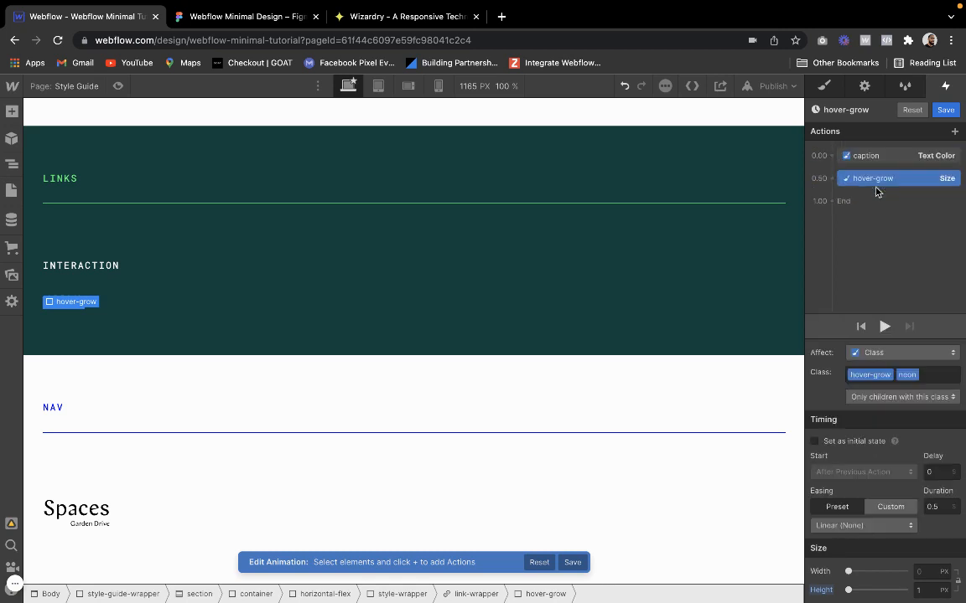
Set the caption's Text Color action and the hover-grow div's Size action as initial states
left_click(876, 156)
left_click(815, 458)
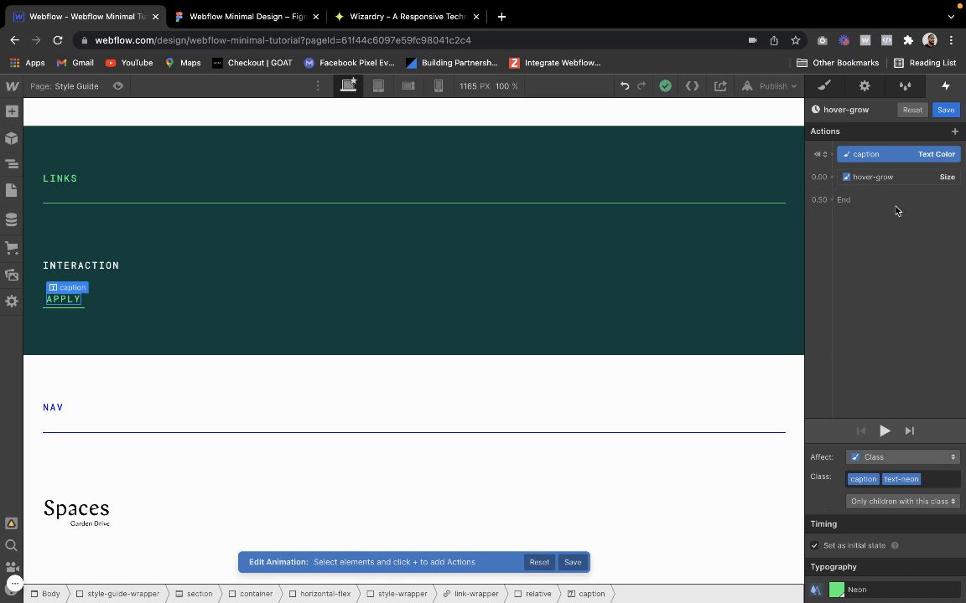
left_click(906, 179)
left_click(814, 442)
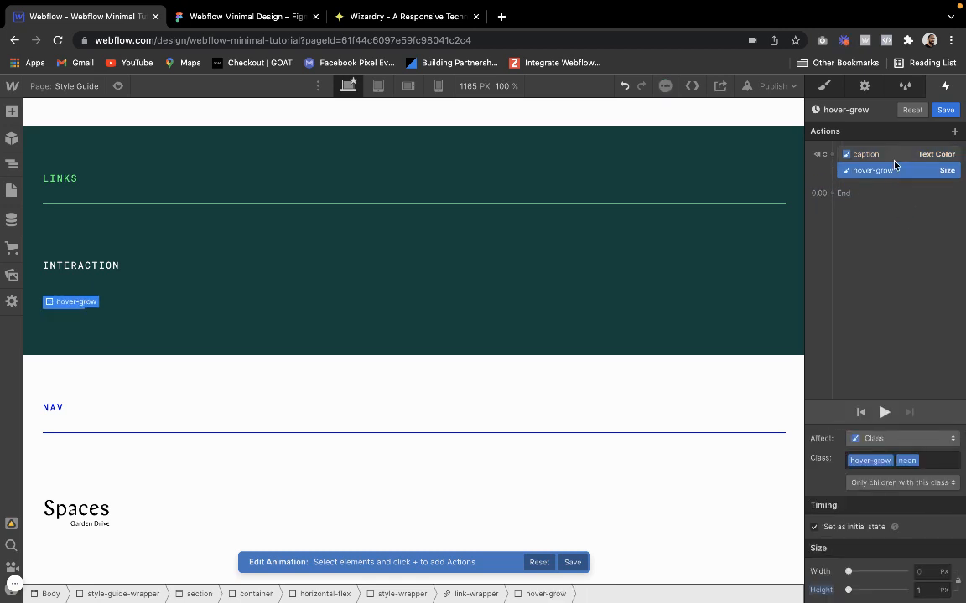
Add a second Text Color action for the caption after the initial states and set it to Deep Green
left_click(869, 154)
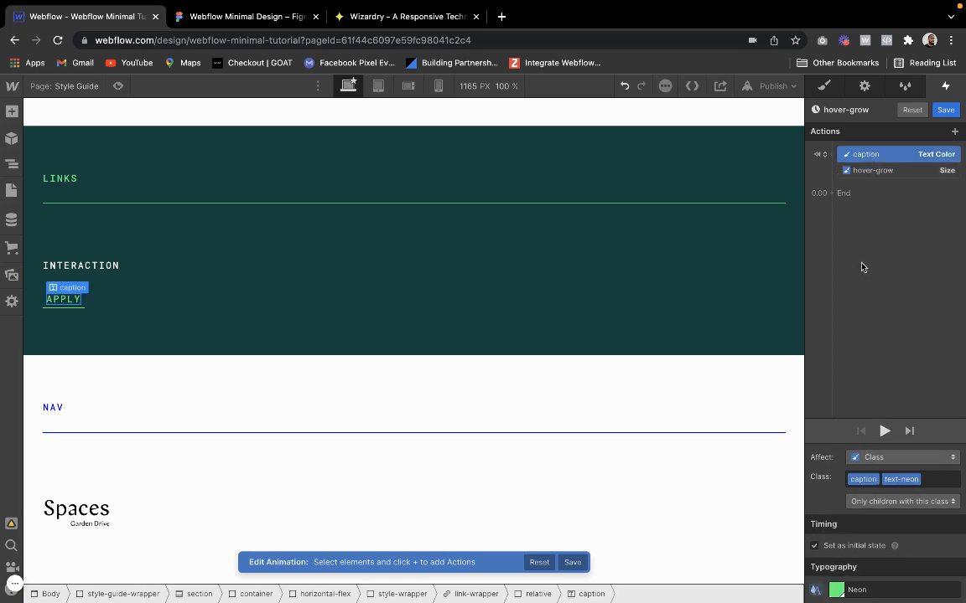
left_click(831, 193)
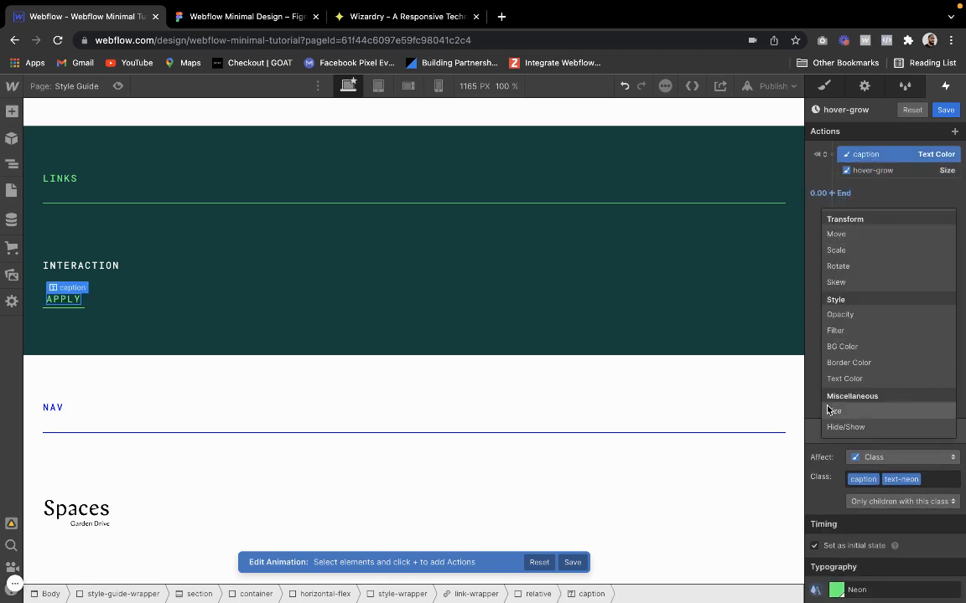
left_click(845, 382)
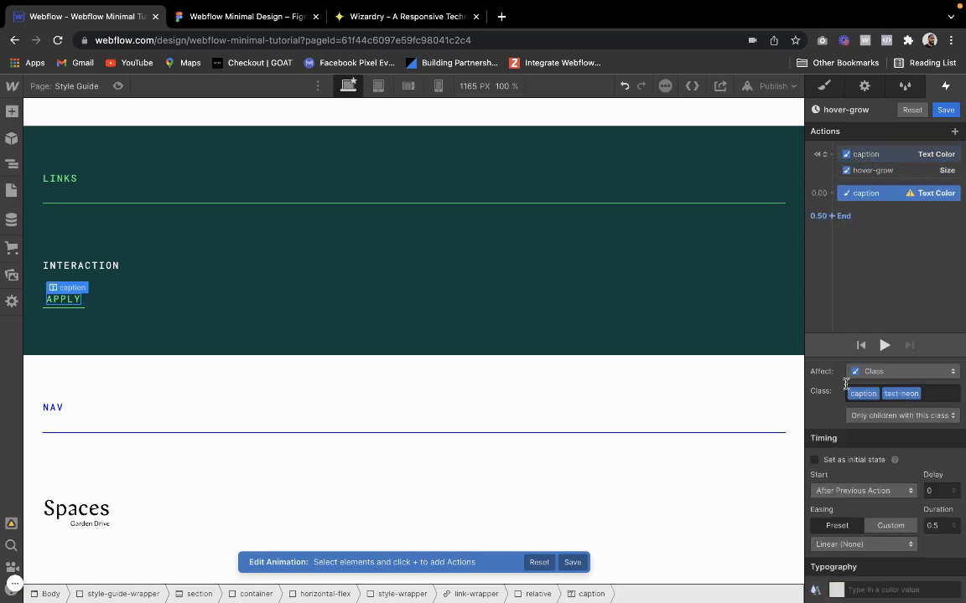
left_click(836, 590)
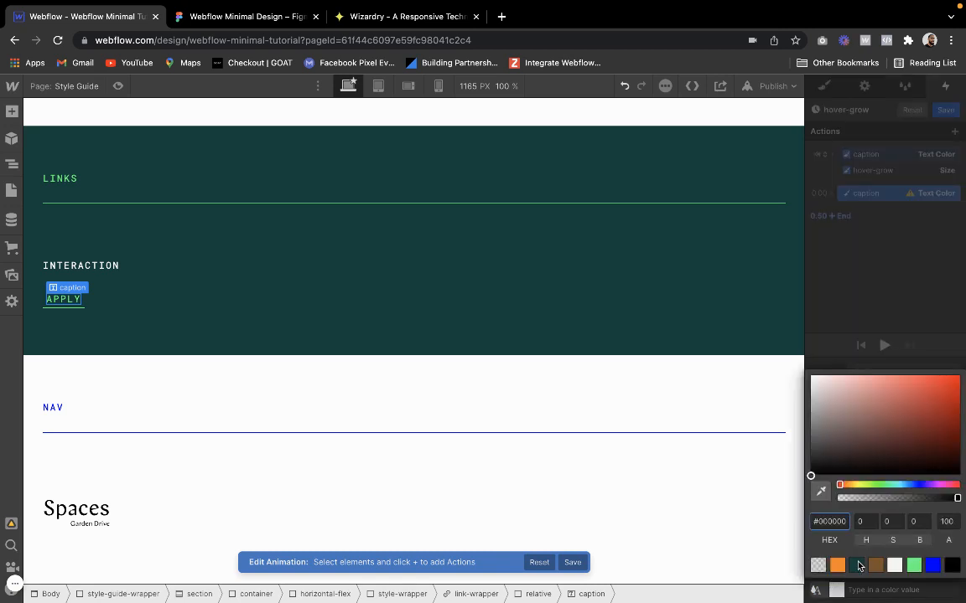
left_click(857, 565)
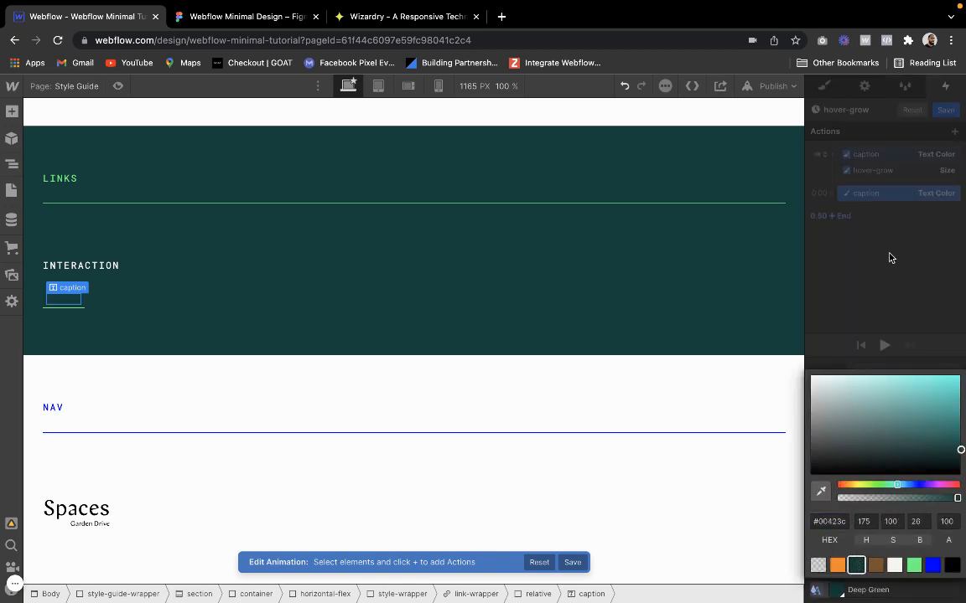
left_click(882, 195)
Add a Size action for the hover-grow div alongside the Deep Green Text Color action, with a height of 100%
left_click(886, 170)
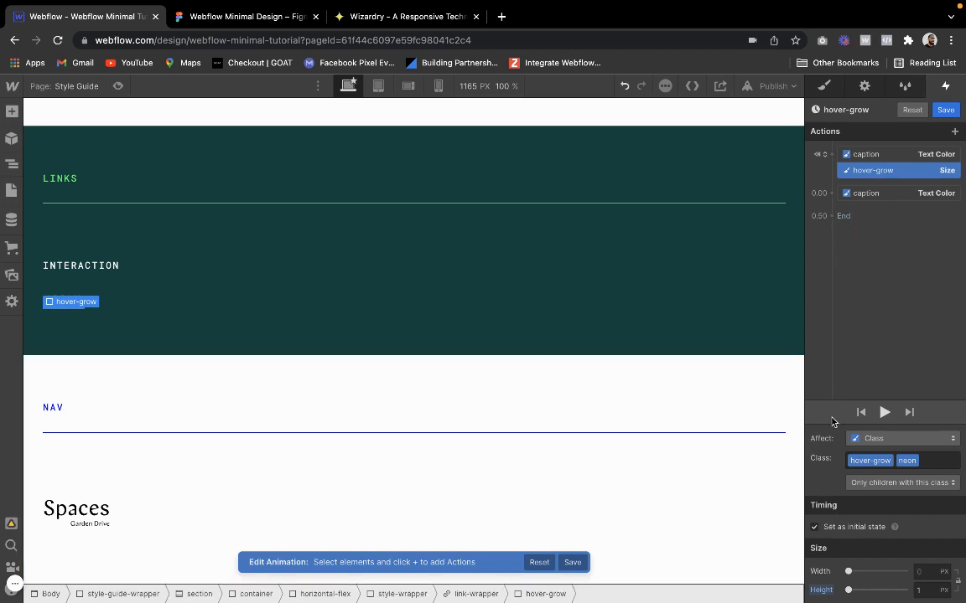
left_click(832, 193)
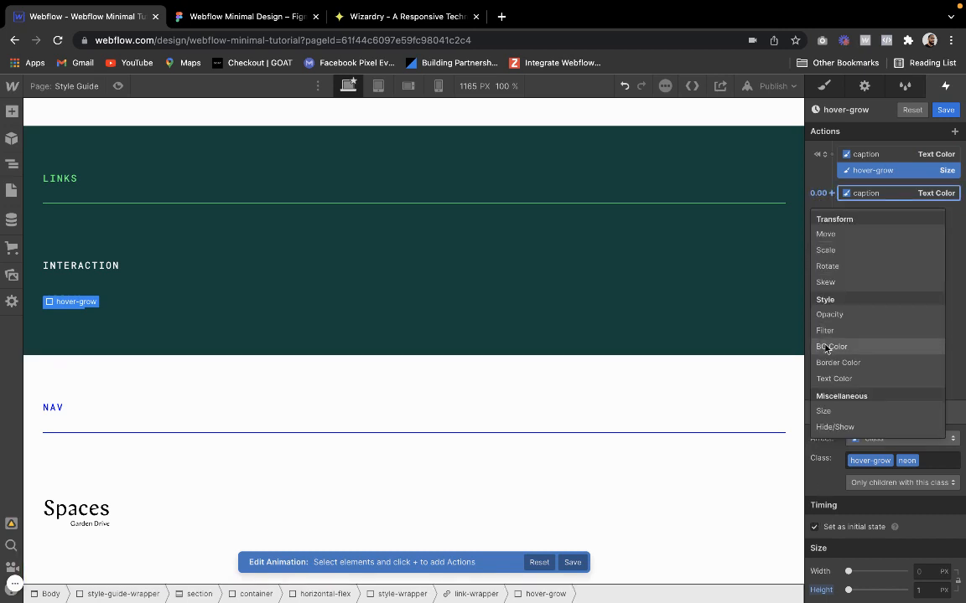
left_click(827, 410)
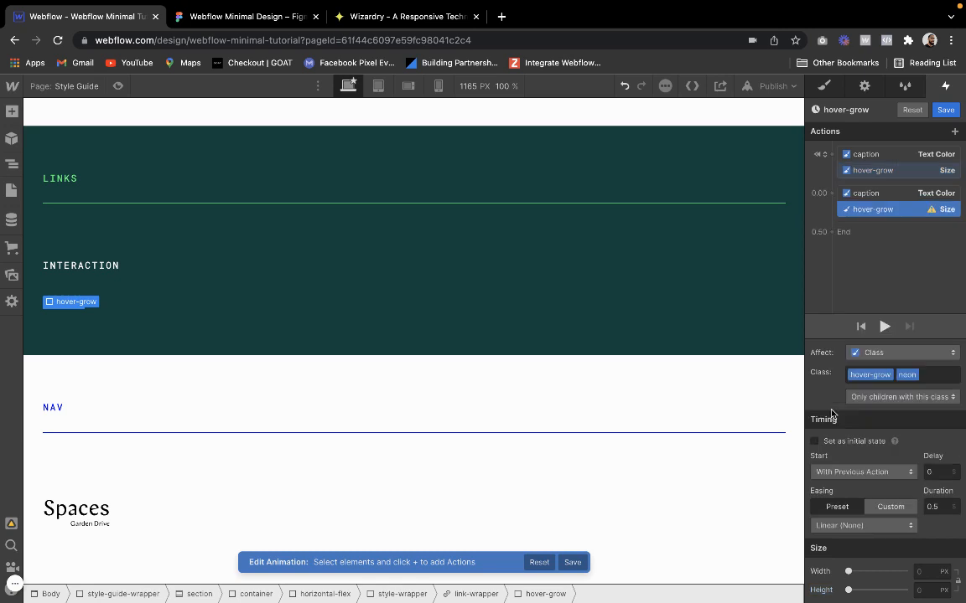
left_click(925, 590)
type("100%")
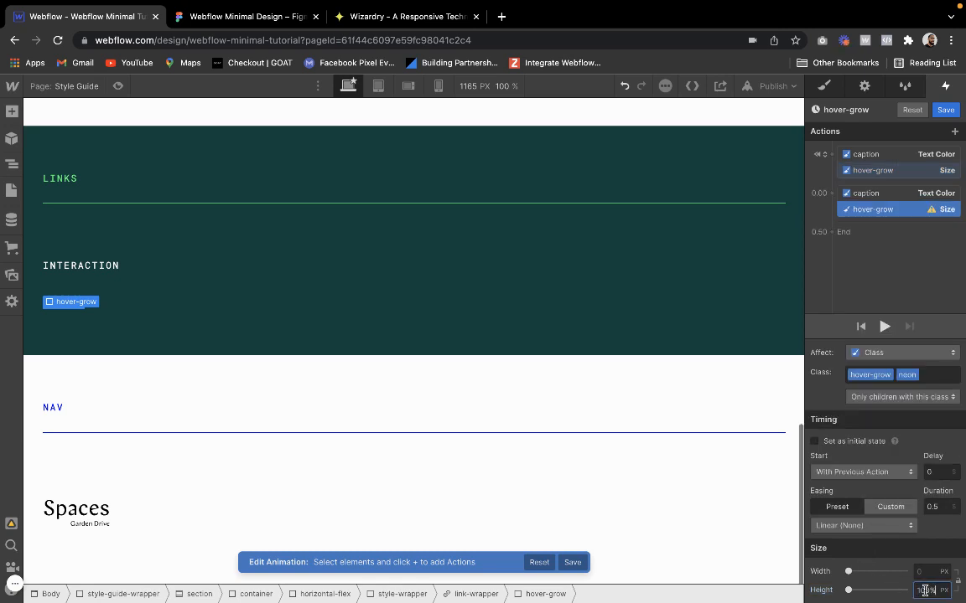
key("Return")
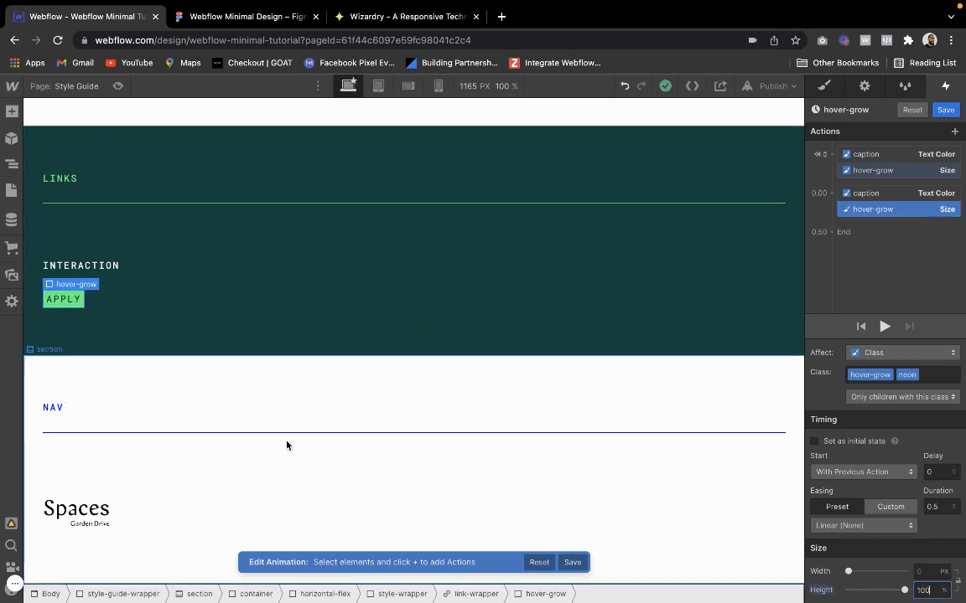
Set the easing of both non-initial Text Color and Size actions to Out Expo and preview the page
left_click(922, 195, "shift")
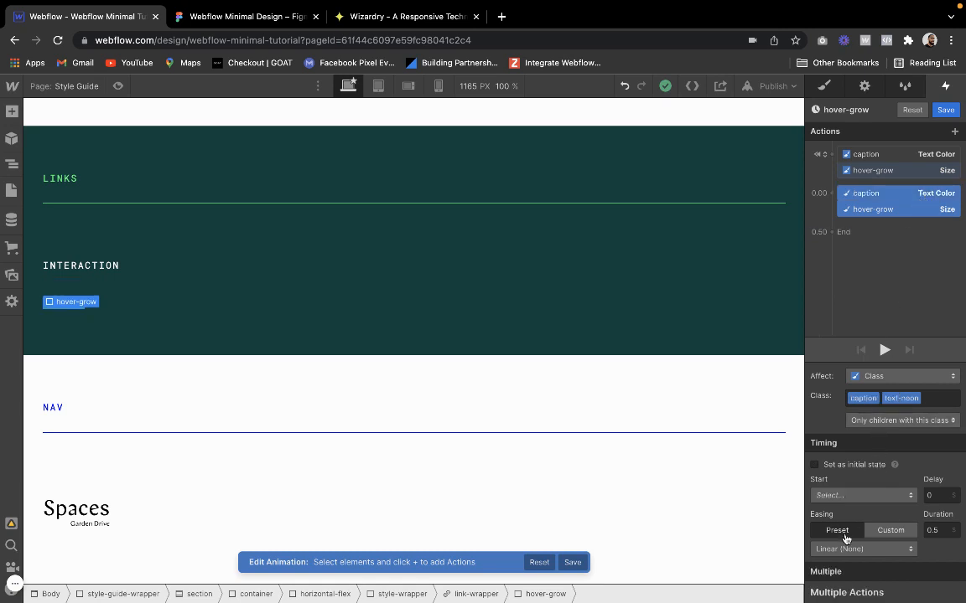
left_click(851, 549)
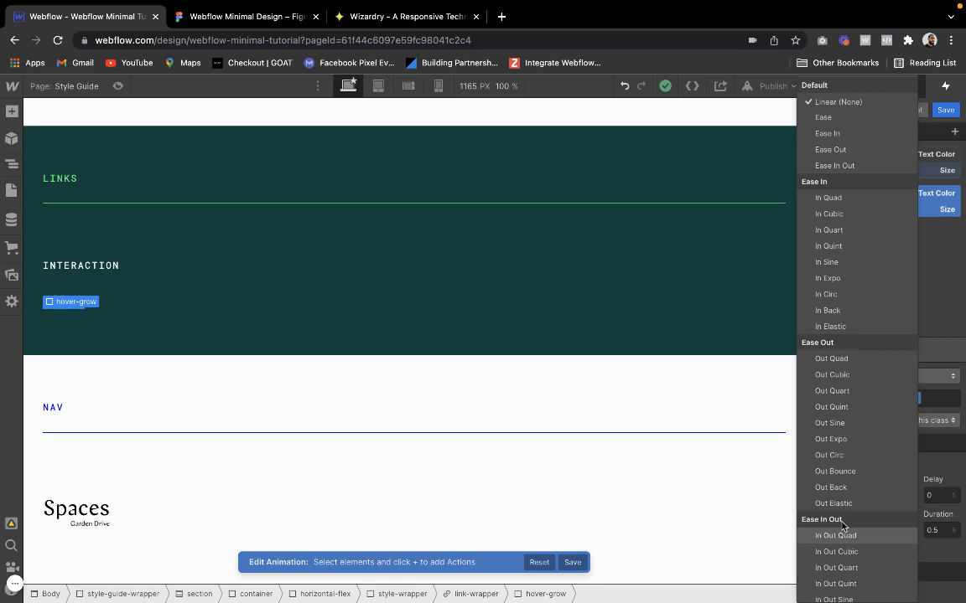
left_click(844, 444)
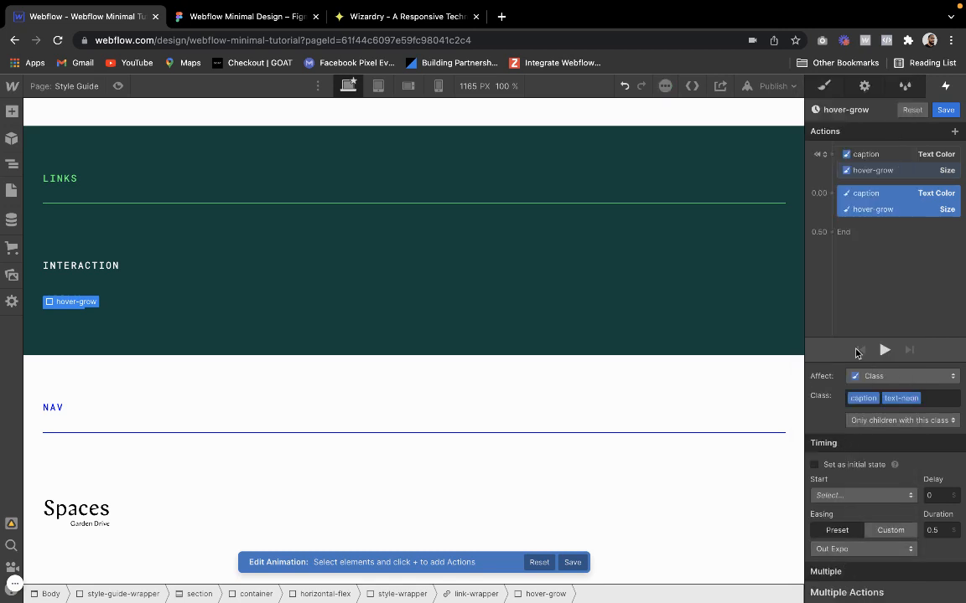
left_click(118, 86)
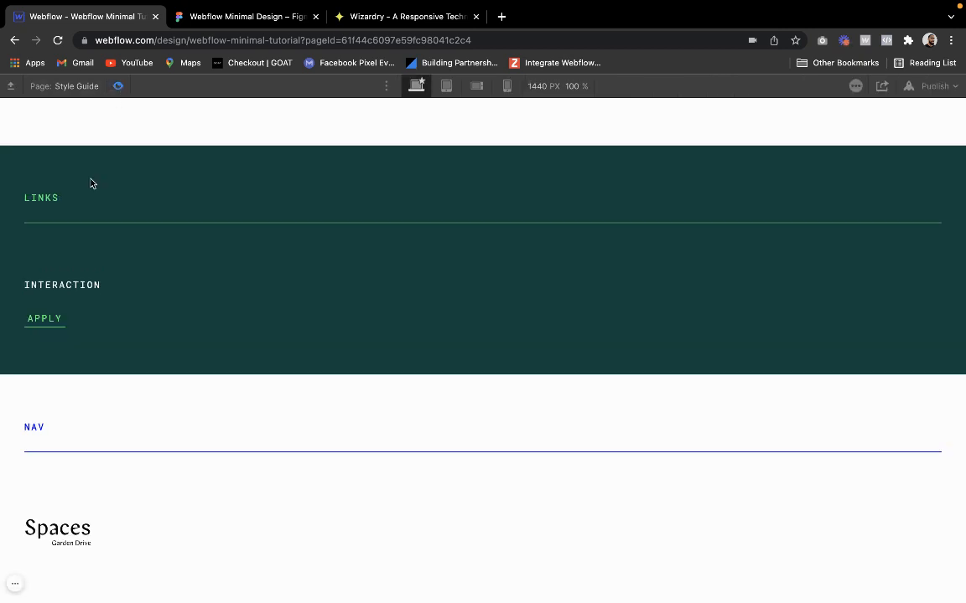
Exit the preview, save the hover-grow animation, and duplicate it in the hover trigger's timed animations
left_click(119, 86)
left_click(945, 110)
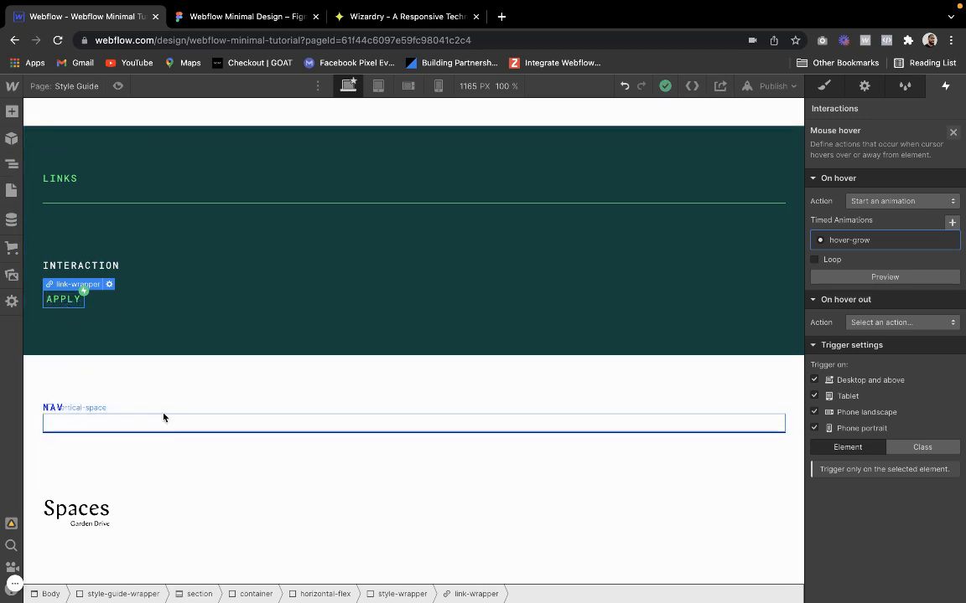
left_click(951, 239)
left_click(897, 289)
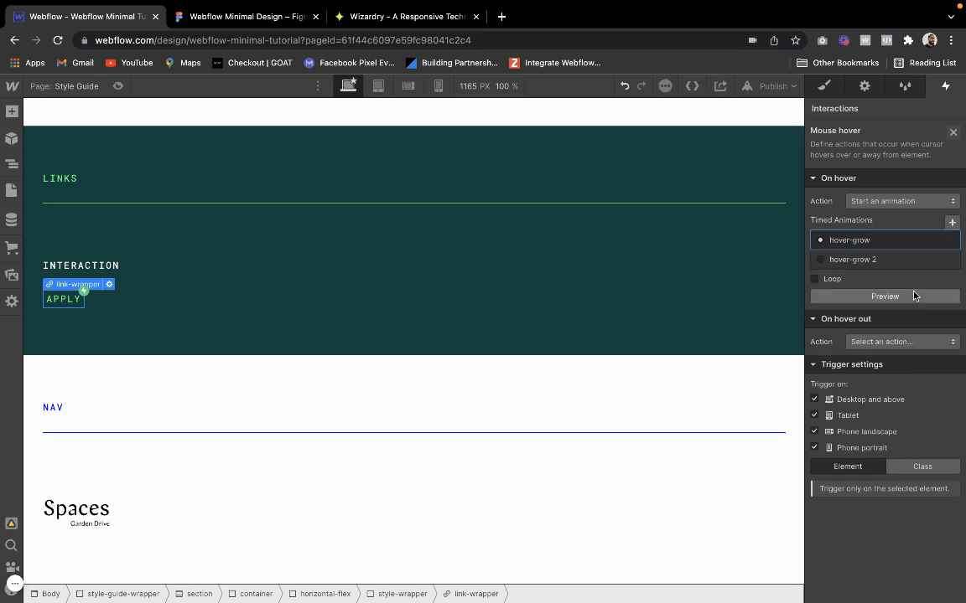
Set the hover-out action to Start an animation and assign the duplicated hover-grow 2 animation to it
left_click(896, 341)
left_click(875, 259)
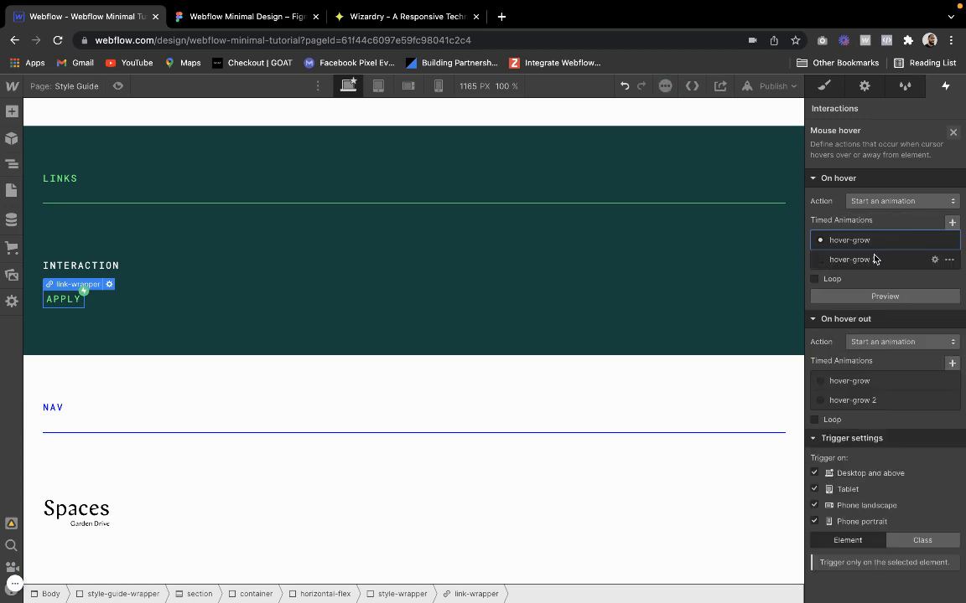
left_click(852, 401)
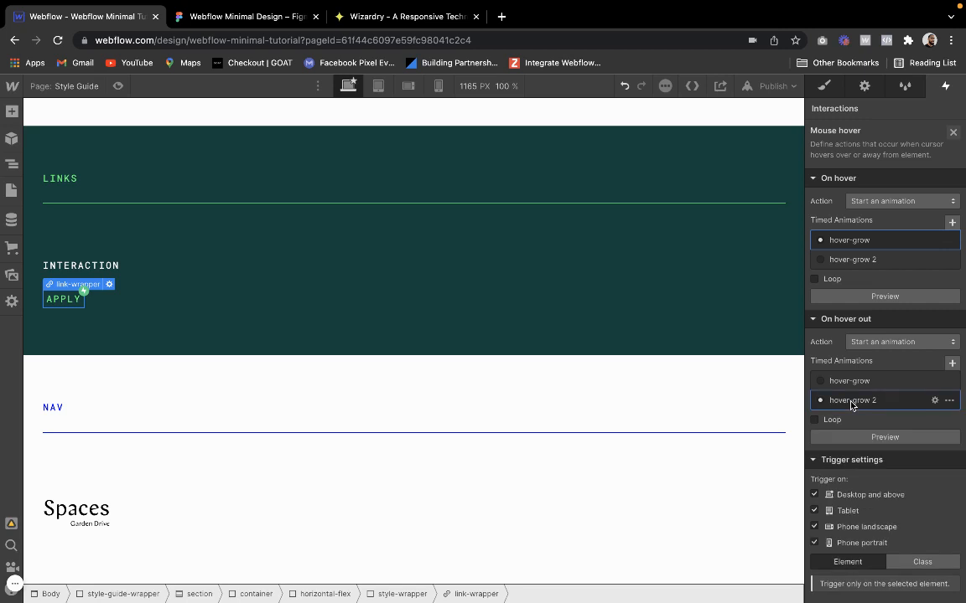
Open the hover-grow 2 animation and rename it hover-return
left_click(863, 110)
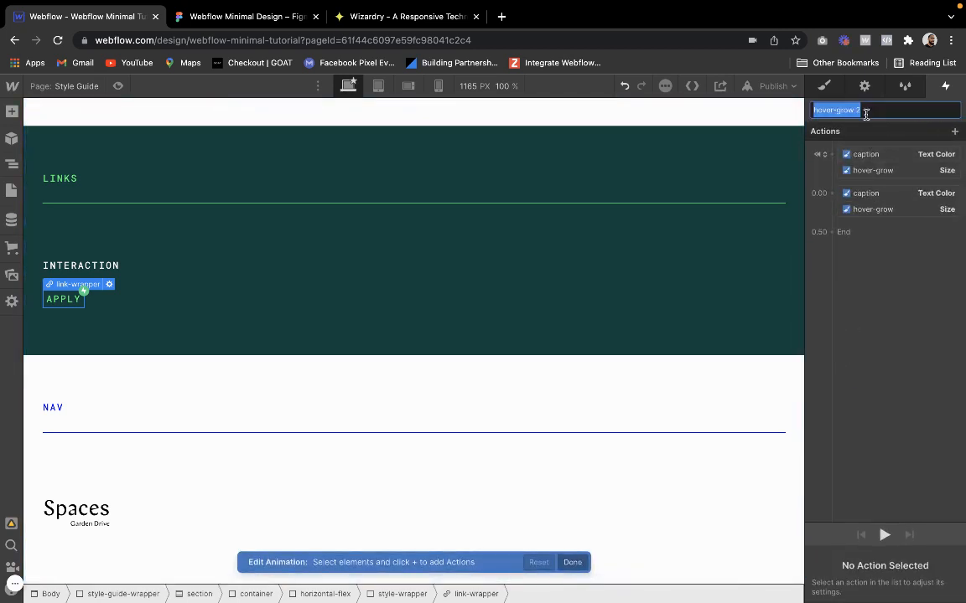
key("Right")
key("BackSpace")
key("BackSpace")
key("BackSpace")
key("BackSpace")
key("BackSpace")
key("BackSpace")
key("BackSpace")
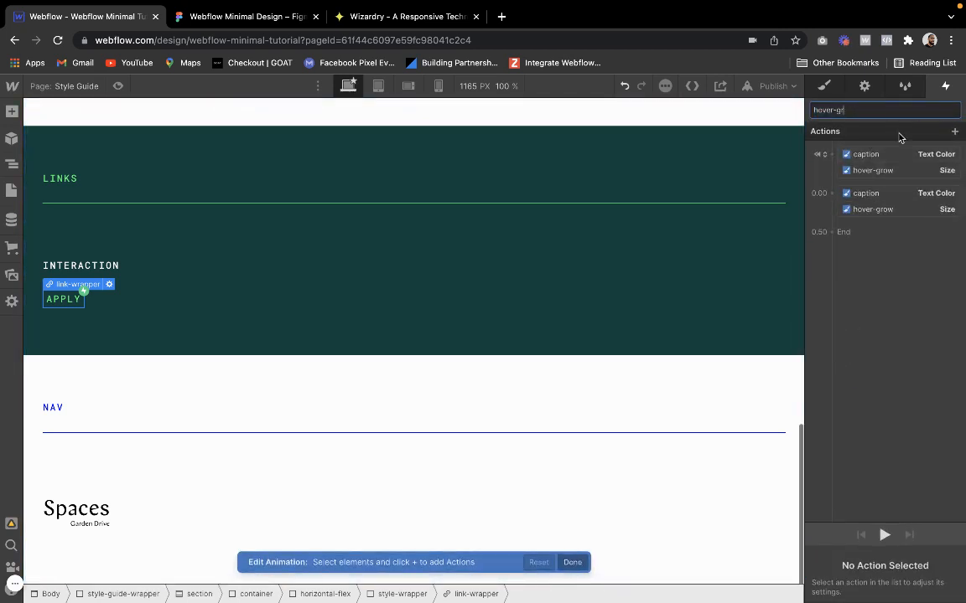
type("-s")
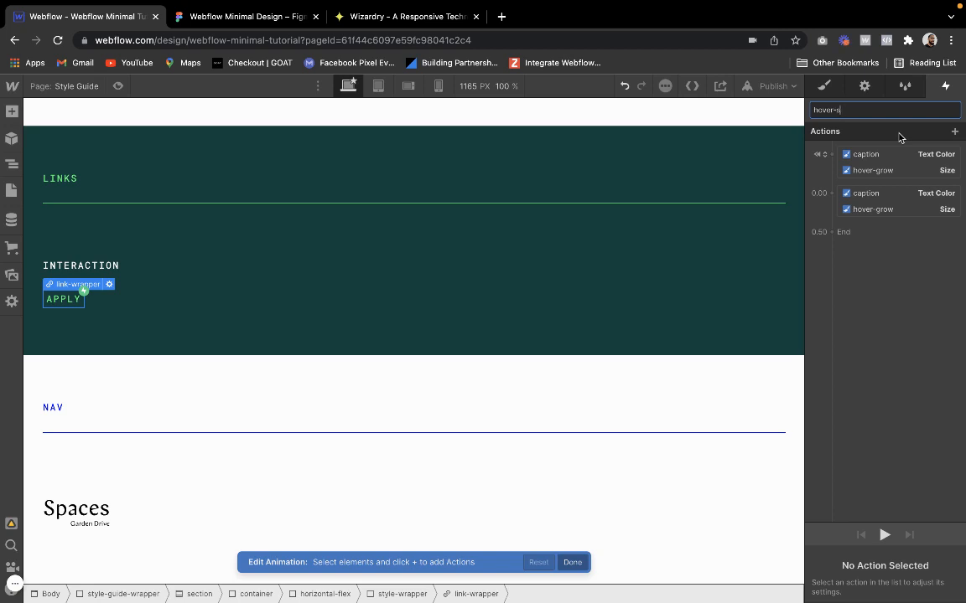
key("BackSpace")
type("return")
key("Return")
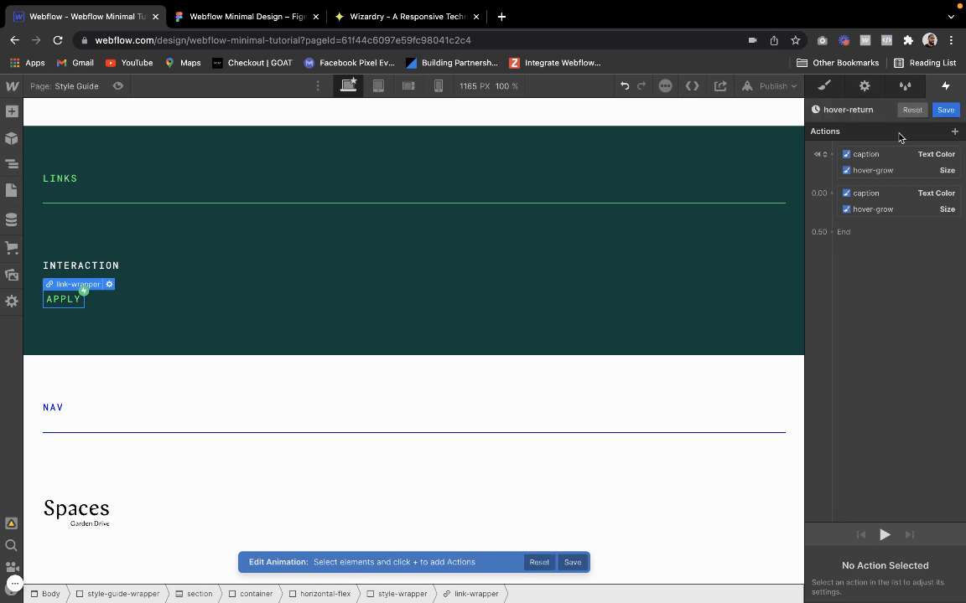
Delete the initial-state Size and Text Color actions from the hover-return animation
left_click(901, 171)
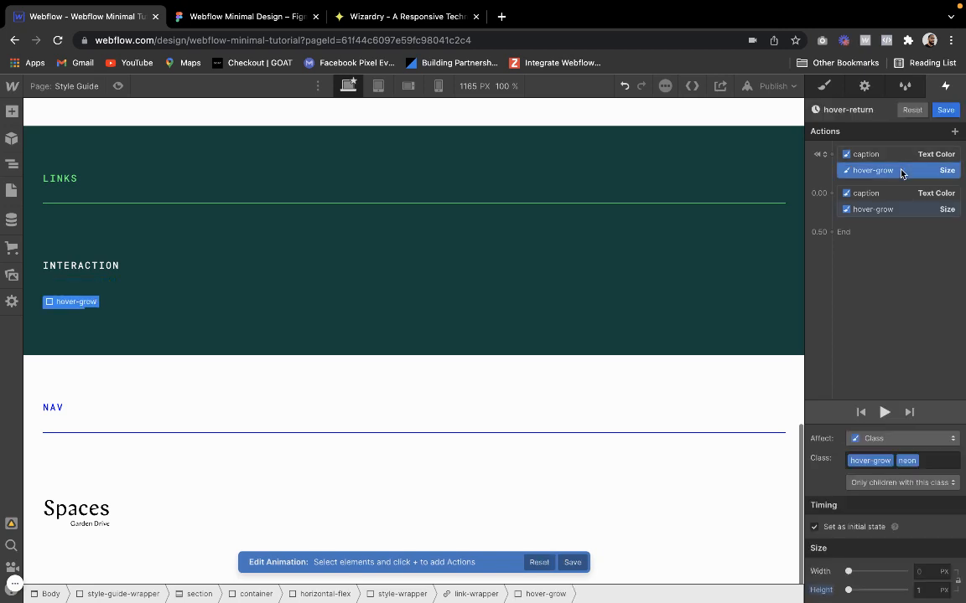
key("Delete")
left_click(890, 156)
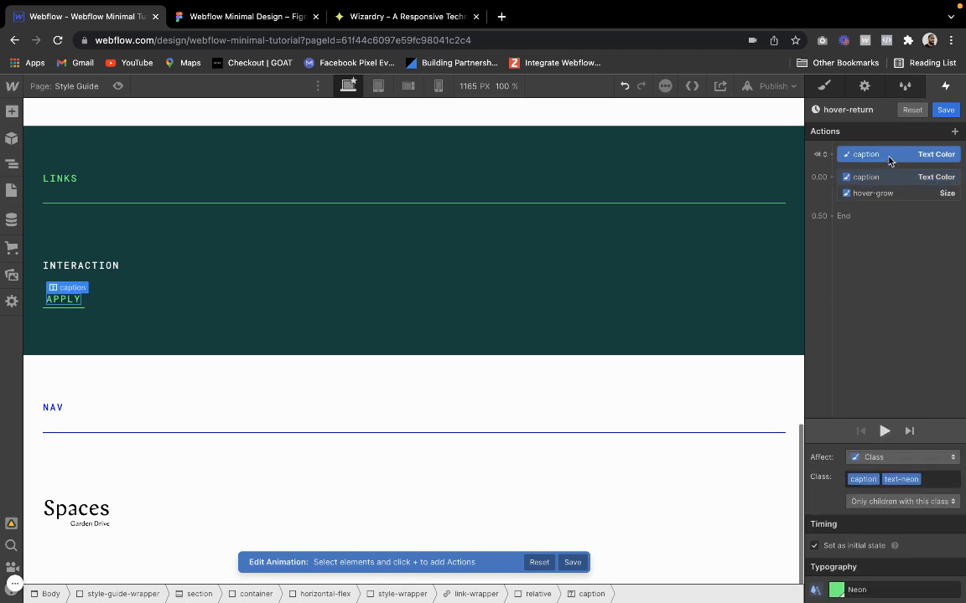
key("Delete")
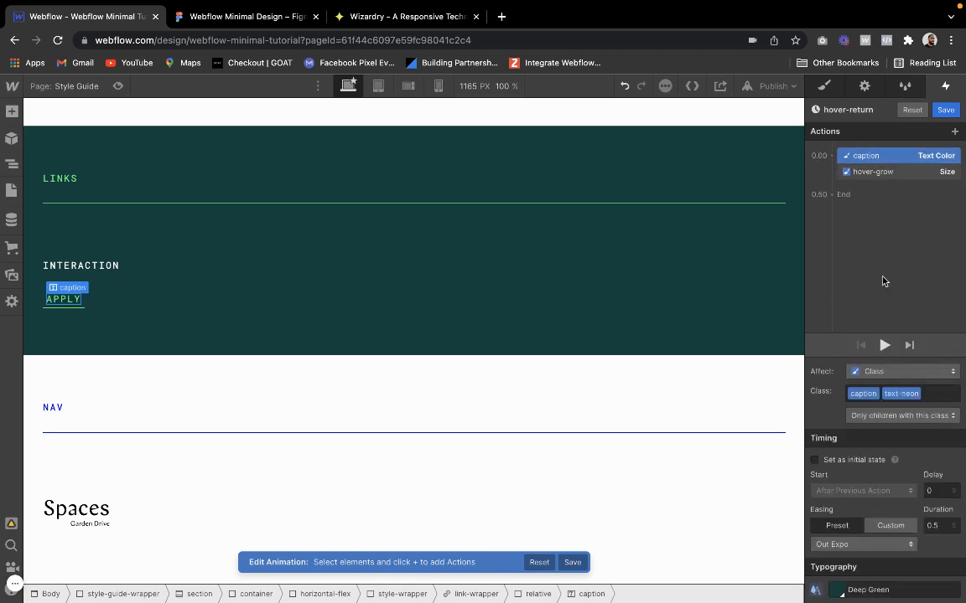
Change the caption's Text Color action in hover-return to the Neon swatch
left_click(838, 591)
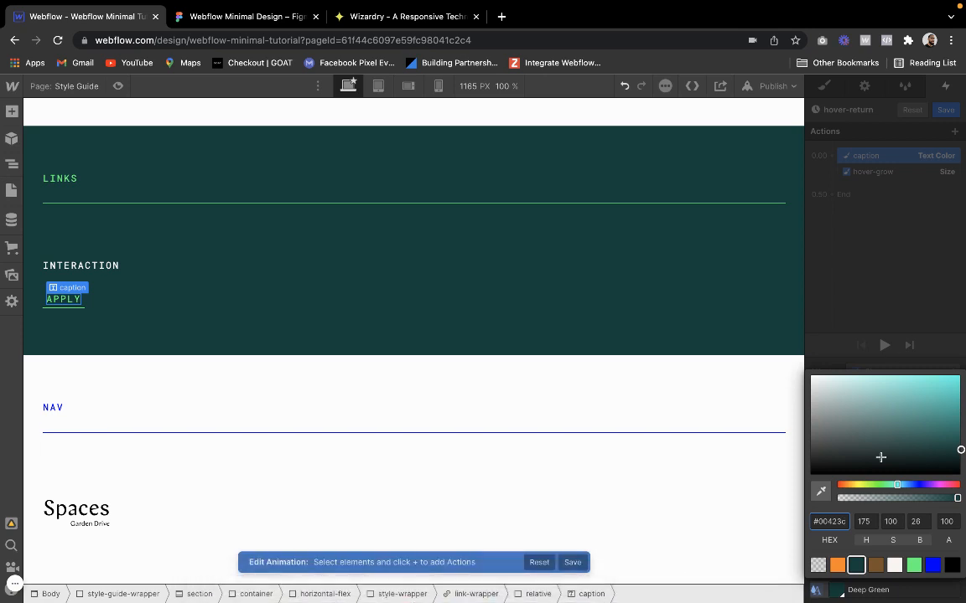
left_click(914, 567)
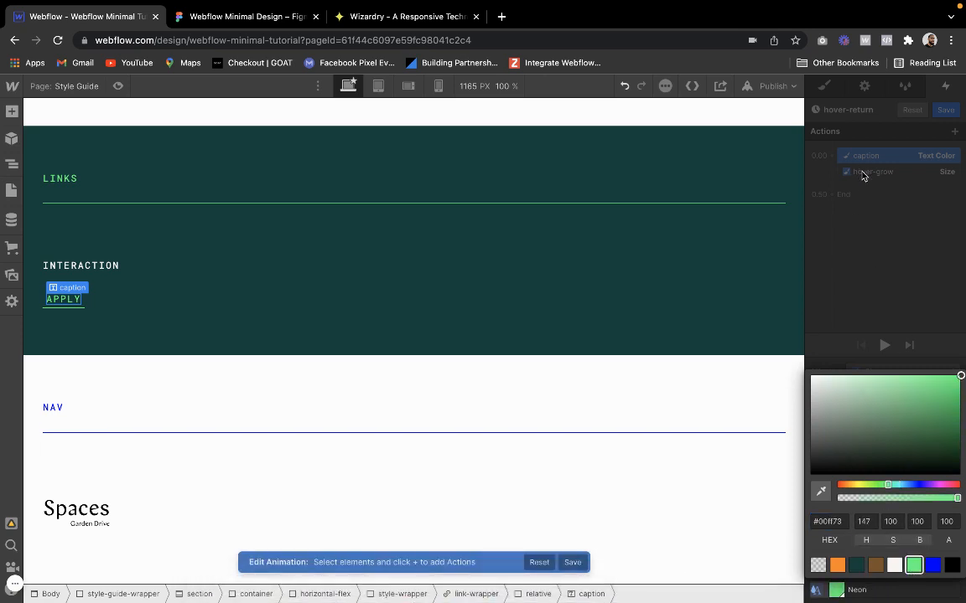
left_click(863, 175)
Set the hover-grow div's Size action height to 1 px, save hover-return, and check the APPLY link in preview
left_click(863, 174)
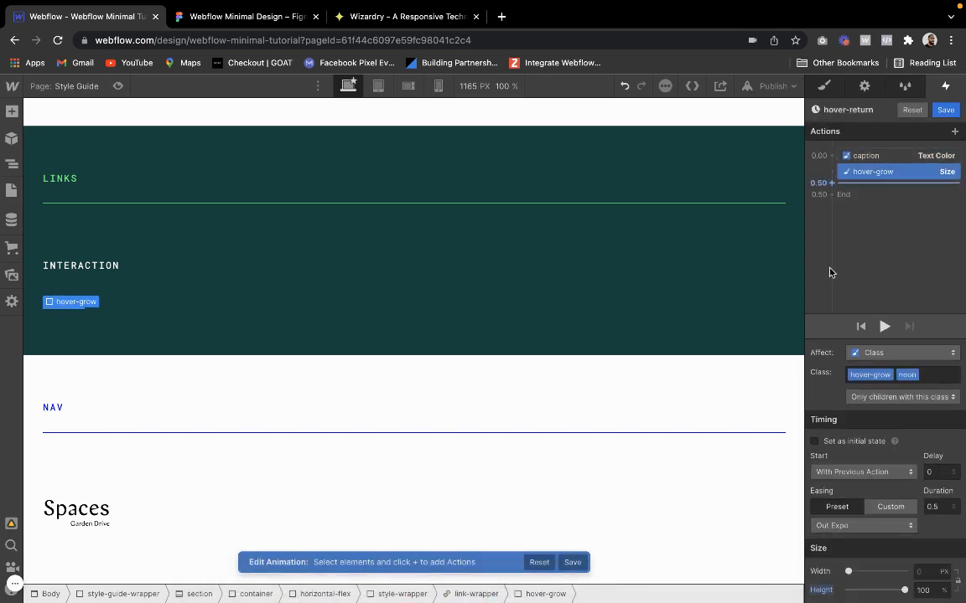
left_click(924, 590)
type("1px")
key("Return")
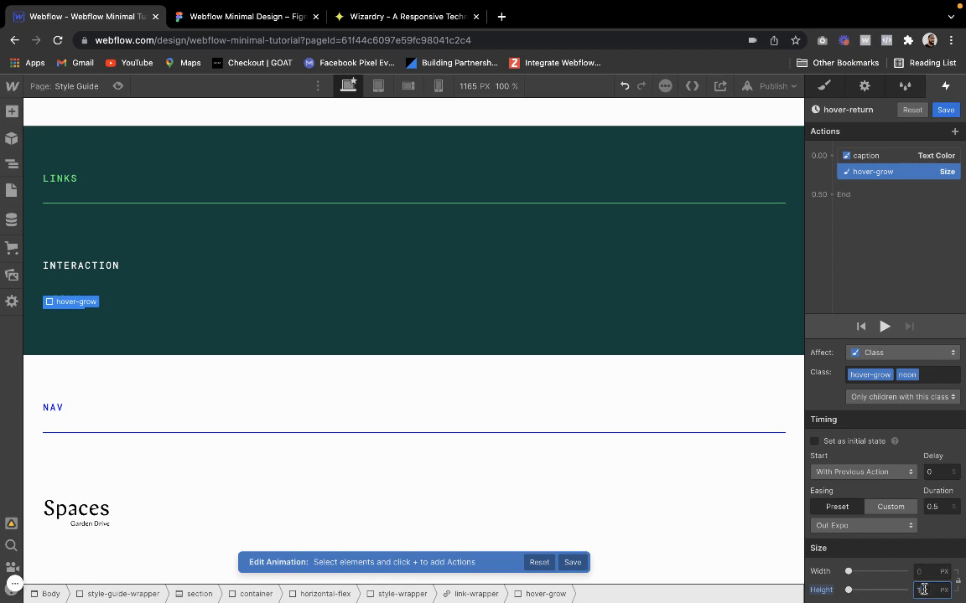
left_click(945, 110)
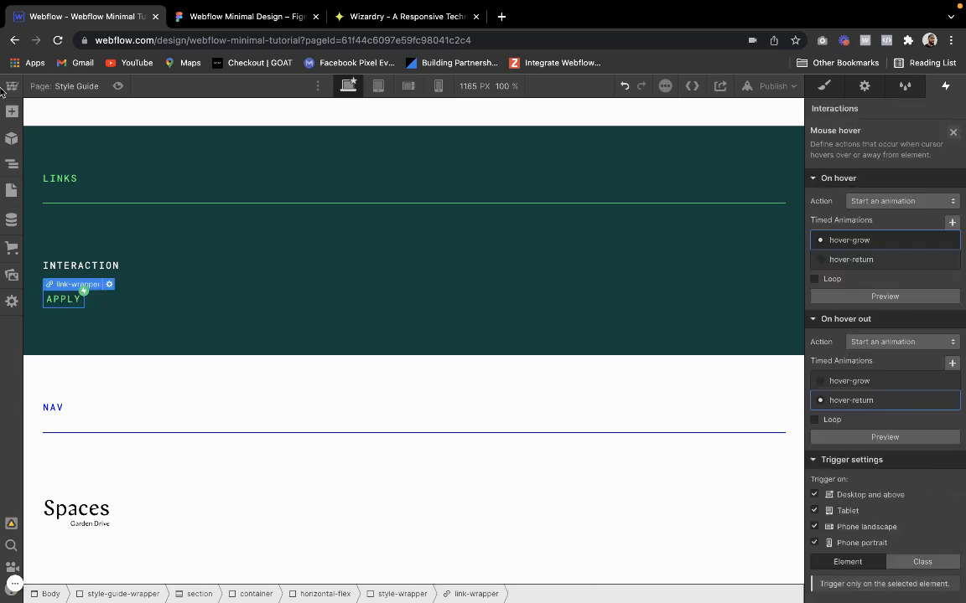
left_click(117, 86)
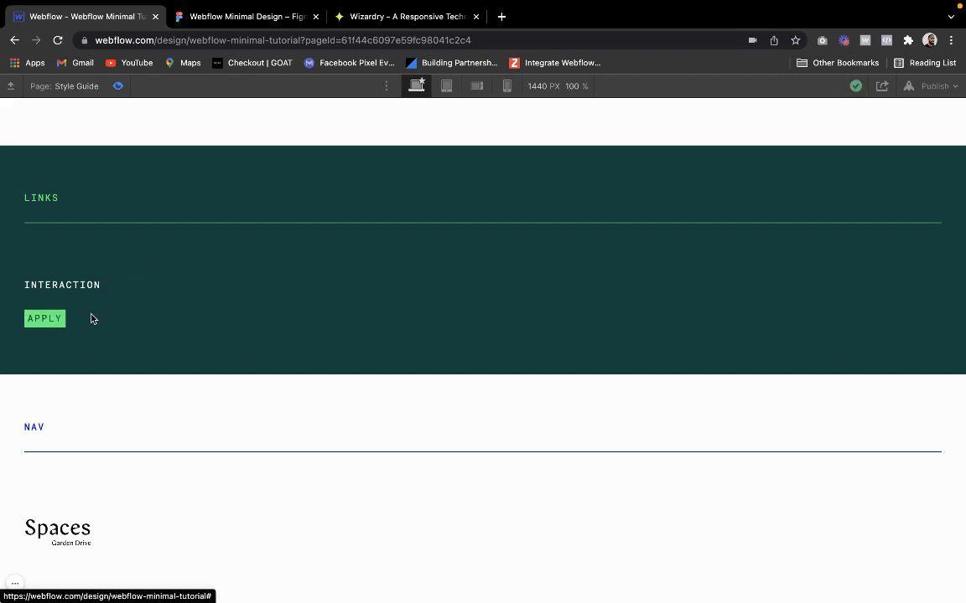
left_click(118, 86)
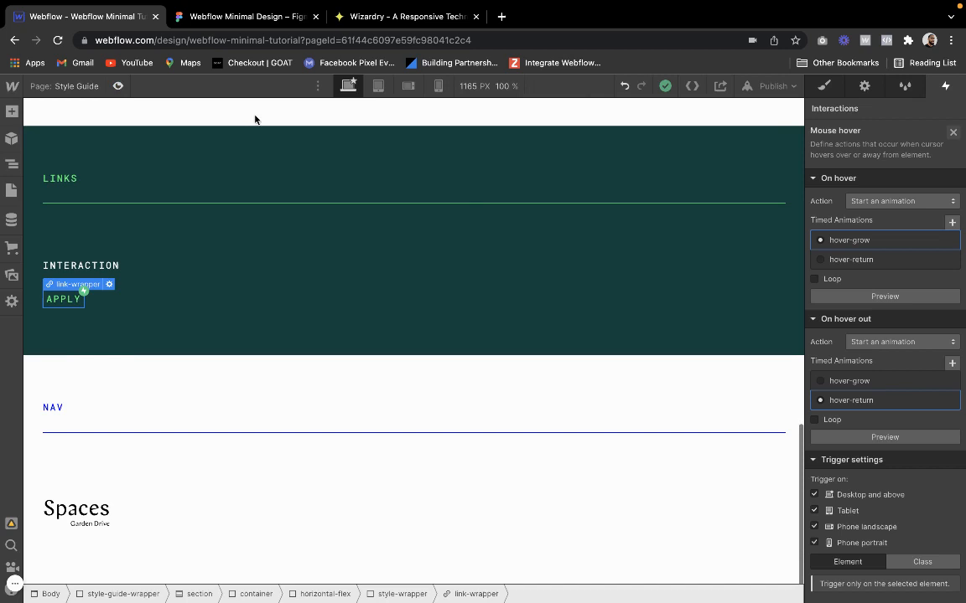
In the hover-grow animation, set the non-initial Size action's duration to 0.35 s and save
left_click(857, 248)
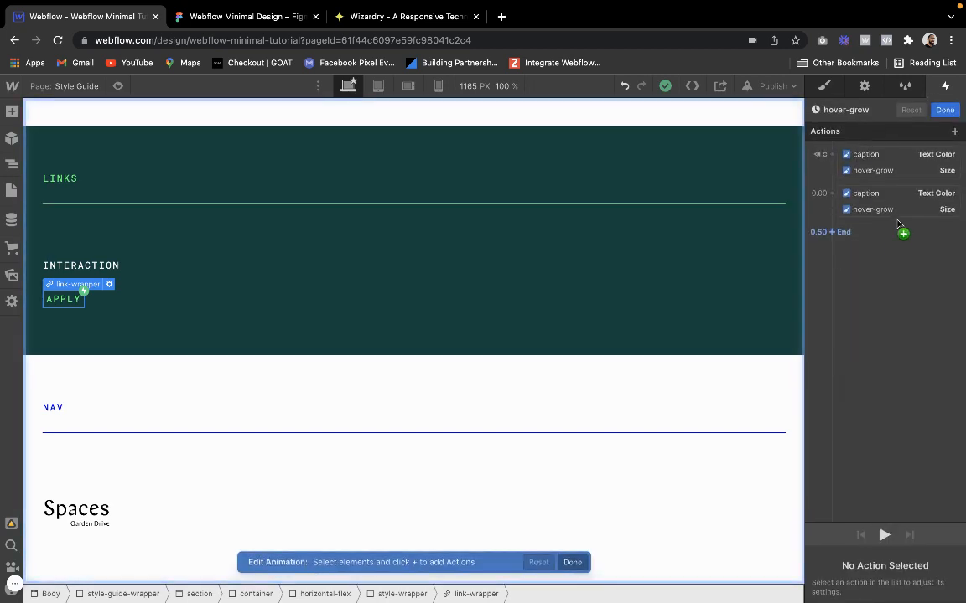
left_click(891, 225)
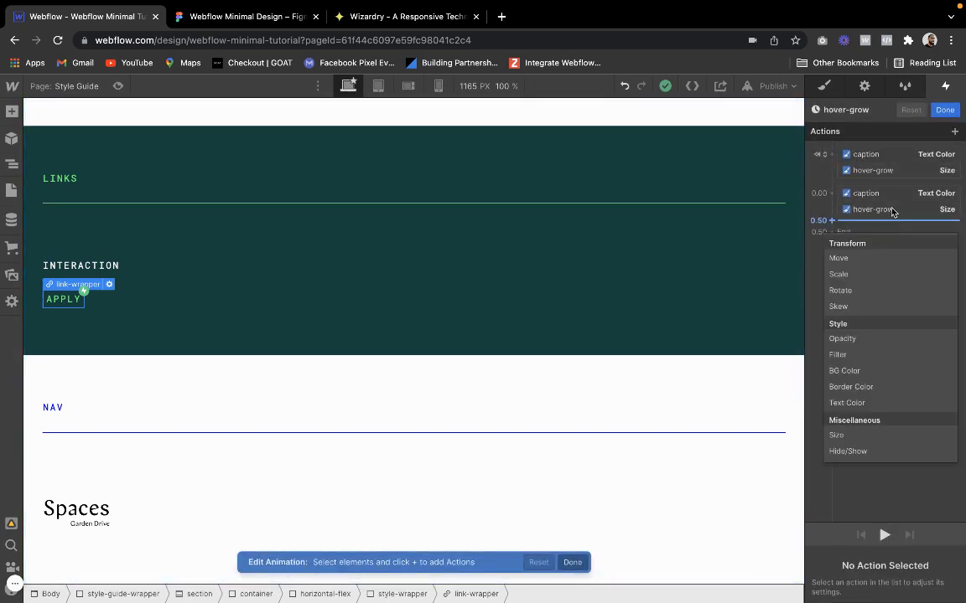
left_click(893, 211)
left_click(933, 507)
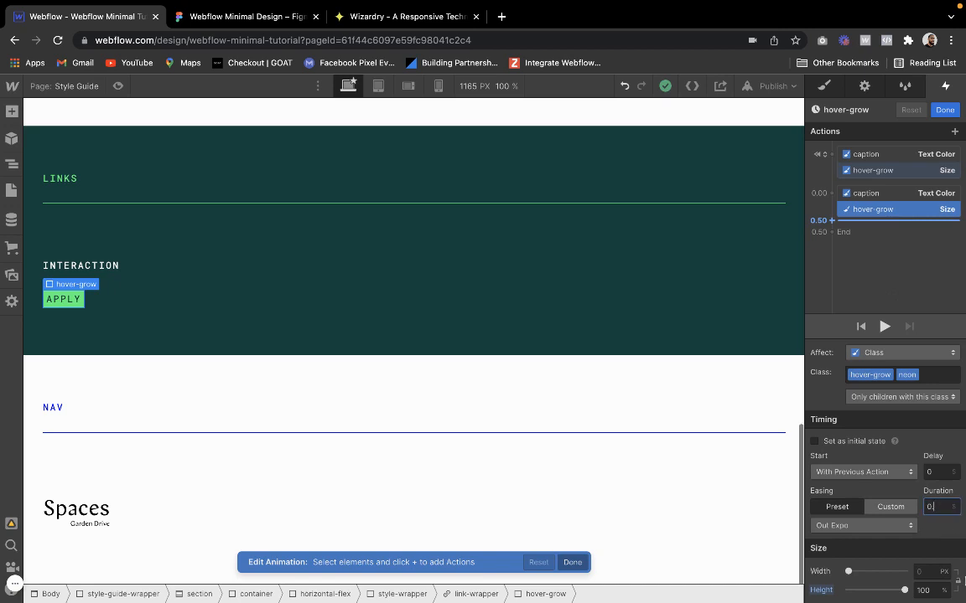
type("0.35")
key("Return")
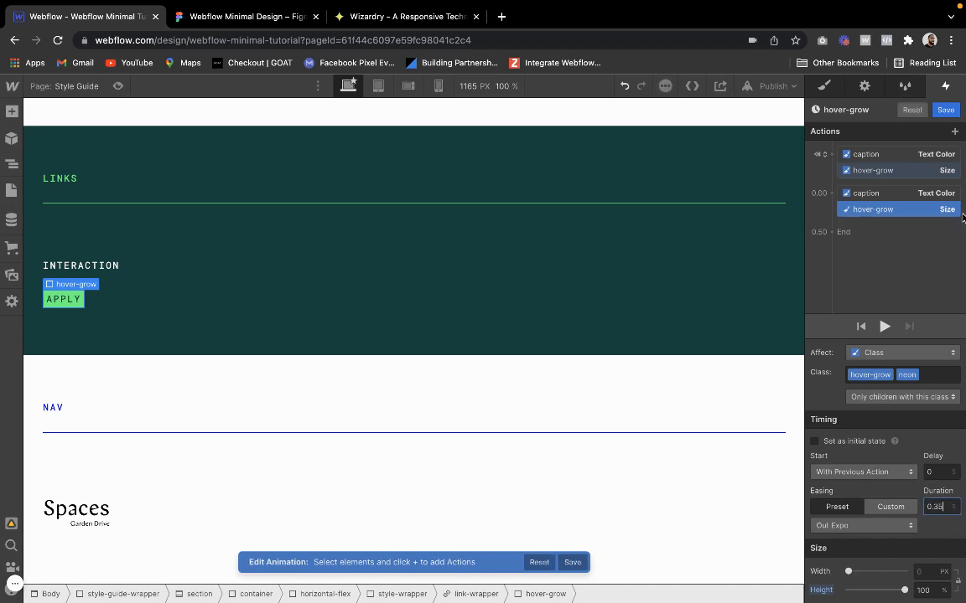
left_click(948, 110)
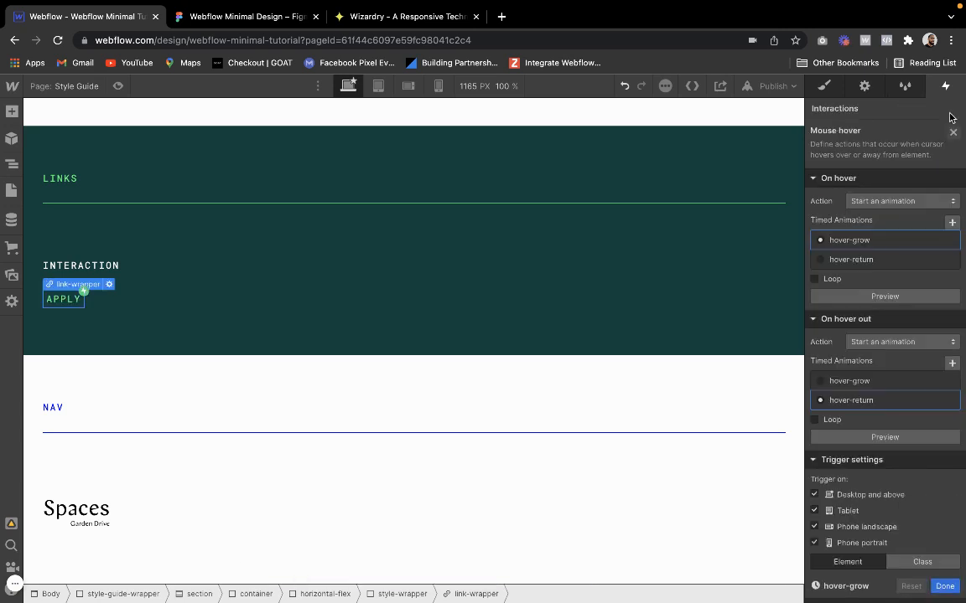
In the hover-return animation, set the Size action's duration to 0.35 s, check the link in preview, and finish editing
left_click(855, 400)
left_click(913, 171)
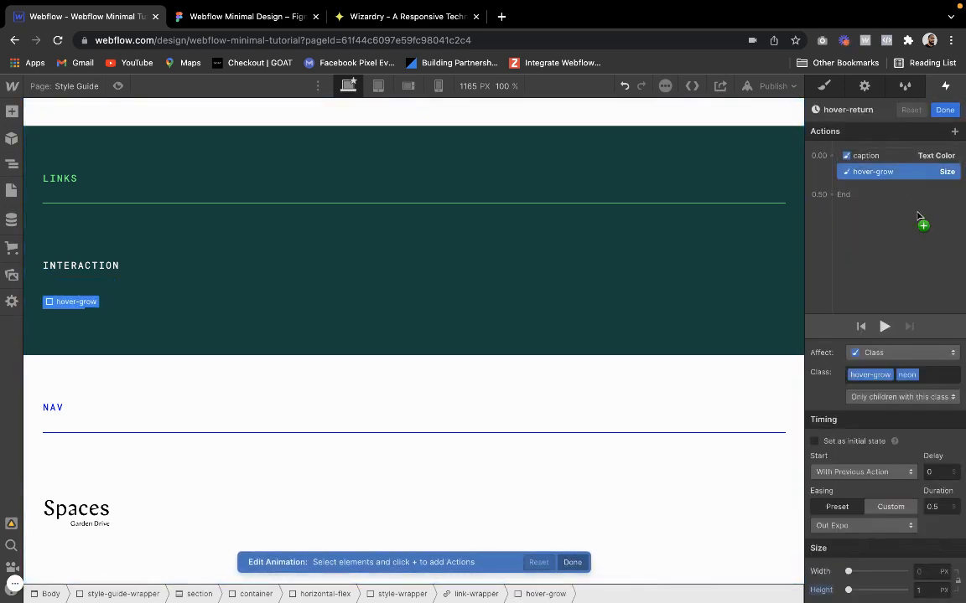
left_click(936, 507)
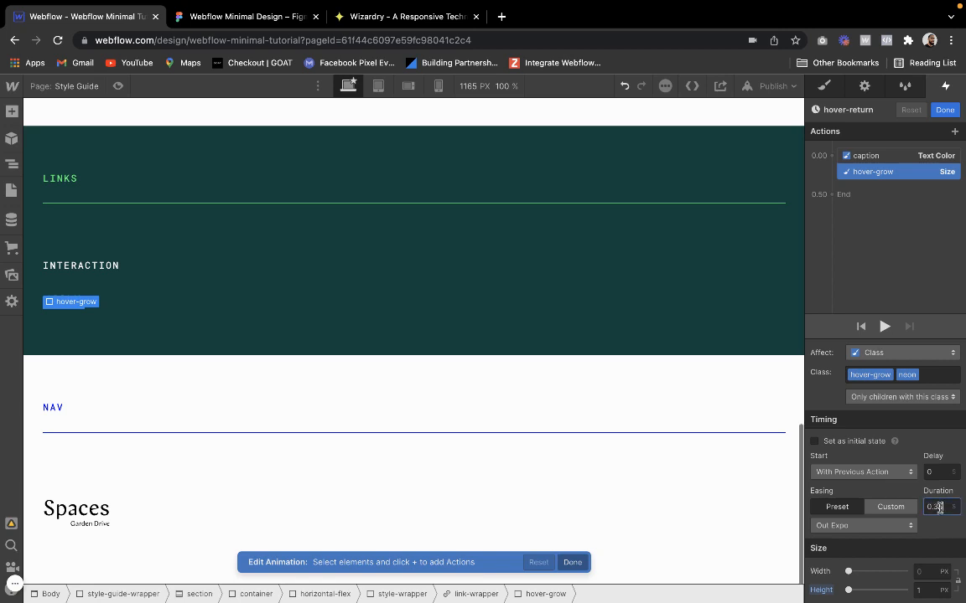
left_click(110, 87)
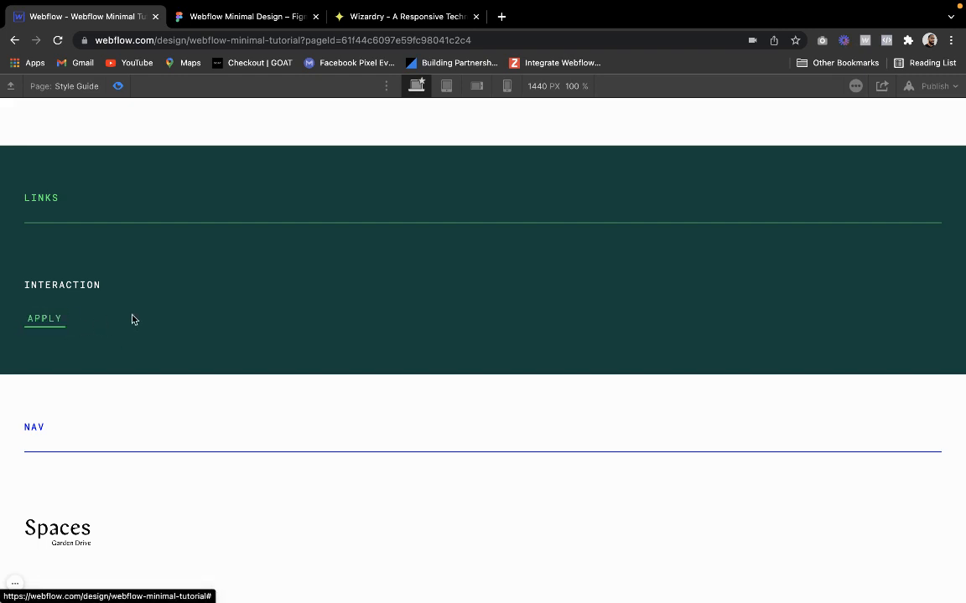
left_click(119, 86)
left_click(943, 109)
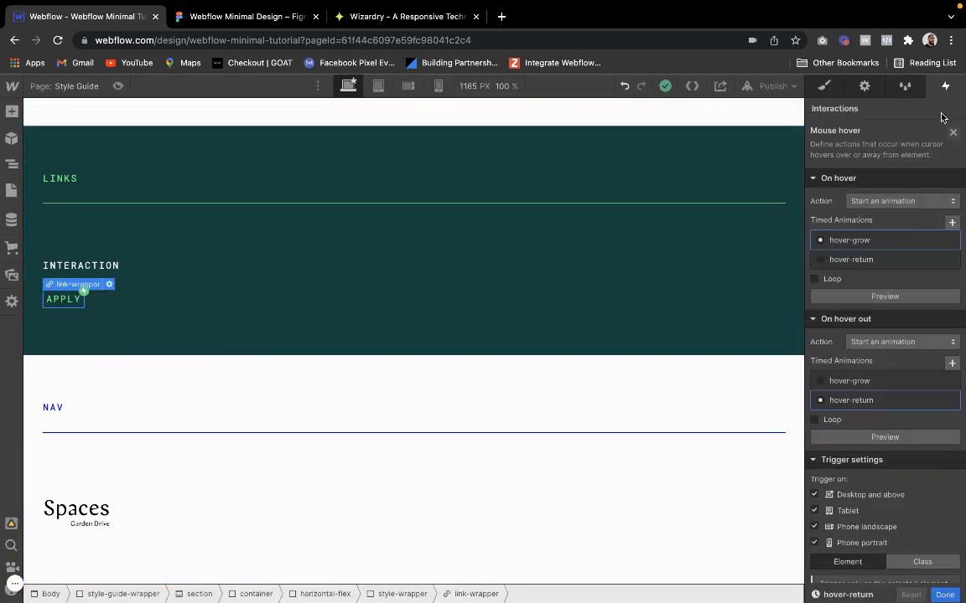
Switch to the Figma design and examine the Desktop frame's sections, including the APPLY link and the footer's Terms, Privacy and Cookies links
left_click(246, 18)
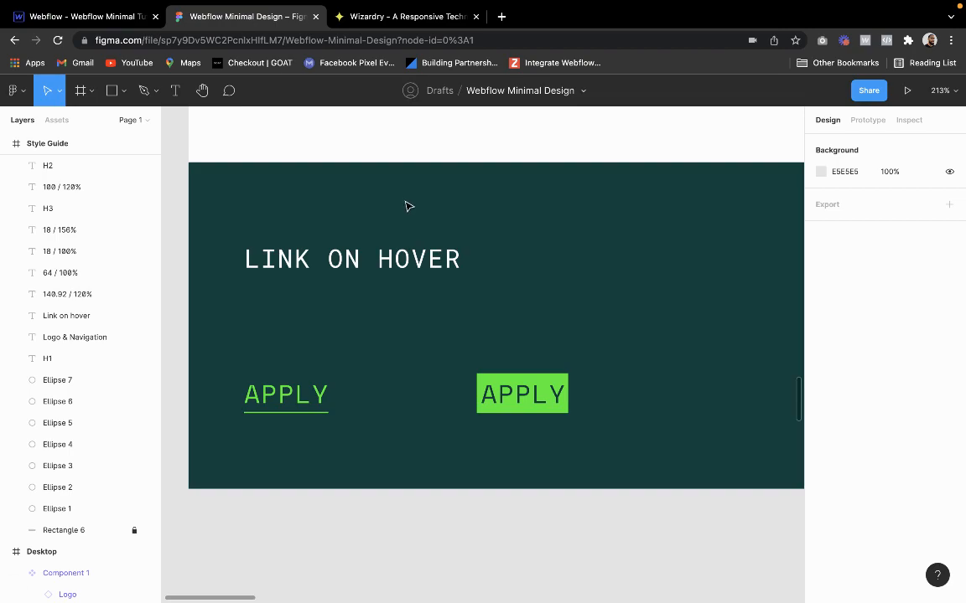
scroll(408, 206, "down", 10)
scroll(408, 207, "right", 5)
scroll(408, 206, "up", 2)
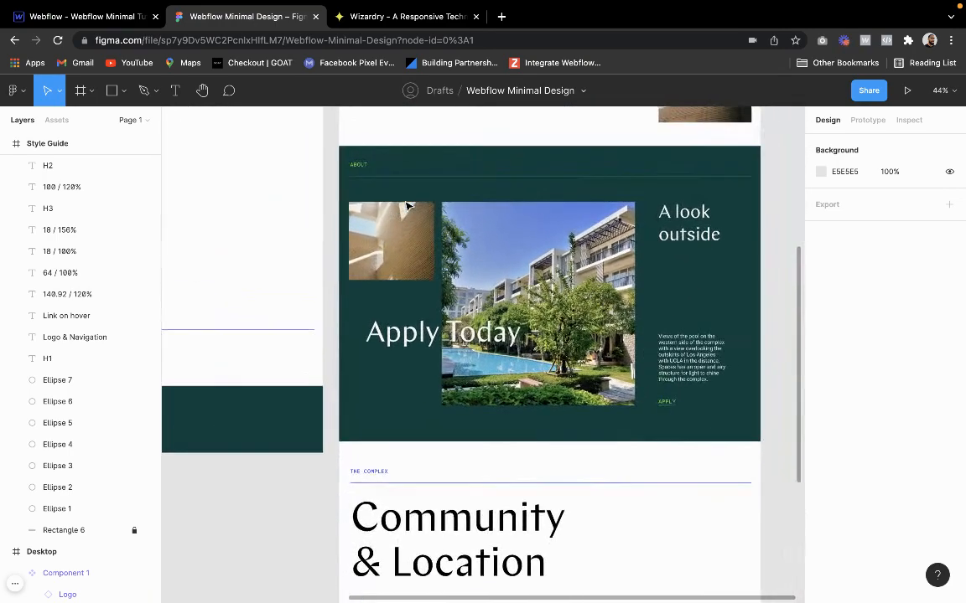
scroll(571, 323, "up", 5)
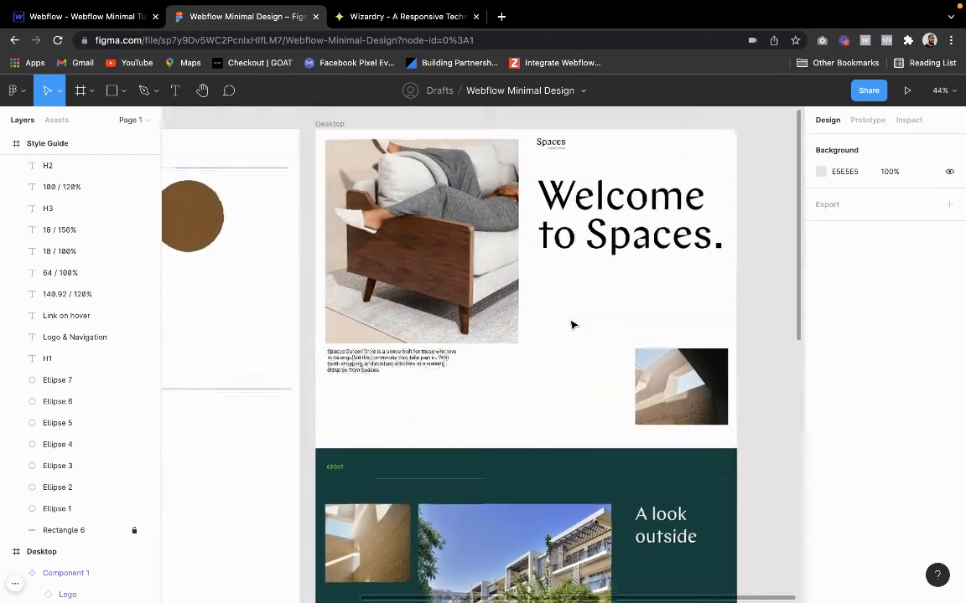
scroll(571, 324, "down", 10)
scroll(570, 323, "up", 8)
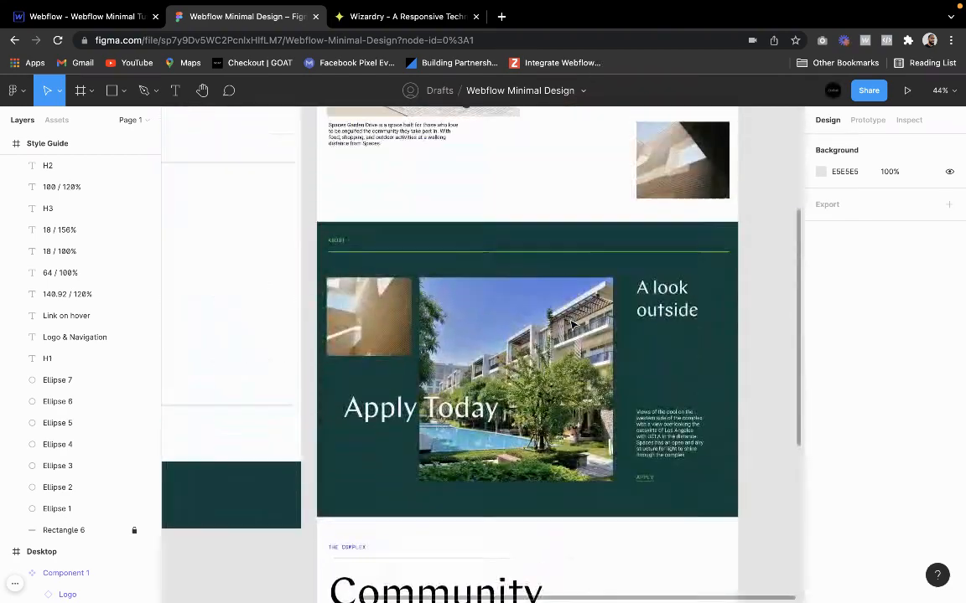
scroll(571, 323, "up", 5)
scroll(571, 324, "down", 7)
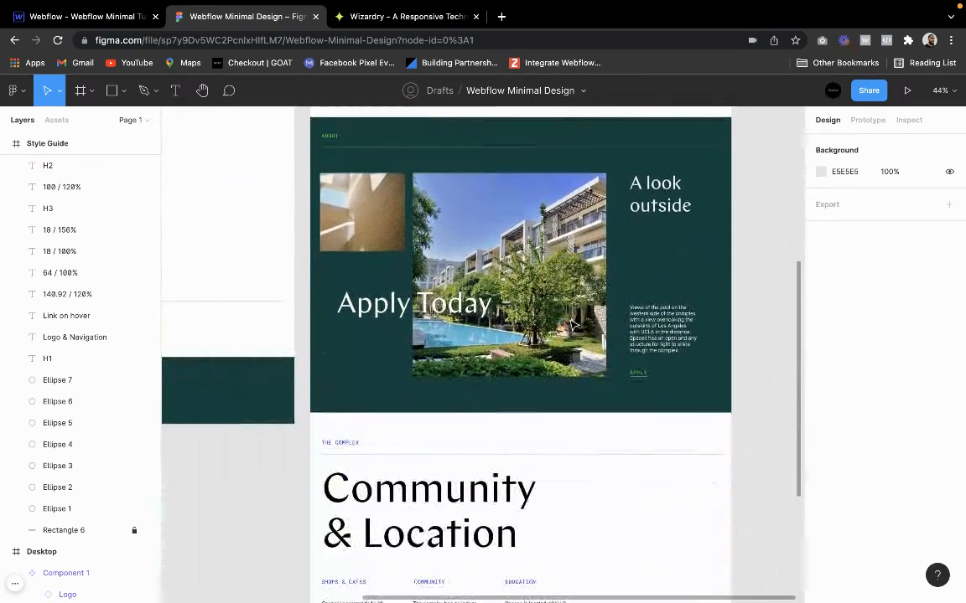
scroll(571, 324, "down", 5)
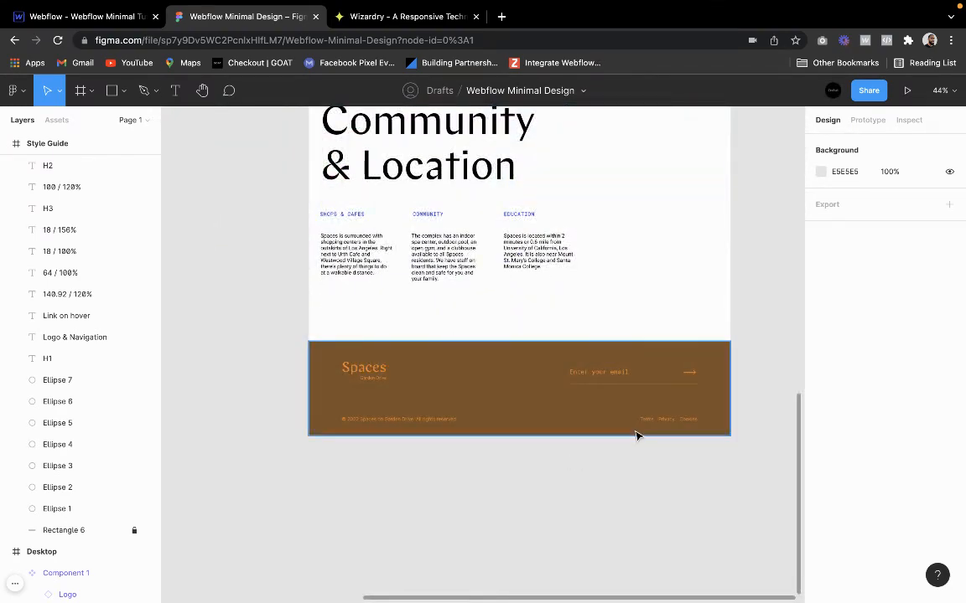
scroll(636, 435, "up", 8)
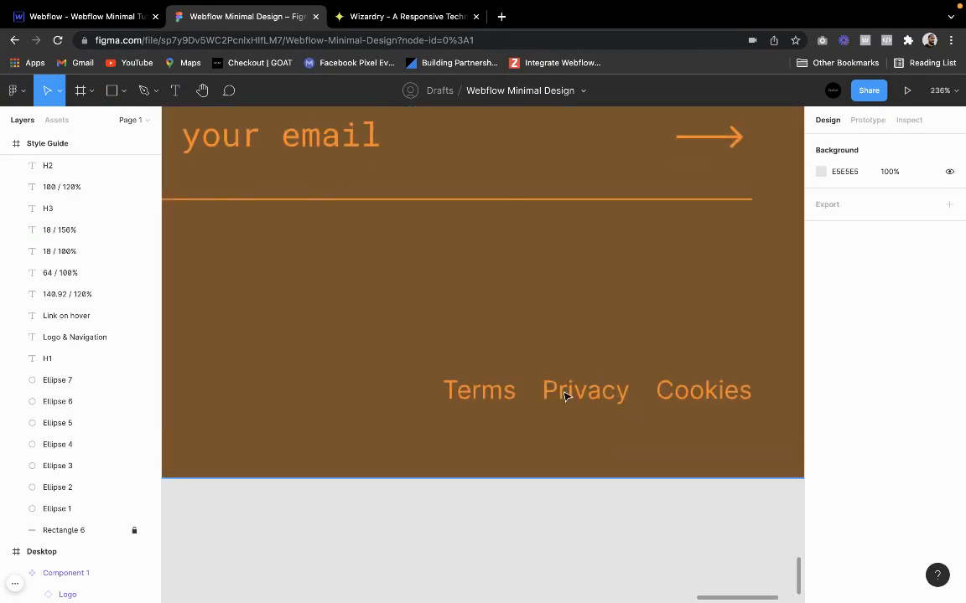
scroll(537, 398, "down", 8)
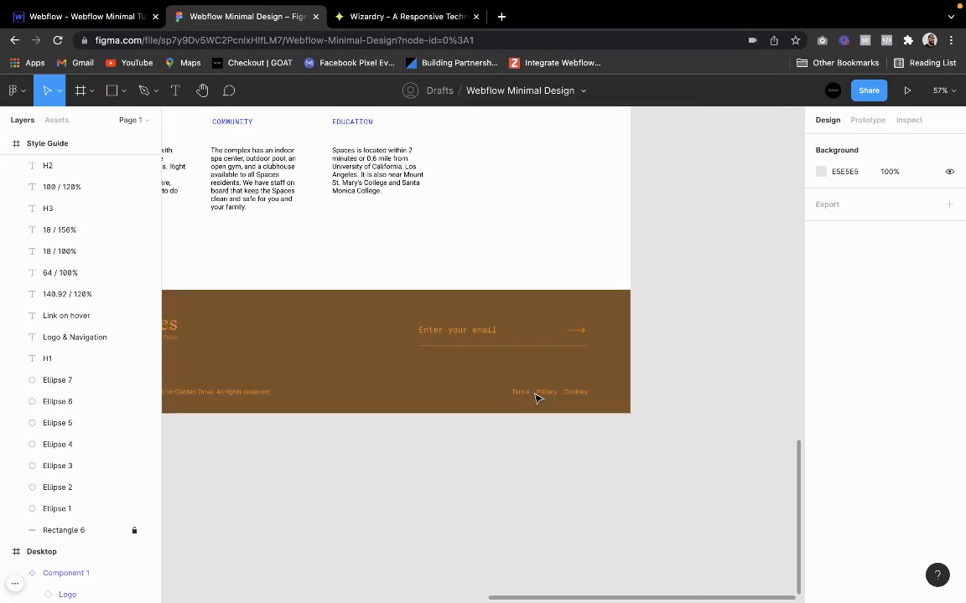
scroll(536, 398, "up", 10)
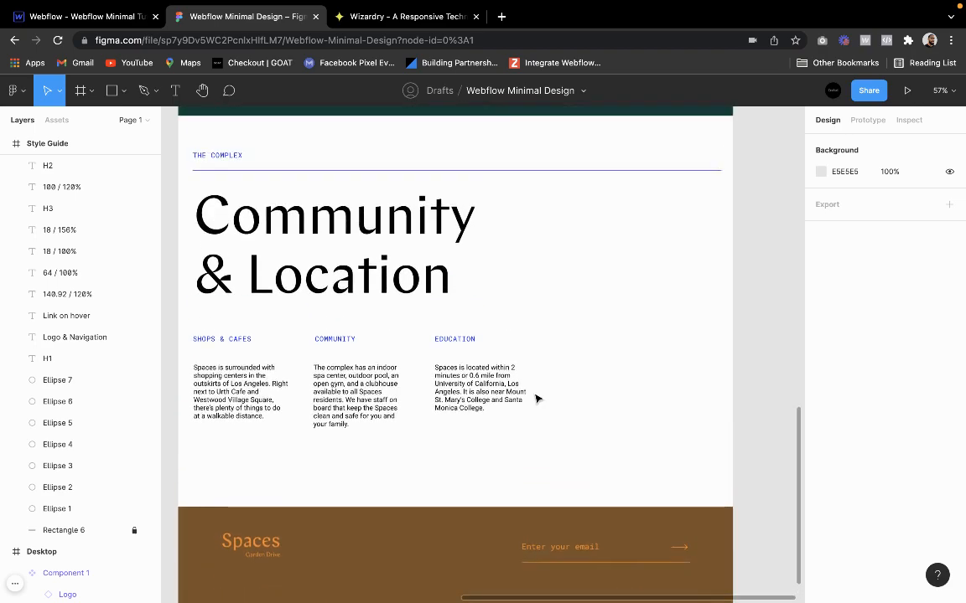
Examine the Desktop frame from the Welcome to Spaces hero to the footer, and the Style Guide frame's colors beside it
scroll(539, 399, "up", 1)
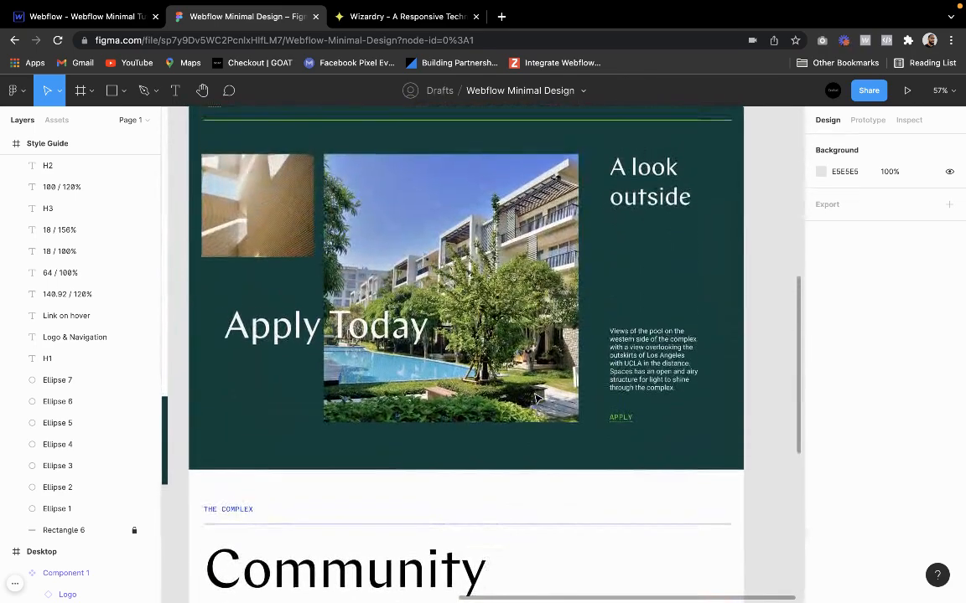
scroll(574, 557, "up", 2)
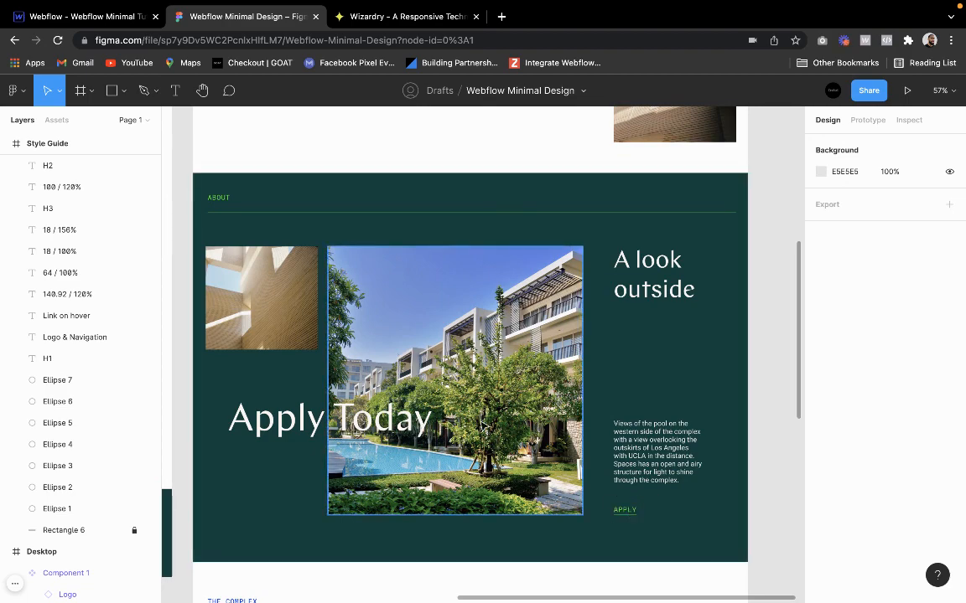
scroll(480, 425, "up", 7)
scroll(477, 384, "up", 2)
scroll(453, 465, "down", 3)
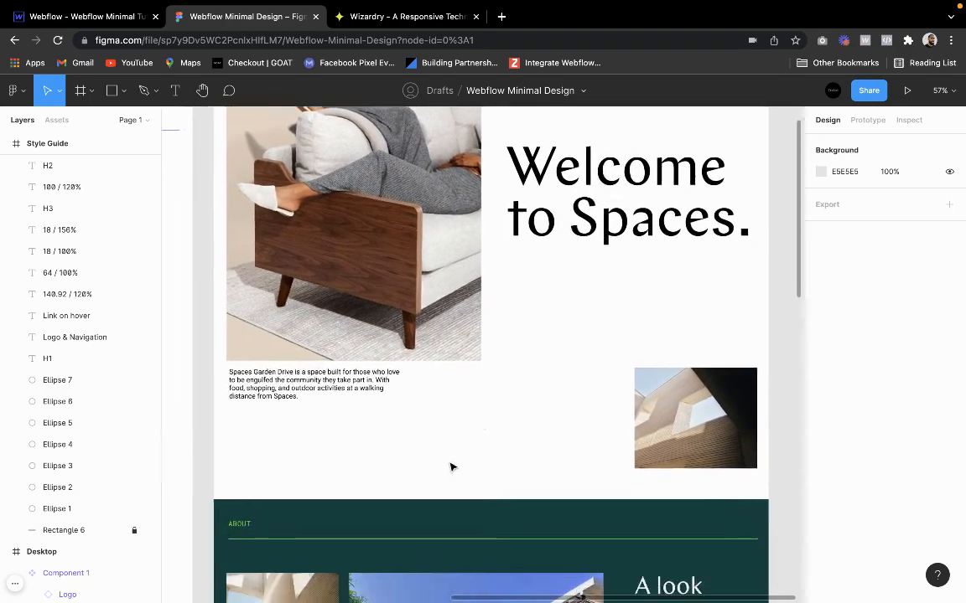
scroll(453, 463, "up", 2)
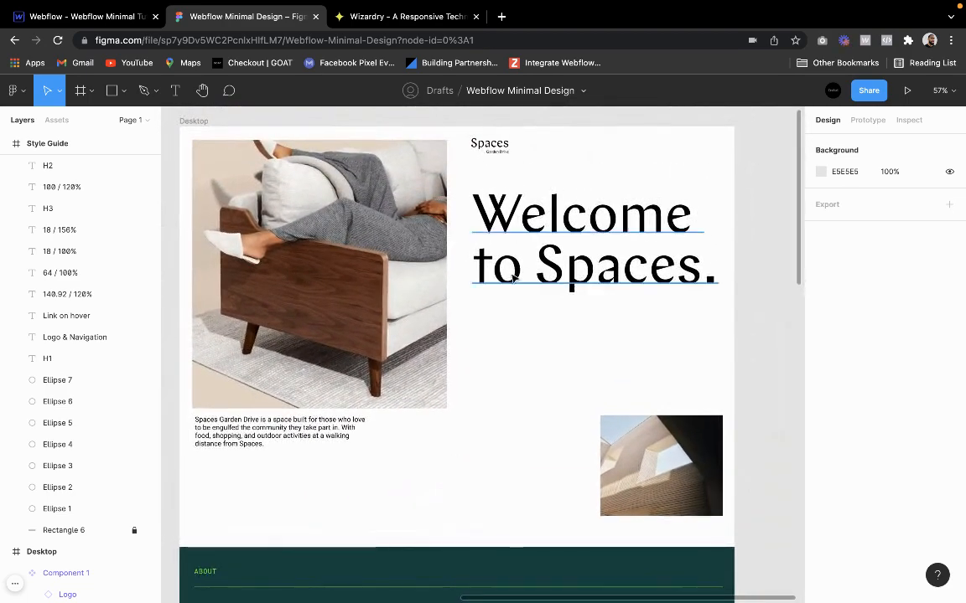
scroll(494, 506, "down", 12)
scroll(492, 507, "down", 13)
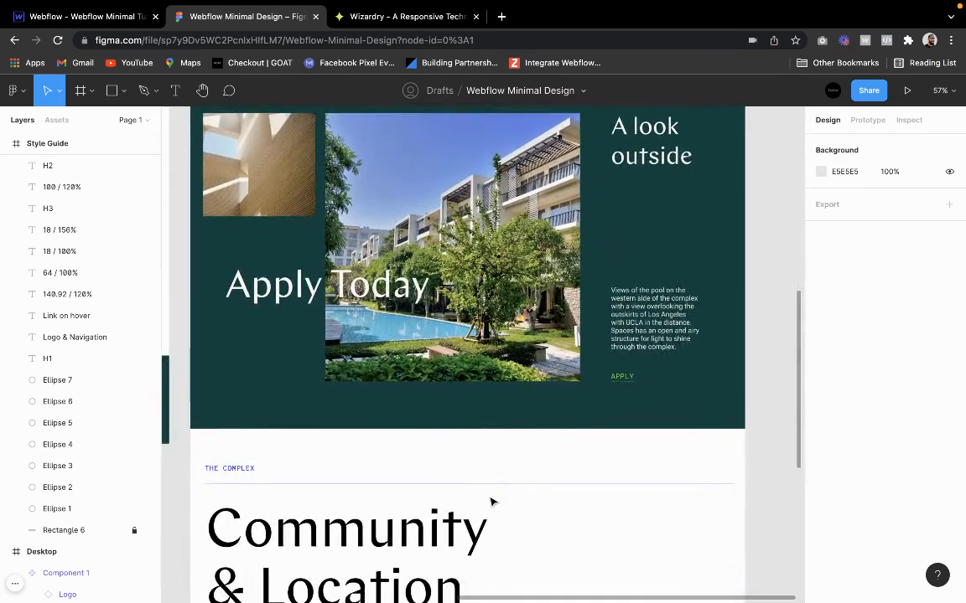
scroll(491, 502, "up", 14)
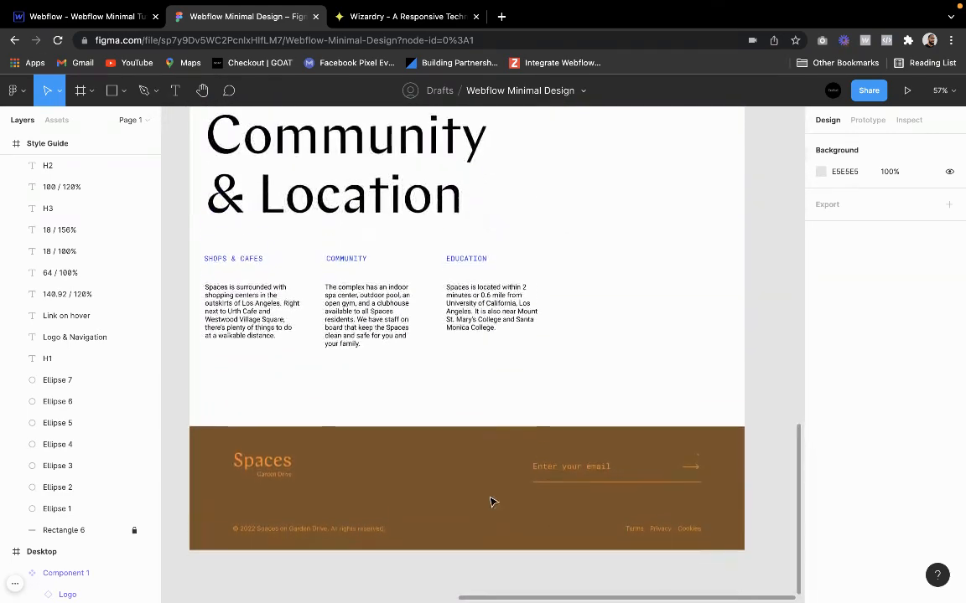
scroll(491, 502, "up", 7)
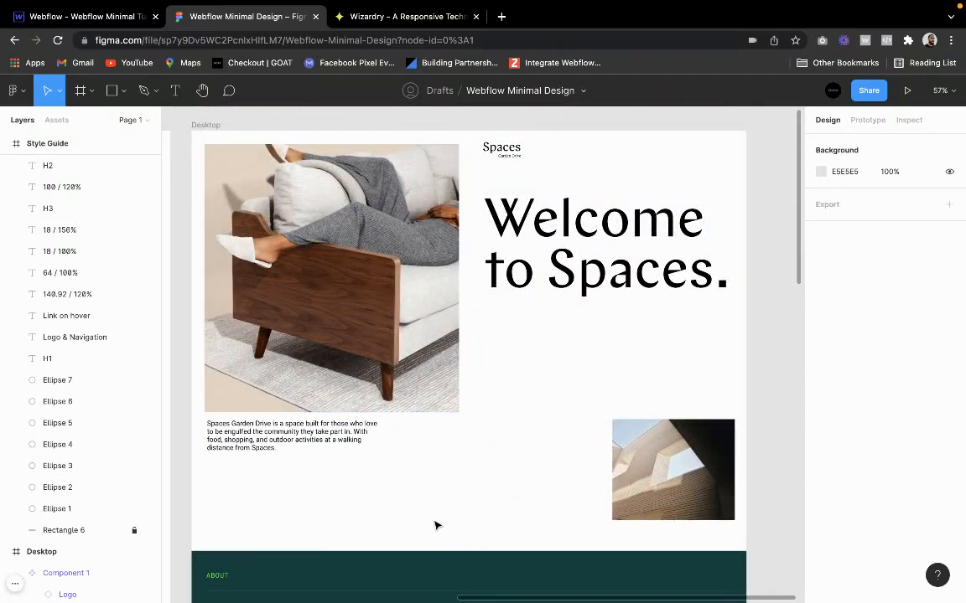
scroll(435, 521, "down", 2)
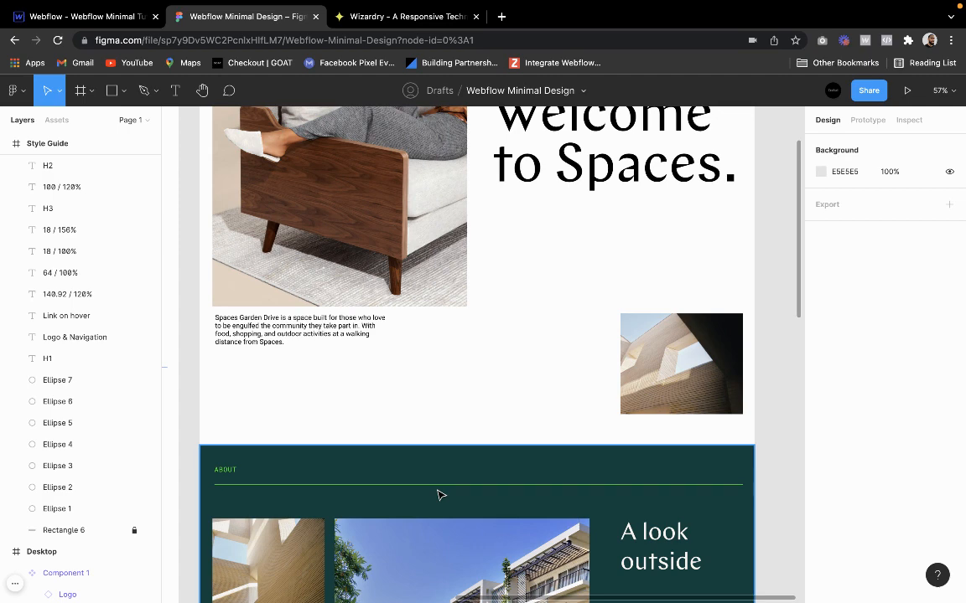
scroll(438, 496, "down", 9)
scroll(437, 495, "up", 11)
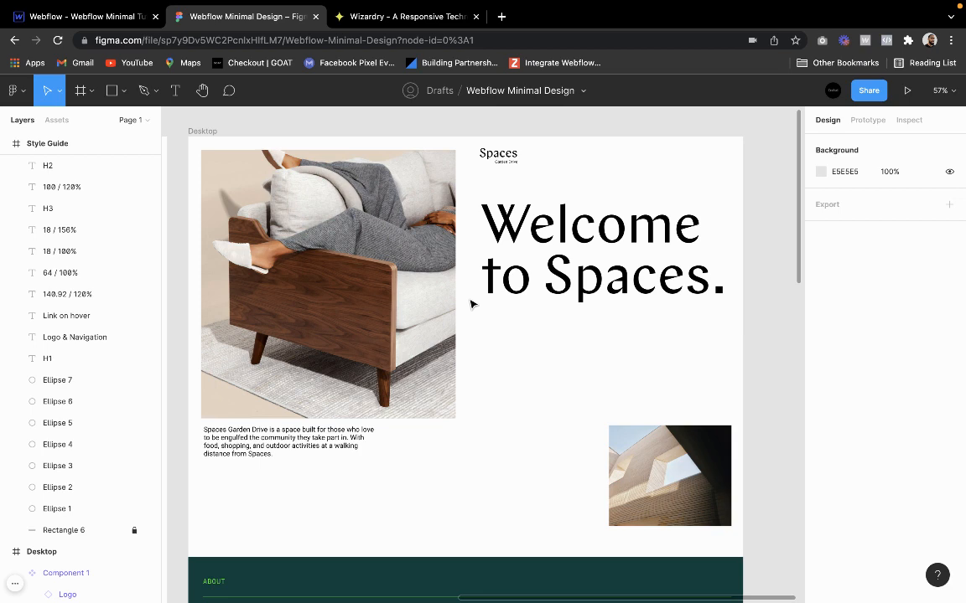
scroll(469, 303, "left", 10)
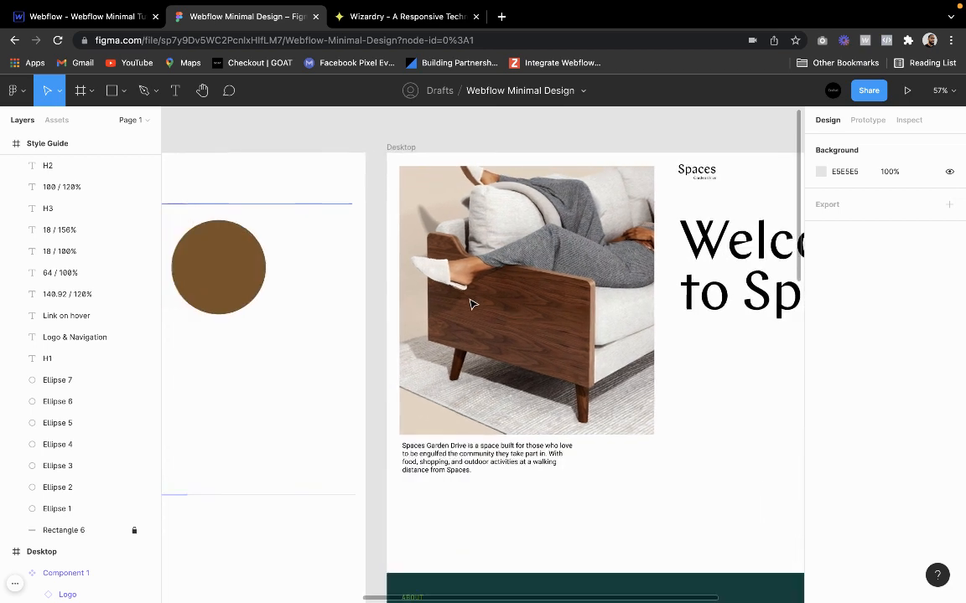
scroll(472, 303, "right", 2)
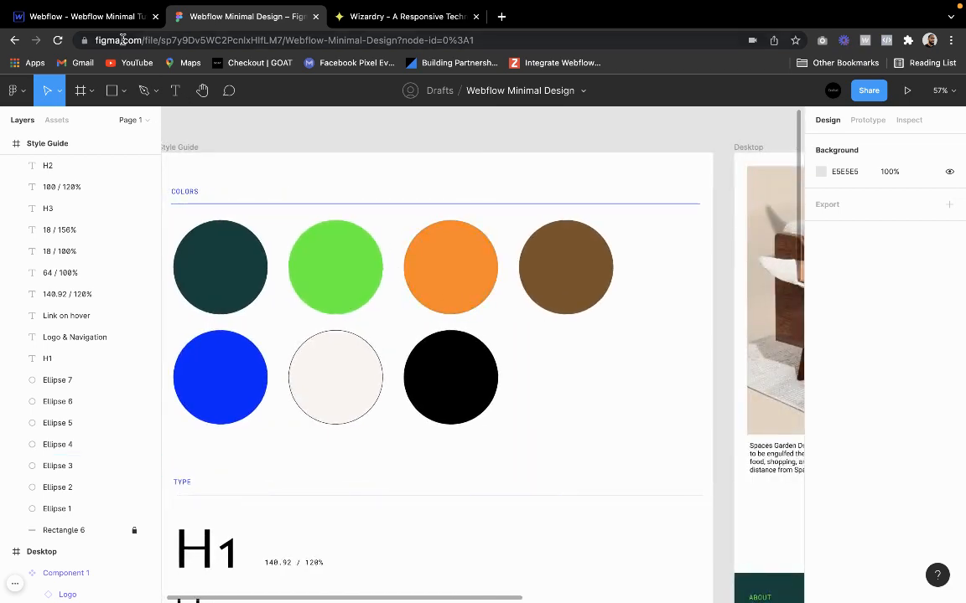
Switch to the Webflow project and delete the existing navbar symbol from the Style Guide page's NAV section
left_click(38, 17)
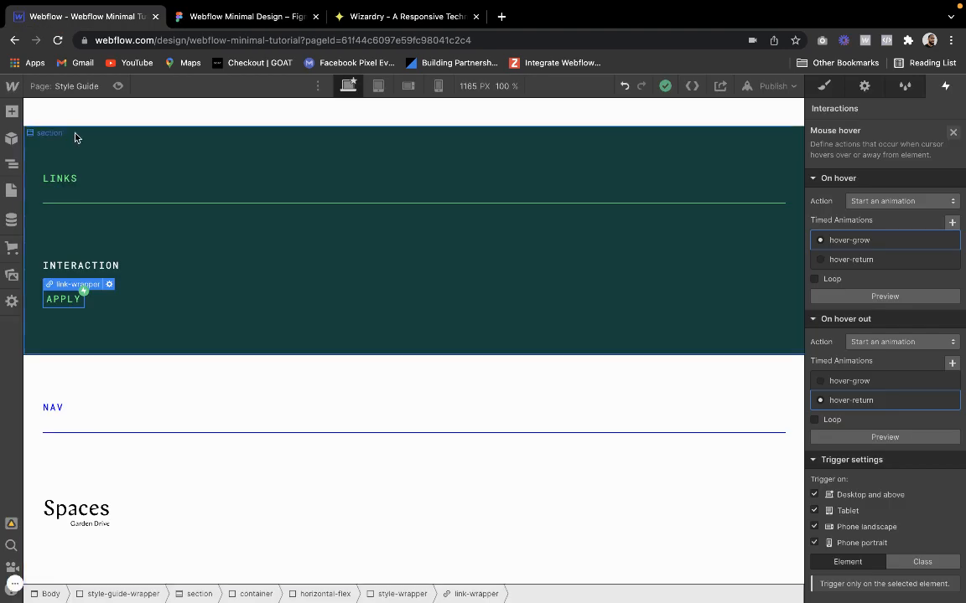
left_click(74, 86)
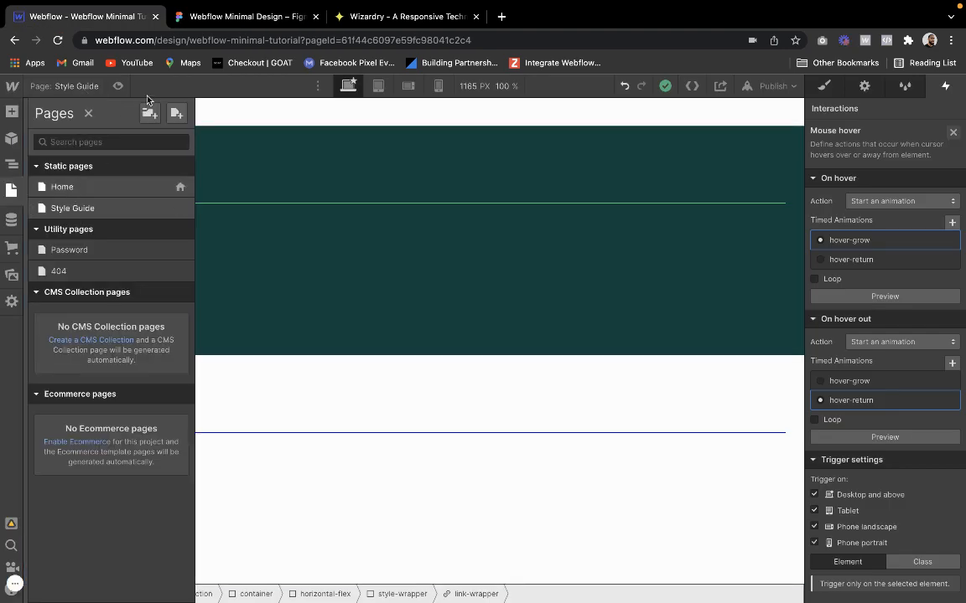
left_click(75, 94)
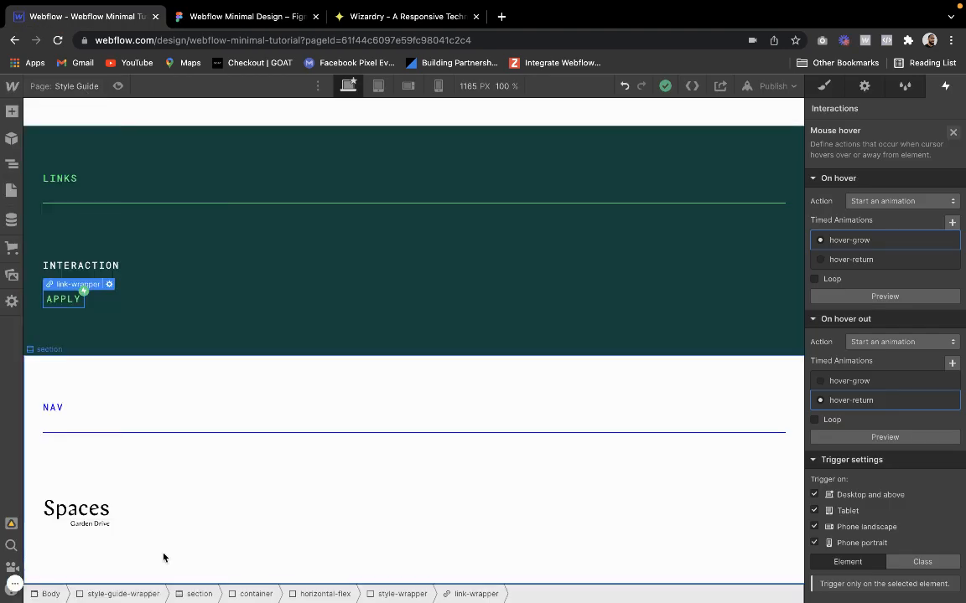
left_click(62, 408)
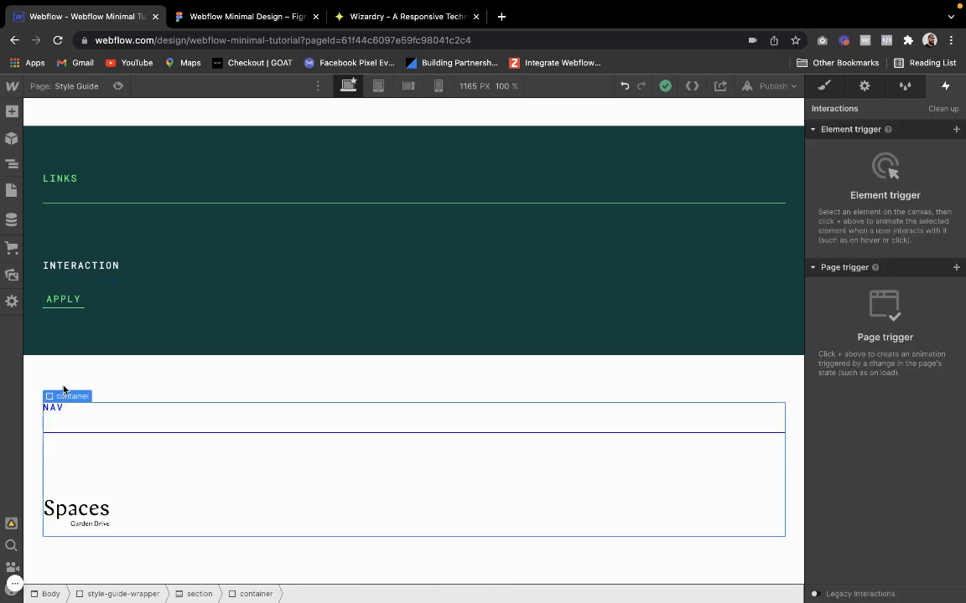
left_click(67, 474)
left_click(157, 528)
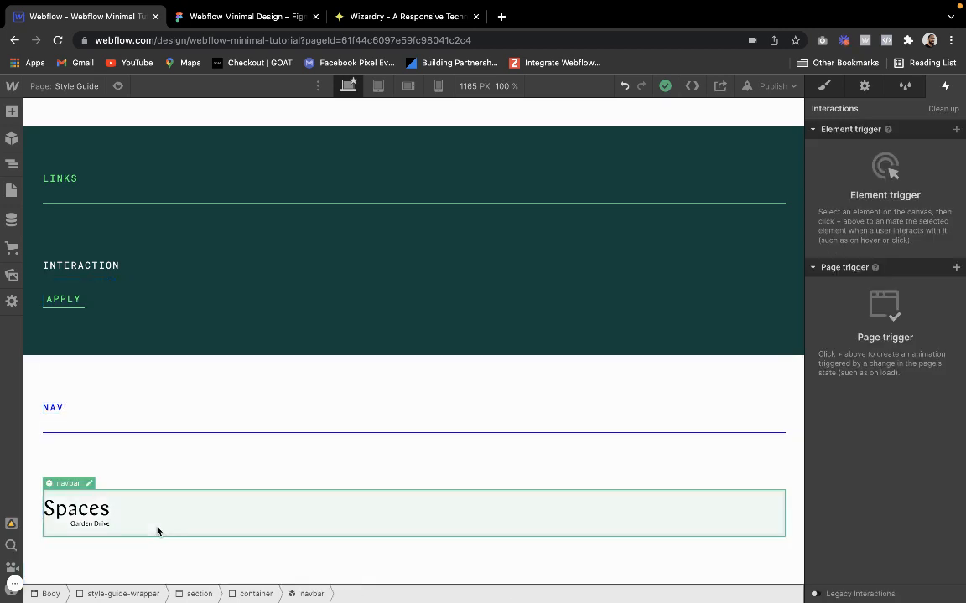
key("Delete")
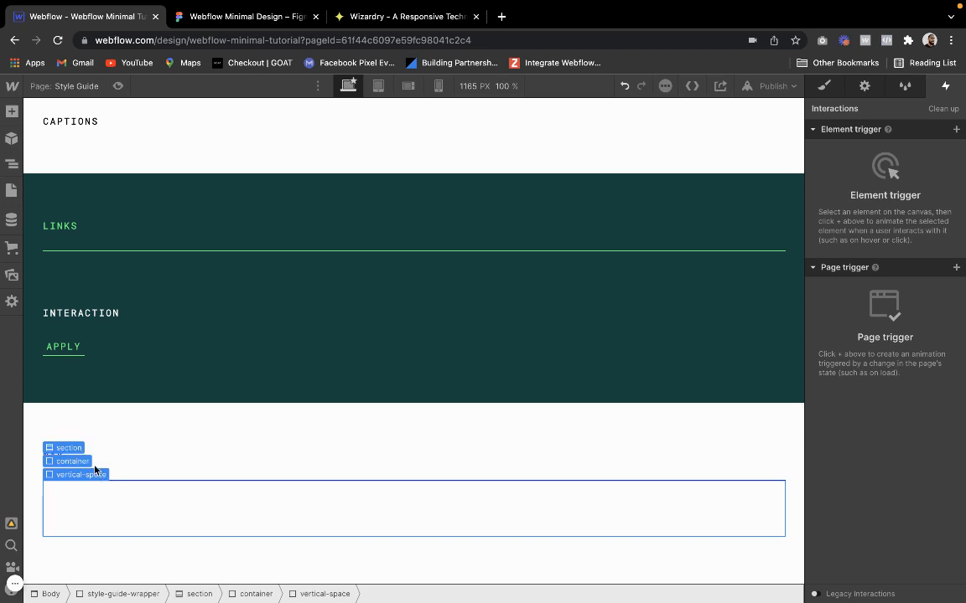
Add a div block to the NAV section's container and give it the existing class navbar
left_click(88, 460)
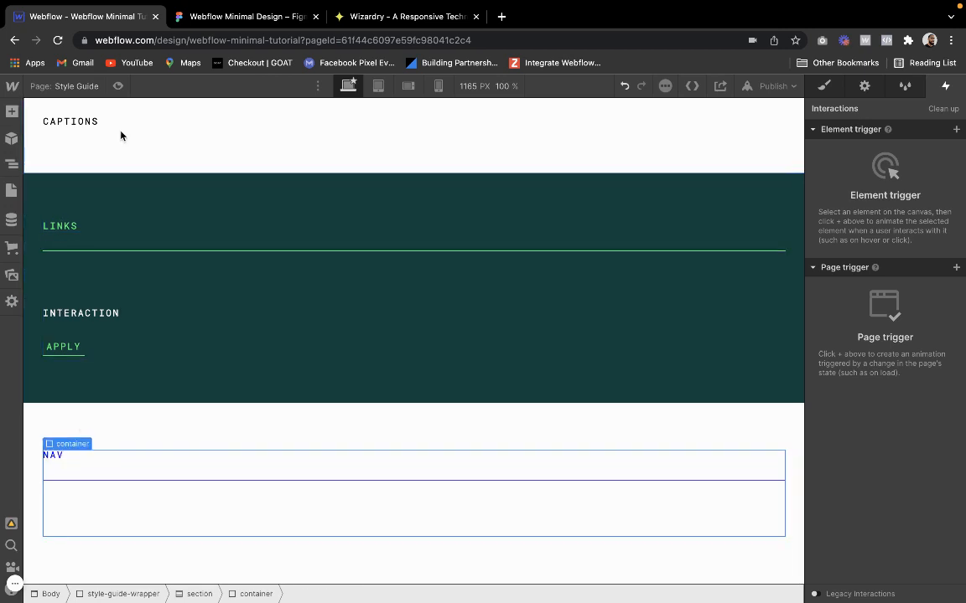
key("a")
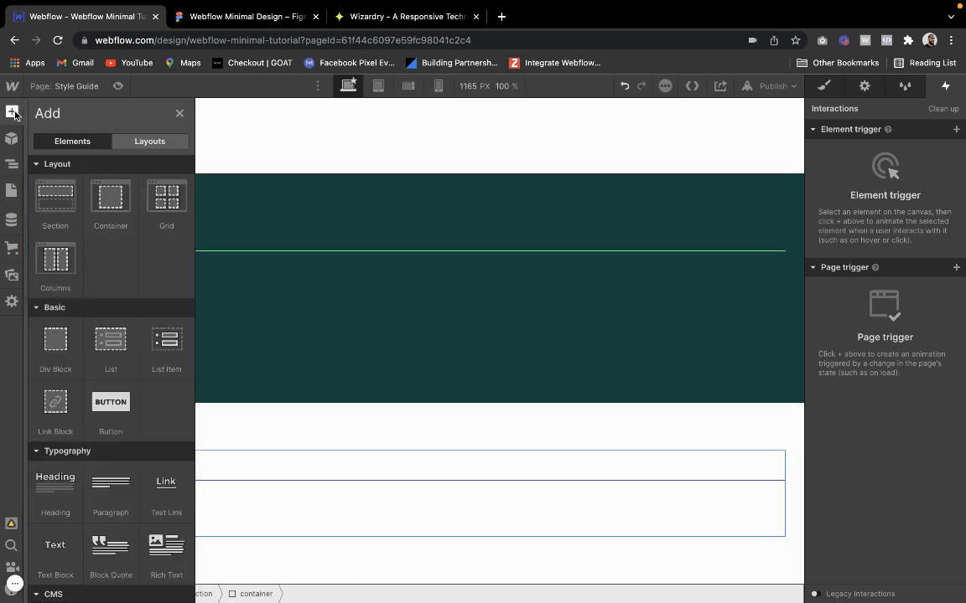
left_click(49, 350)
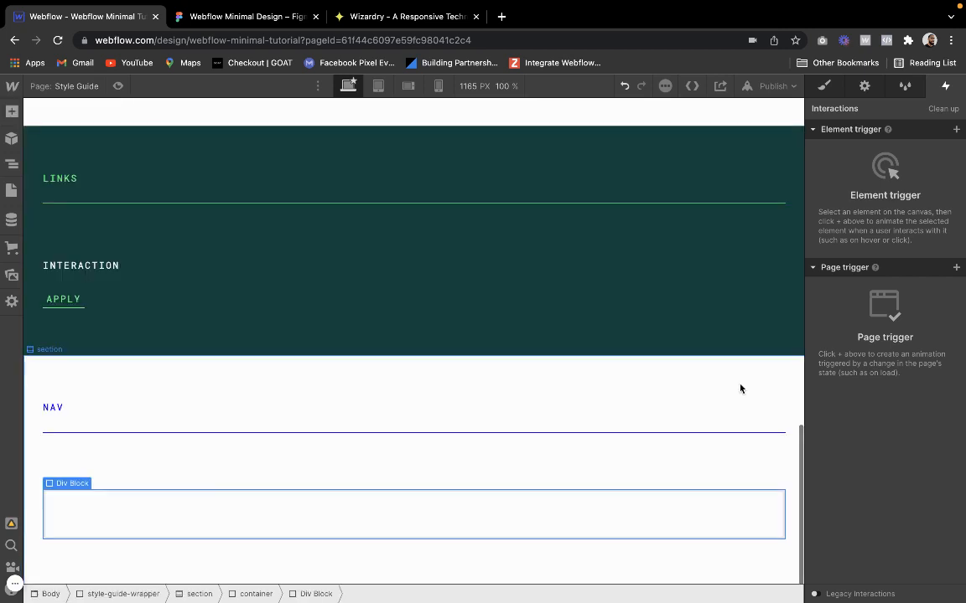
key("s")
left_click(863, 155)
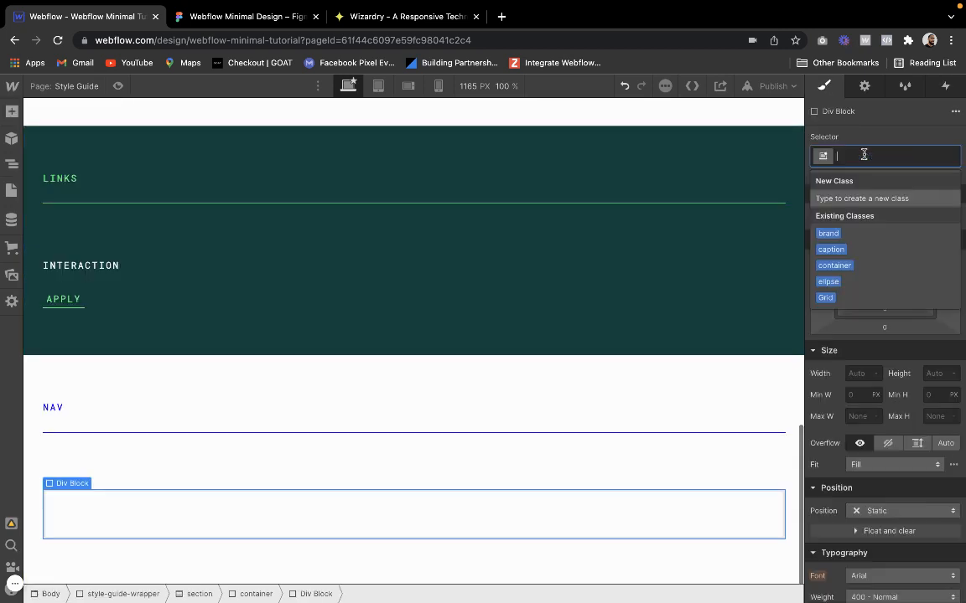
type("navbar")
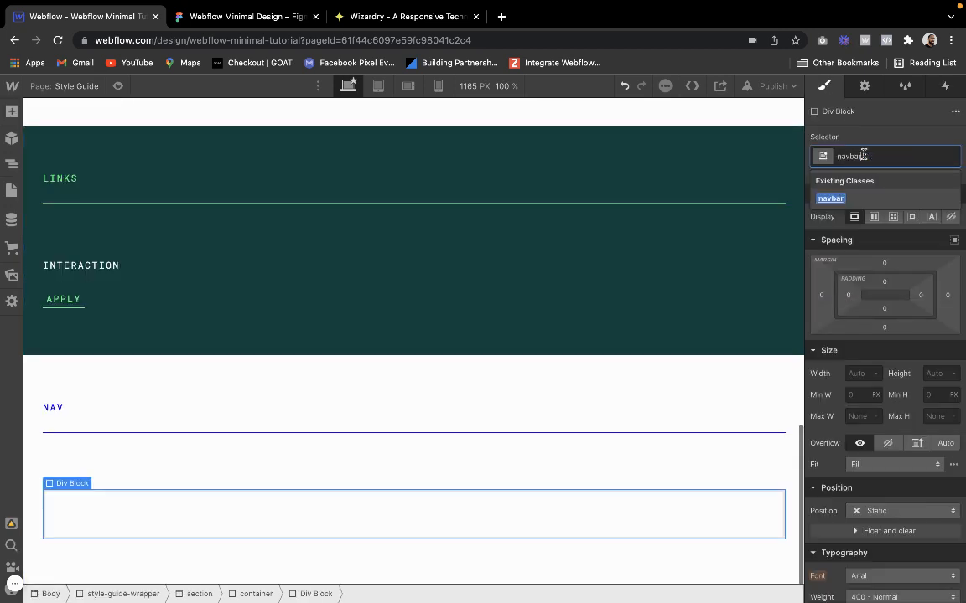
key("Return")
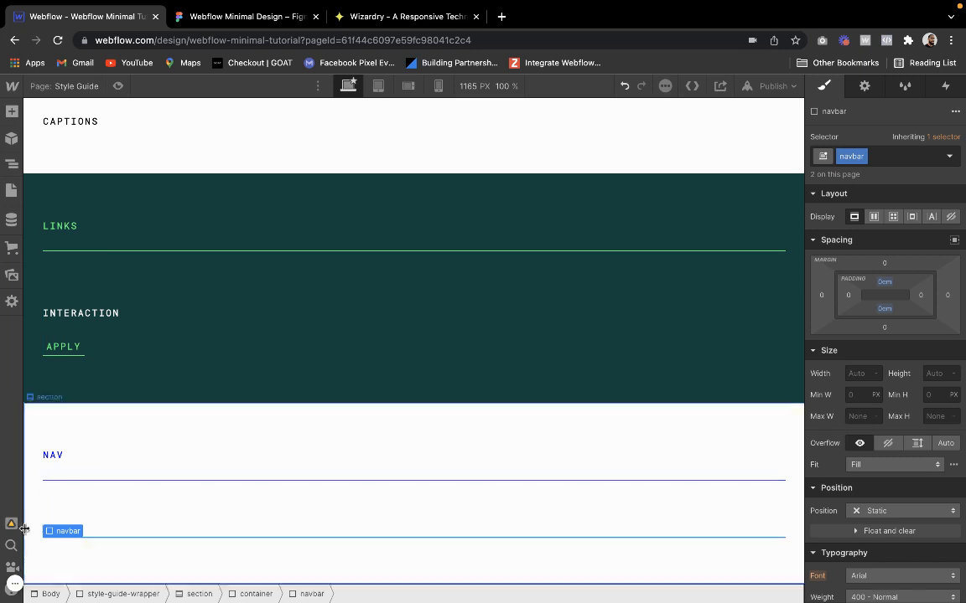
Add a div block inside the navbar div and give it the existing class container
left_click(12, 112)
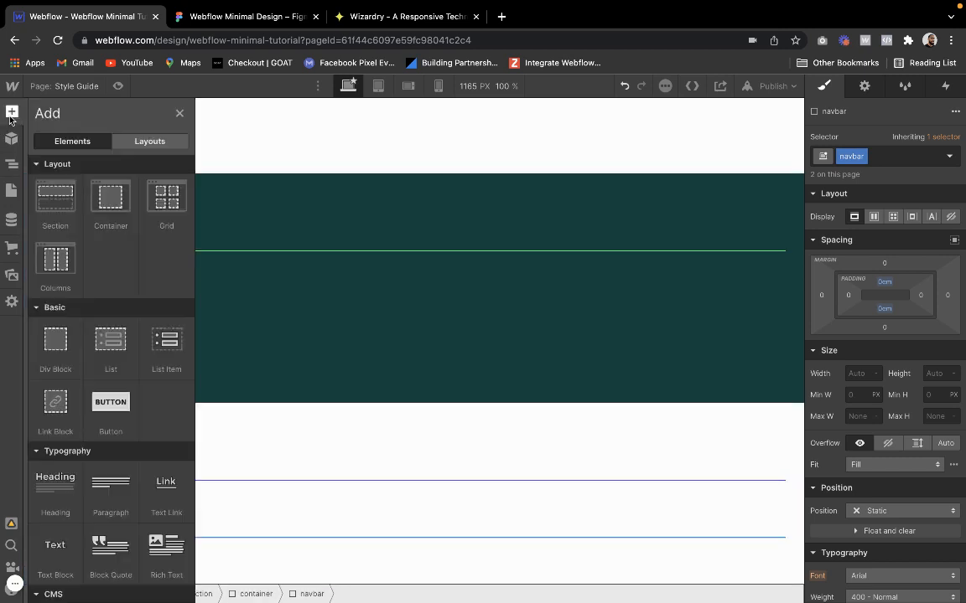
left_click(43, 322)
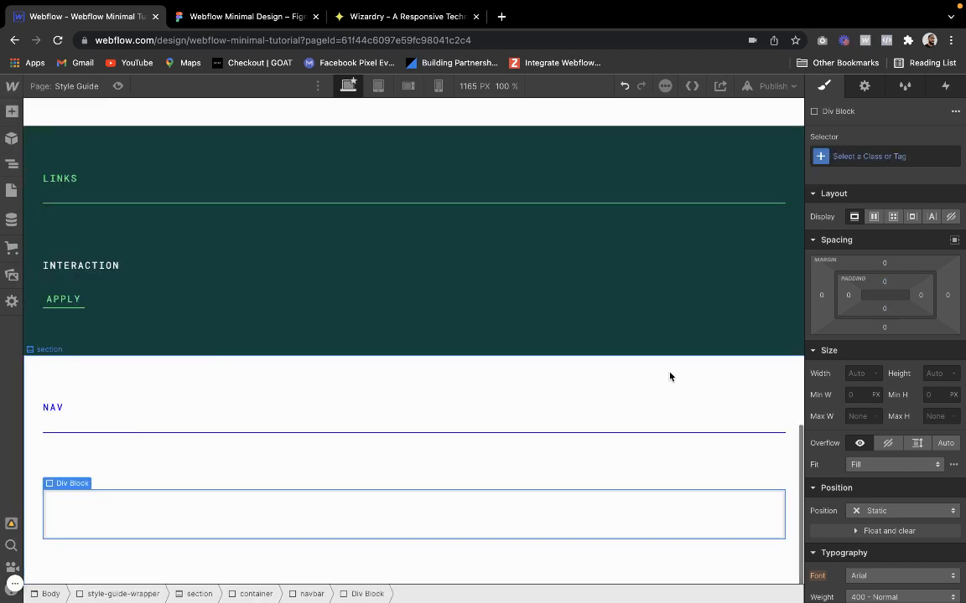
left_click(847, 158)
type("container")
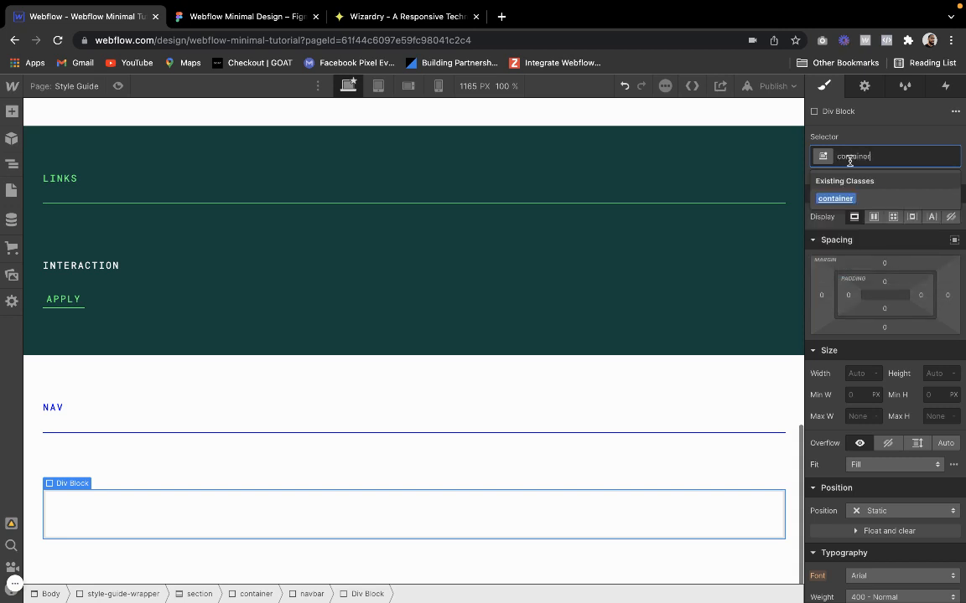
key("Return")
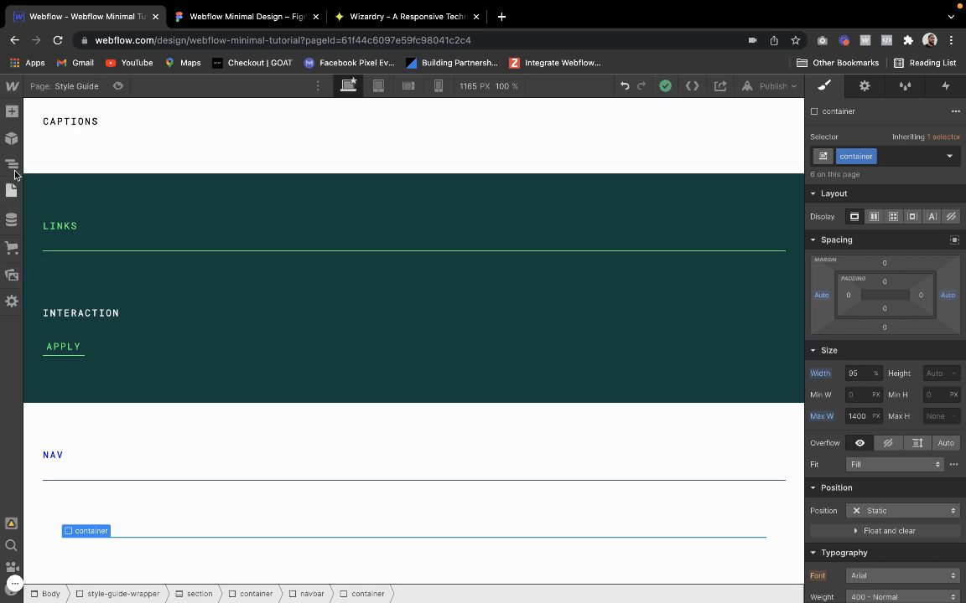
Add a link block inside the navbar's container, give it the existing class brand, and leave its link settings at their defaults
left_click(12, 111)
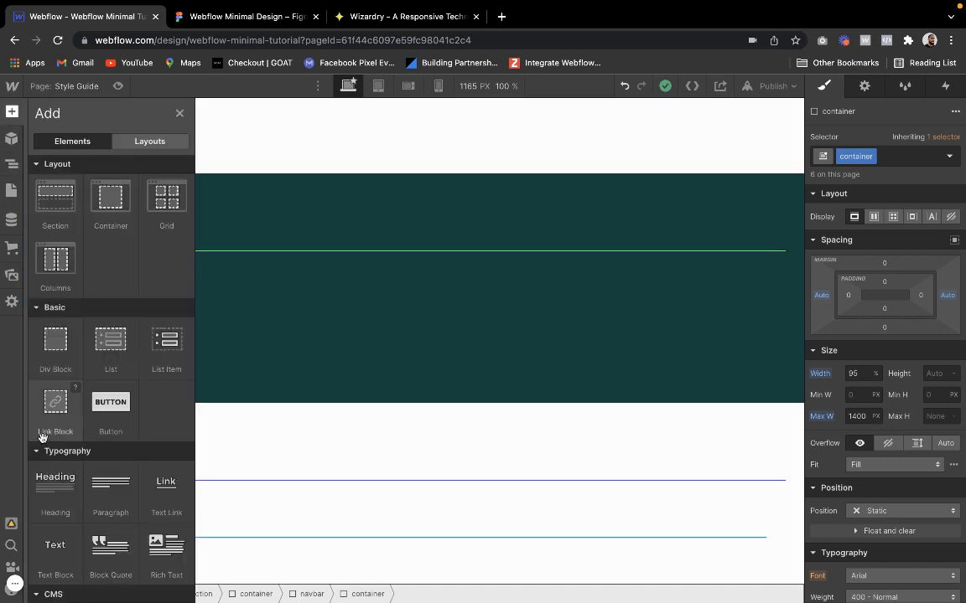
scroll(58, 492, "down", 2)
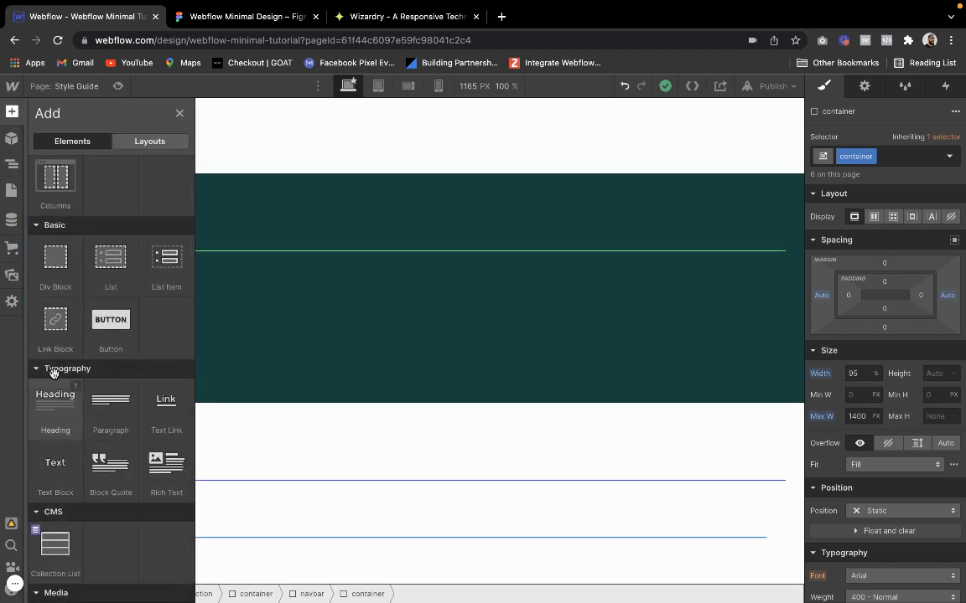
left_click(59, 313)
left_click(918, 157)
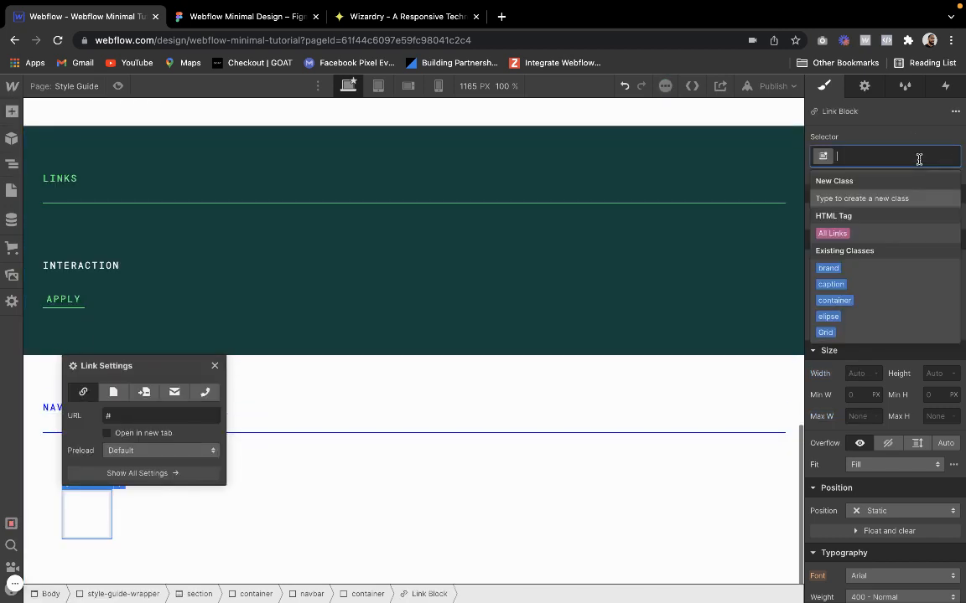
type("bransd")
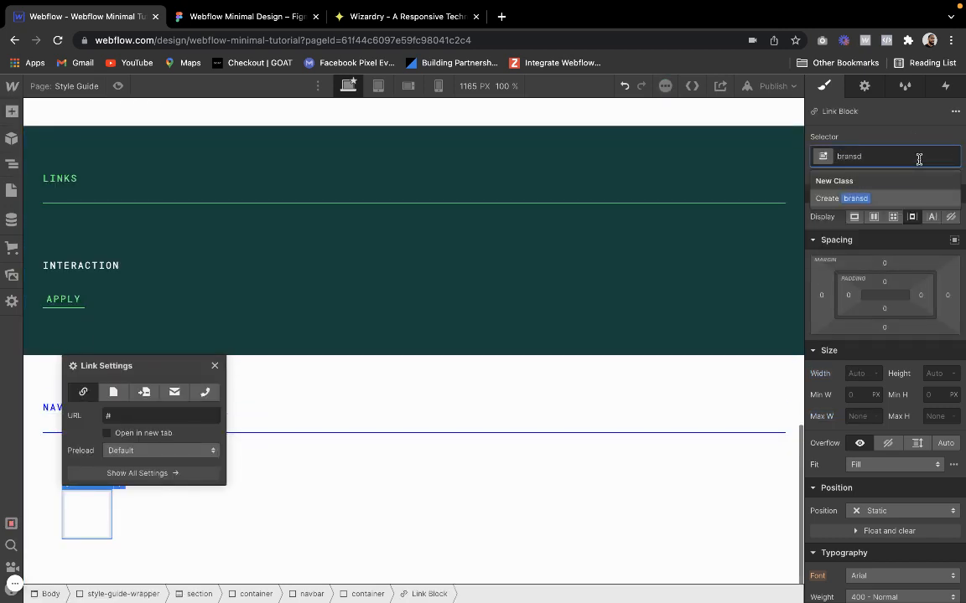
key("BackSpace")
key("BackSpace")
type("d")
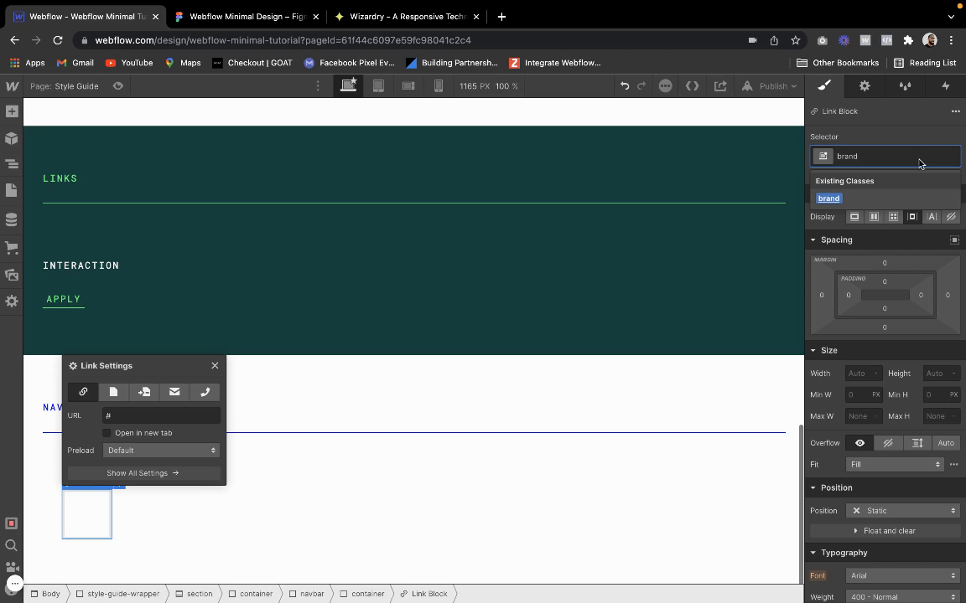
key("Return")
left_click(214, 365)
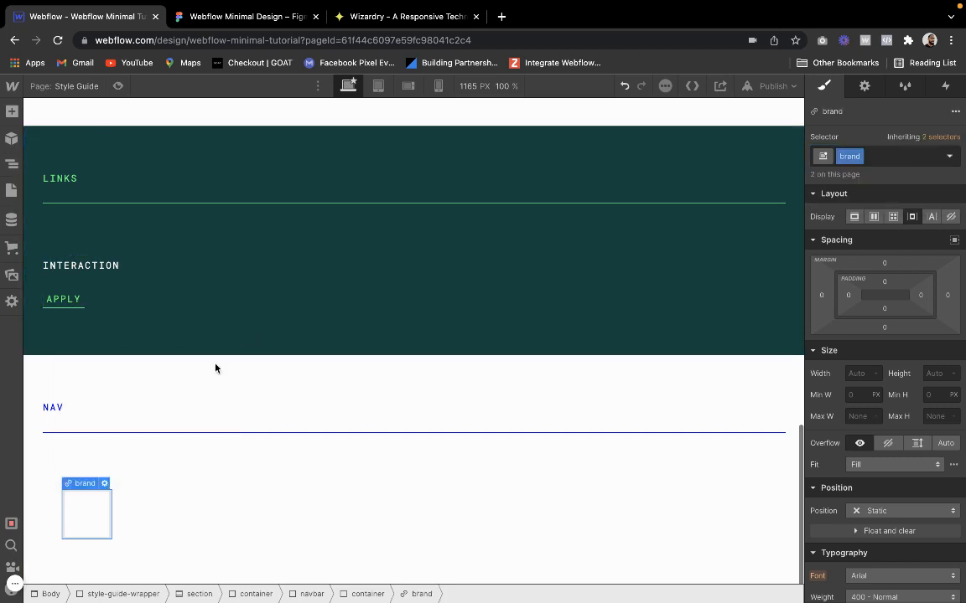
Add an image inside the brand link block using the Logo-spaces.svg asset, keep its default settings, and select the surrounding navbar div
left_click(11, 113)
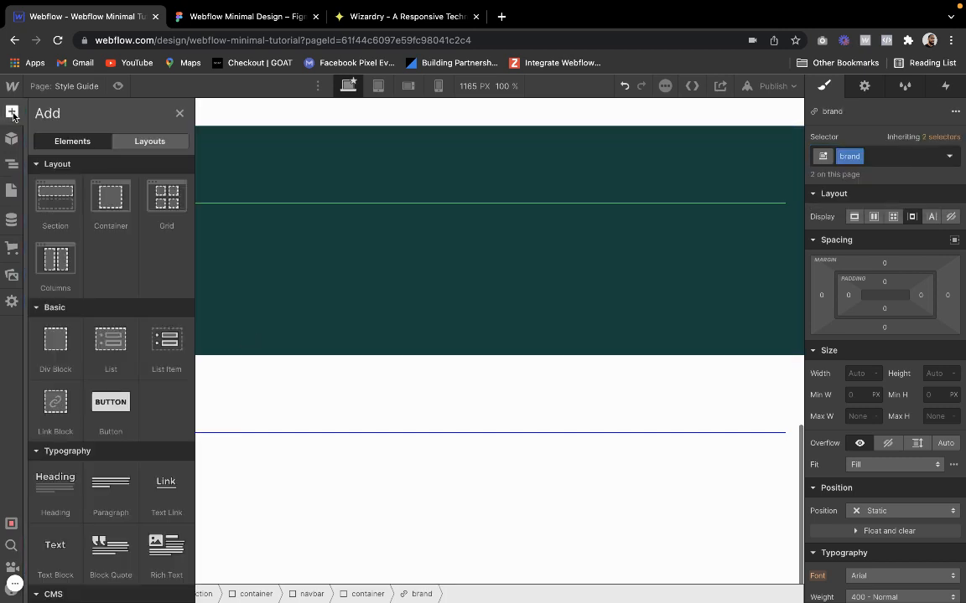
scroll(63, 438, "down", 5)
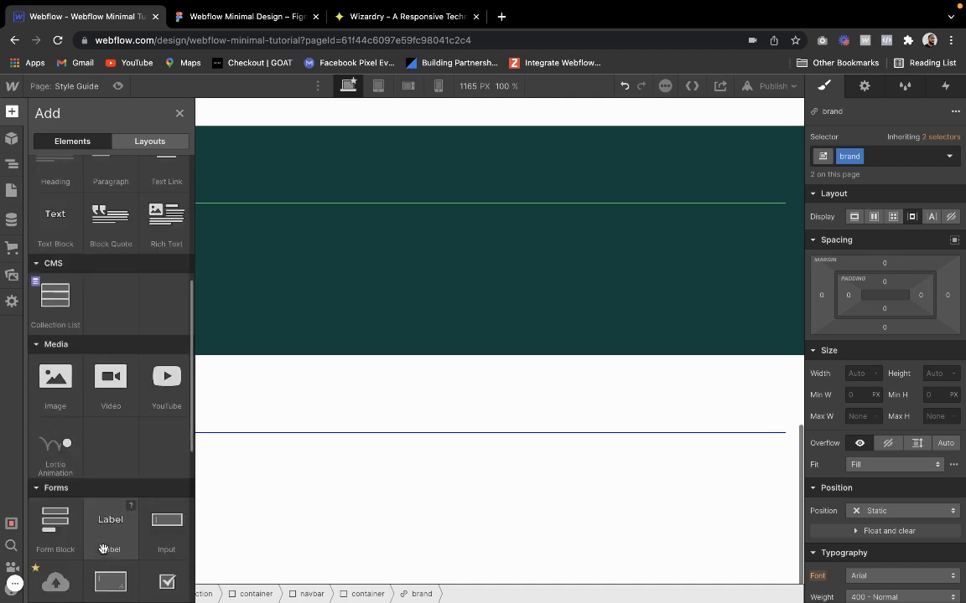
left_click(55, 381)
left_click(226, 323)
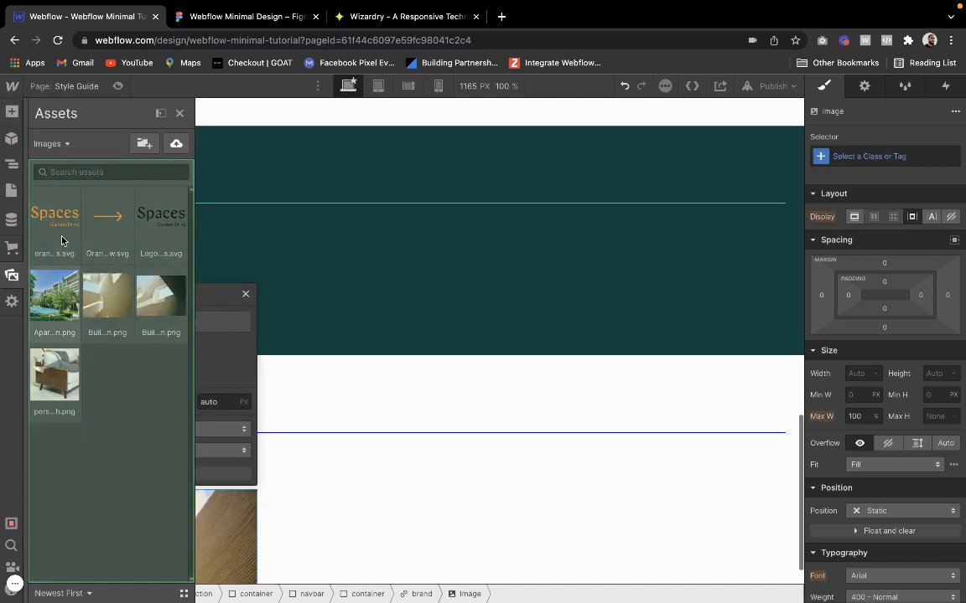
left_click(159, 219)
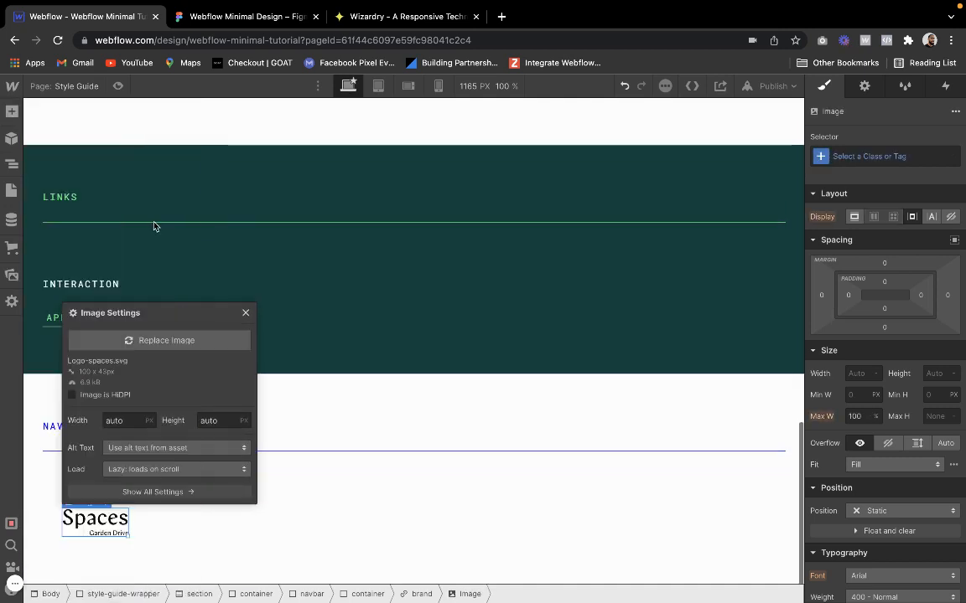
left_click(245, 313)
left_click(189, 519)
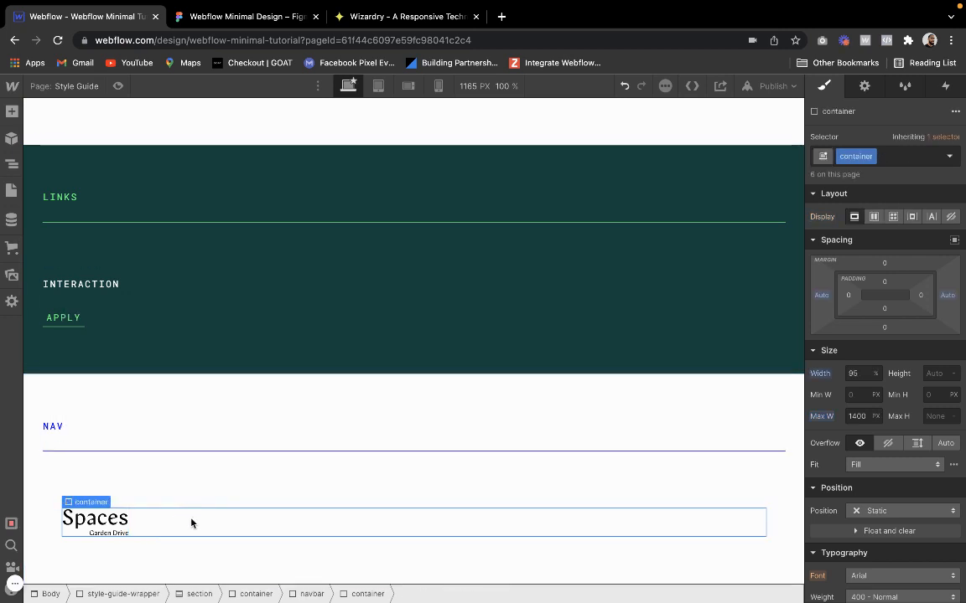
left_click(84, 489)
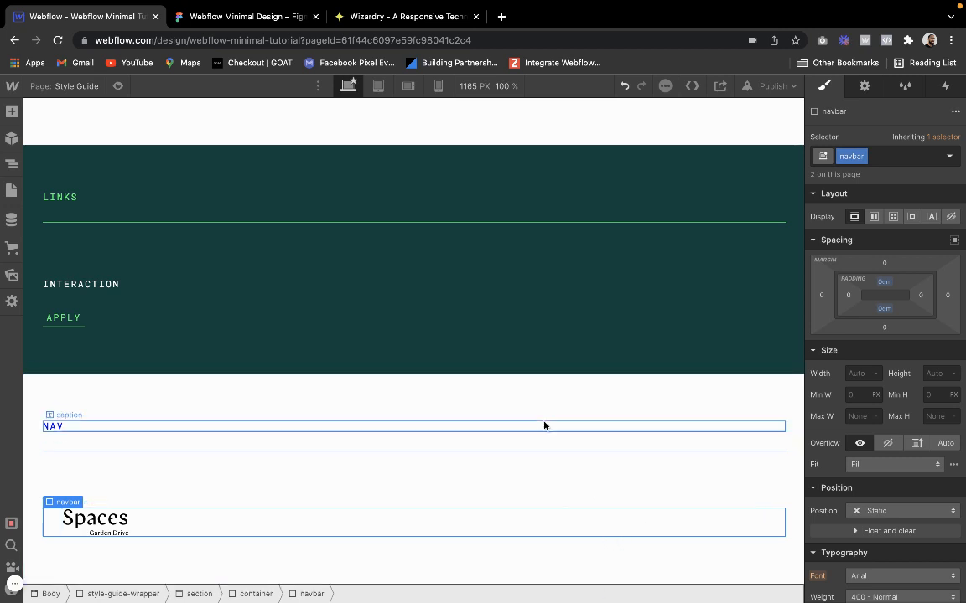
Switch to the Figma design and examine the Desktop frame's logo placement and section layout, from the hero down to Community & Location
left_click(262, 26)
scroll(352, 360, "down", 5)
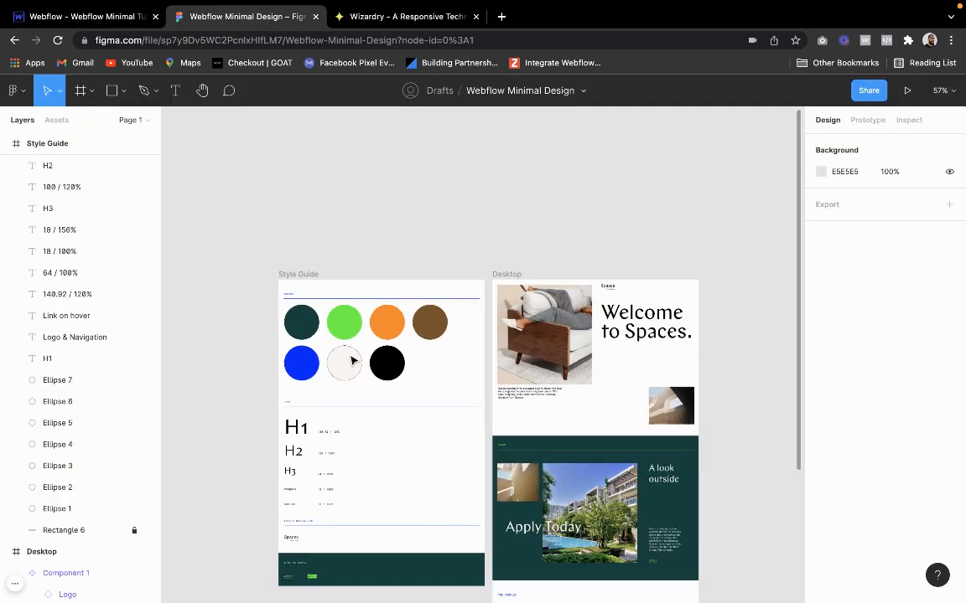
scroll(352, 360, "right", 3)
scroll(376, 380, "up", 5)
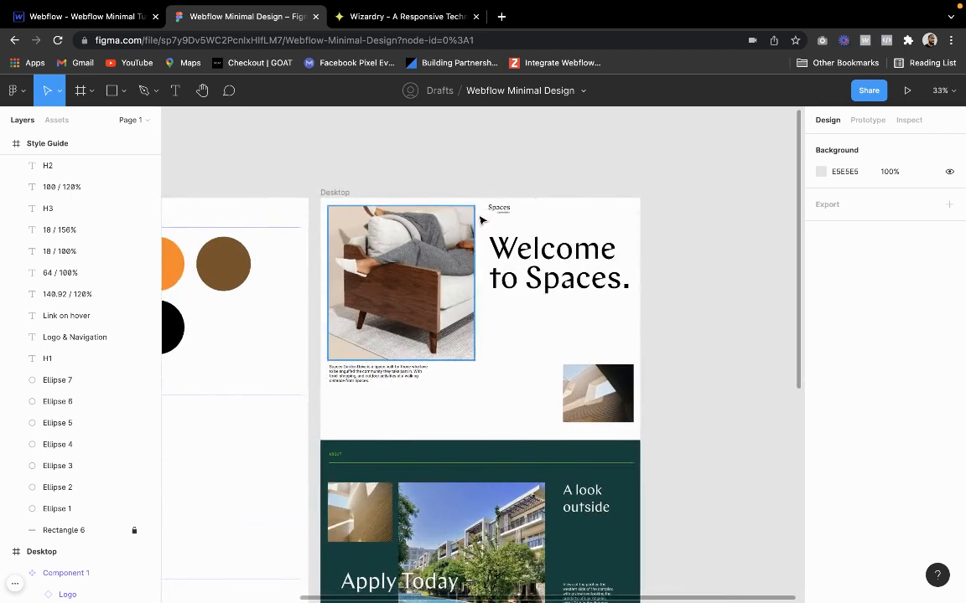
scroll(414, 368, "down", 2)
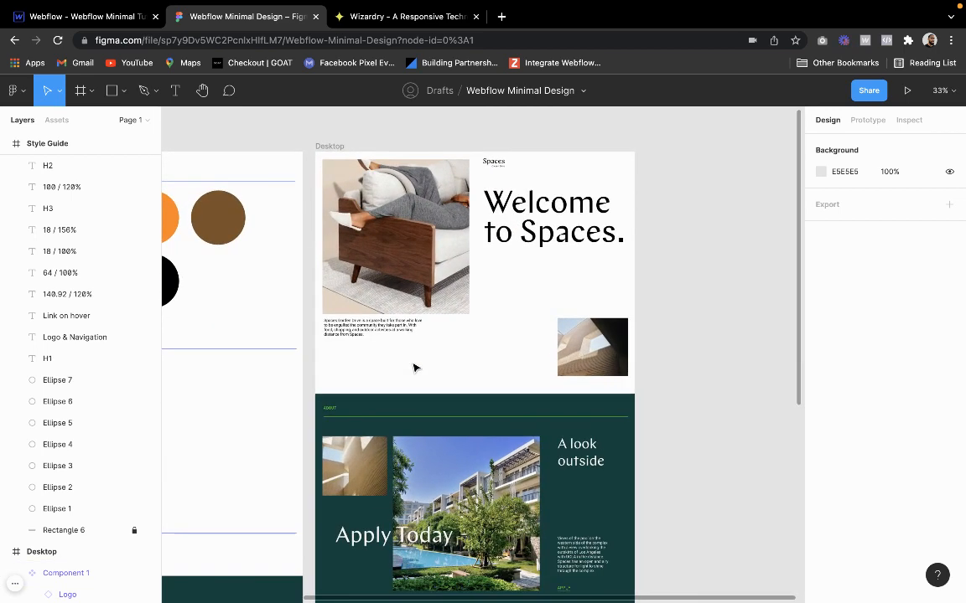
scroll(414, 367, "up", 3)
scroll(415, 367, "right", 1)
scroll(427, 352, "up", 2)
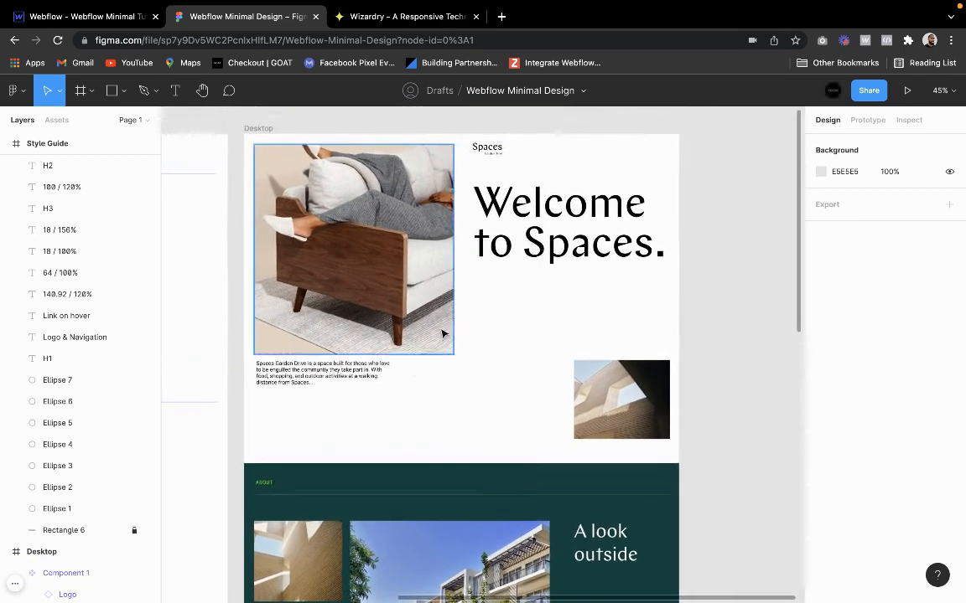
scroll(508, 482, "down", 10)
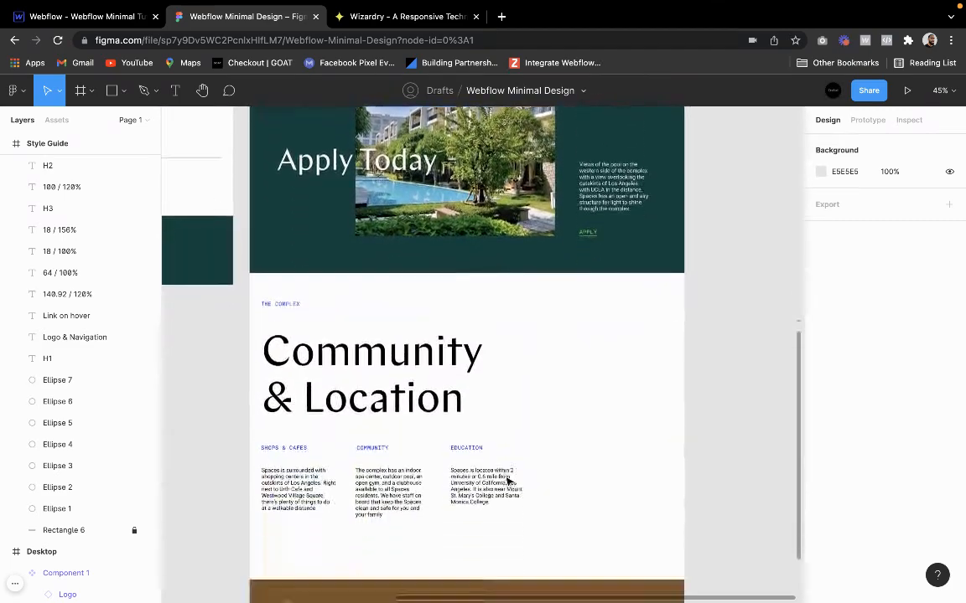
scroll(508, 482, "up", 10)
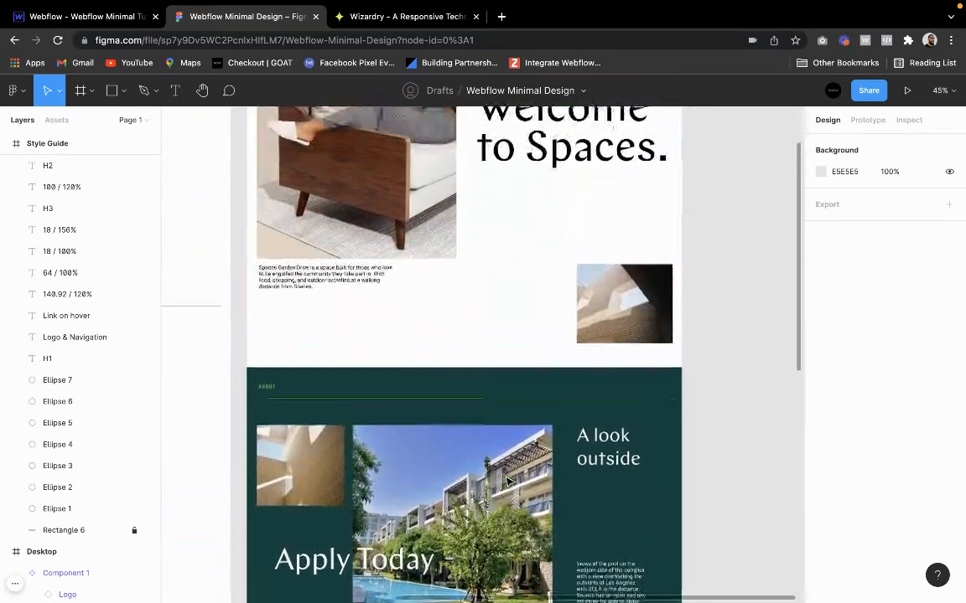
scroll(508, 482, "down", 3)
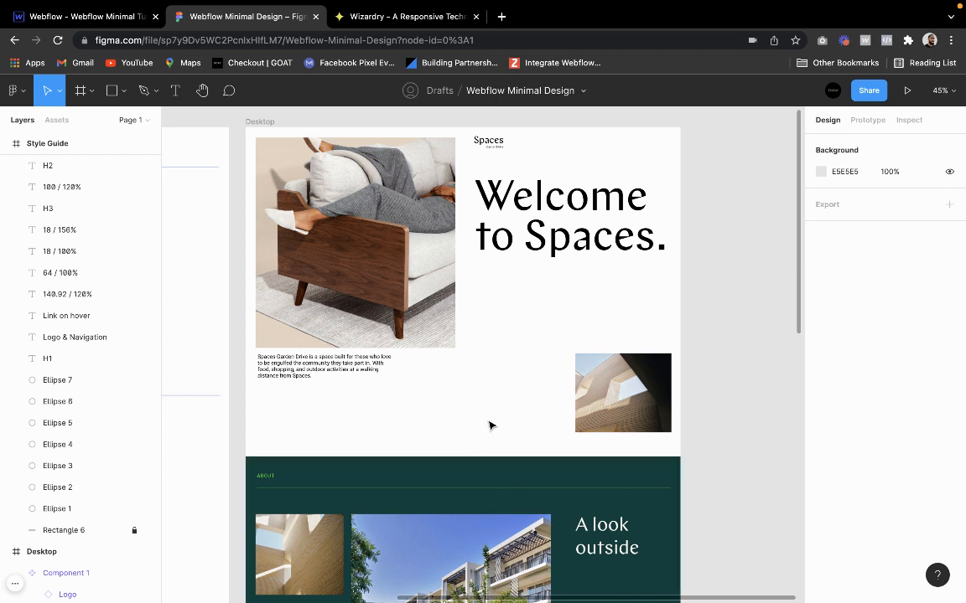
Switch back to Webflow and turn the navbar div in the NAV section into a new symbol named new-nav
left_click(94, 19)
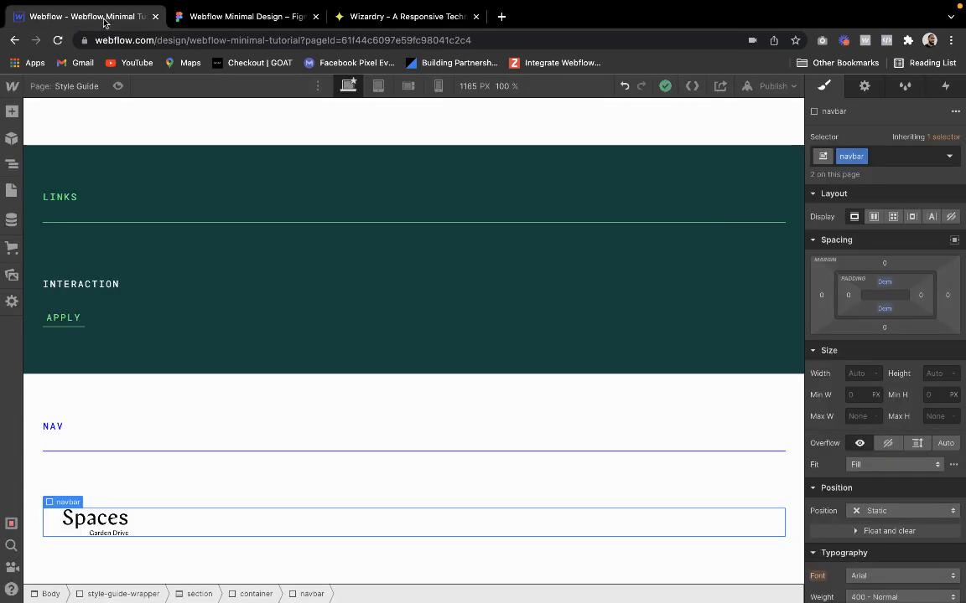
scroll(495, 393, "up", 2)
scroll(222, 367, "down", 2)
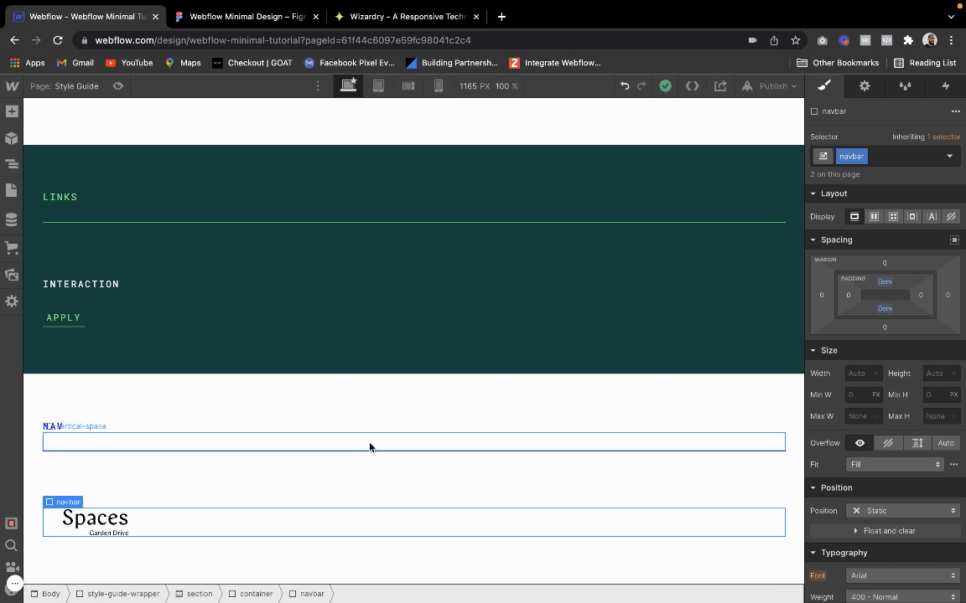
left_click(121, 521)
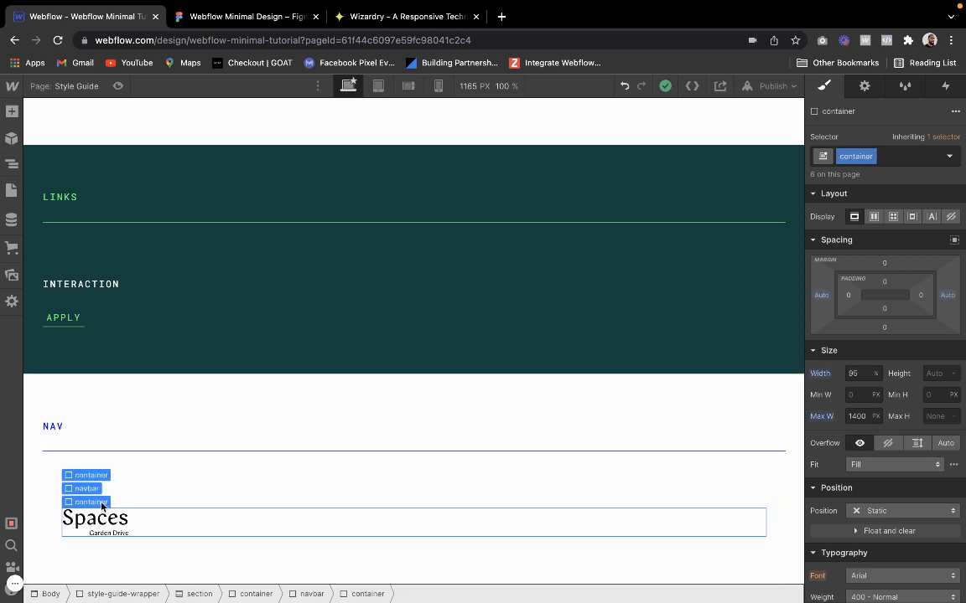
left_click(96, 489)
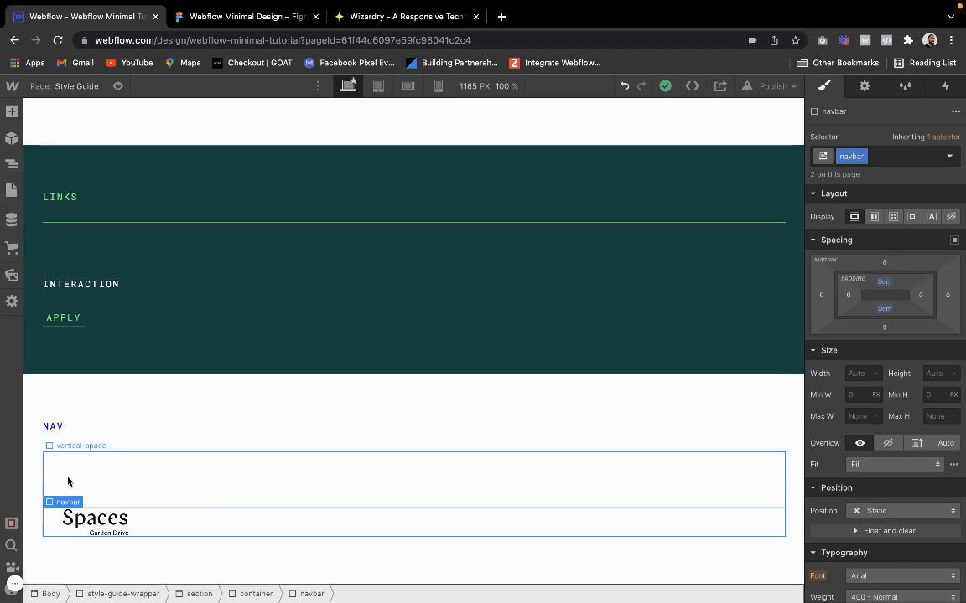
mouse_move(59, 507)
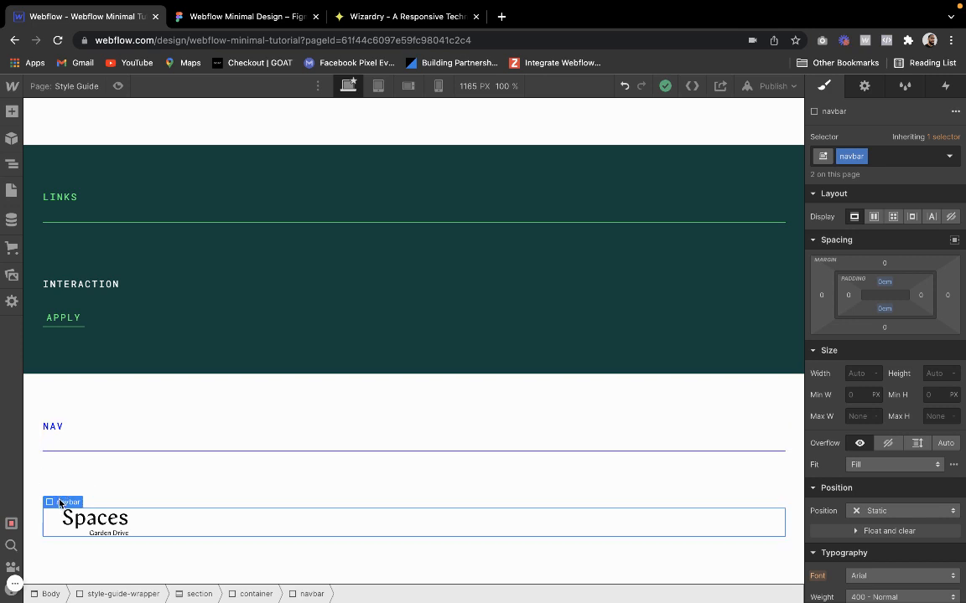
left_click(12, 138)
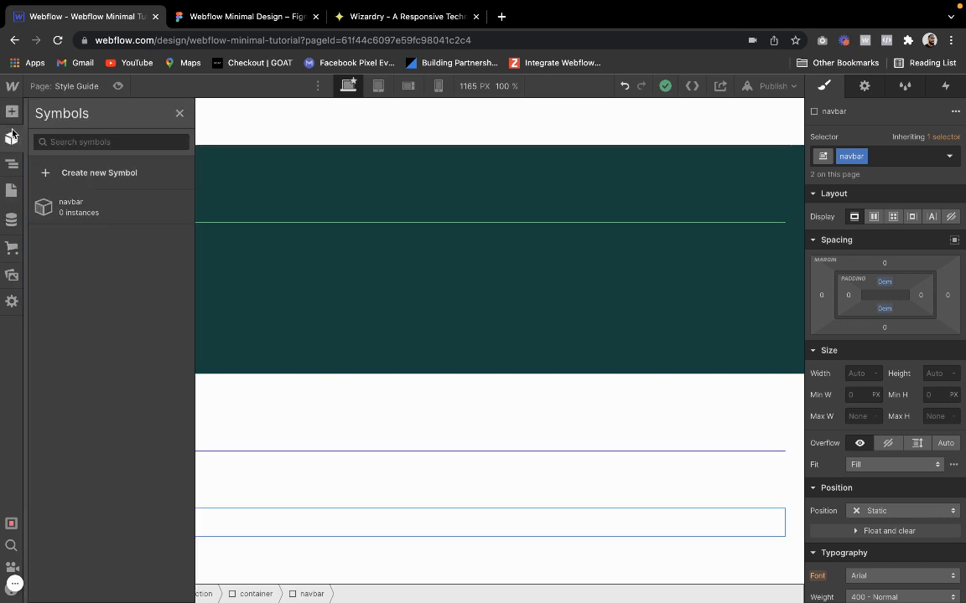
left_click(134, 173)
type("new-nav")
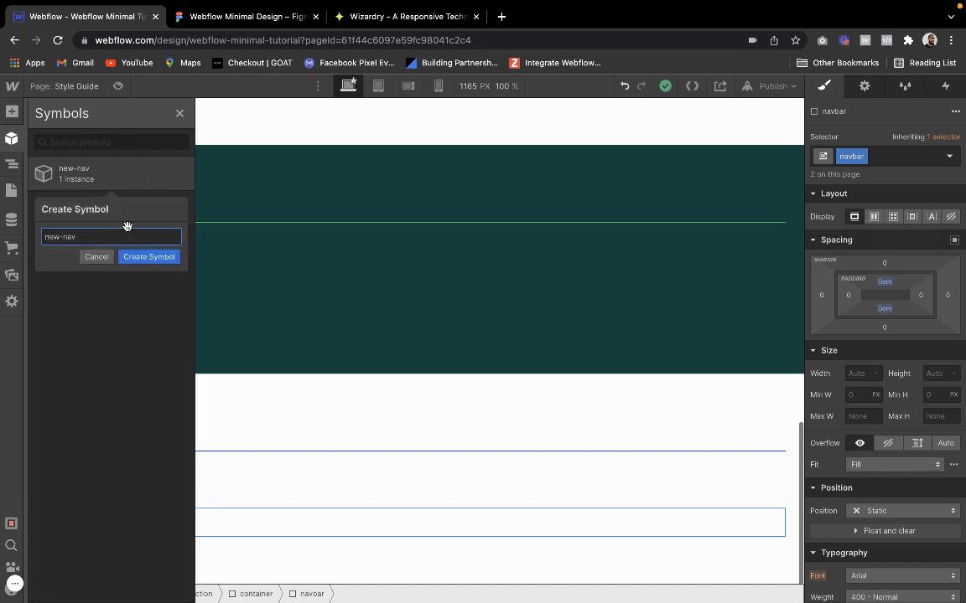
key("Return")
Edit the new-nav symbol by adding the existing combo class nav to its container, and leave symbol editing
left_click(131, 485)
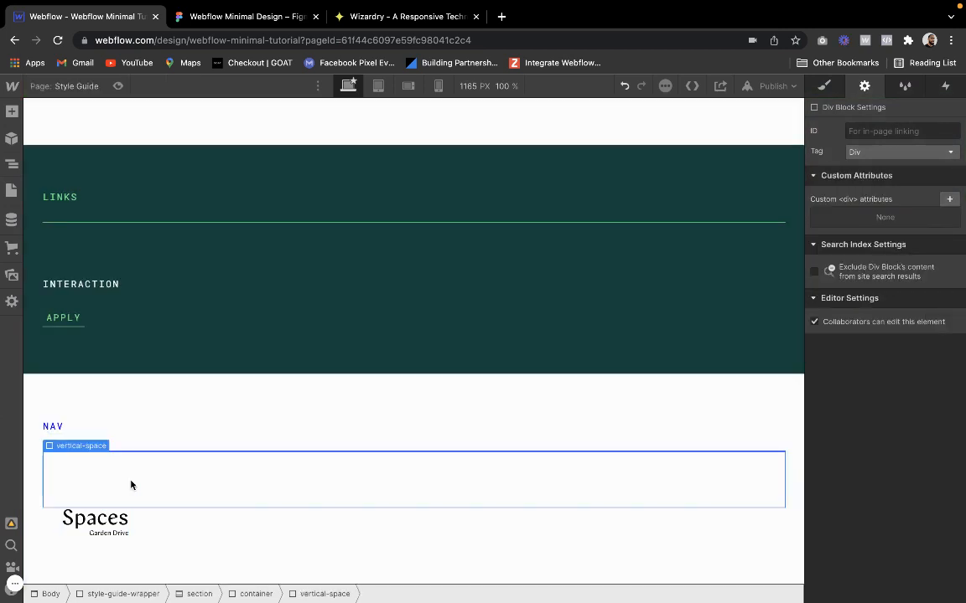
left_click(96, 528)
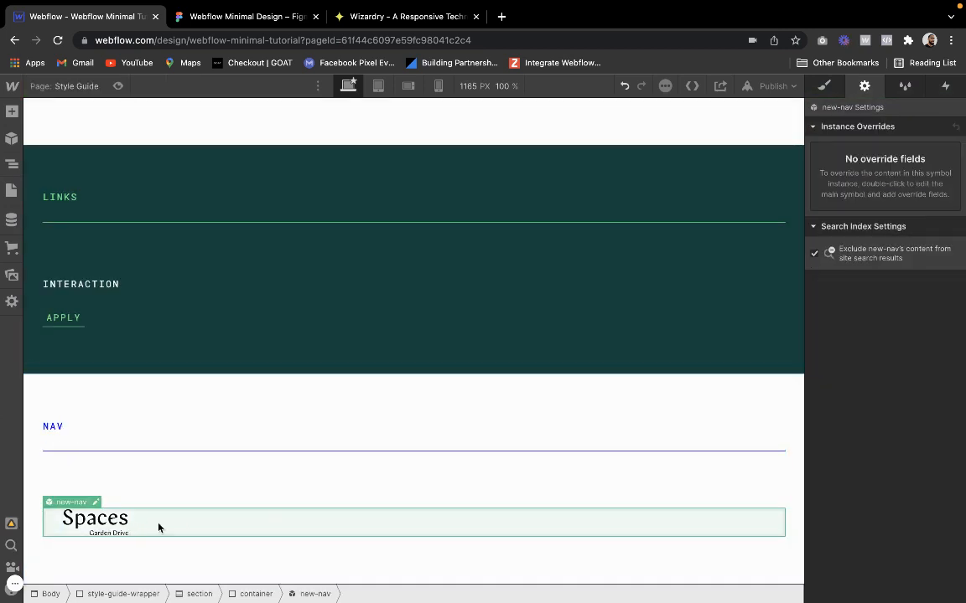
double_click(194, 521)
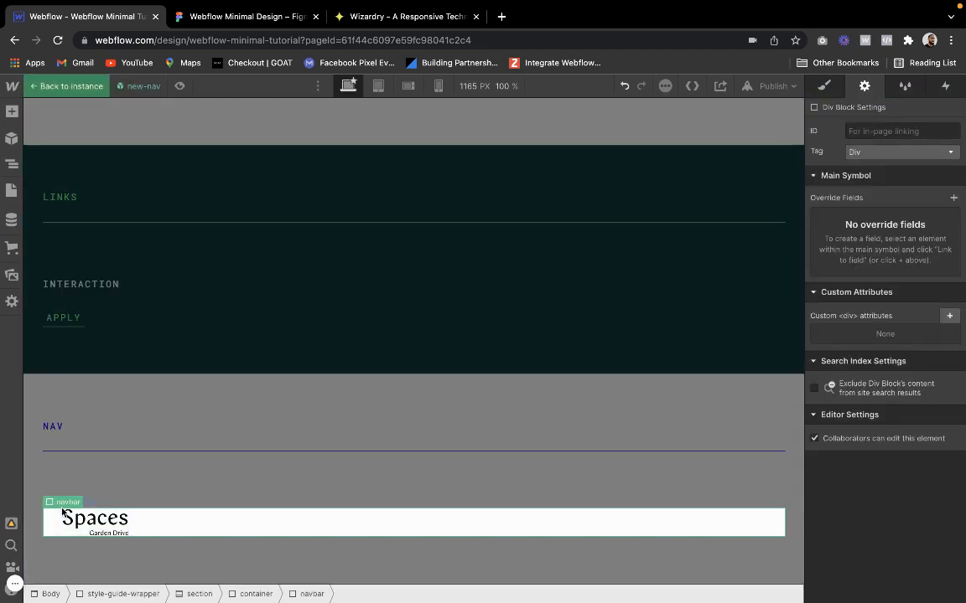
left_click(183, 517)
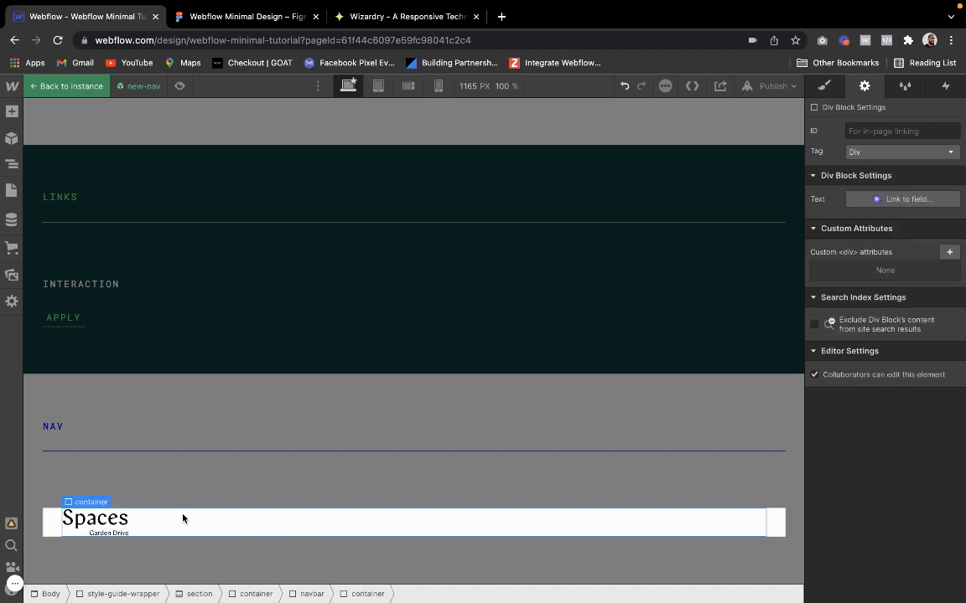
left_click(828, 86)
left_click(899, 157)
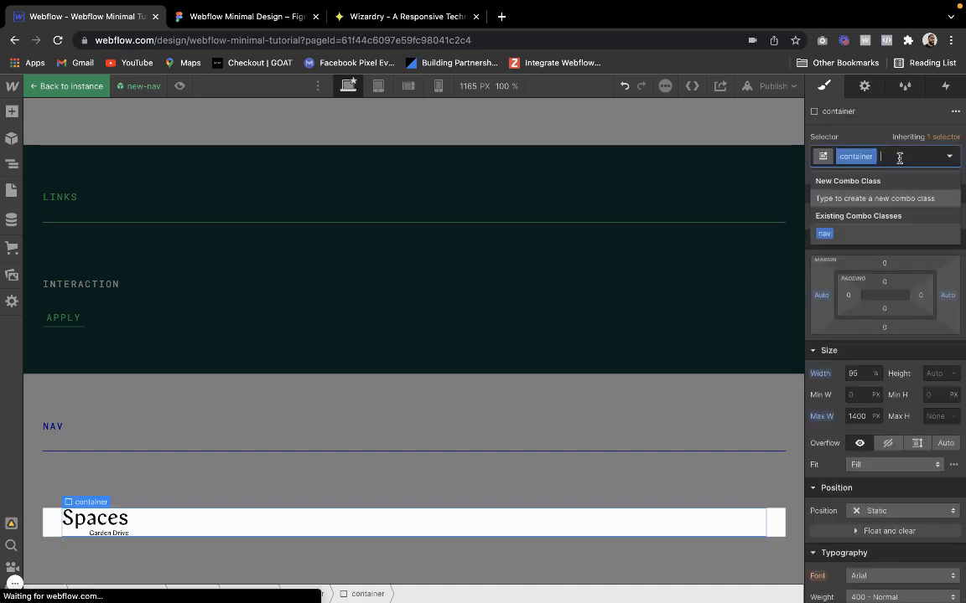
type("nav")
key("Return")
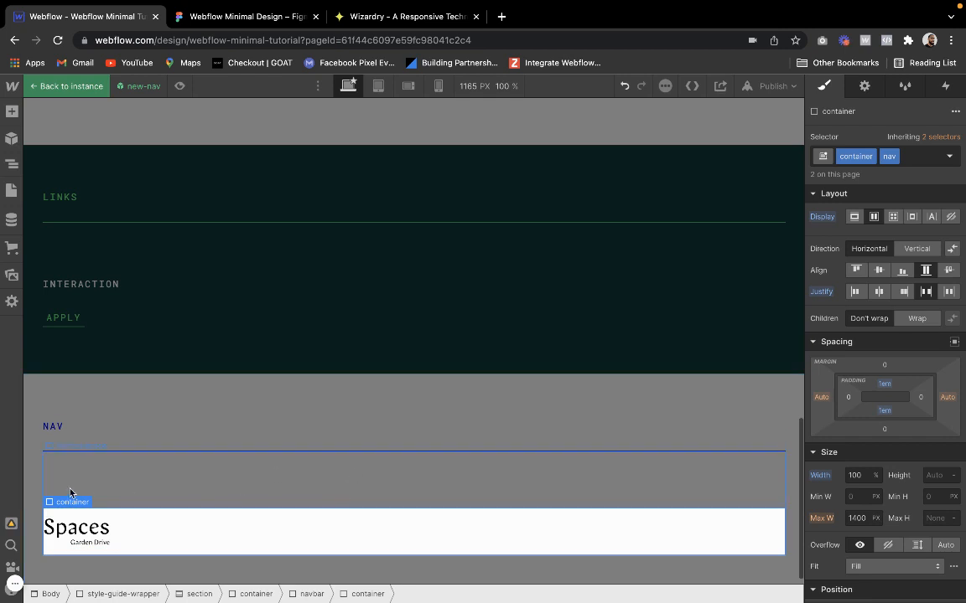
left_click(172, 400)
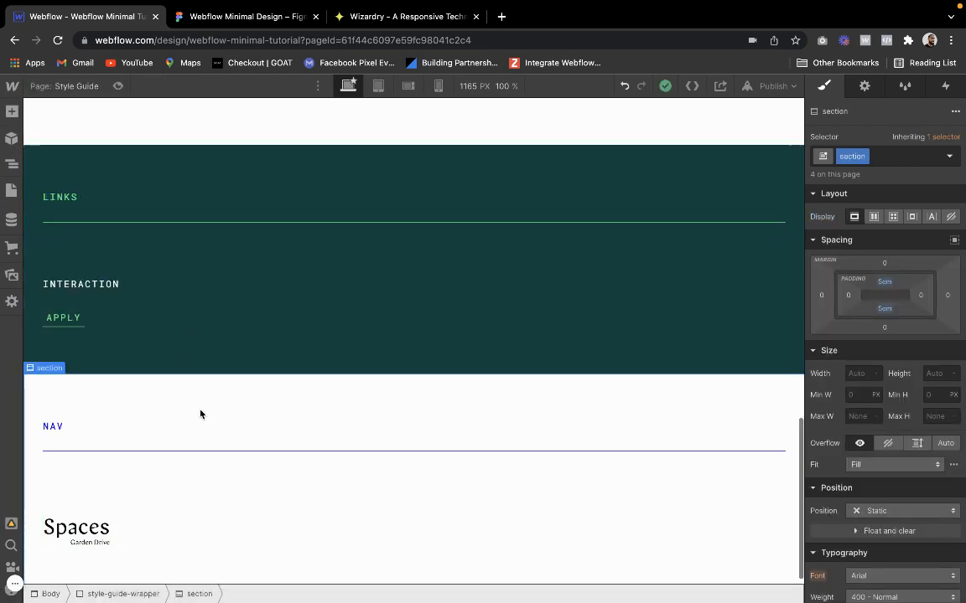
Leave the Style Guide page and open the Home page for editing
scroll(200, 411, "up", 2)
scroll(159, 325, "up", 5)
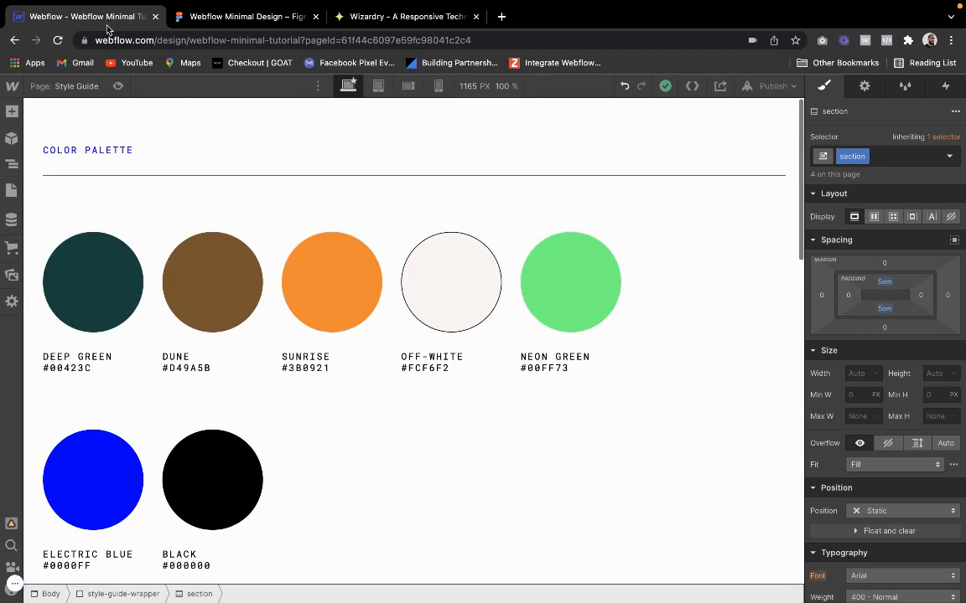
left_click(67, 86)
left_click(82, 186)
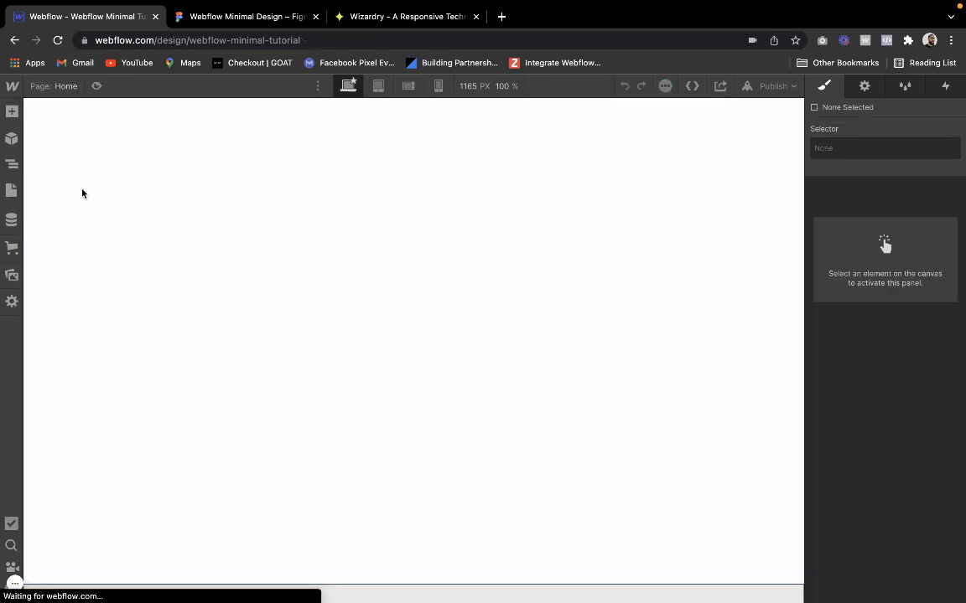
Switch to the Figma design and examine the Desktop frame's sections from the hero down to the footer, returning to the hero
left_click(188, 20)
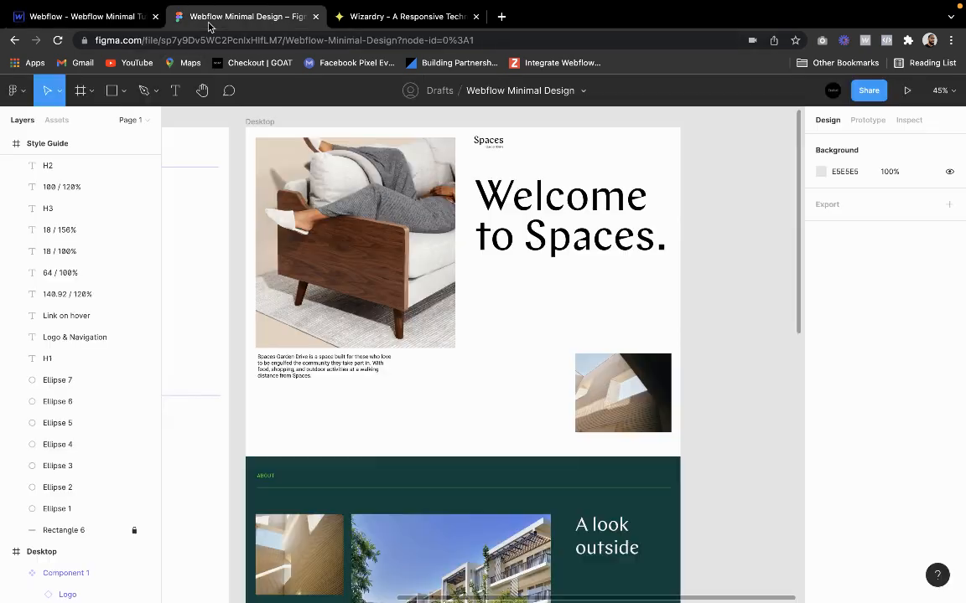
scroll(323, 165, "up", 5)
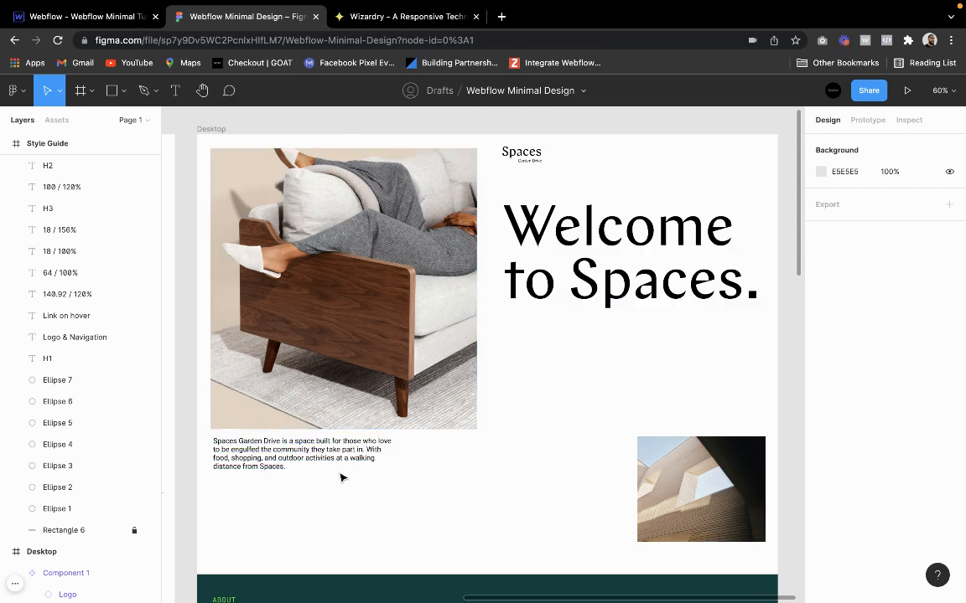
scroll(434, 496, "down", 8)
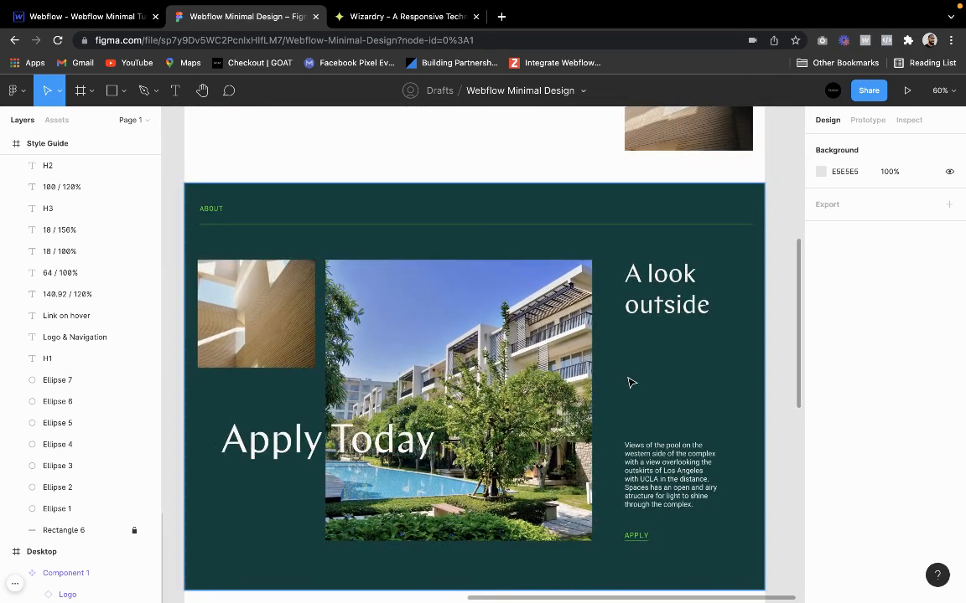
scroll(678, 383, "down", 8)
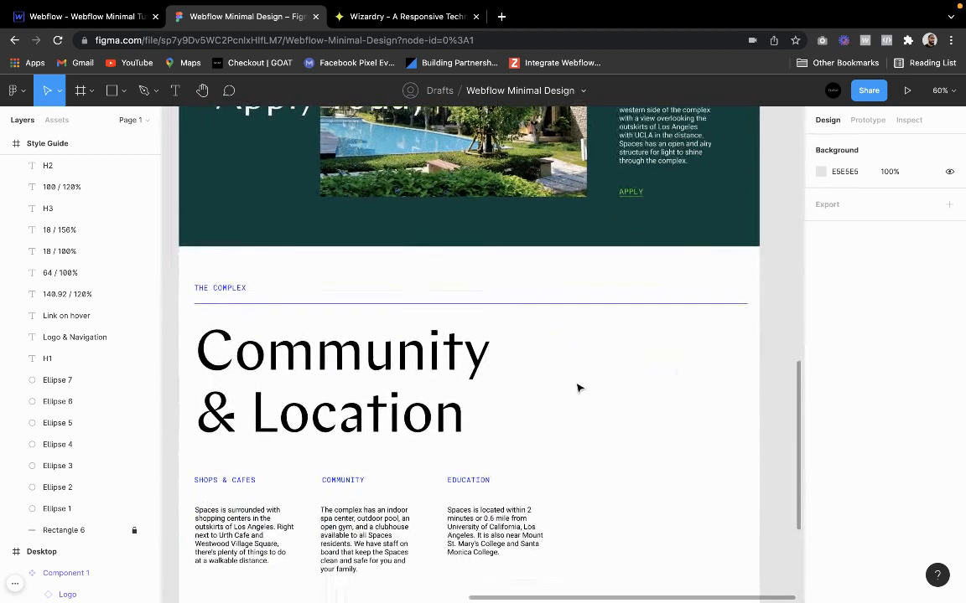
scroll(565, 390, "down", 1)
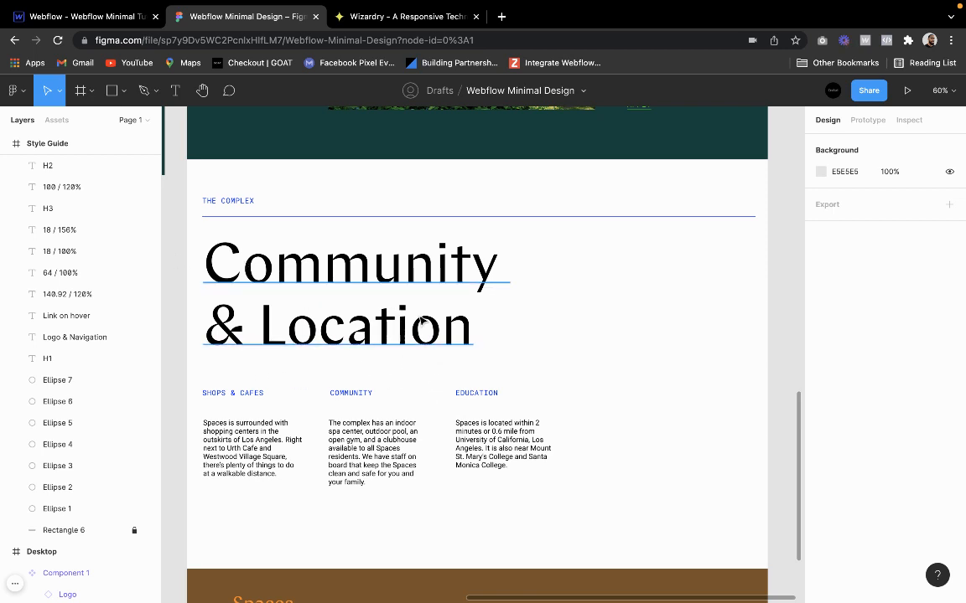
scroll(422, 294, "down", 1)
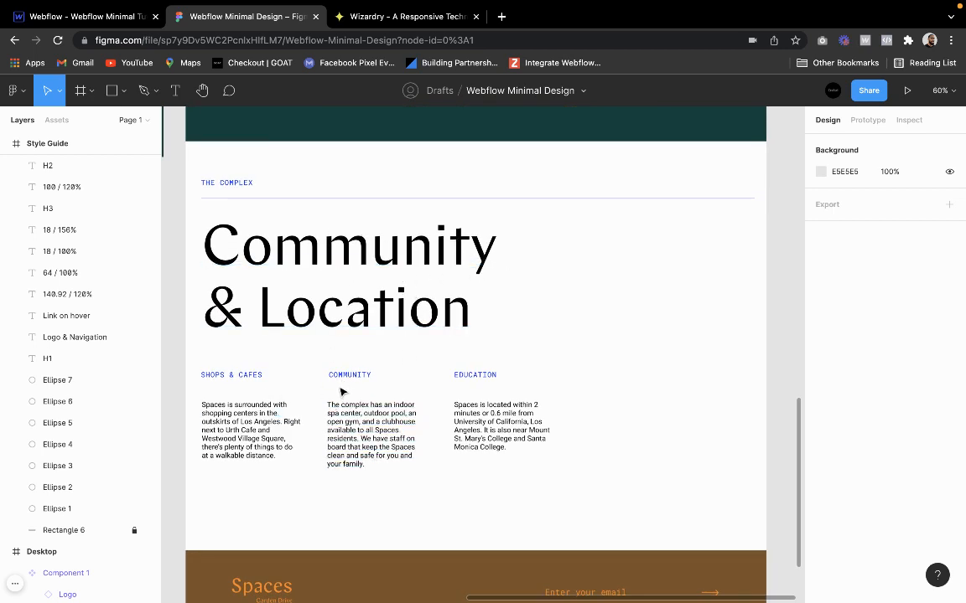
scroll(381, 215, "down", 2)
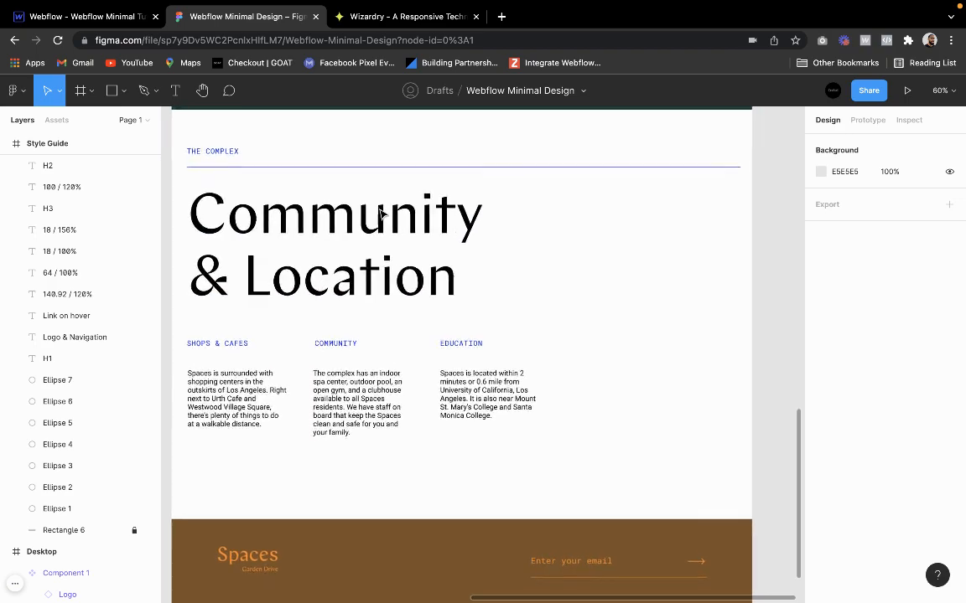
scroll(381, 214, "down", 6)
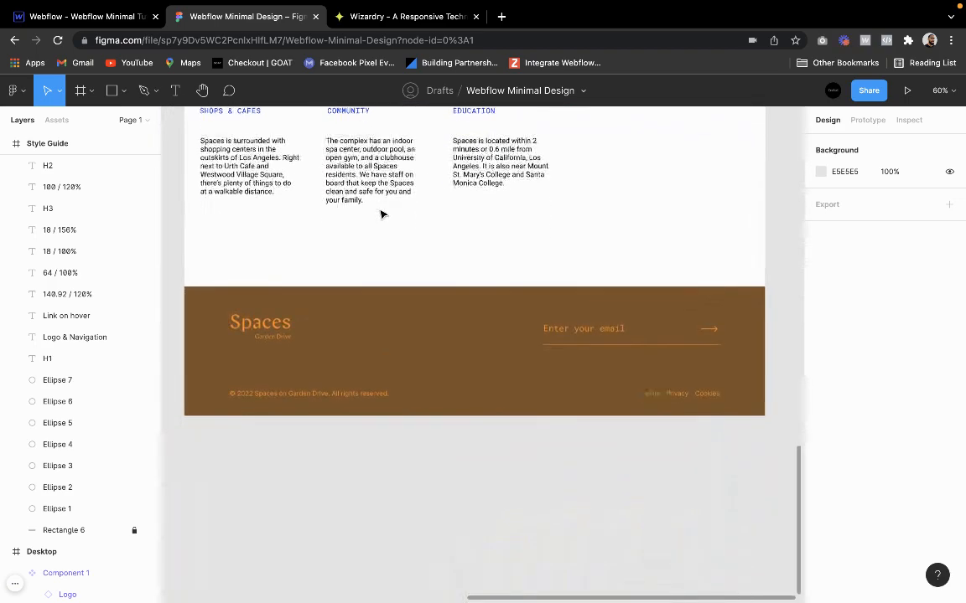
scroll(381, 214, "down", 1)
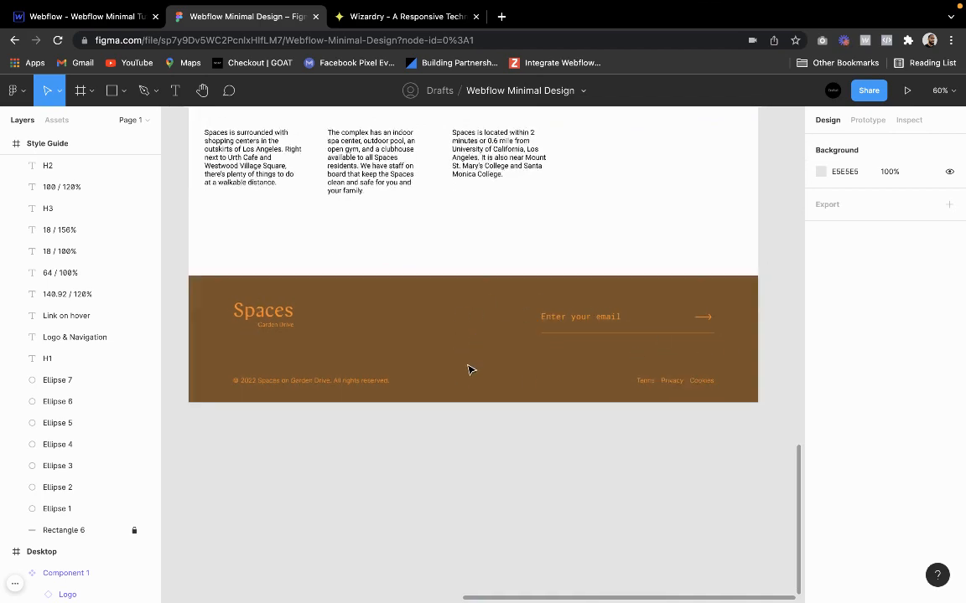
scroll(468, 370, "down", 3)
scroll(468, 370, "up", 10)
scroll(469, 370, "up", 3)
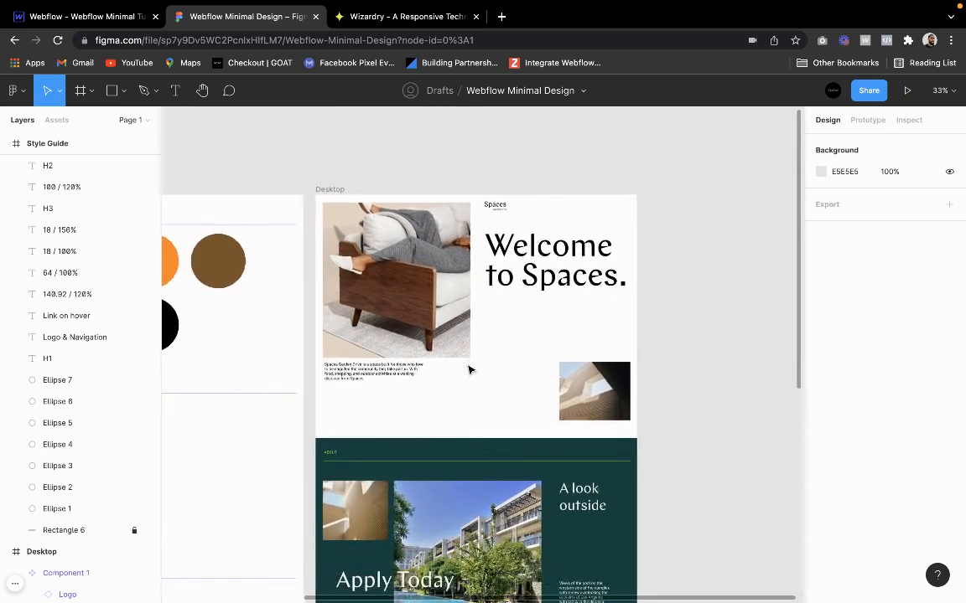
scroll(361, 209, "up", 3)
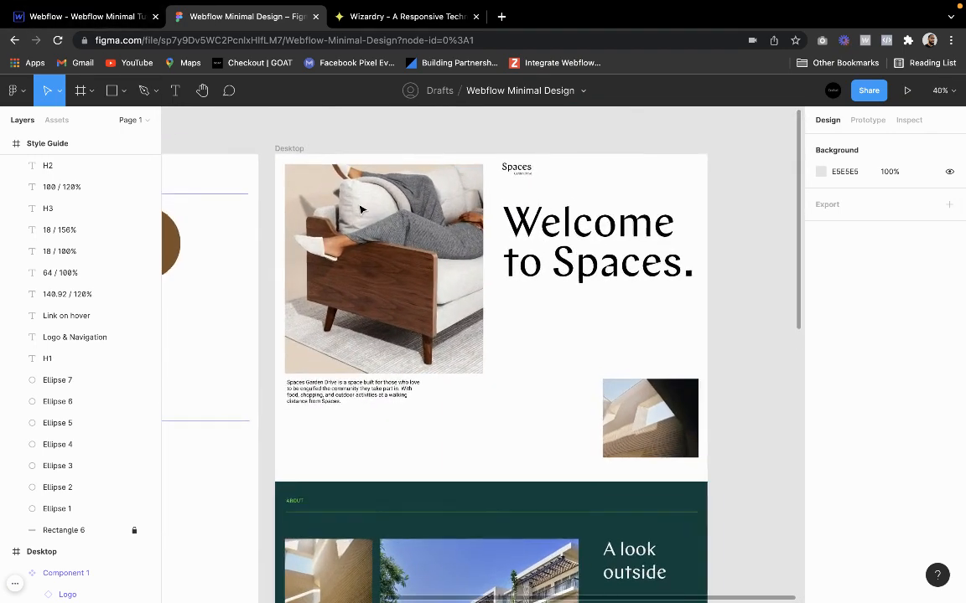
Switch back to Webflow, add a section to the Home page's body, and give it the existing class section
left_click(126, 18)
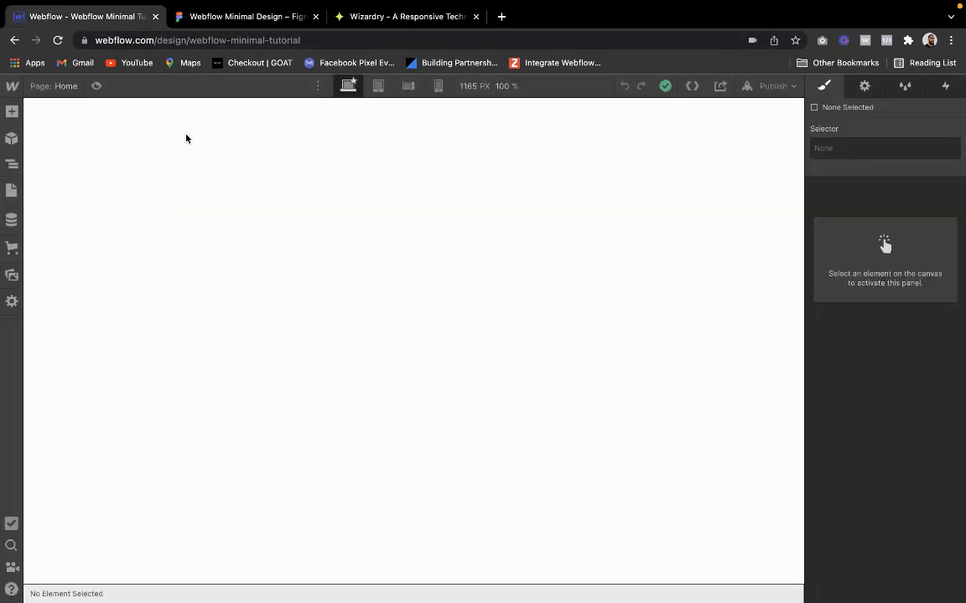
left_click(75, 155)
left_click(12, 112)
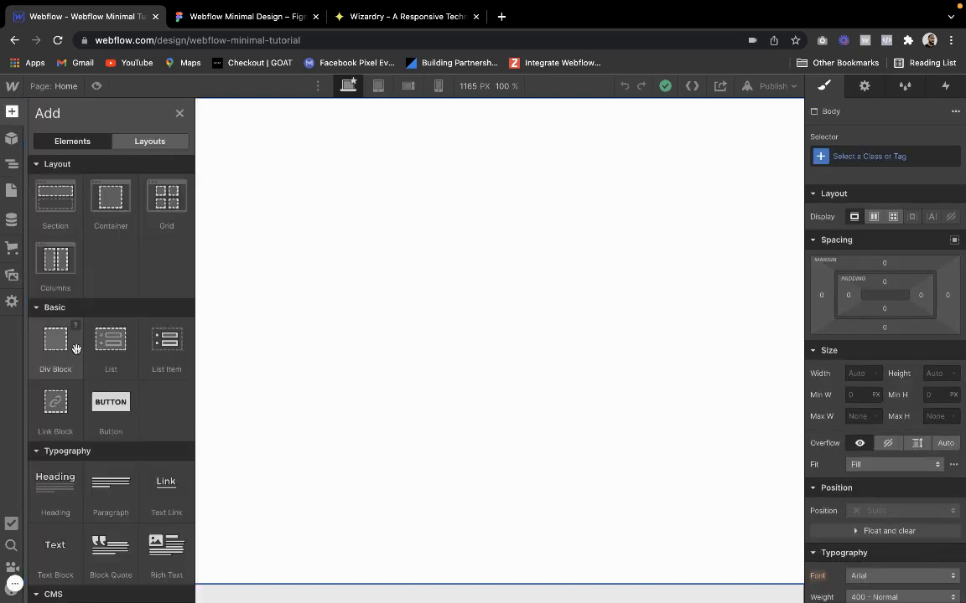
left_click(53, 191)
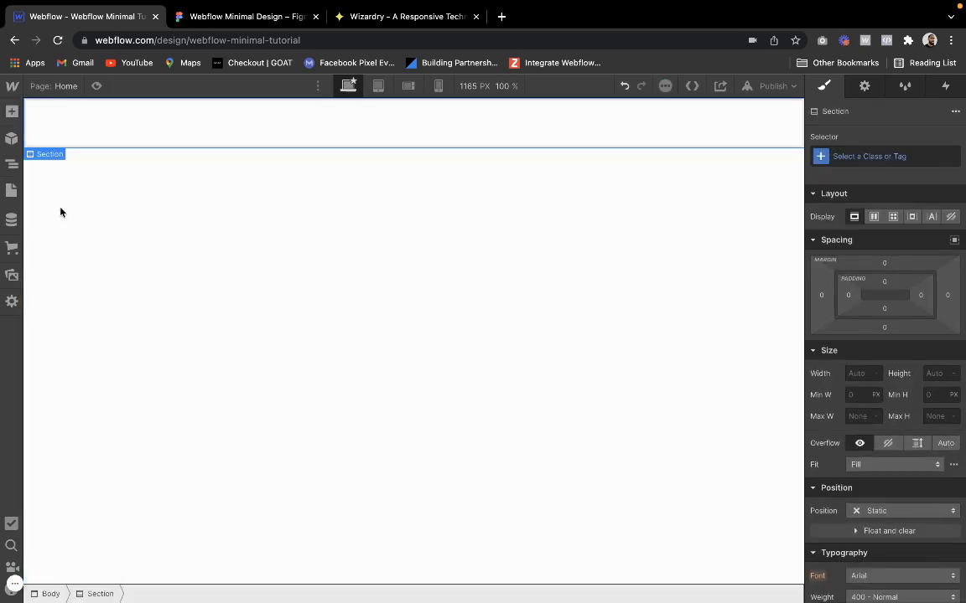
left_click(852, 156)
type("secrio")
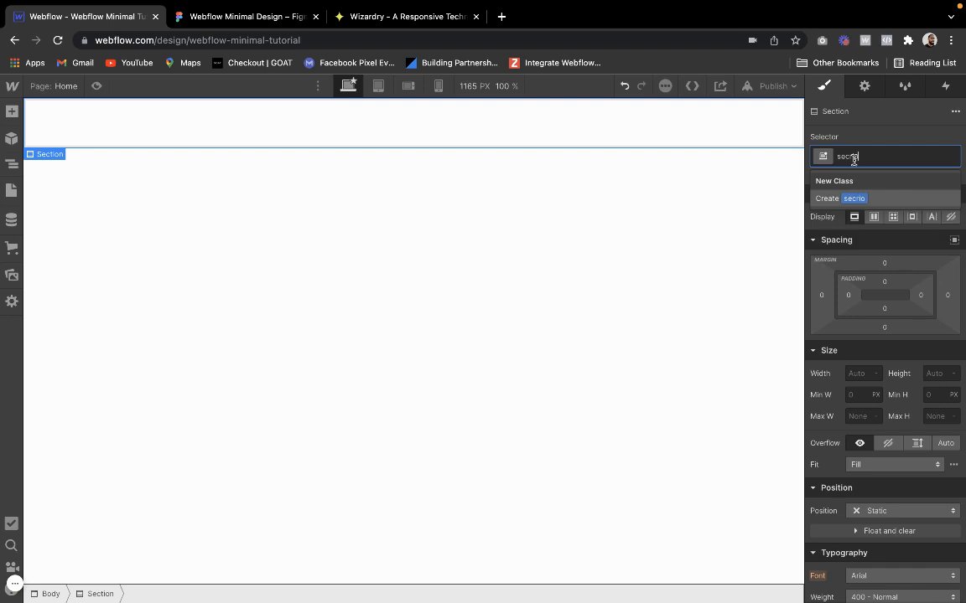
key("BackSpace")
key("BackSpace")
key("BackSpace")
type("tion")
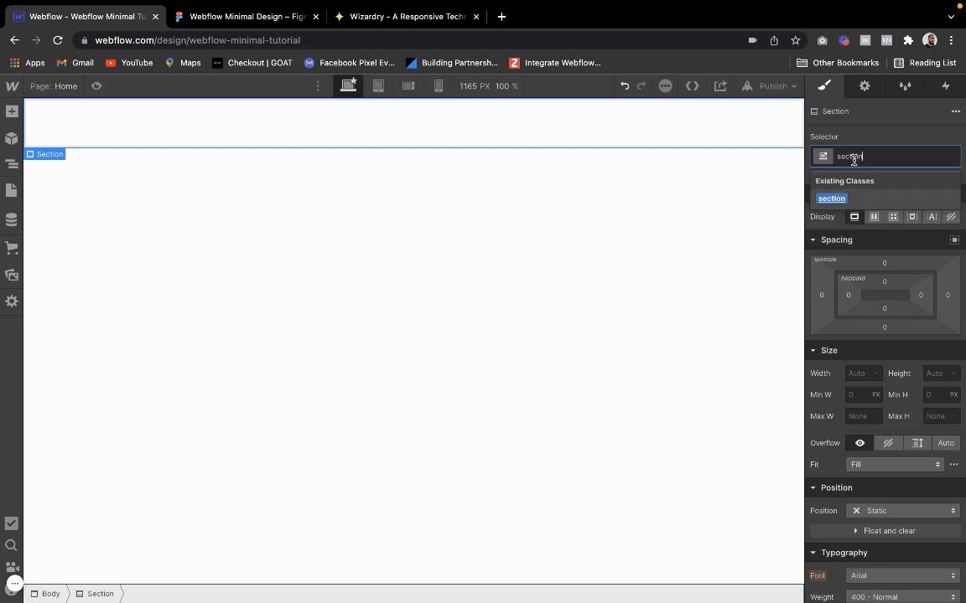
key("Return")
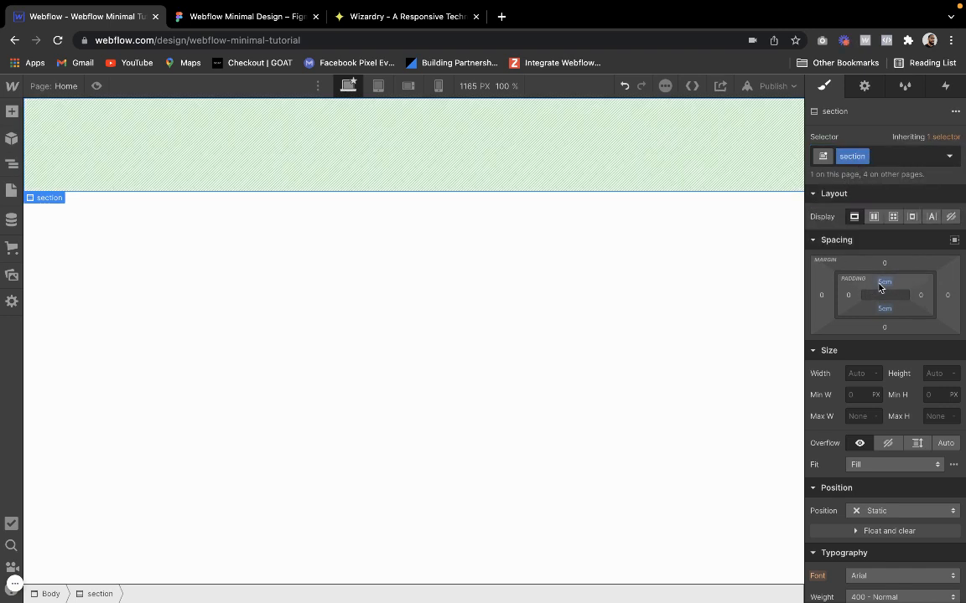
Check the new section's top and bottom padding and its typography settings
left_click(881, 286)
left_click(880, 288)
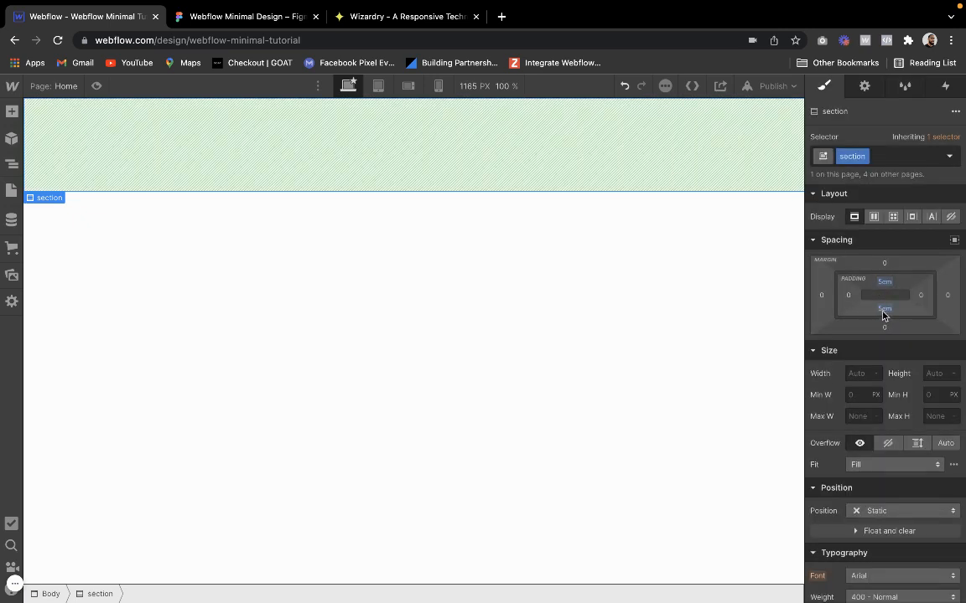
left_click(883, 311)
left_click(883, 312)
scroll(838, 369, "down", 4)
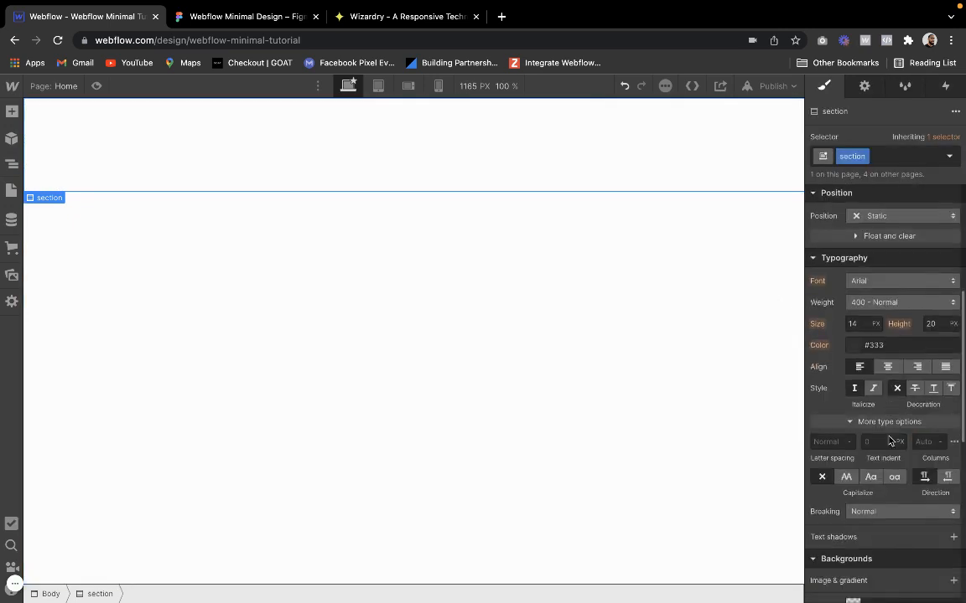
Add a div block inside the new section and give it the existing class container
scroll(890, 440, "up", 4)
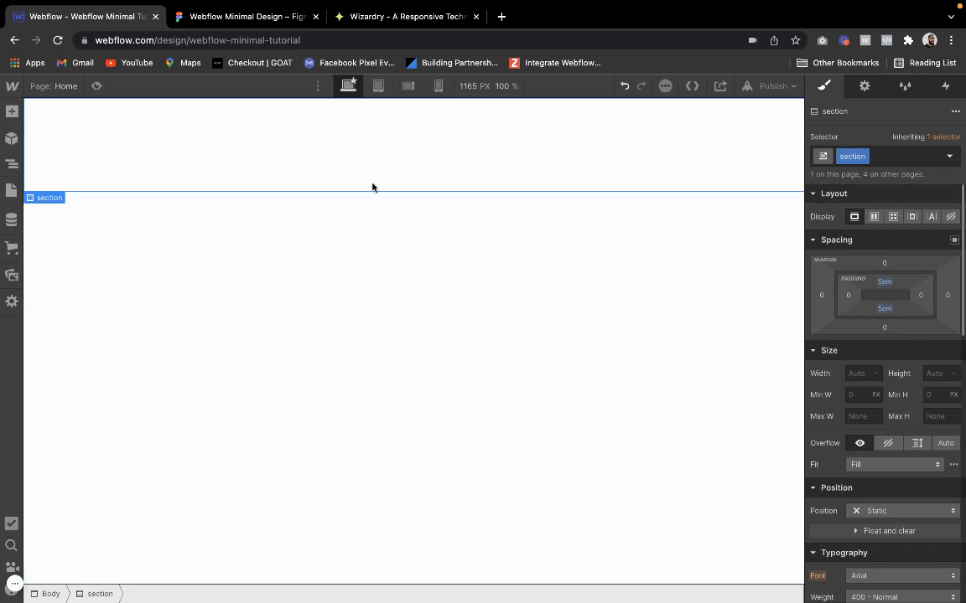
left_click(12, 113)
left_click(50, 340)
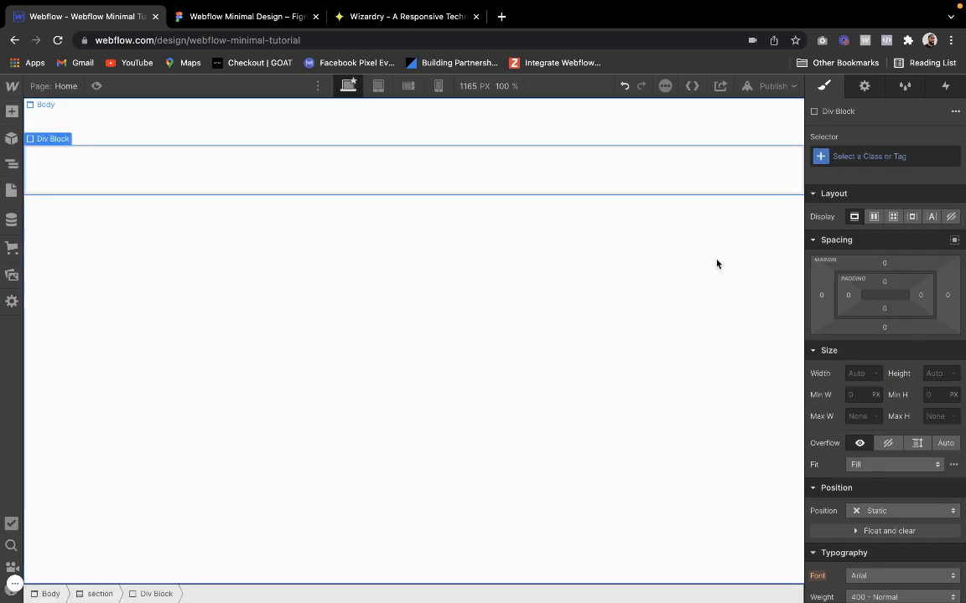
left_click(916, 157)
type("container")
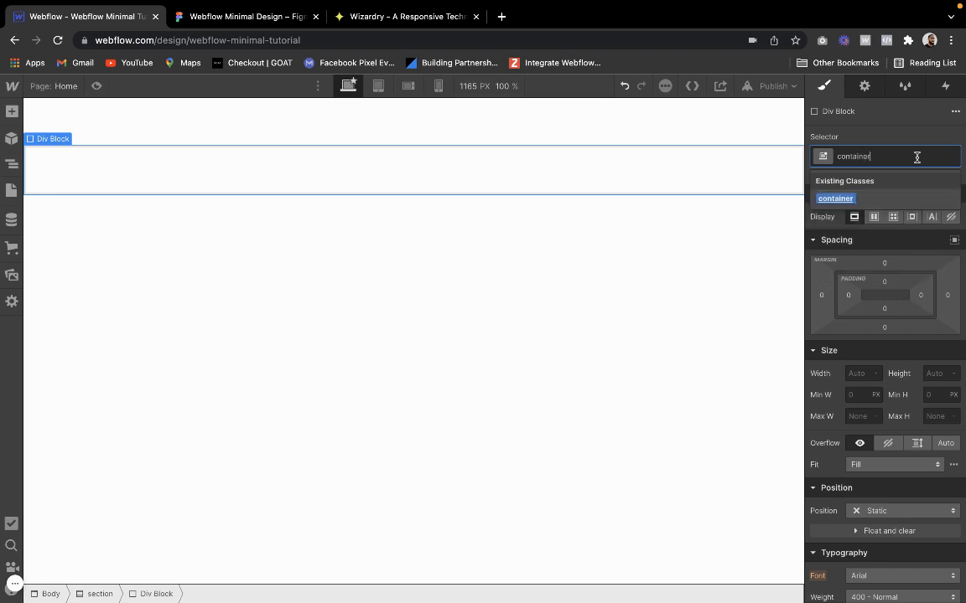
key("Return")
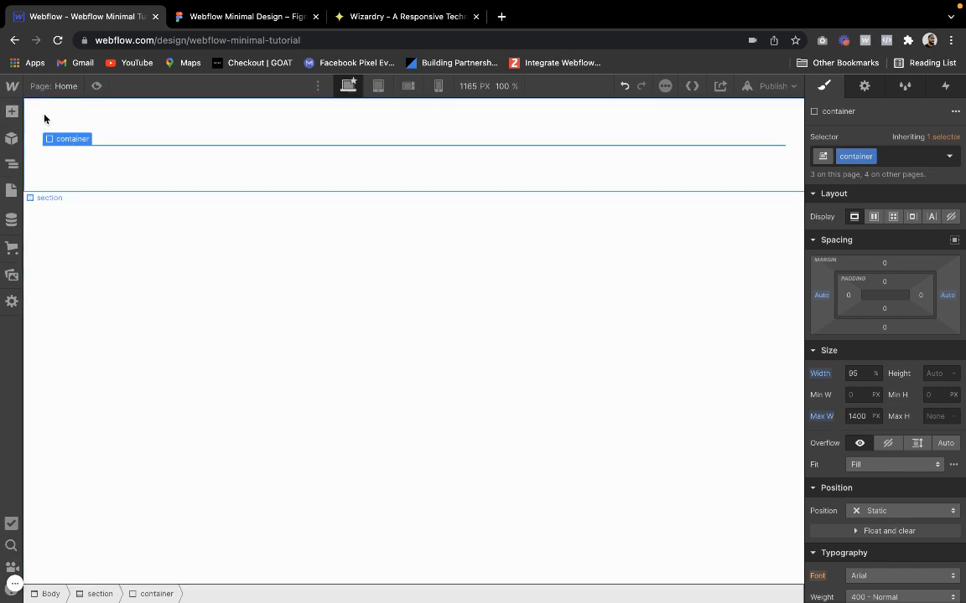
Add a grid inside the container and give it the new class hero-grid
left_click(17, 114)
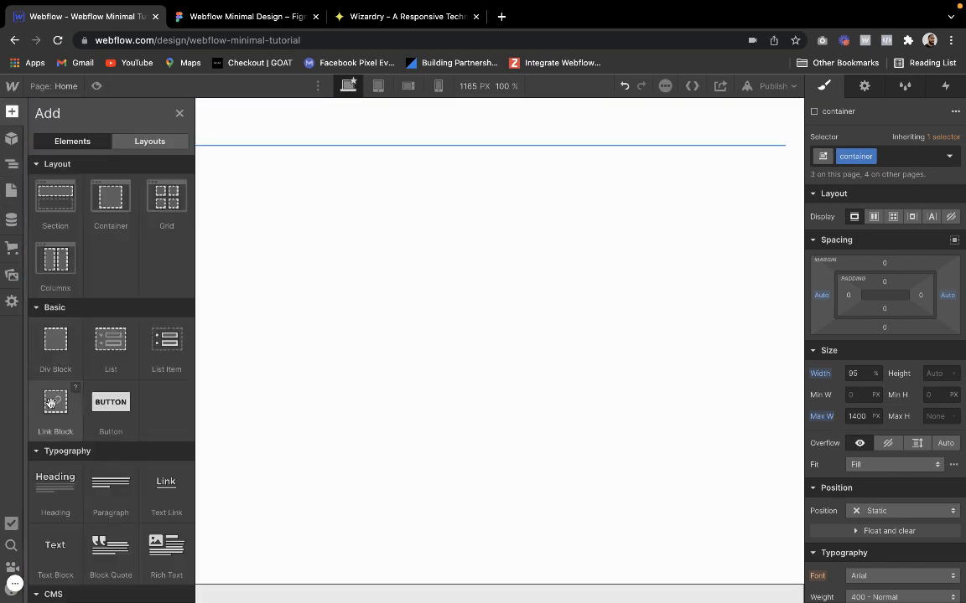
left_click(160, 203)
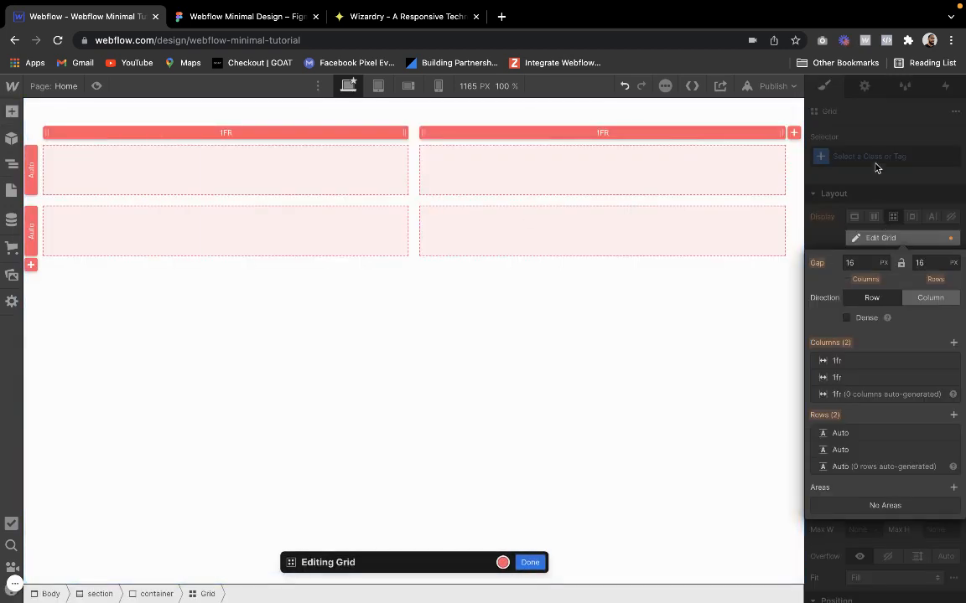
key("Escape")
left_click(876, 155)
type("hero")
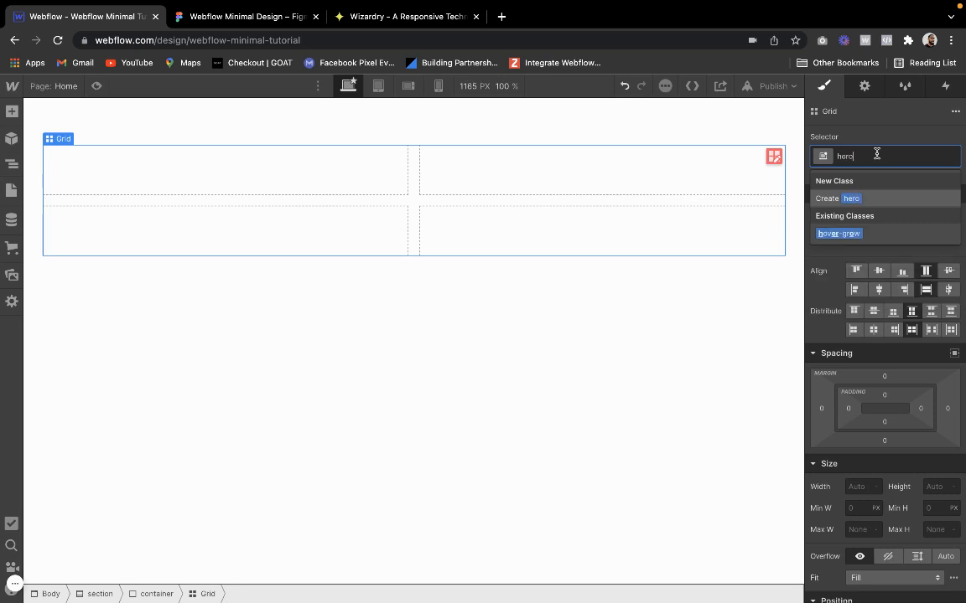
type("-grid")
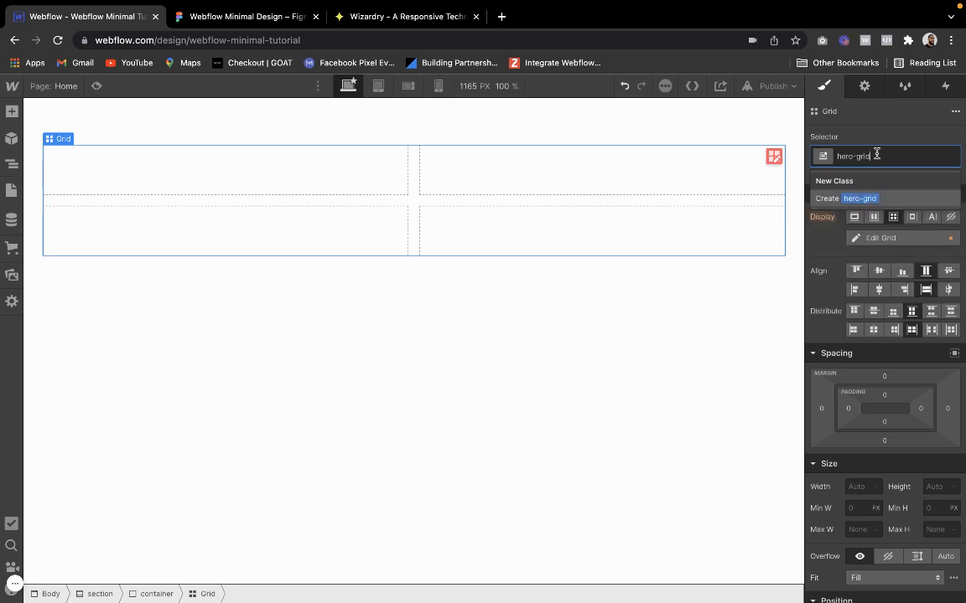
key("Return")
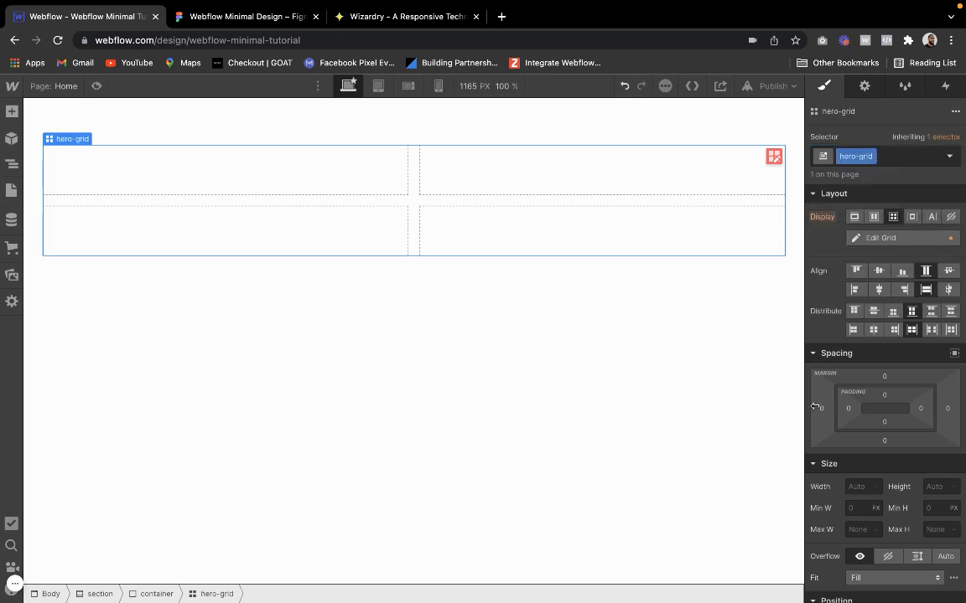
Remove the second row from the hero-grid, leaving two columns and one row
left_click(880, 238)
left_click(952, 450)
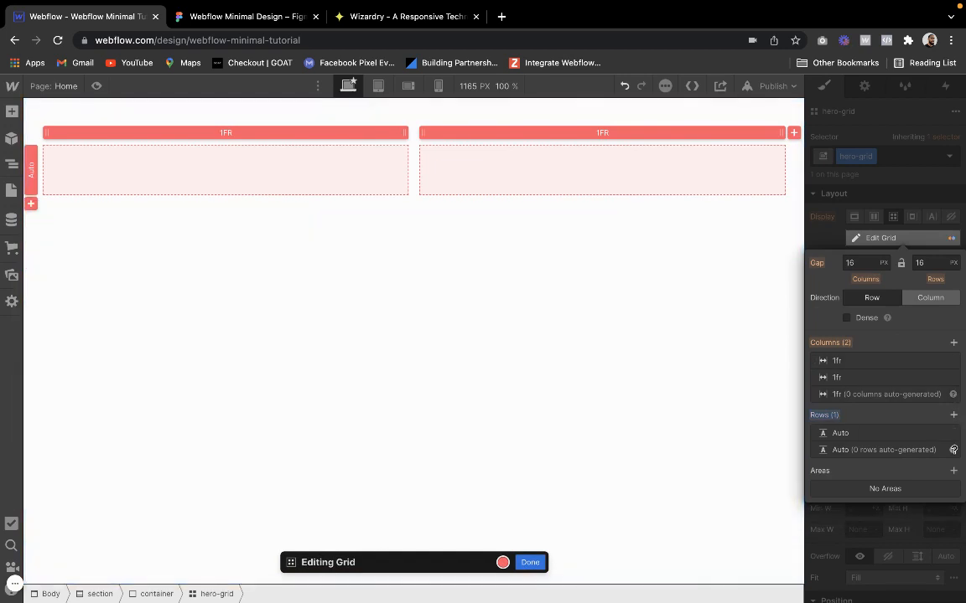
left_click(530, 562)
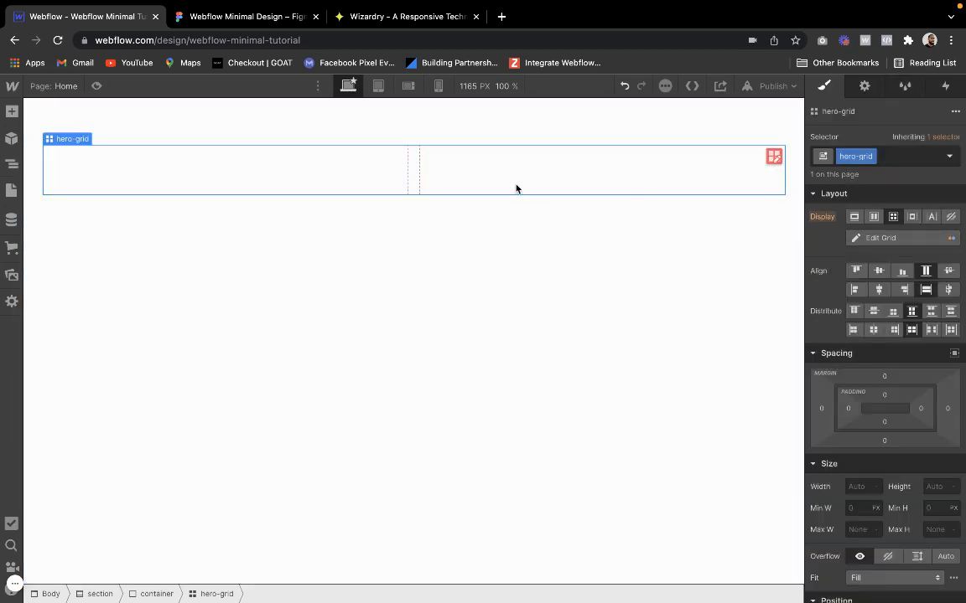
Add a div block to the hero-grid's first cell and give it the new class hero-img-wrapper
left_click(11, 111)
left_click(55, 336)
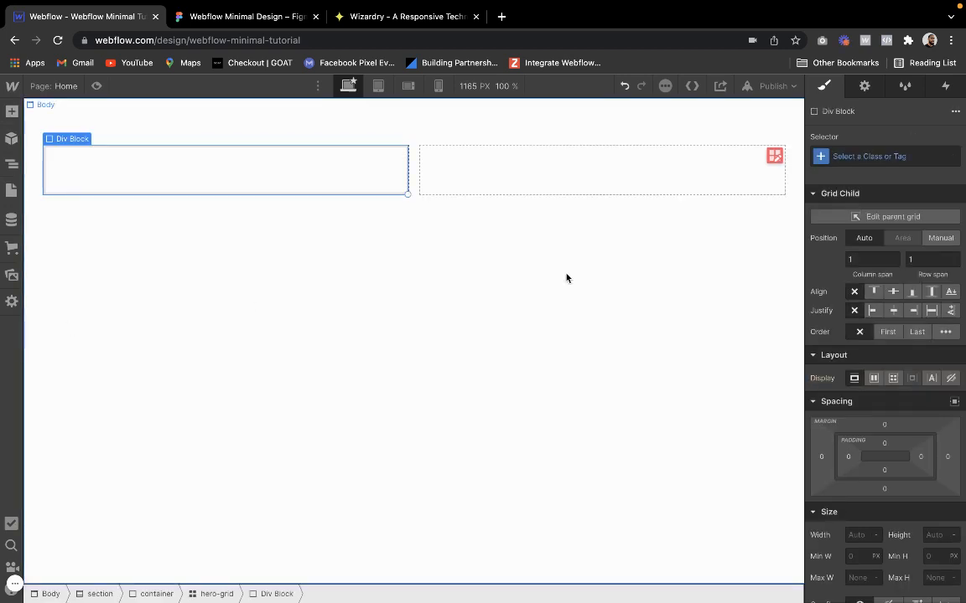
left_click(891, 159)
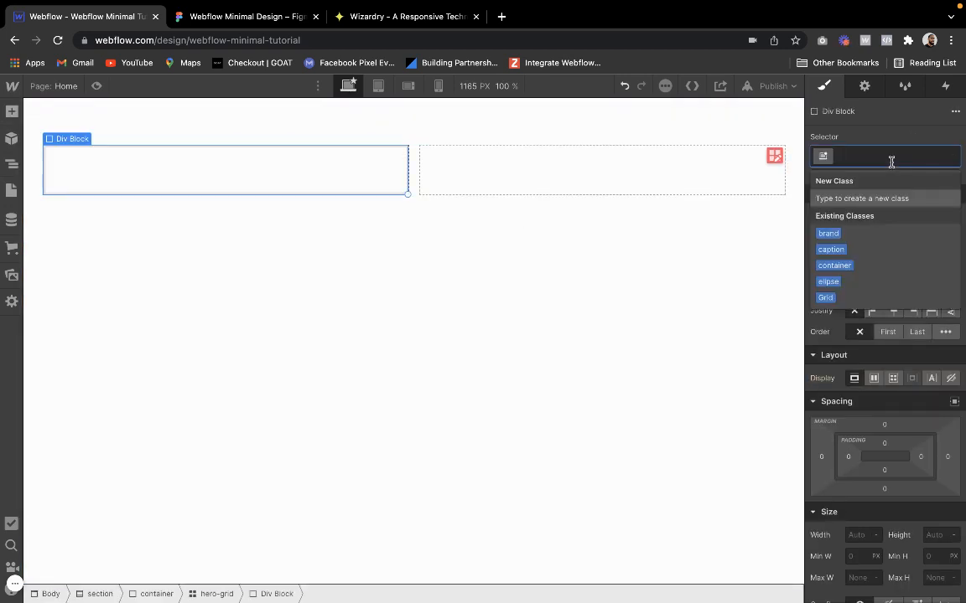
type("hero-")
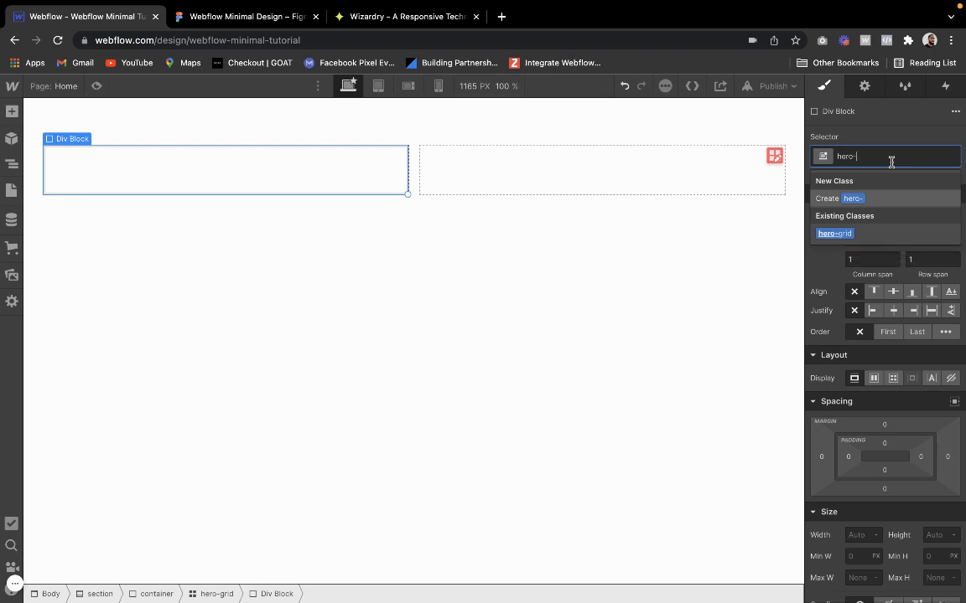
type("img-wrapper")
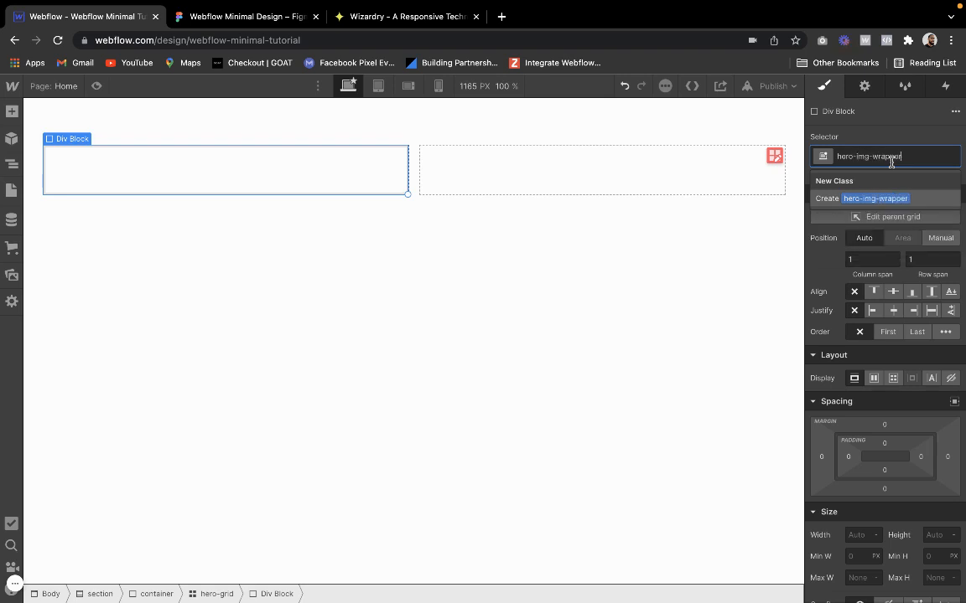
key("Return")
Add a second div block to the hero-grid's empty cell and give it the new class wrapper
left_click(567, 153)
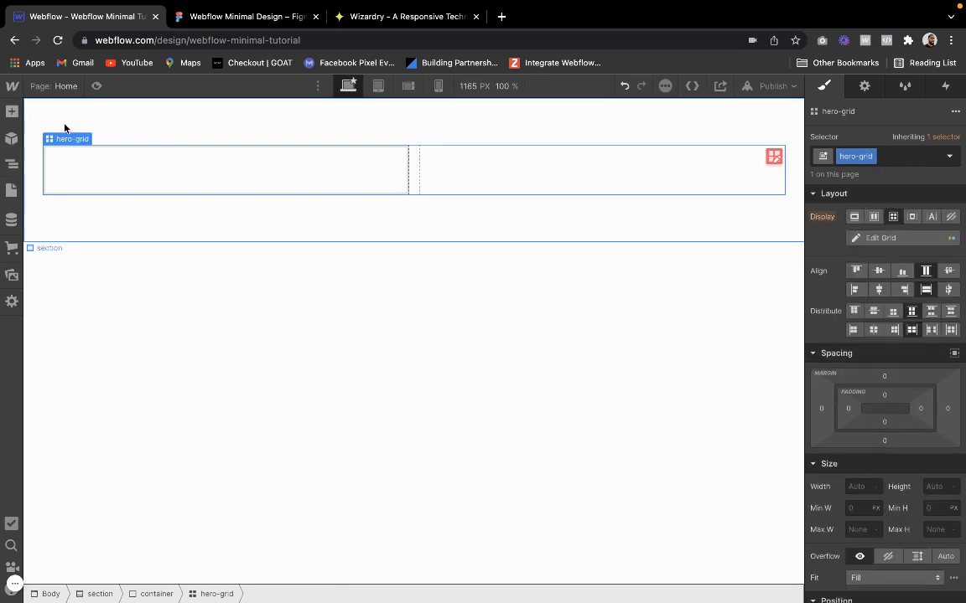
left_click(12, 111)
left_click(52, 353)
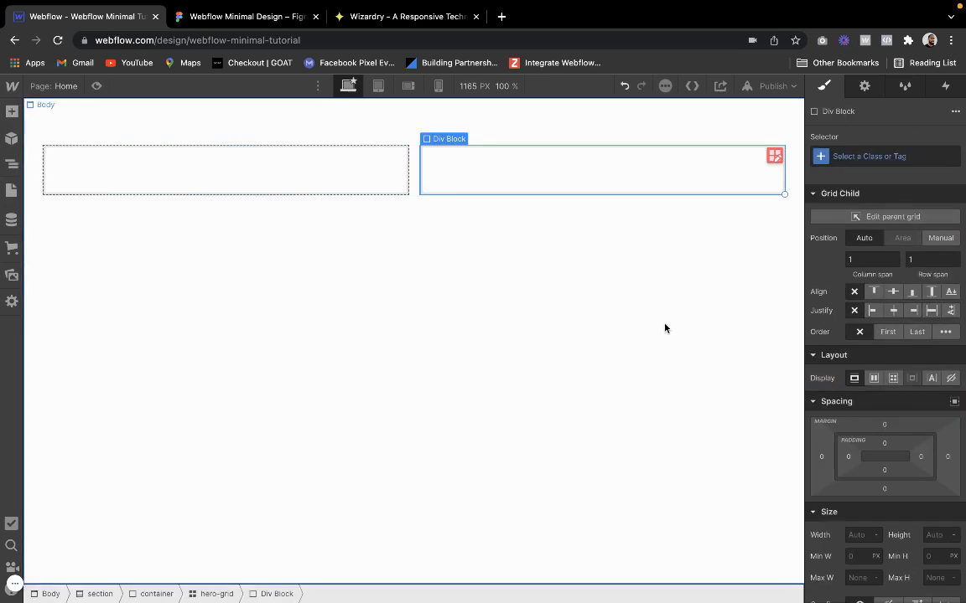
left_click(892, 156)
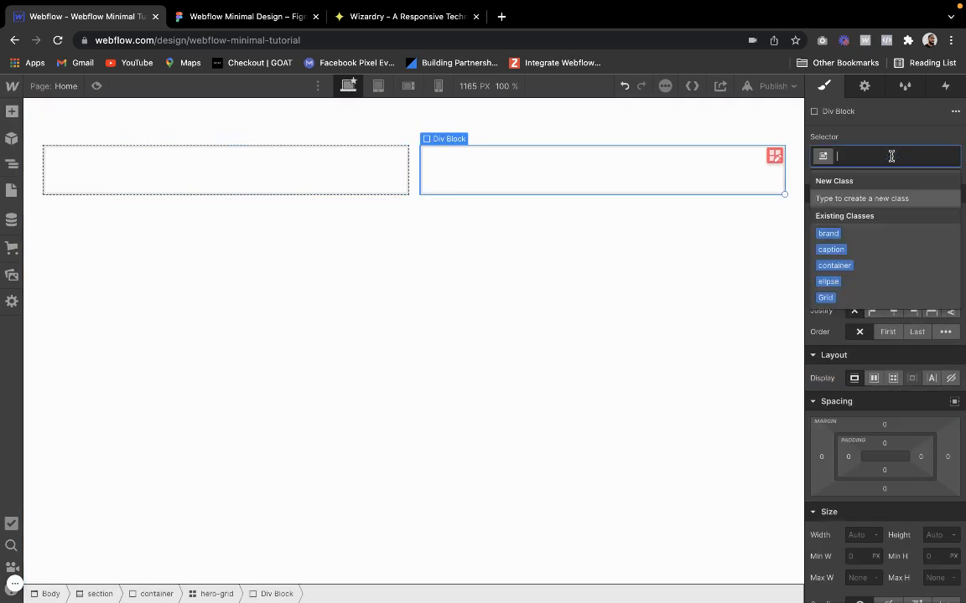
type("wrappe")
key("Return")
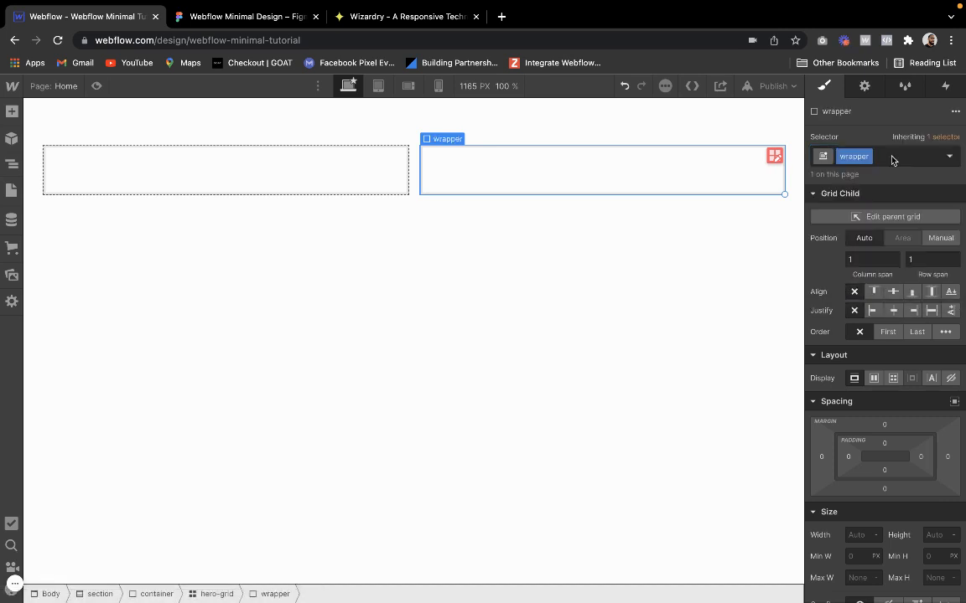
Set the hero-grid's height to 600 px
left_click(314, 181)
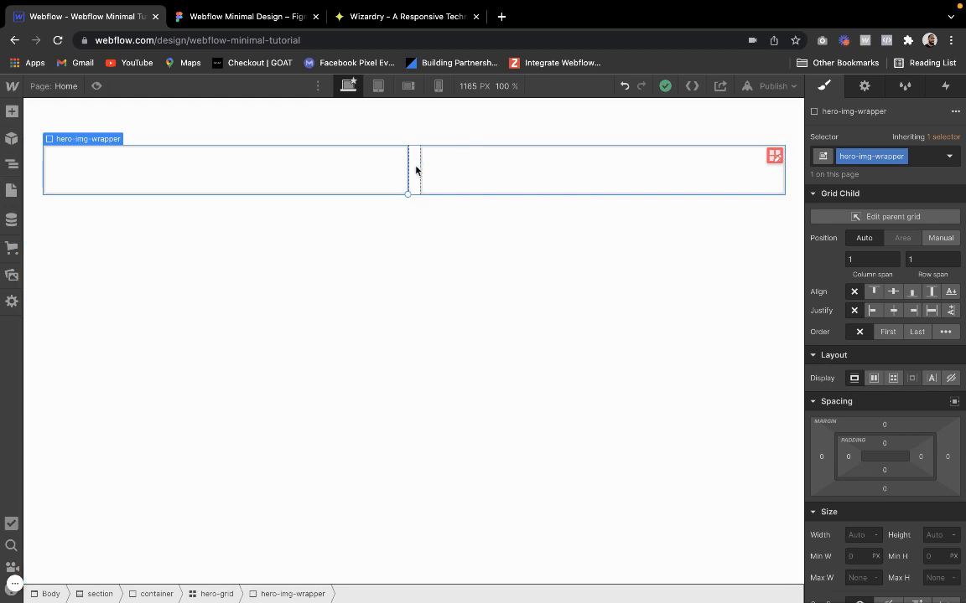
left_click(415, 170)
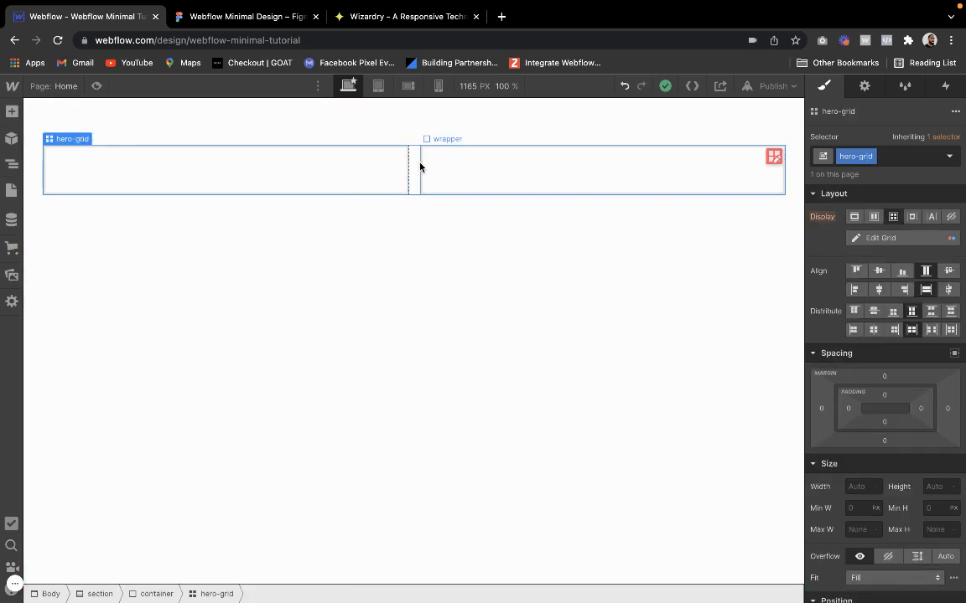
left_click(936, 487)
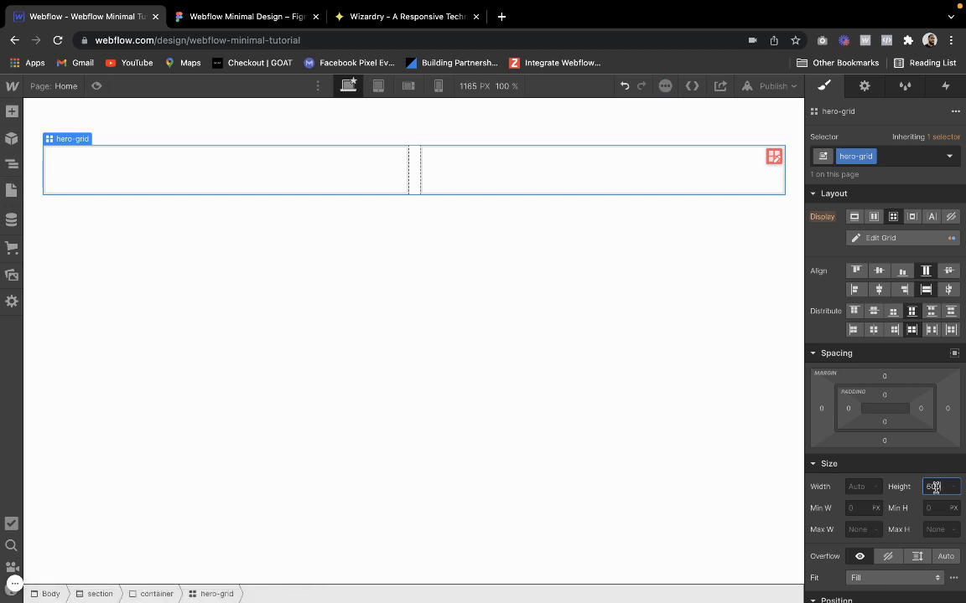
type("650")
key("Return")
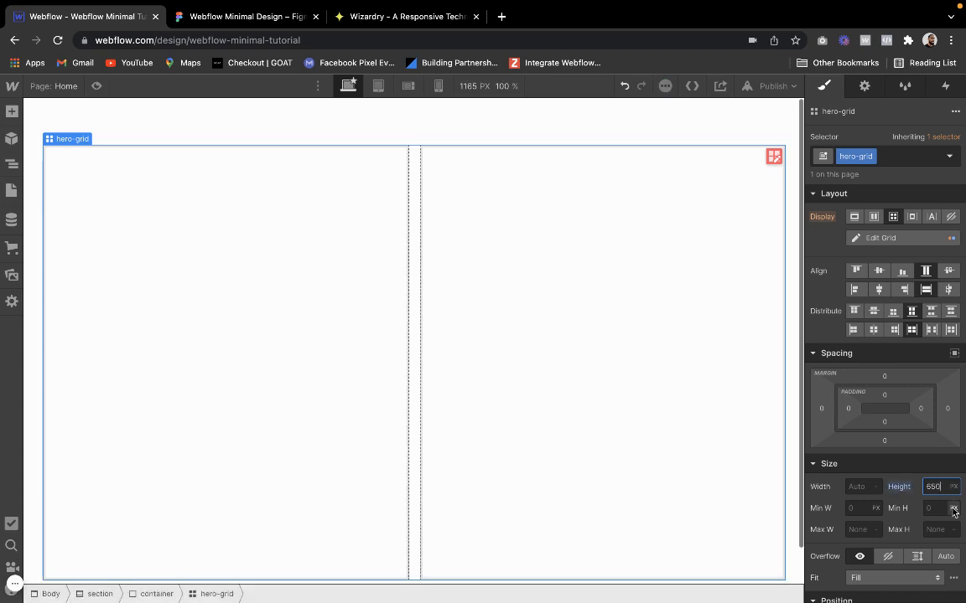
key("Return")
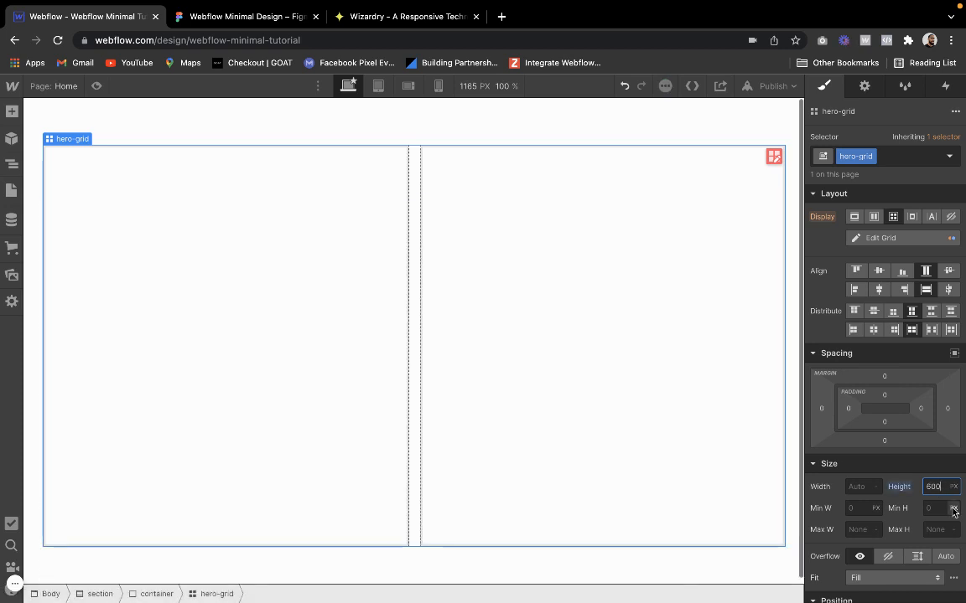
Give the hero-img-wrapper the background image person on couch.png, sized to cover, centred and without tiling
left_click(237, 370)
scroll(854, 453, "down", 5)
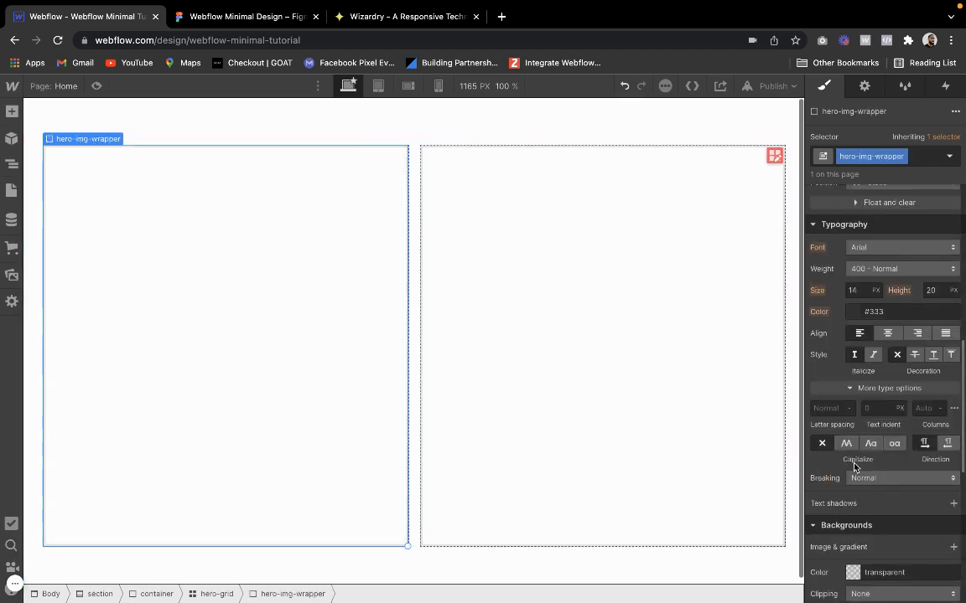
scroll(854, 467, "down", 3)
left_click(954, 454)
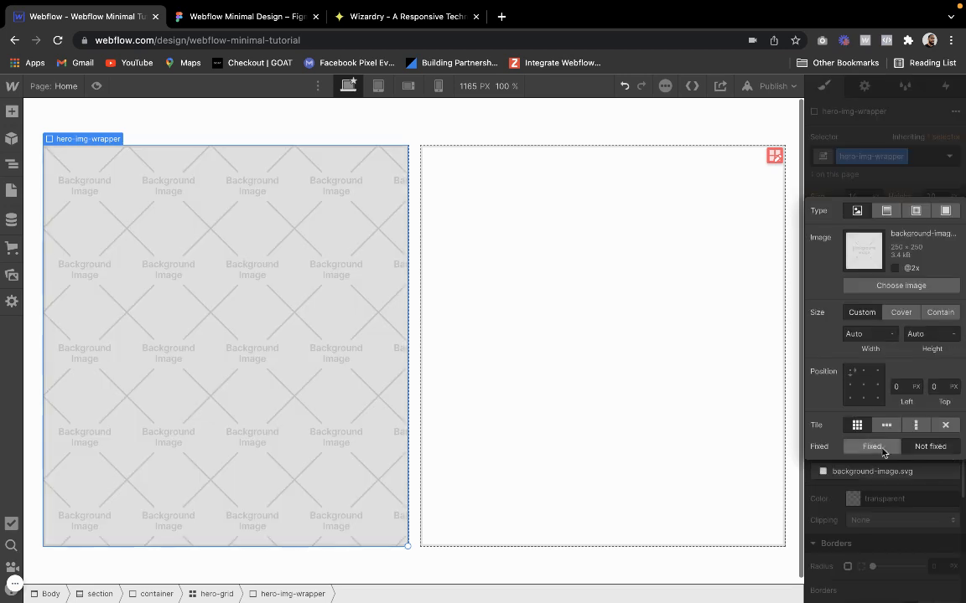
left_click(945, 425)
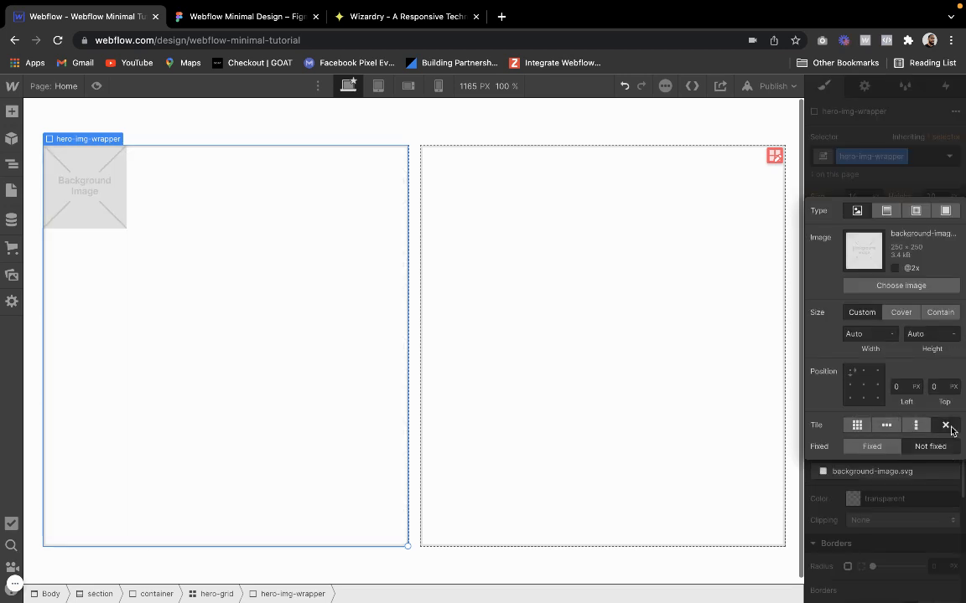
left_click(863, 385)
left_click(901, 312)
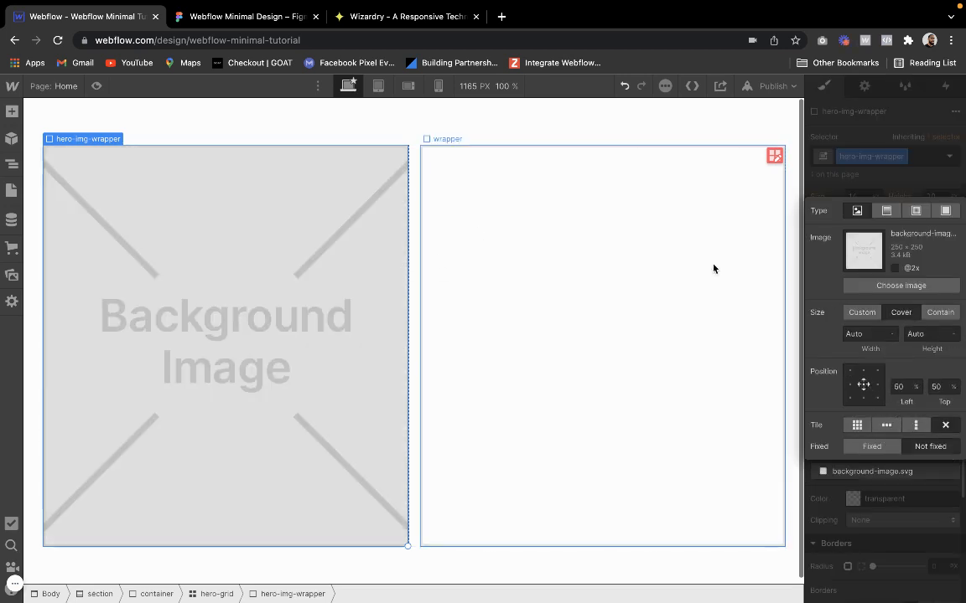
left_click(901, 285)
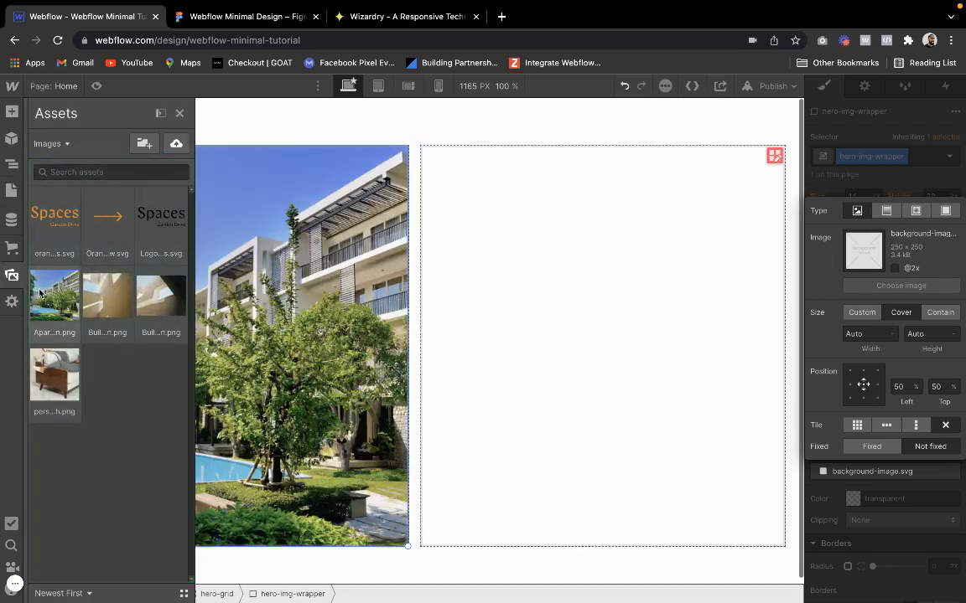
left_click(46, 387)
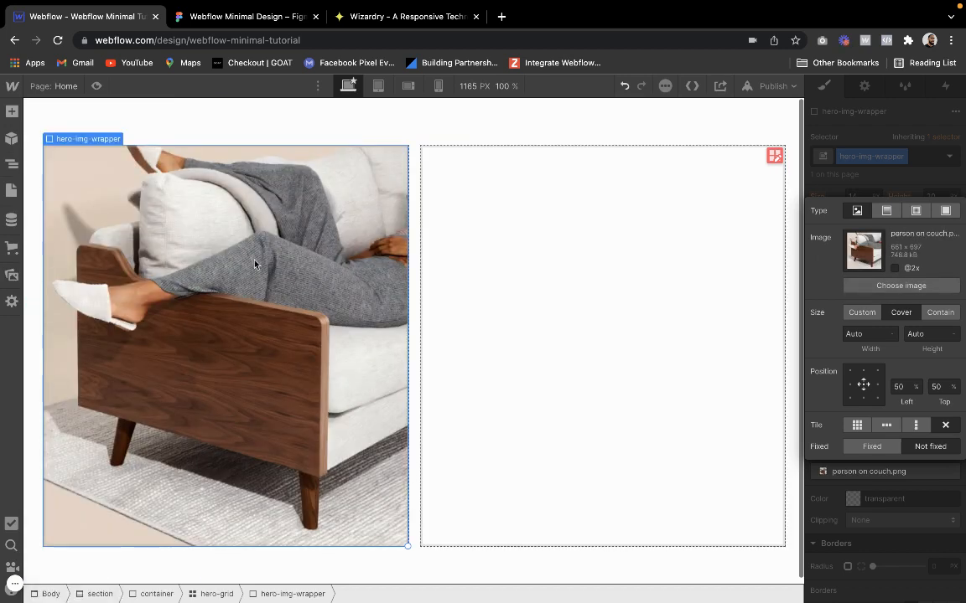
Place an instance of the new-nav symbol inside the wrapper div beside the couch image
left_click(577, 204)
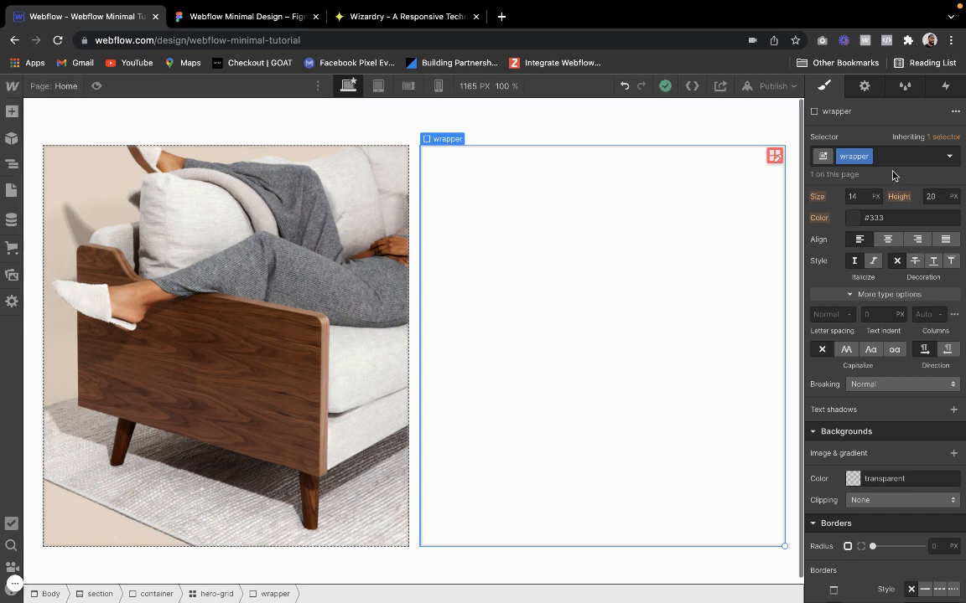
left_click(12, 111)
left_click(12, 138)
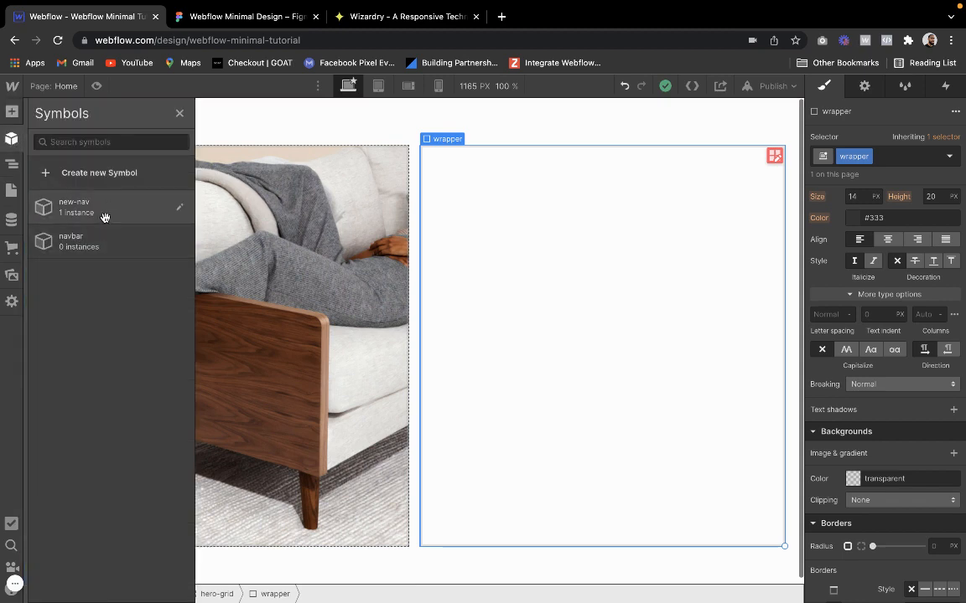
left_click_drag(103, 211, 502, 205)
left_click(513, 229)
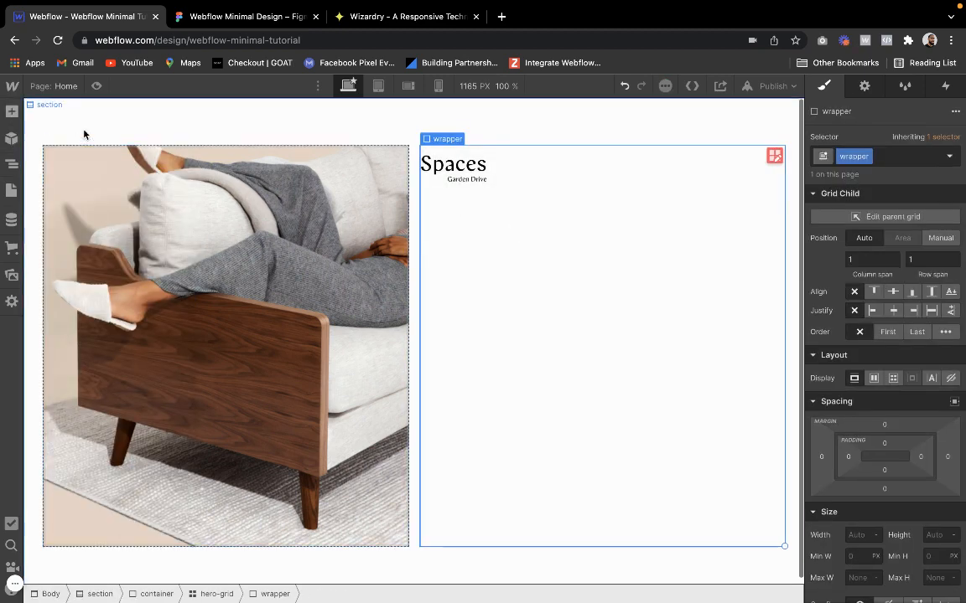
Add a div block below the navbar in the wrapper and give it the existing class vertical-space
left_click(11, 111)
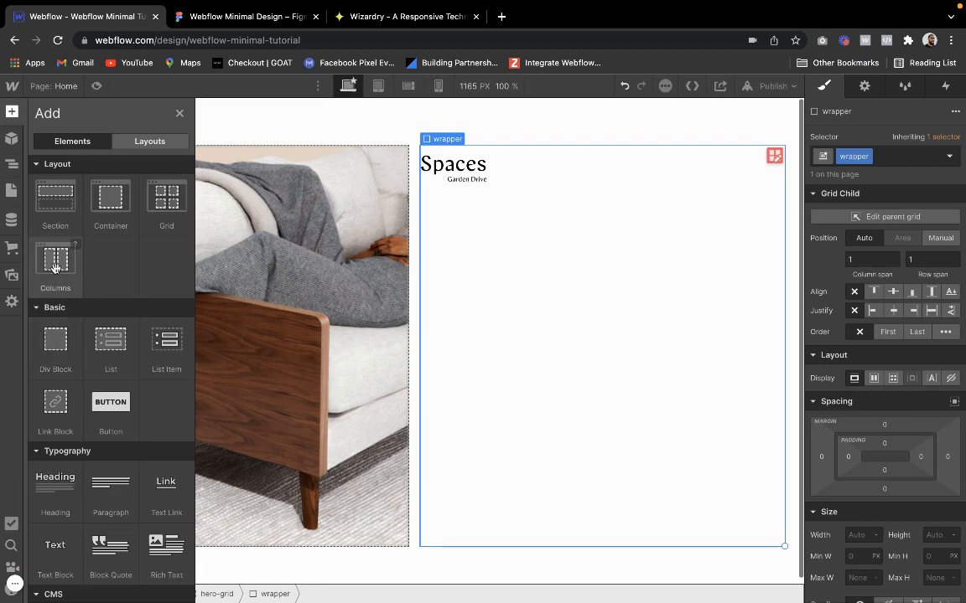
left_click_drag(43, 343, 554, 248)
left_click(898, 159)
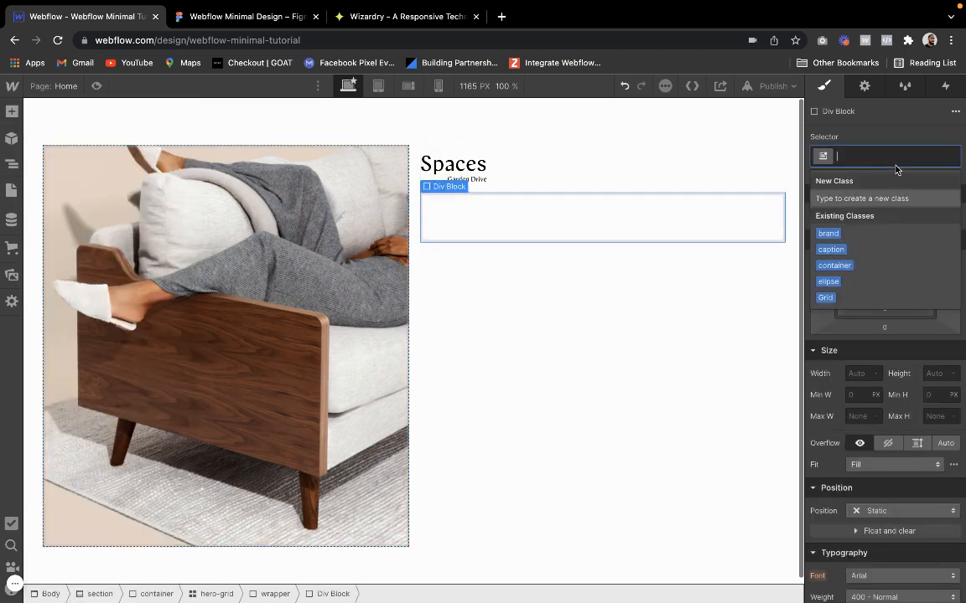
type("vertical")
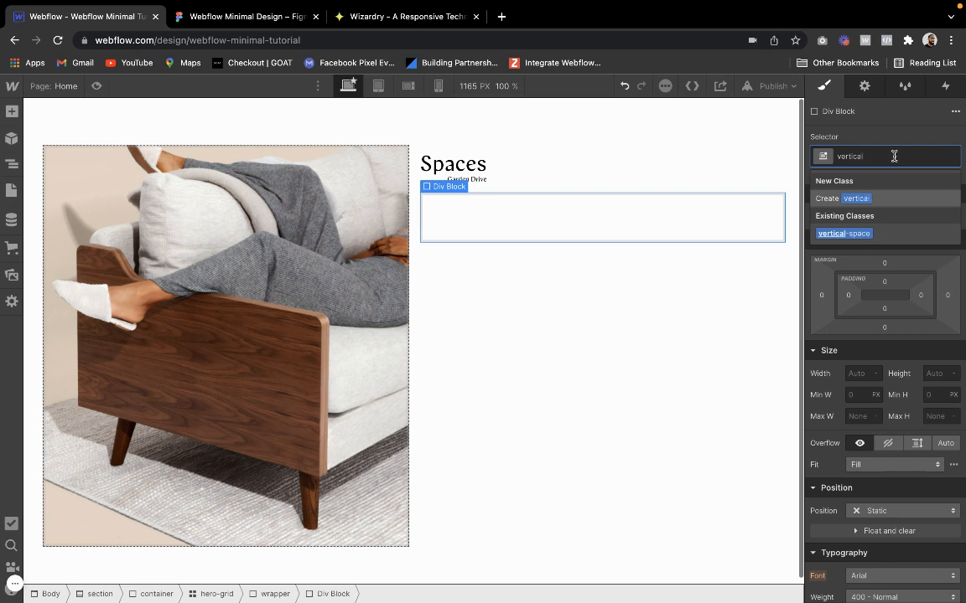
type("-space")
key("Return")
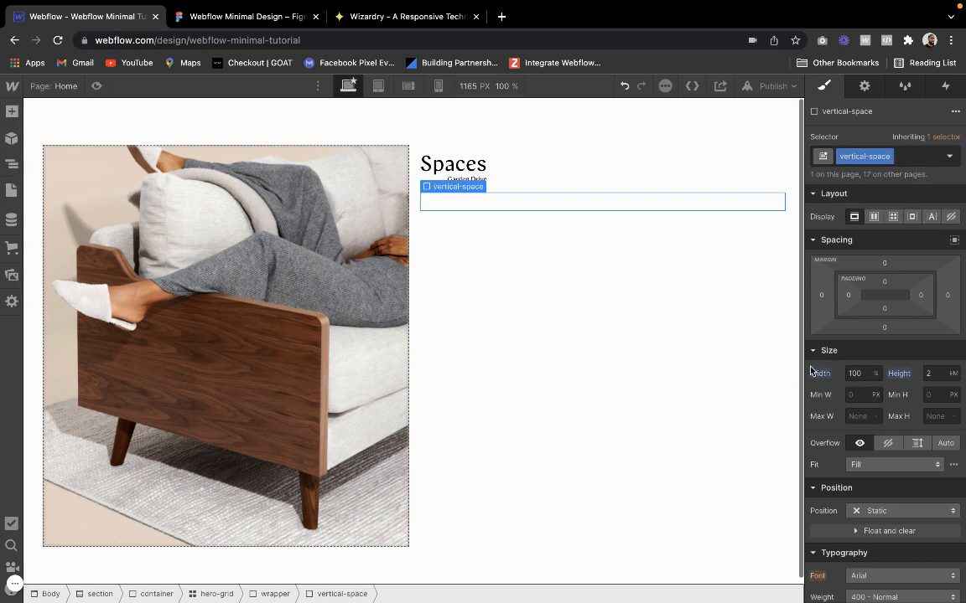
left_click(915, 156)
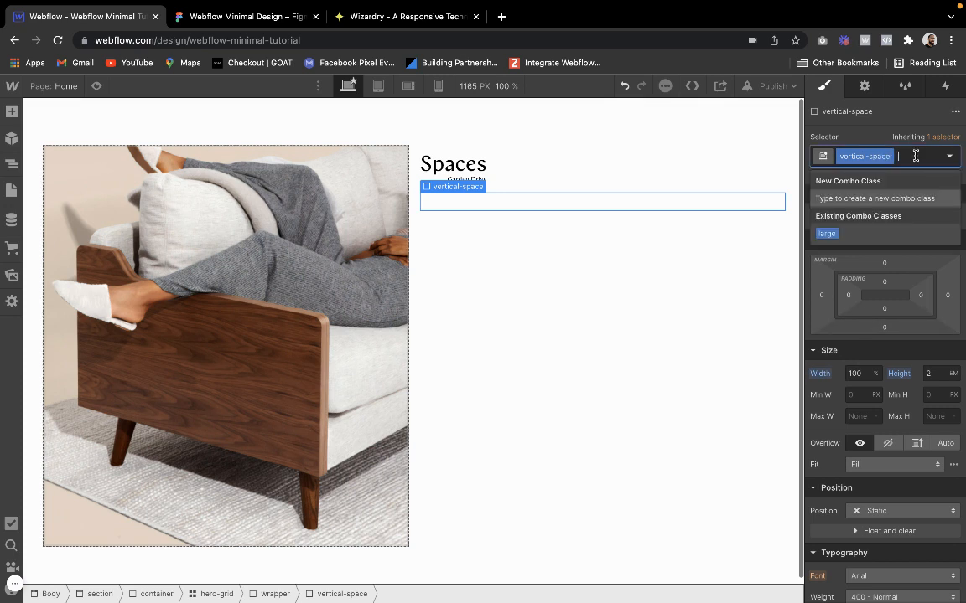
left_click(821, 375)
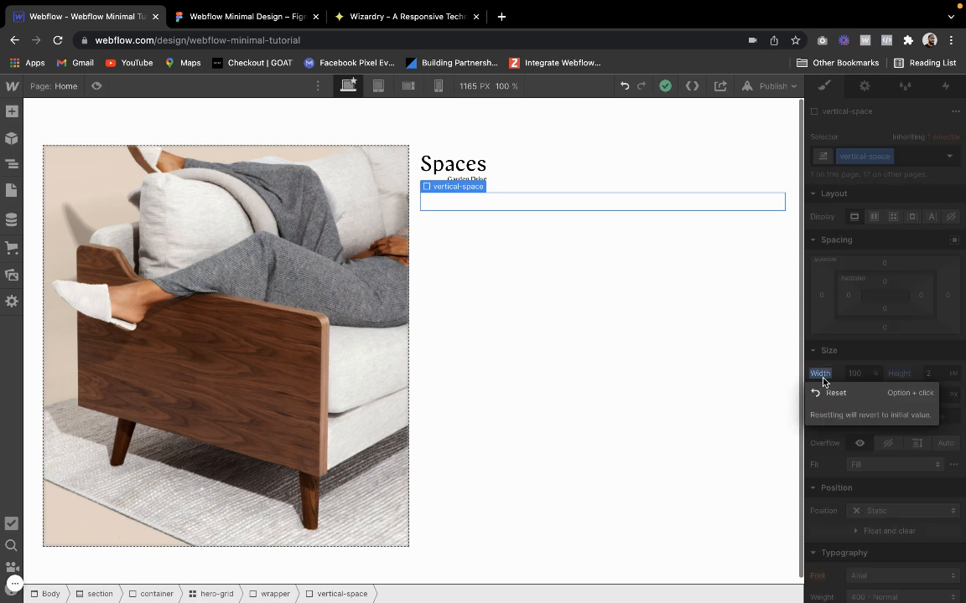
left_click(899, 163)
left_click(904, 157)
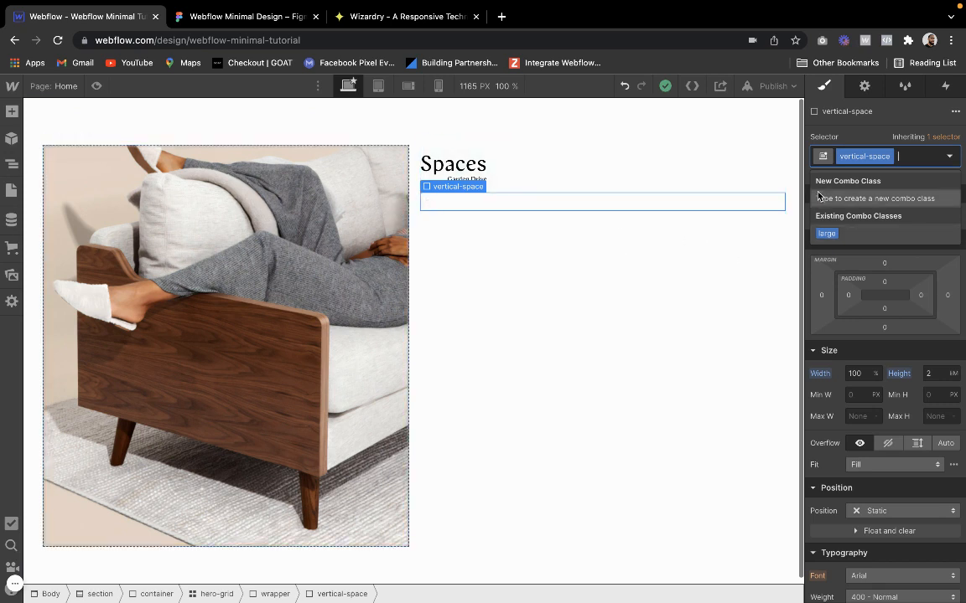
left_click(865, 140)
left_click(911, 160)
left_click(487, 166)
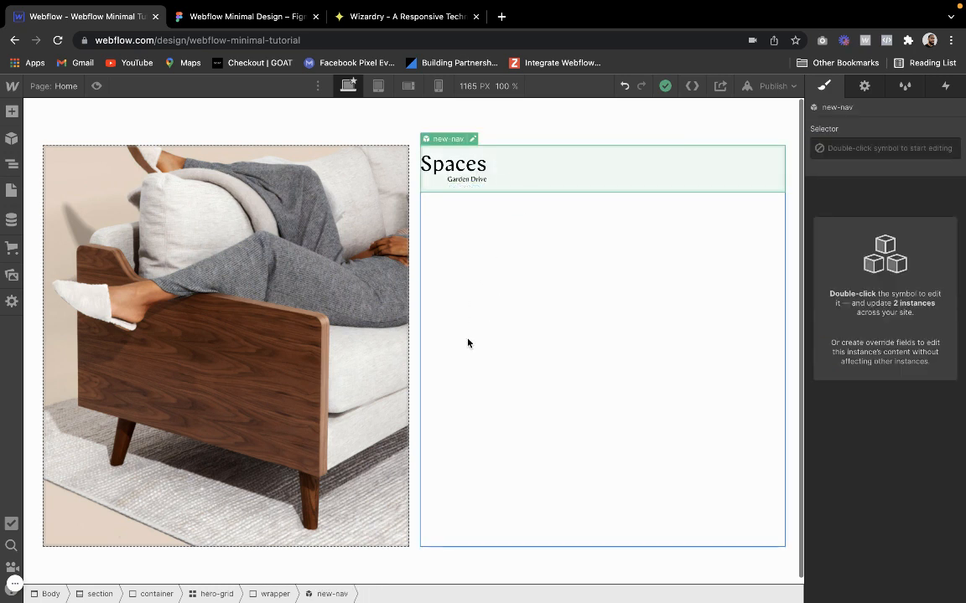
Add the new combo class 4em to the vertical-space div and set its height to 4 em
left_click(504, 205)
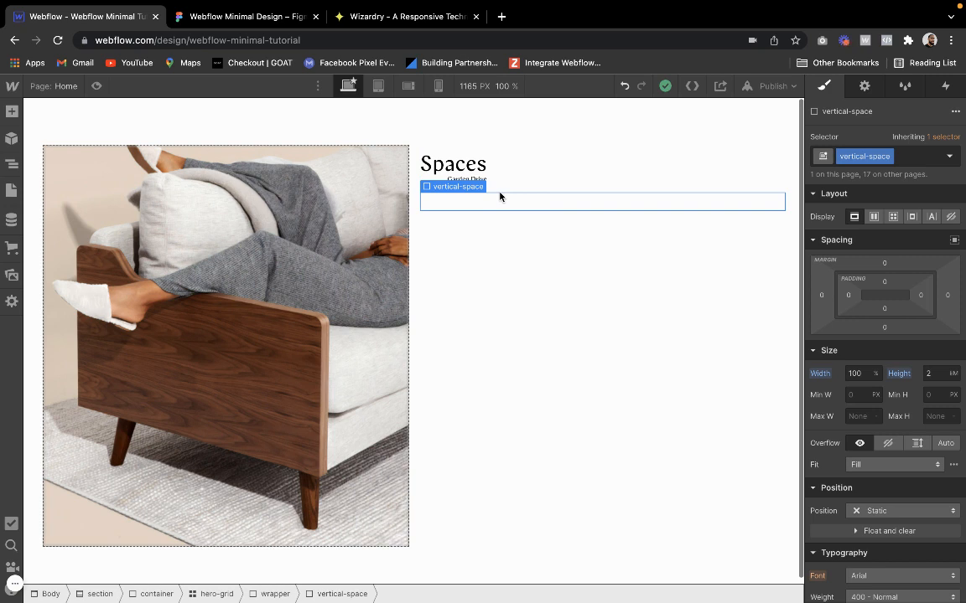
left_click(916, 159)
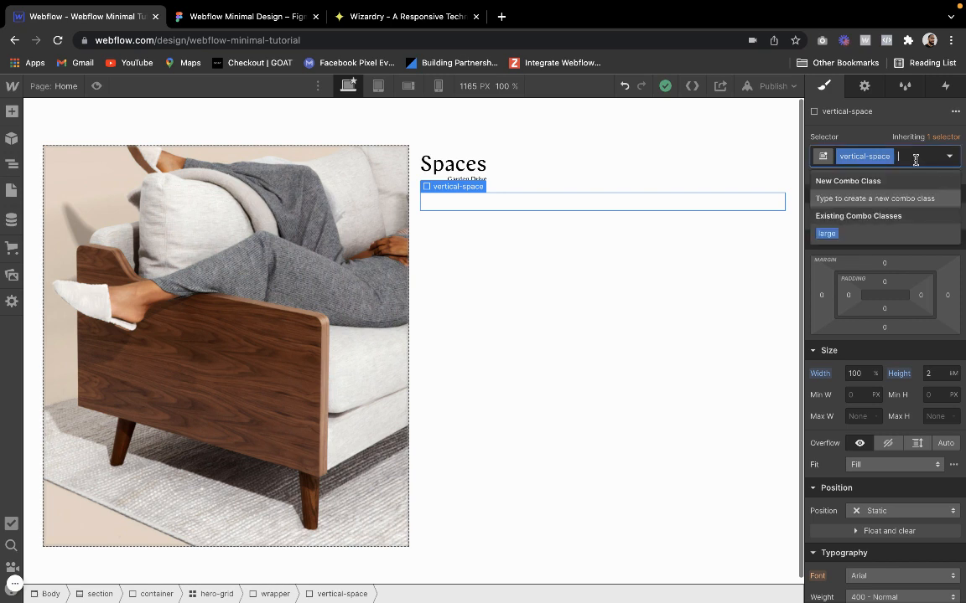
type("4")
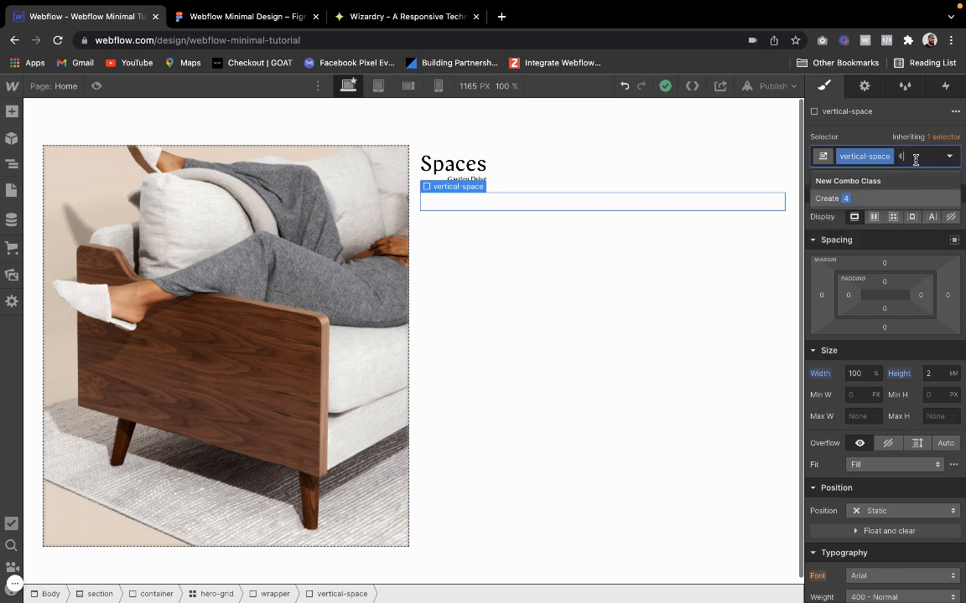
type("em")
key("Return")
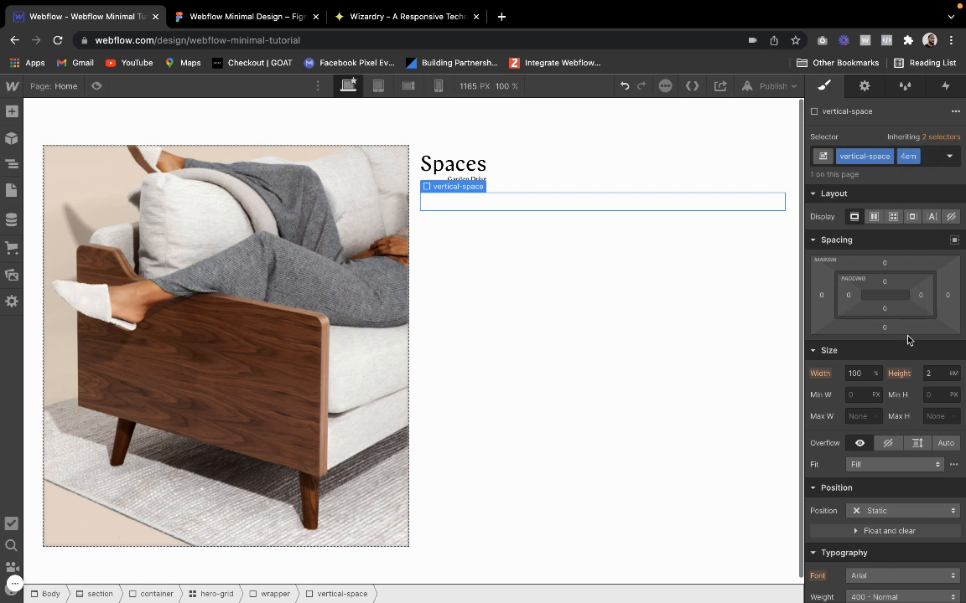
left_click(929, 373)
type("4")
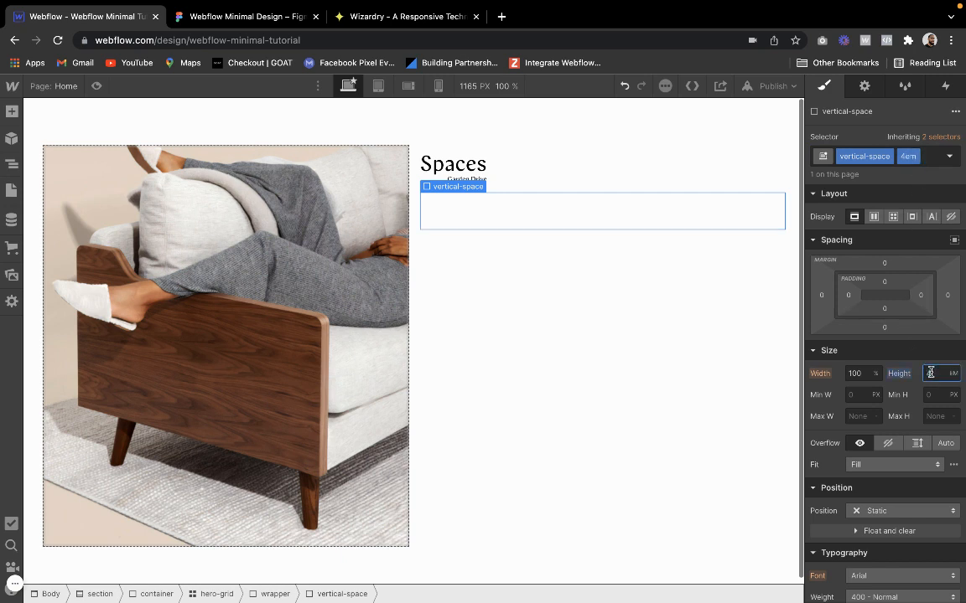
Add an H1 heading below the vertical-space div in the wrapper and give it the existing class H1
left_click(611, 248)
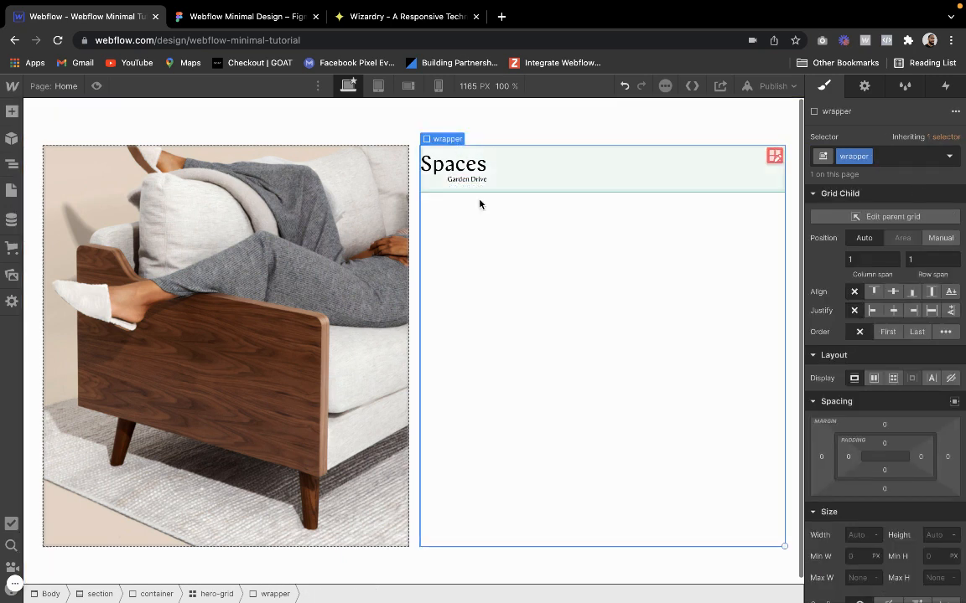
left_click(12, 111)
scroll(56, 470, "down", 1)
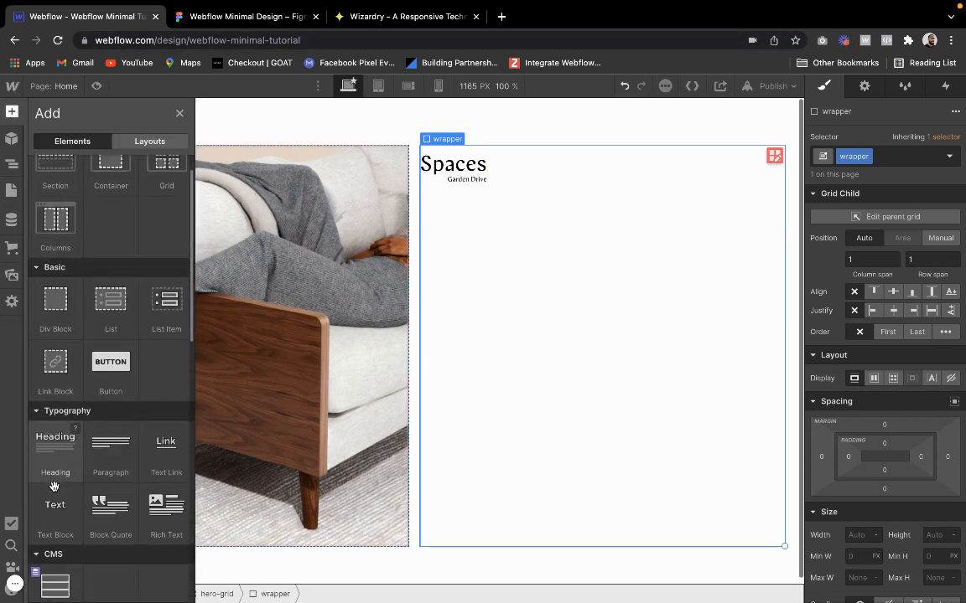
left_click_drag(54, 440, 590, 346)
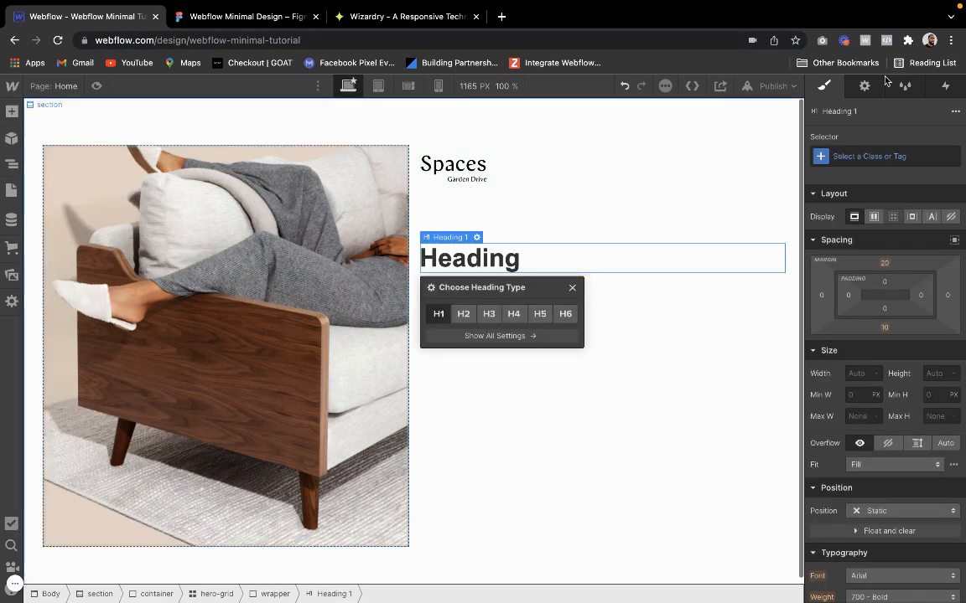
left_click(899, 157)
type("h1")
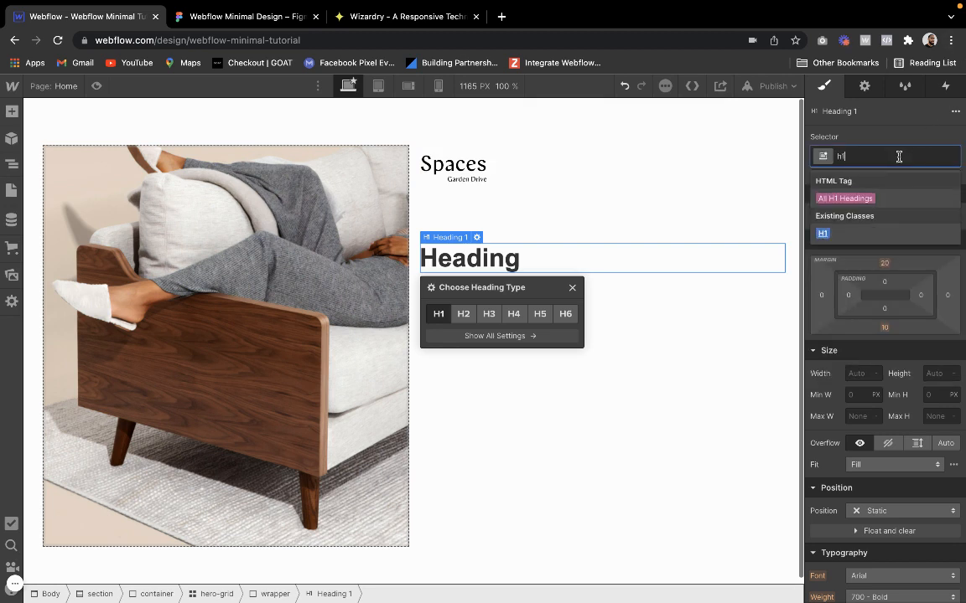
key("Return")
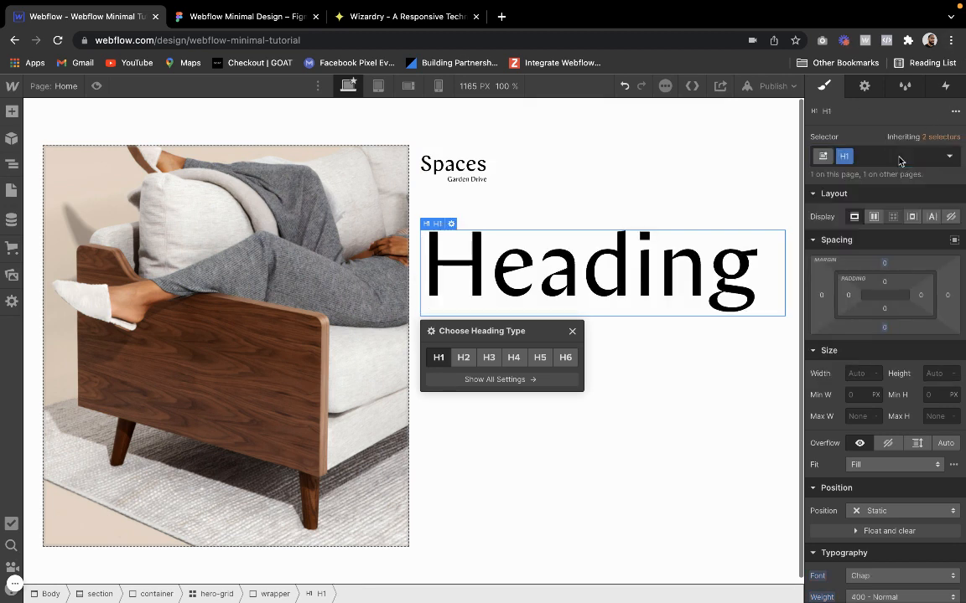
left_click(573, 331)
Copy the hero title from the Figma design, replace the Webflow heading's text with "Welcome to Spaces." and preview the page
left_click(258, 17)
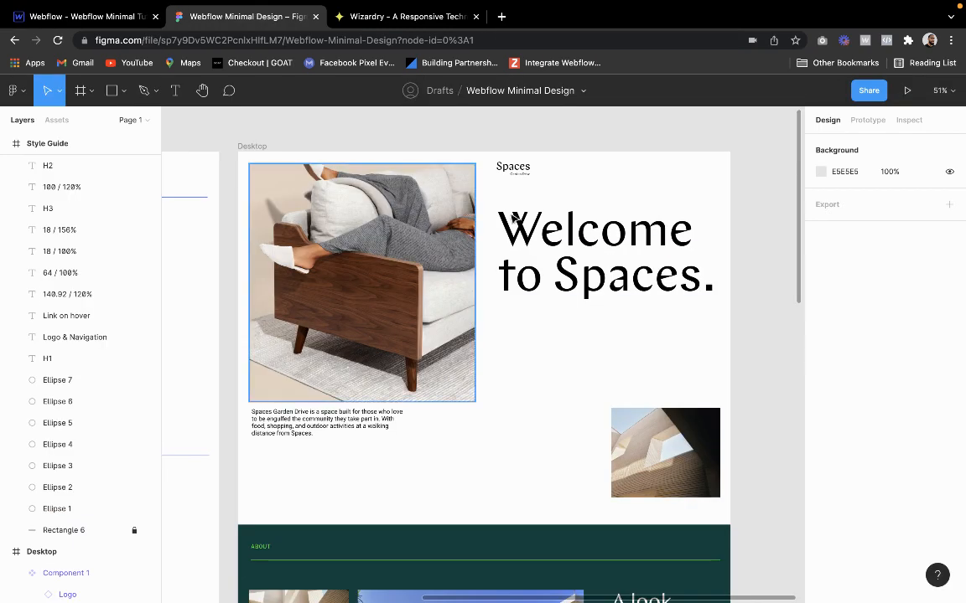
double_click(564, 214)
key("ctrl+c")
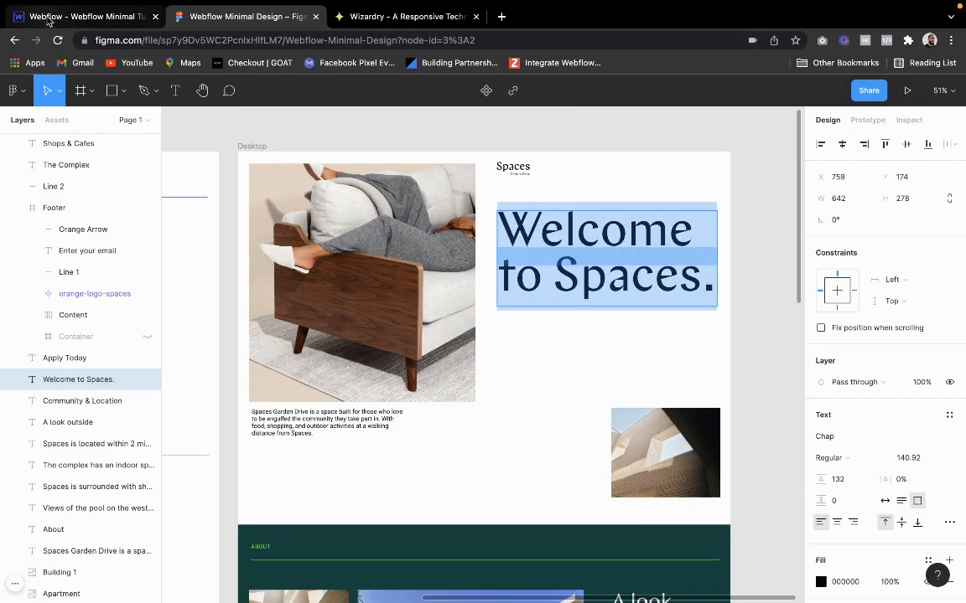
left_click(50, 17)
double_click(528, 266)
key("ctrl+v")
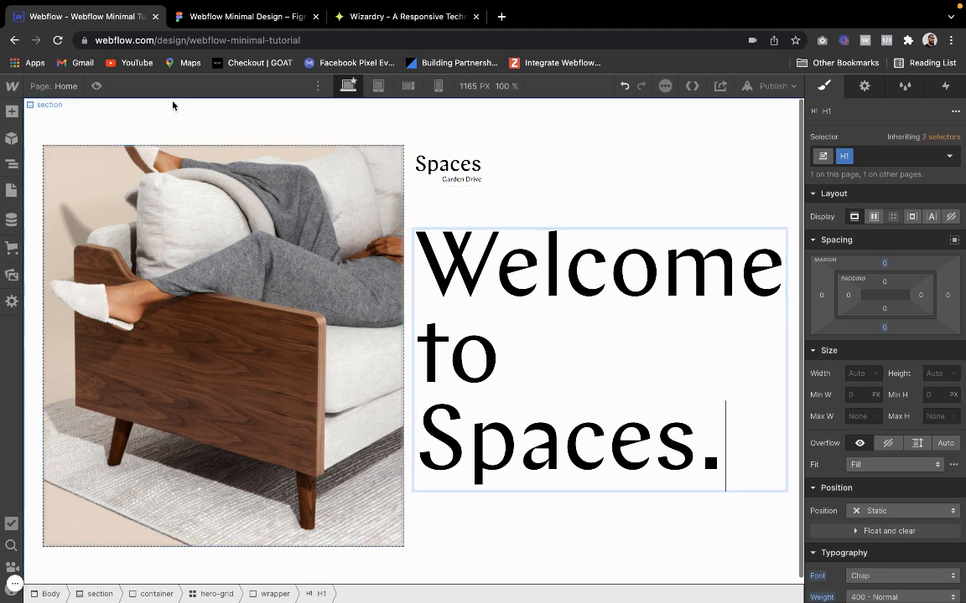
left_click(95, 86)
left_click(96, 87)
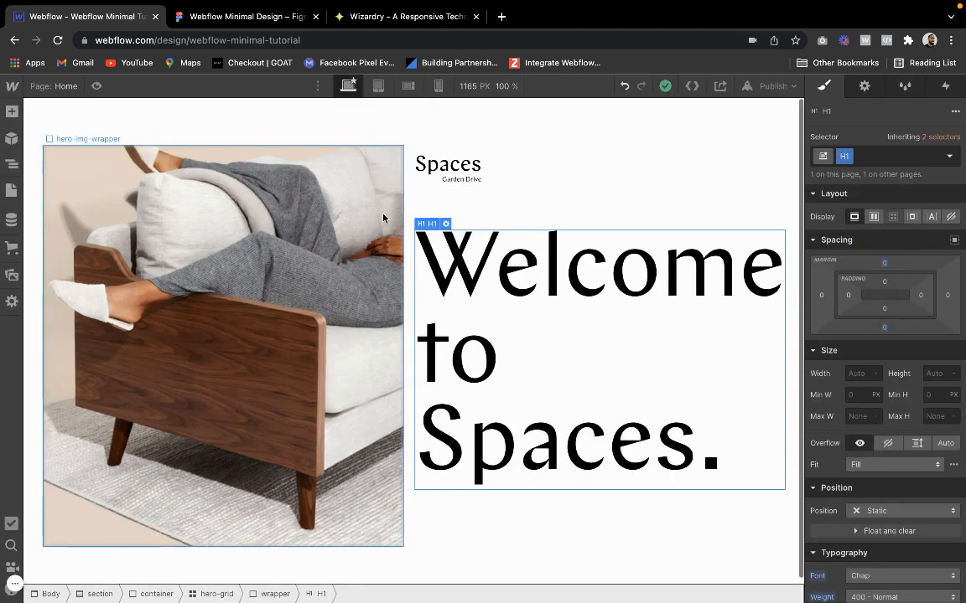
Check the gap between couch image and title in Figma, set the hero-grid's column gap to 65 px in Webflow, and preview it
left_click(419, 203)
key("Delete")
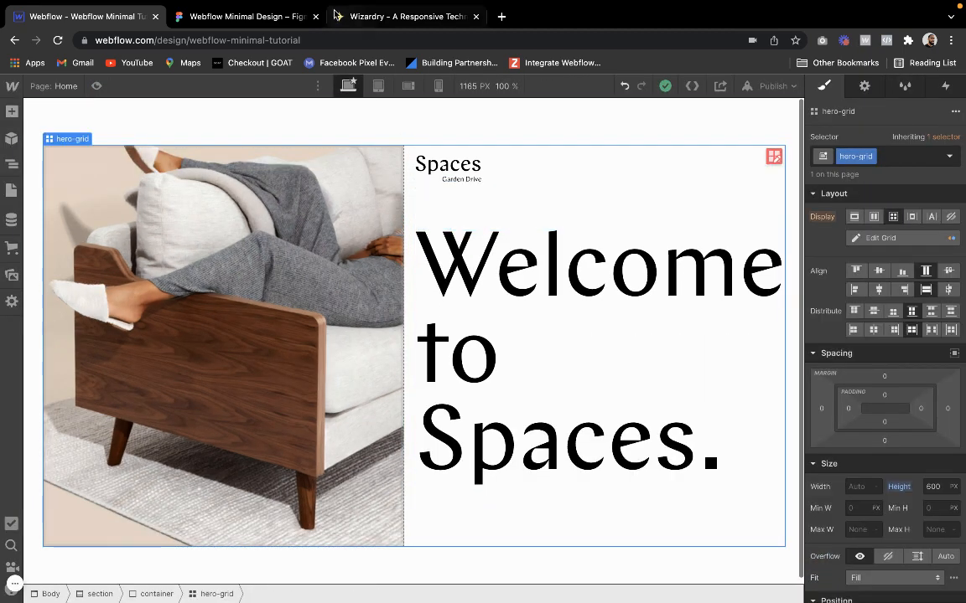
left_click(288, 17)
key("Escape")
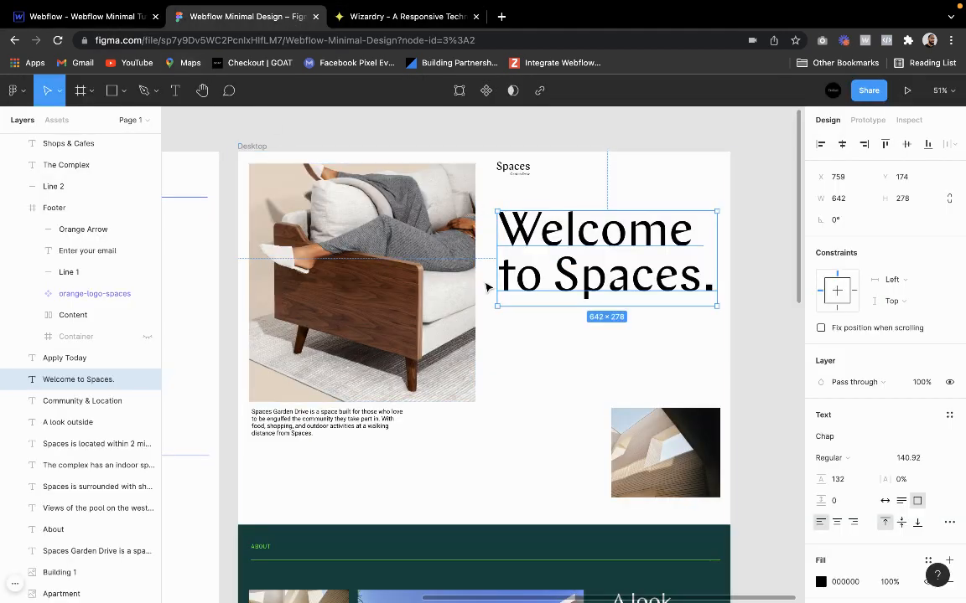
key("alt")
left_click(80, 15)
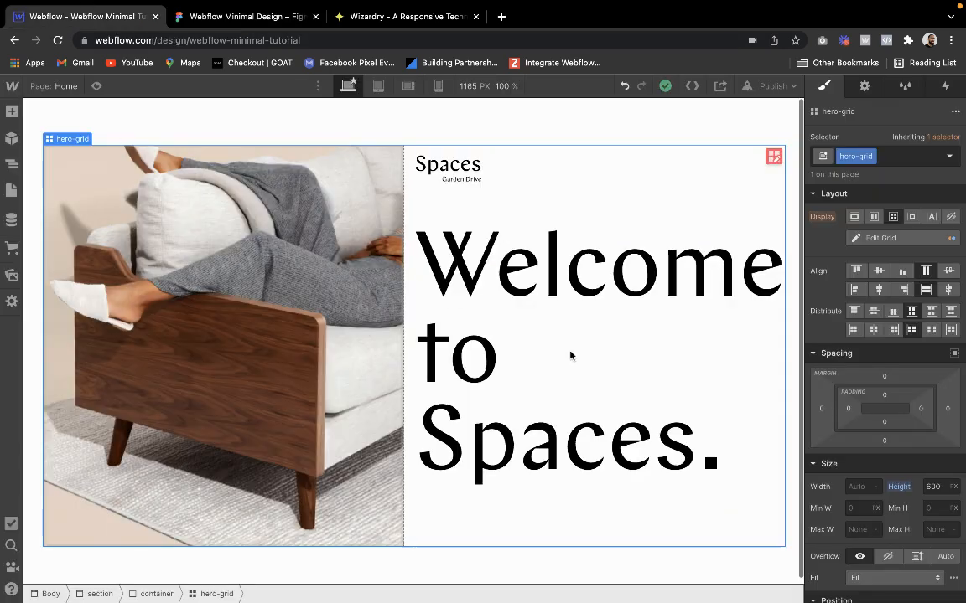
left_click(772, 157)
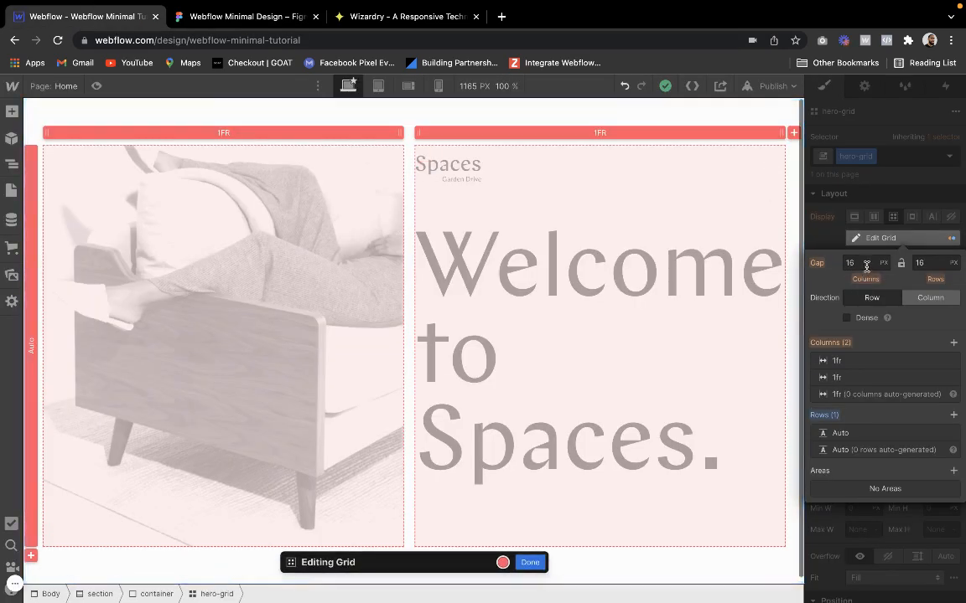
left_click(864, 264)
type("65")
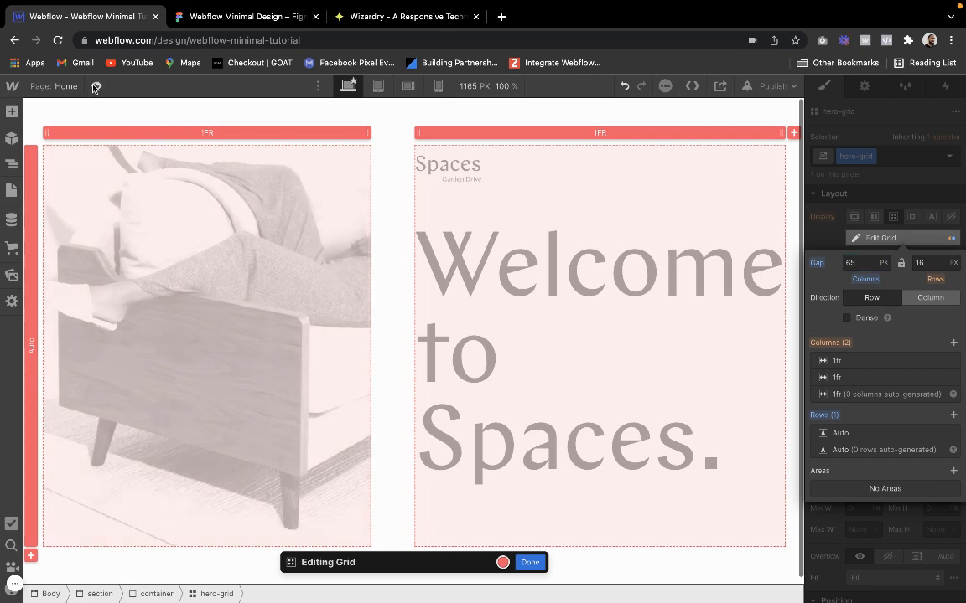
left_click(96, 86)
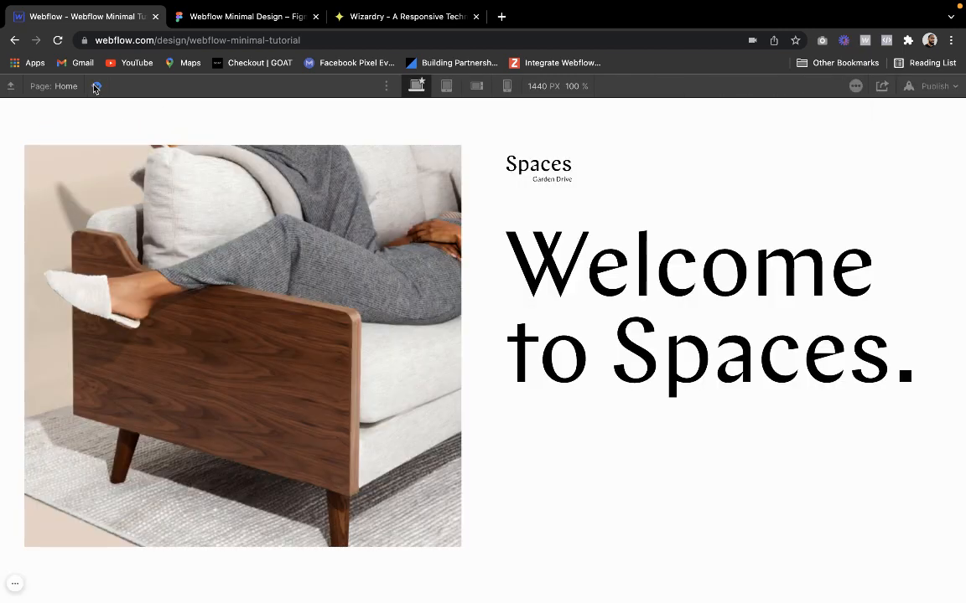
left_click(96, 87)
Compare the hero with the Figma design, set the hero-grid's height to 630 px in Webflow, and preview the page
left_click(250, 18)
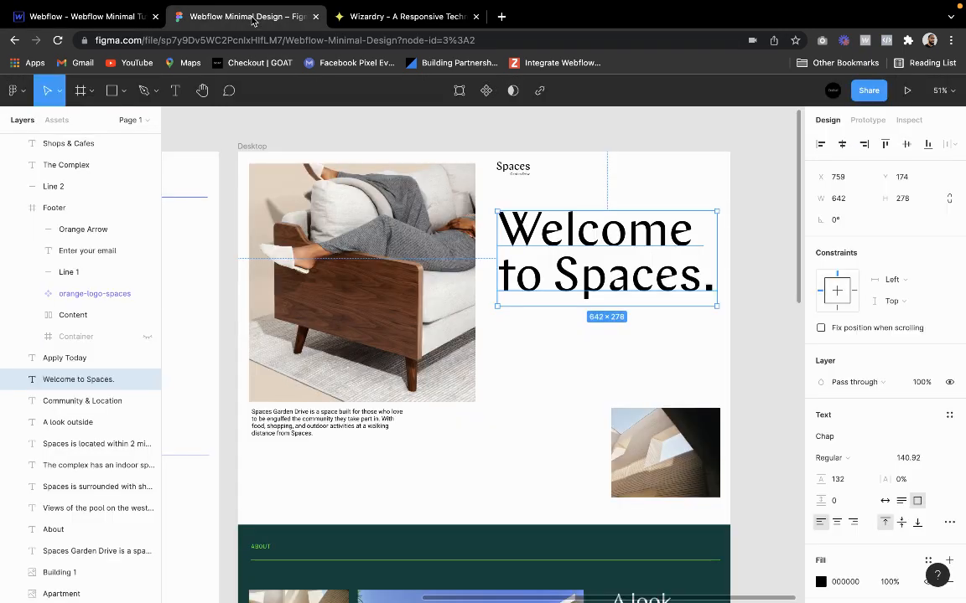
left_click(105, 18)
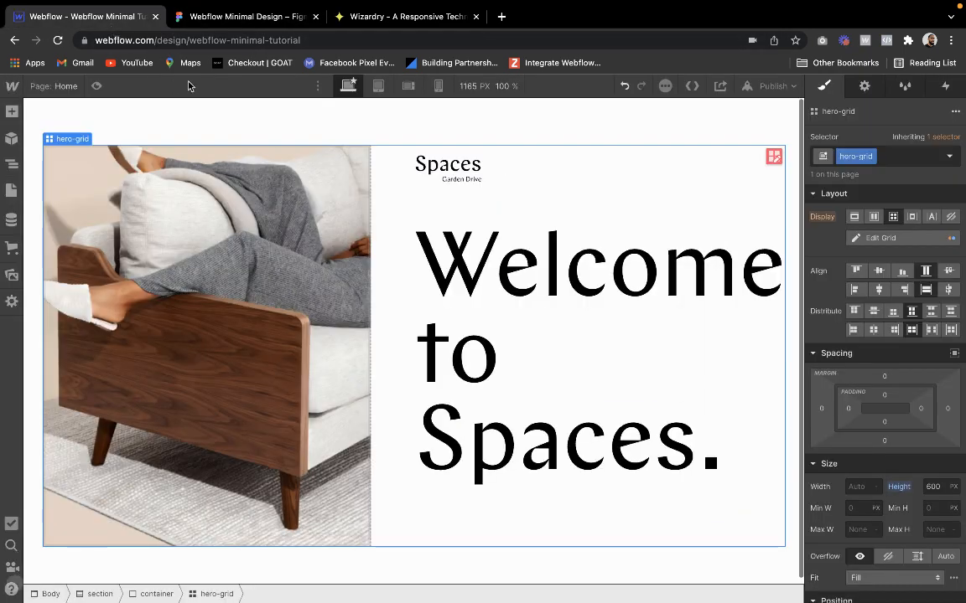
left_click(95, 87)
left_click(97, 87)
left_click(932, 486)
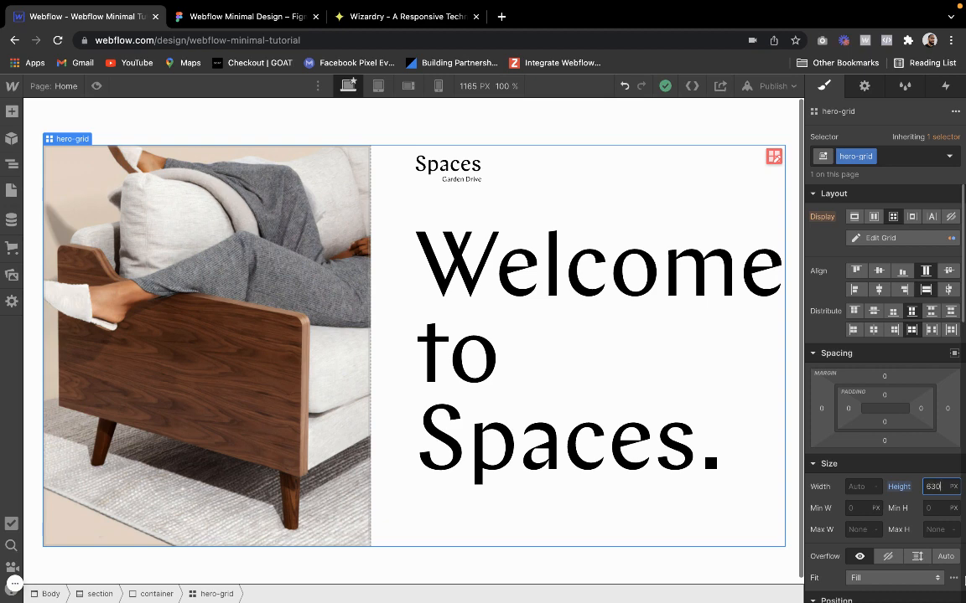
type("630")
key("Return")
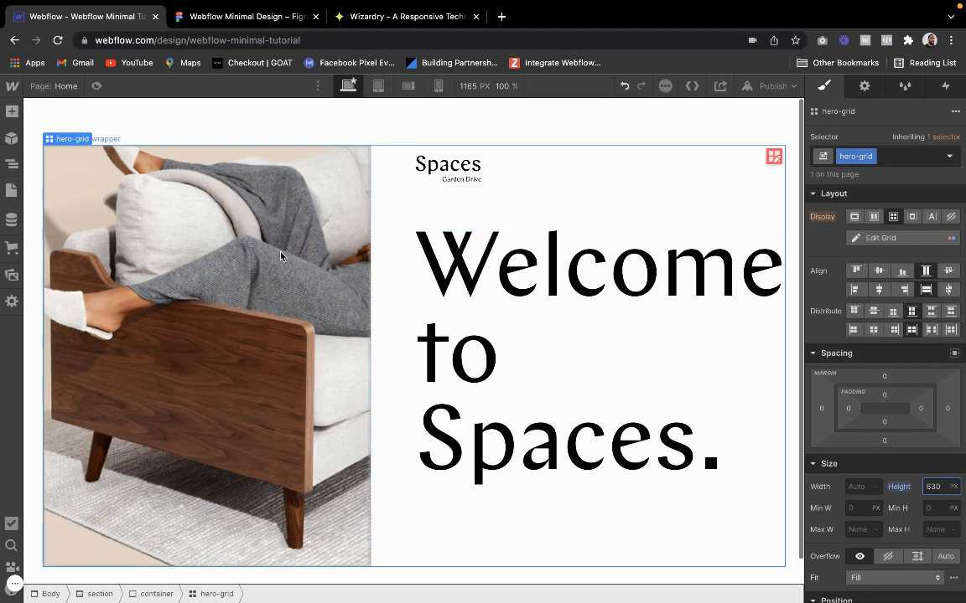
left_click(94, 87)
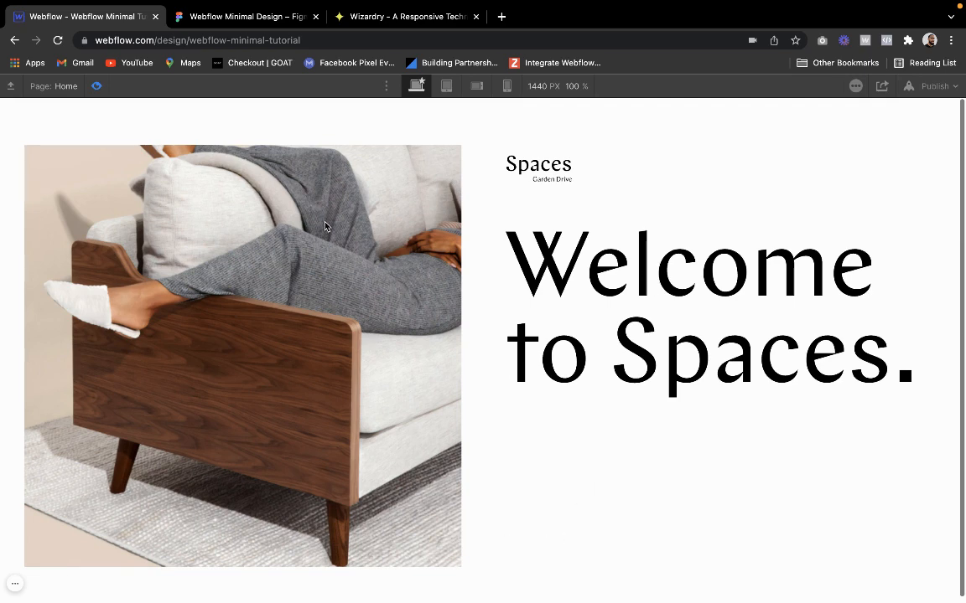
left_click(94, 86)
Leave the preview and add a new combo class "hero" to the hero section
left_click(227, 134)
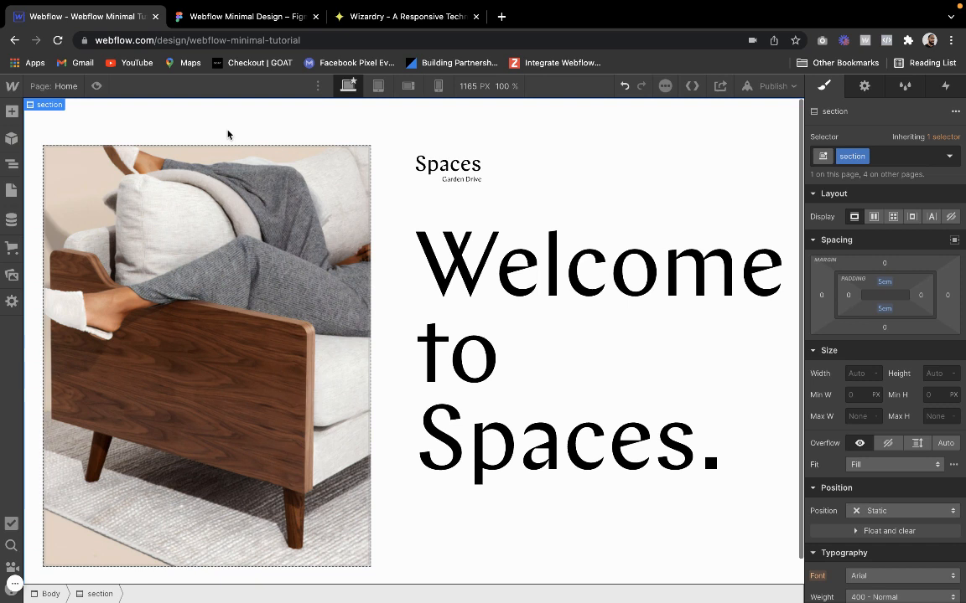
left_click(891, 157)
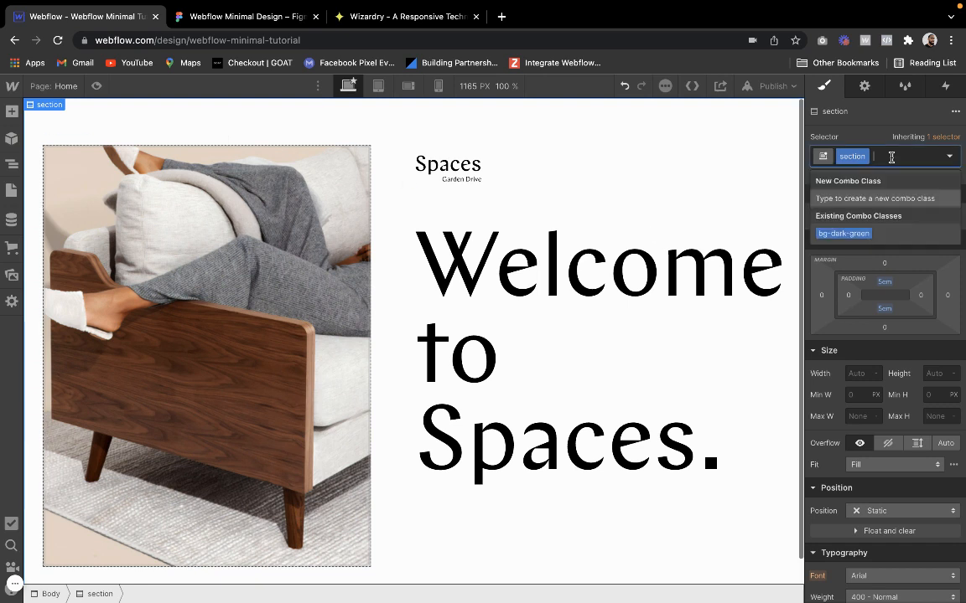
type("h")
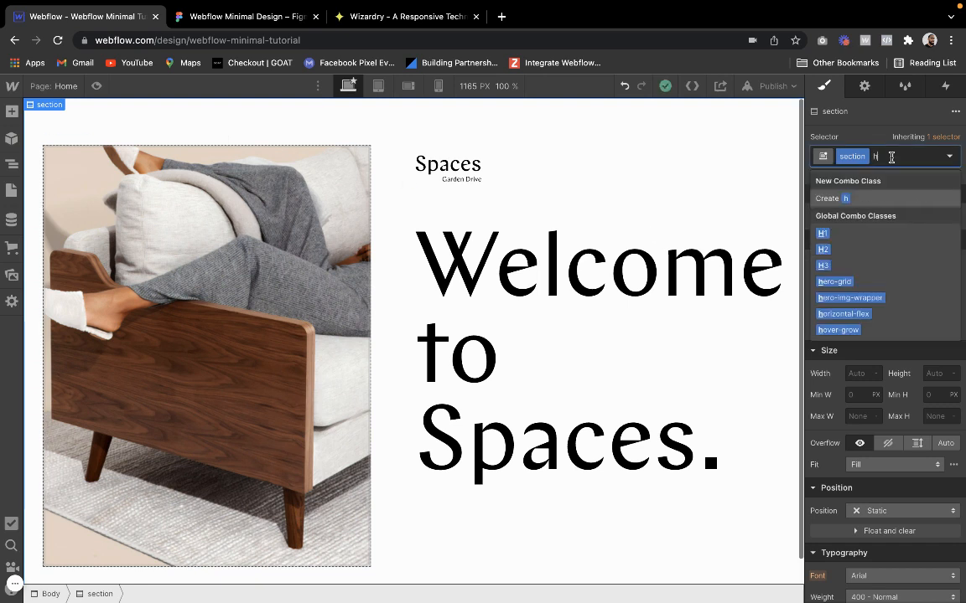
type("ero")
key("Return")
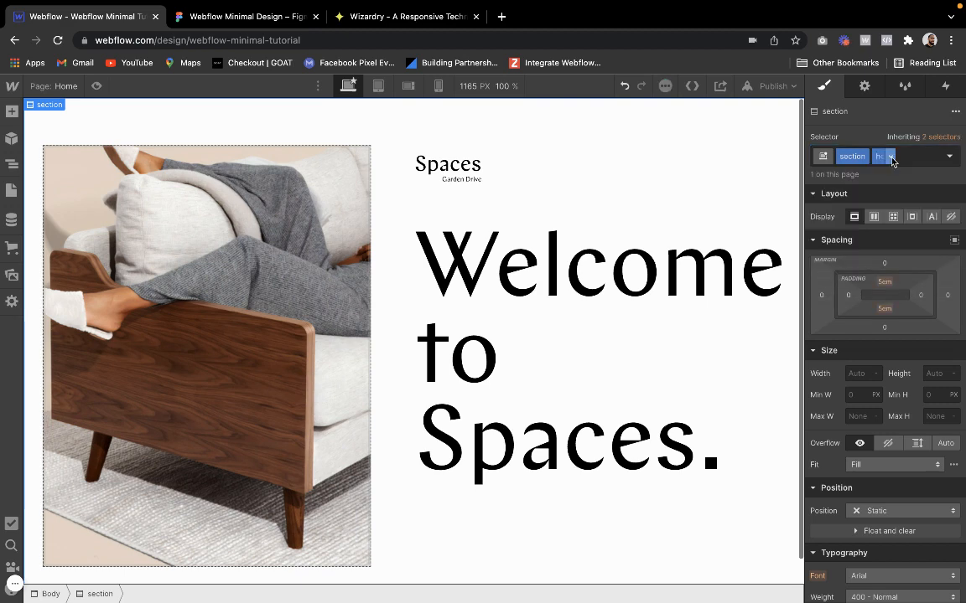
Set the hero section's top padding to 3 em and check the page in preview
left_click(884, 282)
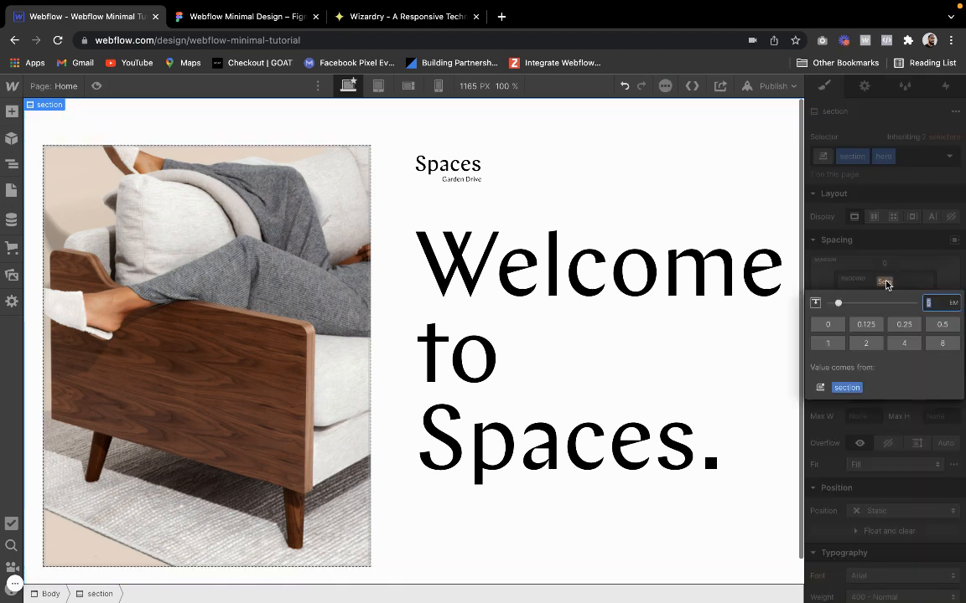
type("3")
key("Return")
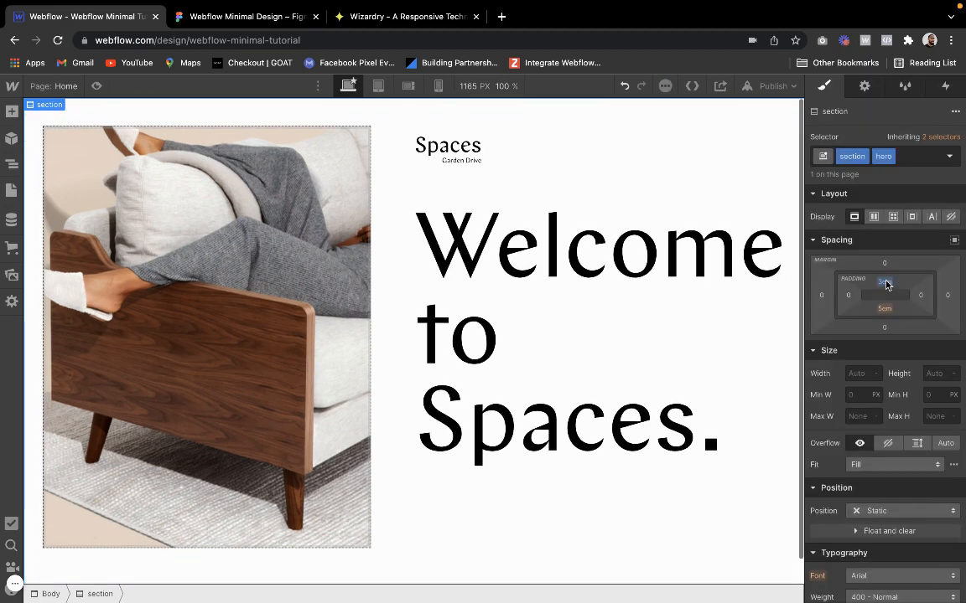
left_click(97, 85)
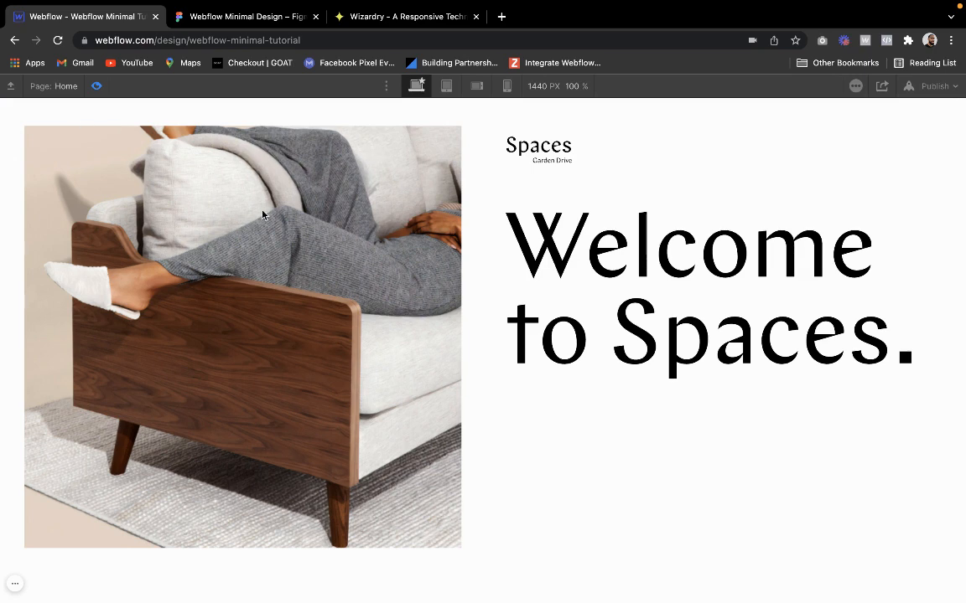
left_click(94, 87)
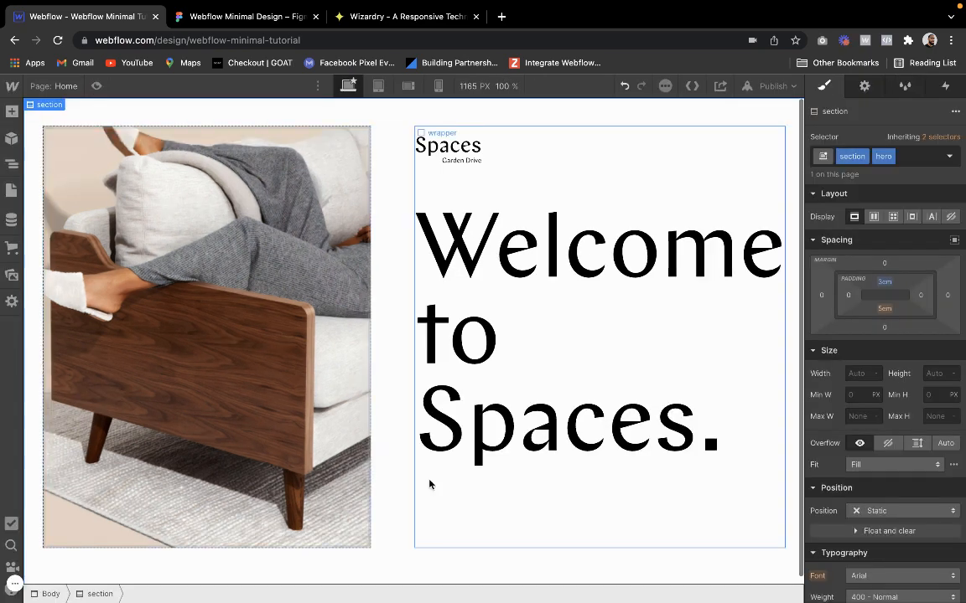
Check the area below the couch image in Figma, and add a div block with the existing class vertical-space to the Webflow hero section
left_click(385, 297)
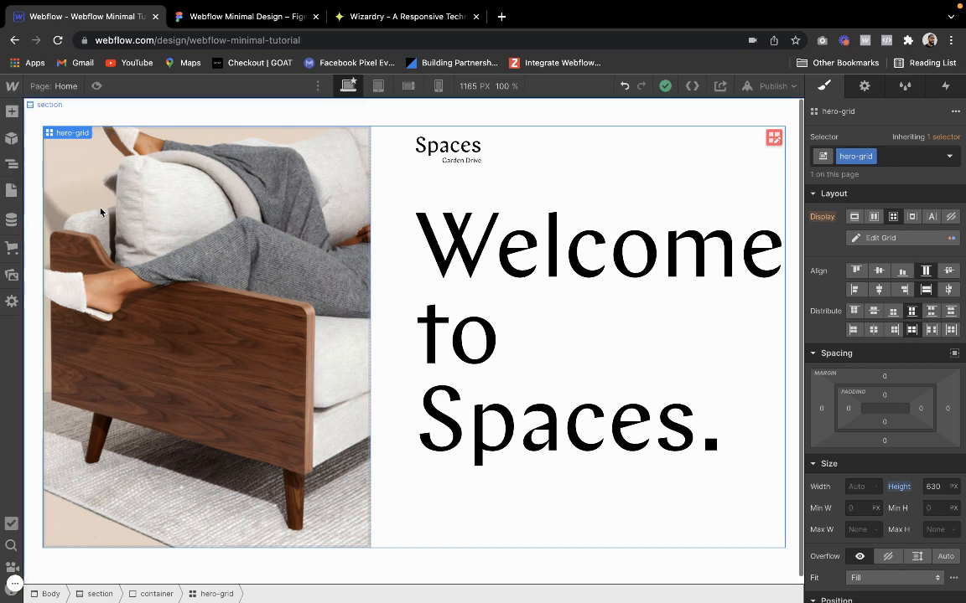
mouse_move(73, 140)
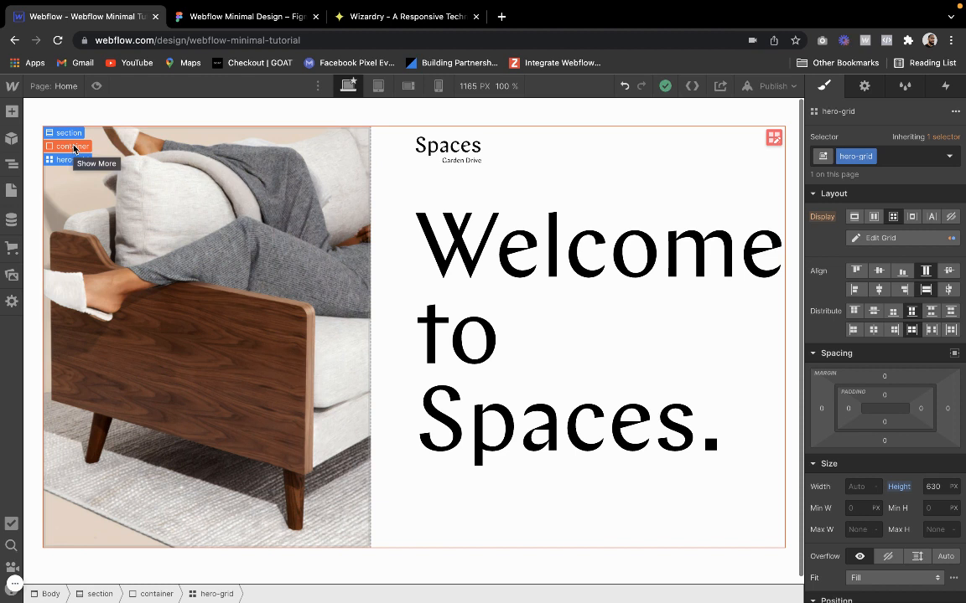
left_click(69, 132)
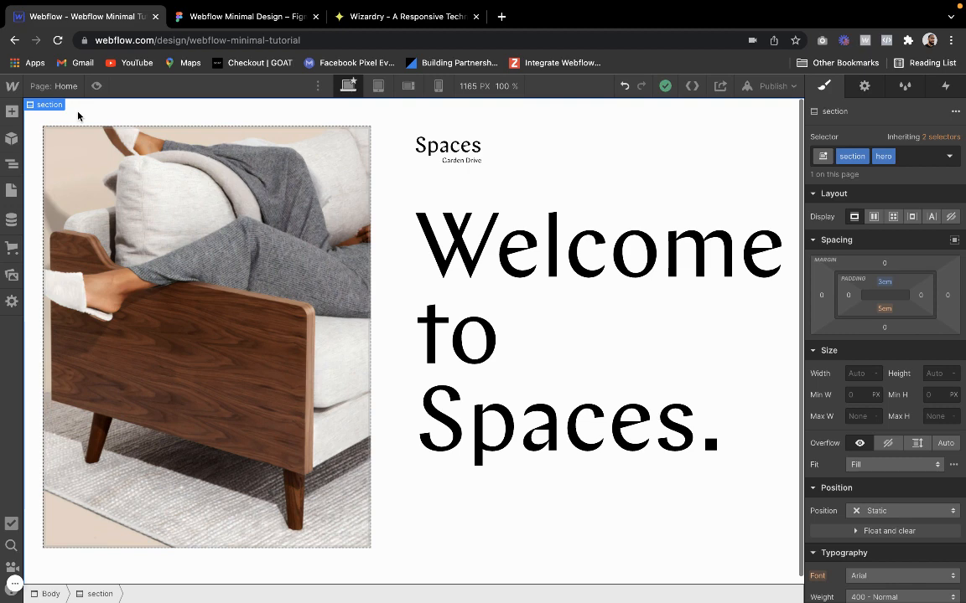
left_click(177, 18)
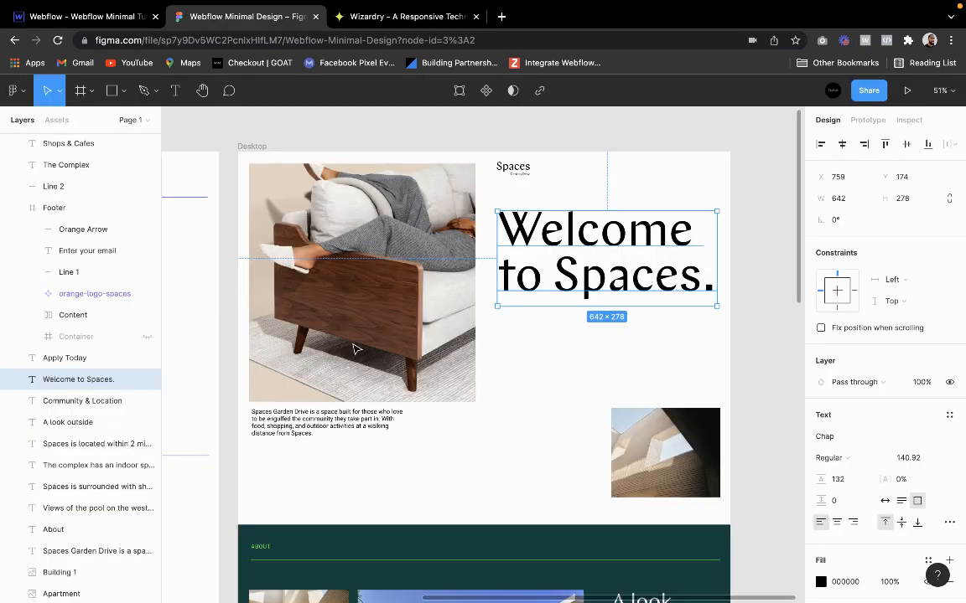
left_click(489, 518)
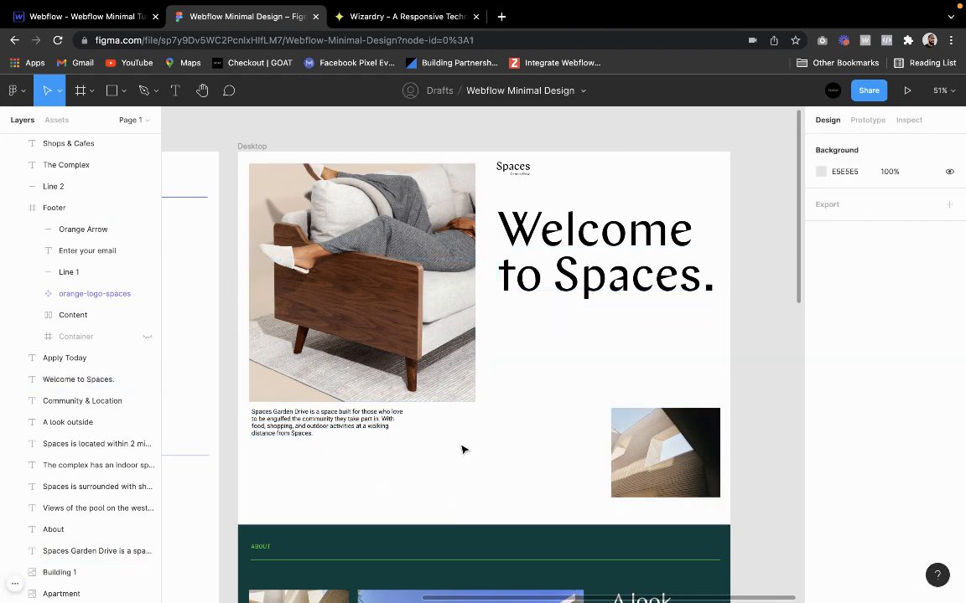
left_click(84, 16)
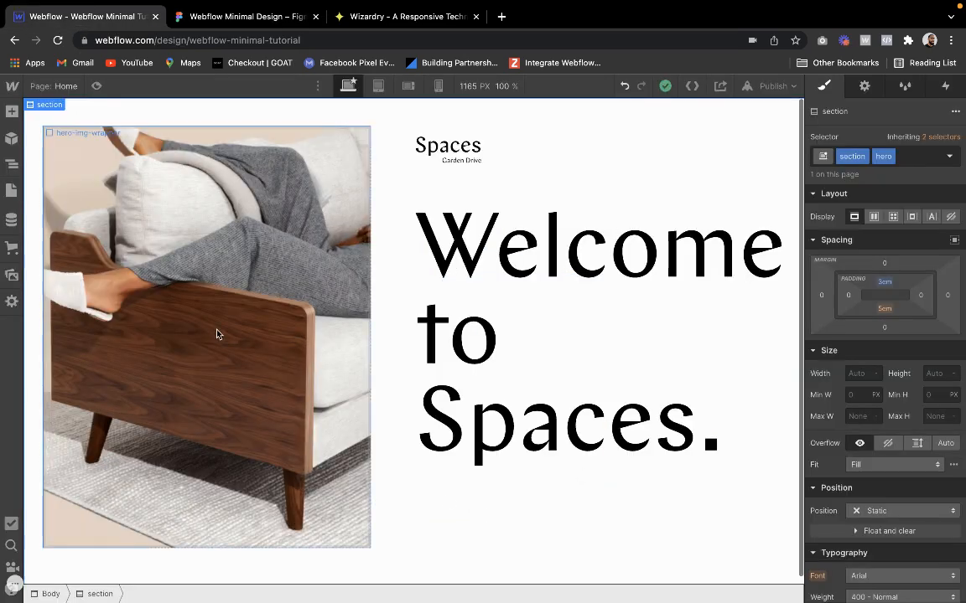
left_click(12, 110)
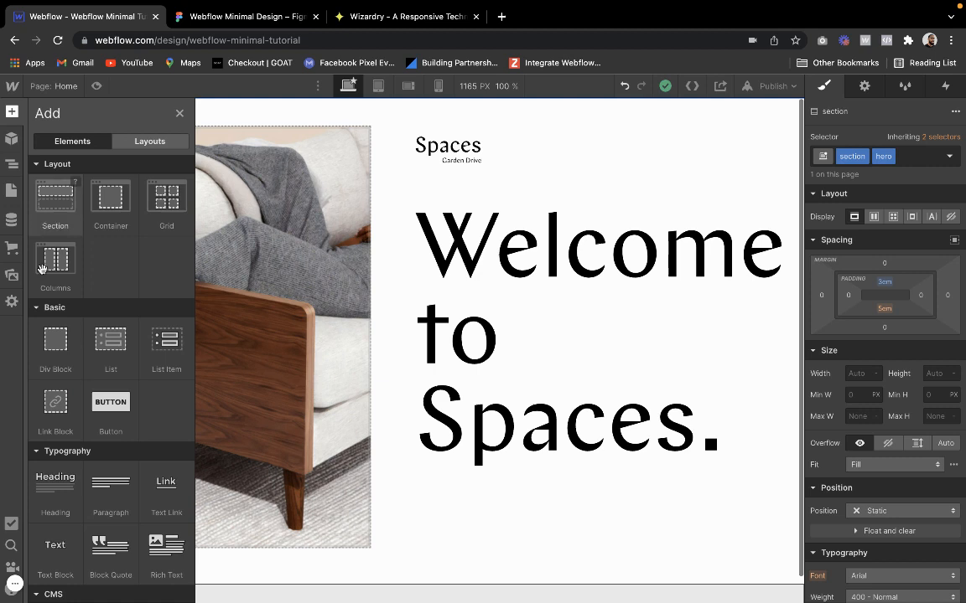
left_click(48, 350)
left_click(879, 156)
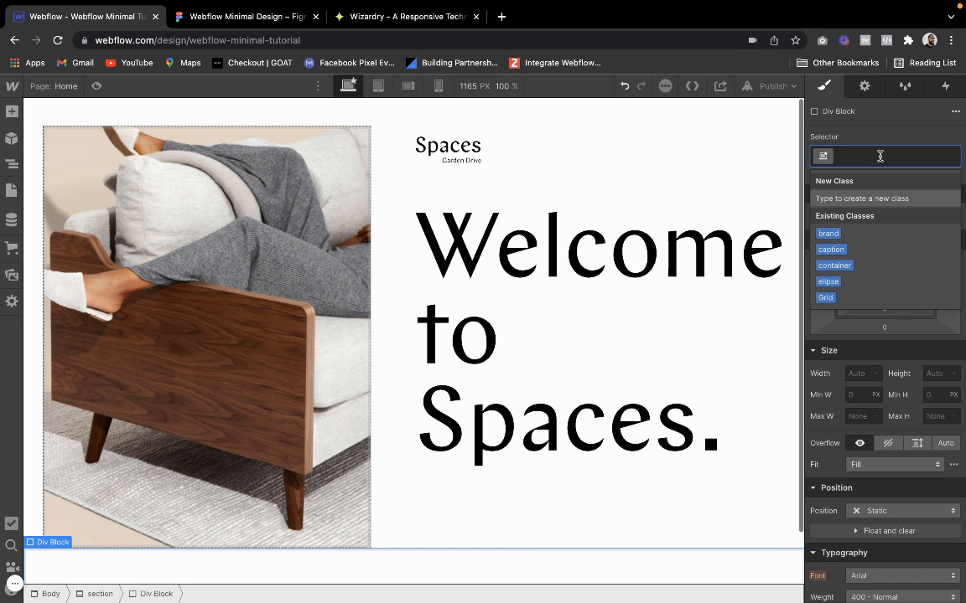
type("ert")
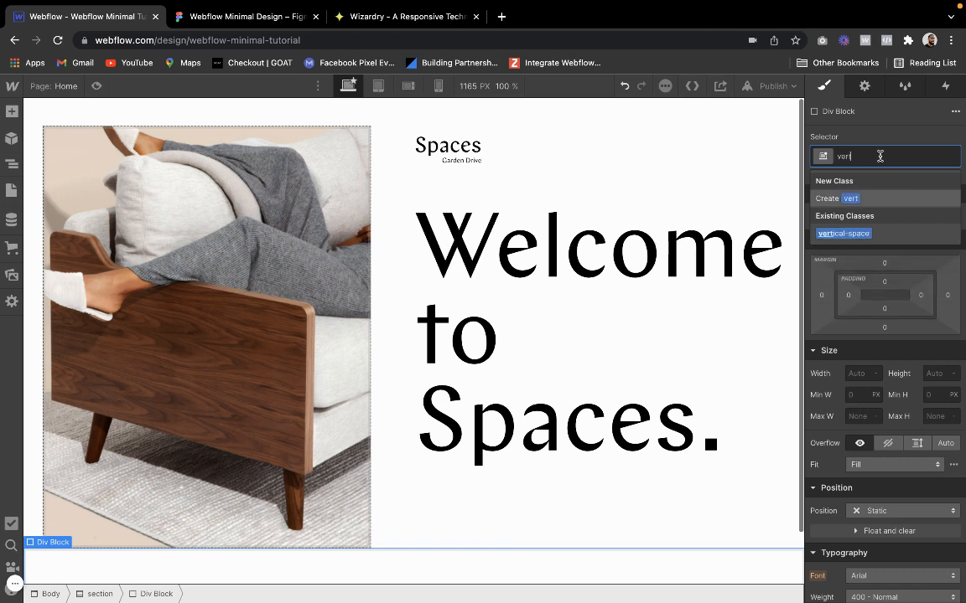
type("ic")
key("Return")
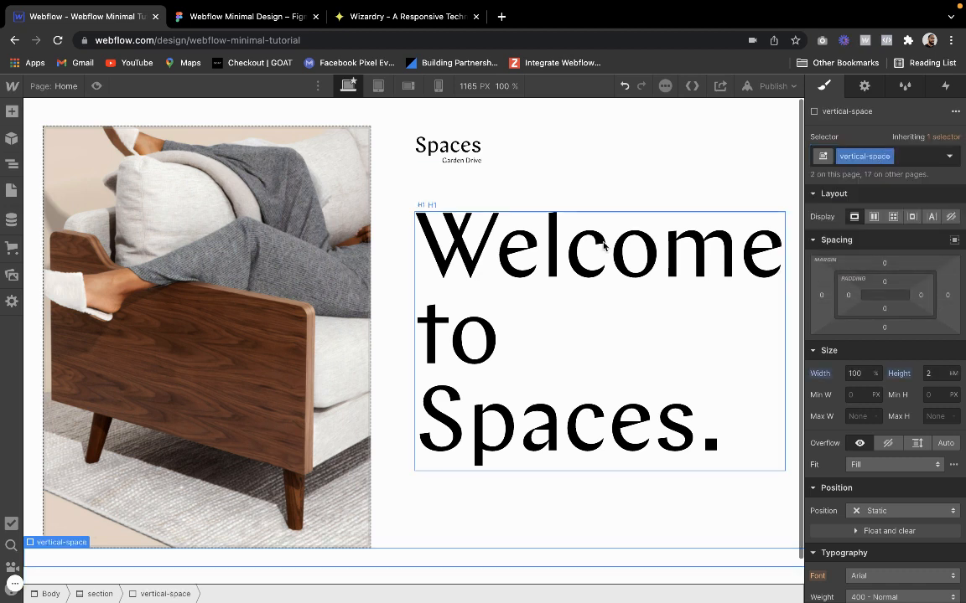
Add another div block directly inside the hero section and give it the existing class container
scroll(244, 253, "down", 1)
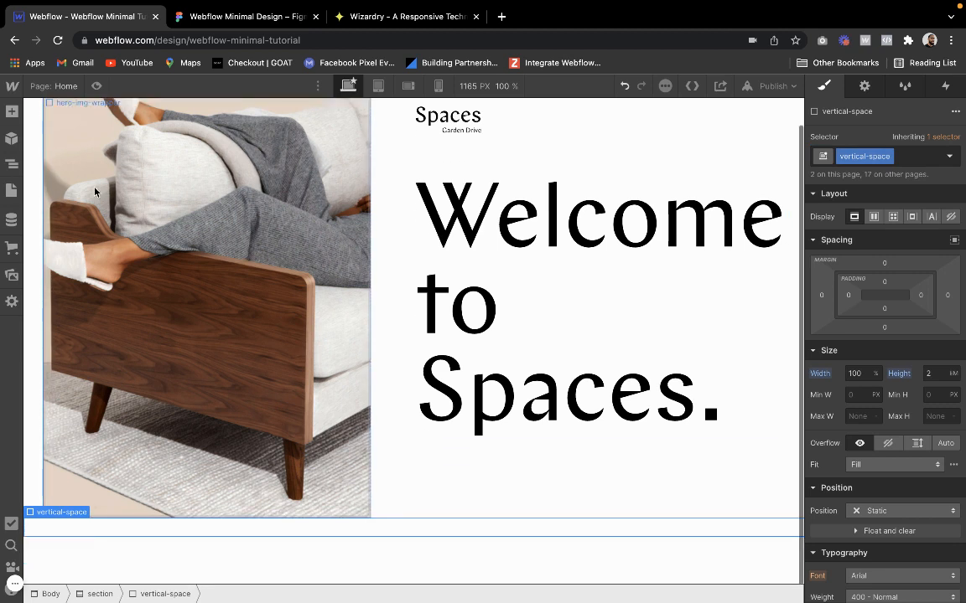
left_click(11, 164)
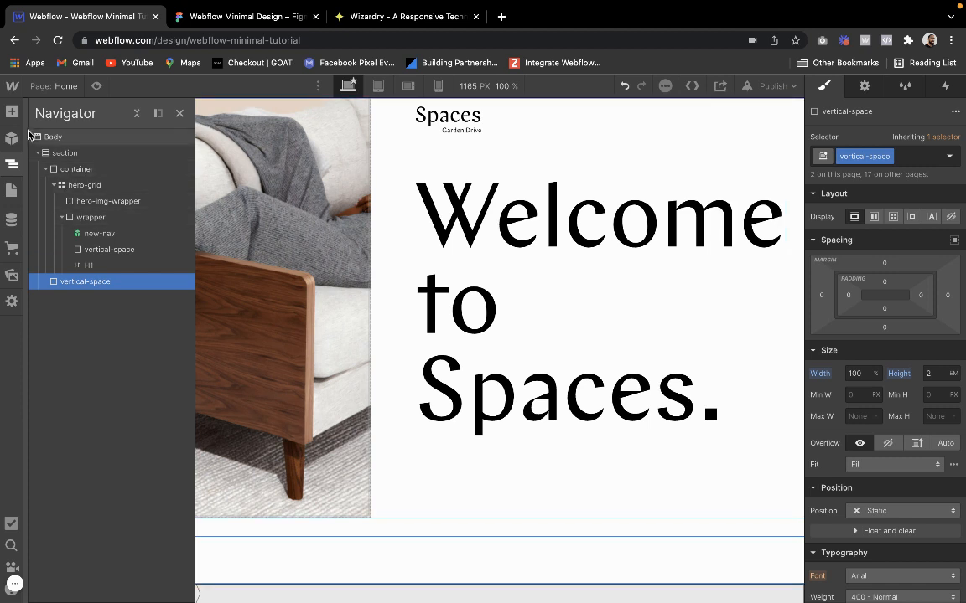
left_click(77, 154)
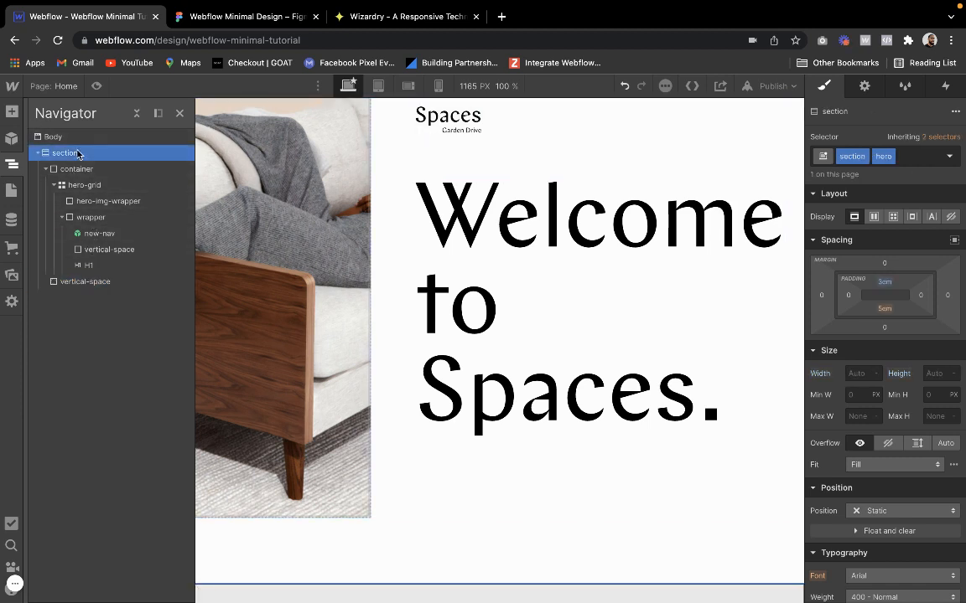
left_click(12, 111)
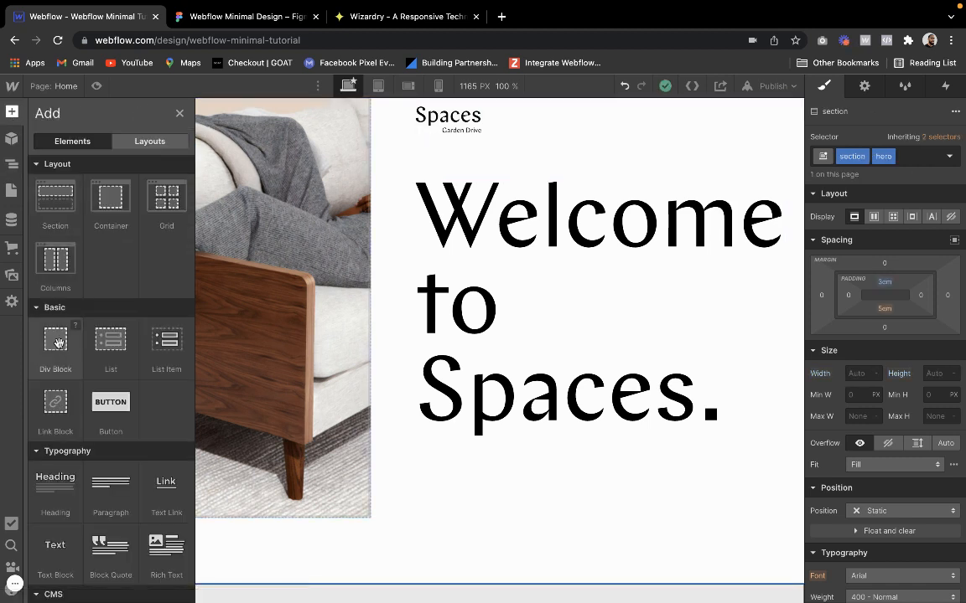
left_click(55, 339)
left_click(853, 157)
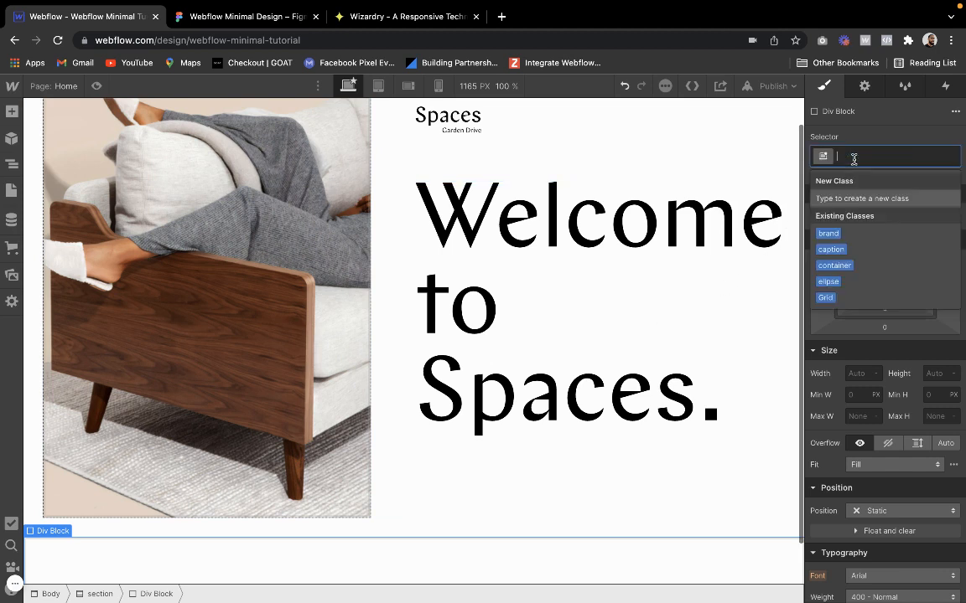
type("container")
key("Return")
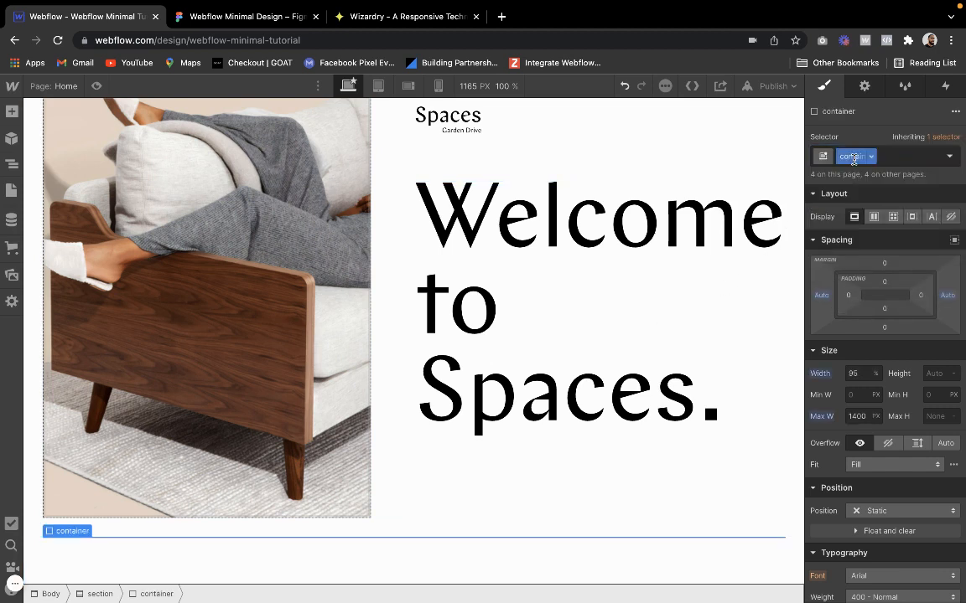
Move the section's lower vertical-space div into the new empty container
left_click(12, 165)
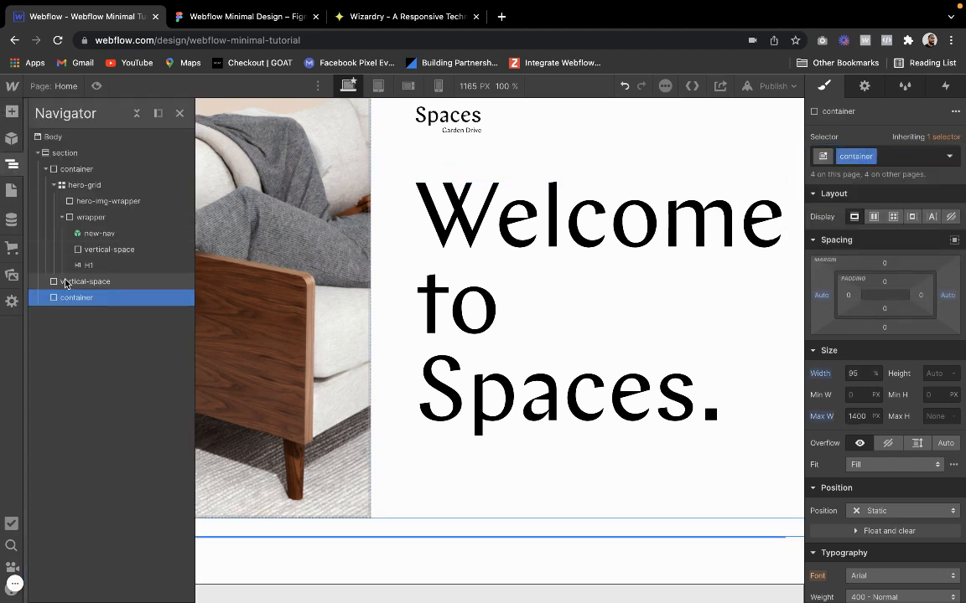
mouse_move(66, 284)
left_mouse_down()
mouse_move(56, 295)
mouse_move(70, 298)
left_mouse_up()
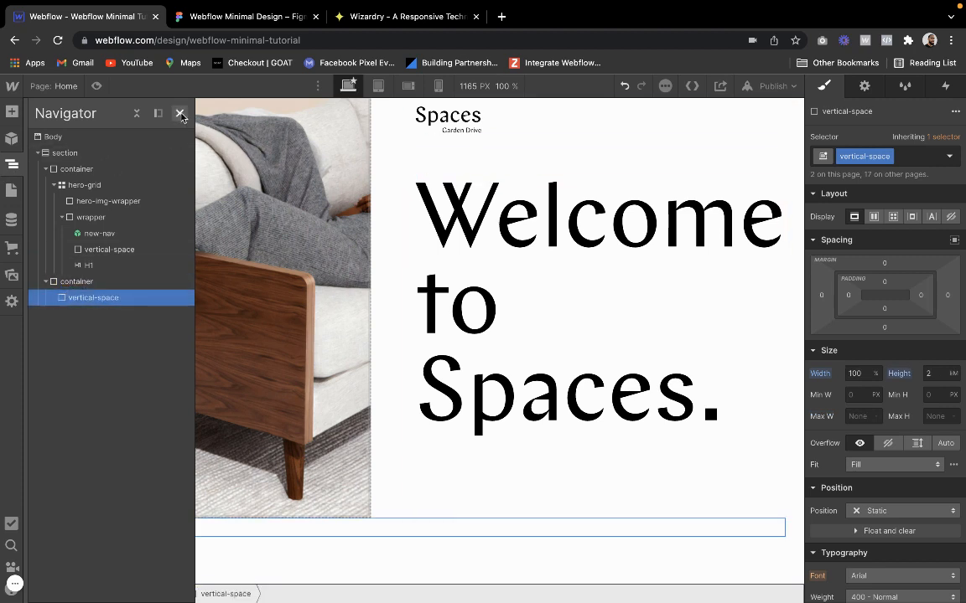
left_click(180, 114)
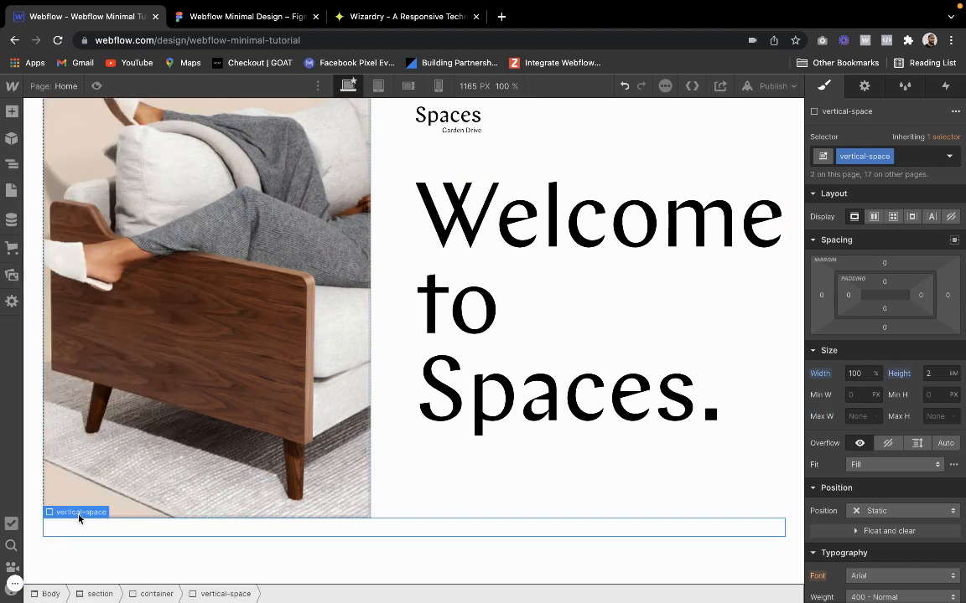
Add a grid inside the second container and give it the new class "wide-grid"
mouse_move(79, 515)
left_click(69, 499)
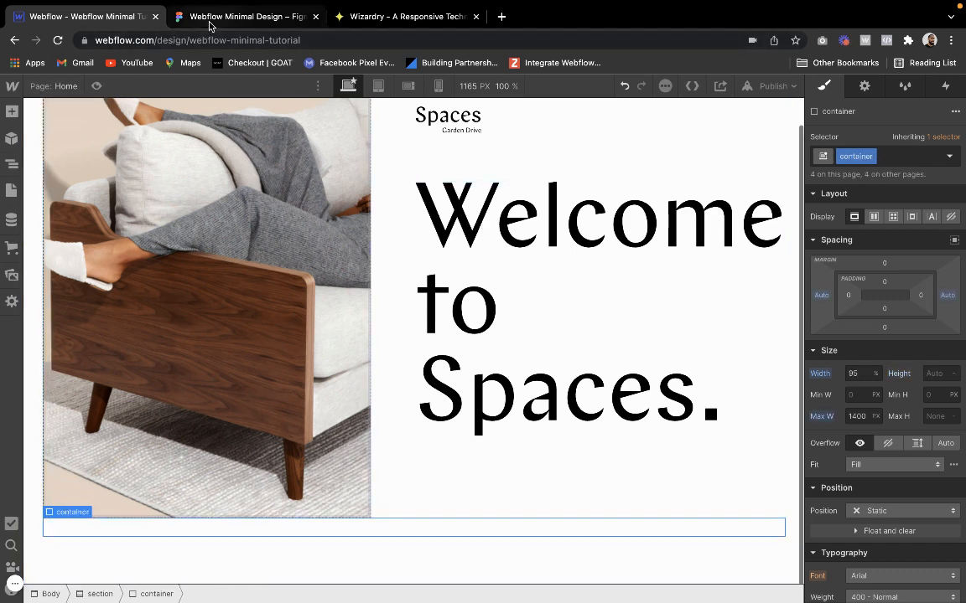
left_click(11, 112)
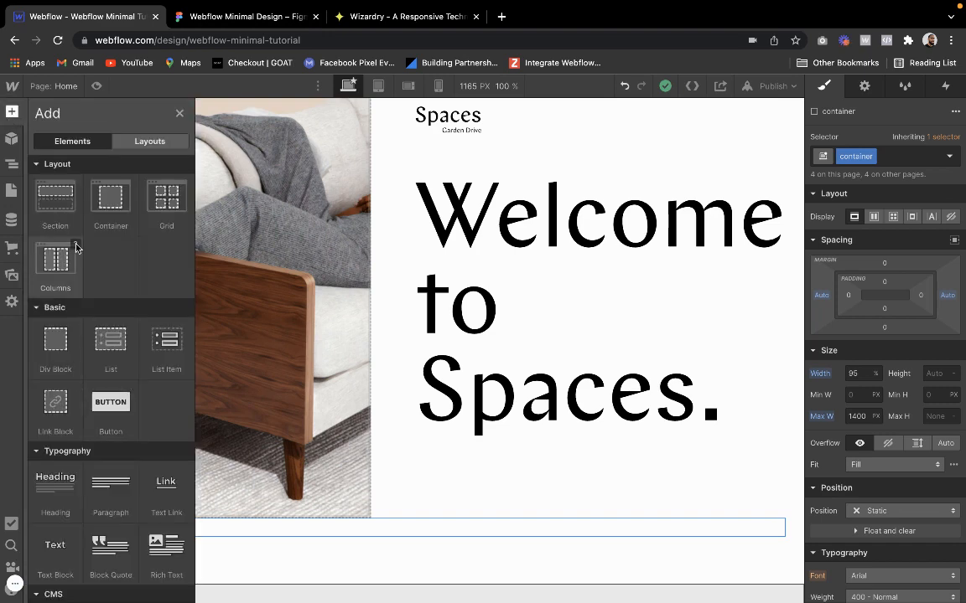
left_click(163, 207)
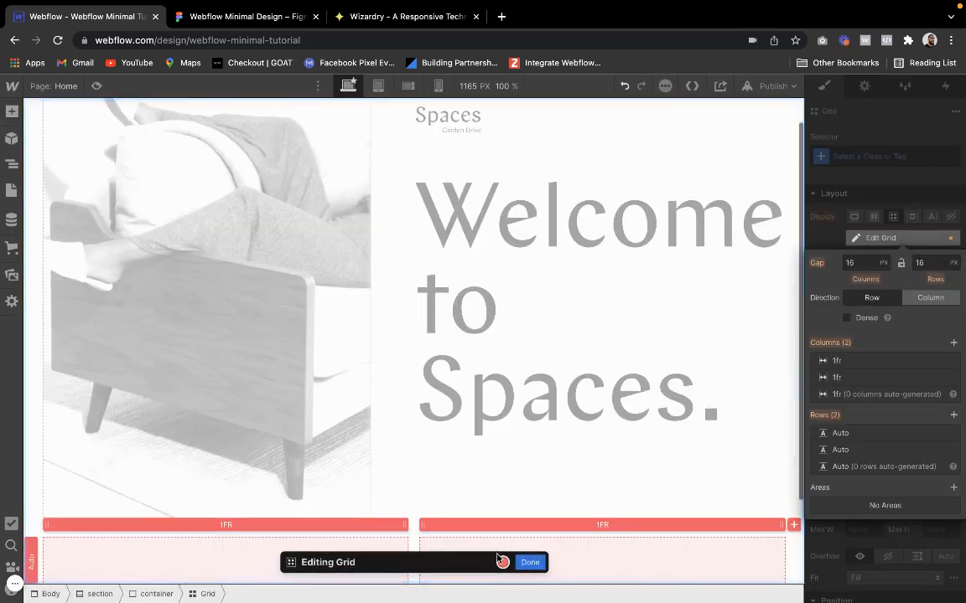
left_click(521, 563)
left_click(859, 156)
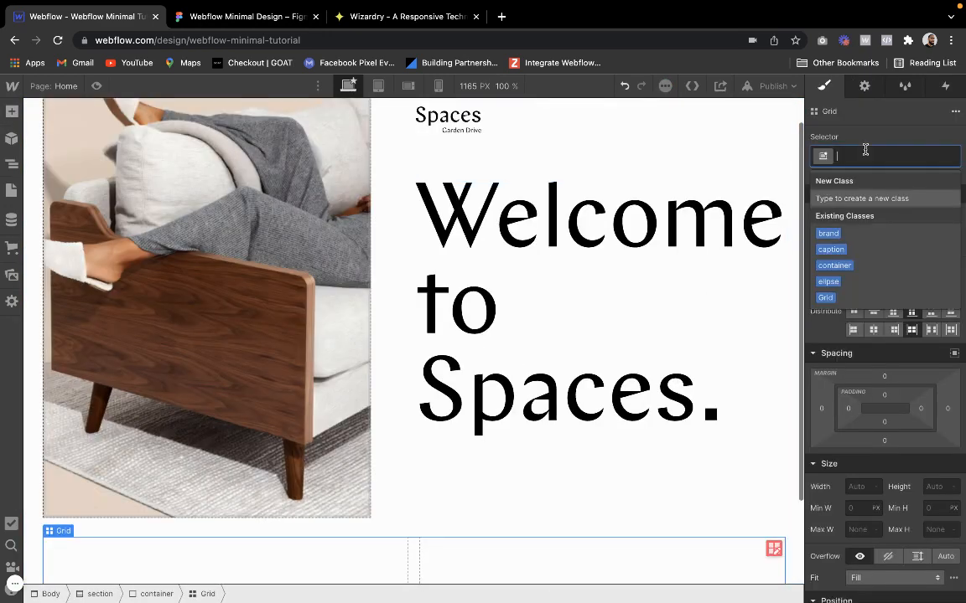
type("wi")
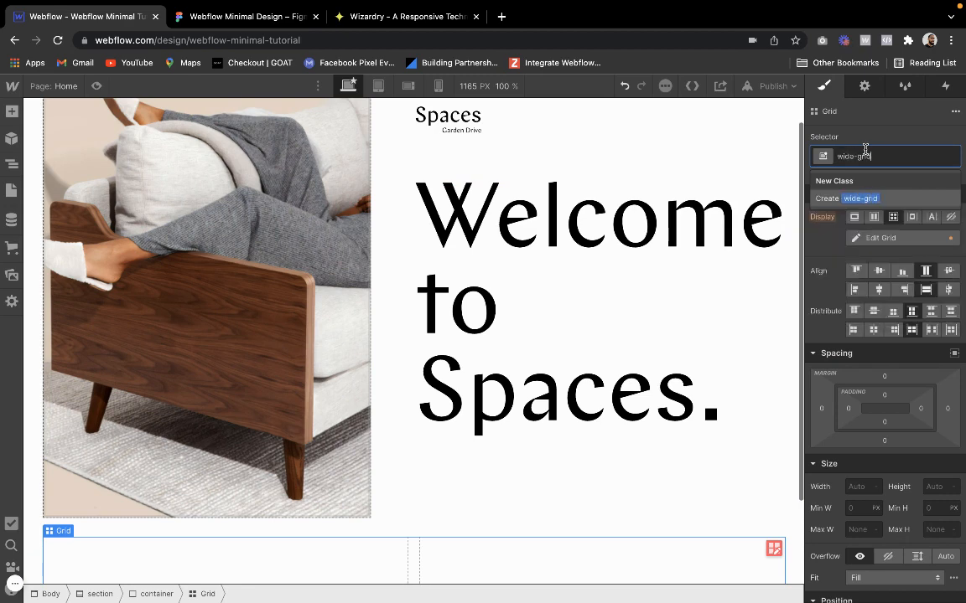
type("de-grid")
key("Return")
Apply the new wide-grid class and remove the grid's second row, leaving one row with two columns
scroll(719, 354, "down", 2)
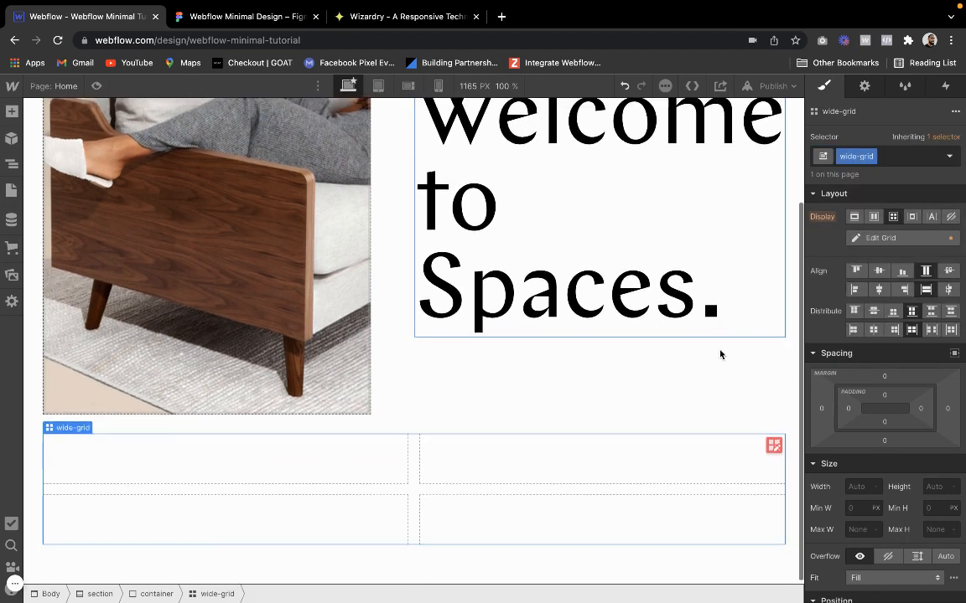
left_click(773, 437)
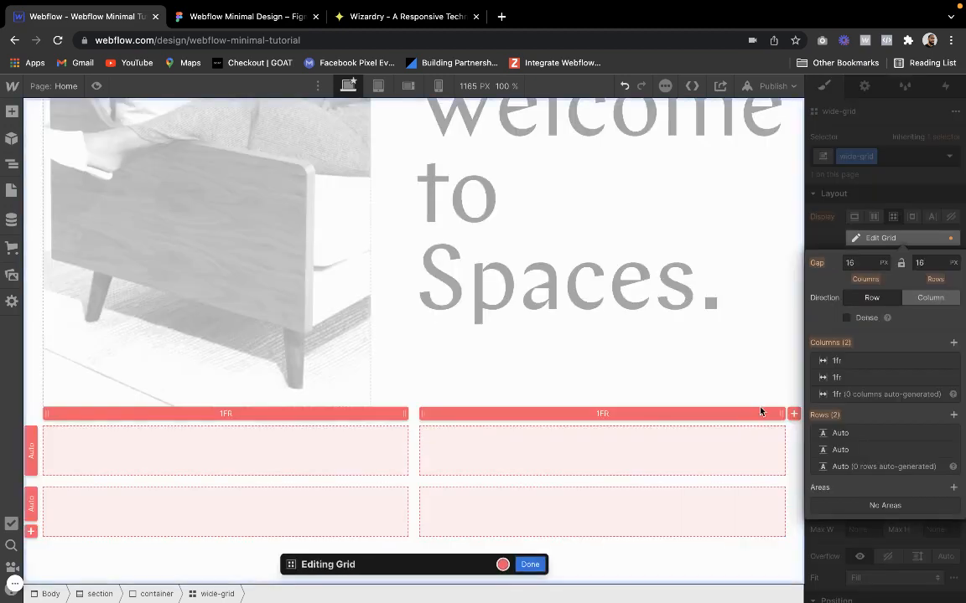
scroll(605, 504, "up", 1)
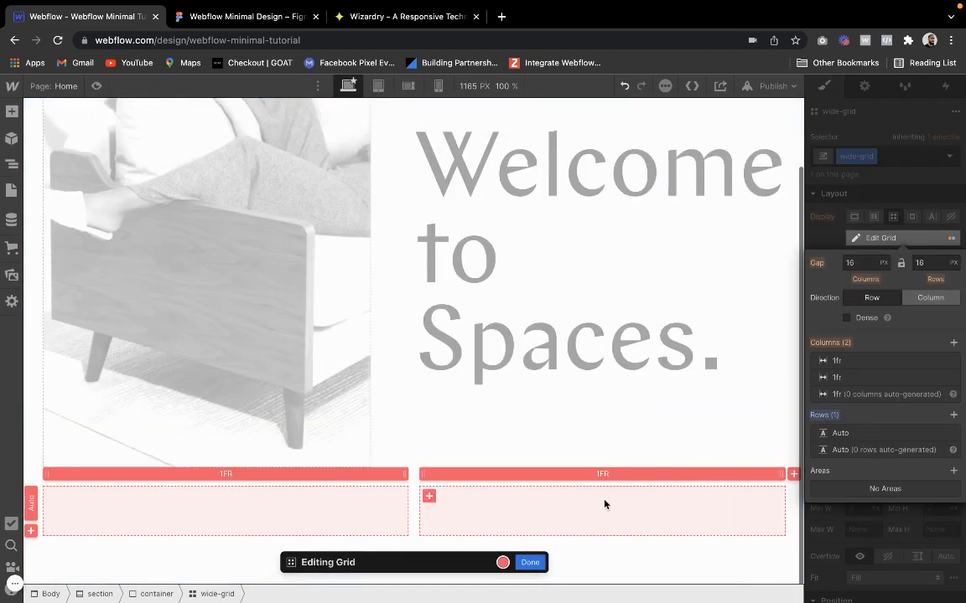
left_click(533, 563)
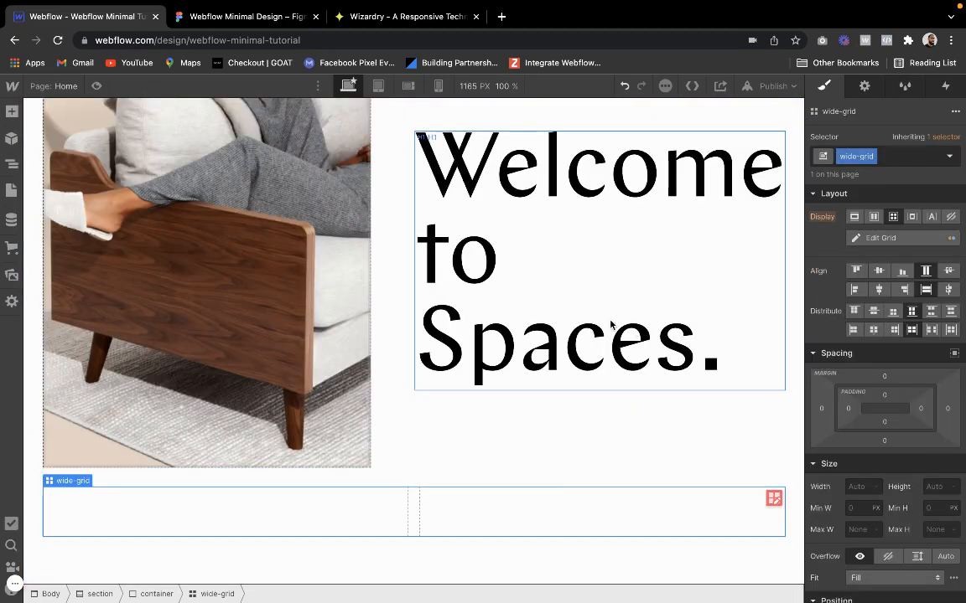
Check the spacing between the hero paragraph and the building image in Figma, and set the Webflow wide-grid's column gap to 550 px
left_click(222, 23)
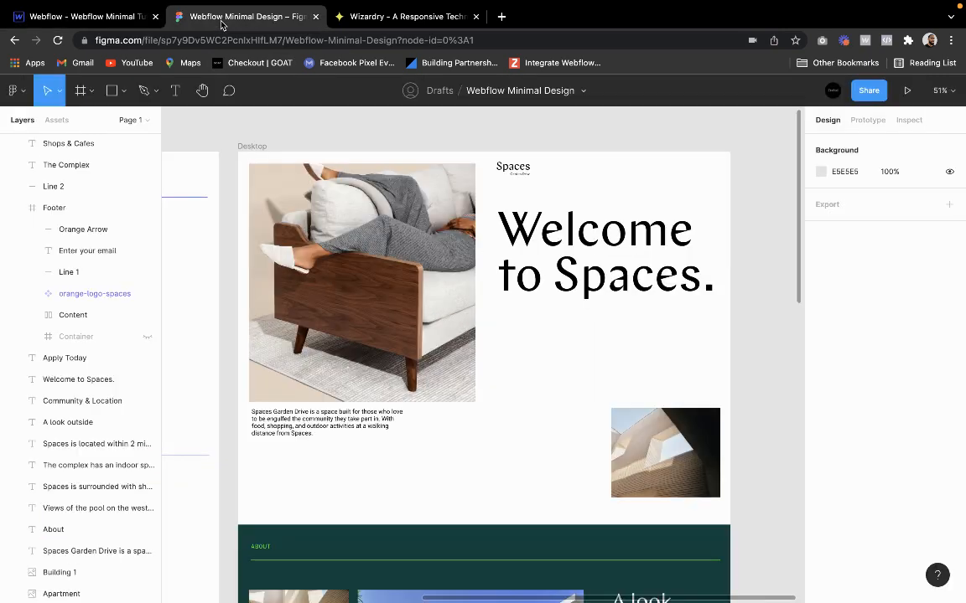
left_click(344, 427)
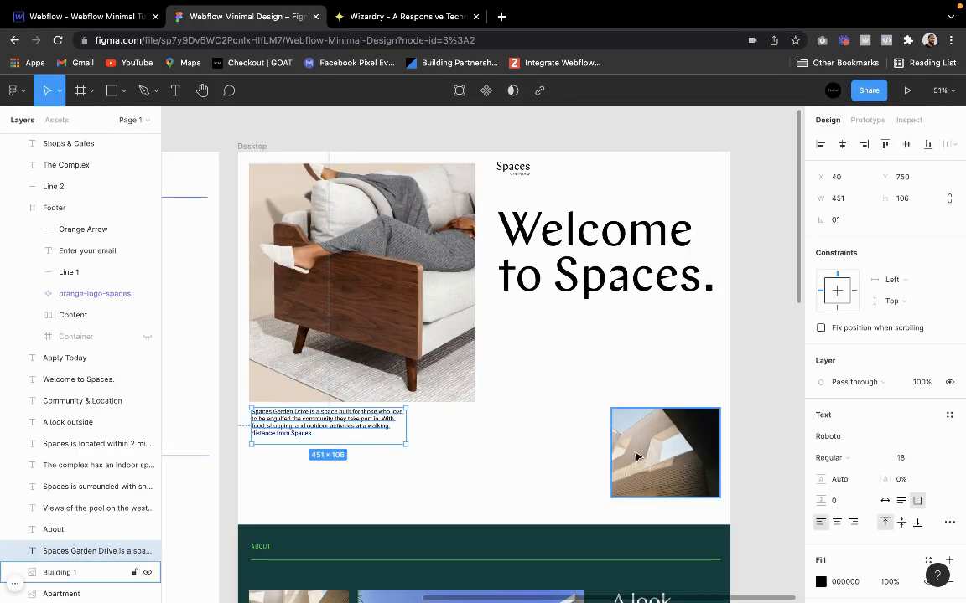
key("alt")
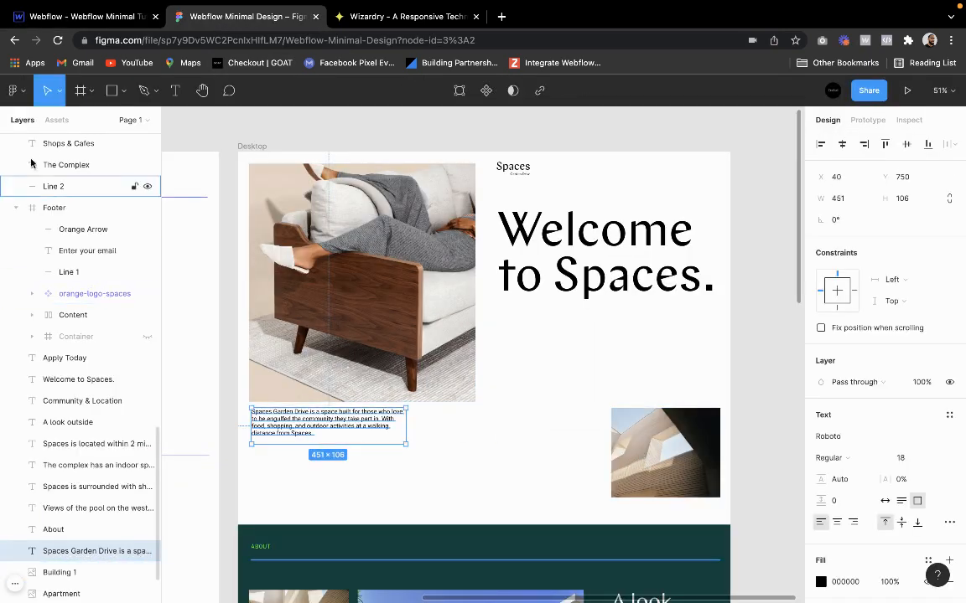
left_click(79, 17)
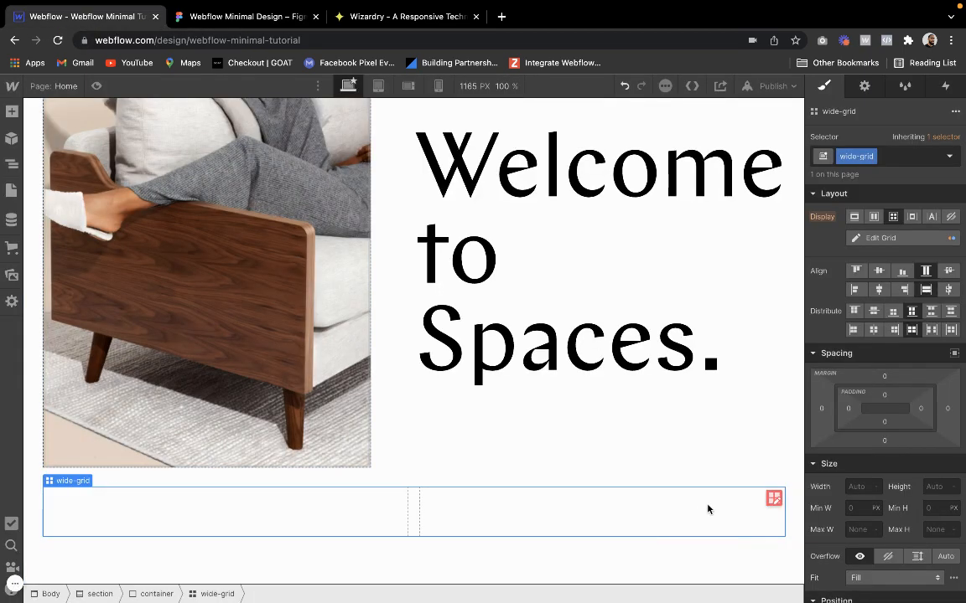
left_click(772, 499)
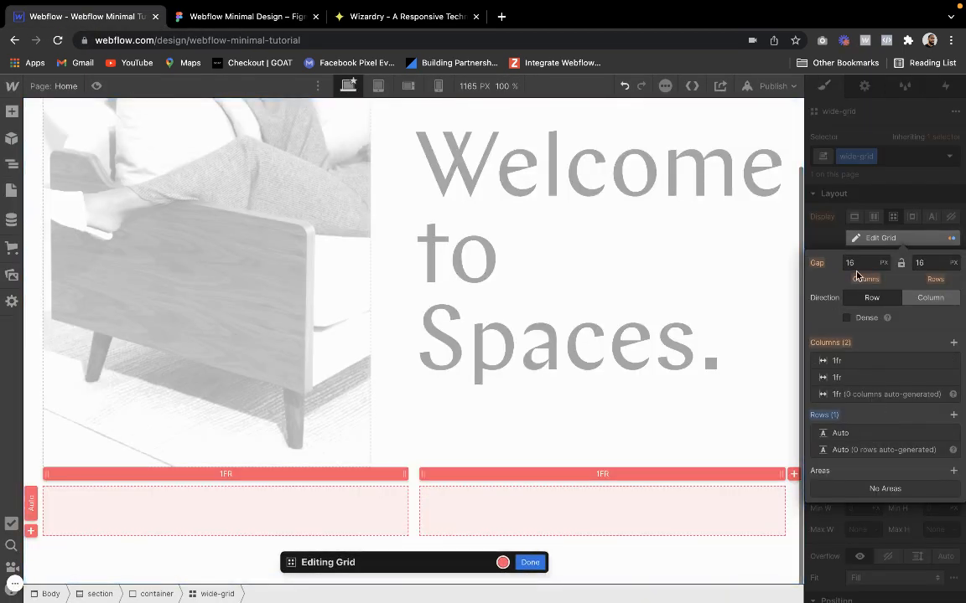
key("Return")
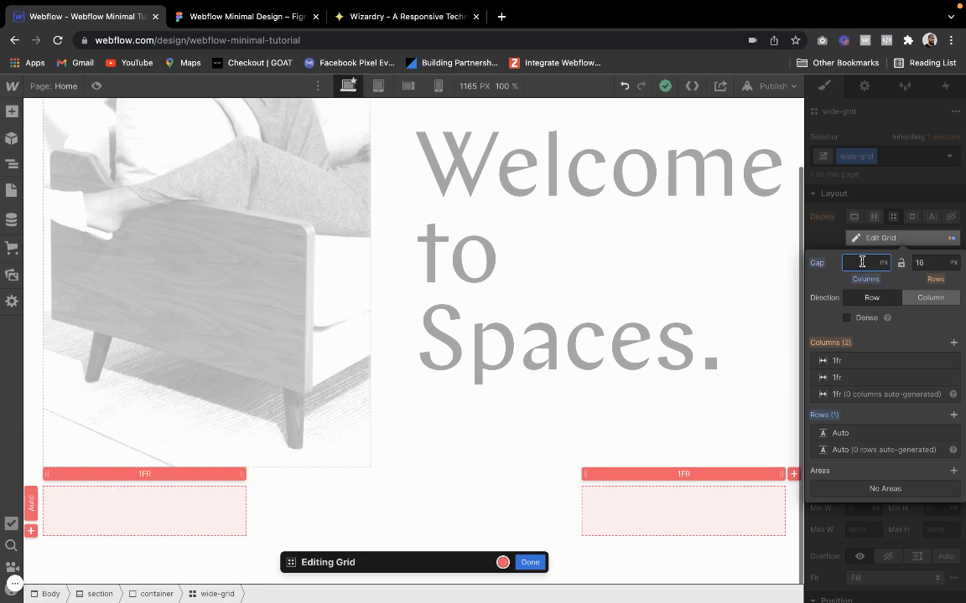
key("Return")
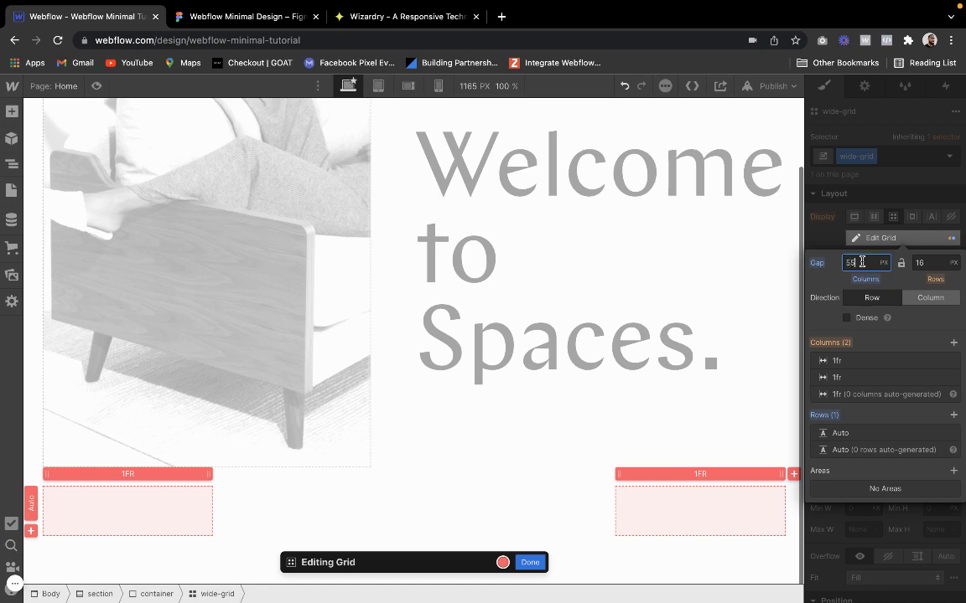
left_click(529, 562)
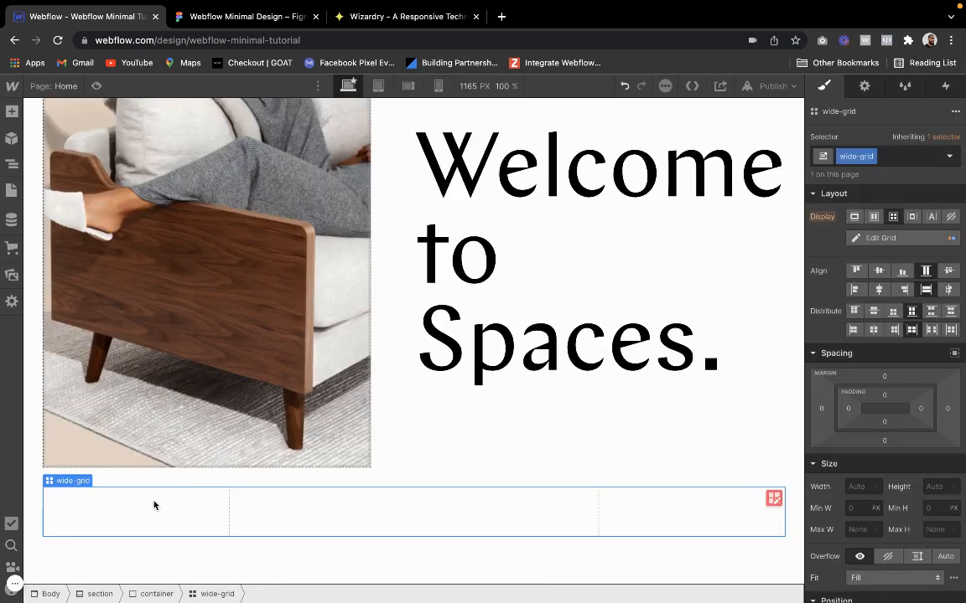
Add a div block with the existing class wrapper to the grid's first cell, and duplicate it into the second cell
left_click(12, 111)
left_click(59, 352)
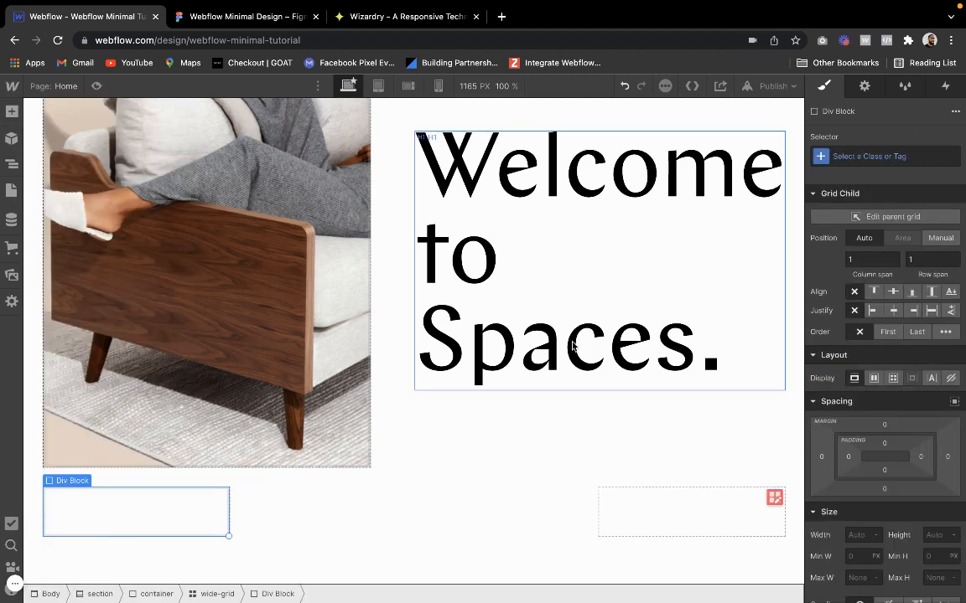
left_click(875, 148)
type("wrappe")
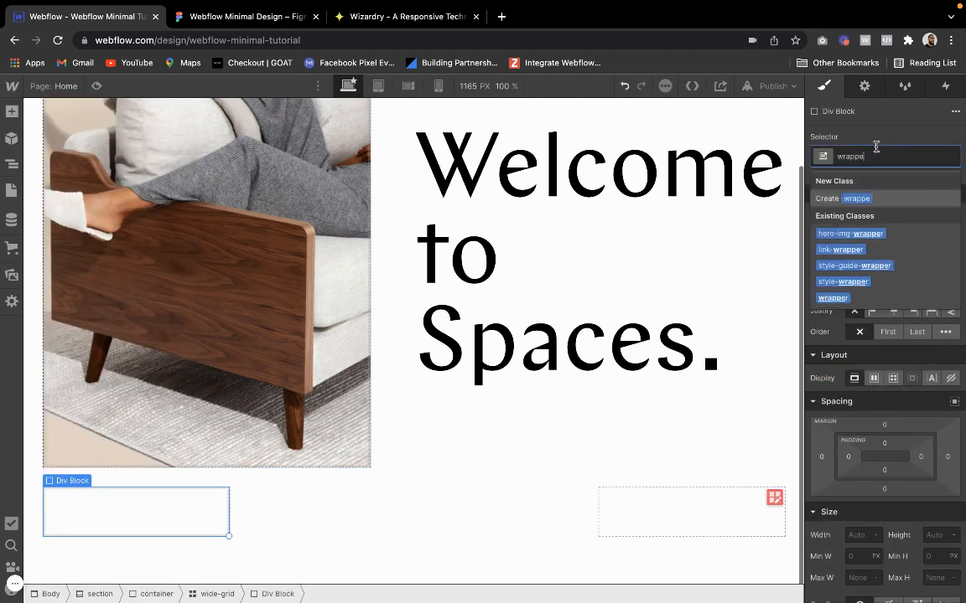
type("r")
key("Return")
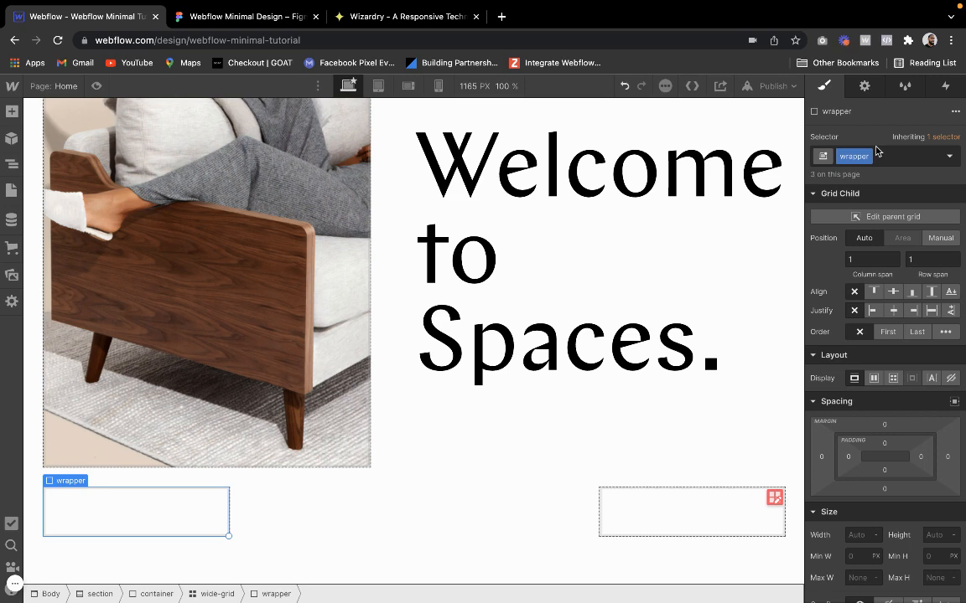
left_click(696, 512)
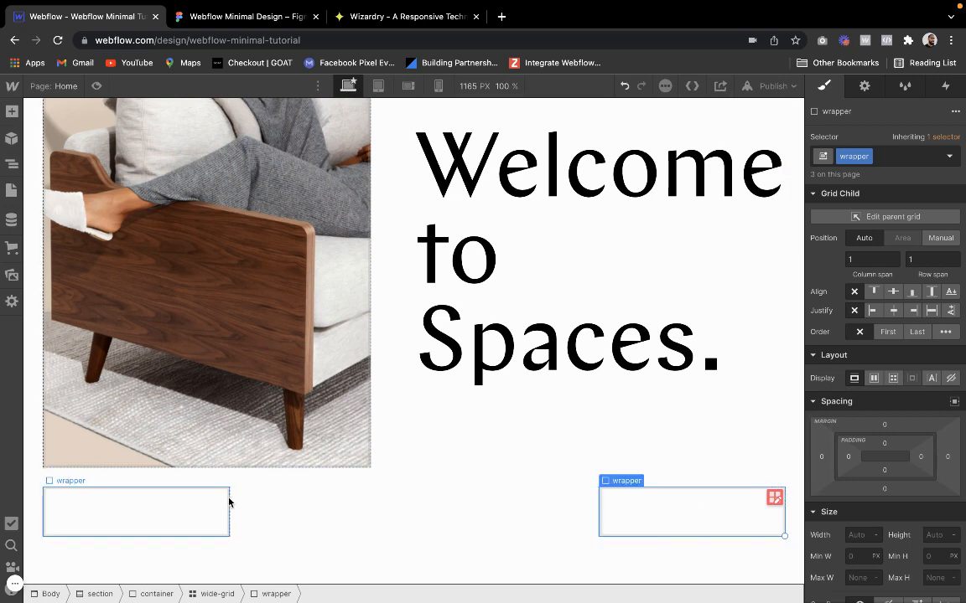
Add a paragraph inside the grid's first wrapper and give it the existing class P2
left_click(265, 507)
left_click(76, 510)
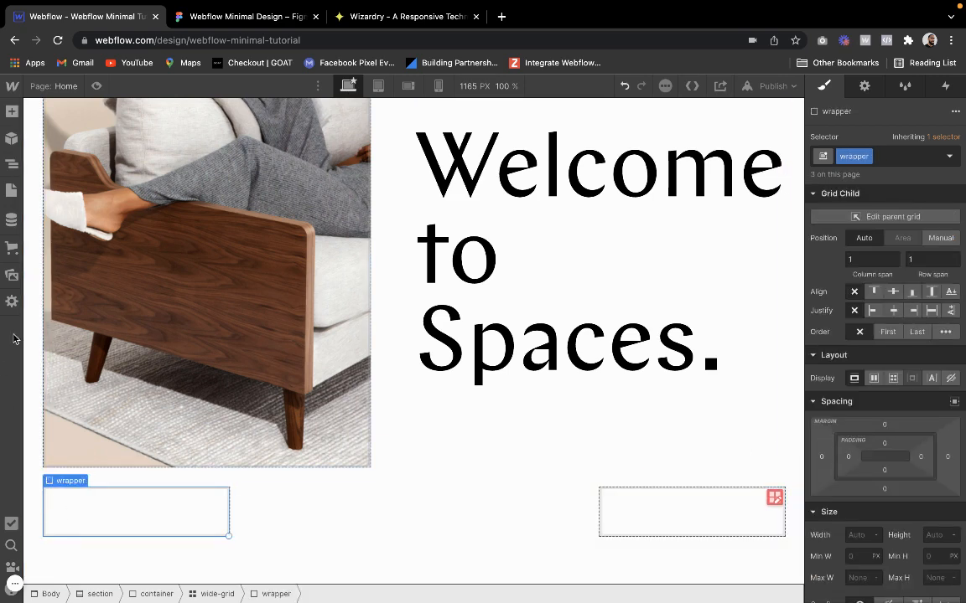
left_click(10, 113)
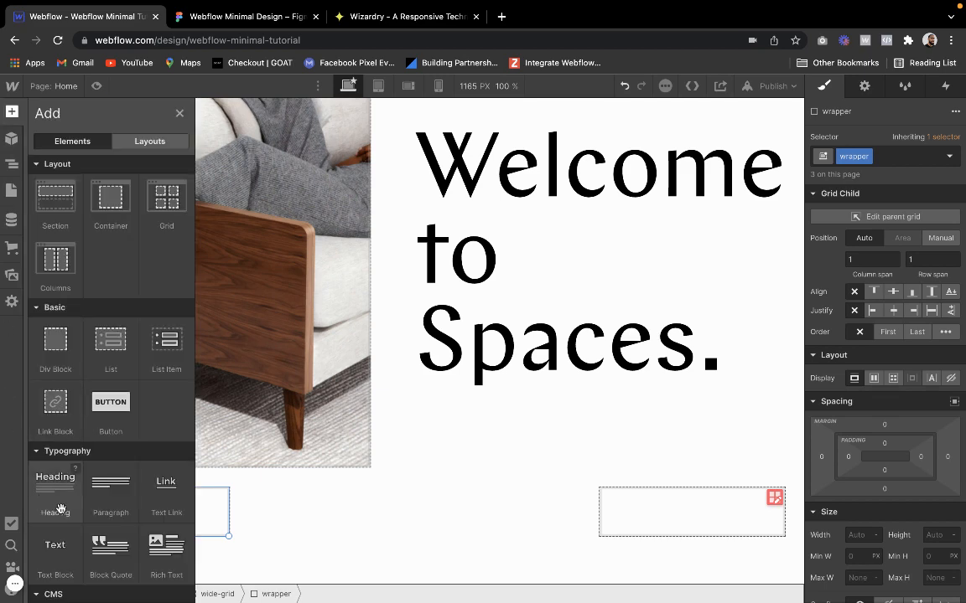
left_click_drag(111, 487, 211, 495)
left_click(861, 153)
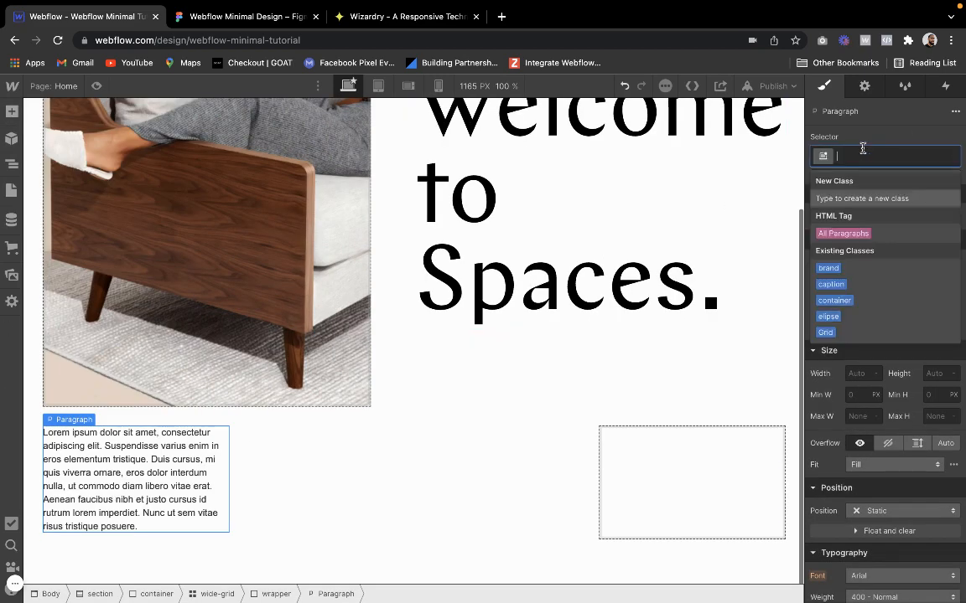
type("P2")
key("Return")
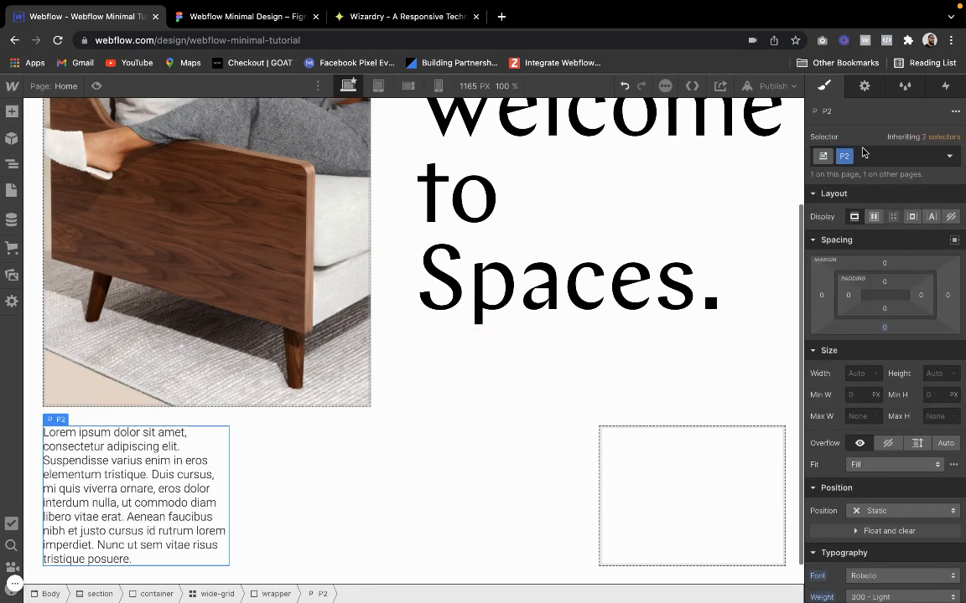
Copy the "Spaces Garden Drive is a space built for…" text from Figma and replace the Webflow paragraph's placeholder text with it
left_click(243, 18)
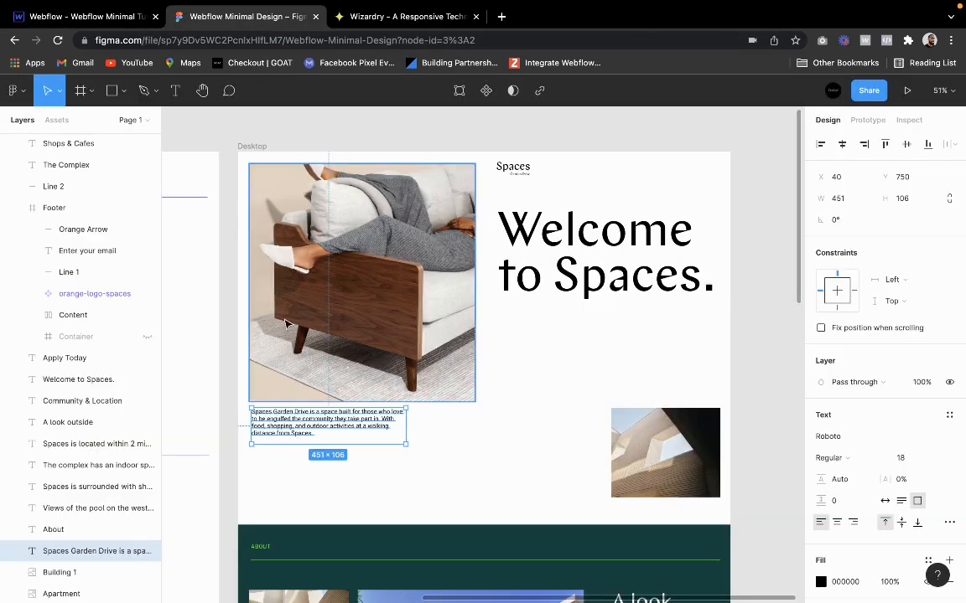
double_click(294, 408)
key("ctrl+c")
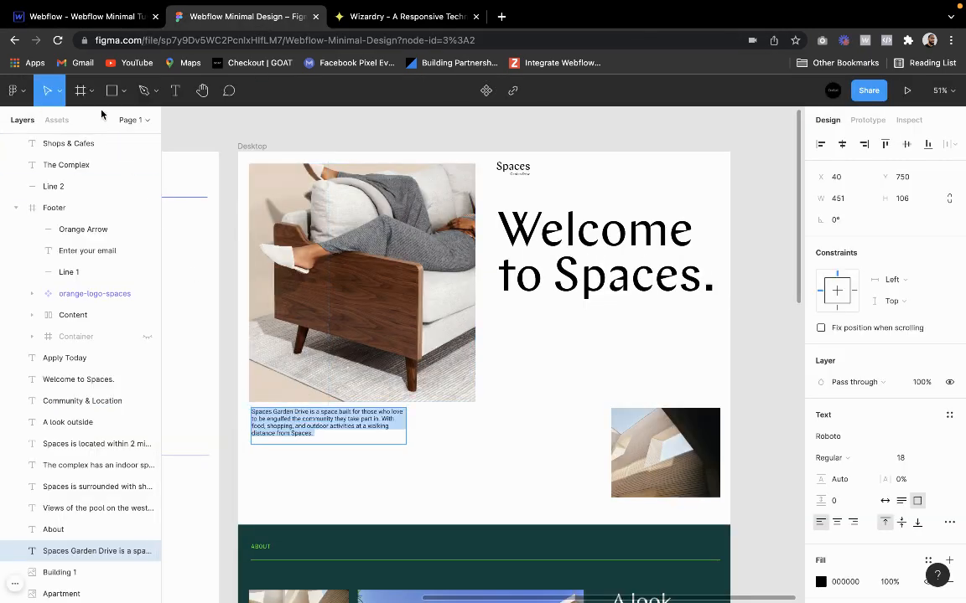
left_click(106, 25)
double_click(134, 460)
key("ctrl+a")
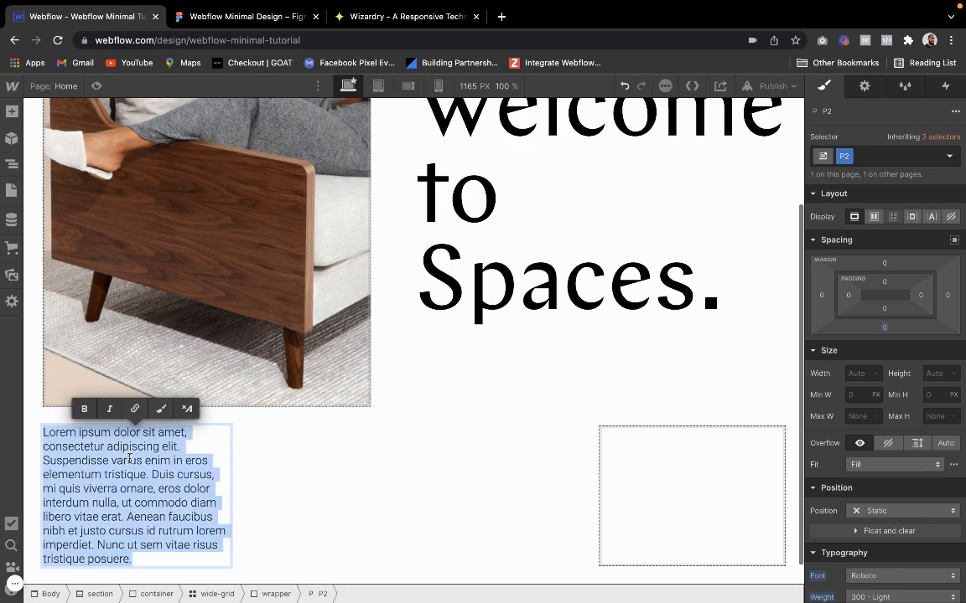
key("ctrl+v")
Add an image inside the grid's second wrapper, use the asset Building 1-min.png, and compare it with the Figma design
left_click(607, 447)
left_click(622, 469)
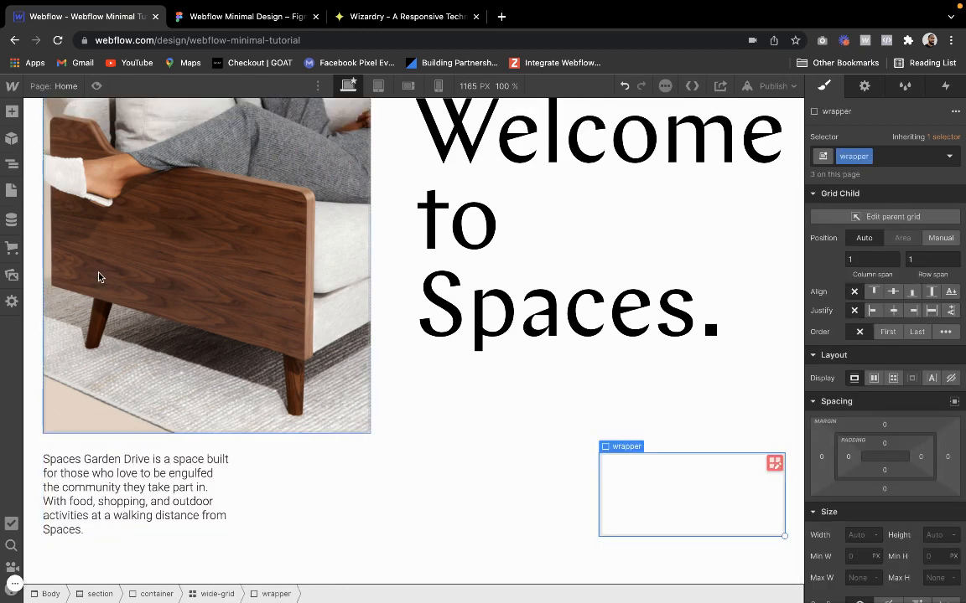
left_click(12, 111)
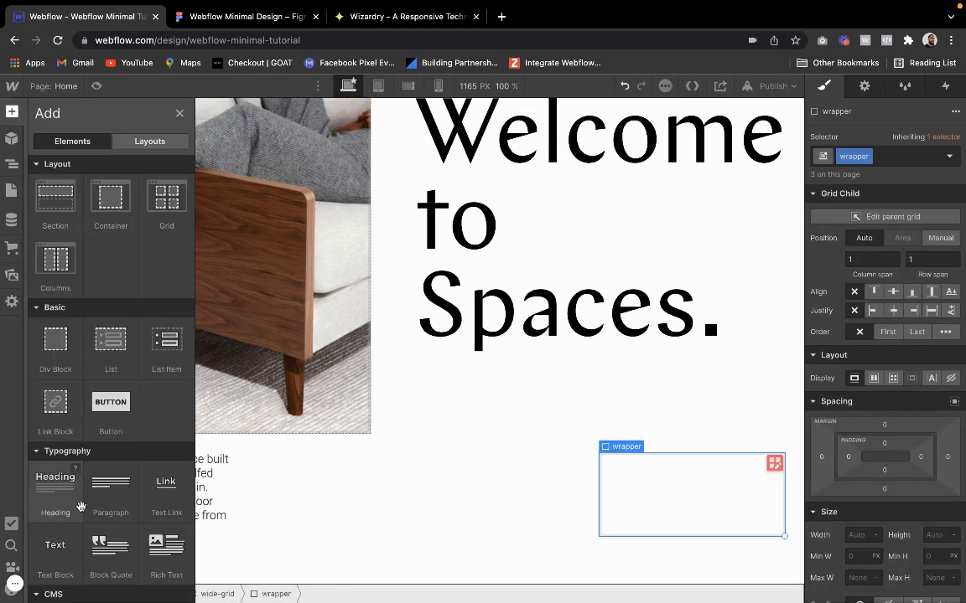
scroll(83, 405, "down", 10)
left_click(55, 202)
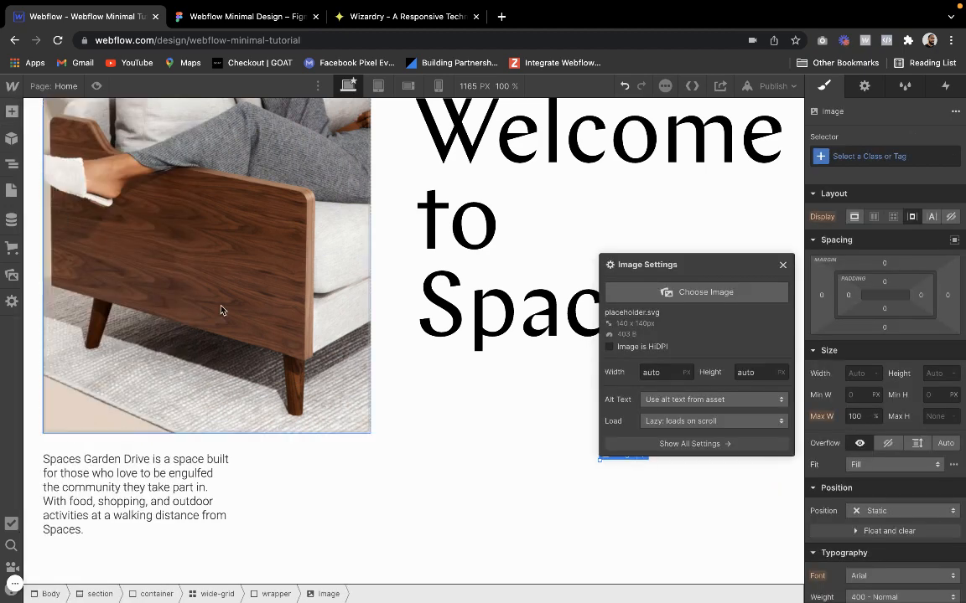
left_click(692, 285)
left_click(54, 295)
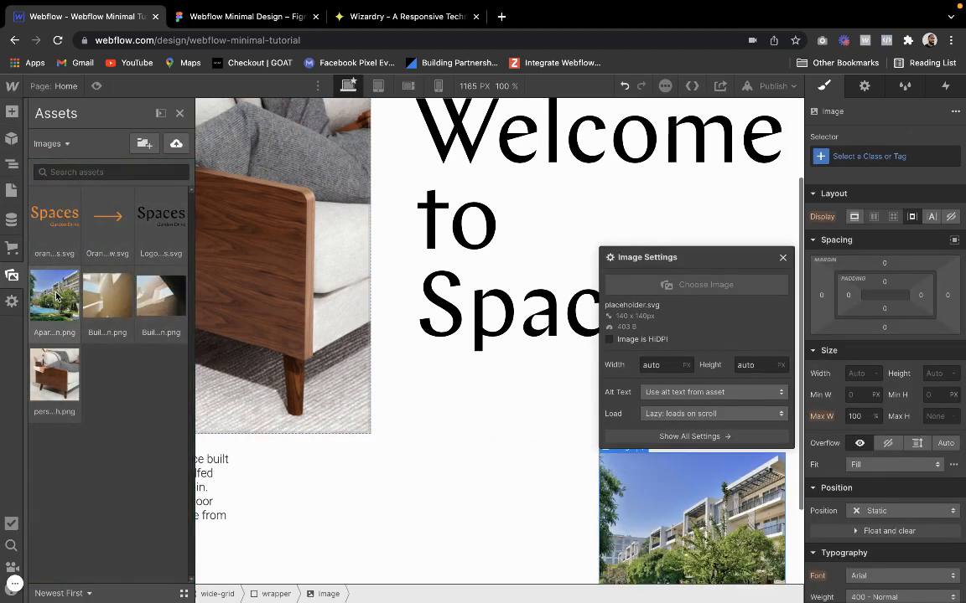
left_click(107, 295)
left_click(182, 310)
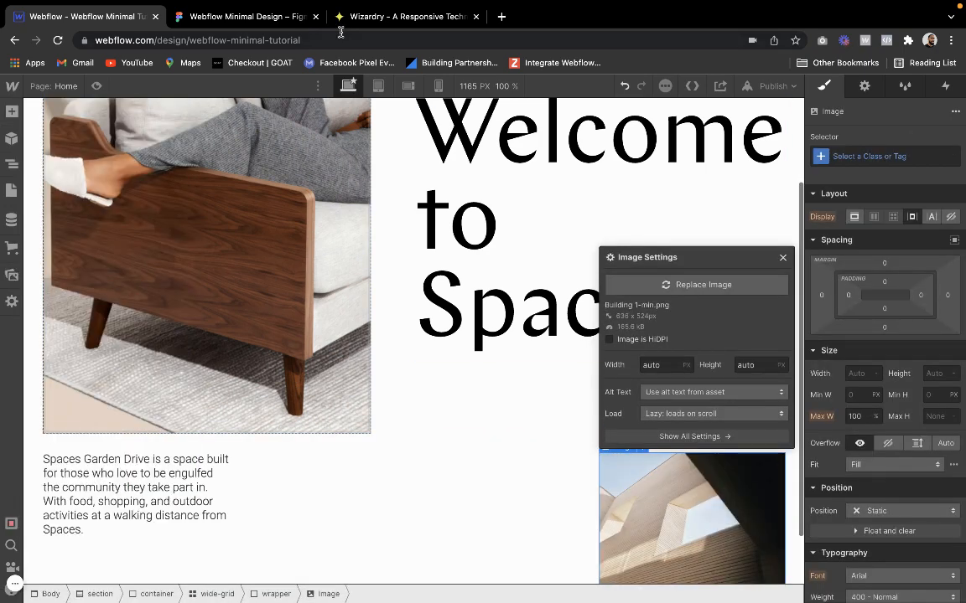
left_click(283, 19)
left_click(121, 23)
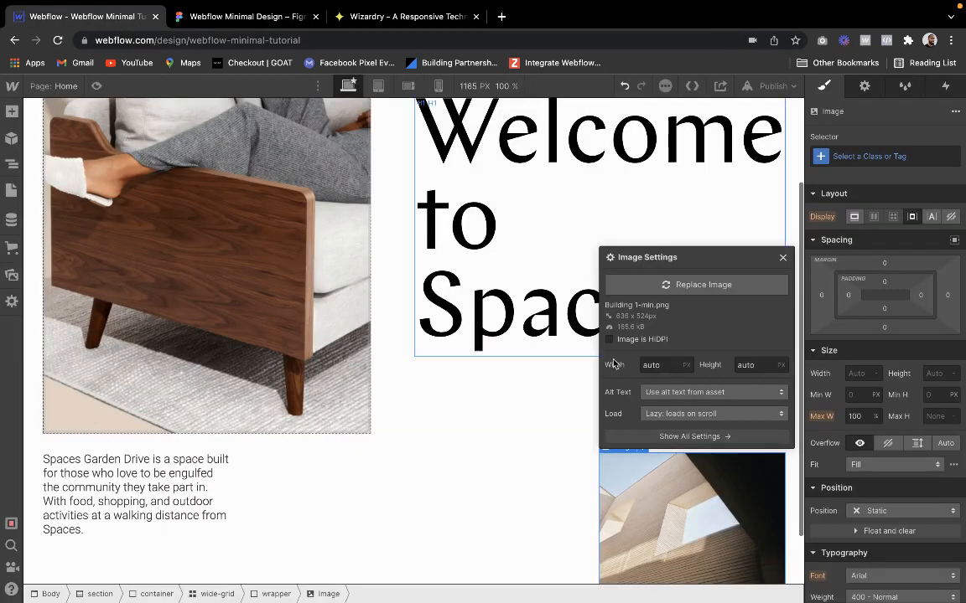
left_click(783, 259)
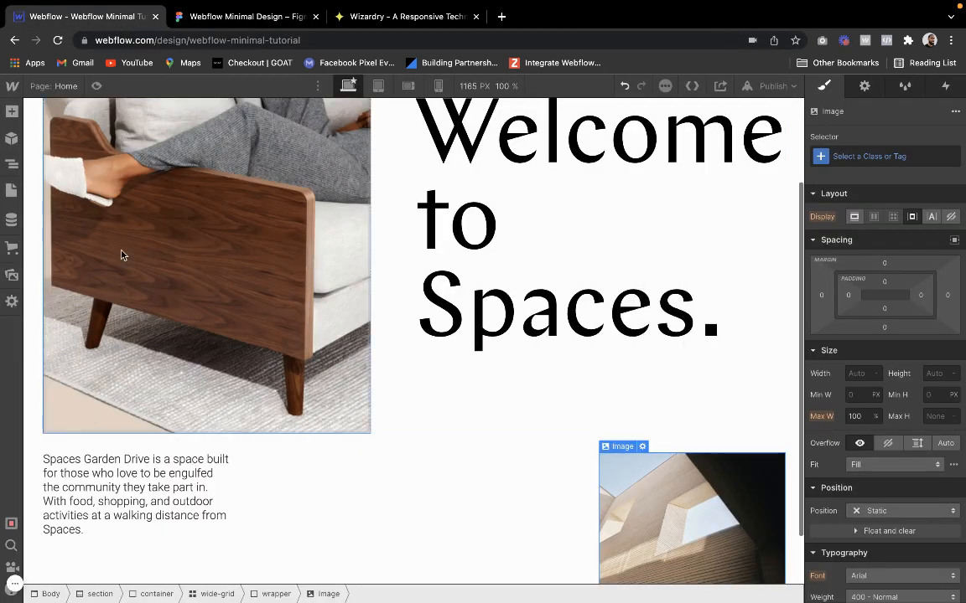
Preview the hero section, and narrow the wide-grid's second column to 0.75fr
left_click(96, 88)
scroll(239, 430, "down", 2)
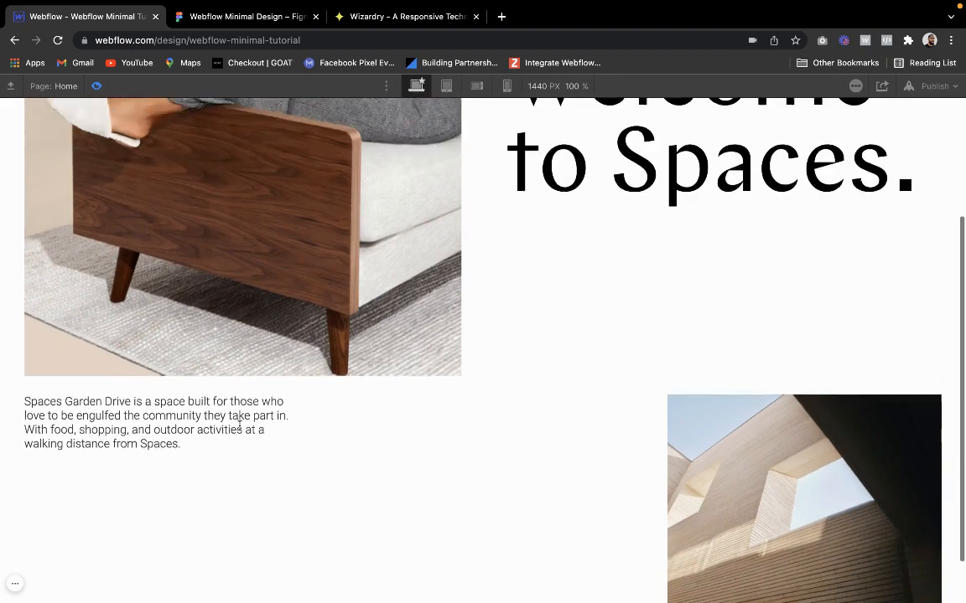
scroll(239, 430, "up", 5)
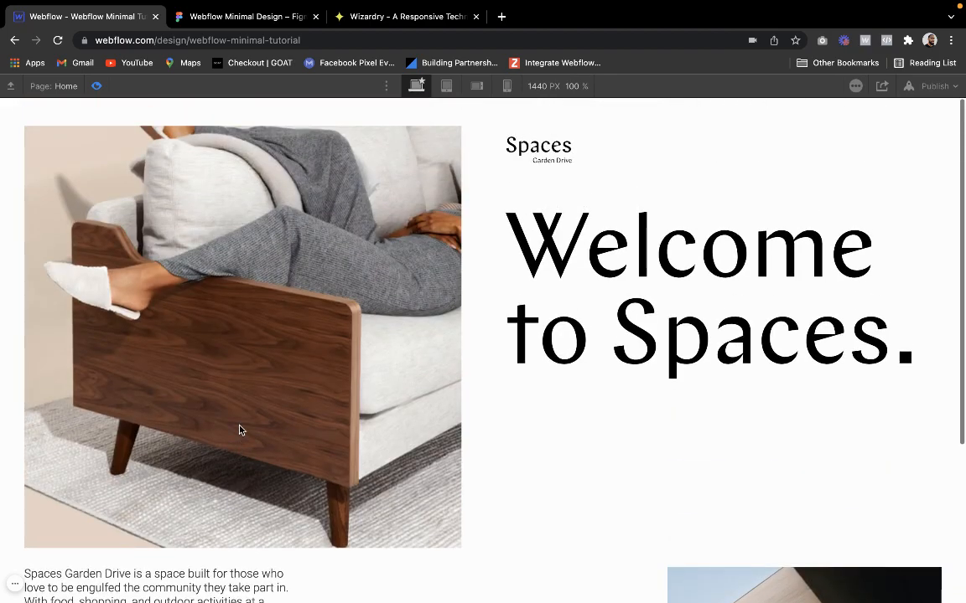
scroll(239, 430, "down", 1)
left_click(96, 87)
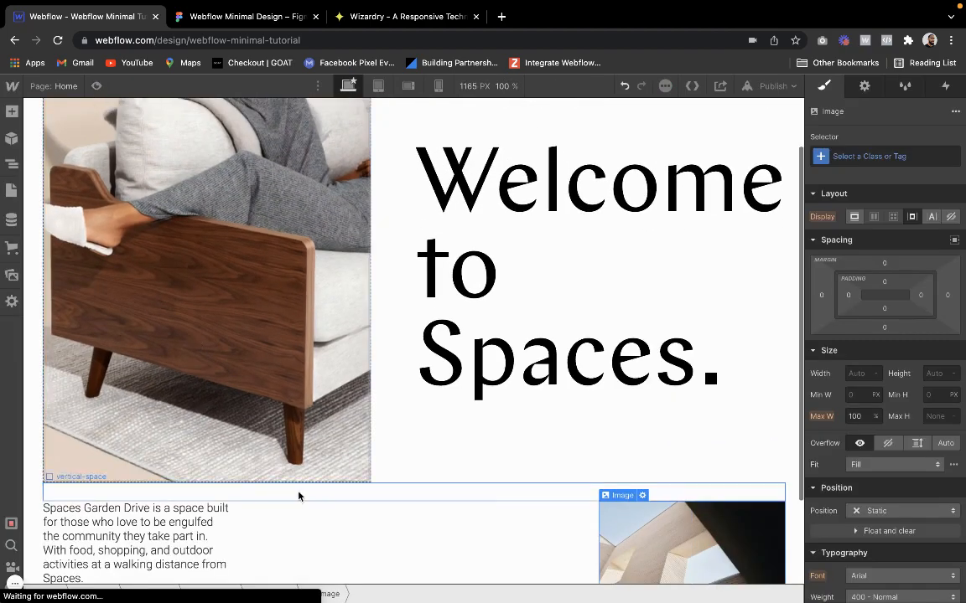
scroll(298, 494, "down", 1)
left_click(424, 446)
left_click(773, 452)
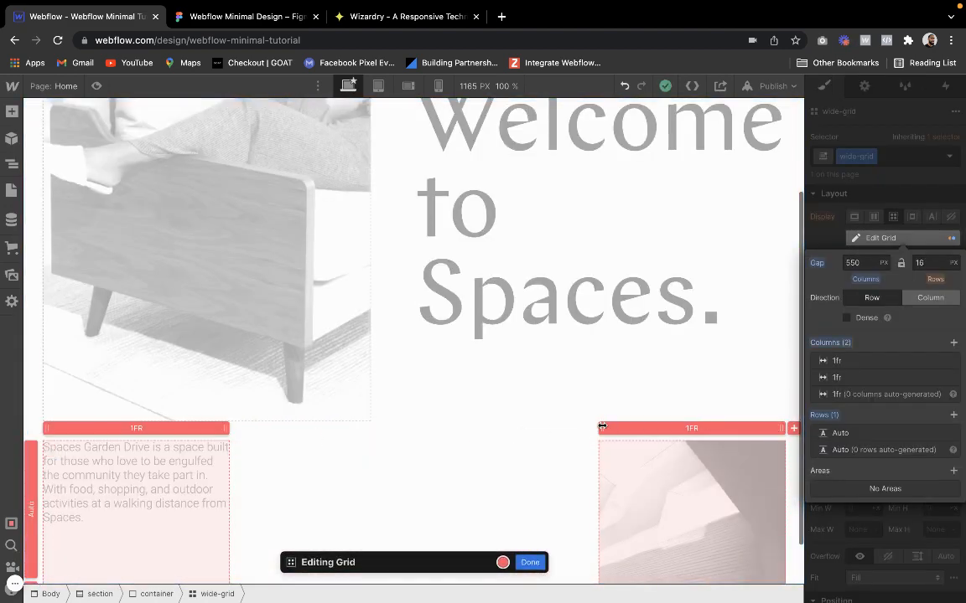
left_click_drag(612, 426, 624, 427)
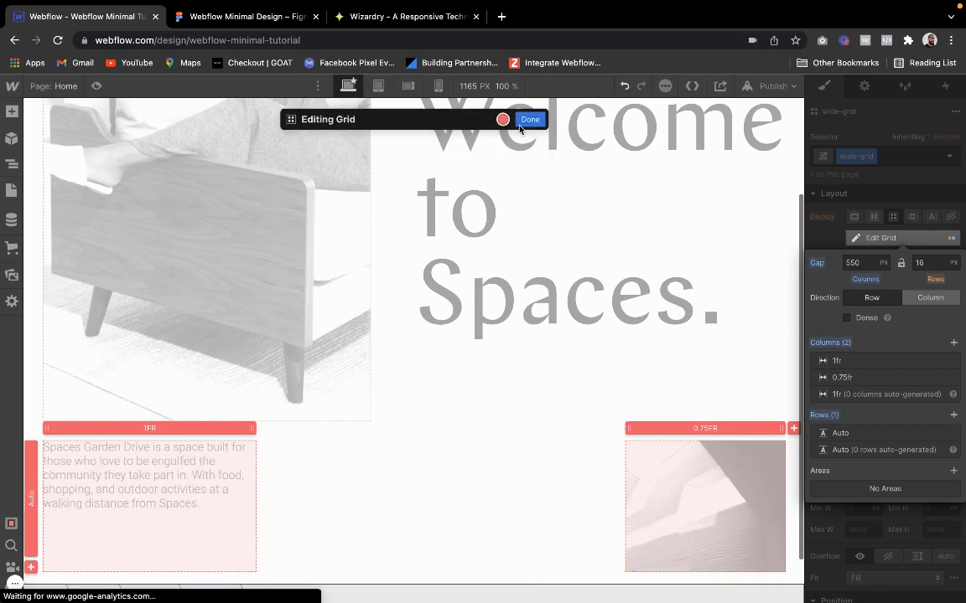
Finish editing the wide-grid and preview the page to examine the proportions of the paragraph and building image below the hero
left_click(529, 120)
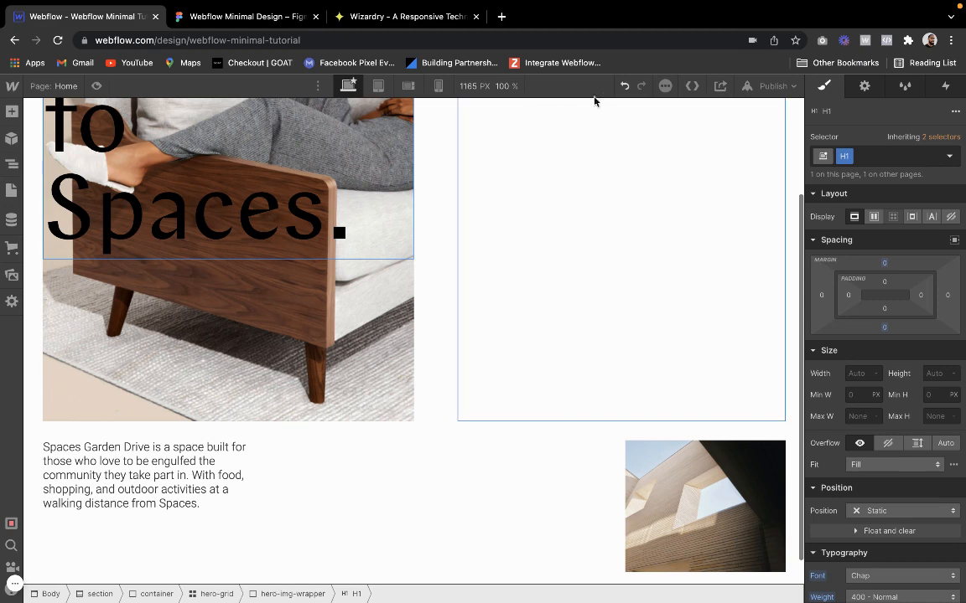
left_click(97, 85)
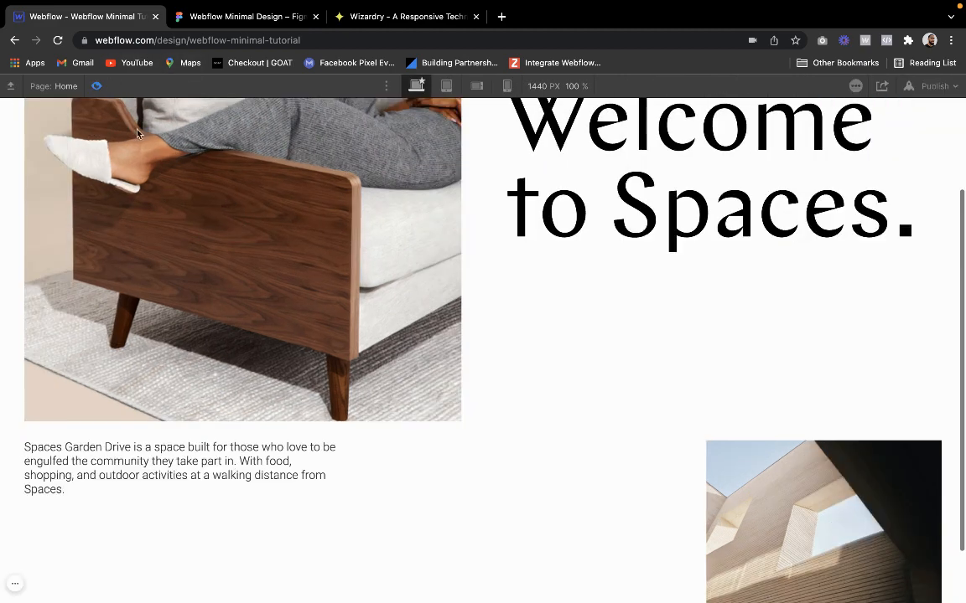
scroll(242, 255, "down", 2)
scroll(242, 255, "up", 1)
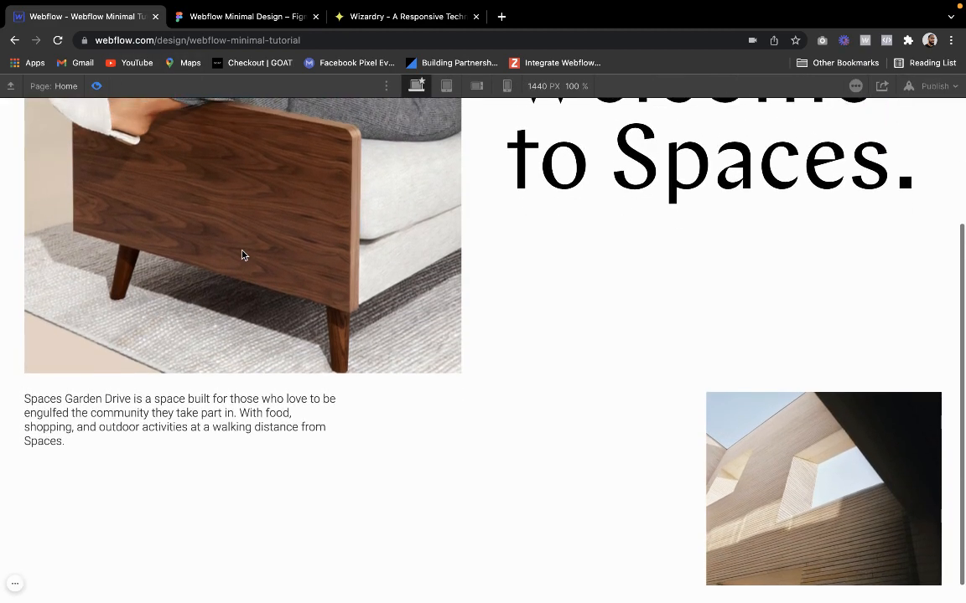
scroll(243, 254, "down", 1)
scroll(242, 254, "up", 1)
scroll(242, 255, "up", 4)
scroll(243, 255, "down", 5)
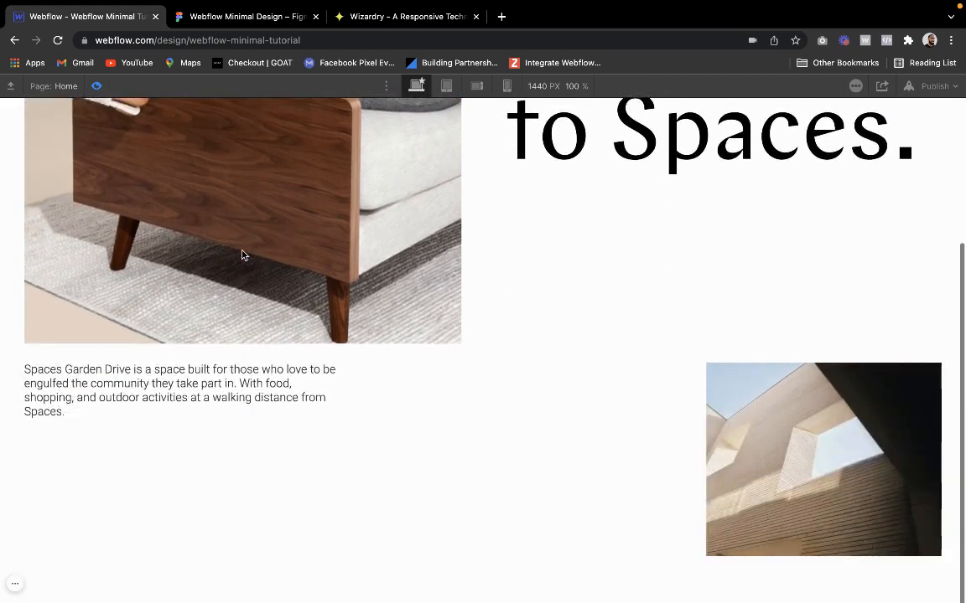
scroll(242, 254, "up", 3)
scroll(172, 197, "down", 4)
left_click(96, 85)
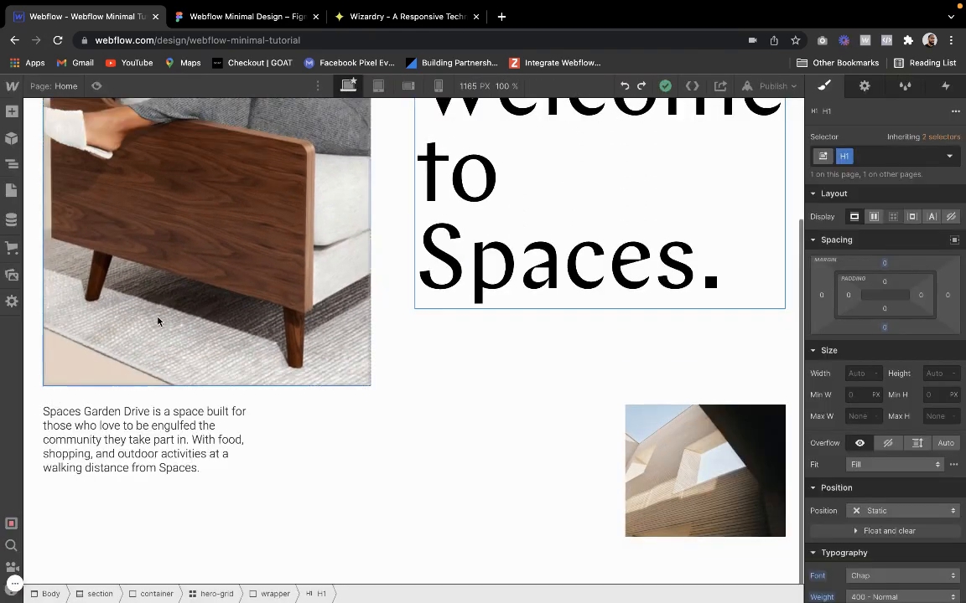
Narrow the wide-grid's first column to 0.75fr and preview the page
left_click(263, 441)
left_click(772, 421)
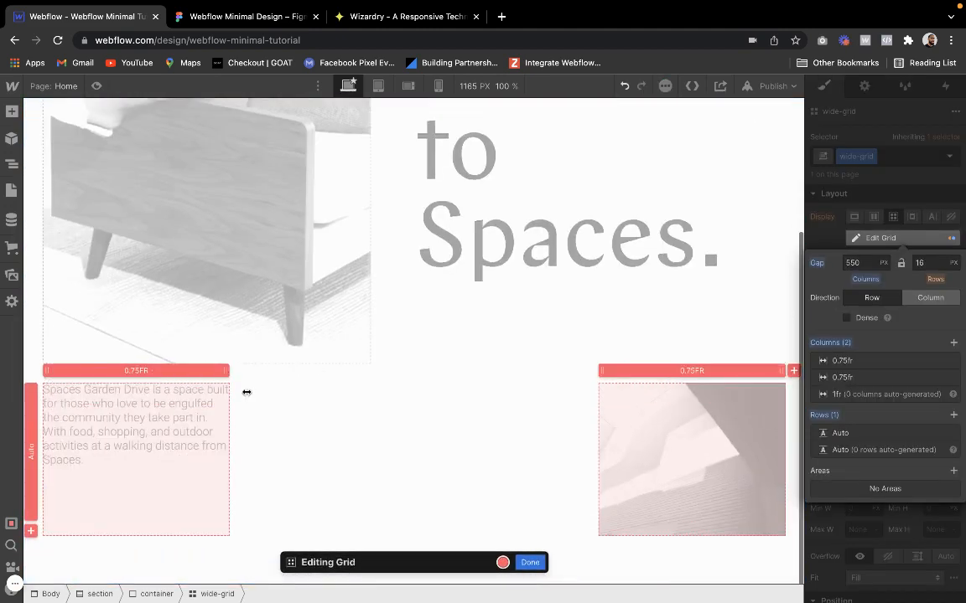
left_click(529, 564)
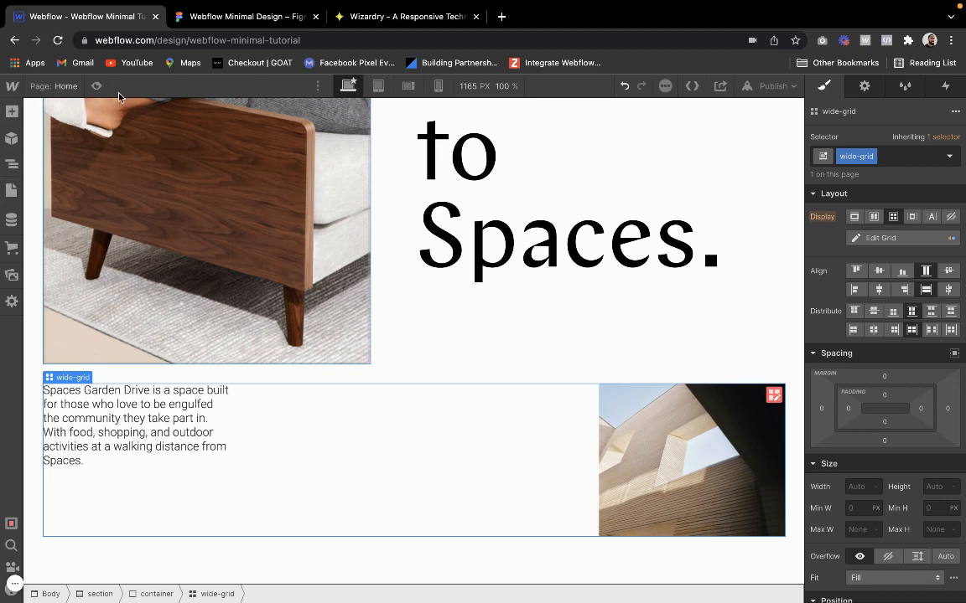
left_click(97, 86)
left_click(98, 85)
Set the wide-grid's column gap to 600 px and preview the page
left_click(774, 396)
left_click(869, 263)
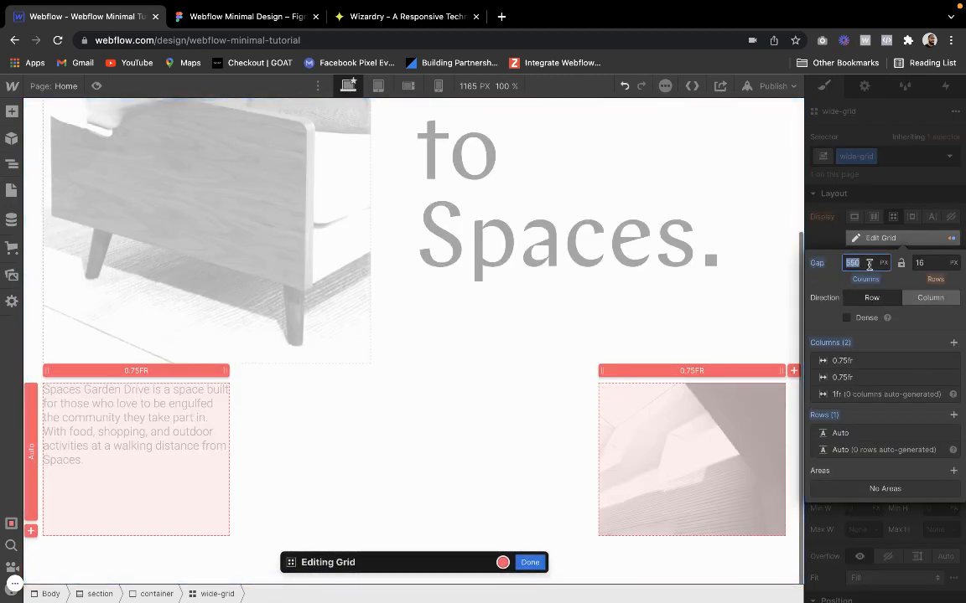
key("Return")
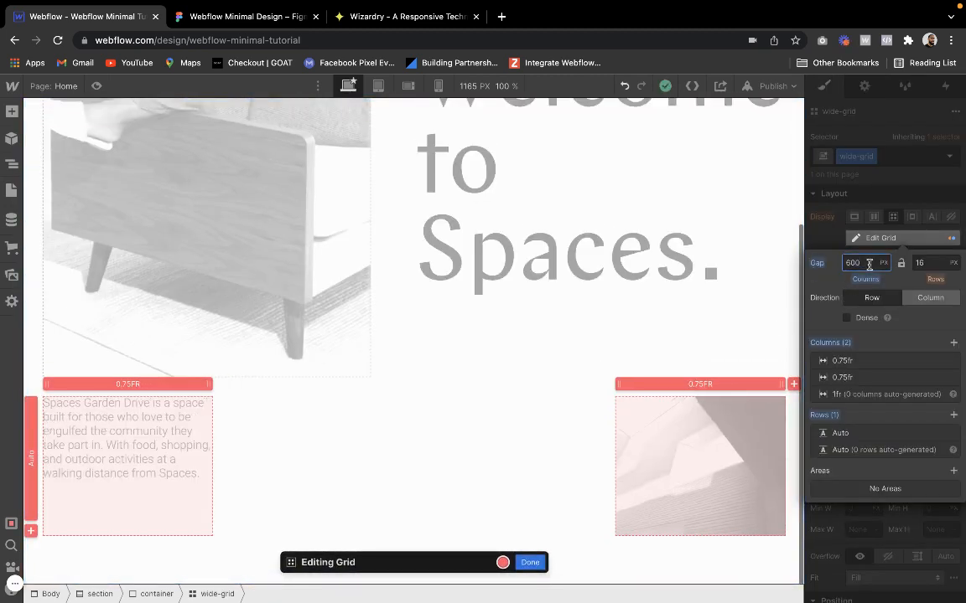
left_click(532, 567)
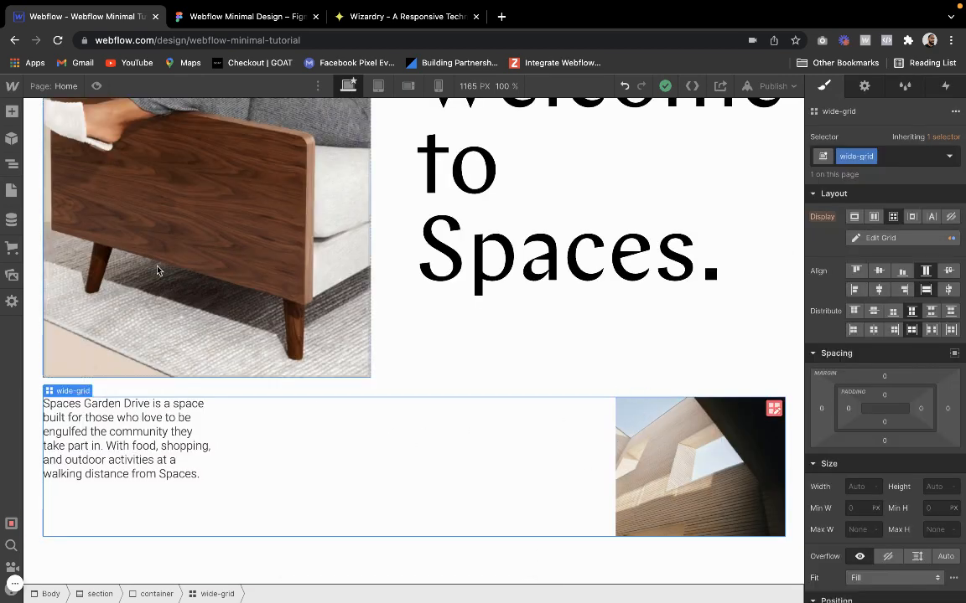
left_click(97, 85)
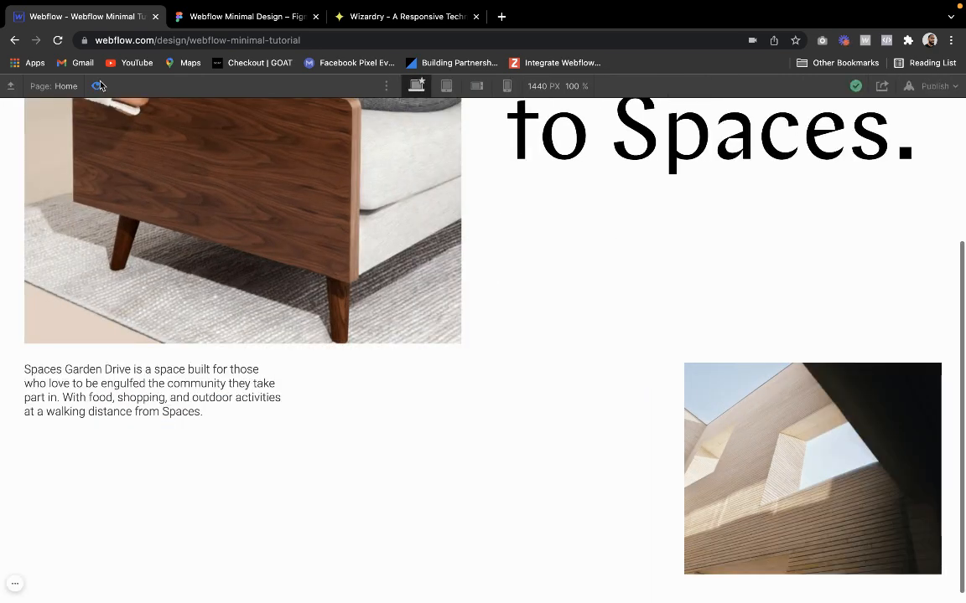
left_click(99, 86)
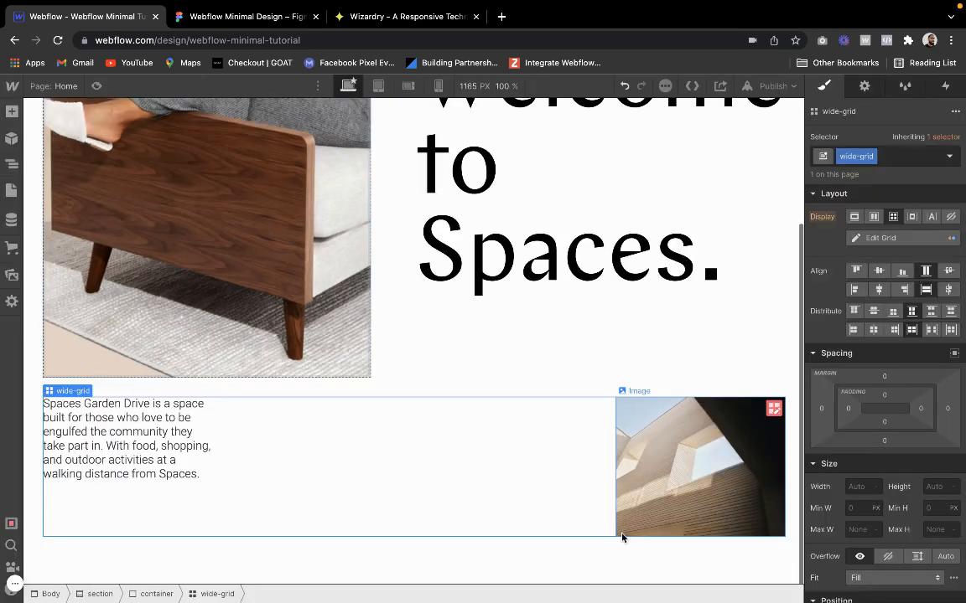
Narrow the wide-grid's second column to 0.5fr and check the hero section in the preview
left_click(773, 408)
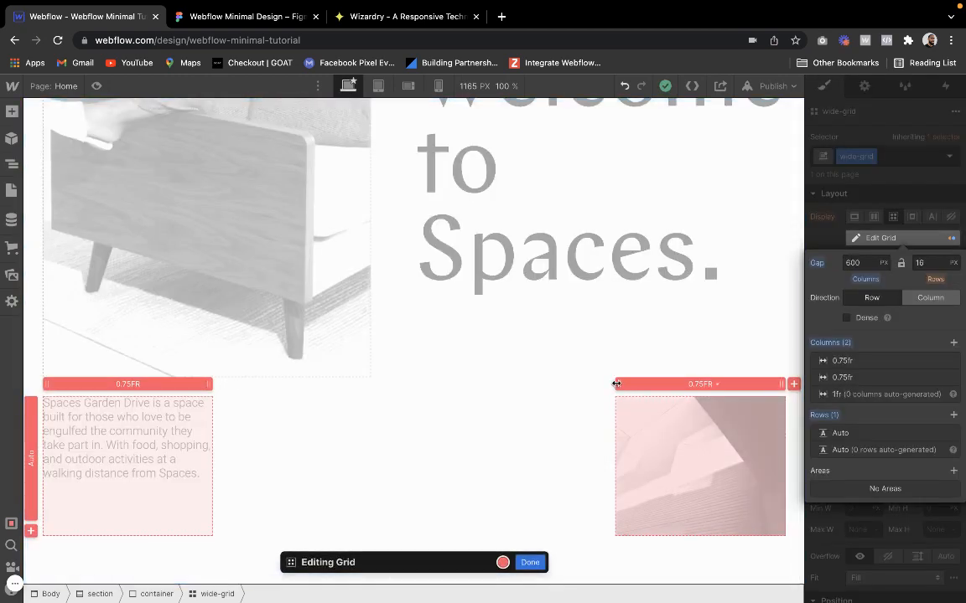
left_click_drag(627, 383, 634, 383)
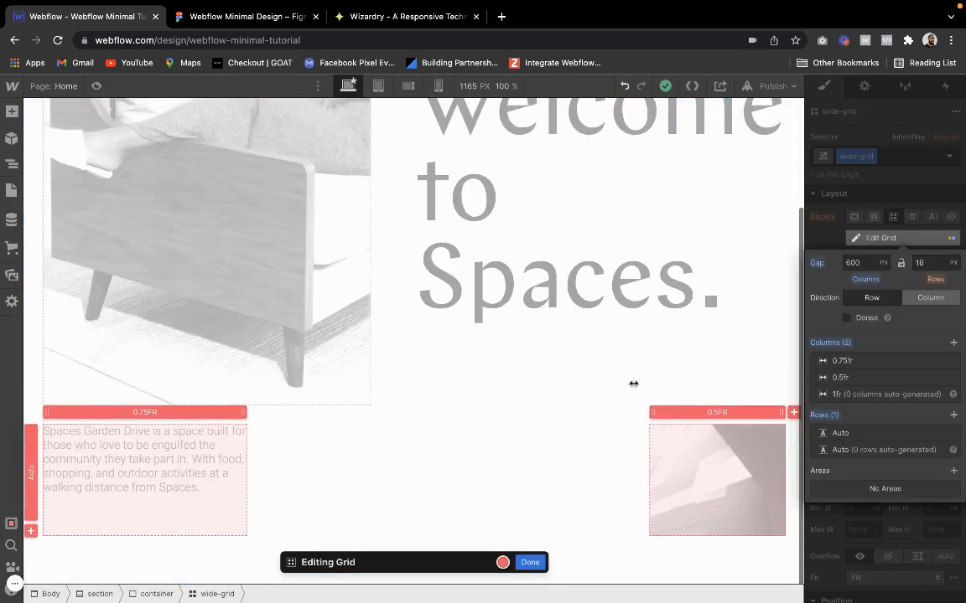
left_click(96, 85)
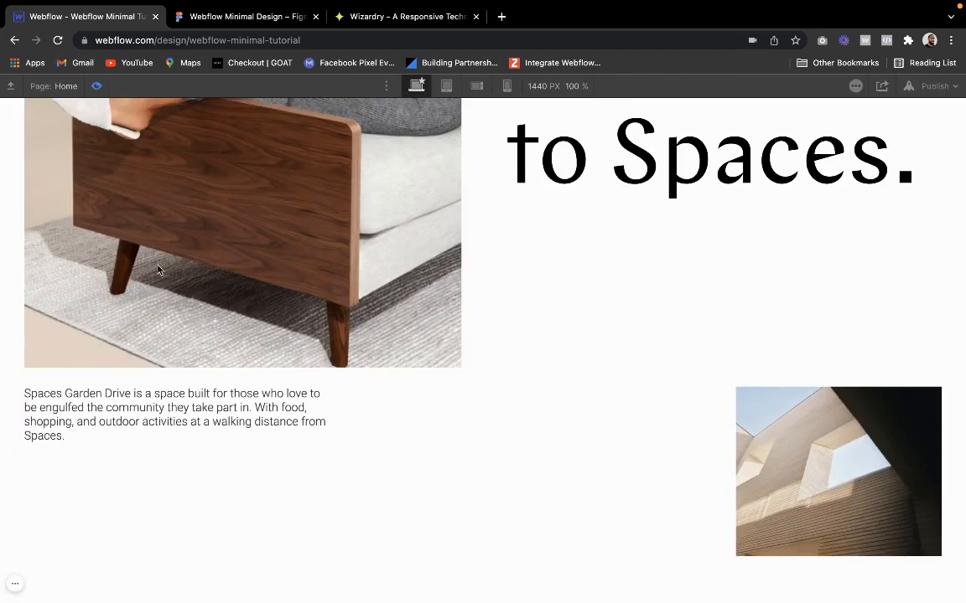
scroll(291, 427, "up", 2)
scroll(291, 428, "down", 2)
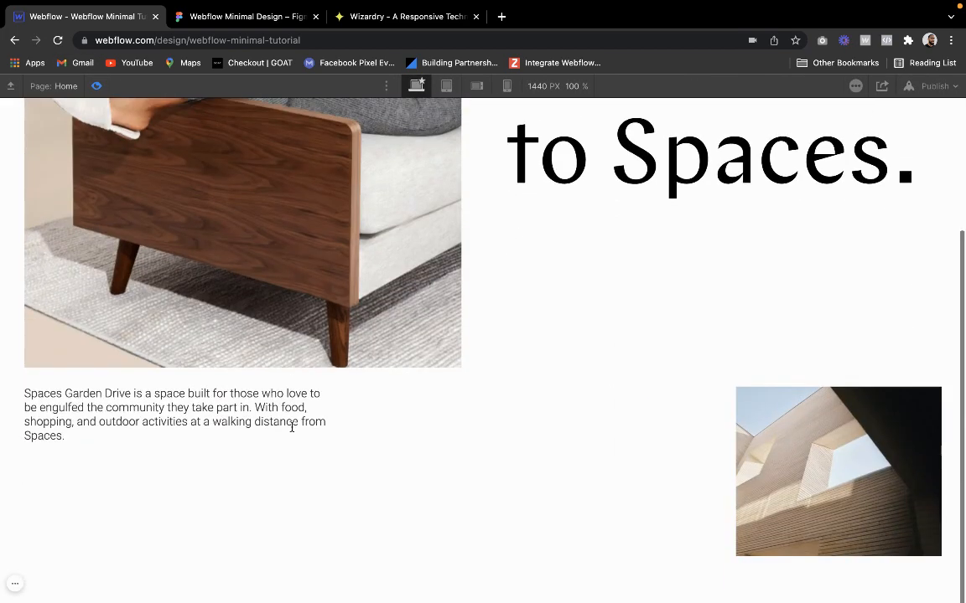
scroll(292, 428, "up", 4)
left_click(96, 86)
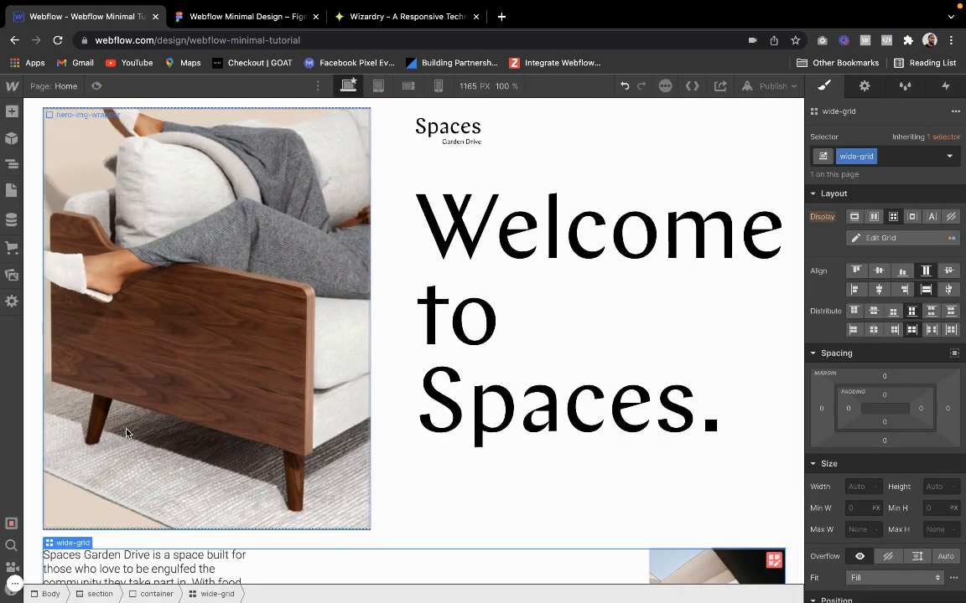
Reduce the wide-grid's first column, which holds the paragraph, to 0.5fr
scroll(113, 386, "down", 3)
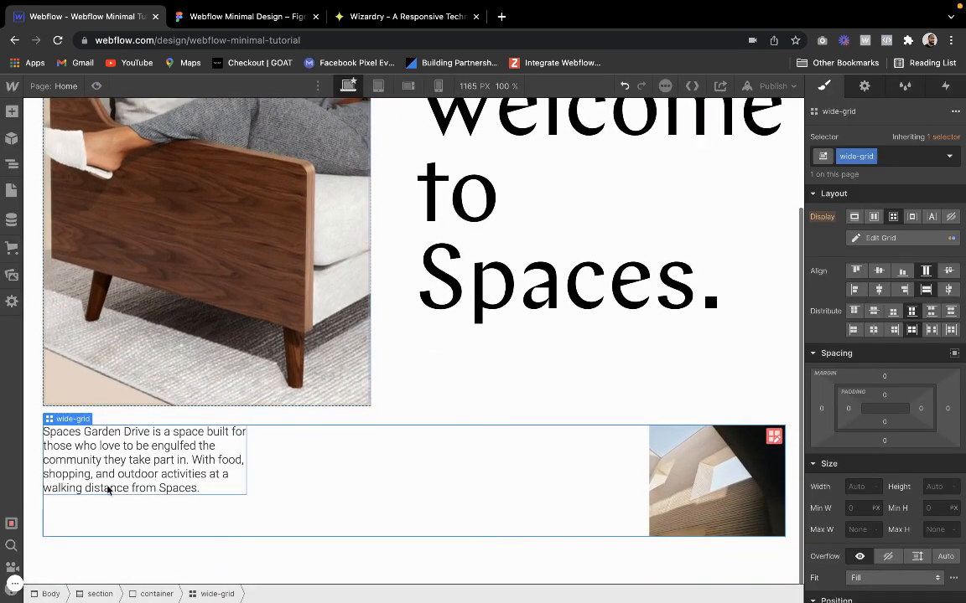
left_click(224, 503)
left_click(351, 431)
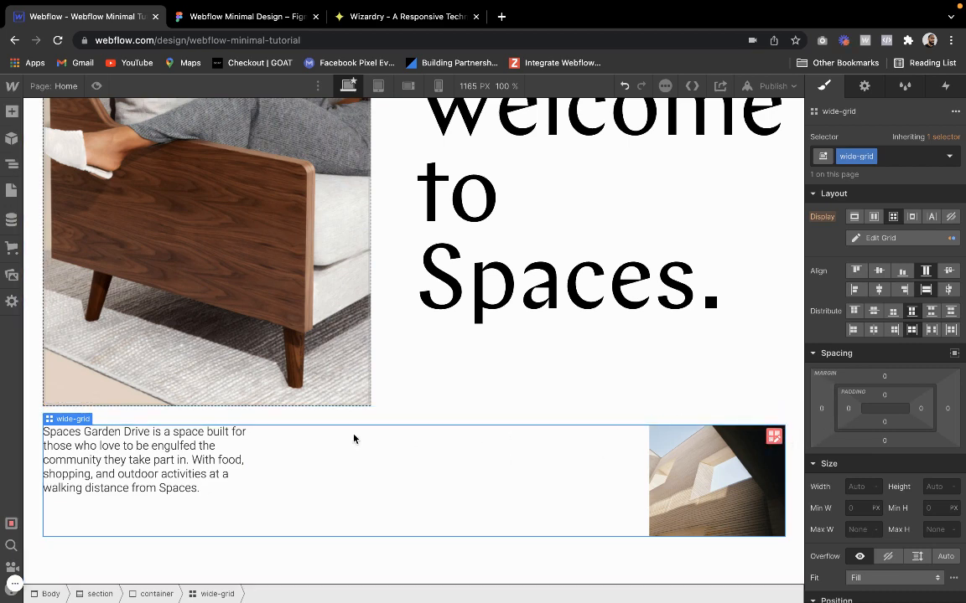
left_click(773, 436)
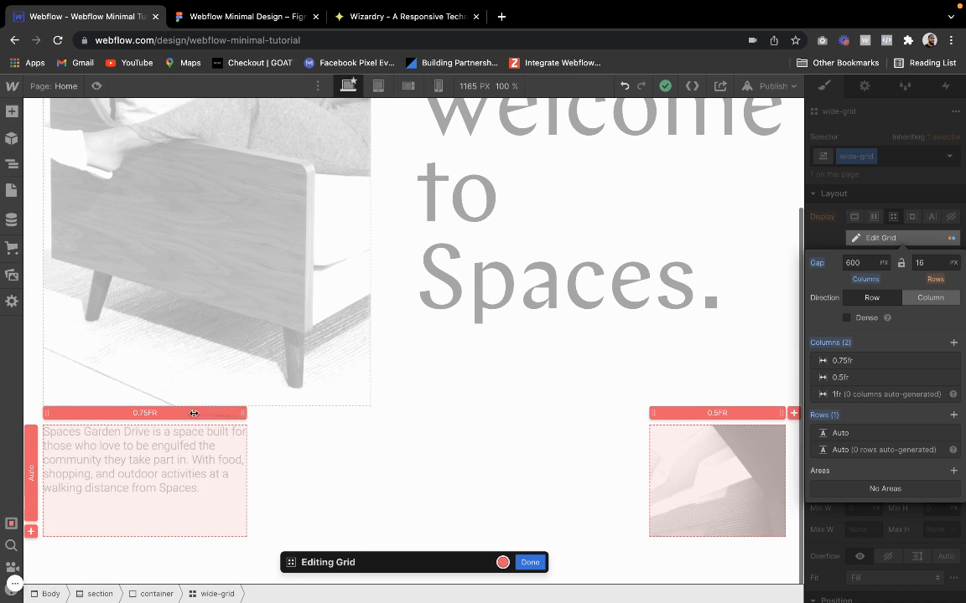
mouse_move(194, 413)
left_mouse_down()
mouse_move(165, 413)
mouse_move(185, 413)
left_mouse_up()
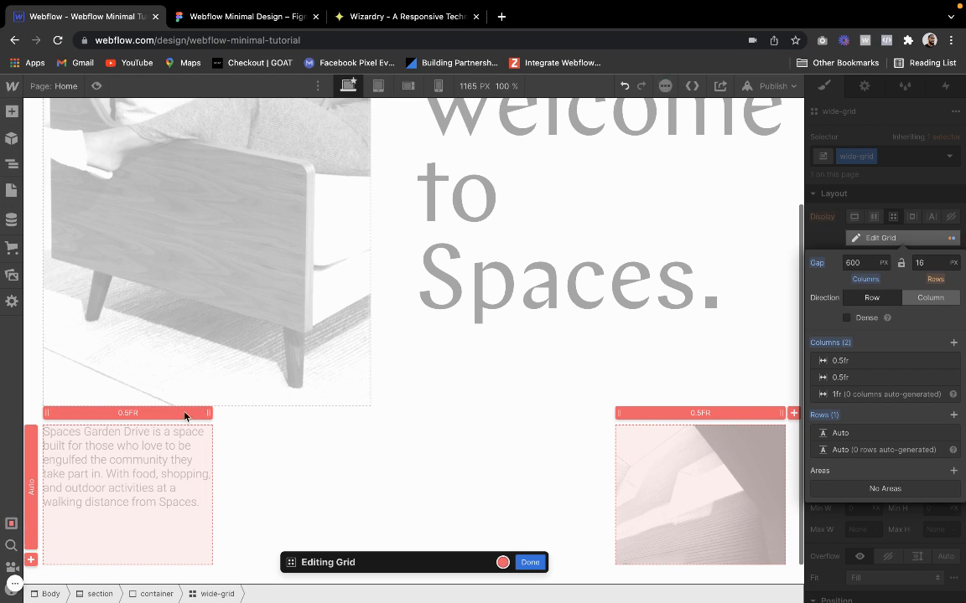
Preview the Home page and examine how the equal grid columns sit below the hero
left_click(96, 87)
scroll(403, 324, "down", 2)
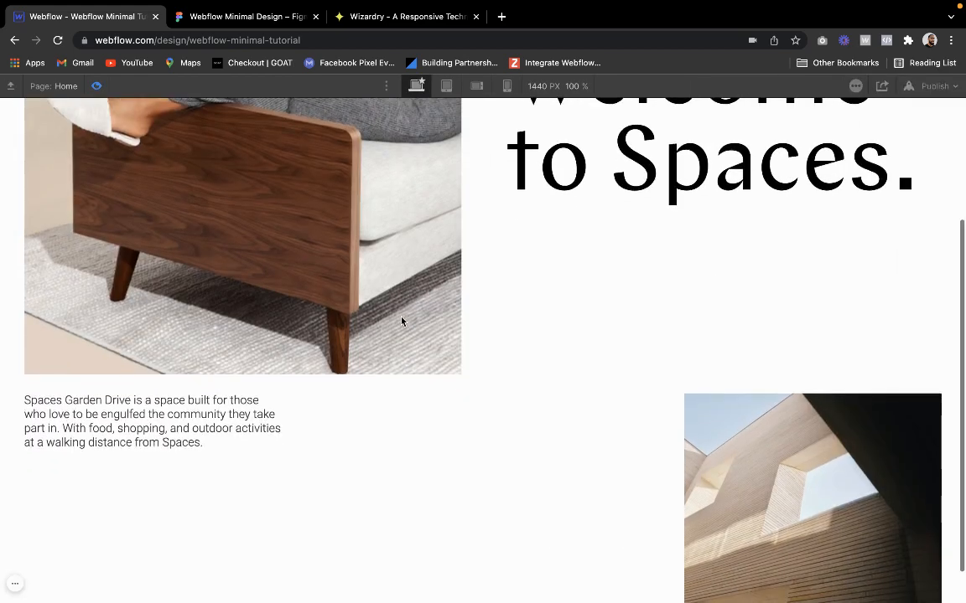
scroll(402, 321, "up", 1)
scroll(401, 321, "down", 1)
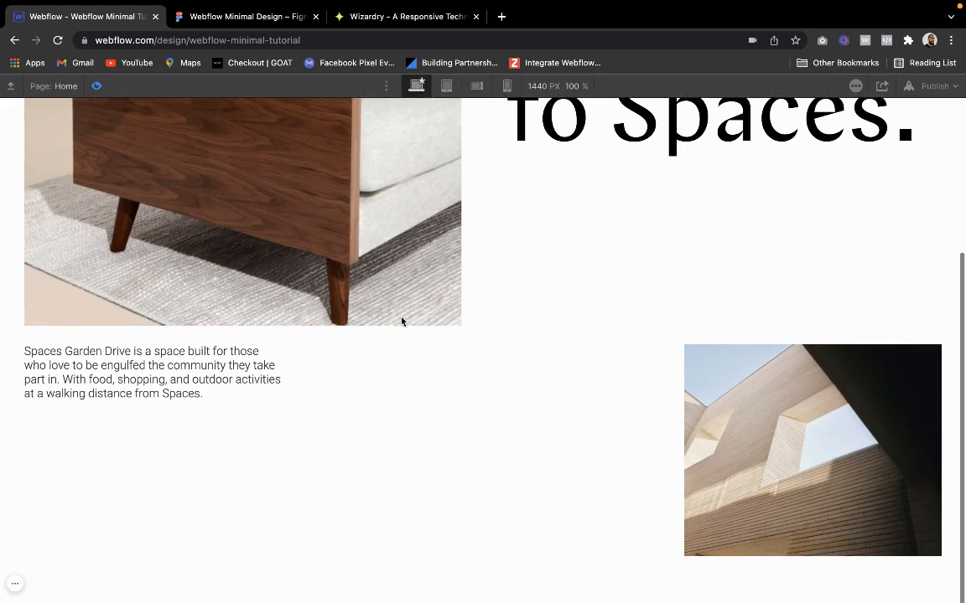
scroll(401, 321, "up", 3)
scroll(401, 321, "down", 1)
scroll(402, 321, "down", 2)
scroll(402, 323, "up", 4)
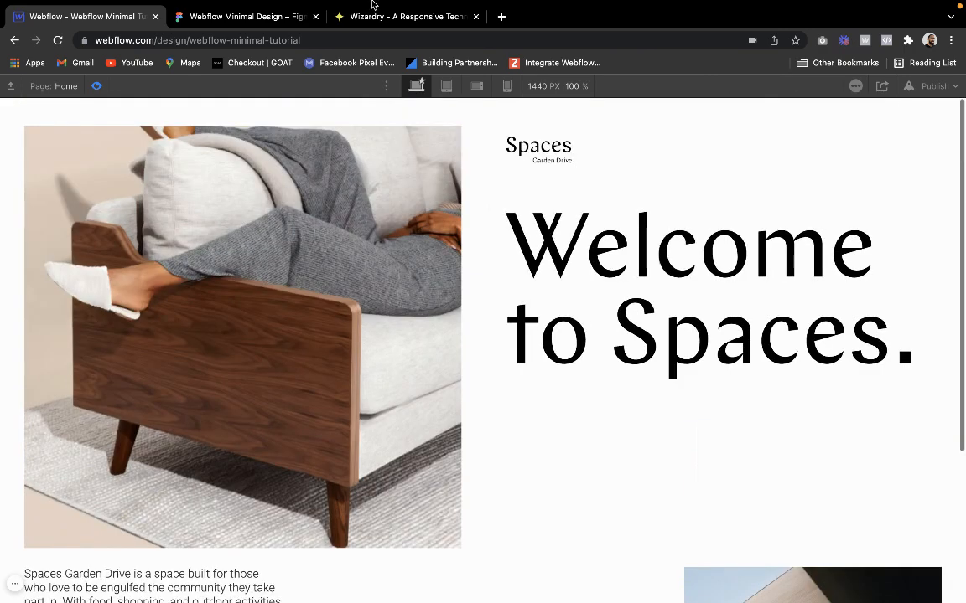
Compare the Figma desktop hero's paragraph width and building image size with the Webflow preview
left_click(243, 18)
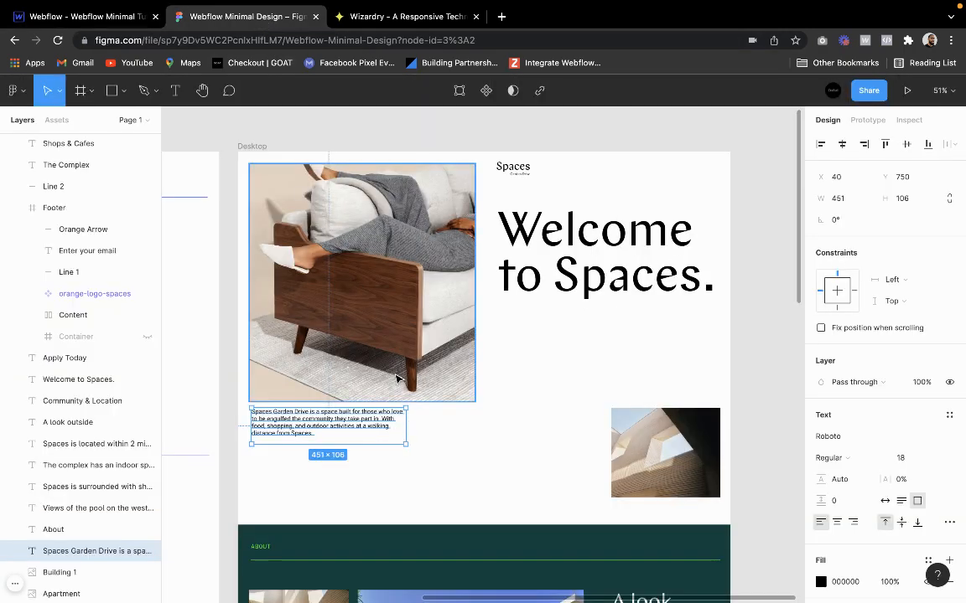
scroll(398, 372, "up", 3)
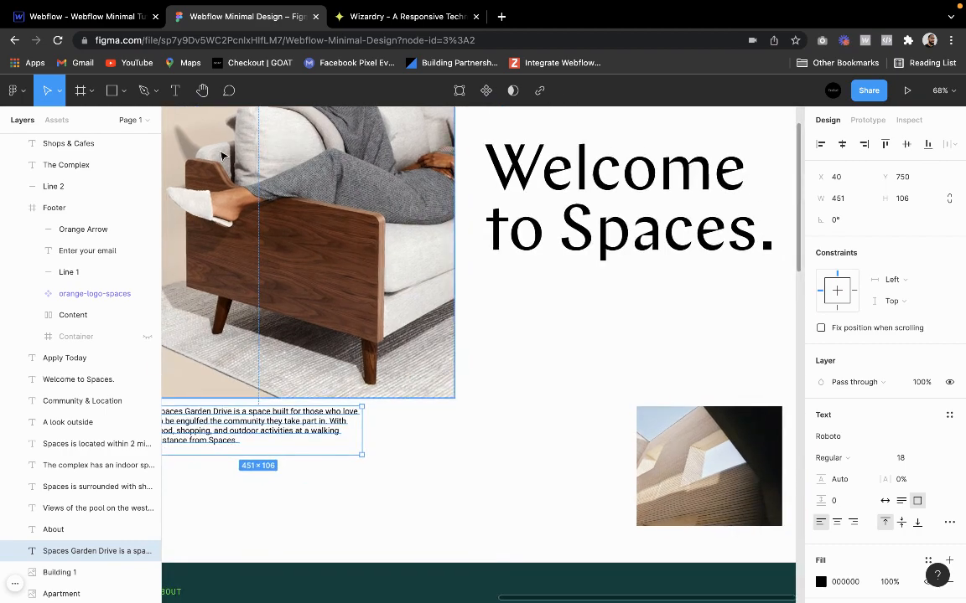
left_click(118, 18)
scroll(306, 391, "down", 3)
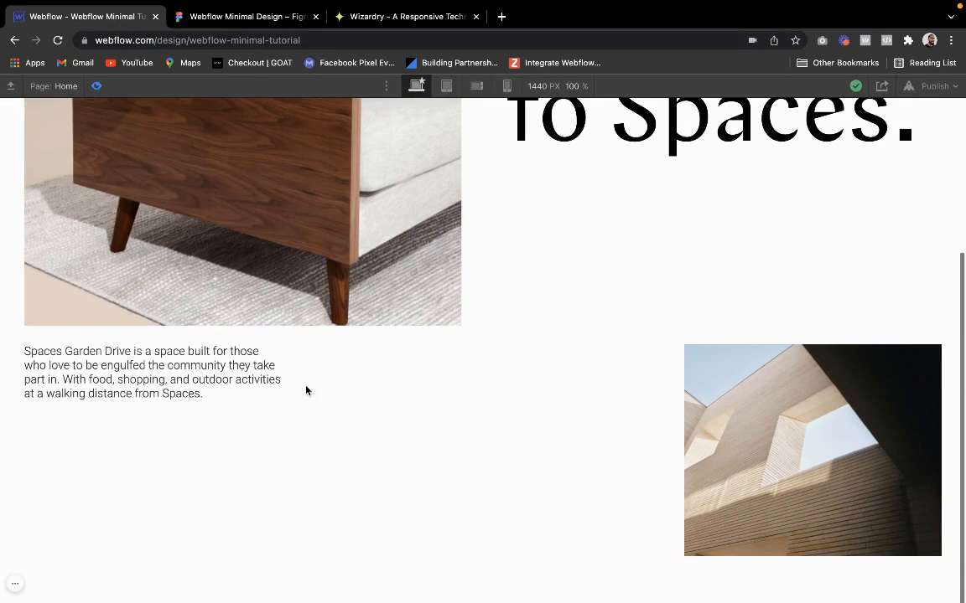
scroll(306, 390, "up", 3)
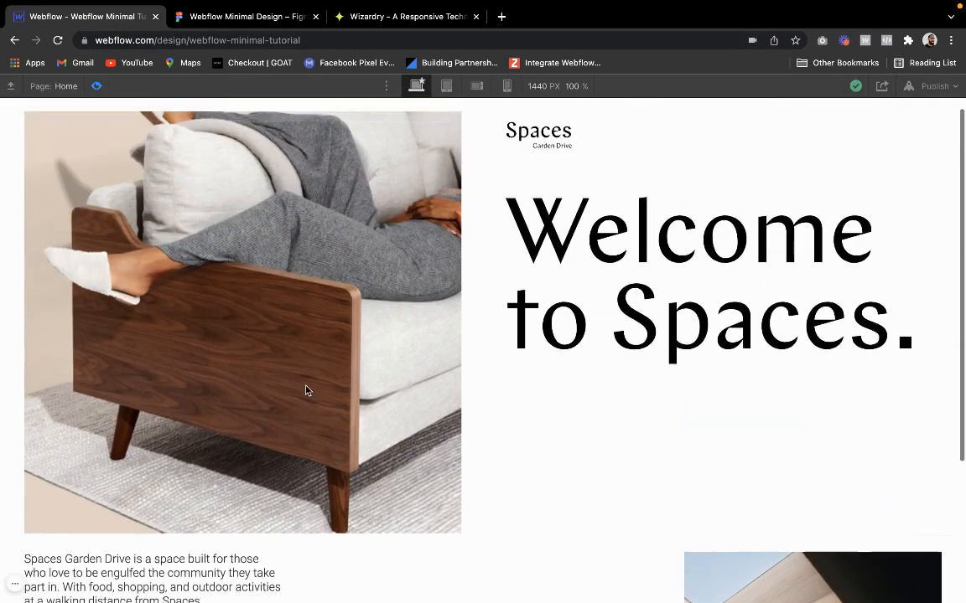
scroll(306, 390, "down", 3)
scroll(306, 391, "up", 3)
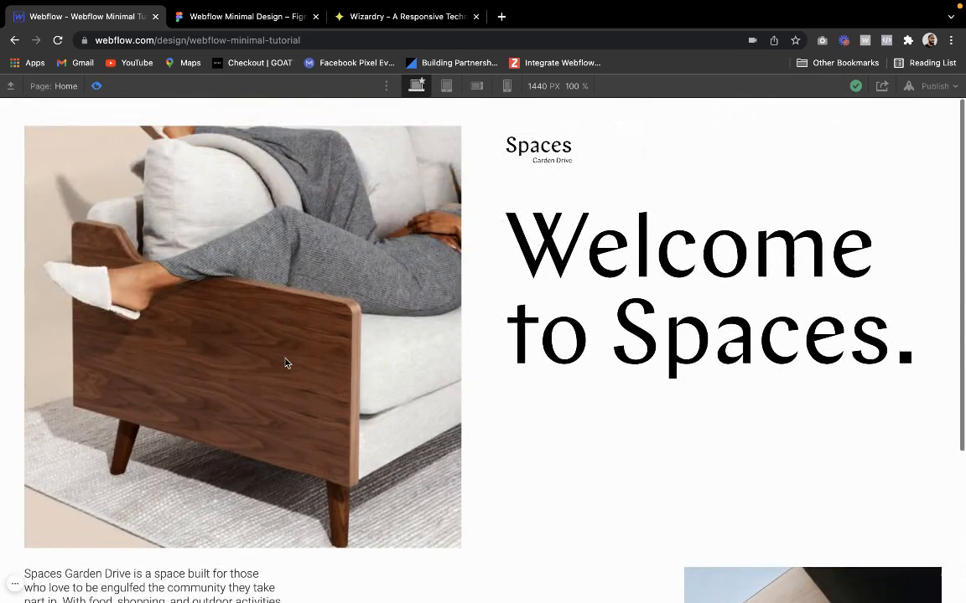
scroll(285, 363, "down", 3)
left_click(97, 86)
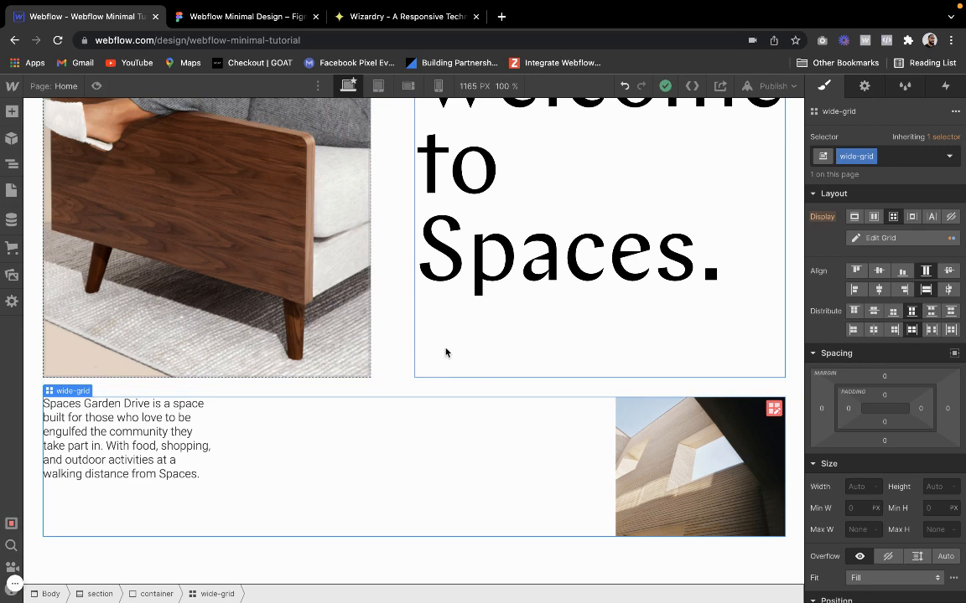
left_click(96, 86)
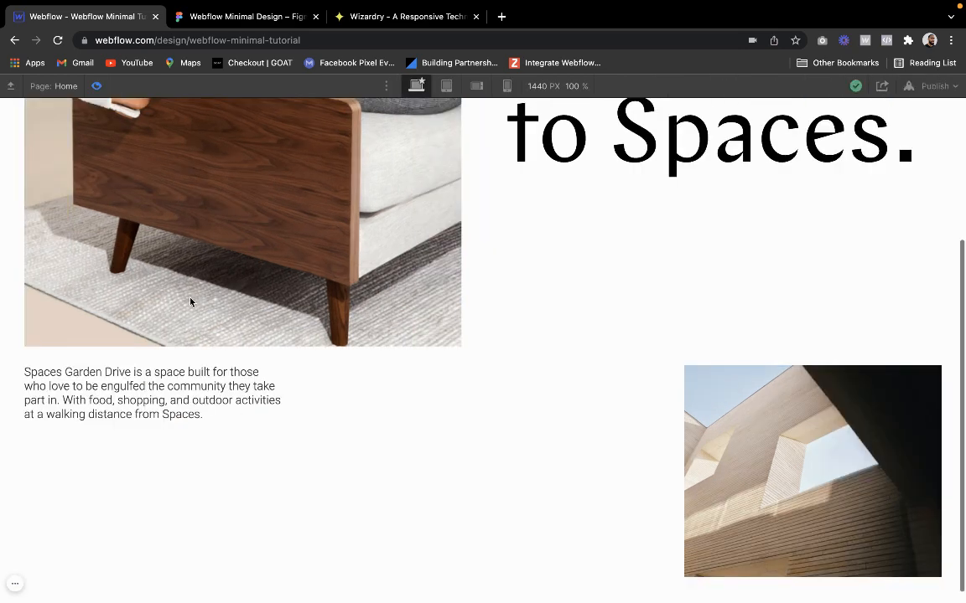
scroll(190, 302, "up", 5)
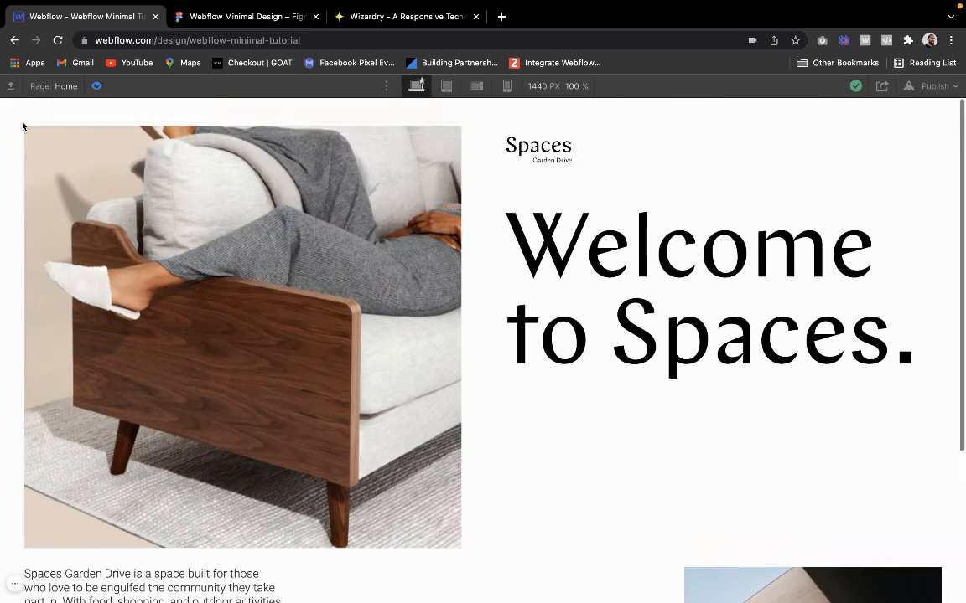
left_click(96, 87)
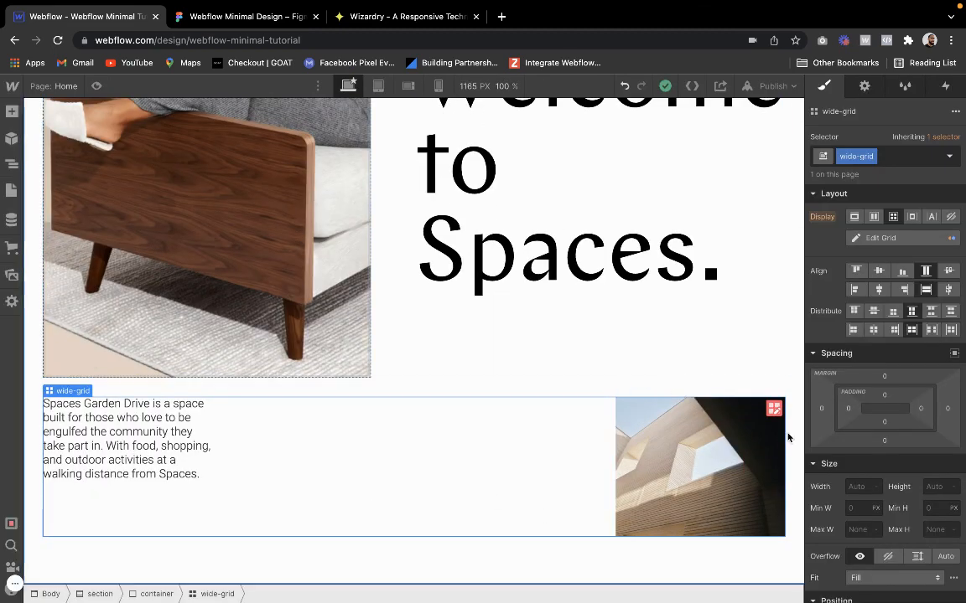
Reopen the wide-grid for editing and widen its first column to 0.75fr, with the second at 0.5fr
left_click(775, 410)
mouse_move(616, 384)
left_mouse_down()
mouse_move(637, 386)
mouse_move(620, 390)
left_mouse_up()
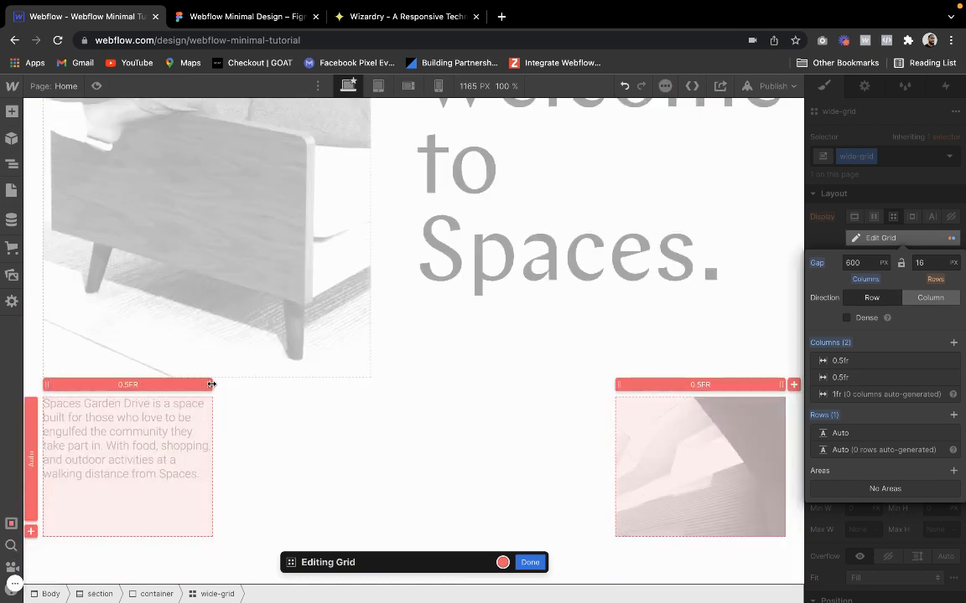
left_click_drag(211, 385, 228, 384)
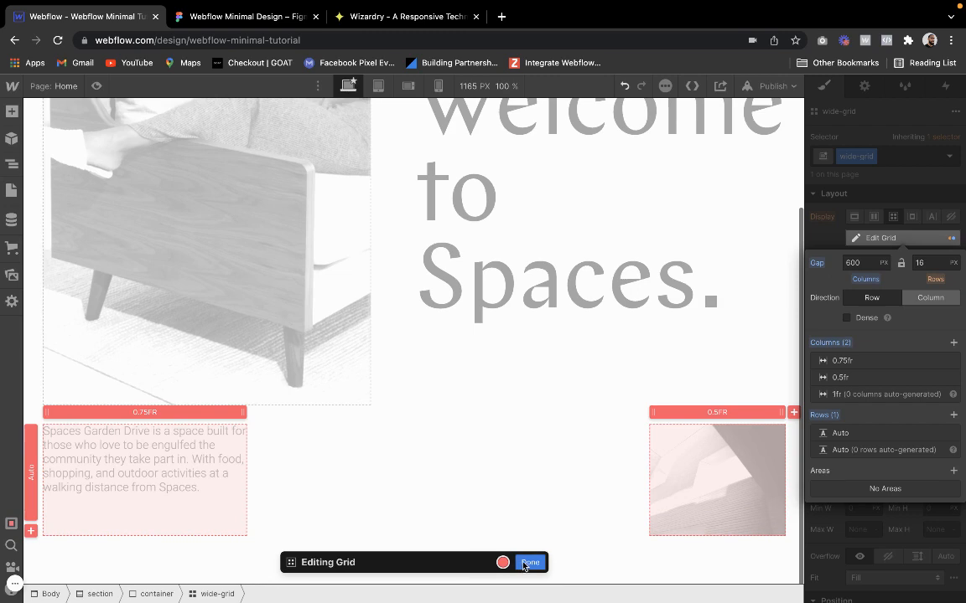
Set the wide-grid's column gap to 650 px, finish editing the grid, and check it in preview
left_click(872, 263)
type("650")
key("Return")
left_click(529, 561)
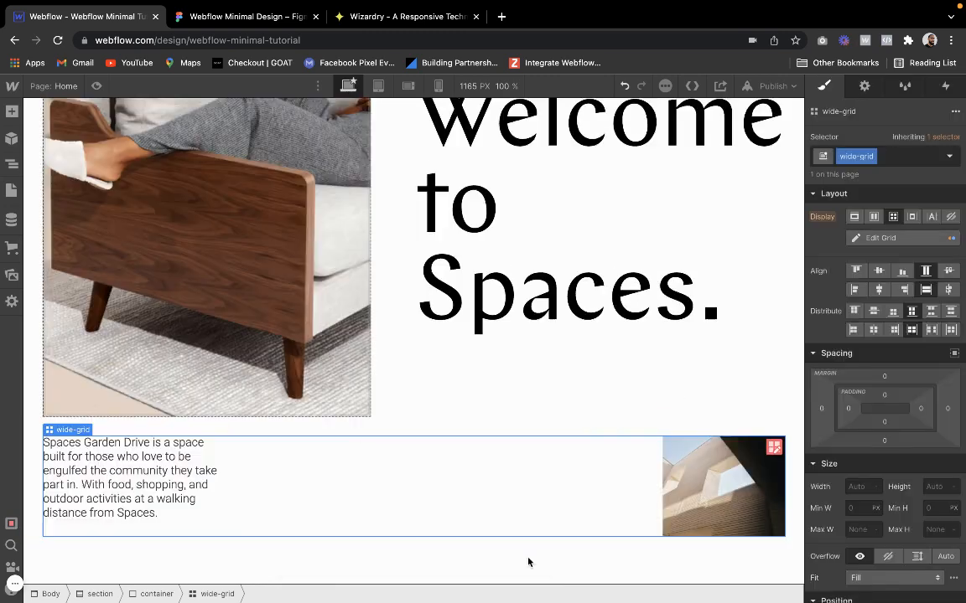
left_click(96, 85)
scroll(136, 319, "down", 1)
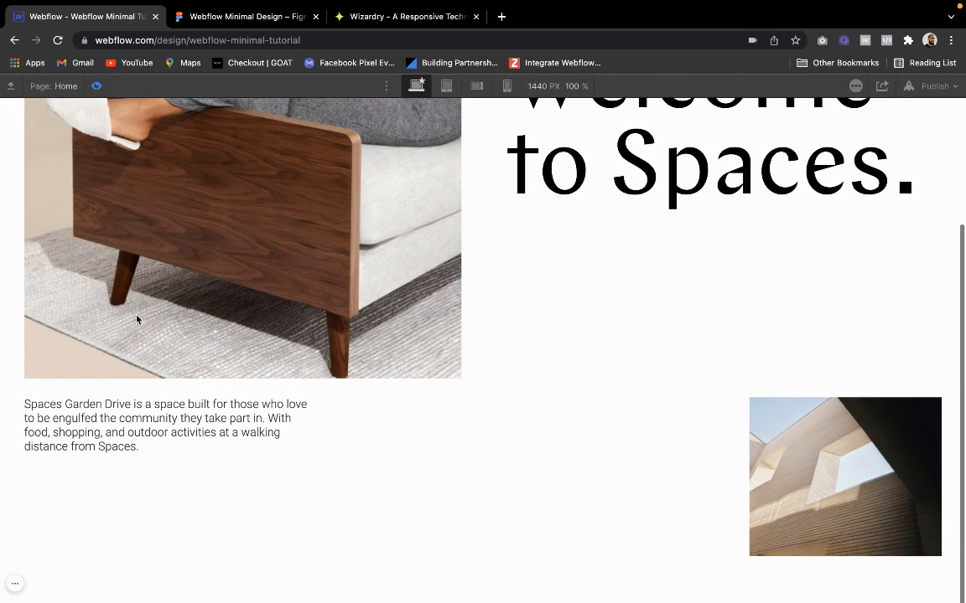
scroll(136, 320, "up", 2)
left_click(92, 88)
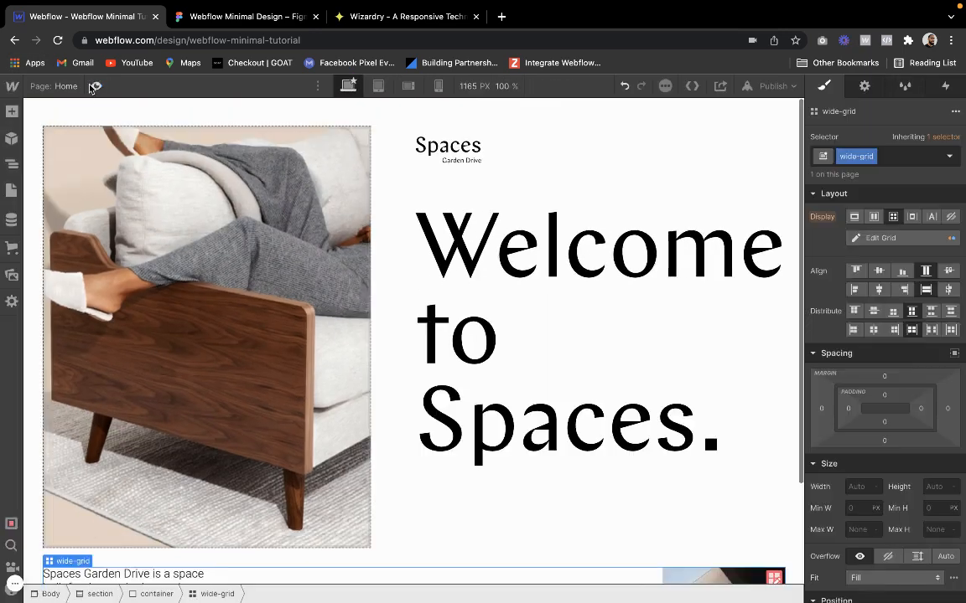
Switch to the Figma design and examine the layout of the dark green About section below the hero
key("ctrl+Tab")
scroll(442, 363, "down", 3)
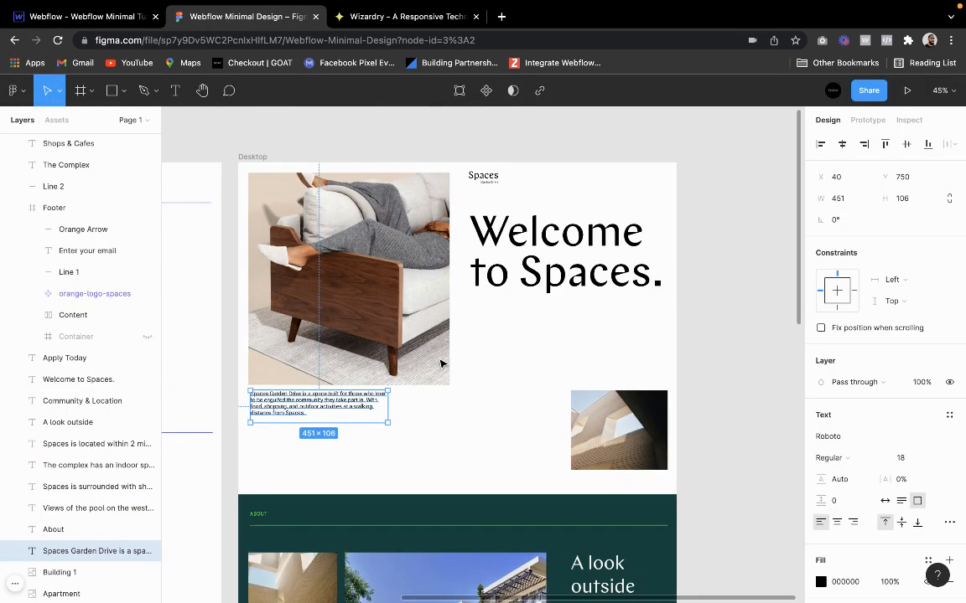
scroll(442, 363, "down", 6)
scroll(442, 363, "down", 2)
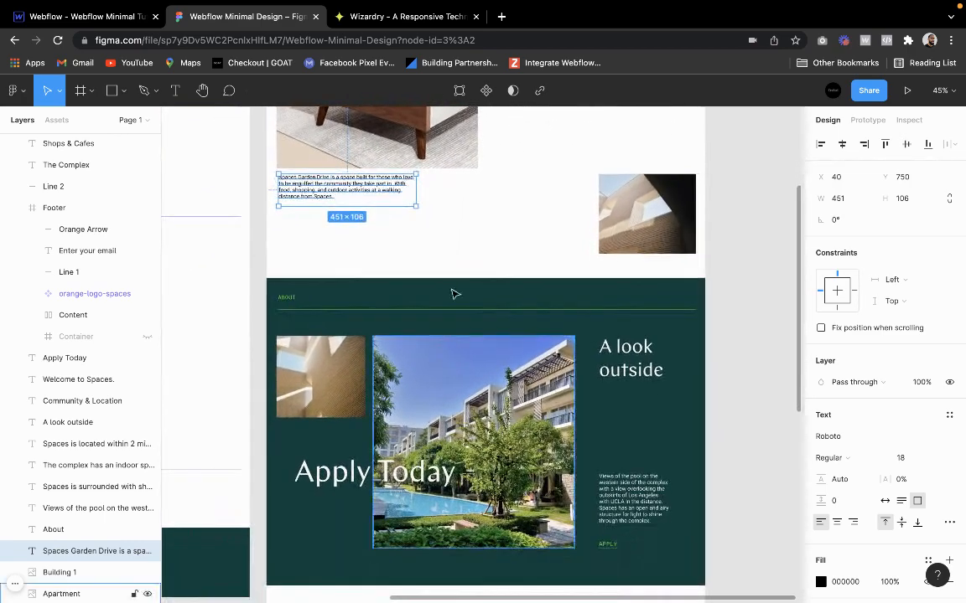
left_click(465, 265)
scroll(455, 319, "down", 3)
scroll(454, 319, "up", 2)
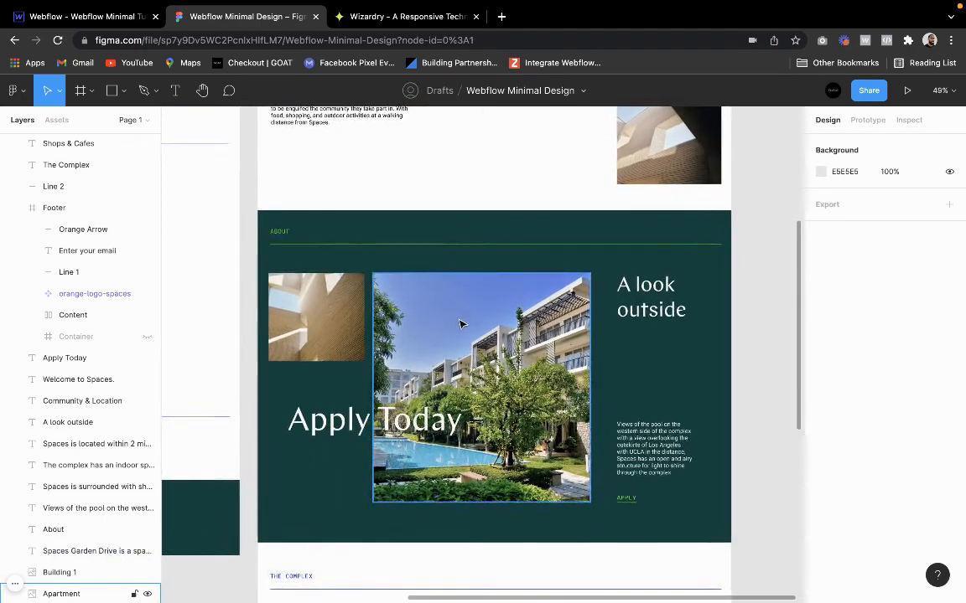
scroll(457, 321, "up", 4)
scroll(465, 326, "down", 3)
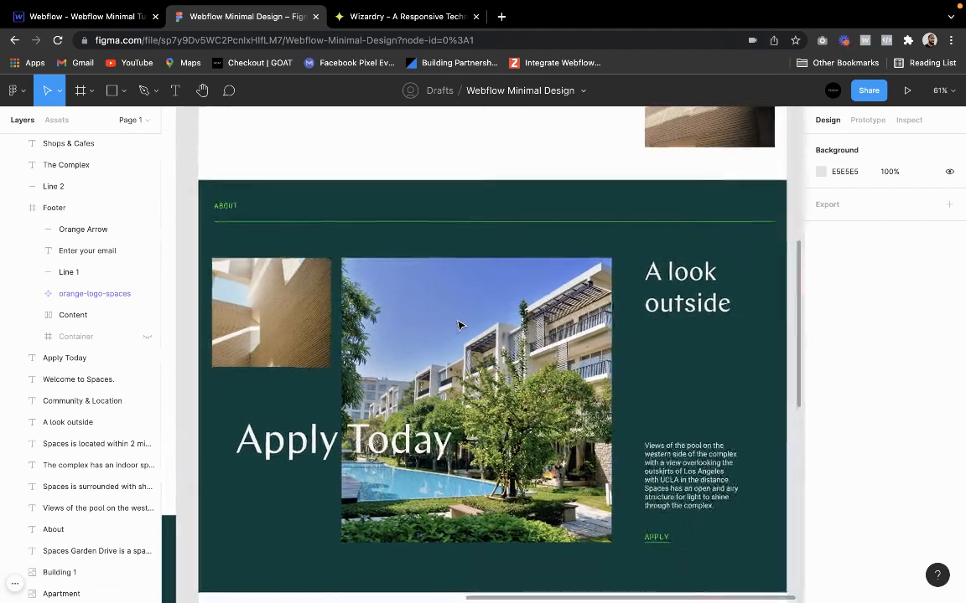
Back in Webflow, add a new section to the page Body and give it the class section
left_click(132, 13)
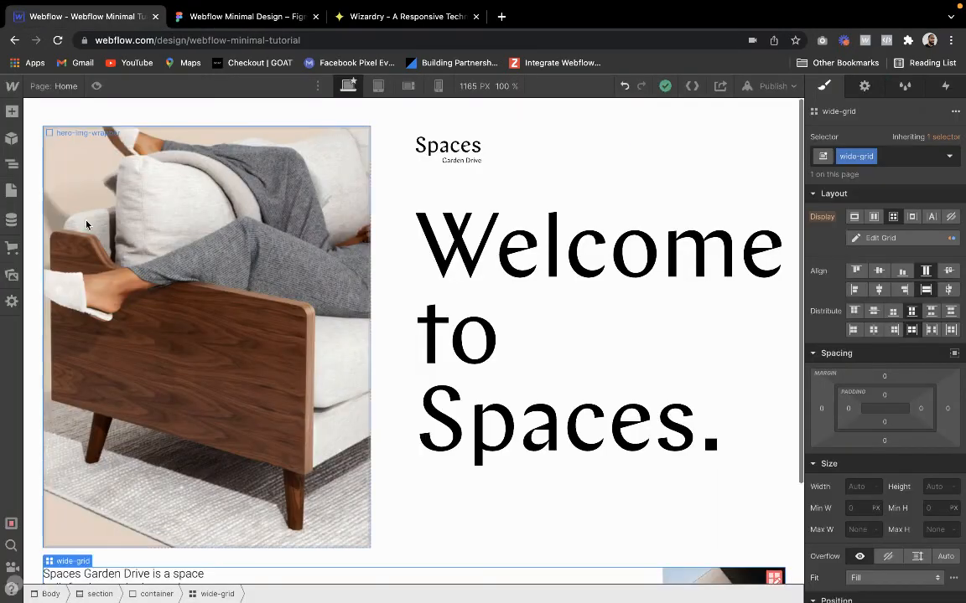
left_click(11, 163)
left_click(137, 114)
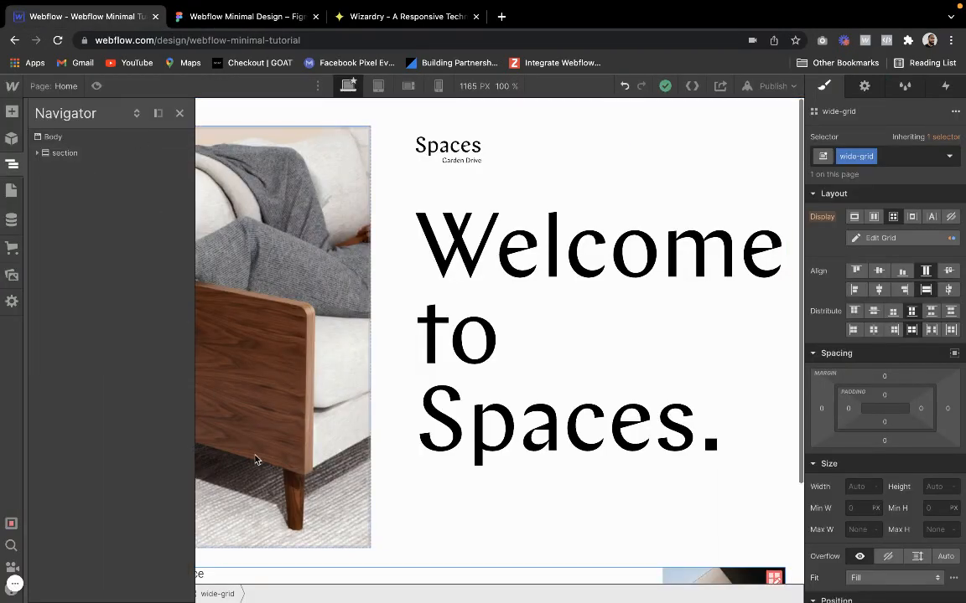
scroll(353, 462, "down", 2)
left_click(78, 138)
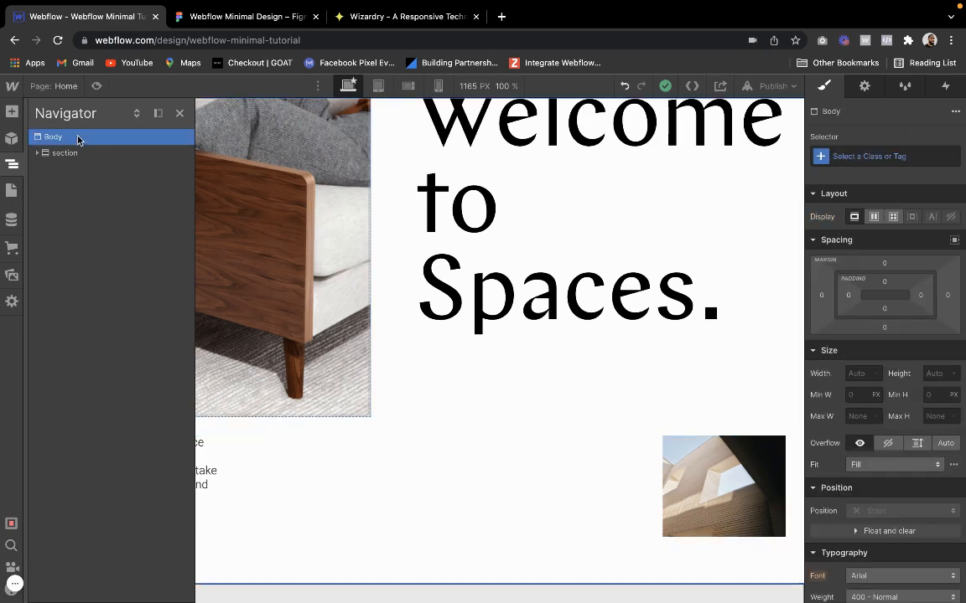
left_click(13, 116)
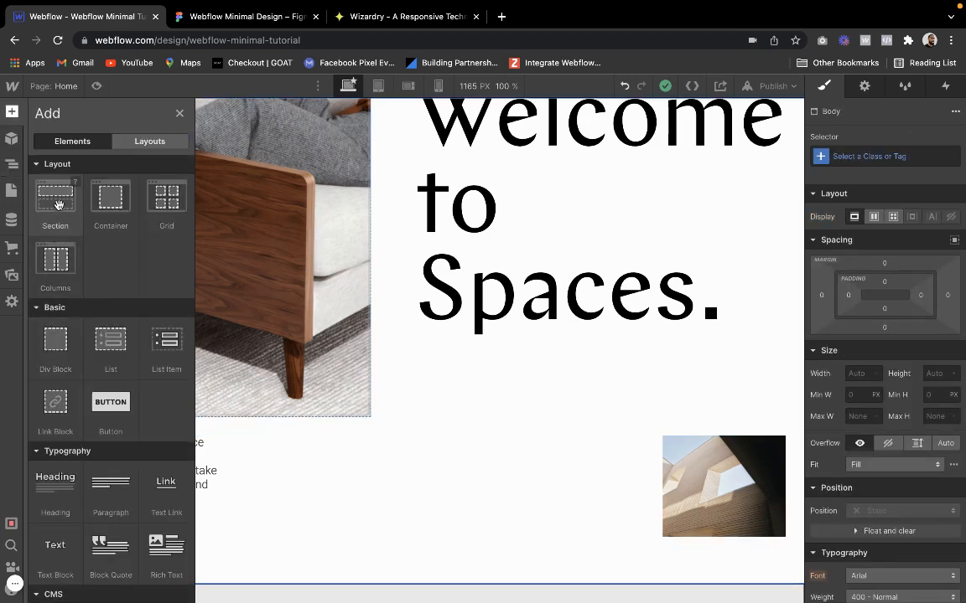
left_click(58, 203)
left_click(855, 157)
type("s")
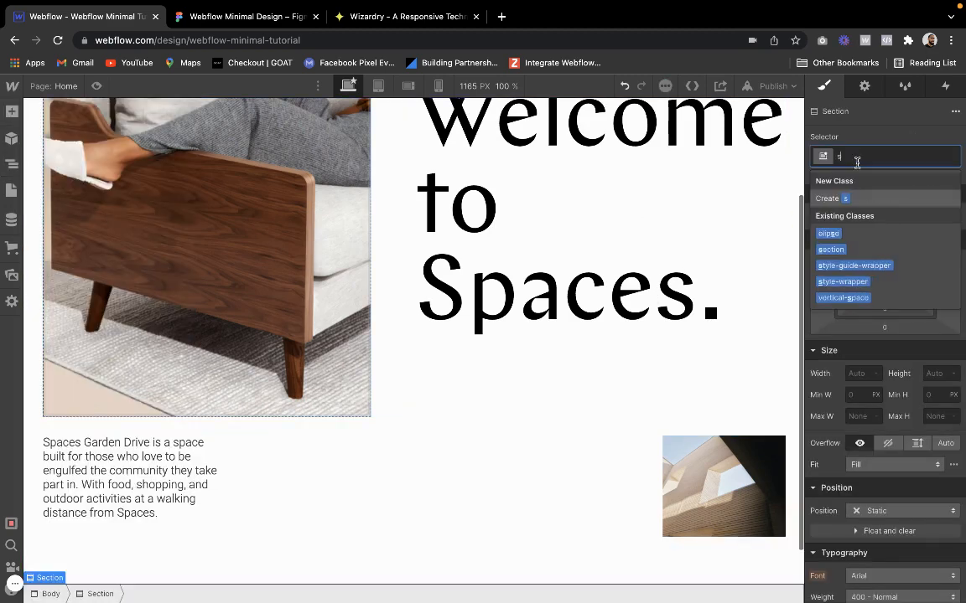
type("ection")
key("Return")
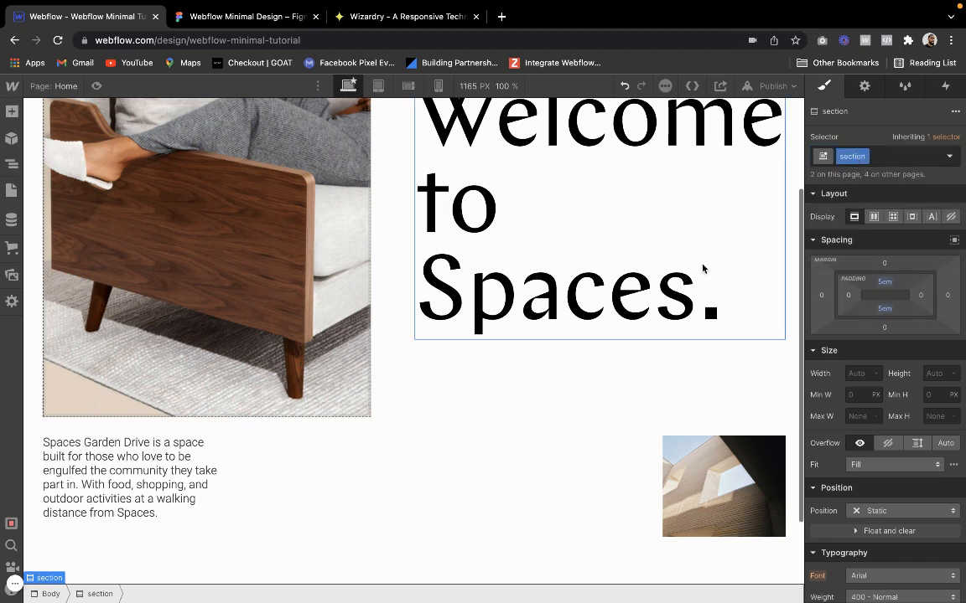
Apply the existing combo class bg-dark-green to the new section and check its background colour settings
scroll(618, 320, "down", 1)
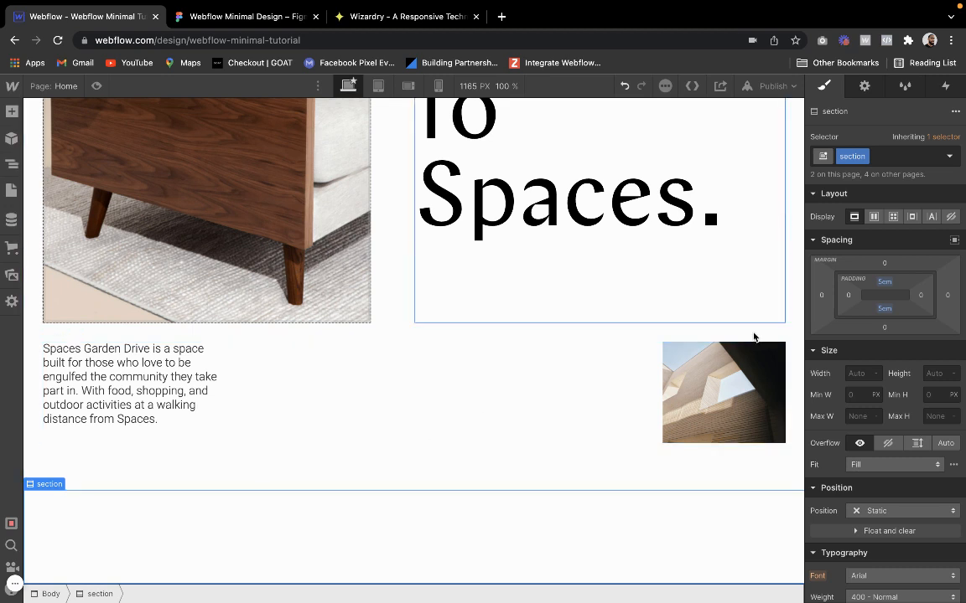
left_click(901, 156)
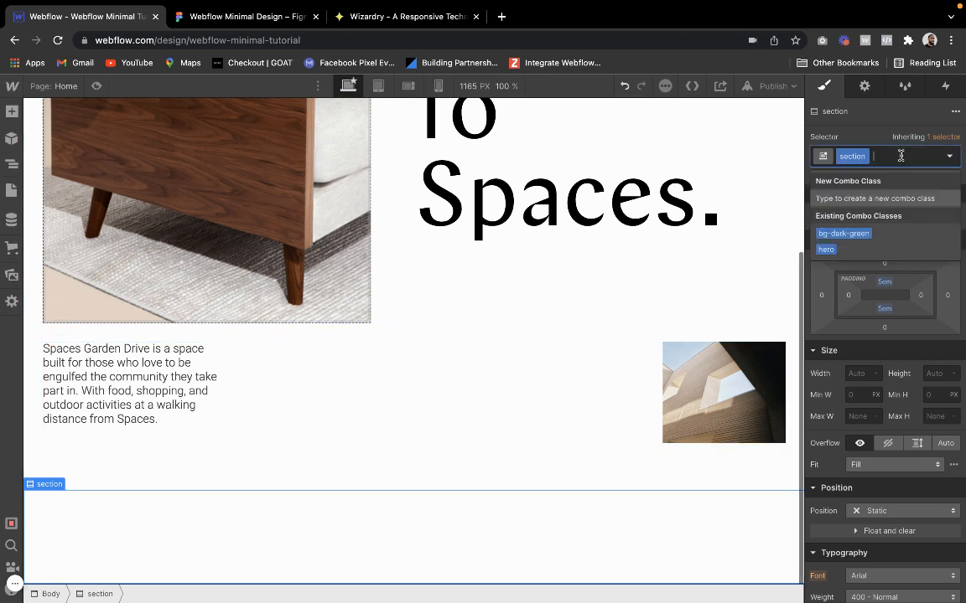
type("bg")
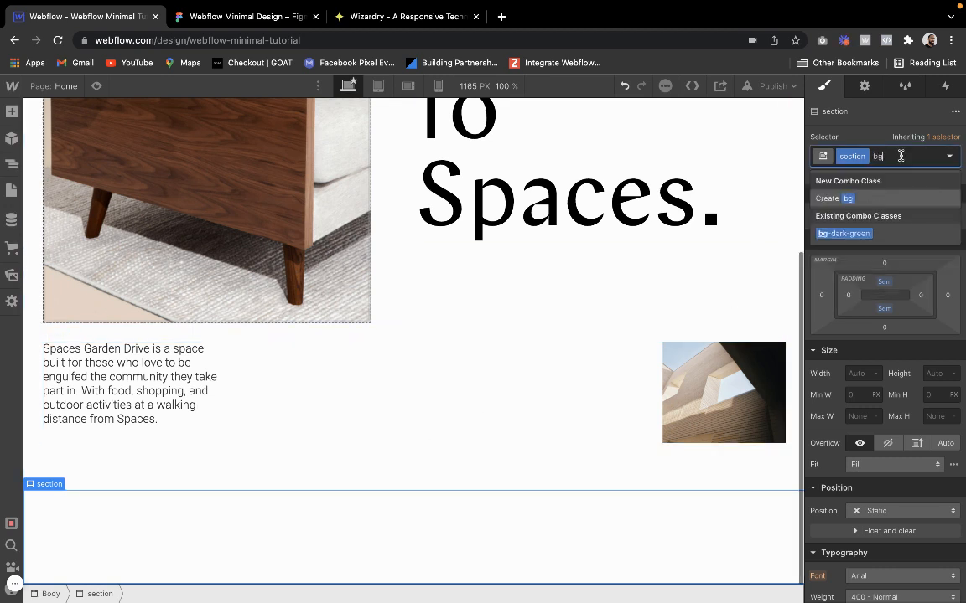
type("-dark-green")
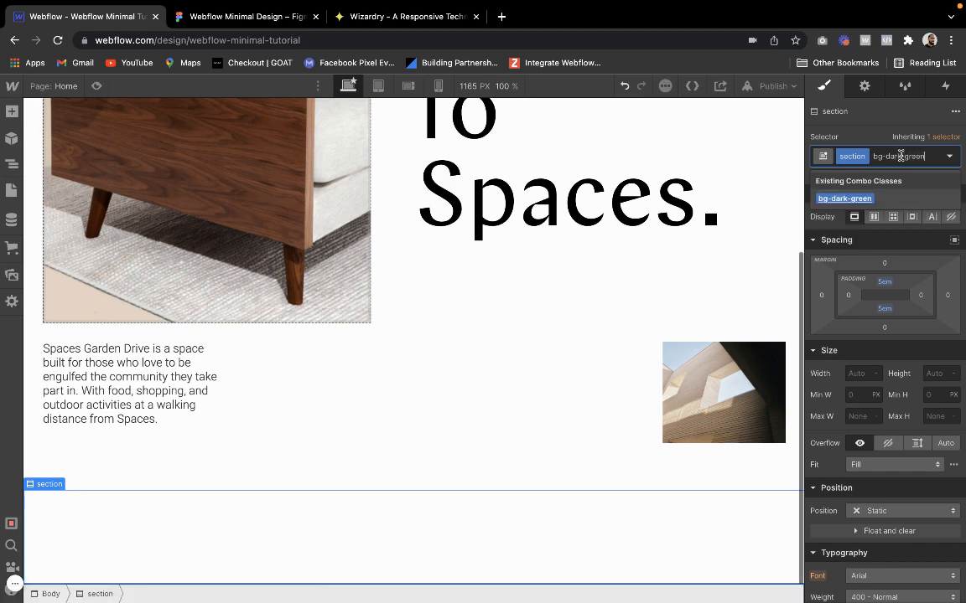
key("Return")
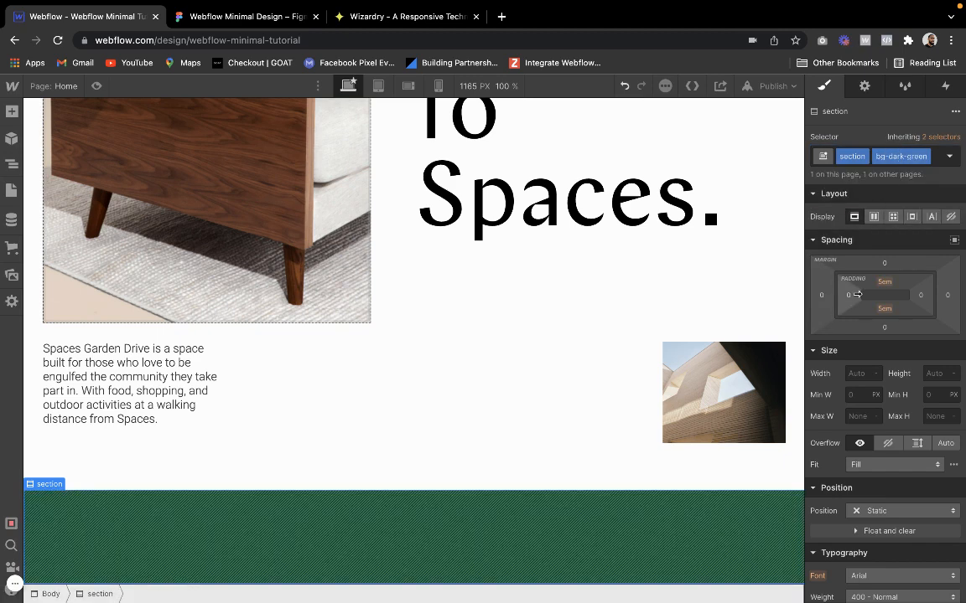
scroll(847, 374, "down", 5)
scroll(847, 374, "down", 4)
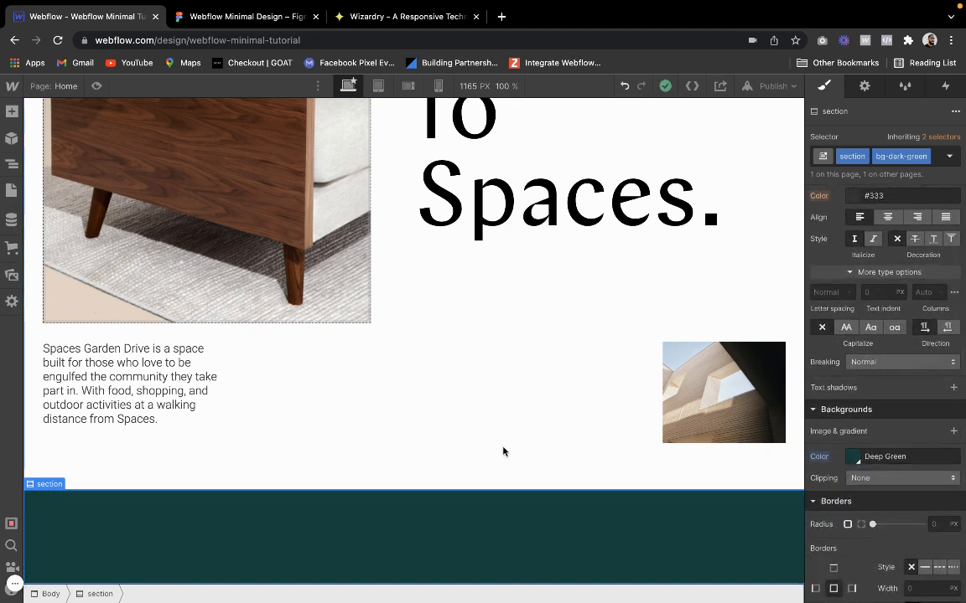
Add a div block inside the dark green section and give it the class container
left_click(12, 112)
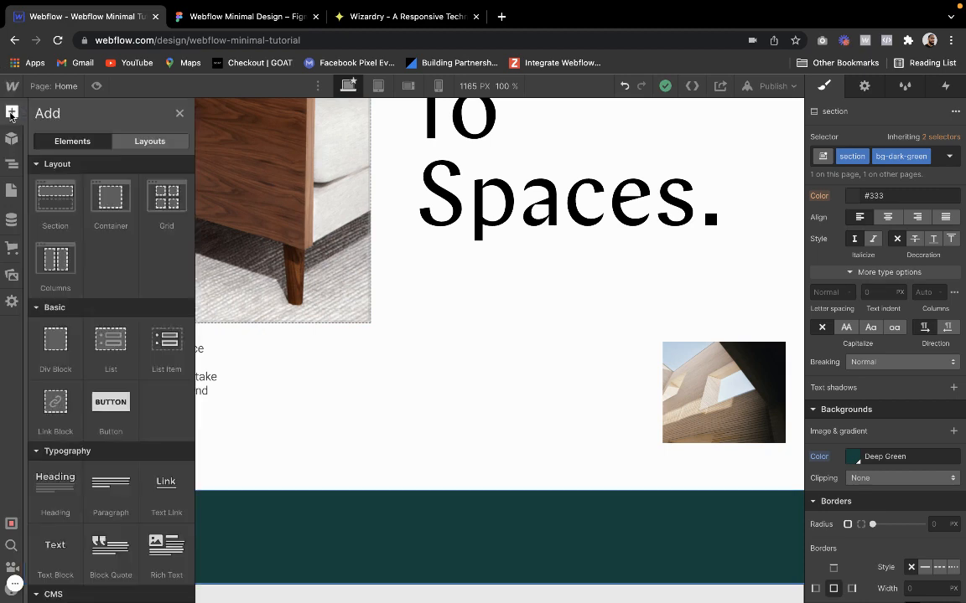
left_click(53, 344)
left_click(846, 157)
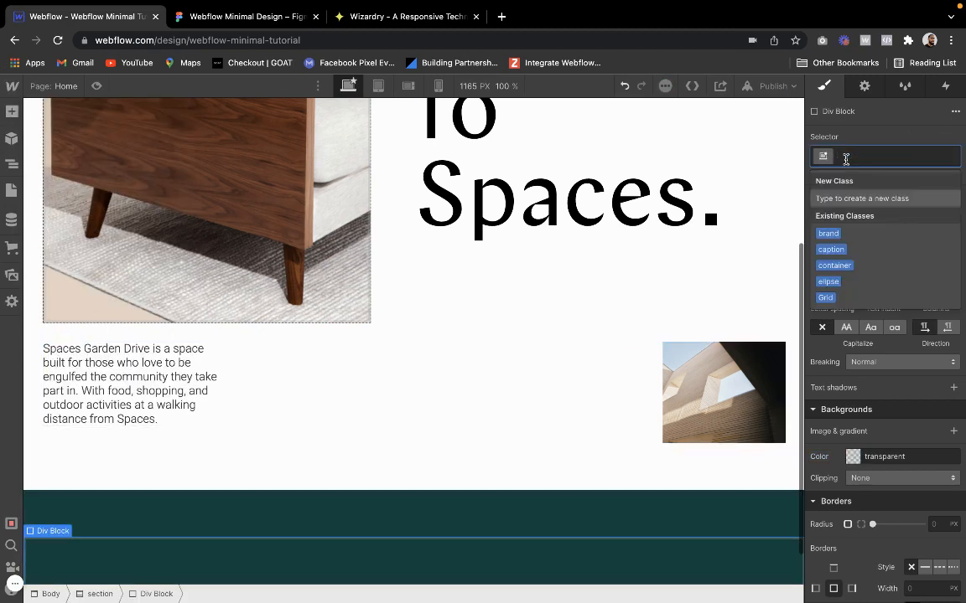
type("container")
key("Return")
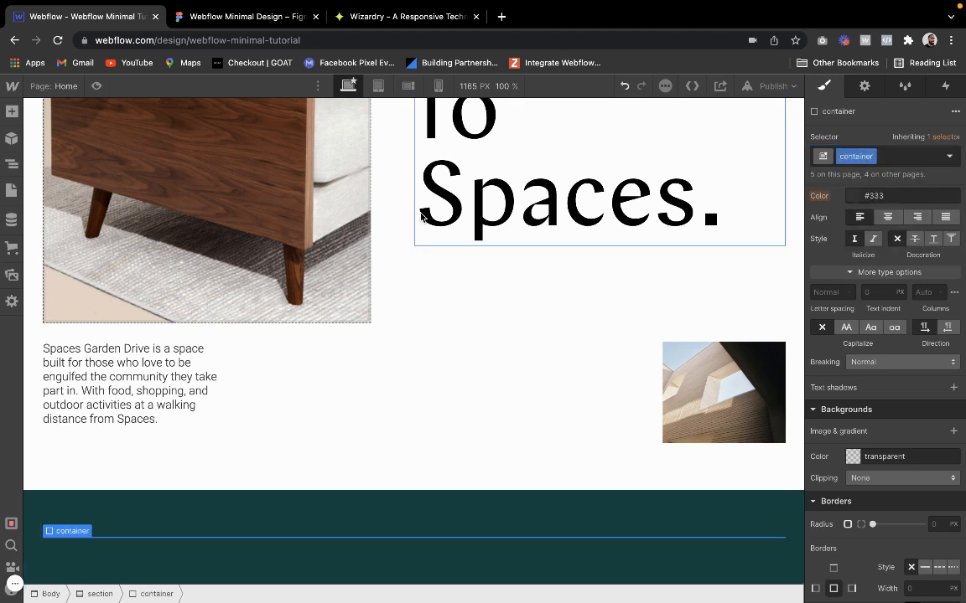
Insert a grid in the new container with three 1fr columns and a single auto row
left_click(11, 113)
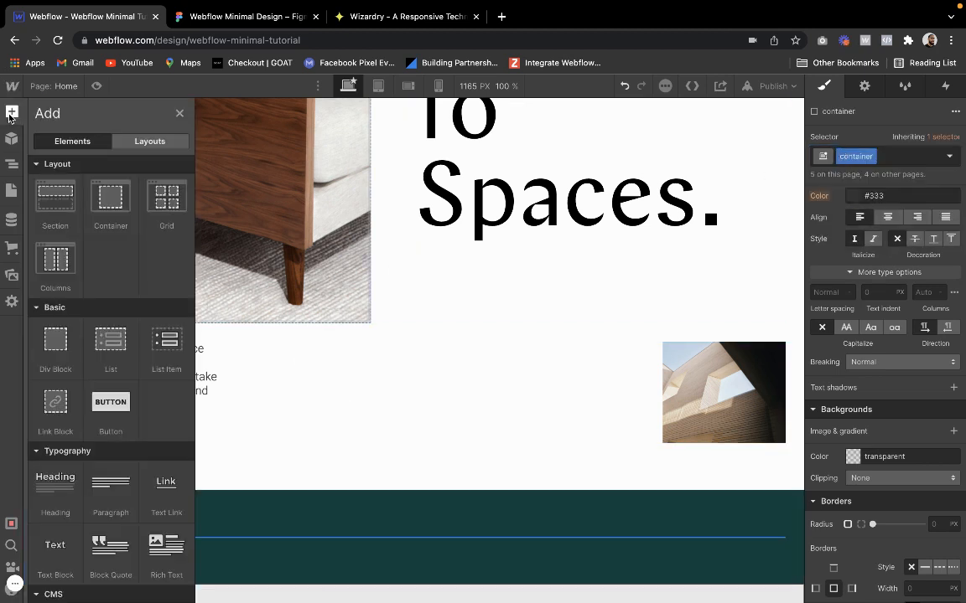
left_click(167, 206)
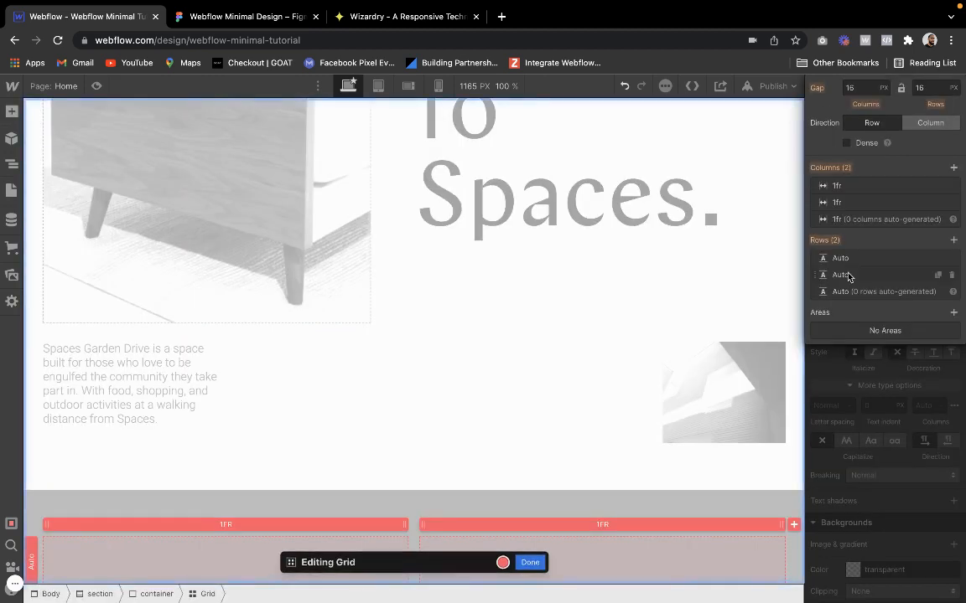
left_click(951, 274)
scroll(544, 501, "down", 1)
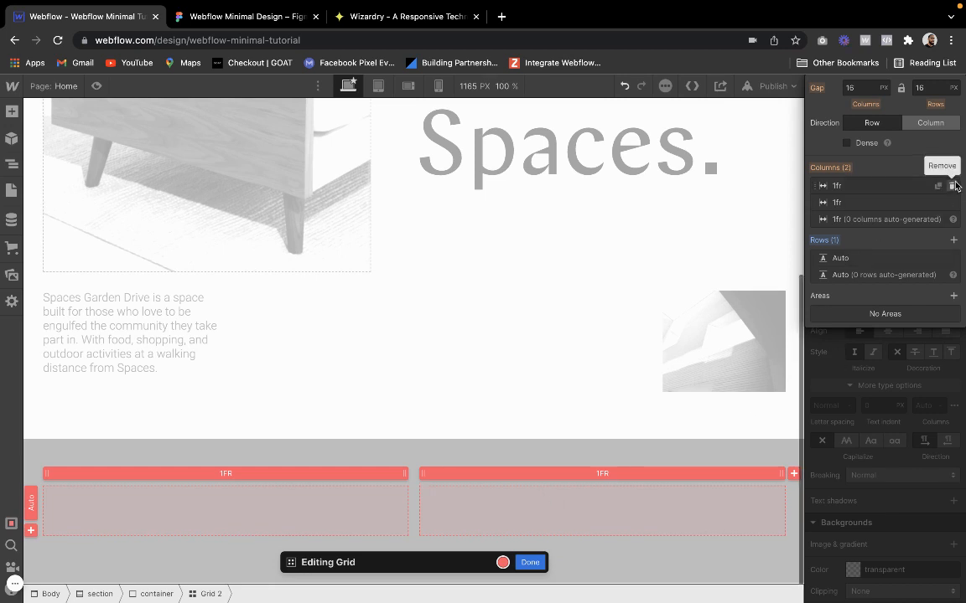
left_click(953, 167)
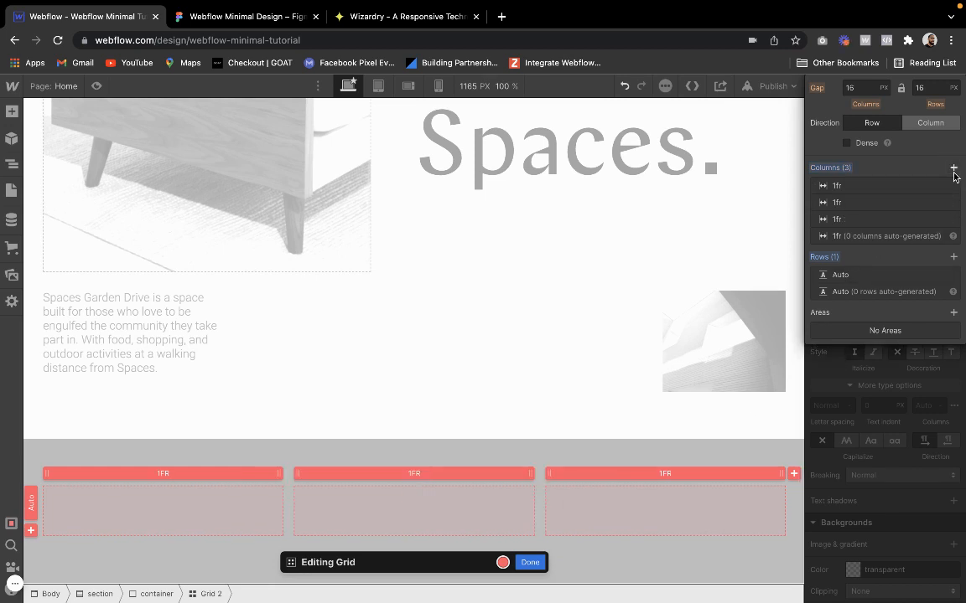
left_click(531, 562)
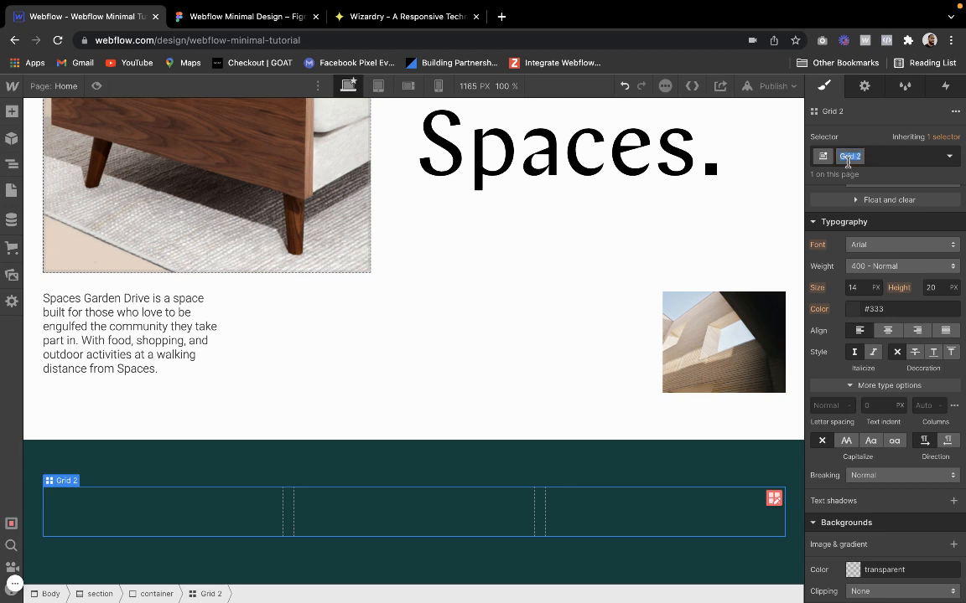
Rename the new grid's class to 3-col-grid
type("3col-gr")
key("Return")
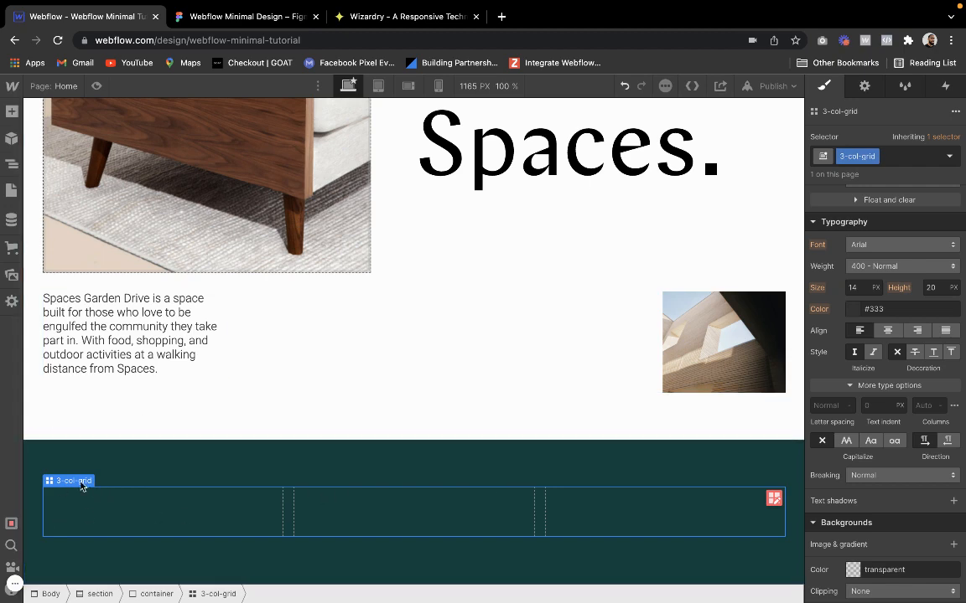
Add a div block to the first cell of the 3-col-grid and give it the class wrapper
left_click(12, 110)
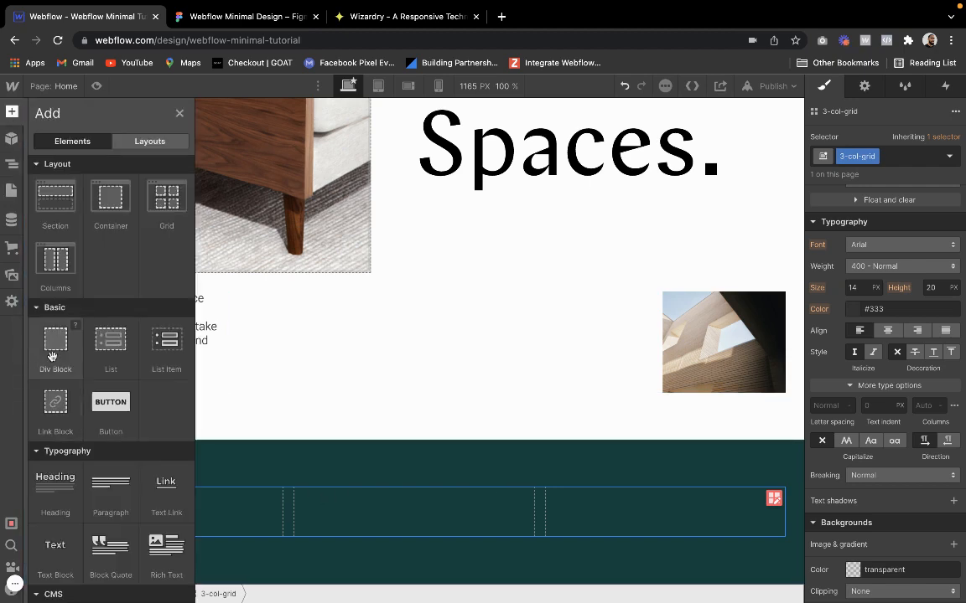
left_click(52, 356)
left_click(869, 155)
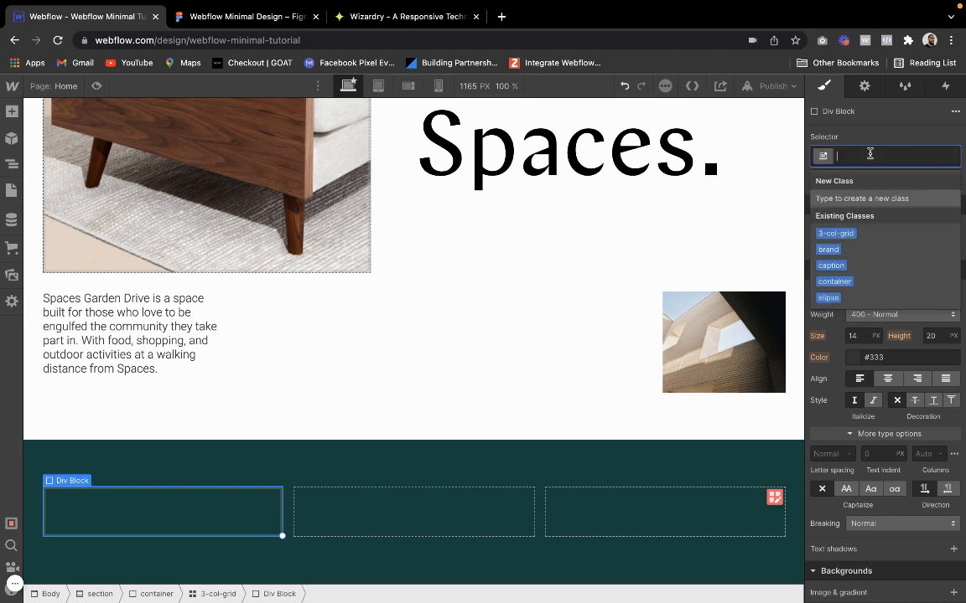
type("wrapper")
key("Return")
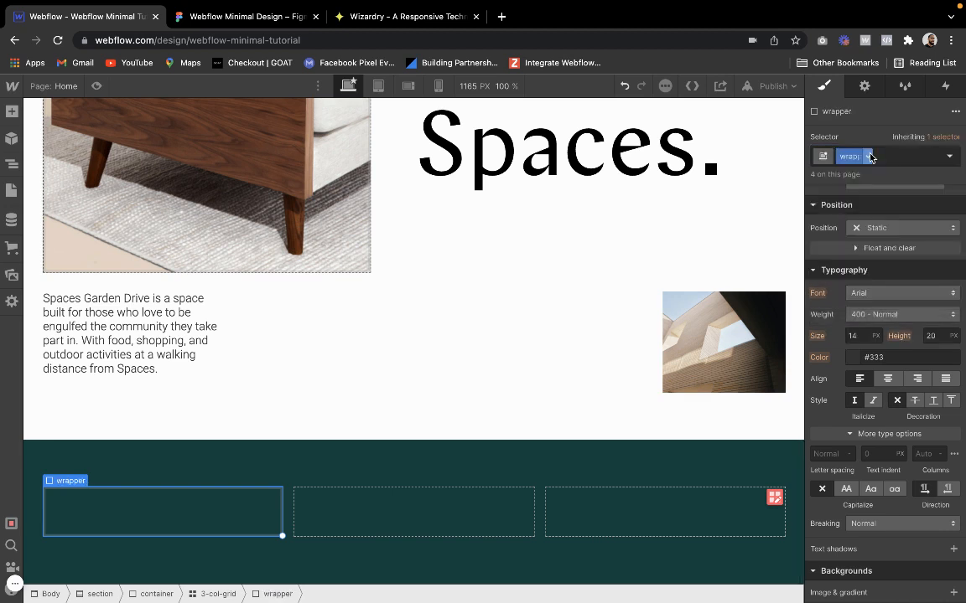
Copy the wrapper into the second and third cells of the 3-col-grid, checking each by selecting it
key("super+c")
key("super+v")
key("super+v")
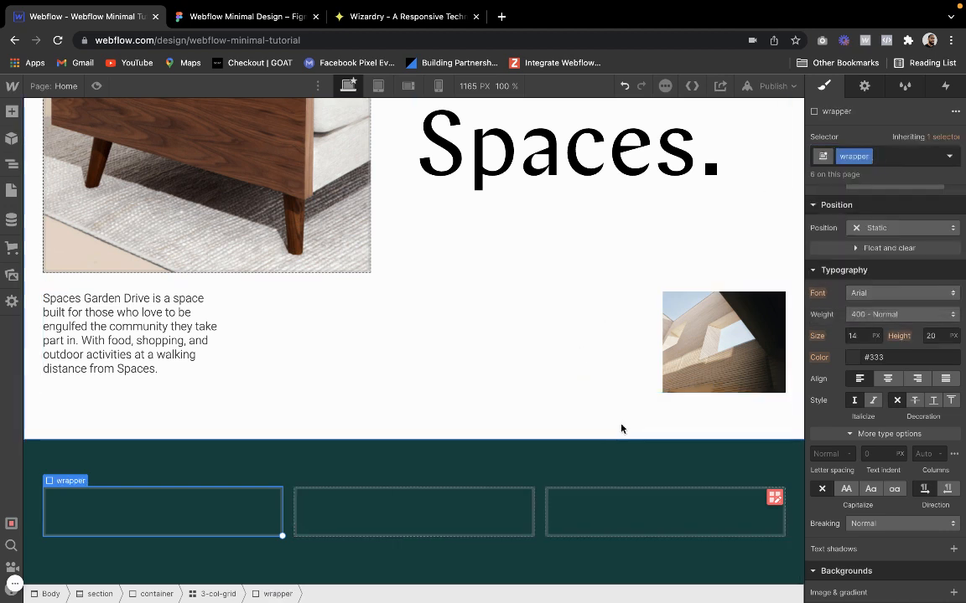
left_click(419, 517)
left_click(578, 509)
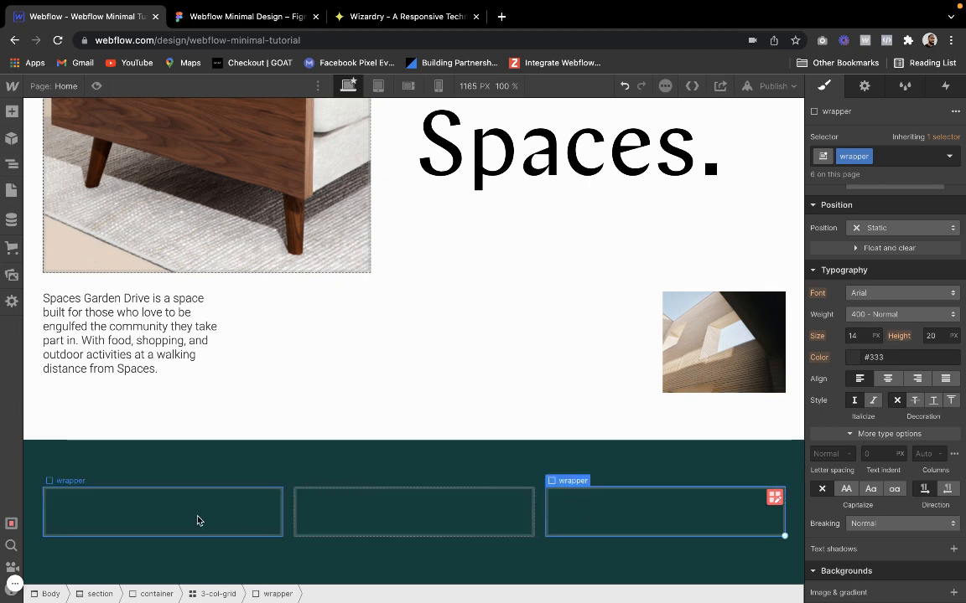
left_click(198, 520)
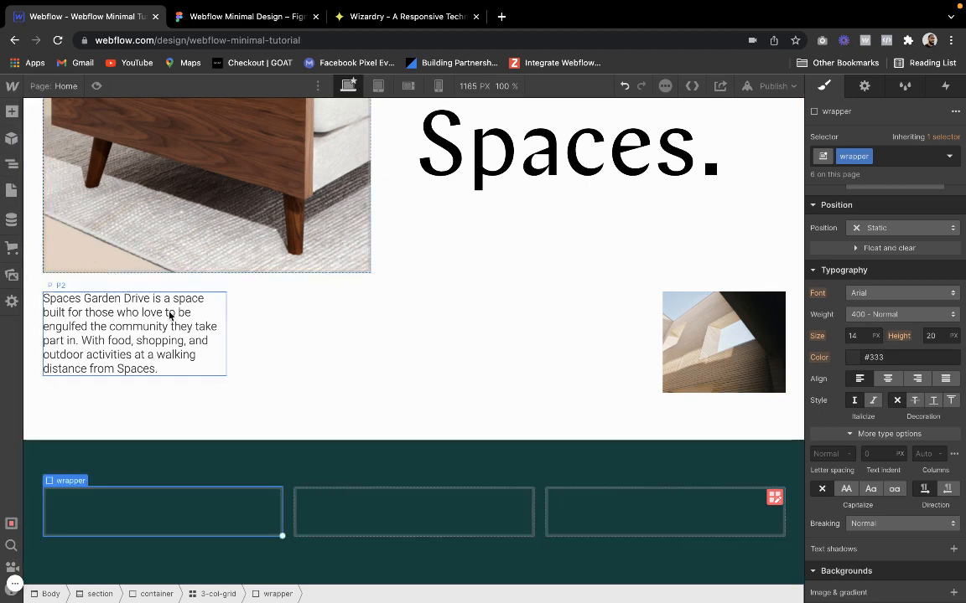
Check the About section in the Figma design, then insert an image element in the first wrapper of the 3-col-grid
left_click(251, 16)
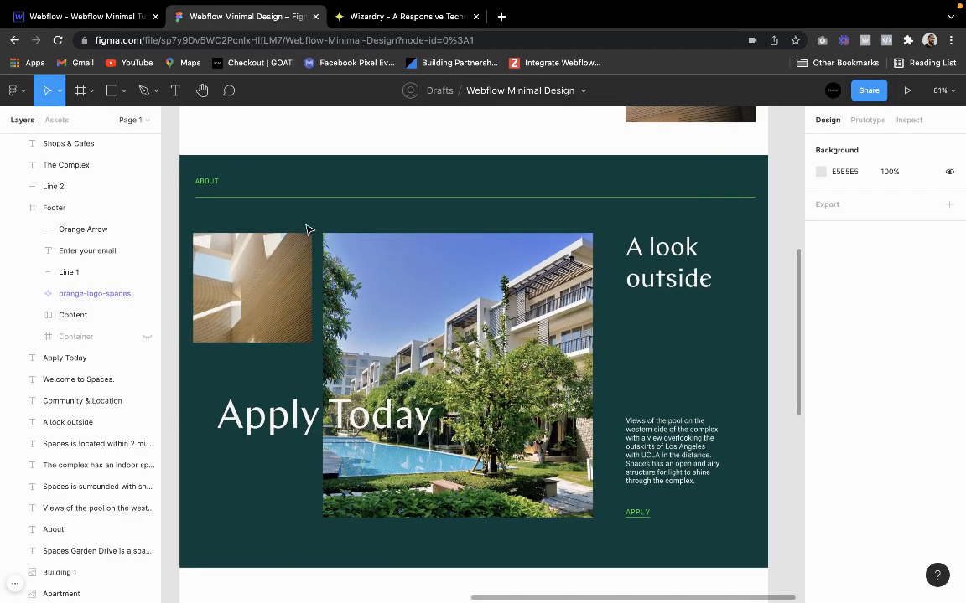
left_click(96, 16)
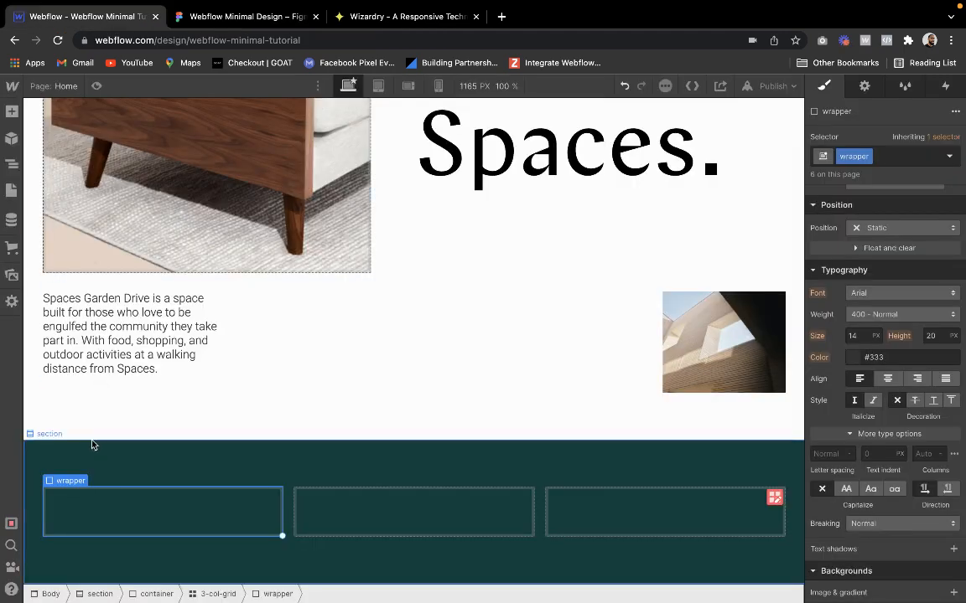
left_click(11, 111)
scroll(74, 469, "down", 5)
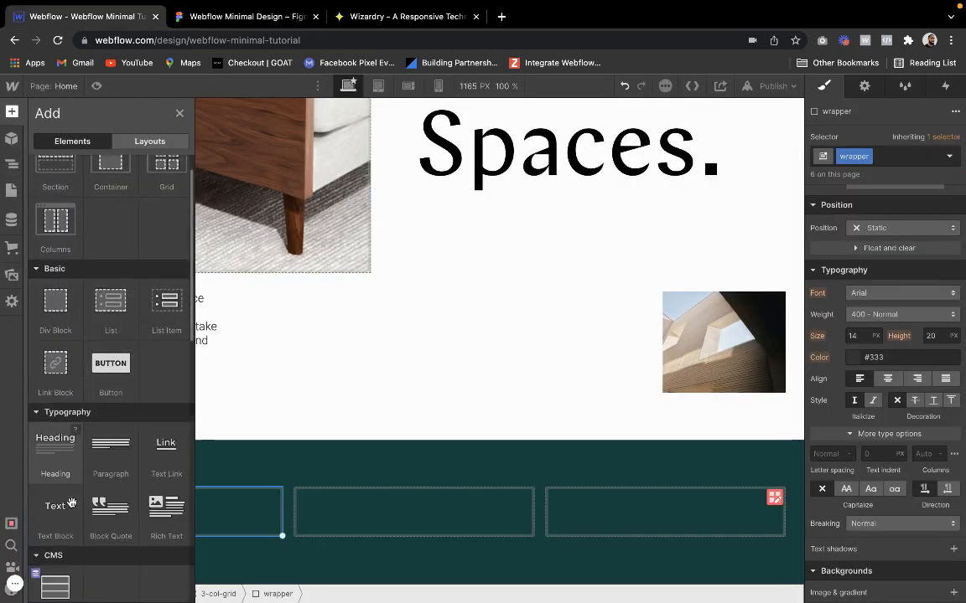
left_click(55, 270)
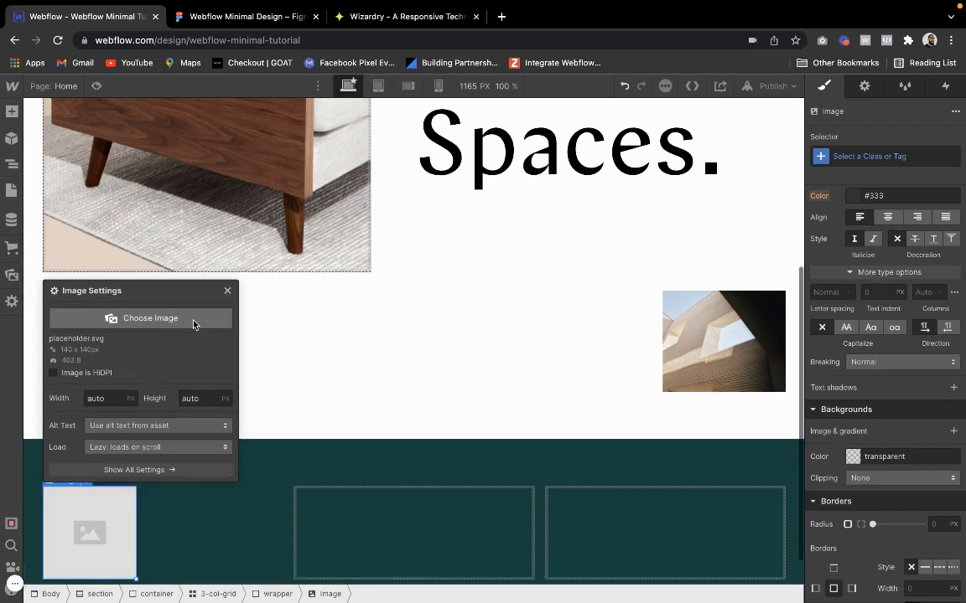
Set the first wrapper's image to the asset Building 2-min.png, comparing it with the Figma design
left_click(192, 319)
left_click(109, 307)
left_click(60, 303)
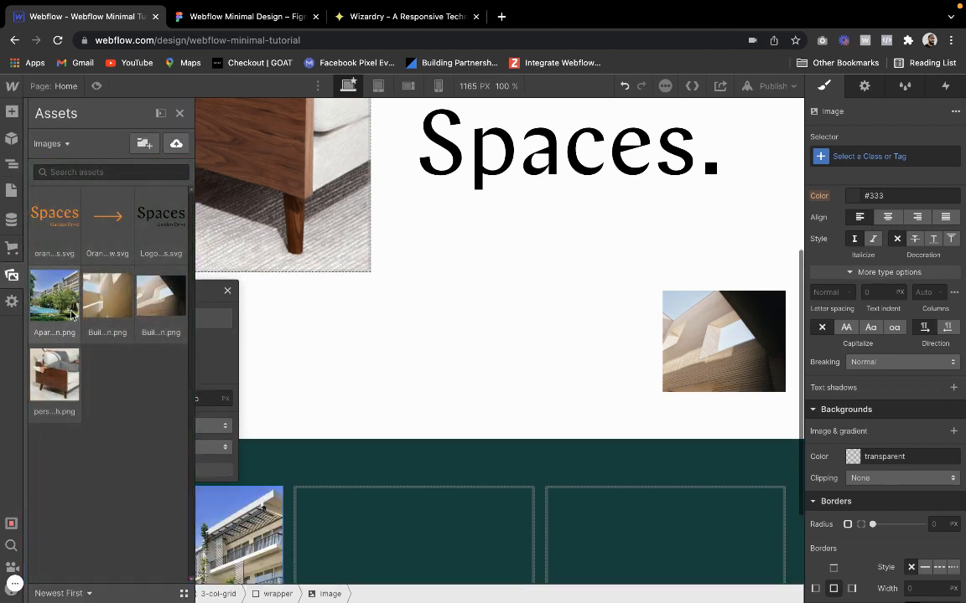
left_click(117, 306)
left_click(159, 305)
left_click(247, 17)
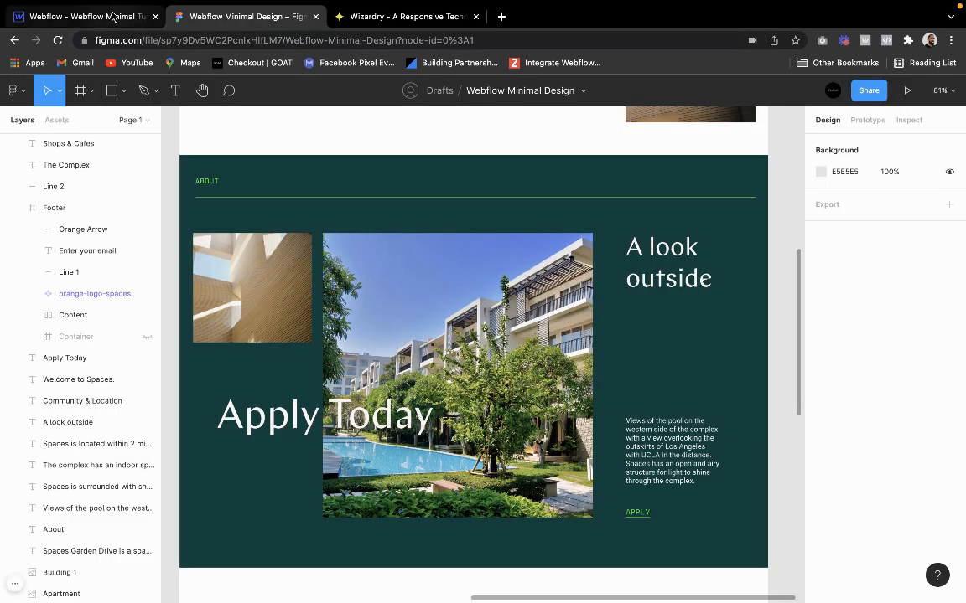
left_click(125, 17)
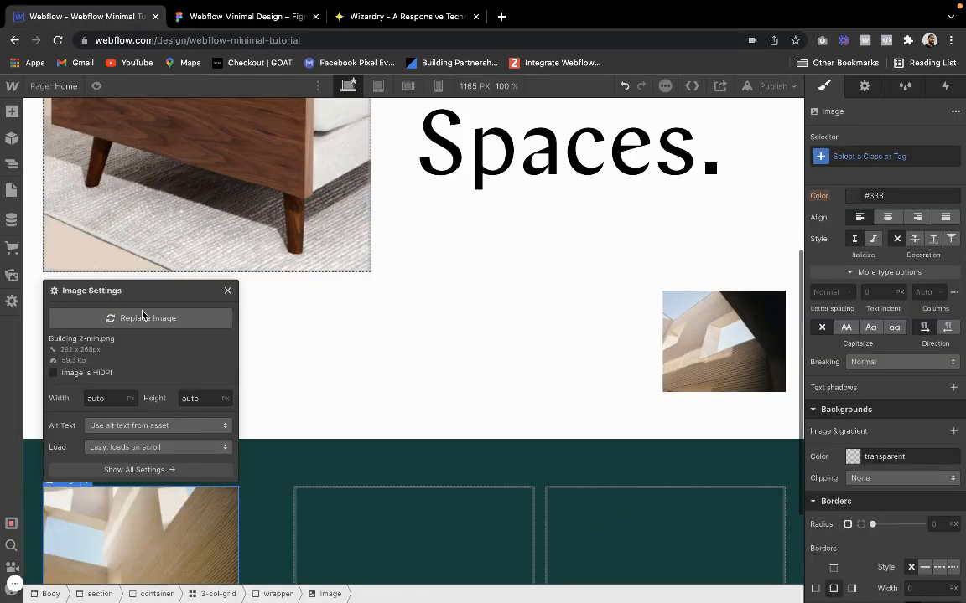
left_click(228, 291)
Insert an image in the second wrapper of the 3-col-grid and set it to the asset Apartment-min.png
left_click(330, 486)
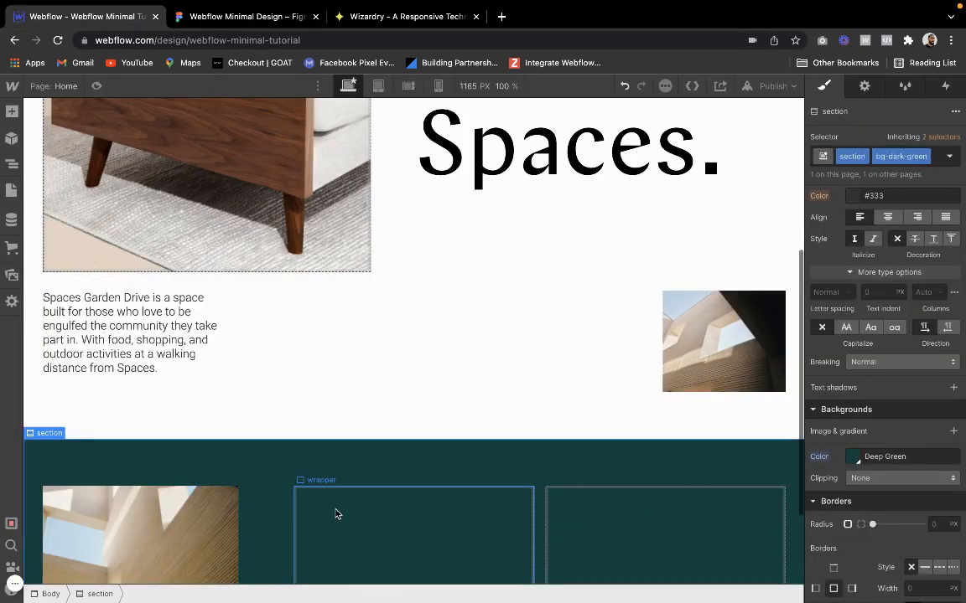
scroll(143, 357, "down", 3)
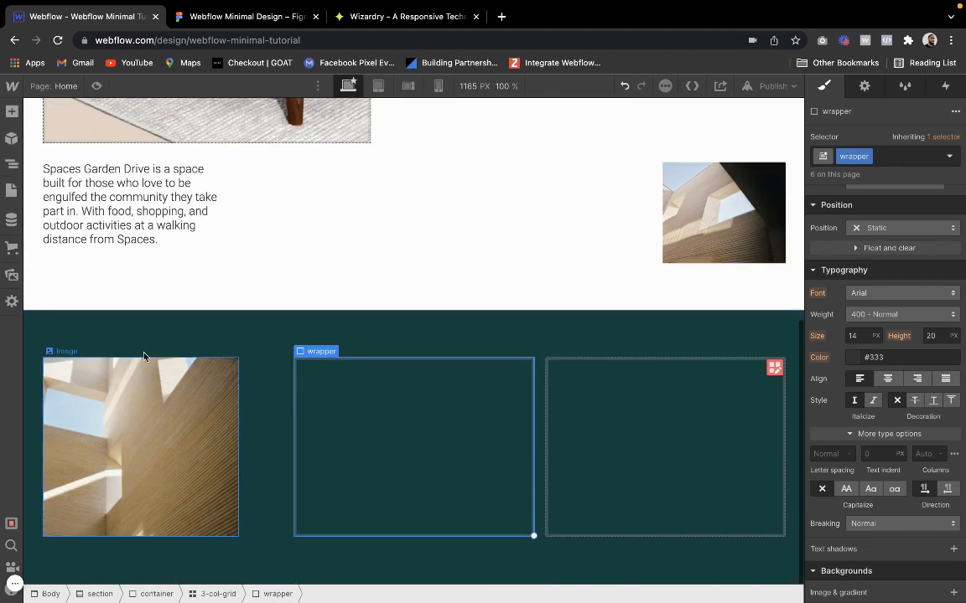
left_click(11, 110)
scroll(80, 501, "down", 5)
left_click(81, 501)
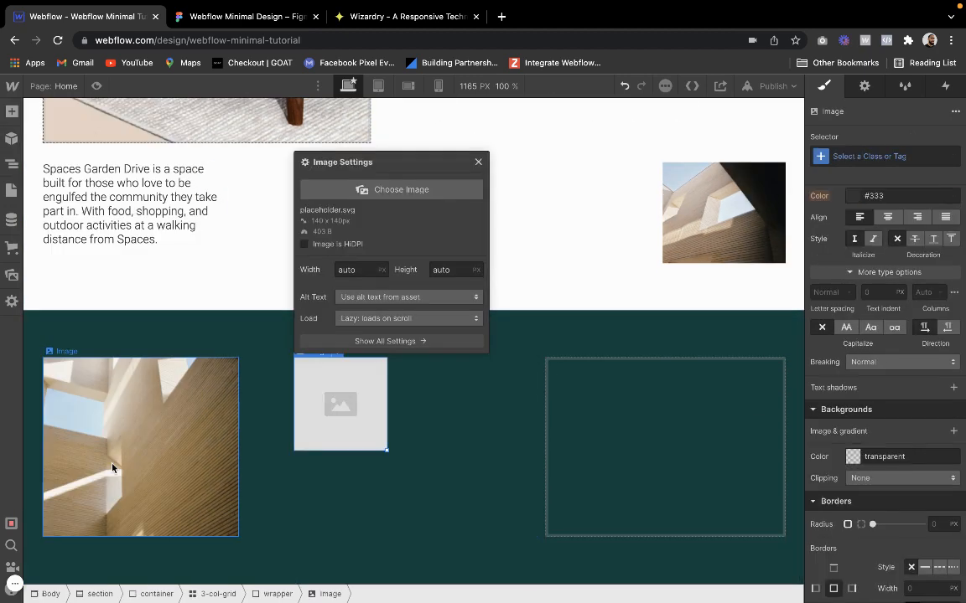
left_click(379, 193)
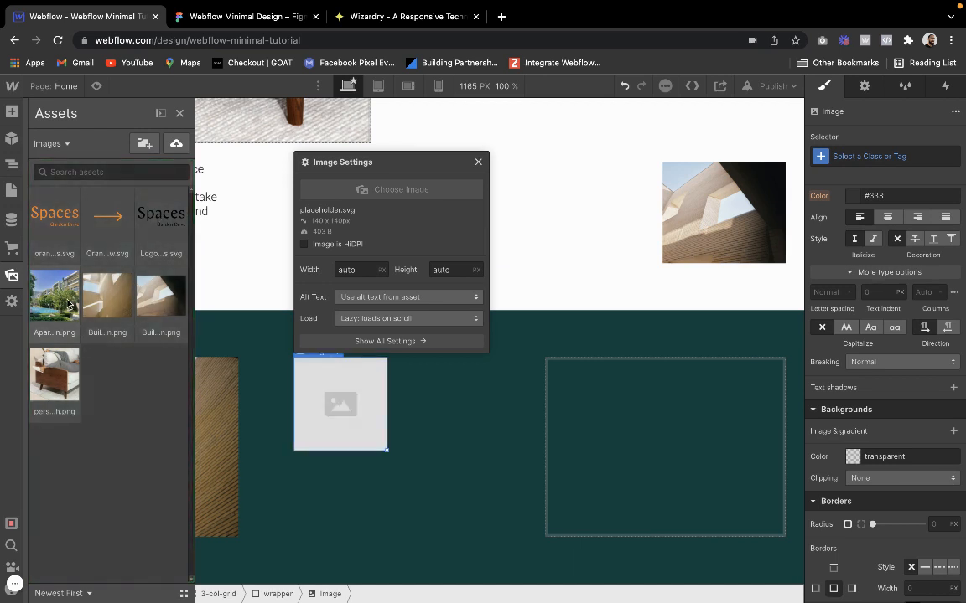
left_click(54, 295)
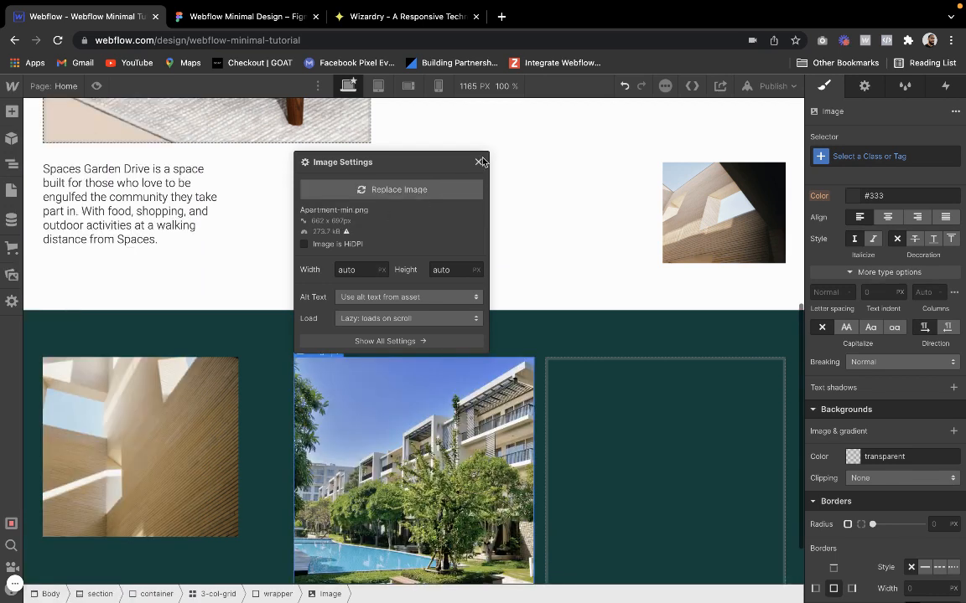
left_click(479, 162)
Select the 3-col-grid and preview the dark green section's image layout at full page width
left_click(555, 390)
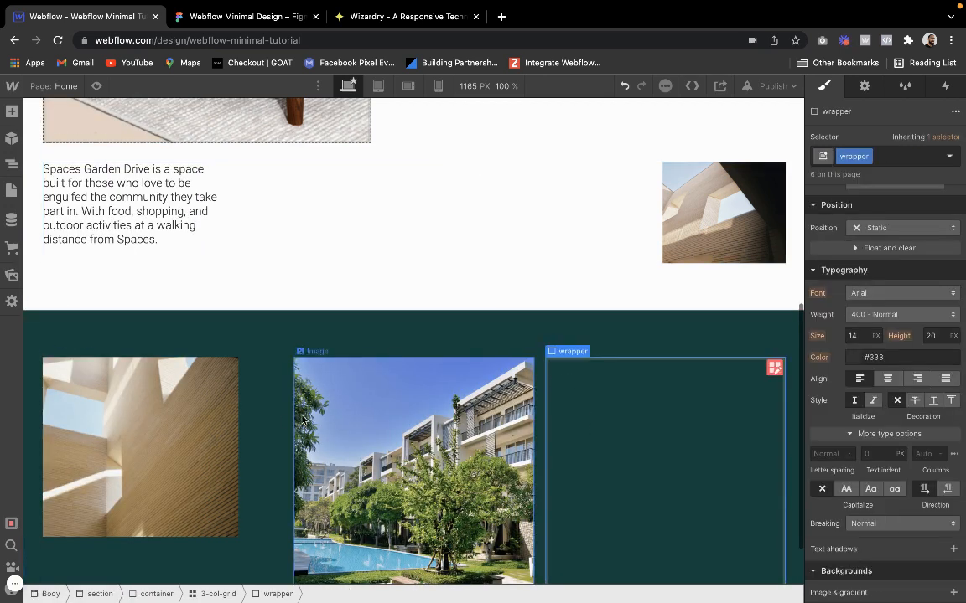
left_click(291, 366)
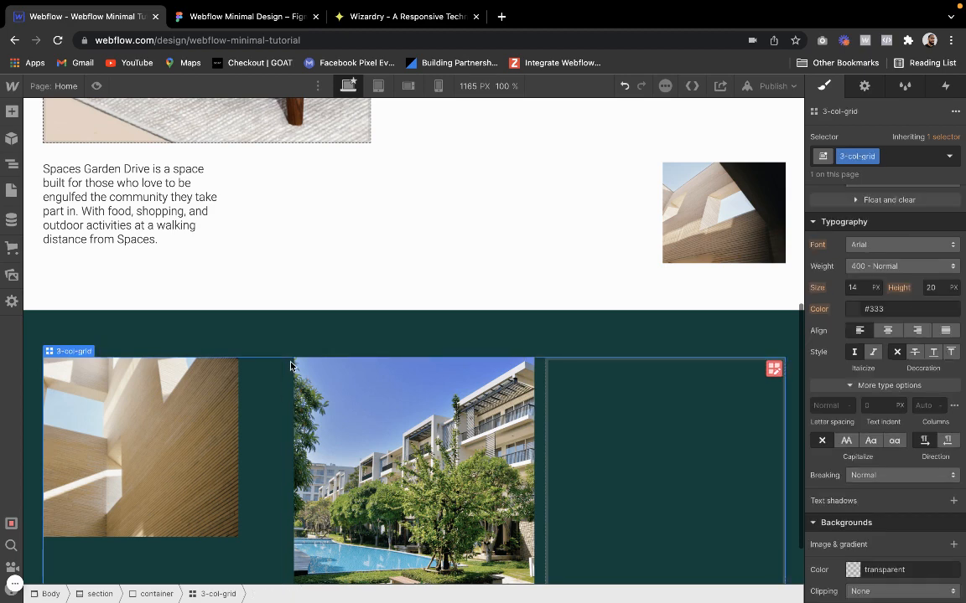
left_click(96, 86)
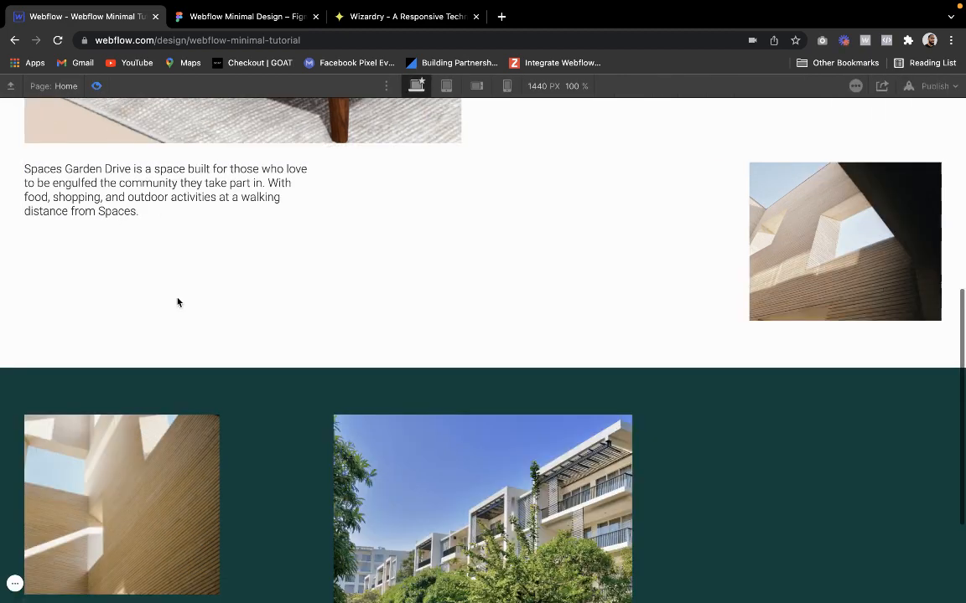
scroll(177, 302, "down", 2)
left_click(96, 86)
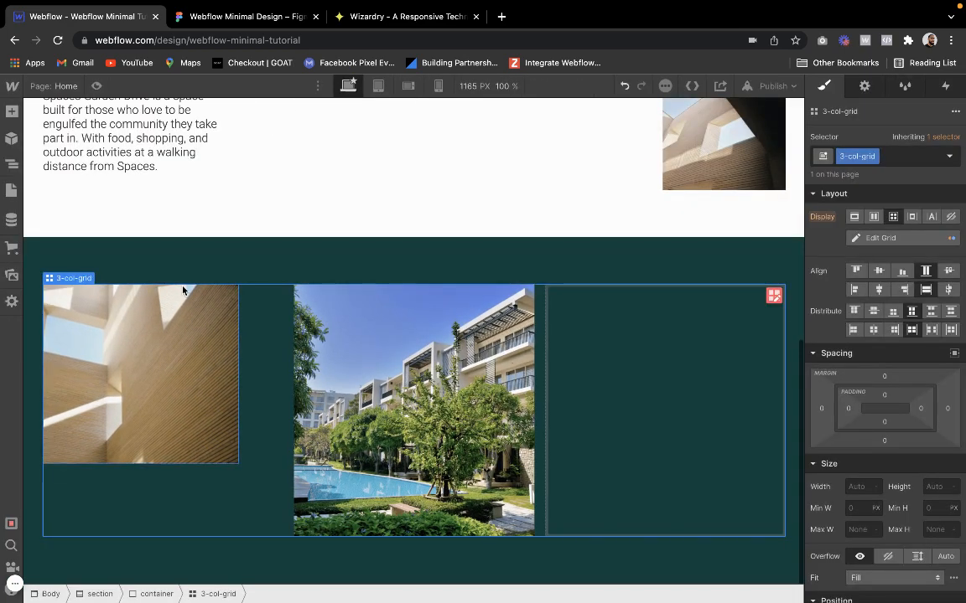
Open the 3-col-grid's column and row layout for editing
left_click(774, 295)
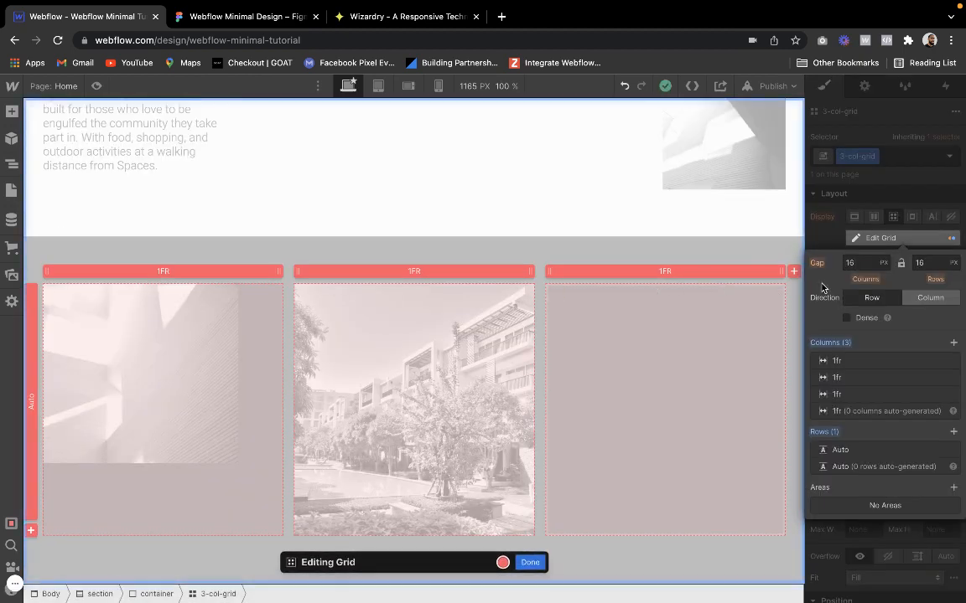
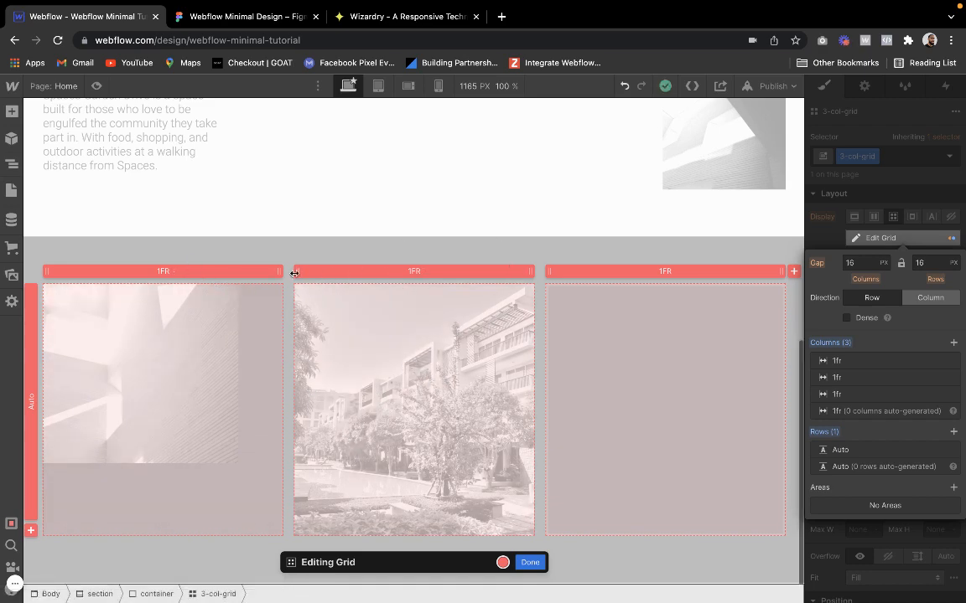
Widen the 3-col-grid's middle column to 2fr and preview the section at full page width
left_click_drag(294, 272, 219, 269)
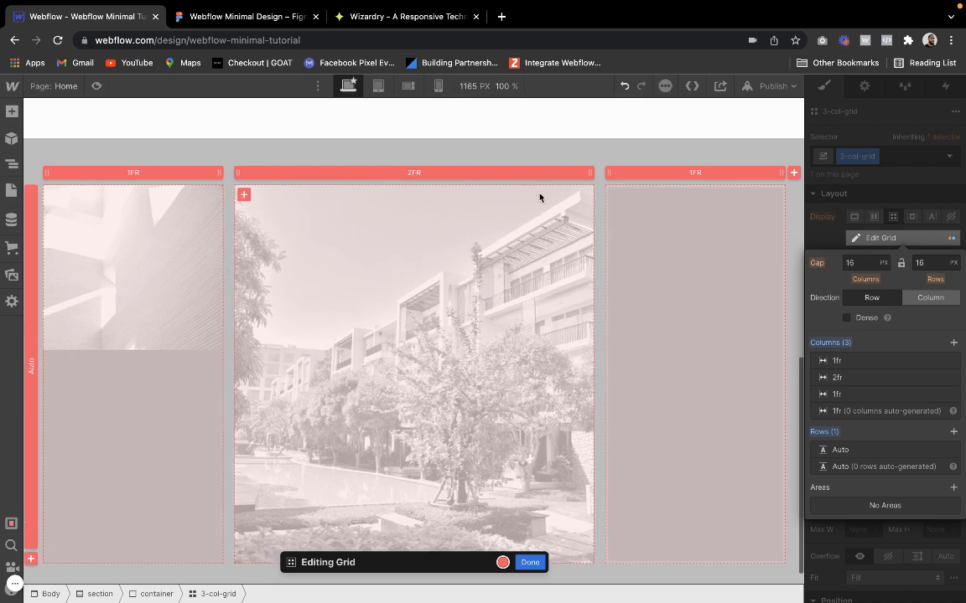
left_click(530, 563)
left_click(96, 85)
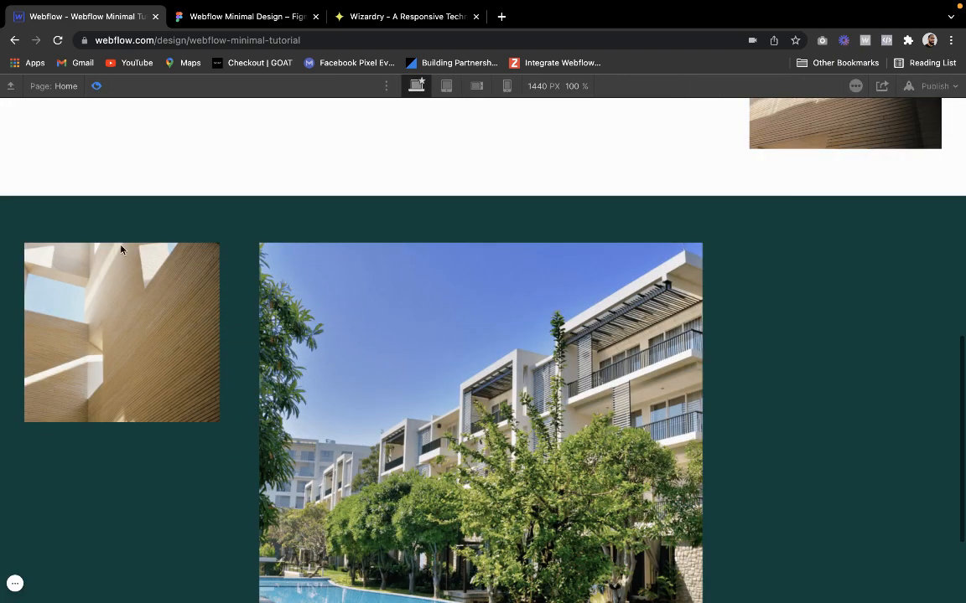
left_click(97, 86)
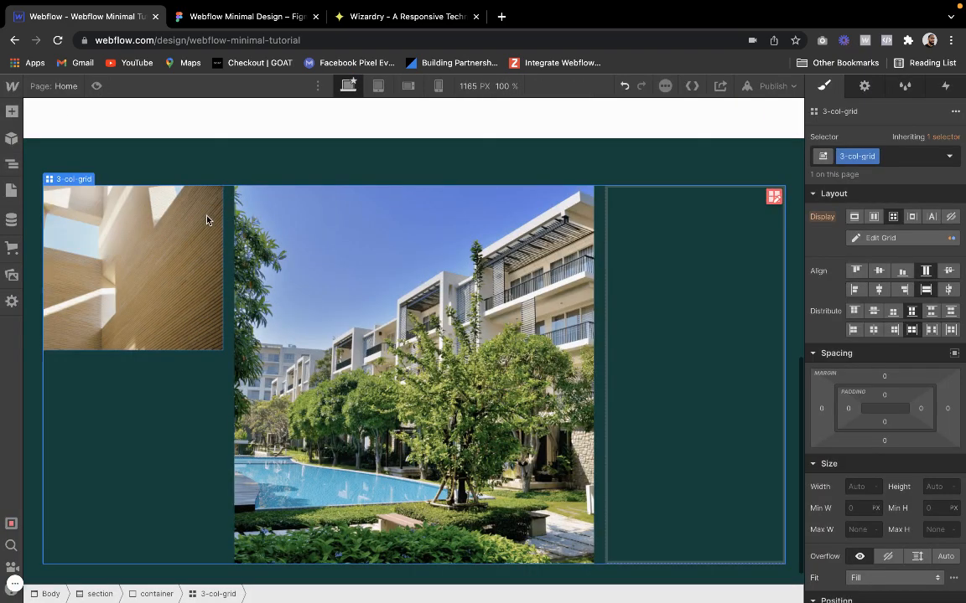
Narrow the 3-col-grid's first column to 0.75fr and compare the preview with the Figma design's About section
left_click(772, 197)
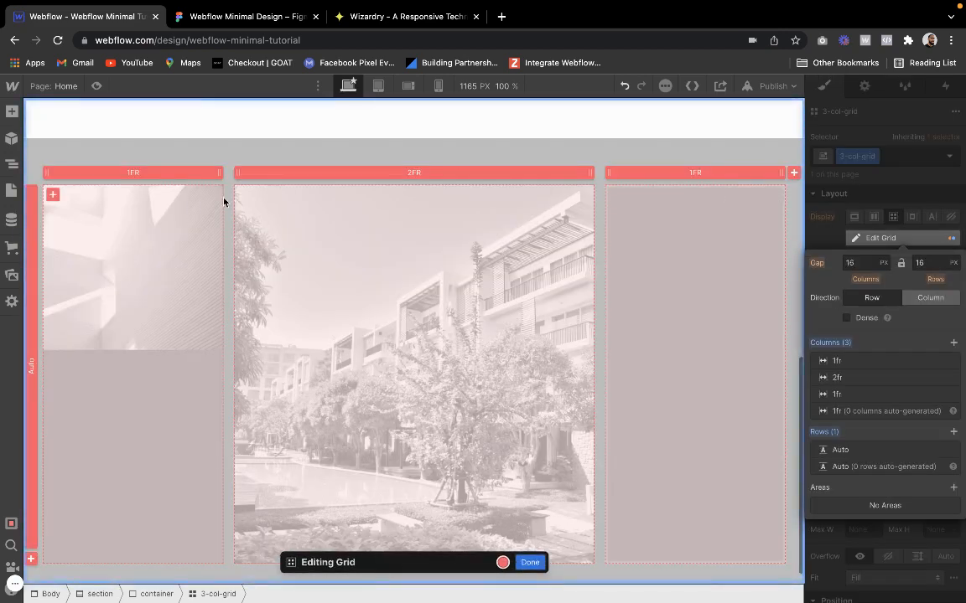
left_click_drag(223, 174, 206, 175)
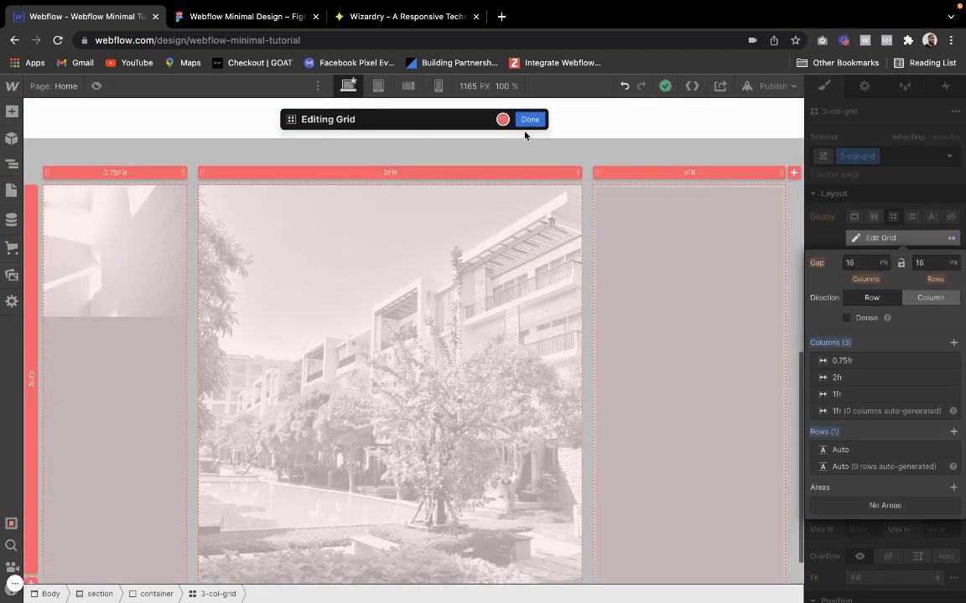
left_click(530, 120)
left_click(96, 86)
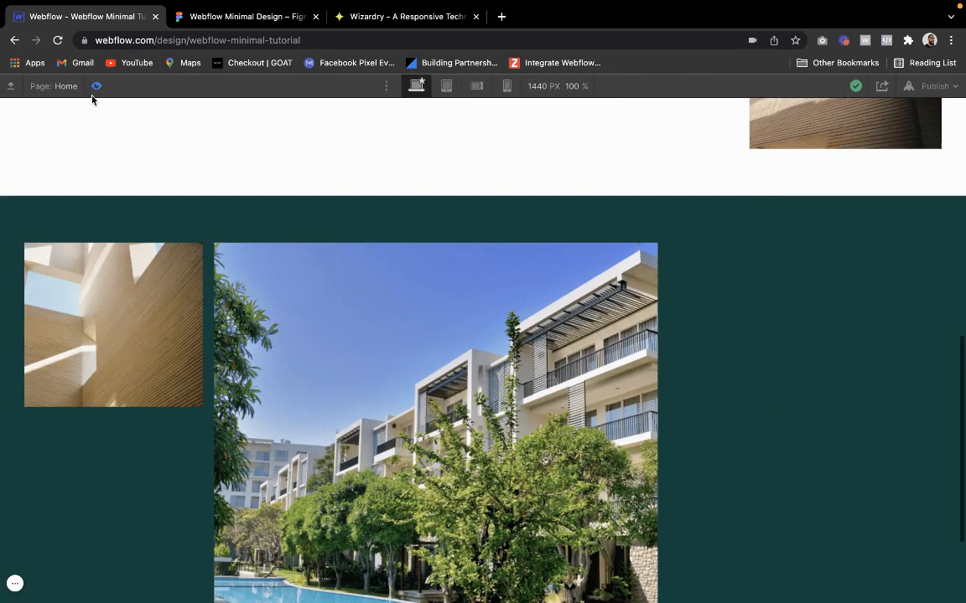
scroll(194, 419, "down", 3)
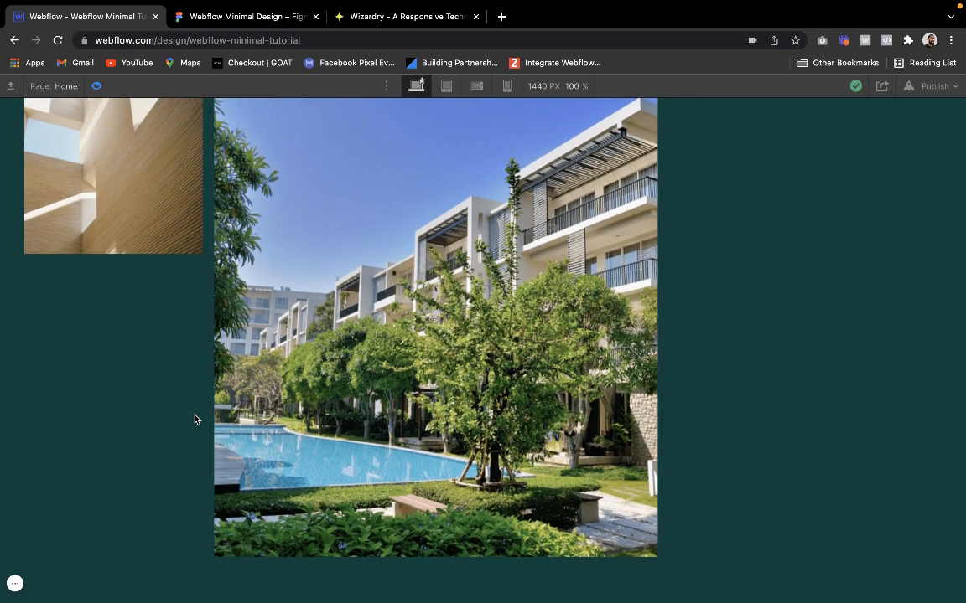
scroll(202, 252, "up", 2)
left_click(253, 25)
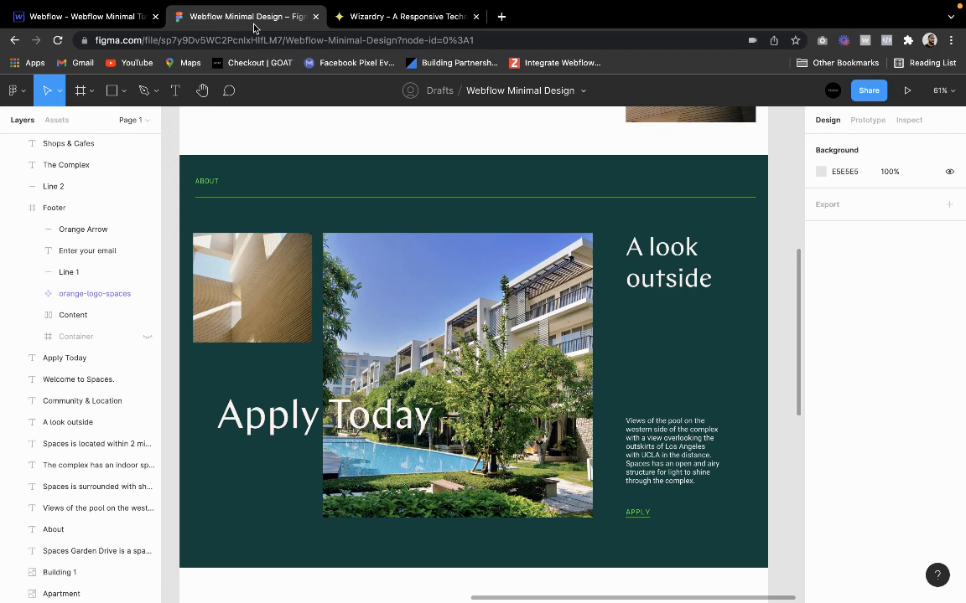
left_click(143, 17)
left_click(96, 86)
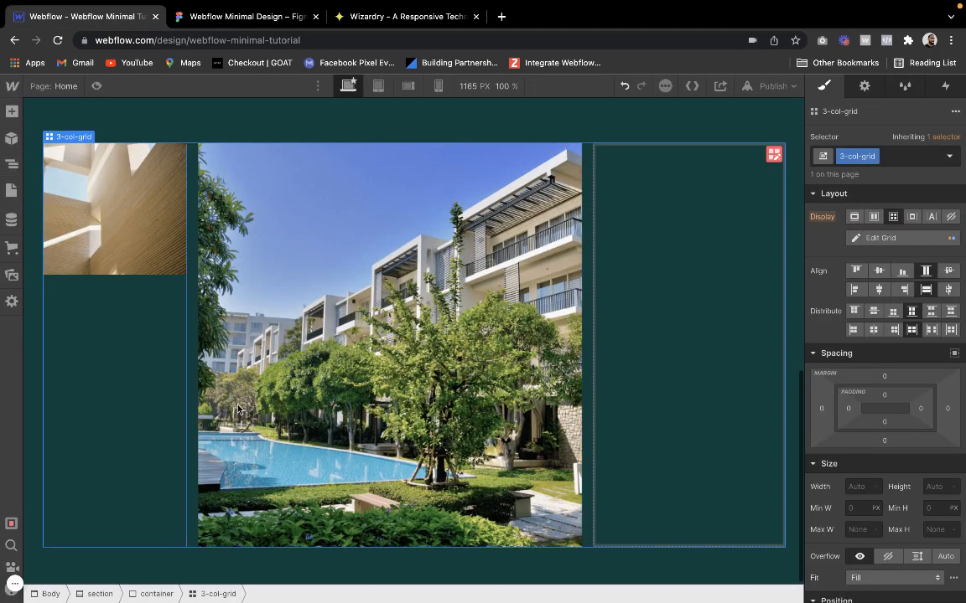
Add the combo class "padding" to the empty third wrapper and set its padding to 30 px on all sides
left_click(615, 341)
left_click(913, 156)
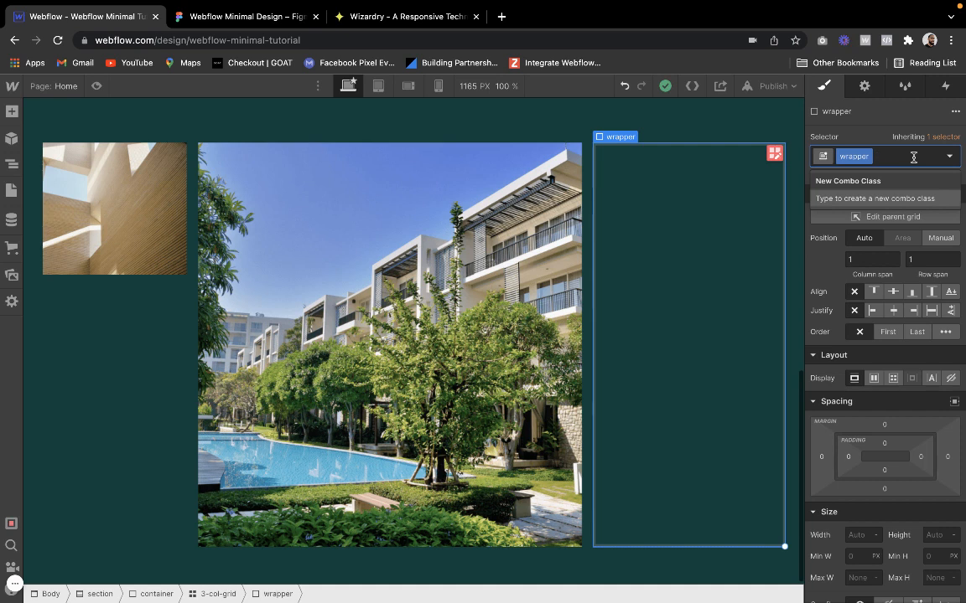
type("padding")
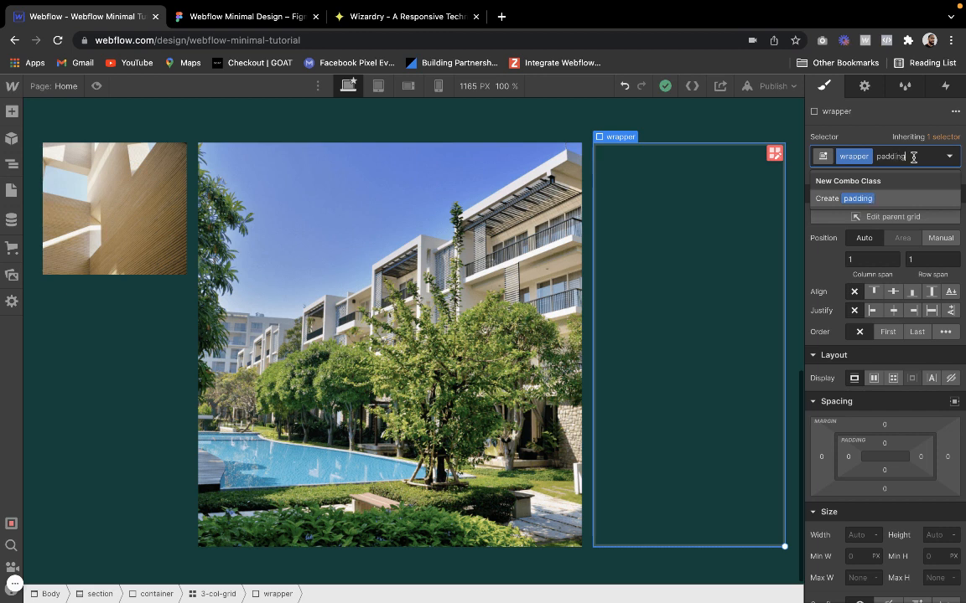
key("Return")
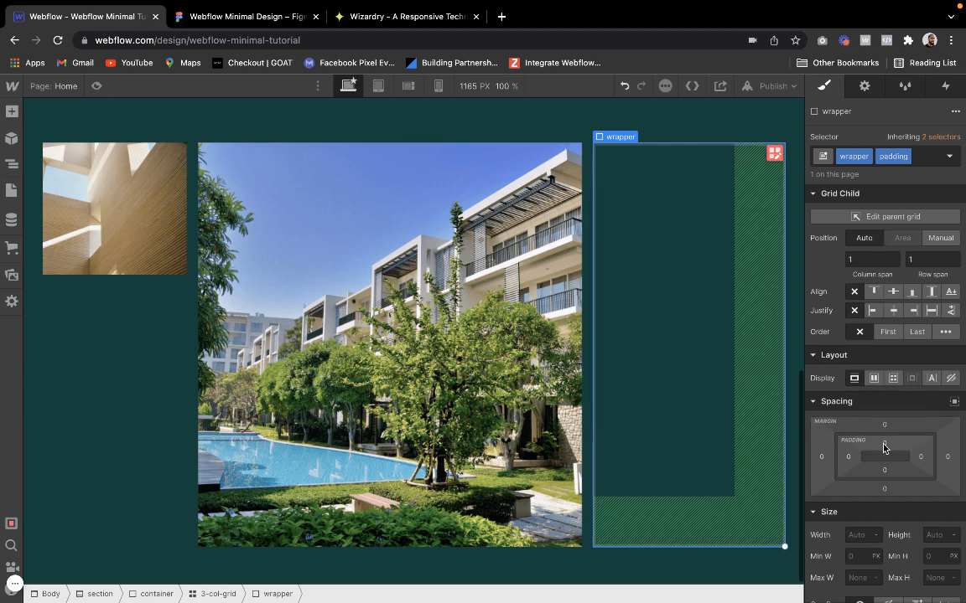
left_click_drag(883, 447, 887, 472)
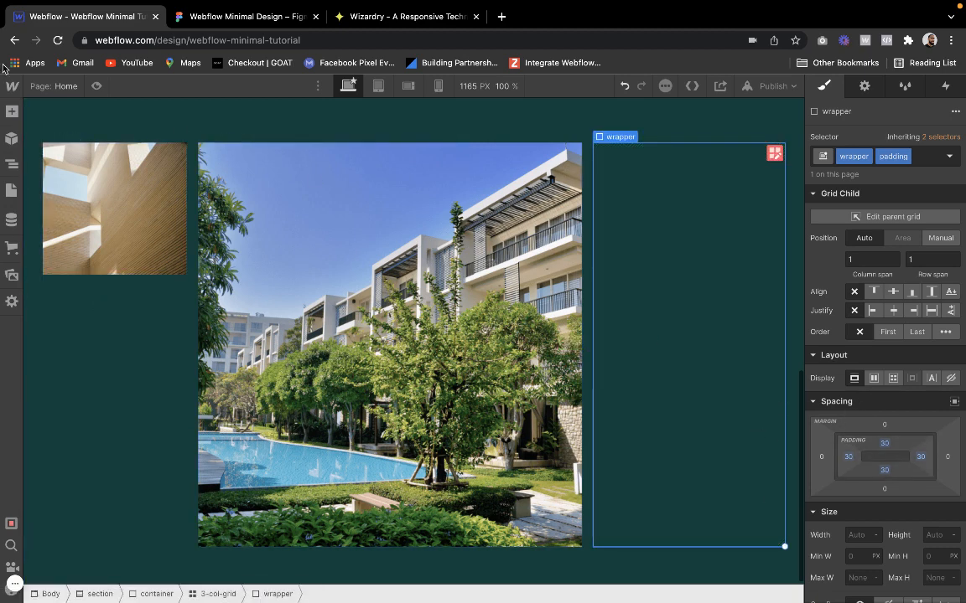
Following the text column in the Figma design, make the third wrapper a vertical flex layout justified with space between
left_click(10, 111)
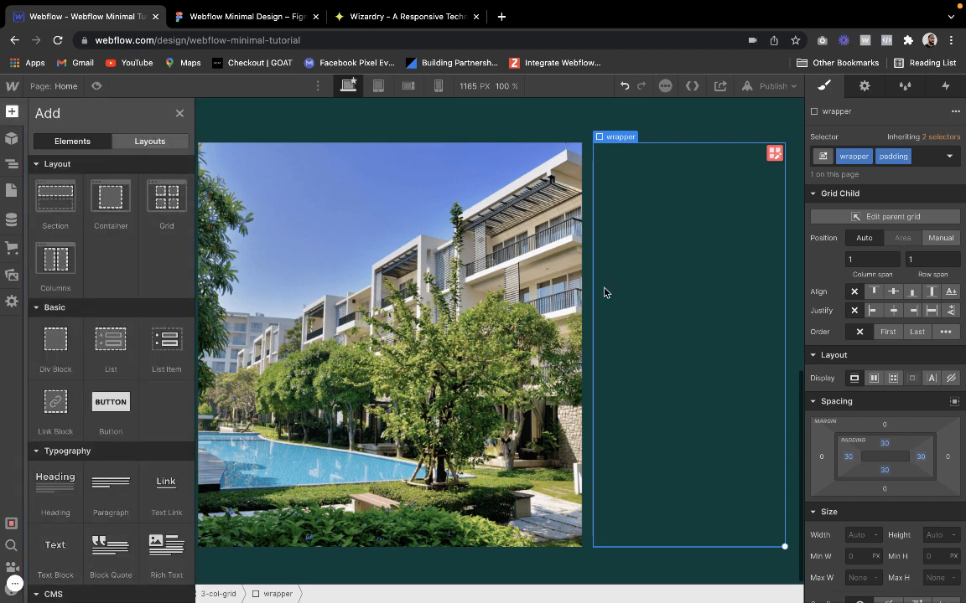
left_click(179, 112)
left_click(251, 16)
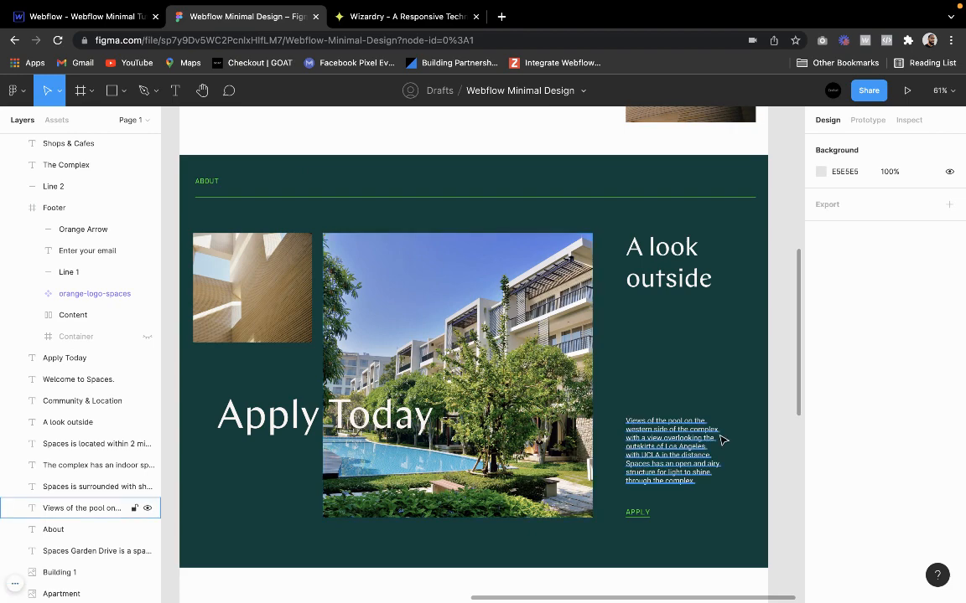
scroll(718, 440, "up", 3)
scroll(718, 440, "right", 5)
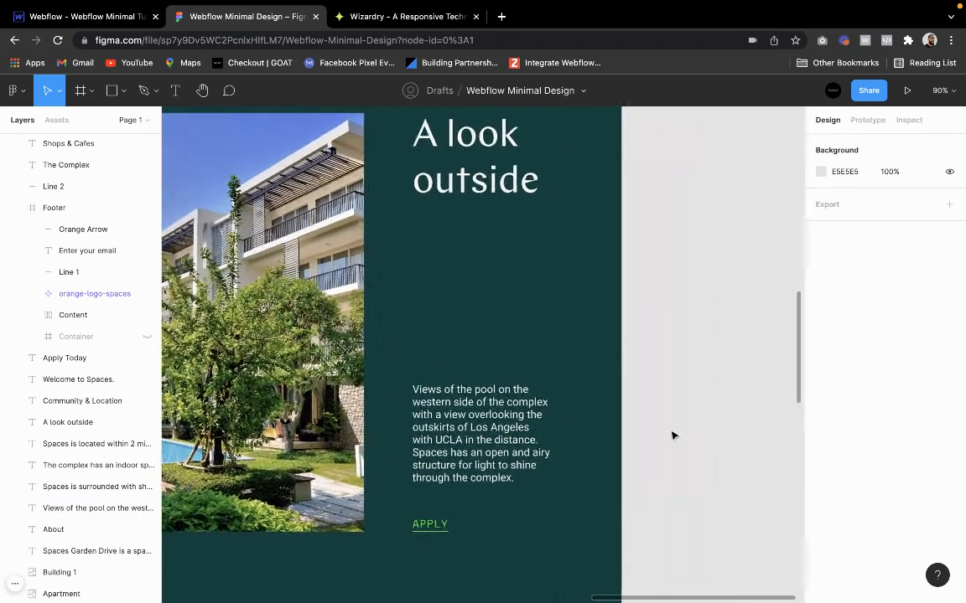
scroll(500, 300, "up", 2)
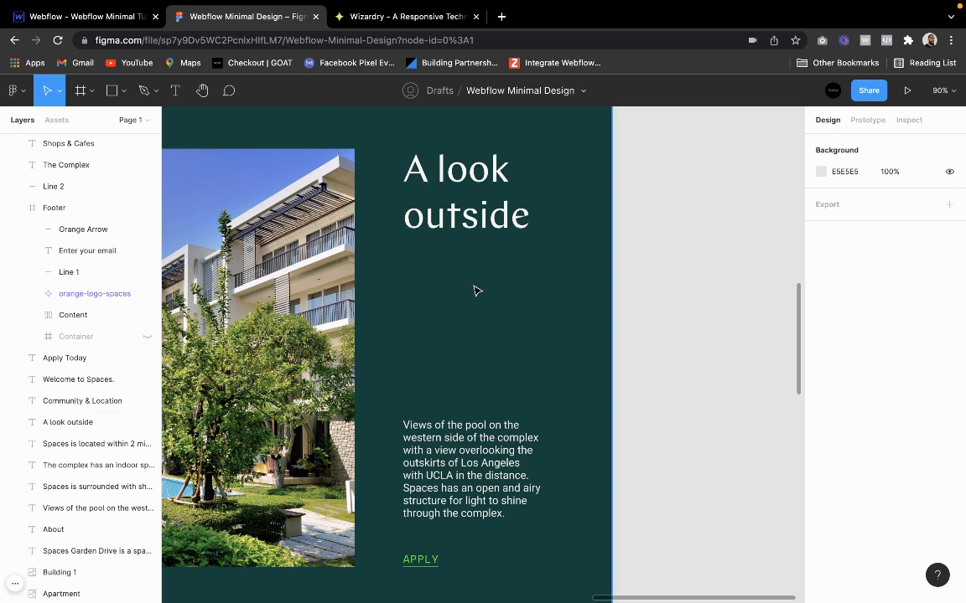
left_click(90, 18)
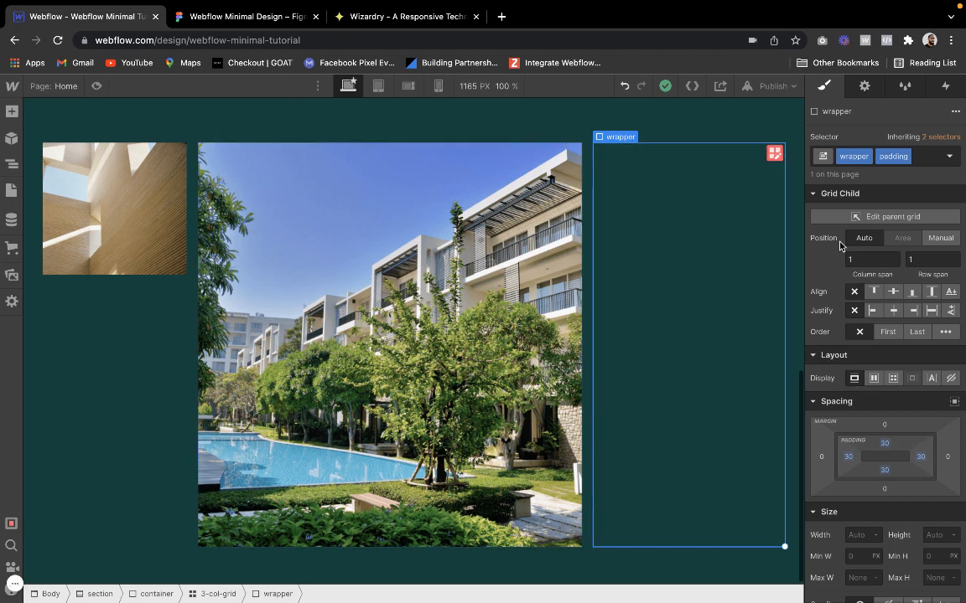
left_click(875, 382)
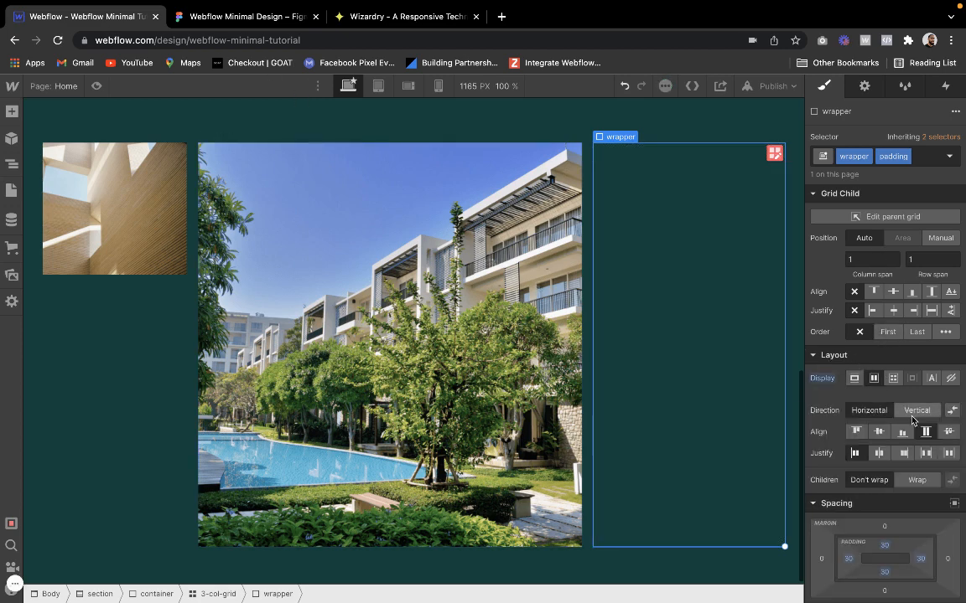
left_click(913, 413)
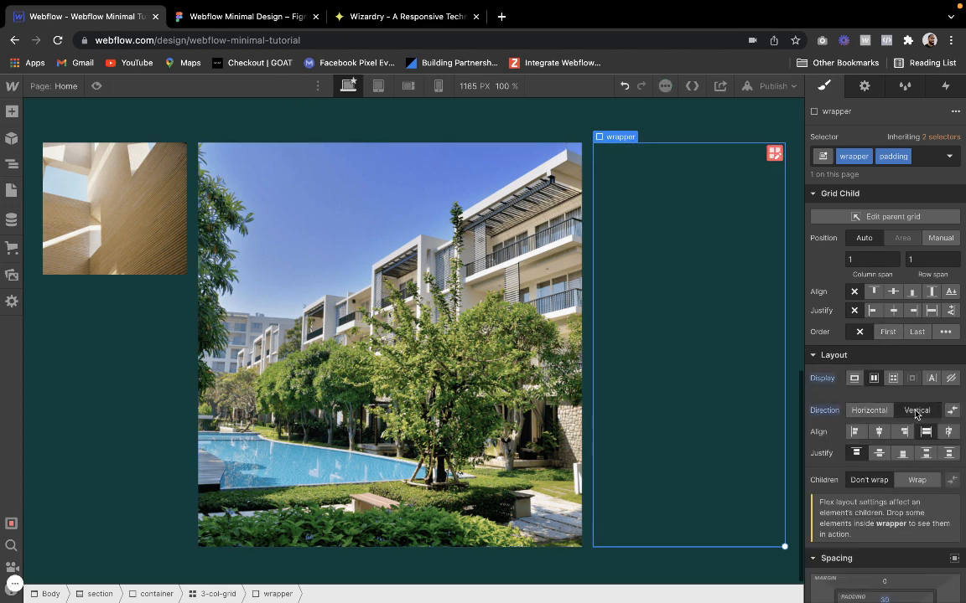
left_click(926, 453)
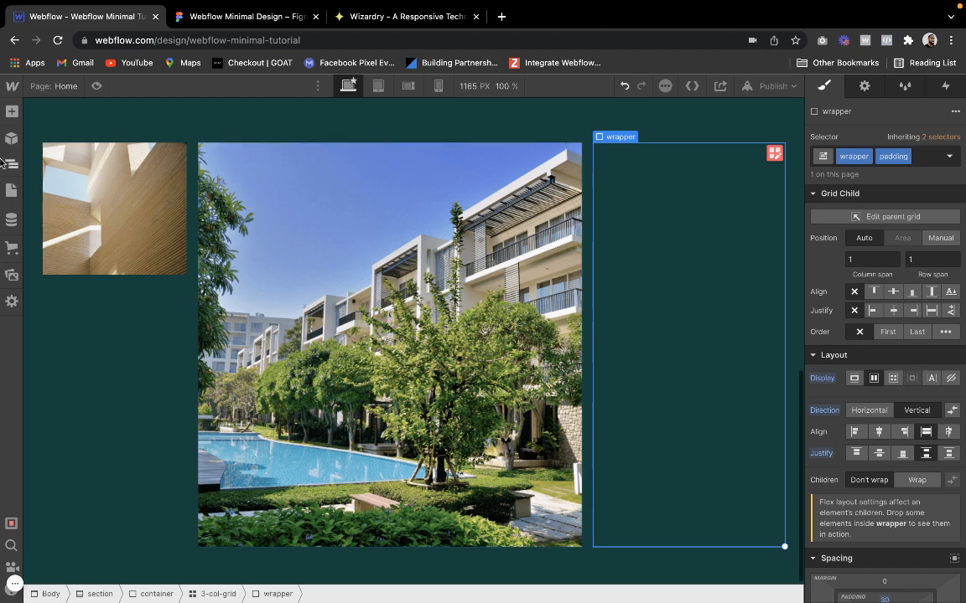
Insert a heading in the third wrapper and apply the existing H3 class to it
left_click(12, 110)
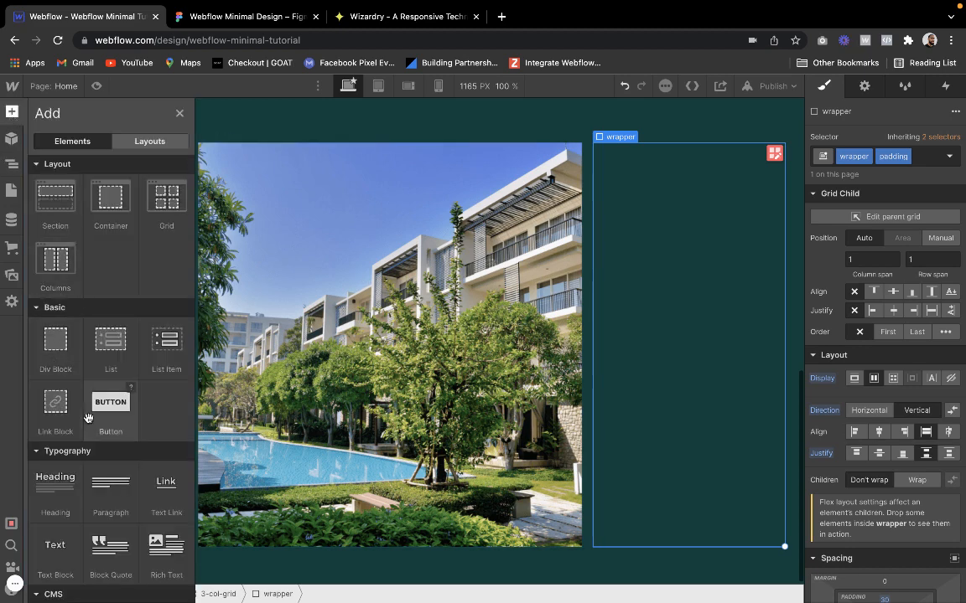
left_click(55, 484)
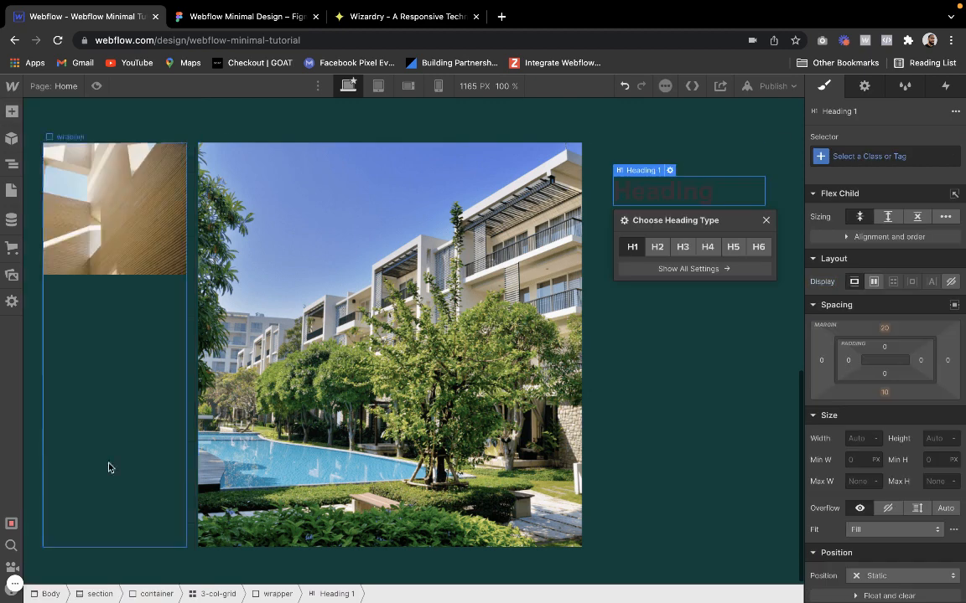
left_click(853, 158)
type("H3")
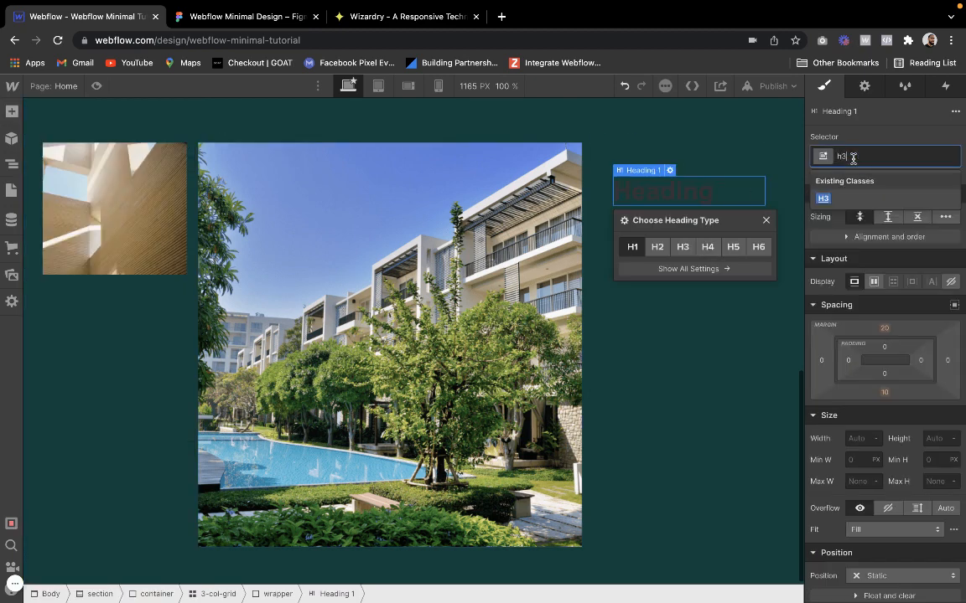
key("Return")
left_click(877, 156)
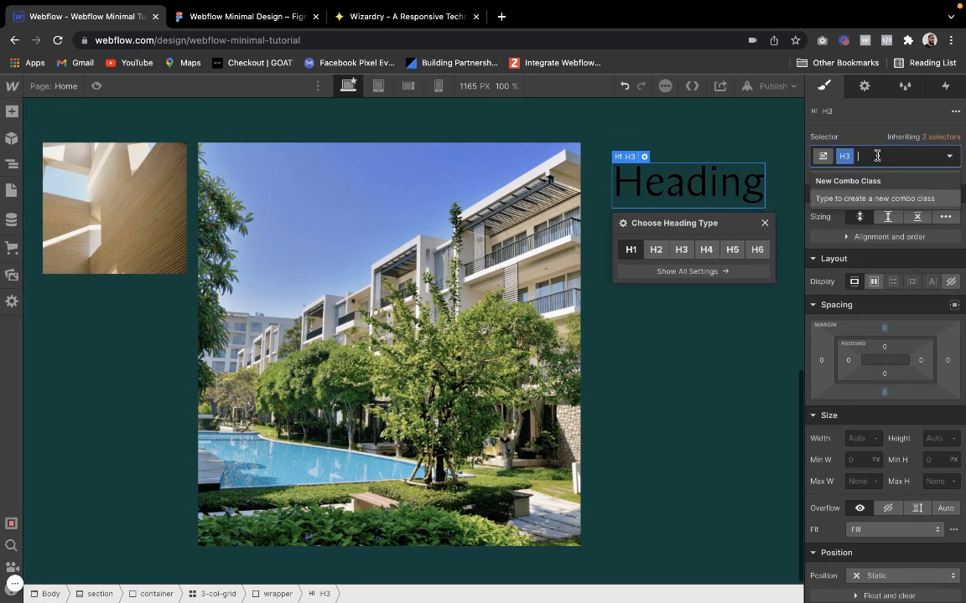
key("BackSpace")
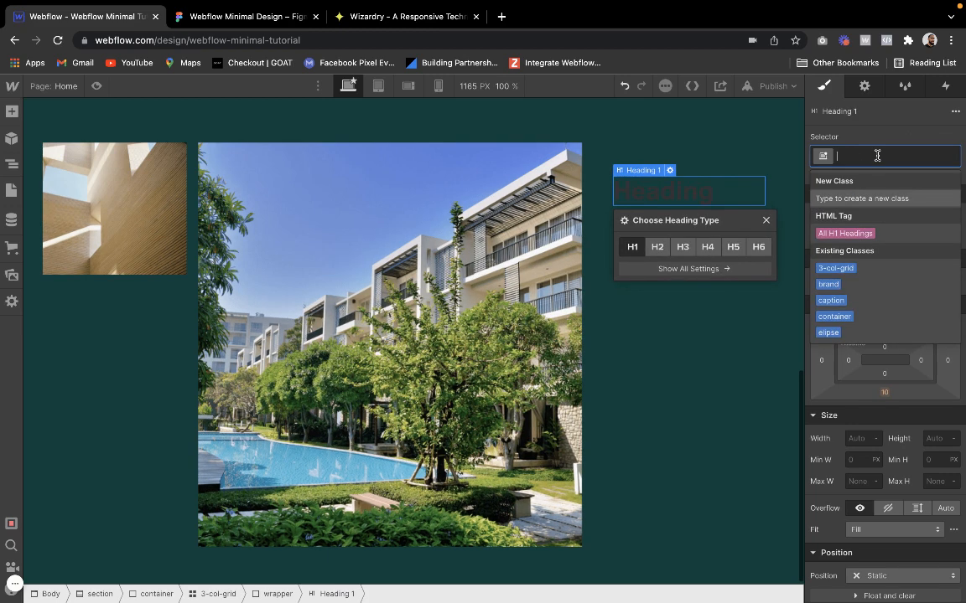
type("H3")
key("Return")
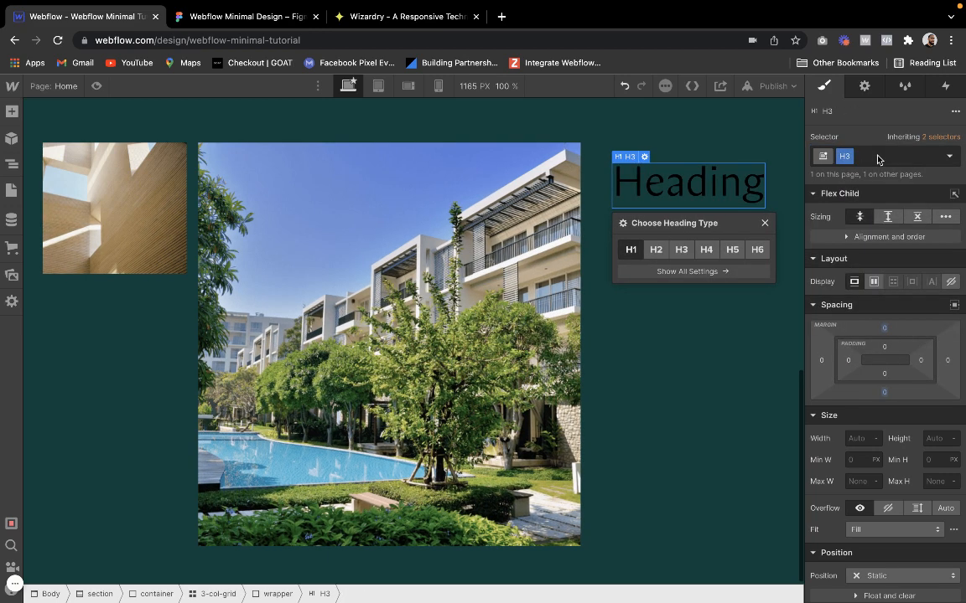
Add the combo class "text-white" to the H3 heading and set its text color to white (#ffffff)
left_click(916, 157)
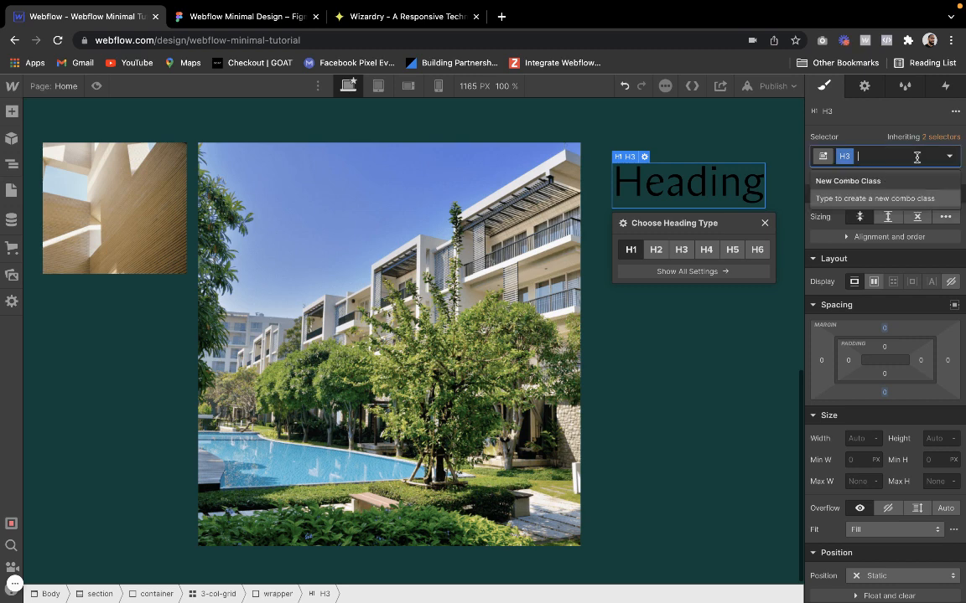
type("text-whi")
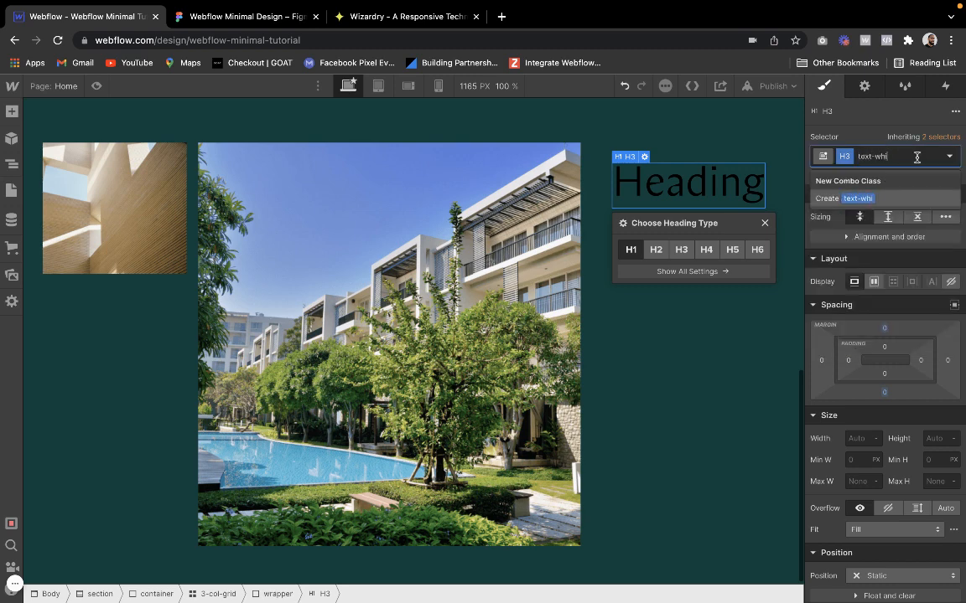
type("te")
key("Return")
scroll(880, 377, "down", 5)
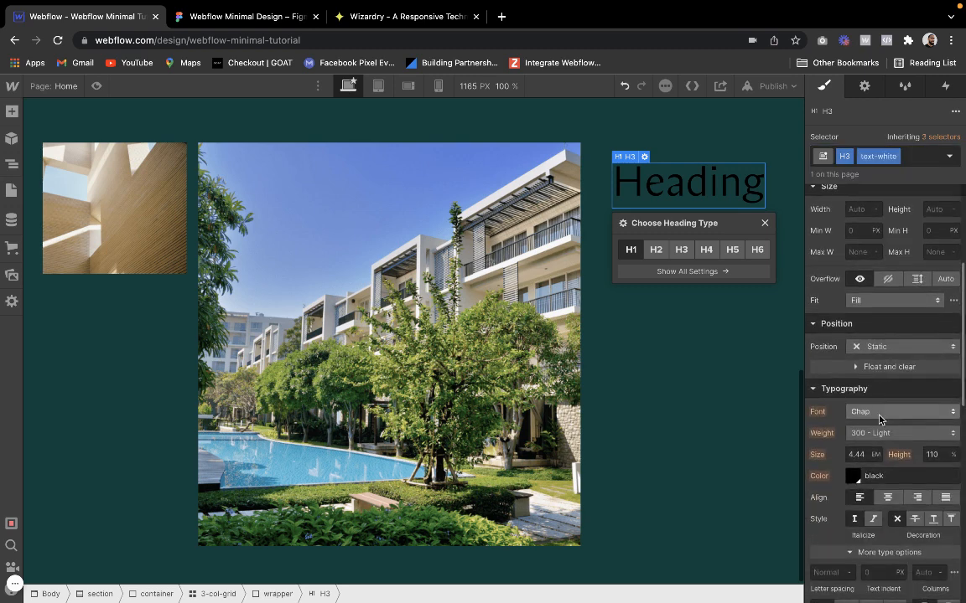
left_click(855, 478)
left_click_drag(876, 335, 811, 215)
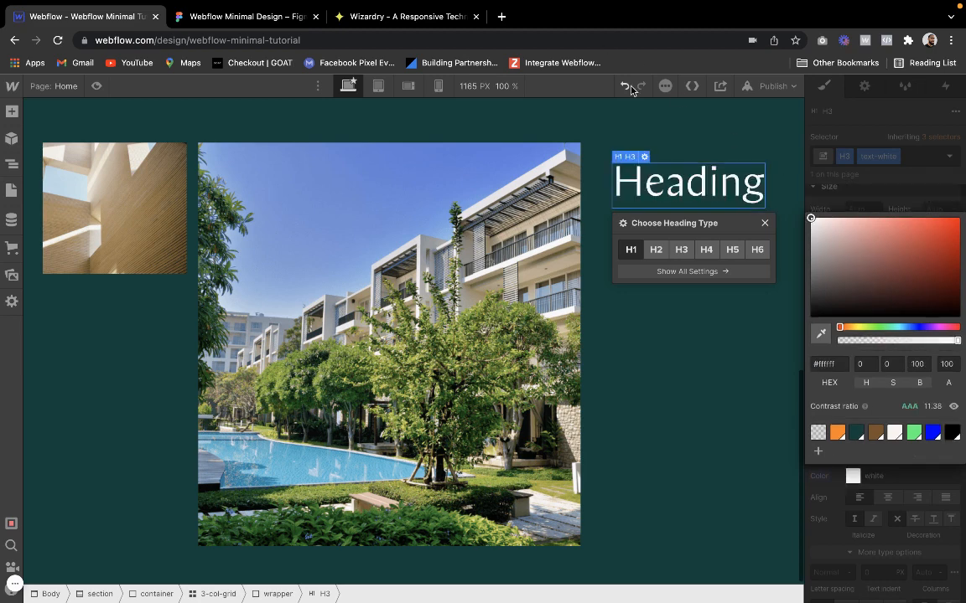
left_click(764, 223)
In Figma, compare the text settings of the "A look outside" heading with the style guide's H3 sample
left_click(243, 16)
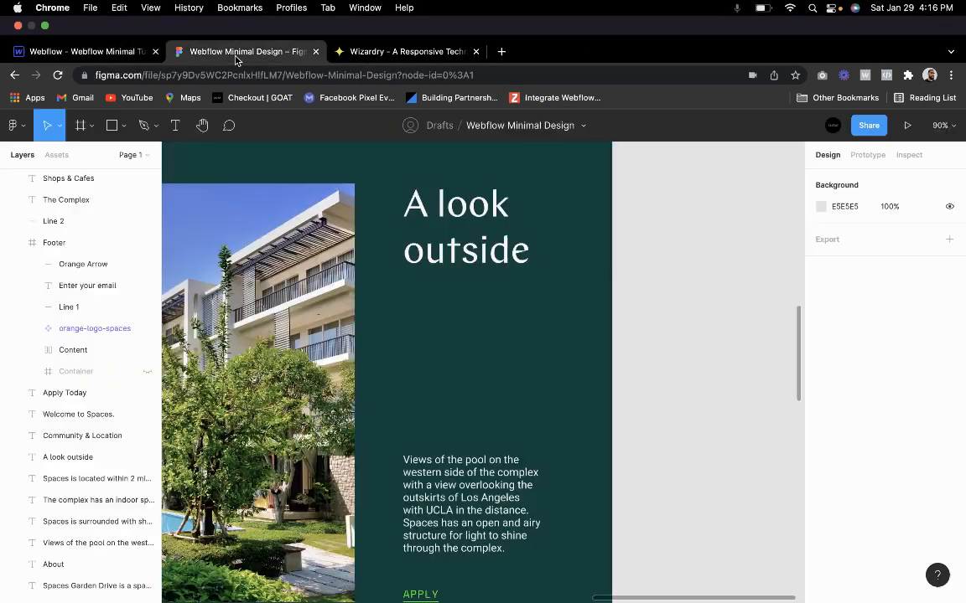
double_click(482, 206)
key("super+c")
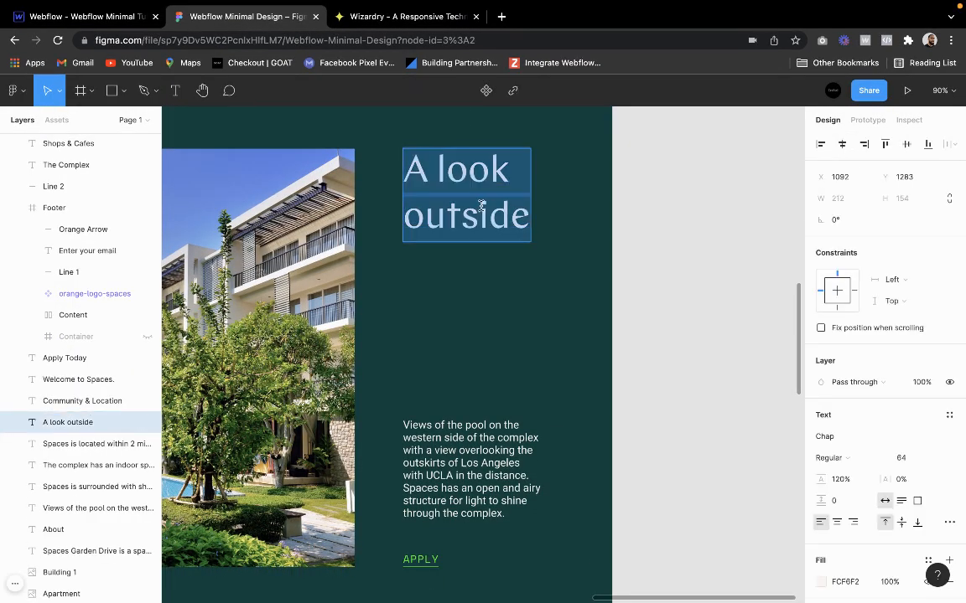
left_click(444, 397)
left_click(444, 397)
scroll(444, 397, "down", 5)
scroll(444, 397, "left", 5)
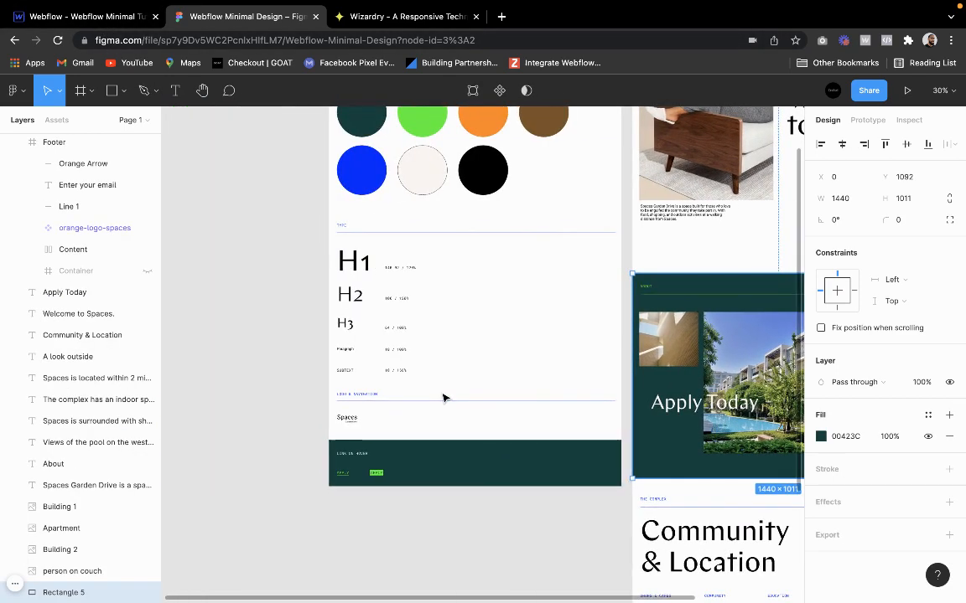
left_click(343, 332)
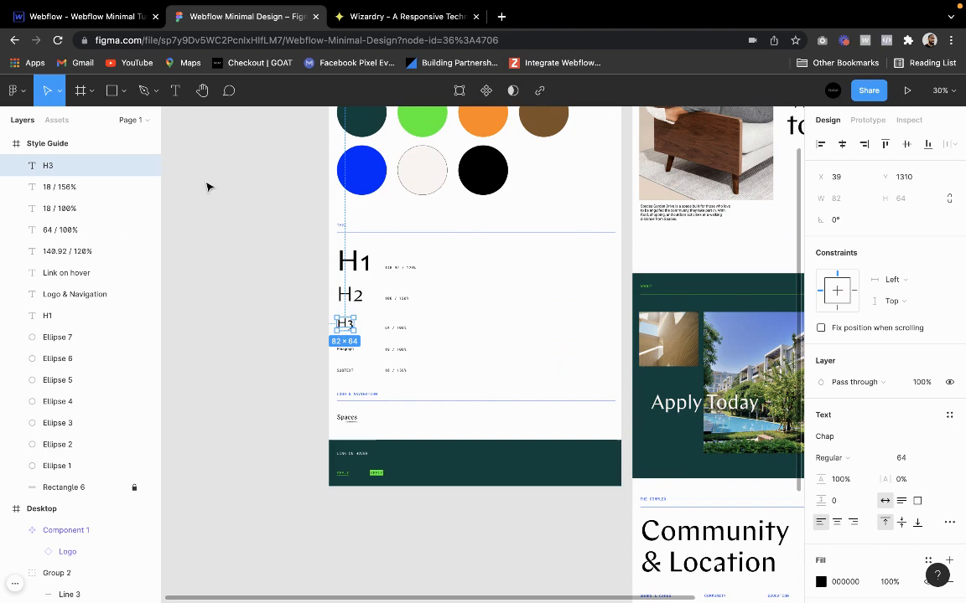
In Webflow, replace the H3 placeholder text with "A look outside", remove the stray character, and preview the page
left_click(83, 16)
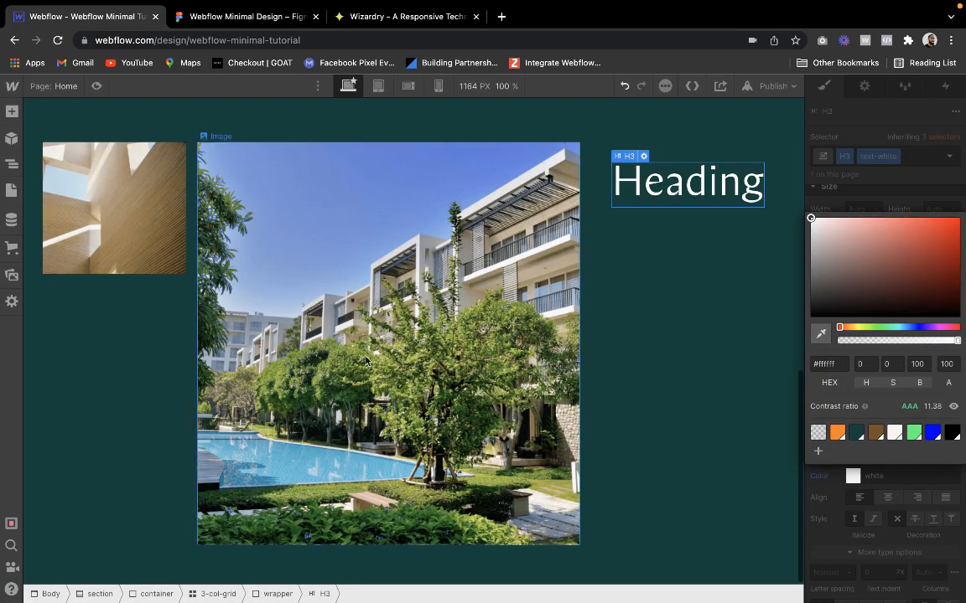
double_click(723, 182)
double_click(724, 182)
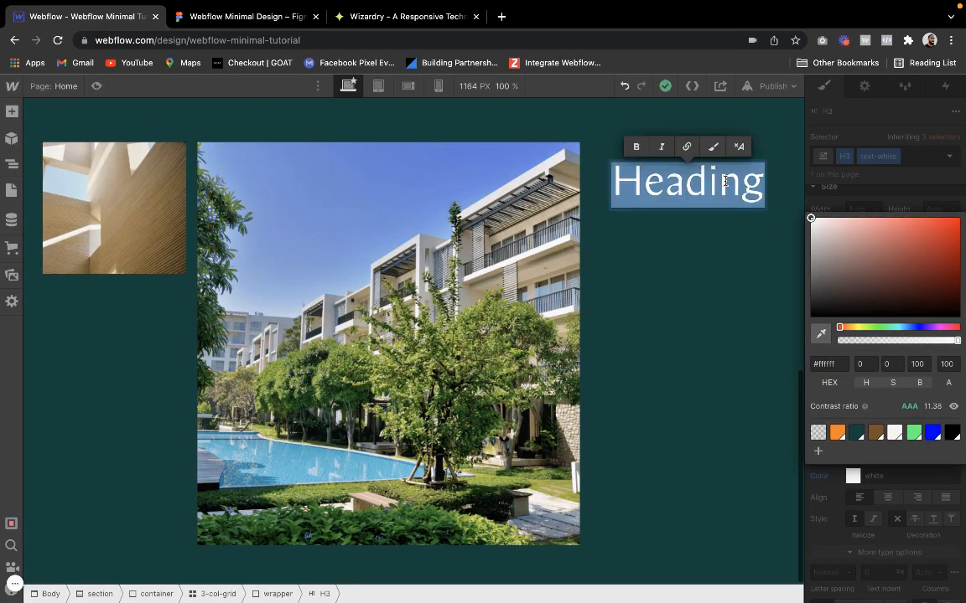
key("super+v")
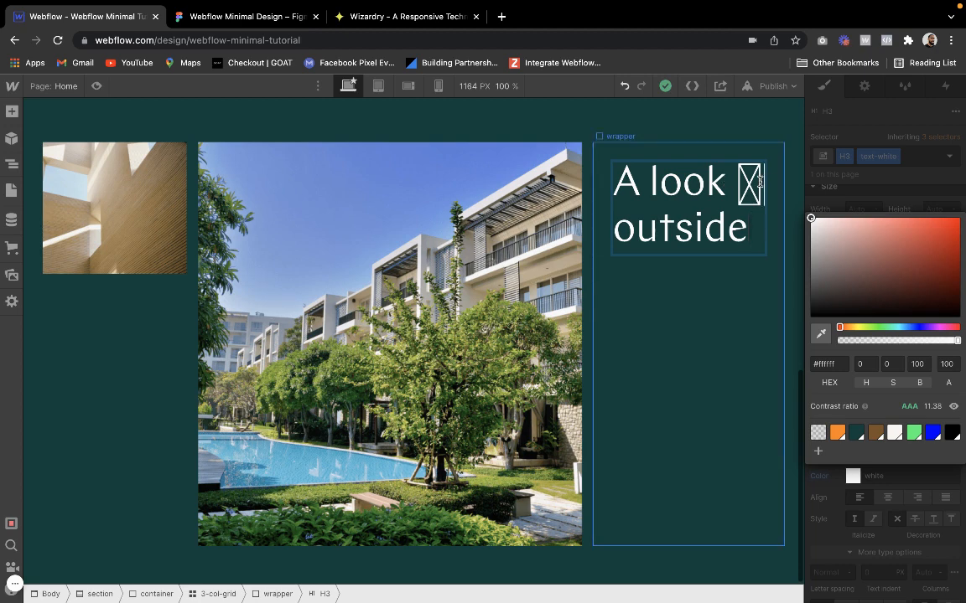
key("BackSpace")
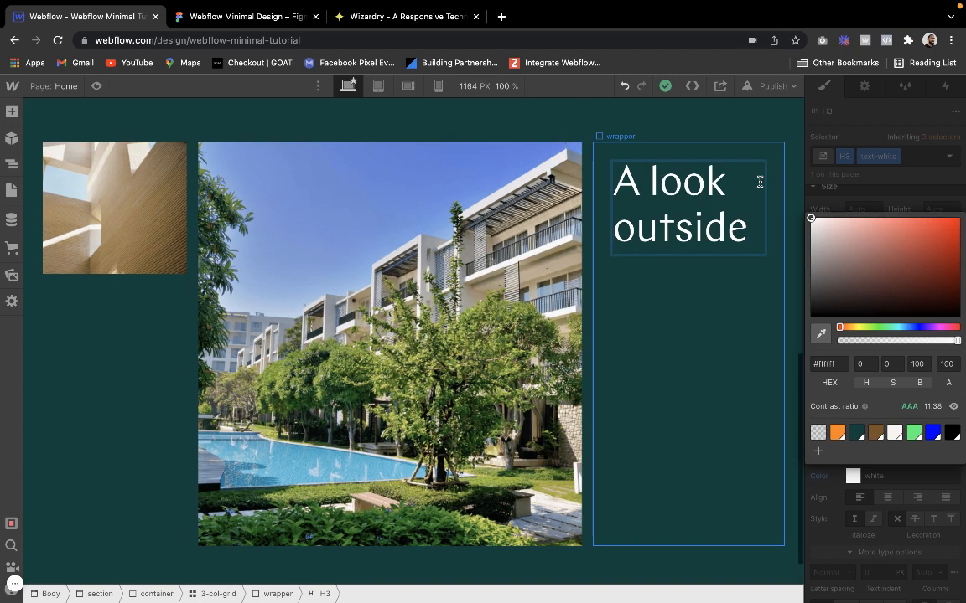
left_click(97, 85)
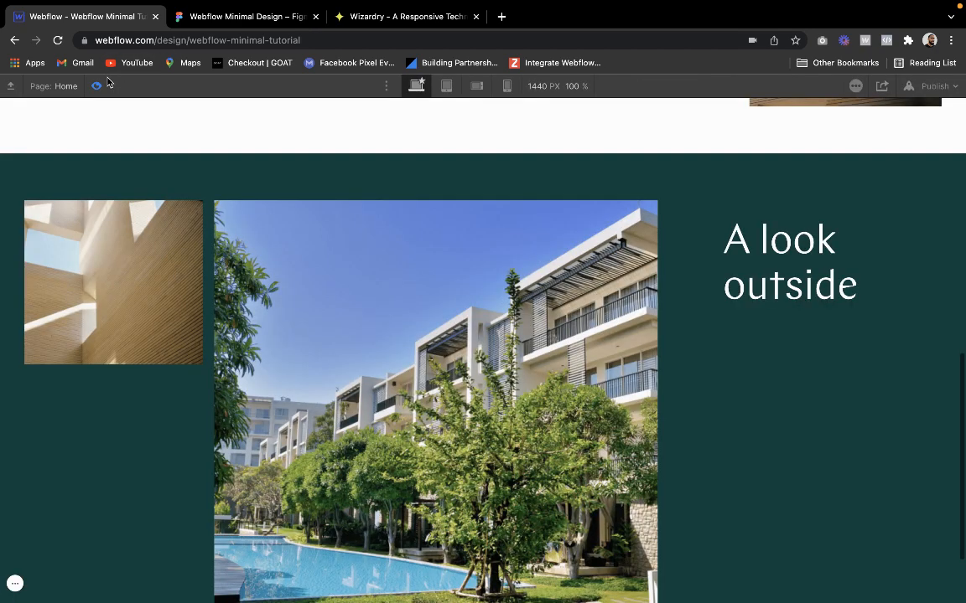
left_click(105, 87)
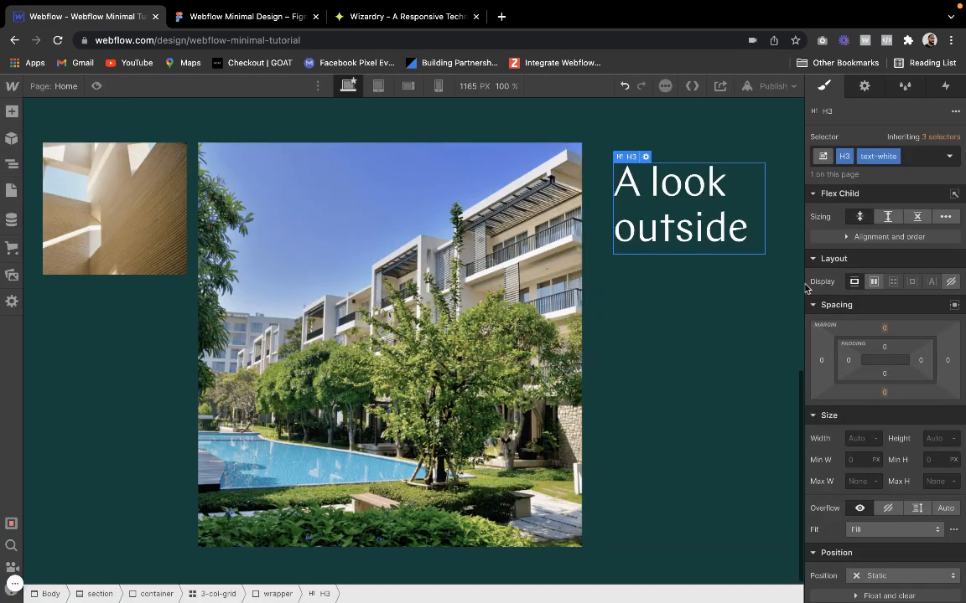
Compare the text column's spacing with the Figma design and set the third wrapper's padding to 20 px on all sides, checking the preview
left_click(750, 313)
left_click(259, 17)
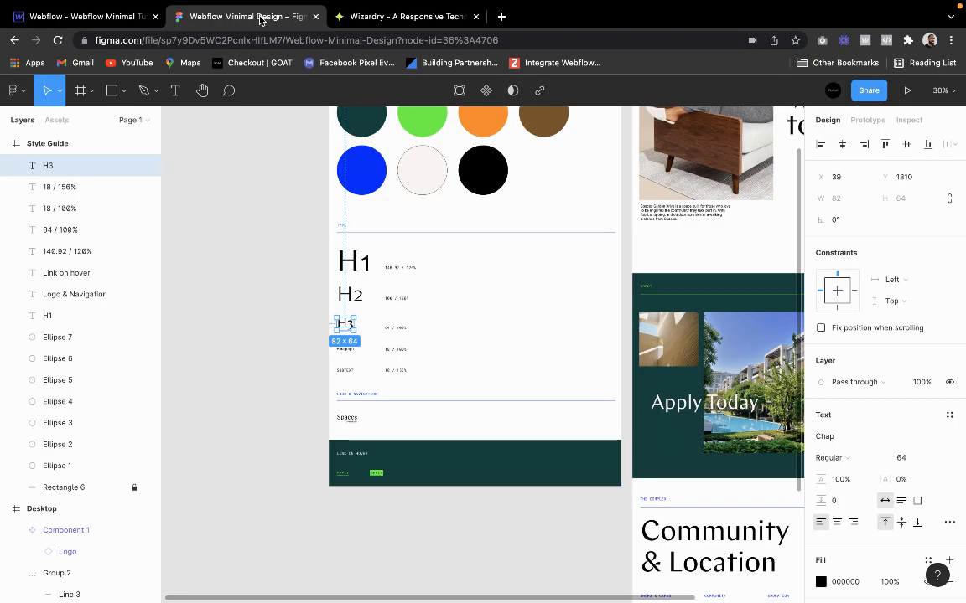
scroll(503, 343, "right", 5)
scroll(546, 366, "up", 6, "ctrl")
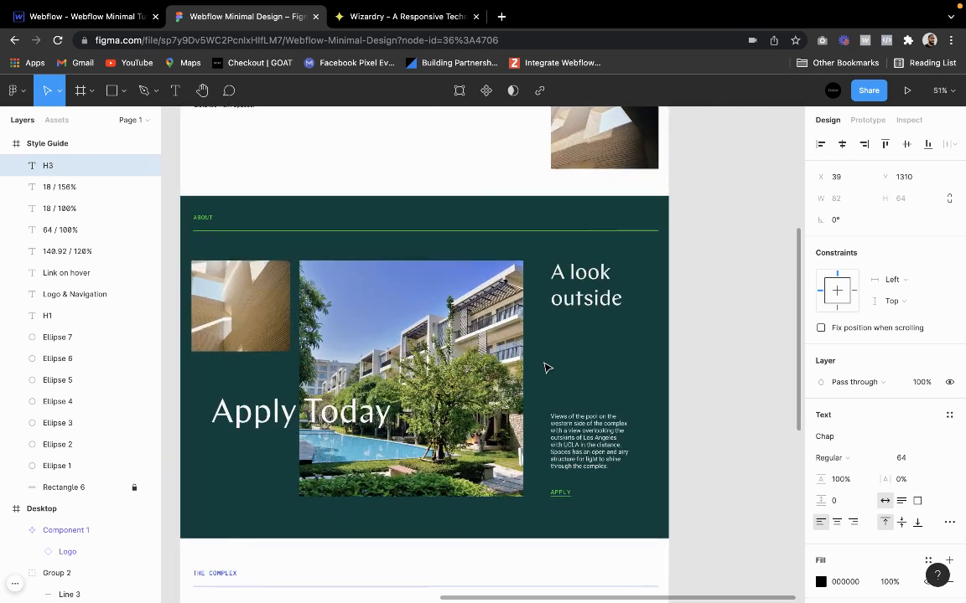
scroll(546, 366, "right", 2)
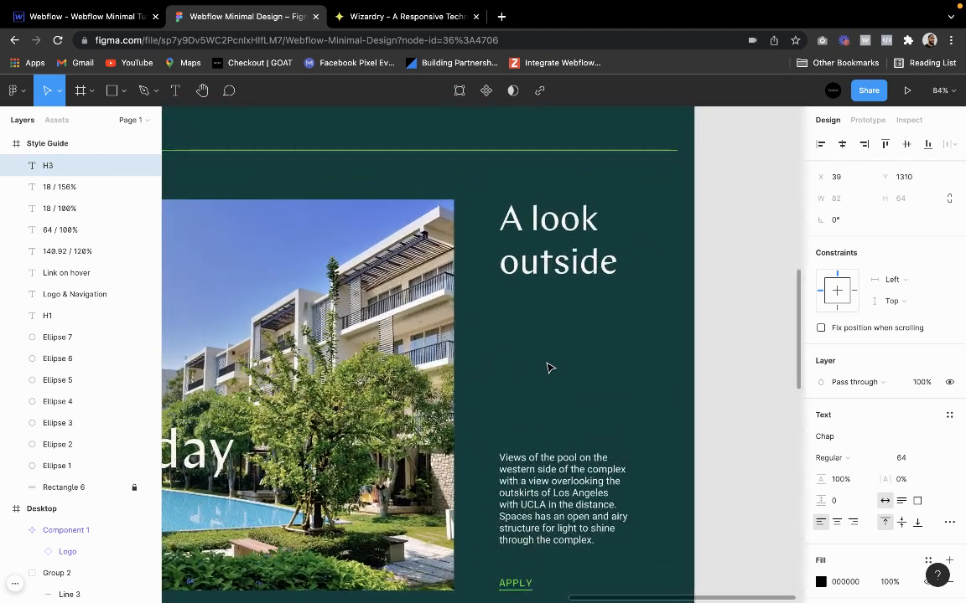
left_click(115, 25)
left_click(96, 85)
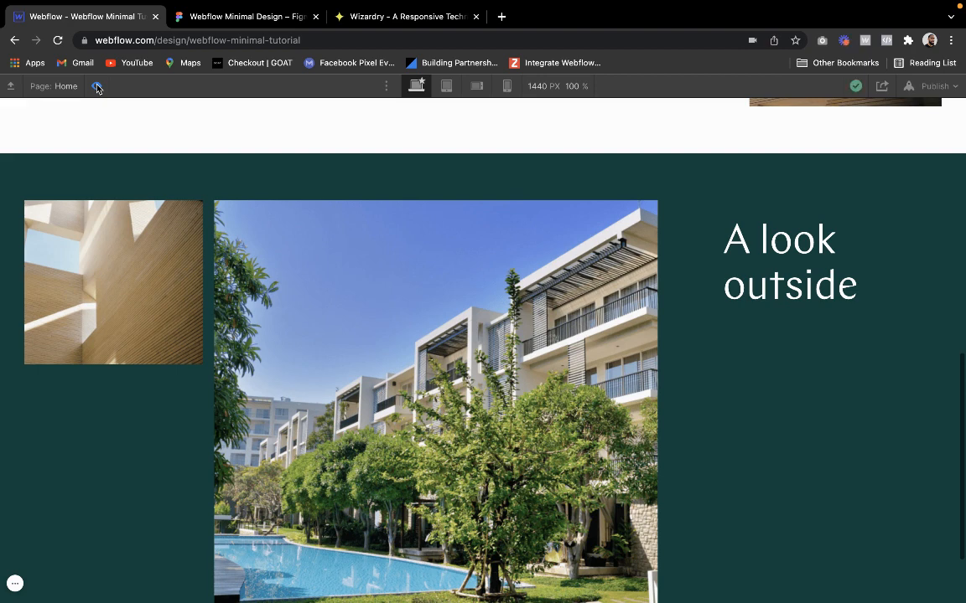
left_click(97, 85)
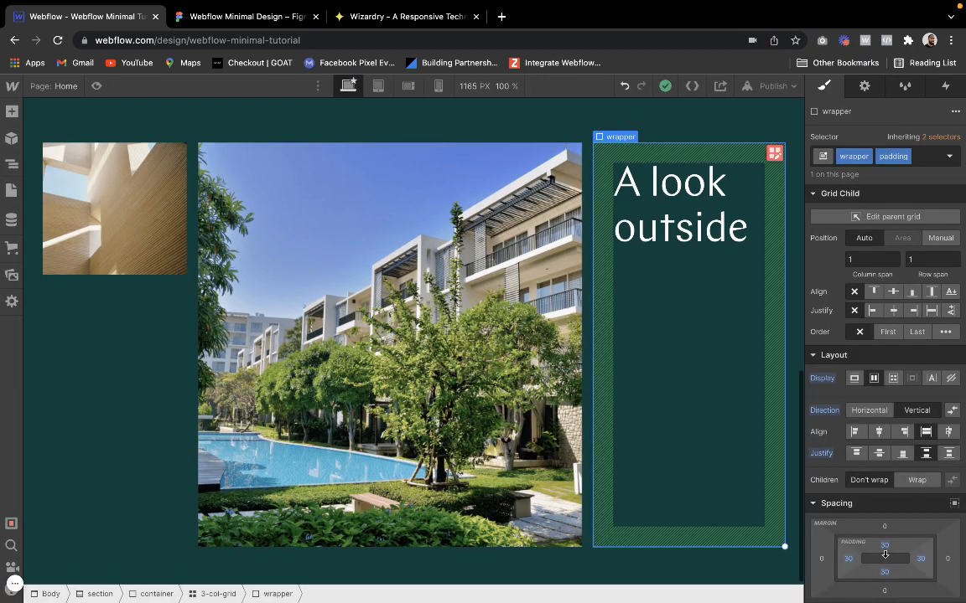
left_click_drag(884, 554, 884, 547)
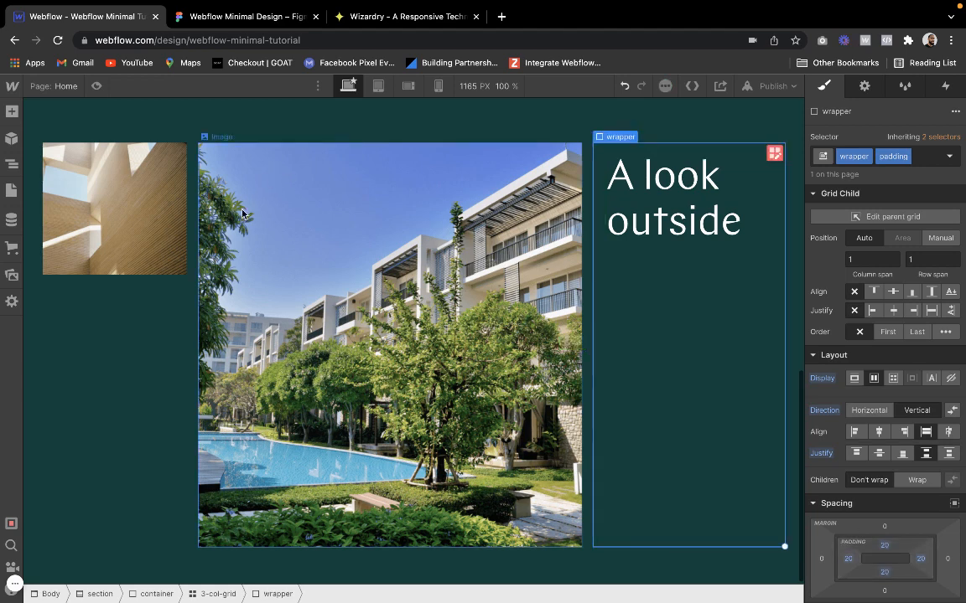
left_click(97, 86)
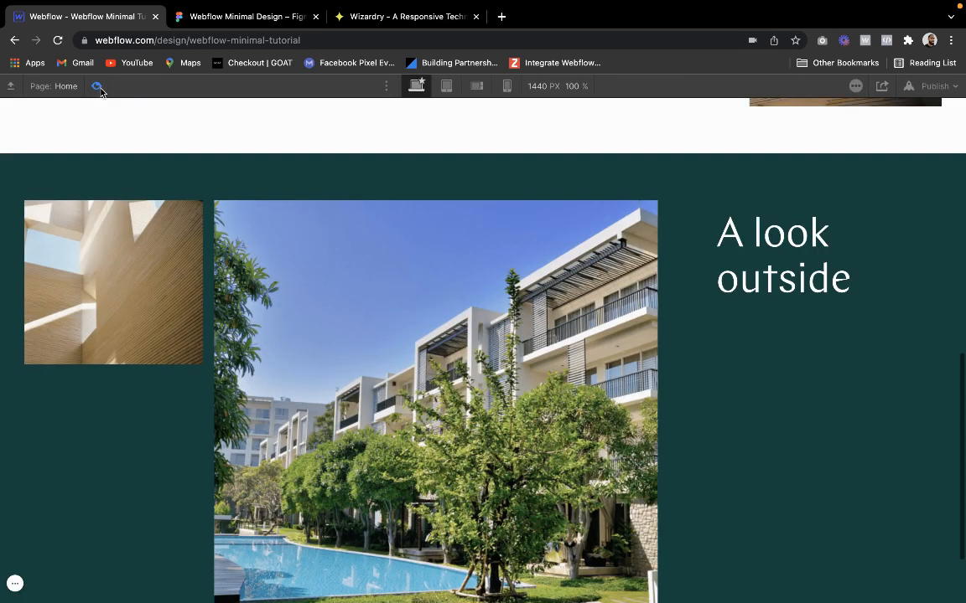
left_click(97, 86)
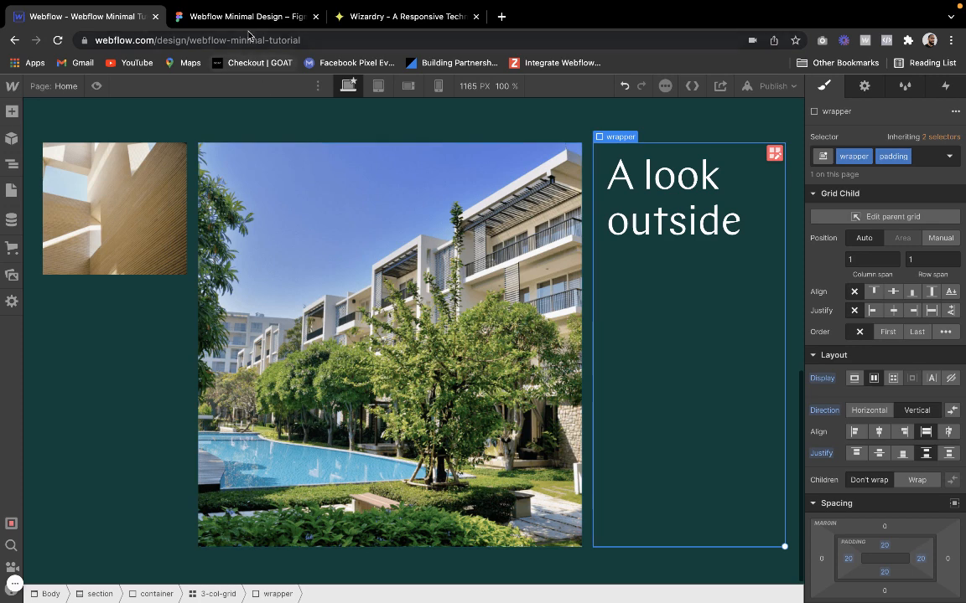
After checking the text column in Figma, try adding a div block with the existing vertical-space class below the heading
left_click(189, 18)
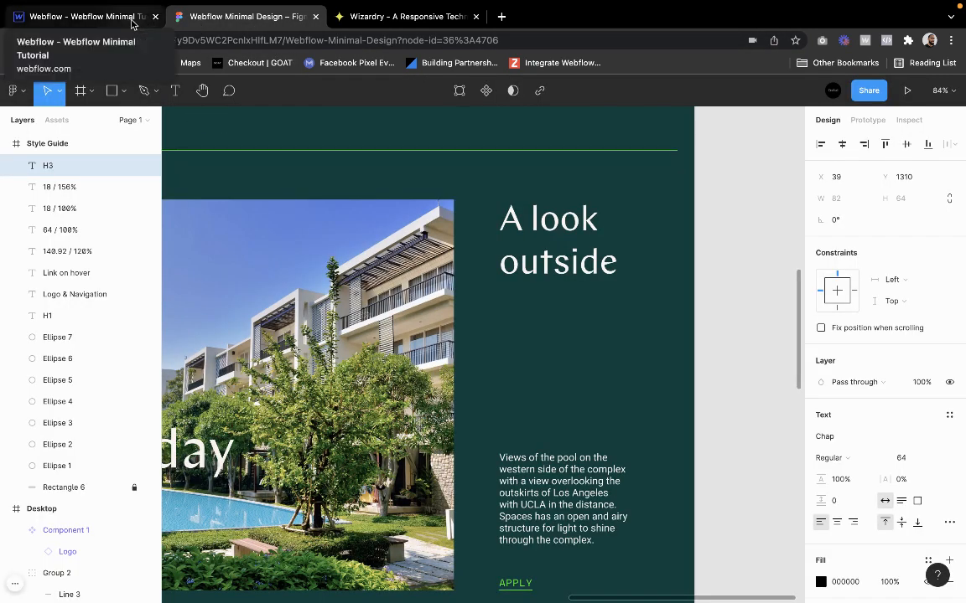
scroll(286, 230, "down", 3)
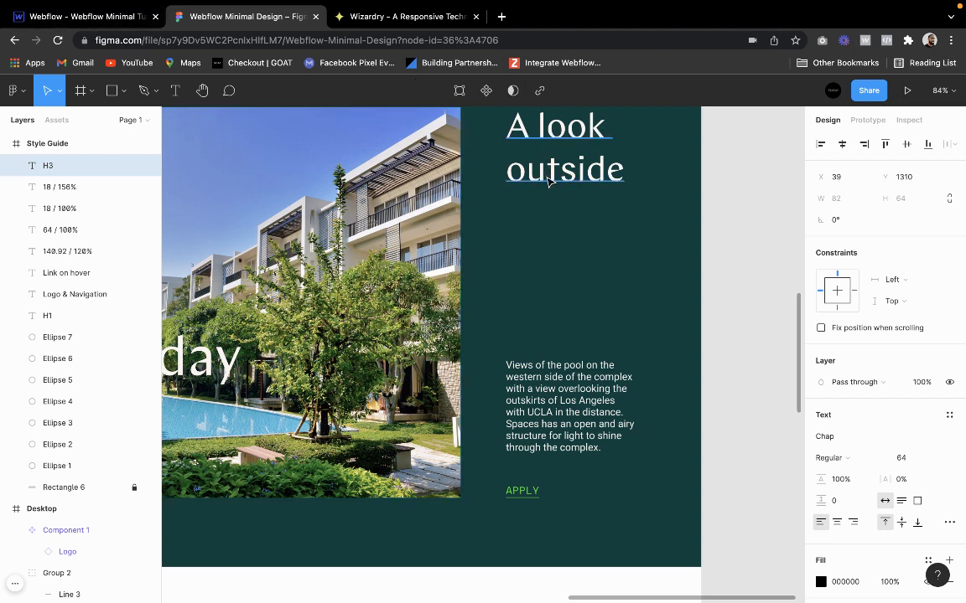
left_click(84, 20)
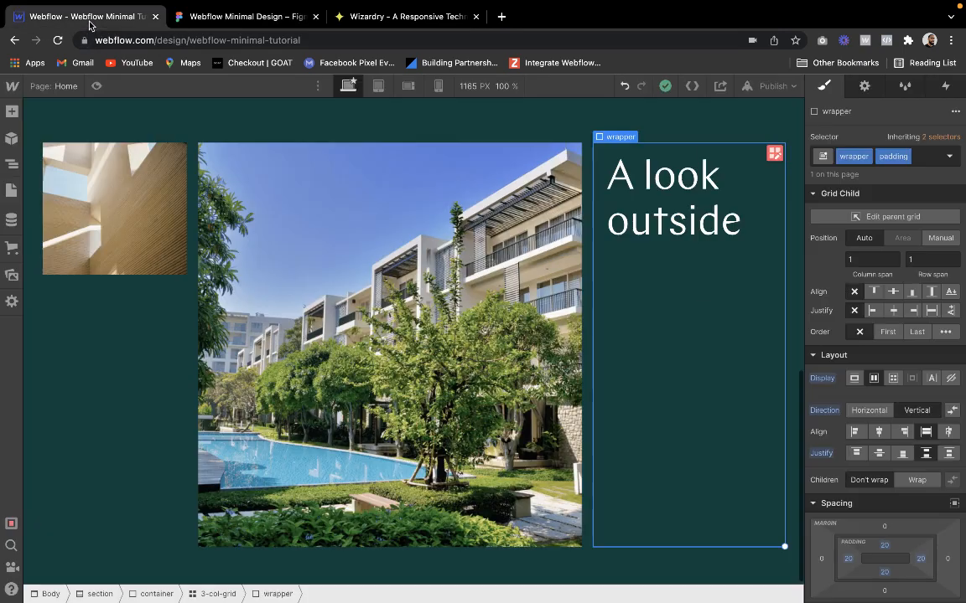
left_click(12, 111)
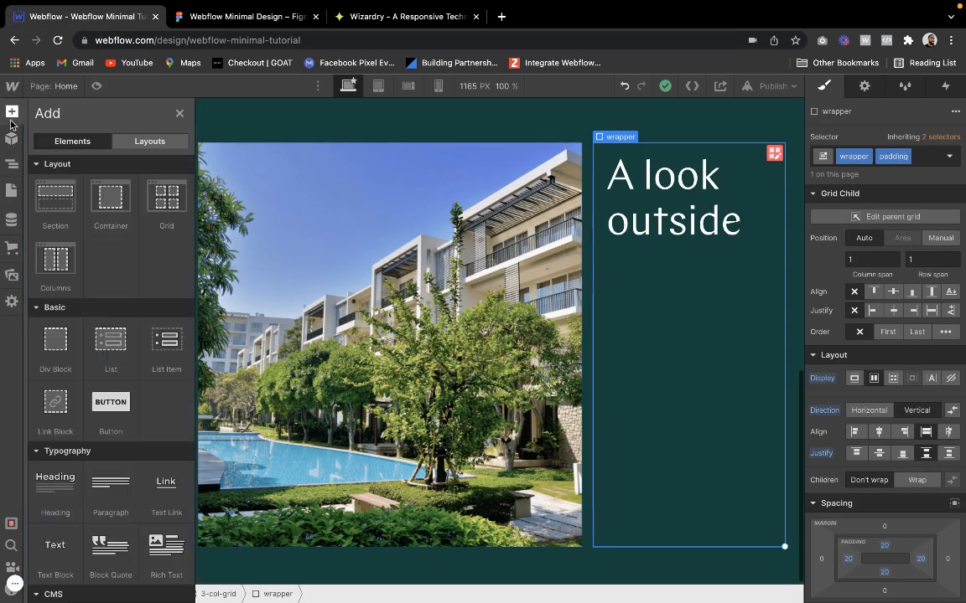
left_click_drag(53, 337, 687, 503)
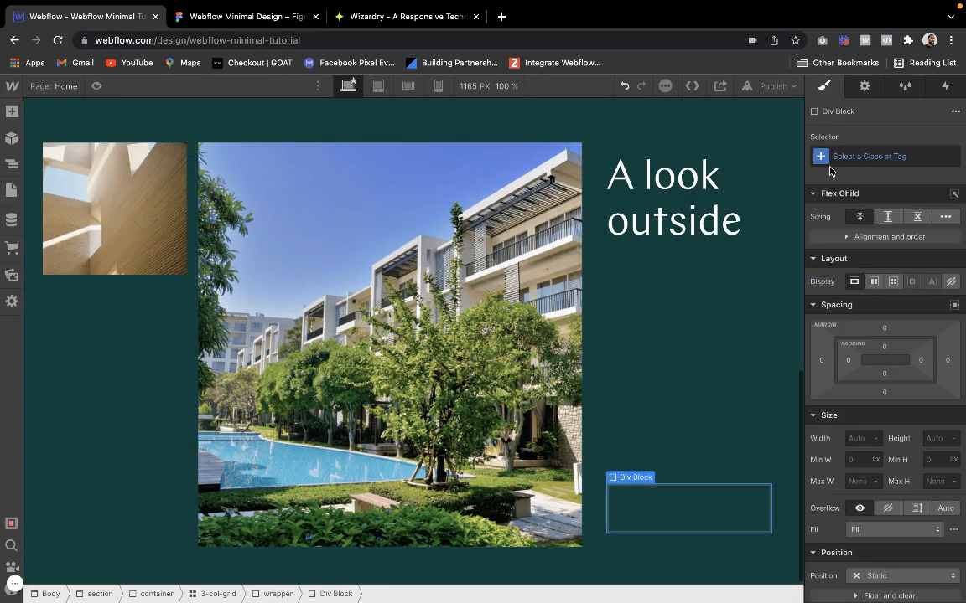
left_click(855, 153)
type("vertical")
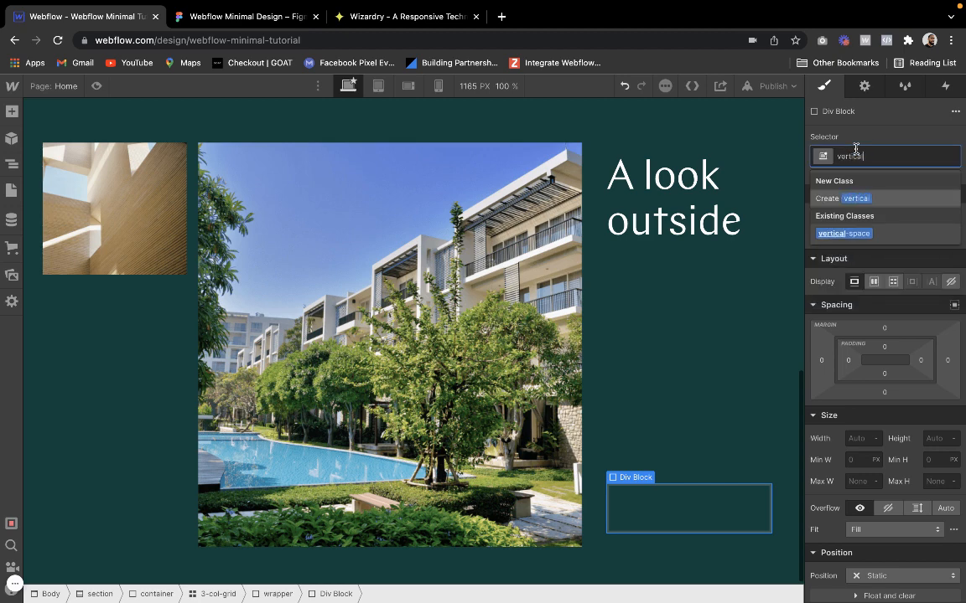
left_click(845, 229)
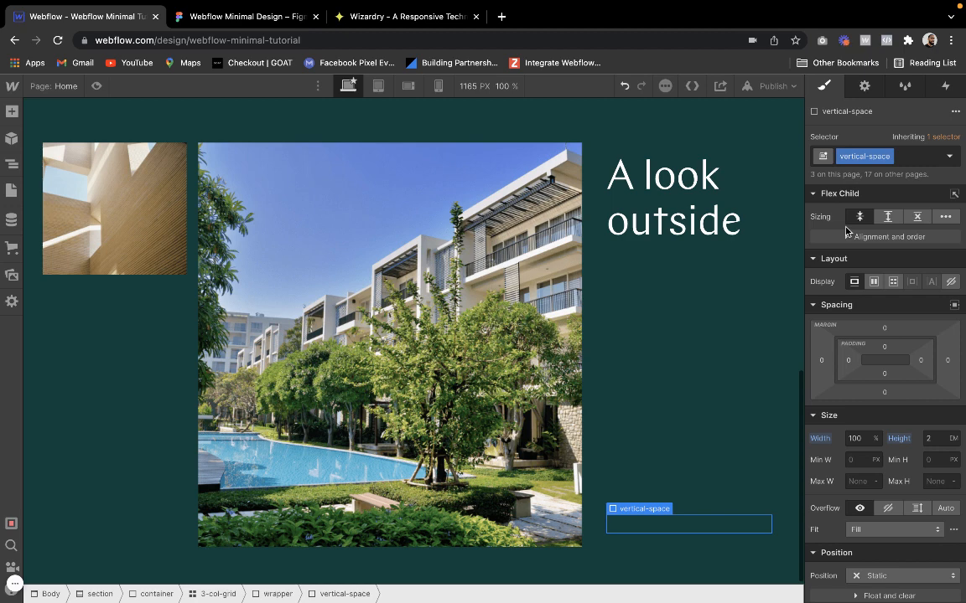
Add a div block inside the third wrapper below the heading and apply the existing "wrapper" class to it
left_click(688, 372)
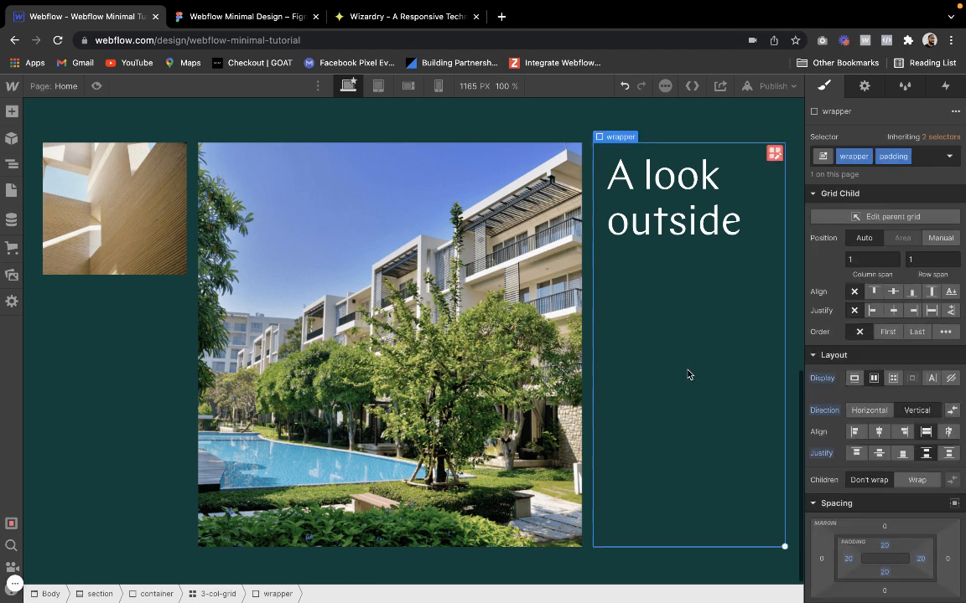
left_click(12, 110)
left_click(43, 344)
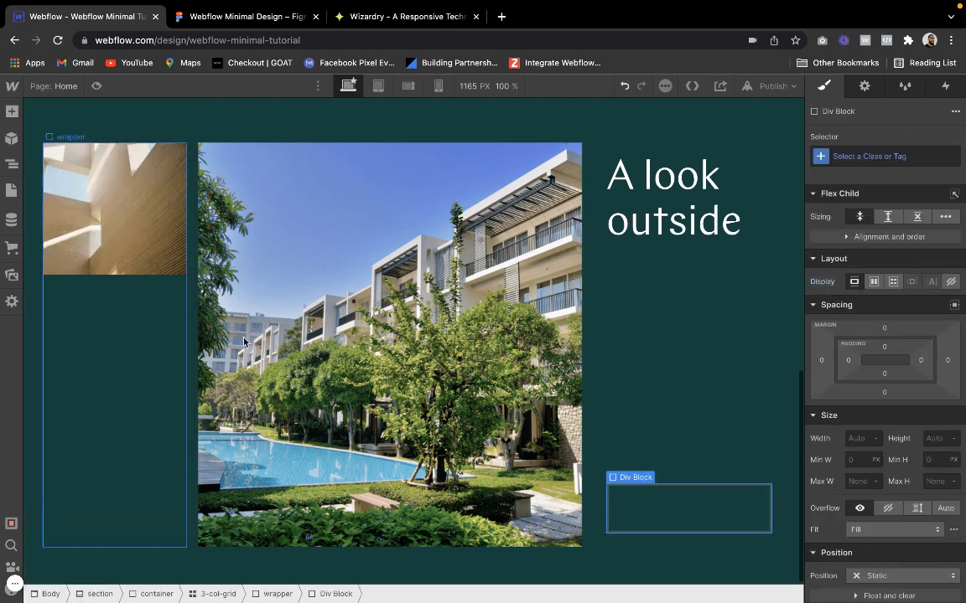
left_click(868, 153)
type("wrapper")
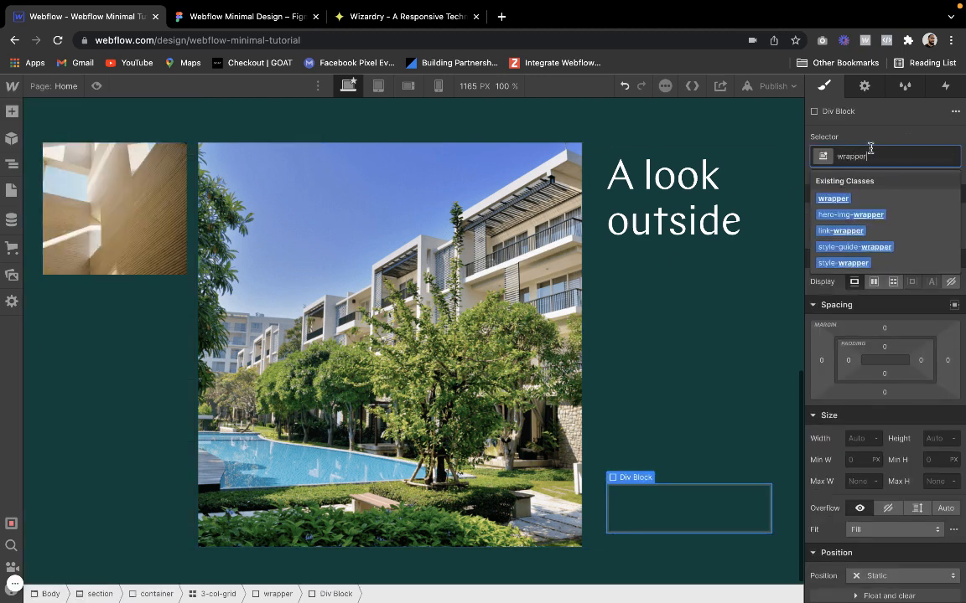
key("Return")
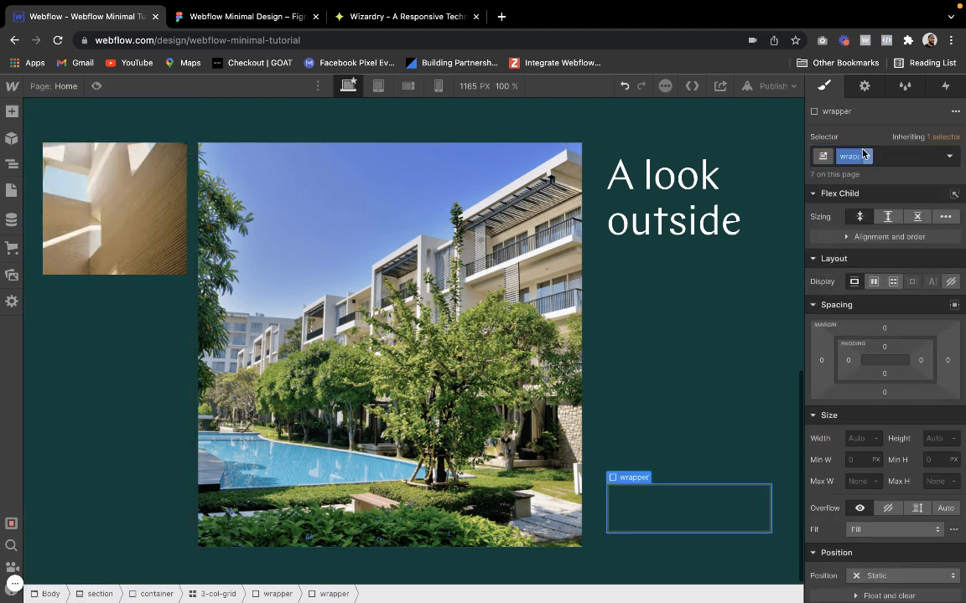
Following the Figma text column, insert a paragraph in the nested wrapper and apply the existing P2 class to it
left_click(239, 16)
scroll(576, 243, "up", 1)
scroll(576, 243, "right", 1)
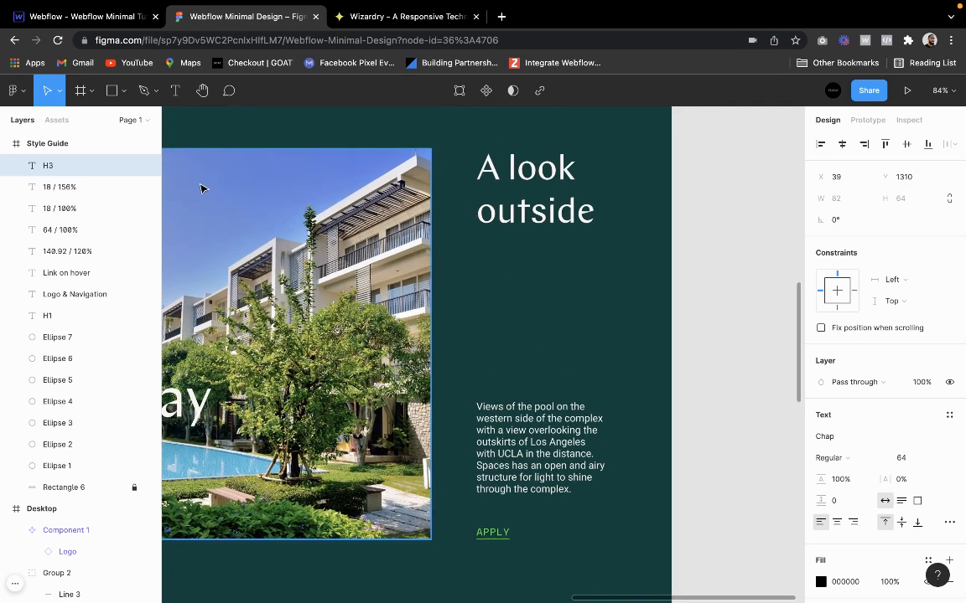
left_click(84, 16)
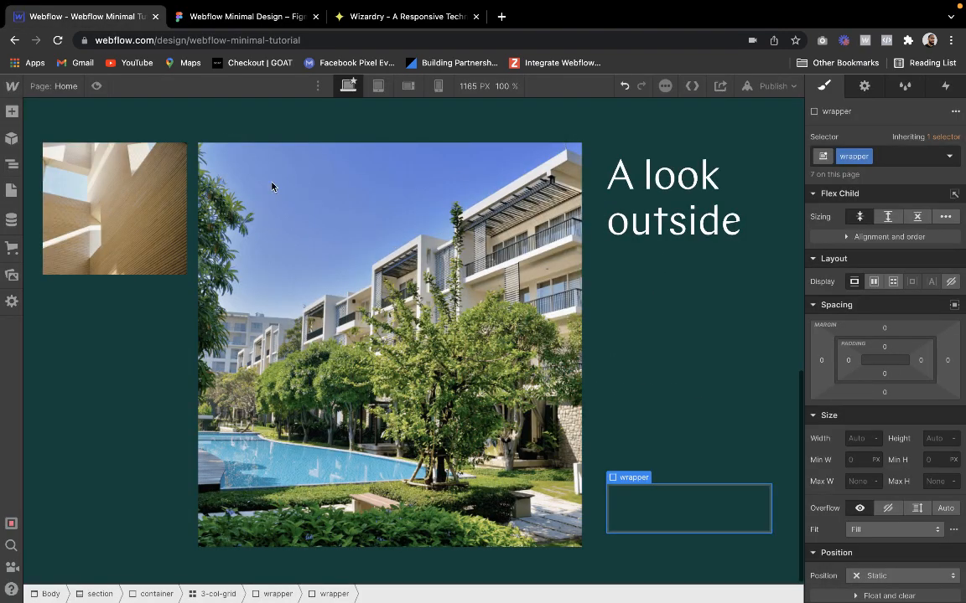
left_click(12, 111)
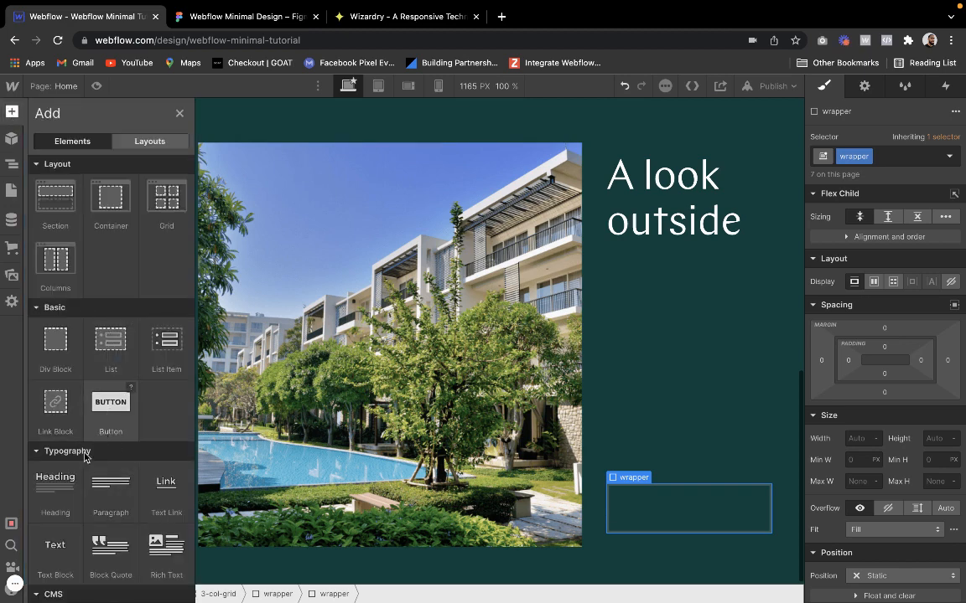
left_click(97, 483)
left_click(857, 159)
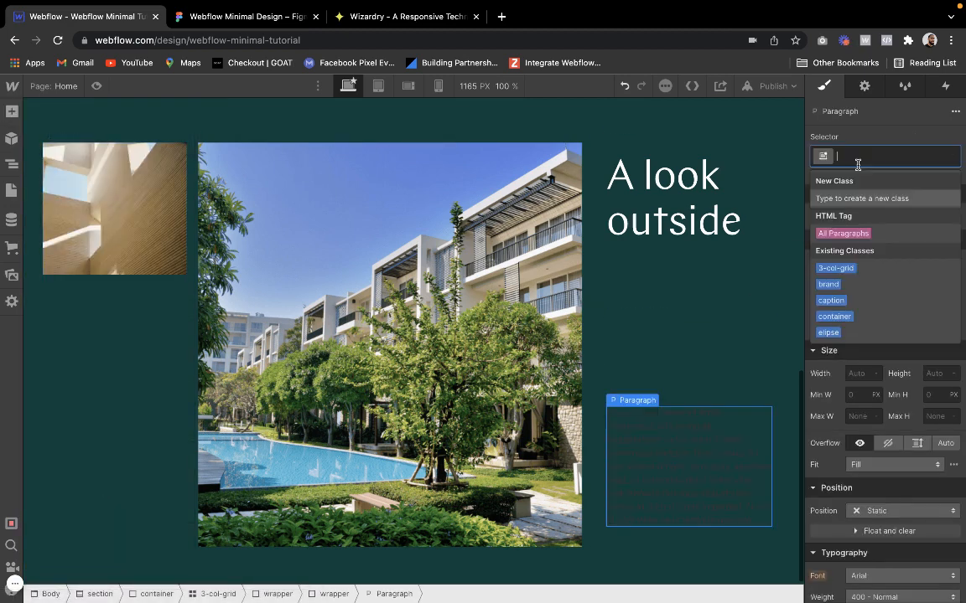
type("P2")
key("Return")
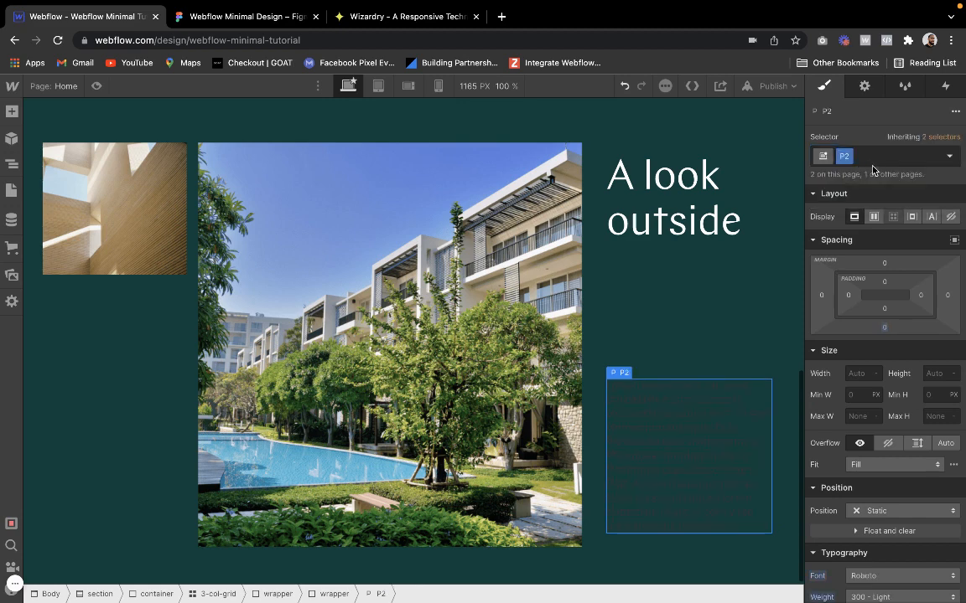
Add the combo class "text-white" to the P2 paragraph and set its text color to white (#ffffff)
left_click(872, 164)
type("text-white")
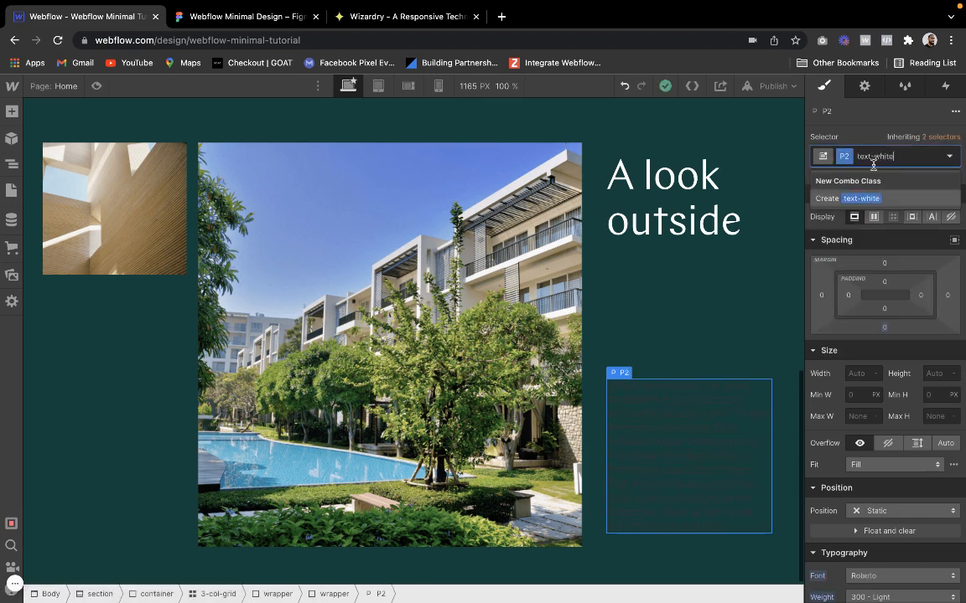
key("Return")
scroll(877, 402, "down", 5)
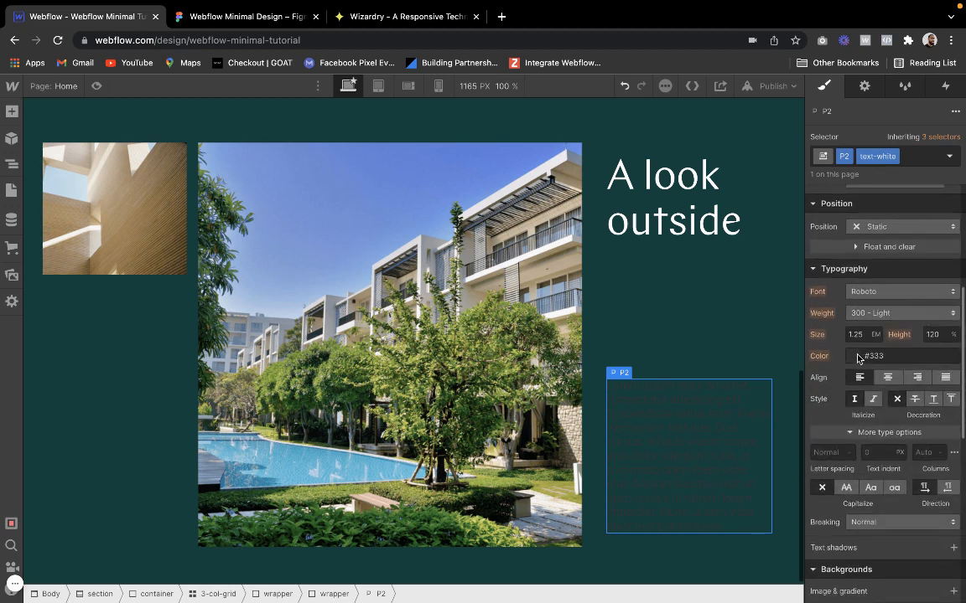
left_click(856, 356)
left_click_drag(855, 192, 637, 52)
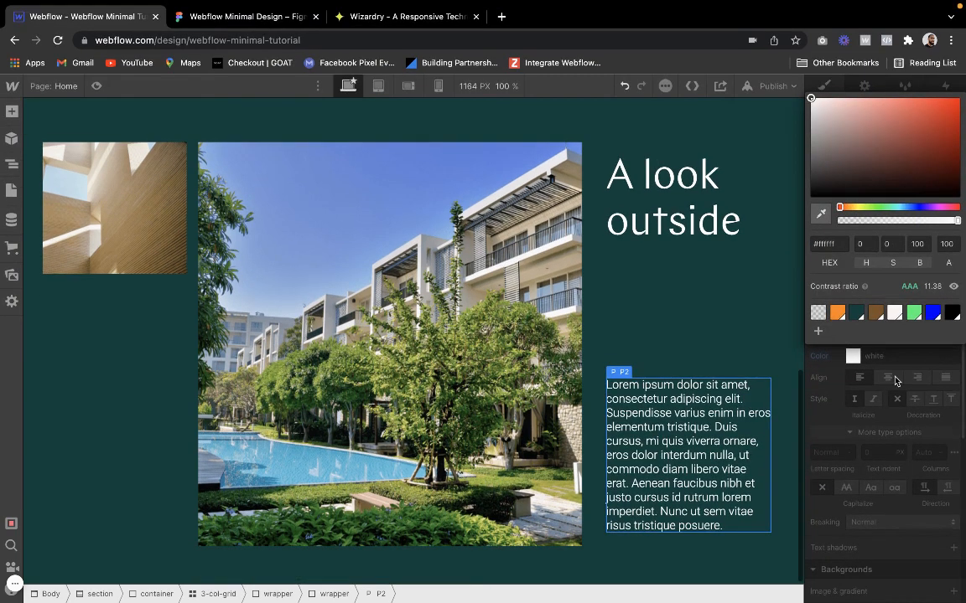
left_click(880, 353)
Copy the pool-view description from the Figma design and replace the placeholder text of the white P2 paragraph with it
left_click(281, 52)
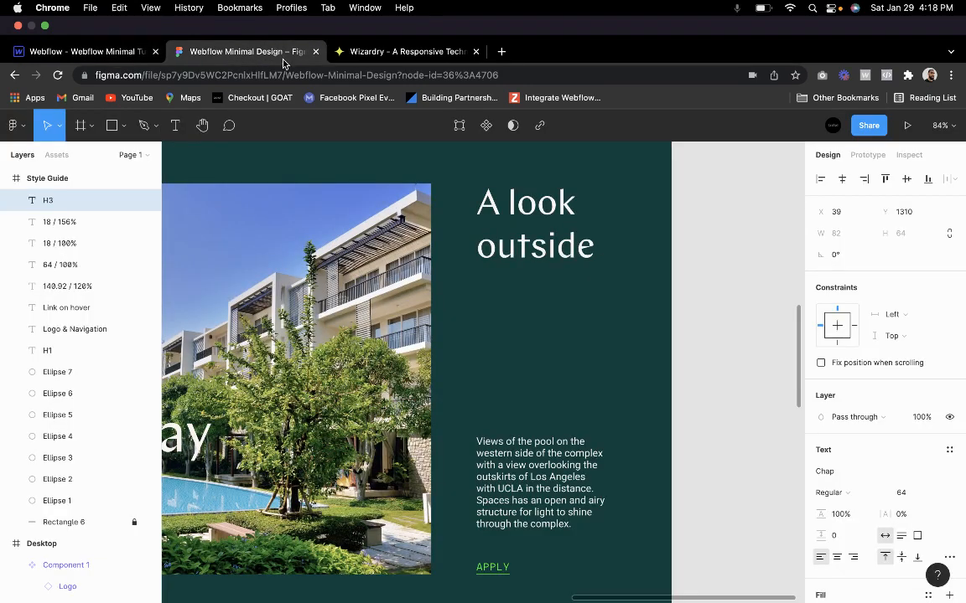
triple_click(521, 430)
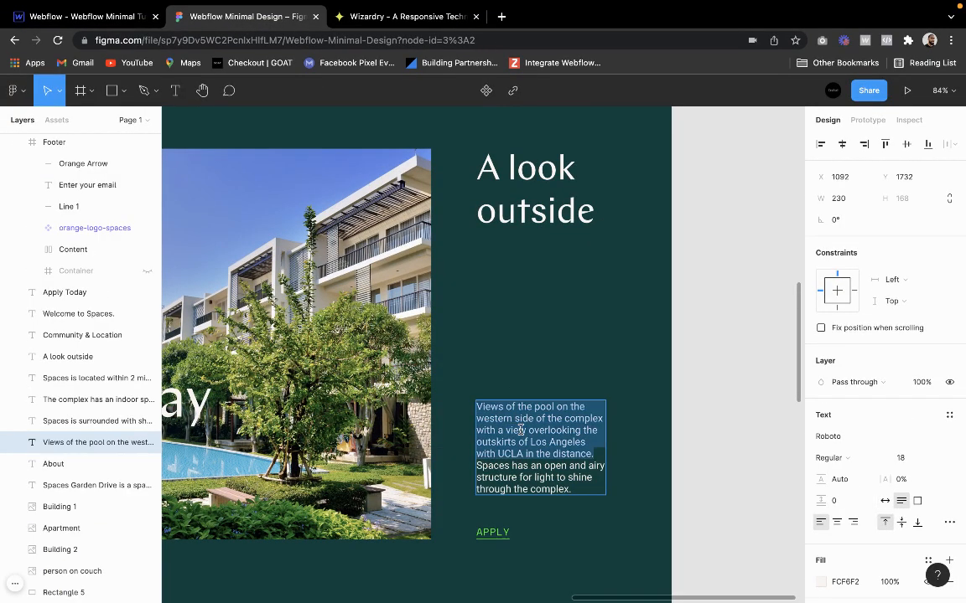
left_click(520, 430)
triple_click(520, 430)
key("super+c")
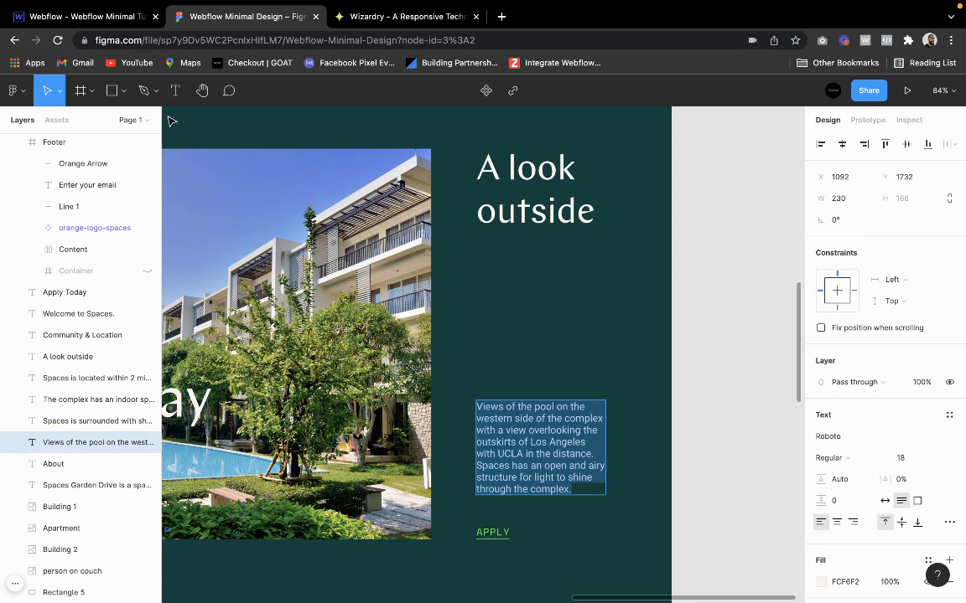
left_click(98, 19)
triple_click(626, 479)
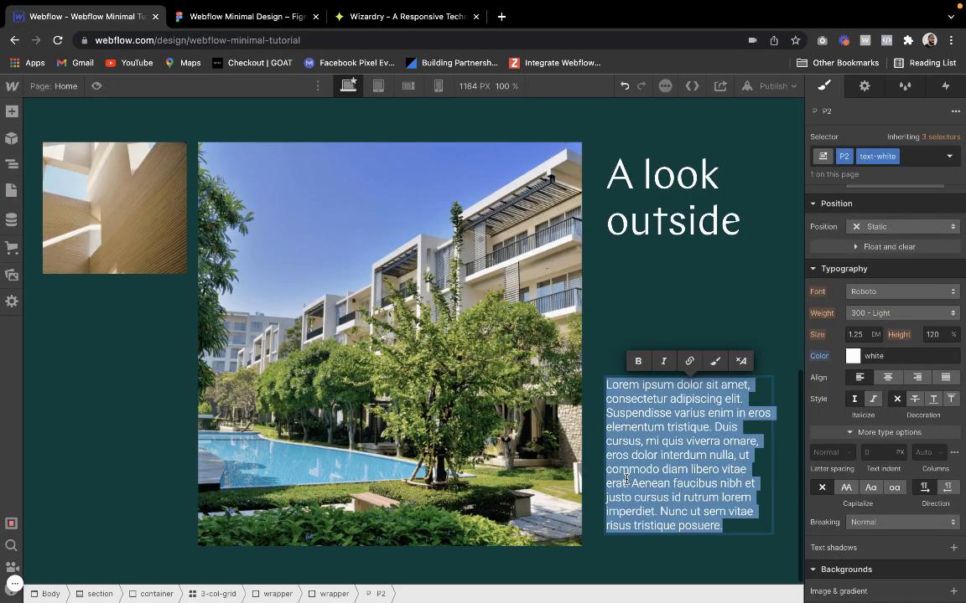
key("super+v")
left_click(694, 287)
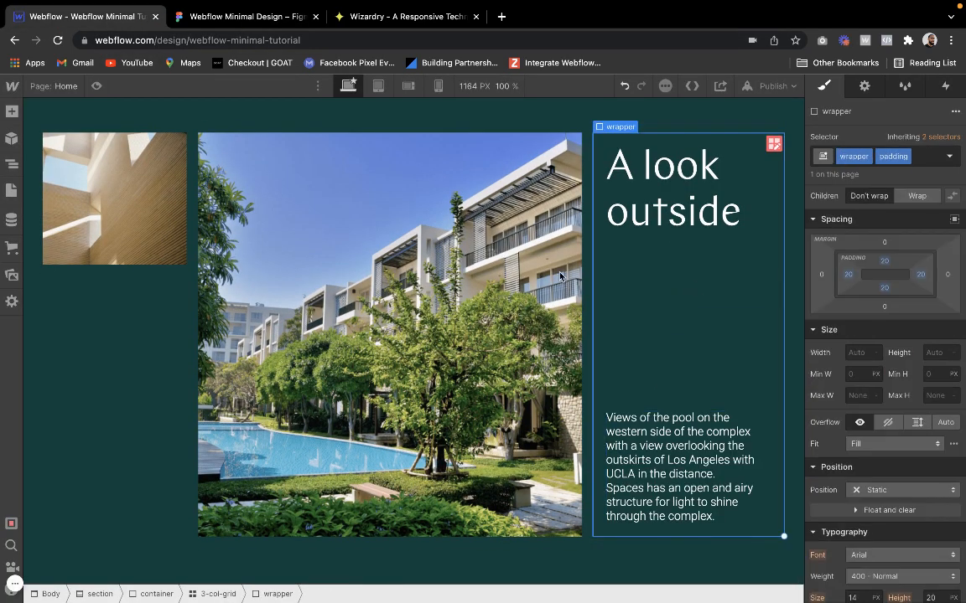
left_click(471, 301)
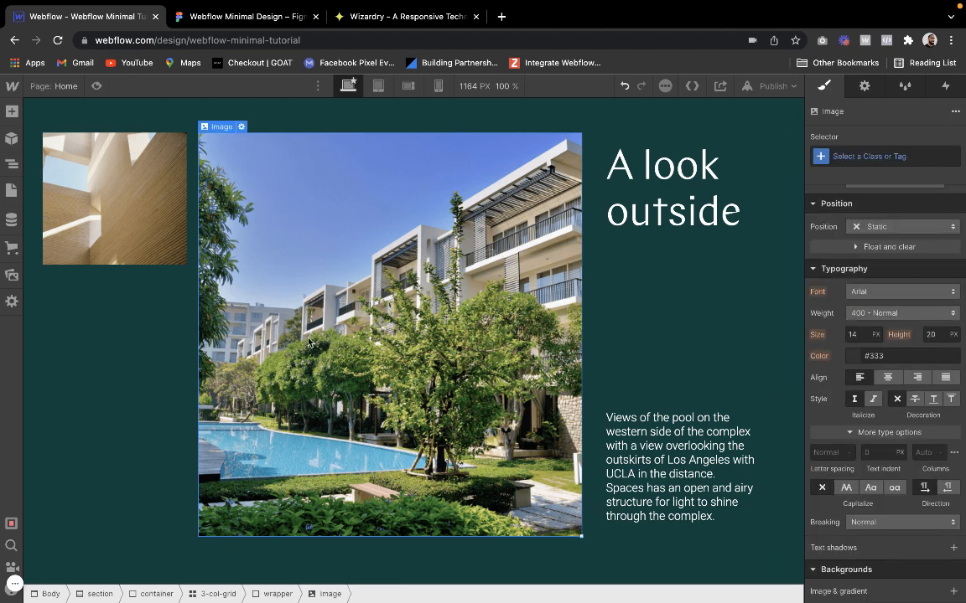
left_click(114, 348)
mouse_move(587, 5)
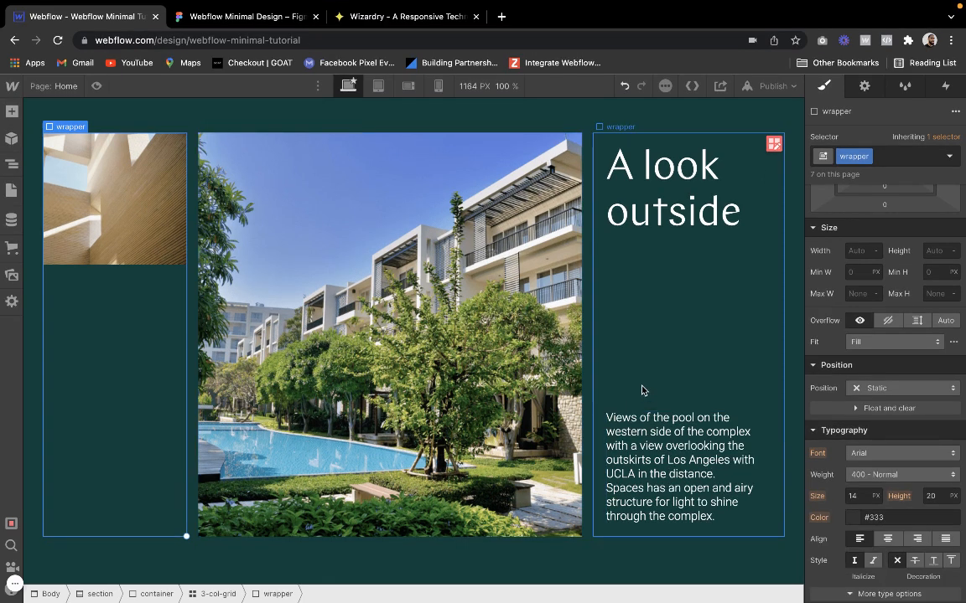
Add a div block below the paragraph inside the nested wrapper and apply the existing vertical-space class to it
left_click(596, 347)
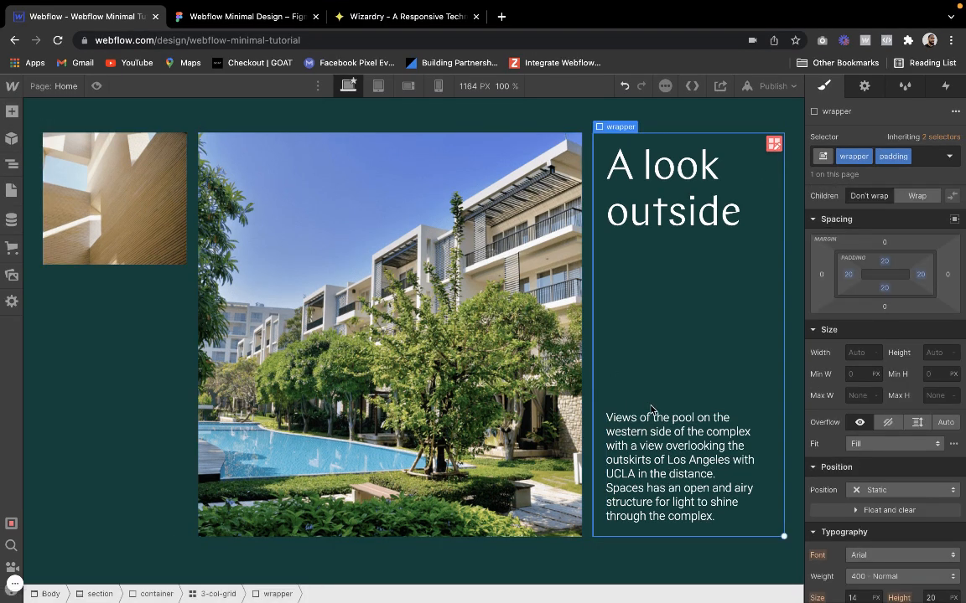
left_click(646, 438)
left_click(620, 394)
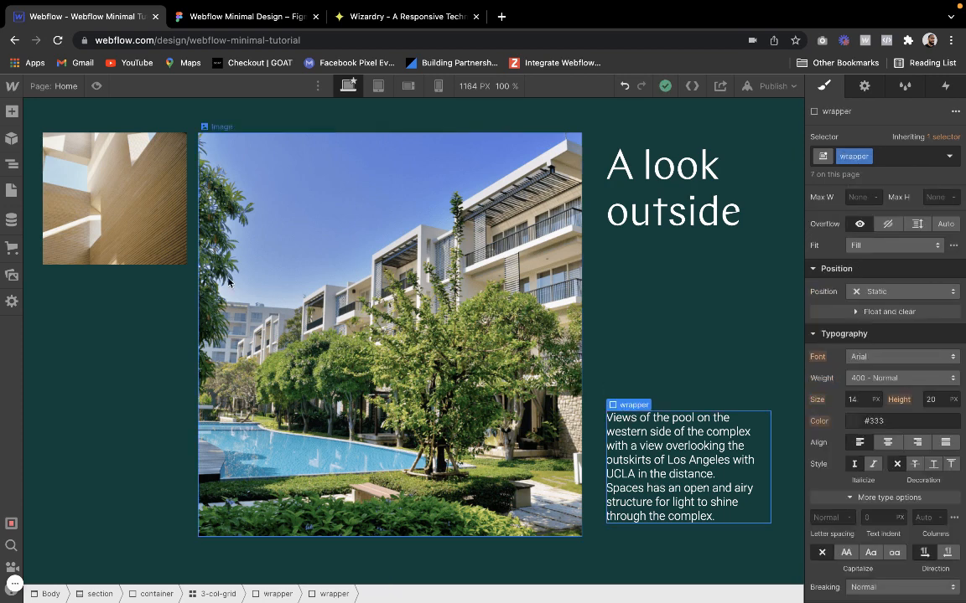
key("a")
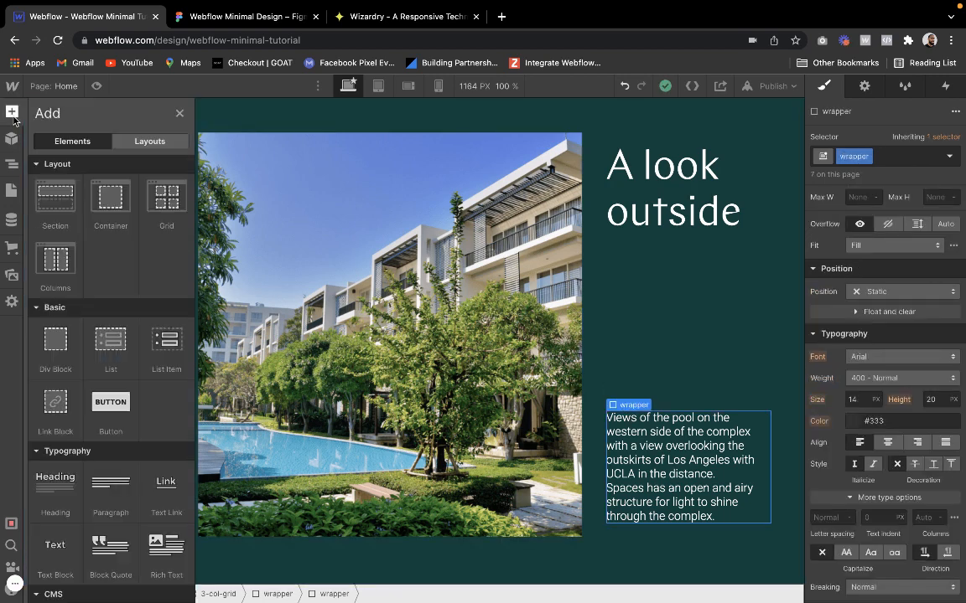
left_click(55, 351)
left_click(864, 156)
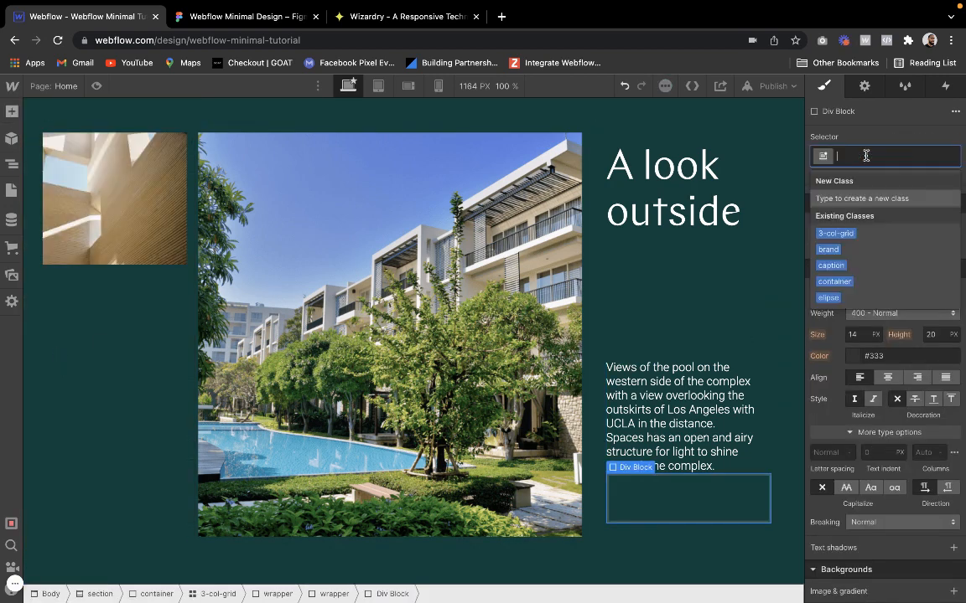
type("verti")
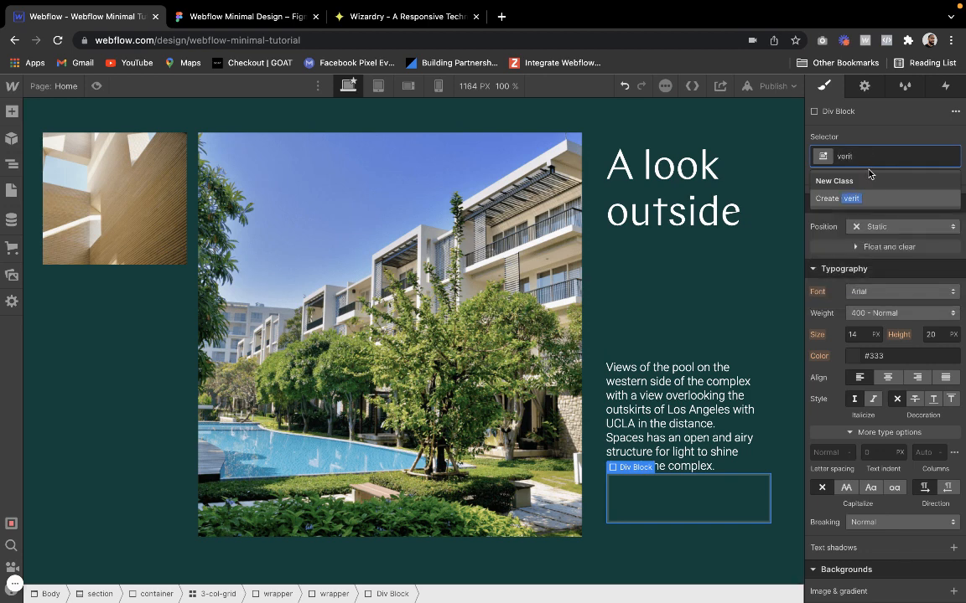
key("BackSpace")
key("BackSpace")
left_click(849, 249)
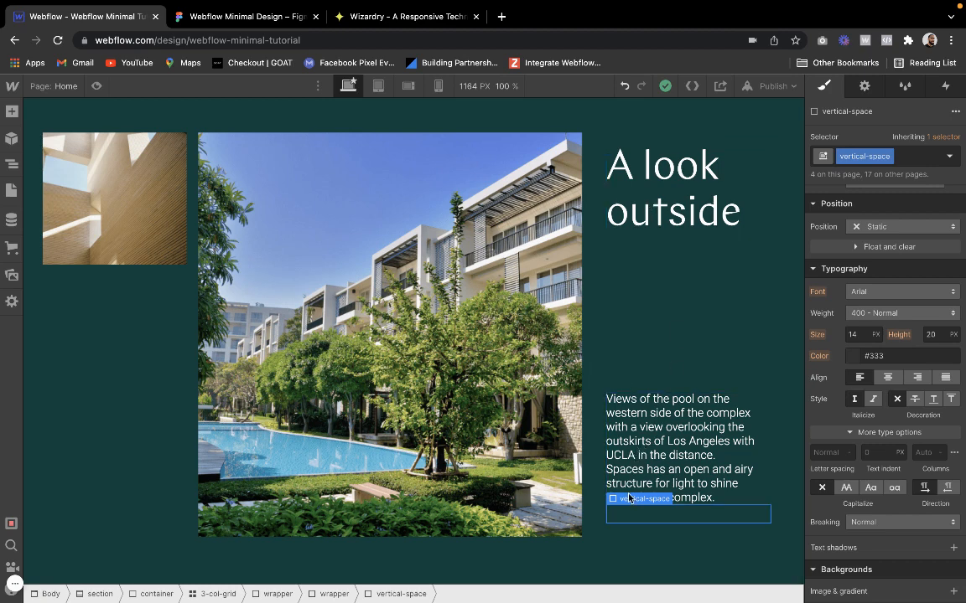
key("Delete")
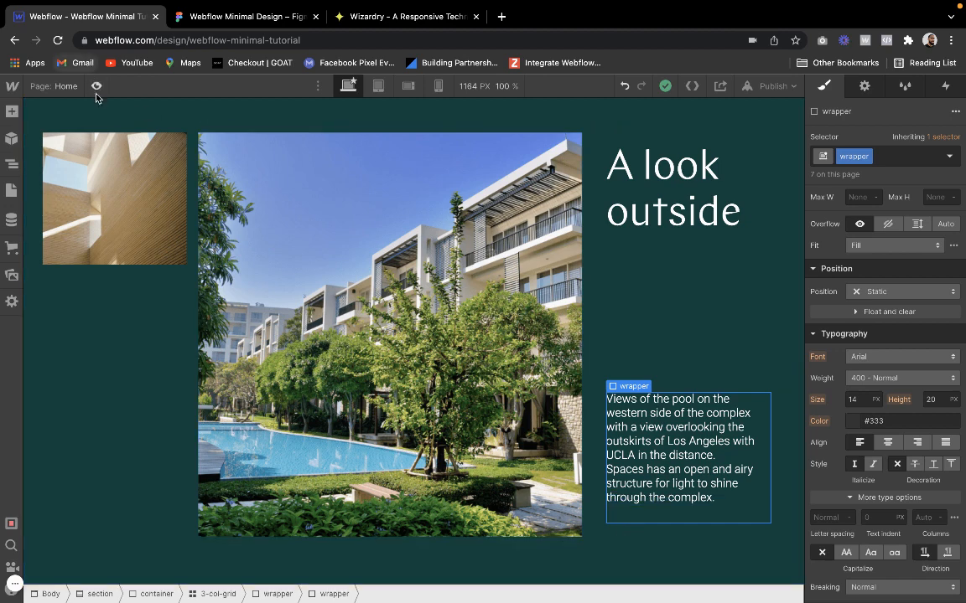
Go to the Style Guide page and copy the APPLY link-wrapper from its Interaction example
left_click(12, 110)
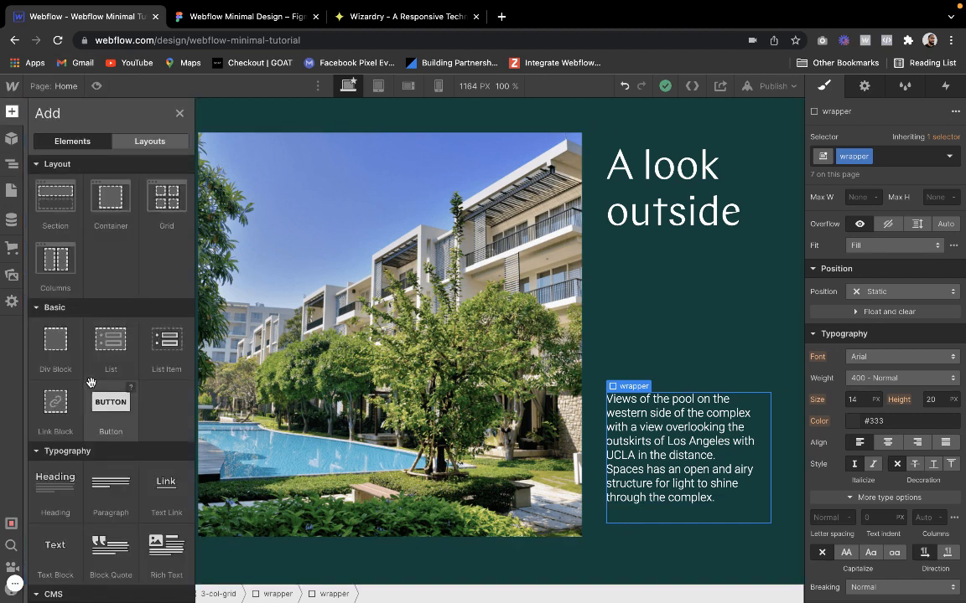
left_click(12, 191)
left_click(69, 210)
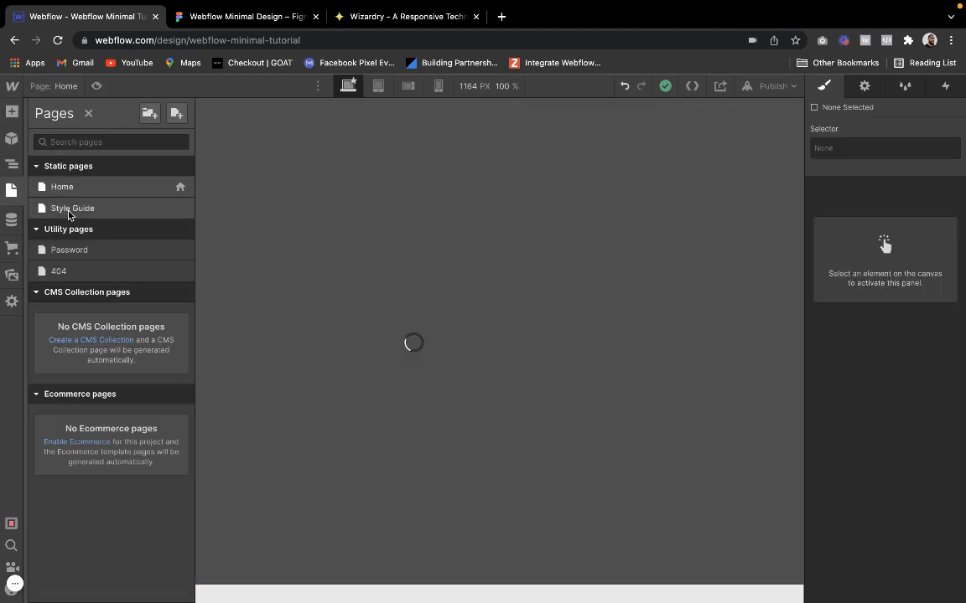
scroll(117, 269, "down", 10)
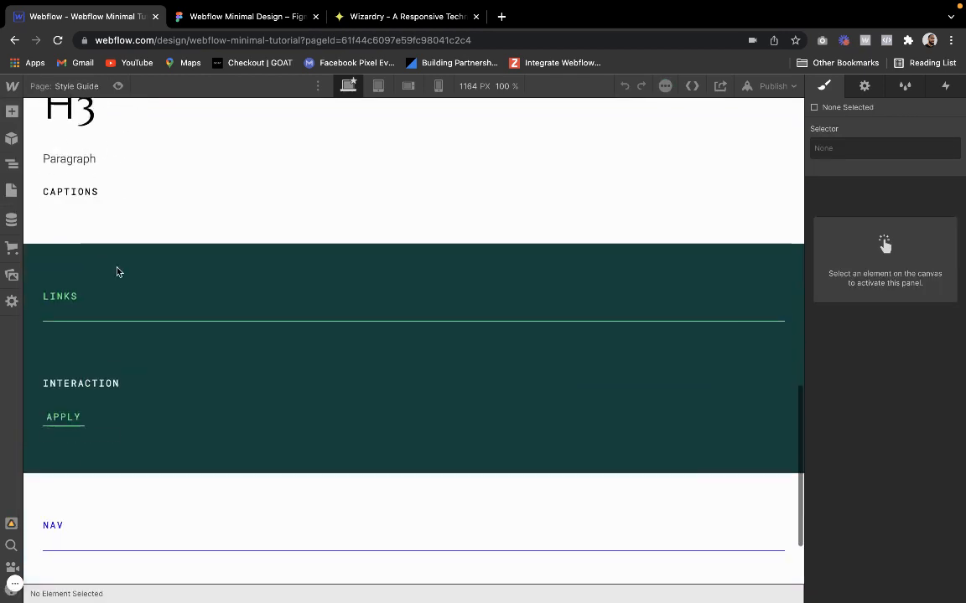
scroll(116, 272, "down", 3)
left_click(82, 297)
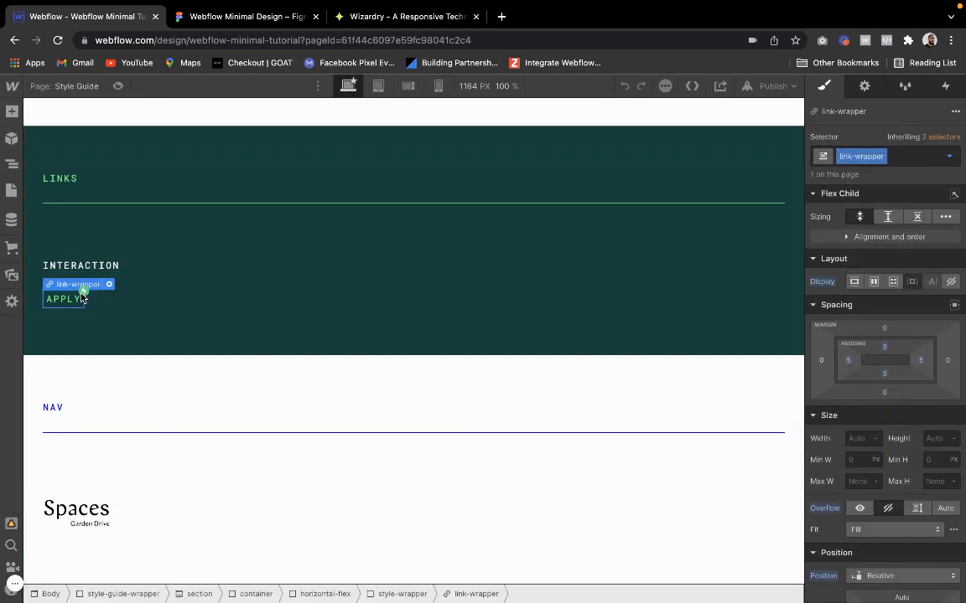
Return to the Home page and paste the copied APPLY link-wrapper into the nested wrapper under the description paragraph
left_click(52, 87)
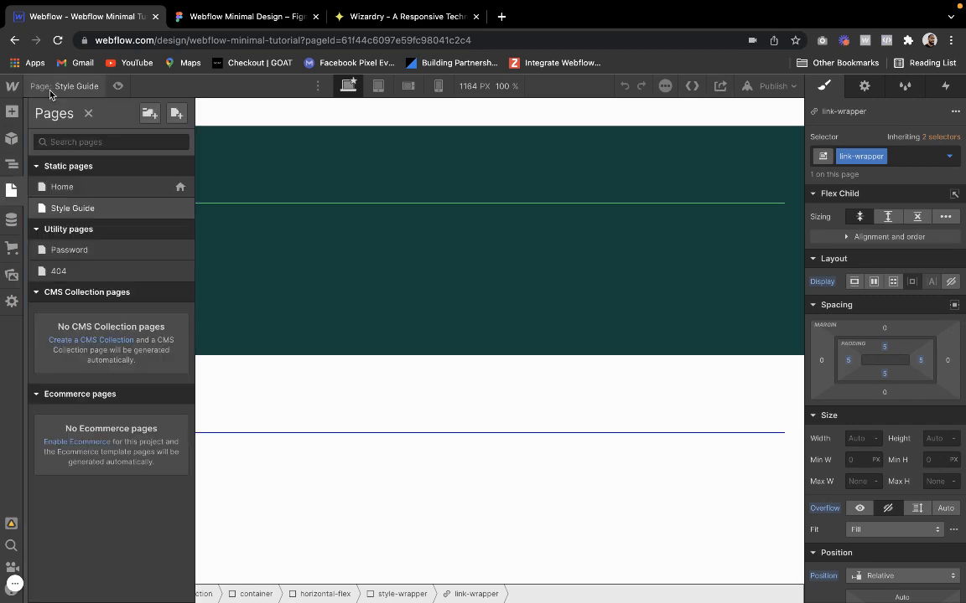
left_click(63, 191)
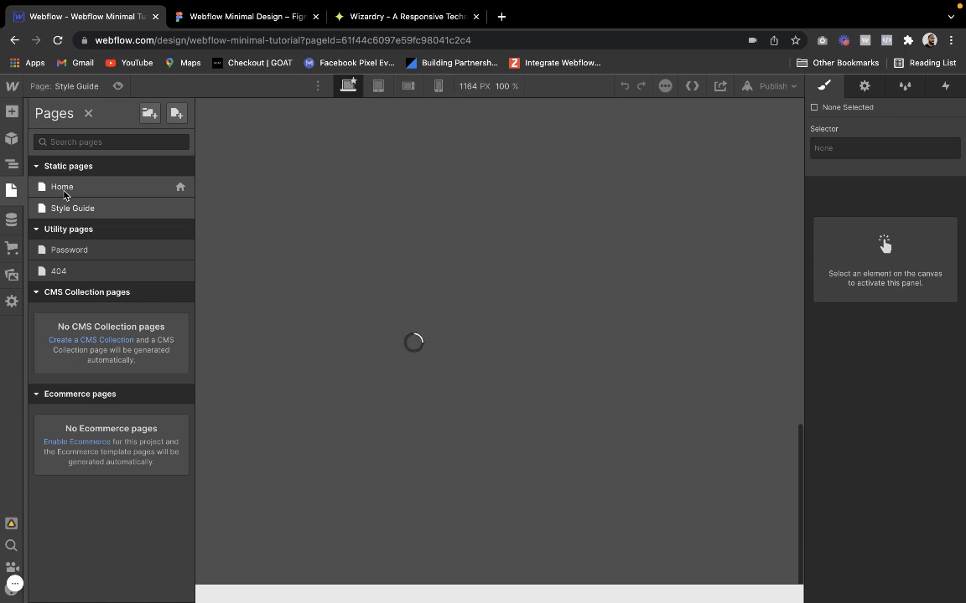
scroll(282, 280, "down", 2)
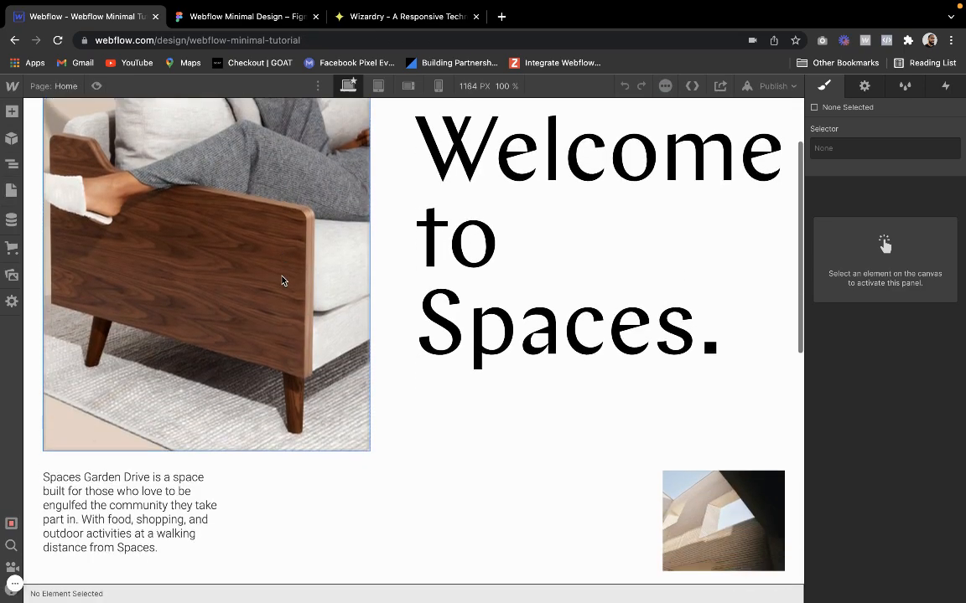
scroll(283, 279, "down", 10)
left_click(605, 423)
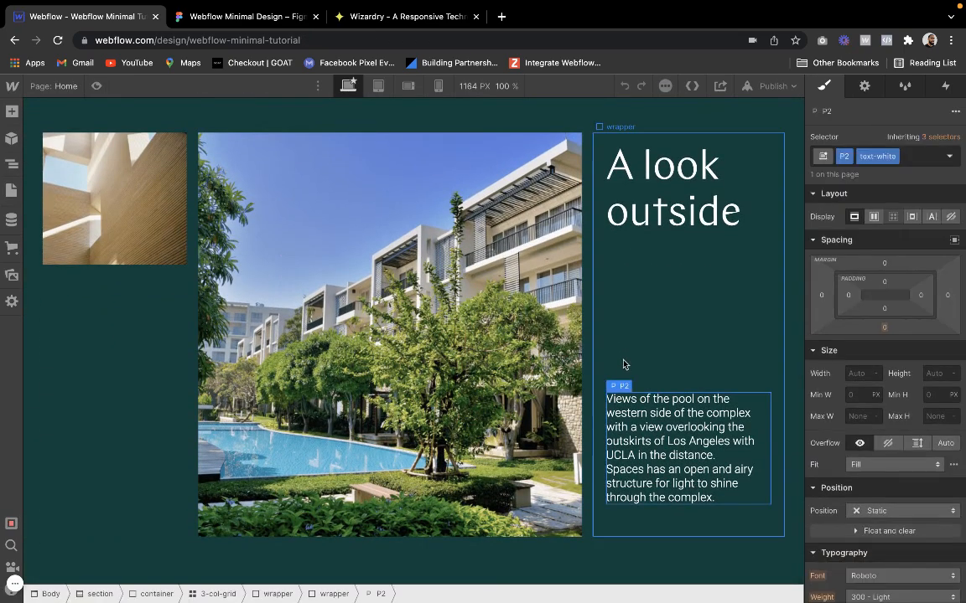
left_click(624, 371)
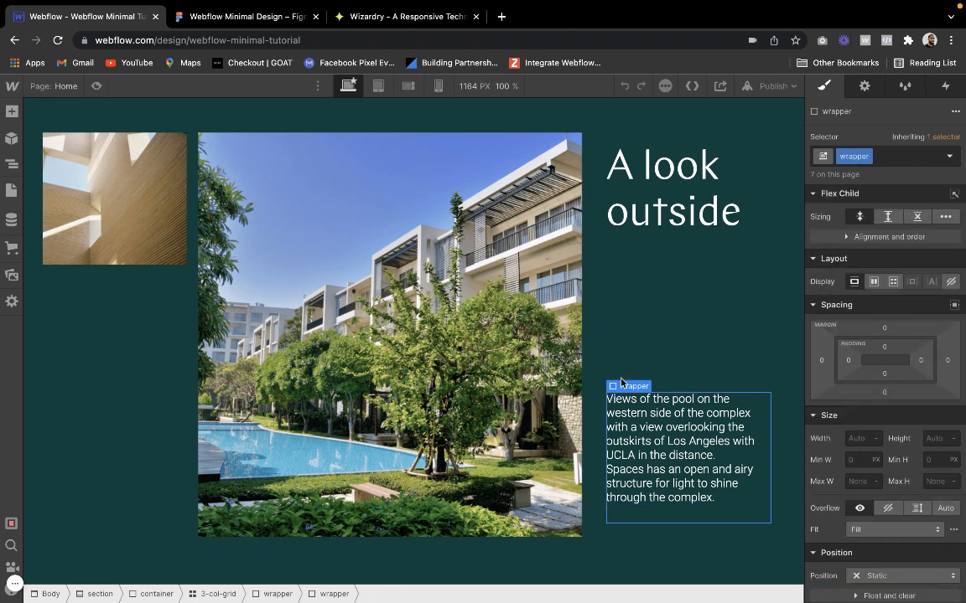
left_click(626, 510)
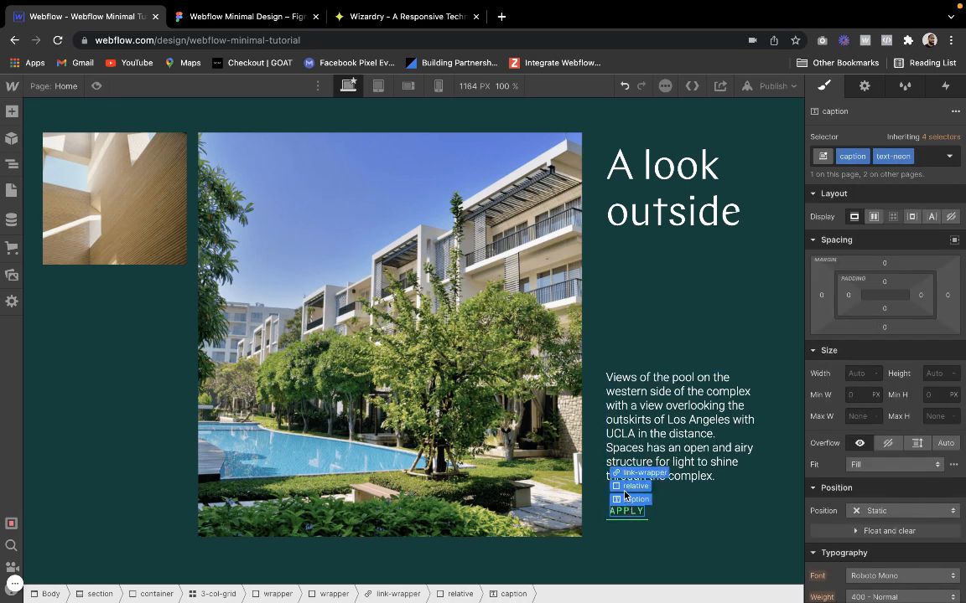
Inspect the style settings of the pasted APPLY link's link-wrapper, relative and caption elements
left_click(625, 487)
left_click(630, 487)
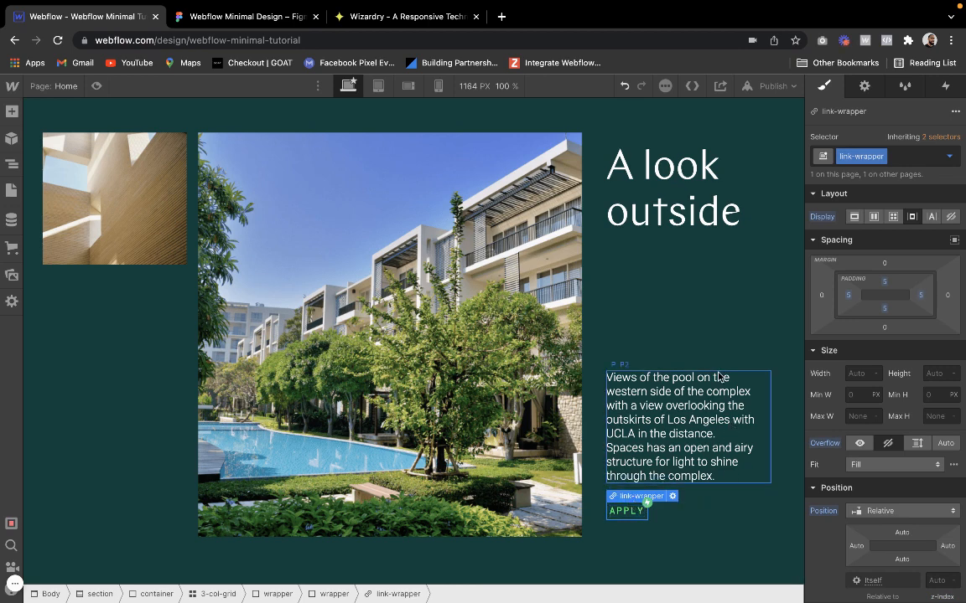
scroll(875, 459, "down", 1)
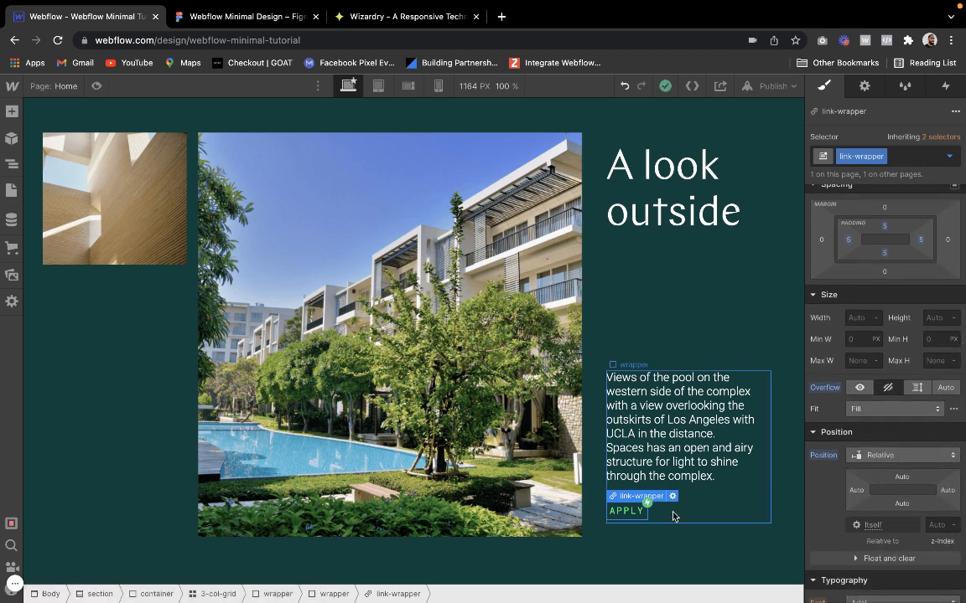
left_click(632, 508)
mouse_move(630, 501)
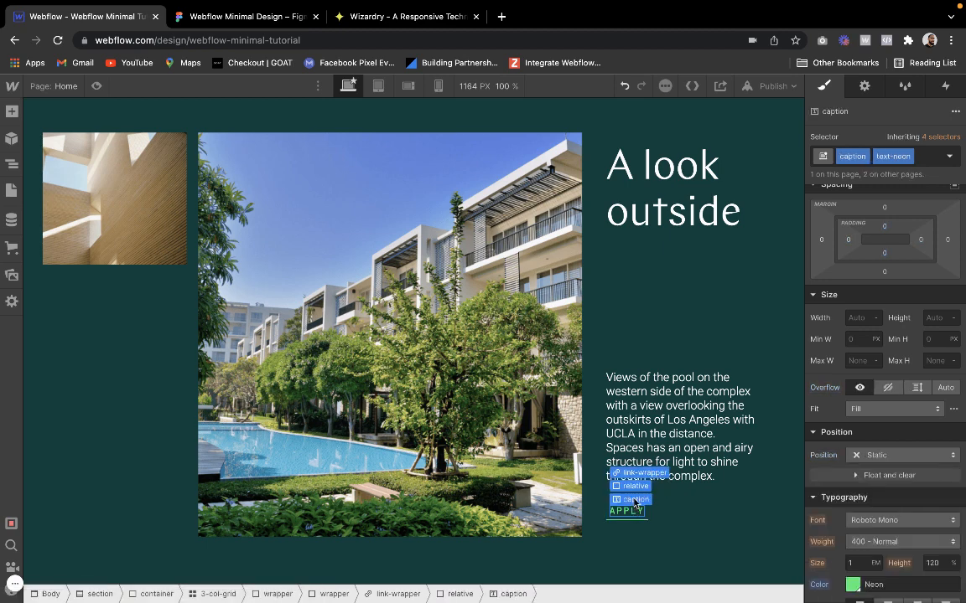
left_click(627, 479)
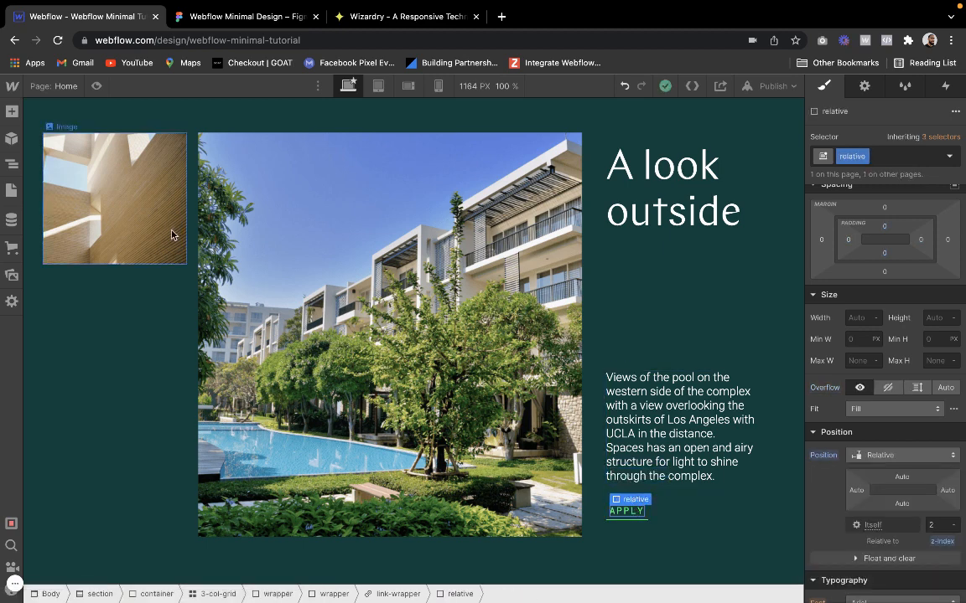
Examine the APPLY link's element hierarchy and the hover-grow block's size, position and background color settings
left_click(12, 163)
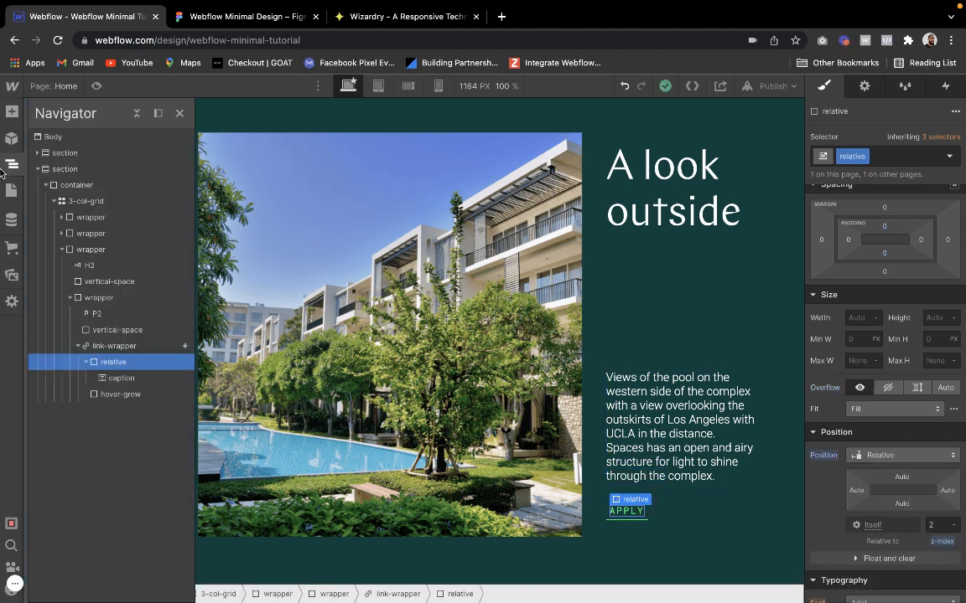
left_click(112, 378)
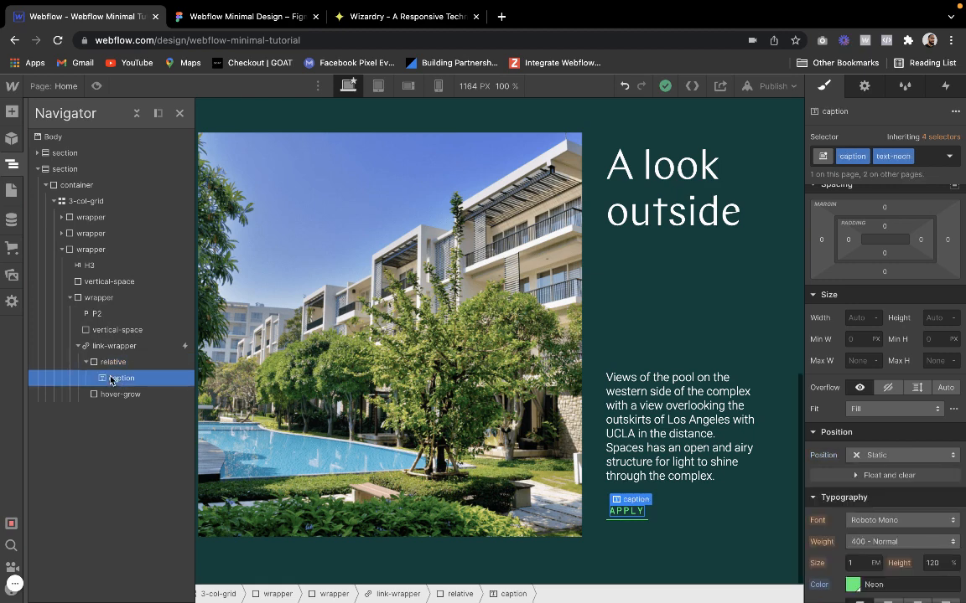
left_click(115, 397)
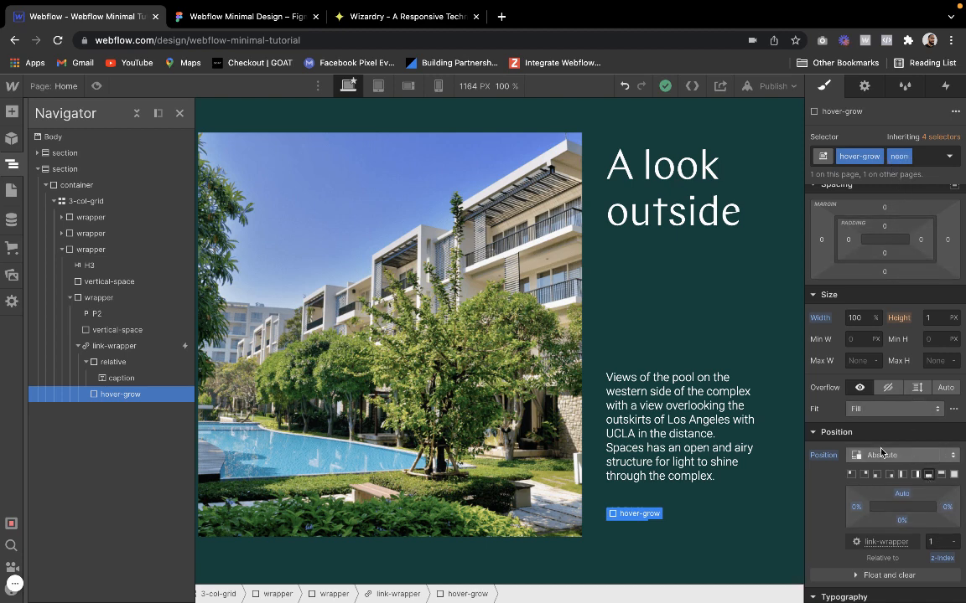
scroll(862, 482, "down", 8)
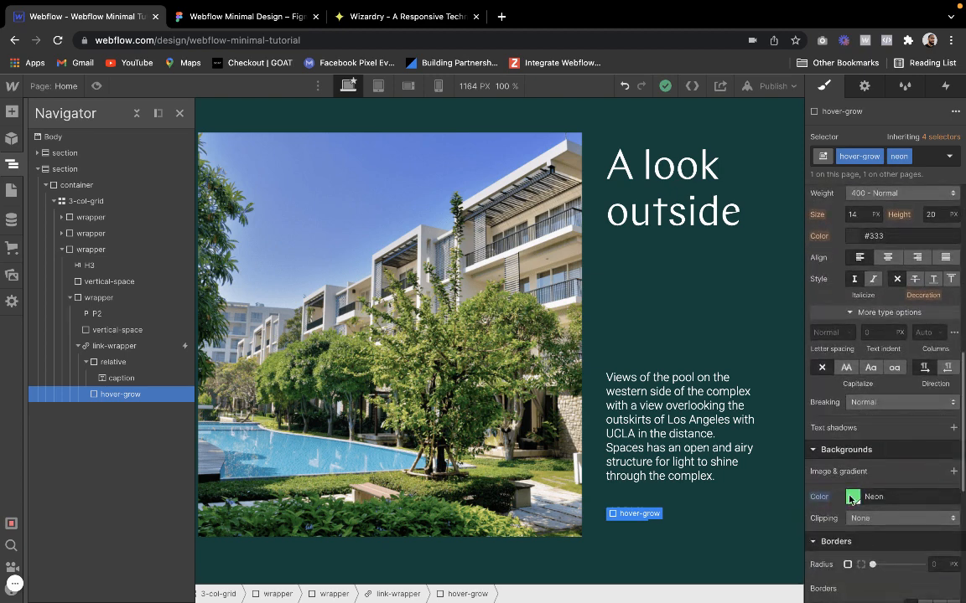
scroll(868, 378, "up", 8)
scroll(864, 377, "up", 2)
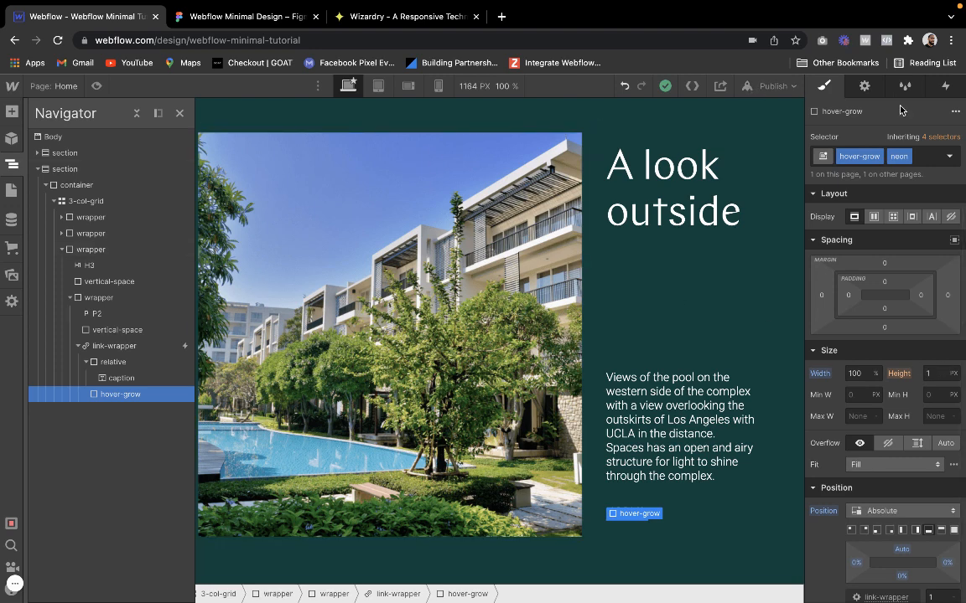
Open the Mouse hover interaction settings of the APPLY link-wrapper
left_click(126, 354)
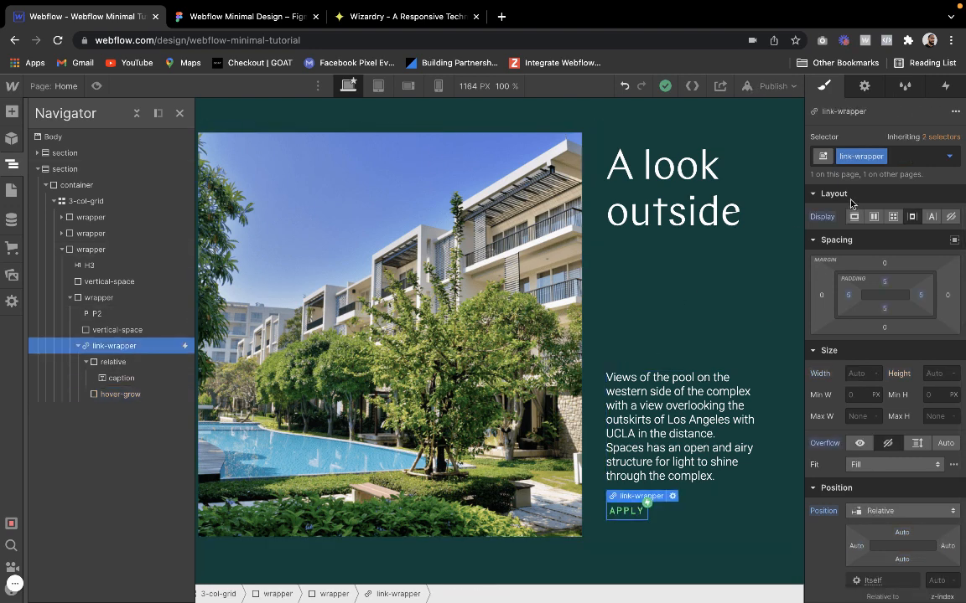
key("h")
left_click(863, 162)
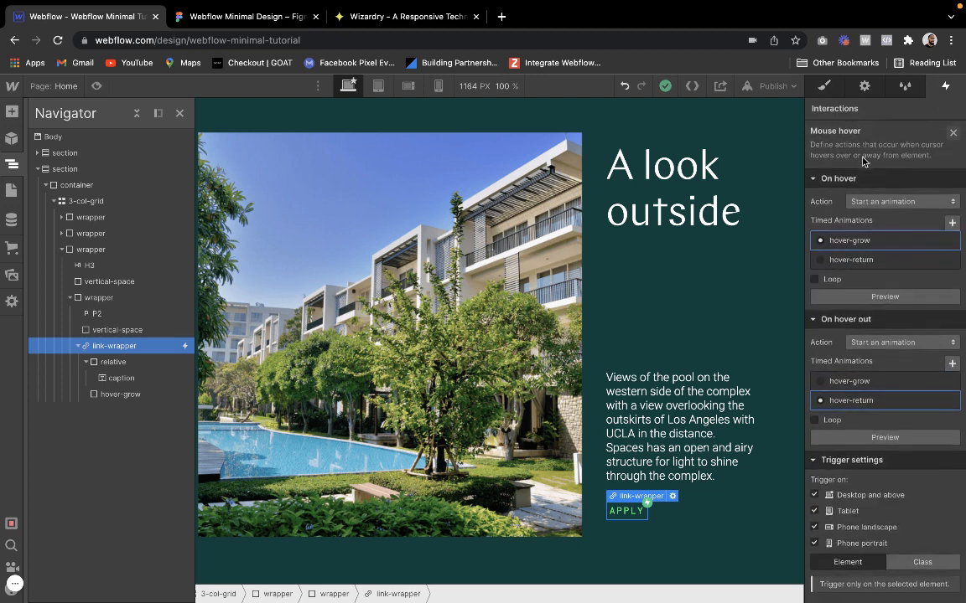
Examine the caption text color and hover-grow size actions in the hover-grow timed animation
left_click(851, 239)
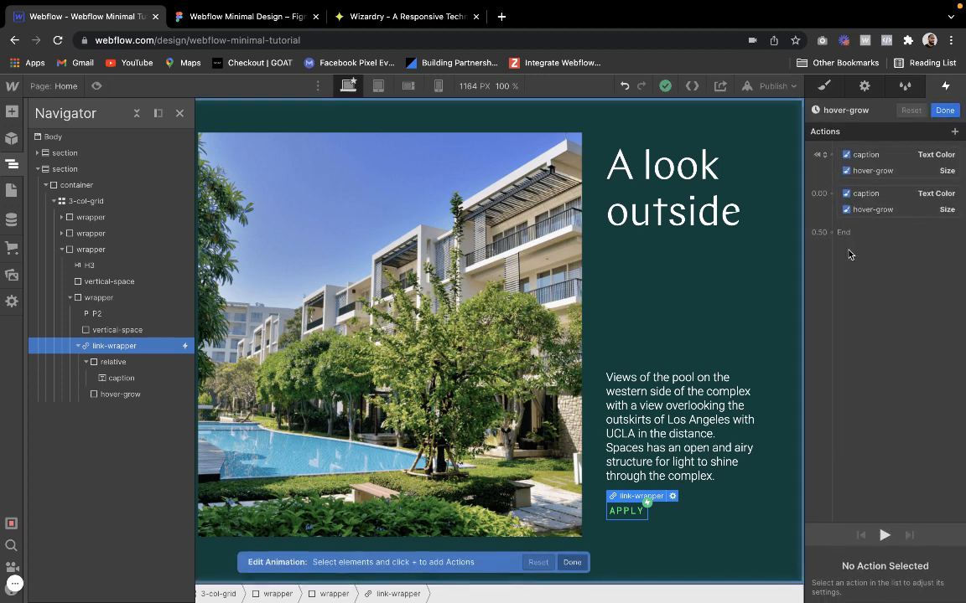
left_click(872, 153)
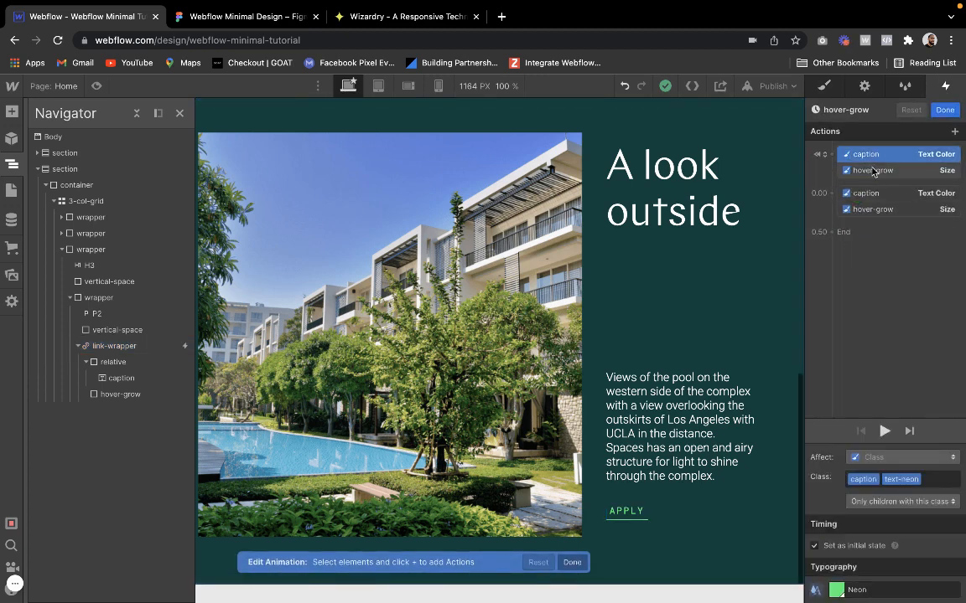
left_click(872, 170)
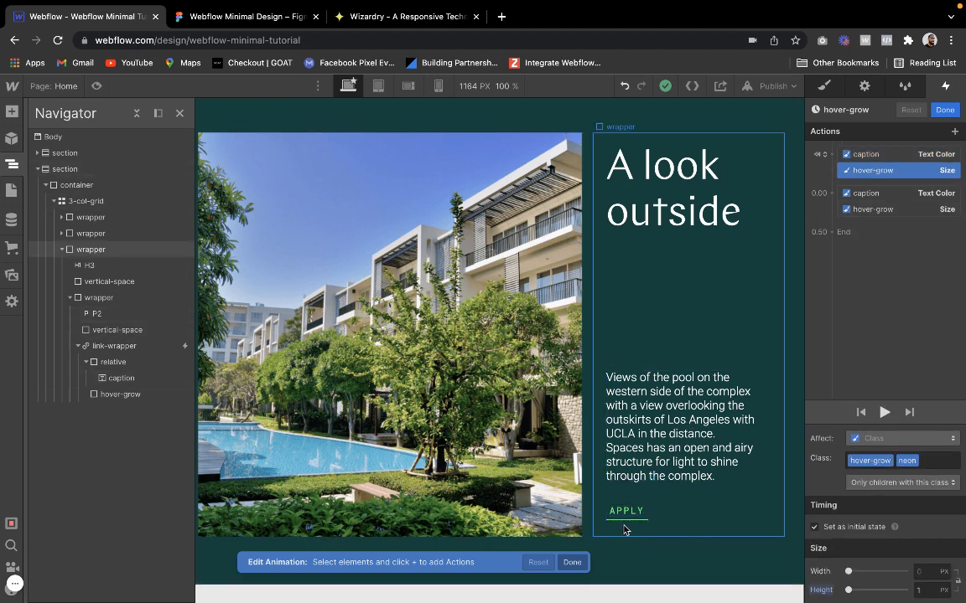
left_click(914, 155)
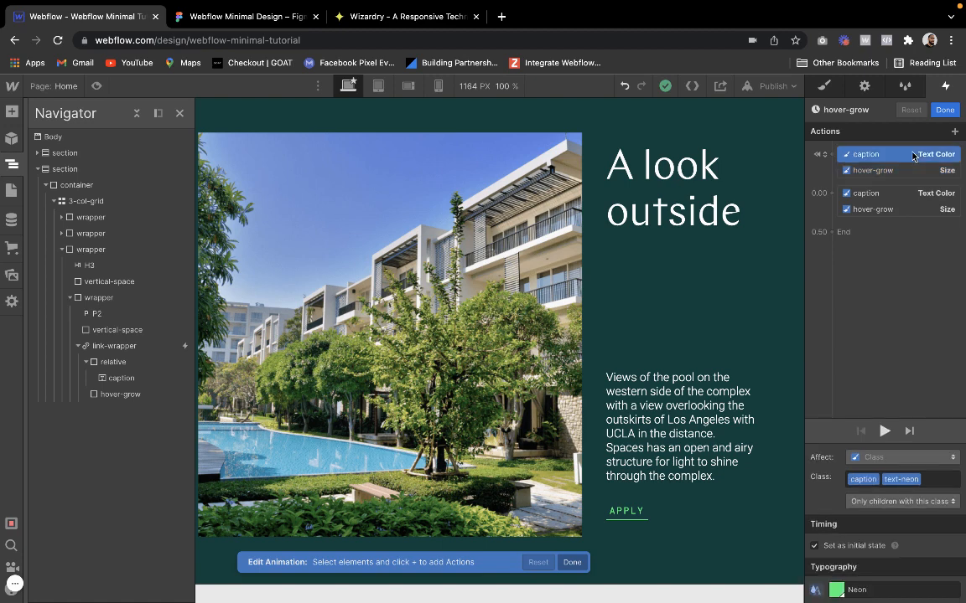
left_click(896, 194)
left_click(882, 214)
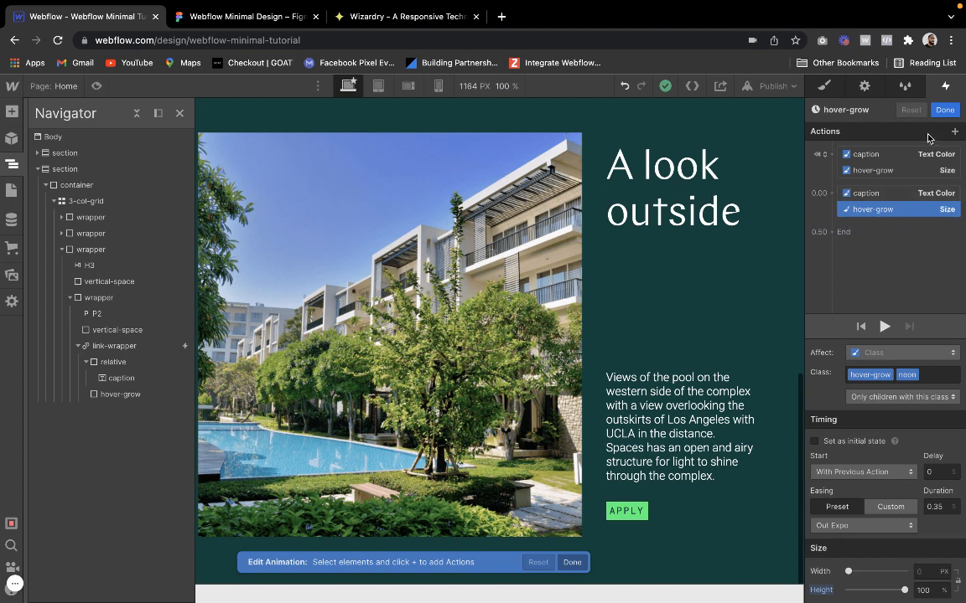
left_click(944, 111)
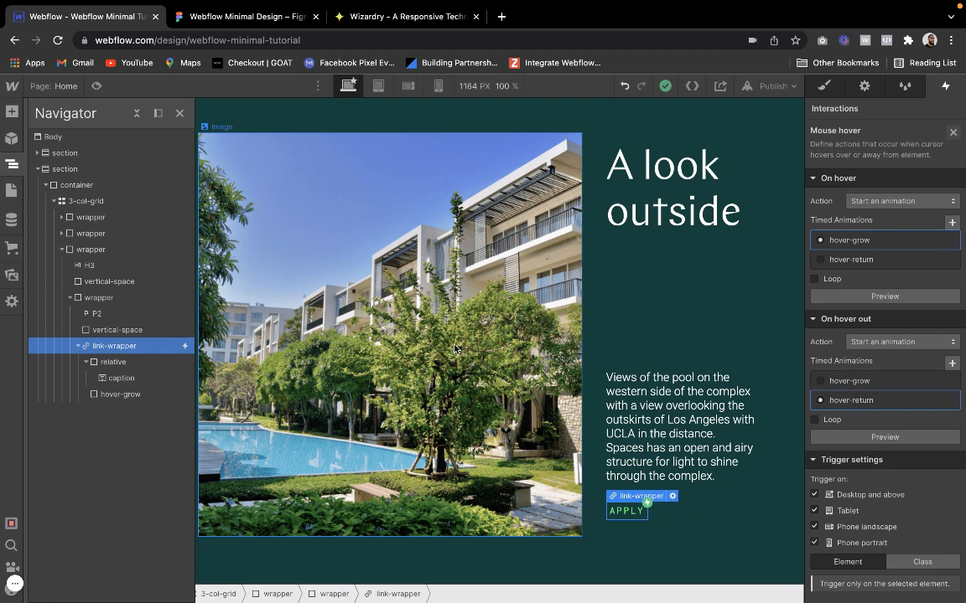
Examine the caption text color and hover-grow size actions in the hover-return timed animation
left_click(827, 400)
left_click(867, 155)
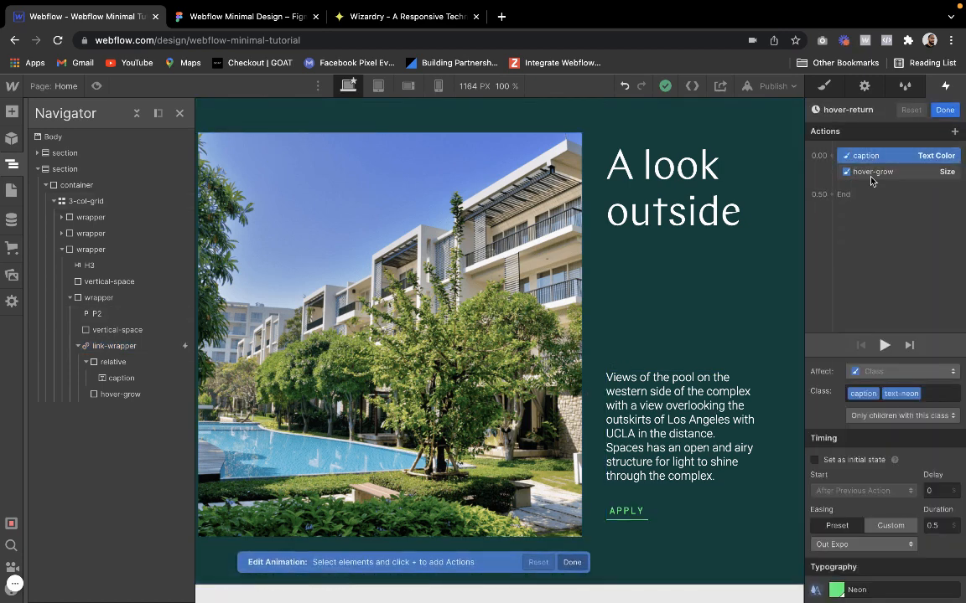
left_click(870, 172)
left_click(942, 113)
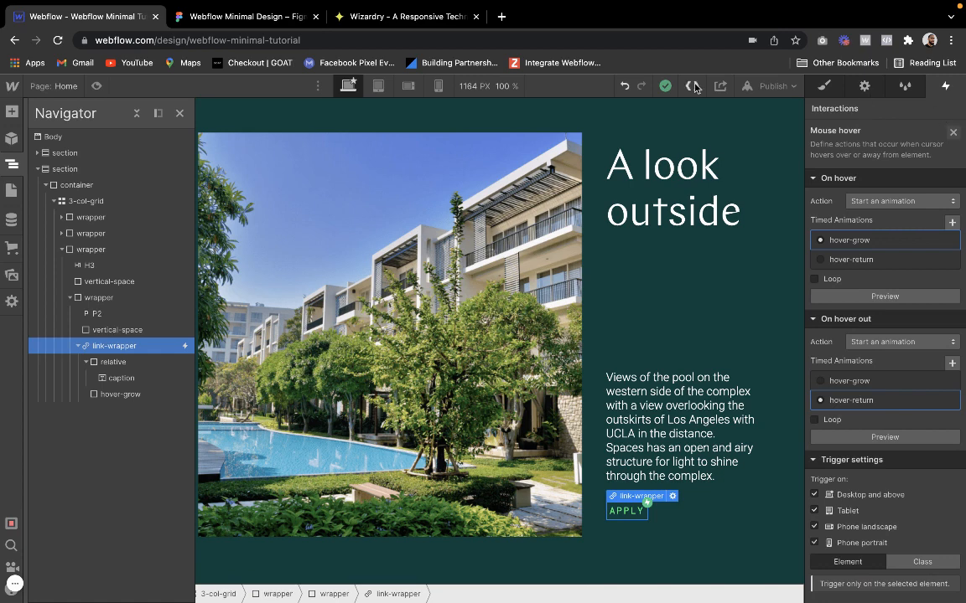
Preview the "A look outside" section down to the APPLY link, with the Navigator closed
left_click(830, 85)
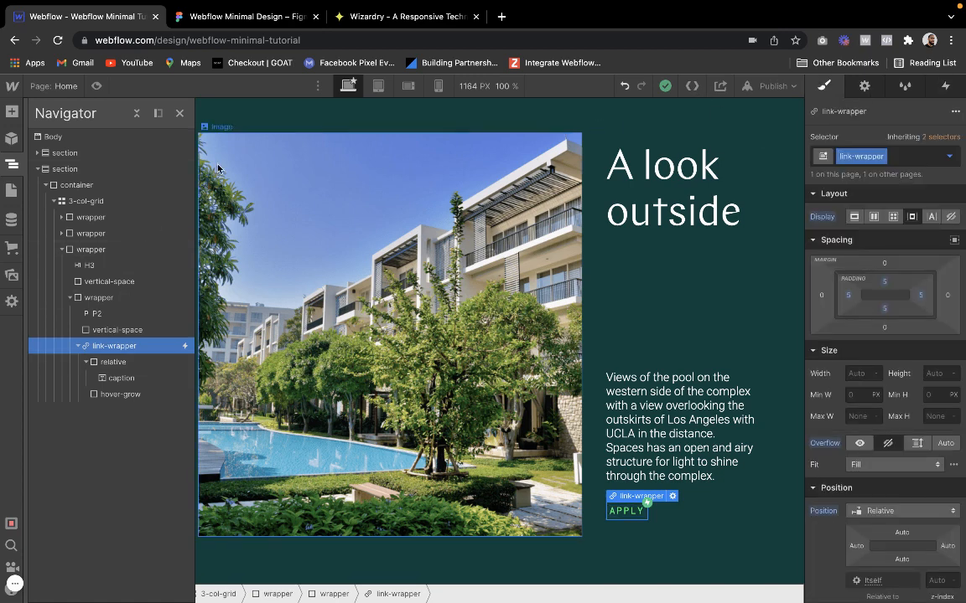
left_click(179, 113)
left_click(97, 86)
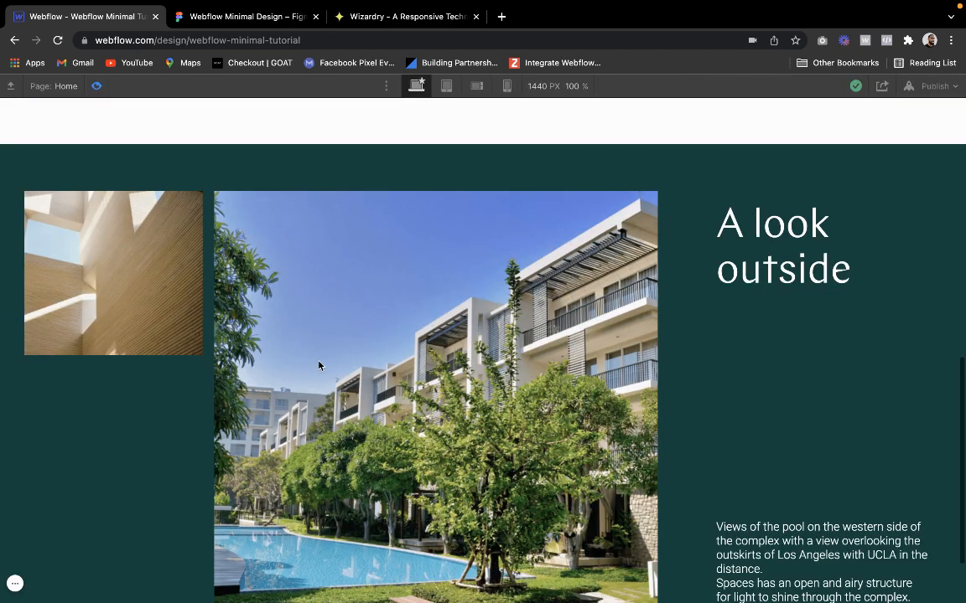
scroll(319, 364, "down", 3)
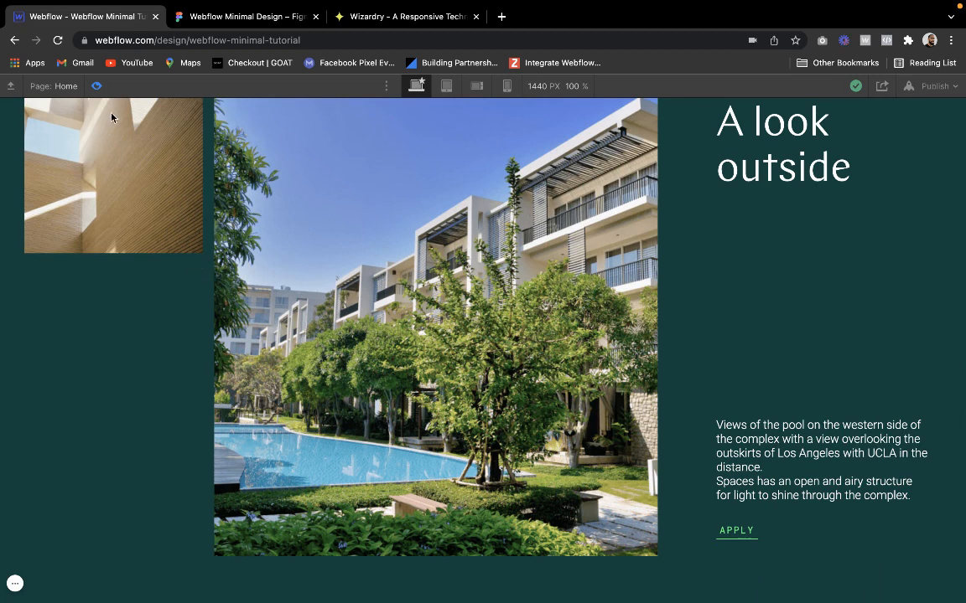
left_click(97, 86)
Remove the line break before "Spaces has an open and airy structure" in the description paragraph and check it in the preview
left_click(610, 446)
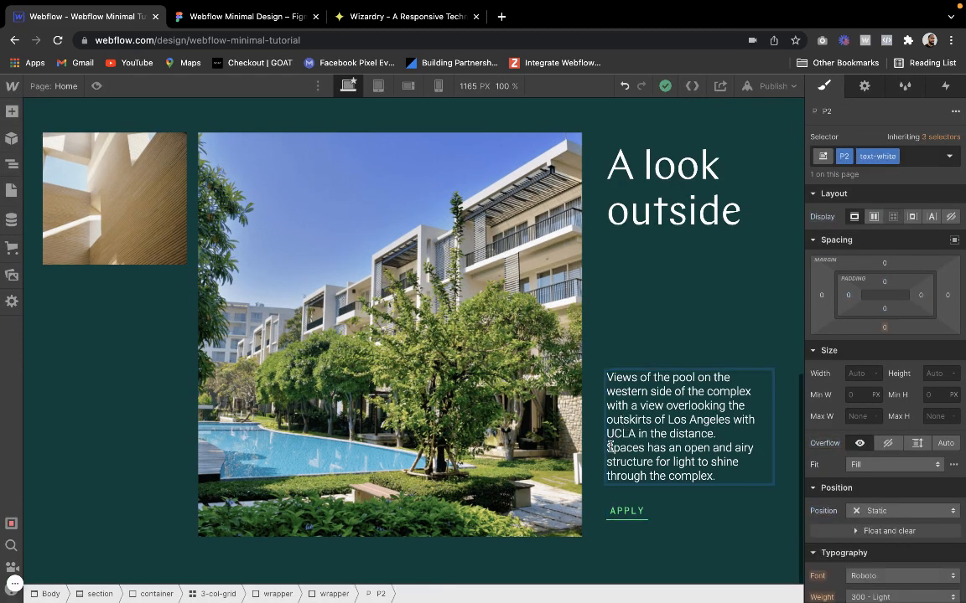
key("BackSpace")
left_click(102, 89)
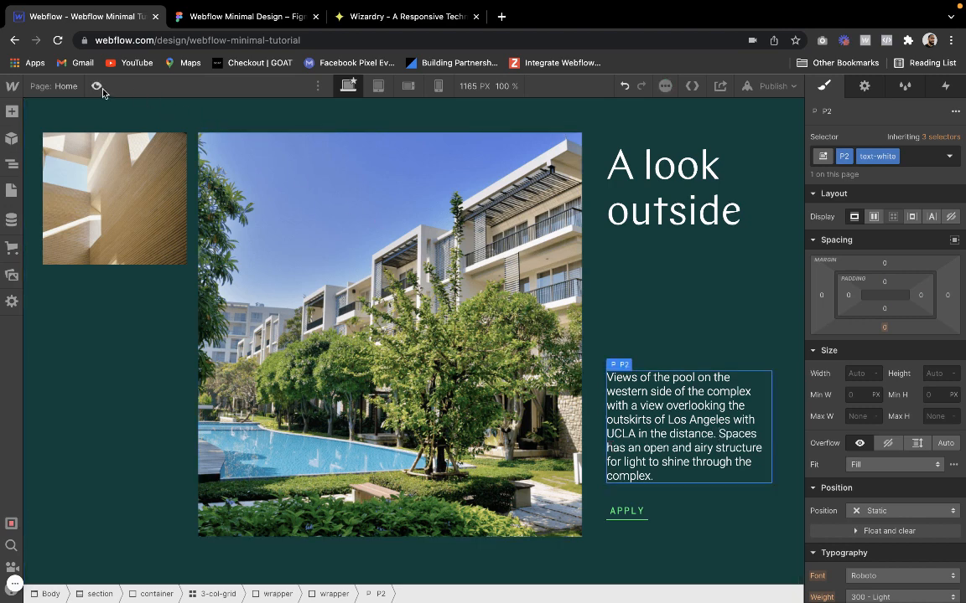
left_click(98, 86)
scroll(174, 307, "down", 3)
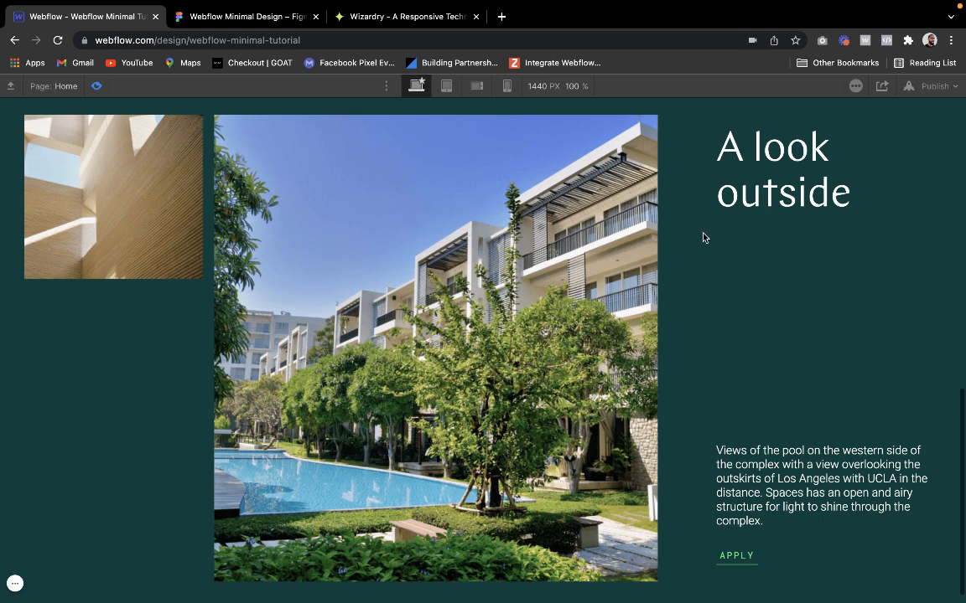
left_click(97, 86)
Try a 10 px column gap on the 3-col-grid, check it in the preview and undo it
left_click(594, 316)
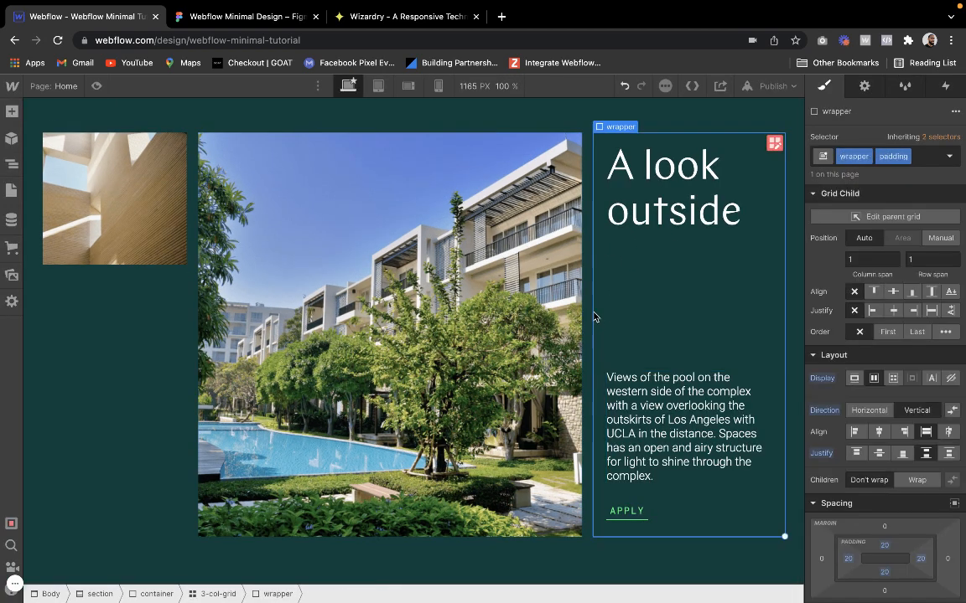
left_click(588, 315)
left_click(774, 145)
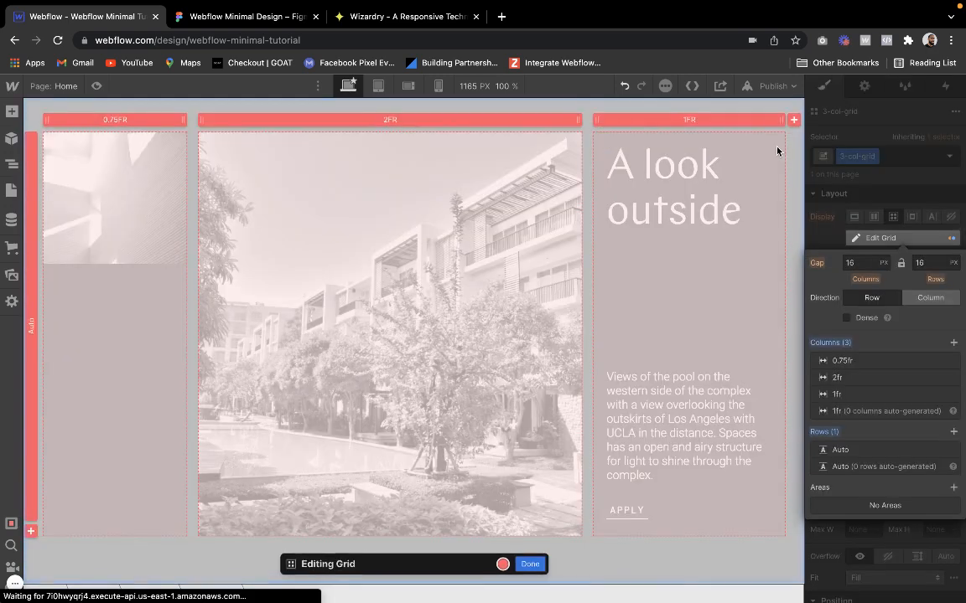
left_click(865, 262)
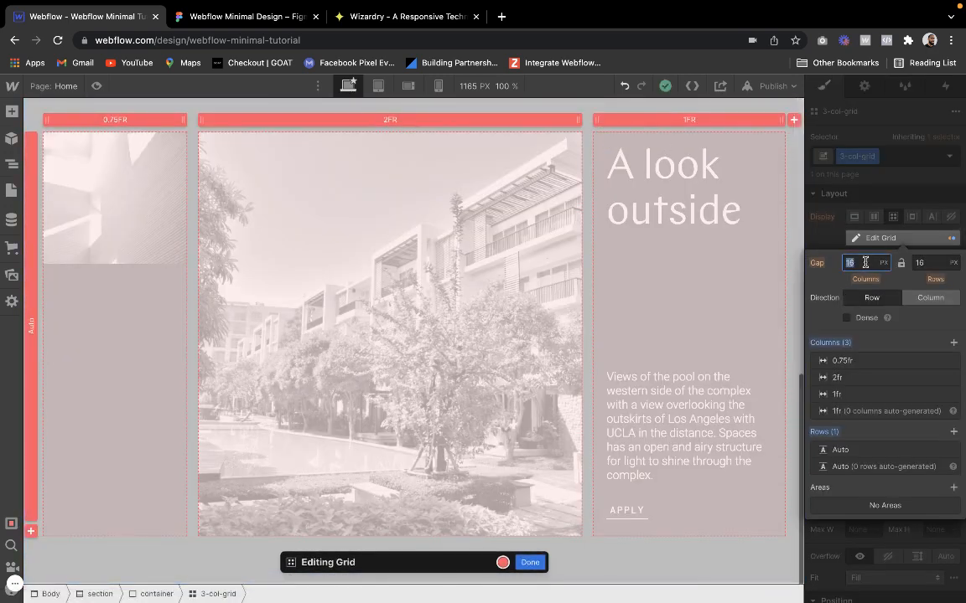
type("10")
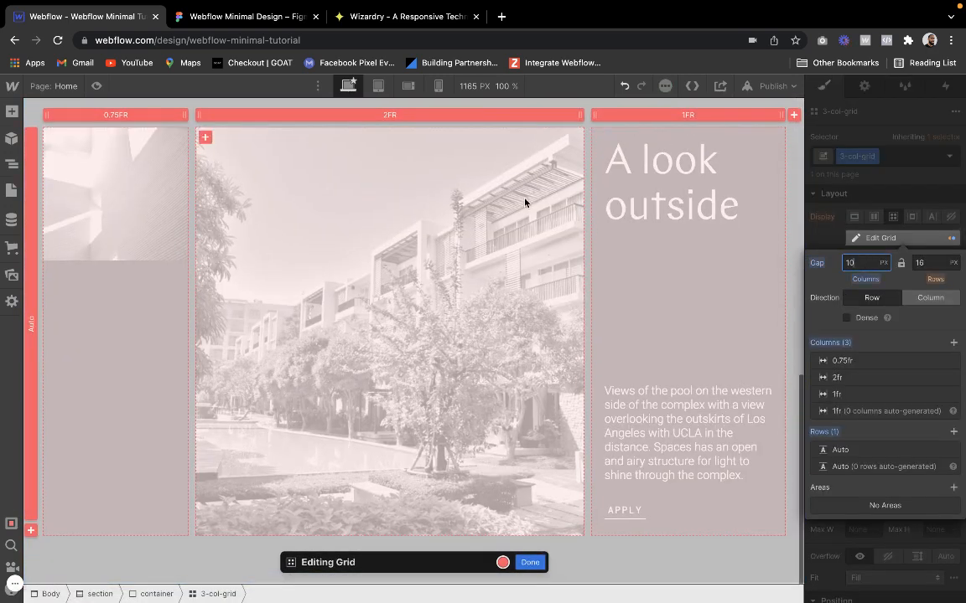
left_click(97, 86)
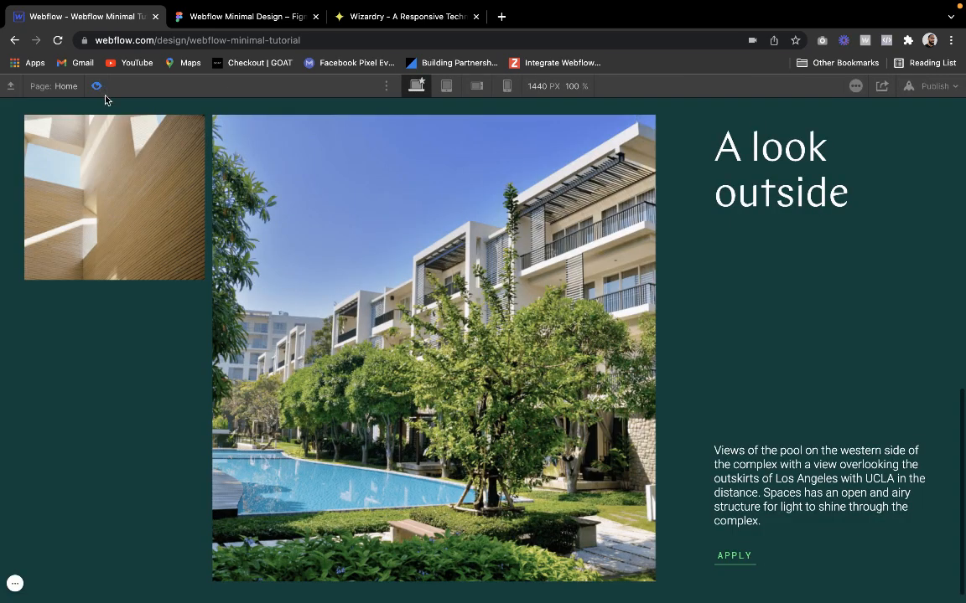
scroll(138, 298, "down", 1)
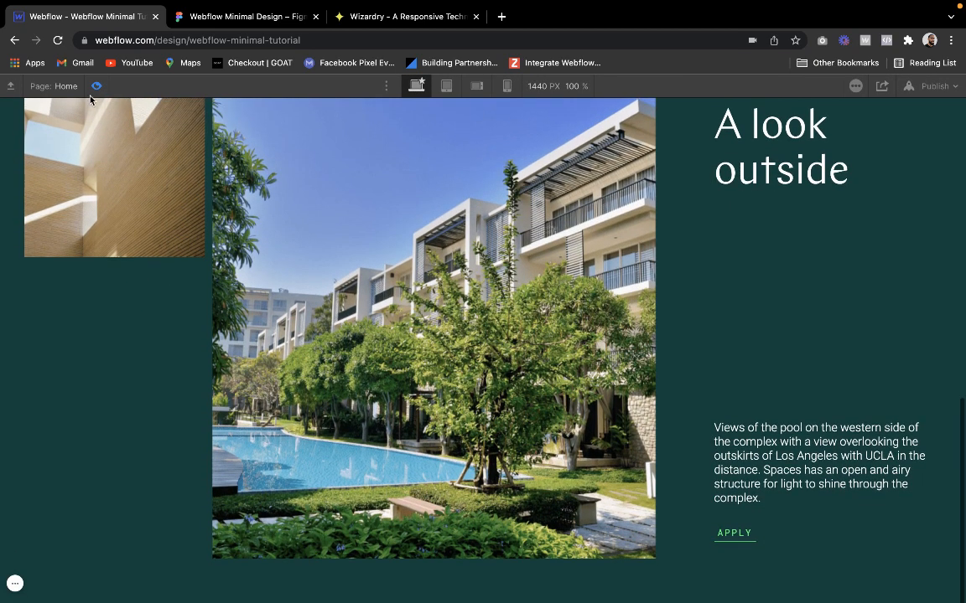
left_click(96, 85)
key("super+z")
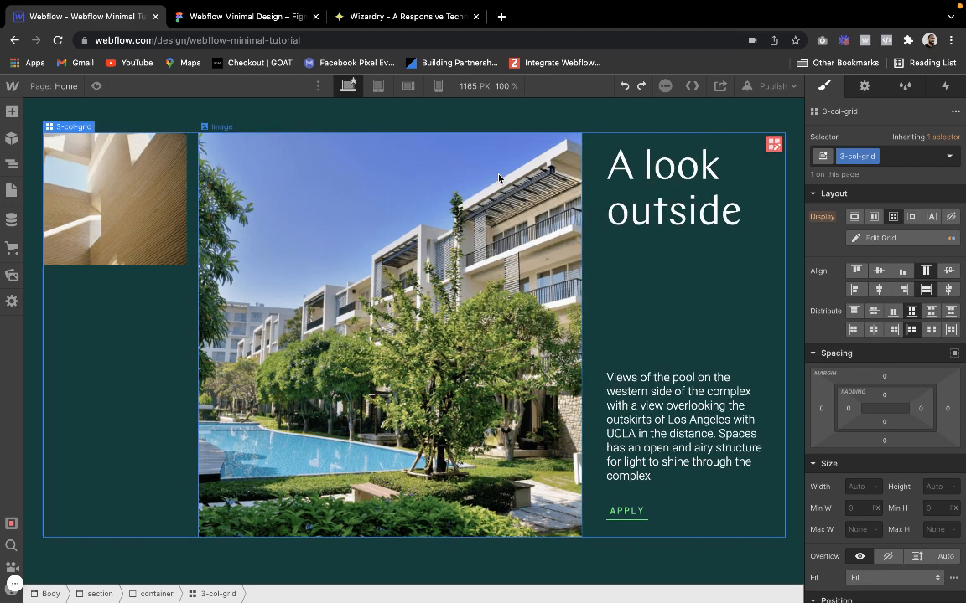
Try widening the middle image column of the 3-col-grid to 2.25fr, preview the section and undo the change
left_click(602, 241)
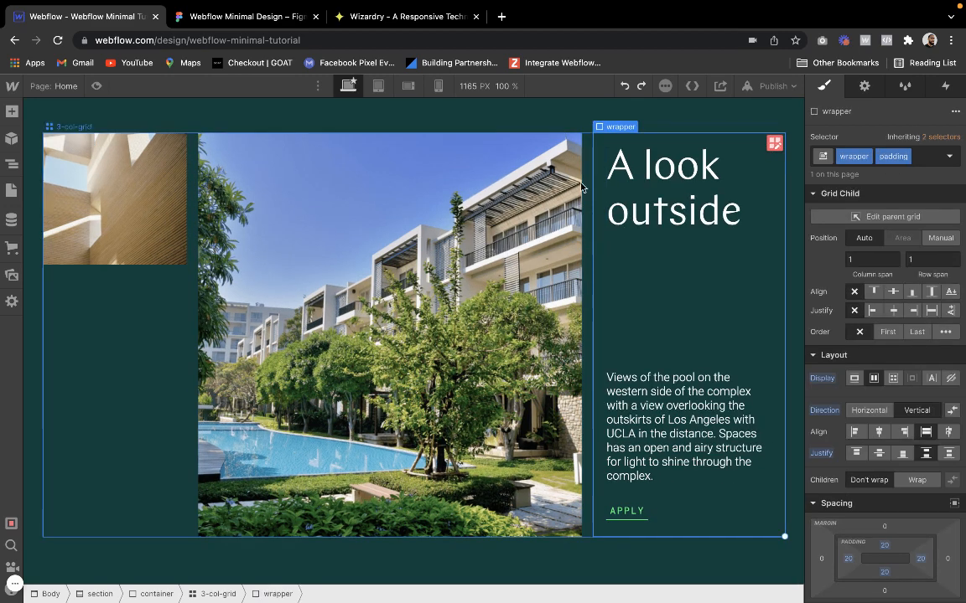
left_click(587, 174)
left_click(588, 175)
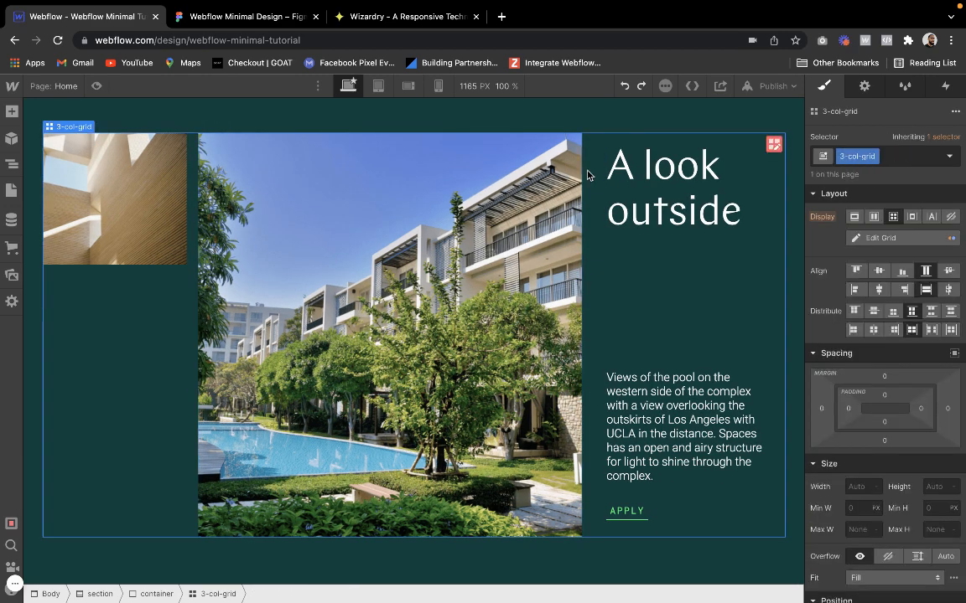
left_click(776, 145)
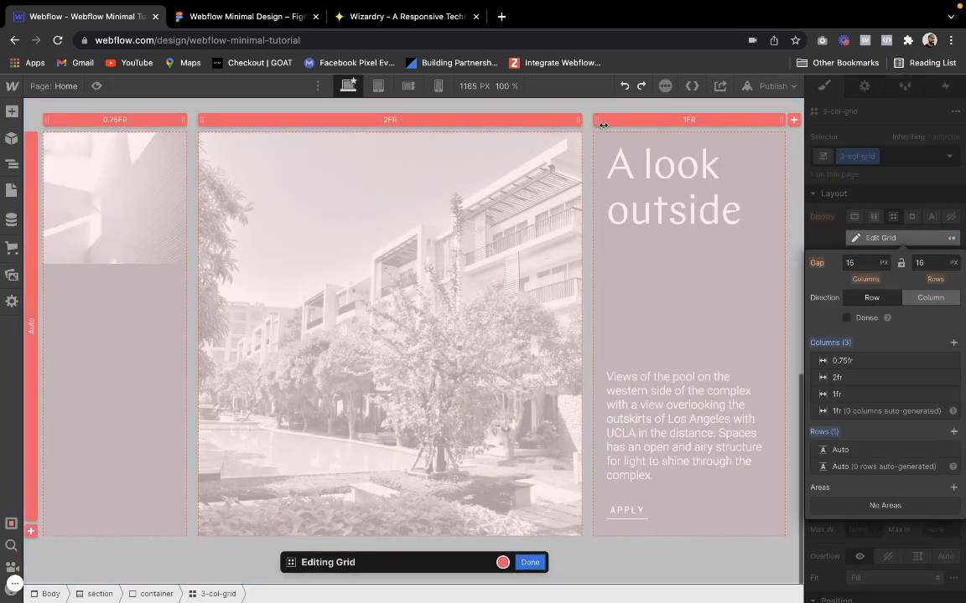
left_click_drag(616, 125, 625, 126)
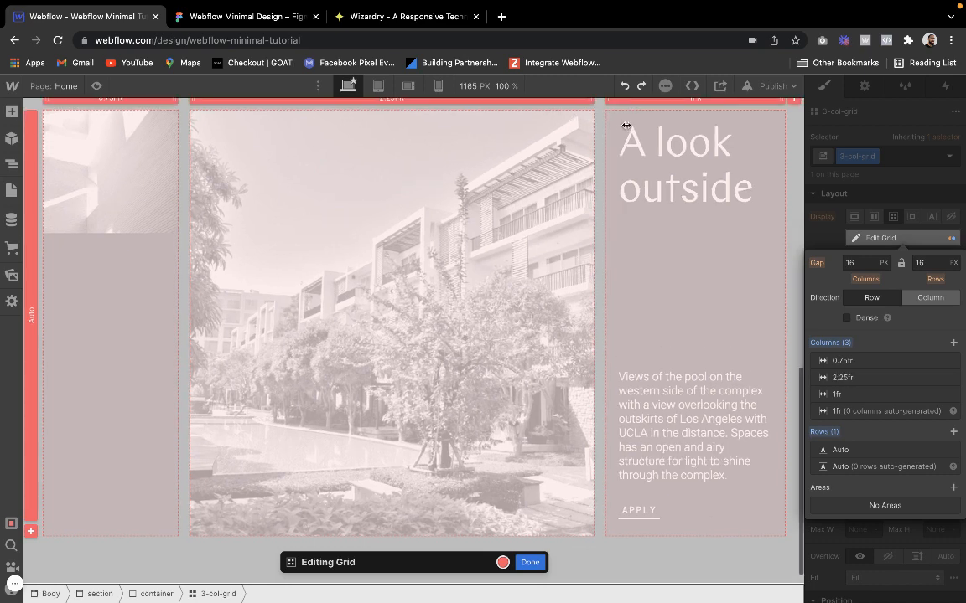
scroll(506, 189, "up", 2)
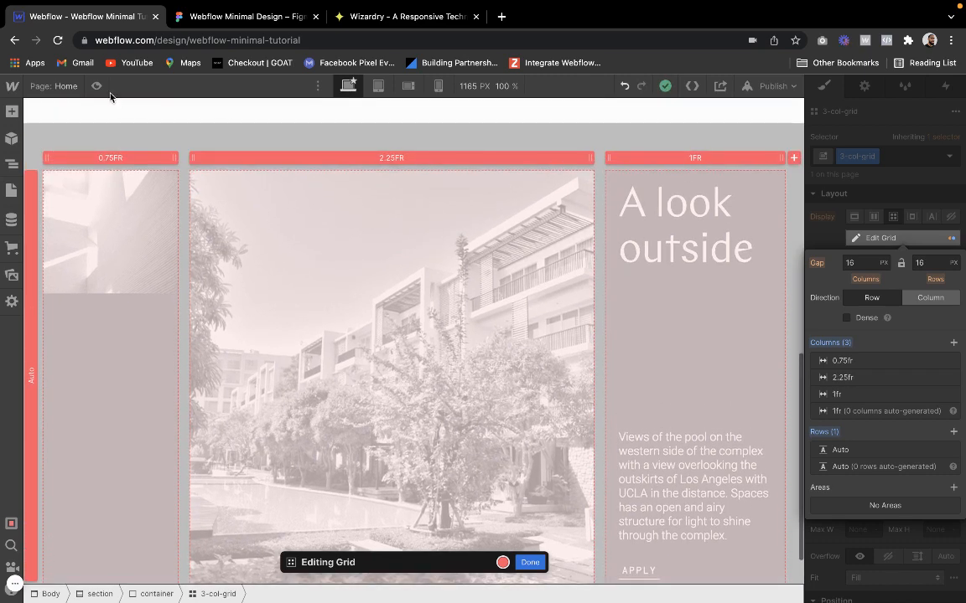
left_click(96, 86)
scroll(358, 284, "down", 3)
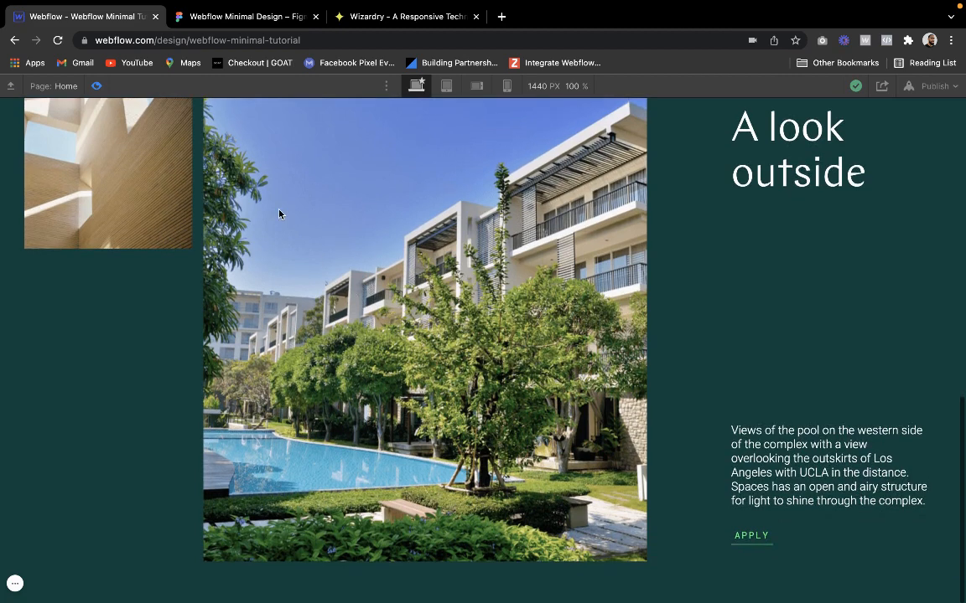
left_click(96, 85)
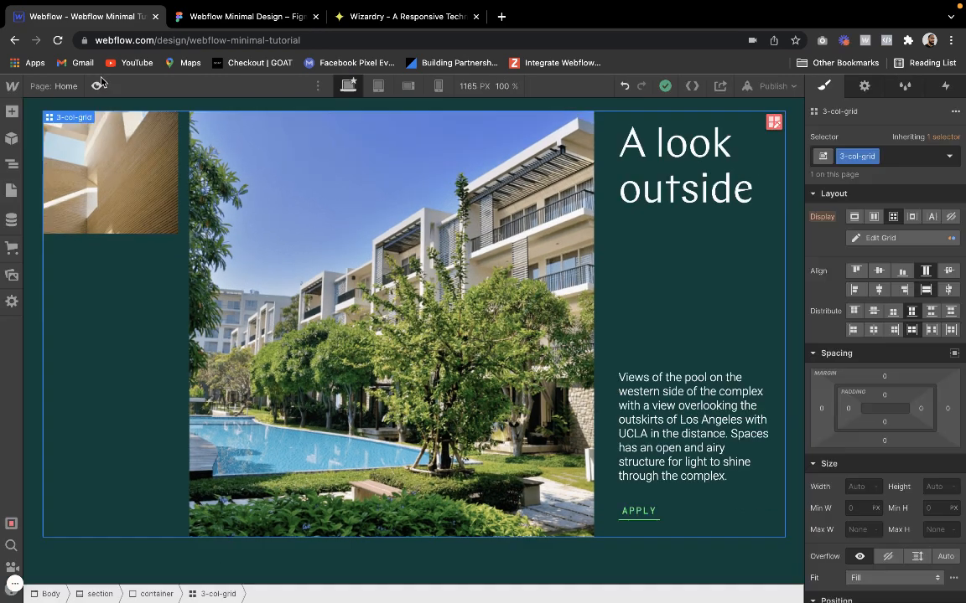
left_click(624, 88)
Try widening the text column of the 3-col-grid towards the pool image, preview the section and undo the change
left_click(600, 214)
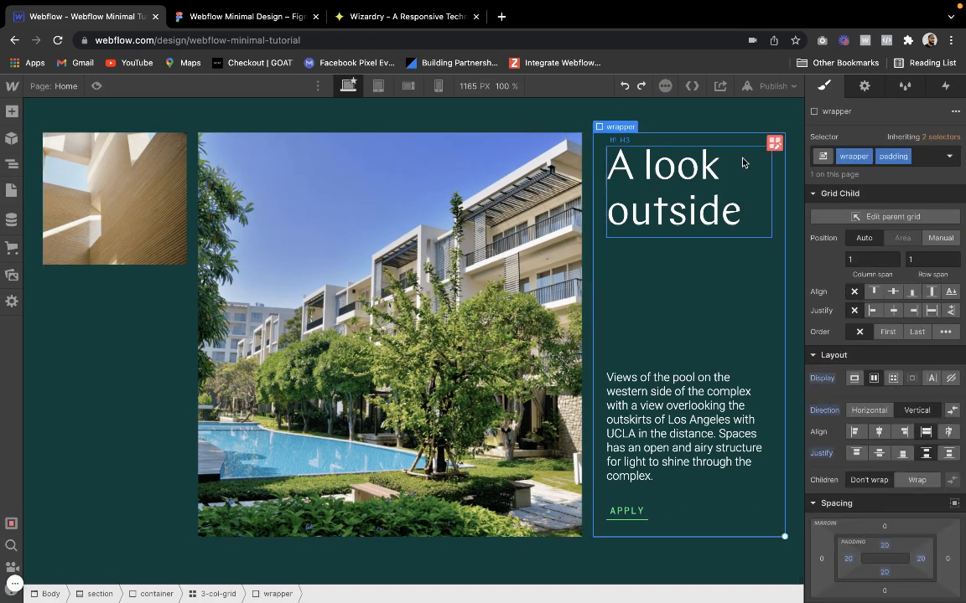
left_click(775, 143)
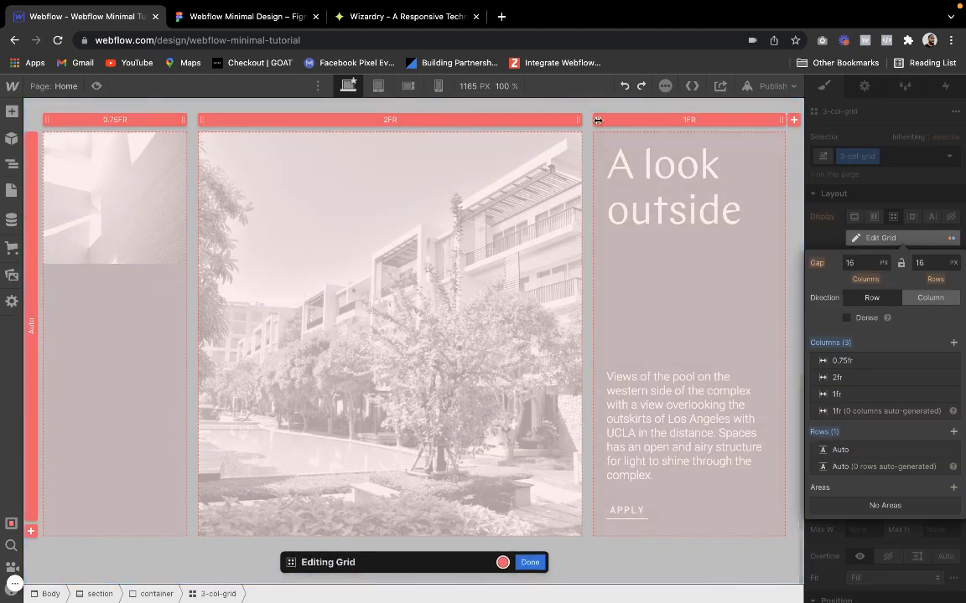
left_click_drag(598, 120, 561, 130)
left_click(98, 86)
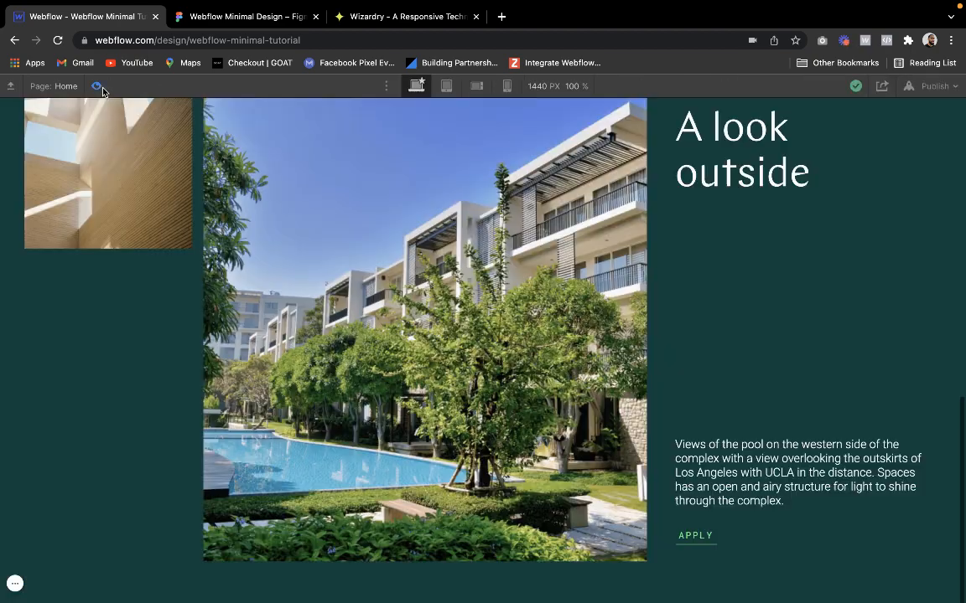
scroll(230, 258, "up", 1)
scroll(229, 257, "down", 1)
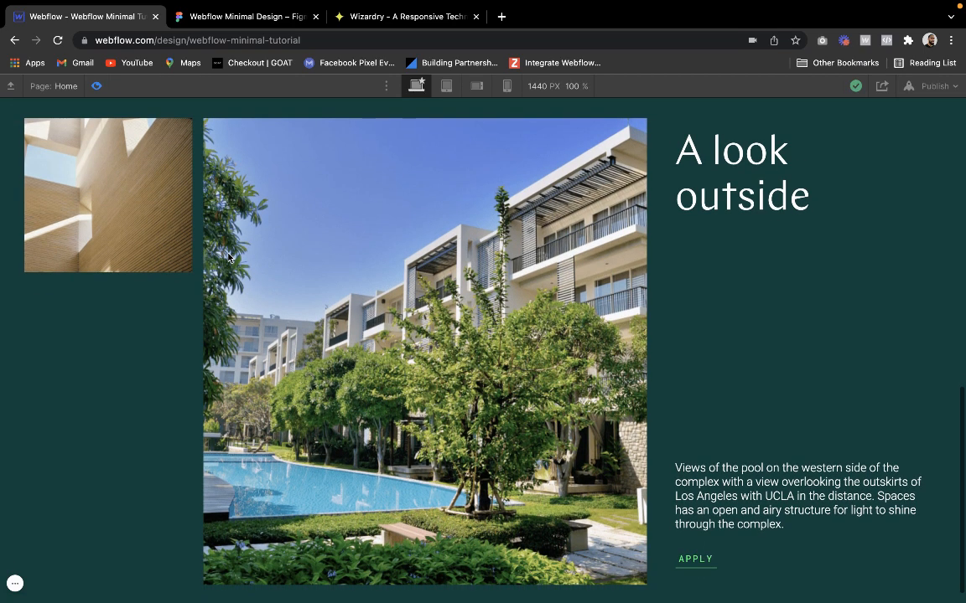
left_click(96, 88)
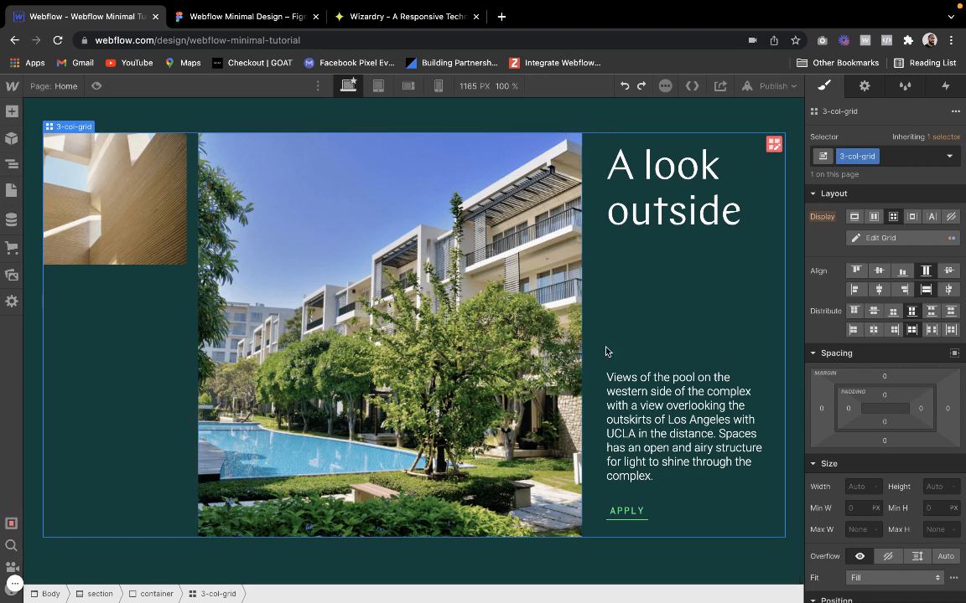
Set the padding of the "A look outside" text wrapper to 15 px on all sides
left_click(660, 341)
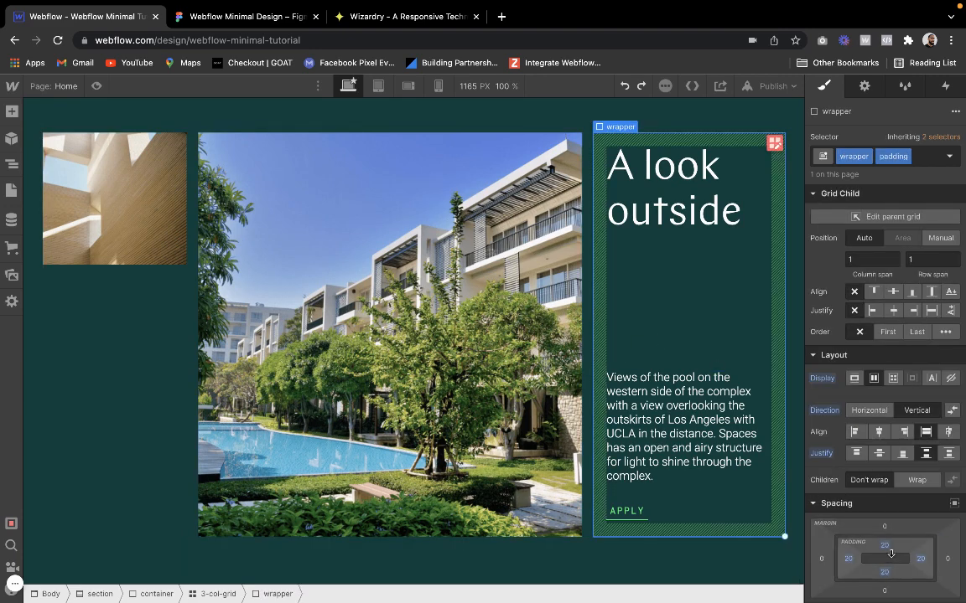
left_click_drag(890, 570, 891, 543)
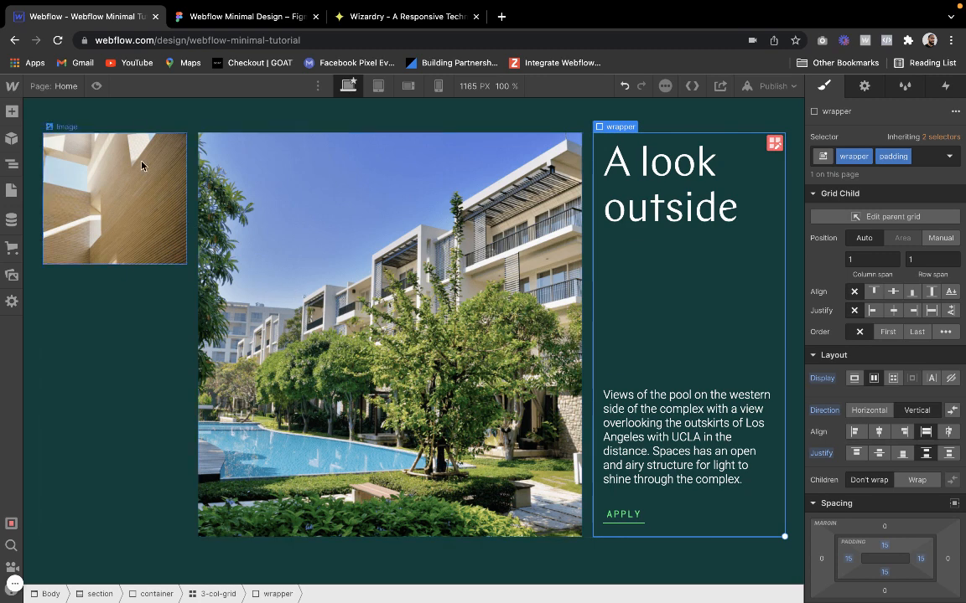
Preview the "A look outside" section to check the text wrapper's 15 px padding
left_click(97, 86)
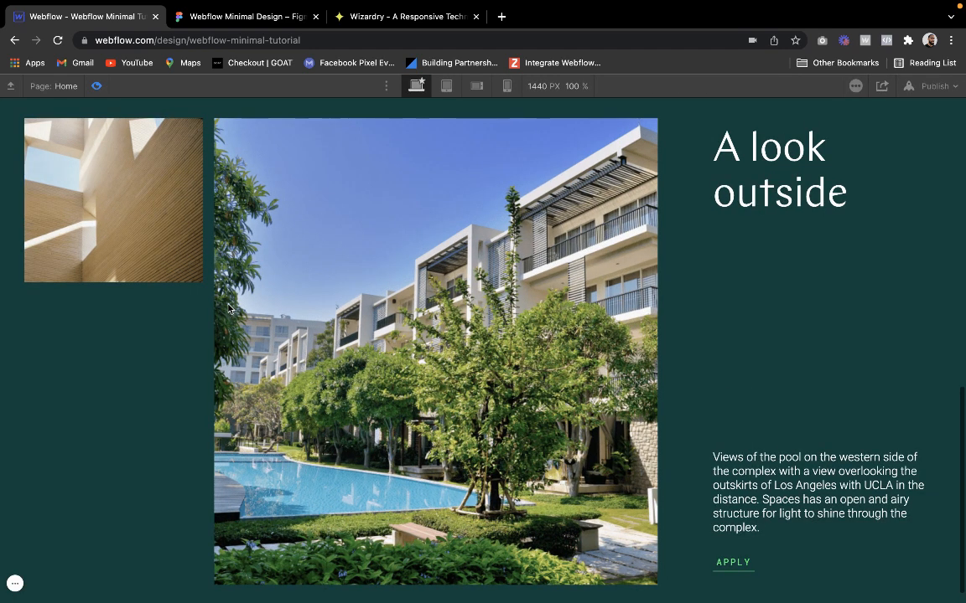
scroll(228, 308, "up", 2)
scroll(228, 309, "down", 3)
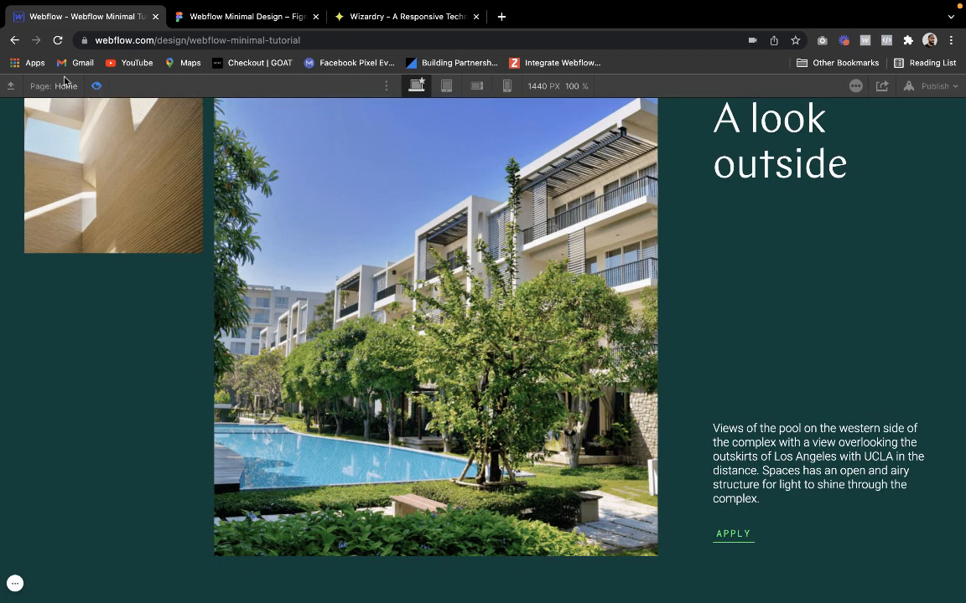
left_click(97, 86)
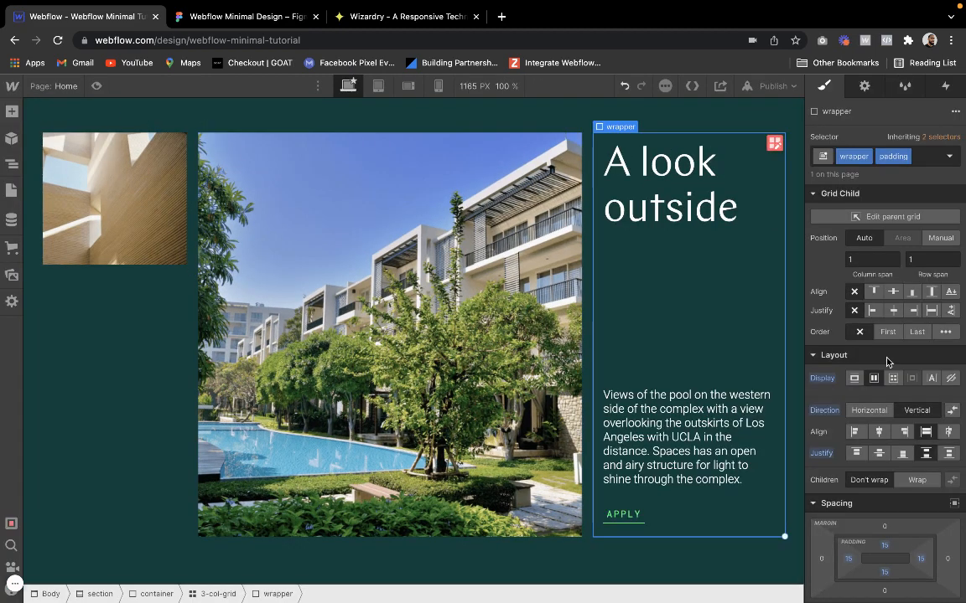
Try 10 px padding on all sides of the text wrapper, preview the section and compare it with the Figma design
left_click_drag(884, 549, 885, 547)
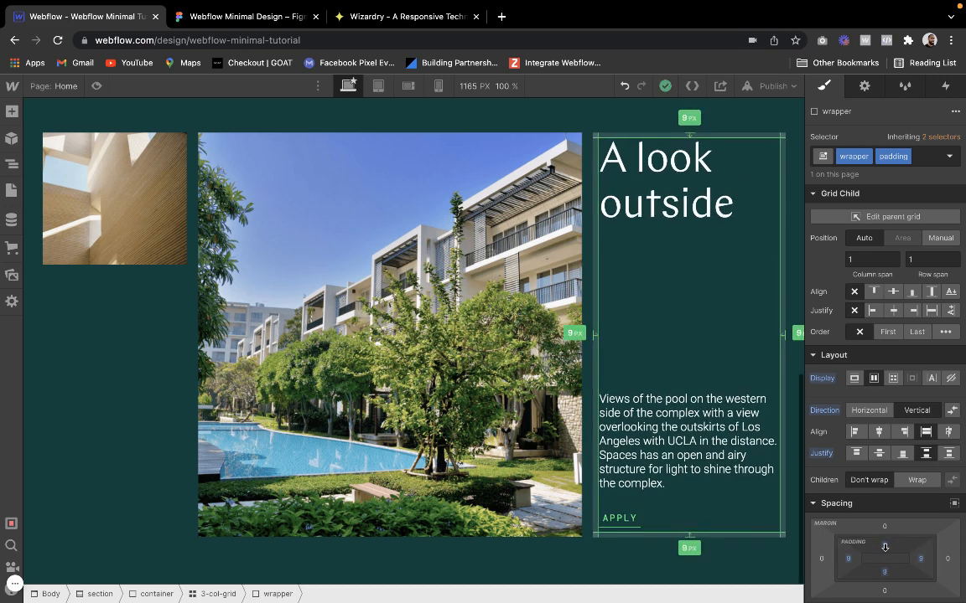
left_click_drag(885, 547, 885, 547)
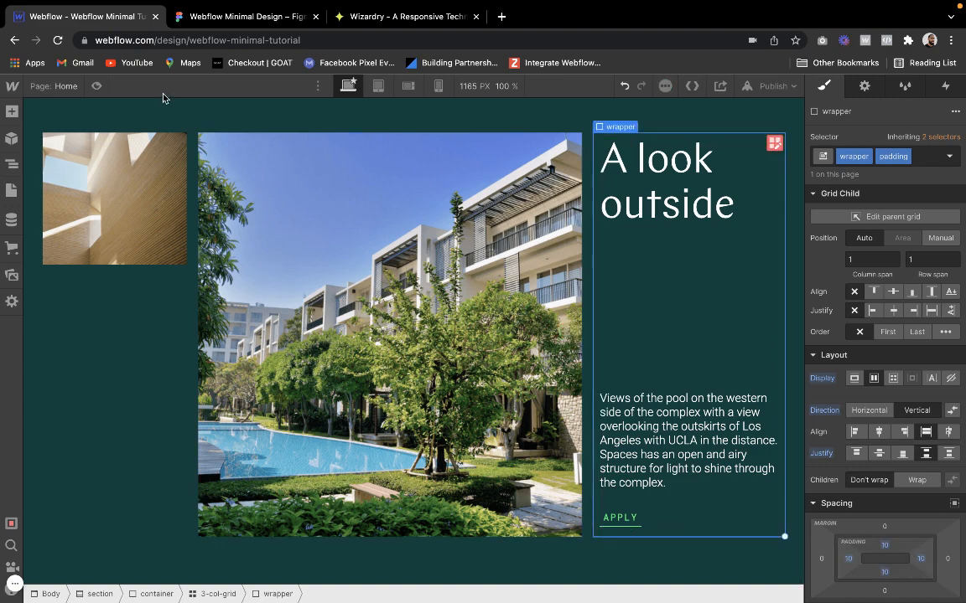
left_click(96, 87)
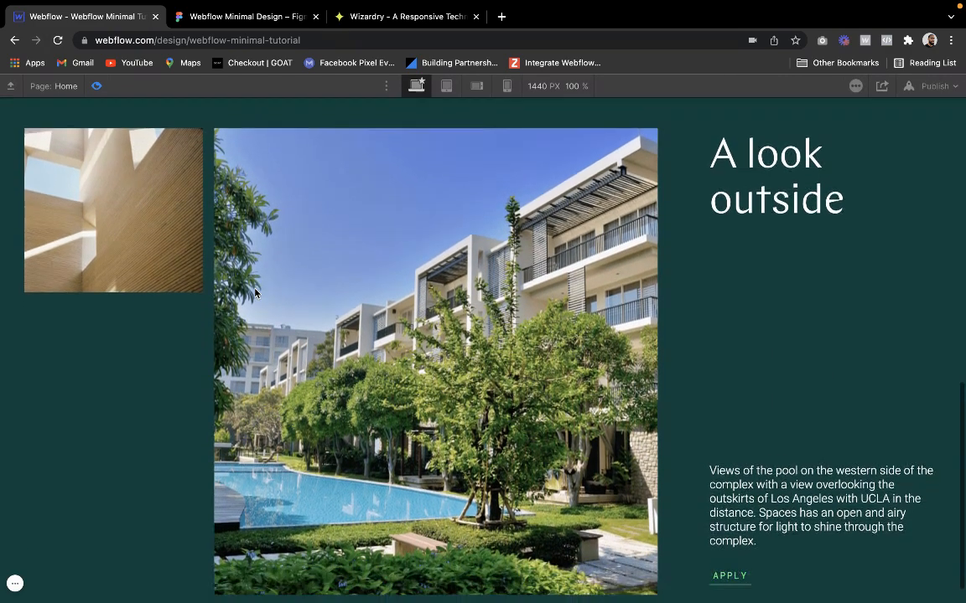
scroll(255, 293, "down", 1)
left_click(243, 16)
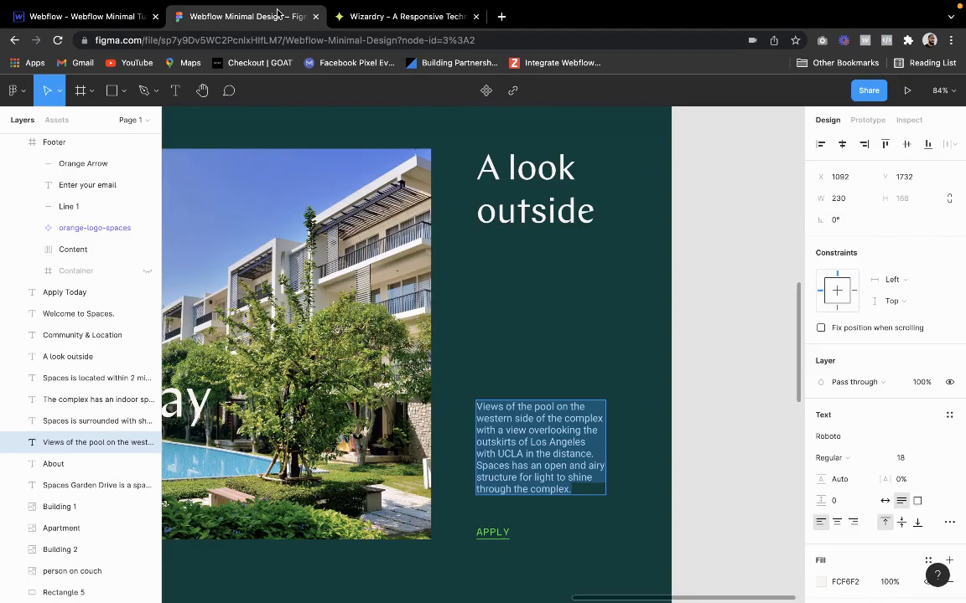
left_click(84, 16)
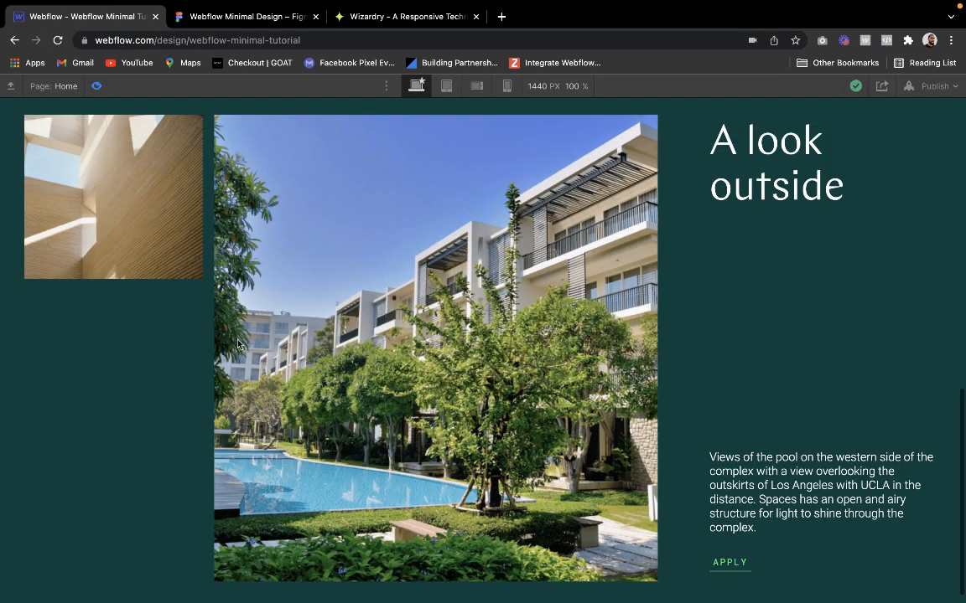
scroll(326, 291, "down", 2)
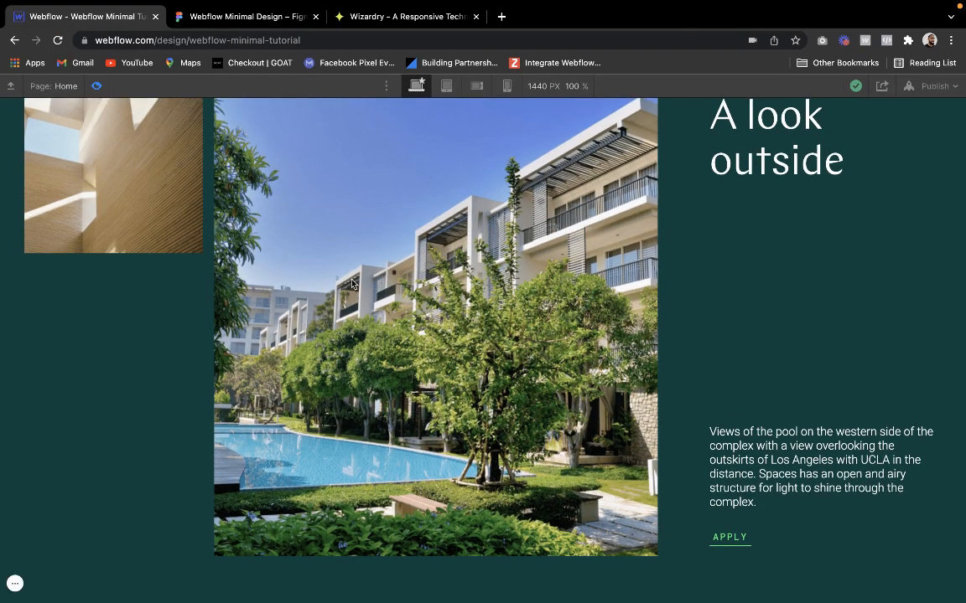
scroll(393, 319, "up", 3)
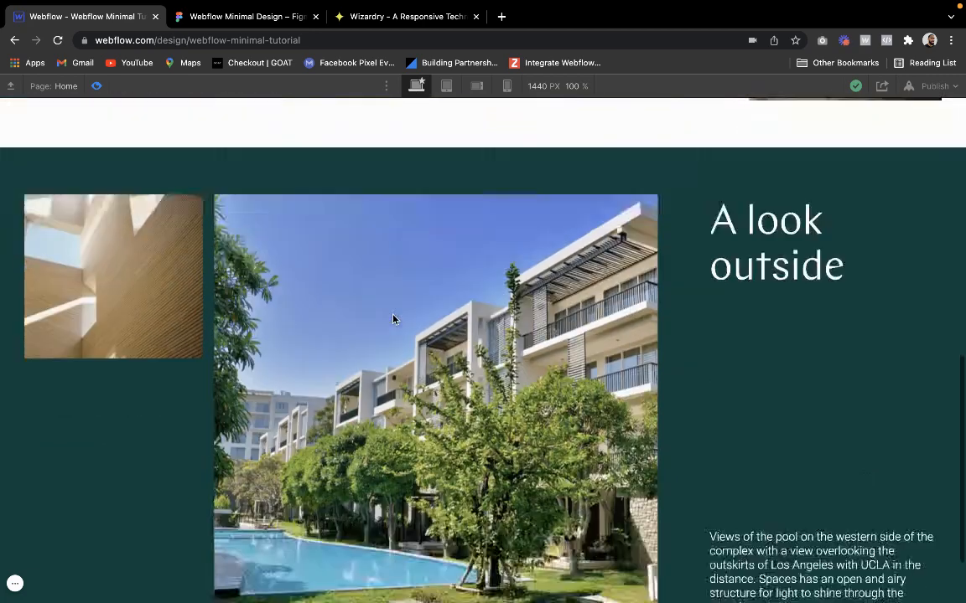
scroll(393, 319, "down", 3)
left_click(98, 86)
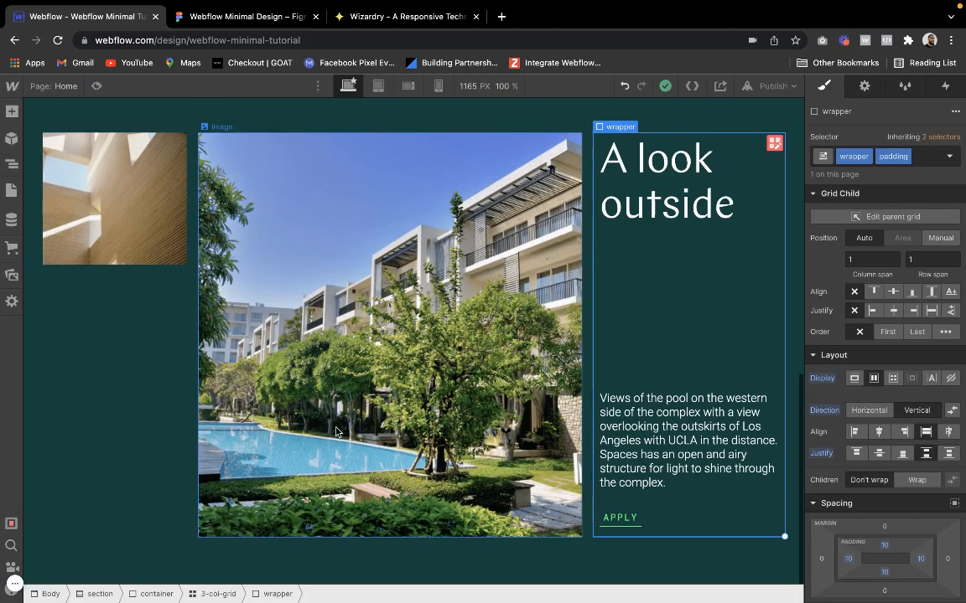
Try narrowing the text column of the 3-col-grid to 0.75fr, preview the section and undo the change
left_click(590, 277)
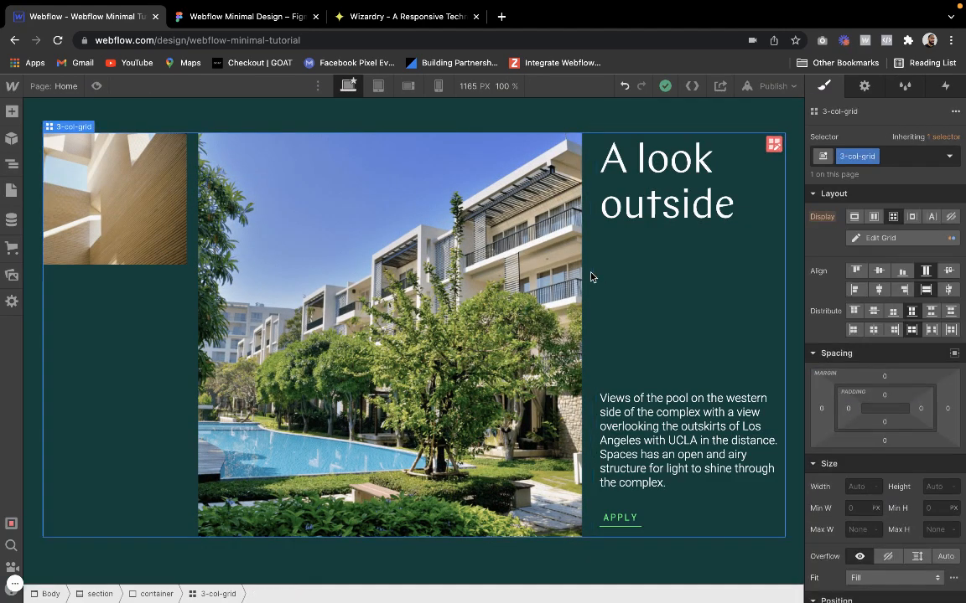
left_click(773, 143)
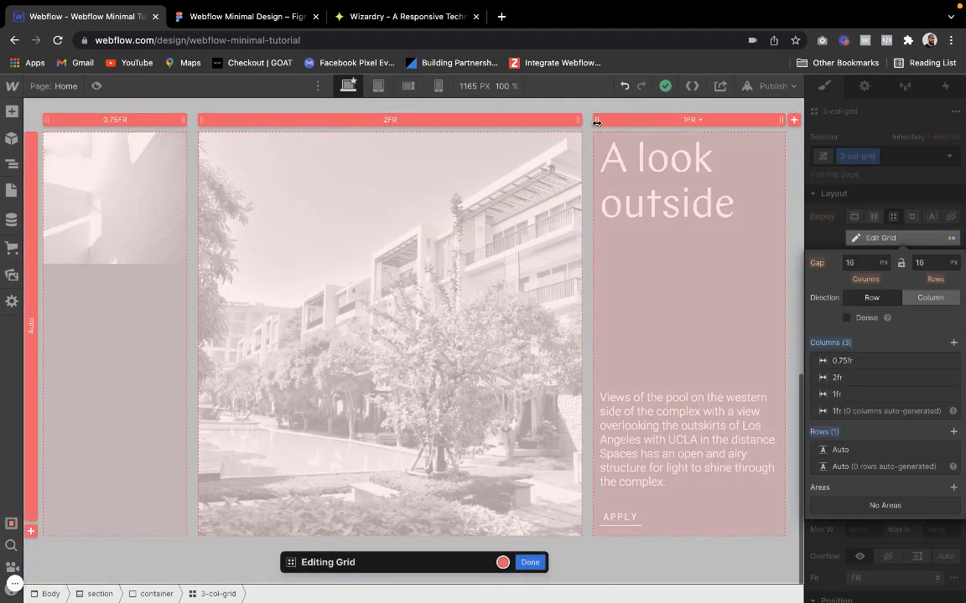
left_click_drag(608, 124, 622, 123)
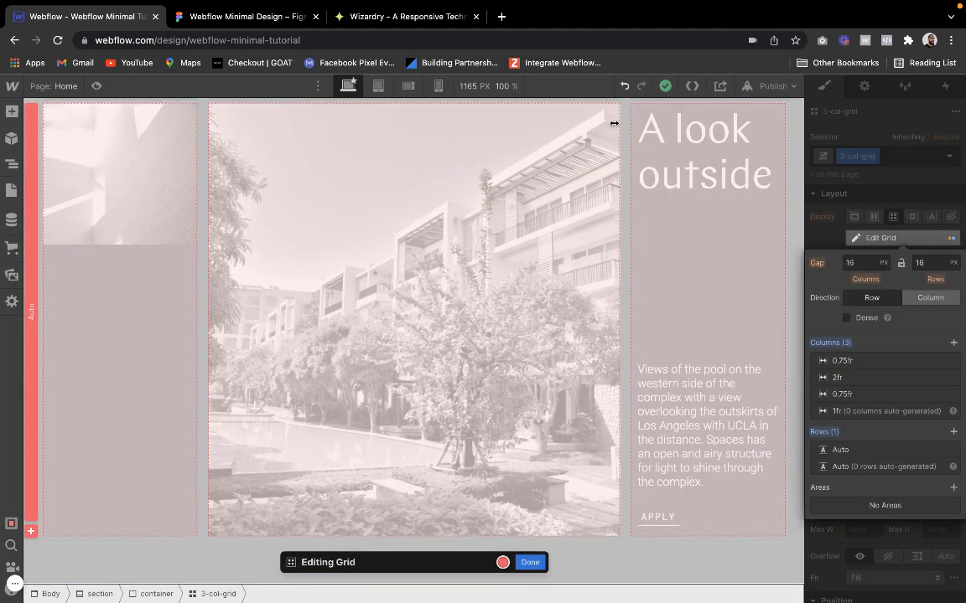
scroll(612, 123, "up", 3)
left_click(97, 85)
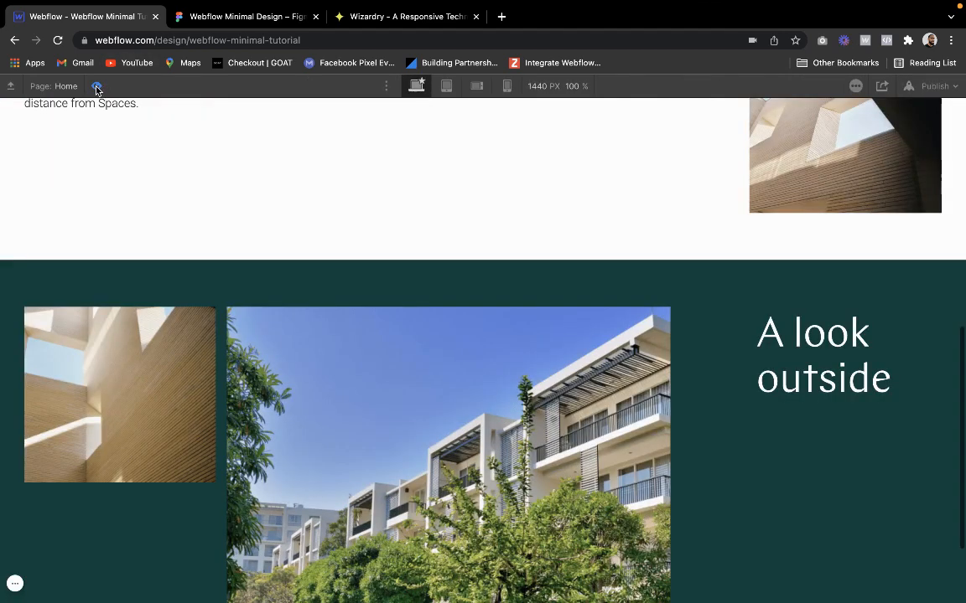
scroll(230, 241, "down", 5)
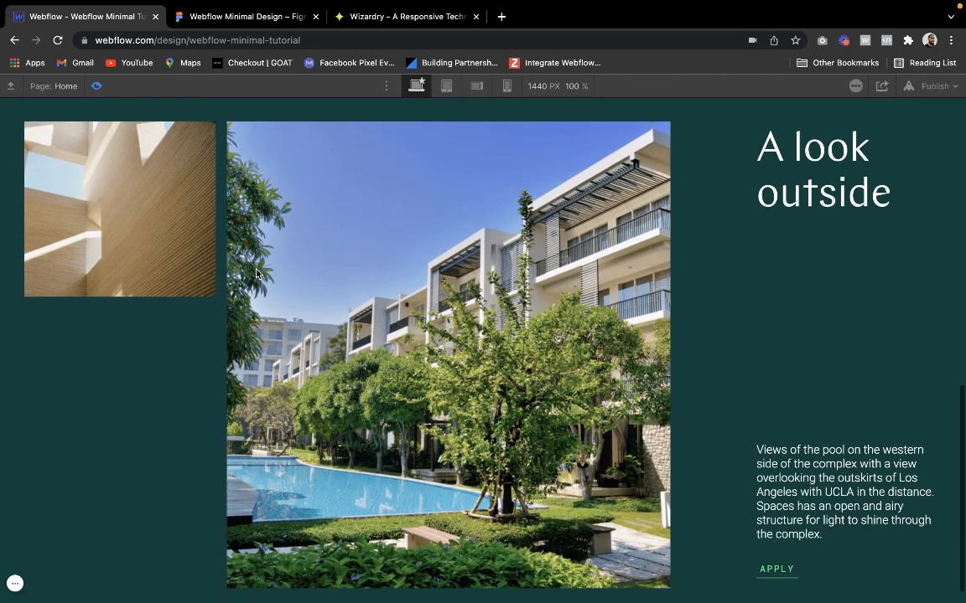
left_click(95, 85)
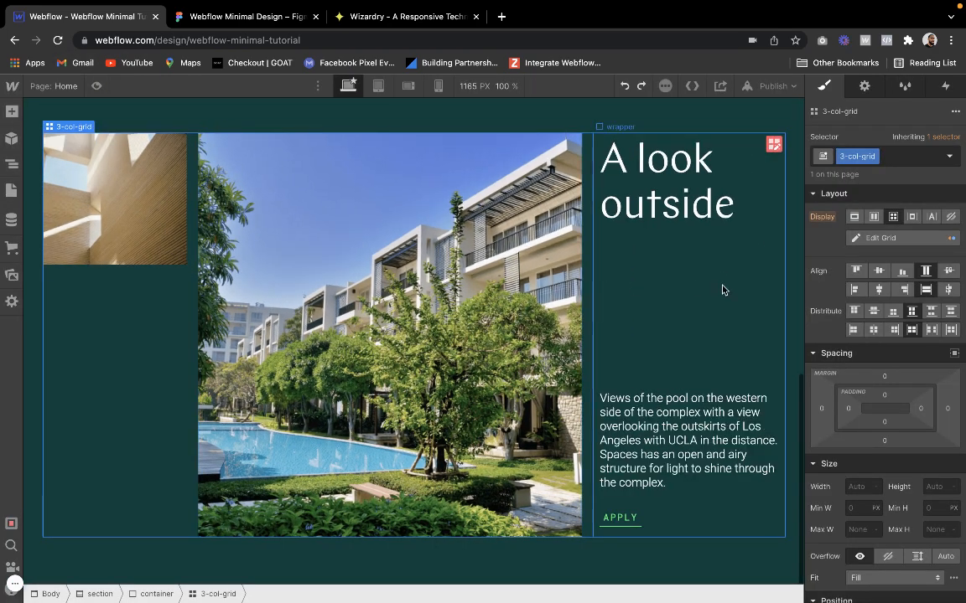
Try narrowing the middle image column of the 3-col-grid to 1.75fr, preview it, undo the change and preview the section again
left_click(773, 144)
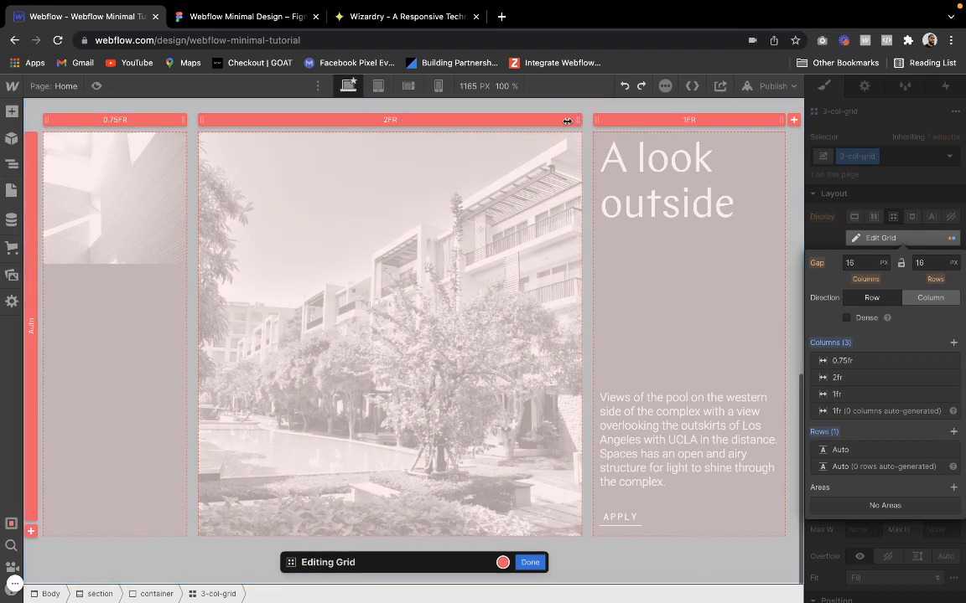
left_click_drag(567, 122, 546, 124)
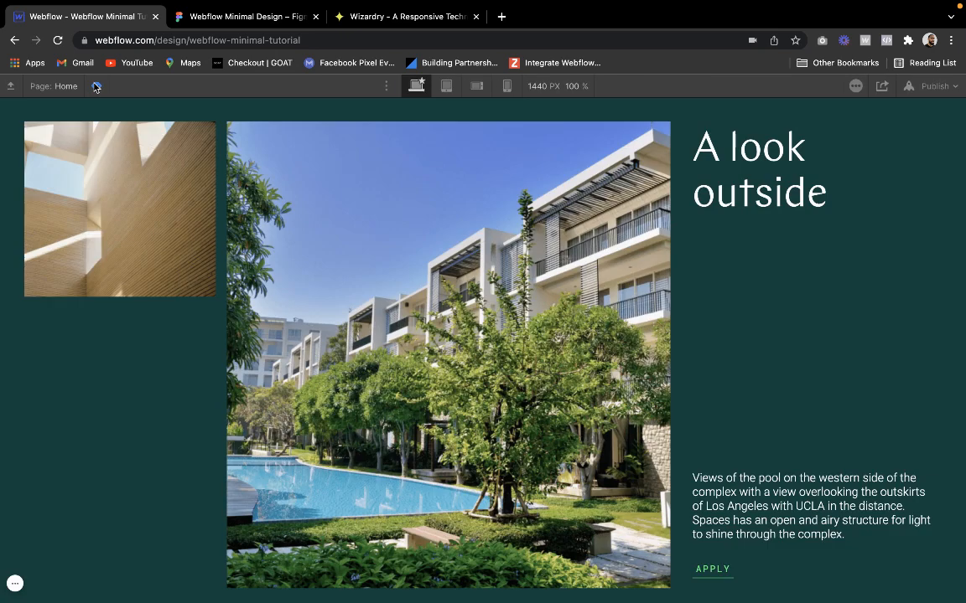
left_click(96, 85)
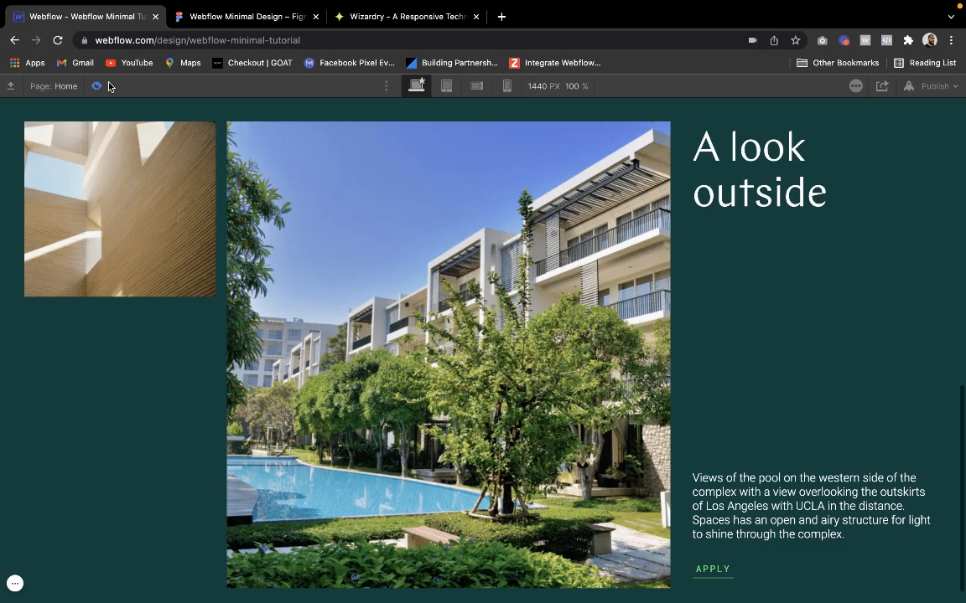
left_click(97, 86)
left_click(624, 86)
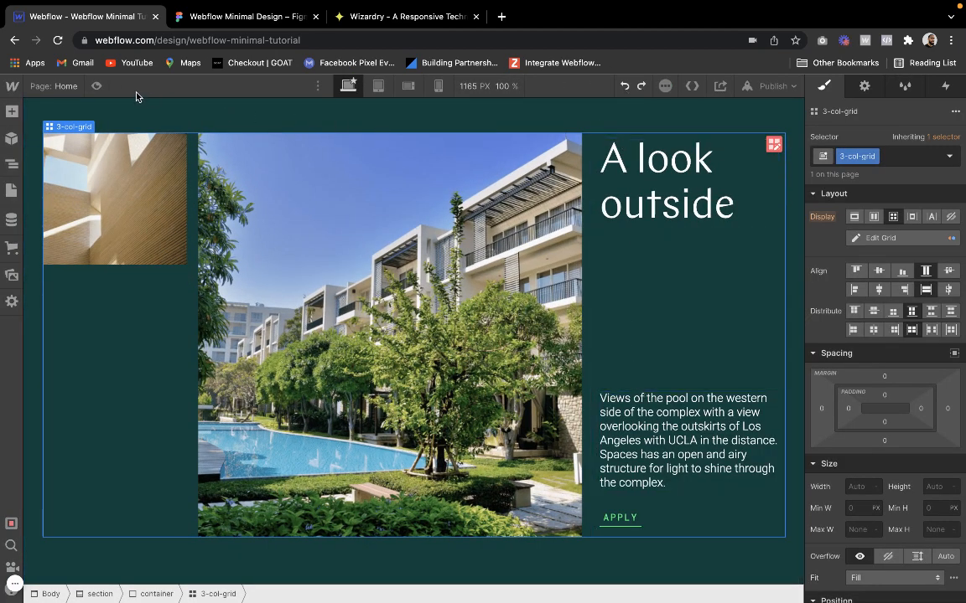
left_click(96, 85)
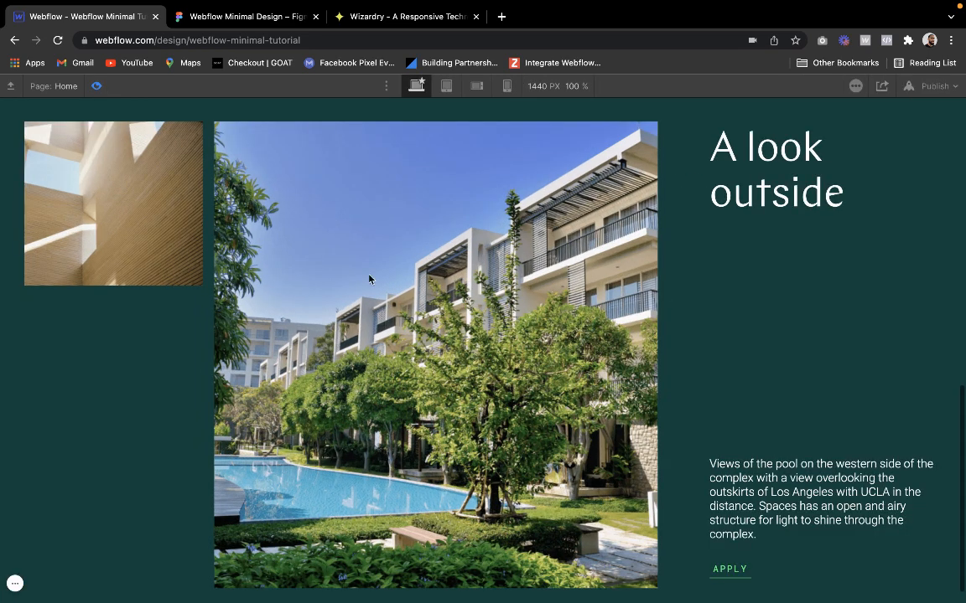
left_click(96, 85)
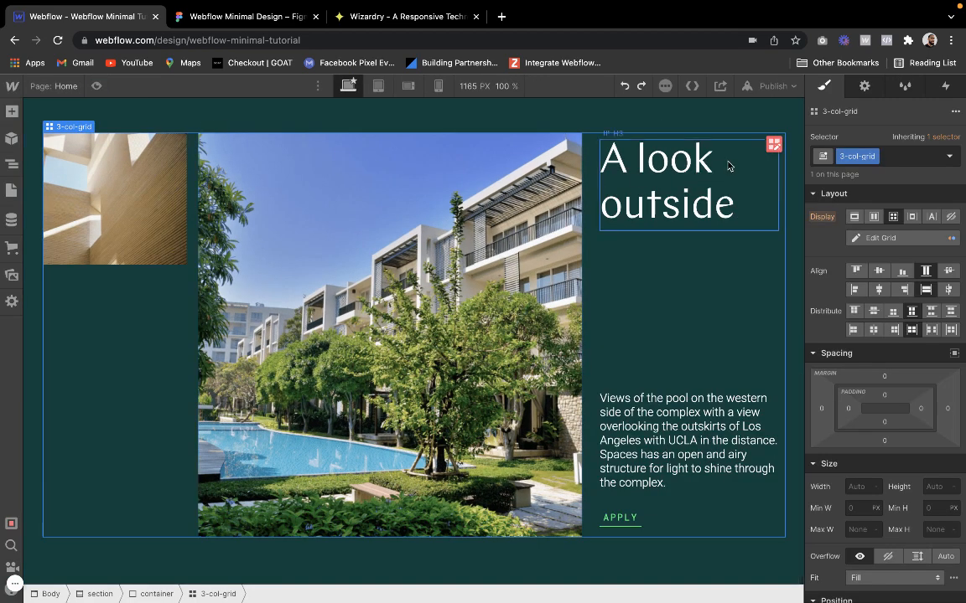
Try a 2.25fr middle column with a 12 px column gap on the 3-col-grid, preview the section and undo both changes
left_click(772, 145)
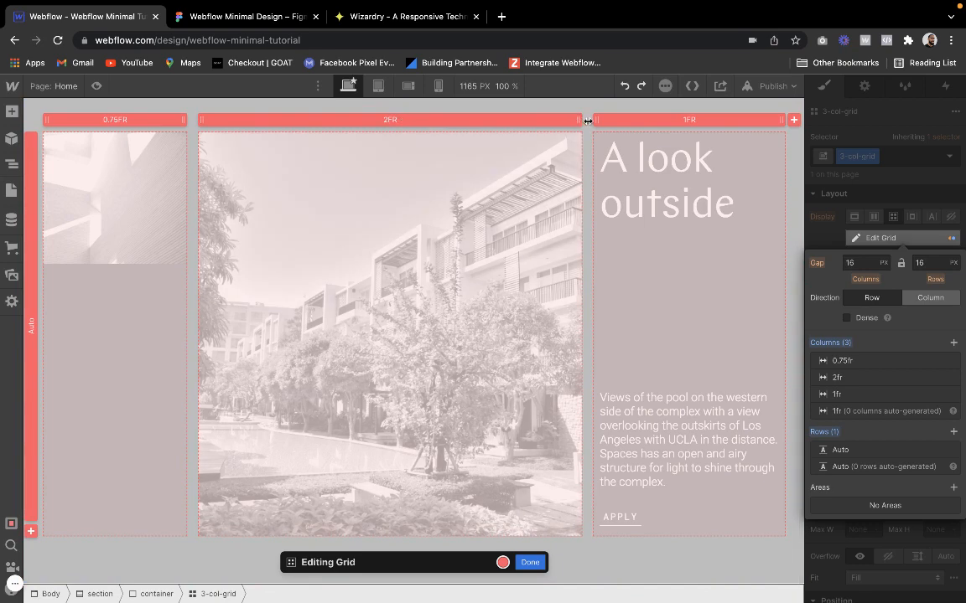
left_click_drag(588, 121, 598, 123)
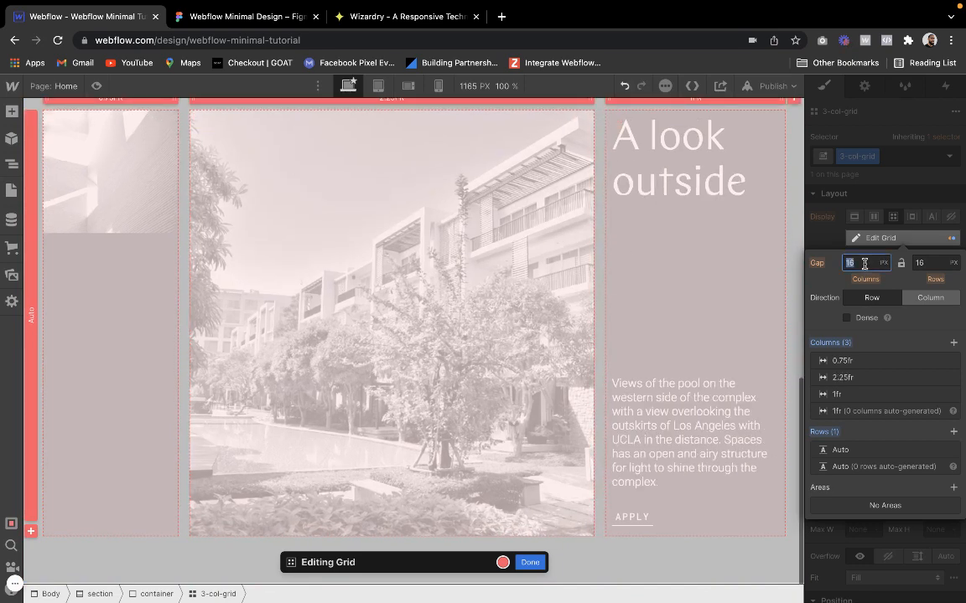
key("Return")
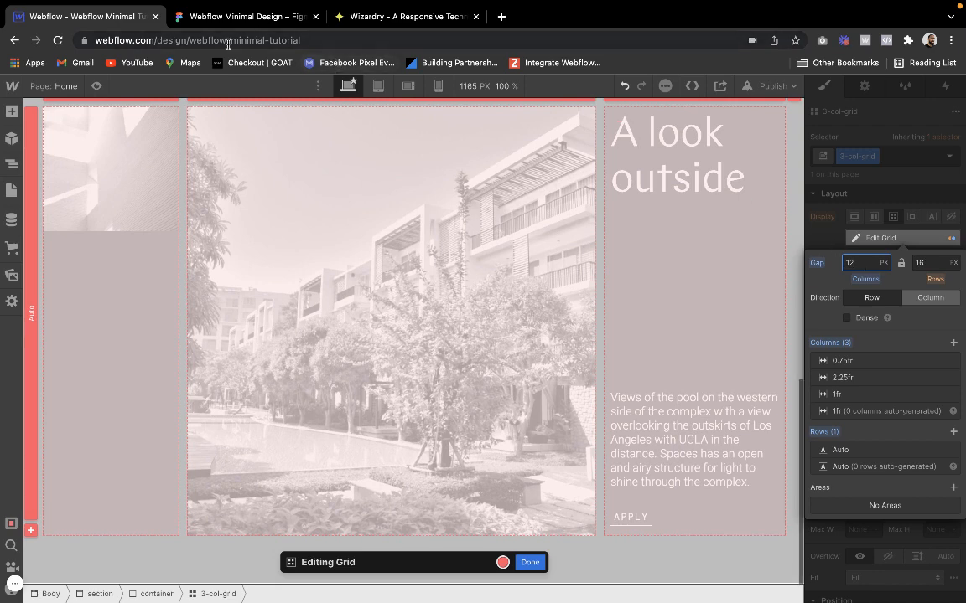
left_click(96, 87)
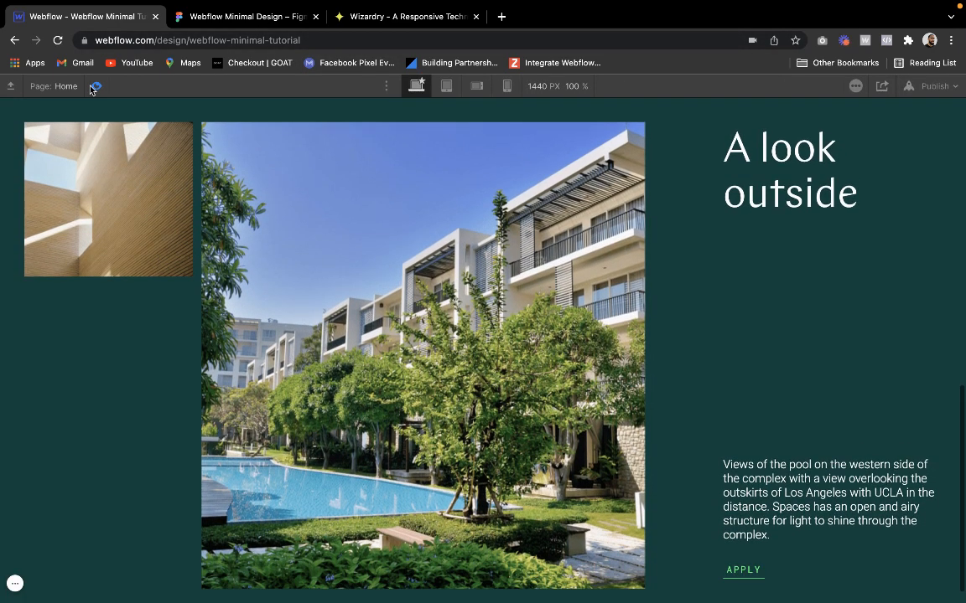
left_click(94, 87)
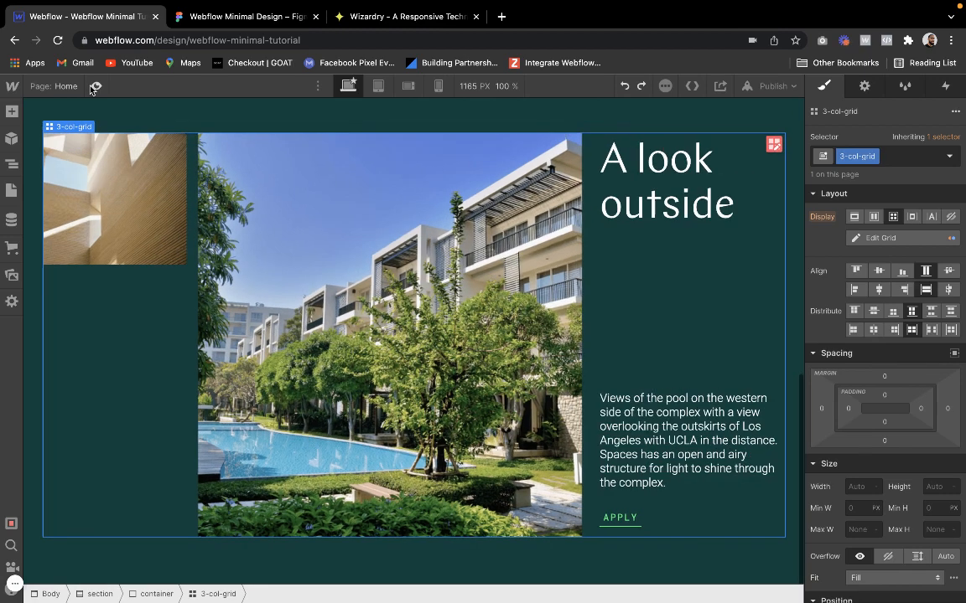
Undo the text wrapper's padding changes back to 20 px on all sides and preview the section
left_click(658, 269)
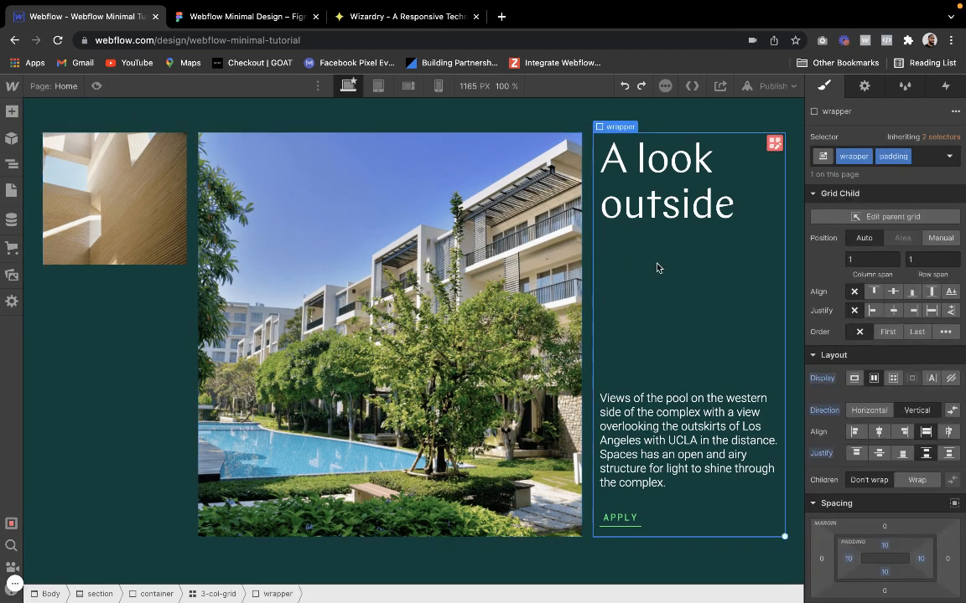
key("super+z")
key("super+z")
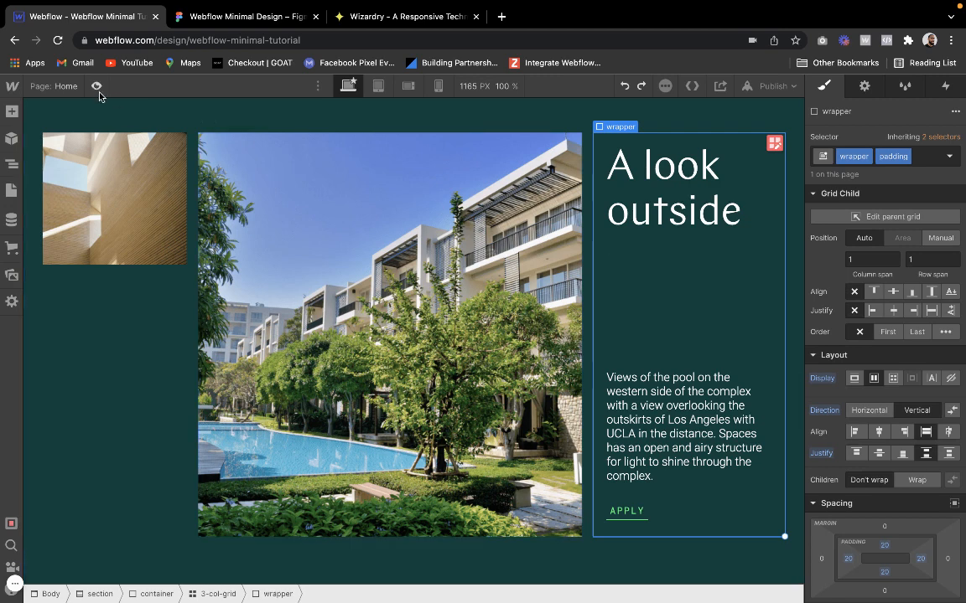
left_click(97, 87)
left_click(97, 86)
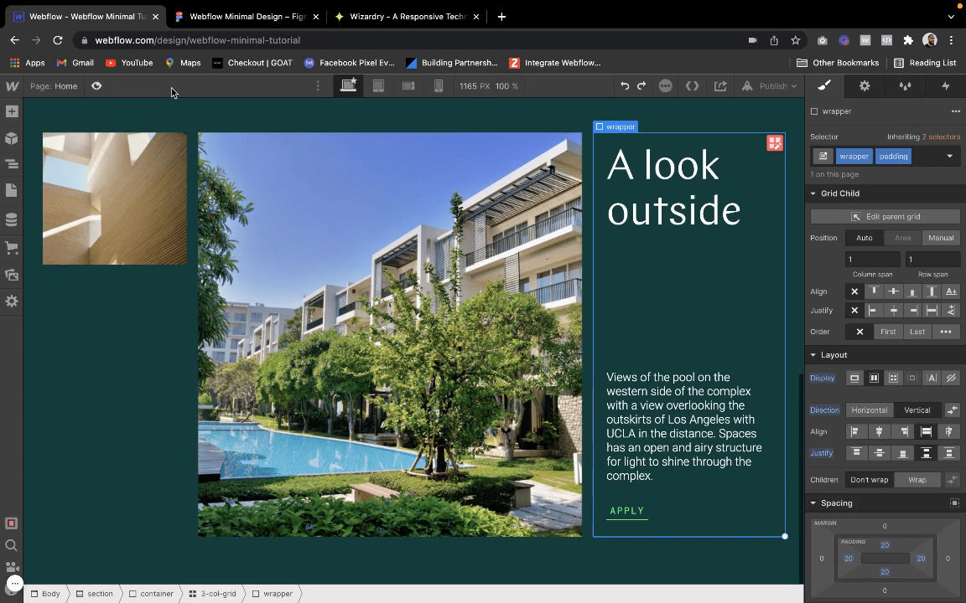
Undo several earlier edits, including the text wrapping and animation changes, and redo them up to the wrapper's 15 px padding
left_click(625, 87)
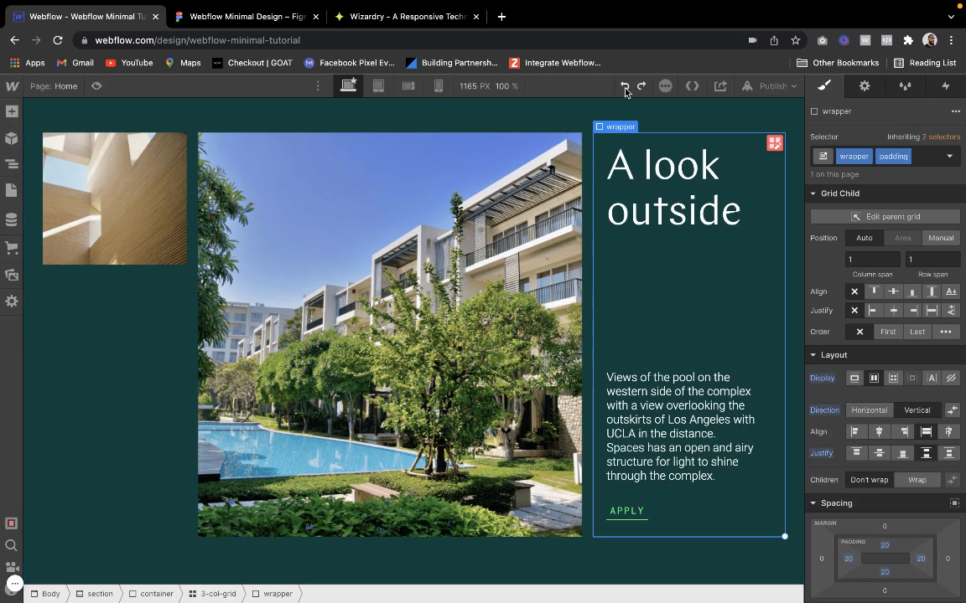
left_click(624, 88)
left_click(625, 88)
left_click(624, 88)
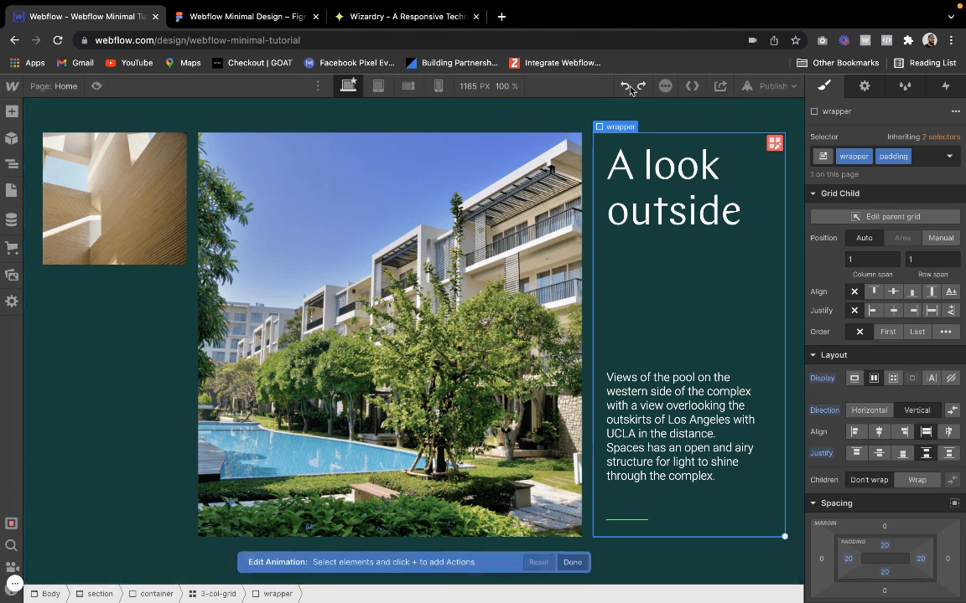
left_click(636, 86)
left_click(636, 86)
left_click(636, 86)
left_click(636, 86)
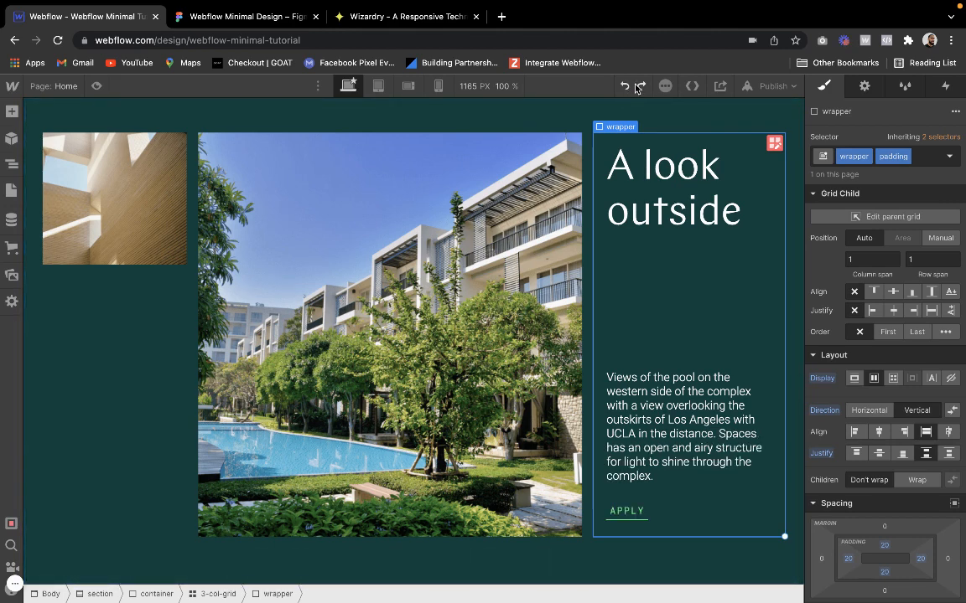
left_click(636, 86)
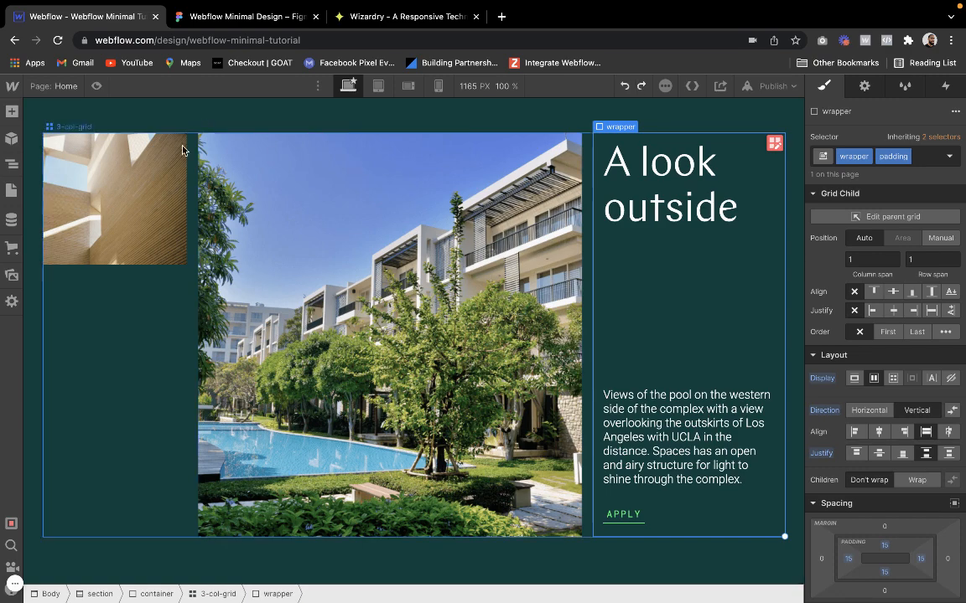
Preview the "A look outside" section with the 15 px text wrapper padding and return to editing
left_click(97, 85)
scroll(243, 329, "down", 1)
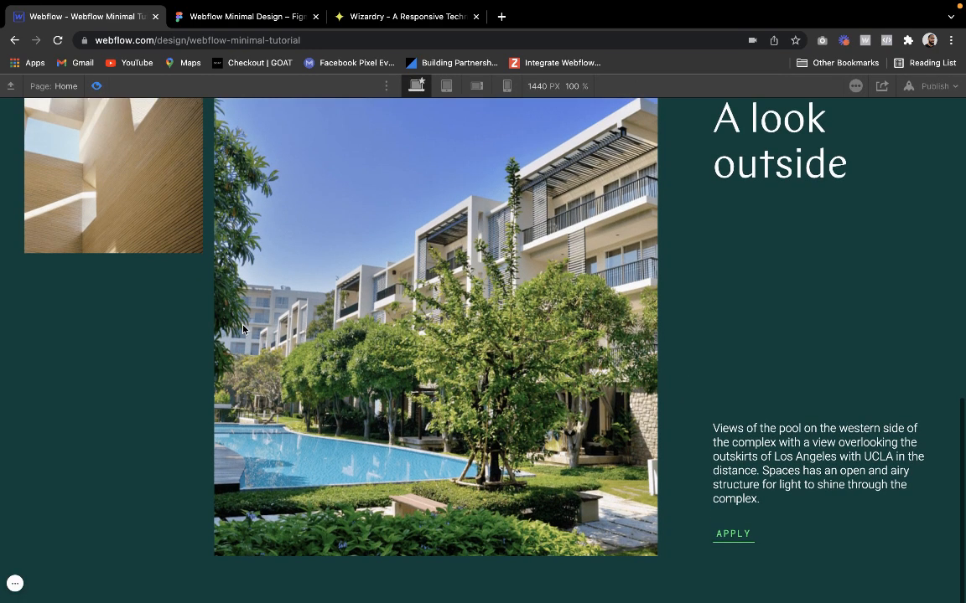
scroll(244, 329, "up", 5)
scroll(148, 190, "down", 5)
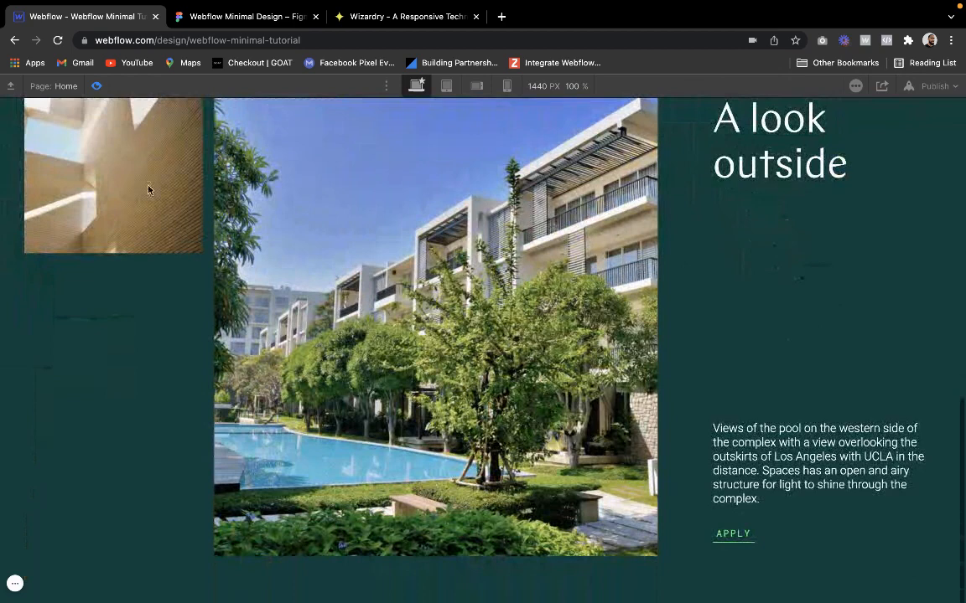
left_click(96, 86)
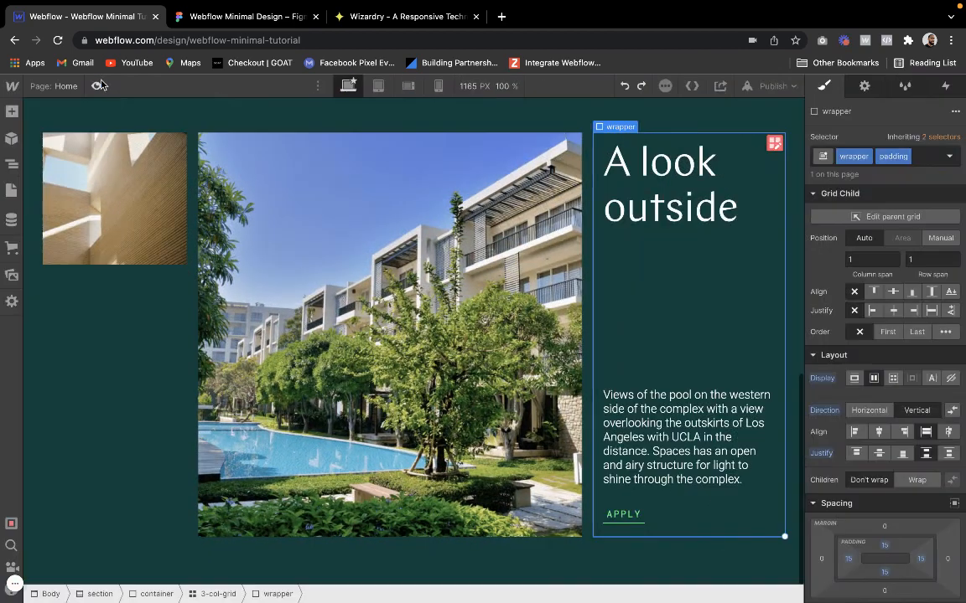
Switch to the Figma design, inspect the Apply Today heading overlapping the two images, and return to Webflow
left_click(183, 323)
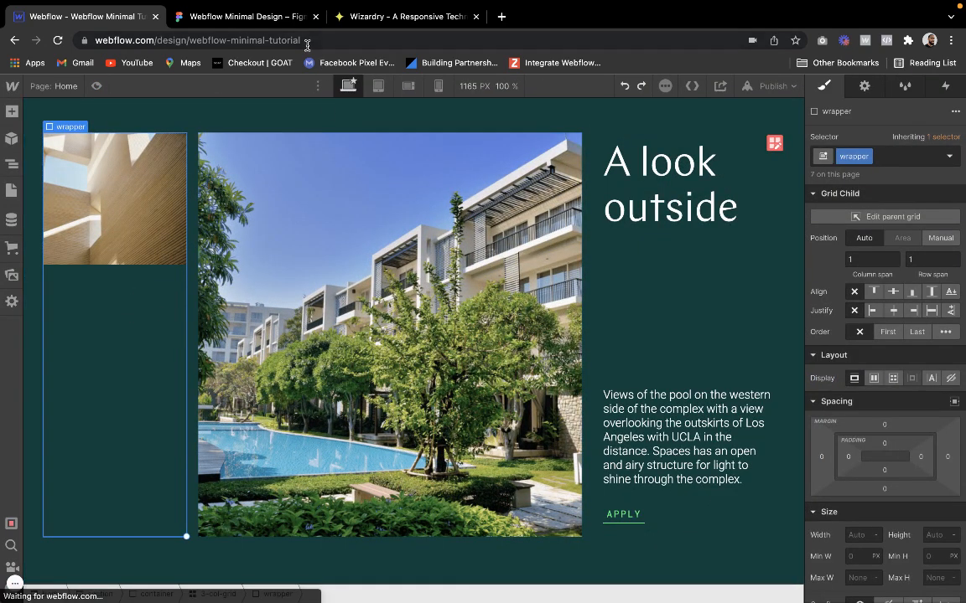
left_click(270, 23)
scroll(329, 224, "left", 5)
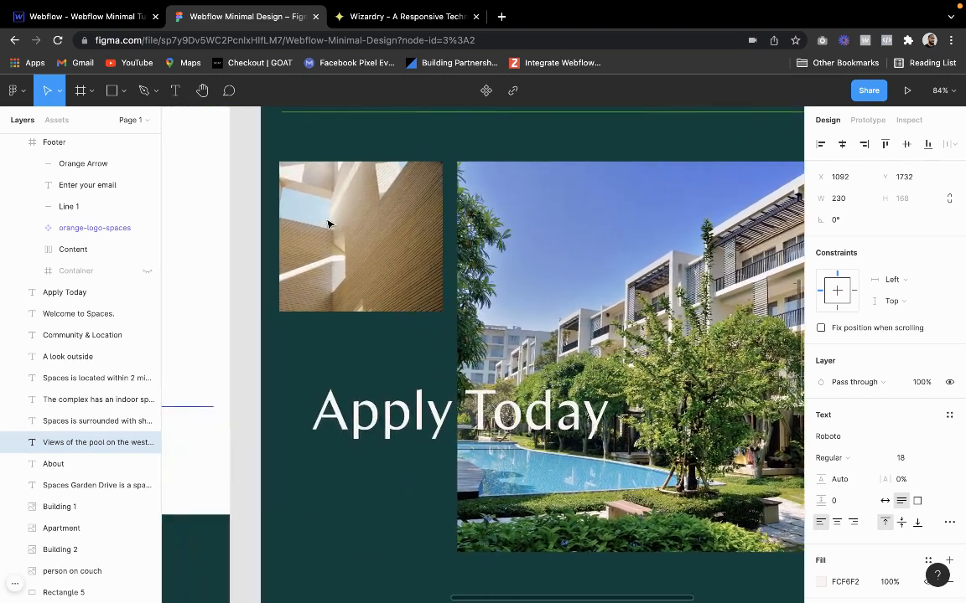
left_click(404, 413)
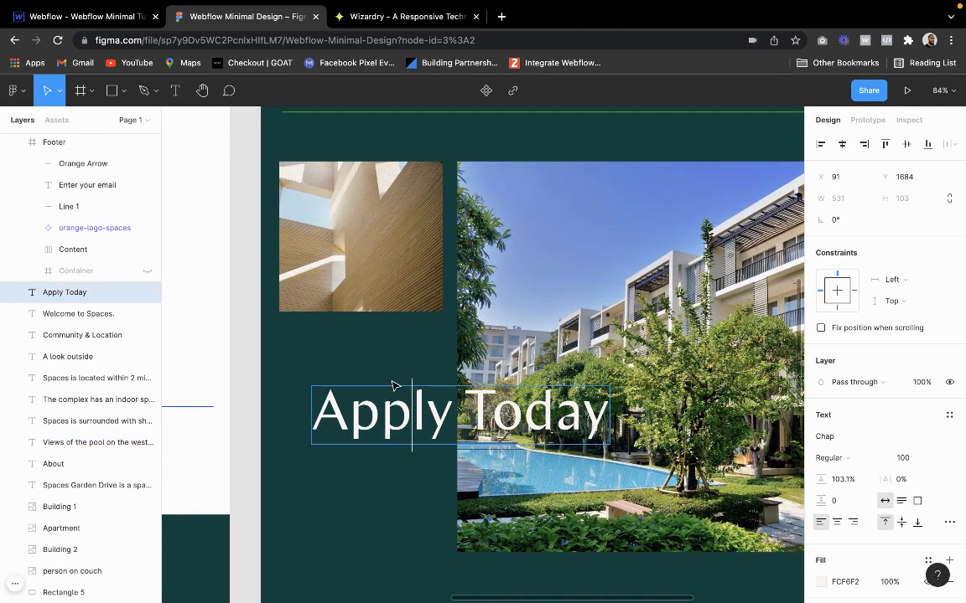
left_click(133, 292)
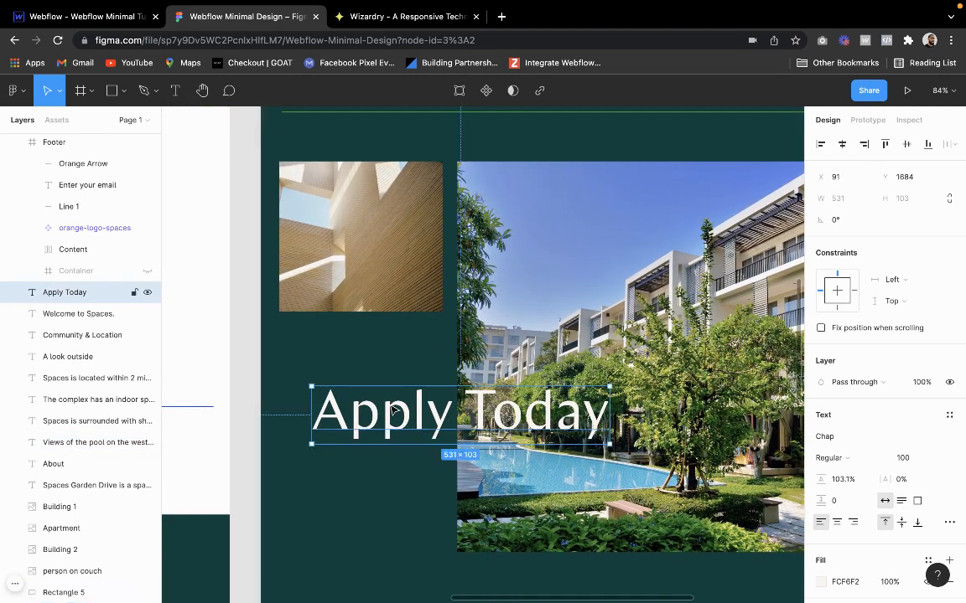
left_click(121, 19)
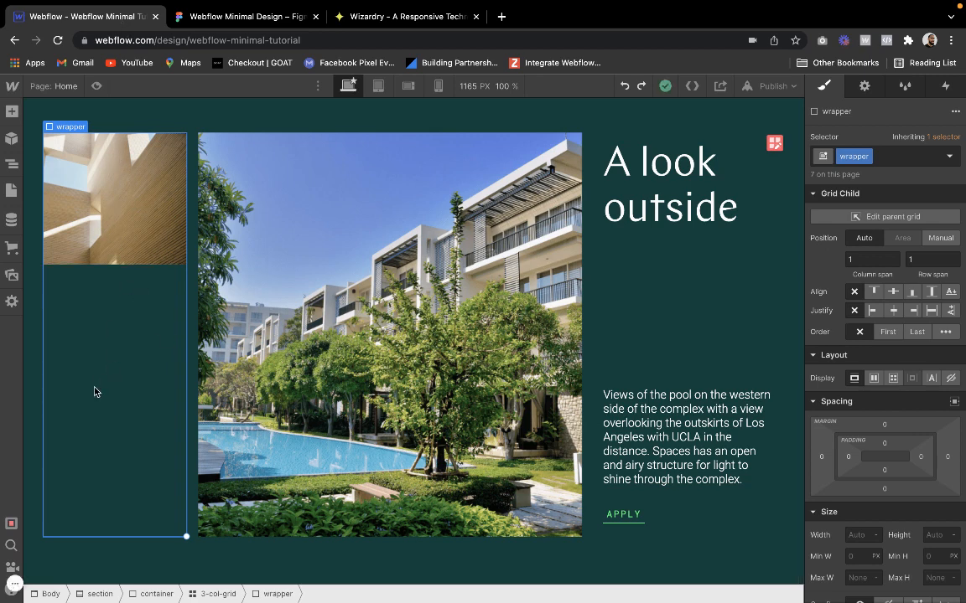
Add the existing relative combo class to the wrapper of the middle building image
left_click(210, 278)
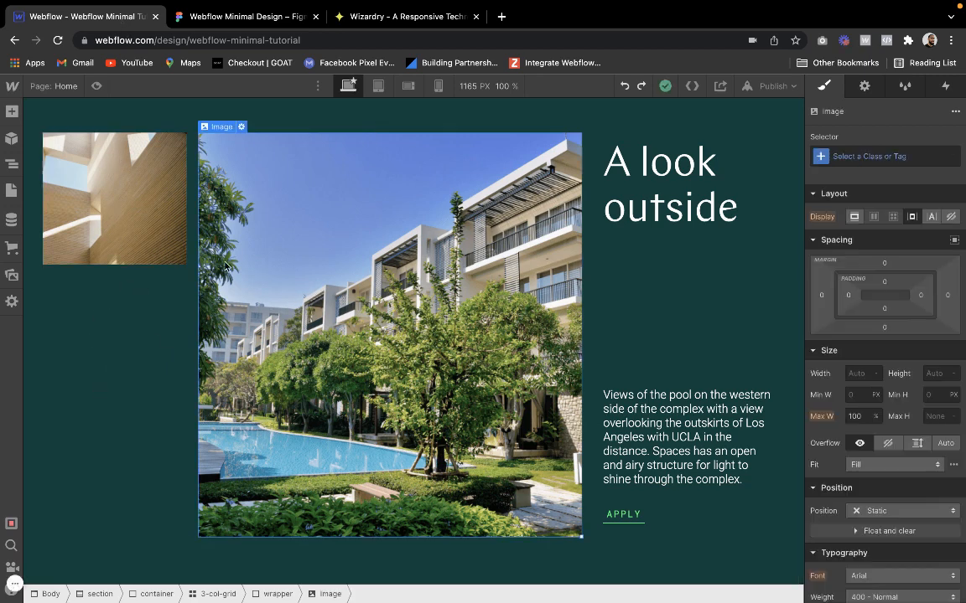
left_click(208, 115)
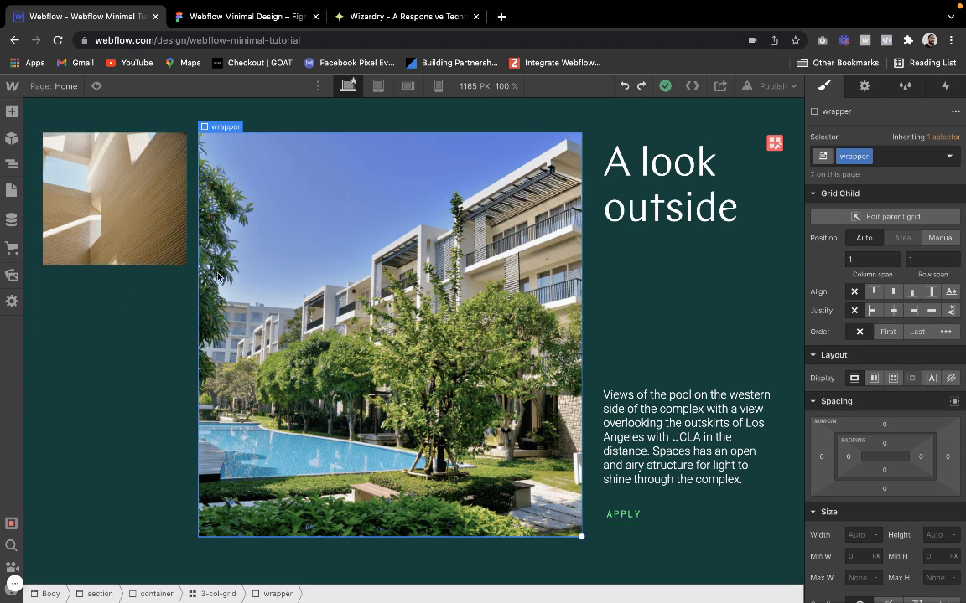
left_click(899, 155)
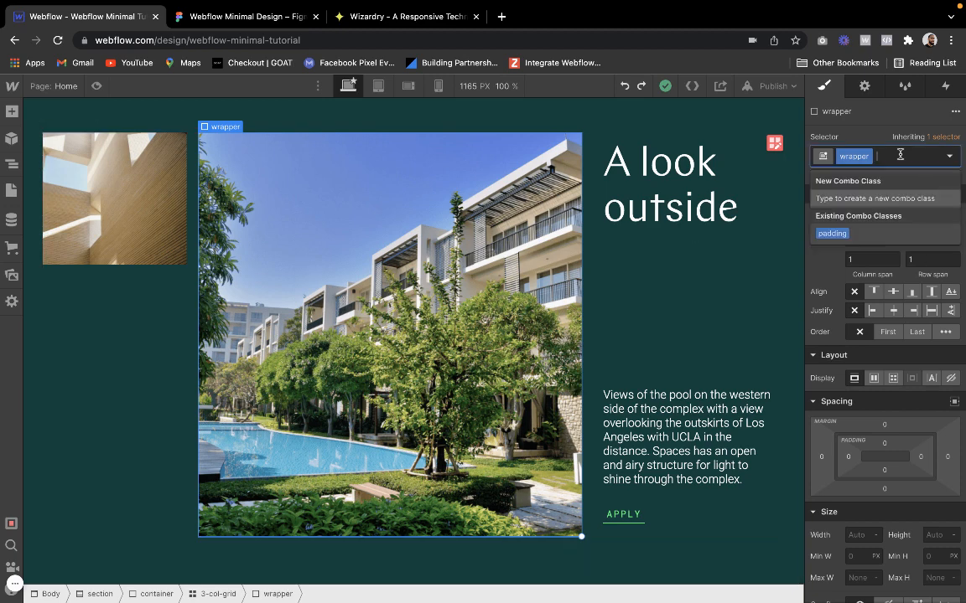
type("re")
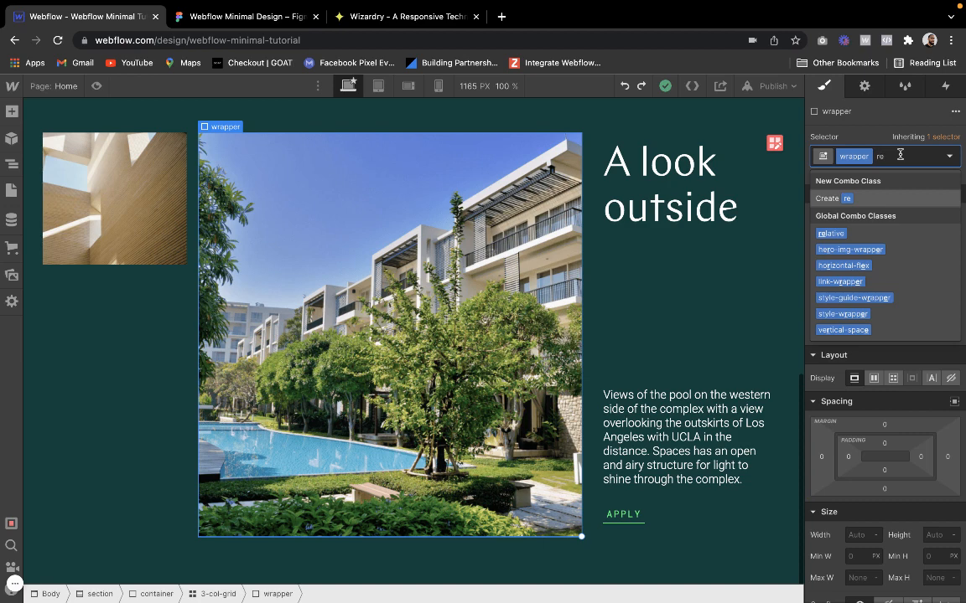
key("Down")
key("Return")
scroll(933, 307, "down", 5)
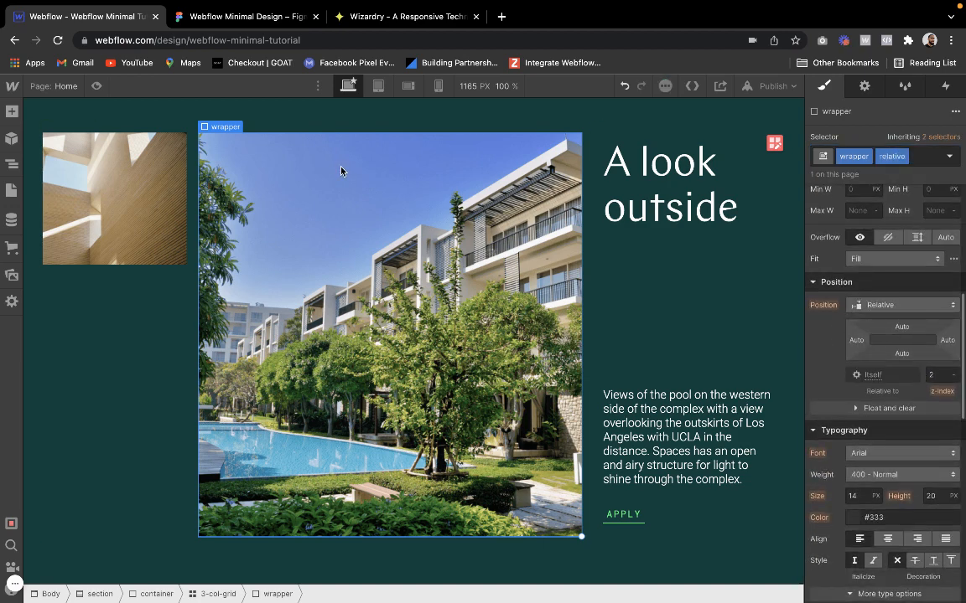
Insert a div block inside the middle image's wrapper and give it the new class absolute-wrapper
left_click(11, 113)
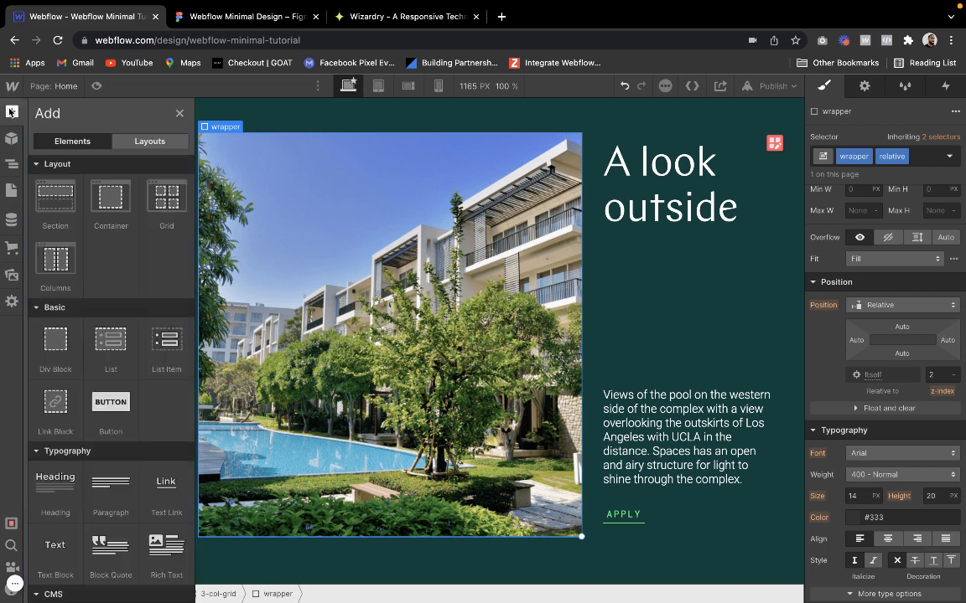
left_click(60, 339)
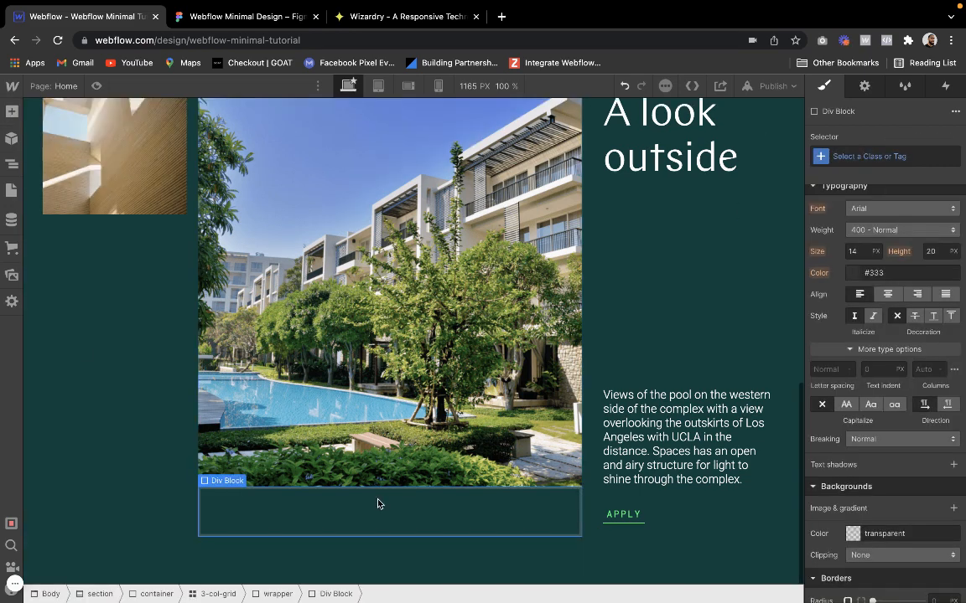
left_click(856, 159)
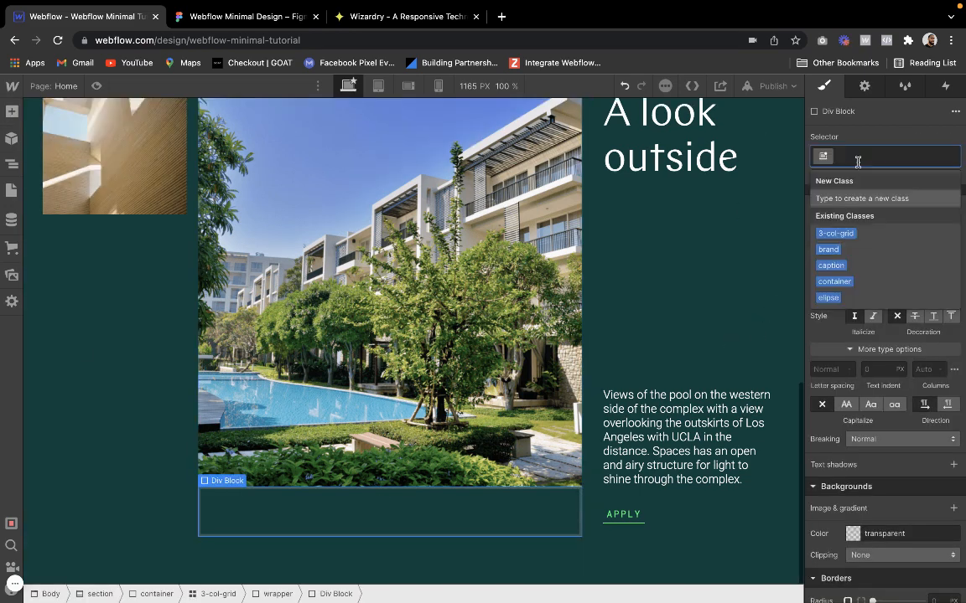
type("absolute")
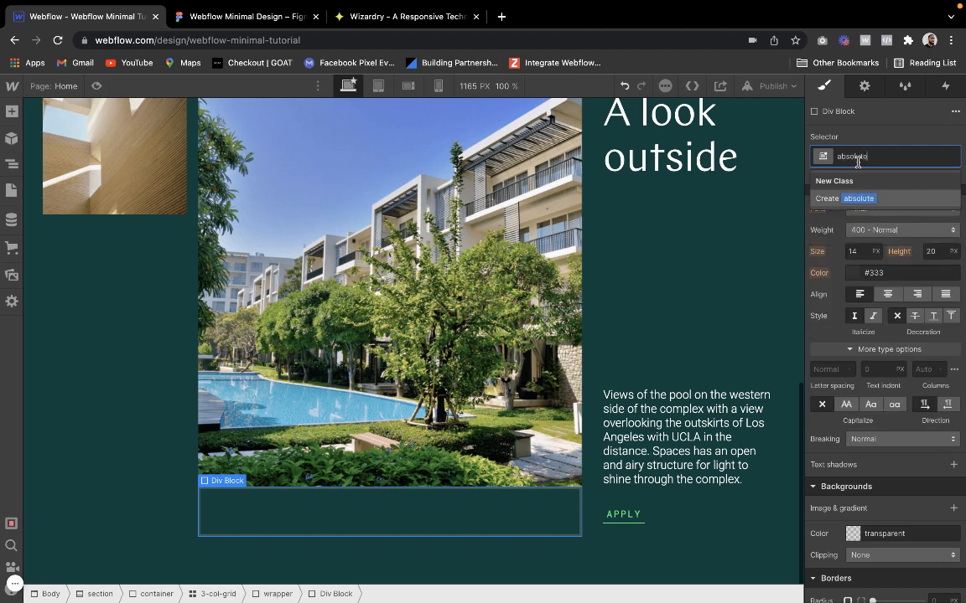
type("-wrapper")
key("Return")
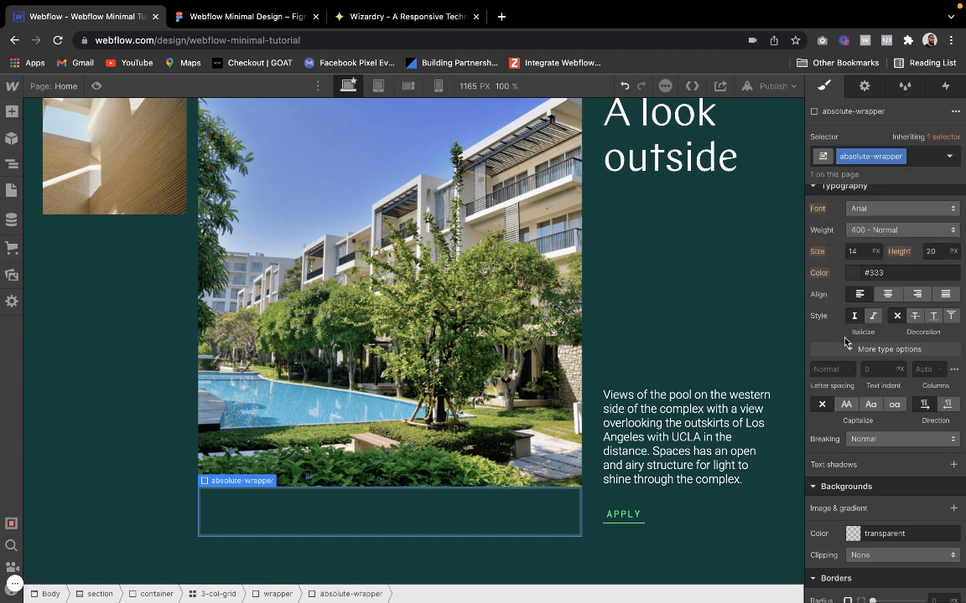
Set the absolute-wrapper's position to Absolute and anchor it to the bottom left of the image wrapper
scroll(890, 339, "up", 4)
left_click(876, 354)
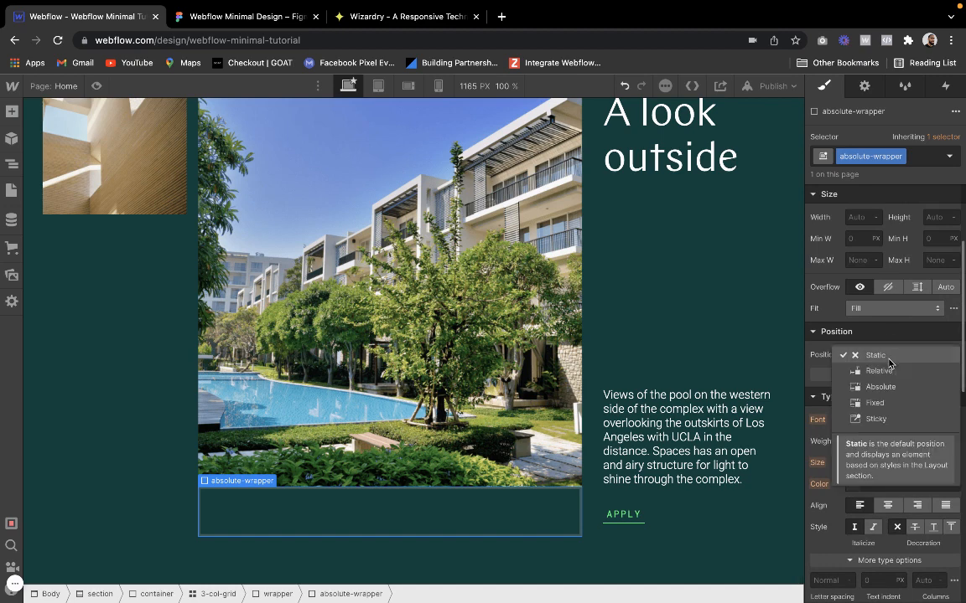
left_click(880, 387)
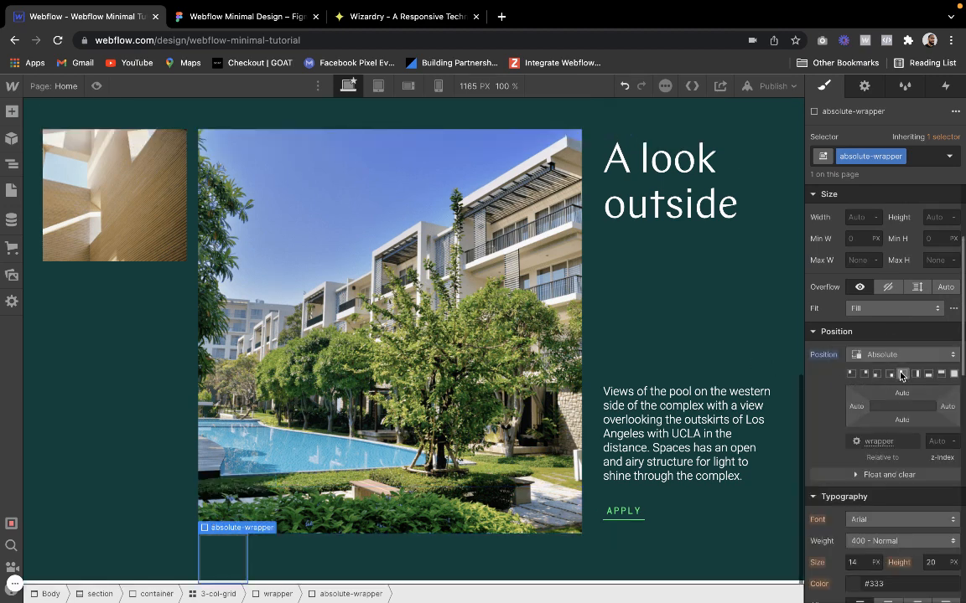
left_click(905, 377)
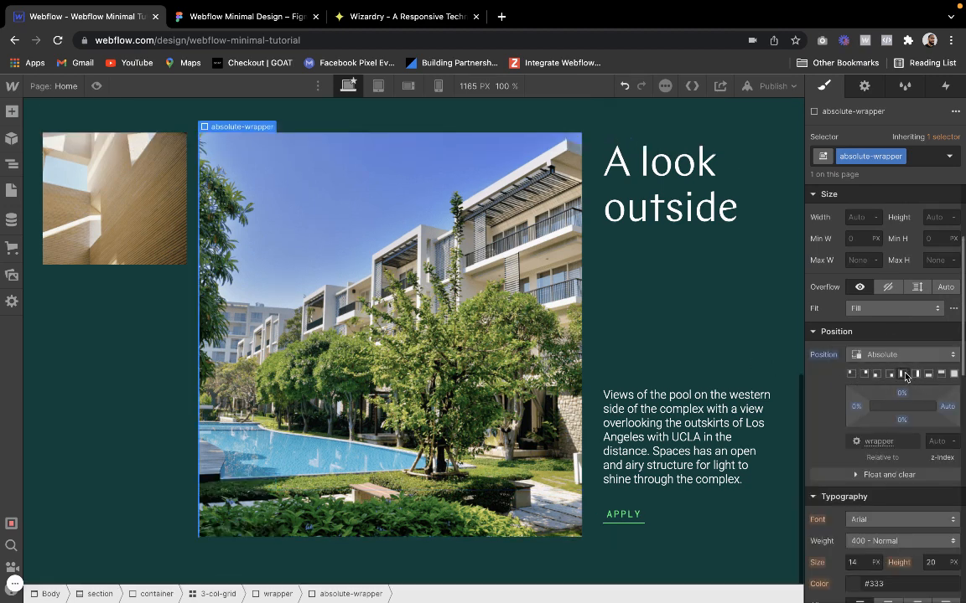
left_click(915, 375)
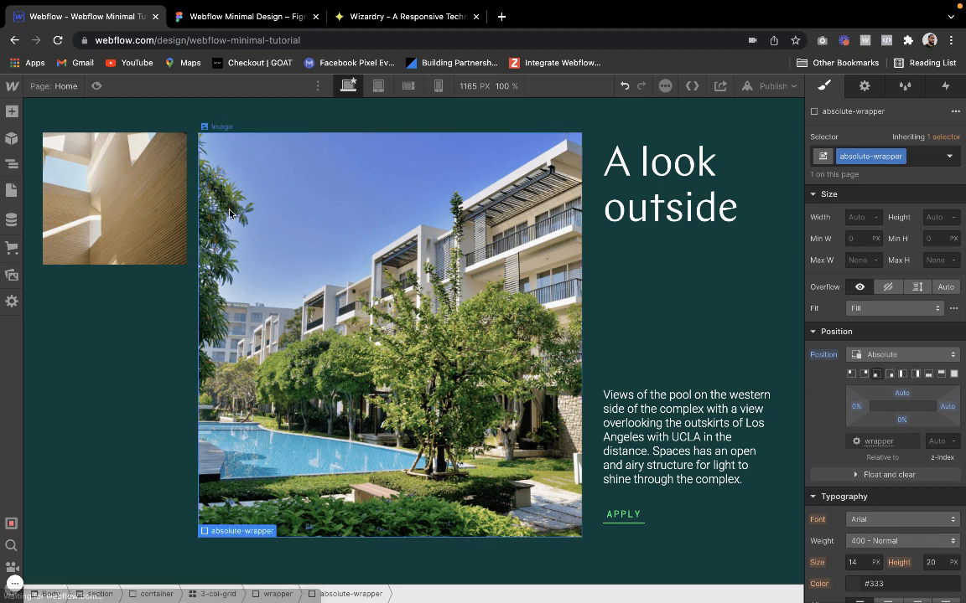
Insert a heading into the absolute-wrapper and assign it the H2 class after checking the type styles in the Figma style guide
left_click(11, 111)
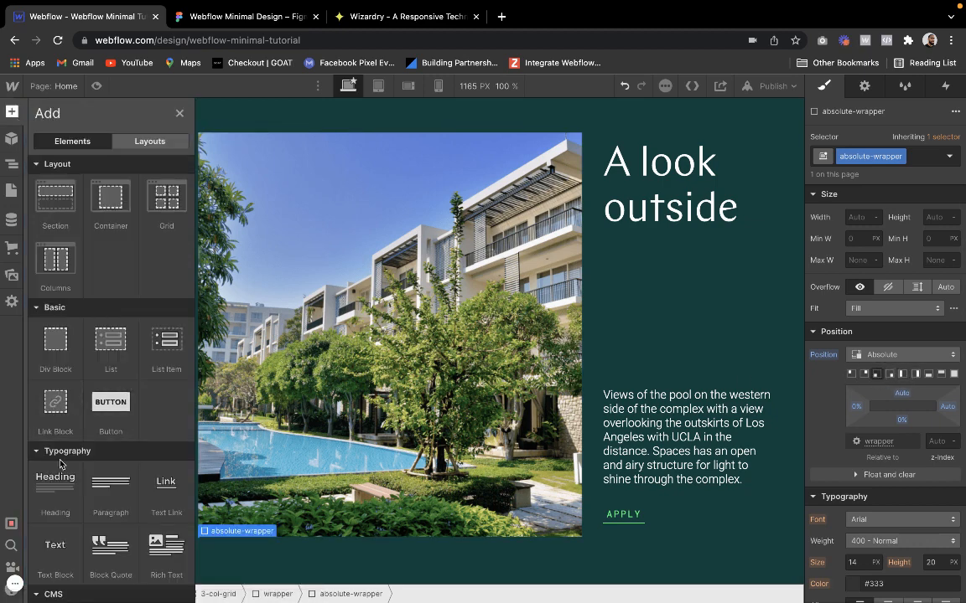
left_click_drag(56, 483, 250, 513)
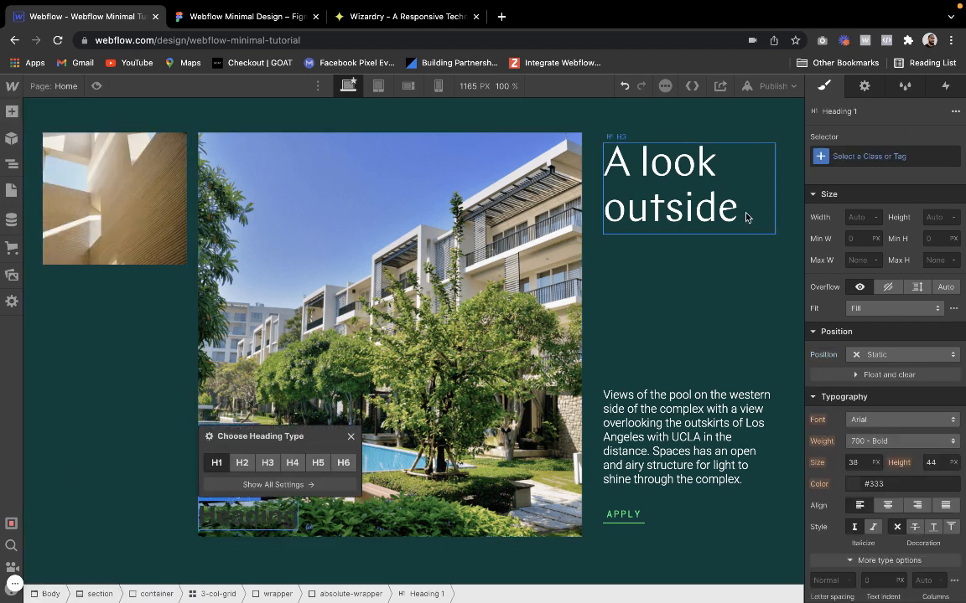
left_click(865, 157)
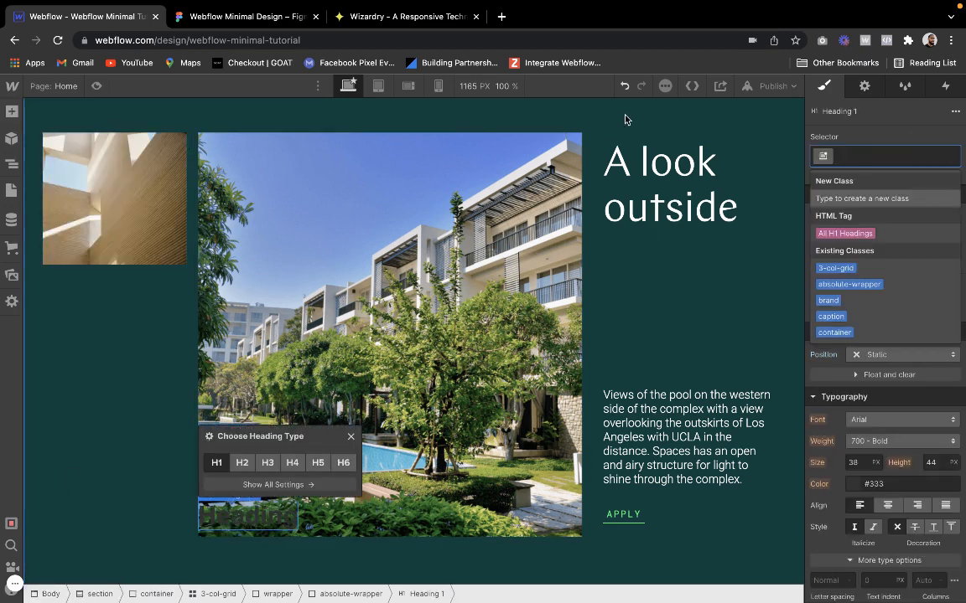
left_click(270, 23)
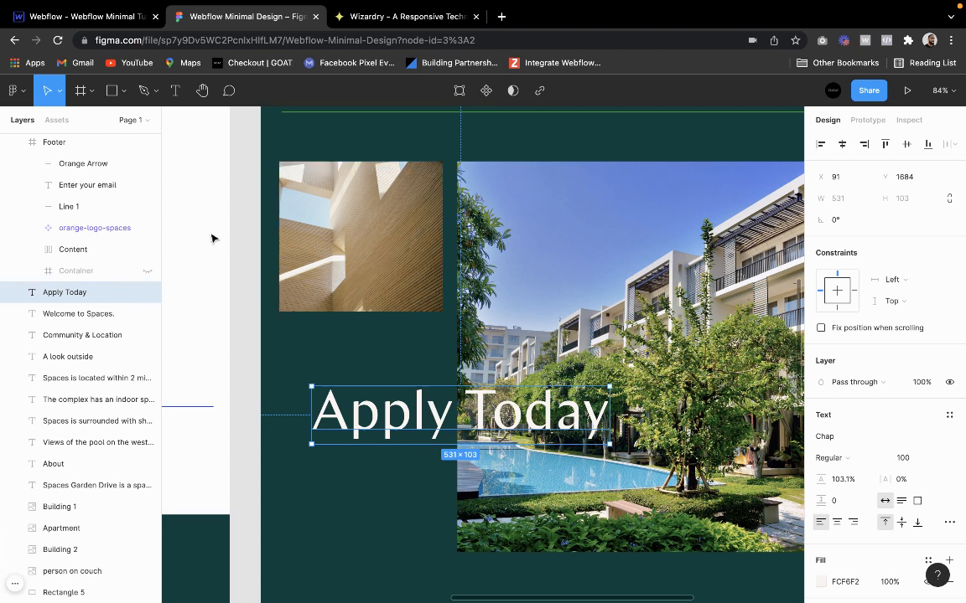
scroll(274, 302, "up", 15)
scroll(270, 303, "up", 4)
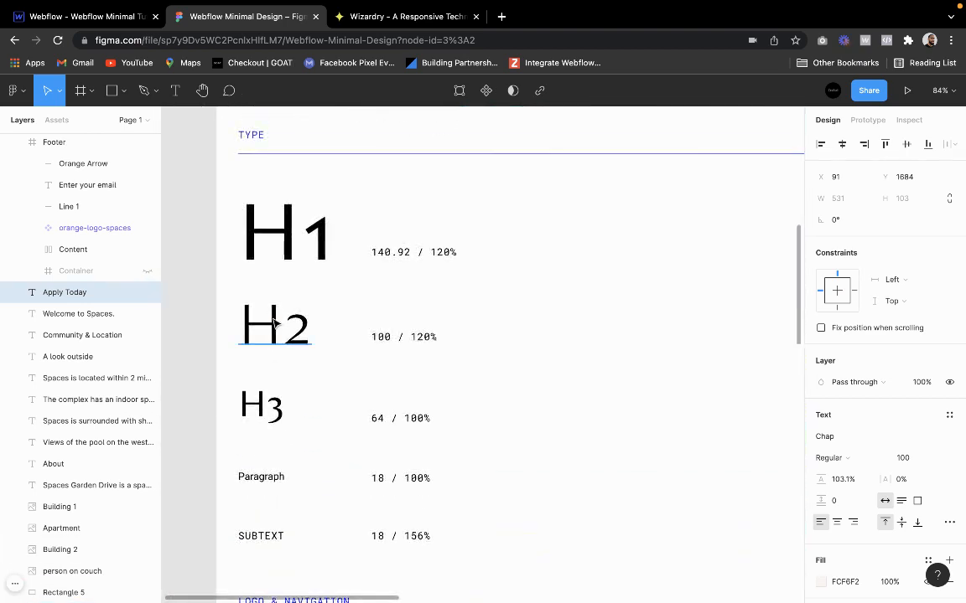
left_click(274, 323)
left_click(88, 16)
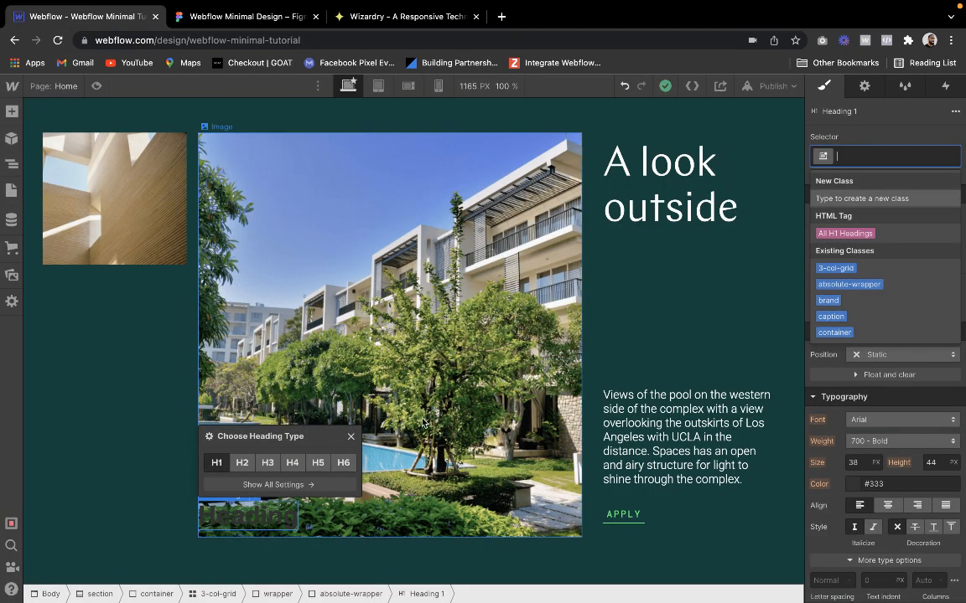
type("2")
key("Return")
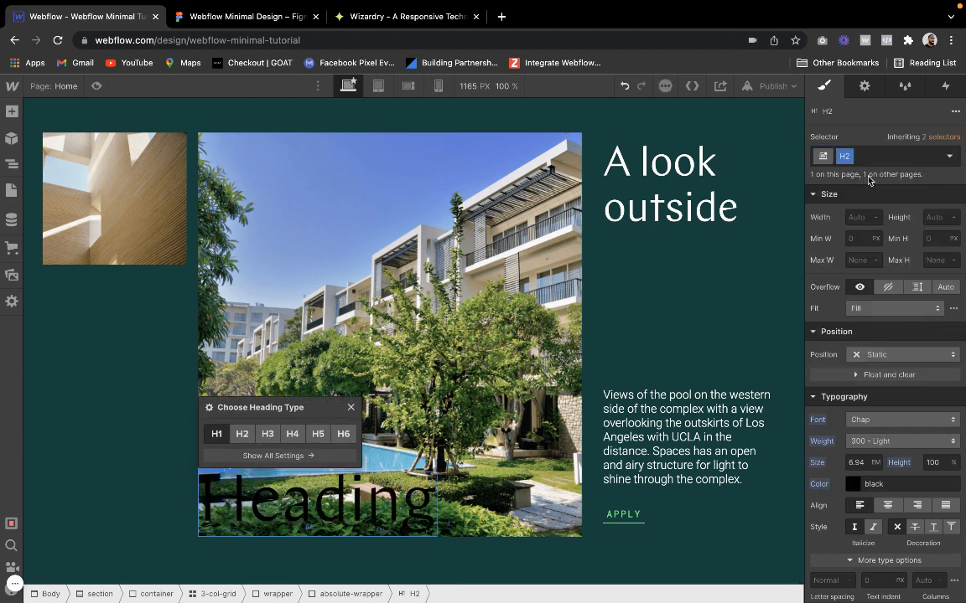
Add a text-white combo class to the H2 heading and set its text color to white
left_click(905, 156)
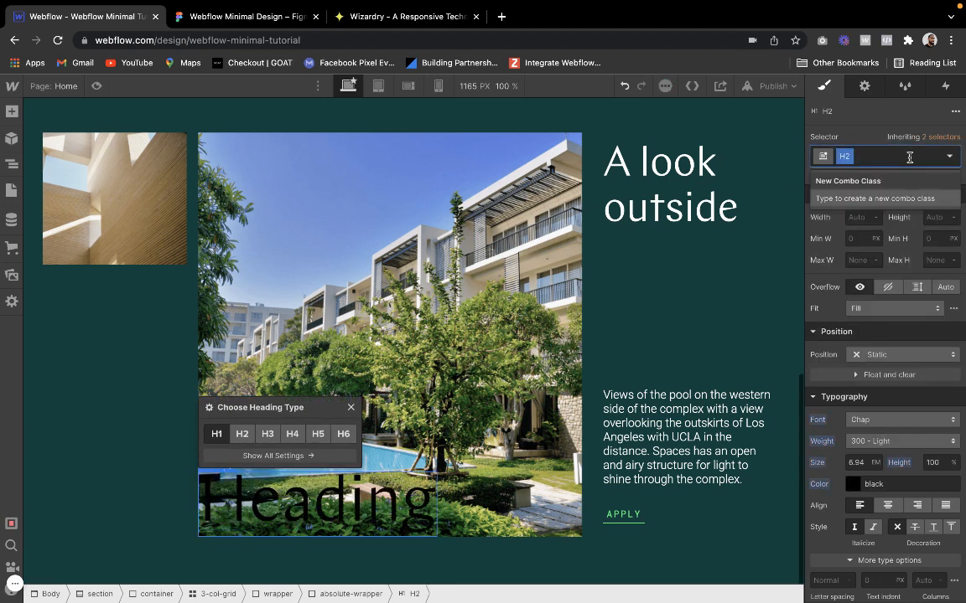
type("text-")
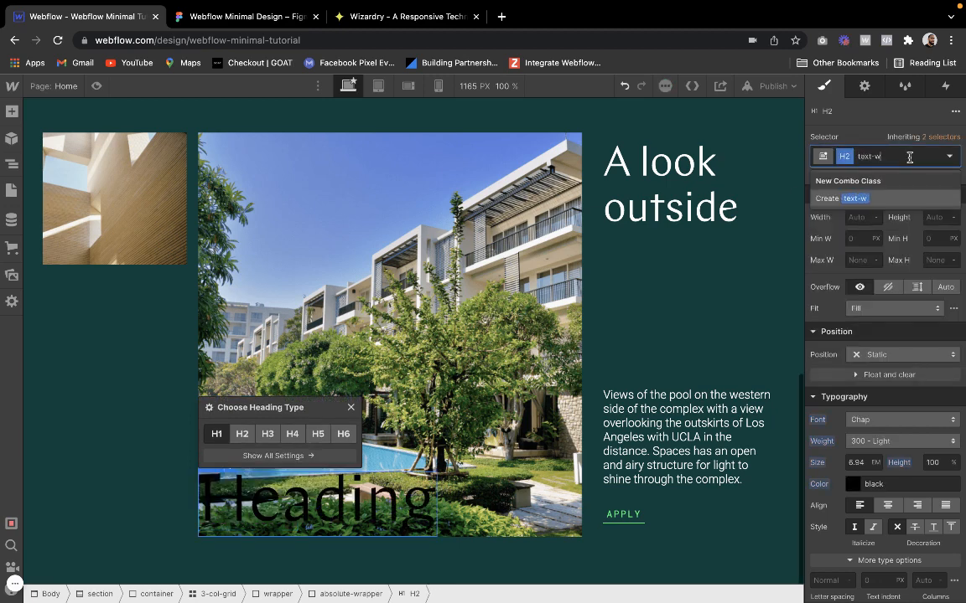
type("white")
key("Return")
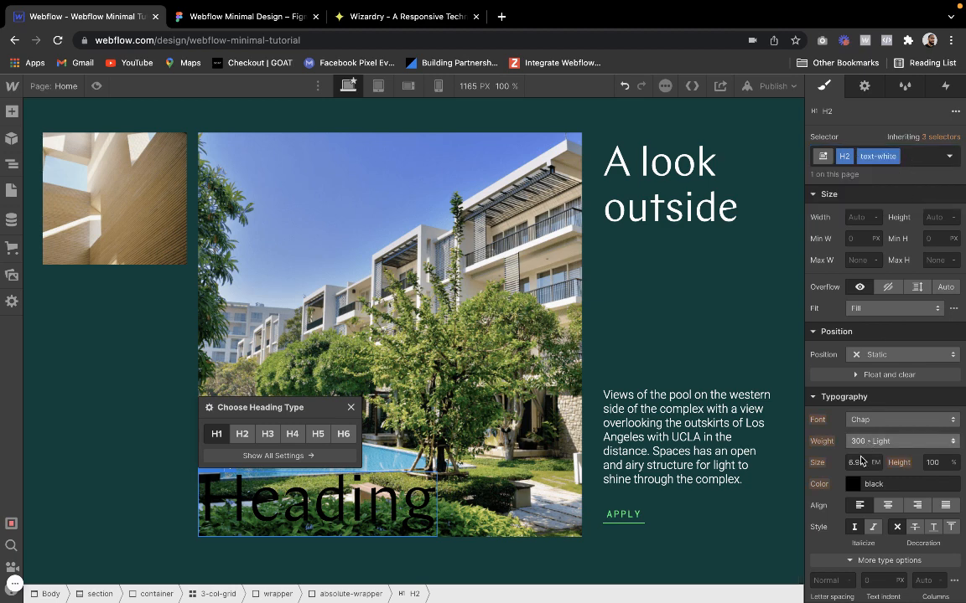
left_click(853, 484)
left_click_drag(844, 311, 687, 201)
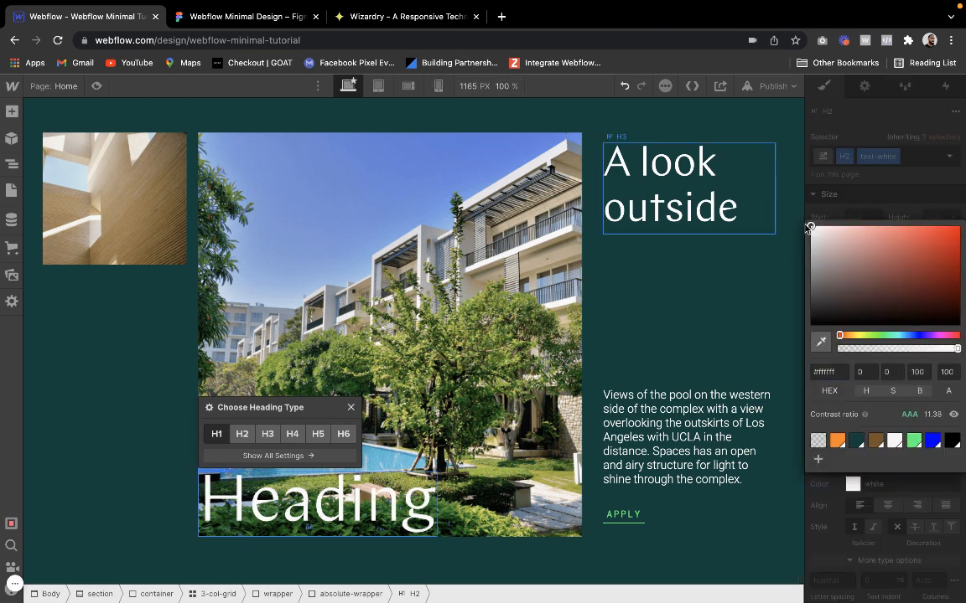
left_click(856, 212)
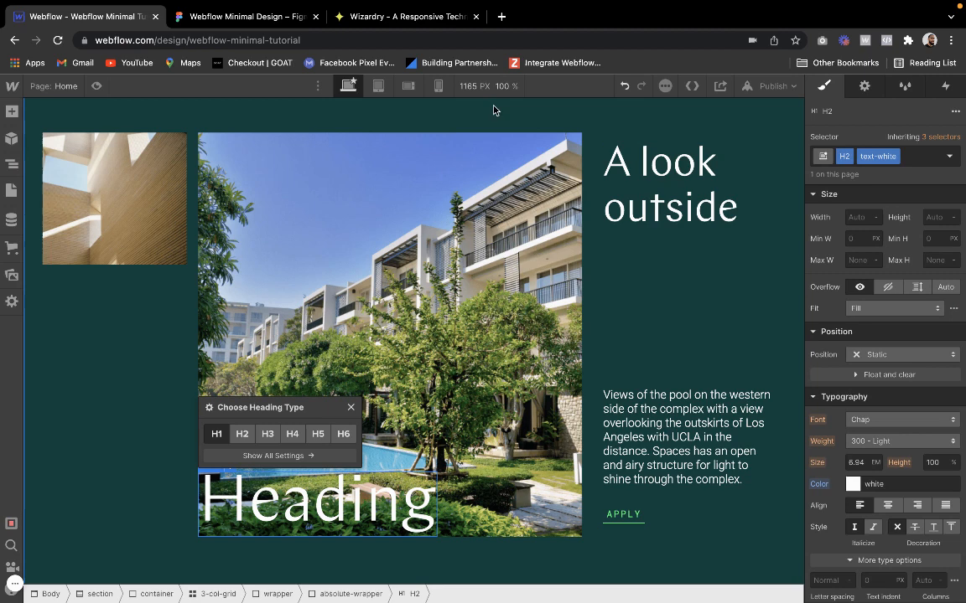
Copy the "Apply Today" text from the Figma design and paste it over the placeholder heading in Webflow
left_click(282, 16)
scroll(415, 343, "down", 5, "ctrl")
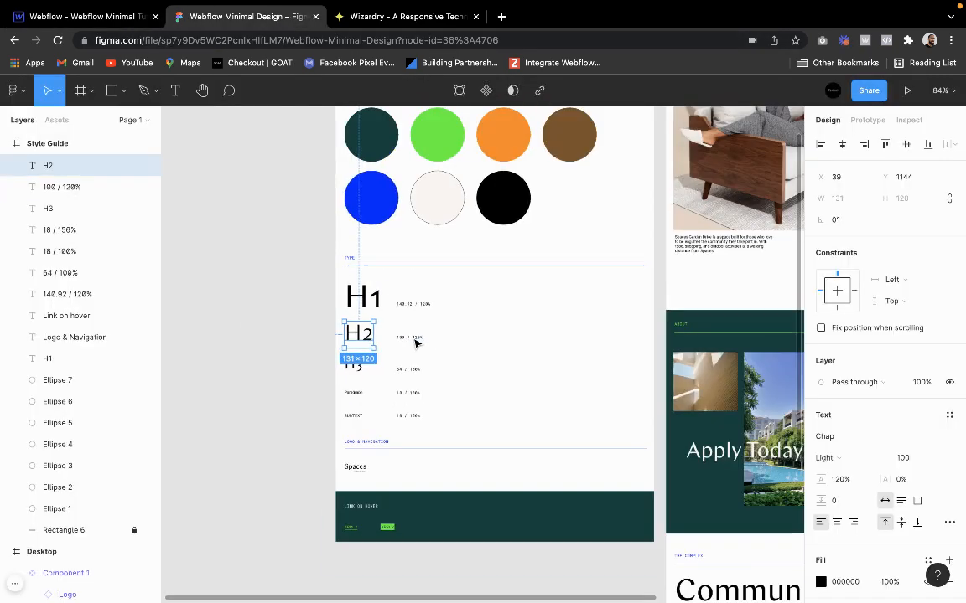
scroll(416, 340, "right", 5)
left_click(509, 449)
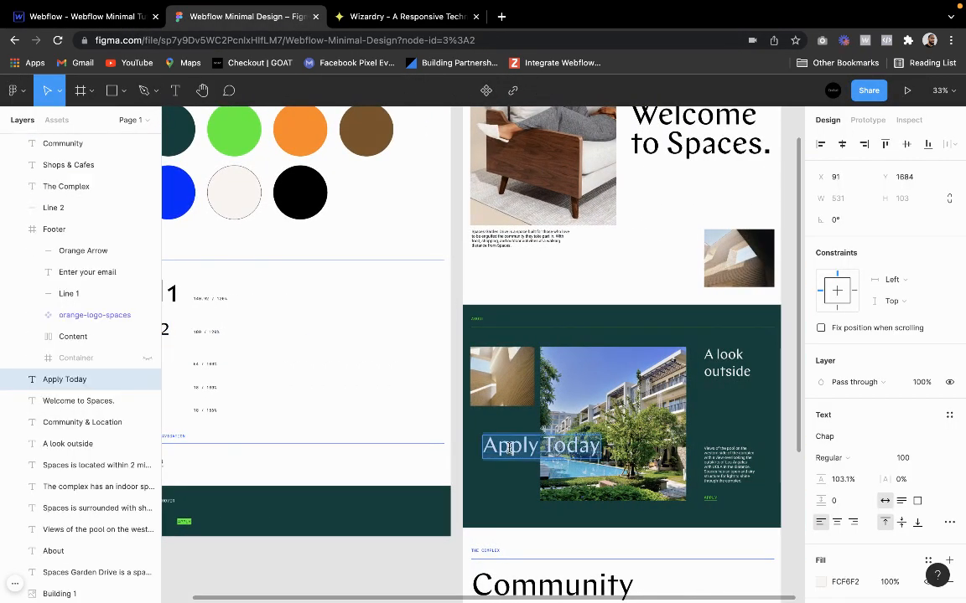
left_click(33, 21)
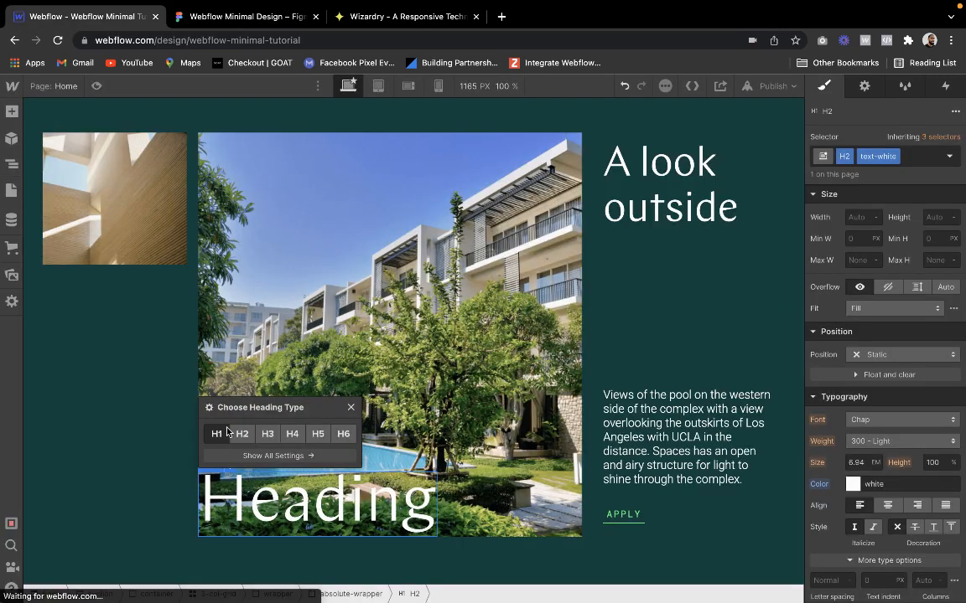
double_click(271, 497)
type("Apply Today")
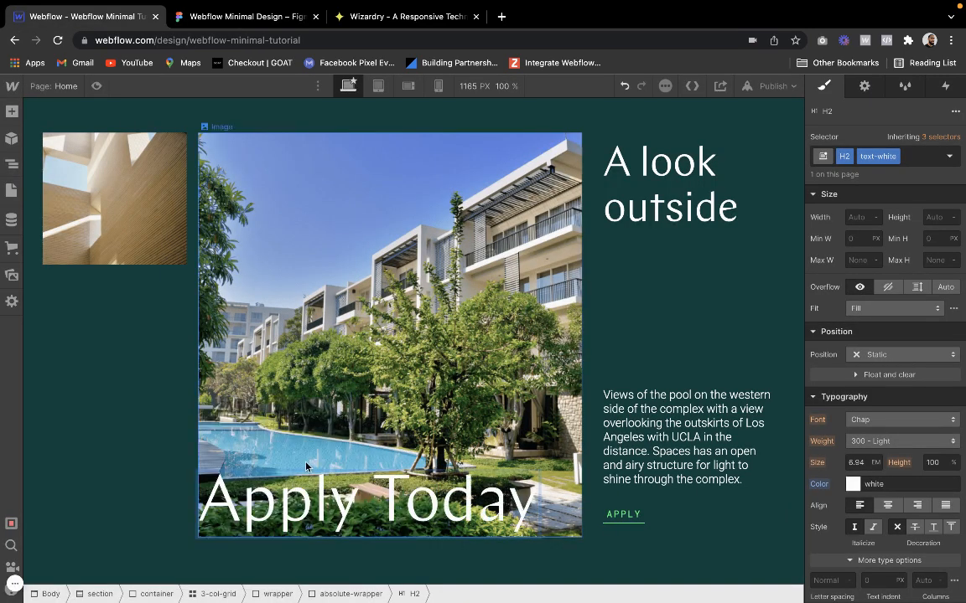
Select the heading's absolute-wrapper and anchor it to the bottom left after trying the Left position preset
left_click(275, 415)
left_click(215, 468)
left_click(214, 454)
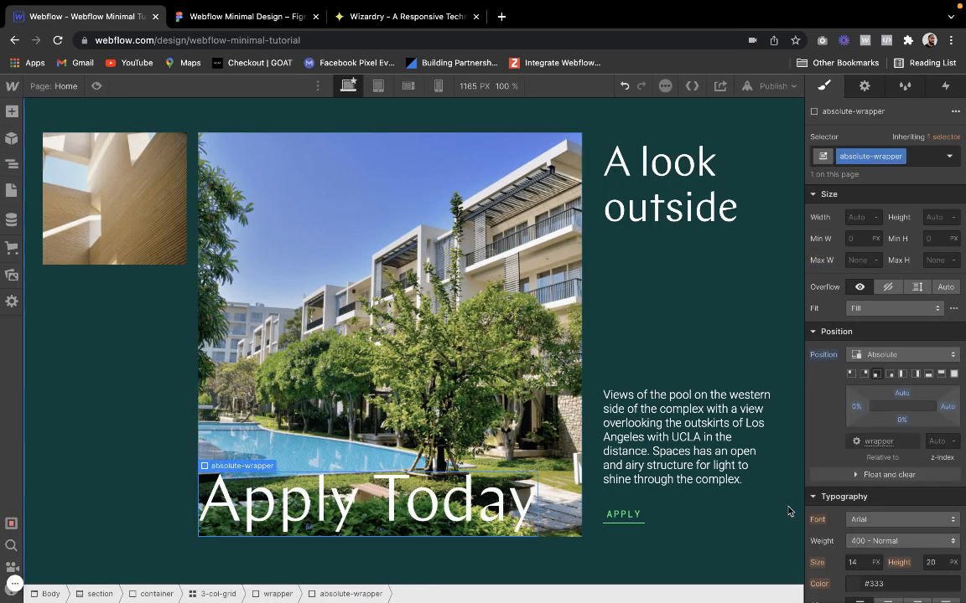
left_click(901, 376)
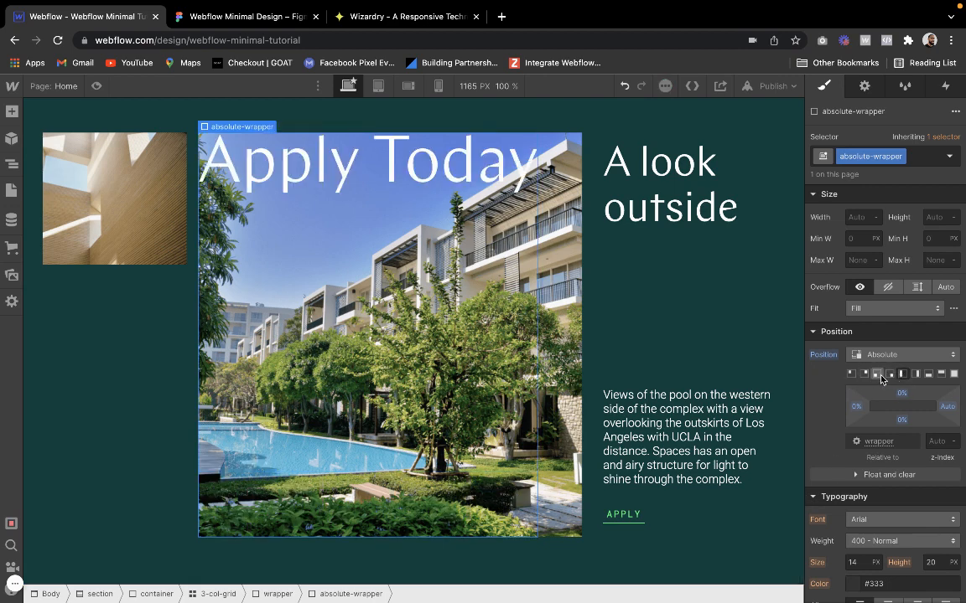
left_click(880, 379)
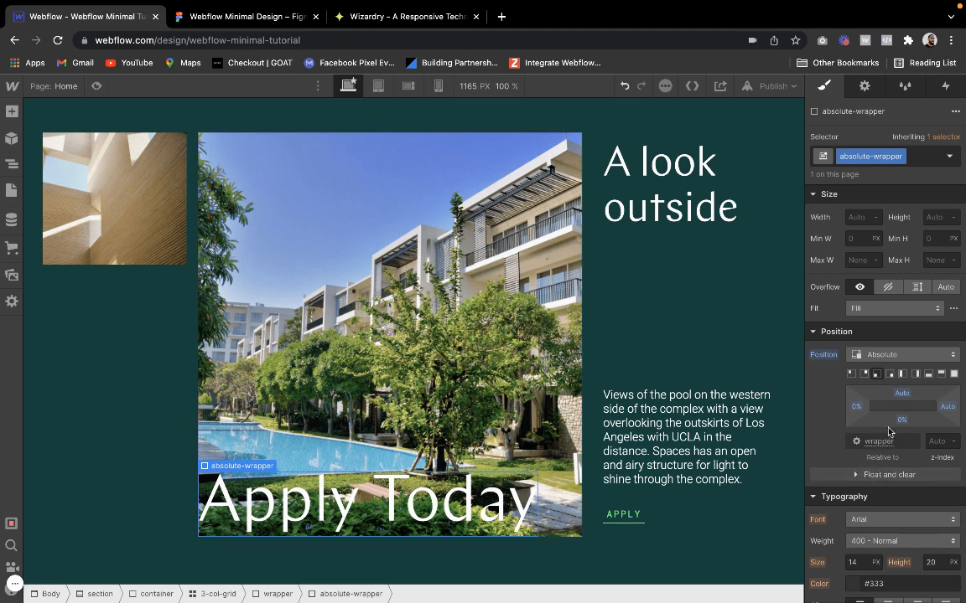
Shift the absolute-wrapper out past the image's left edge by setting its left offset to -43%
left_click_drag(855, 409, 845, 407)
left_click(855, 407)
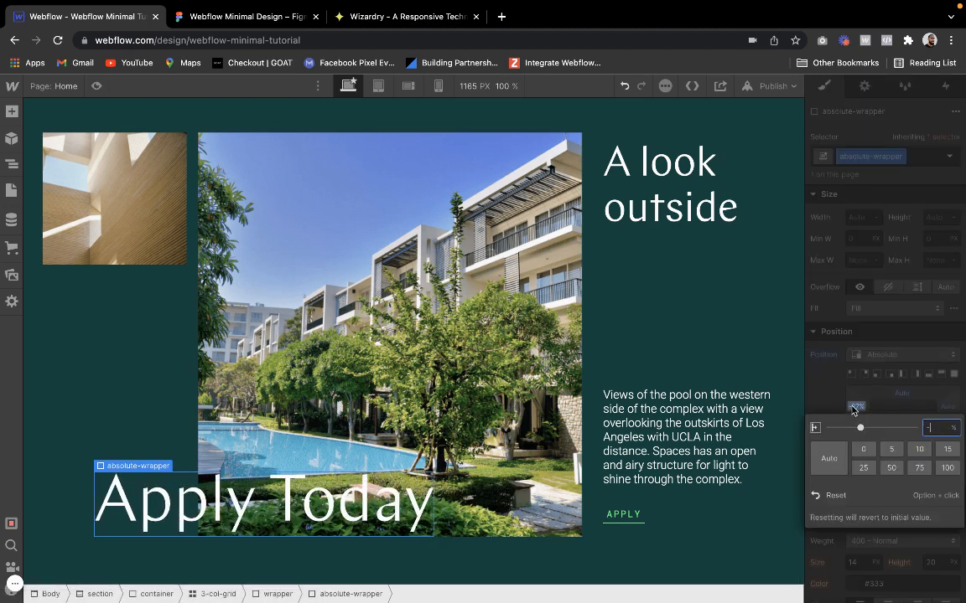
type("-40")
key("Return")
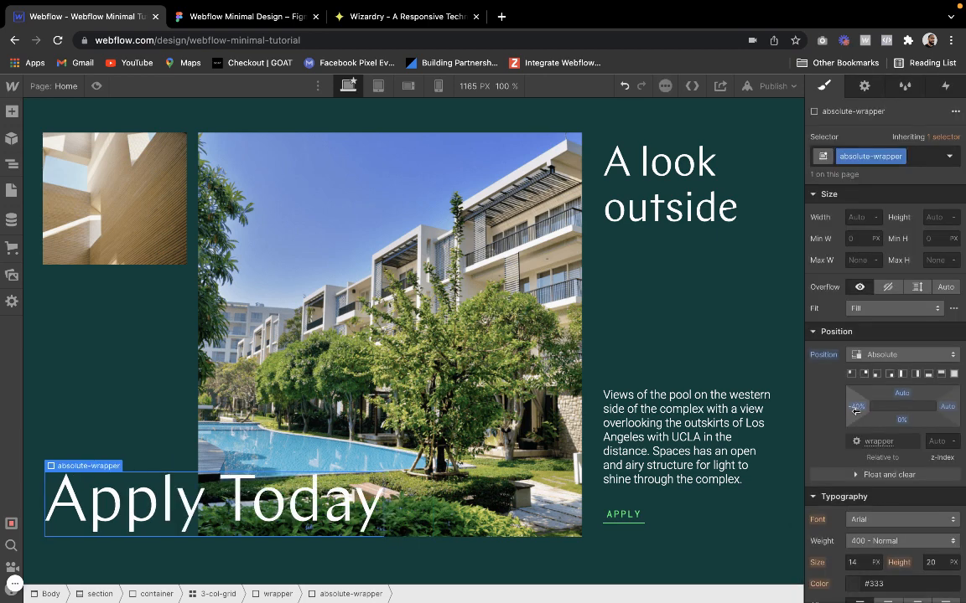
left_click(856, 410)
key("Down")
key("Down")
key("Down")
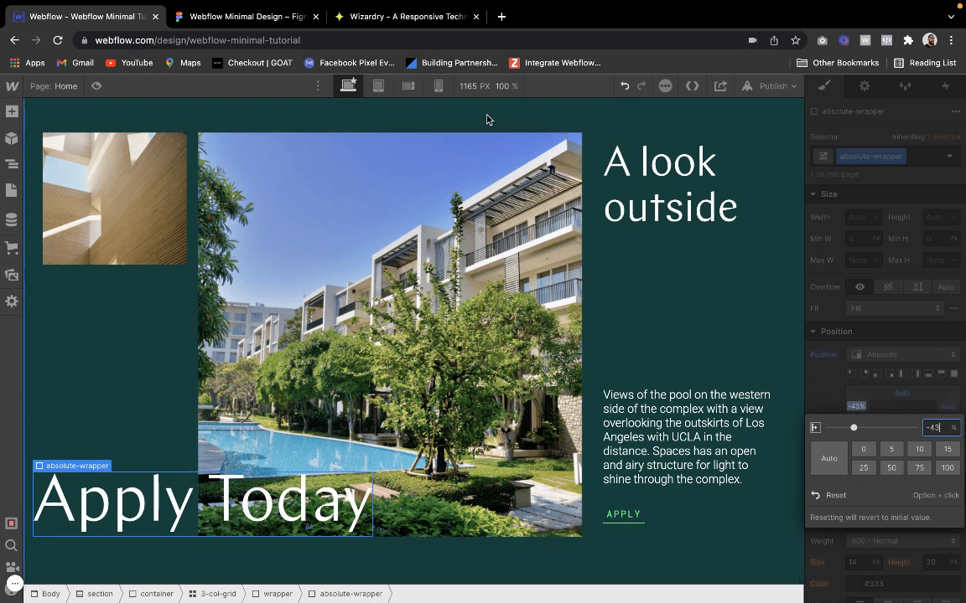
Set the canvas width to 1440 px and adjust the absolute-wrapper's left offset to -35%
left_click(467, 88)
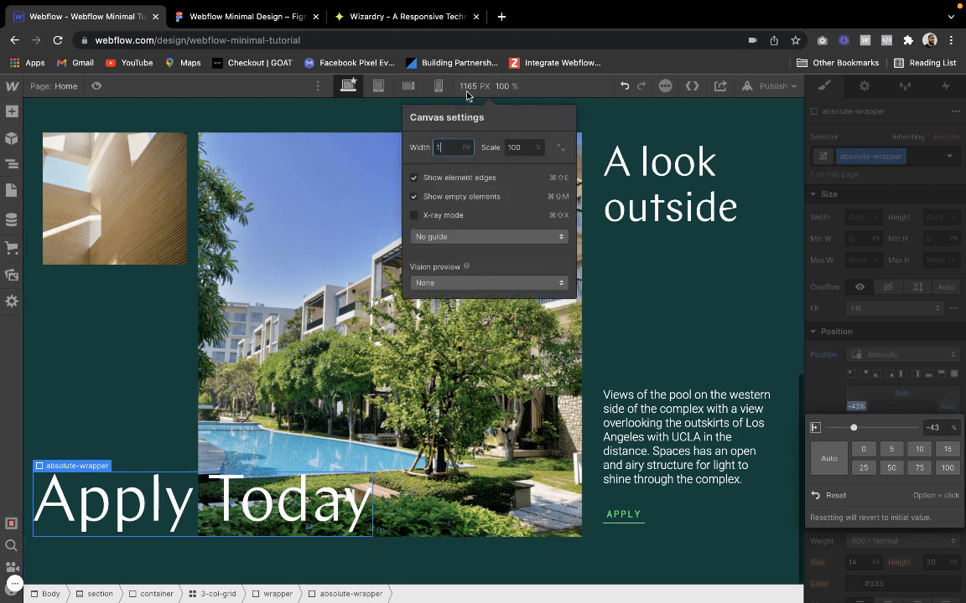
key("Return")
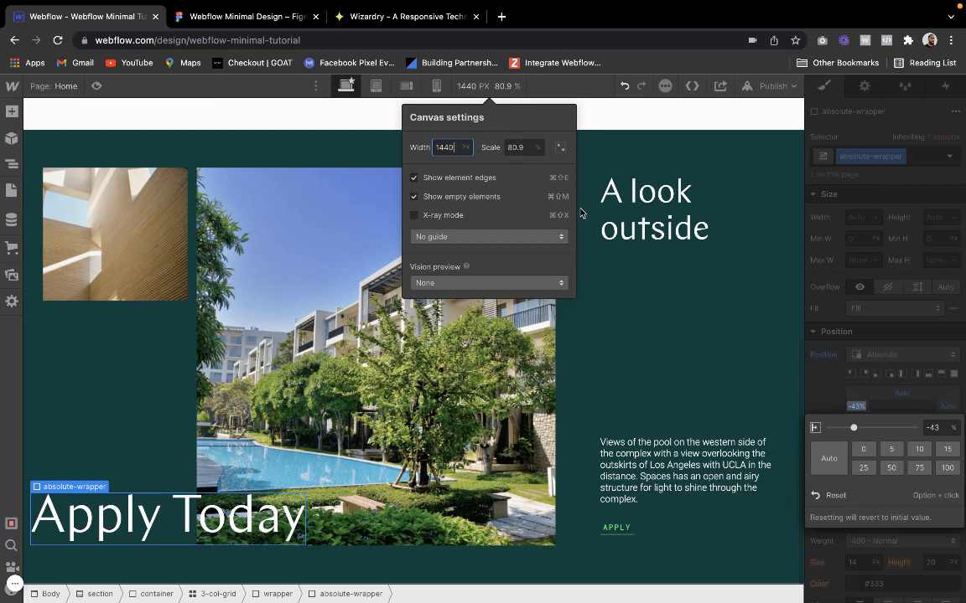
left_click(856, 411)
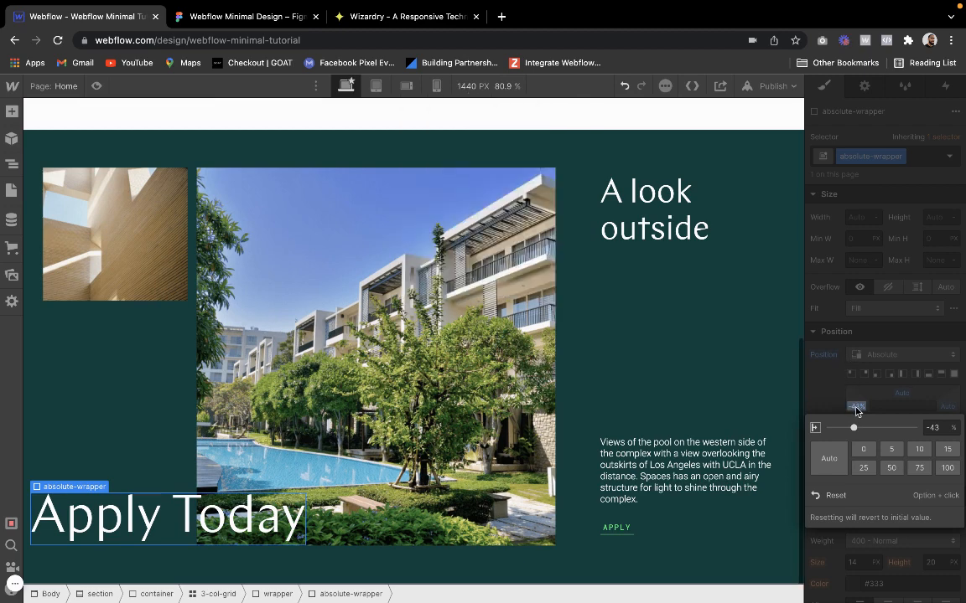
key("Up")
key("Up")
key("Up")
key("Up")
key("Up")
key("Up")
key("Up")
key("Up")
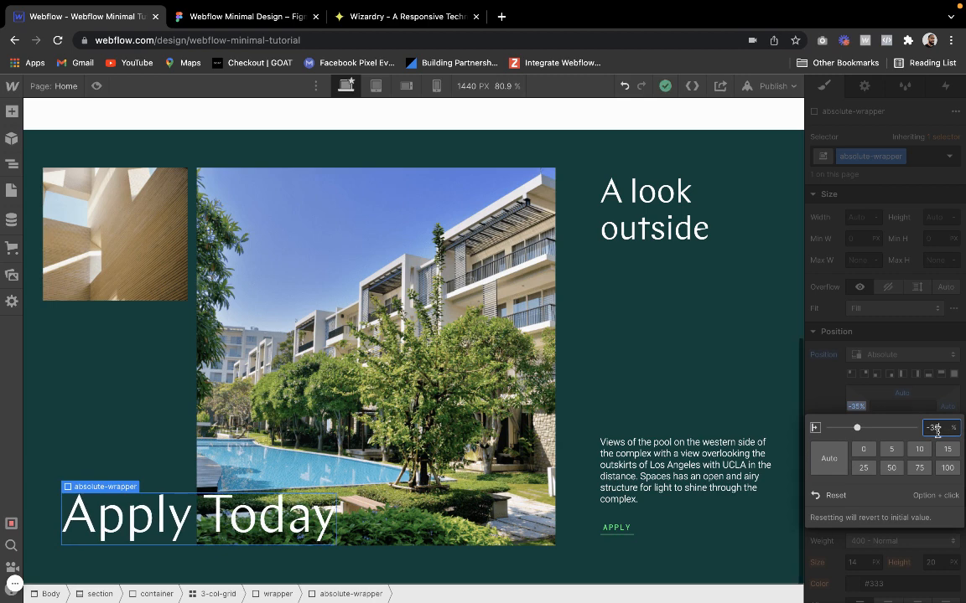
Raise the absolute-wrapper by trying bottom offsets of 25% and 30% and settling on 35%
left_click(902, 420)
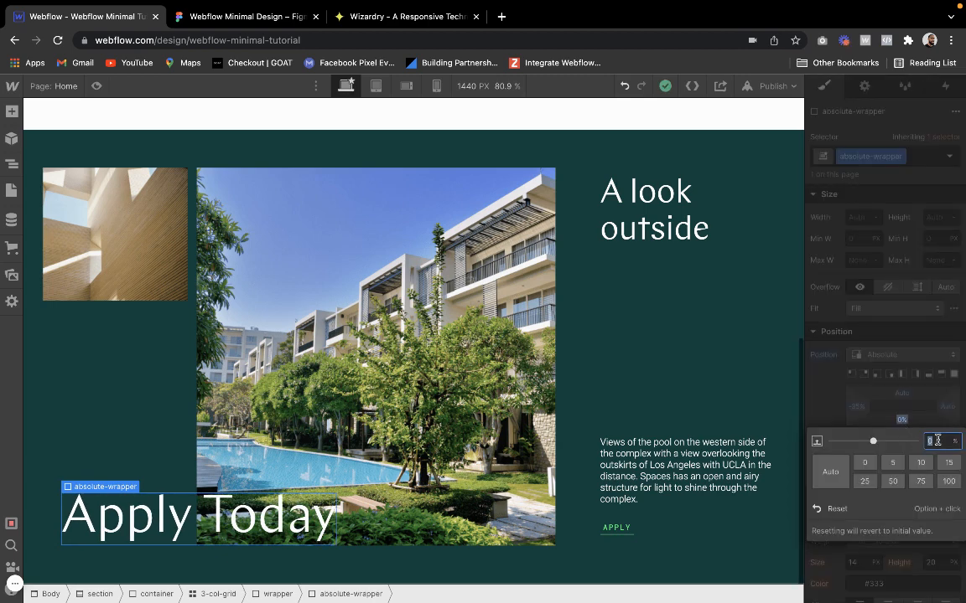
key("Return")
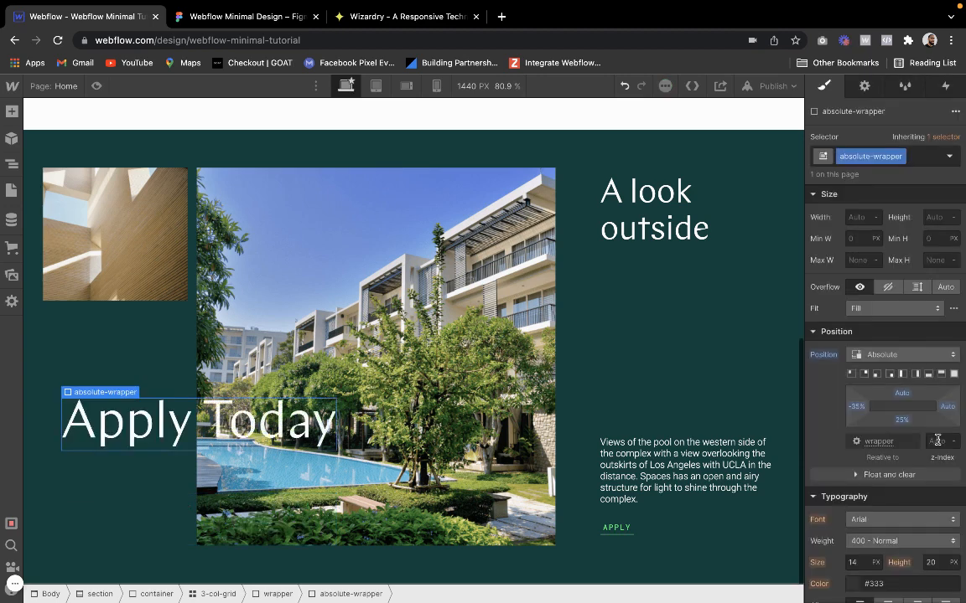
left_click(900, 420)
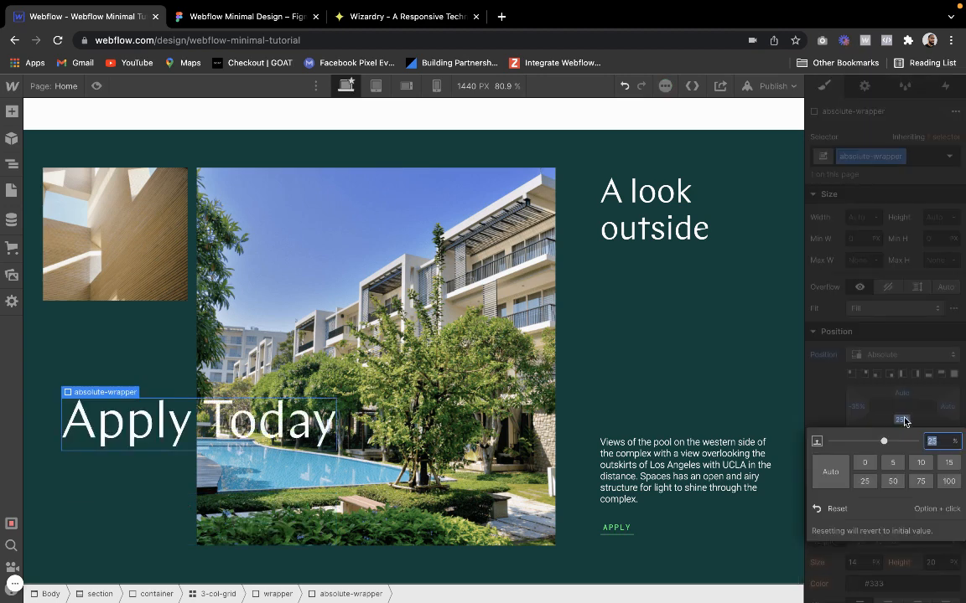
type("30")
key("Return")
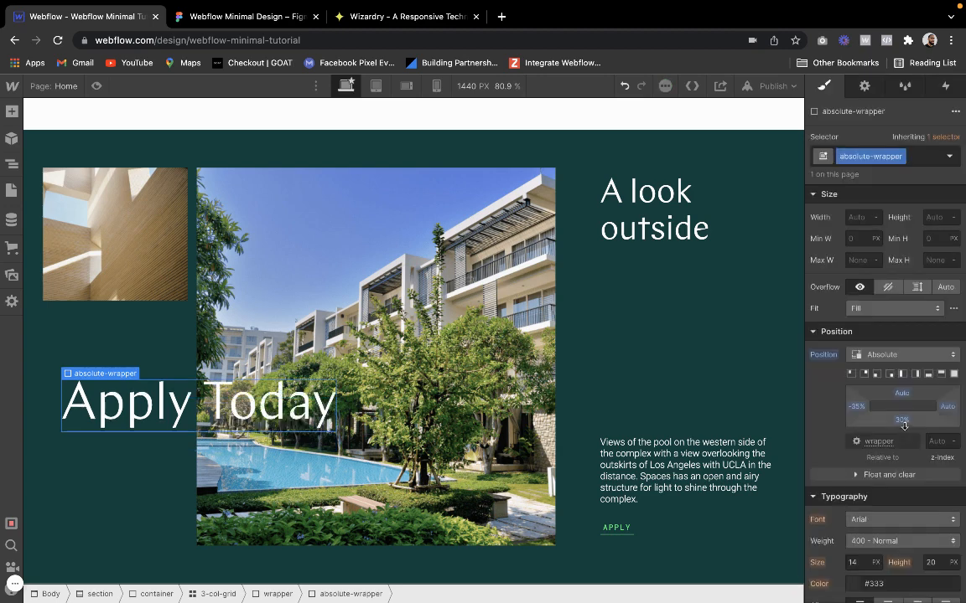
left_click(902, 421)
type("35")
key("Return")
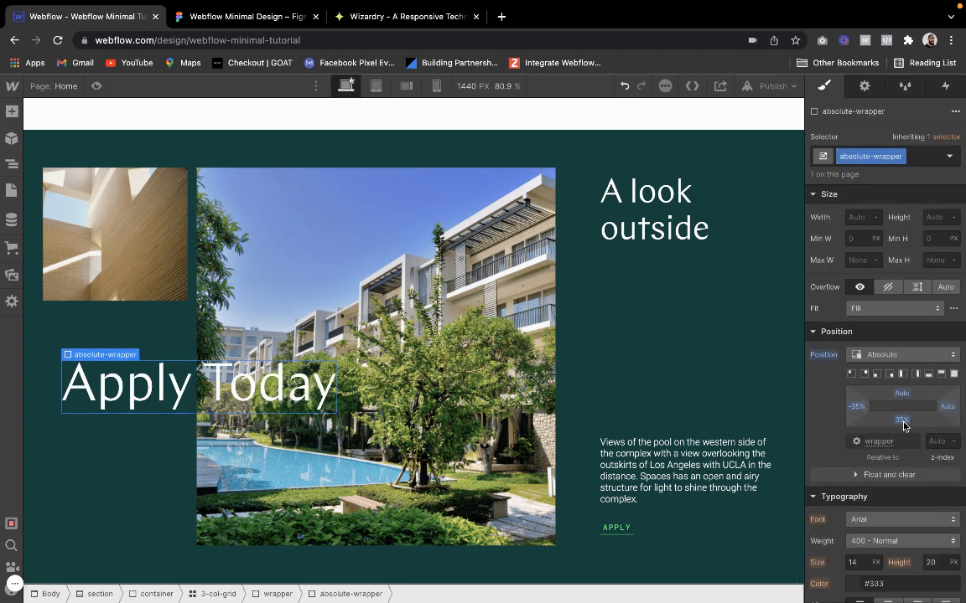
Preview the page and examine how the "Apply Today" heading overlaps the images in the dark green section
left_click(98, 85)
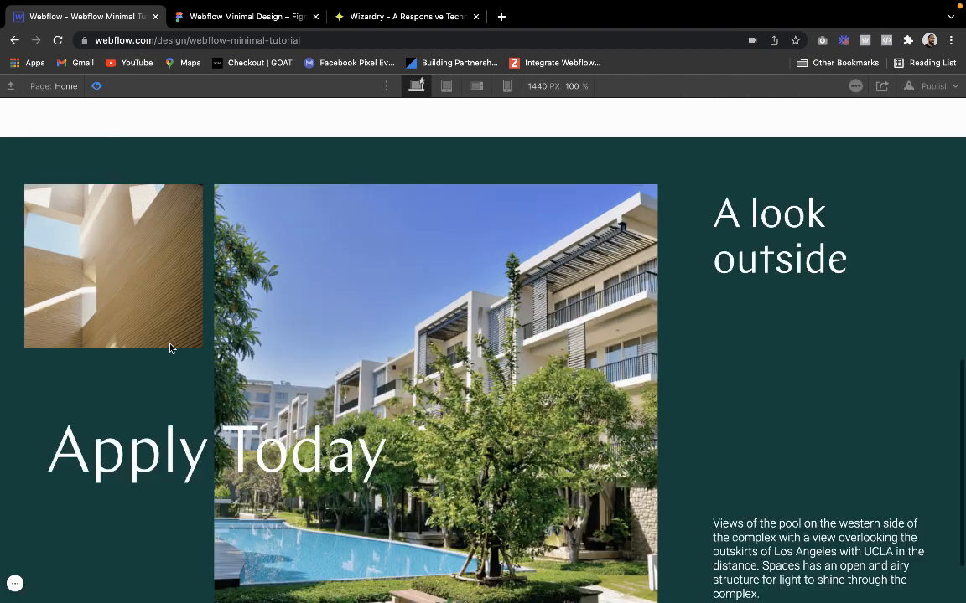
scroll(171, 348, "down", 2)
scroll(170, 348, "up", 2)
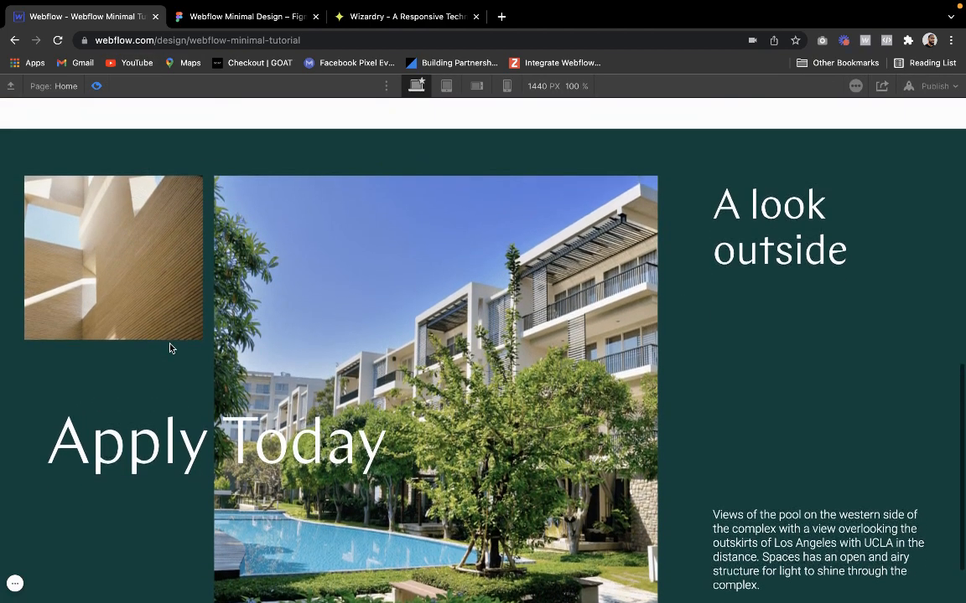
scroll(170, 348, "down", 2)
scroll(170, 348, "up", 4)
scroll(171, 347, "down", 4)
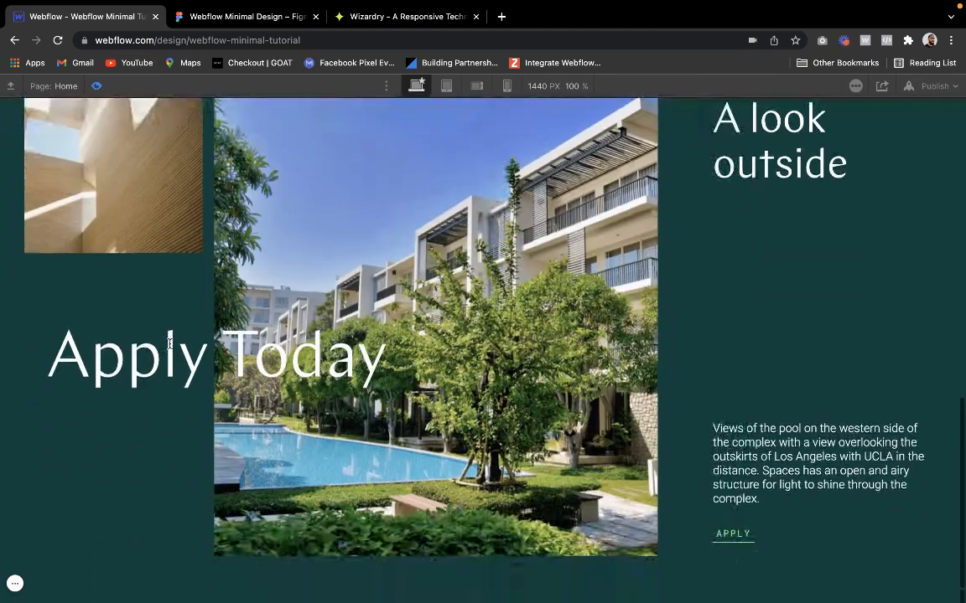
scroll(170, 345, "up", 10)
scroll(170, 345, "down", 10)
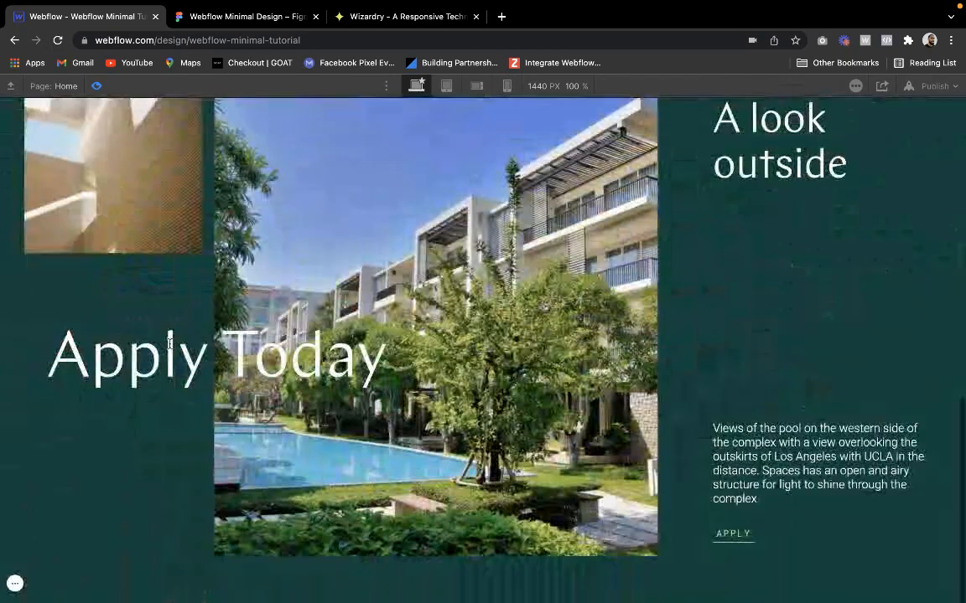
scroll(230, 173, "up", 2)
scroll(230, 173, "down", 1)
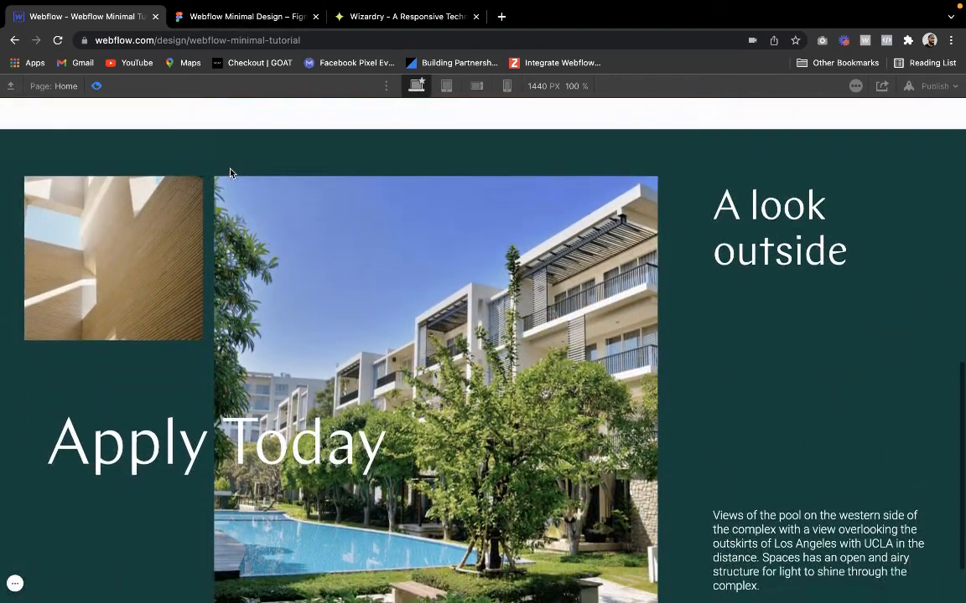
scroll(231, 173, "down", 1)
scroll(172, 362, "down", 1)
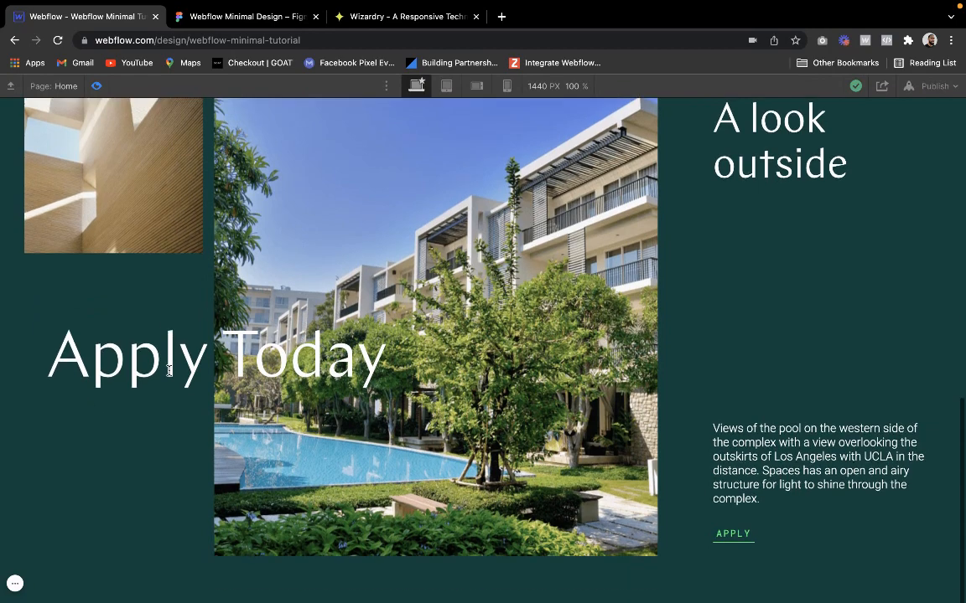
scroll(157, 340, "up", 5)
scroll(155, 328, "down", 4)
scroll(158, 334, "up", 3)
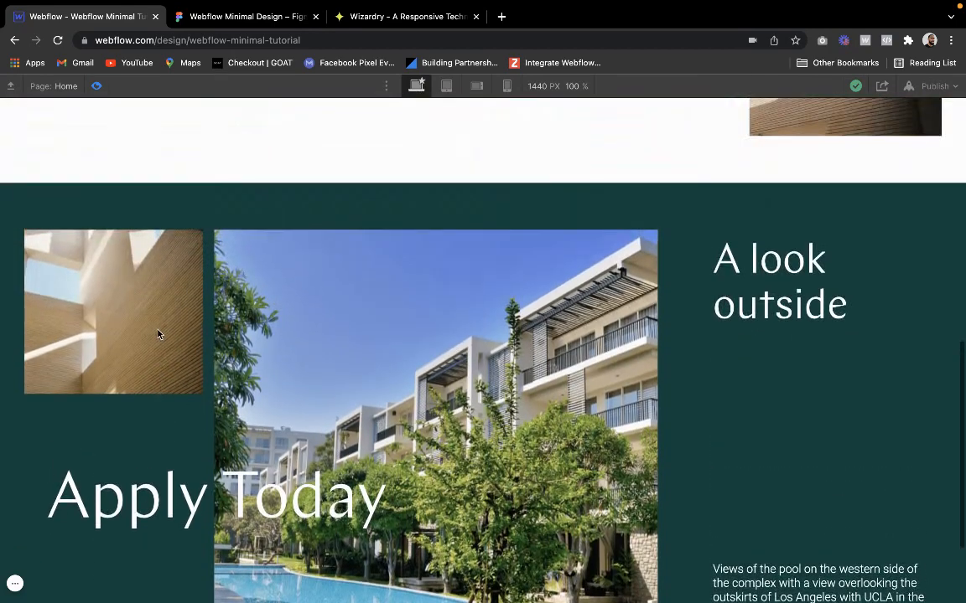
left_click(94, 89)
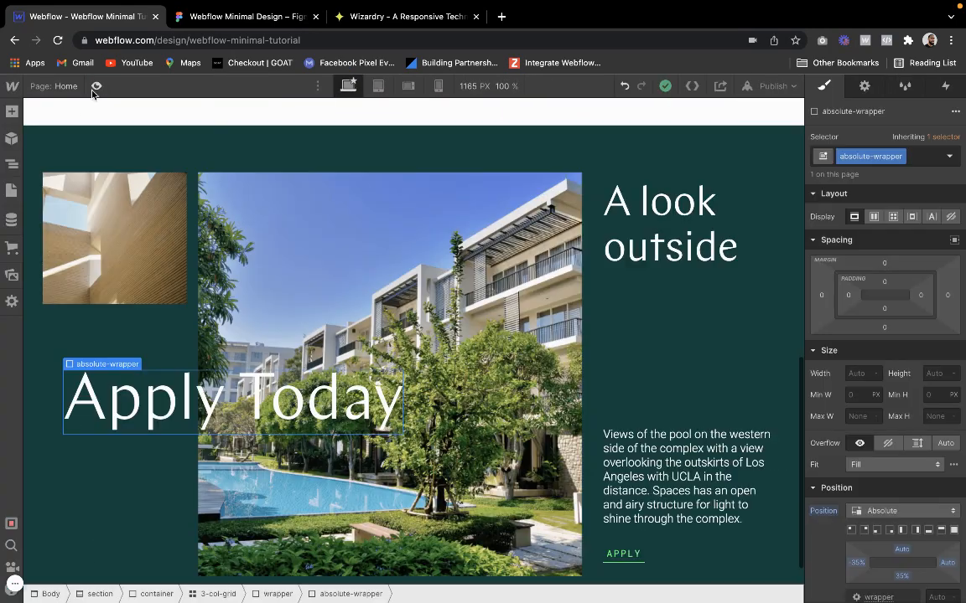
Examine the About section in the Figma design, including its label, divider line and "Apply Today" placement
left_click(229, 18)
scroll(243, 210, "up", 3)
scroll(244, 209, "left", 3)
scroll(243, 209, "right", 6)
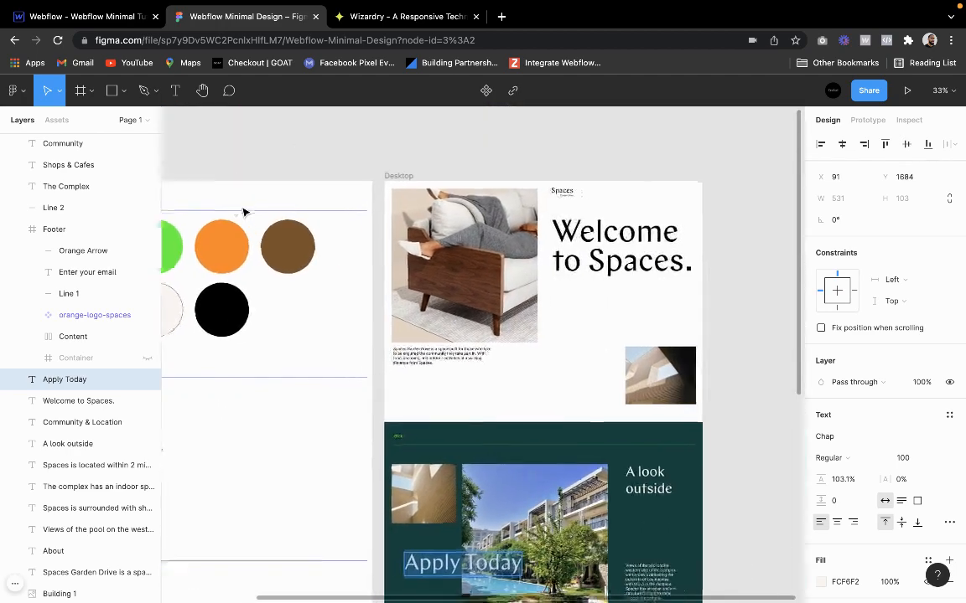
scroll(407, 484, "up", 5)
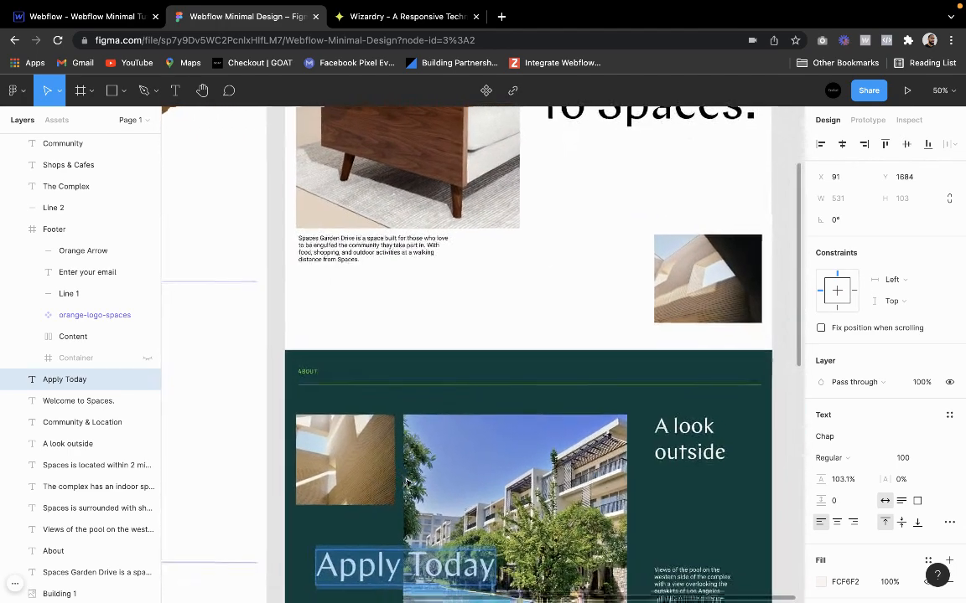
scroll(405, 478, "up", 4)
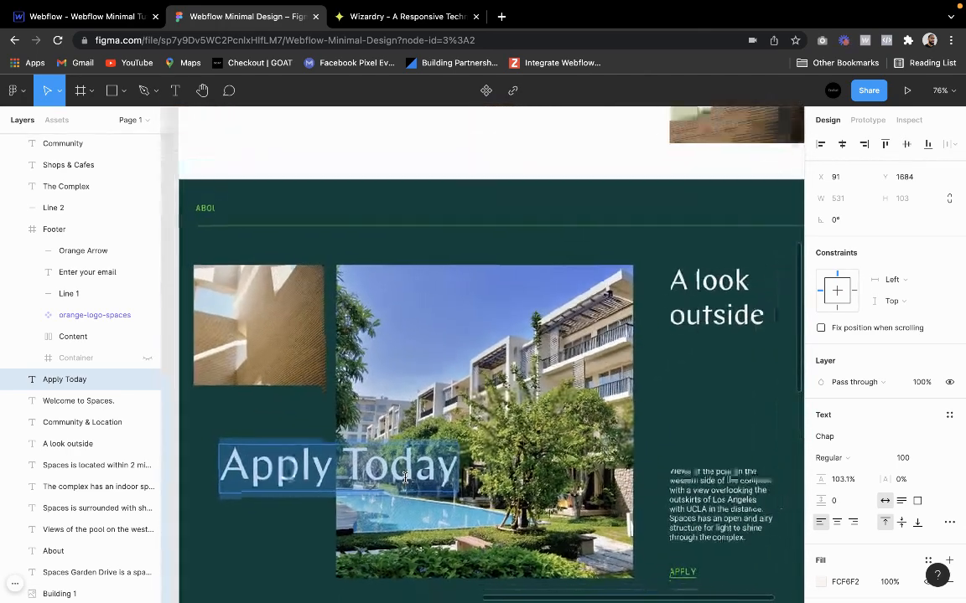
scroll(400, 474, "down", 3)
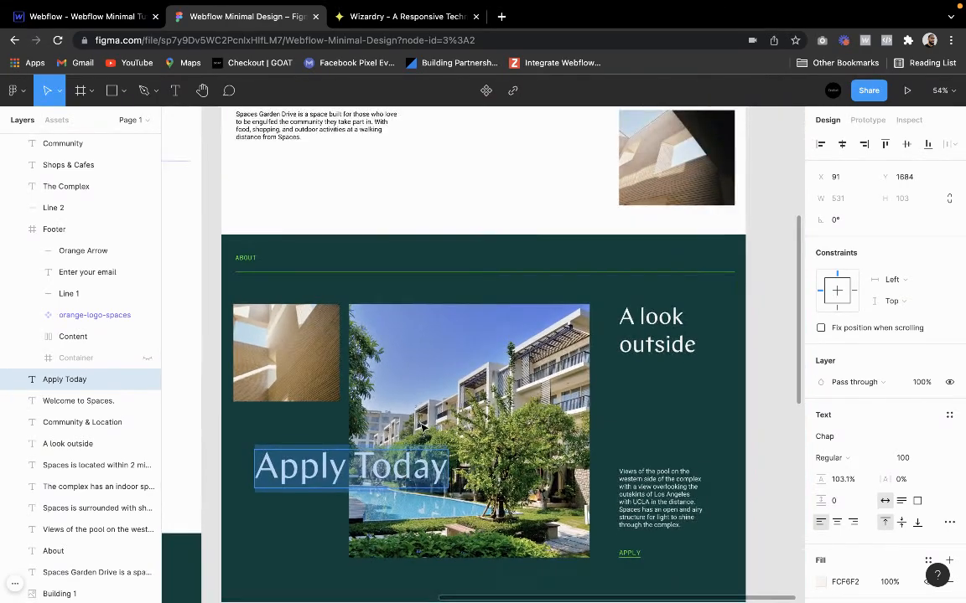
left_click(325, 430)
scroll(324, 429, "down", 2)
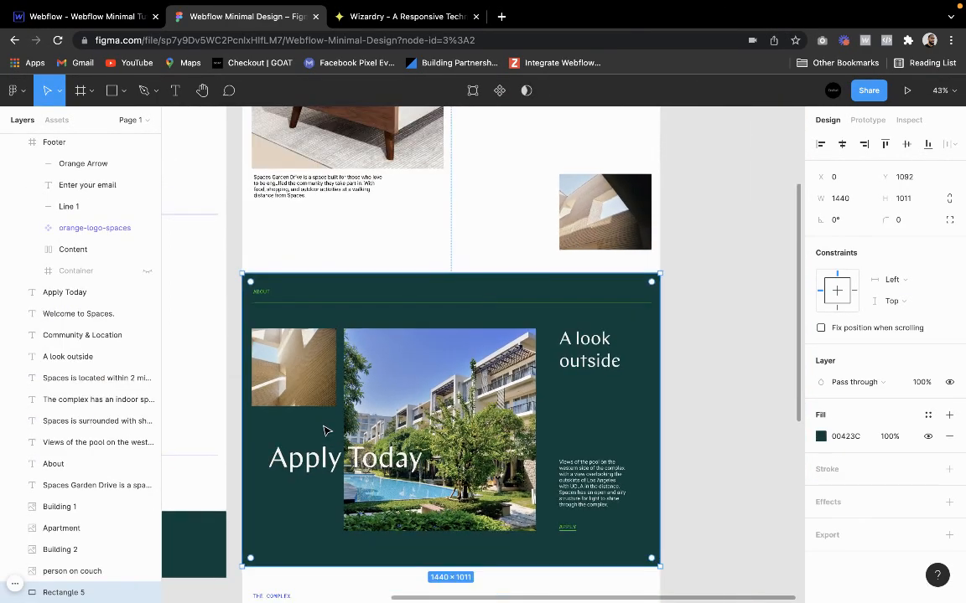
scroll(324, 429, "up", 4)
scroll(325, 429, "right", 1)
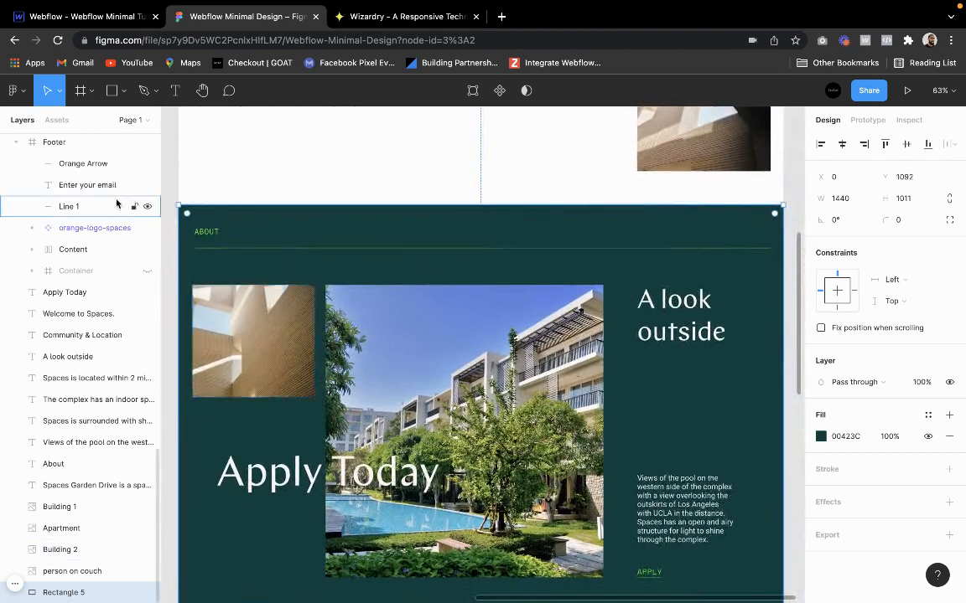
Return to Webflow, select the dark green section and open the list of elements that can be added
left_click(62, 16)
left_click(120, 145)
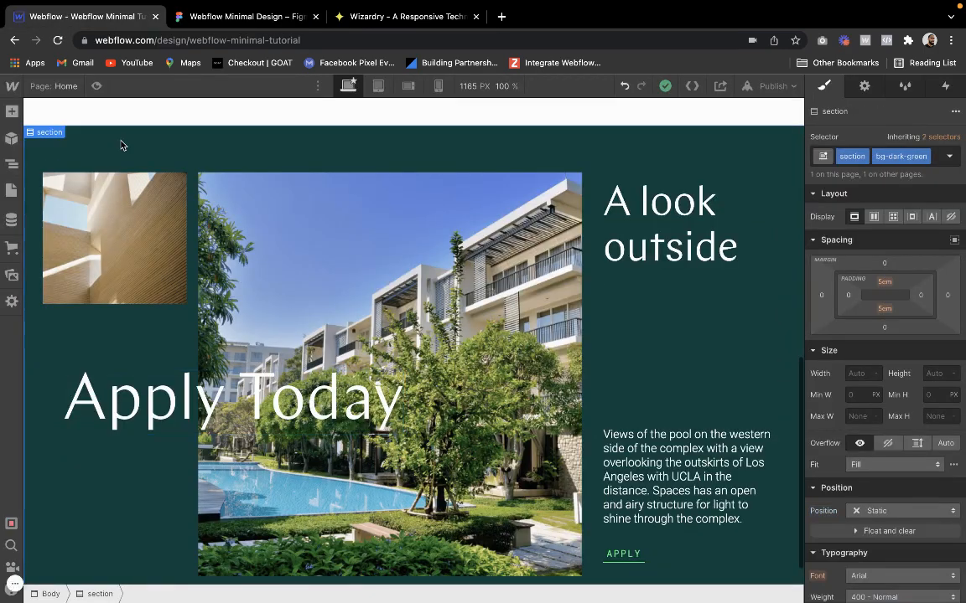
left_click(11, 116)
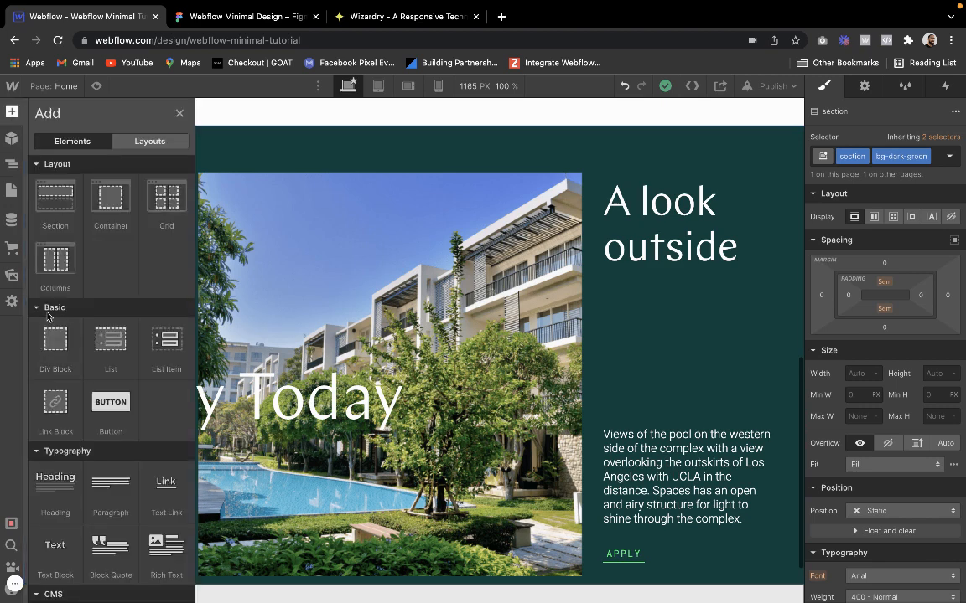
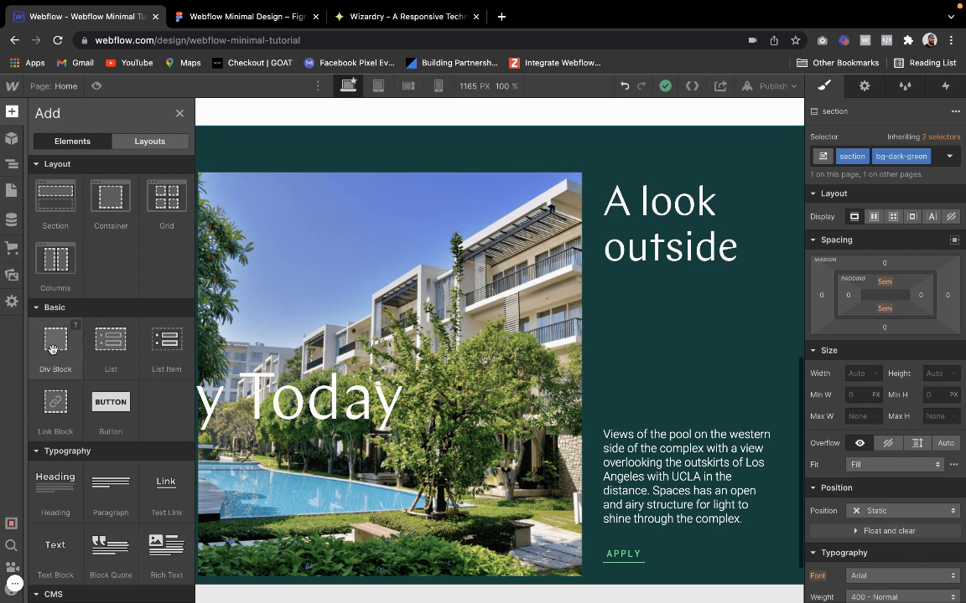
Add a text block inside the dark green section's container and give it the caption and text-neon classes
left_click(11, 164)
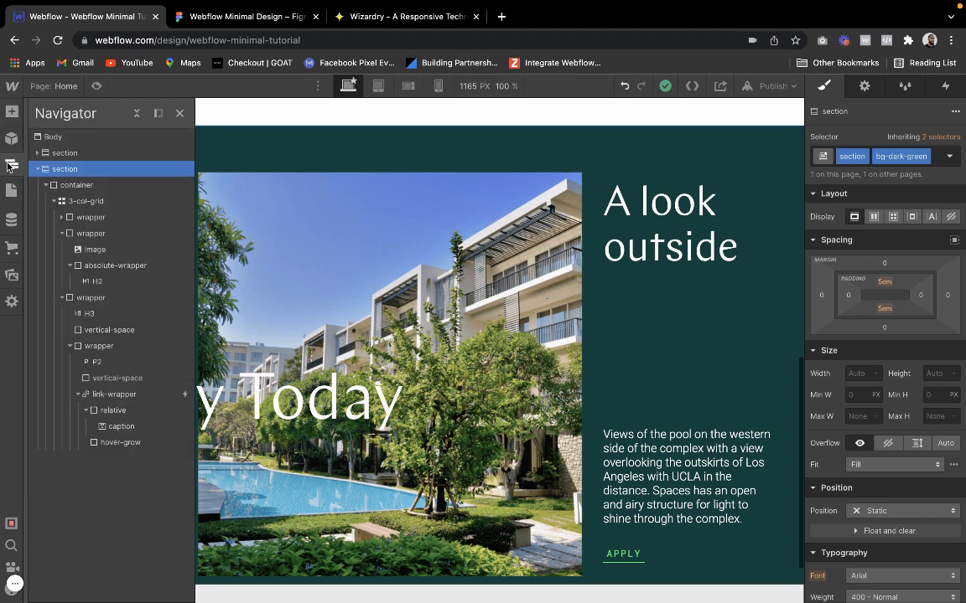
left_click(70, 202)
left_click(76, 184)
left_click(11, 111)
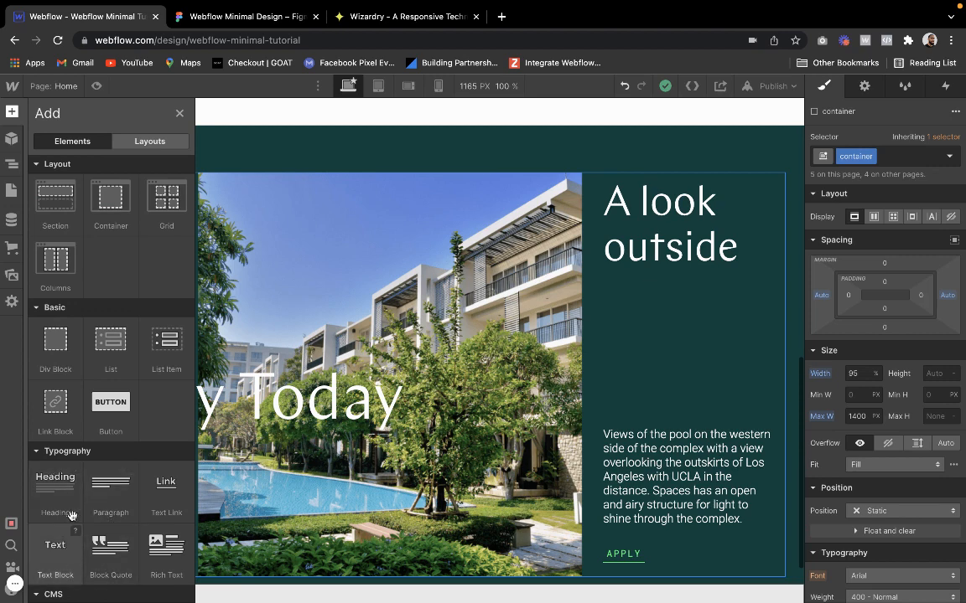
scroll(83, 444, "down", 1)
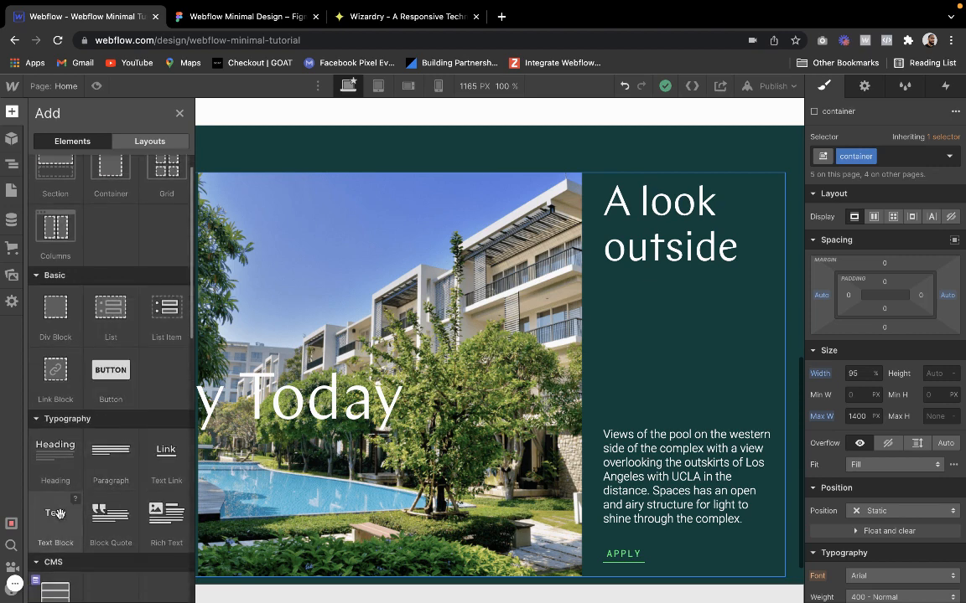
left_click(59, 514)
left_click(857, 158)
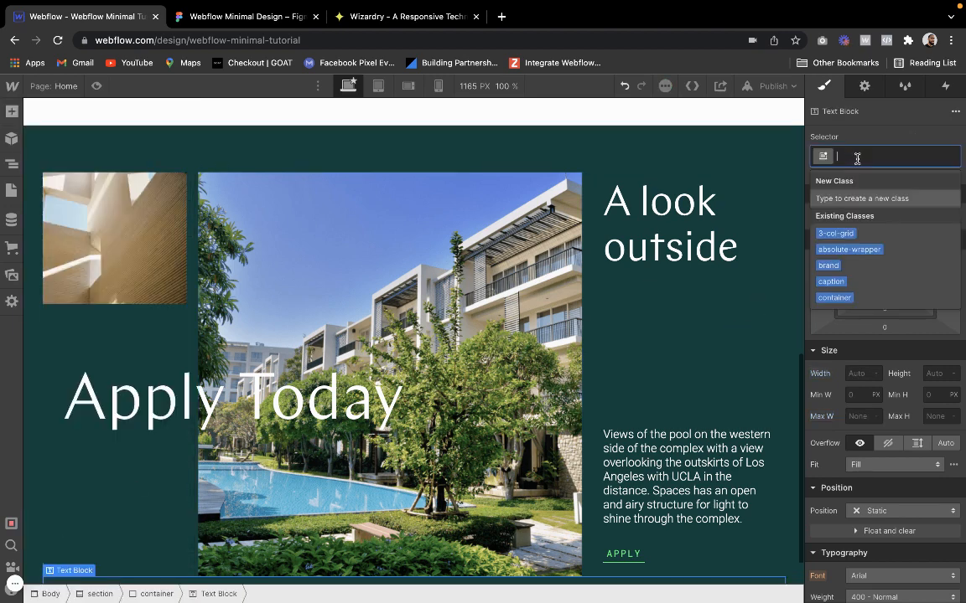
type("caption")
key("Return")
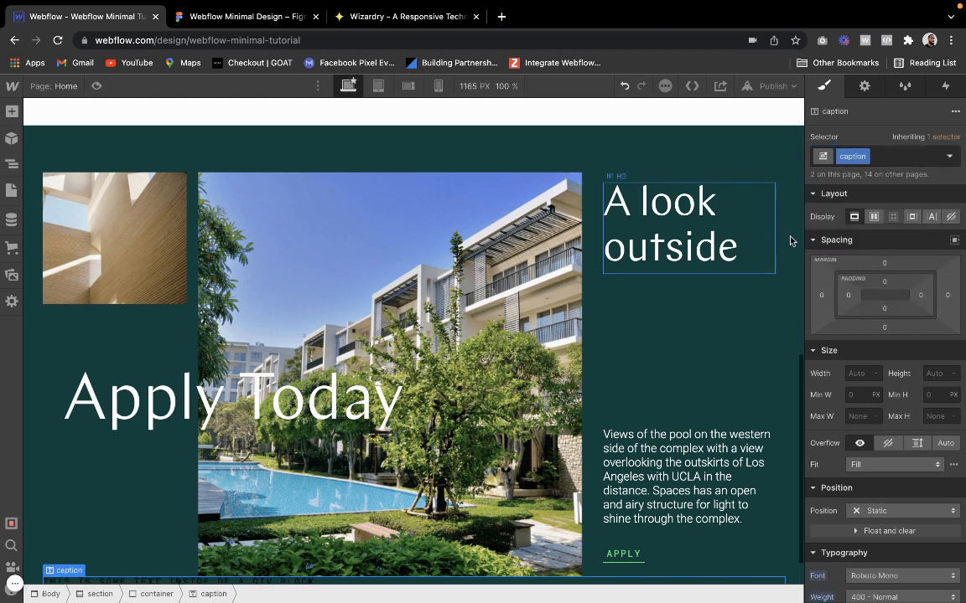
left_click(892, 156)
left_click(826, 251)
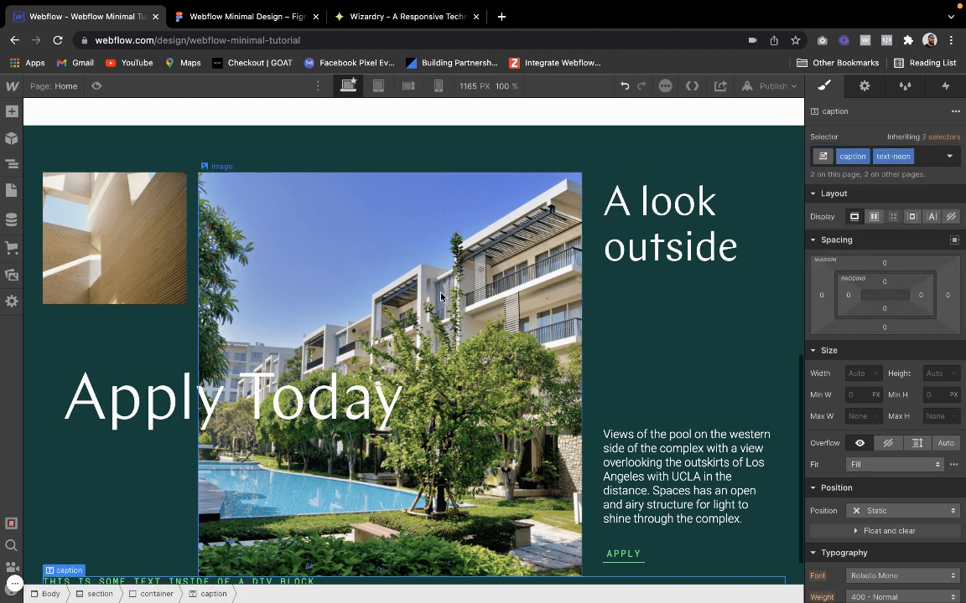
Move the new caption to the start of the container, directly above the 3-col-grid
scroll(440, 296, "down", 1)
left_click(11, 165)
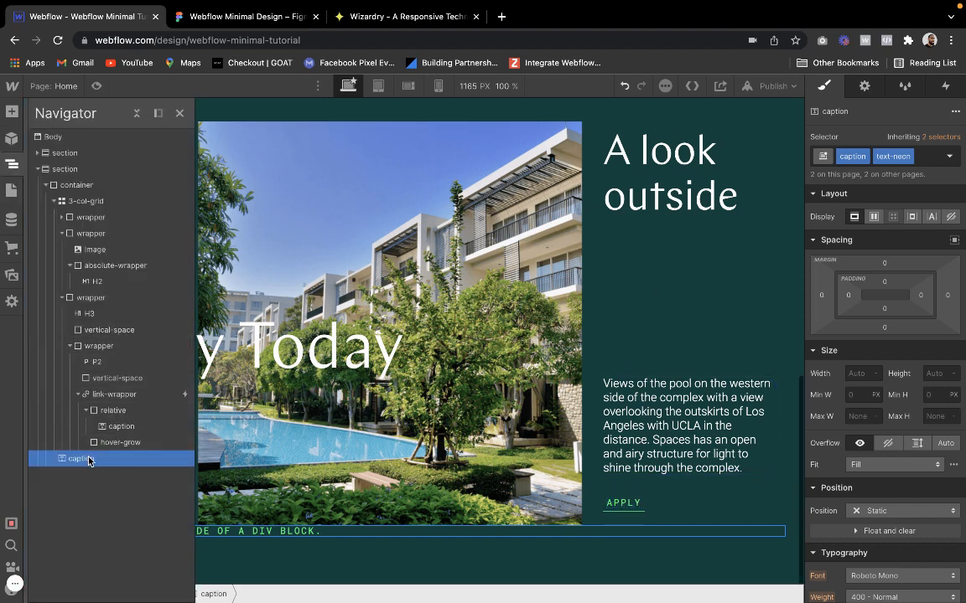
left_click_drag(88, 459, 112, 195)
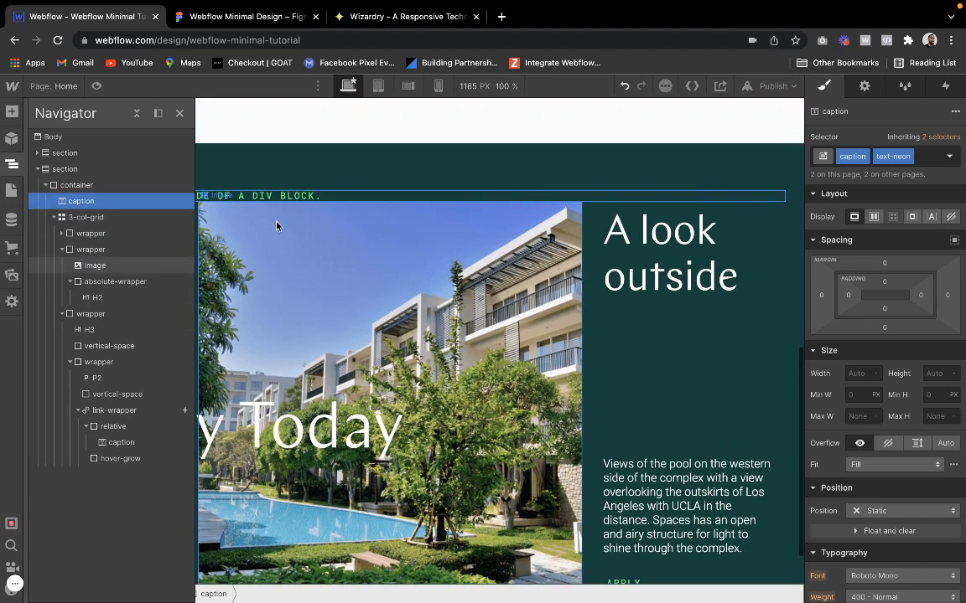
Insert a div block directly below the new caption and assign it the vertical-space class
left_click(72, 187)
left_click(77, 201)
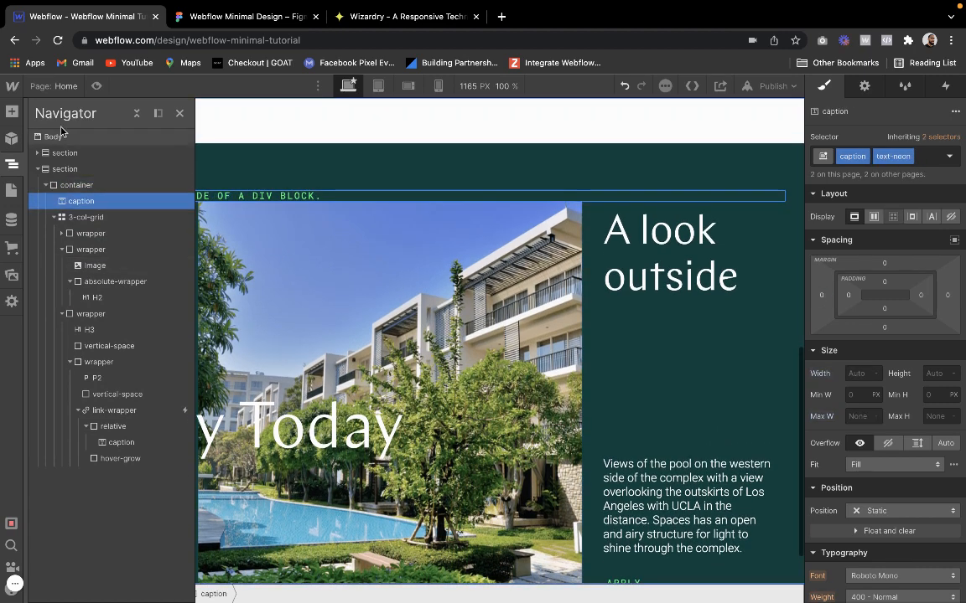
left_click(12, 112)
left_click(48, 313)
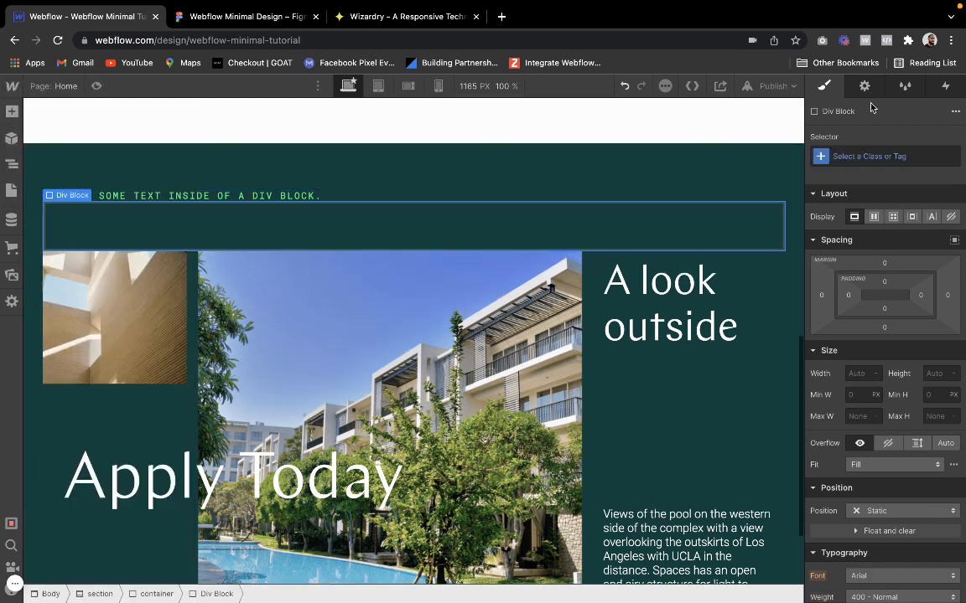
left_click(872, 157)
type("vertic")
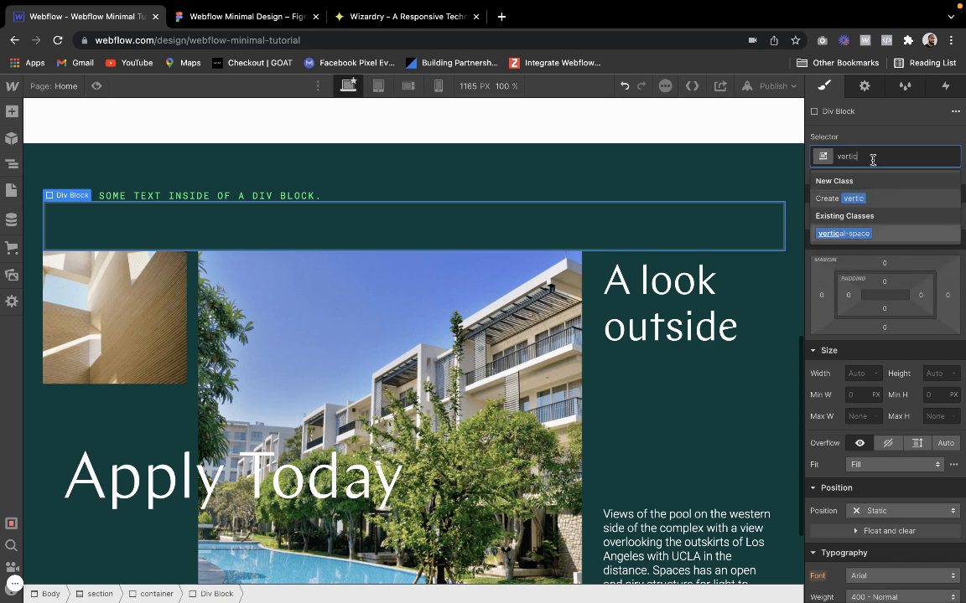
key("Return")
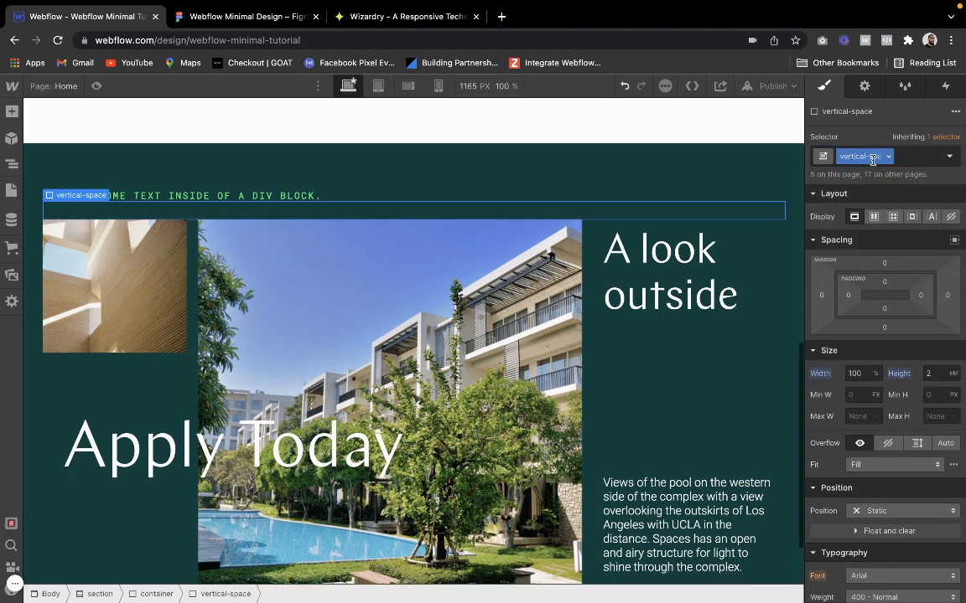
Add a div block to the dark green section's container with the line class and its neon combo class
mouse_move(81, 193)
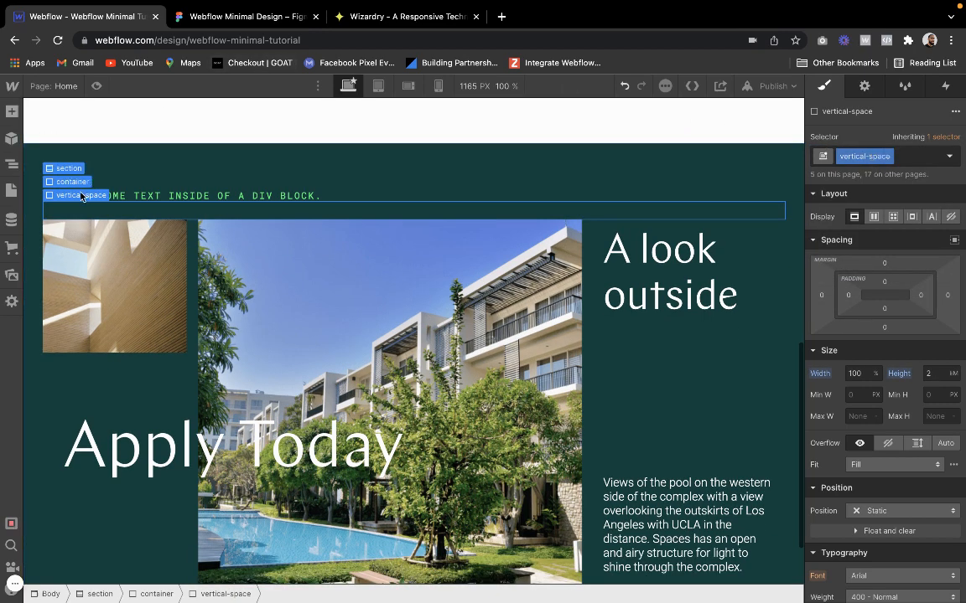
left_click(135, 197)
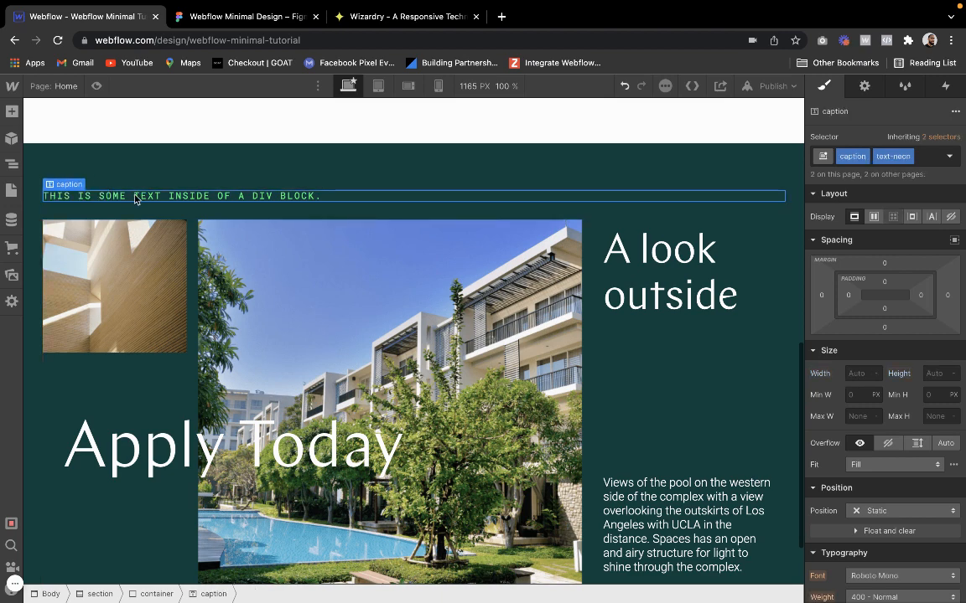
left_click(71, 173)
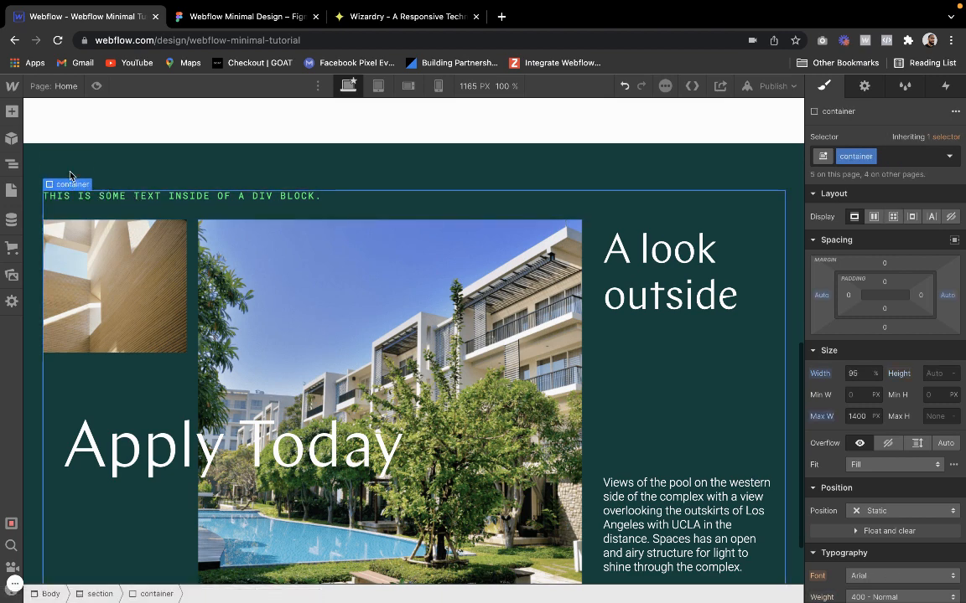
left_click(13, 113)
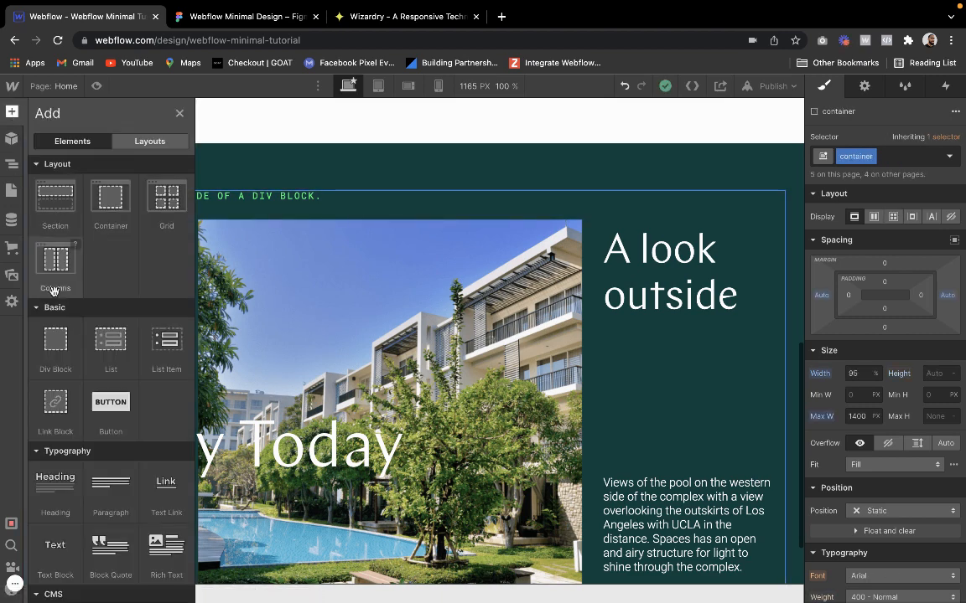
left_click(62, 344)
left_click(843, 157)
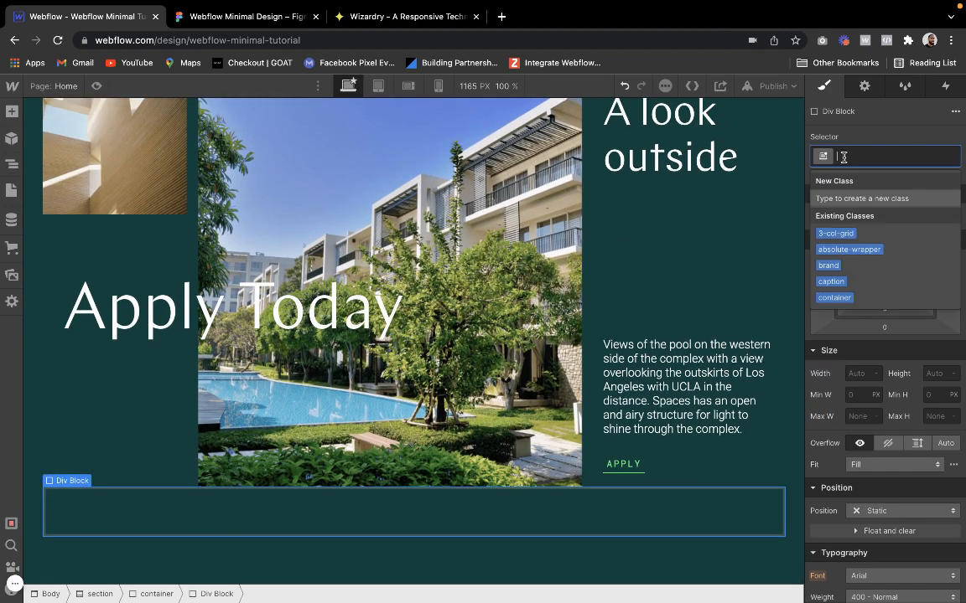
type("line")
key("Return")
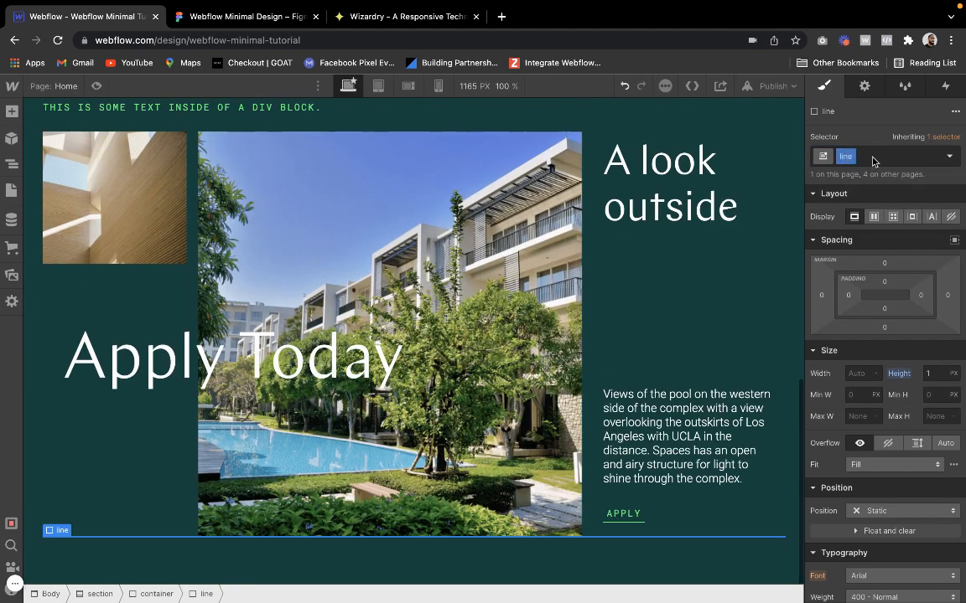
left_click(873, 157)
left_click(830, 224)
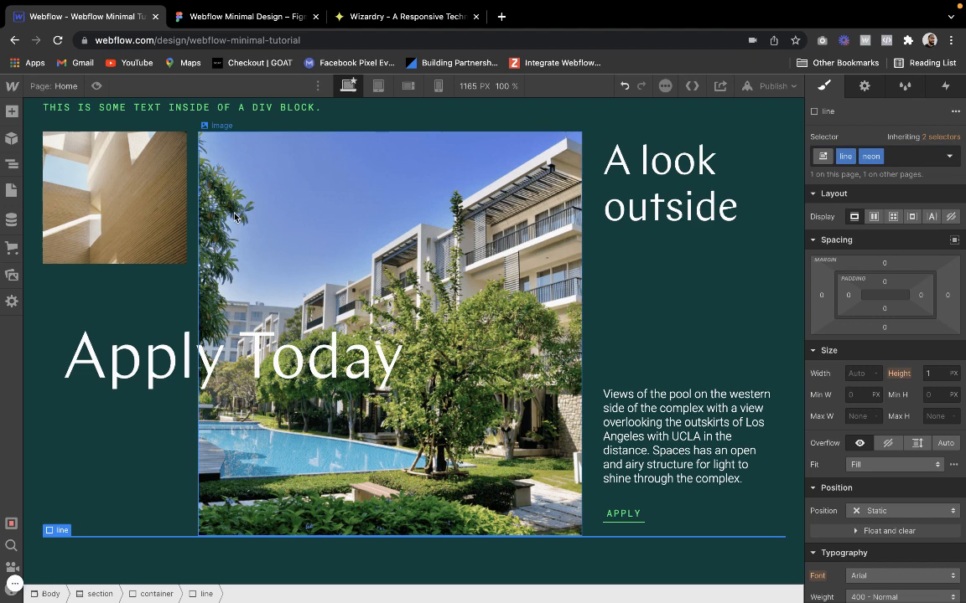
Move the neon line between the vertical-space block below the caption and the 3-col-grid
left_click(12, 164)
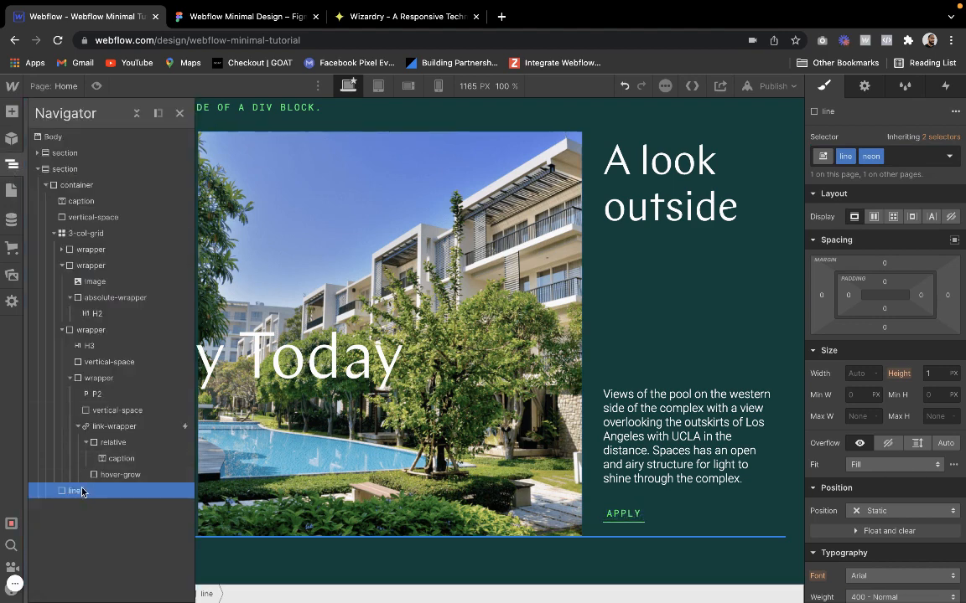
left_click_drag(82, 492, 75, 199)
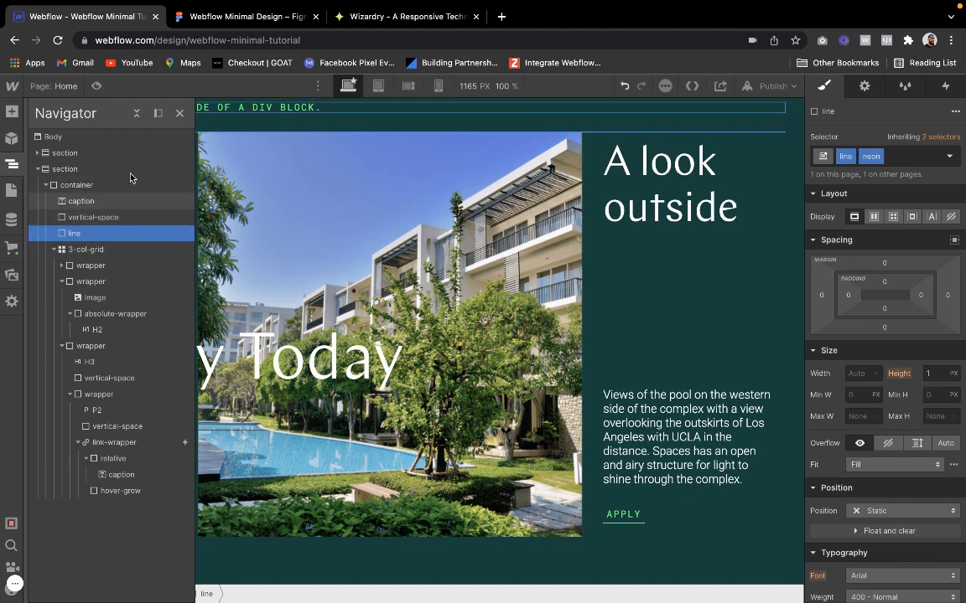
left_click(179, 114)
Add another div block to the same container with the vertical-space class and its large combo class
scroll(151, 204, "up", 3)
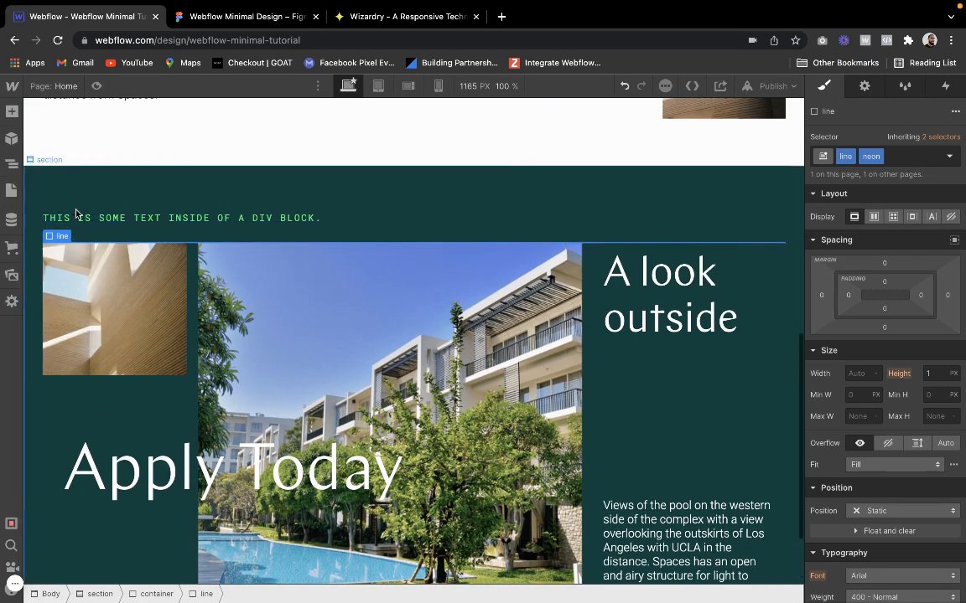
left_click(59, 222)
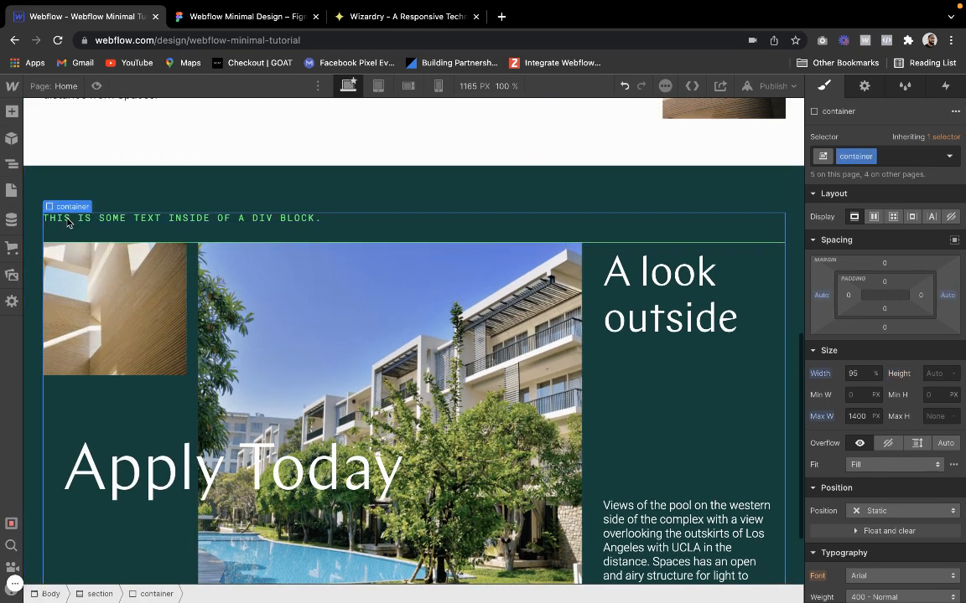
left_click(11, 110)
left_click(55, 340)
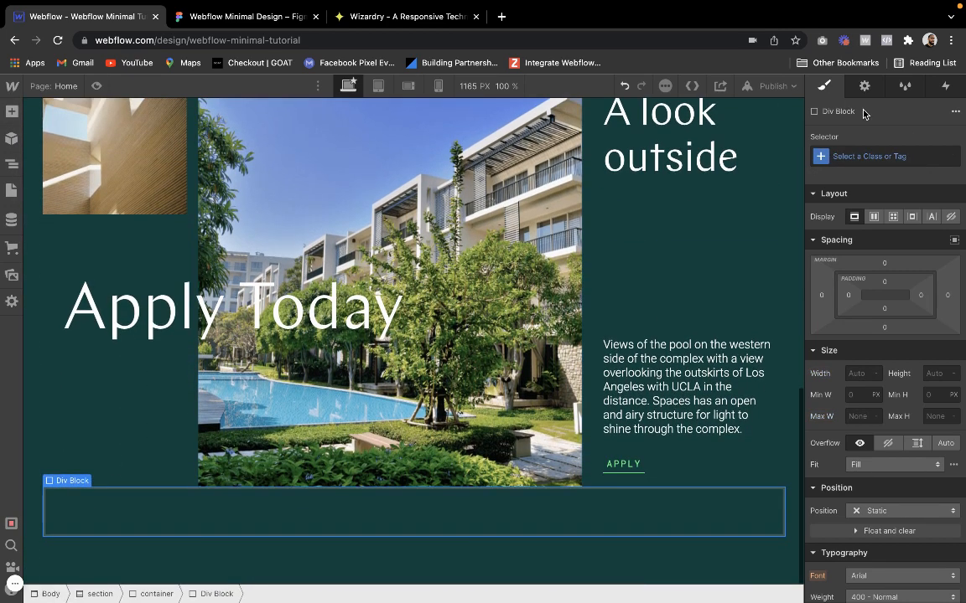
left_click(853, 158)
type("vertic")
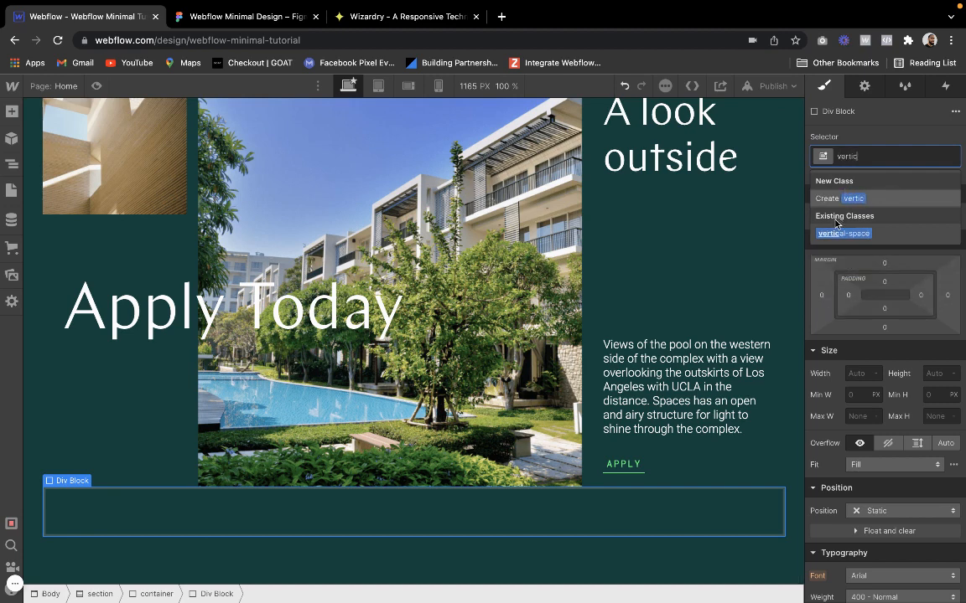
left_click(836, 232)
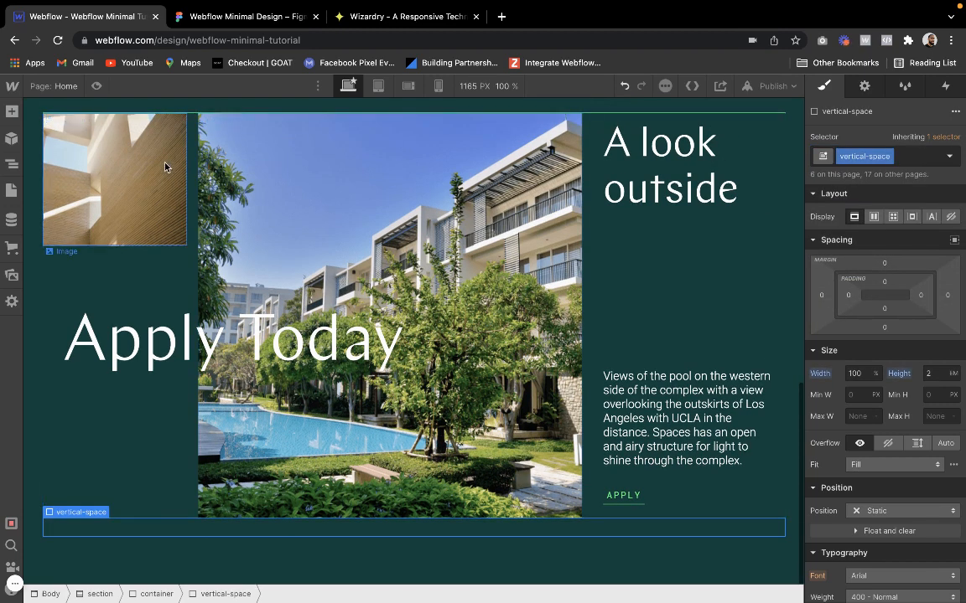
left_click(905, 159)
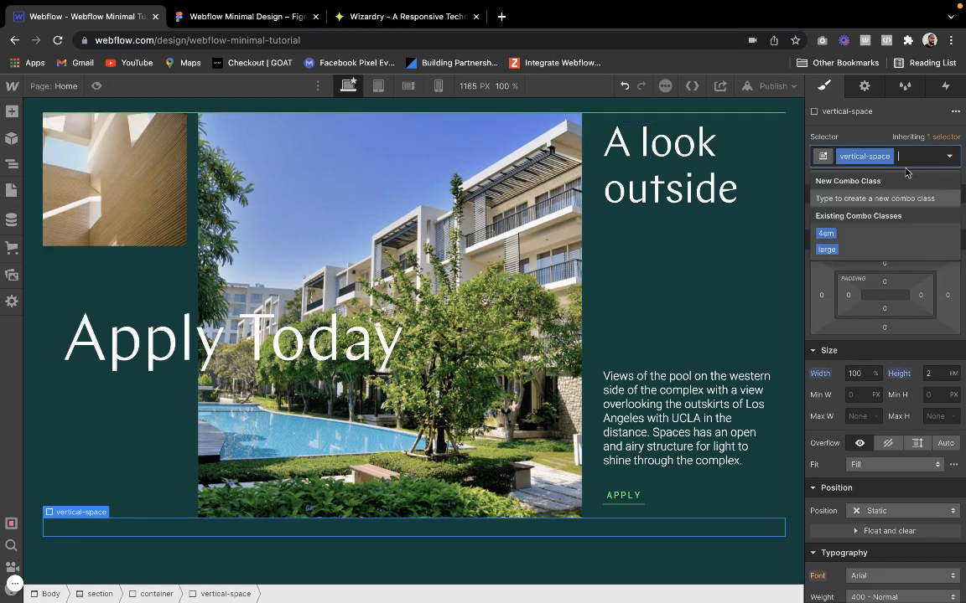
left_click(826, 249)
left_click(929, 377)
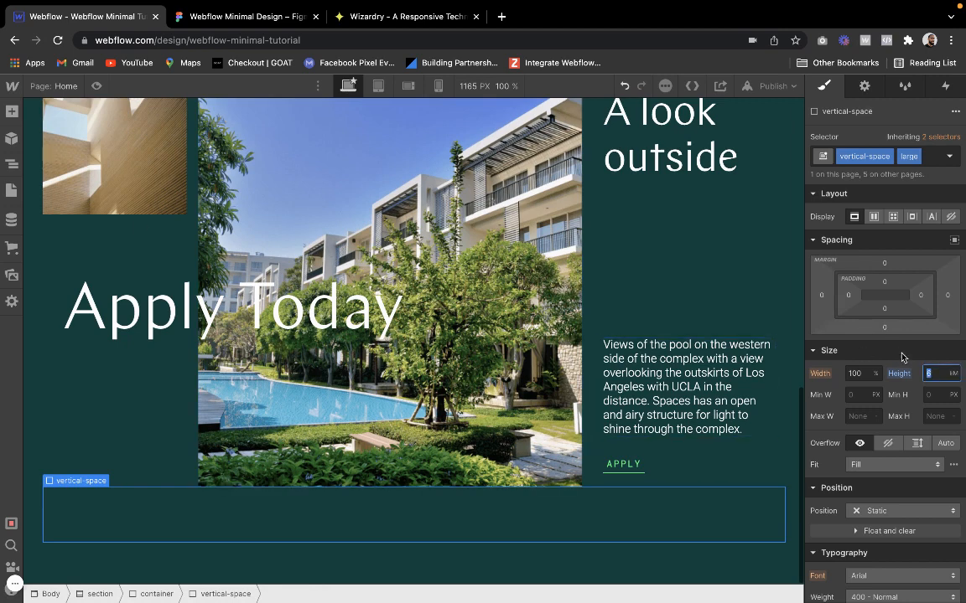
left_click(909, 378)
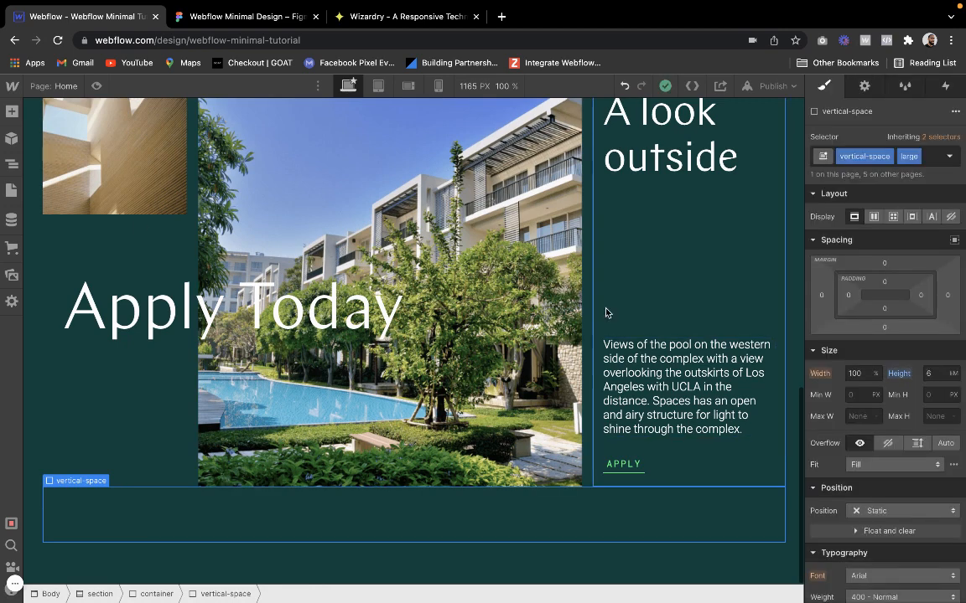
Move the large vertical-space block directly below the neon line, above the 3-col-grid
left_click(9, 168)
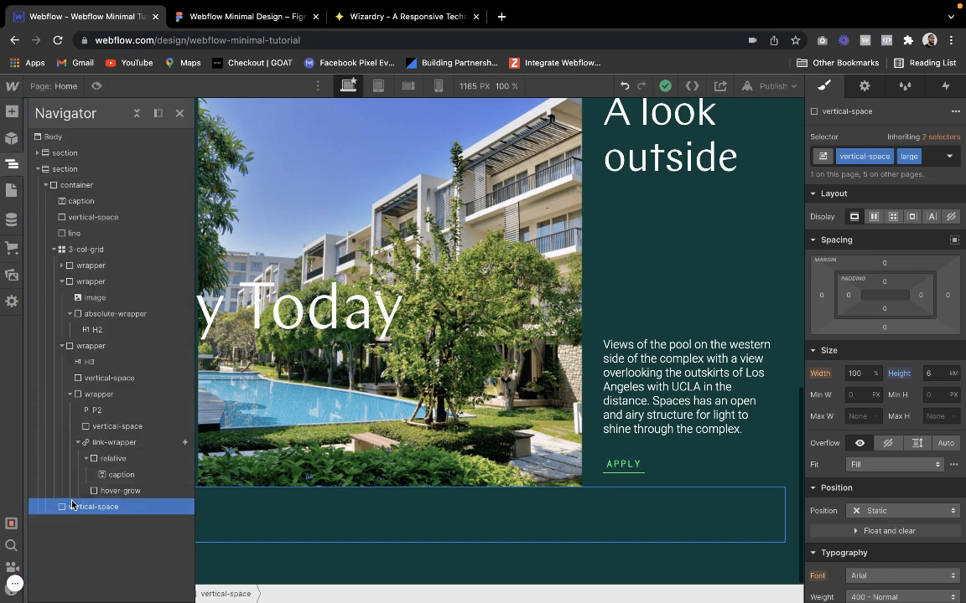
left_click_drag(73, 511, 80, 239)
left_click(177, 112)
Replace the caption's placeholder text with "ABOUT" after checking the label in the Figma design, and preview the page
scroll(181, 168, "up", 5)
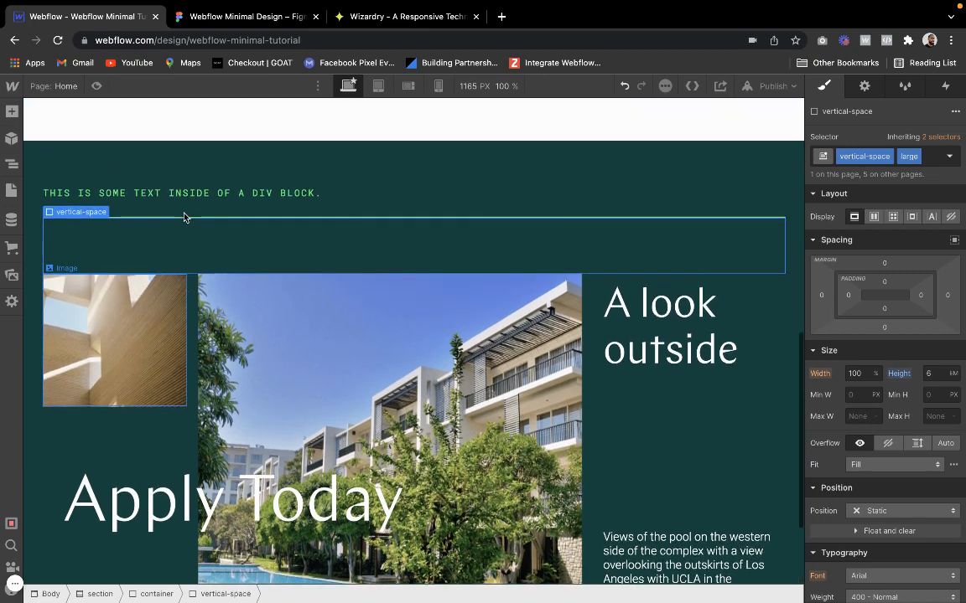
left_click(193, 250)
double_click(191, 253)
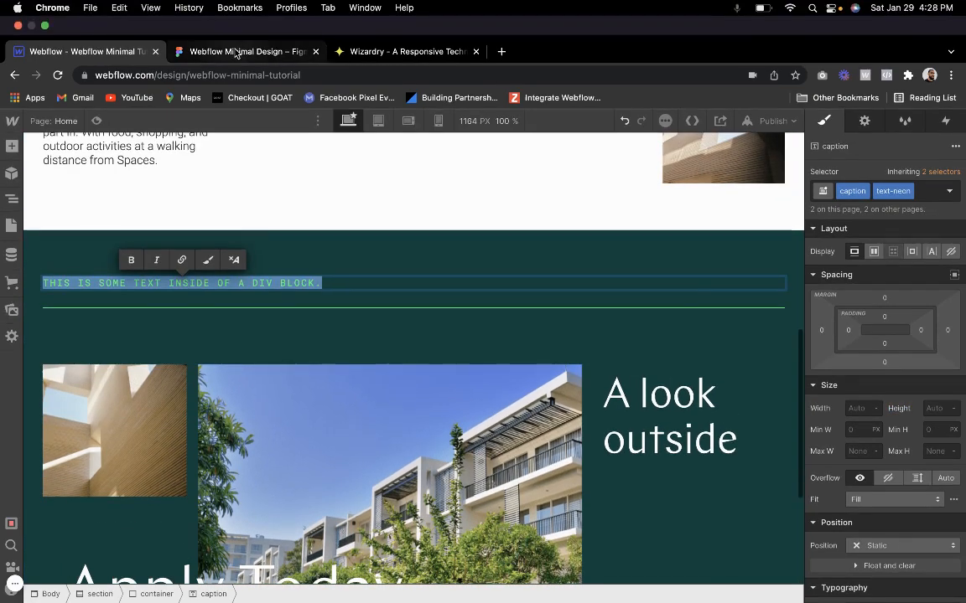
left_click(235, 51)
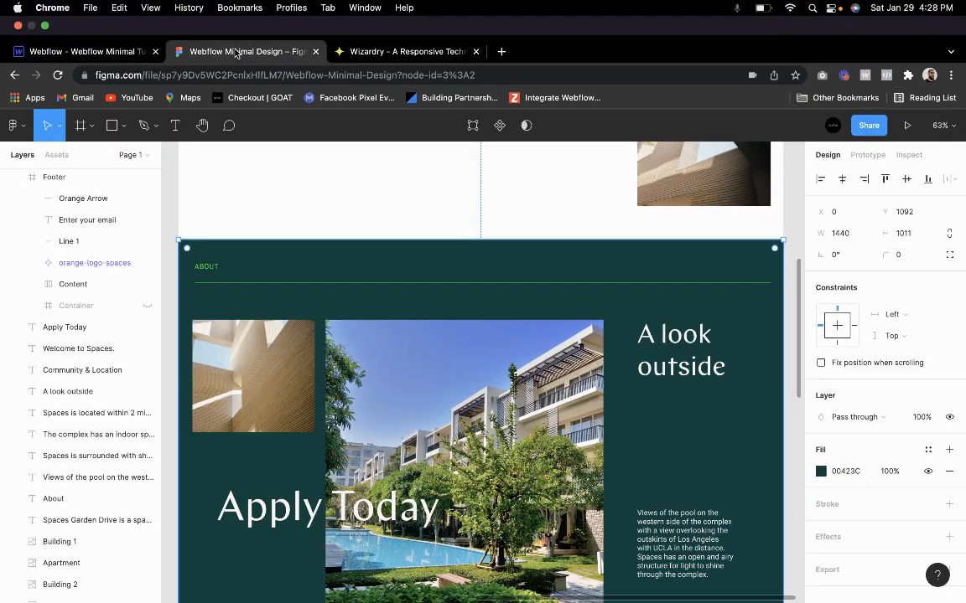
left_click(133, 52)
type("ABOUT")
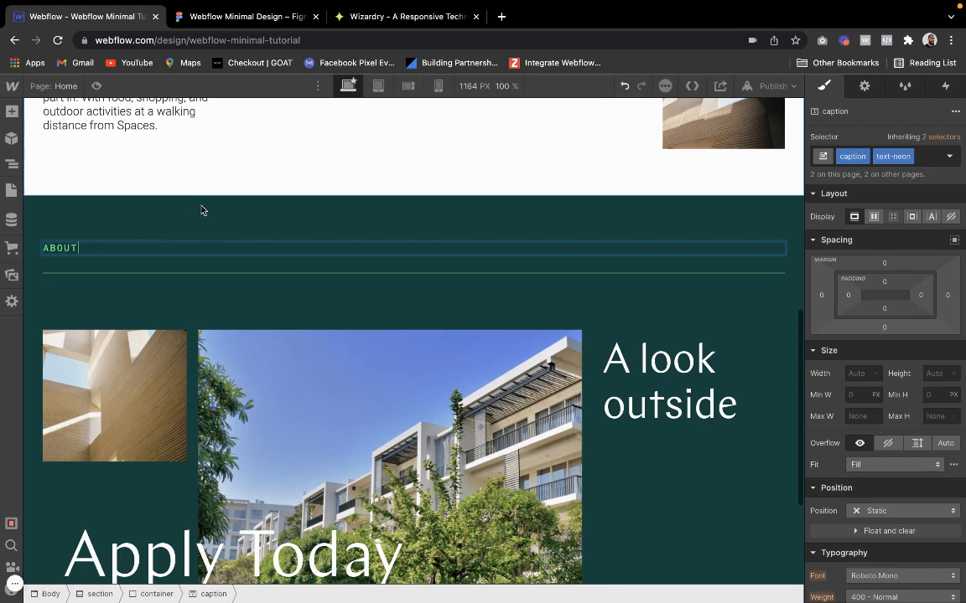
key("Escape")
left_click(96, 86)
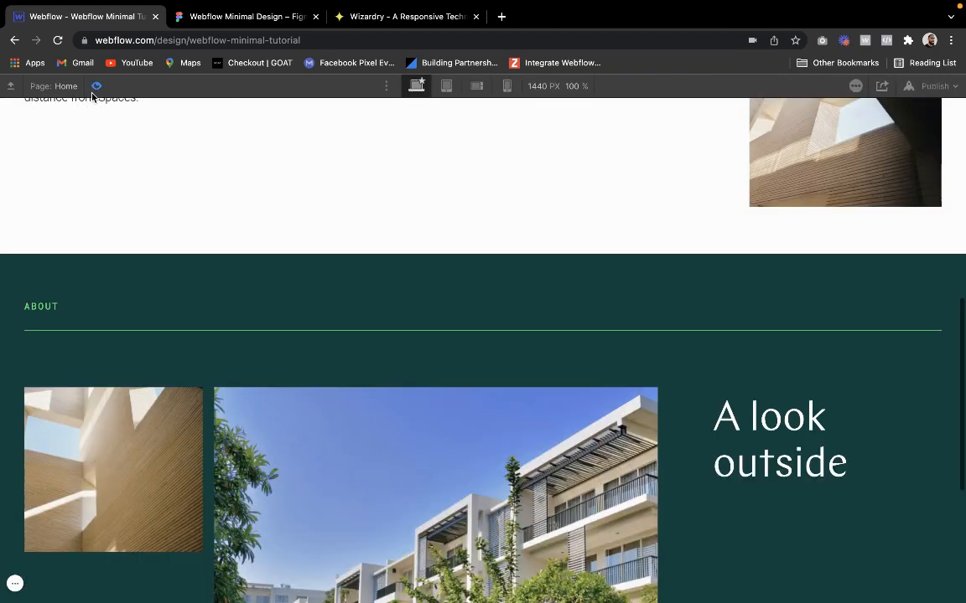
Compare the previewed dark green section's images, heading and text column with the Figma design
scroll(120, 248, "down", 4)
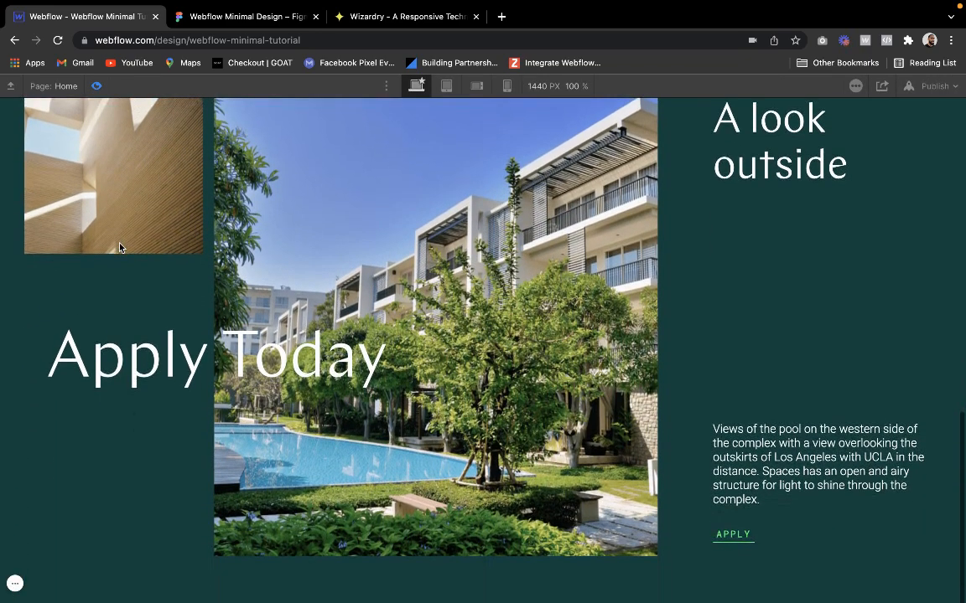
scroll(120, 248, "up", 2)
scroll(120, 248, "up", 1)
scroll(120, 248, "down", 3)
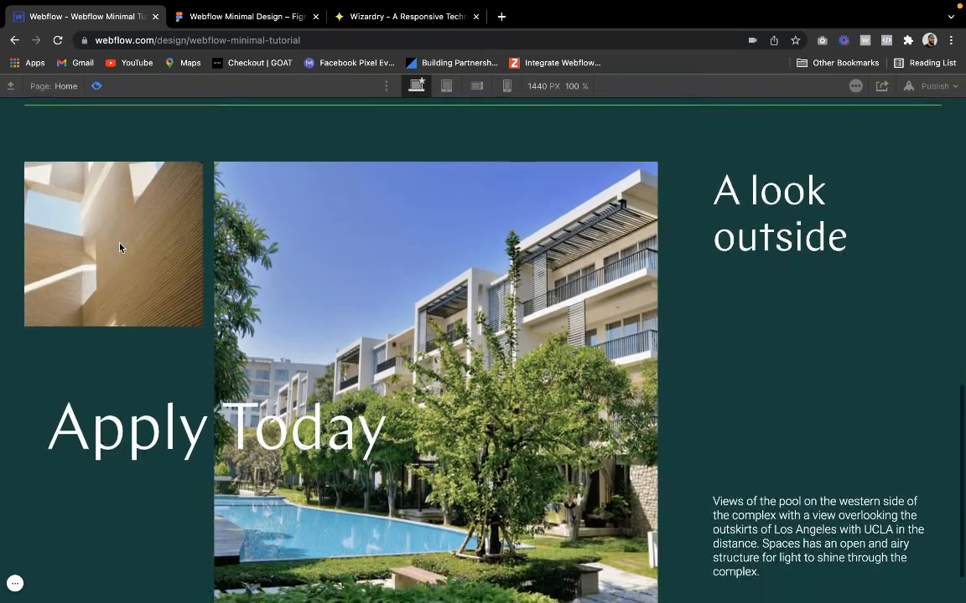
left_click(236, 17)
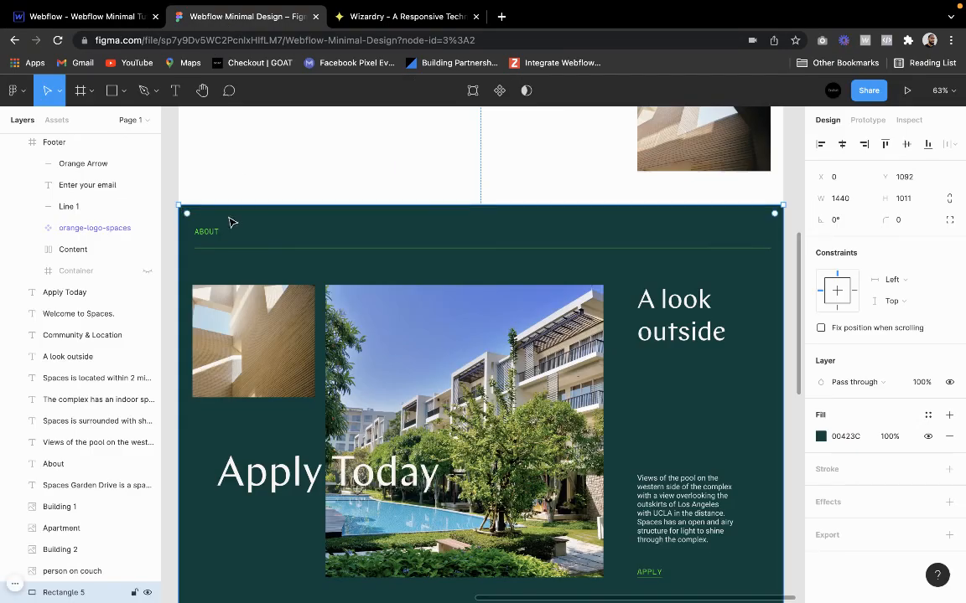
scroll(312, 252, "down", 4)
scroll(313, 252, "up", 2)
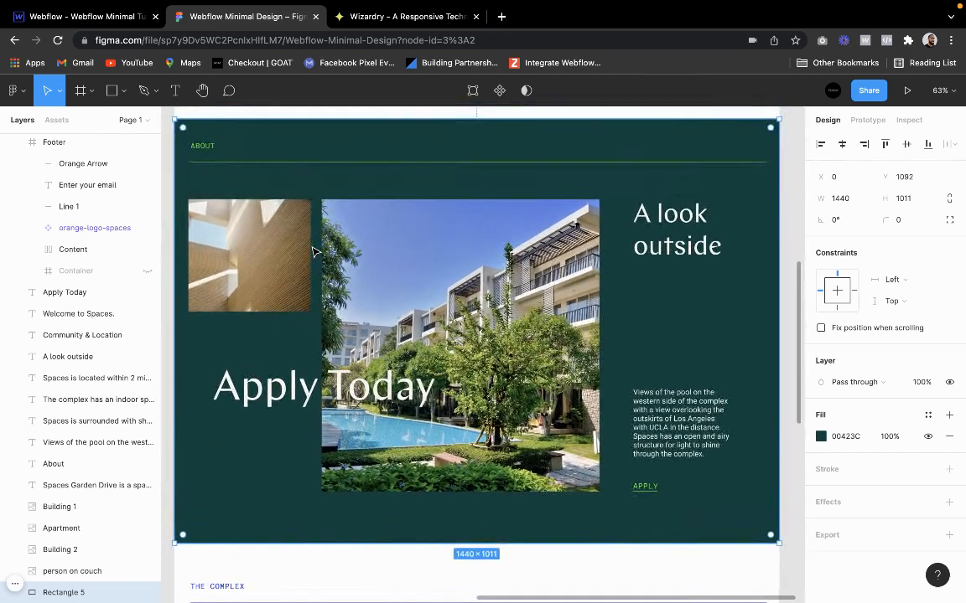
left_click(117, 17)
scroll(201, 310, "down", 1)
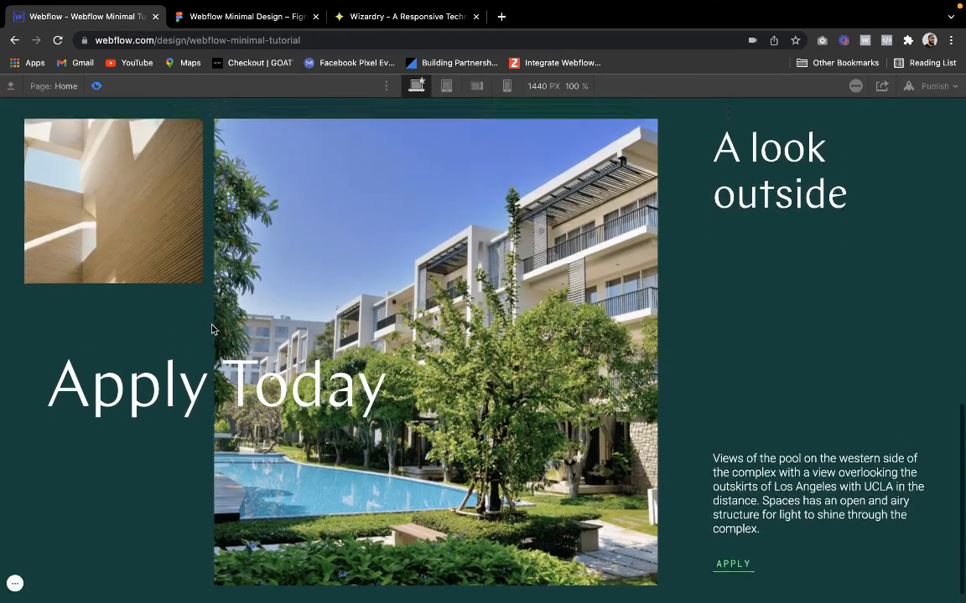
scroll(212, 329, "up", 1)
scroll(212, 329, "down", 1)
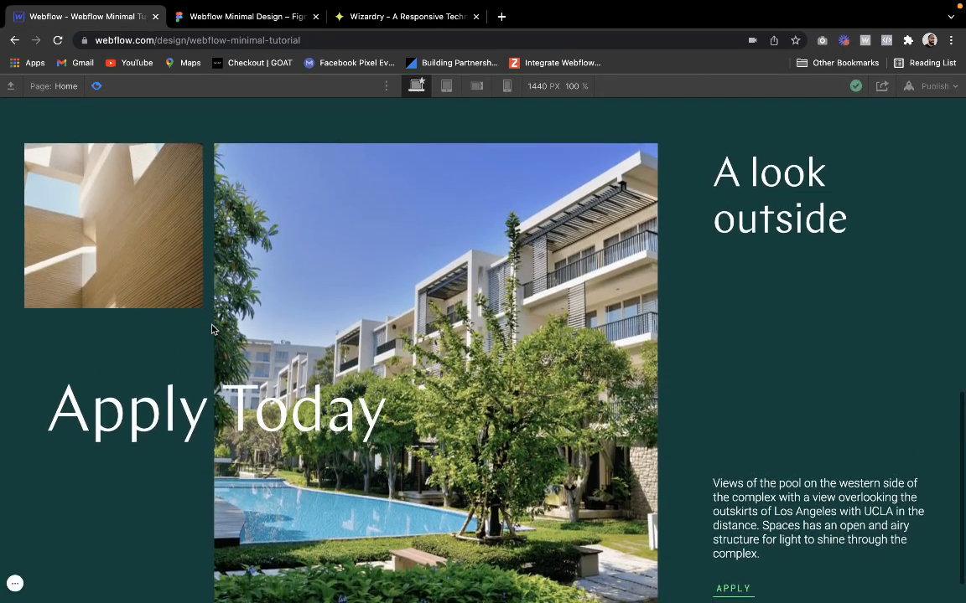
left_click(235, 26)
left_click(117, 17)
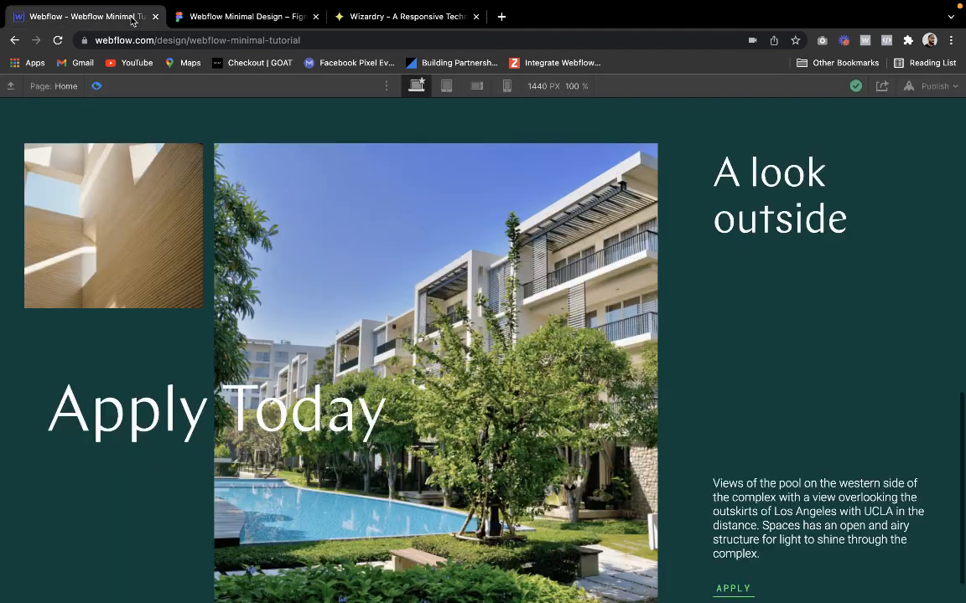
scroll(274, 253, "up", 4)
scroll(274, 253, "down", 1)
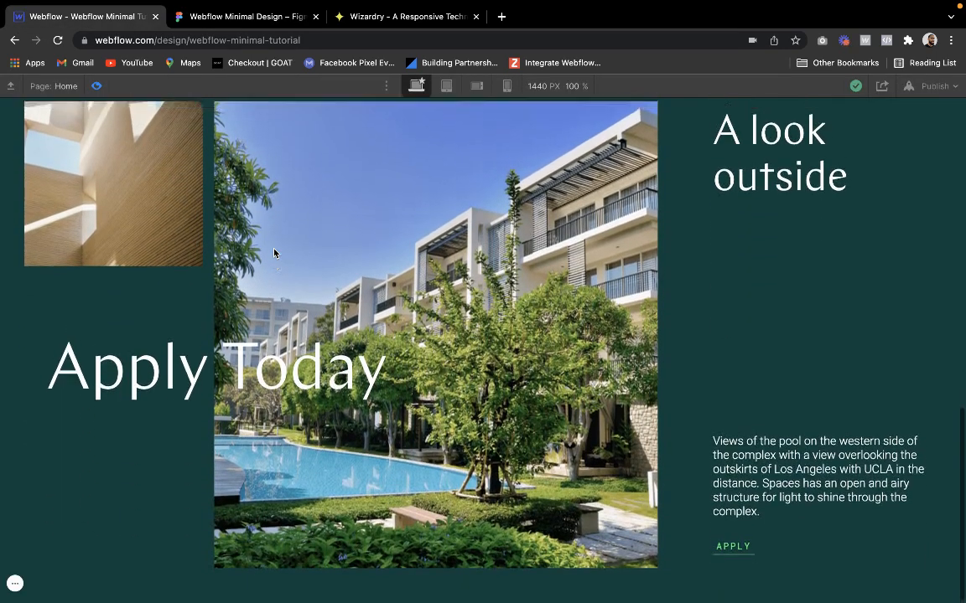
scroll(503, 361, "up", 3)
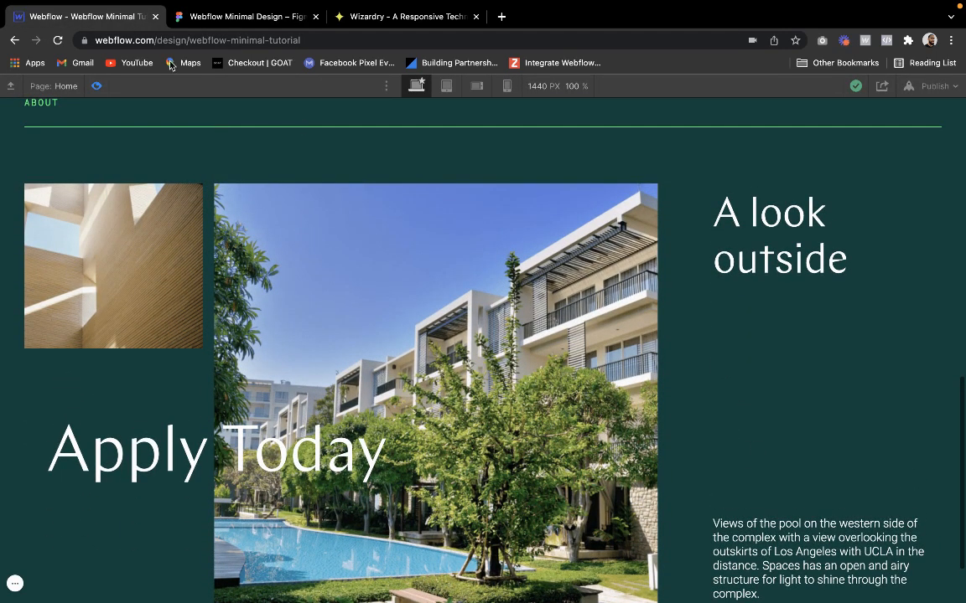
Try removing the padding combo class from the wrapper around "A look outside", and undo the removal
left_click(96, 85)
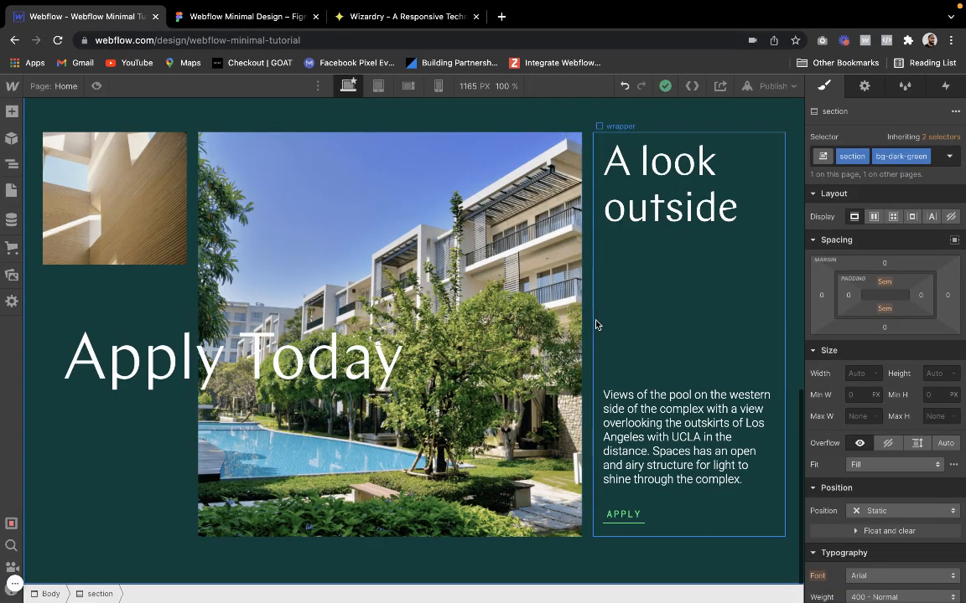
left_click(597, 323)
left_click(920, 159)
key("BackSpace")
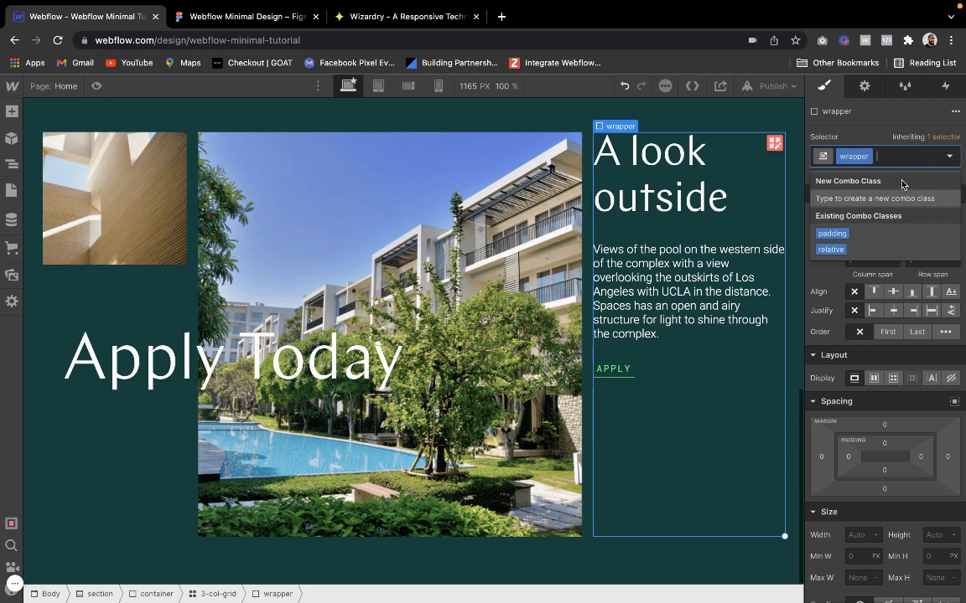
left_click(856, 115)
left_click(623, 86)
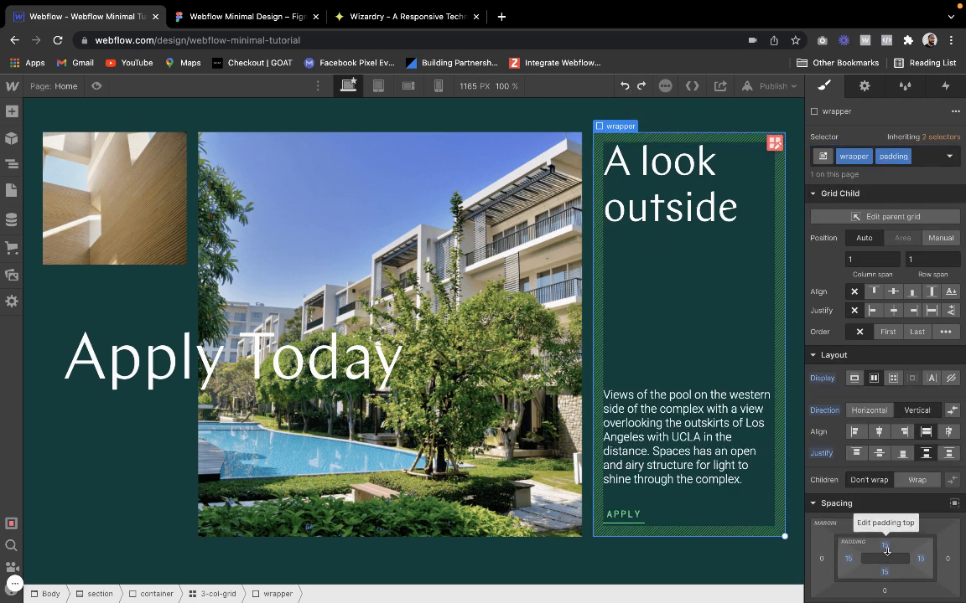
Try a padding of 0 on all sides of the "A look outside" wrapper, preview it, and undo the change
left_click_drag(887, 548, 886, 540)
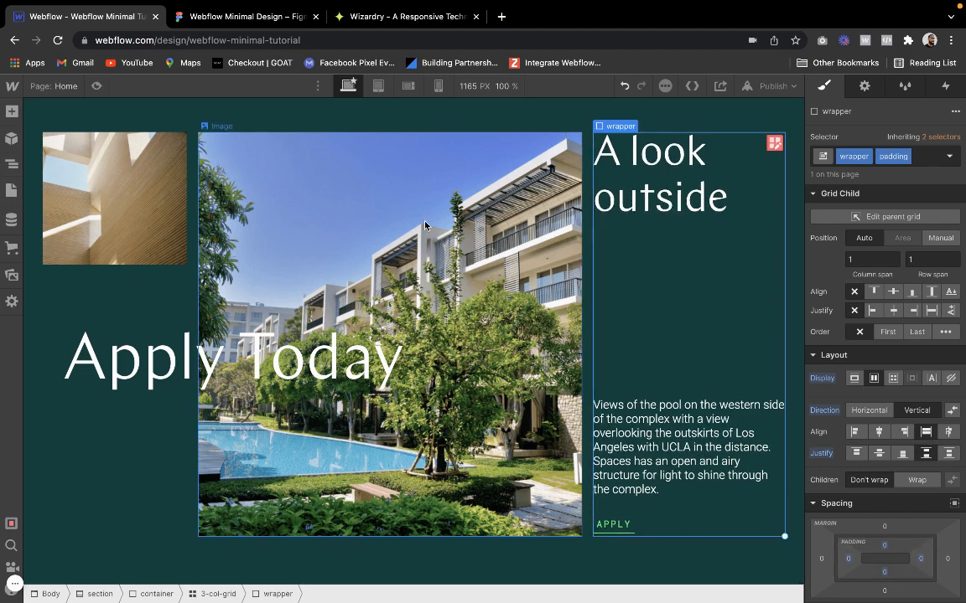
left_click(97, 87)
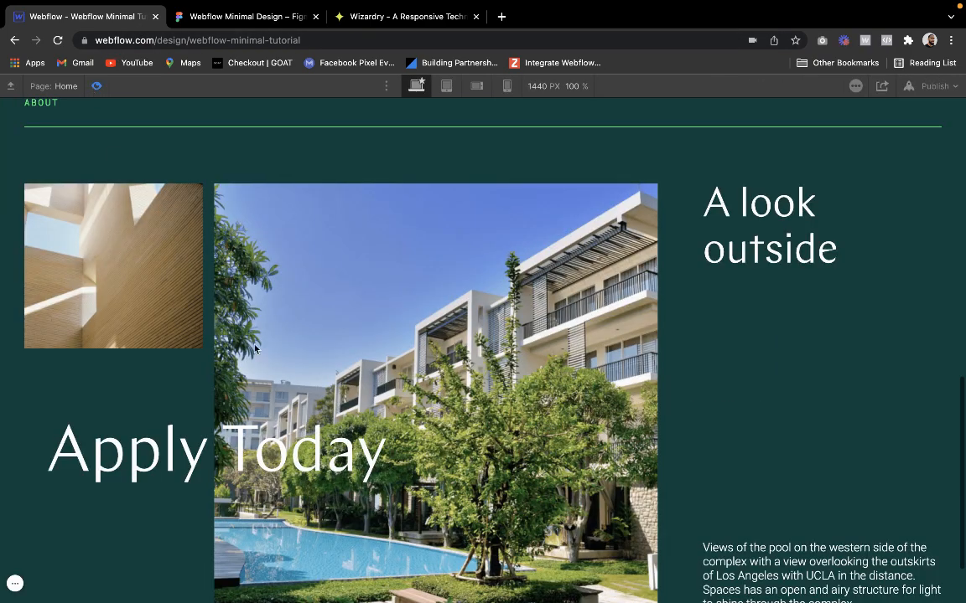
scroll(255, 350, "down", 1)
scroll(254, 349, "up", 2)
scroll(253, 344, "down", 2)
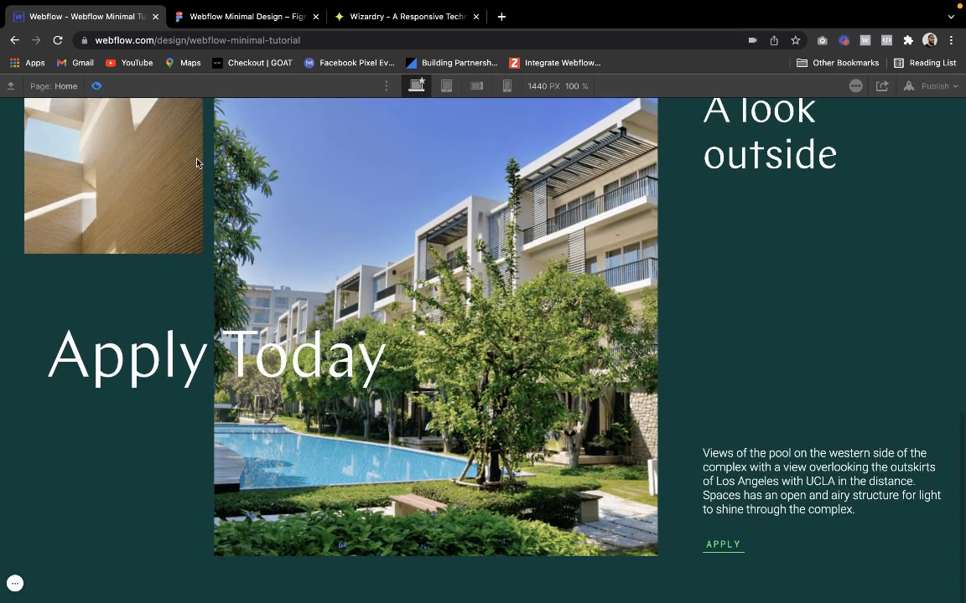
left_click(95, 87)
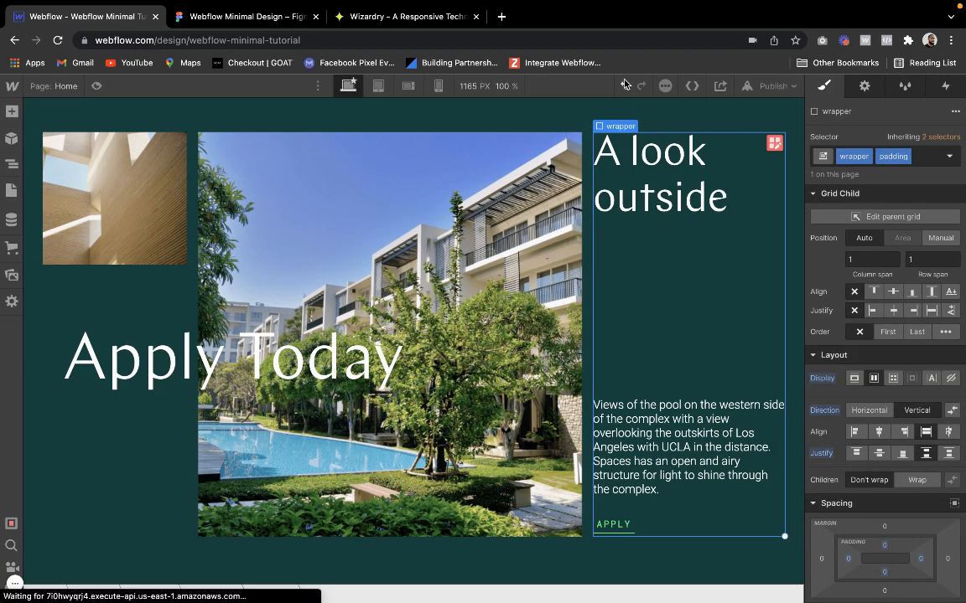
left_click(94, 87)
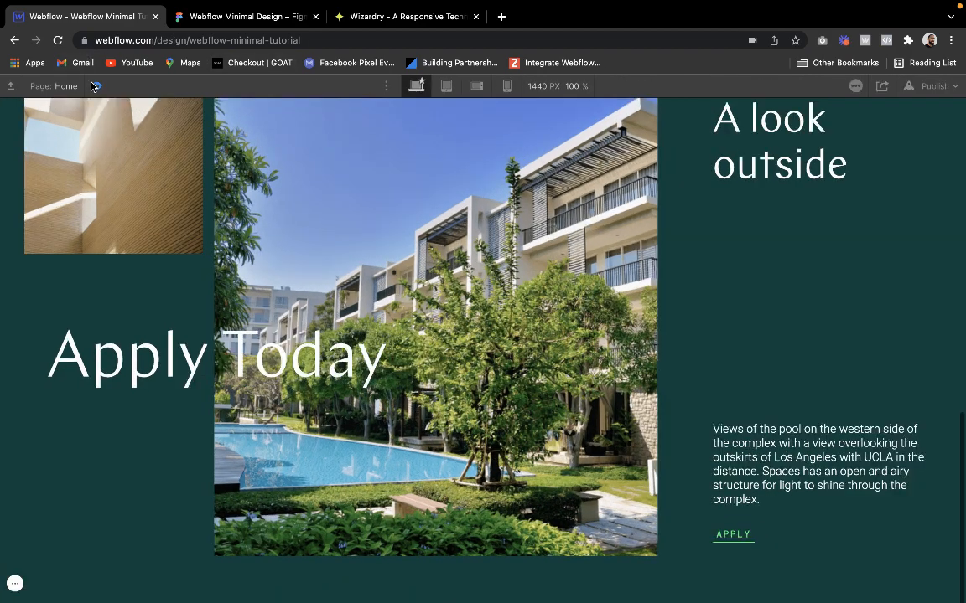
scroll(147, 226, "up", 2)
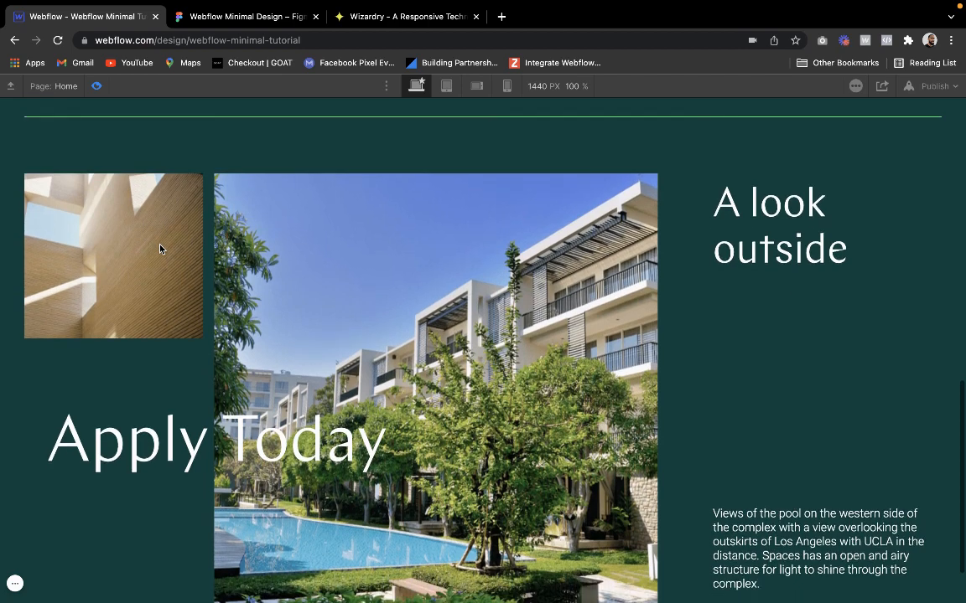
left_click(96, 87)
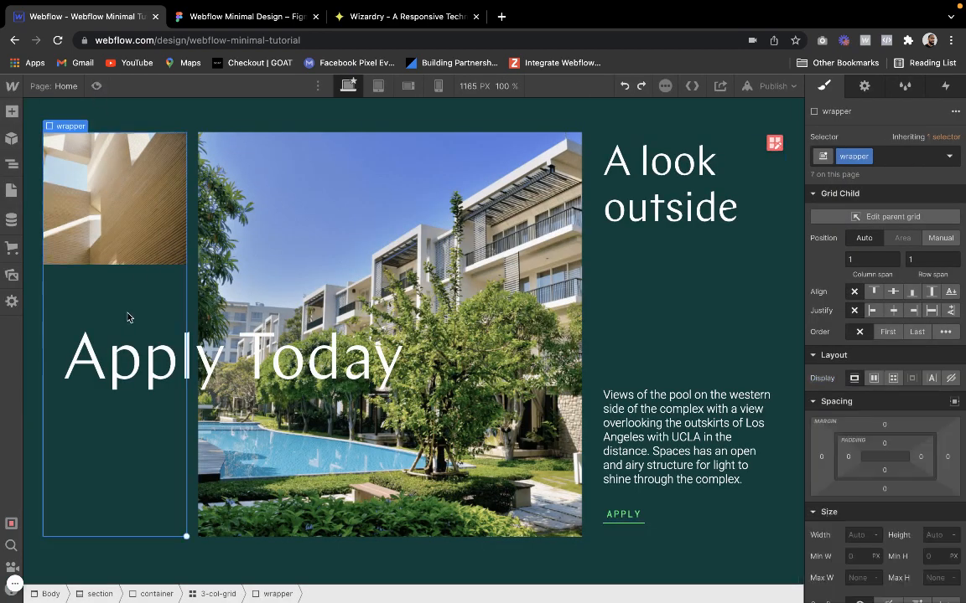
Select the page's Body element as the parent and check the "The Complex" section in the Figma design
left_click(237, 126)
scroll(127, 176, "up", 2)
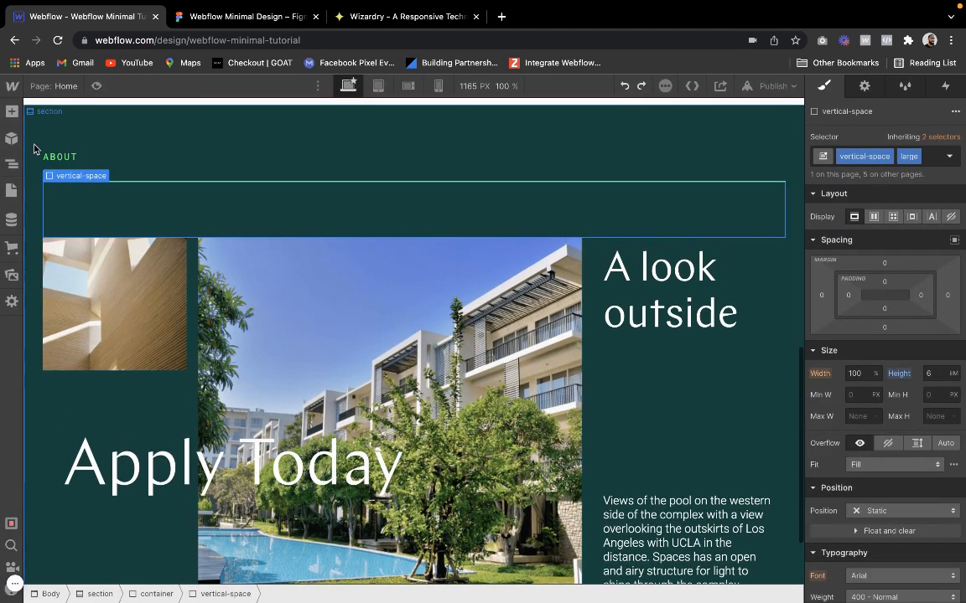
left_click(12, 165)
left_click(36, 169)
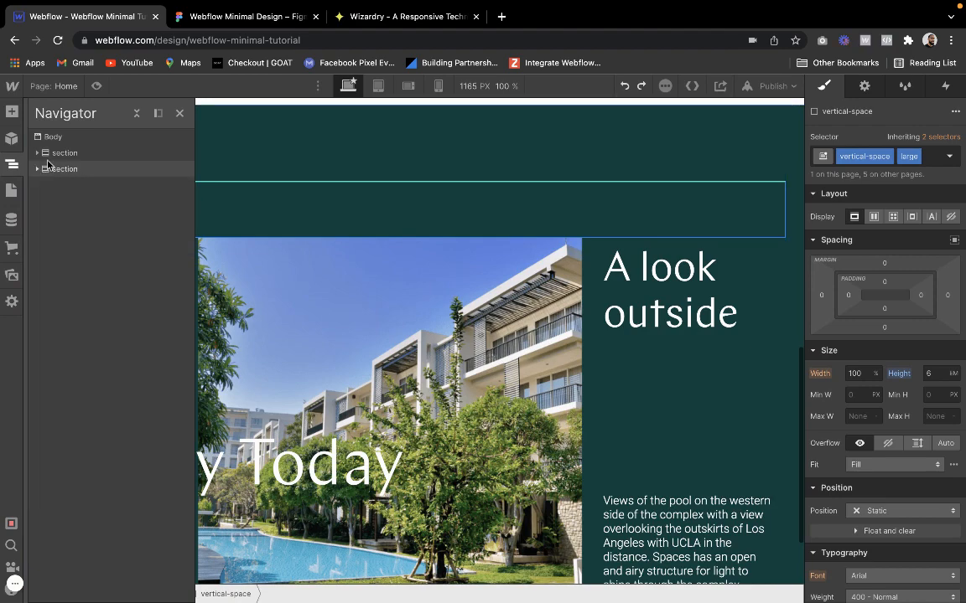
left_click(70, 138)
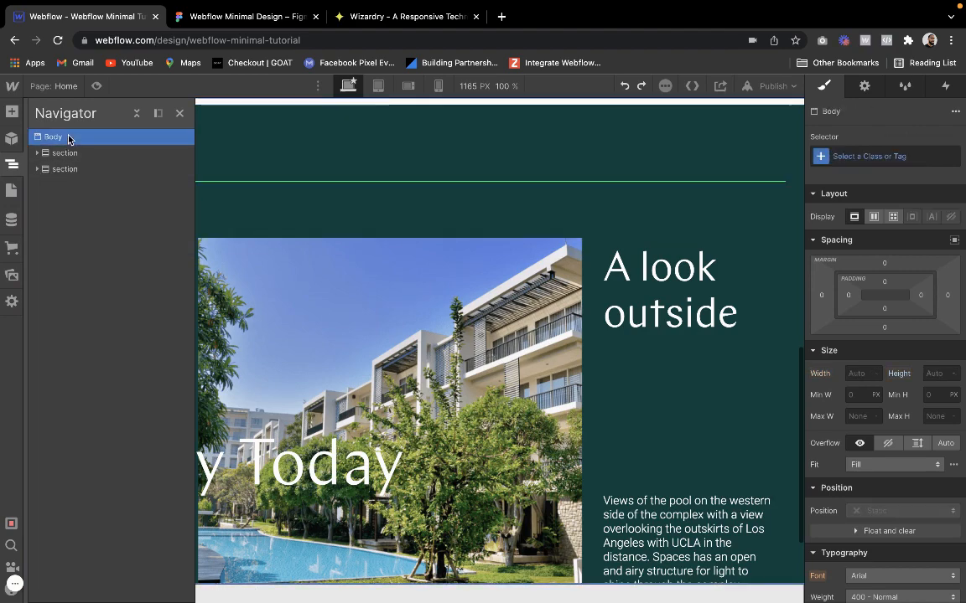
left_click(248, 17)
scroll(252, 350, "down", 5)
scroll(248, 352, "down", 2)
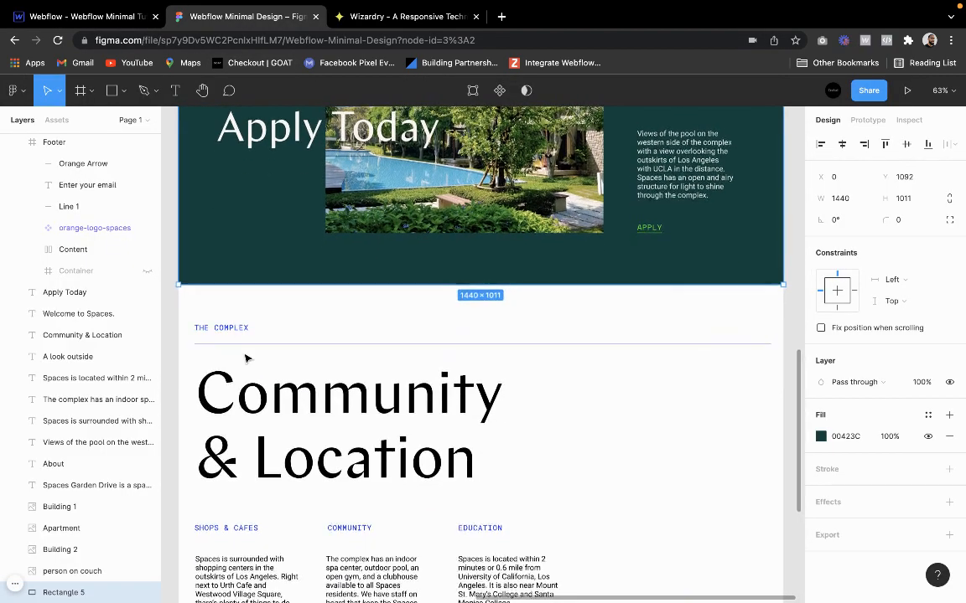
left_click(93, 16)
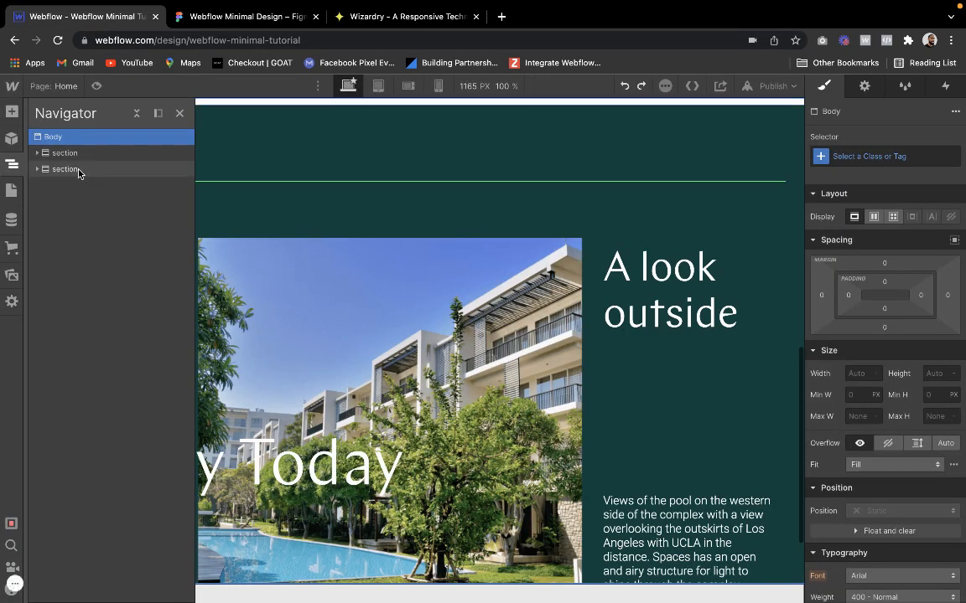
Add a new section at the end of the page body and give it the existing section class
left_click(12, 111)
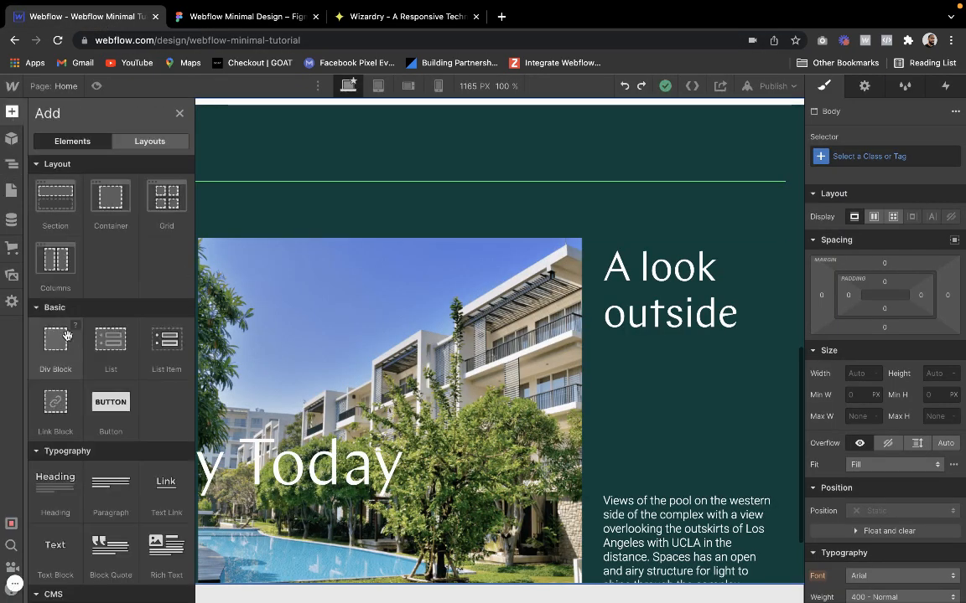
left_click(63, 239)
left_click(886, 157)
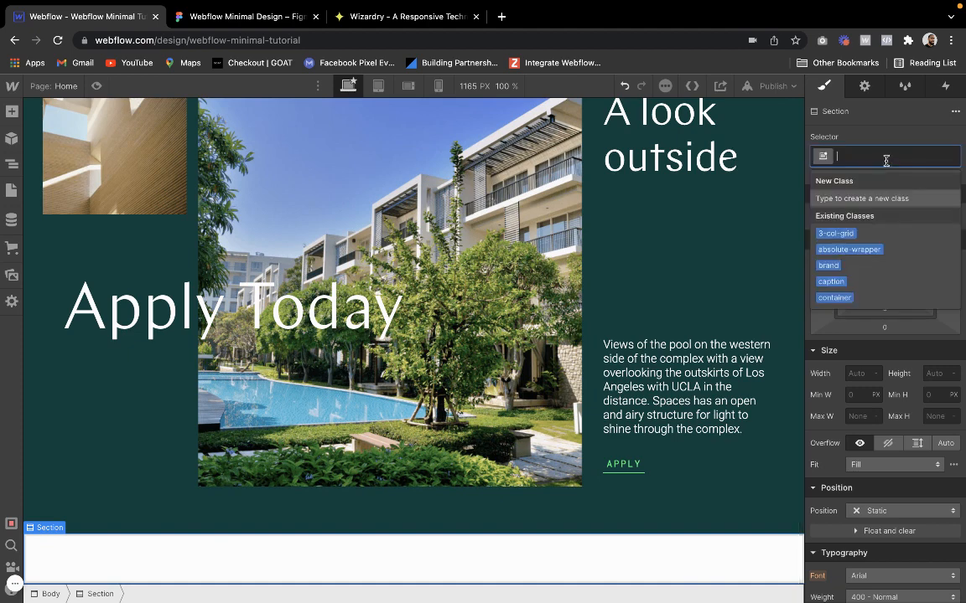
type("secti")
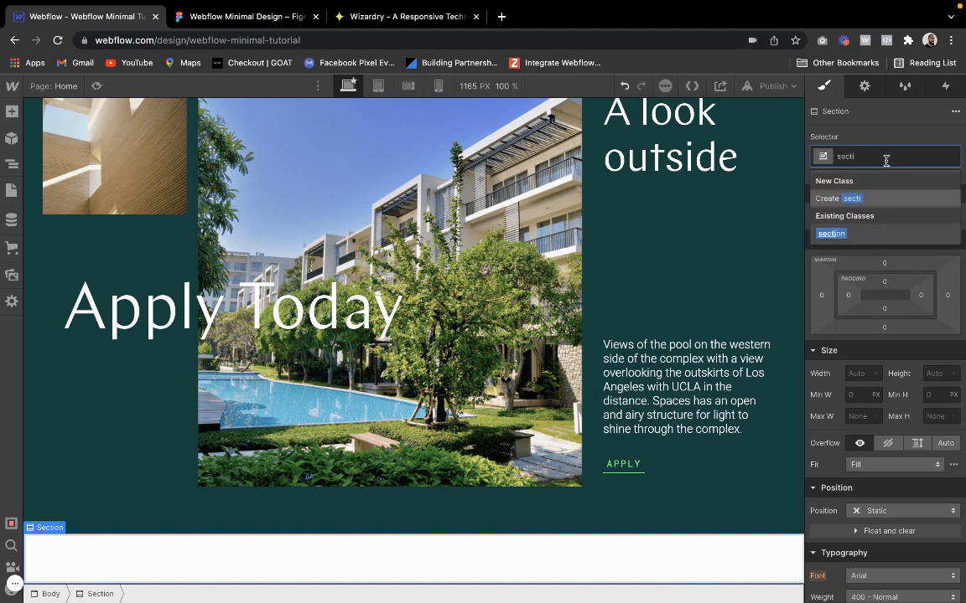
type("non")
key("Return")
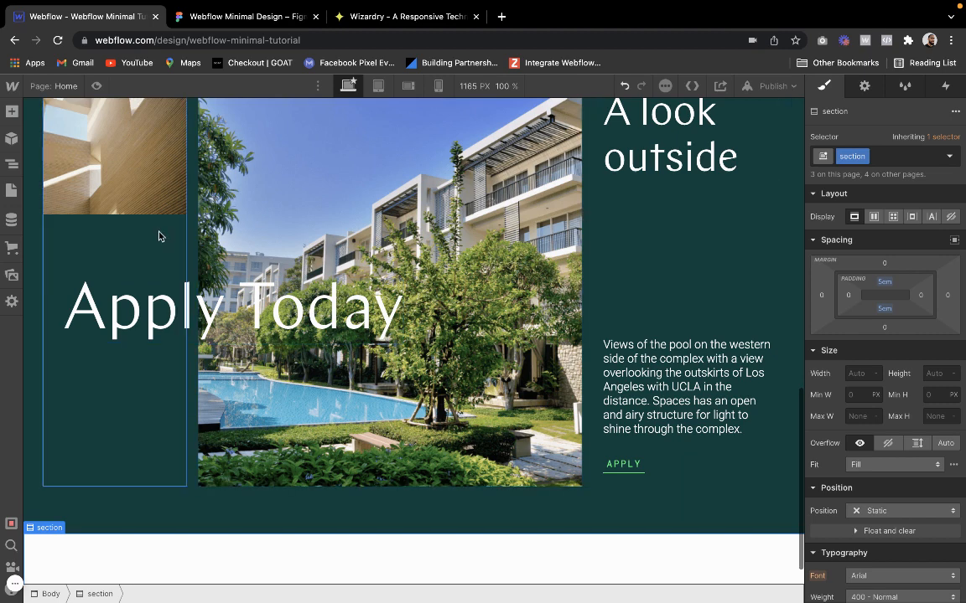
Add a div block inside the new section and give it the container class
scroll(146, 222, "down", 1)
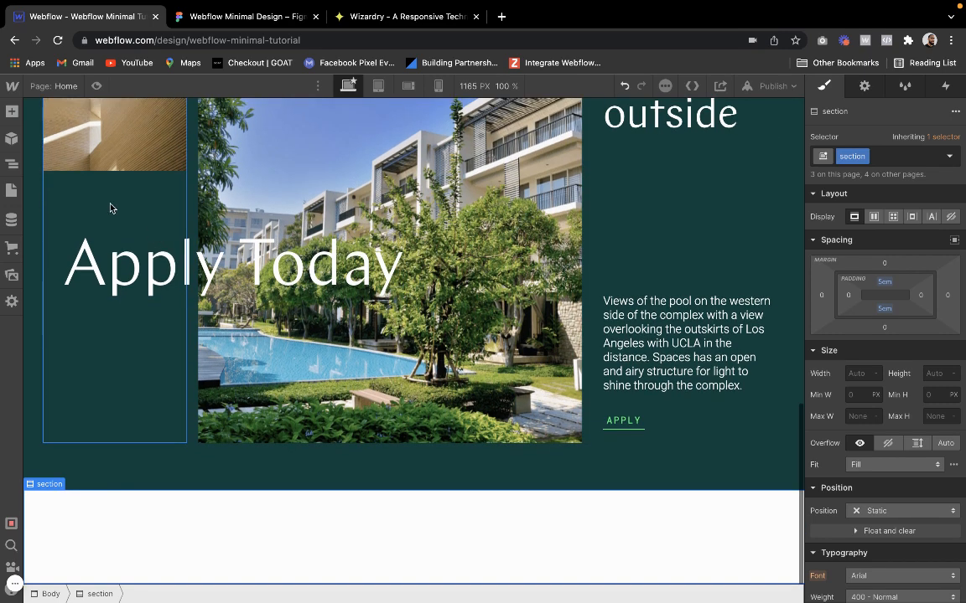
left_click(10, 112)
left_click(50, 243)
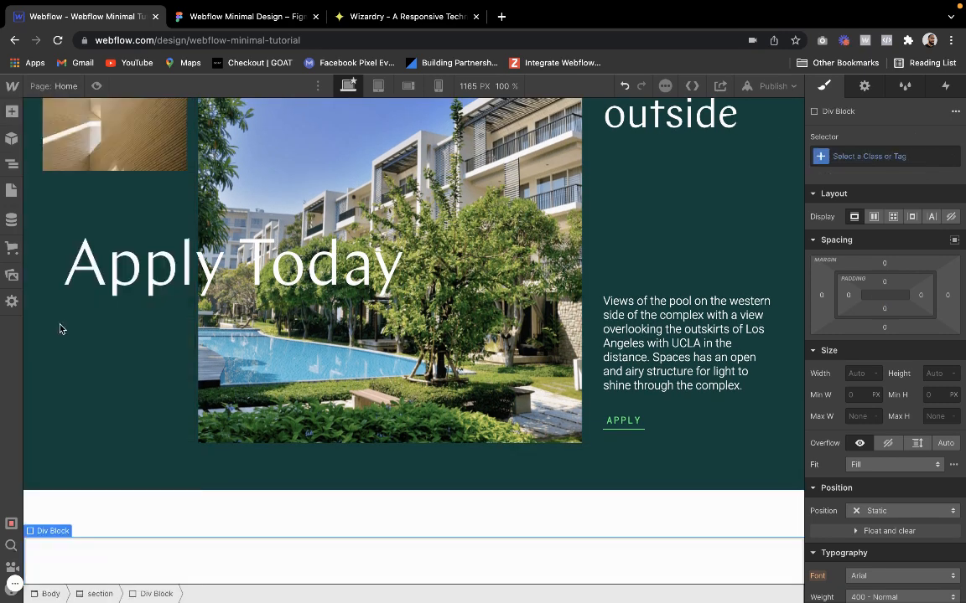
left_click(853, 147)
type("container")
key("Return")
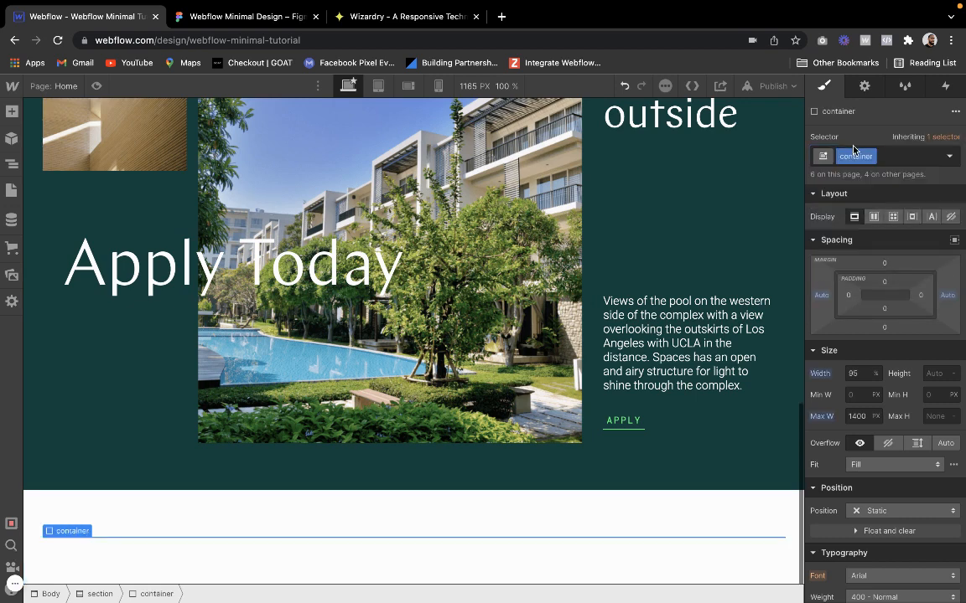
Add a text block inside the new container and give it the caption class with the text-electric combo class
left_click(11, 112)
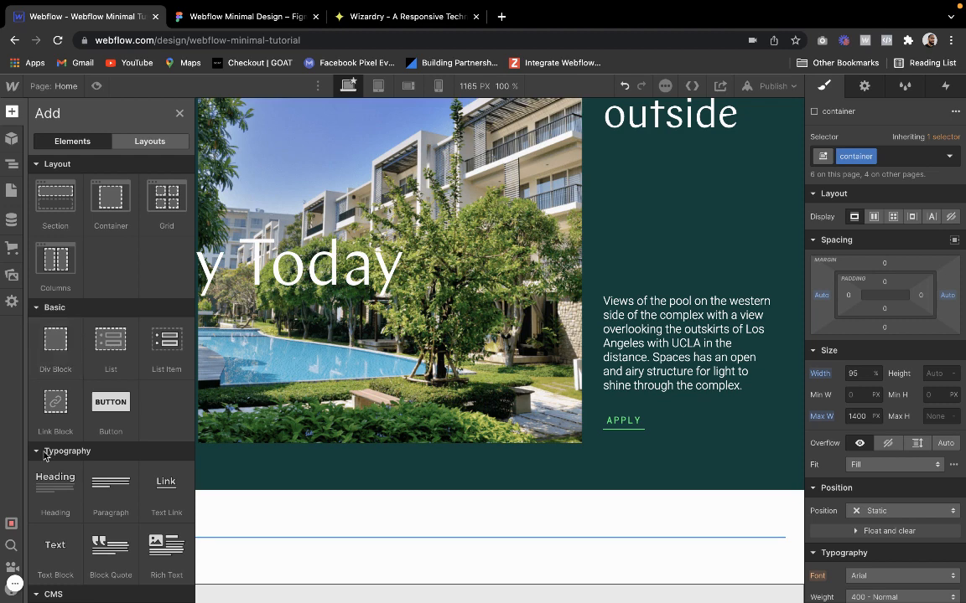
left_click(50, 549)
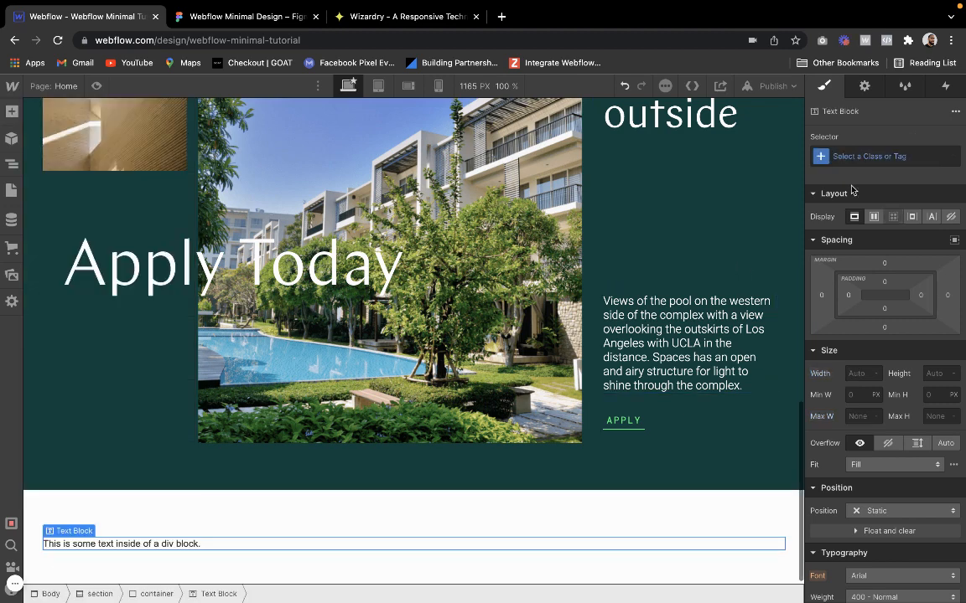
left_click(867, 157)
type("caption")
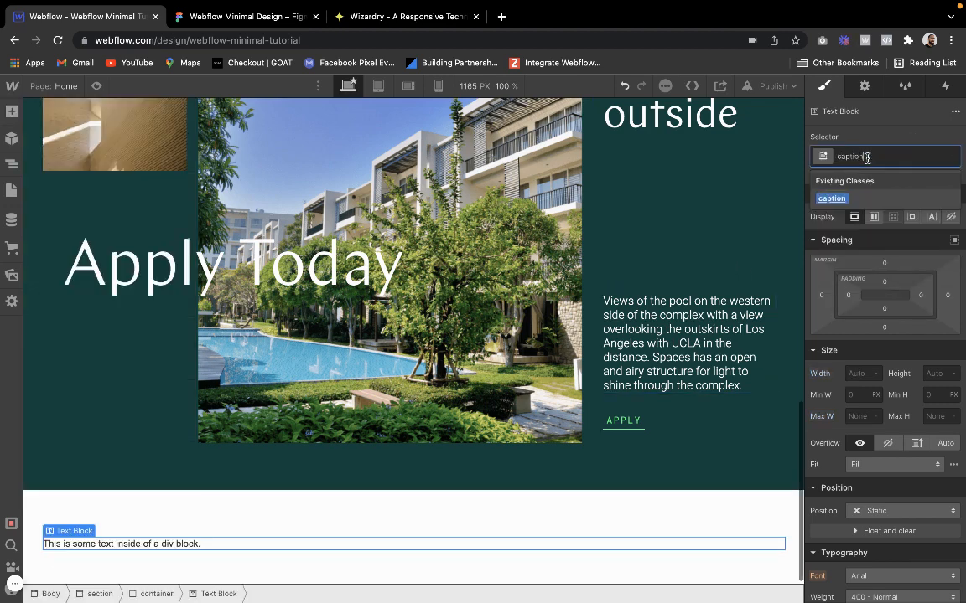
key("Return")
left_click(895, 156)
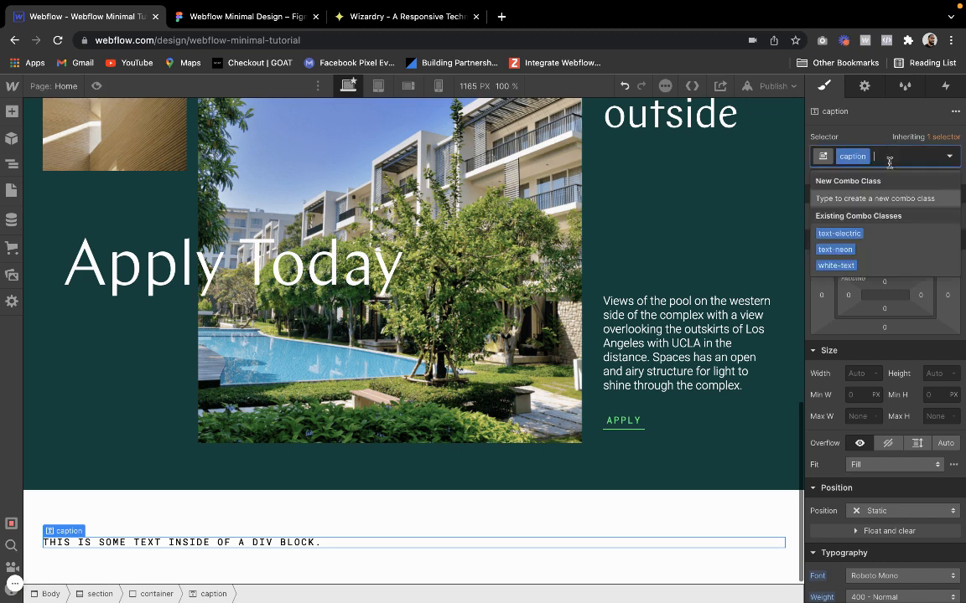
left_click(857, 243)
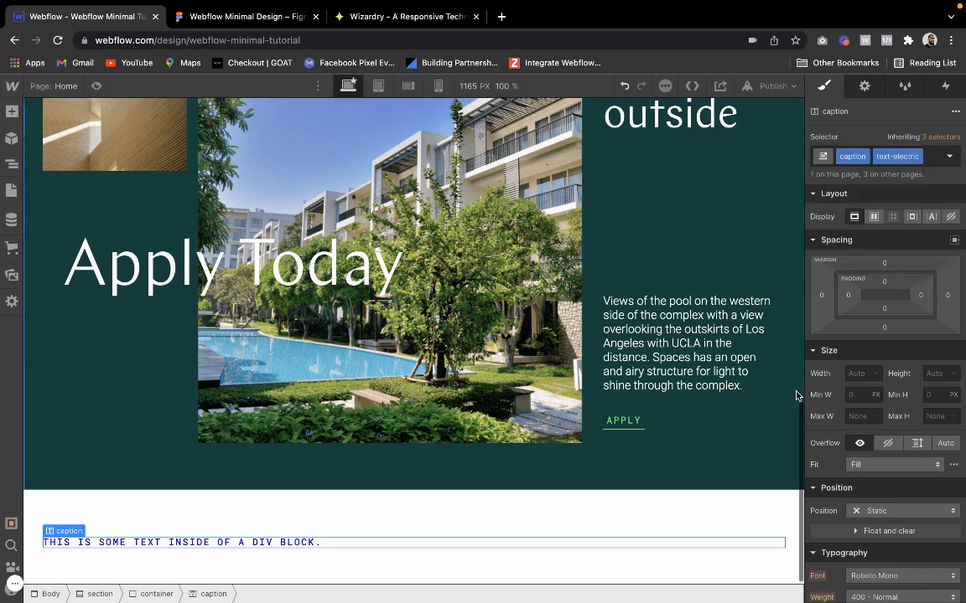
Copy the "The Complex" label from the Figma design and replace the new caption's placeholder text with it in Webflow
left_click(260, 15)
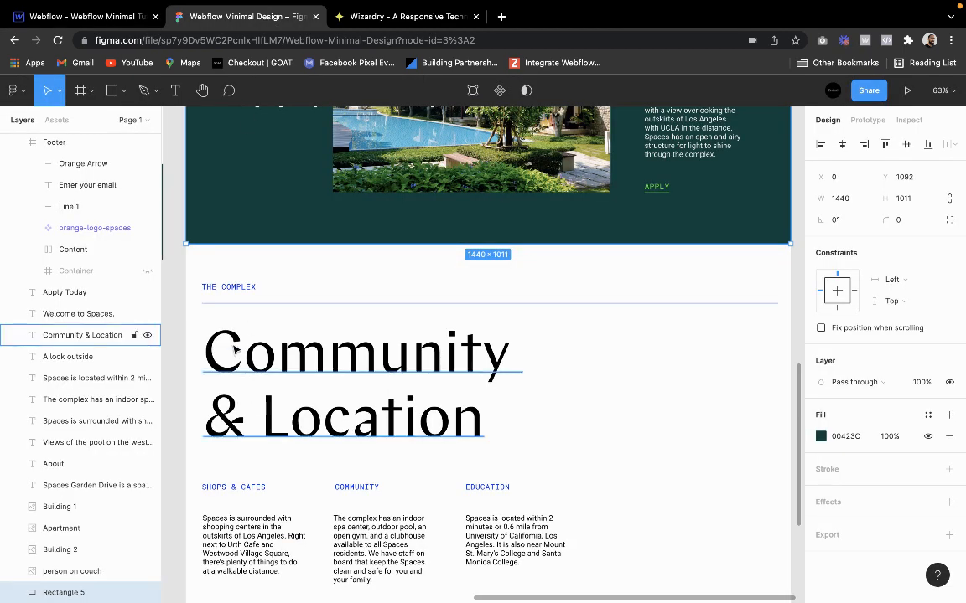
left_click(239, 285)
double_click(239, 284)
key("ctrl+c")
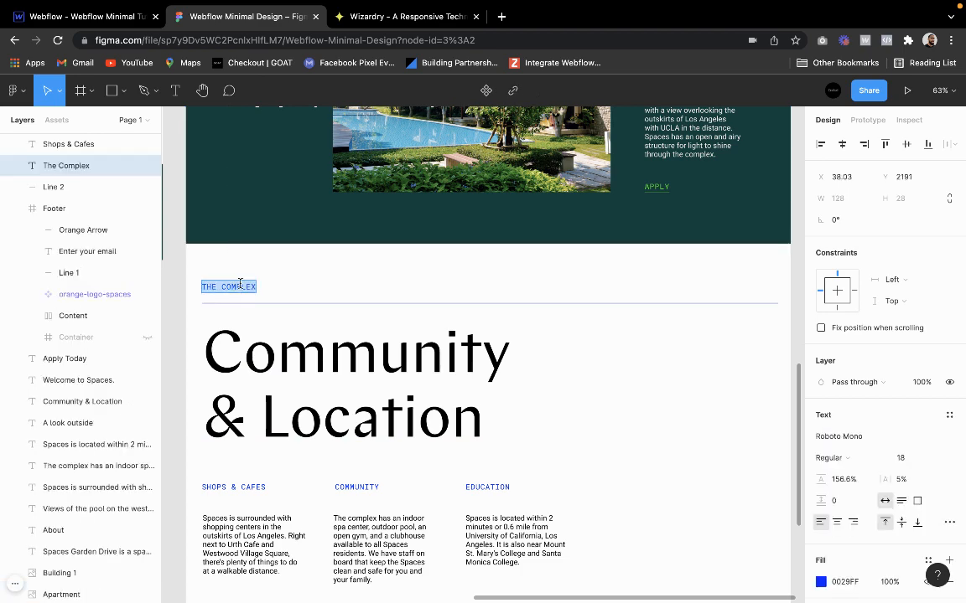
left_click(94, 19)
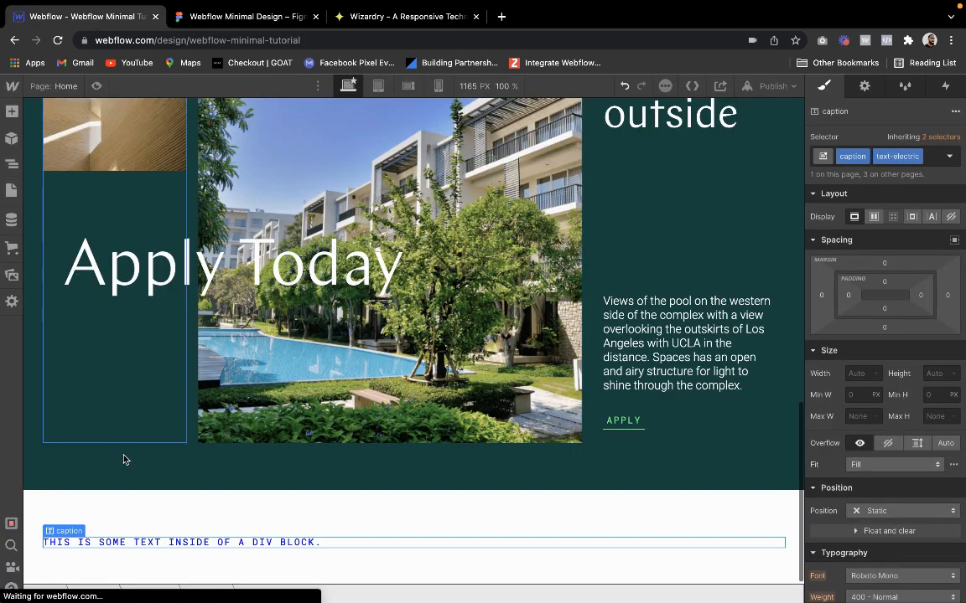
double_click(109, 540)
key("ctrl+v")
key("Escape")
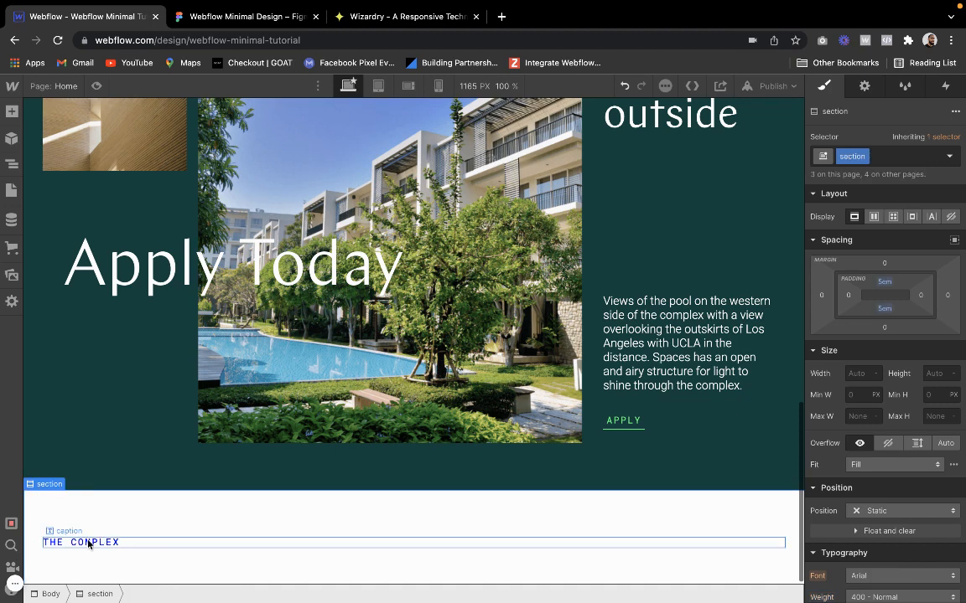
Add a div block below the "The Complex" caption in the container and give it the vertical-space class
left_click(70, 518)
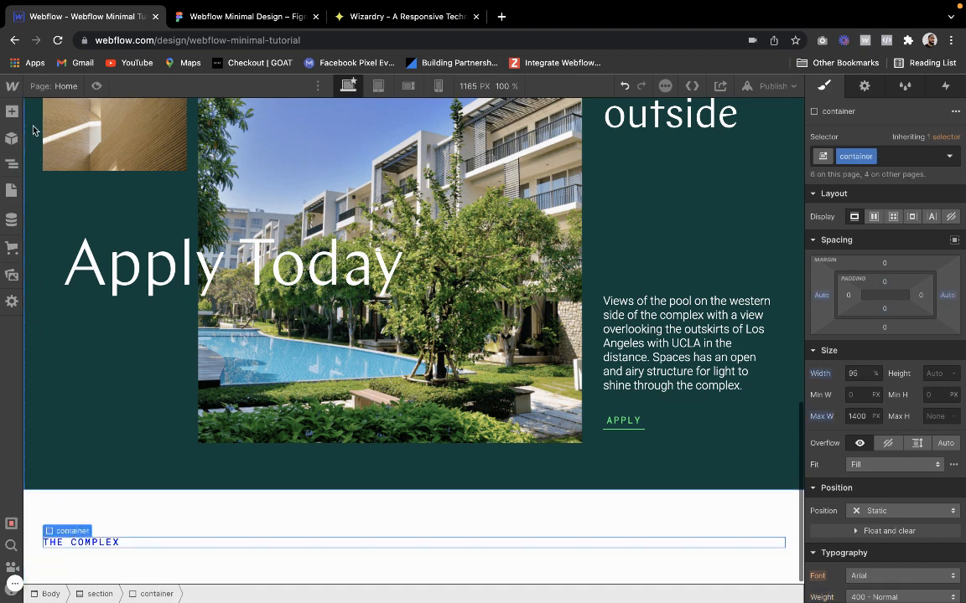
left_click(11, 110)
left_click(51, 327)
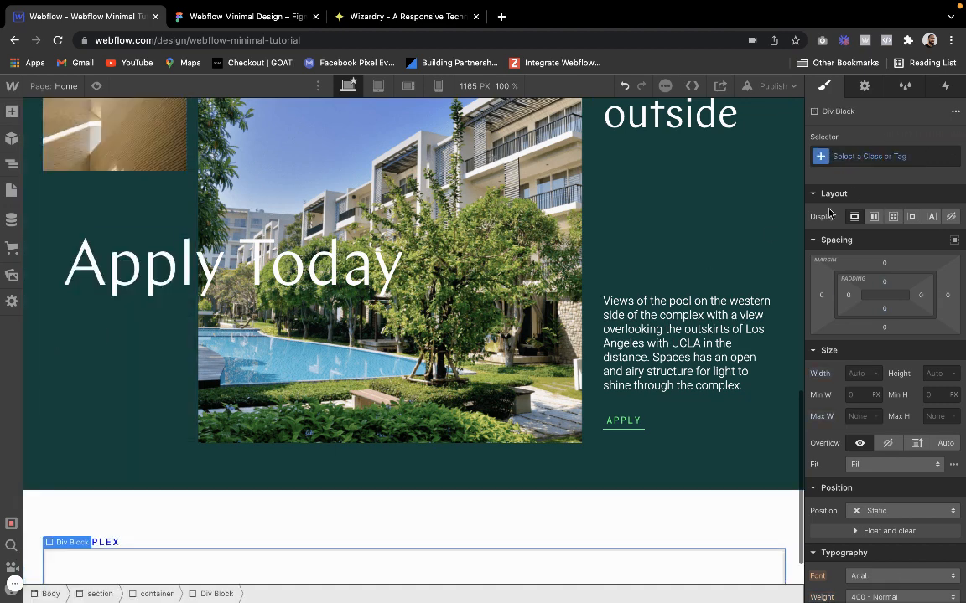
left_click(855, 157)
type("vert")
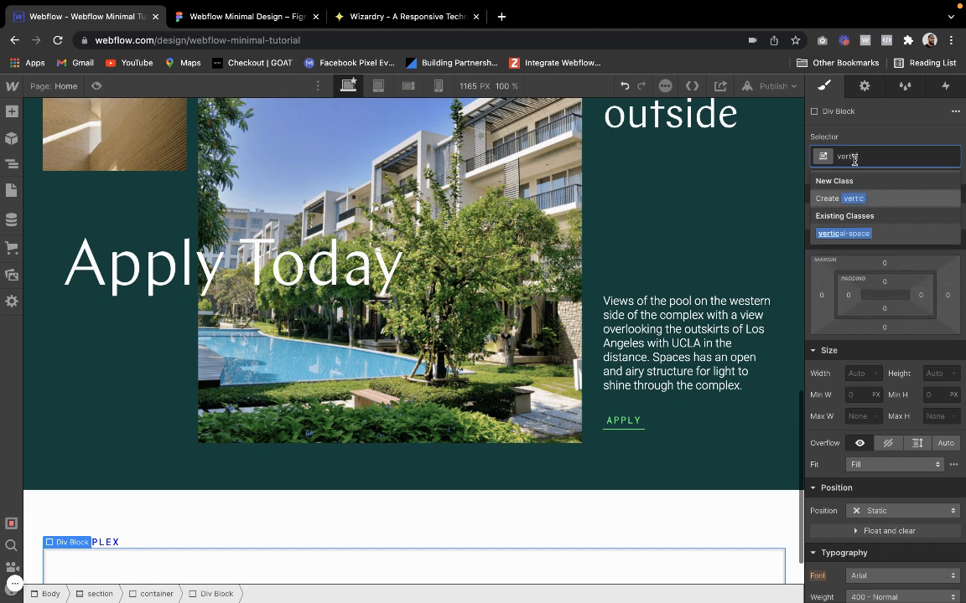
type("ic")
key("Down")
key("Return")
Add a divider div block at the end of the container and give it the line class with the electric combo class
mouse_move(59, 549)
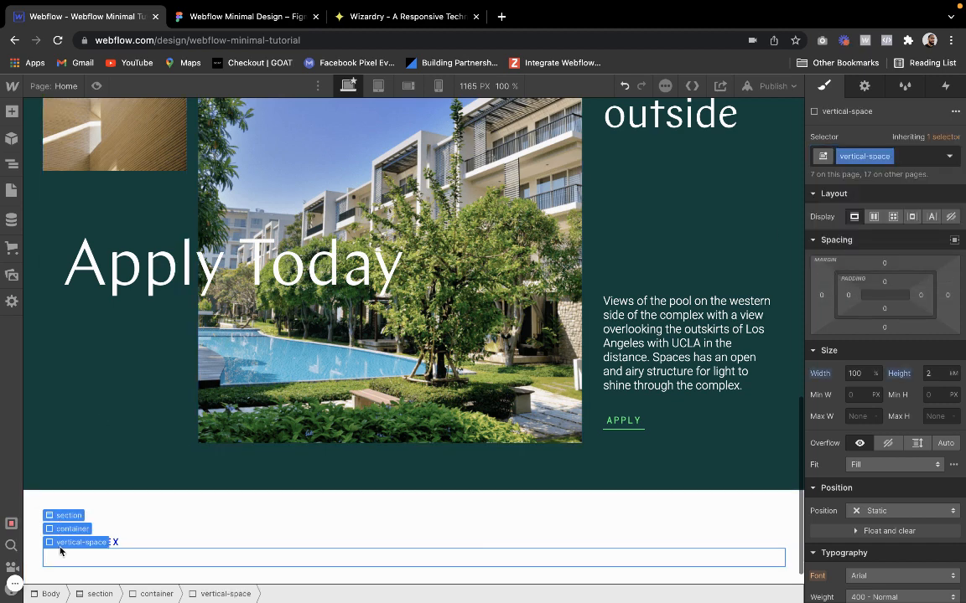
left_click(72, 529)
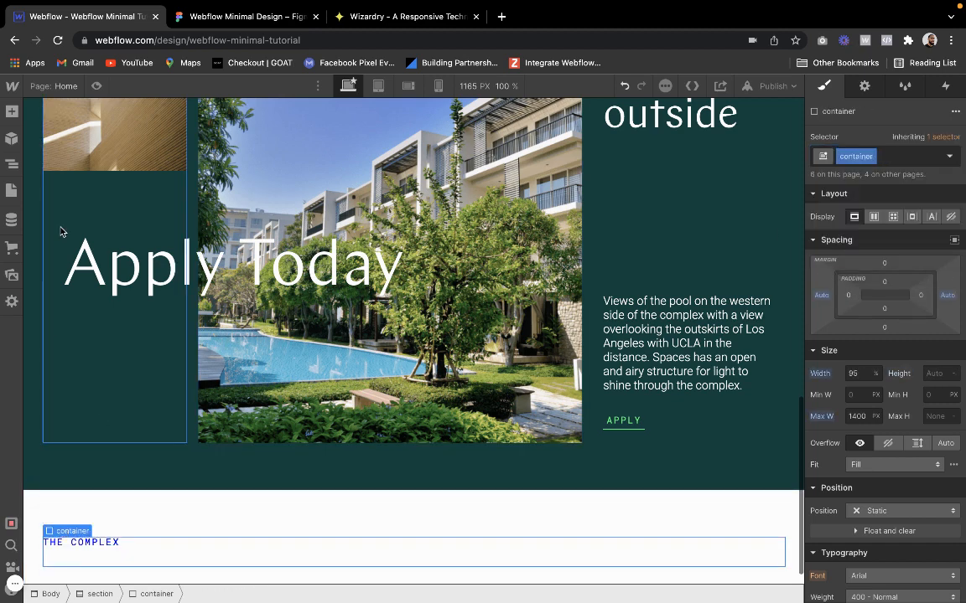
left_click(12, 111)
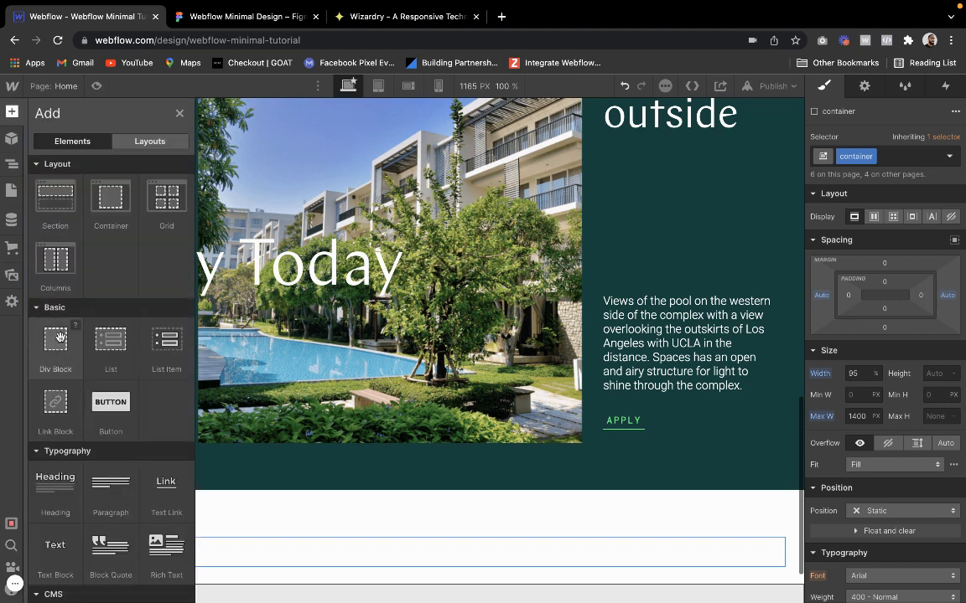
left_click(59, 337)
left_click(853, 155)
type("l")
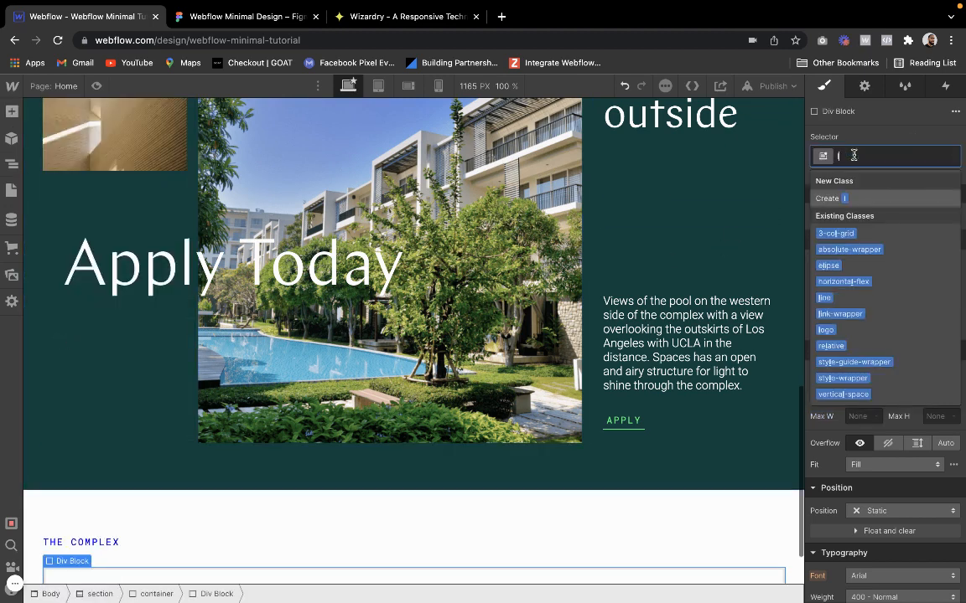
type("ine")
key("Return")
left_click(865, 158)
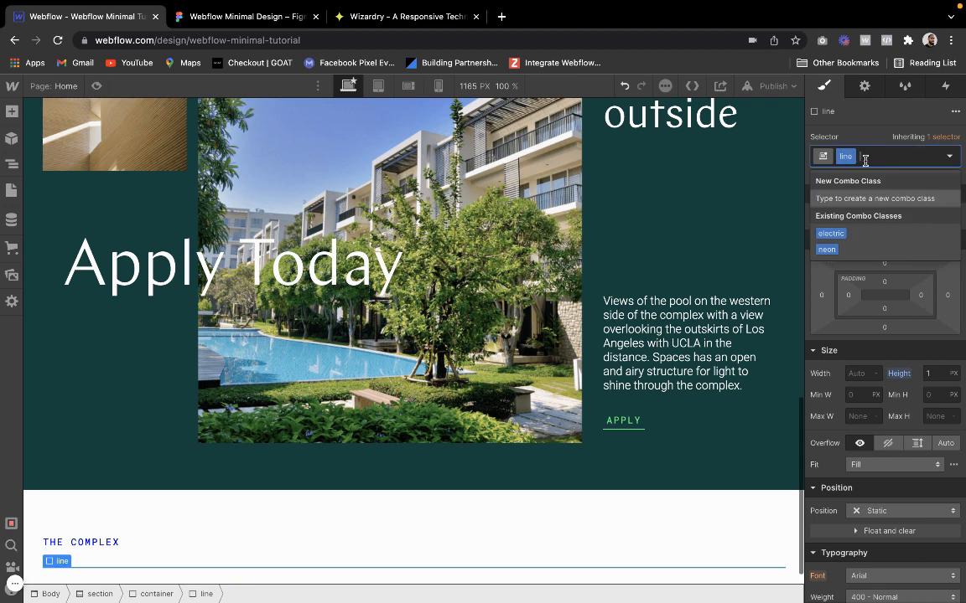
left_click(831, 234)
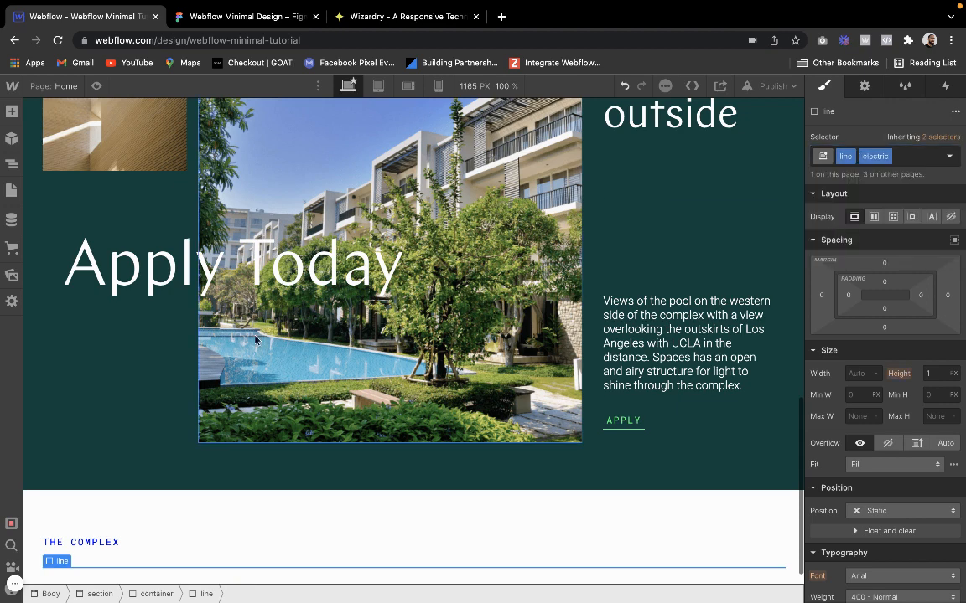
Check the Figma layout, then add a div block below the line with the vertical-space class and the large combo class
left_click(52, 550)
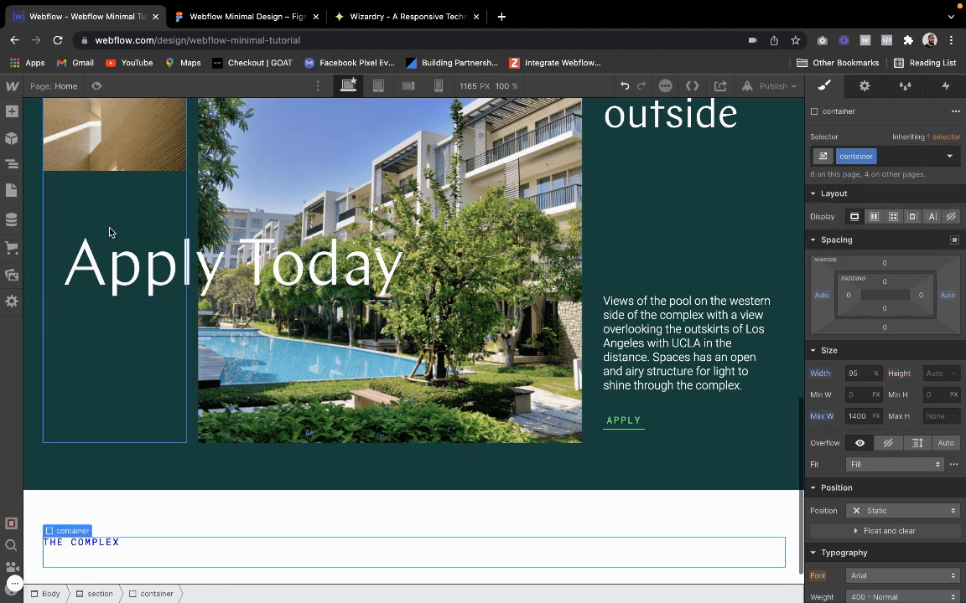
left_click(239, 17)
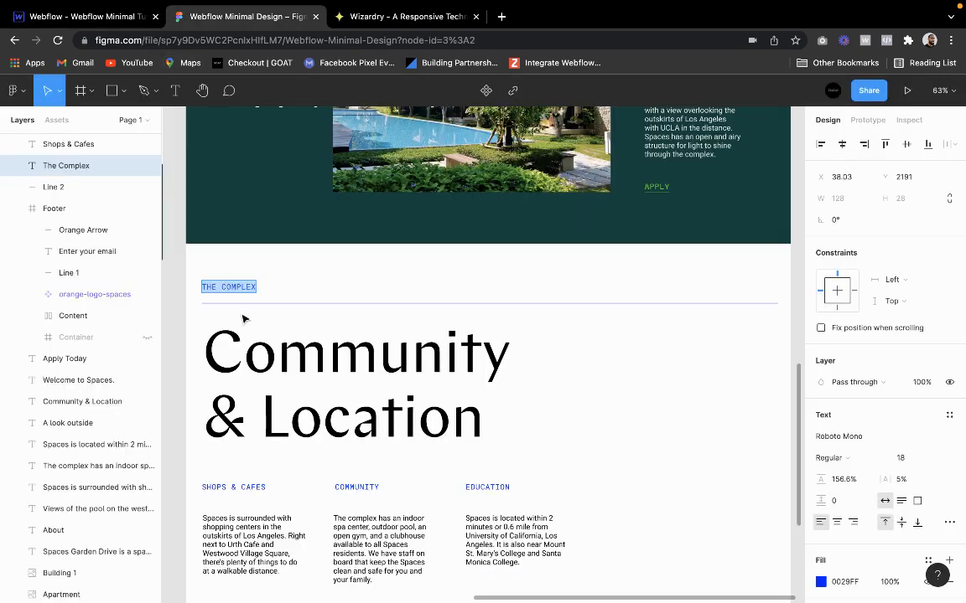
left_click(73, 17)
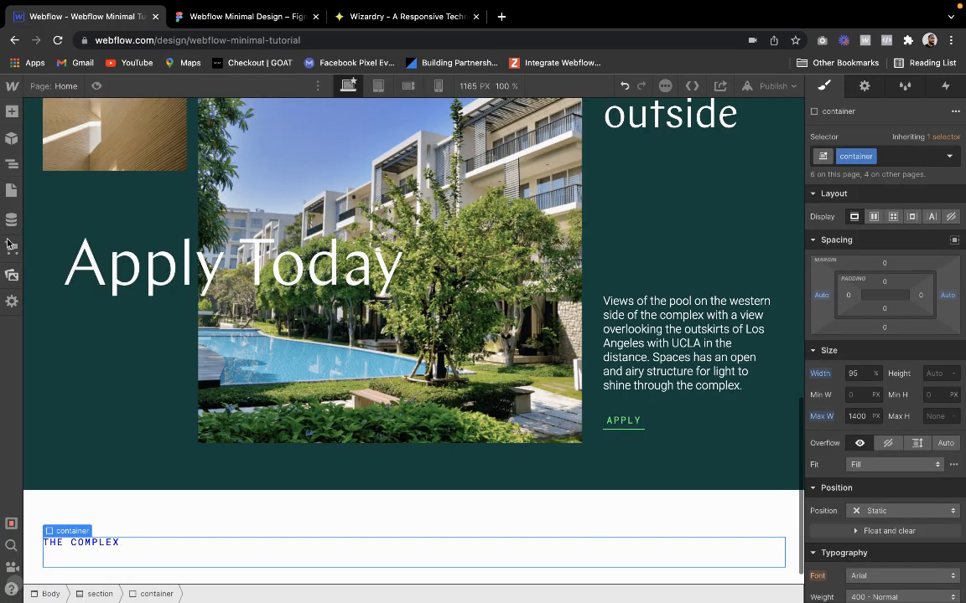
left_click(11, 113)
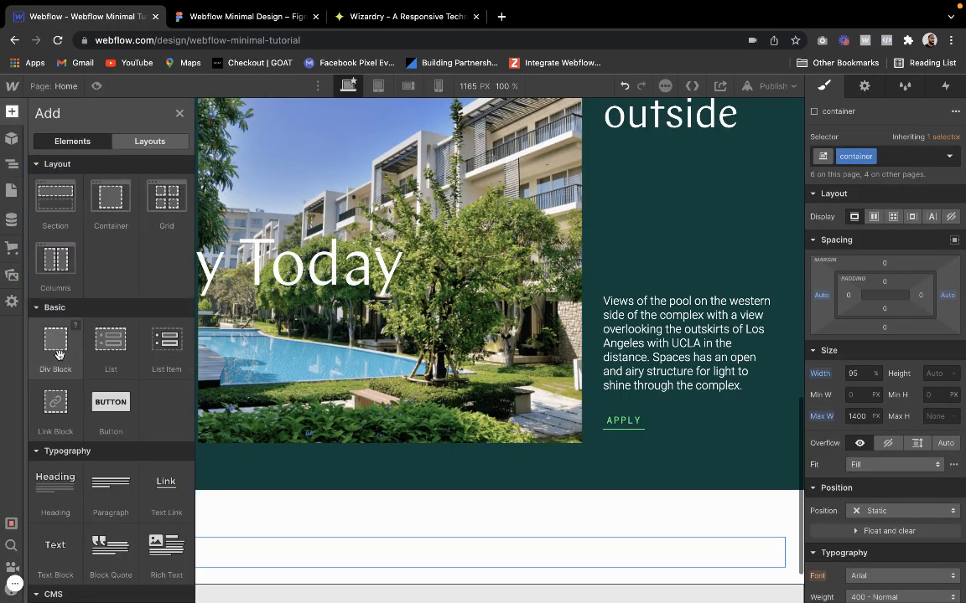
left_click(57, 345)
left_click(843, 150)
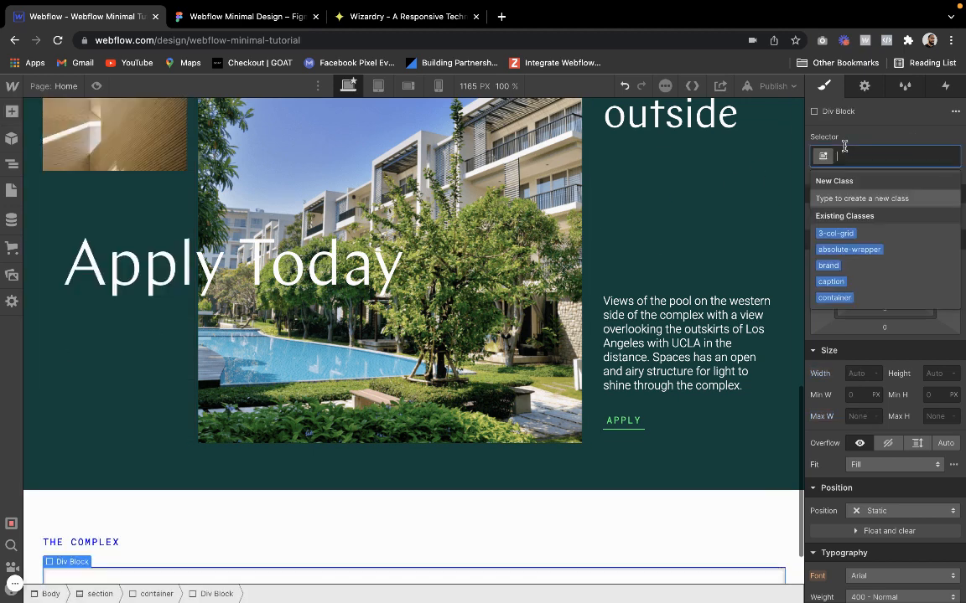
type("vertical")
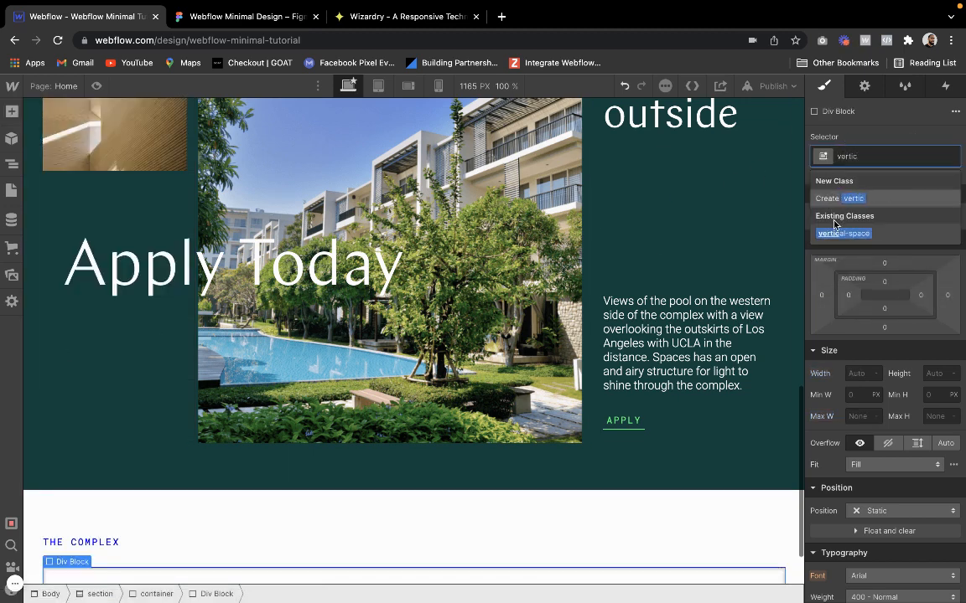
left_click(838, 233)
scroll(418, 368, "down", 1)
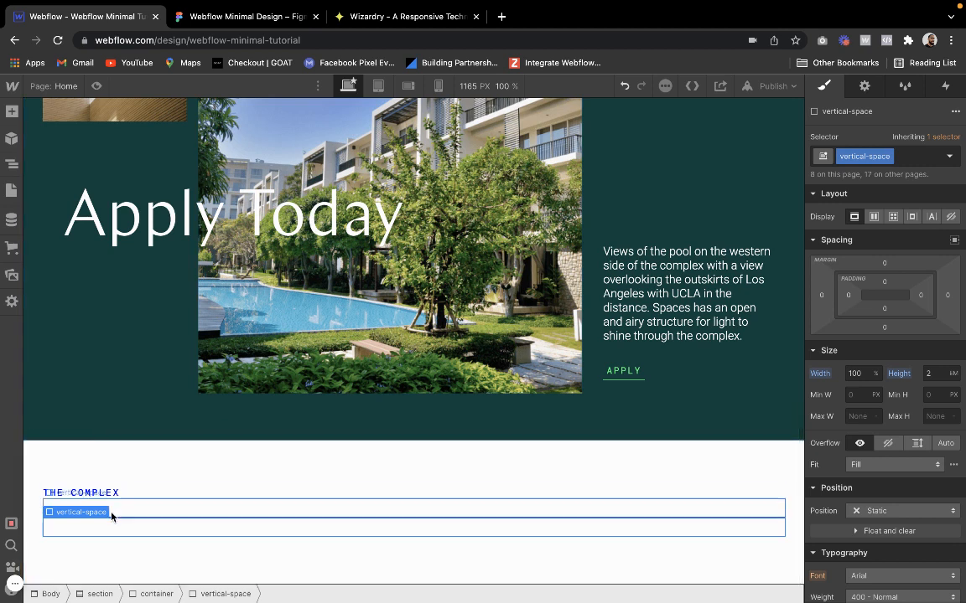
left_click(911, 155)
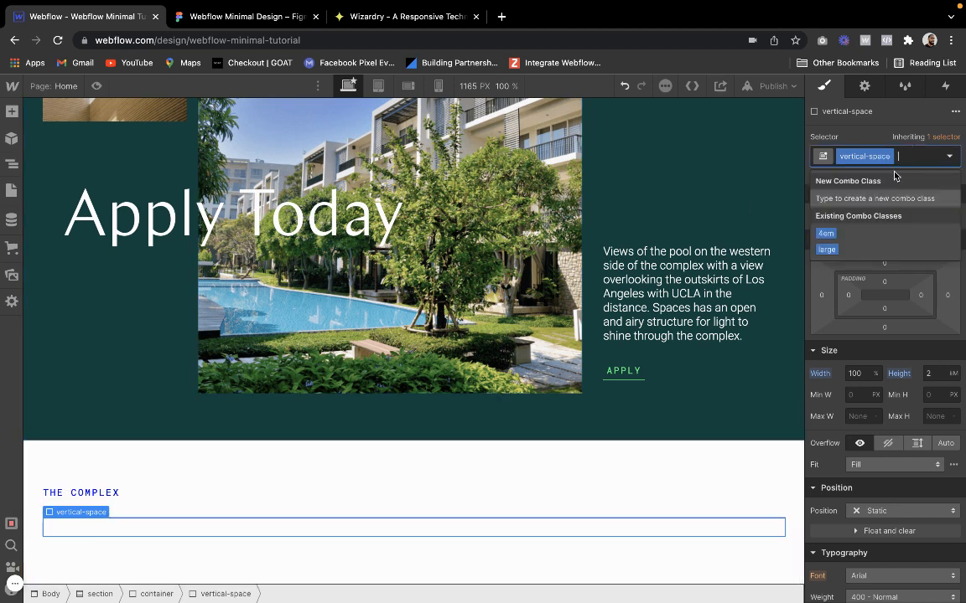
left_click(855, 247)
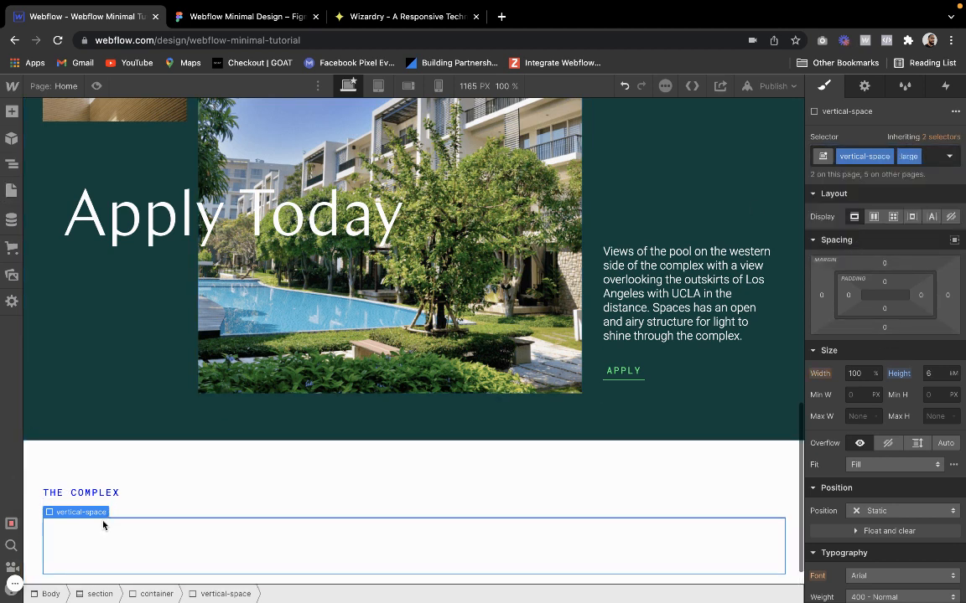
Review the "Community & Location" layout in Figma and add a div block with the wrapper class at the end of the Webflow container
left_click(82, 502)
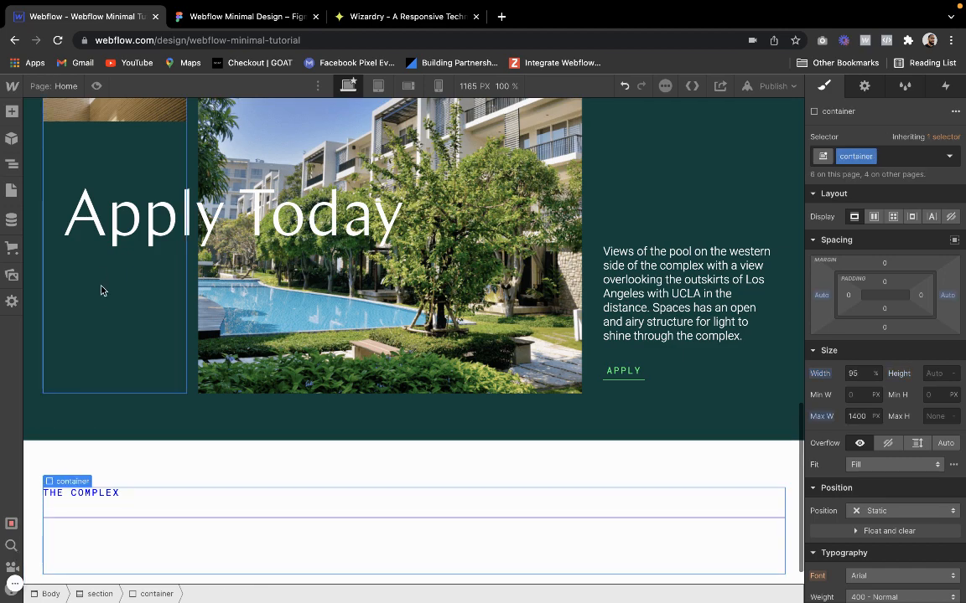
scroll(187, 280, "down", 1)
left_click(225, 16)
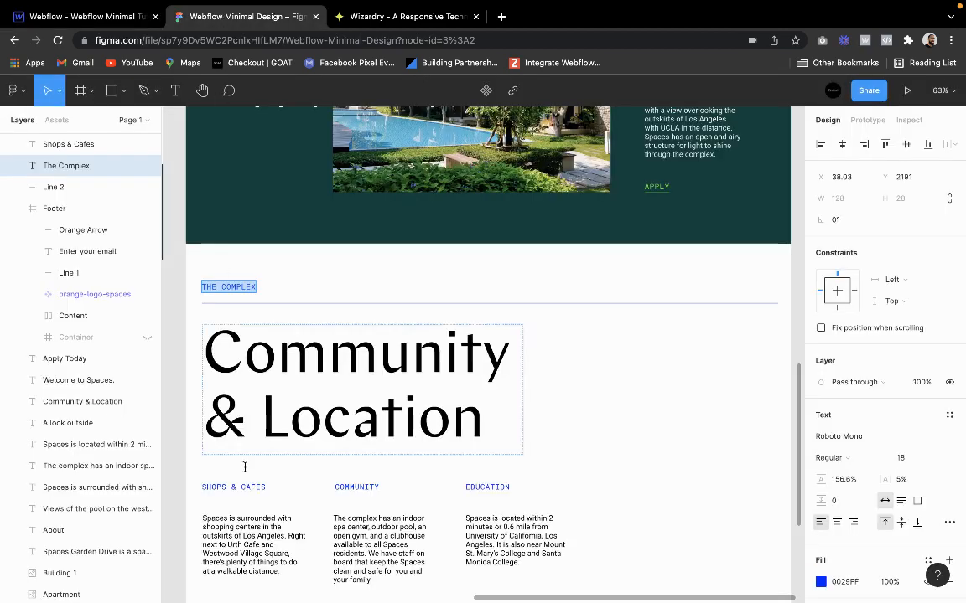
scroll(319, 570, "down", 3)
scroll(298, 532, "up", 1)
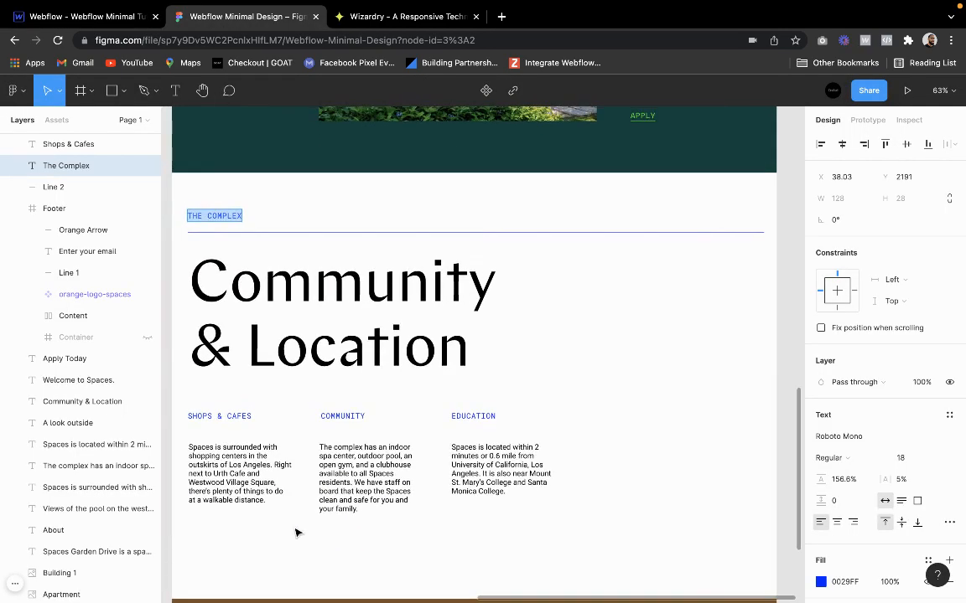
left_click(71, 16)
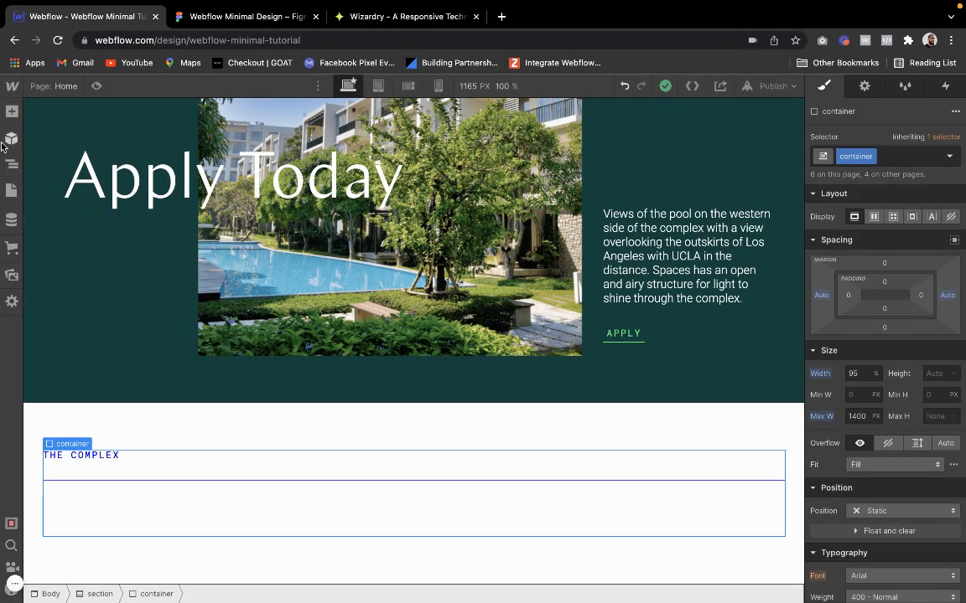
left_click(12, 111)
left_click(50, 331)
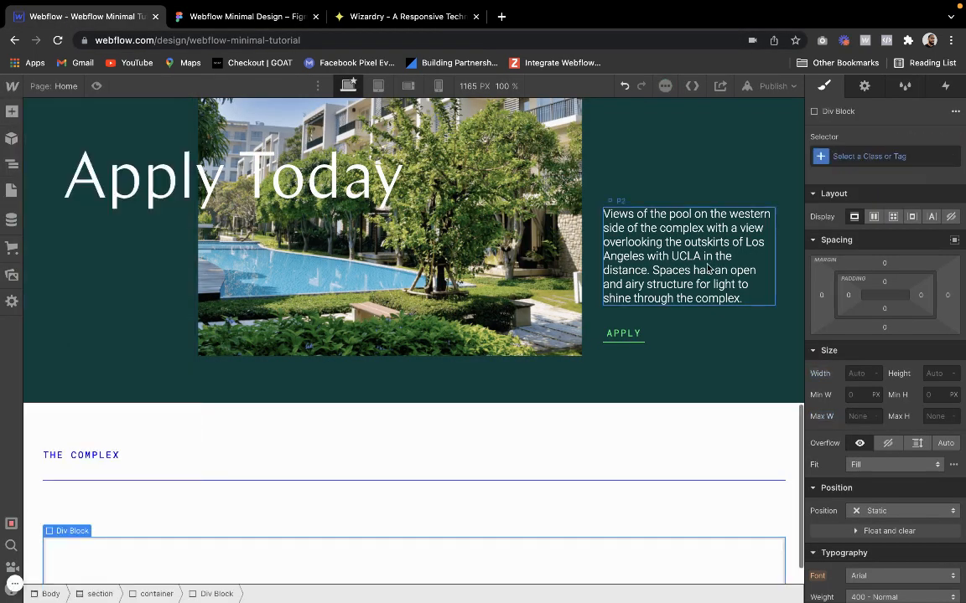
left_click(939, 155)
type("wrapper")
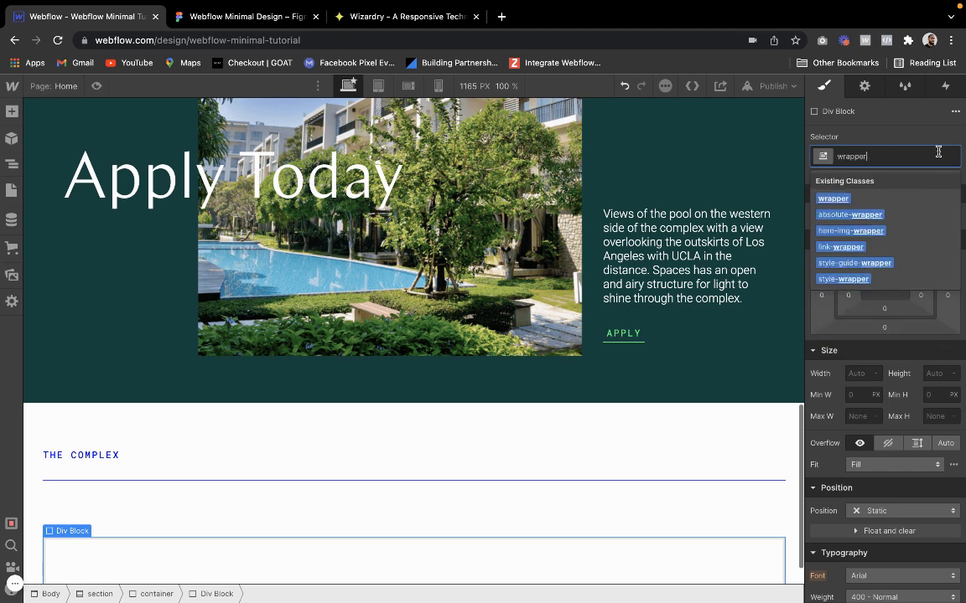
key("Return")
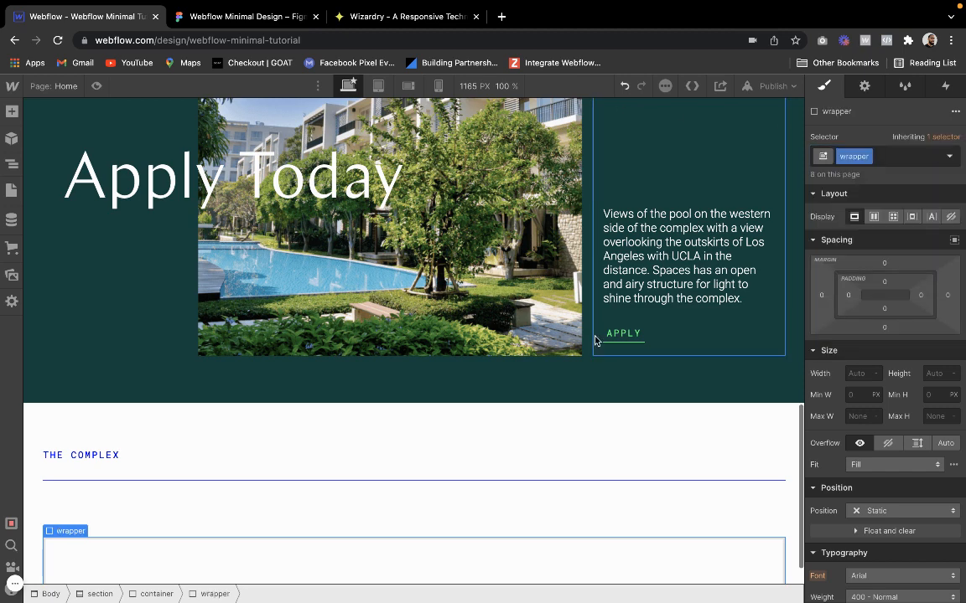
Add an H1 heading inside the new wrapper below the line
left_click(11, 111)
scroll(66, 473, "down", 1)
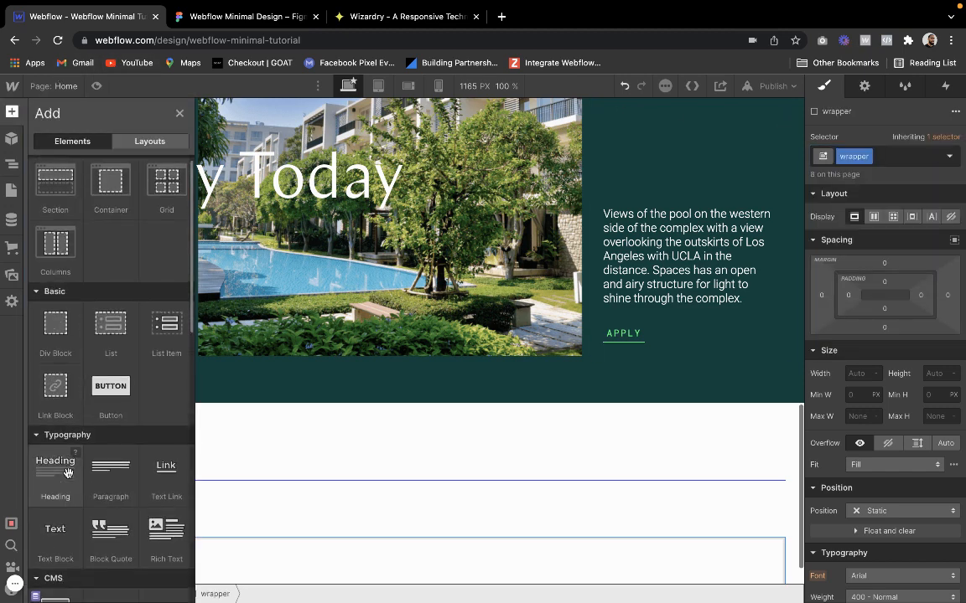
left_click(64, 466)
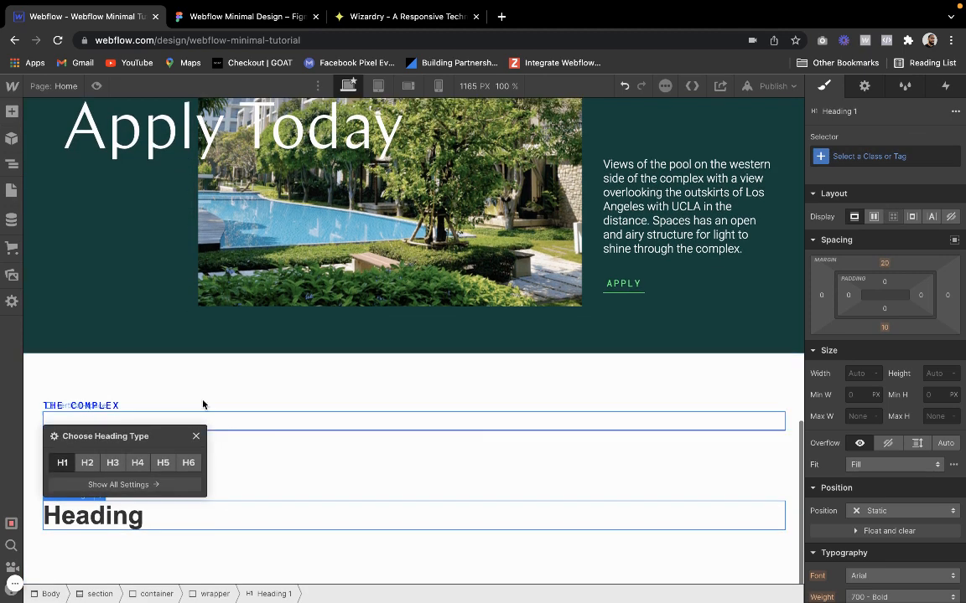
Switch to Figma and compare the text settings of the "Community & Location" heading with those of "Welcome to Spaces."
left_click(272, 17)
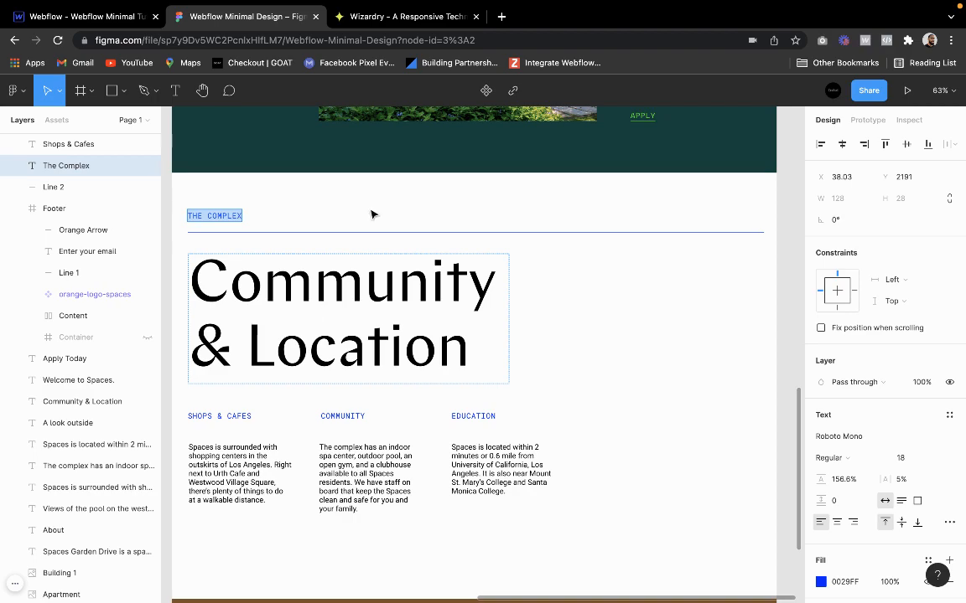
scroll(373, 215, "up", 10)
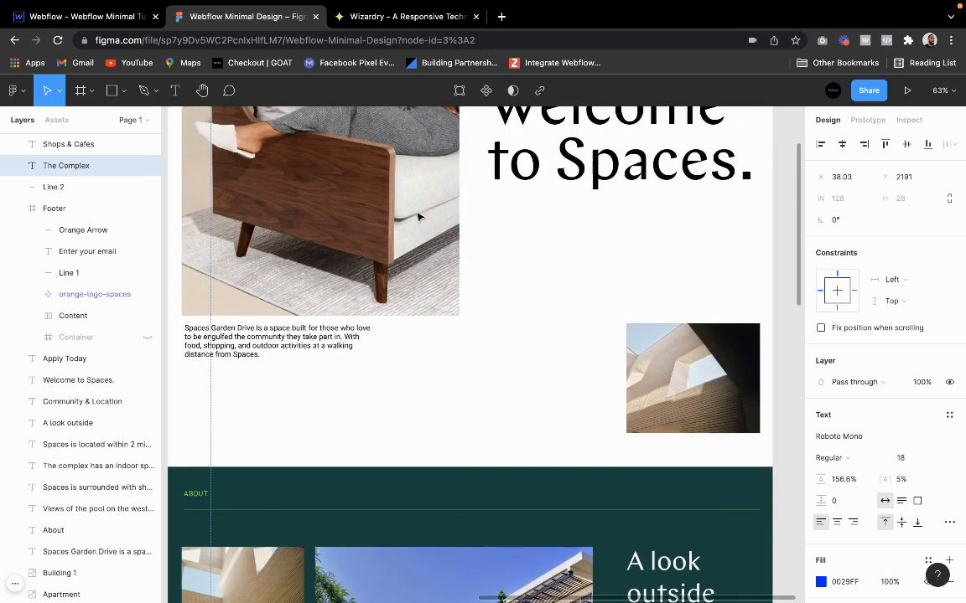
left_click(542, 194)
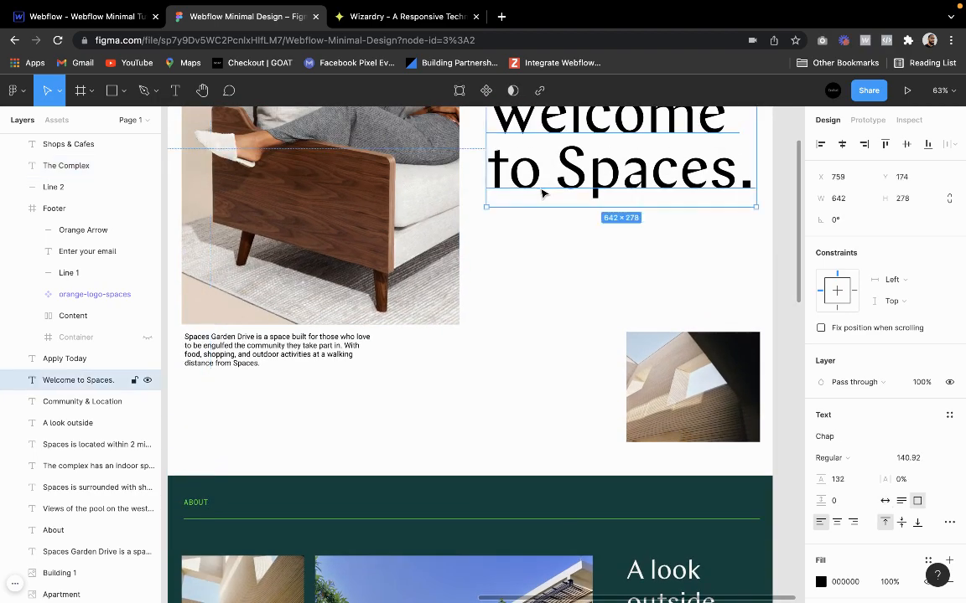
scroll(515, 237, "down", 10)
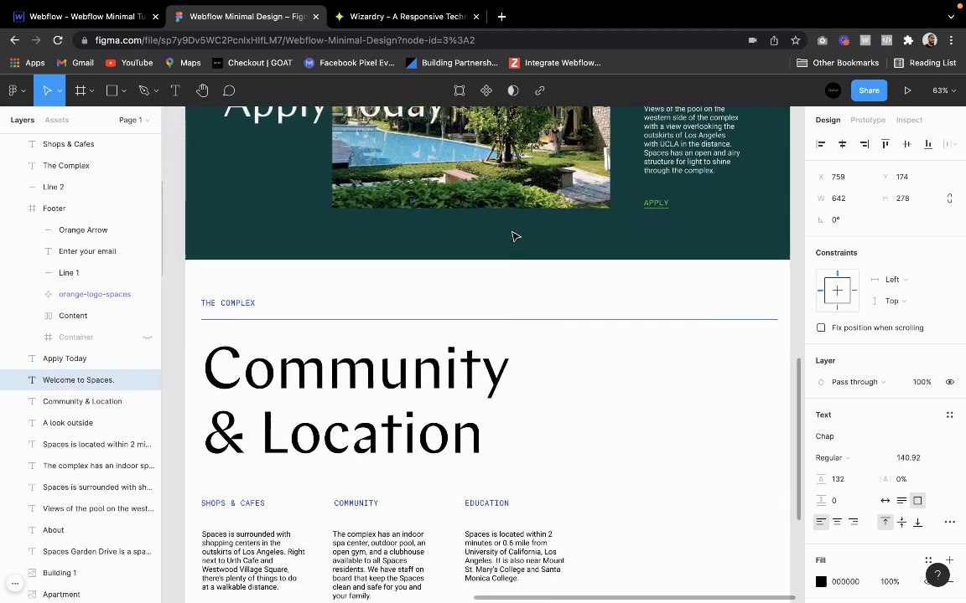
left_click(468, 290)
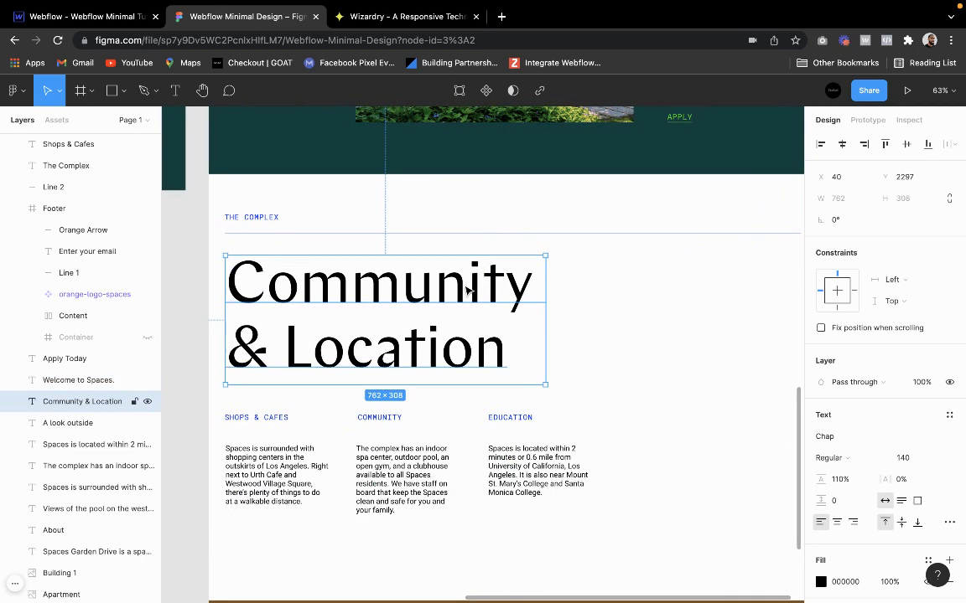
left_click(564, 300)
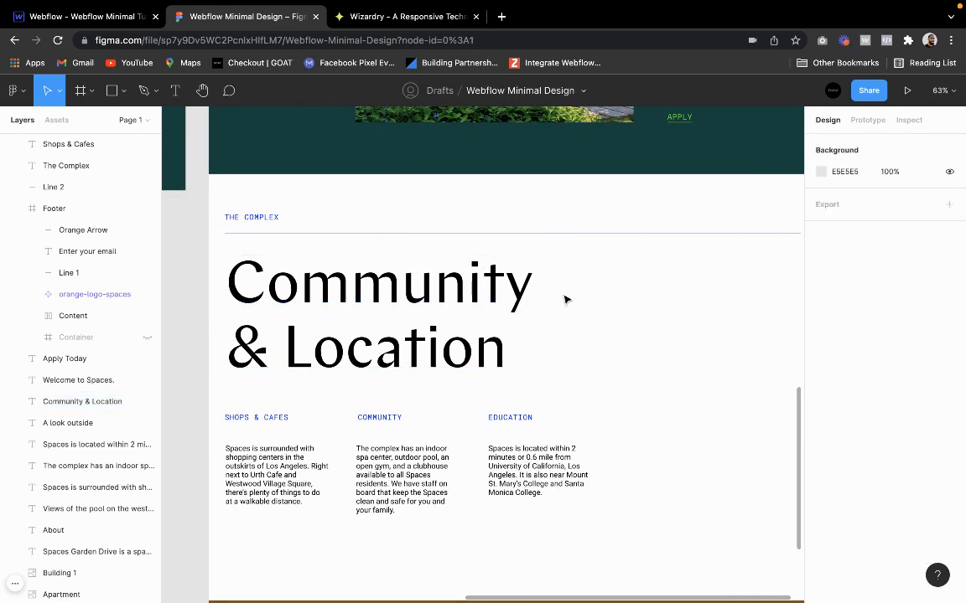
left_click(463, 317)
scroll(446, 274, "up", 10)
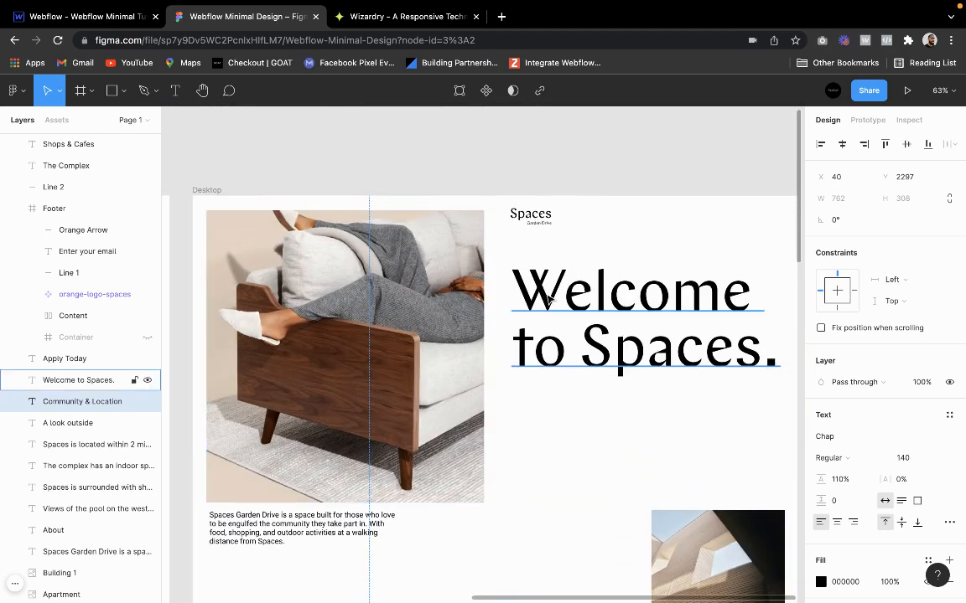
left_click(548, 299)
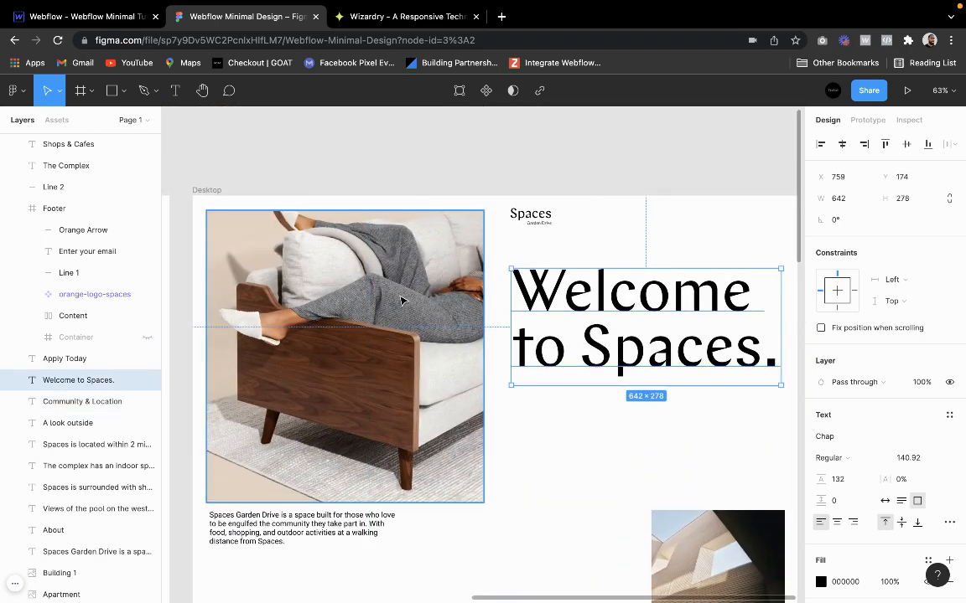
scroll(401, 302, "down", 10)
left_click(369, 366)
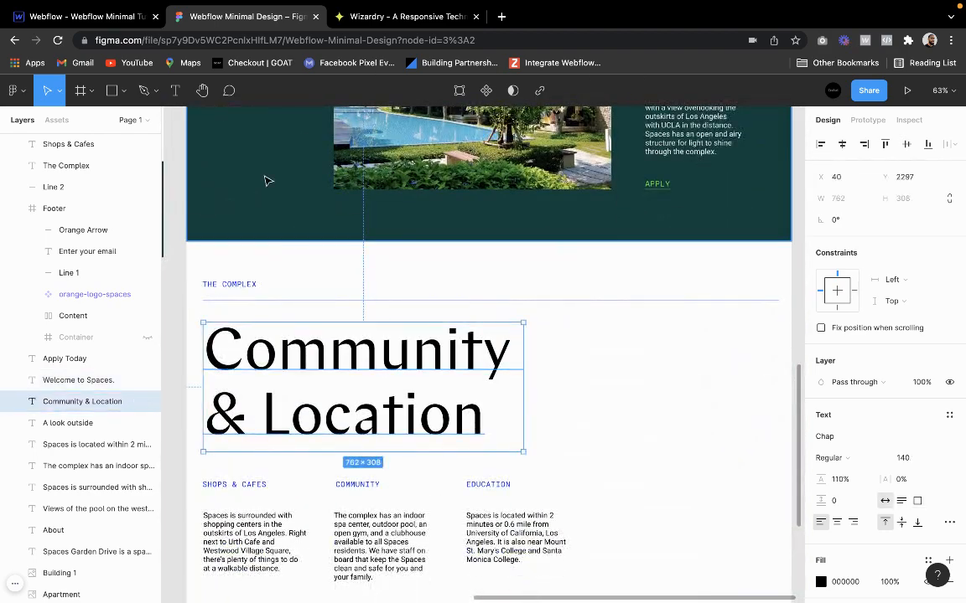
Return to Webflow and give the new heading the existing H1 class
left_click(93, 15)
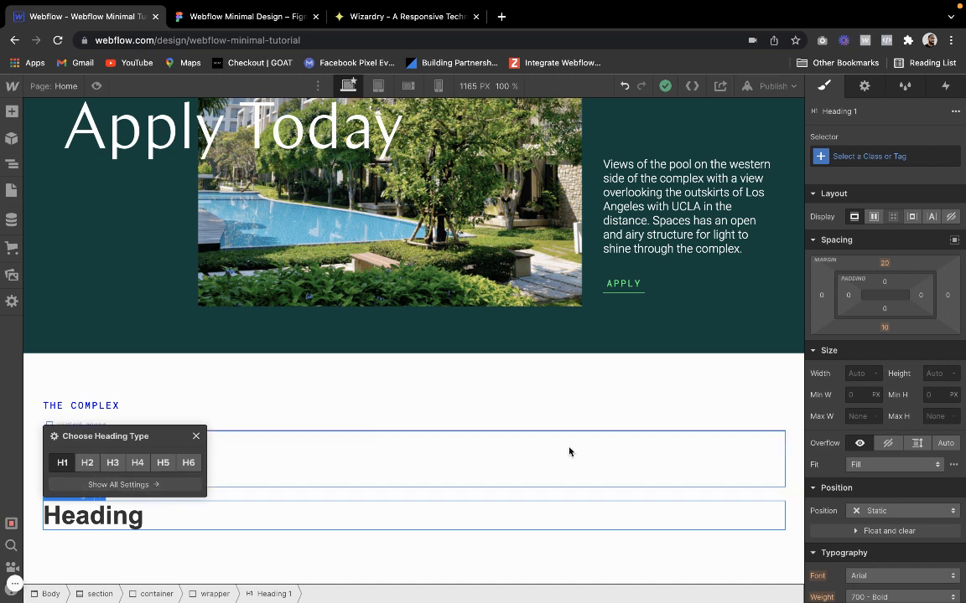
left_click(872, 157)
type("h1")
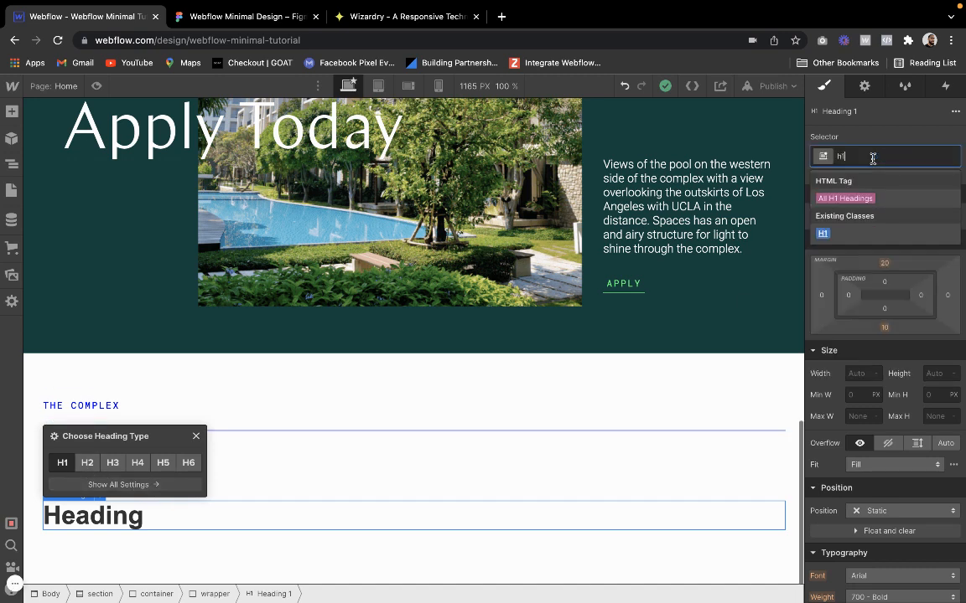
left_click(822, 270)
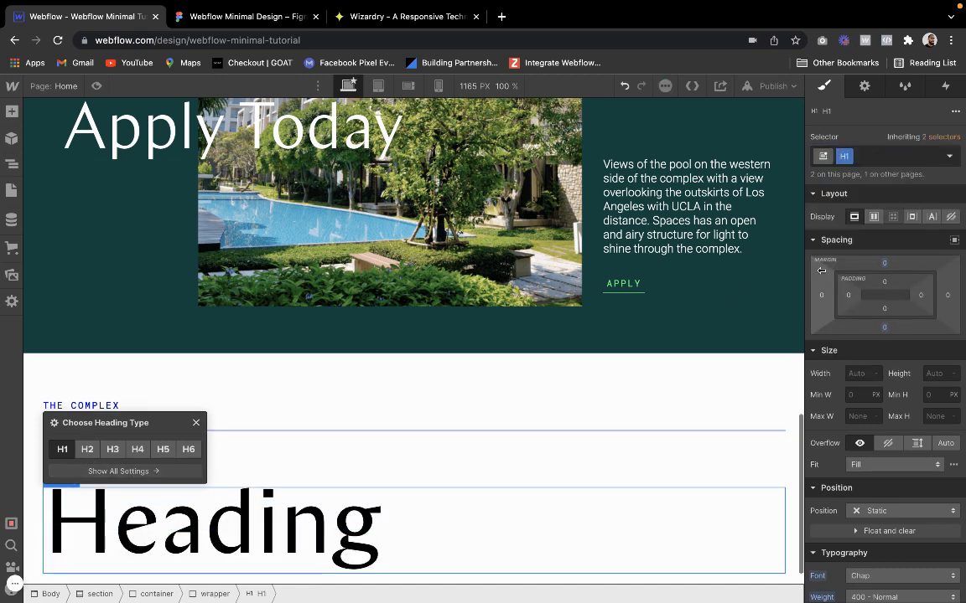
left_click(697, 377)
scroll(469, 384, "down", 1)
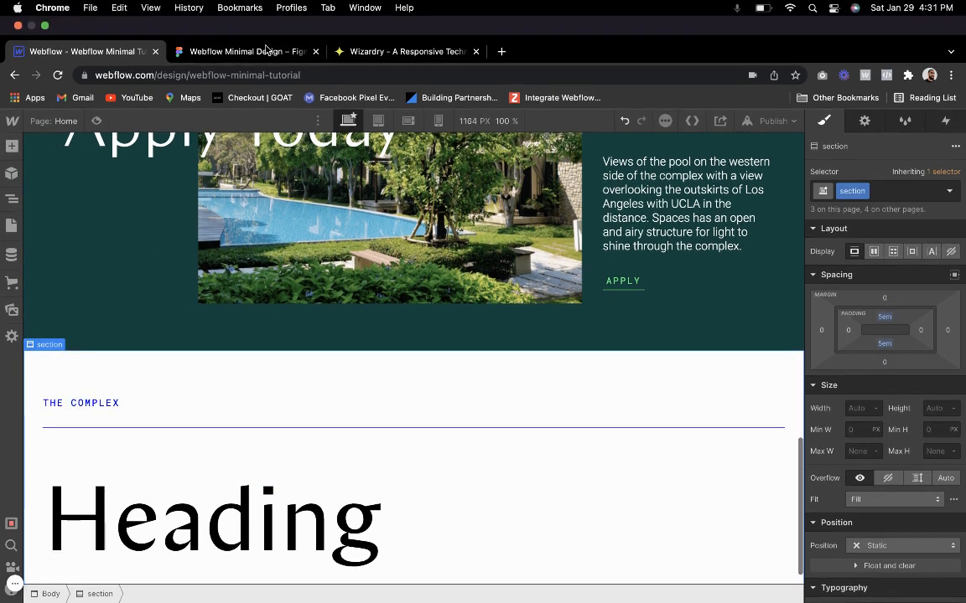
Copy the "Community & Location" text from Figma and paste it over the placeholder text of the Webflow heading
left_click(265, 50)
scroll(232, 379, "down", 1)
double_click(232, 379)
key("super+c")
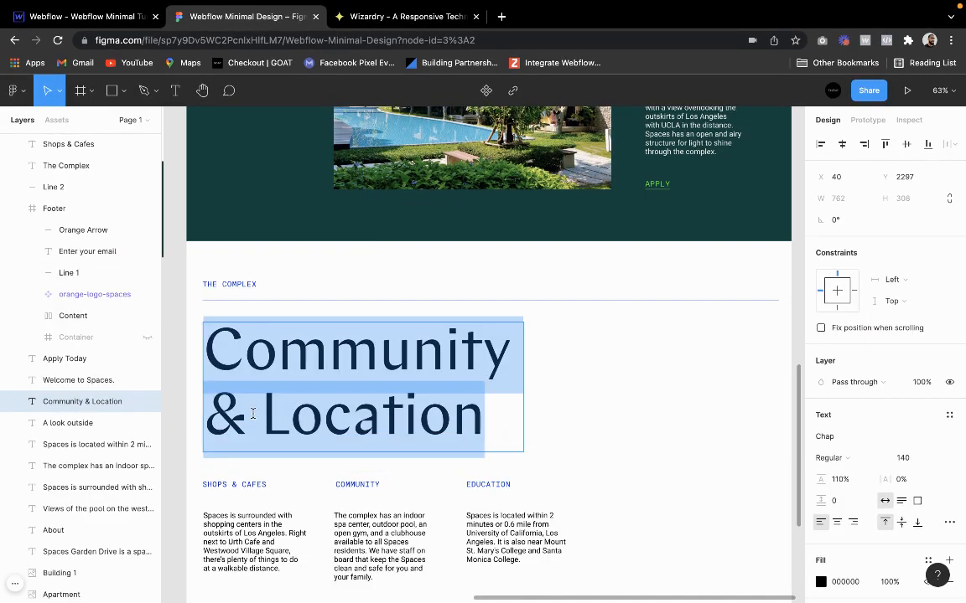
left_click(89, 24)
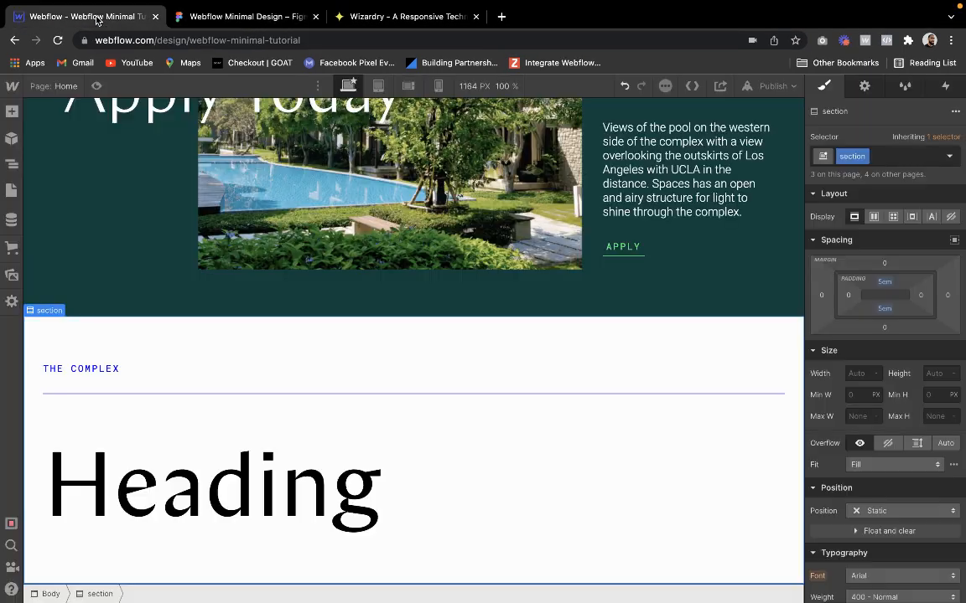
double_click(215, 498)
key("super+v")
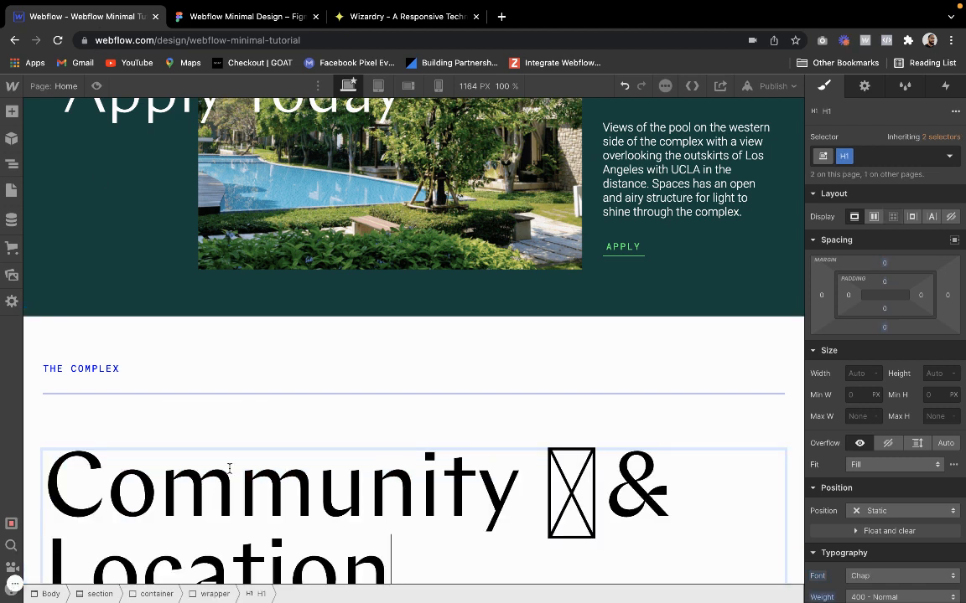
Remove the stray character from the heading and insert a line break before "& Location"
key("BackSpace")
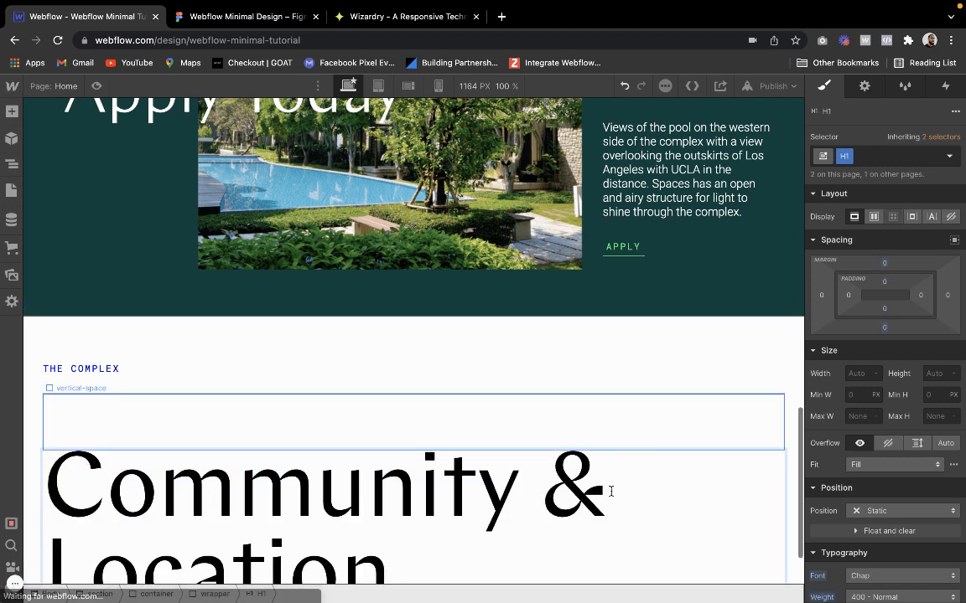
key("BackSpace")
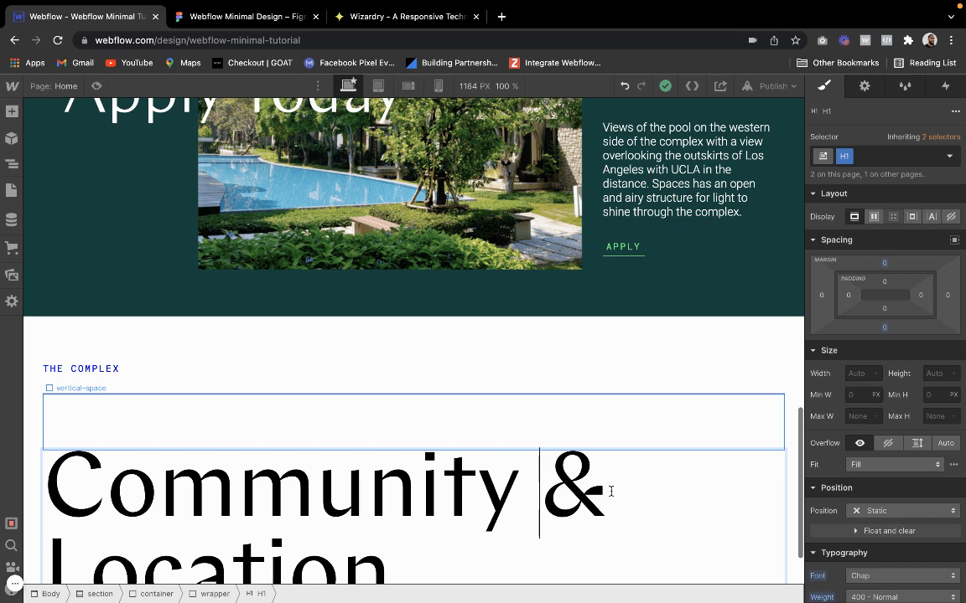
key("shift+Return")
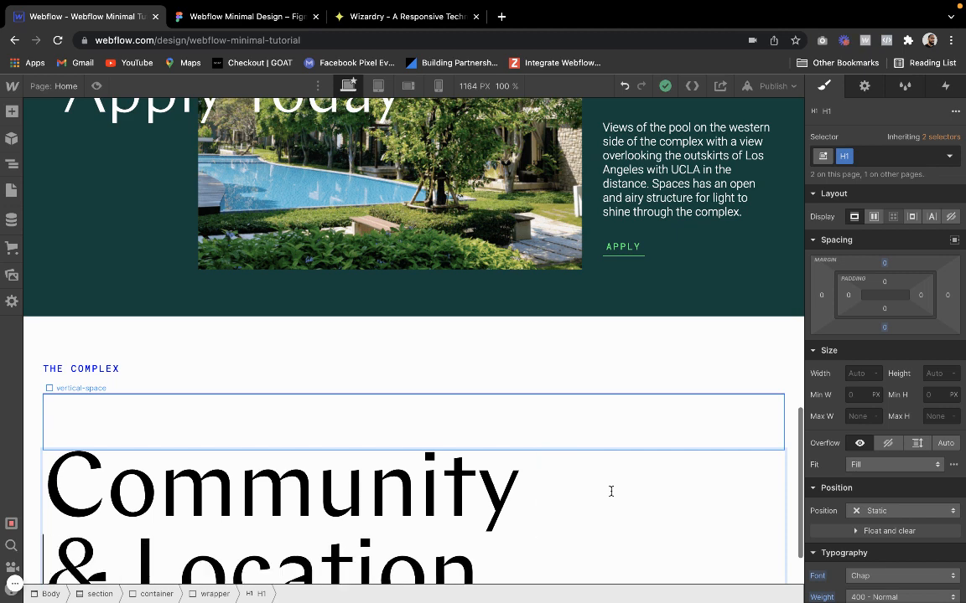
left_click(507, 403)
scroll(507, 403, "down", 1)
left_click(351, 278)
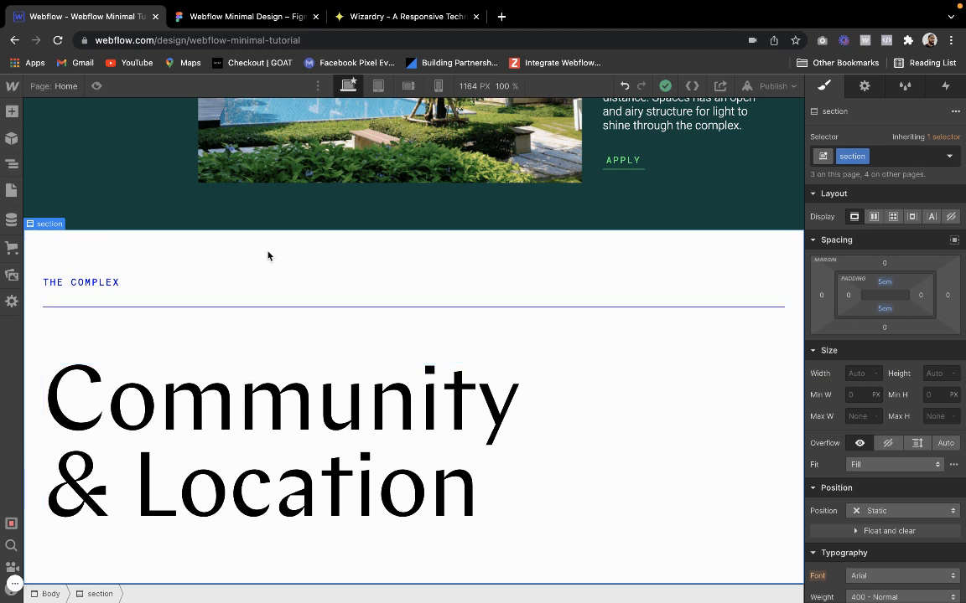
Add a div block below the heading inside the wrapper and give it the vertical-space class
left_click(58, 324)
left_click(63, 404)
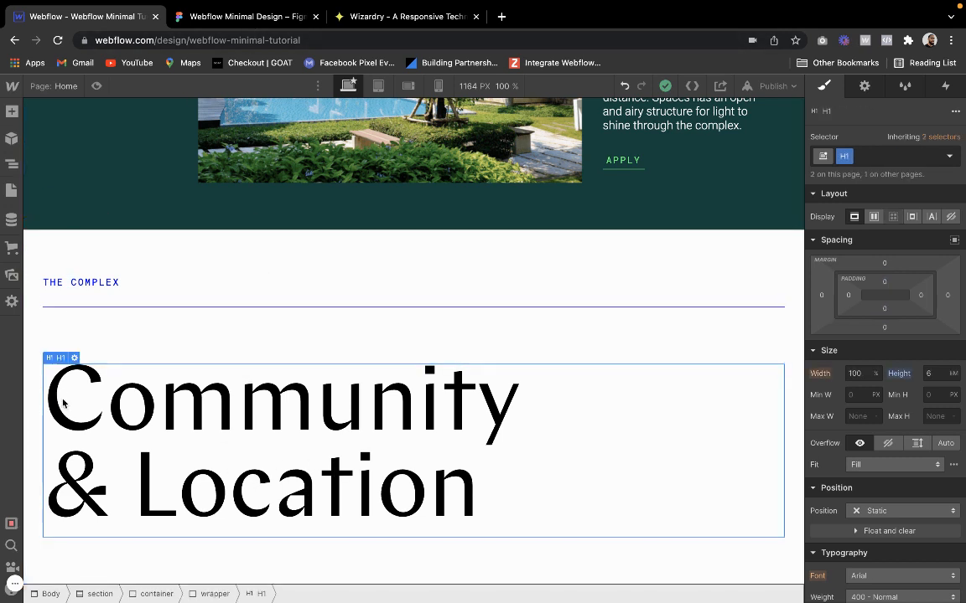
left_click(58, 345)
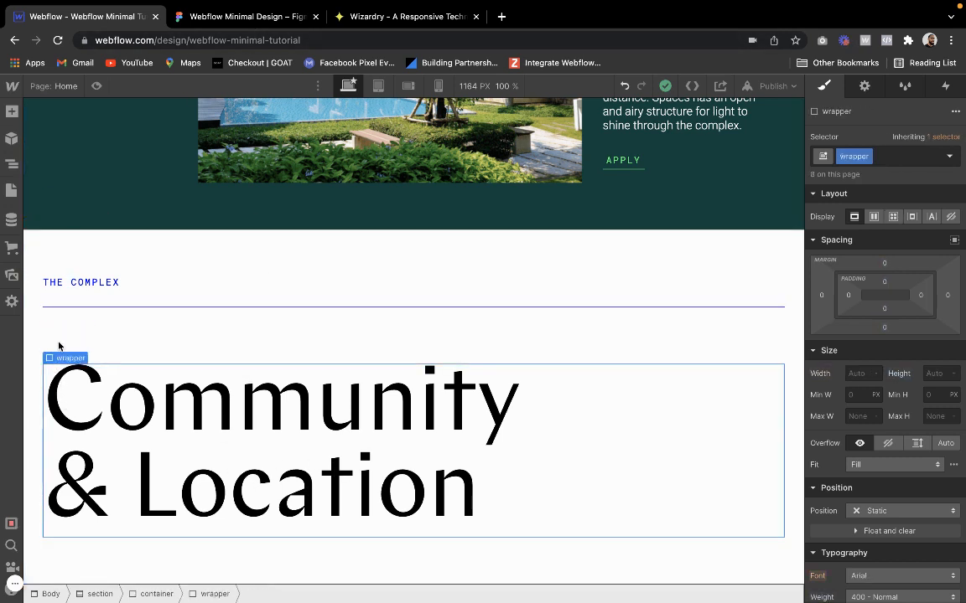
left_click(11, 111)
left_click(61, 337)
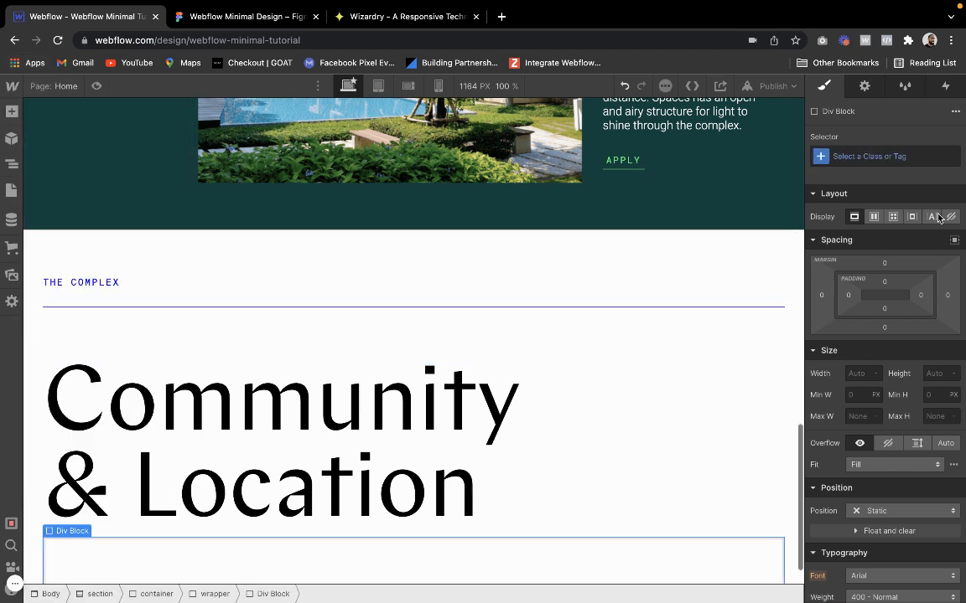
left_click(912, 156)
type("vertica")
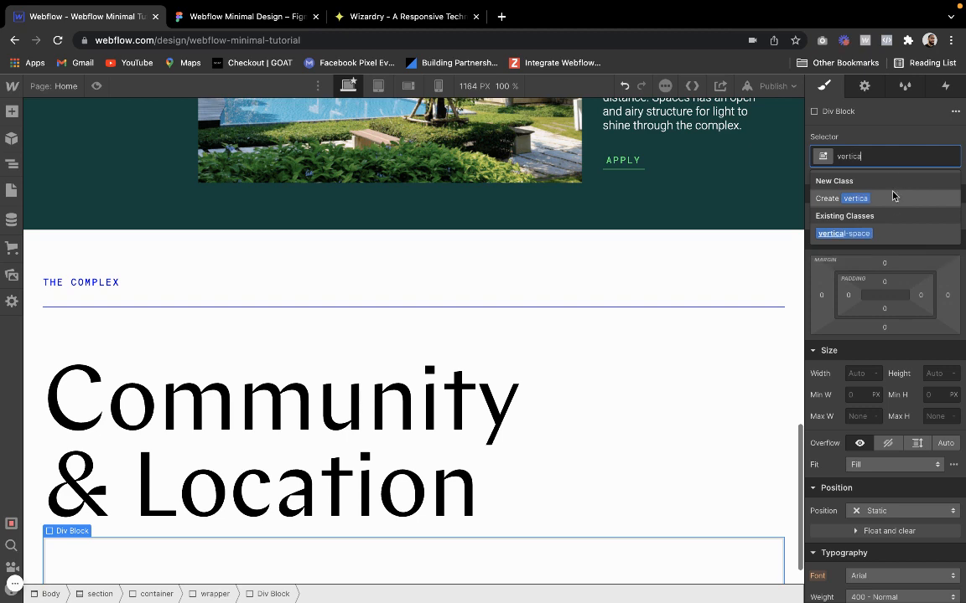
left_click(864, 235)
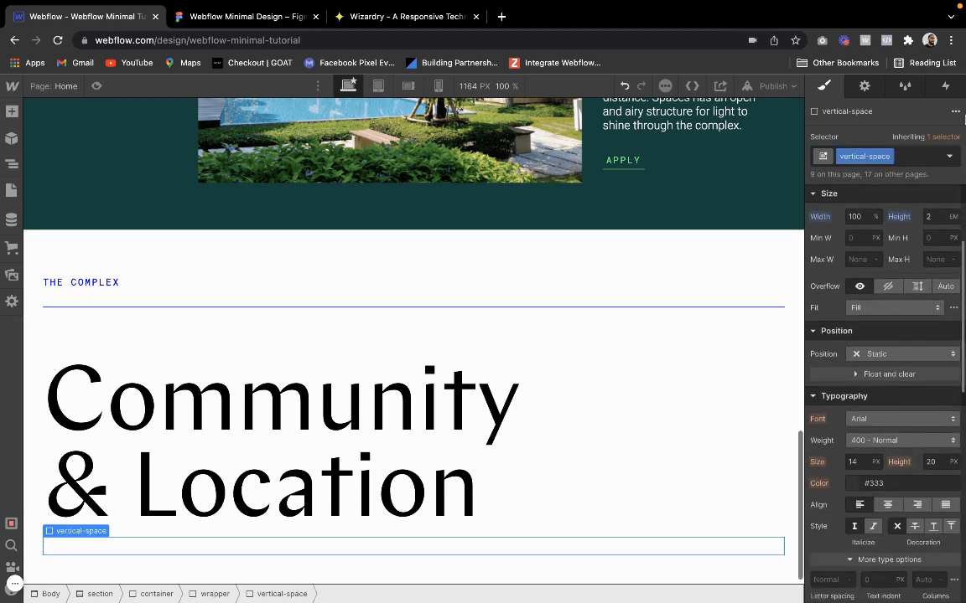
Check the gap below the heading in Figma, then add the large combo class to the vertical-space block in Webflow
left_click(907, 157)
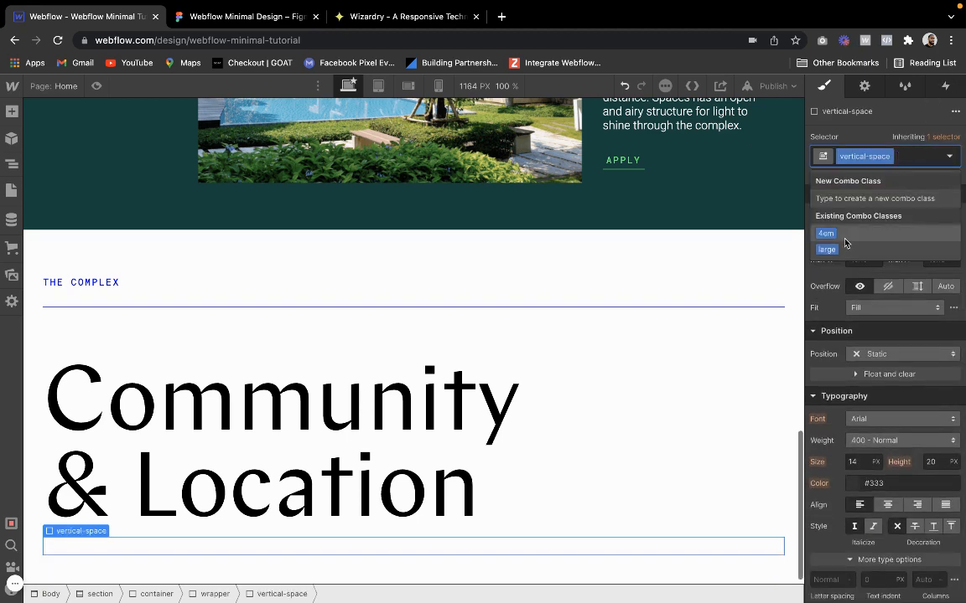
left_click(240, 19)
scroll(248, 352, "down", 2)
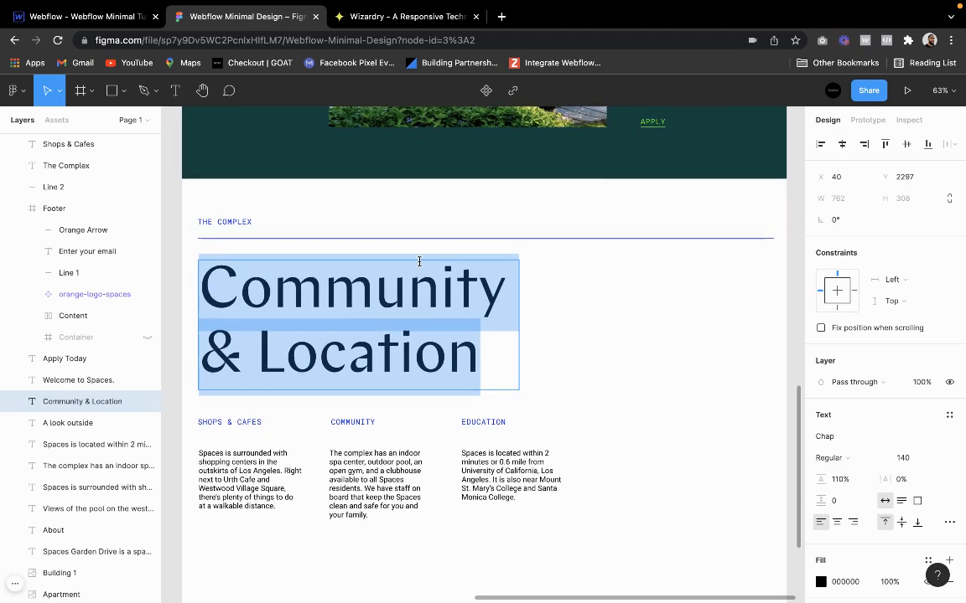
left_click(423, 258)
key("Escape")
scroll(302, 403, "up", 5, "ctrl")
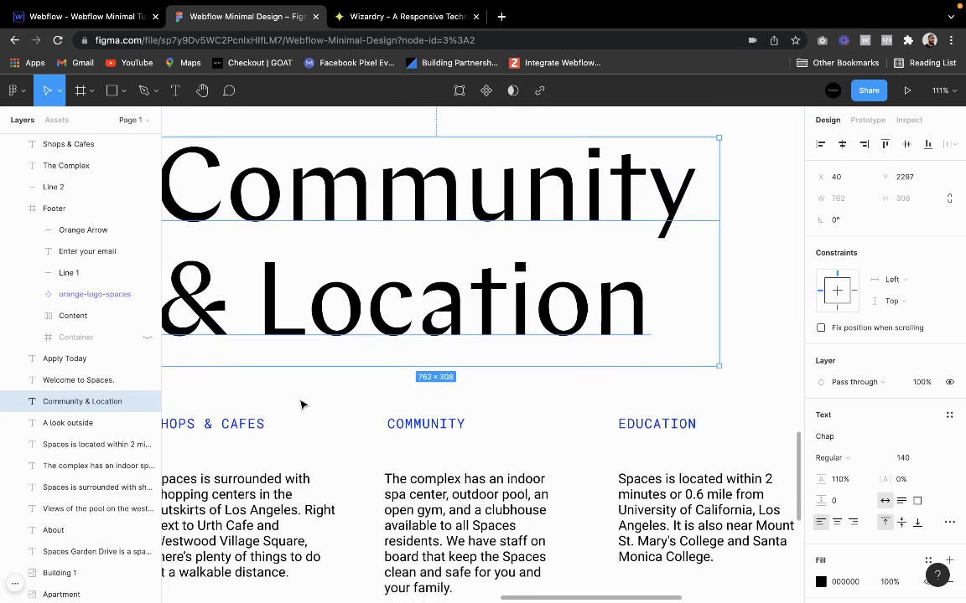
left_click(271, 370)
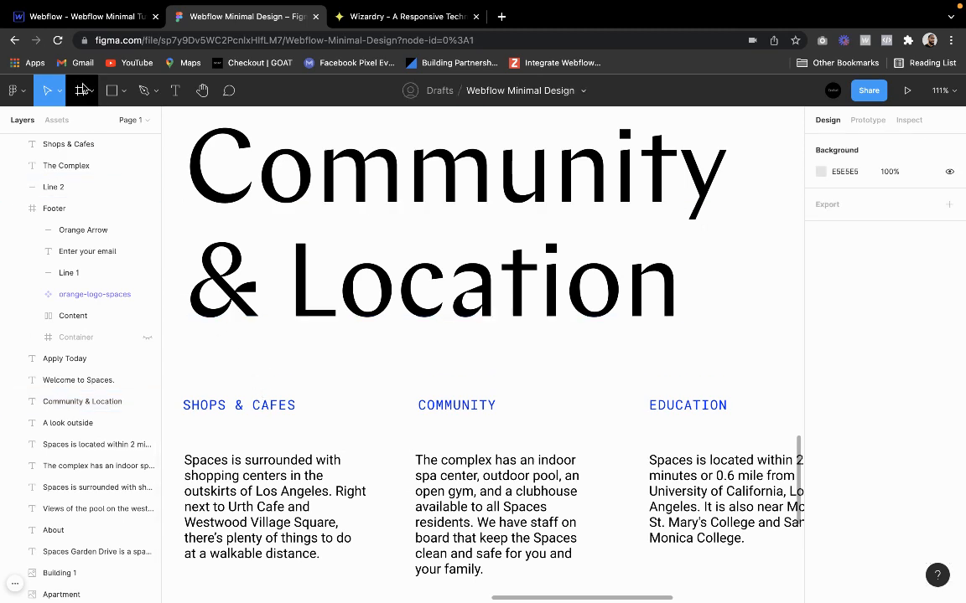
left_click(87, 16)
scroll(104, 240, "down", 1)
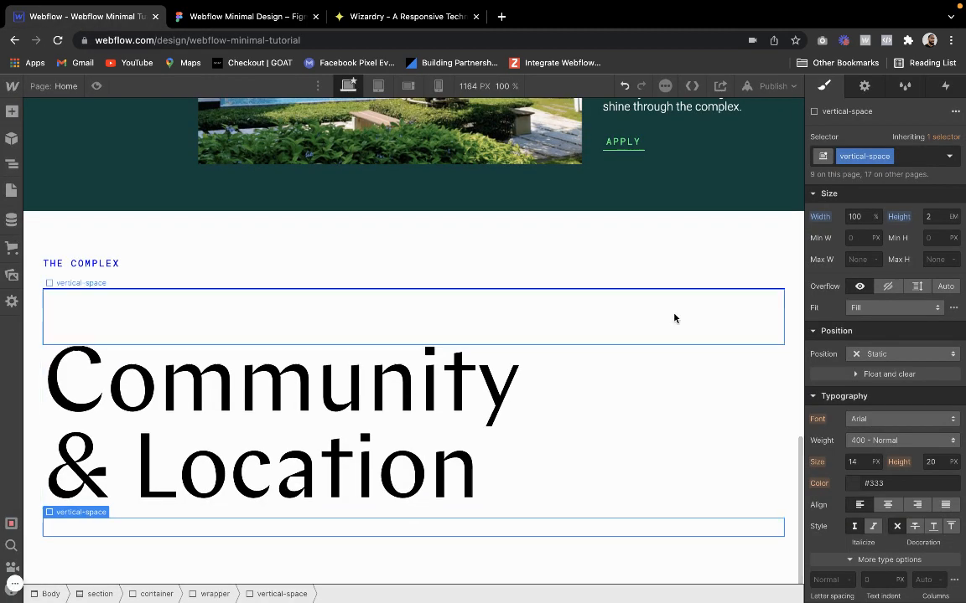
left_click(906, 156)
left_click(826, 249)
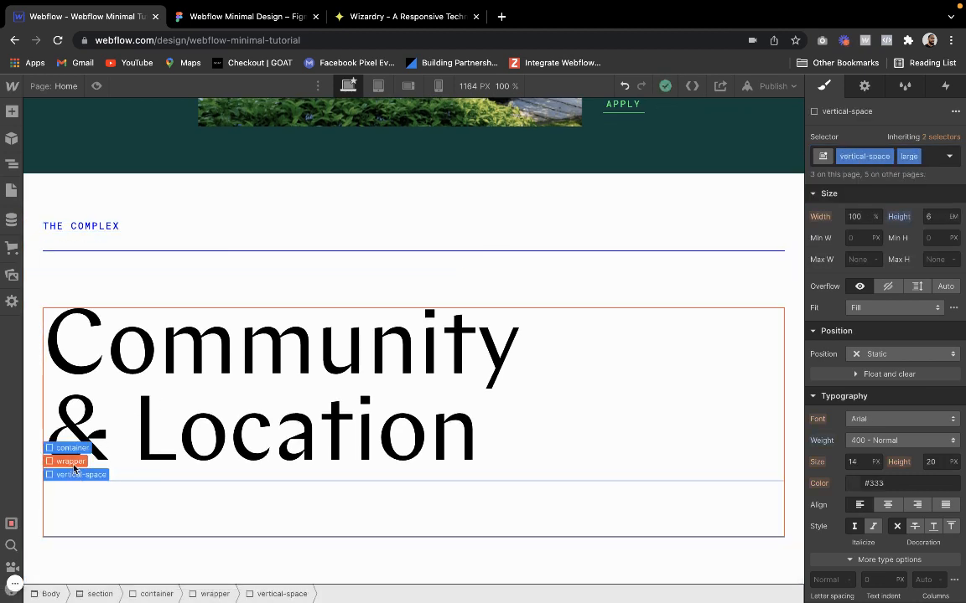
Add a div block inside the wrapper below the large vertical space and give it the horizontal-flex class
left_click(74, 464)
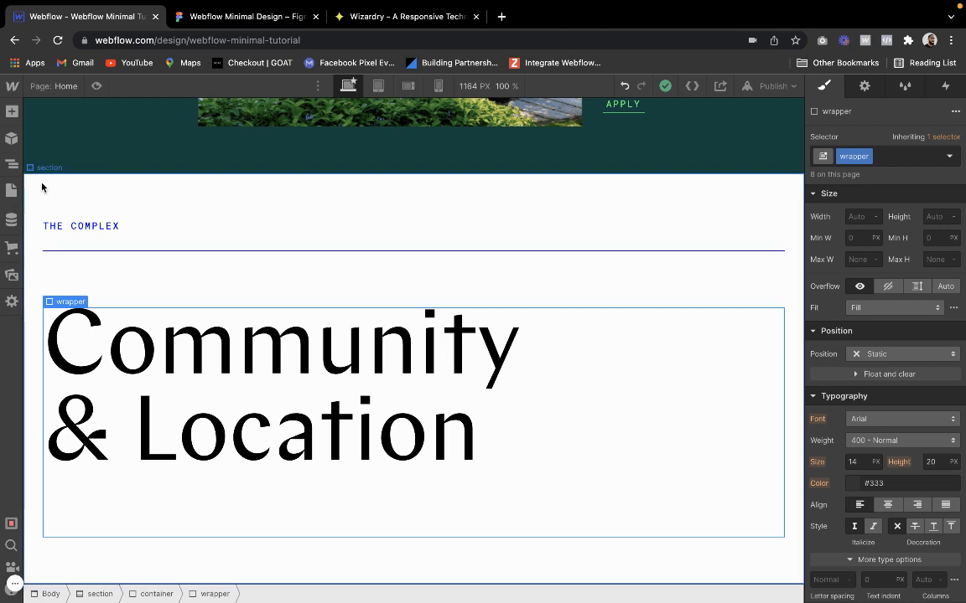
left_click(12, 111)
left_click(53, 345)
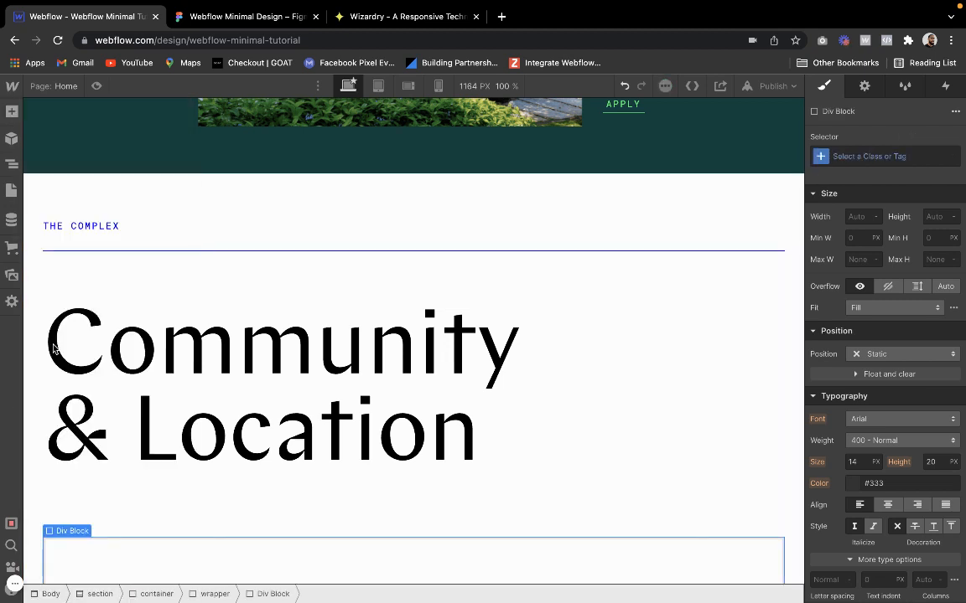
left_click(857, 156)
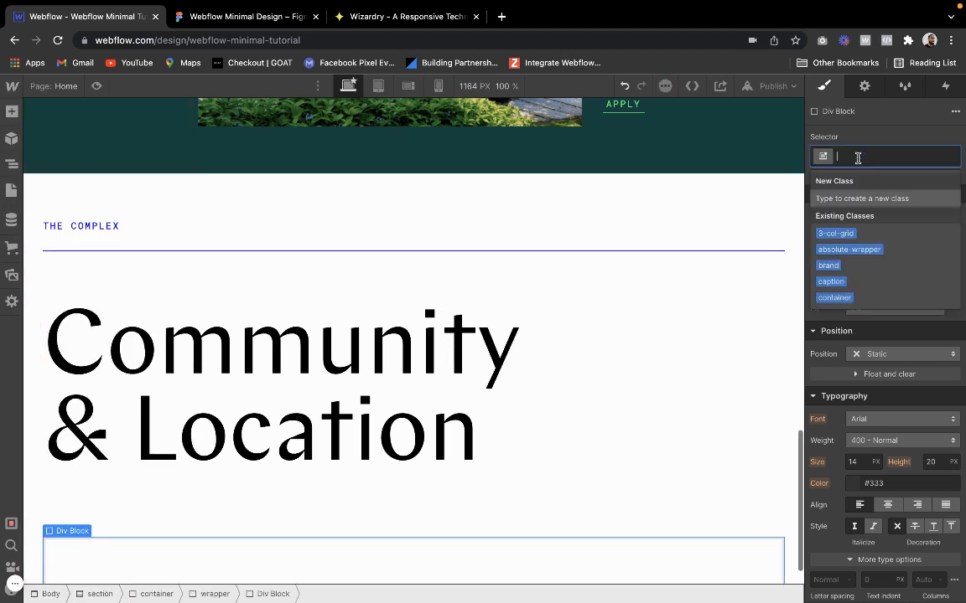
type("hor")
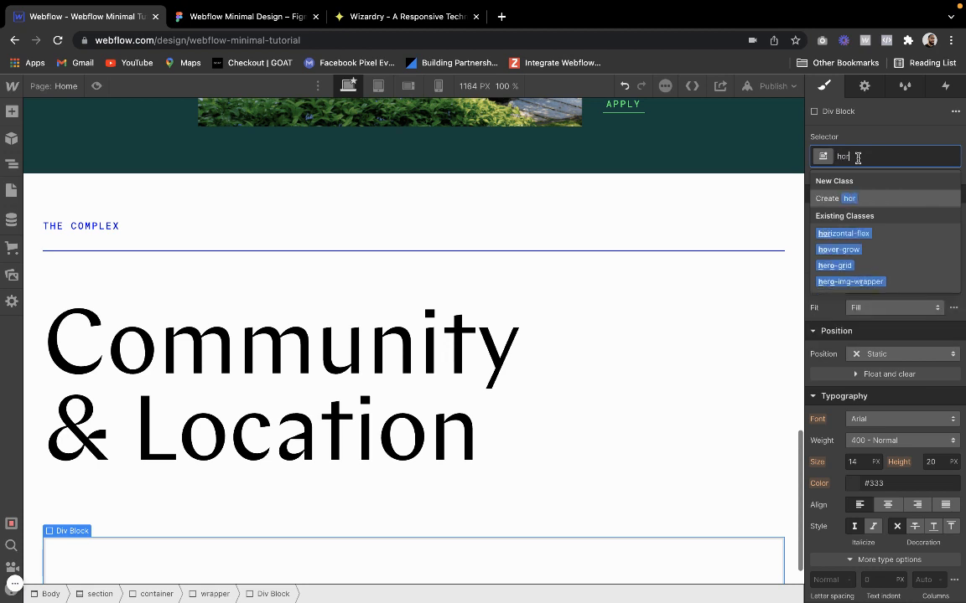
key("Down")
key("Up")
key("Down")
key("Return")
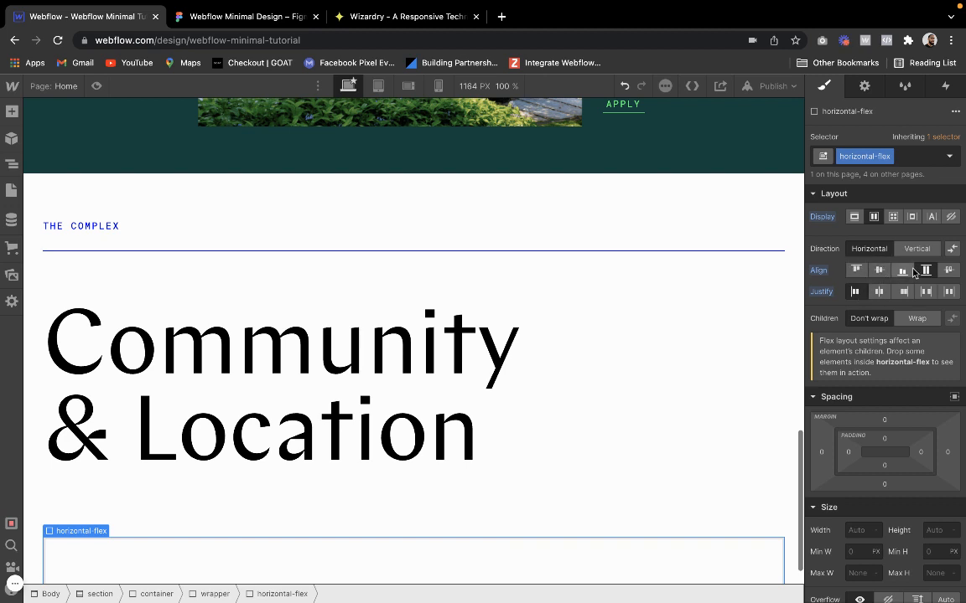
Nest a new div block inside the horizontal-flex block and create the class text-wrapper for it
scroll(105, 406, "down", 1)
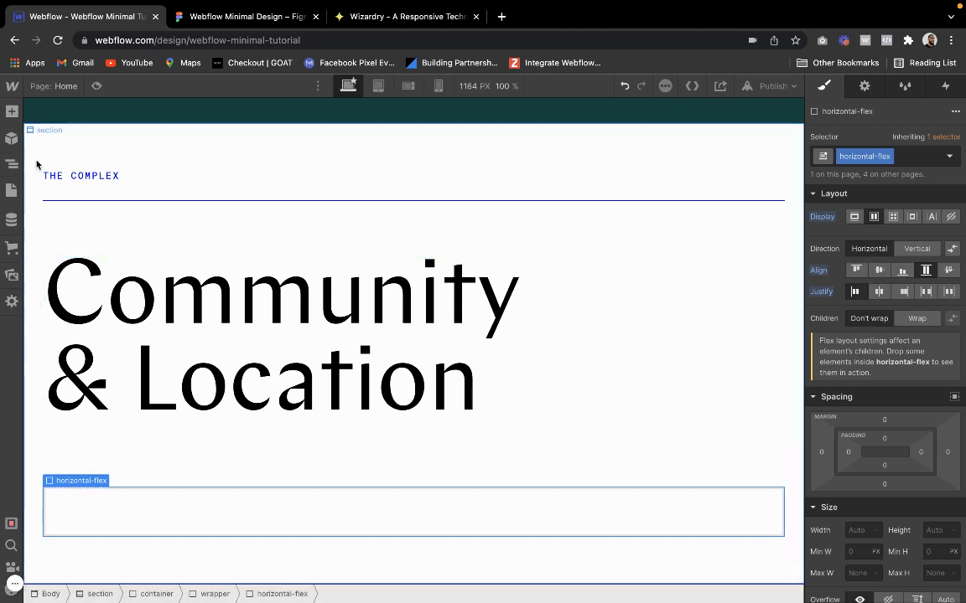
left_click(12, 112)
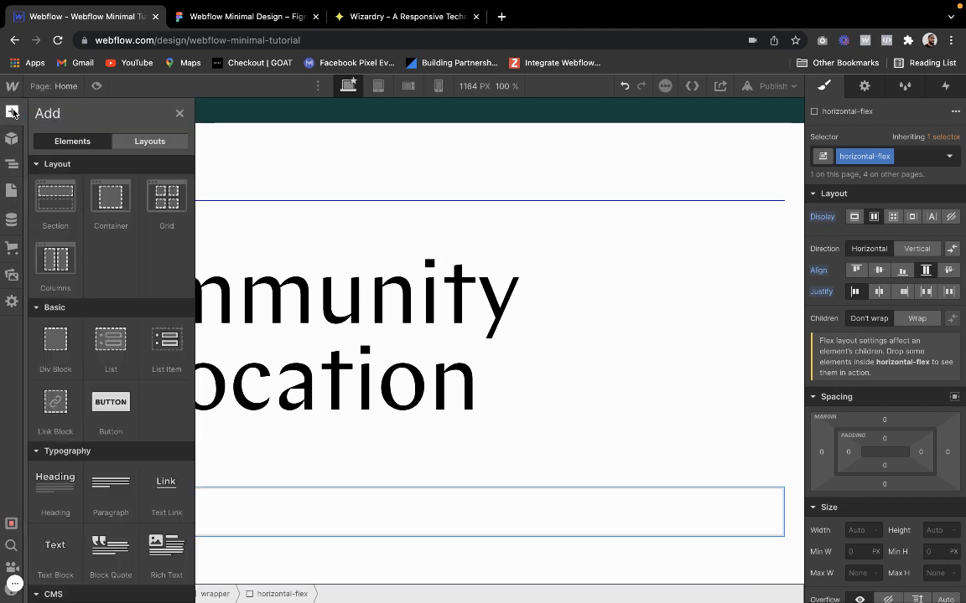
left_click(51, 348)
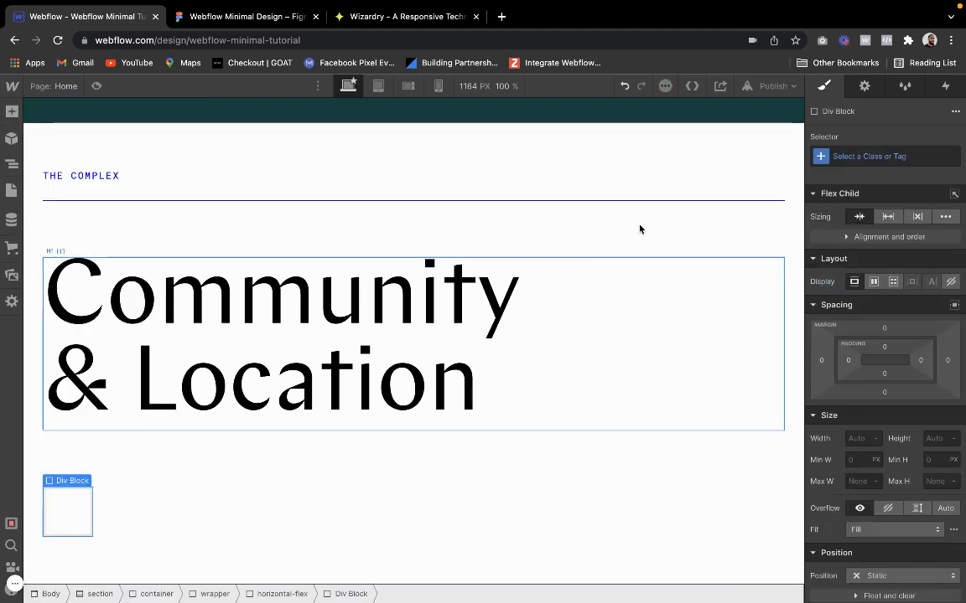
left_click(843, 157)
type("t")
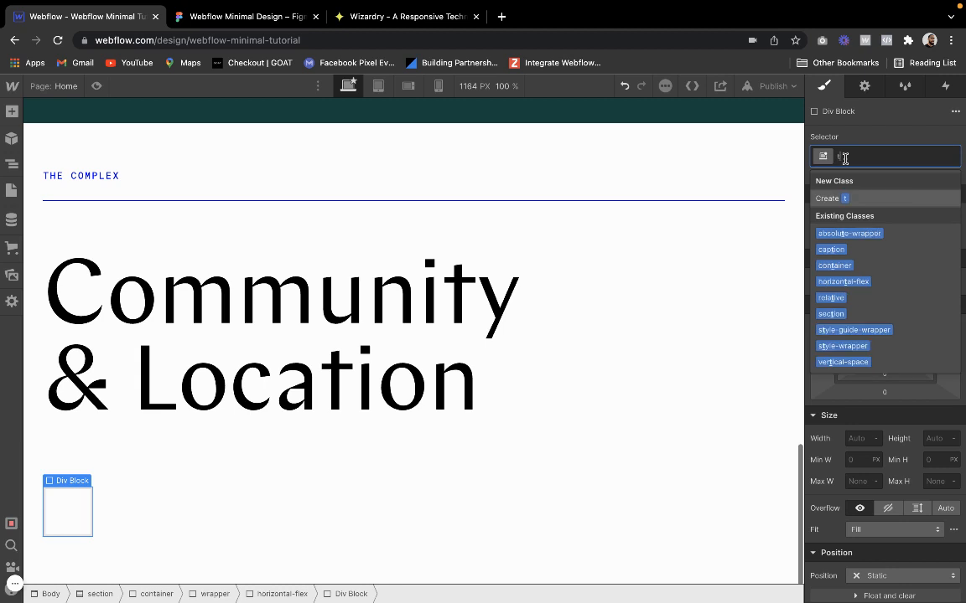
type("ext-wrapper")
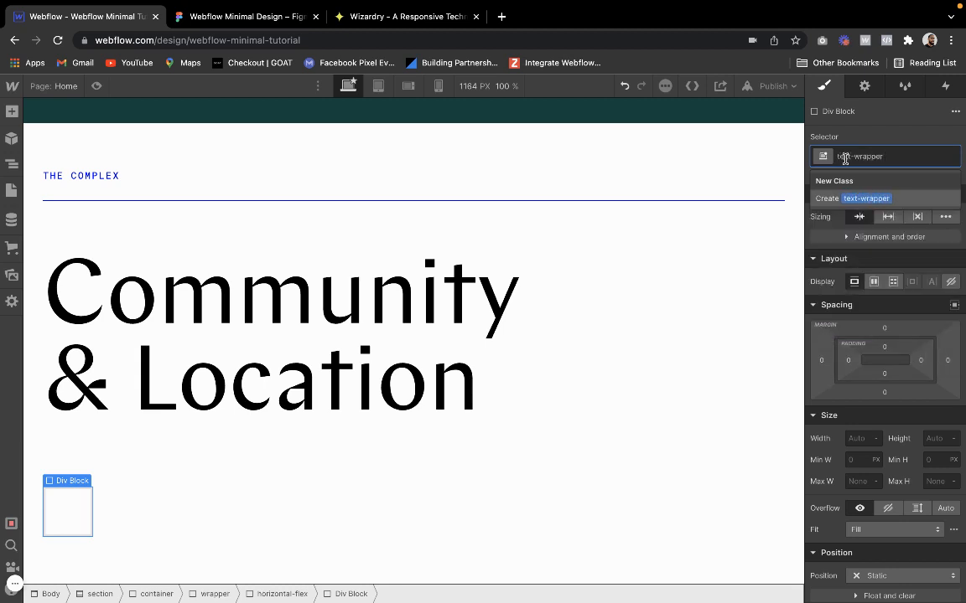
key("Return")
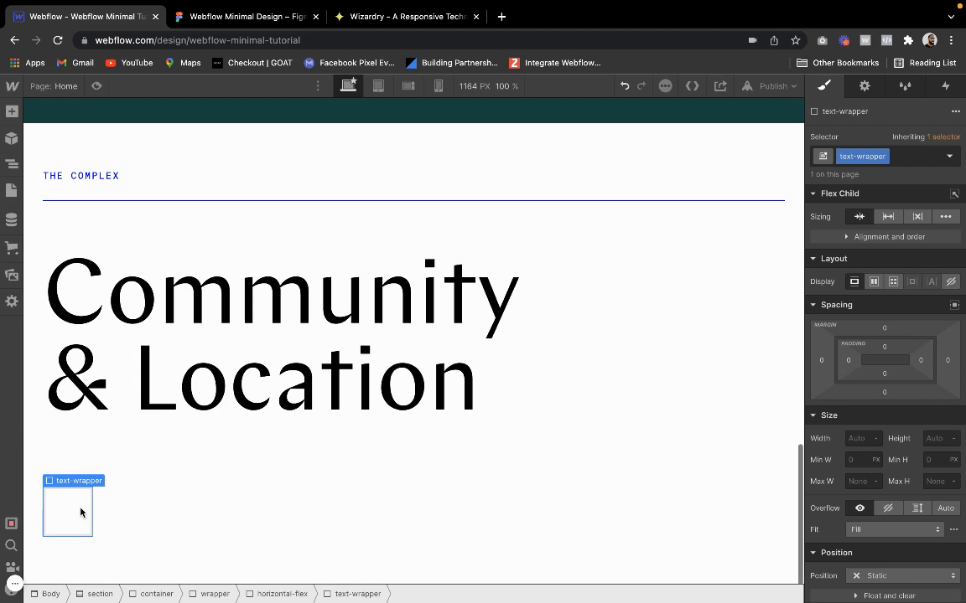
Check the column layout in Figma, then add a text block to the Webflow text-wrapper with the caption and text-electric classes
left_click(202, 19)
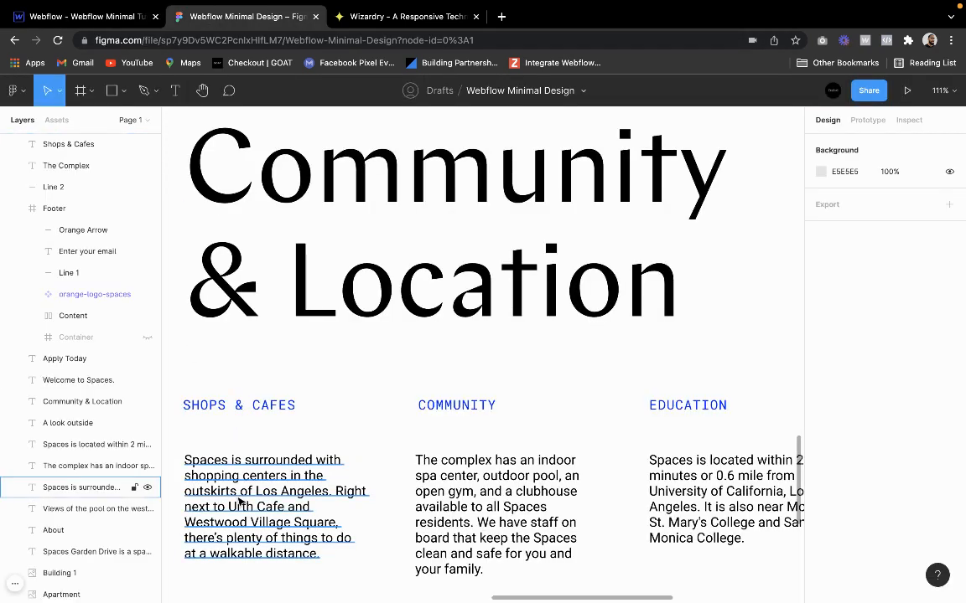
left_click(88, 16)
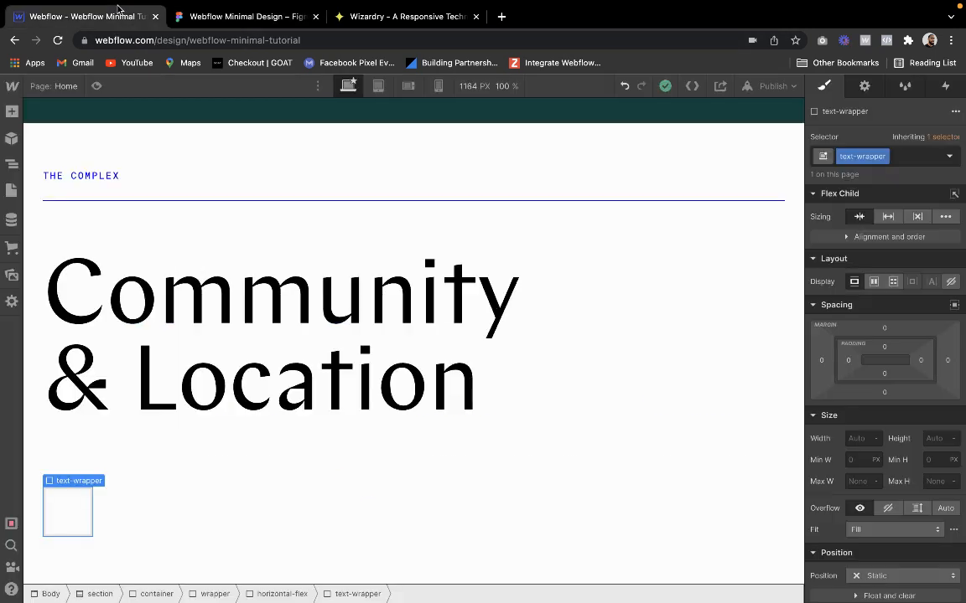
left_click(11, 111)
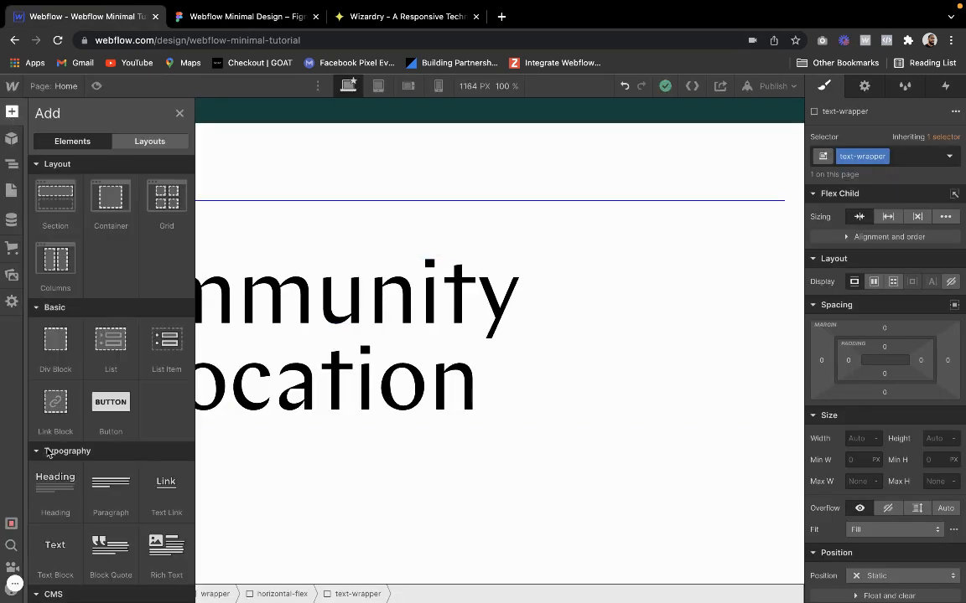
scroll(59, 469, "down", 2)
left_click(52, 416)
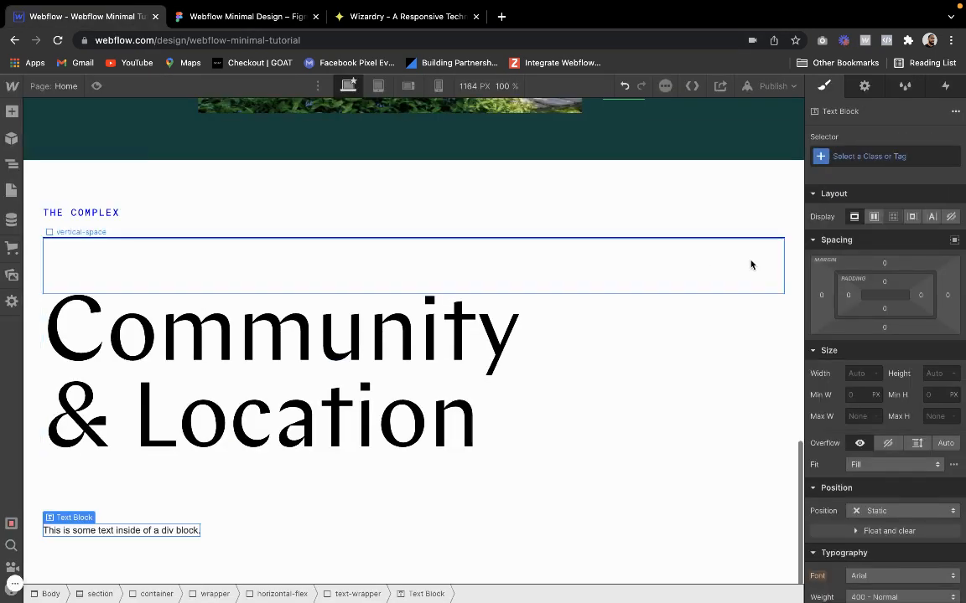
left_click(879, 156)
type("caption")
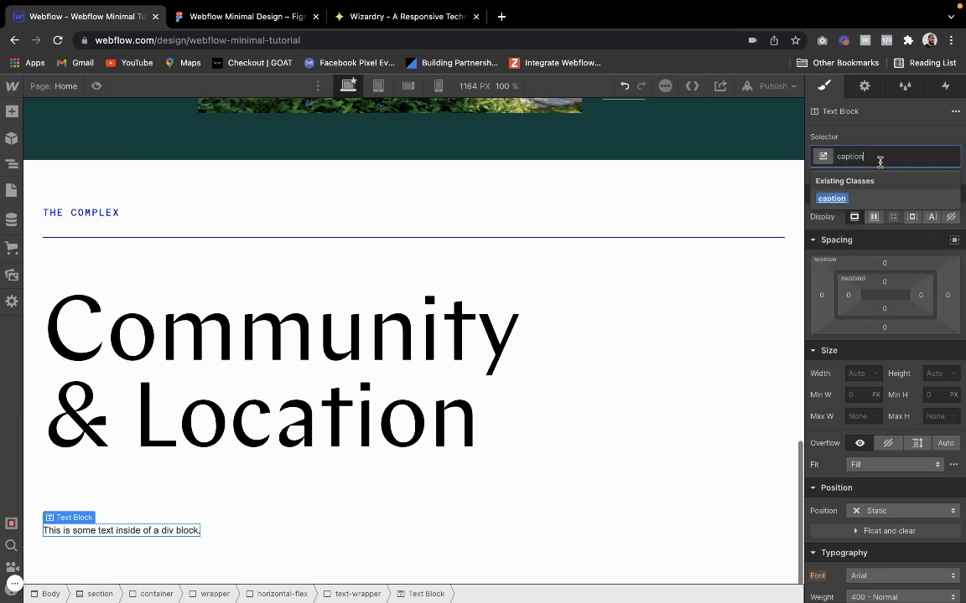
key("Return")
left_click(902, 159)
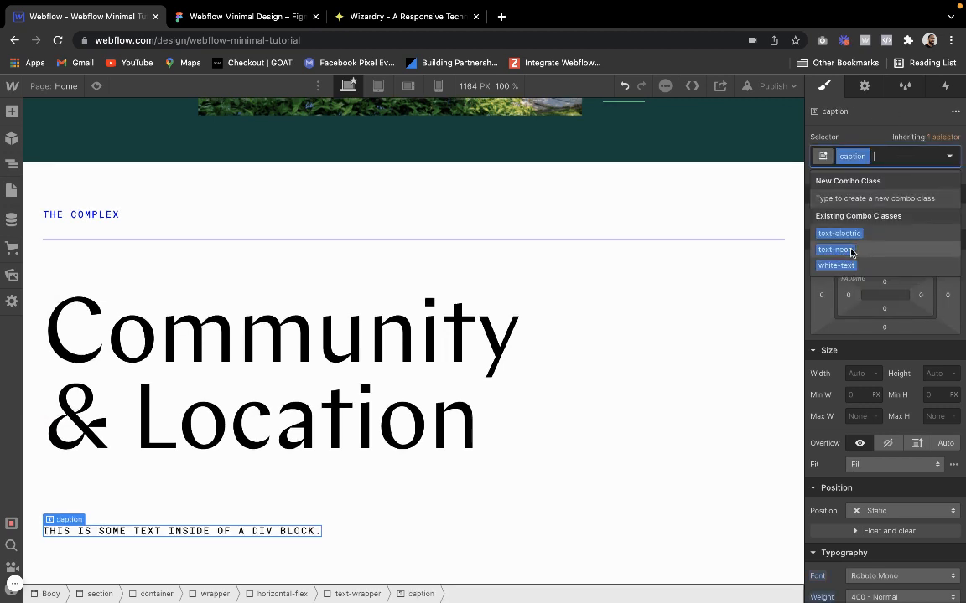
left_click(852, 233)
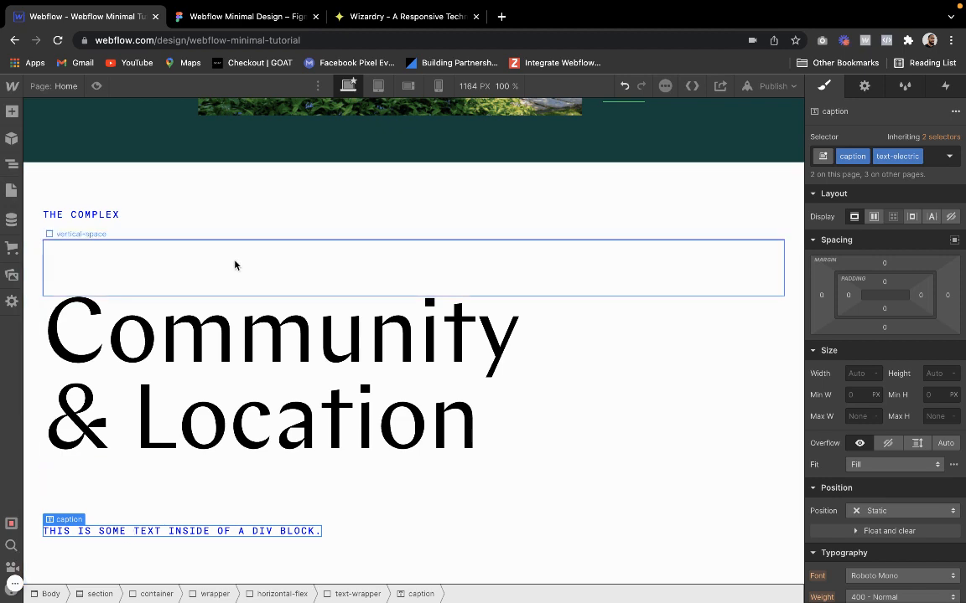
Copy the "Shops & Cafes" label from Figma and paste it over the caption's placeholder text in Webflow
left_click(243, 17)
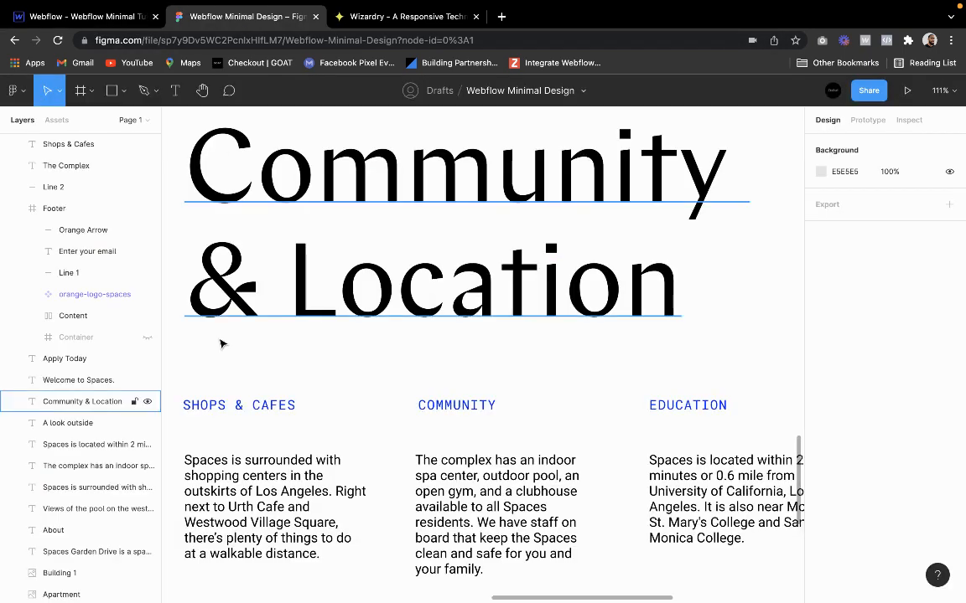
double_click(241, 406)
key("ctrl+c")
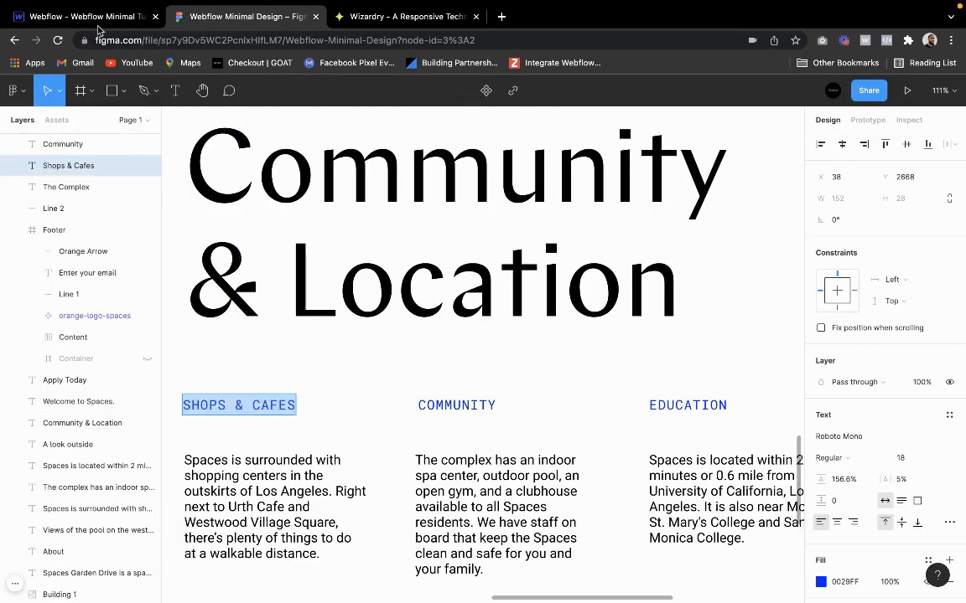
left_click(125, 17)
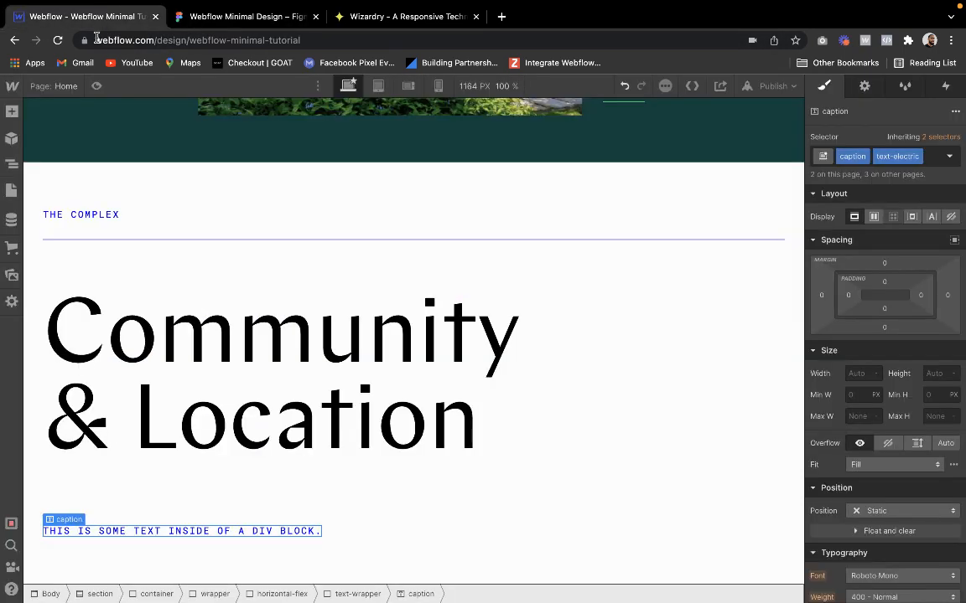
double_click(152, 530)
key("ctrl+v")
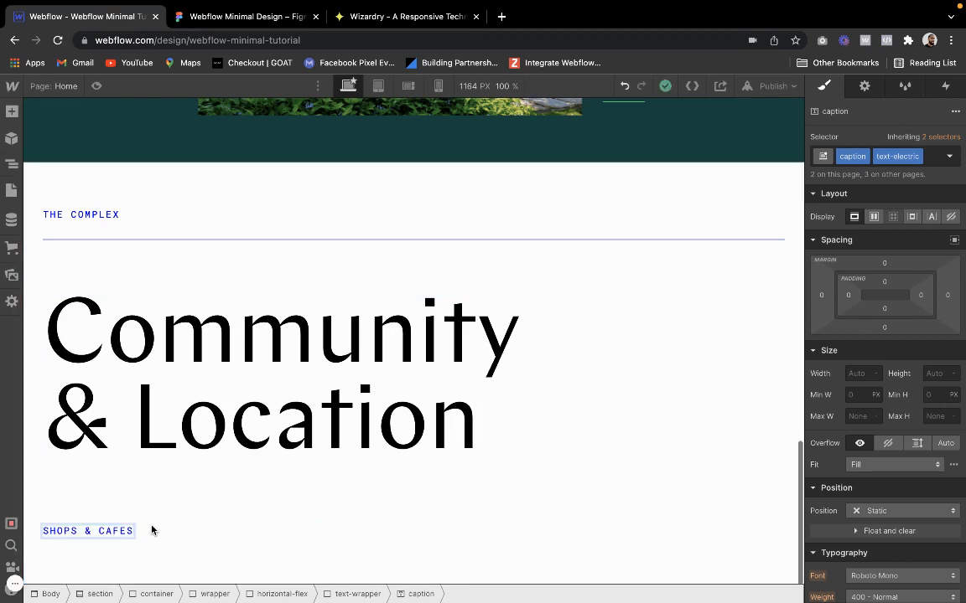
left_click(152, 529)
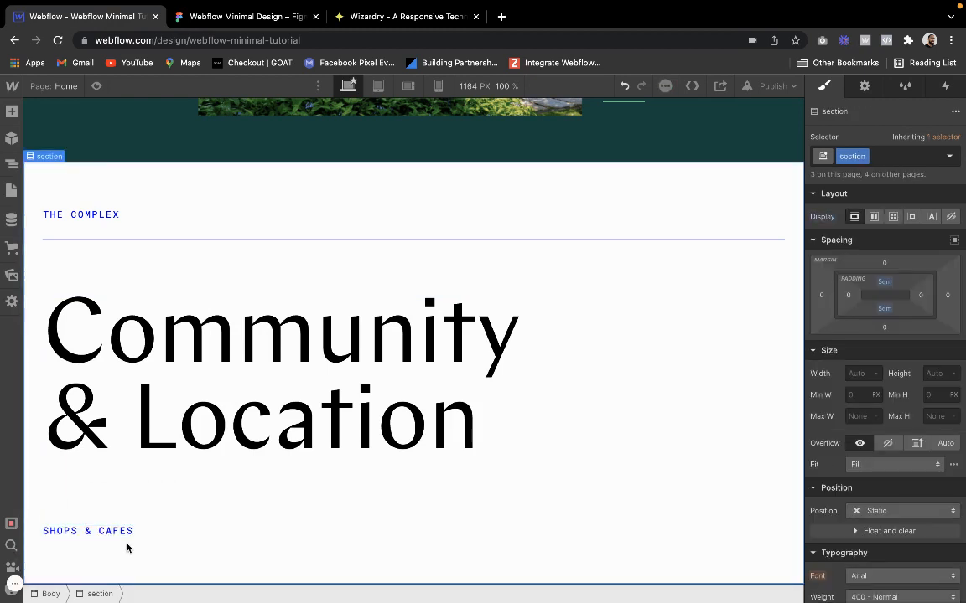
Add a div block inside the text-wrapper below the "Shops & Cafes" caption and give it the vertical-space class
left_click(94, 531)
left_click(72, 506)
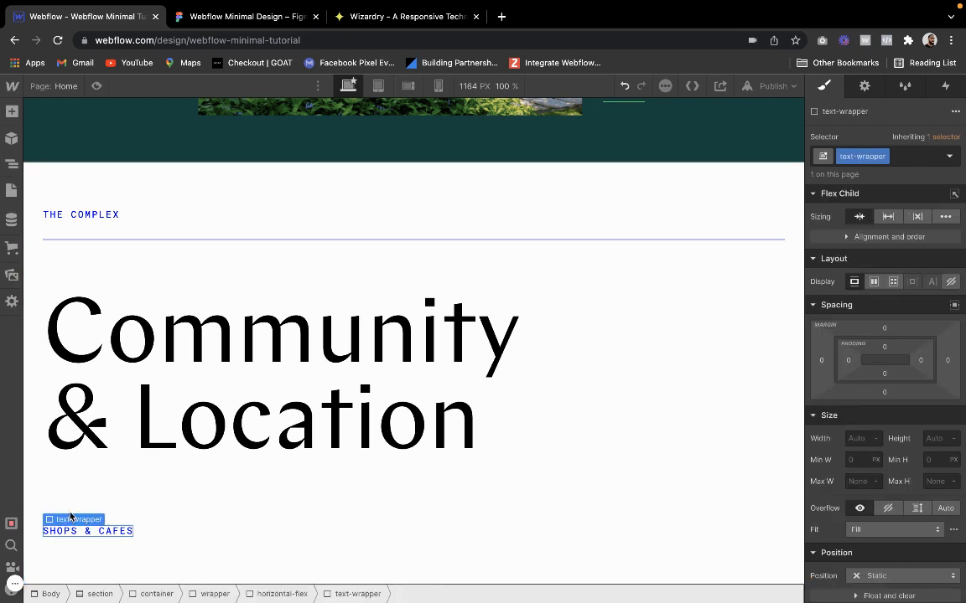
left_click(14, 117)
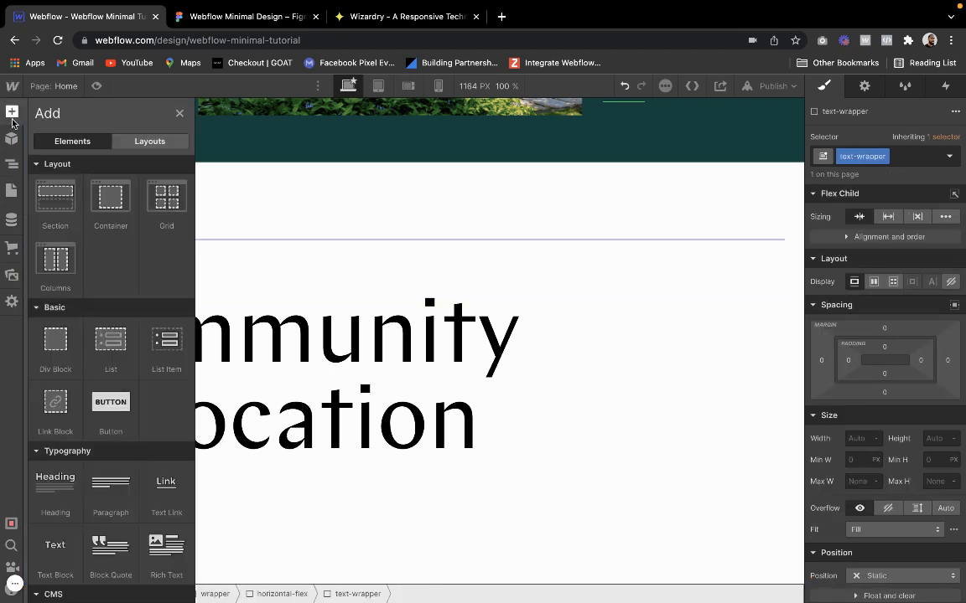
left_click(52, 335)
left_click(897, 159)
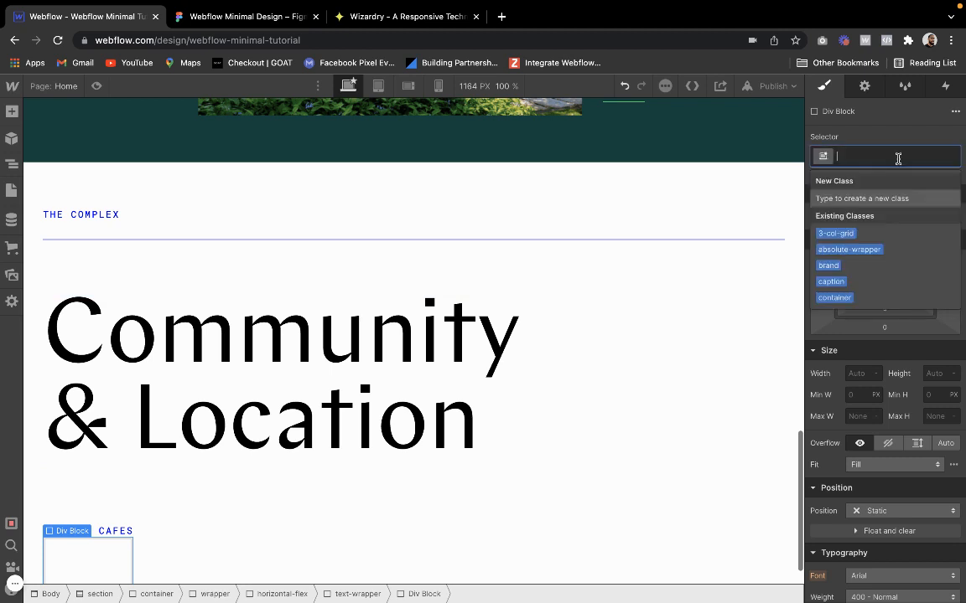
type("vert")
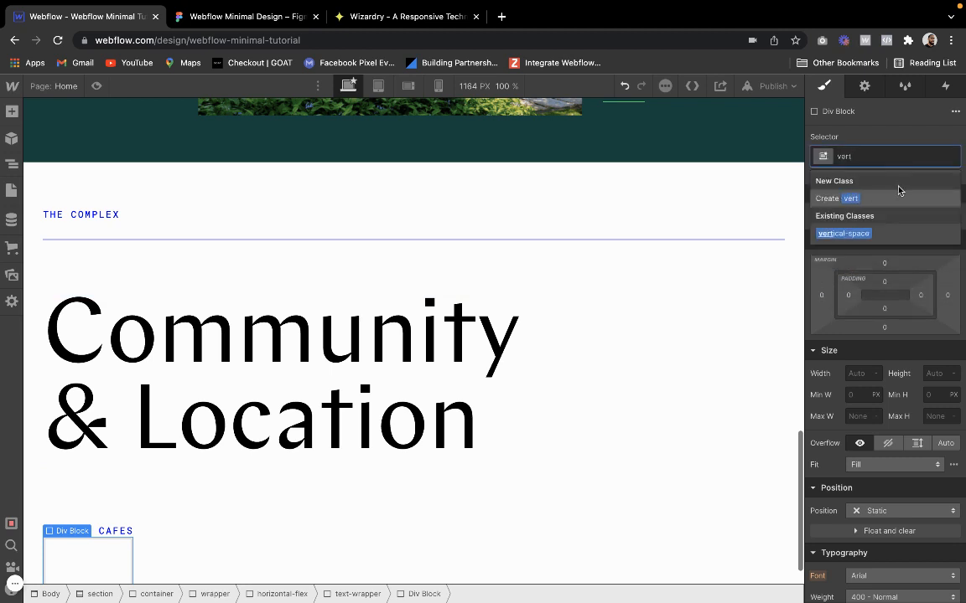
left_click(863, 233)
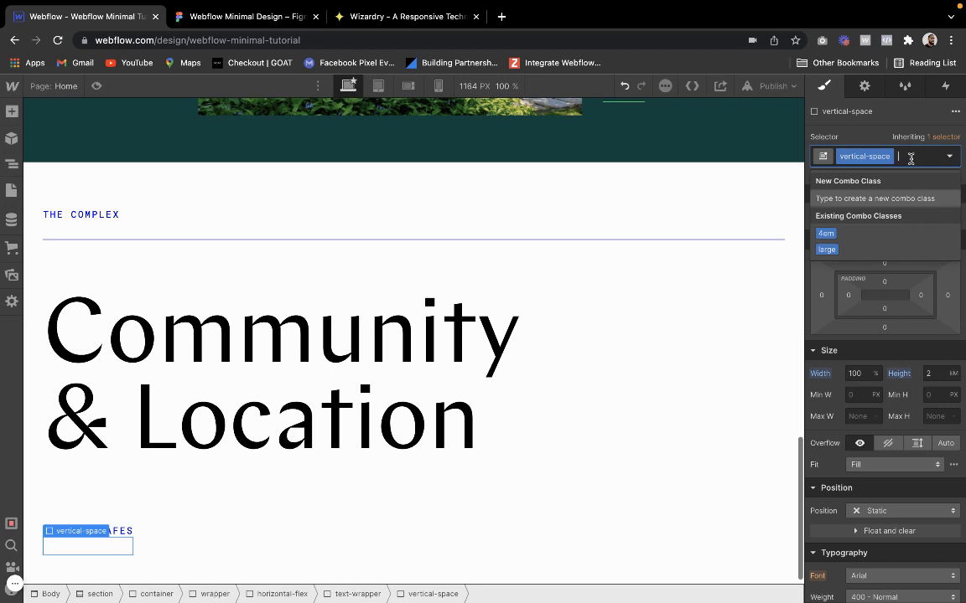
Create a 3em combo class on the vertical-space block below the caption and set its height to 3 em
type("3em")
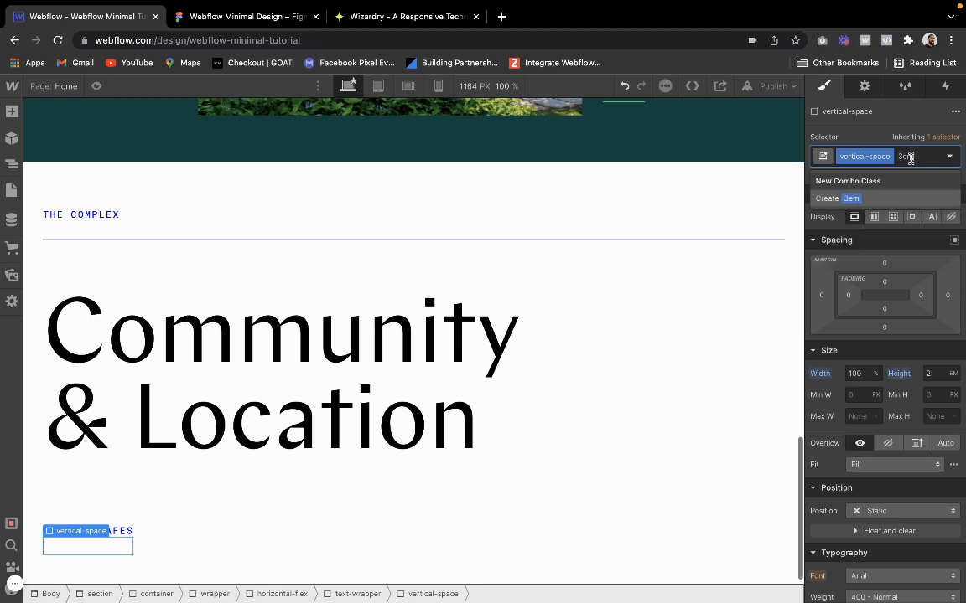
key("Return")
left_click(927, 373)
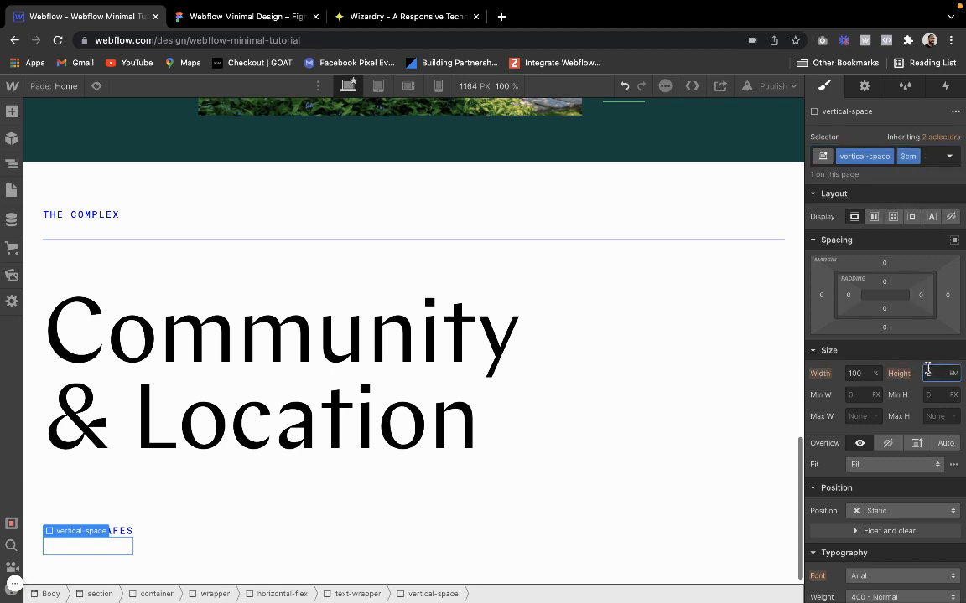
type("2")
type("3")
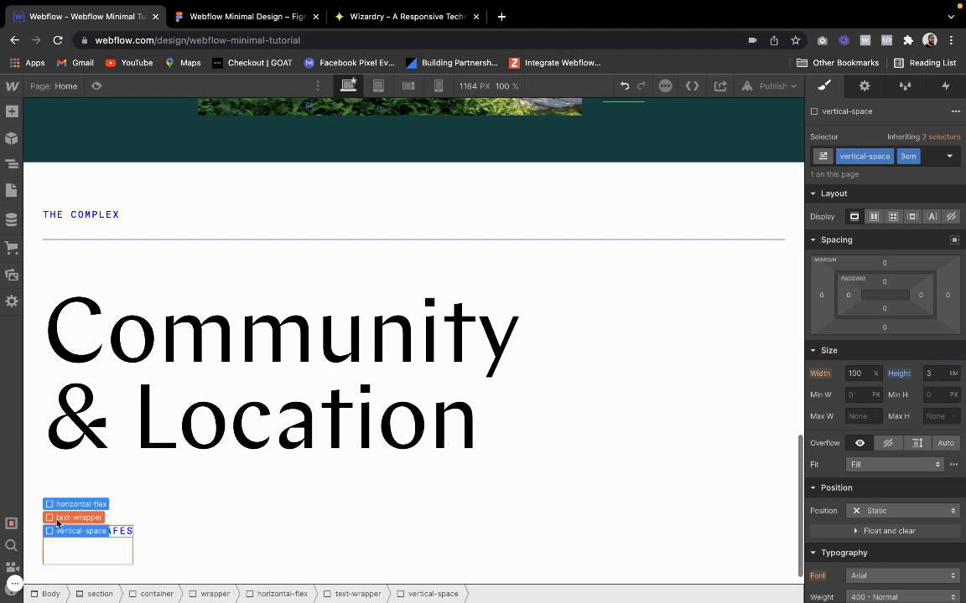
Add a paragraph inside the text-wrapper below the "Shops & Cafes" caption and give it the P2 class
left_click(69, 516)
left_click(12, 116)
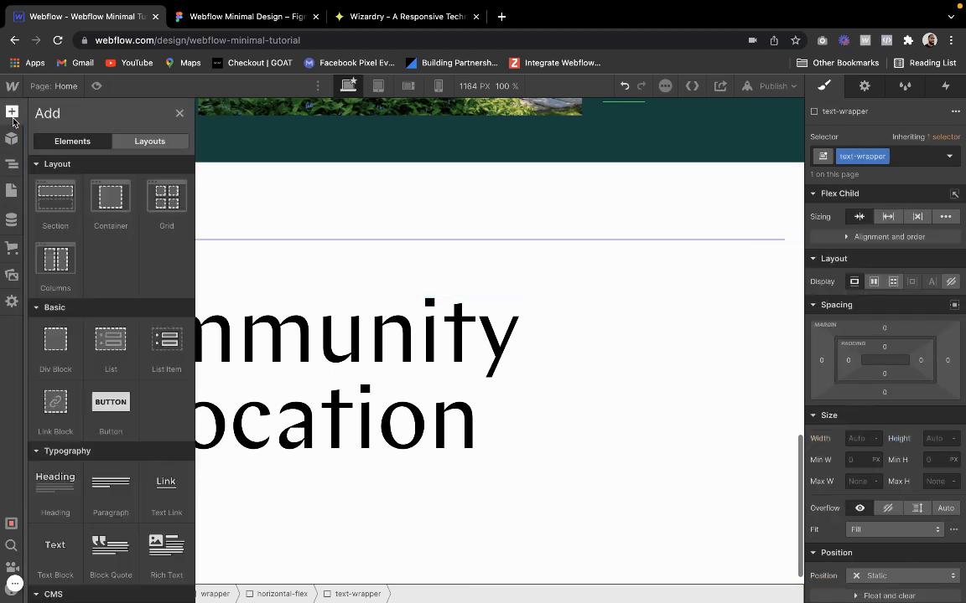
left_click(98, 500)
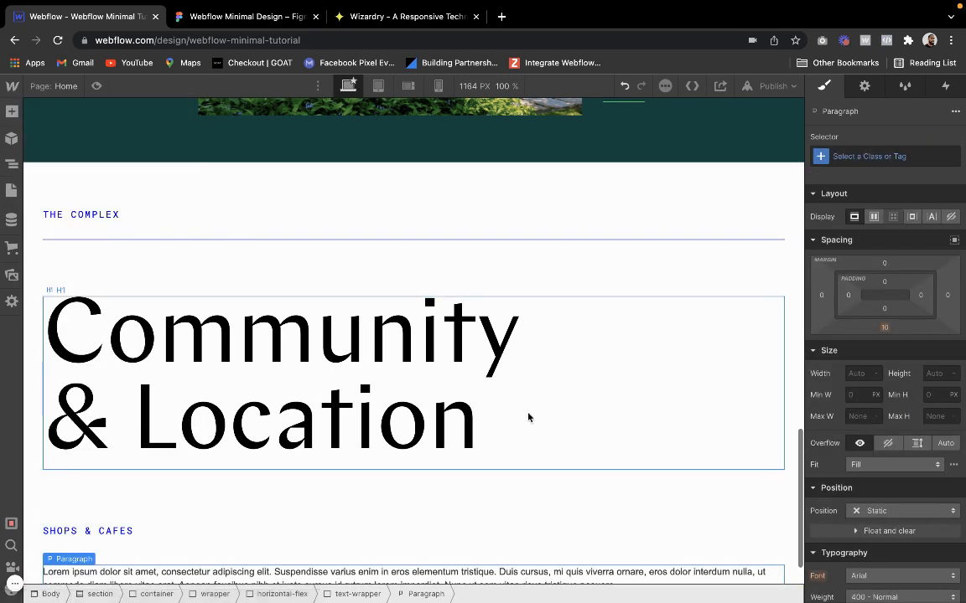
left_click(868, 159)
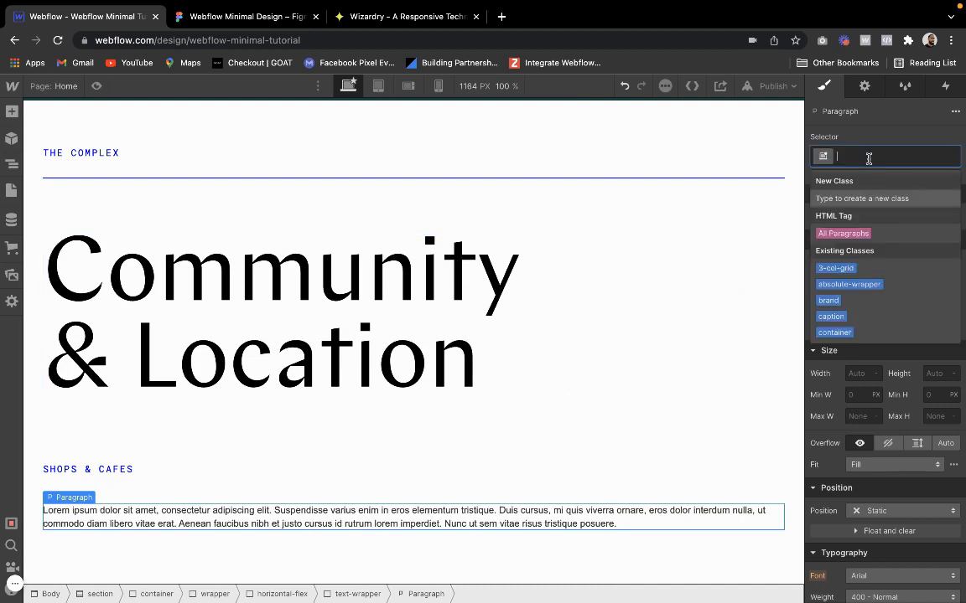
type("p2")
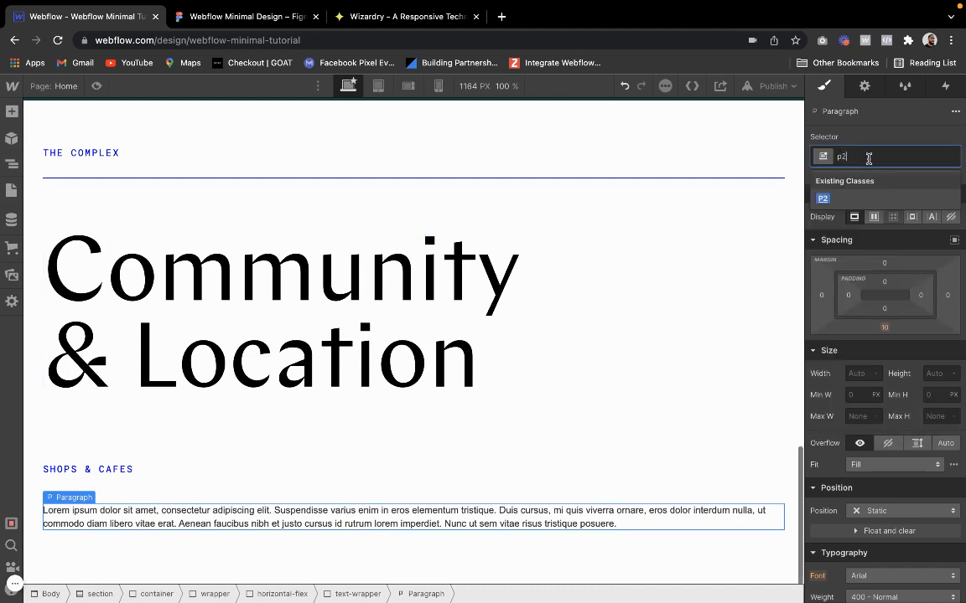
key("Return")
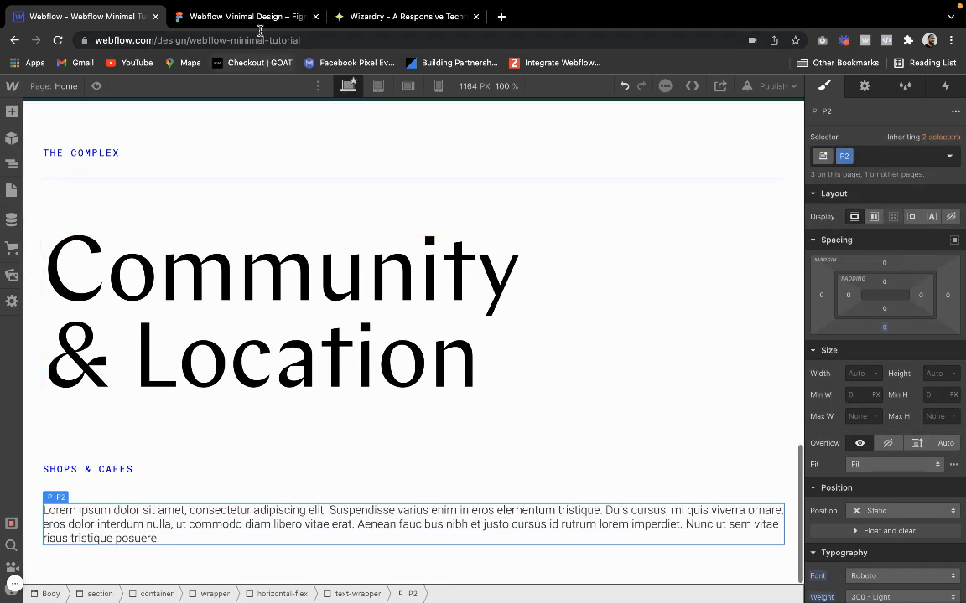
Copy the "Shops & Cafes" paragraph text from Figma and paste it over the placeholder paragraph in Webflow
left_click(239, 17)
double_click(235, 500)
key("ctrl+c")
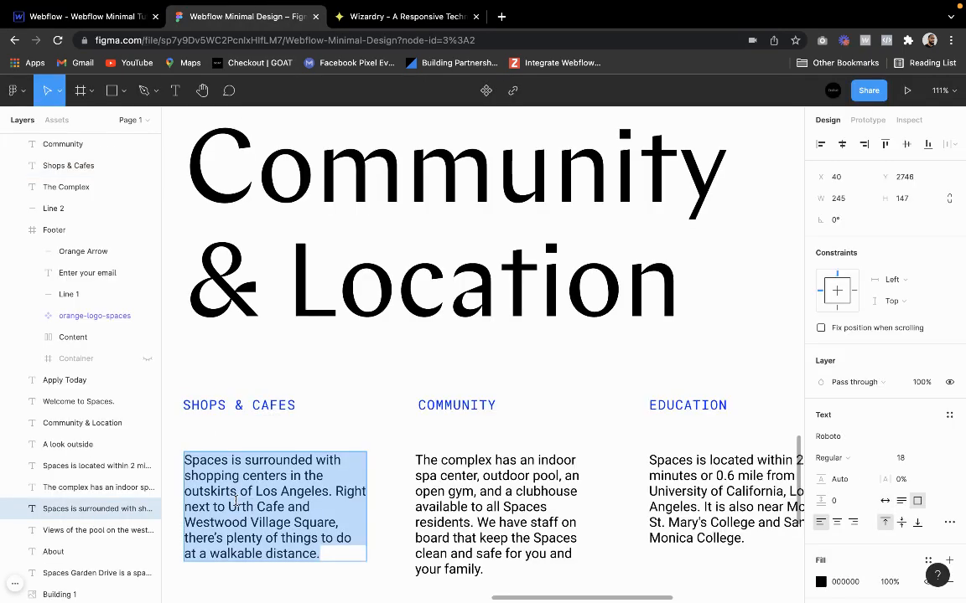
left_click(100, 16)
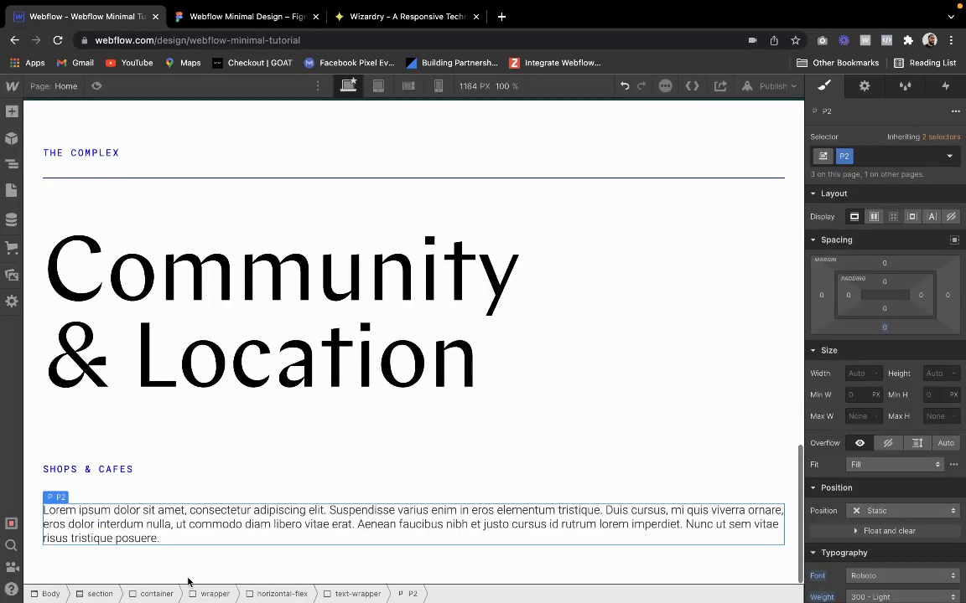
triple_click(184, 531)
key("ctrl+v")
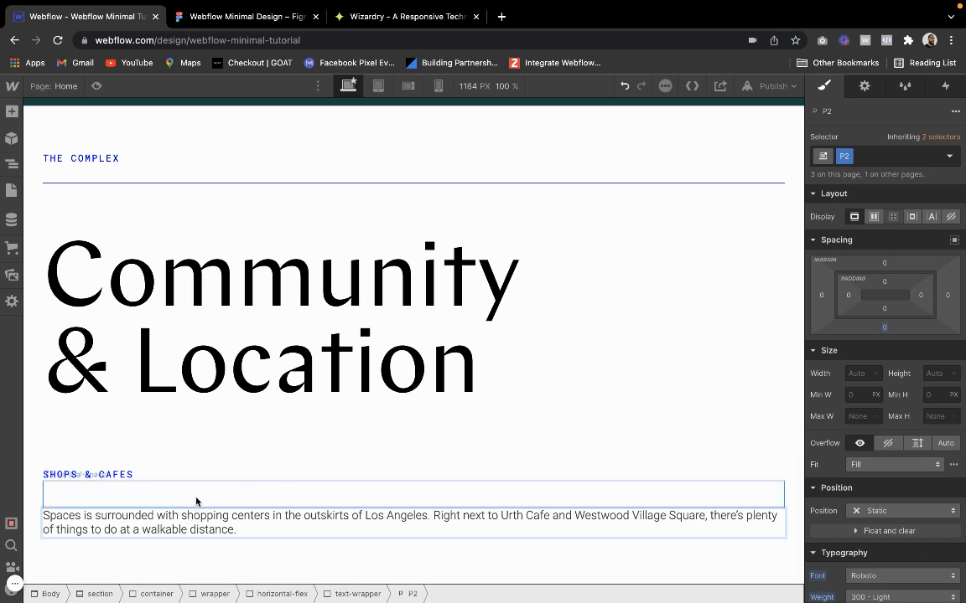
Set the width of the text-wrapper around the "Shops & Cafes" column to 250 px
left_click(171, 498)
mouse_move(97, 475)
left_click(64, 461)
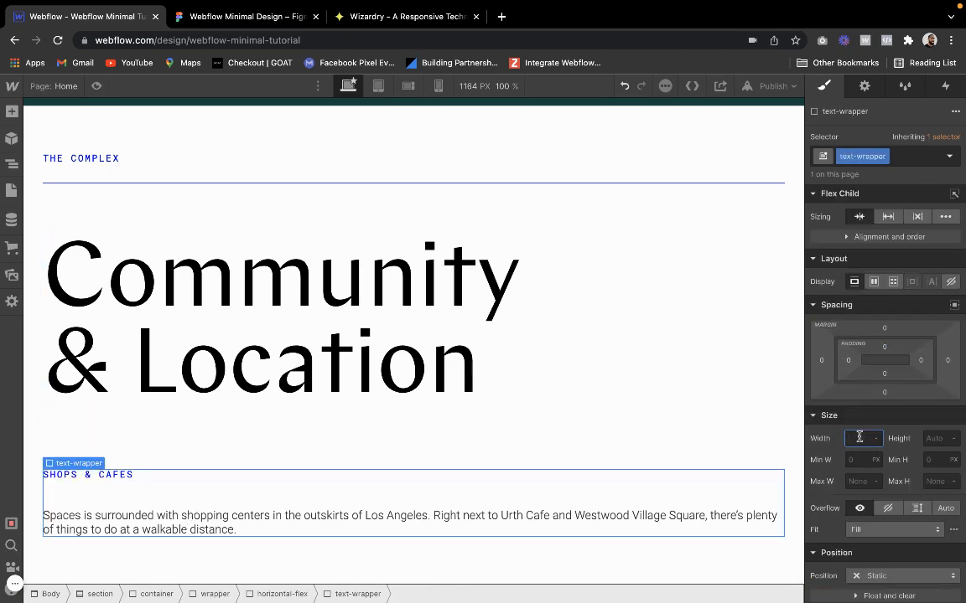
type("250")
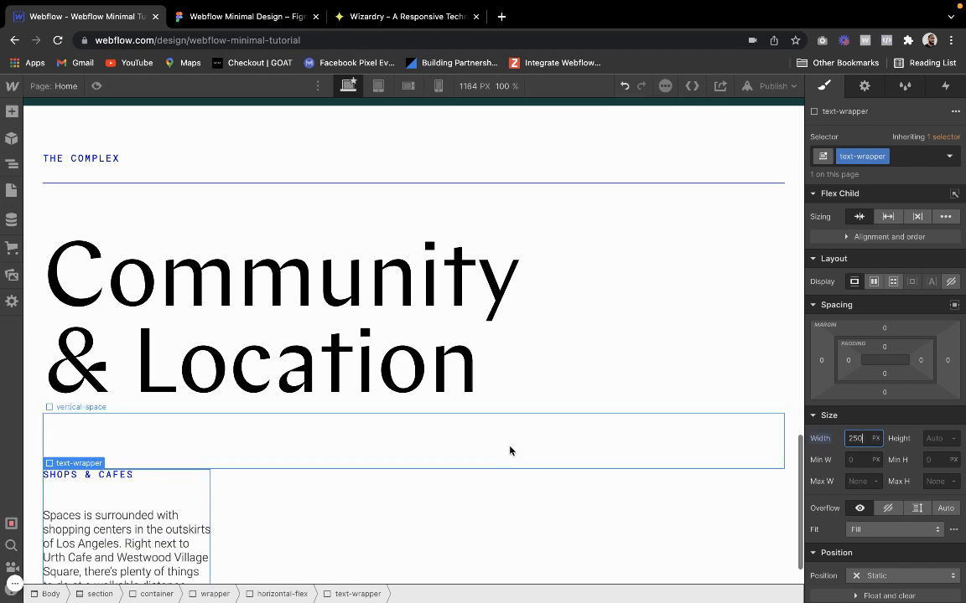
scroll(399, 469, "down", 1)
key("BackSpace")
key("BackSpace")
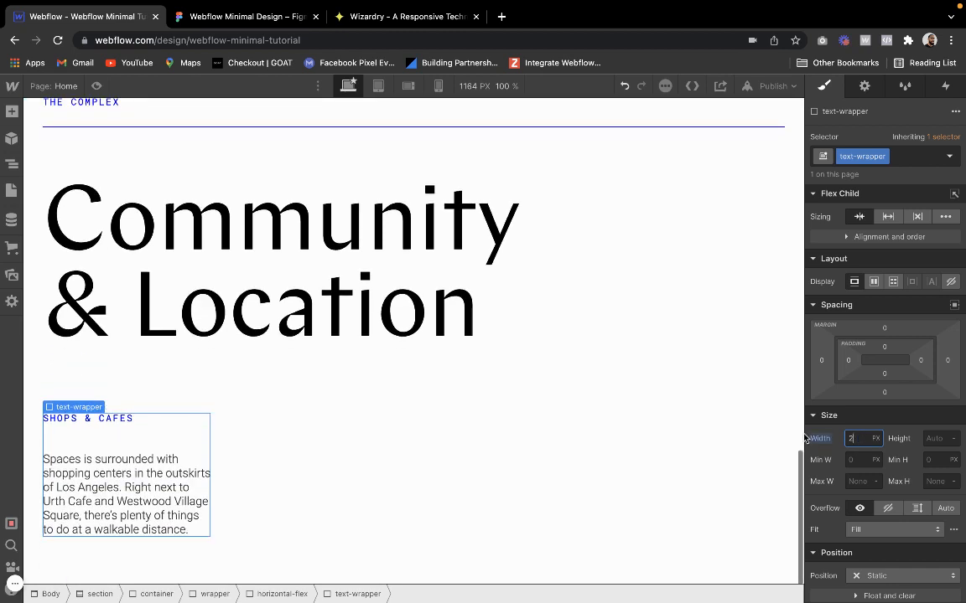
type("00")
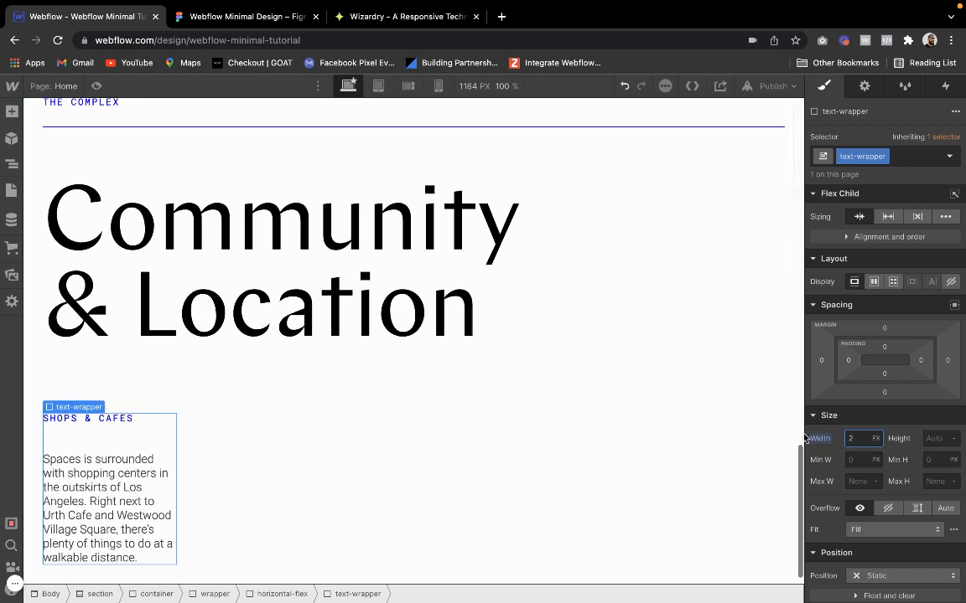
type("50")
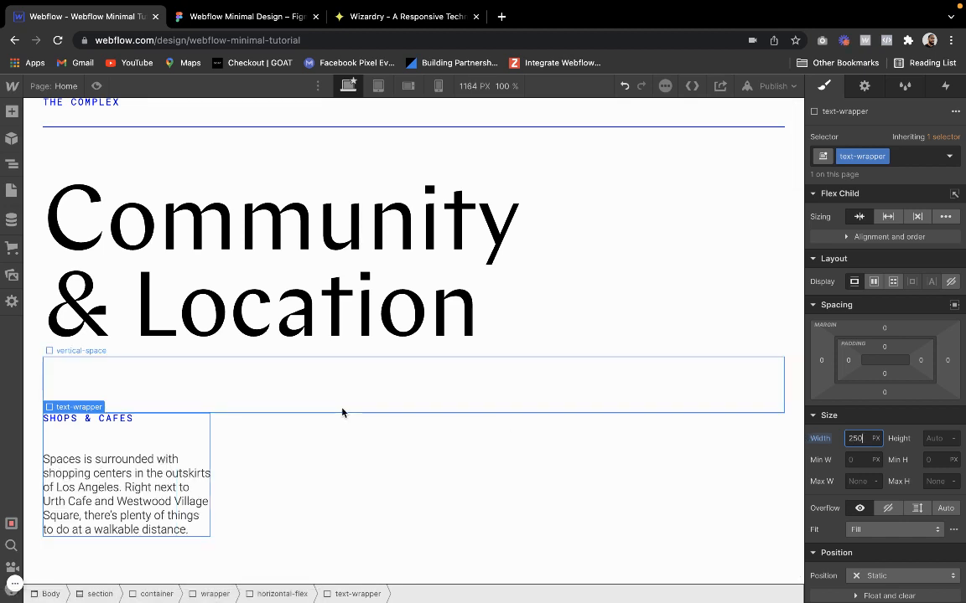
left_click(332, 377)
left_click(387, 308)
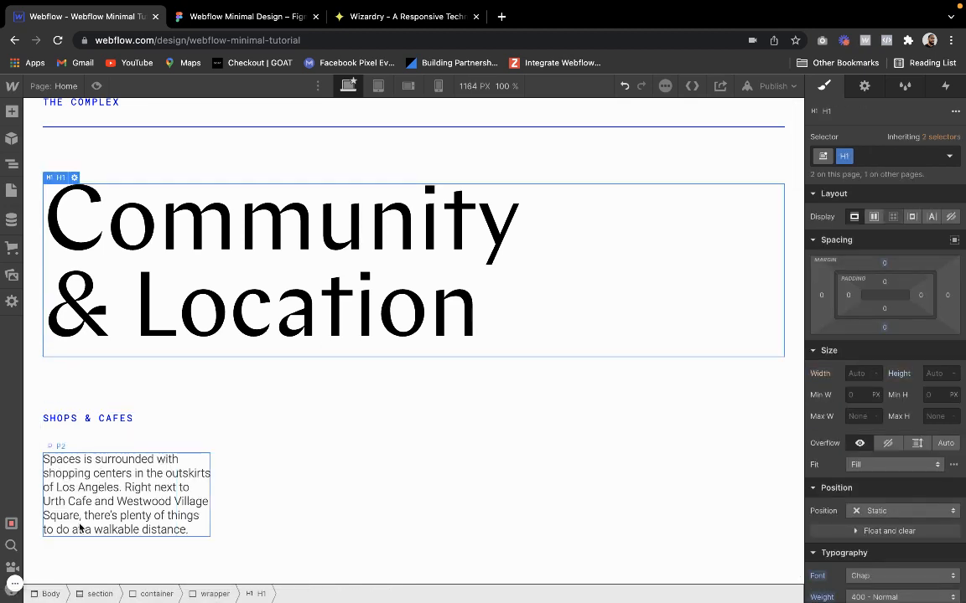
Give the "Shops & Cafes" text-wrapper a right margin of 5%
left_click(74, 475)
left_click(63, 434)
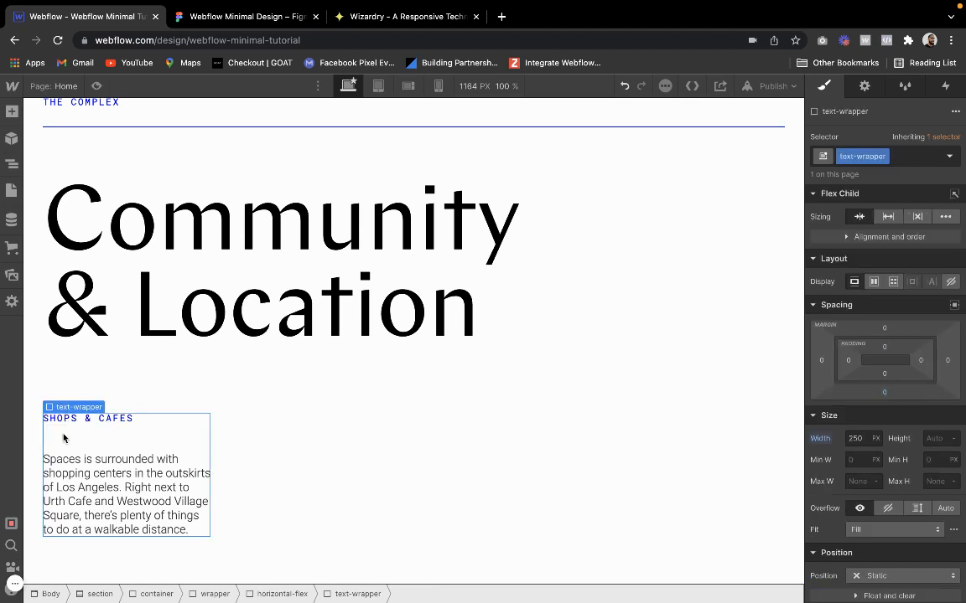
left_click(948, 365)
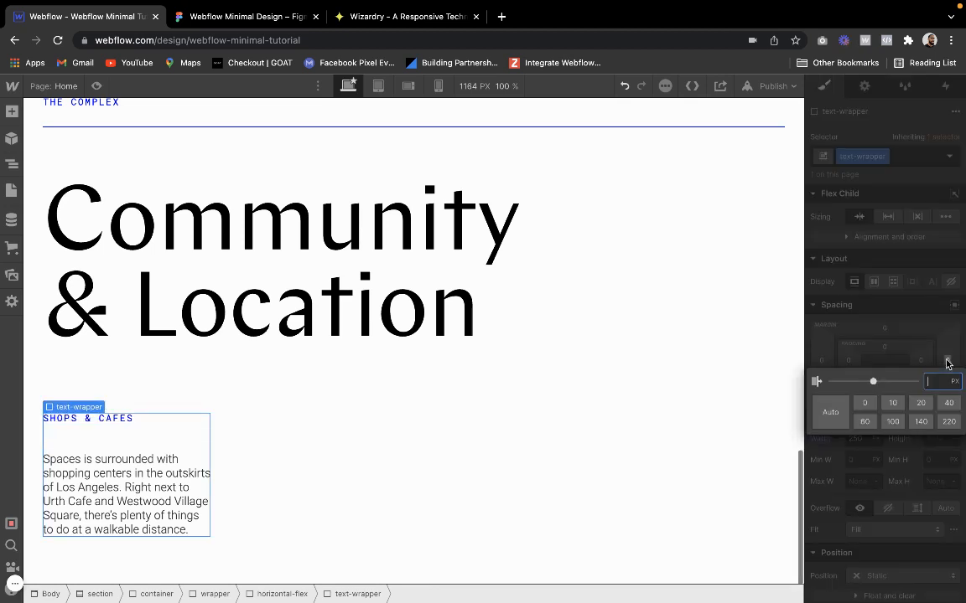
type("55")
key("Return")
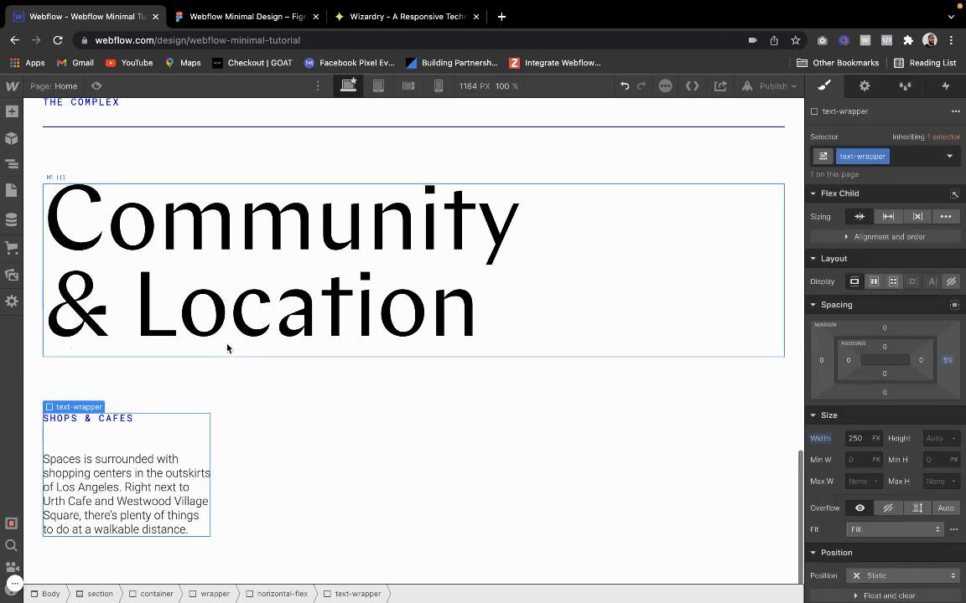
Duplicate the "Shops & Cafes" text-wrapper to make a row of three columns and preview the page
key("ctrl+d")
key("ctrl+d")
key("ctrl+d")
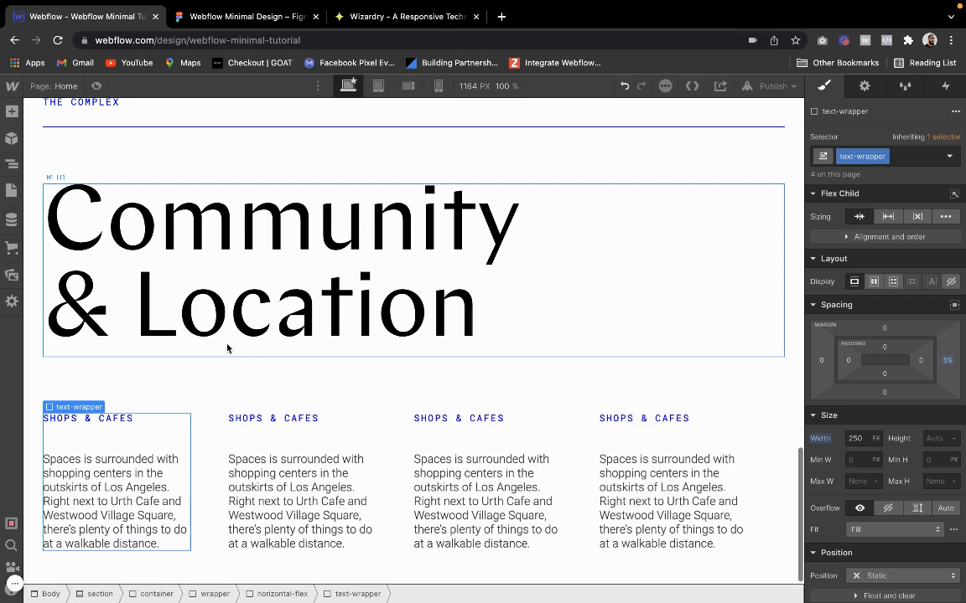
key("ctrl+z")
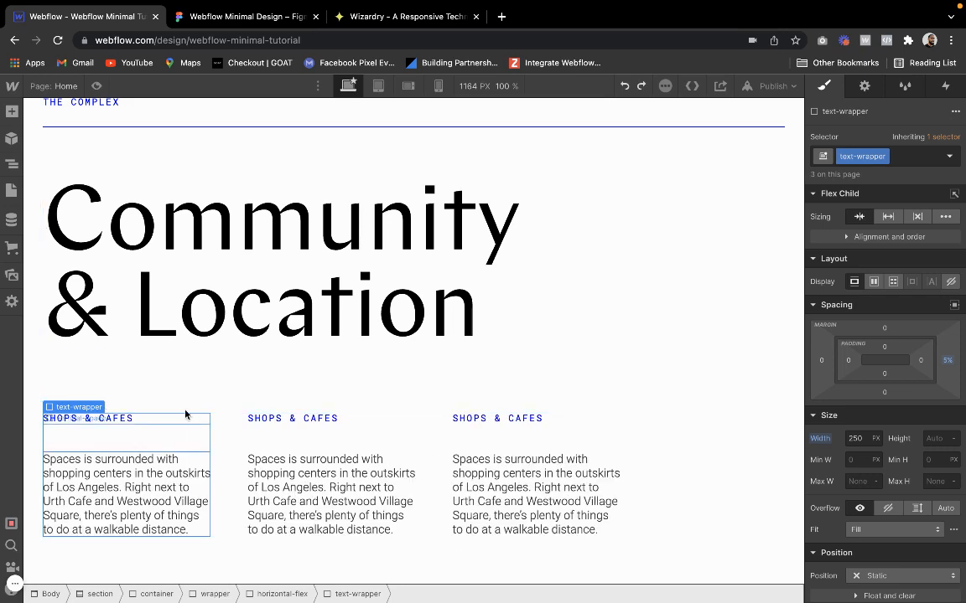
left_click(92, 85)
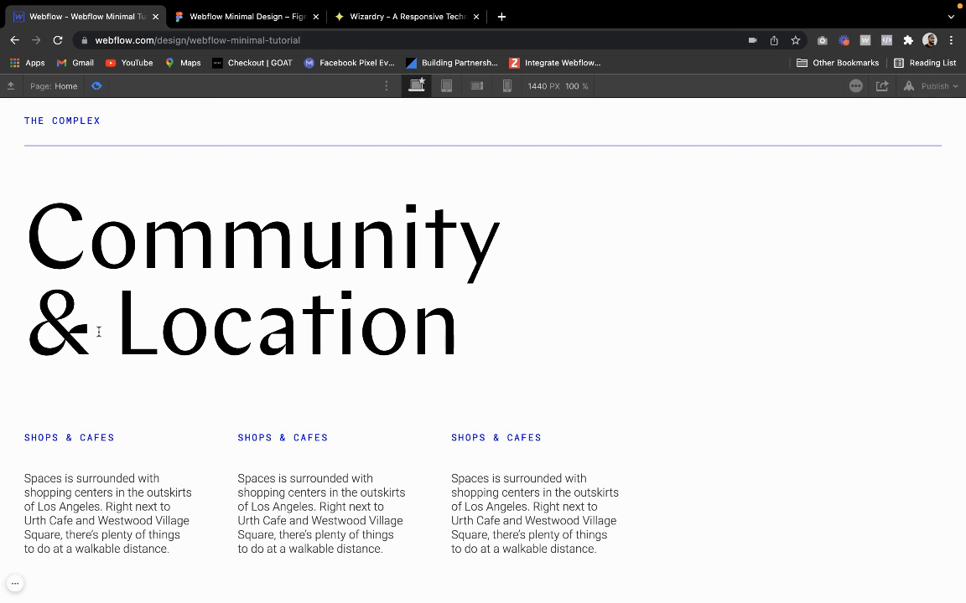
left_click(97, 85)
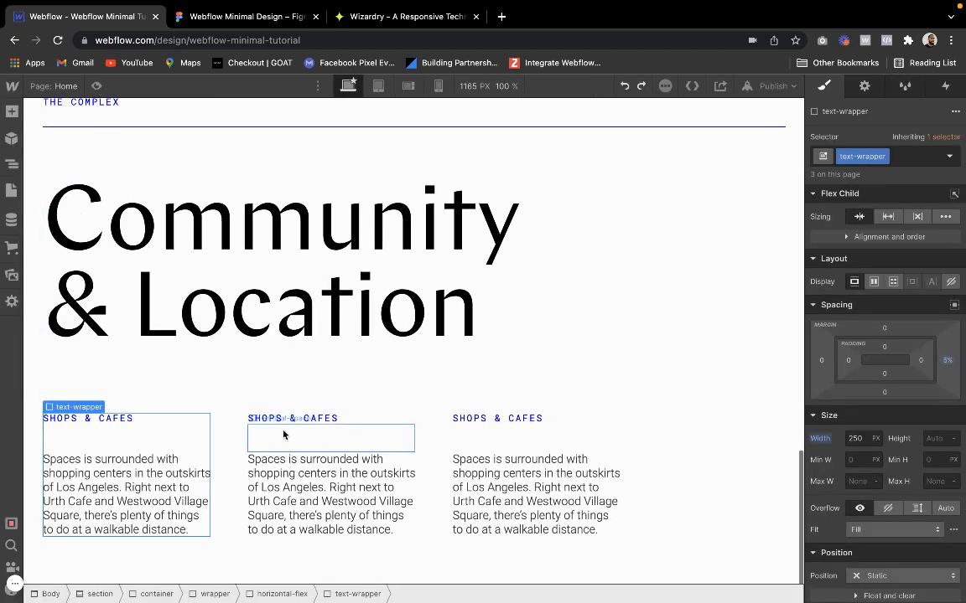
Narrow the text-wrapper columns, trying a 230 px width and then reducing it slightly further, and preview the spacing
left_click(857, 438)
type("230")
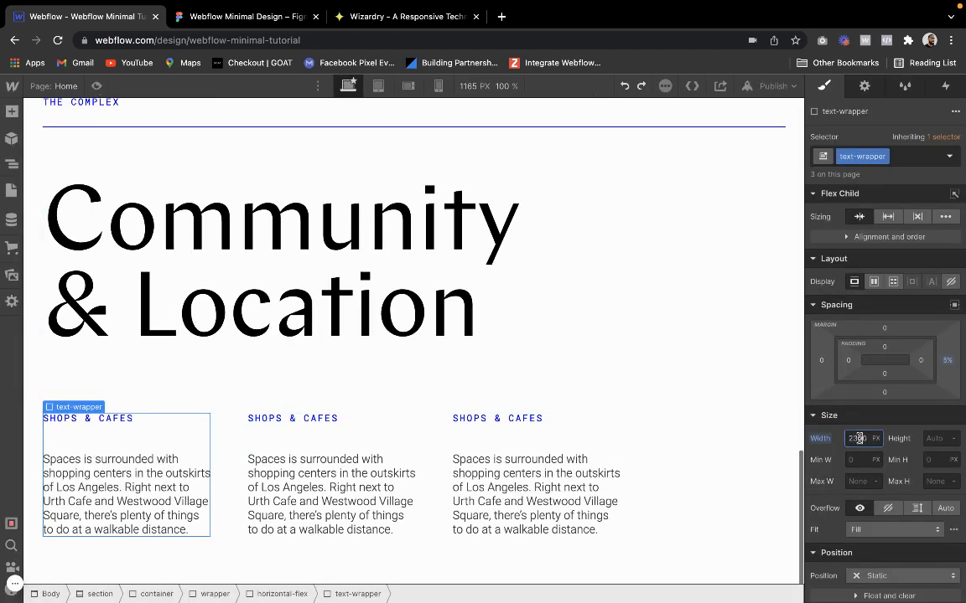
key("Return")
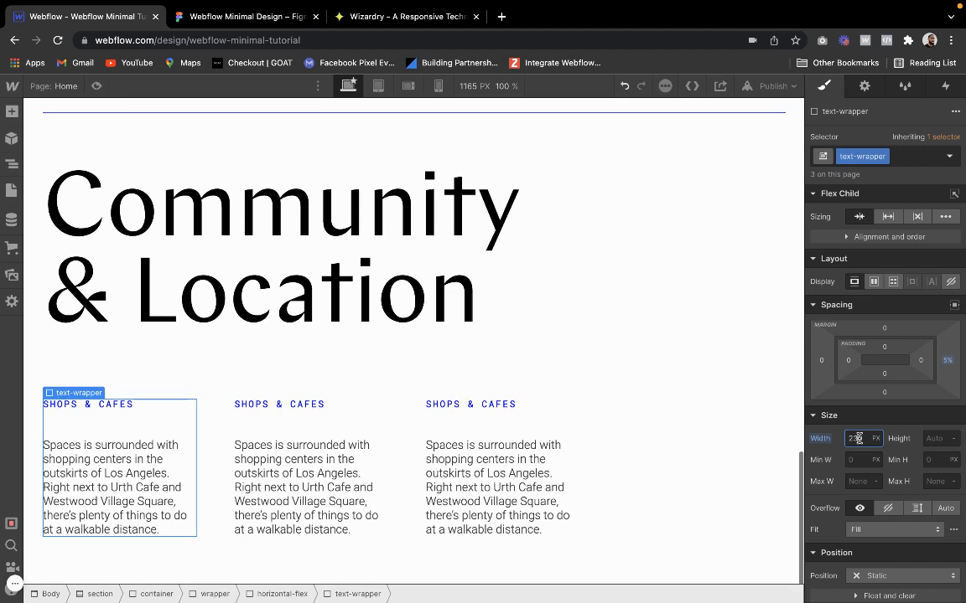
key("Left")
key("BackSpace")
key("Return")
left_click(697, 408)
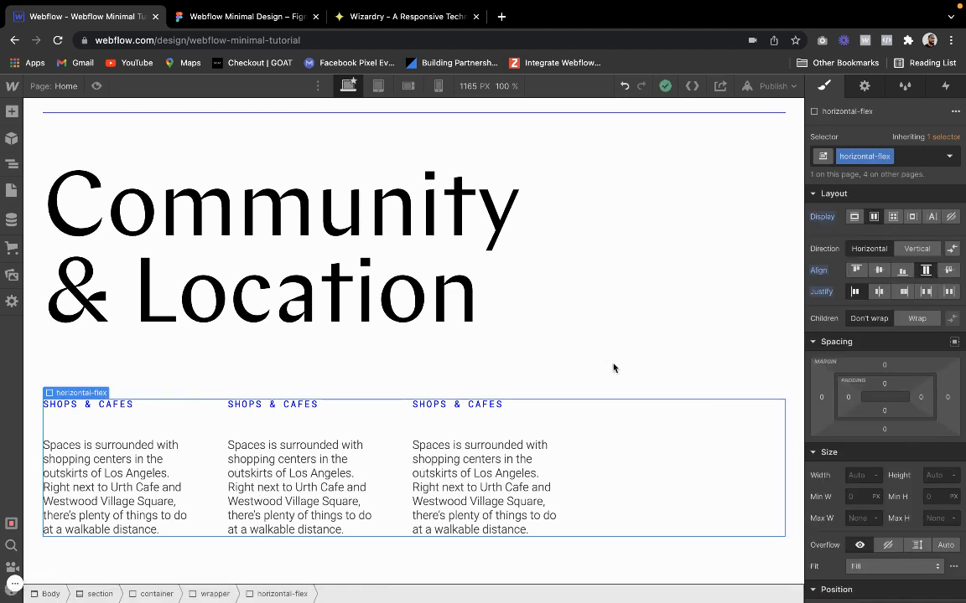
left_click(97, 86)
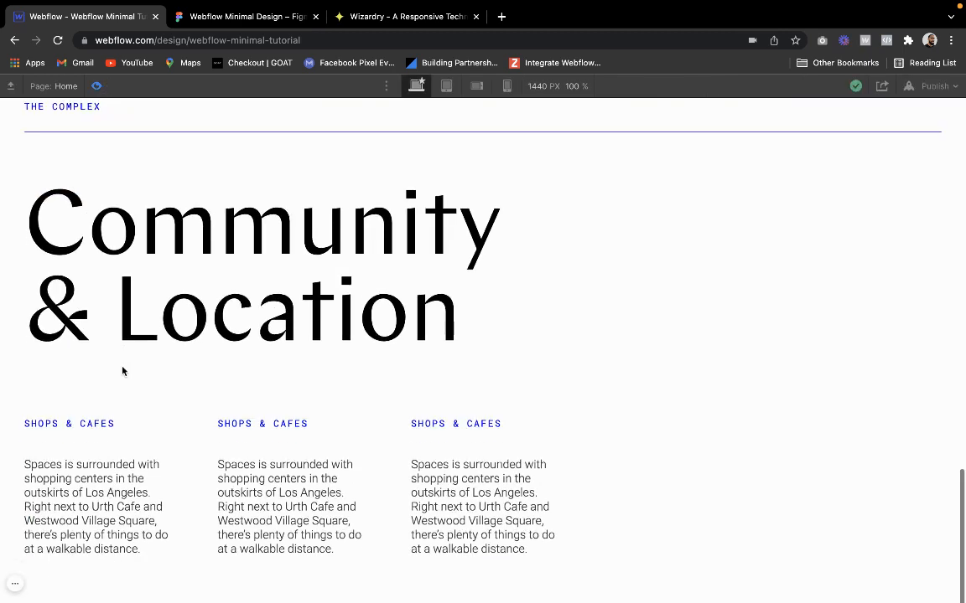
left_click(97, 86)
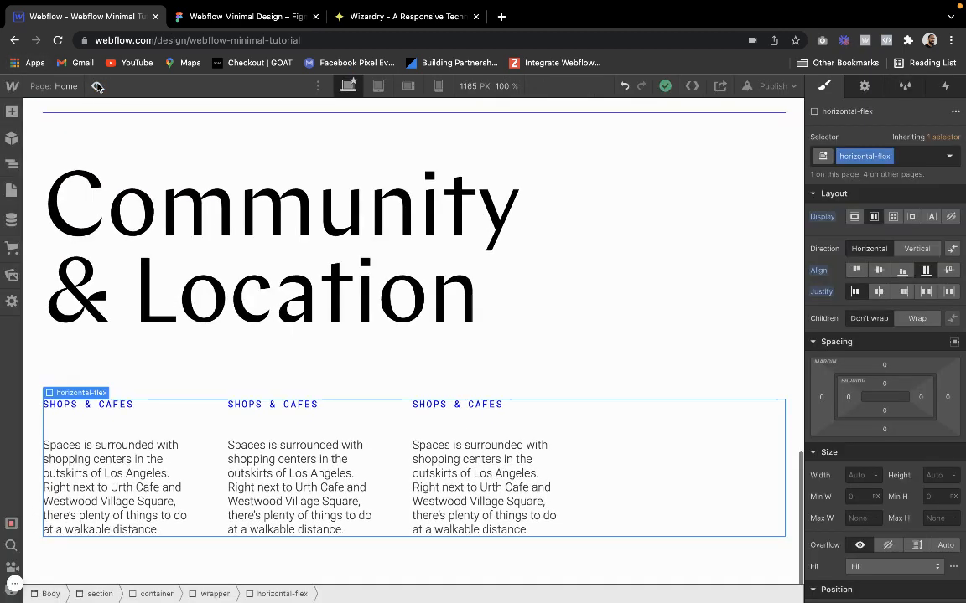
Copy the "Community" label from Figma and paste it over the second column's caption in Webflow
left_click(245, 16)
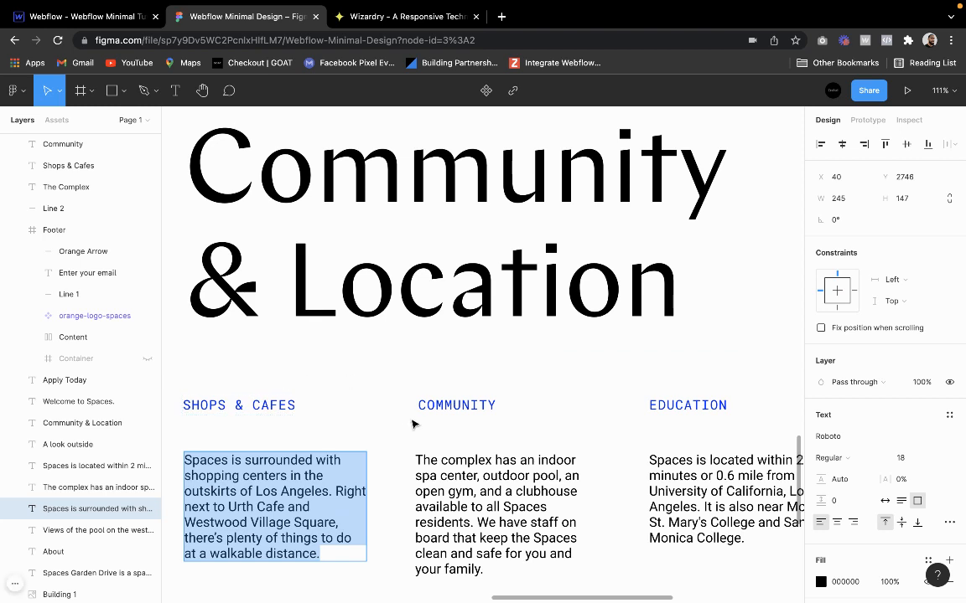
double_click(458, 406)
key("ctrl+c")
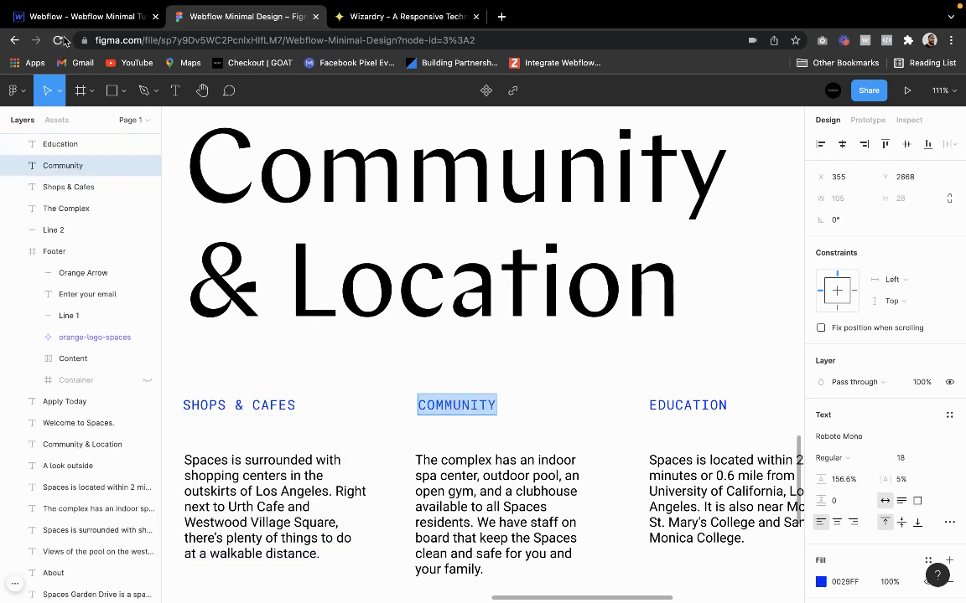
left_click(84, 16)
double_click(264, 406)
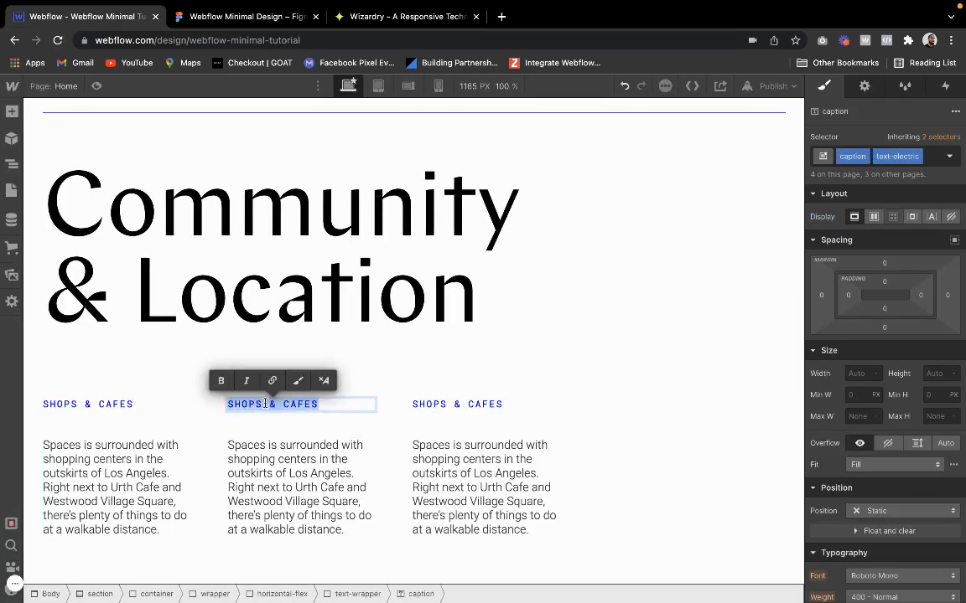
key("ctrl+v")
Copy the "Community" paragraph text from Figma and paste it over the second column's paragraph in Webflow
left_click(243, 16)
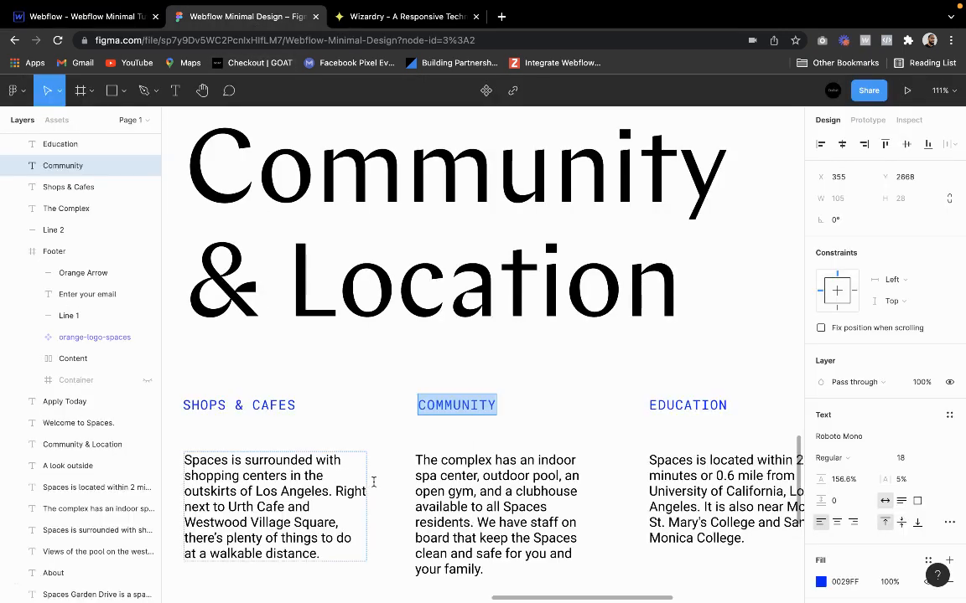
triple_click(426, 476)
key("ctrl+c")
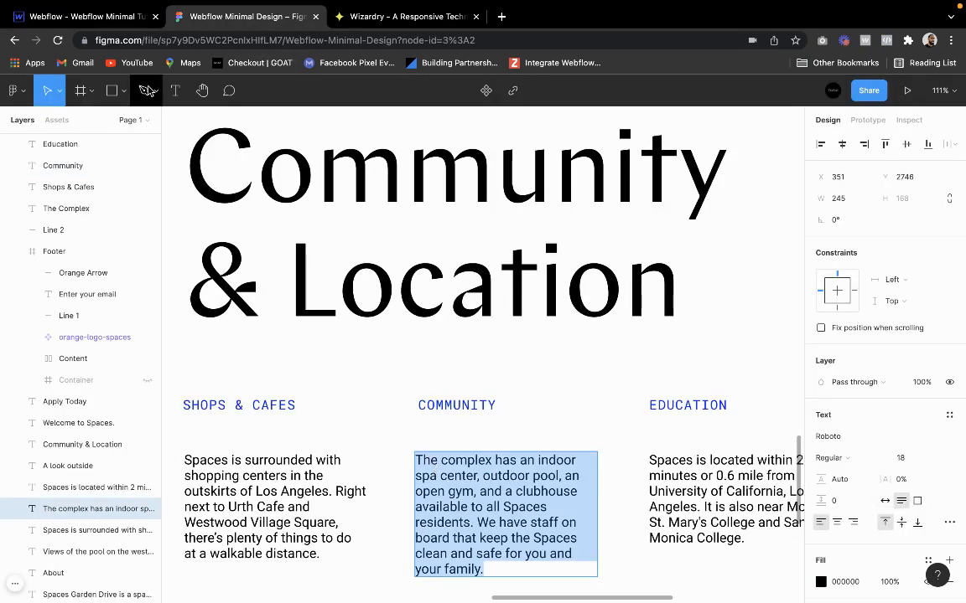
left_click(118, 16)
left_click(327, 533)
double_click(326, 472)
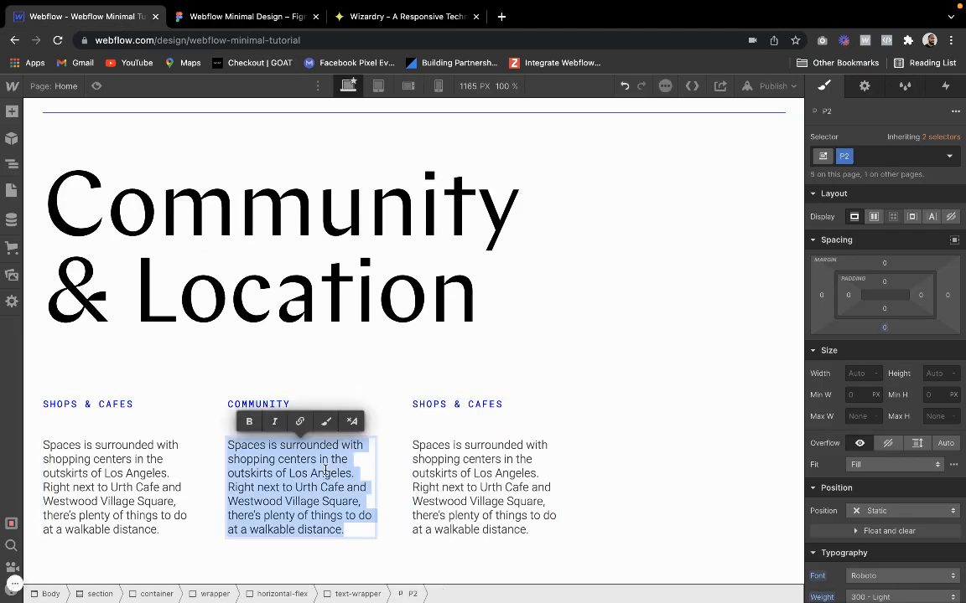
key("ctrl+v")
Copy the "Education" label from Figma and paste it over the third column's "Shops & Cafes" caption in Webflow
left_click(224, 30)
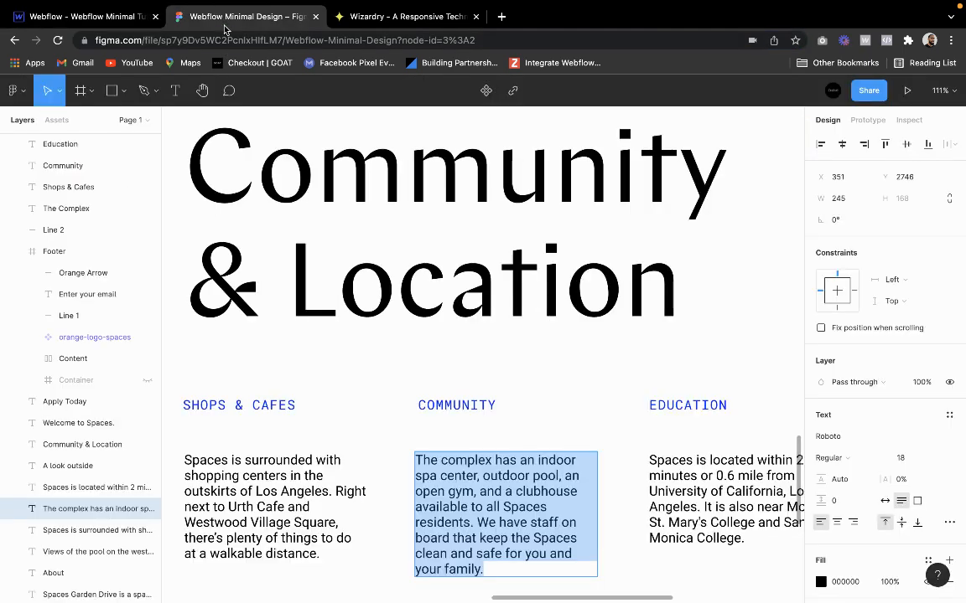
double_click(668, 407)
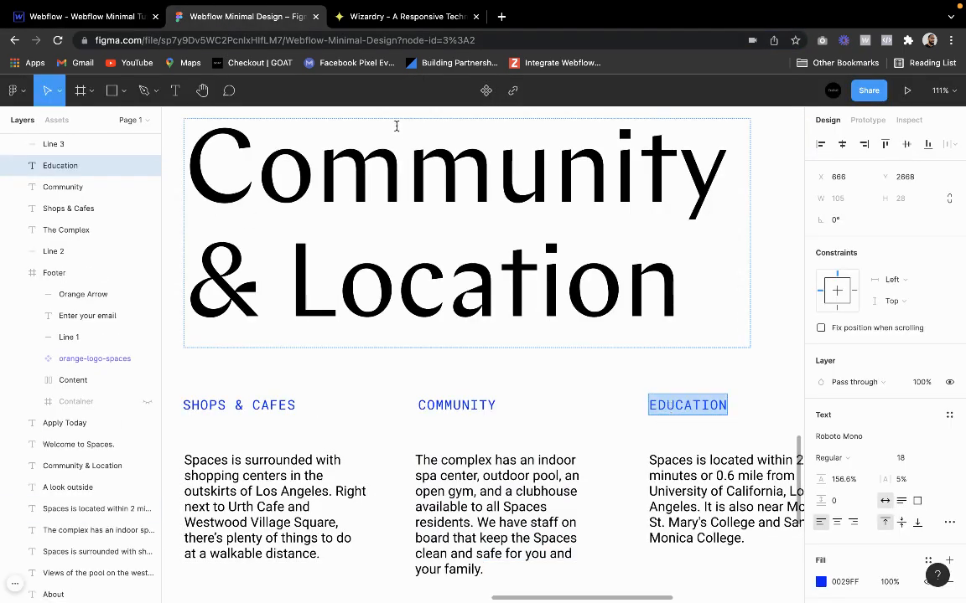
left_click(151, 17)
double_click(473, 474)
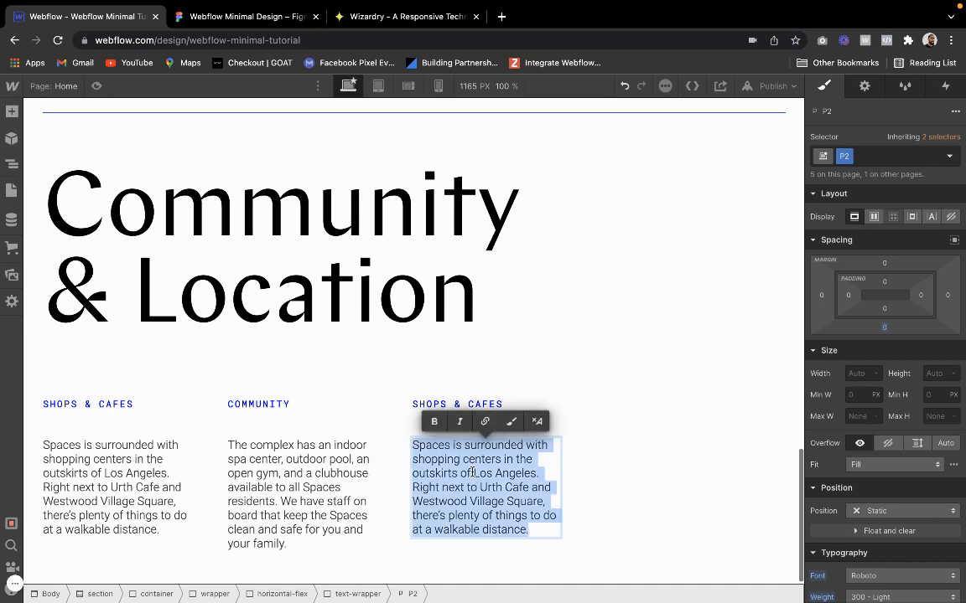
left_click(238, 18)
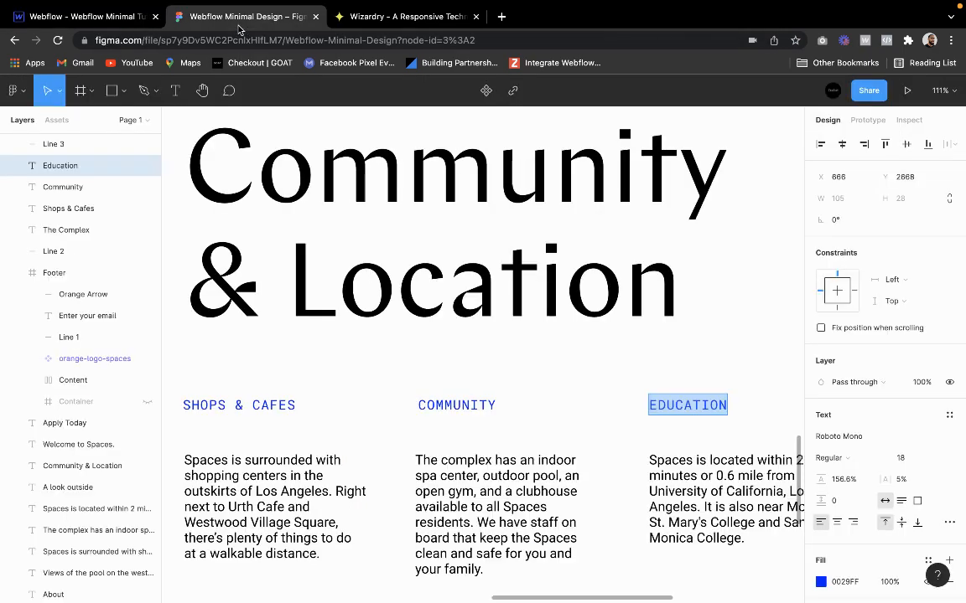
left_click(132, 18)
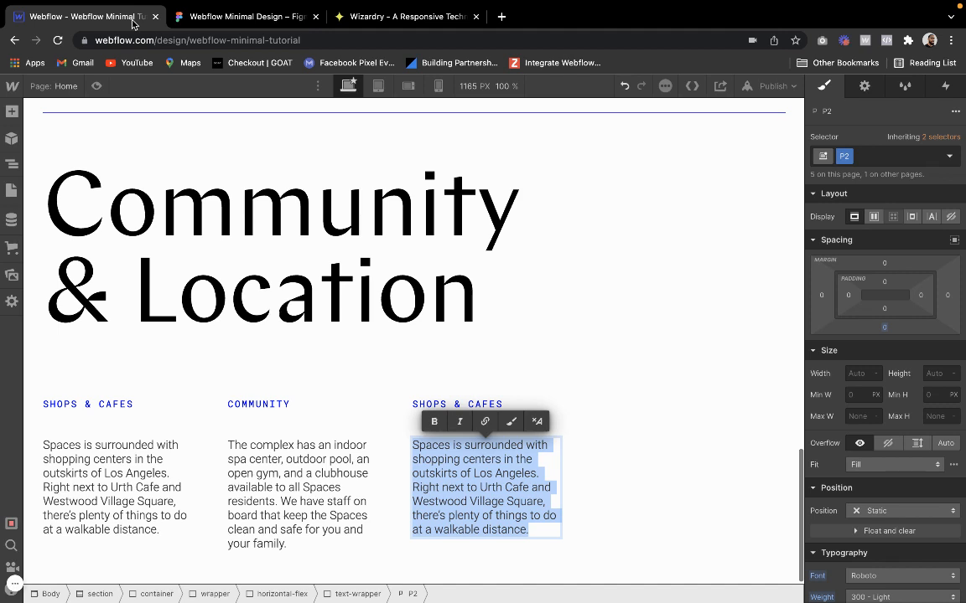
type("Education")
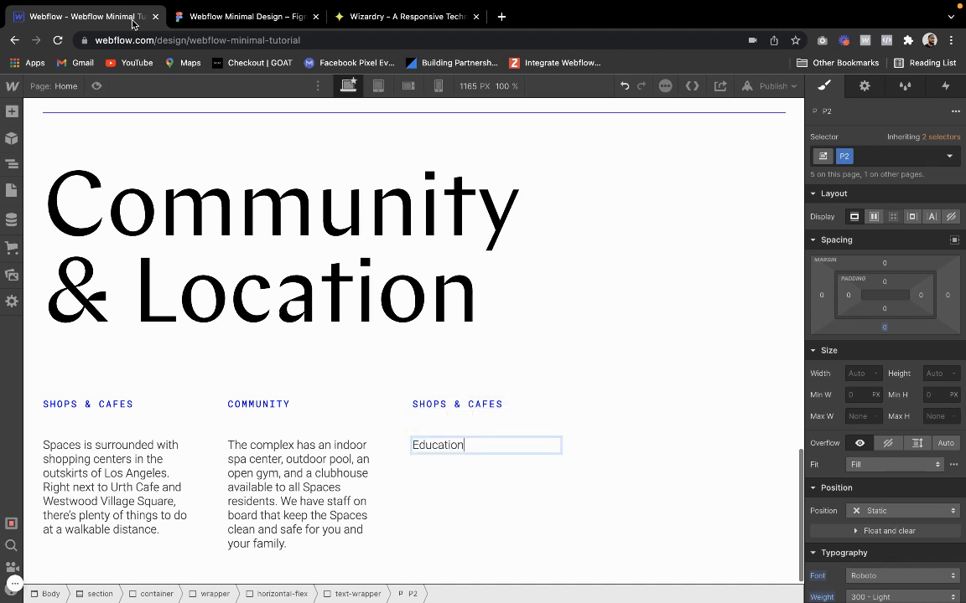
key("ctrl+z")
left_click(452, 407)
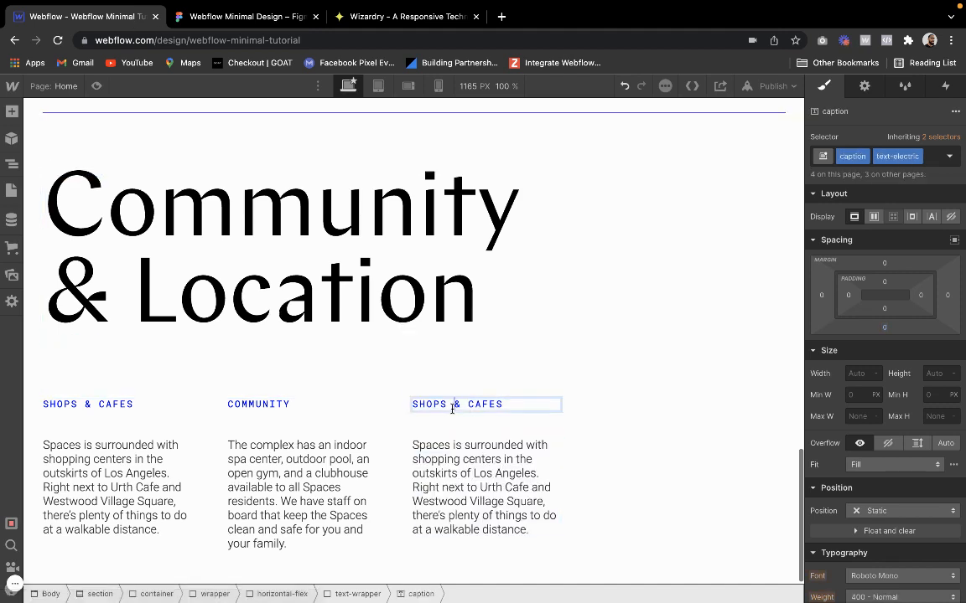
double_click(451, 407)
type("Education")
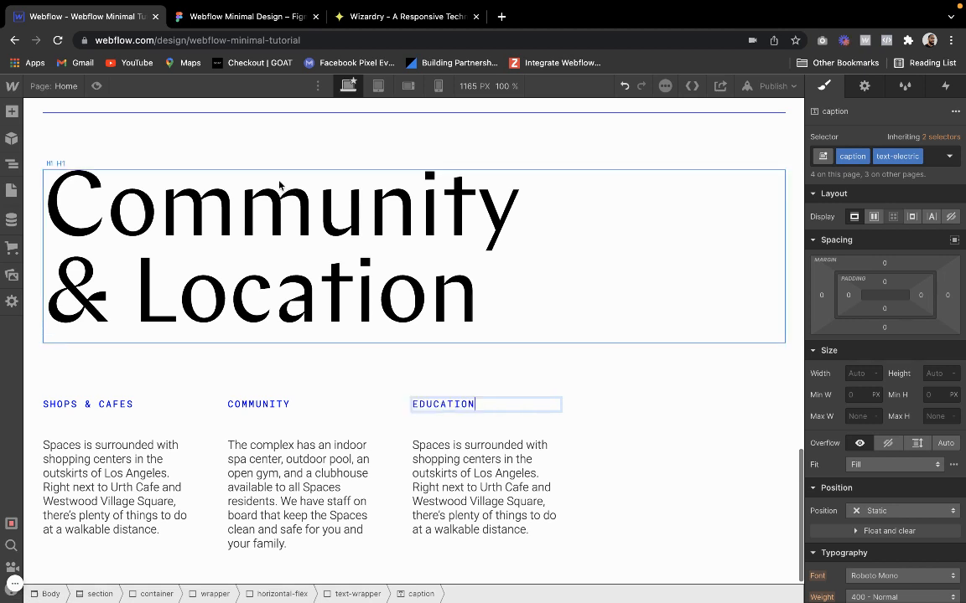
Copy the Education paragraph text from Figma and paste it over the third column's paragraph in Webflow
left_click(226, 17)
double_click(663, 471)
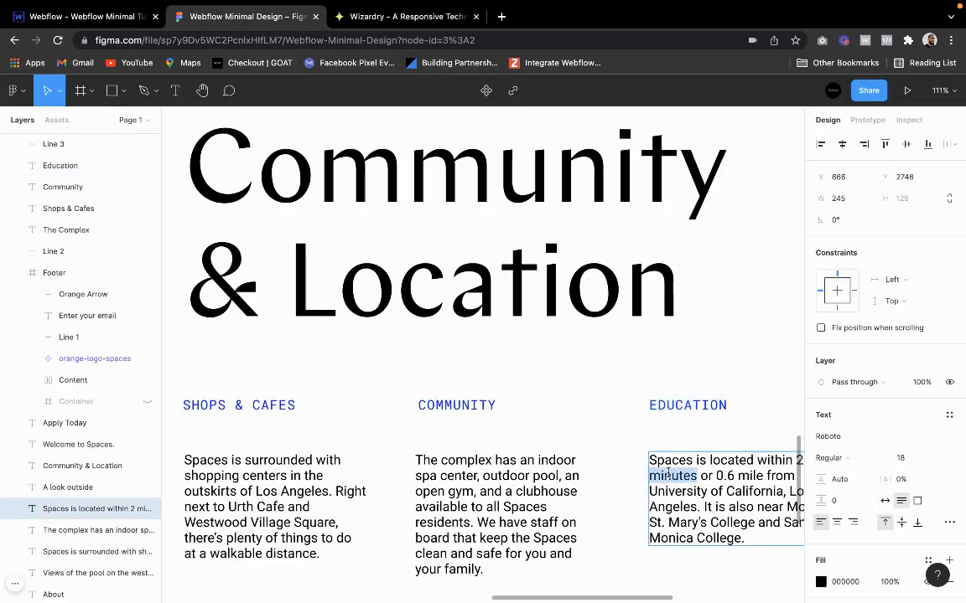
key("ctrl+a")
key("ctrl+c")
left_click(132, 17)
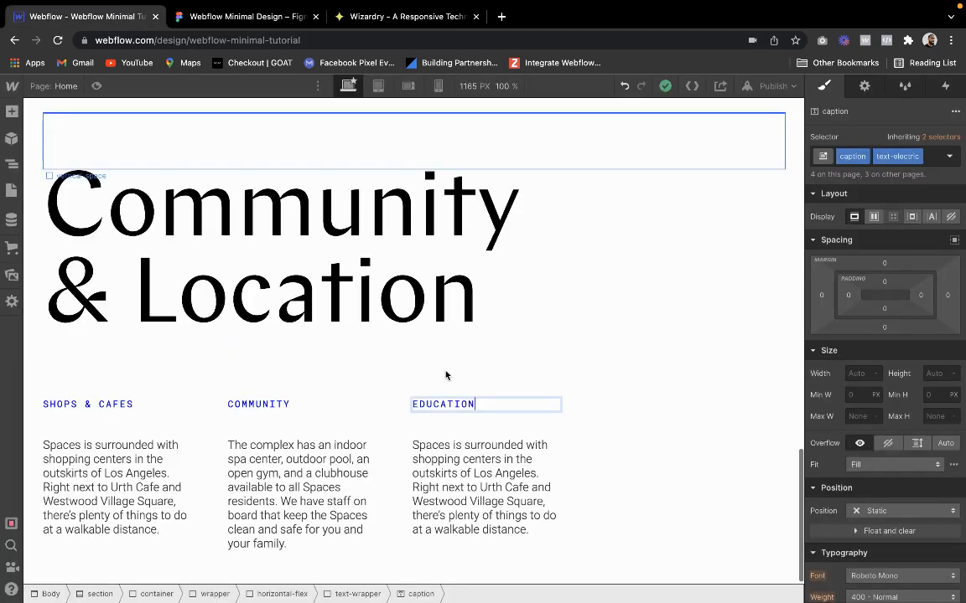
left_click(492, 456)
double_click(491, 455)
key("ctrl+a")
key("ctrl+v")
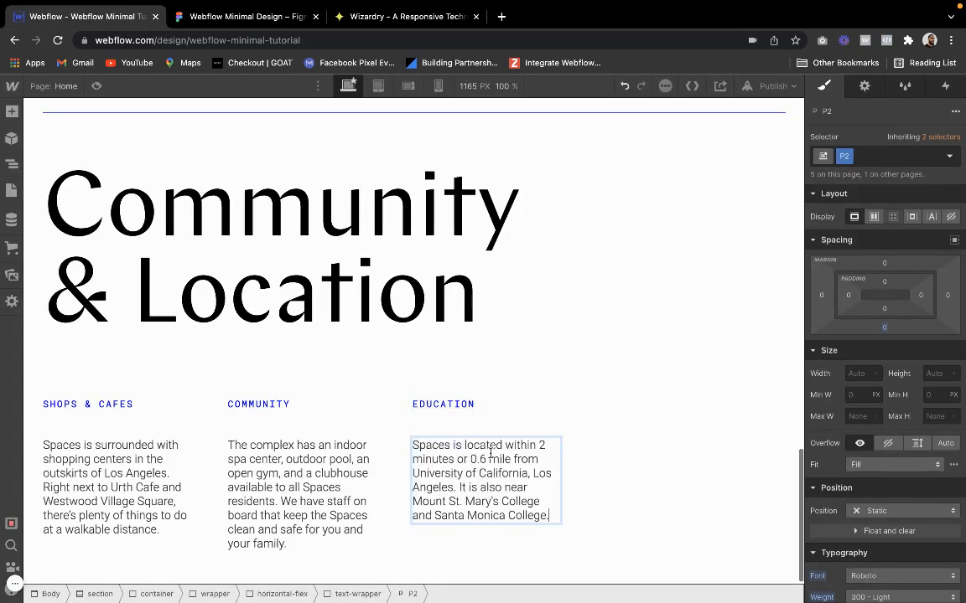
left_click(188, 220)
Compare the three columns with the Figma design and inspect the first paragraph's typography settings in Webflow
left_click(213, 19)
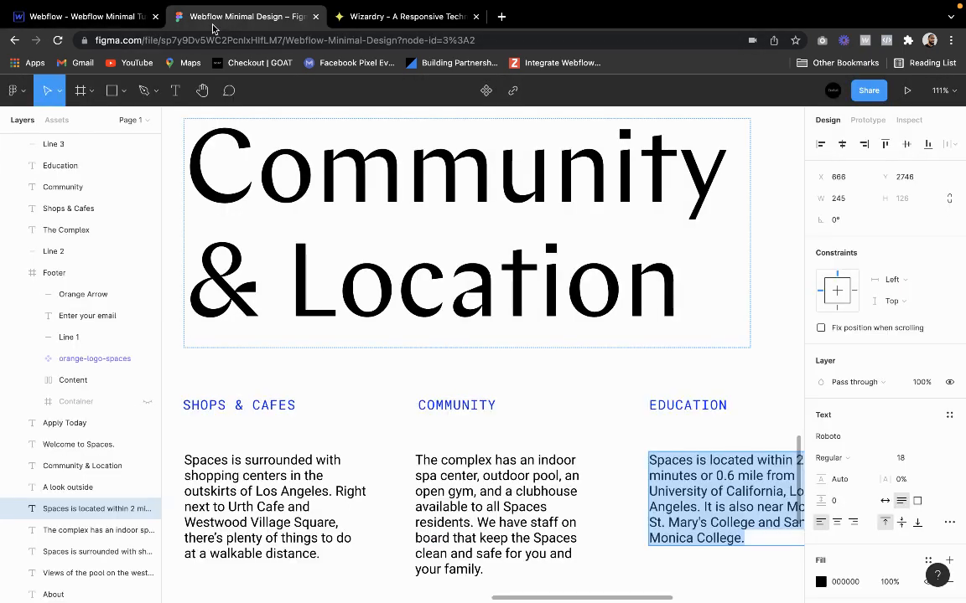
left_click(230, 402)
scroll(231, 403, "down", 5)
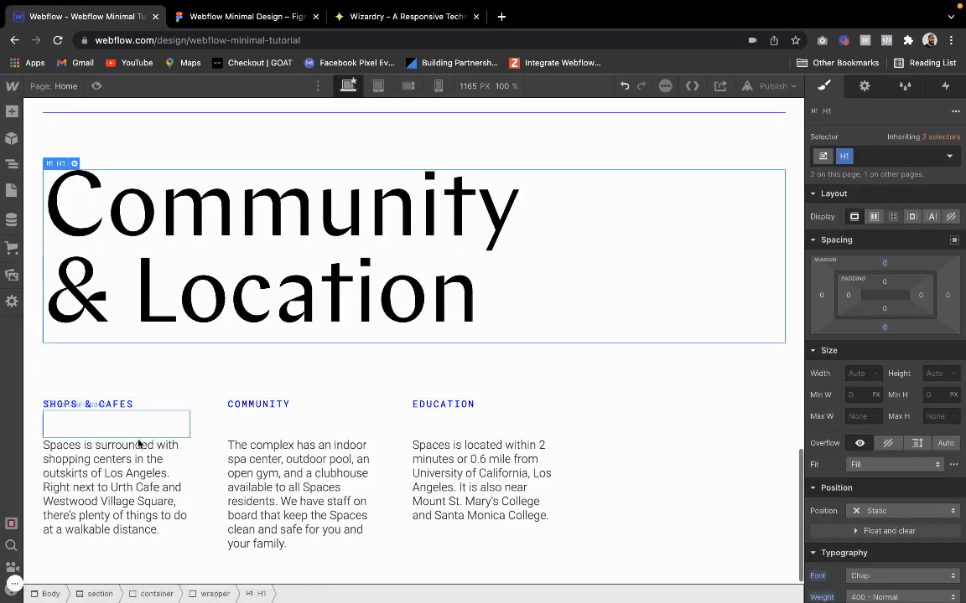
left_click(134, 457)
scroll(857, 557, "down", 3)
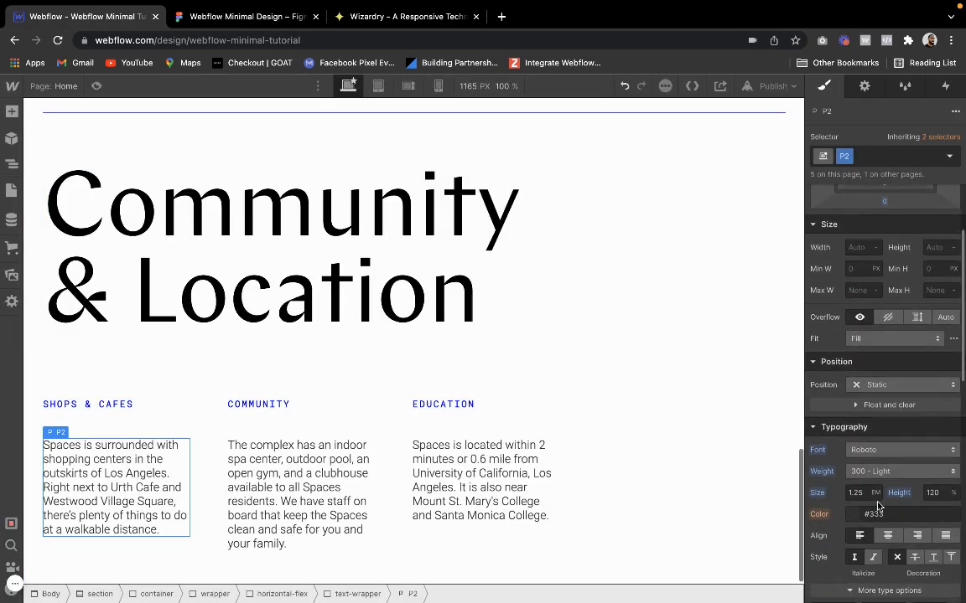
left_click(893, 472)
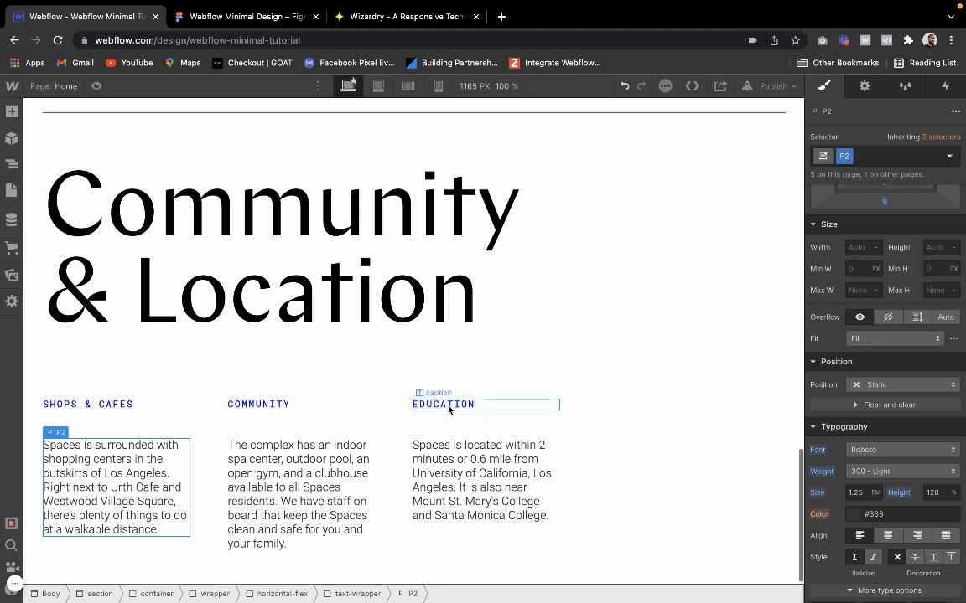
left_click(666, 286)
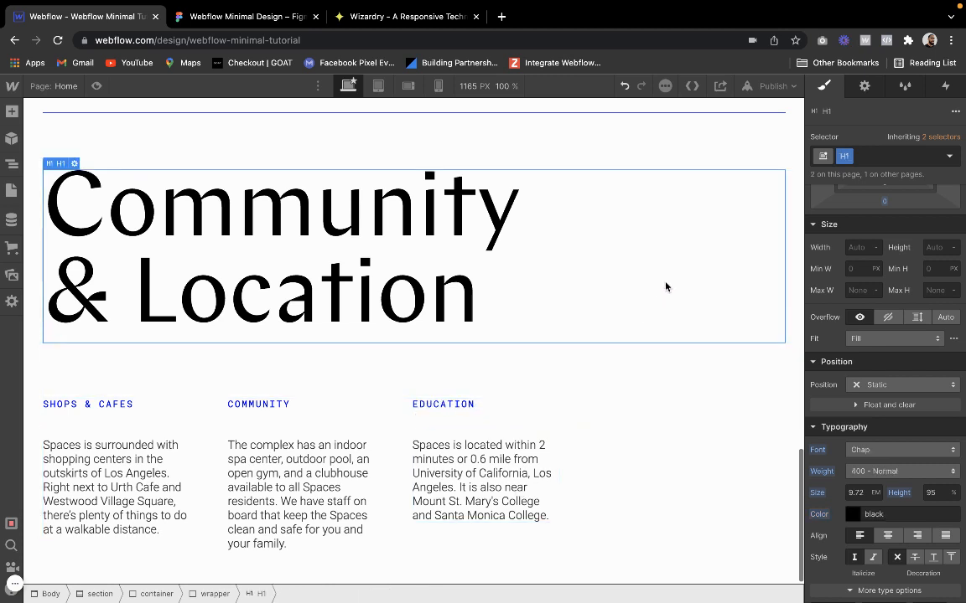
left_click(657, 161)
left_click(788, 260)
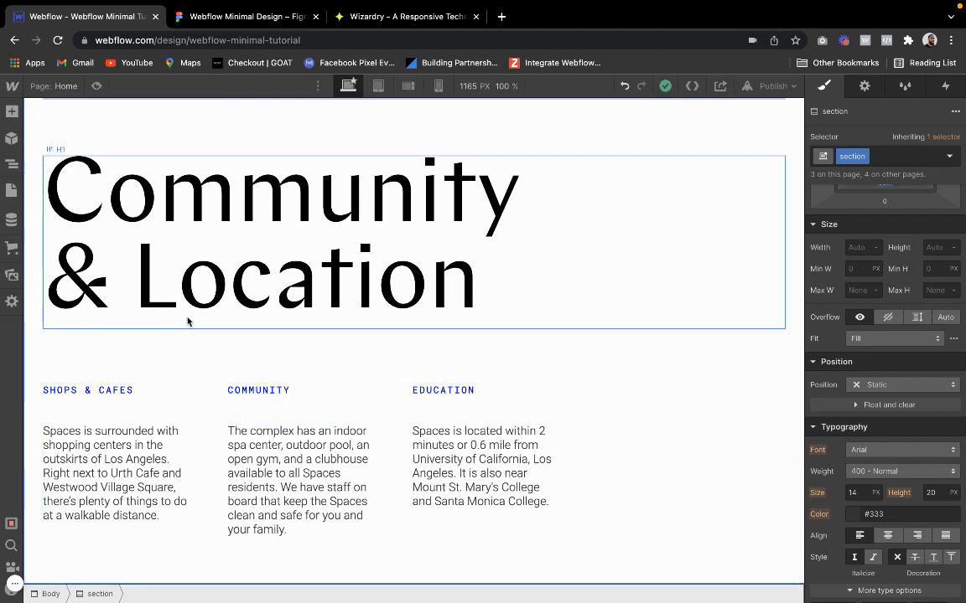
Preview the page with its three text columns and examine the footer design in Figma
left_click(97, 85)
scroll(140, 274, "down", 3)
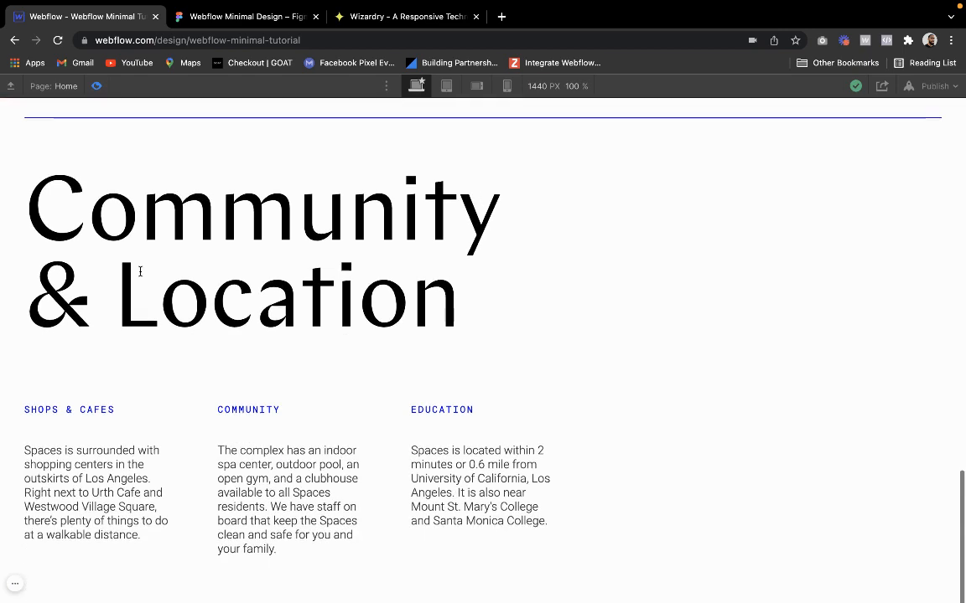
scroll(140, 272, "up", 1)
scroll(140, 272, "down", 1)
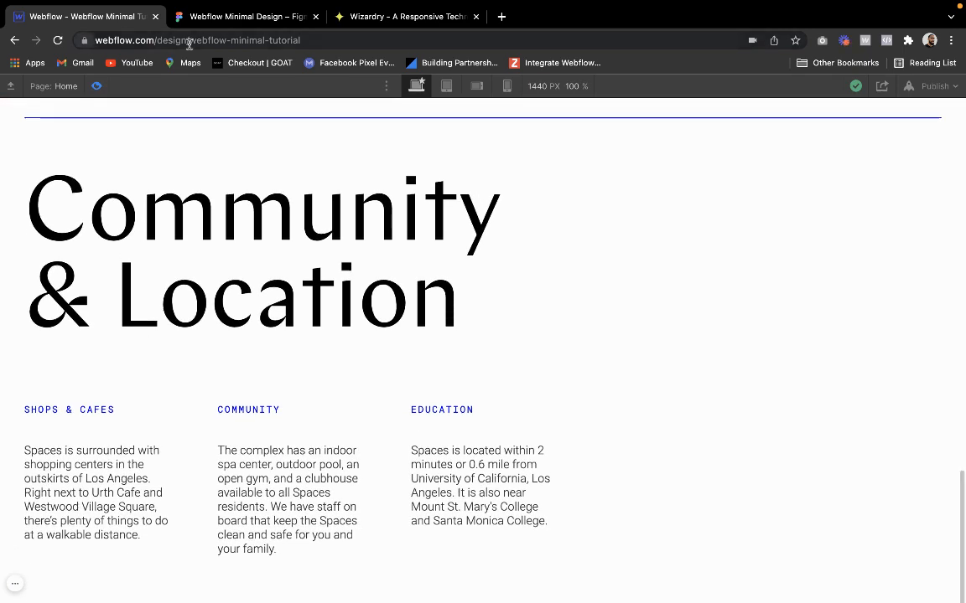
left_click(207, 25)
scroll(250, 347, "down", 5)
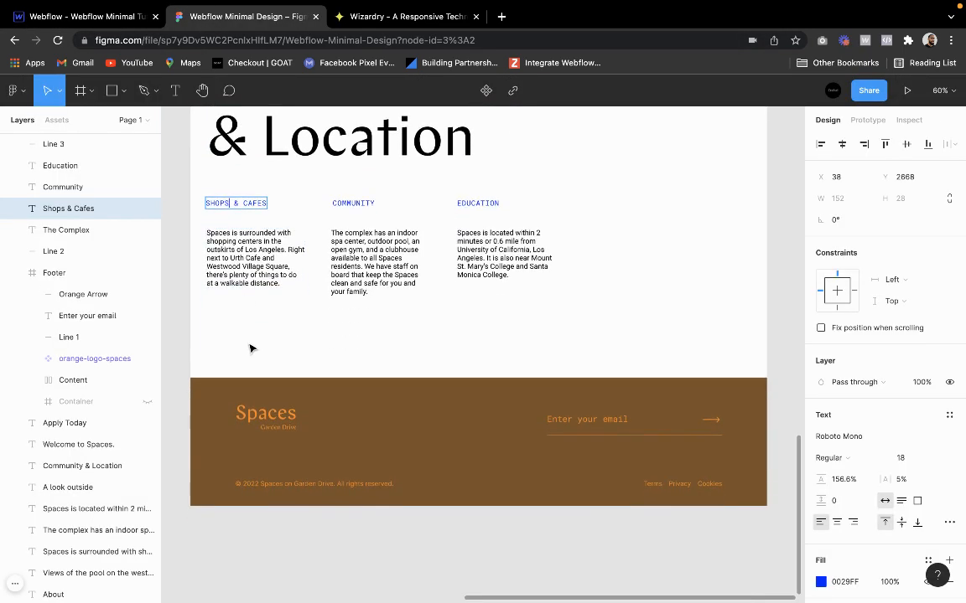
left_click(251, 349)
left_click(94, 19)
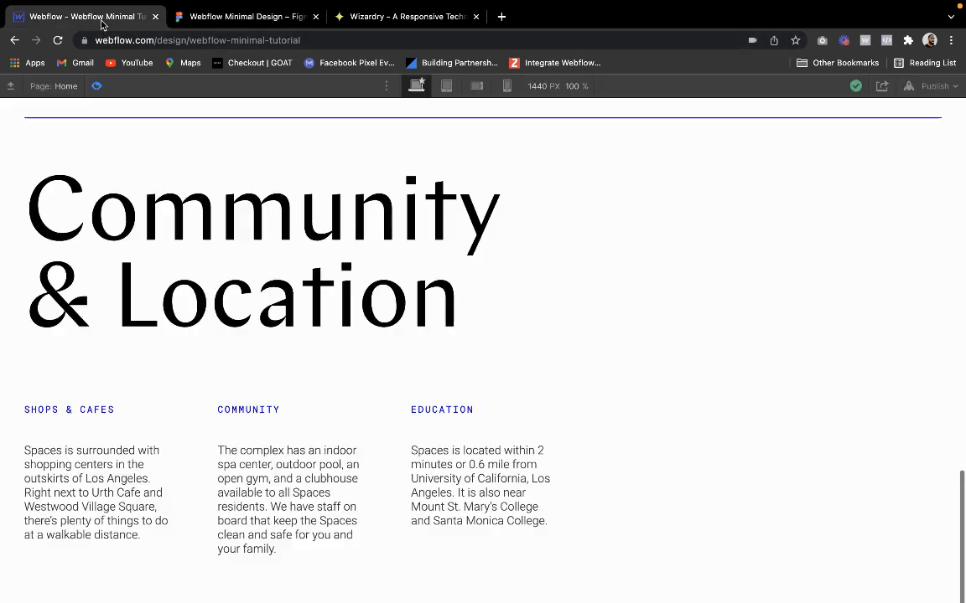
left_click(95, 86)
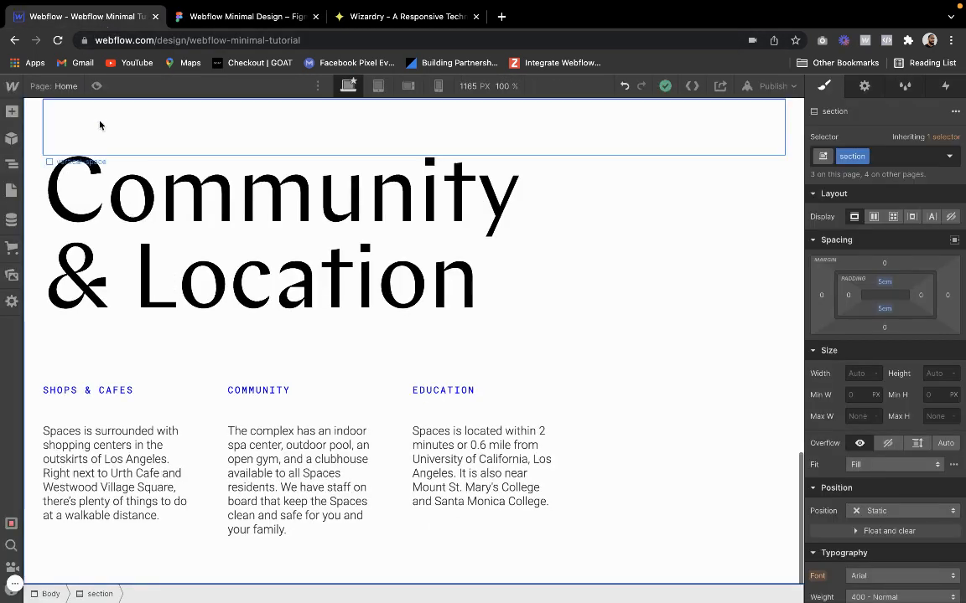
Add a new Section at the end of the page body and give it the existing "section" class
left_click(11, 164)
left_click(39, 186)
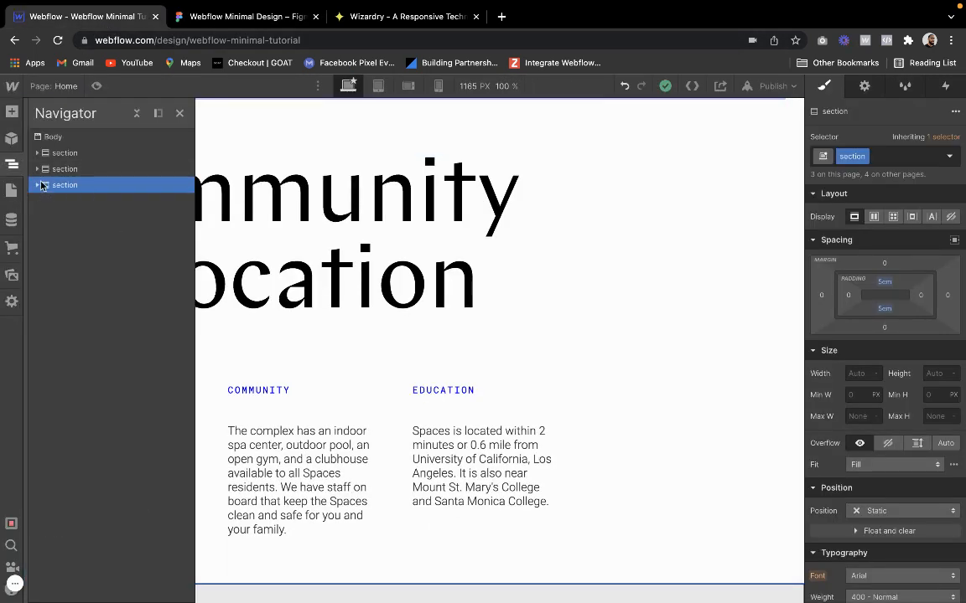
left_click(76, 139)
left_click(12, 113)
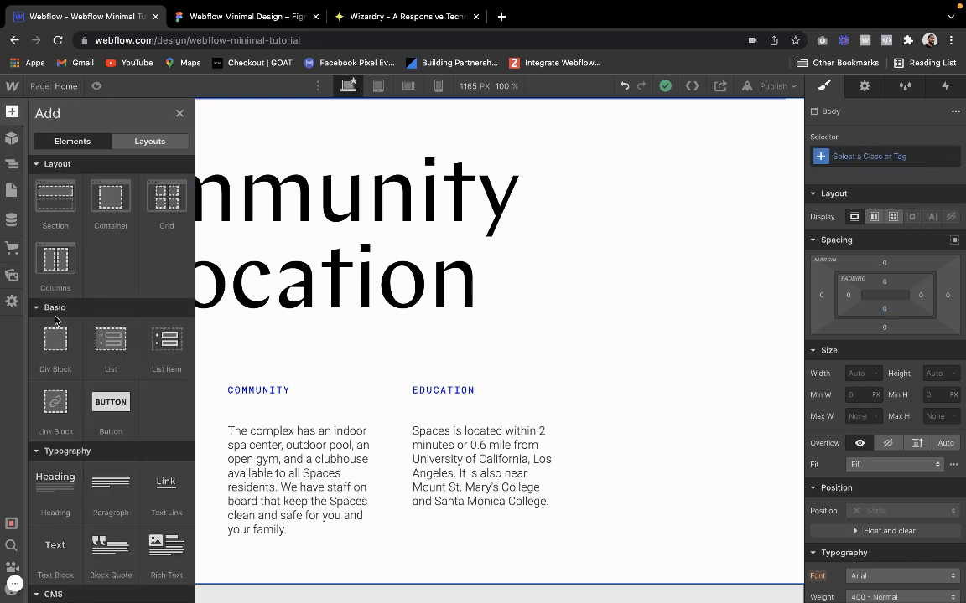
left_click(73, 201)
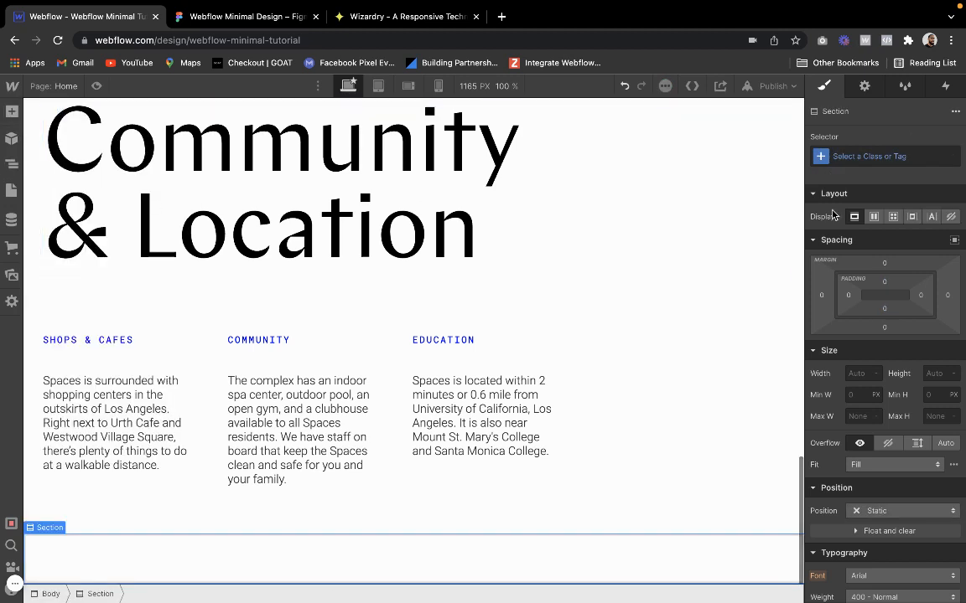
left_click(868, 156)
type("section")
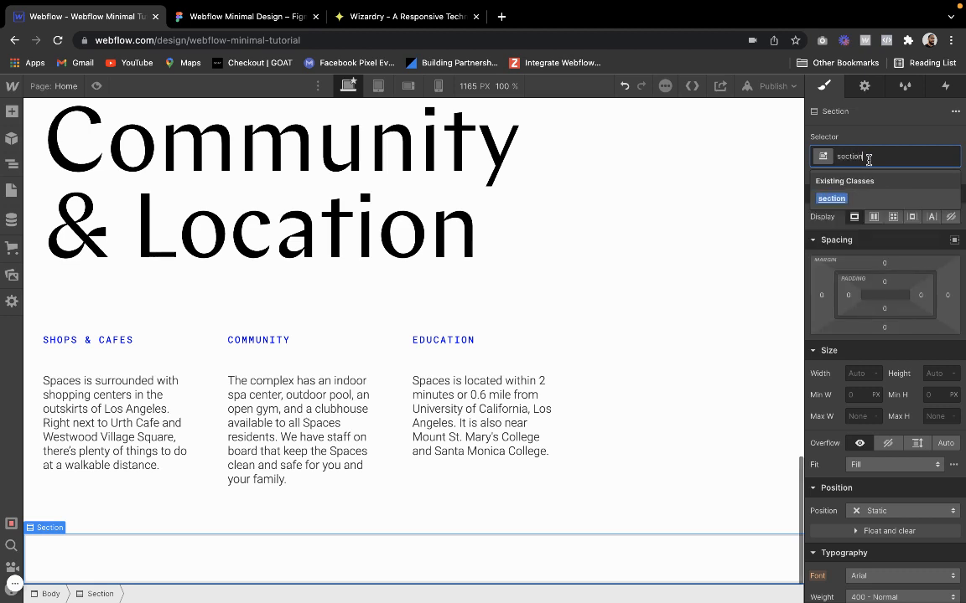
key("Return")
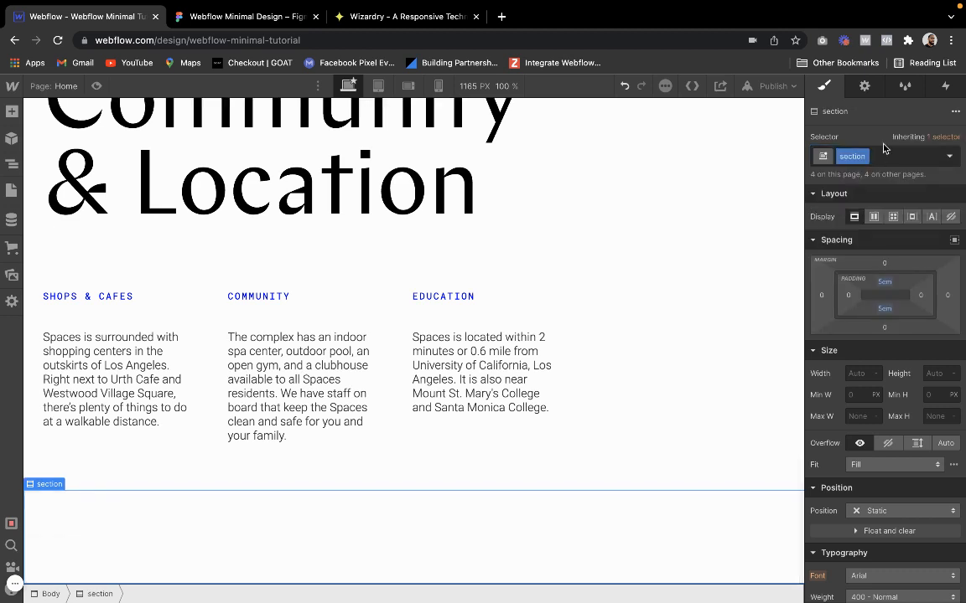
Add the combo class "footer" to the new section
left_click(884, 157)
type("foo")
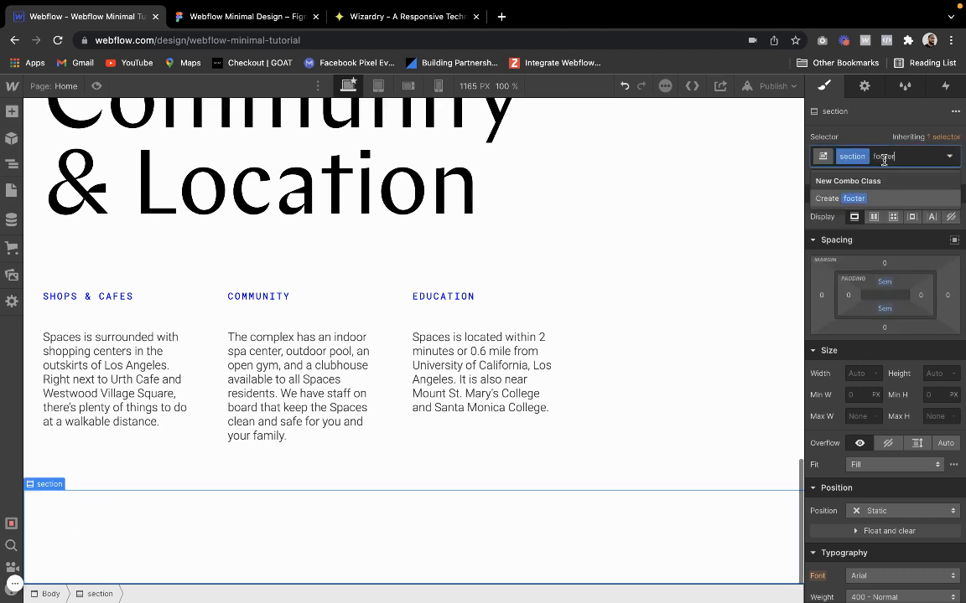
type("ter")
key("Return")
Set the footer section's background color to the brown "Dune" swatch
scroll(846, 339, "down", 6)
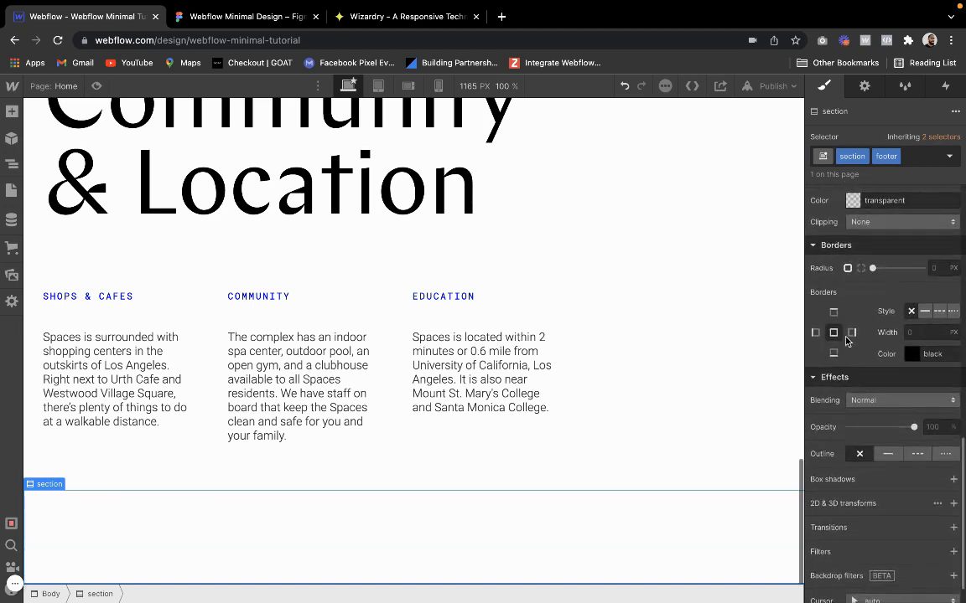
scroll(847, 338, "up", 1)
left_click(853, 252)
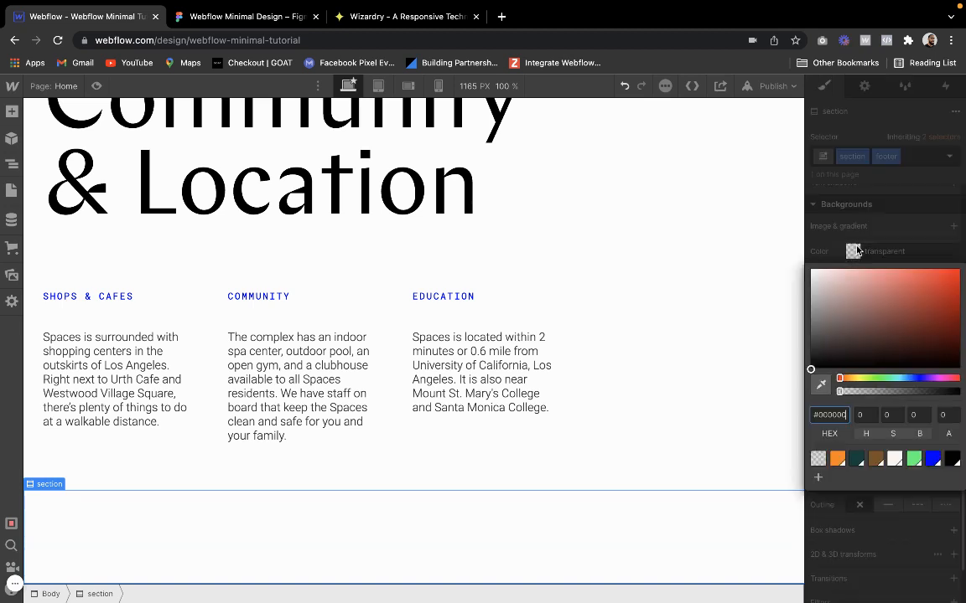
left_click(875, 460)
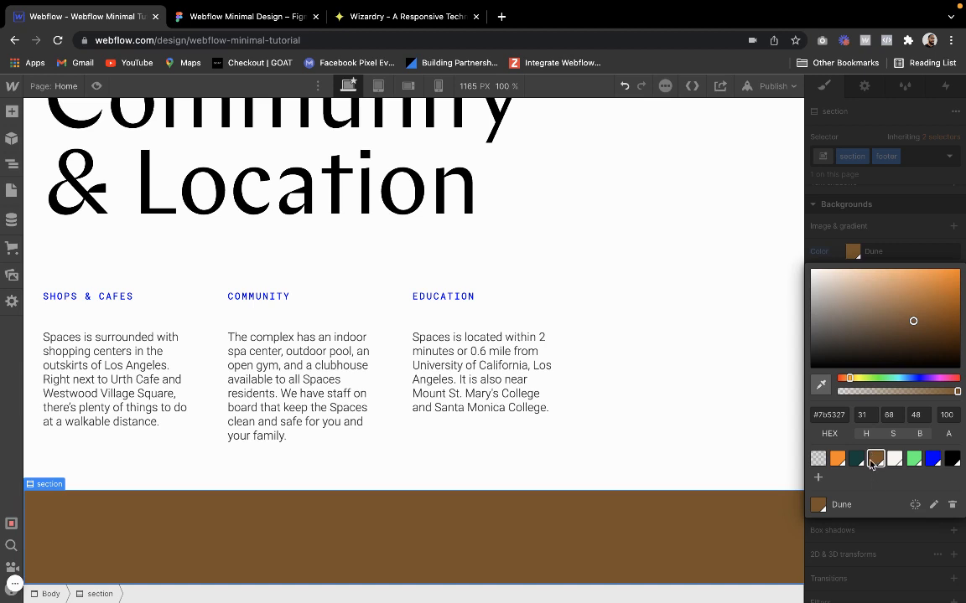
left_click(855, 295)
left_click(881, 463)
left_click(890, 217)
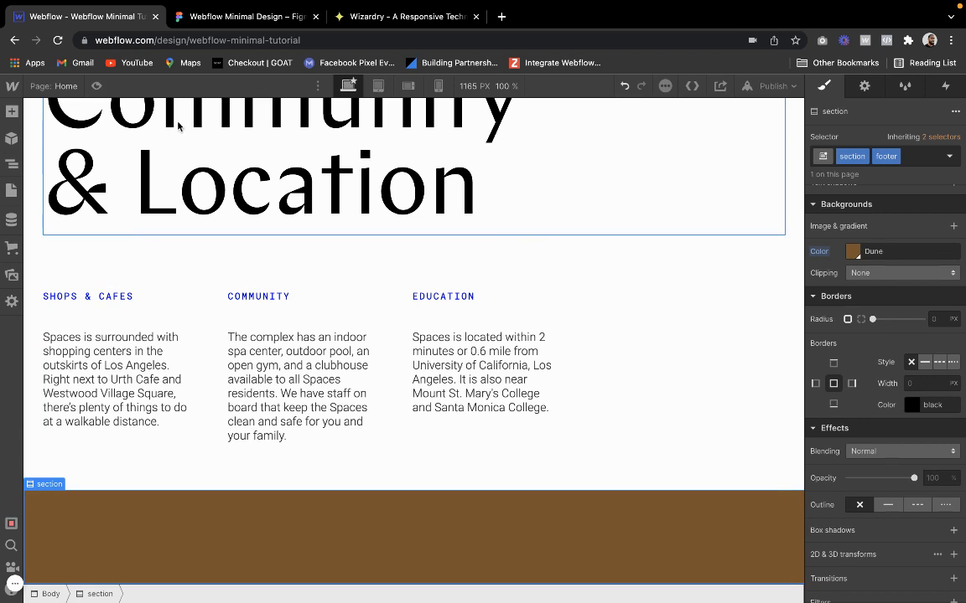
Add a Div Block inside the footer section and give it the "container" class
left_click(11, 111)
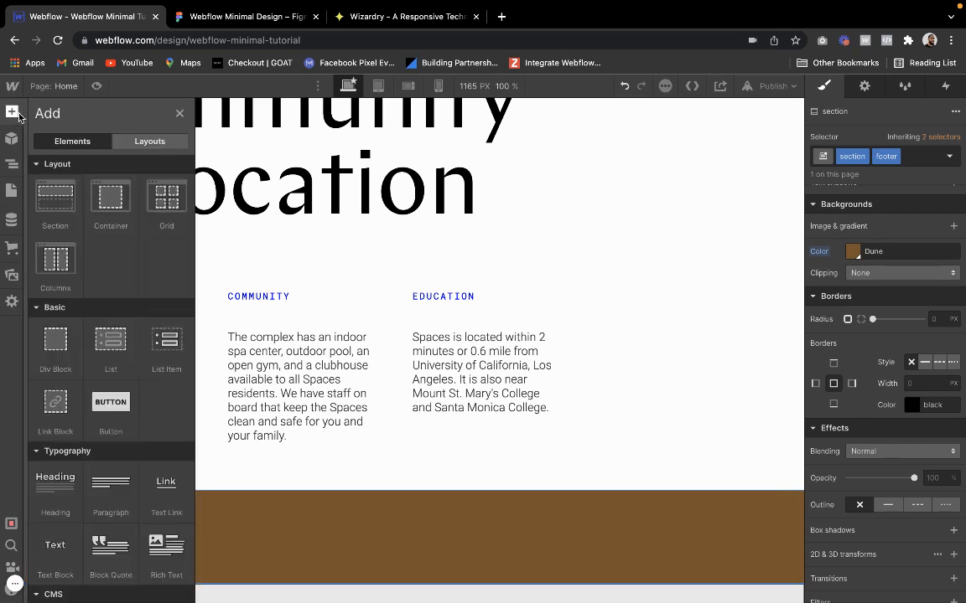
left_click(58, 355)
left_click(902, 154)
type("container")
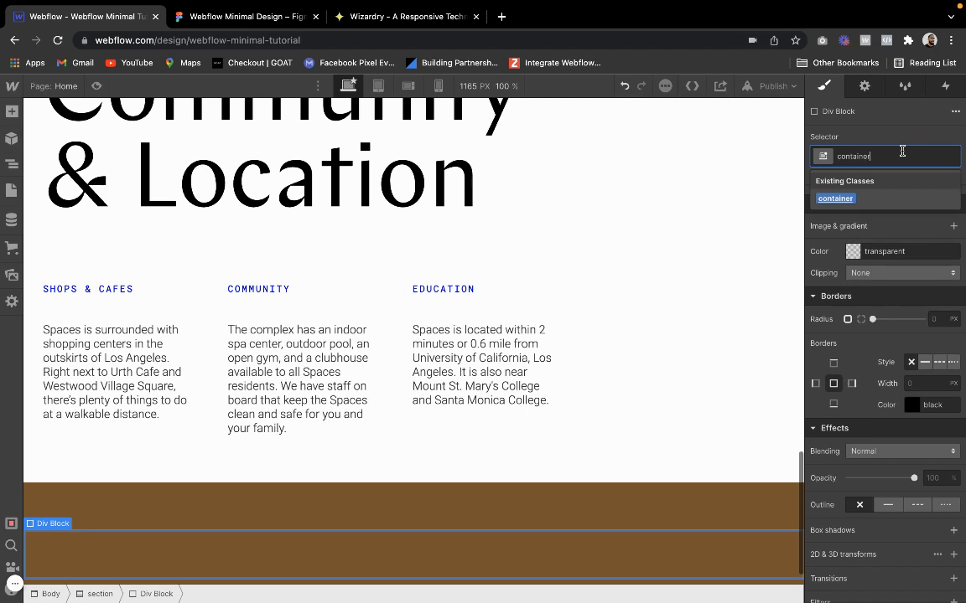
key("Return")
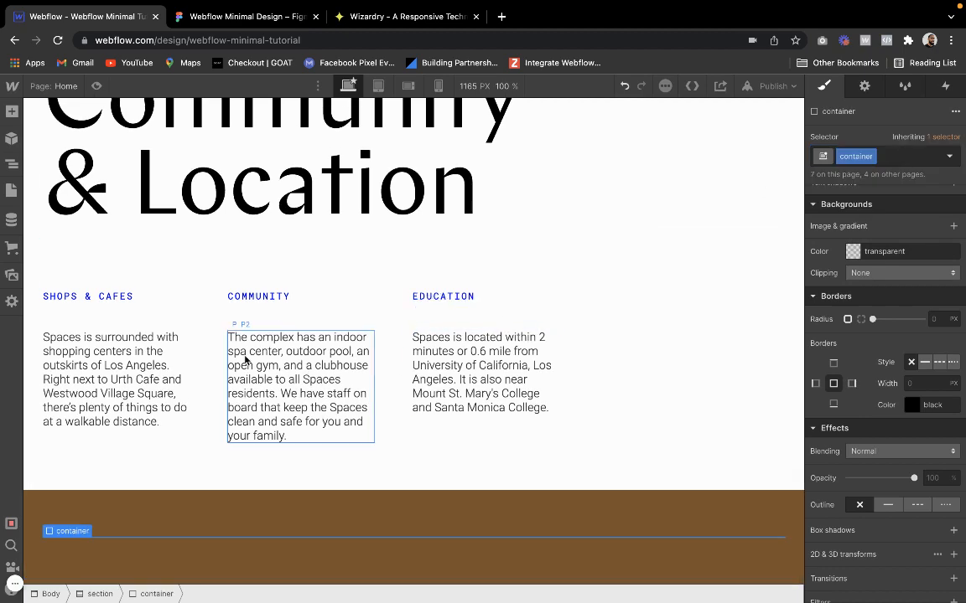
Switch to the Figma design and examine how the logo, email field, copyright line and links are arranged in the brown footer
left_click(211, 27)
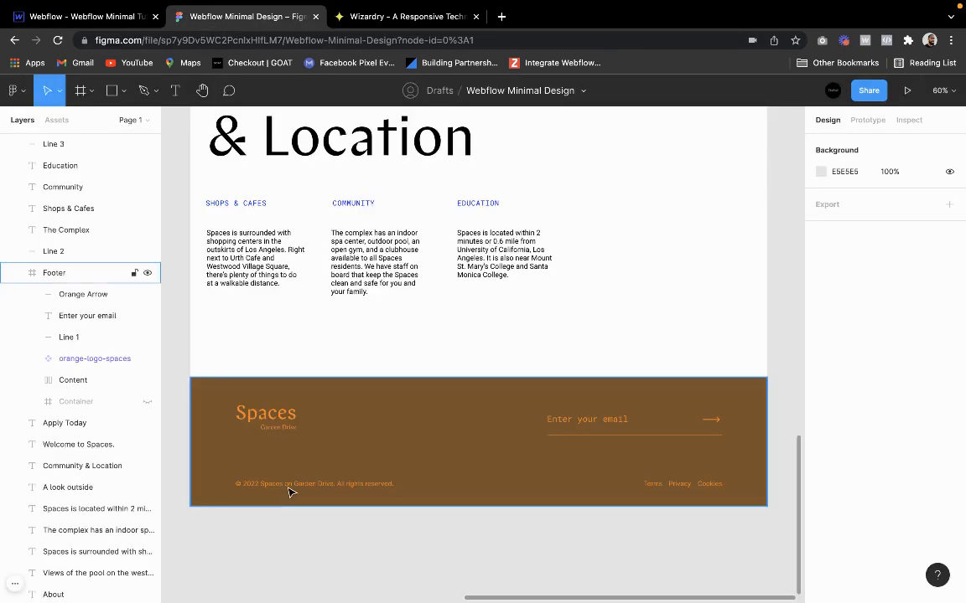
scroll(291, 491, "up", 3)
scroll(289, 492, "down", 2)
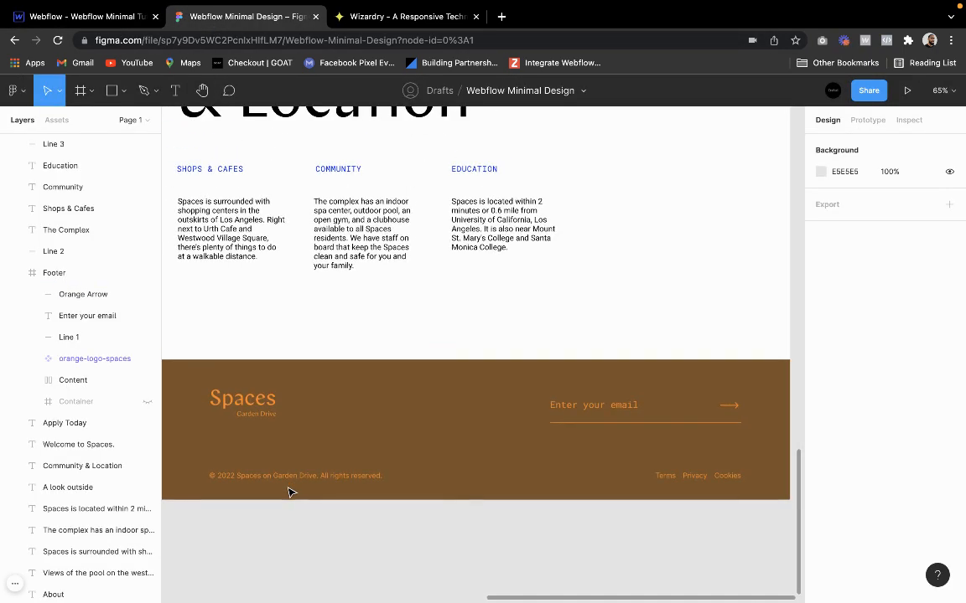
scroll(360, 429, "left", 1)
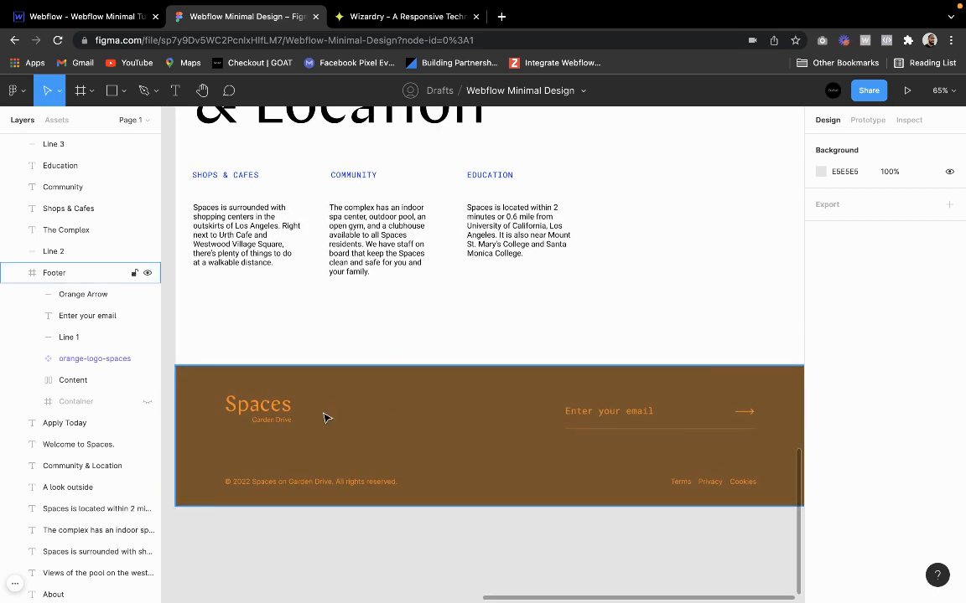
left_click(326, 418)
left_click(258, 406)
key("Escape")
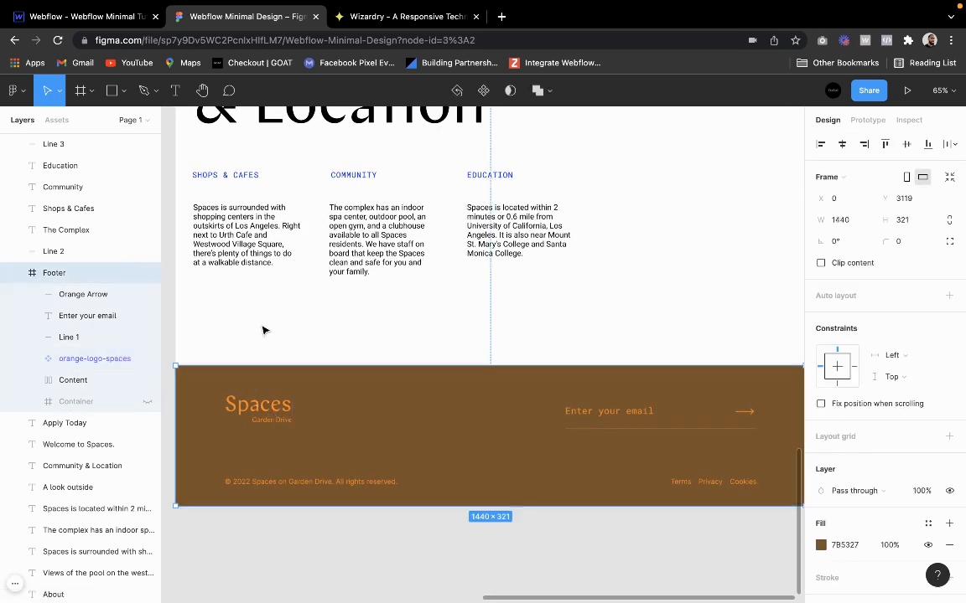
Switch back to Webflow, add a Div Block inside the footer's container and give it the existing "horizontal-flex" class
left_click(42, 16)
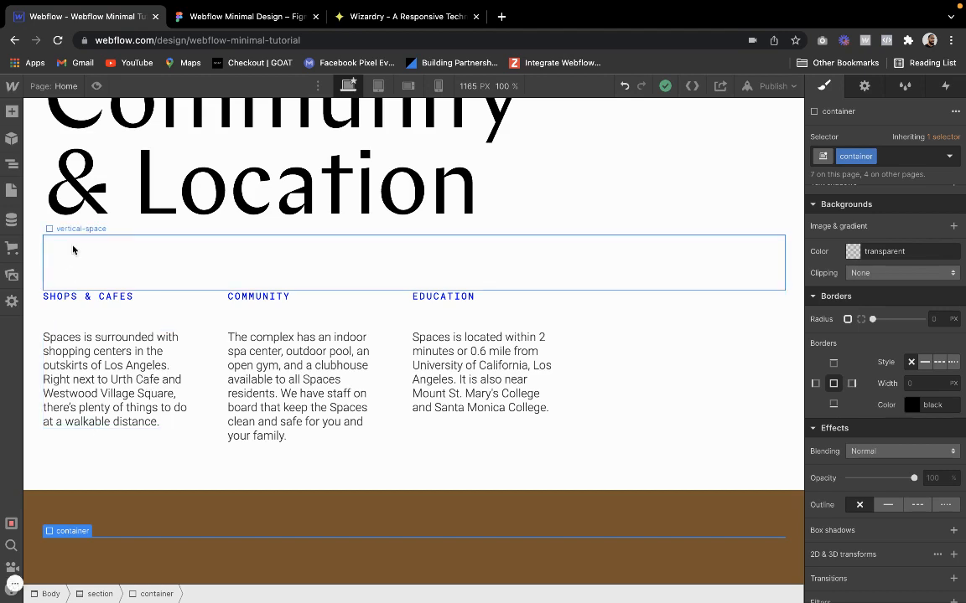
left_click(12, 113)
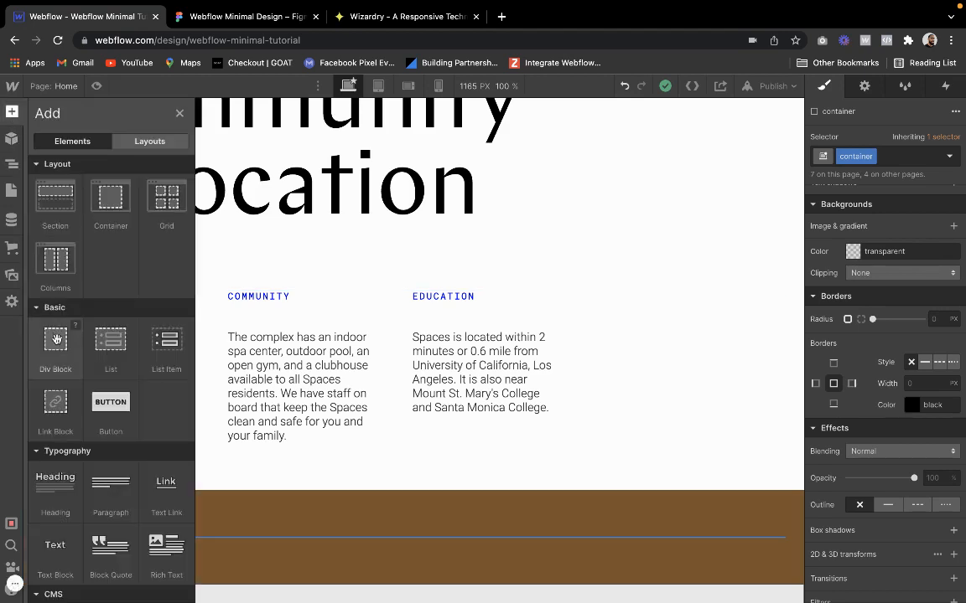
left_click(51, 310)
left_click(881, 159)
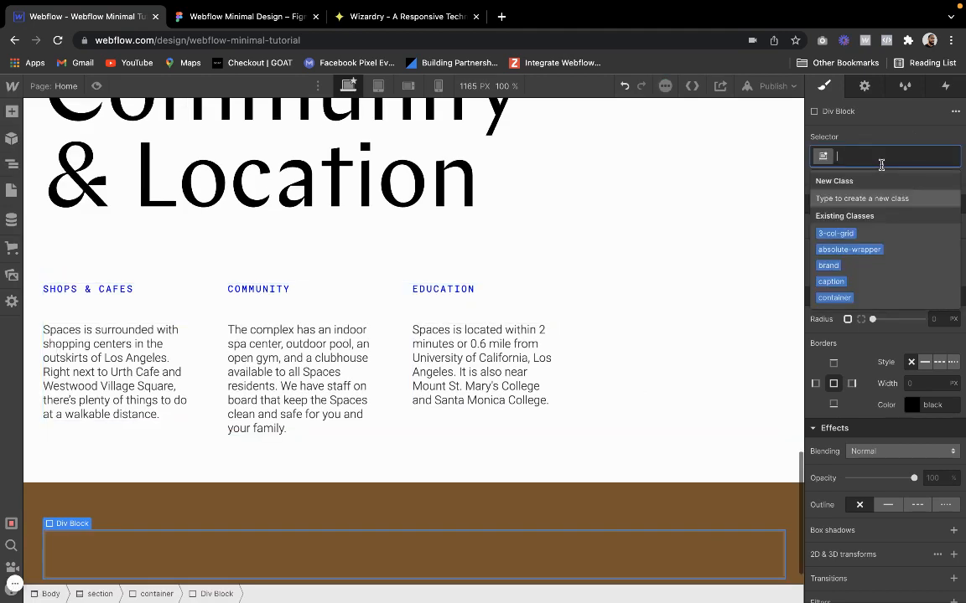
type("hori")
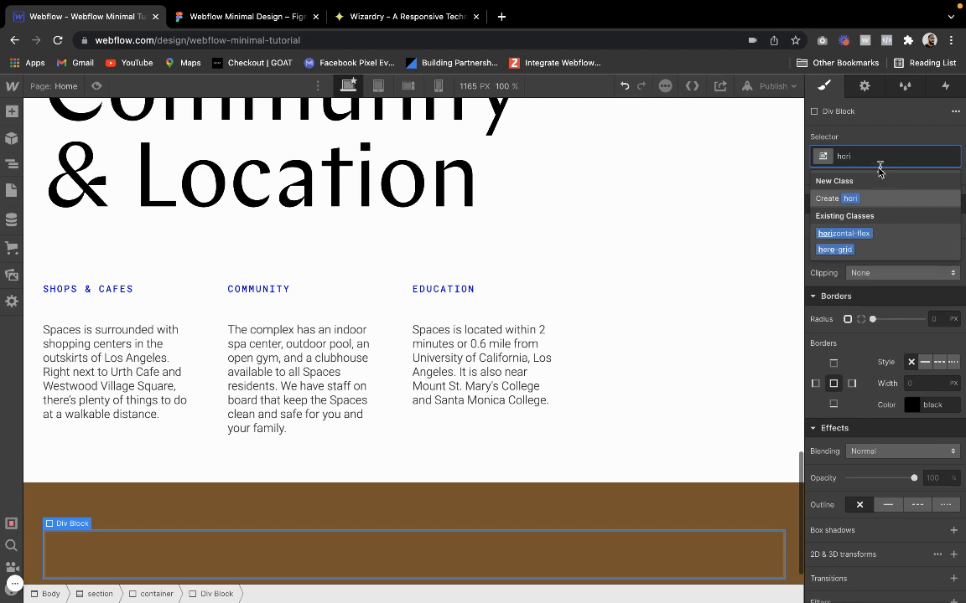
left_click(854, 233)
Check the footer layout in Figma, and in Webflow add the existing combo class "spaced" to the footer's horizontal-flex div
left_click(199, 15)
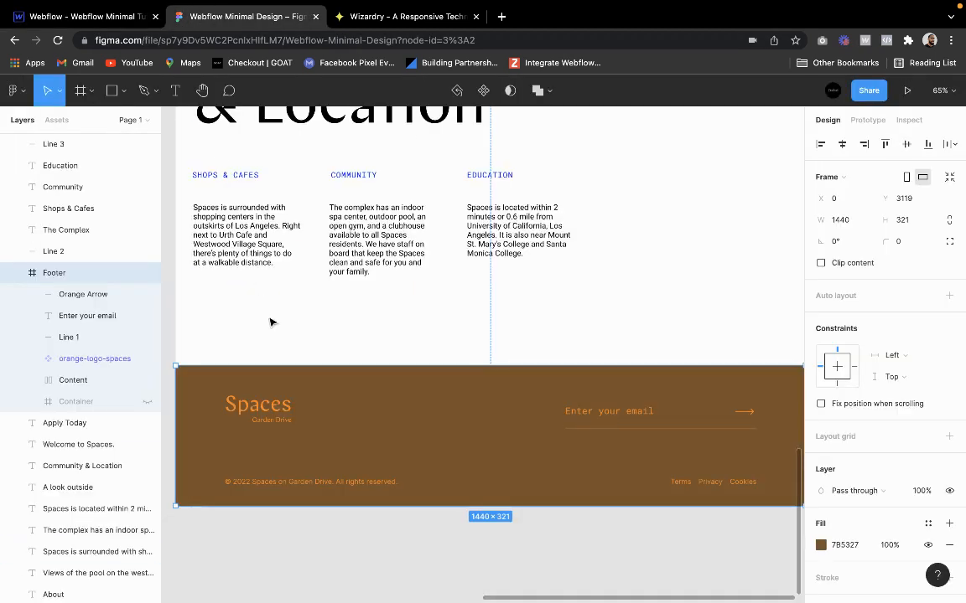
left_click(88, 16)
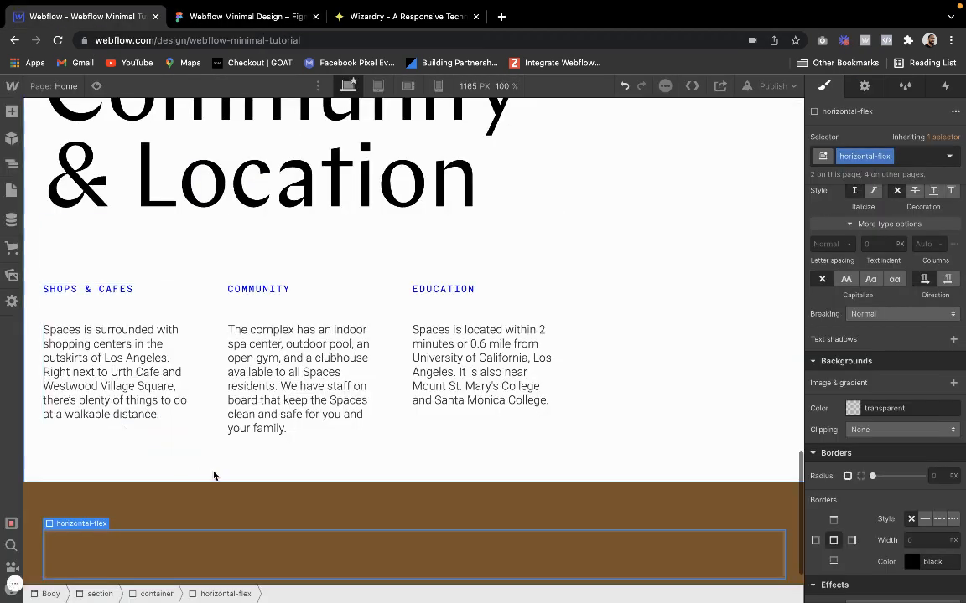
left_click(916, 153)
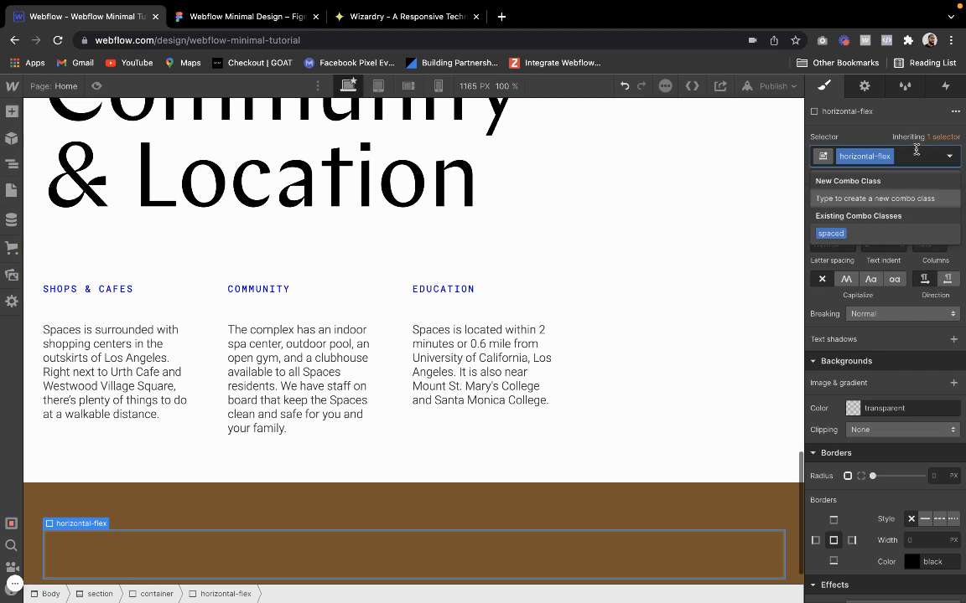
key("Escape")
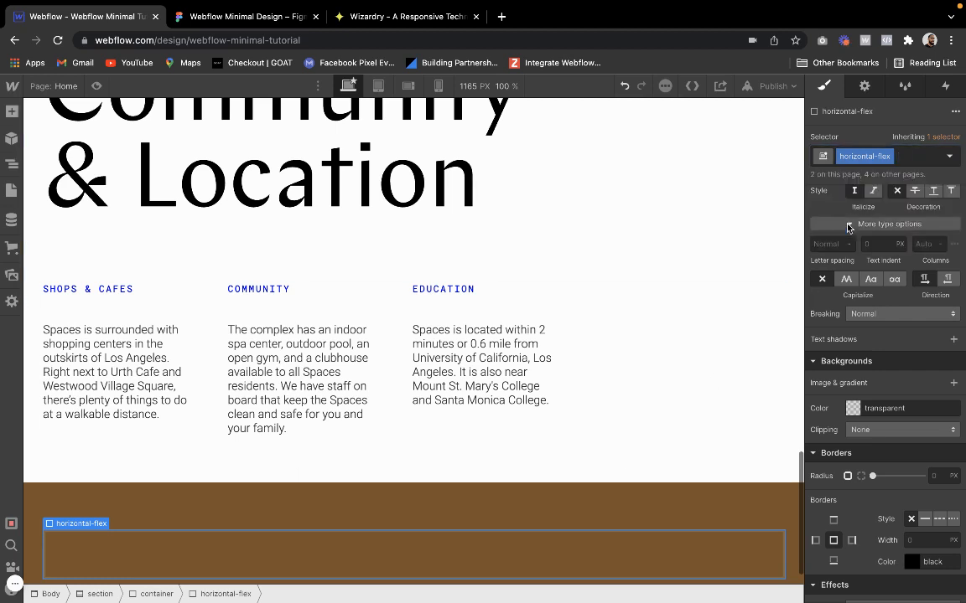
left_click(902, 159)
left_click(834, 231)
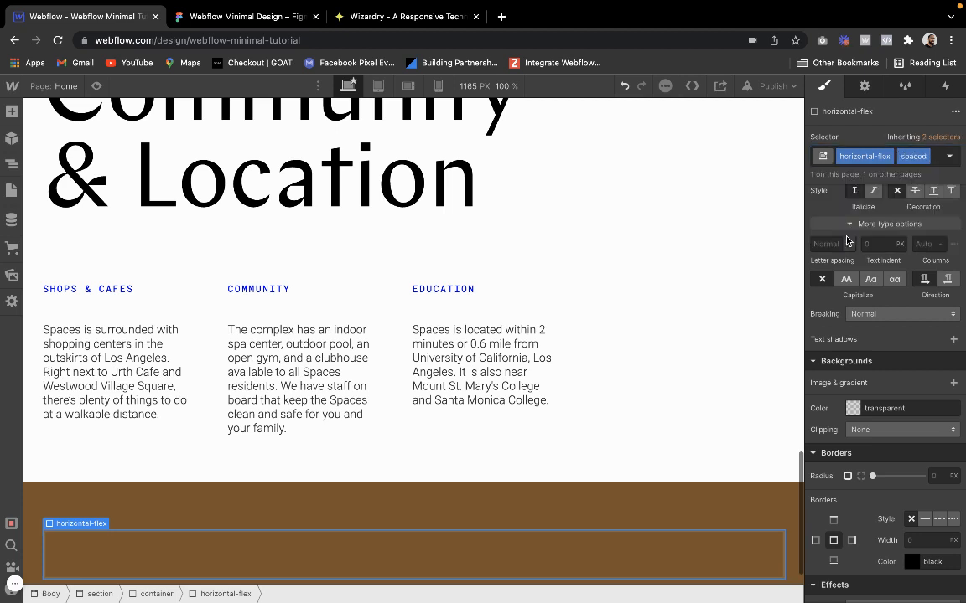
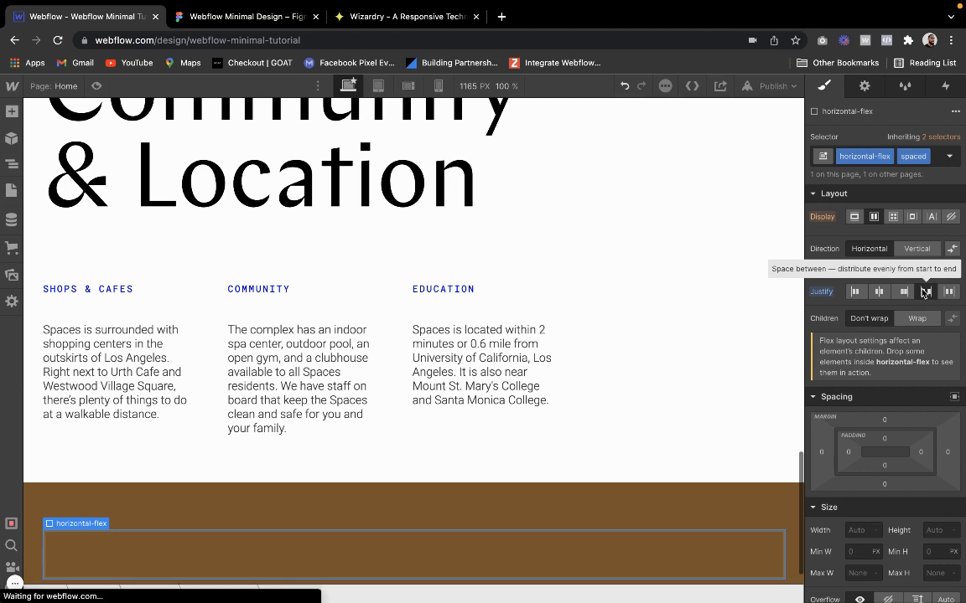
Add a Link Block inside the footer's horizontal-flex container and give it the existing class brand
left_click(11, 111)
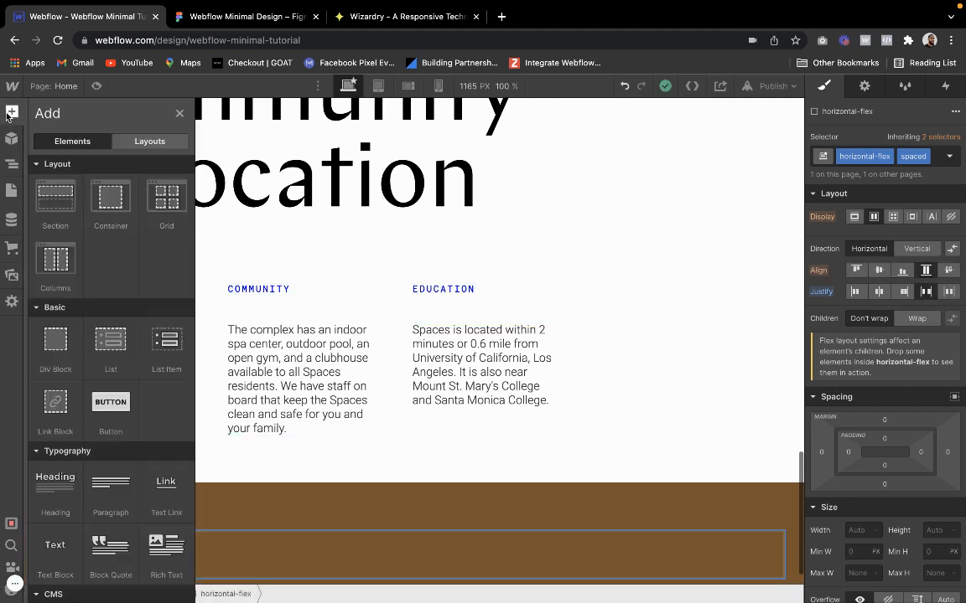
left_click_drag(51, 443, 238, 541)
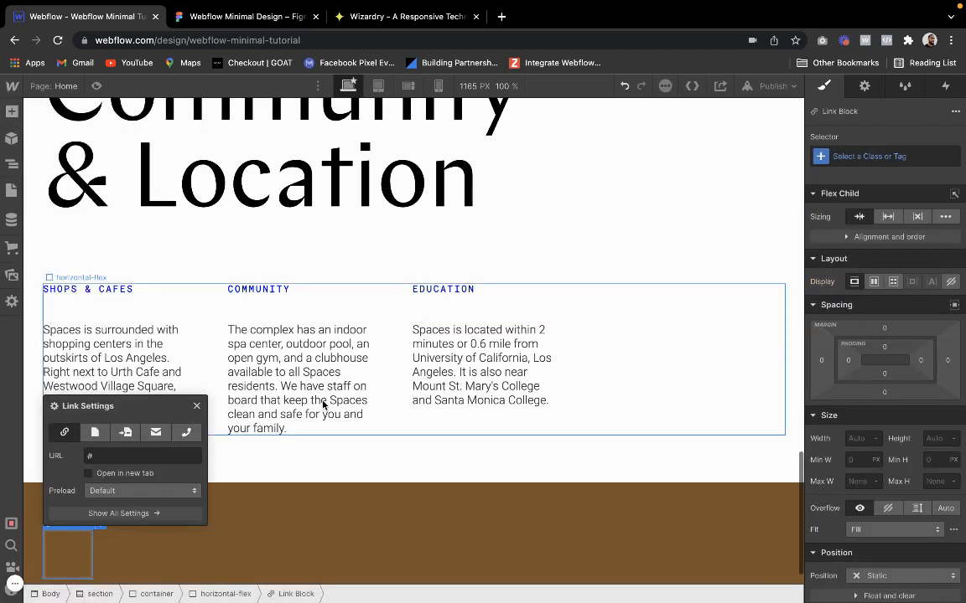
left_click(855, 157)
type("brand")
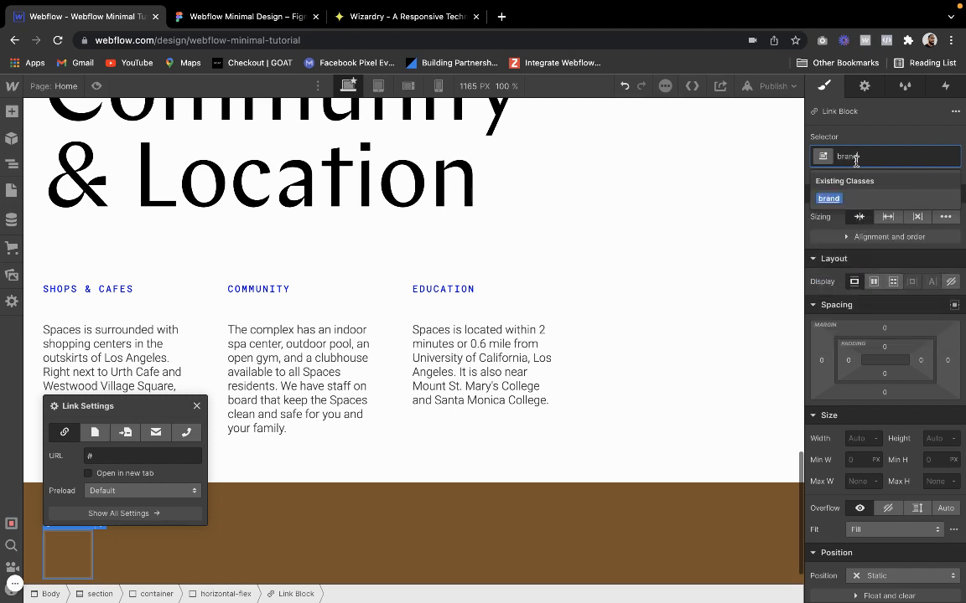
key("Return")
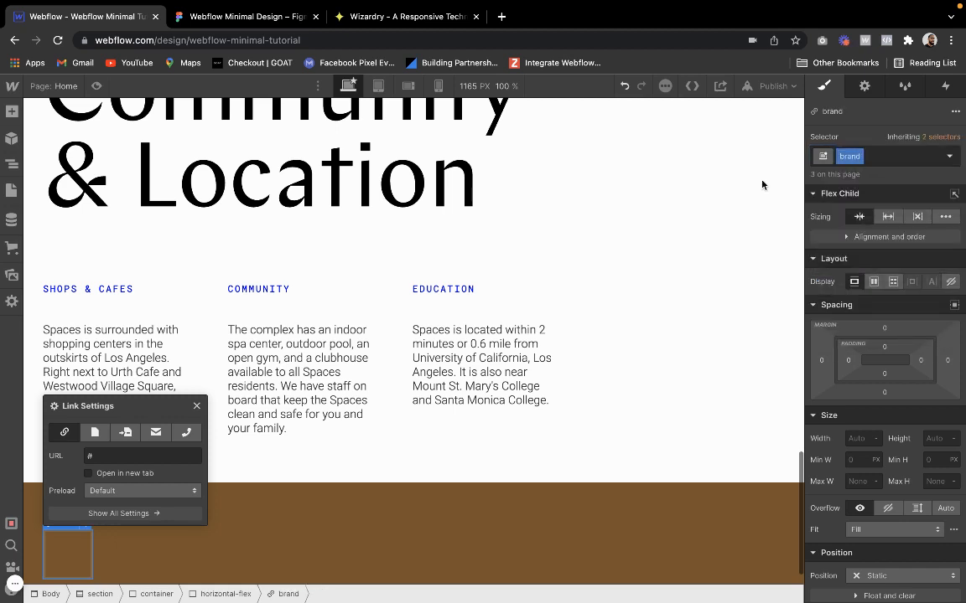
Insert an Image element inside the footer's brand link block
left_click(12, 111)
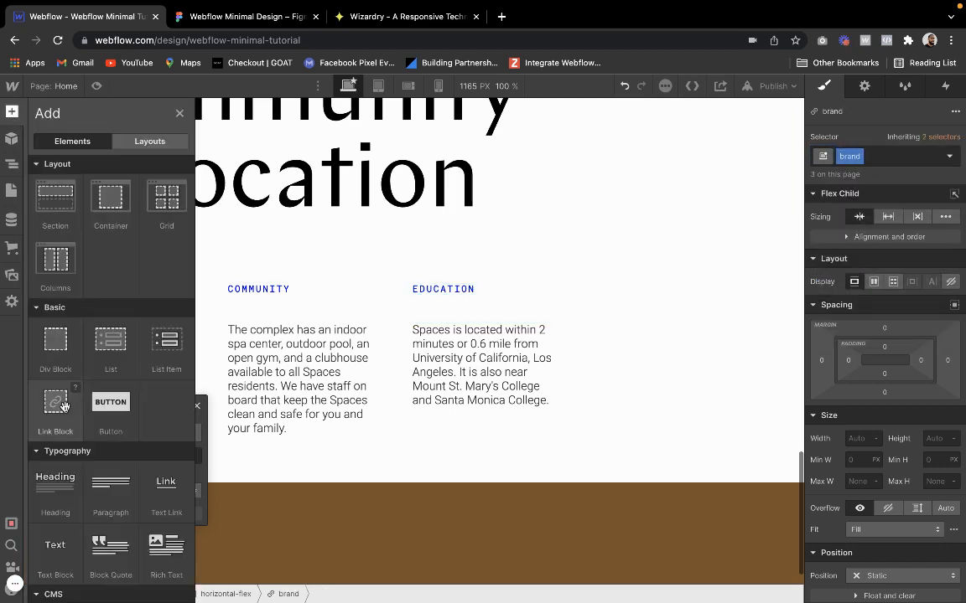
scroll(65, 486, "down", 3)
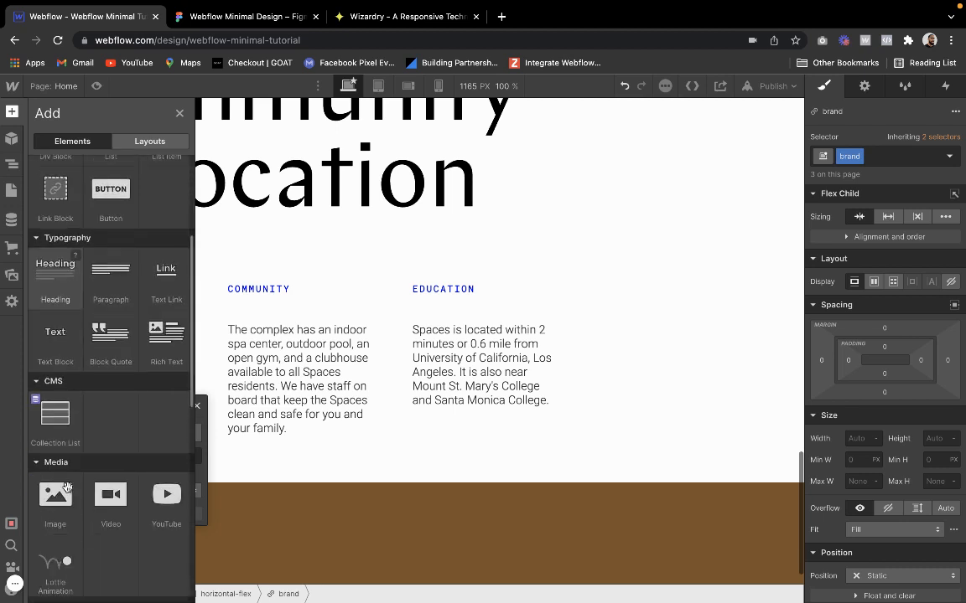
left_click(56, 460)
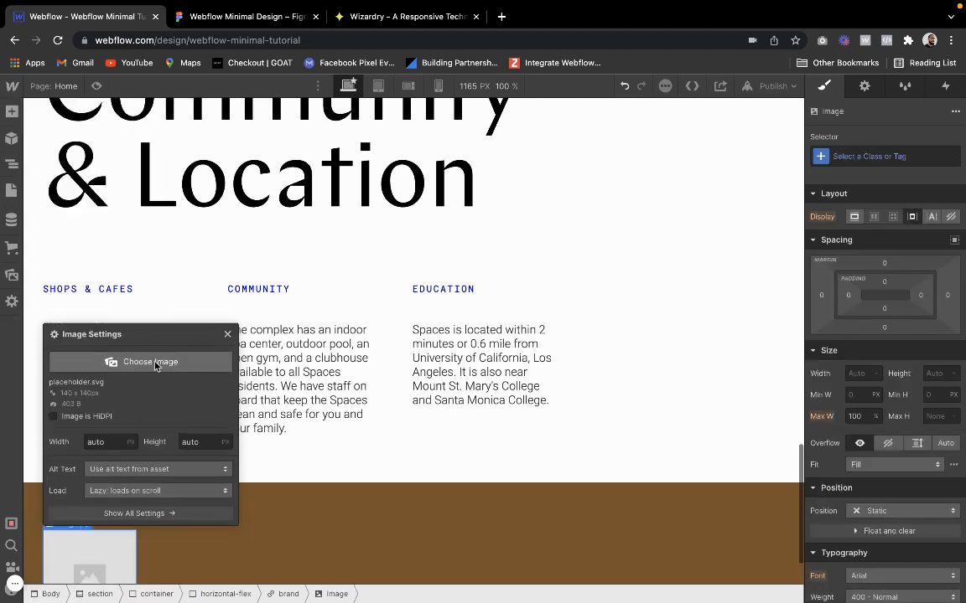
Create the class logo-footer on the new footer image and dismiss its image settings
left_click(872, 156)
type("lgo")
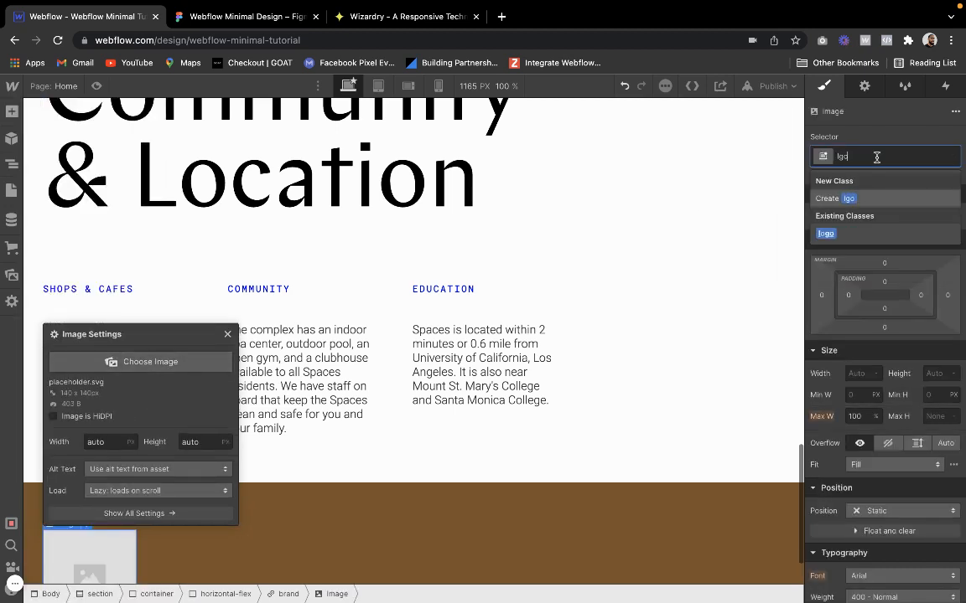
type("-footer")
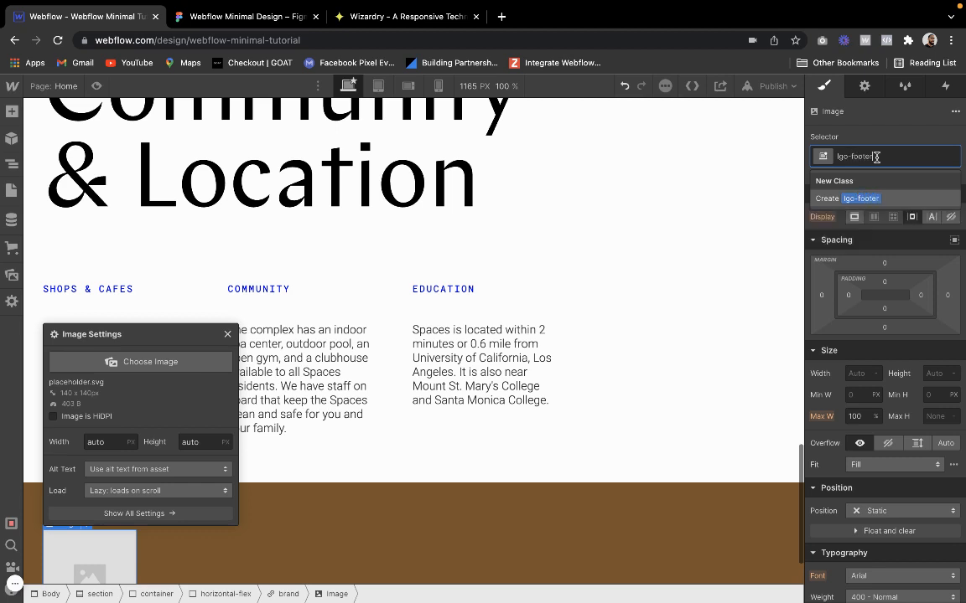
key("BackSpace")
key("BackSpace")
key("BackSpace")
key("BackSpace")
key("BackSpace")
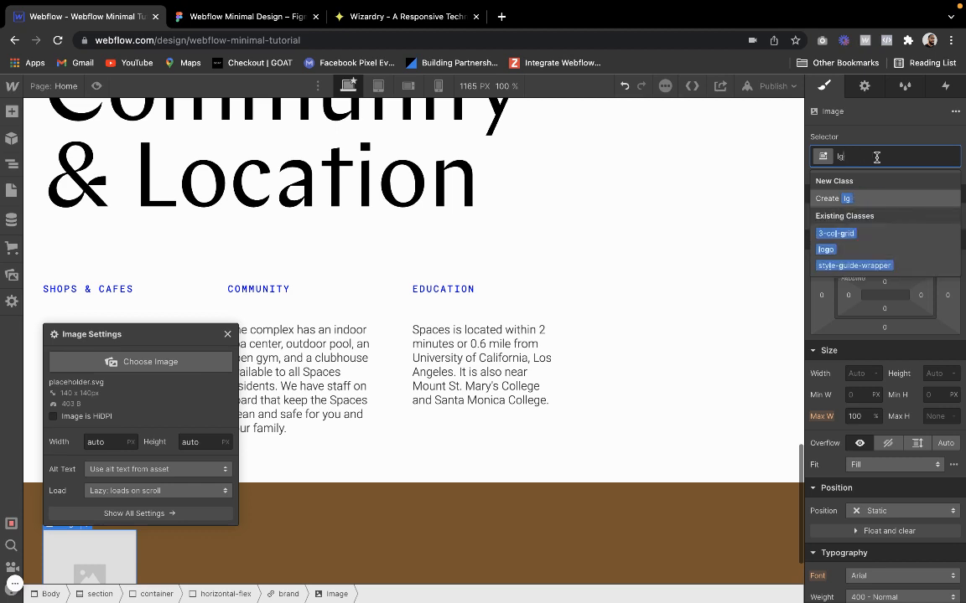
type("ogo-")
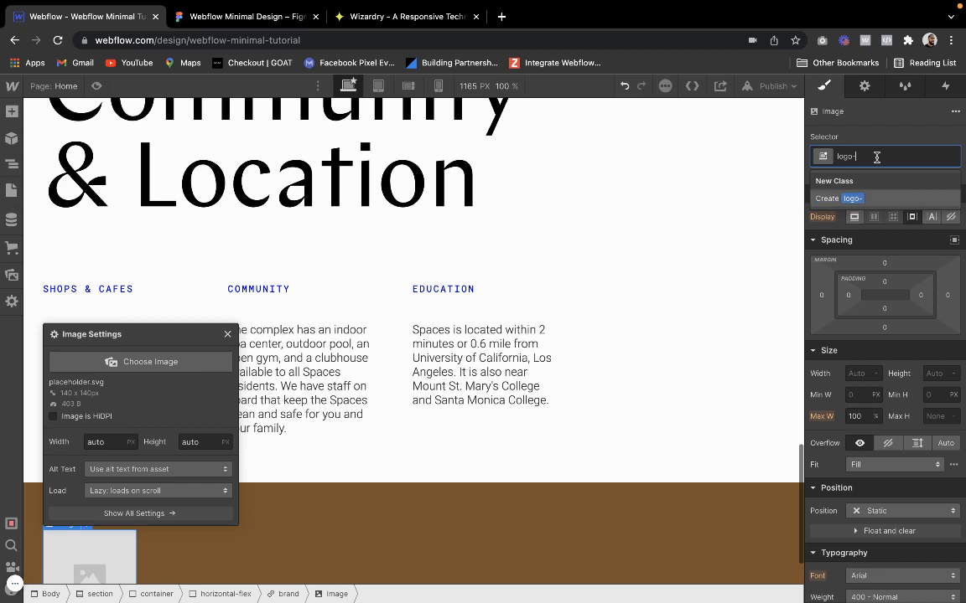
type("footer")
key("Return")
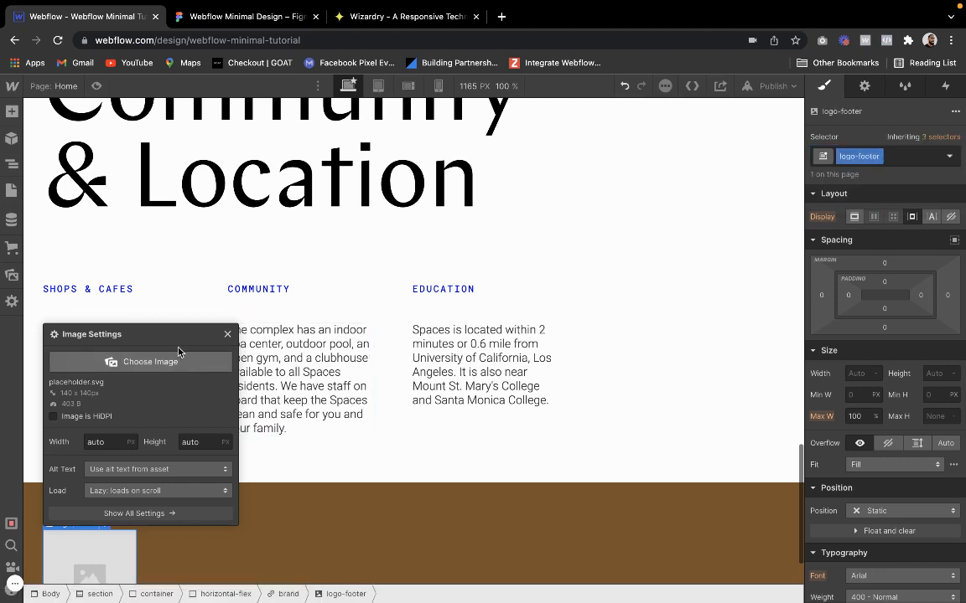
left_click(228, 335)
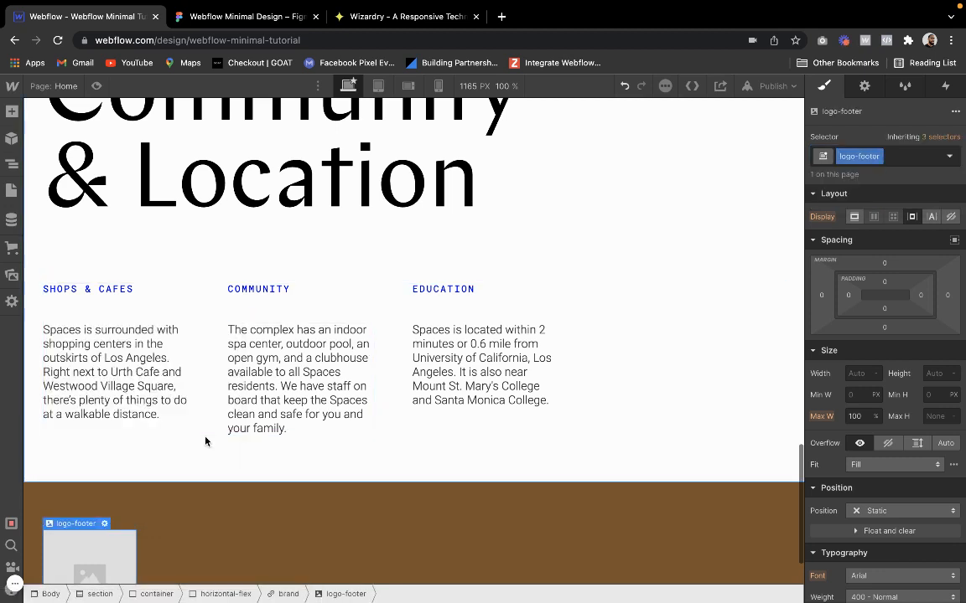
Replace the footer image's placeholder with the orange-logo-spaces.svg asset
scroll(205, 442, "down", 1)
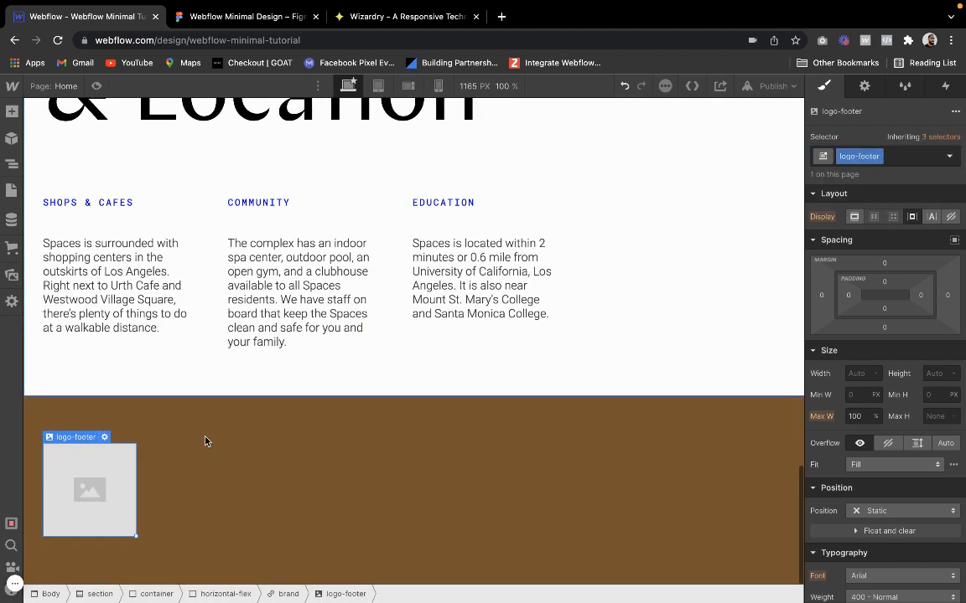
left_click(13, 109)
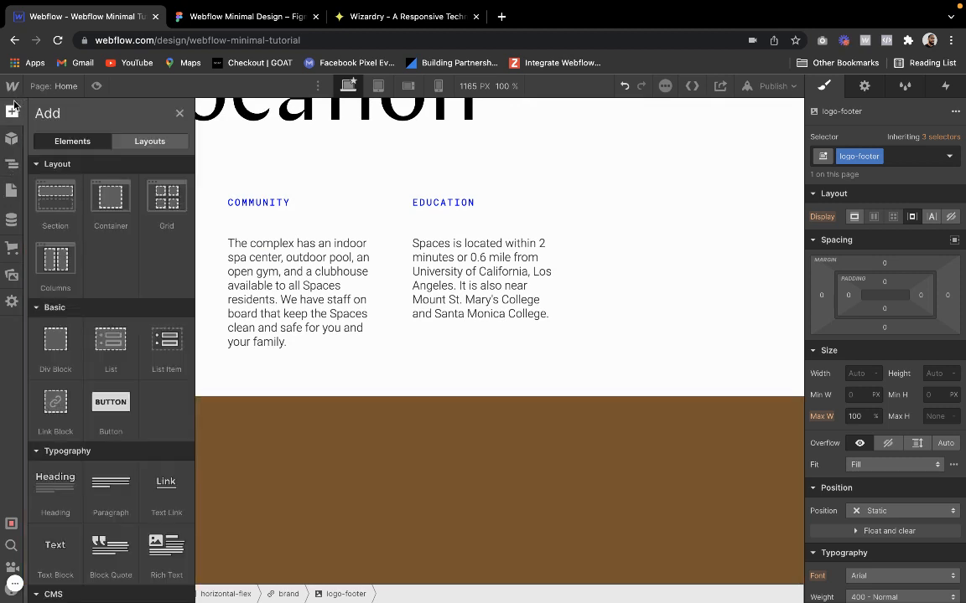
left_click(858, 88)
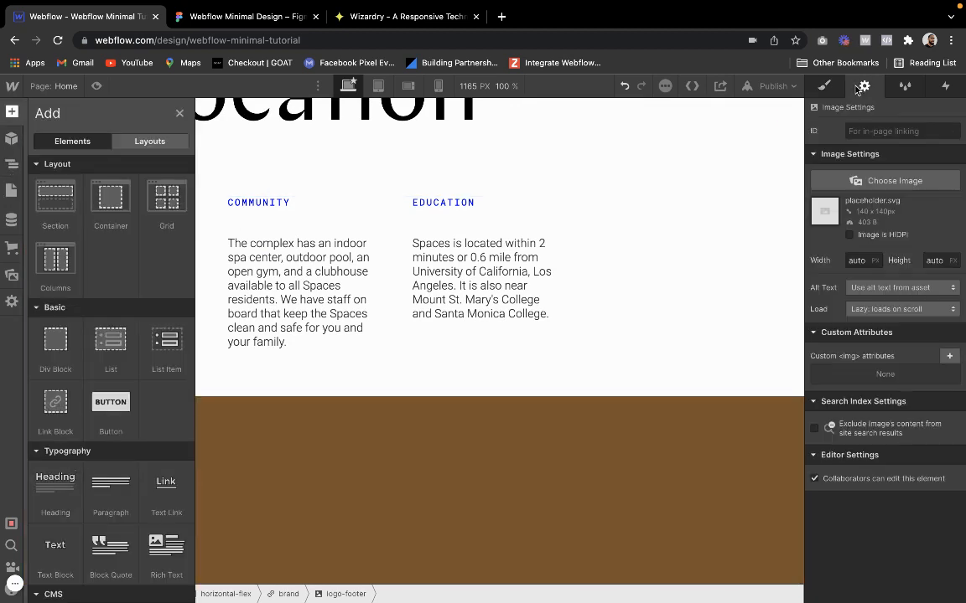
left_click(866, 181)
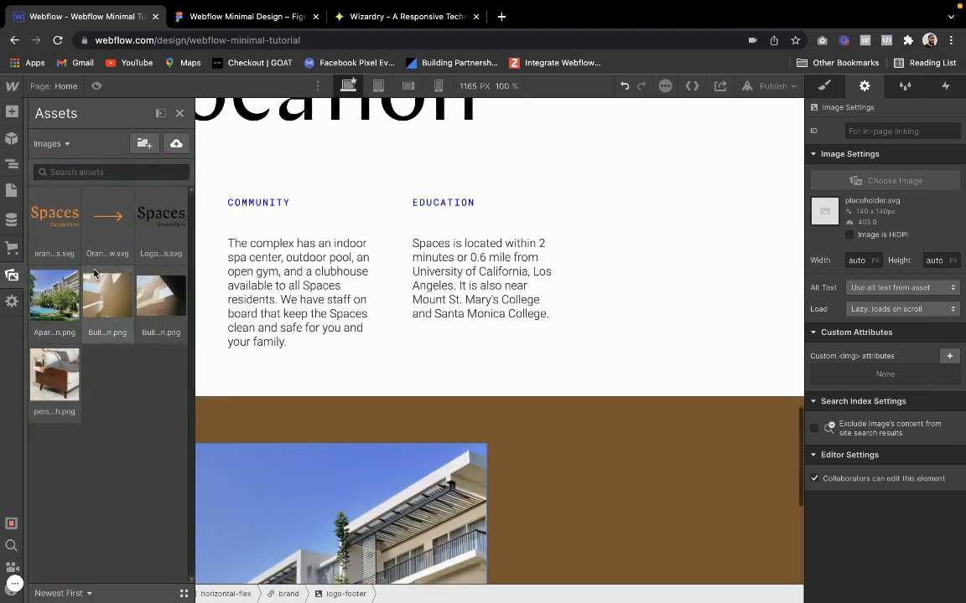
left_click(59, 228)
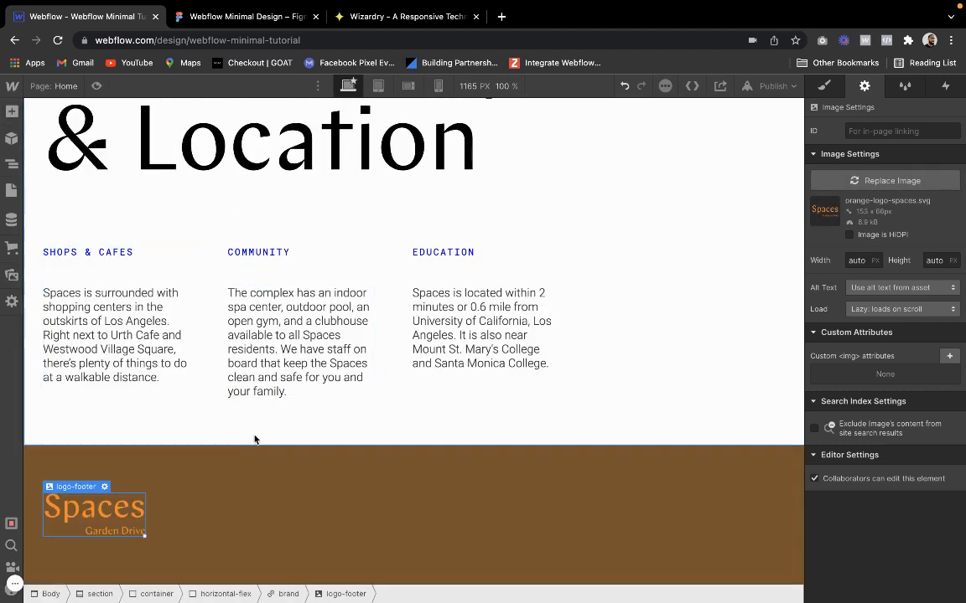
Set the width of the logo-footer image to 65%
left_click(824, 86)
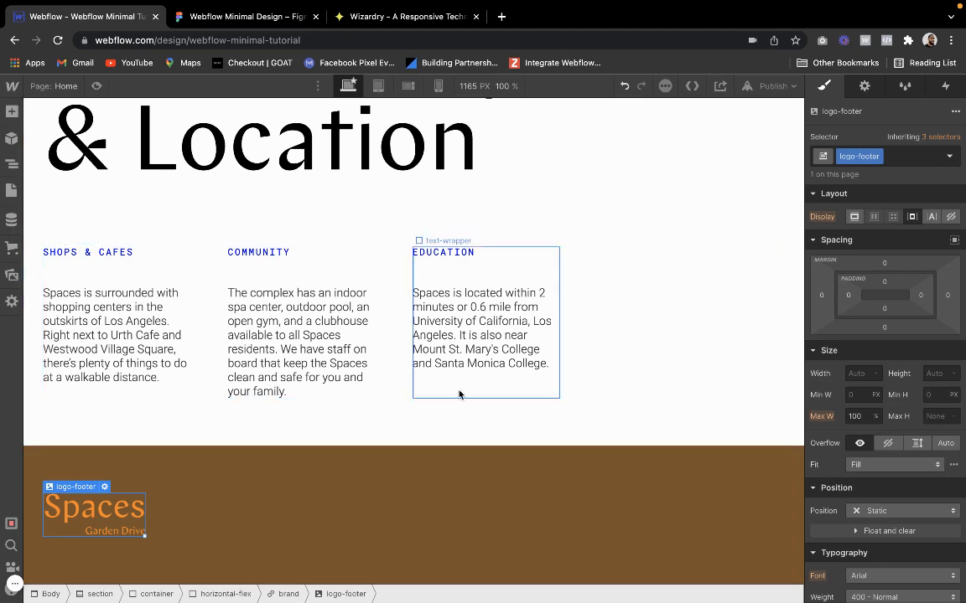
mouse_move(90, 489)
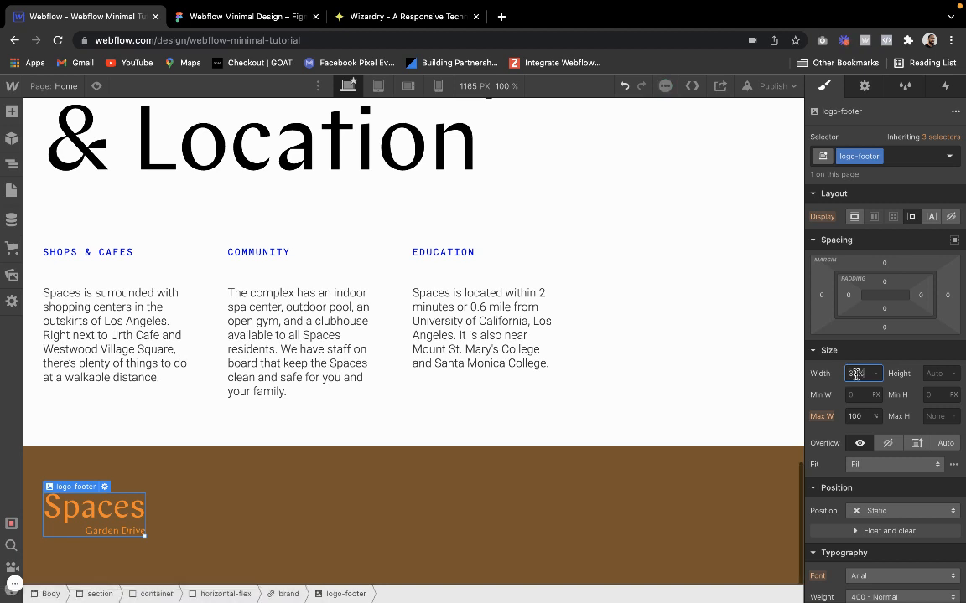
key("Return")
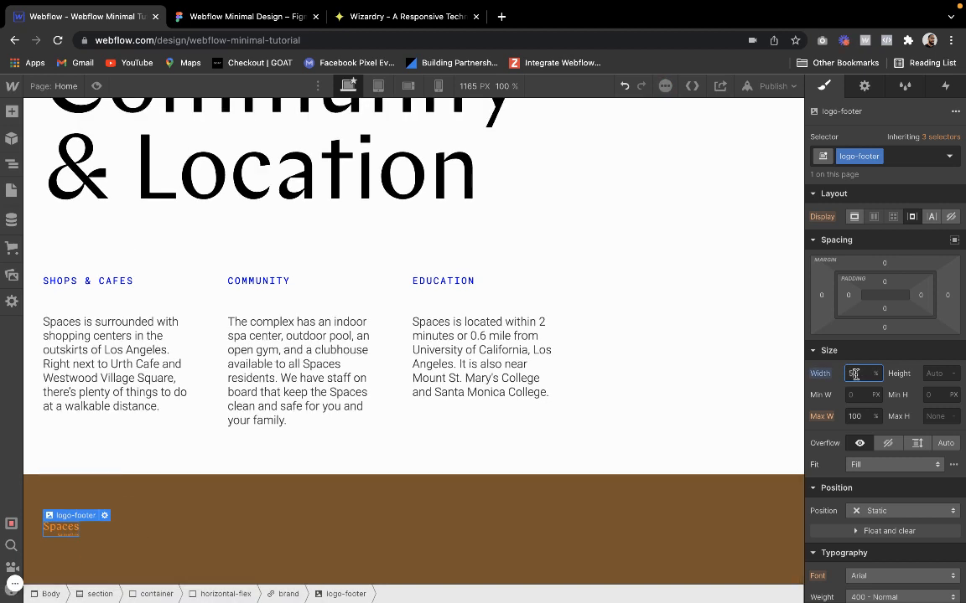
key("Return")
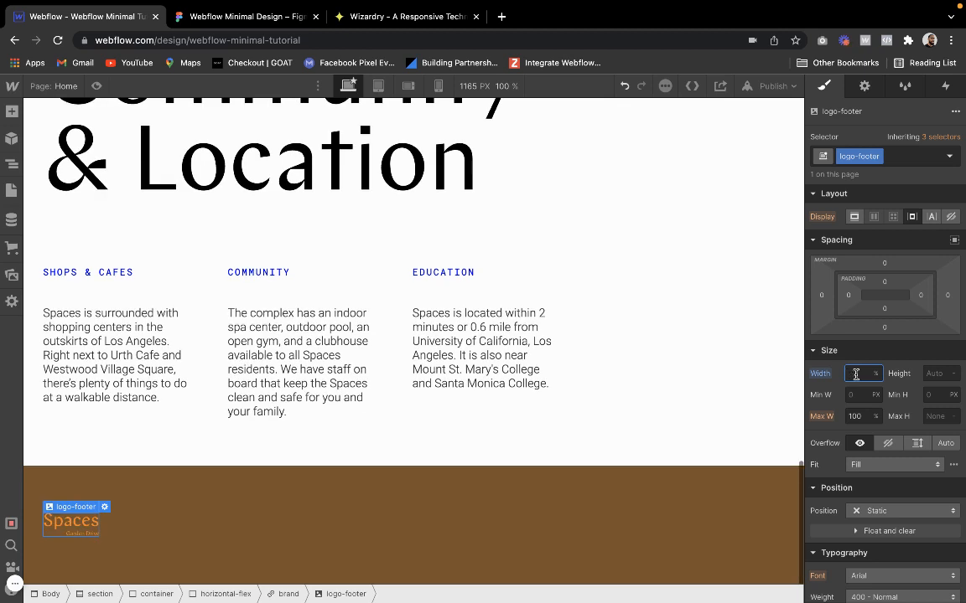
left_click(498, 476)
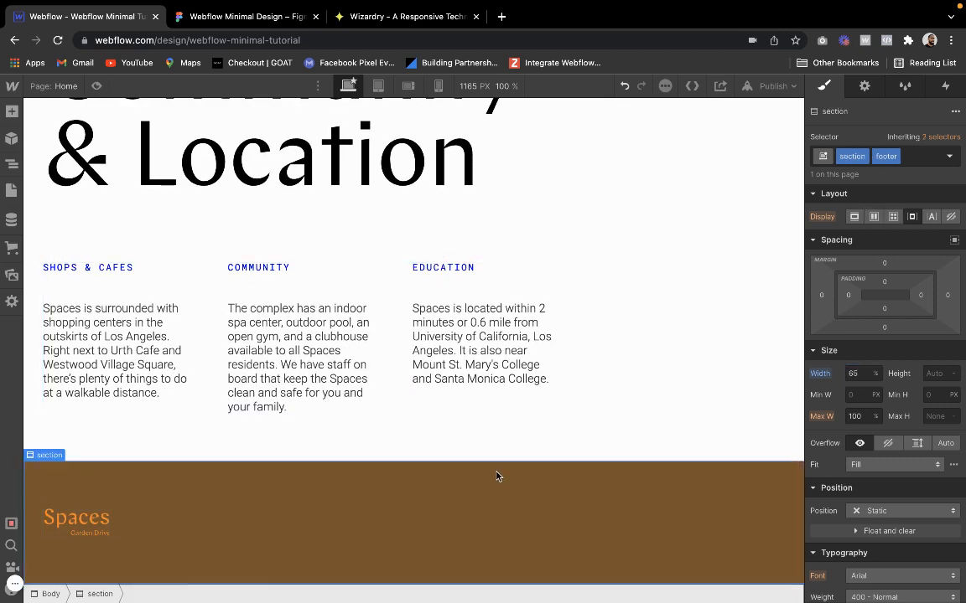
Add a Div Block beside the logo in the footer's horizontal-flex container and give it the existing class wrapper
left_click(269, 532)
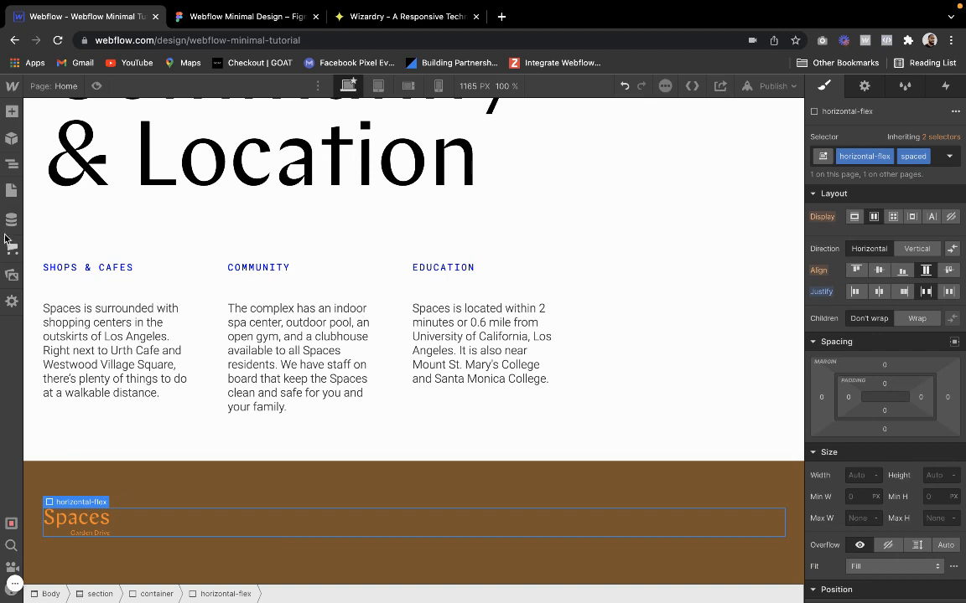
left_click(12, 111)
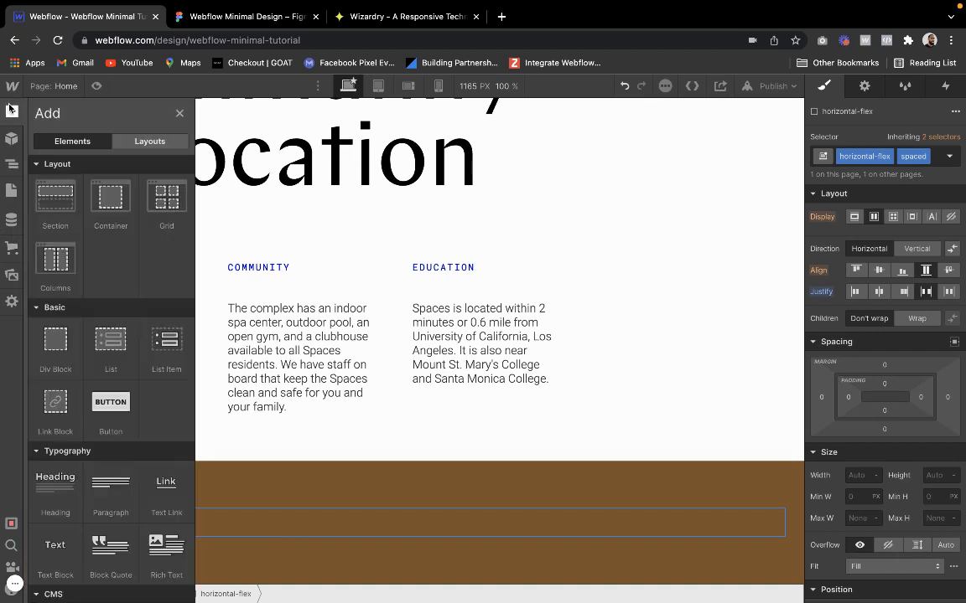
left_click(56, 345)
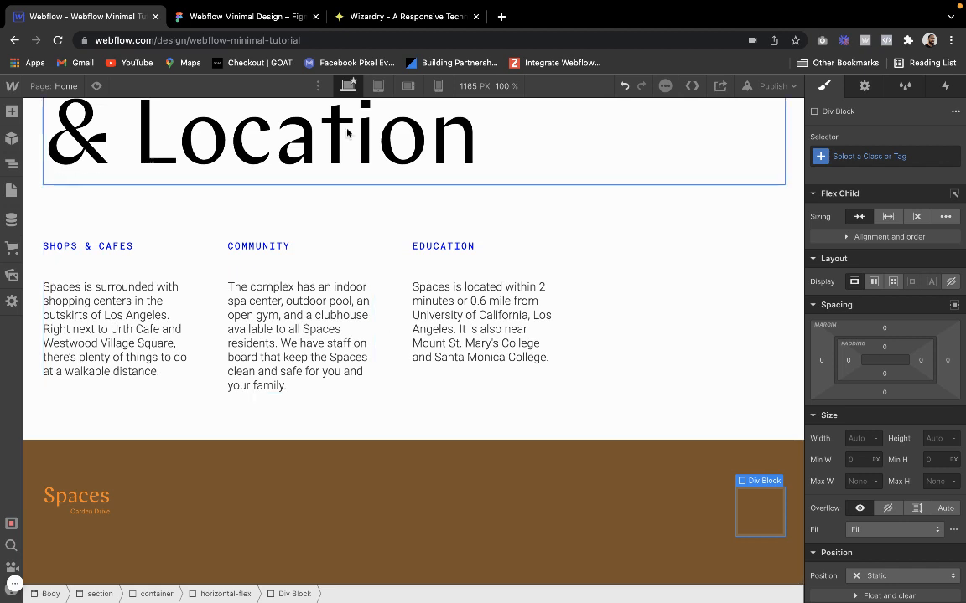
left_click(854, 156)
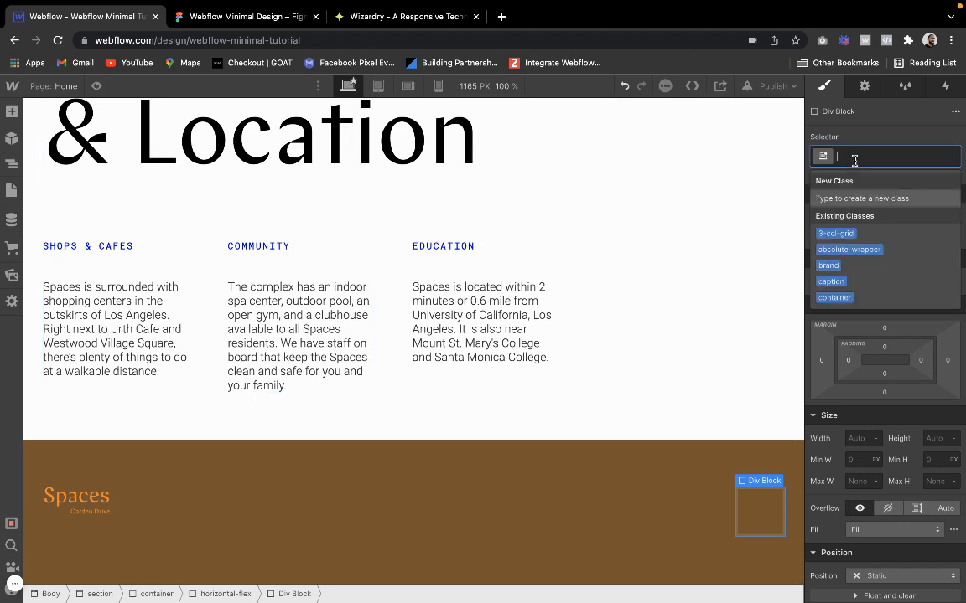
type("wrapper")
key("Return")
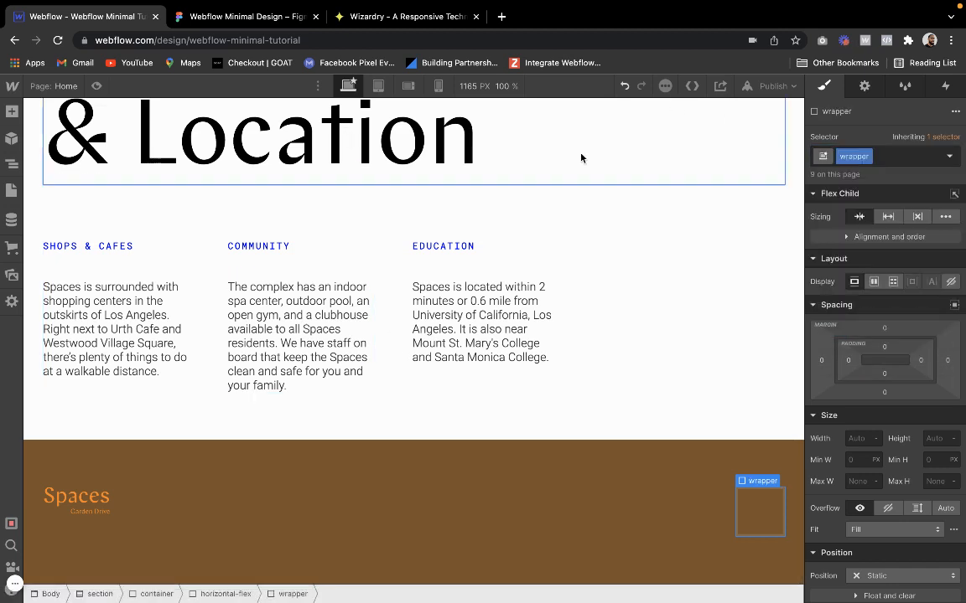
Check the footer layout in the Figma design and add a Form Block inside the footer wrapper in Webflow
left_click(12, 112)
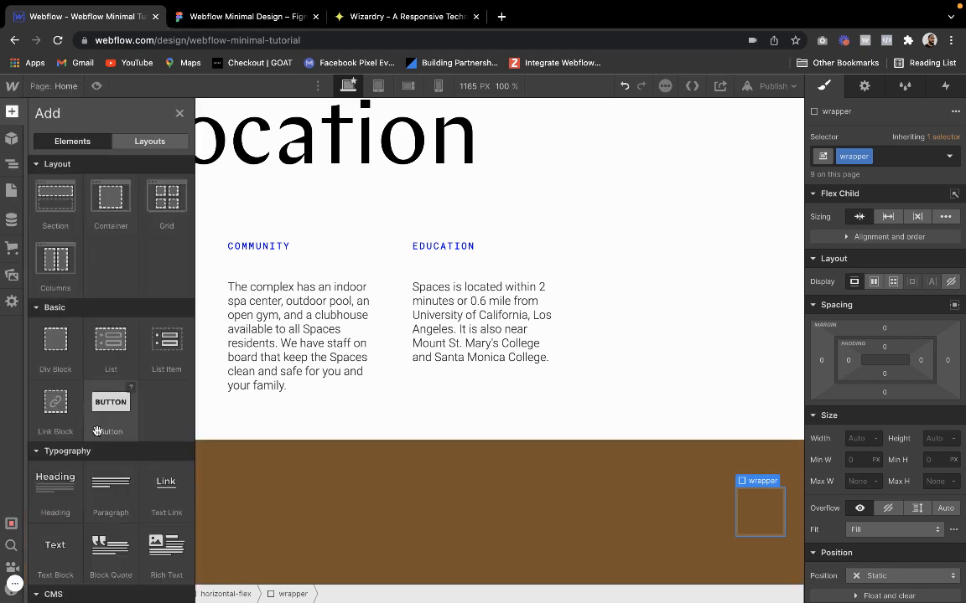
scroll(96, 430, "down", 3)
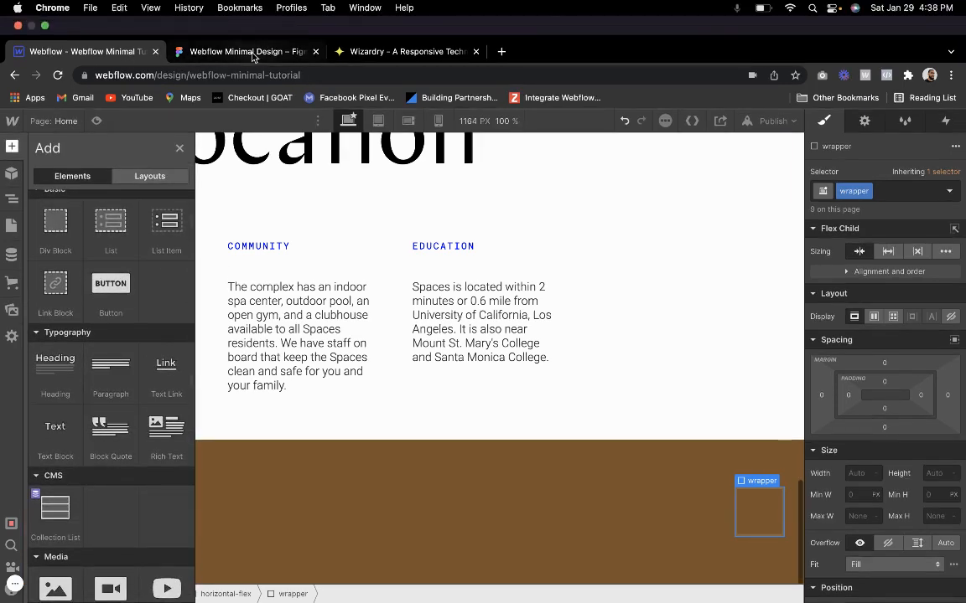
left_click(265, 10)
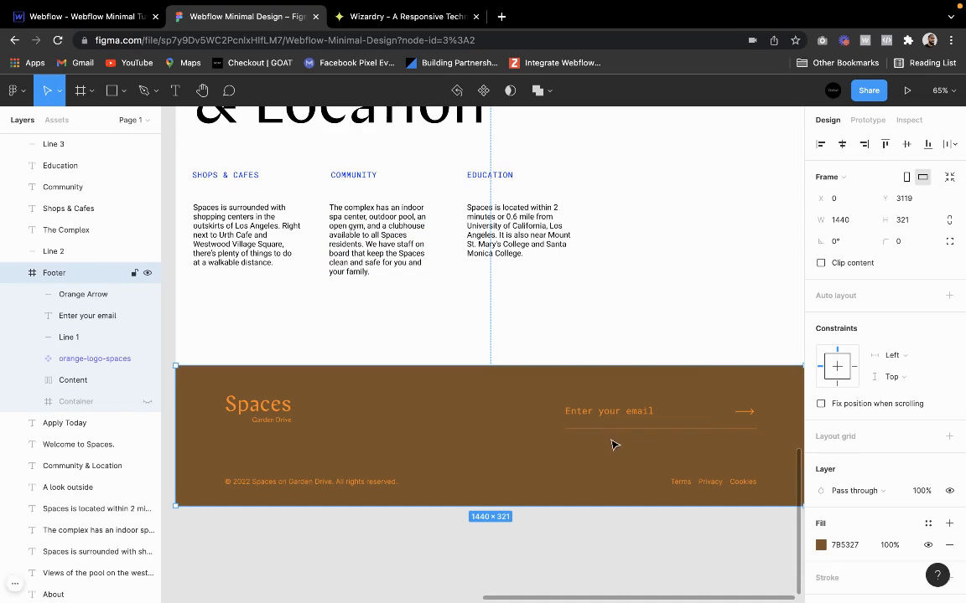
left_click(84, 16)
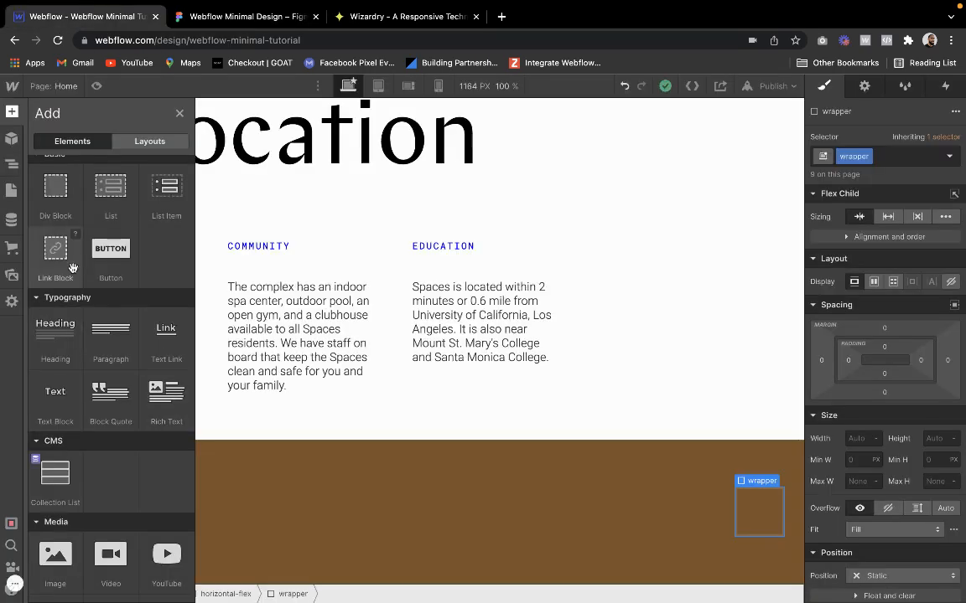
scroll(58, 519, "down", 3)
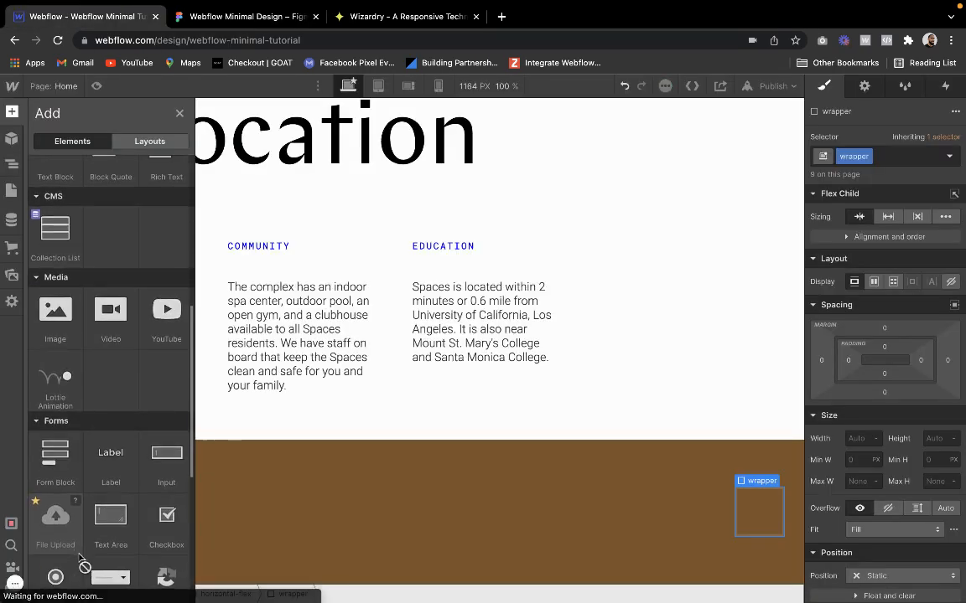
left_click(62, 461)
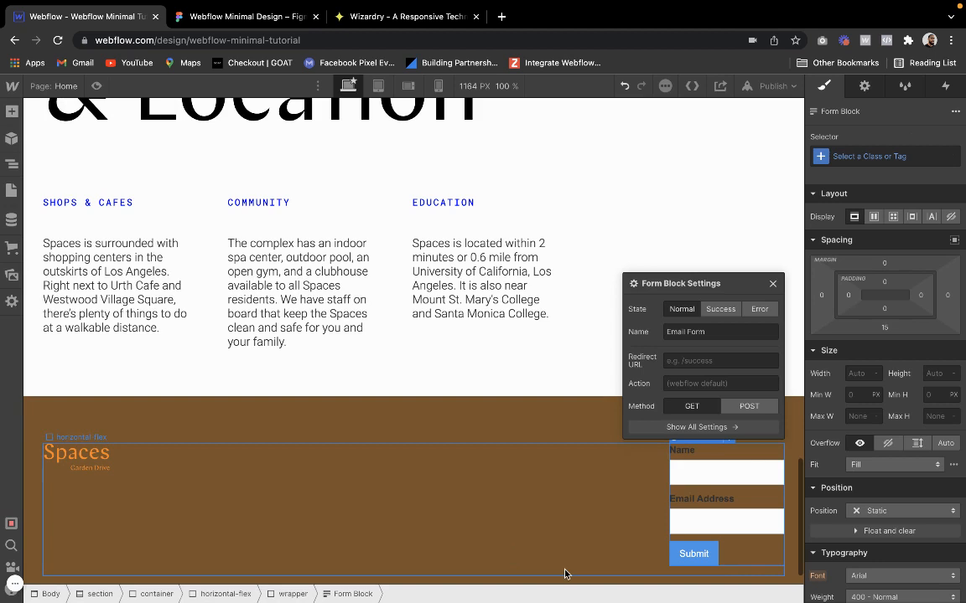
left_click(772, 285)
Delete the Name label, the name text field and the Email Address label from the footer form
left_click(685, 450)
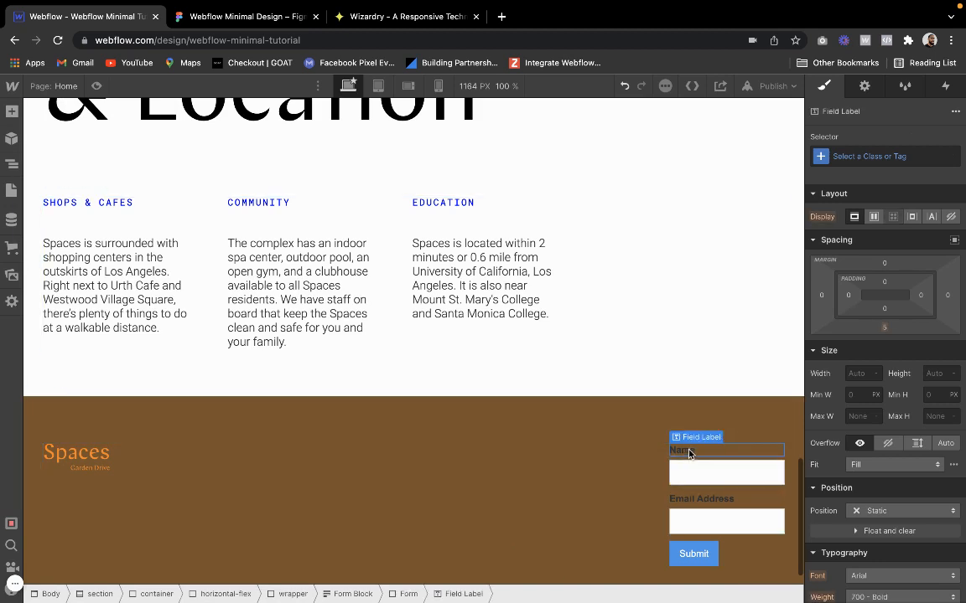
key("Delete")
key("Delete")
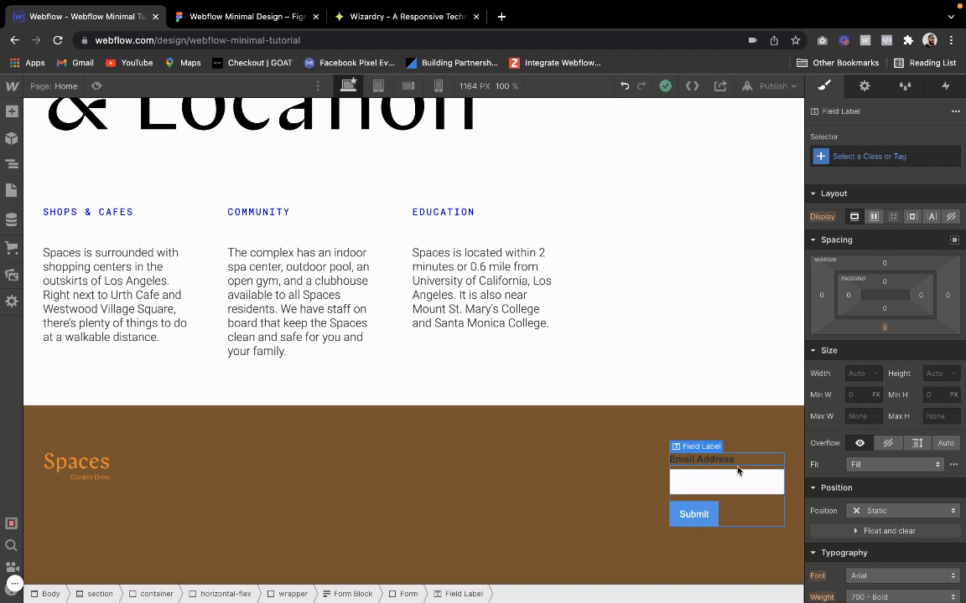
key("Delete")
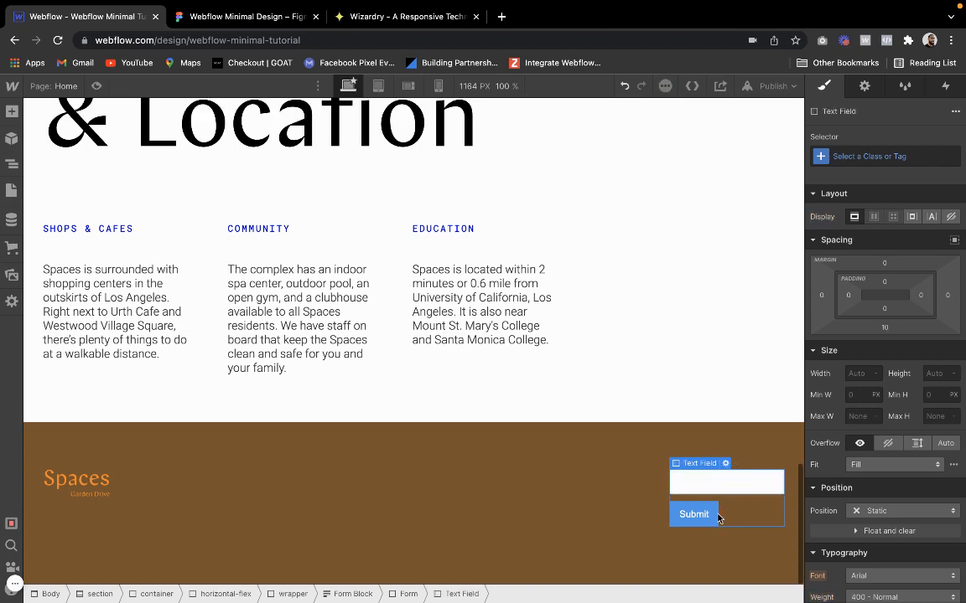
Give the footer form a new class form and lay it out as horizontal flex with centered alignment
left_click(731, 513)
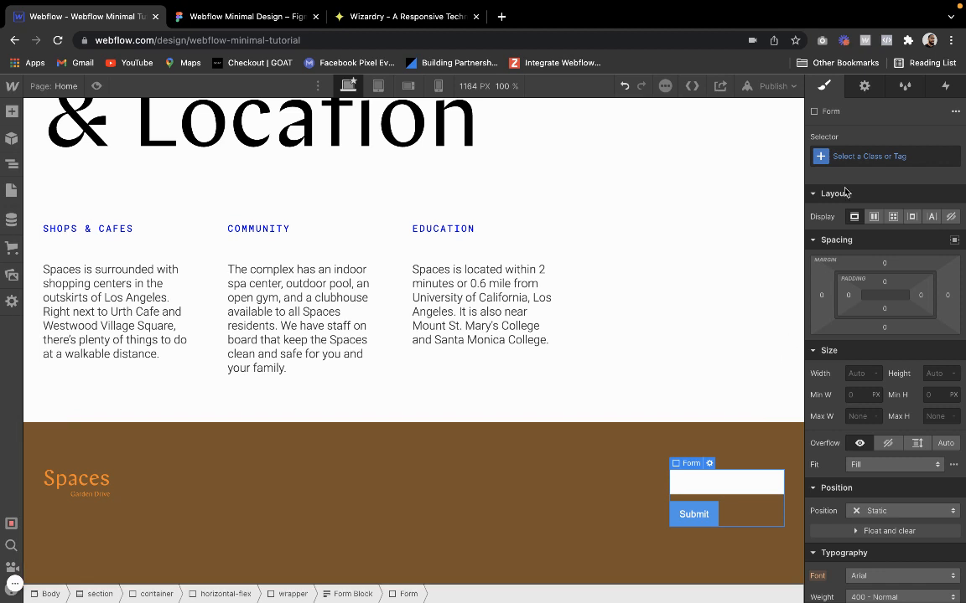
left_click(860, 157)
type("form")
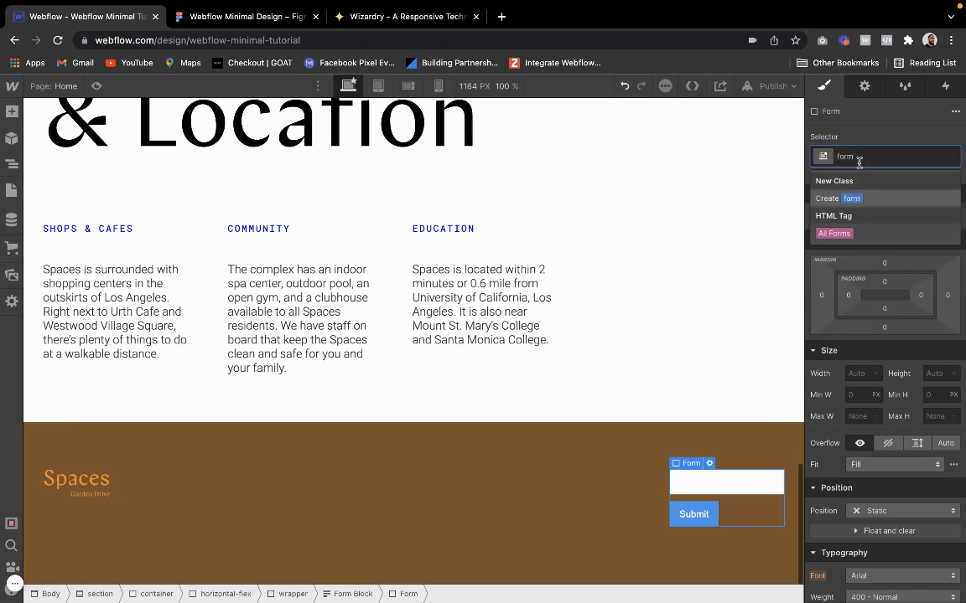
key("Return")
left_click(875, 217)
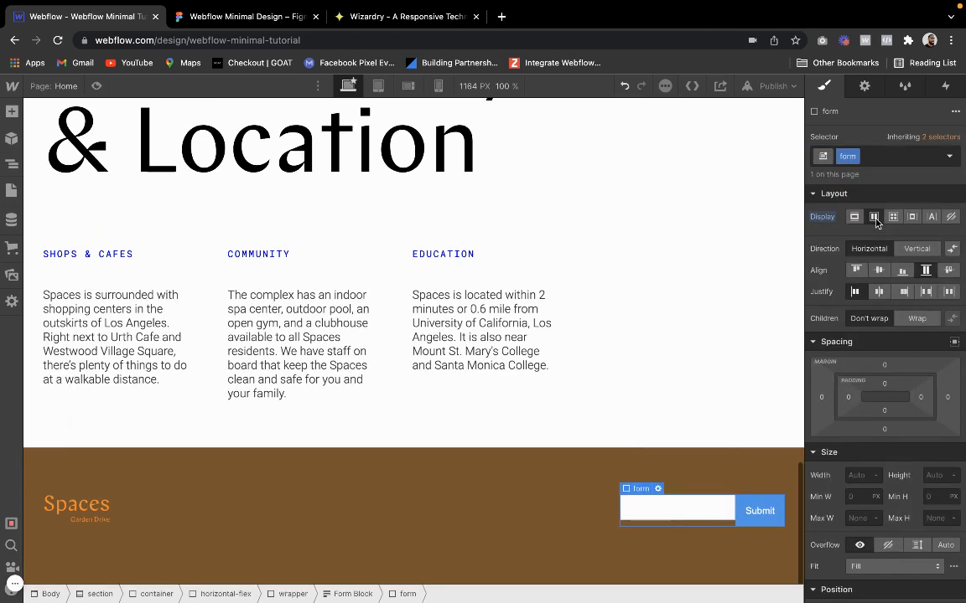
left_click(878, 270)
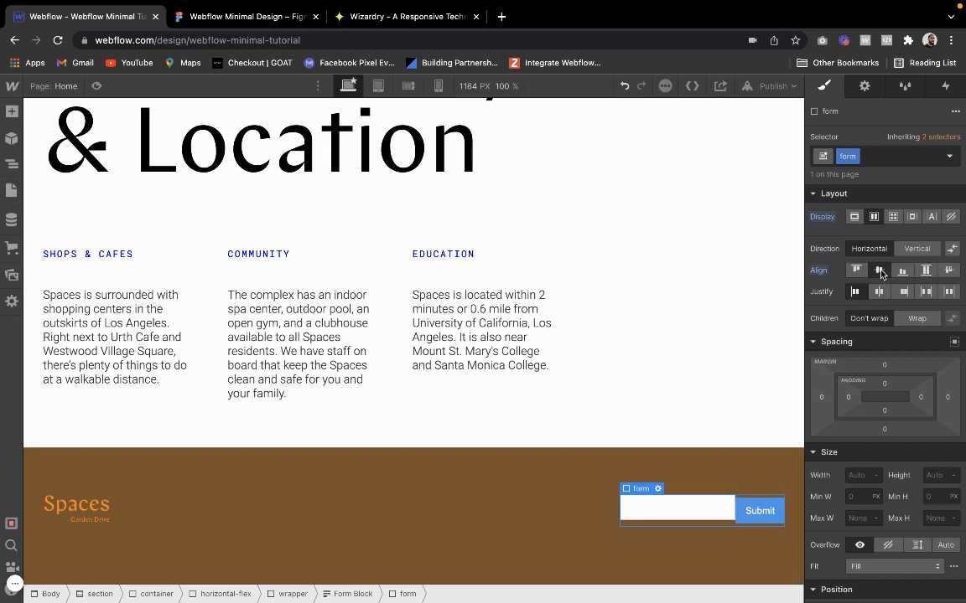
Set the bottom margin of the form's text field to 0
left_click(686, 514)
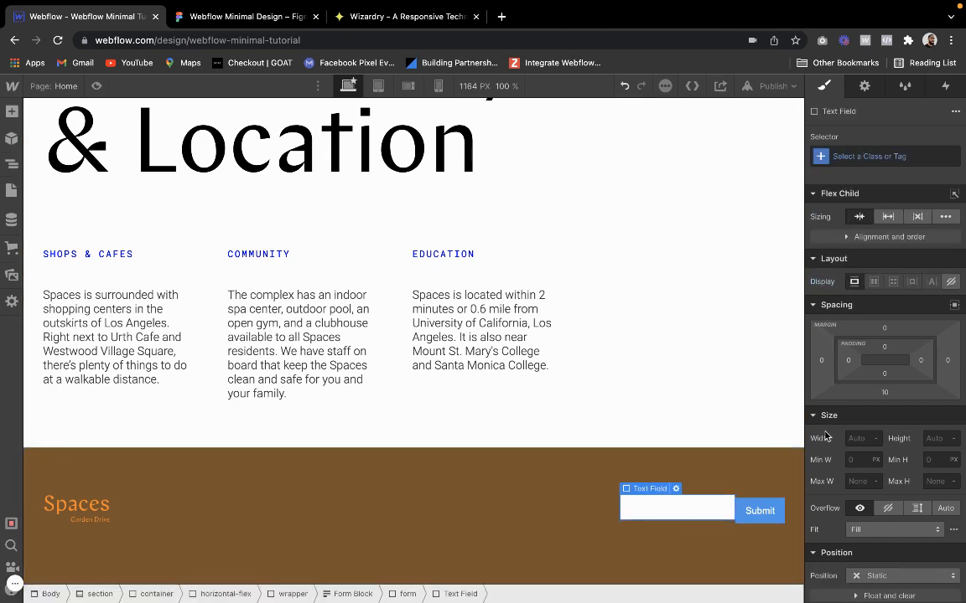
left_click(884, 392)
left_click(861, 435)
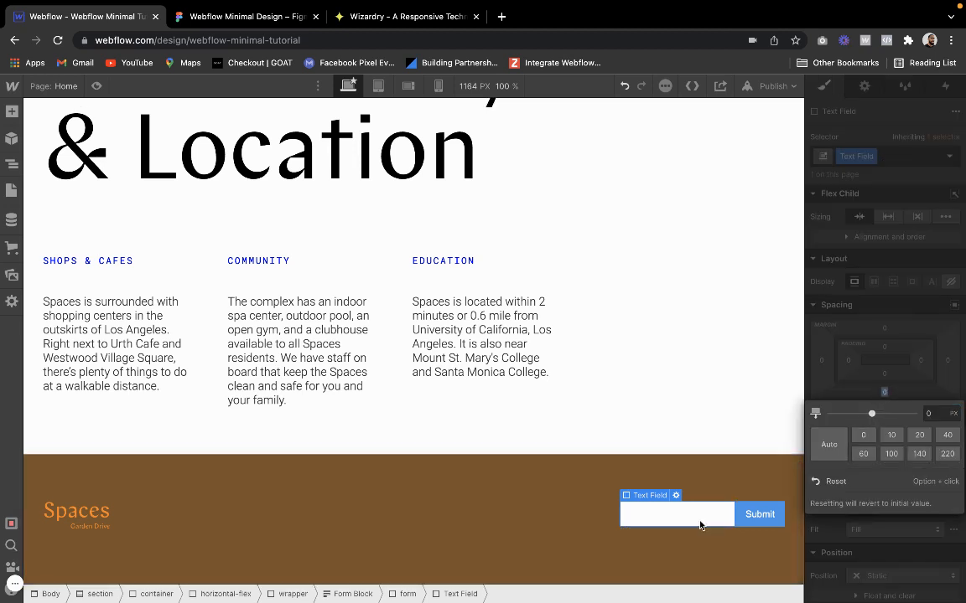
Add a Div Block and nest it inside the form so that it contains the Text Field and Submit Button
left_click(747, 511)
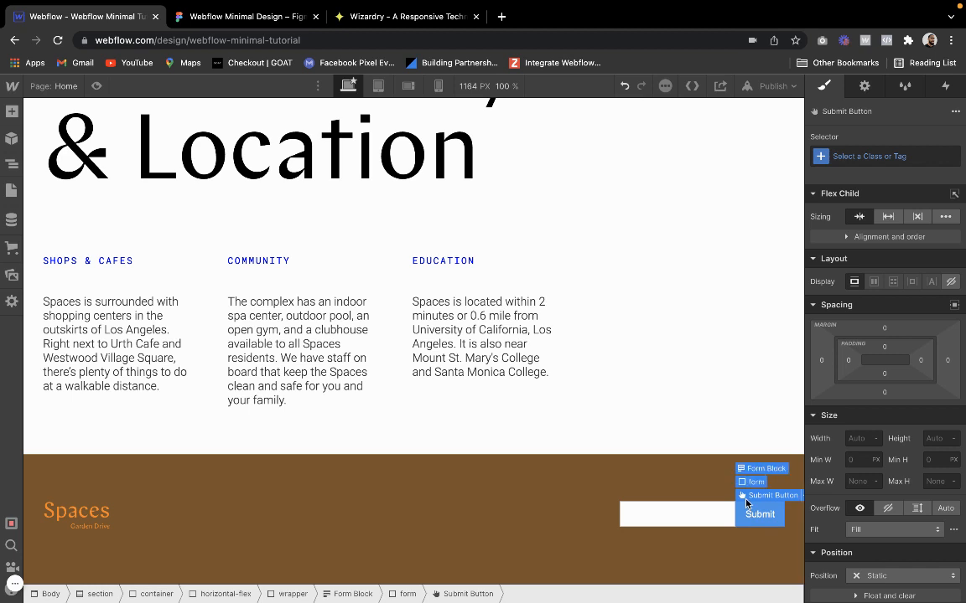
left_click(755, 478)
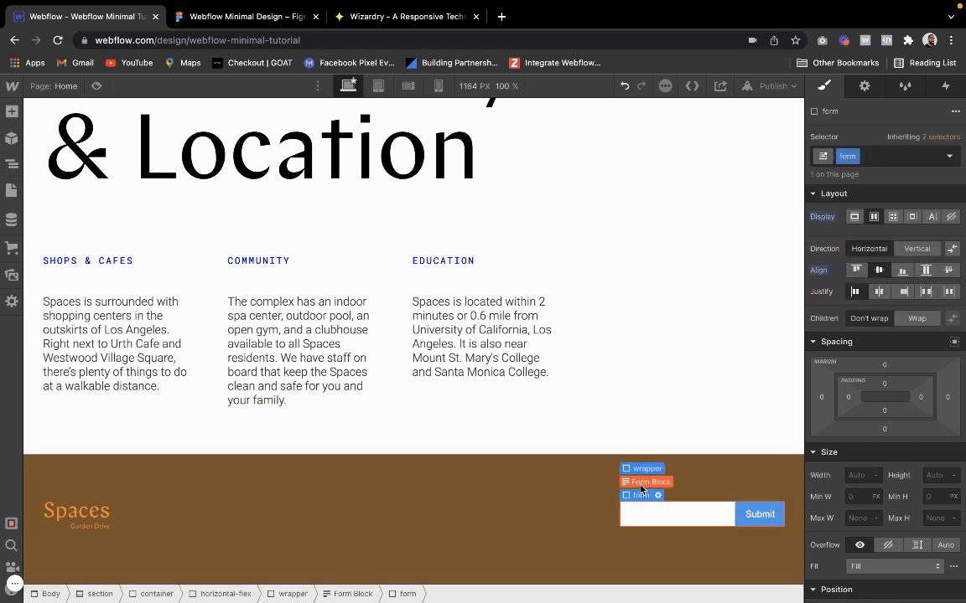
left_click(647, 483)
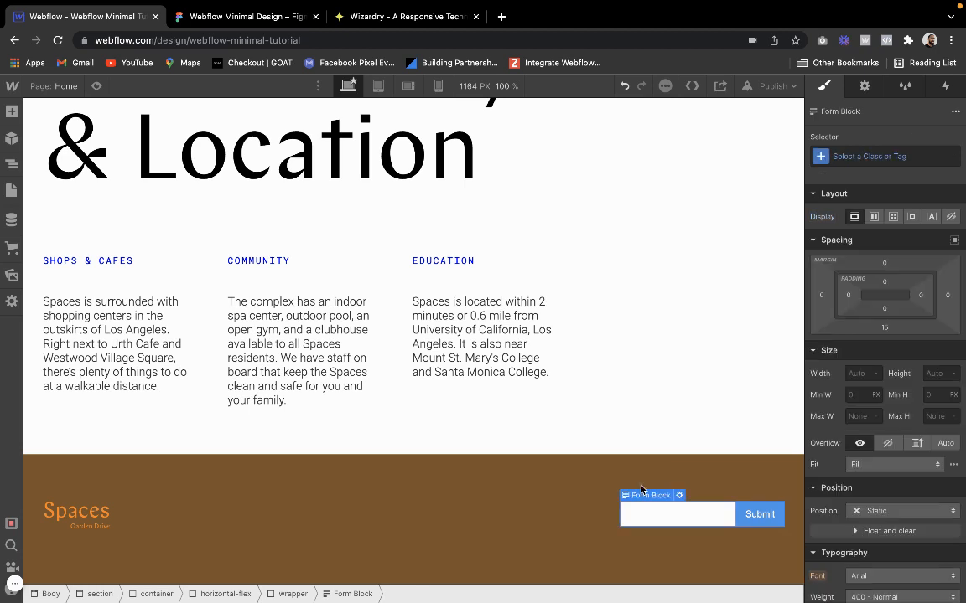
left_click(12, 111)
left_click(53, 344)
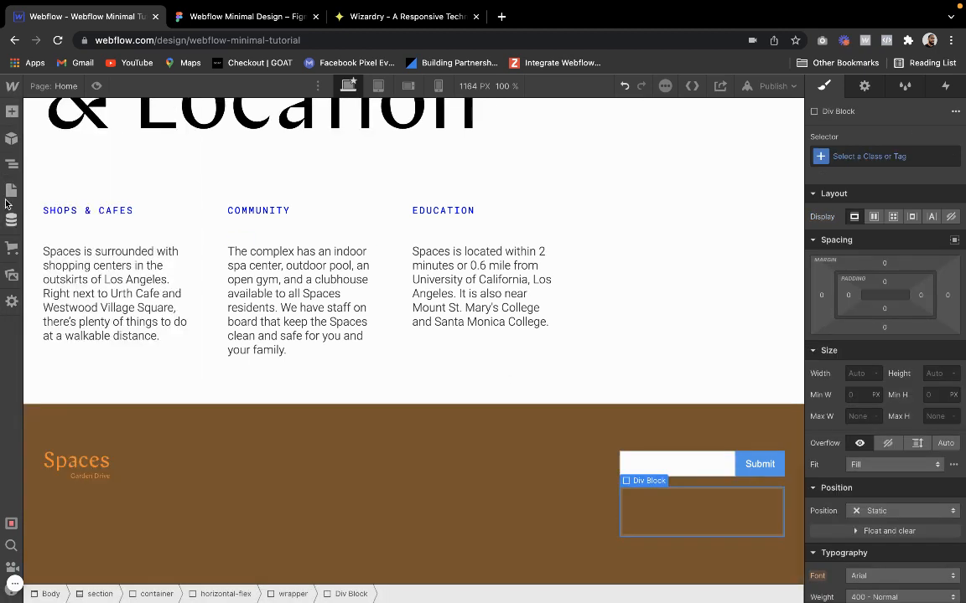
left_click(10, 165)
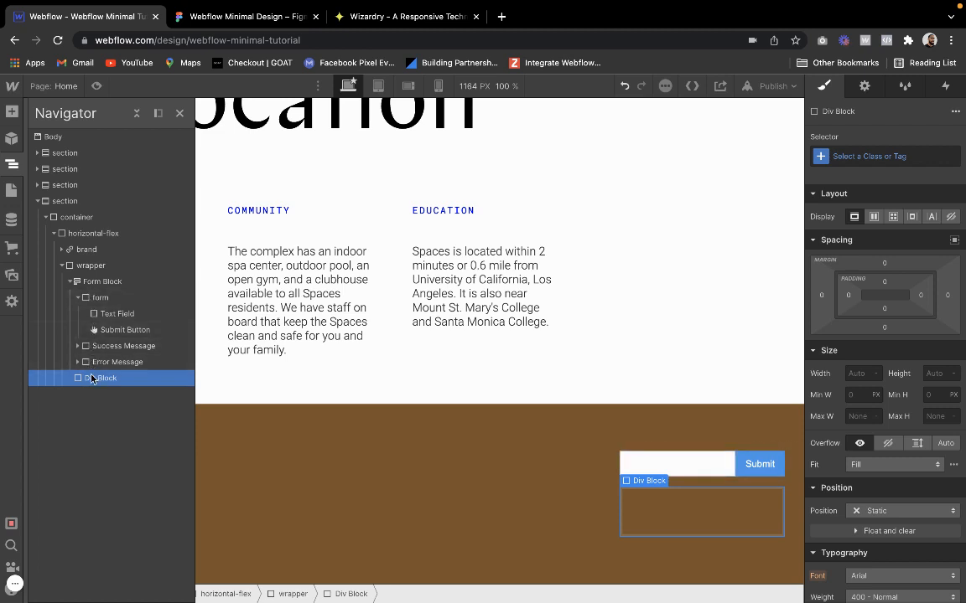
left_click_drag(92, 378, 129, 343)
left_click(134, 319)
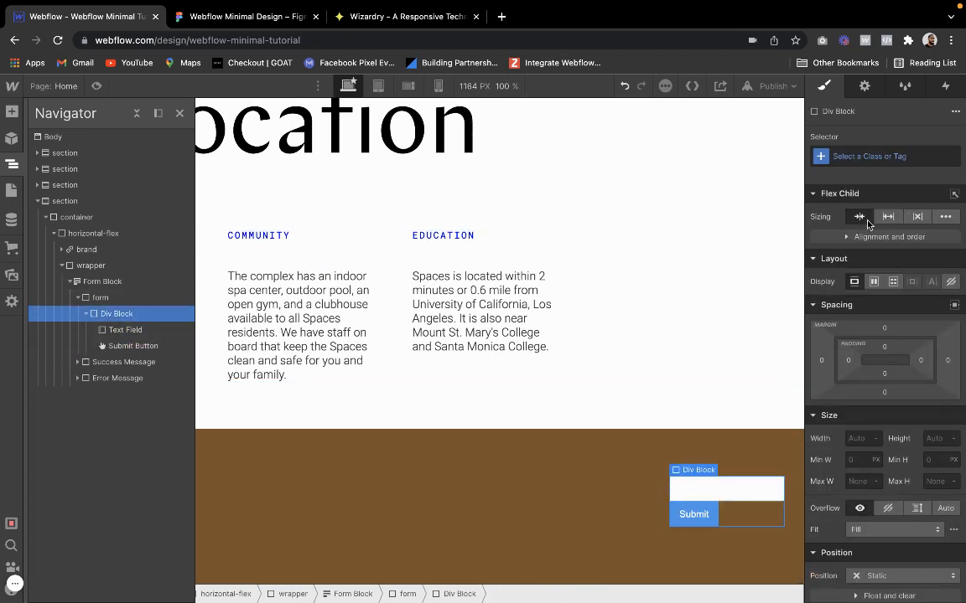
Apply the existing class horizontal-flex and the combo class relative to the Div Block around the form's field and button
left_click(874, 155)
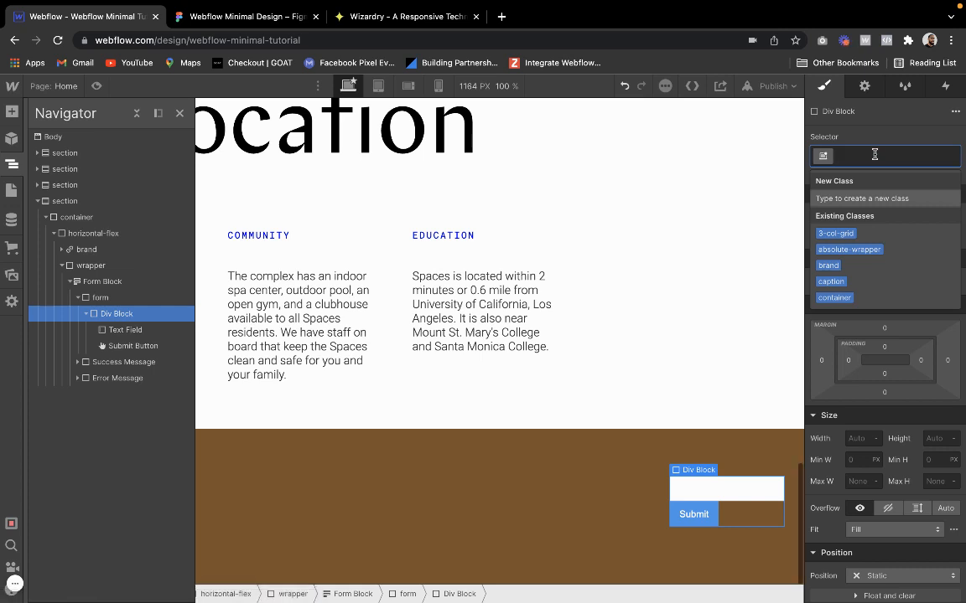
type("hor")
left_click(843, 233)
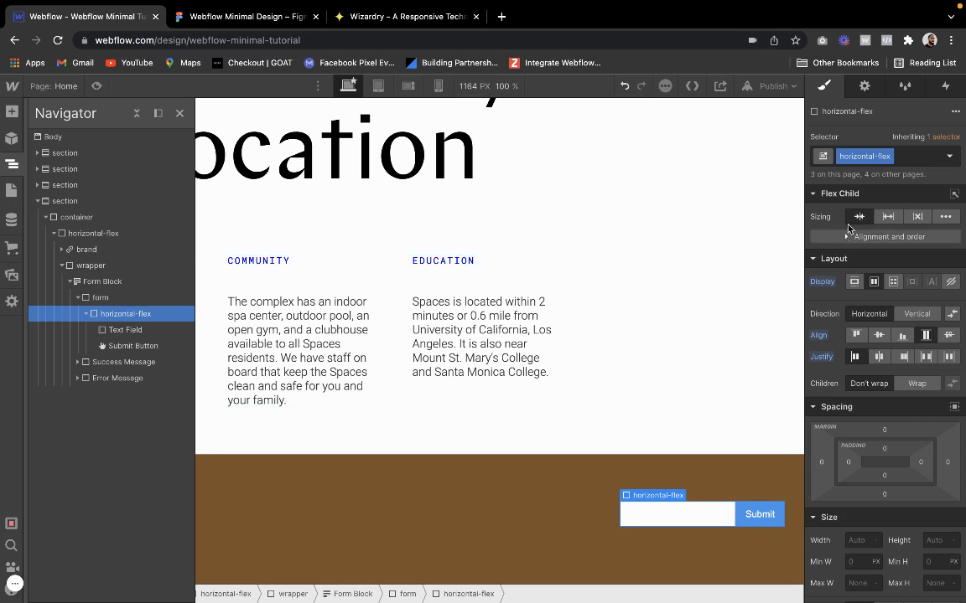
left_click(920, 157)
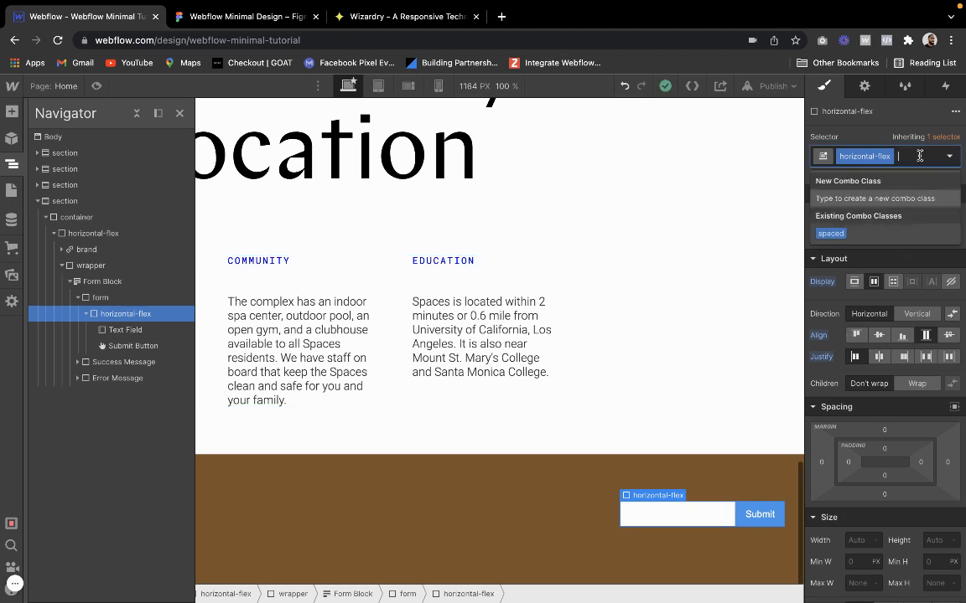
type("rela")
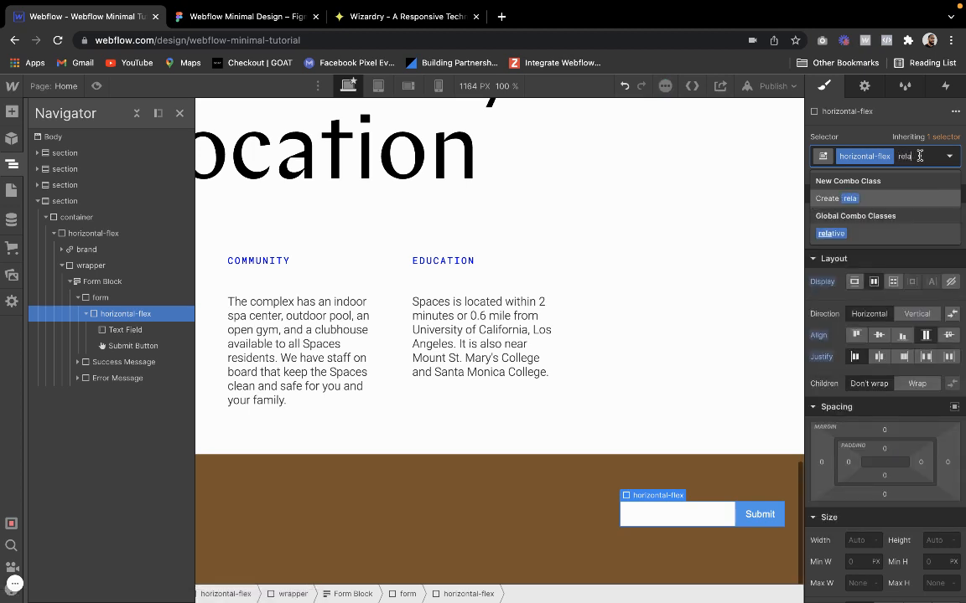
left_click(831, 235)
scroll(874, 500, "down", 1)
scroll(874, 500, "down", 3)
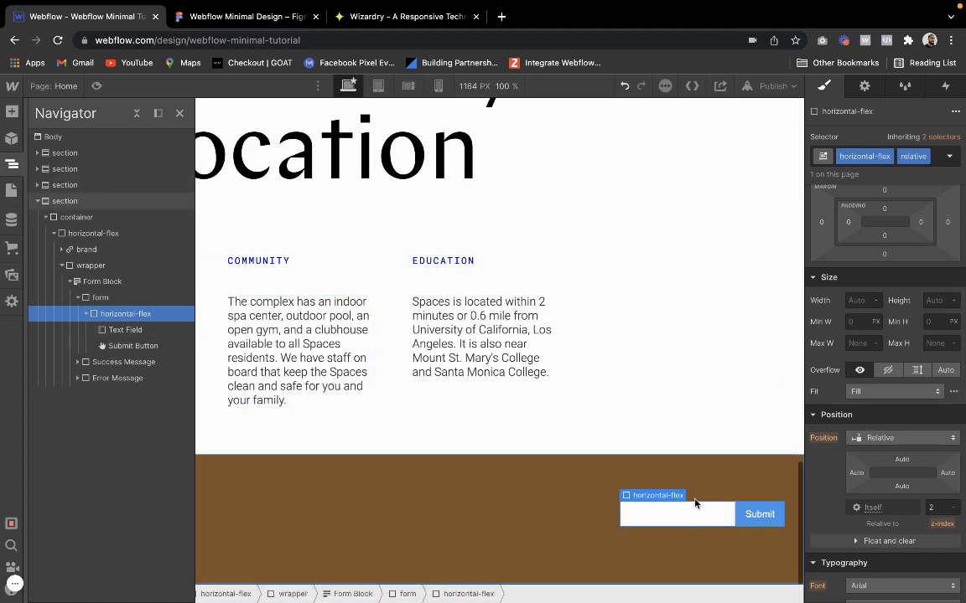
Create the class submit-arrow on the form's Submit Button
left_click(740, 525)
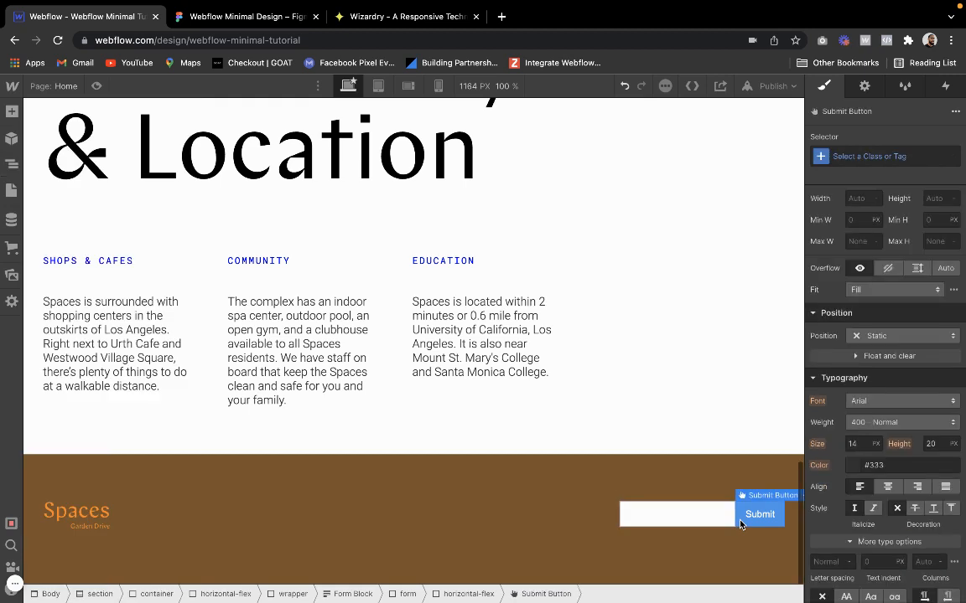
left_click(867, 159)
type("subt")
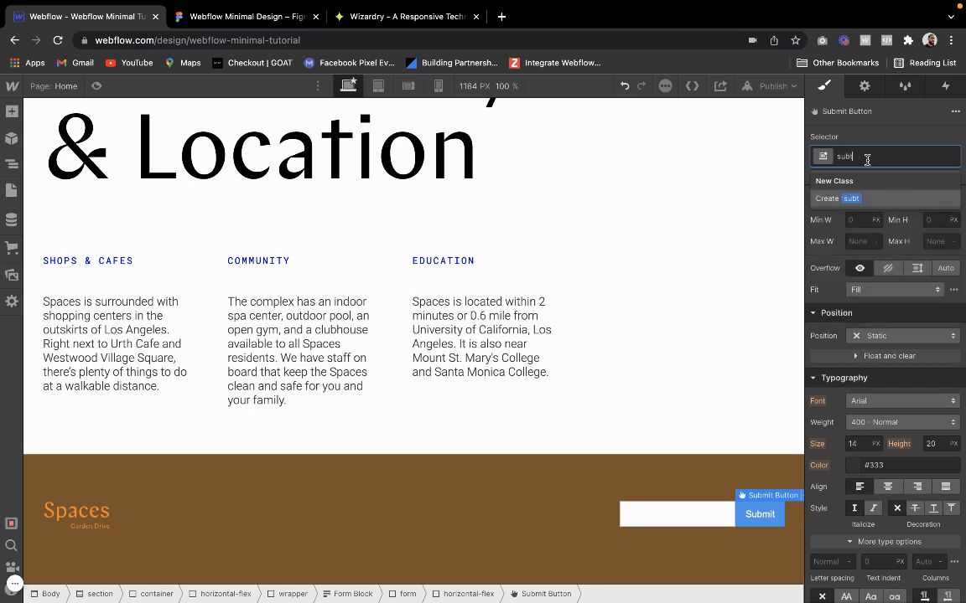
key("ctrl+a")
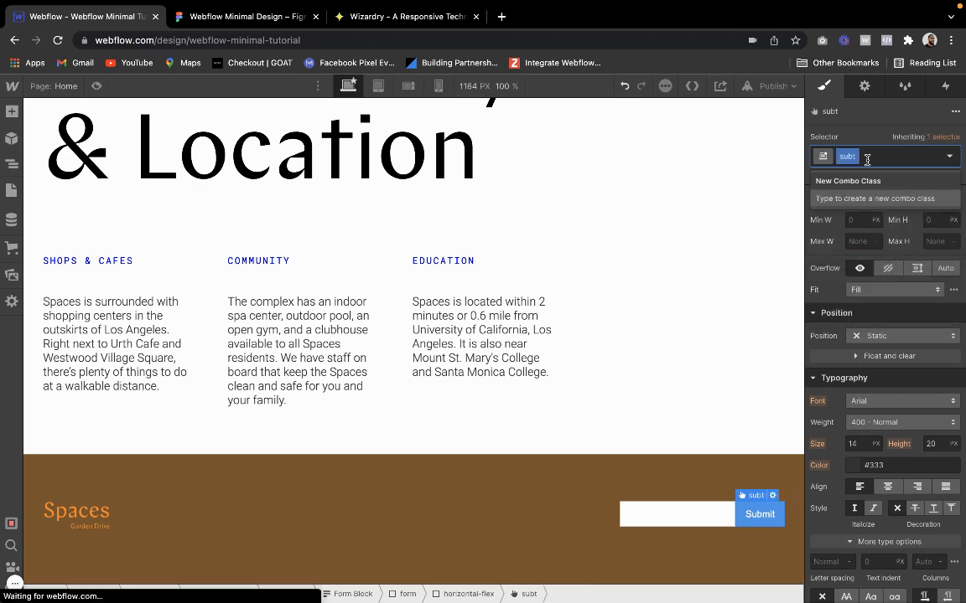
key("BackSpace")
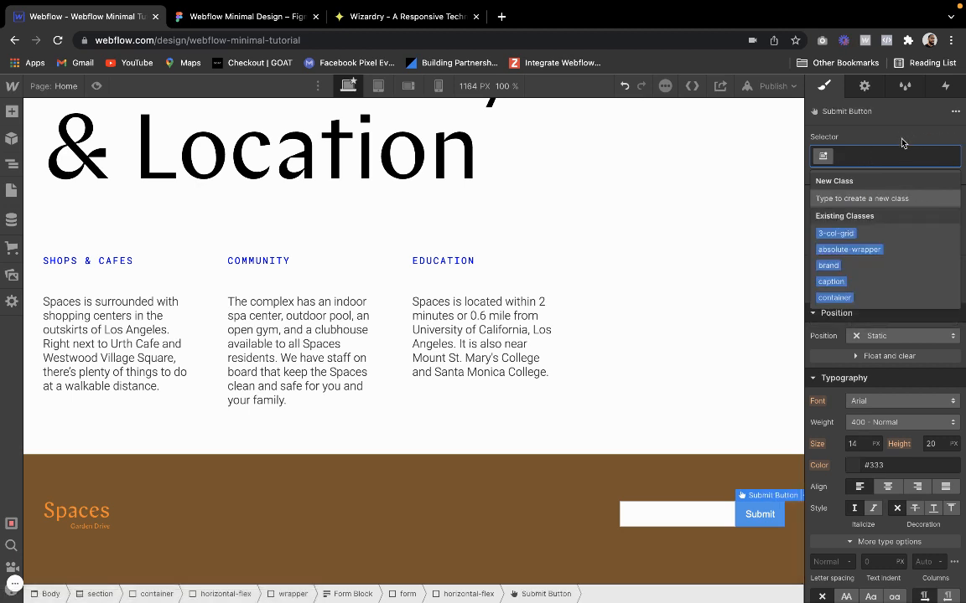
type("submit")
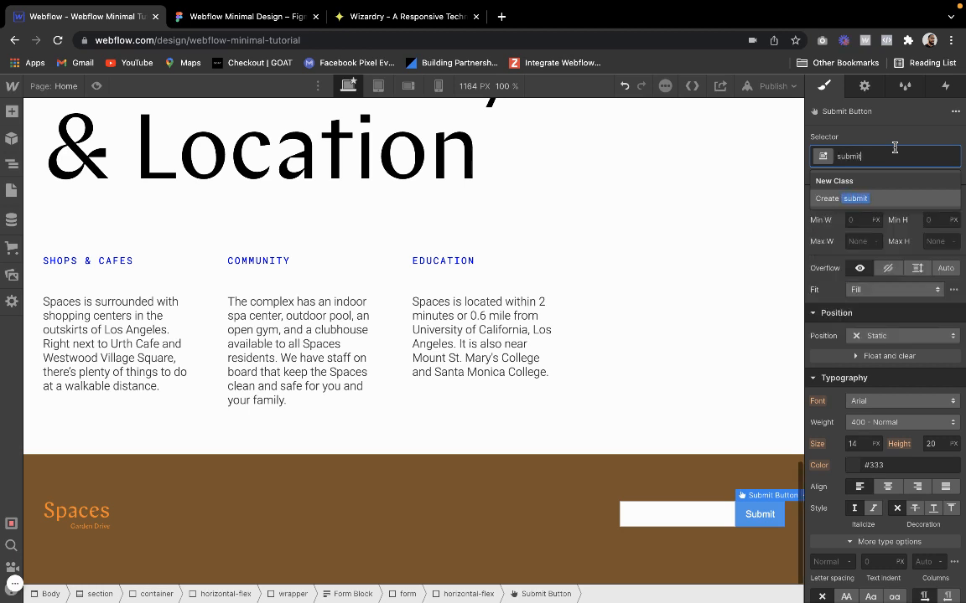
type("-arrow")
key("Return")
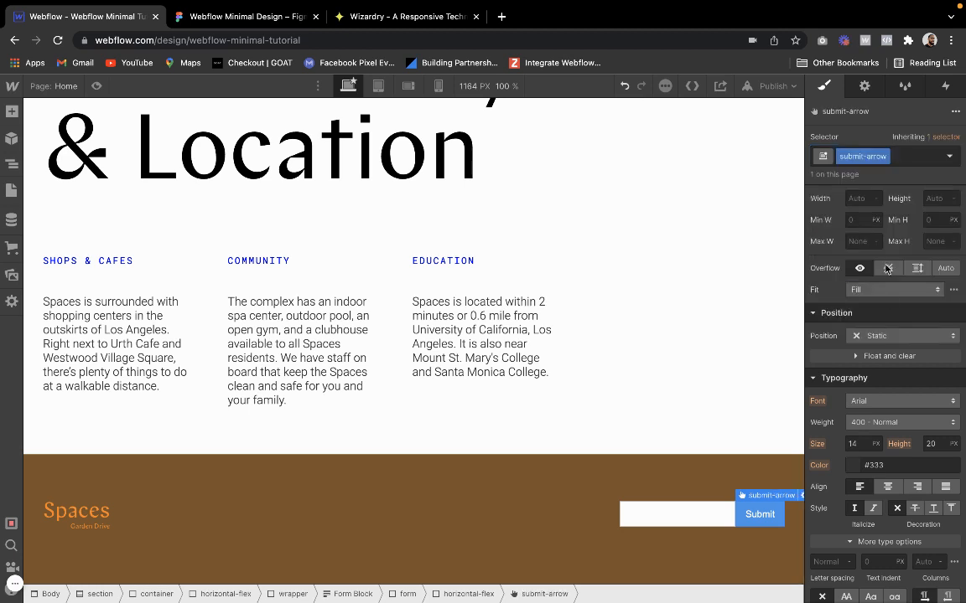
Set the background color of the submit-arrow button to transparent
scroll(878, 399, "down", 4)
left_click(853, 392)
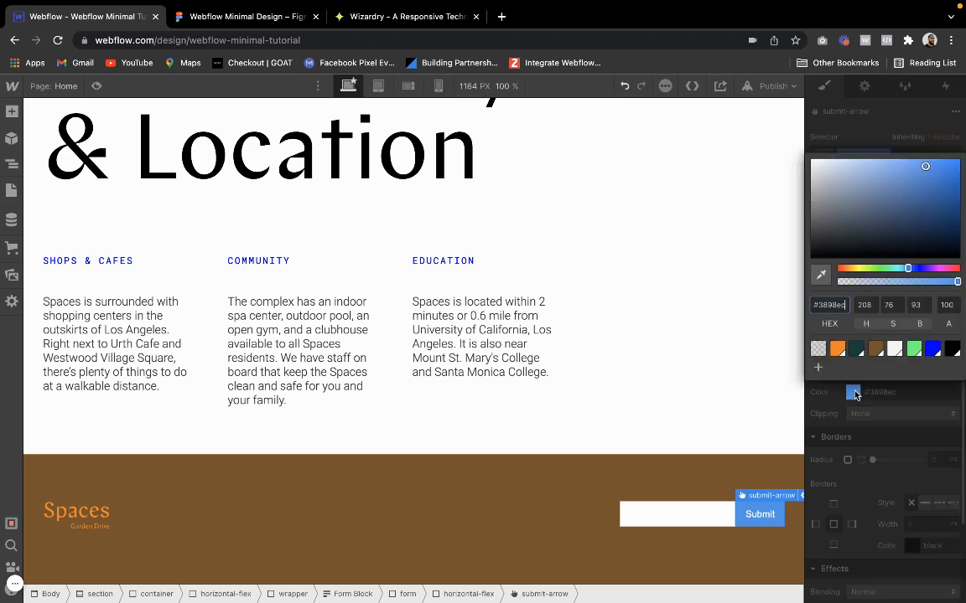
left_click(819, 350)
left_click(849, 408)
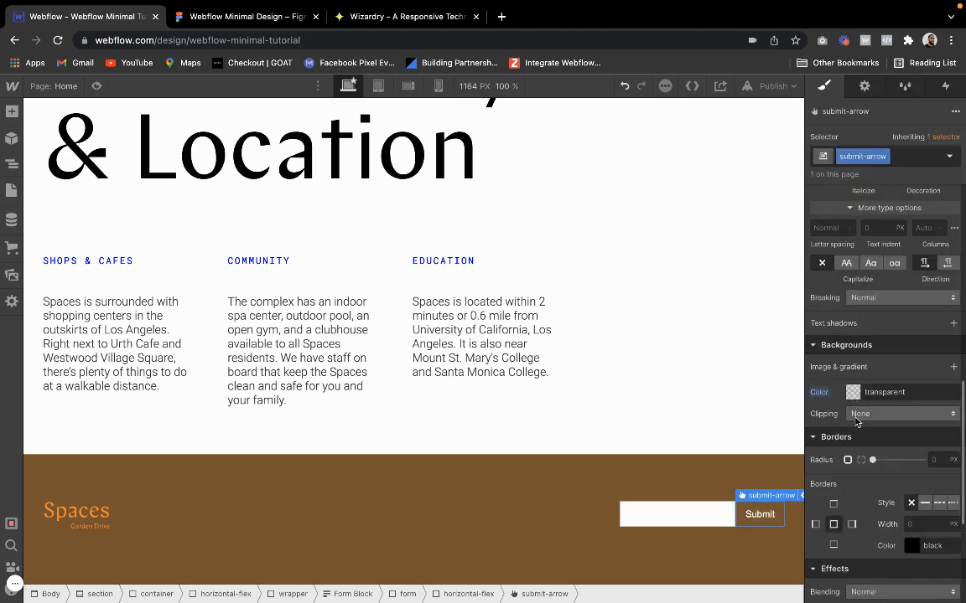
Clear the button text in the submit button's settings so that it has no label
scroll(863, 436, "up", 5)
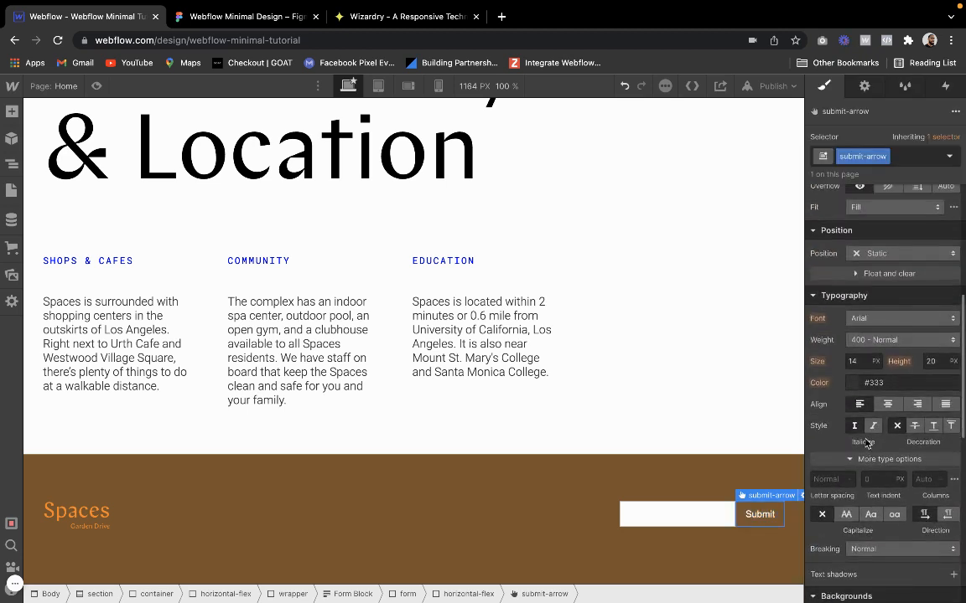
double_click(759, 515)
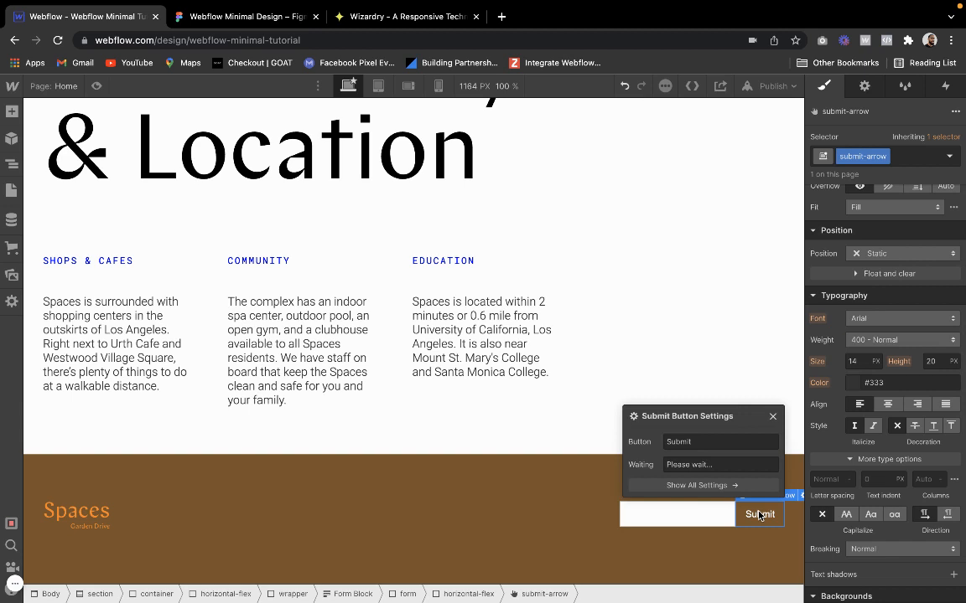
left_click(726, 444)
key("BackSpace")
key("BackSpace")
key("BackSpace")
key("BackSpace")
key("BackSpace")
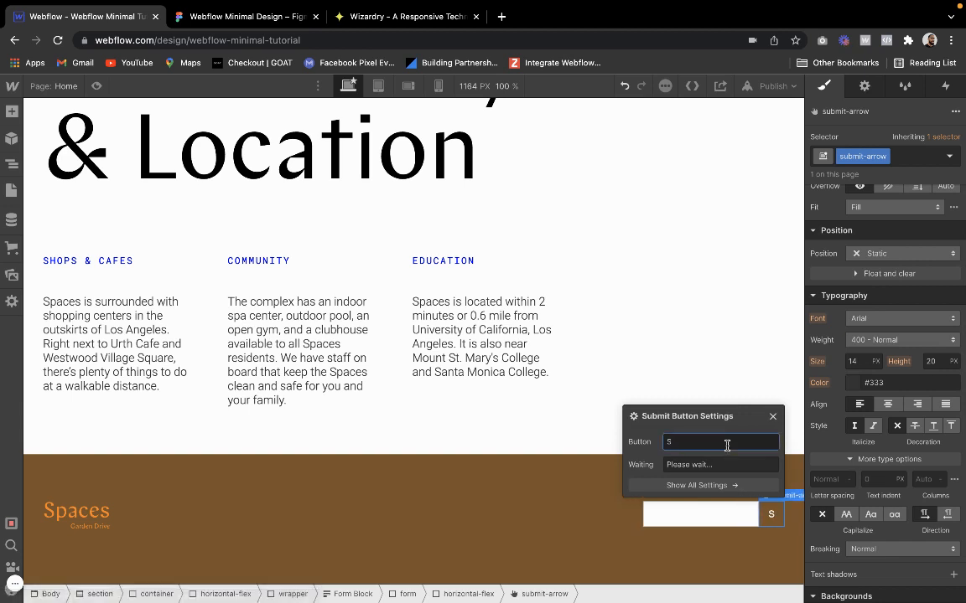
key("BackSpace")
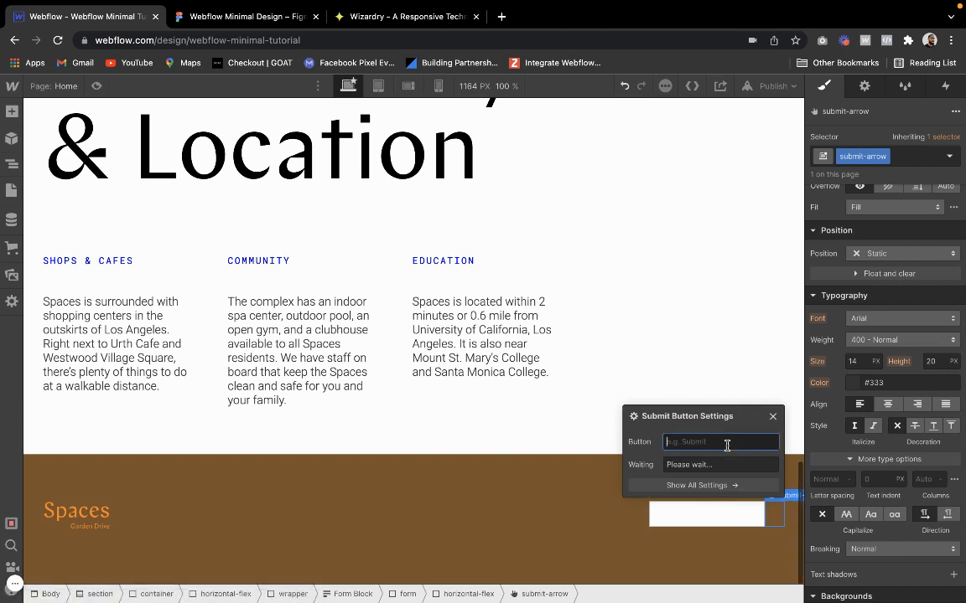
left_click(772, 417)
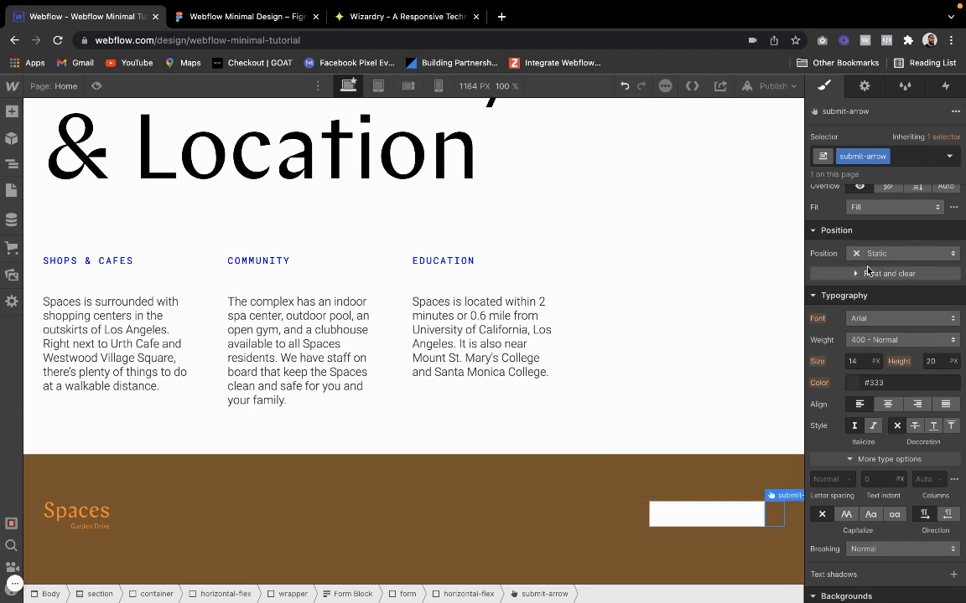
Set the text color of the submit-arrow button to transparent
scroll(868, 272, "up", 1)
left_click(852, 399)
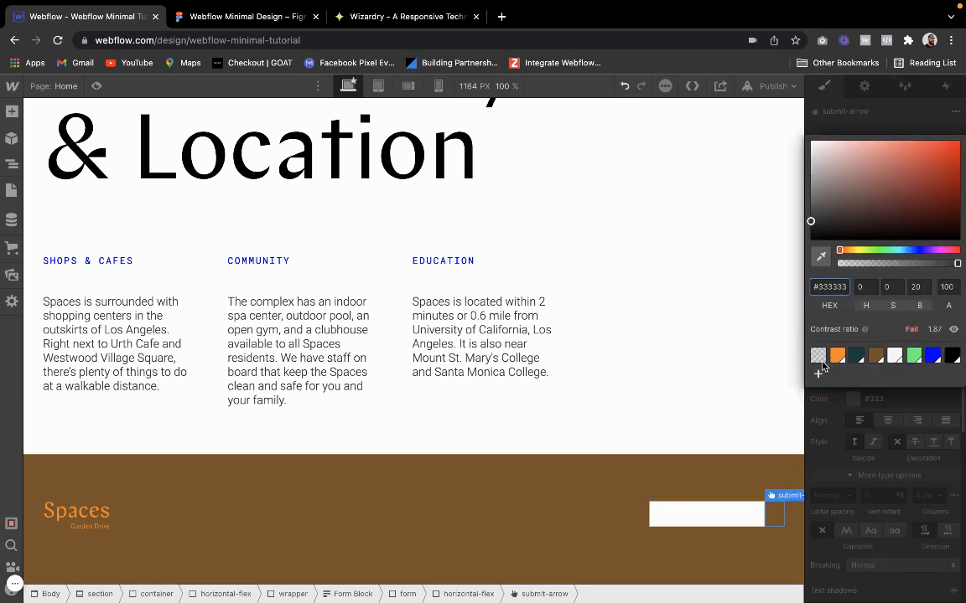
left_click(819, 357)
left_click(873, 403)
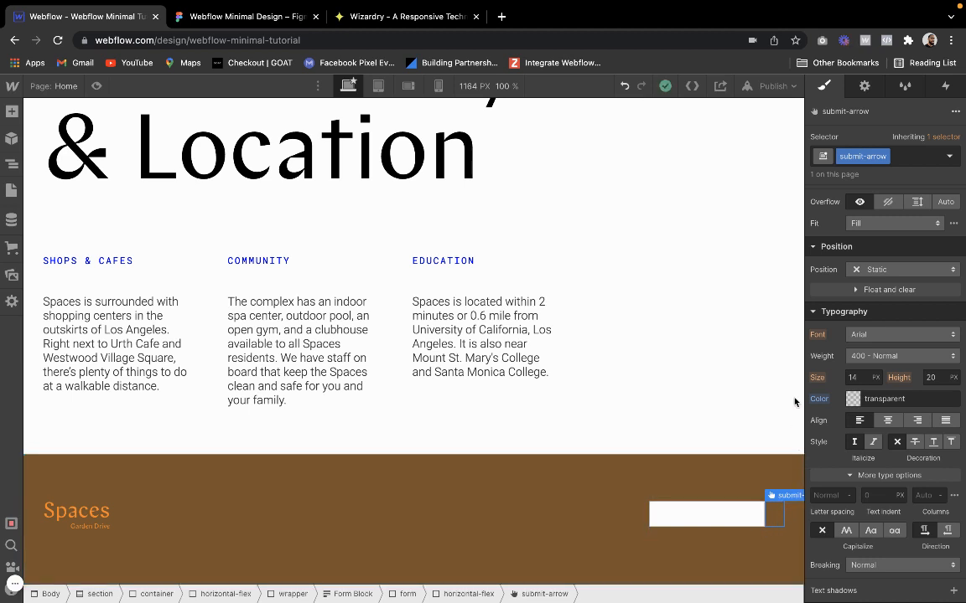
Set the width of the submit-arrow button to 6 VW
scroll(865, 357, "up", 3)
left_click(860, 384)
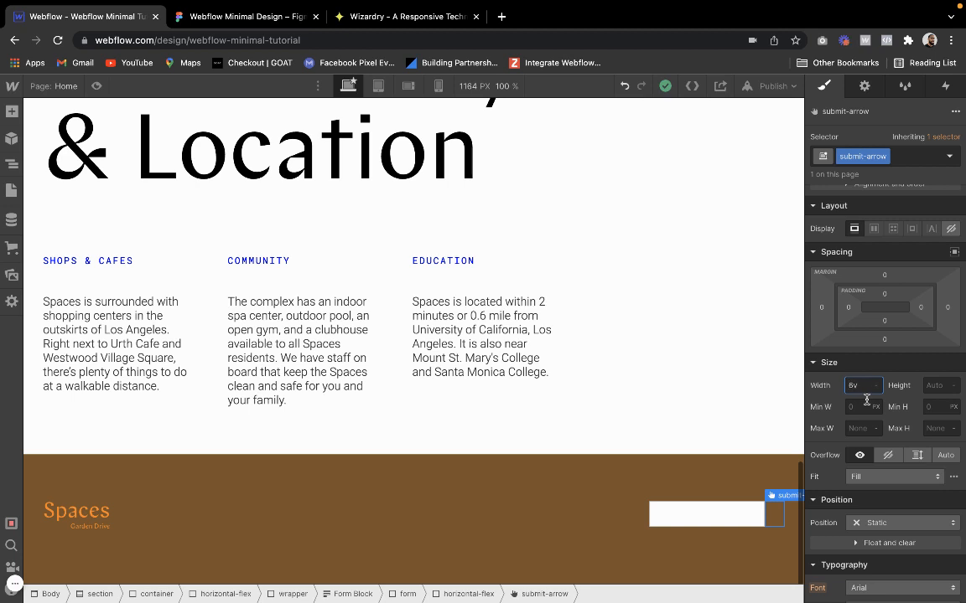
type("8vw")
key("Return")
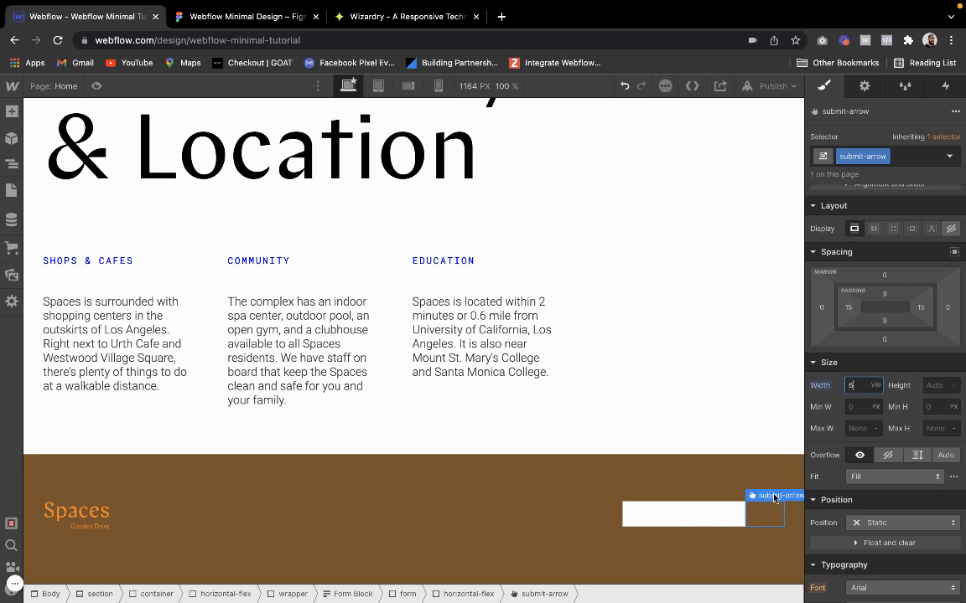
Add Orange Arrow.svg as the submit-arrow button's background image, with Custom size, centered position and no tiling
scroll(855, 499, "down", 5)
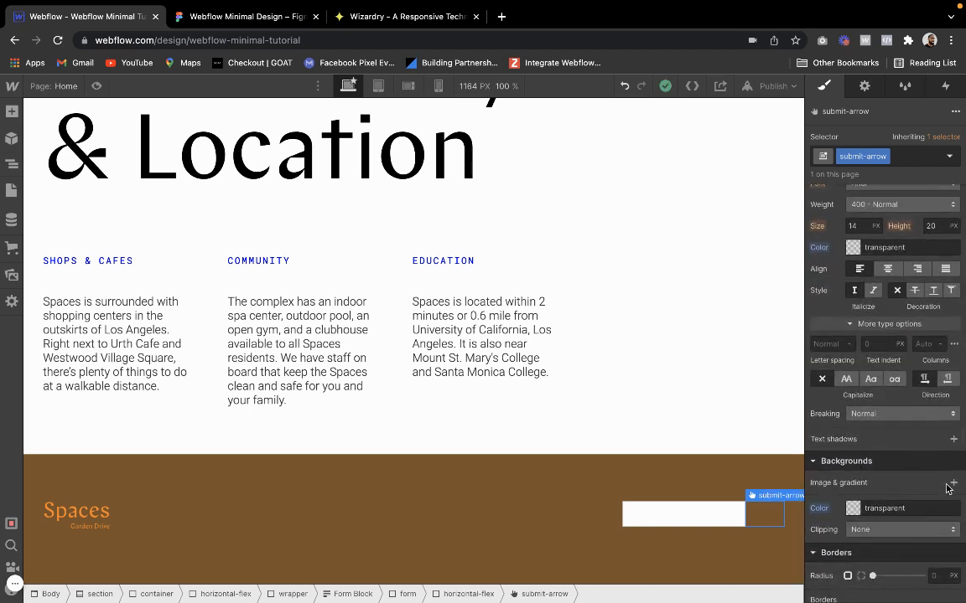
left_click(952, 484)
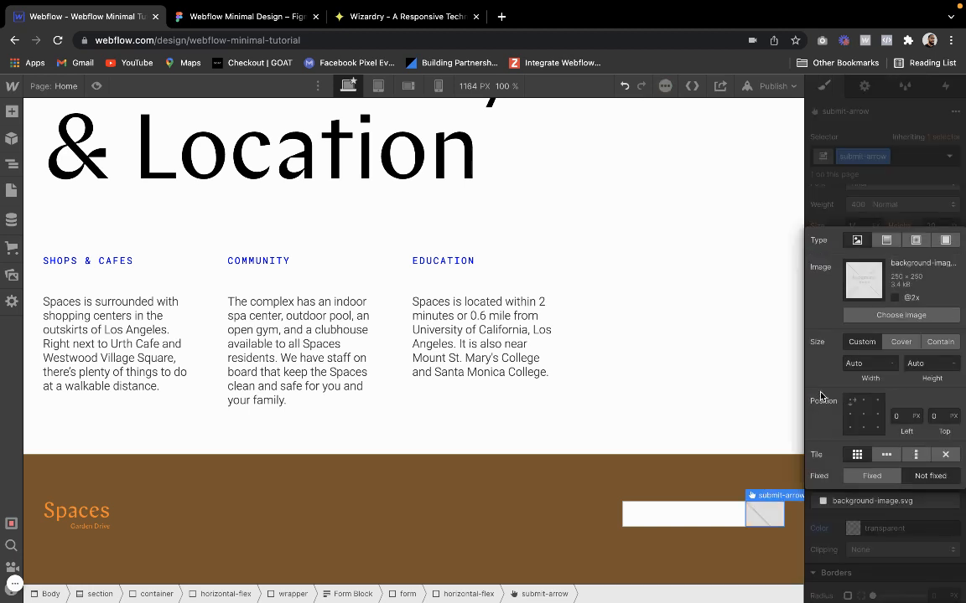
left_click(900, 342)
left_click(864, 413)
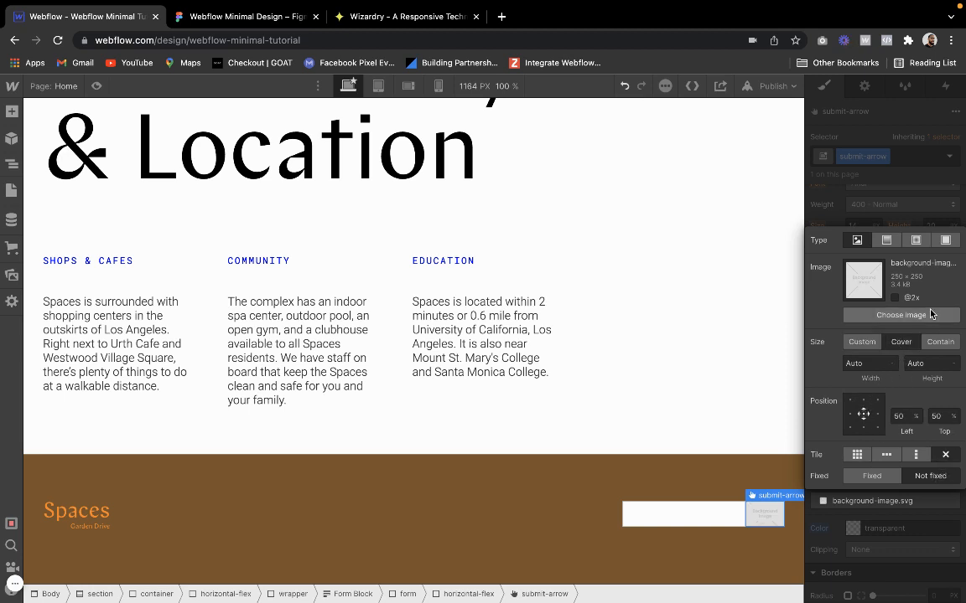
left_click(901, 315)
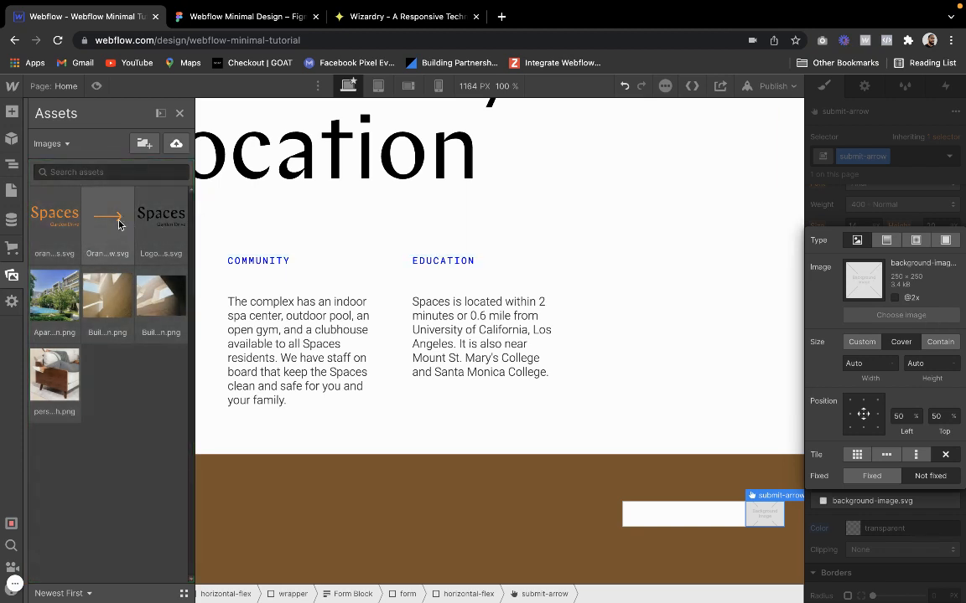
left_click(115, 217)
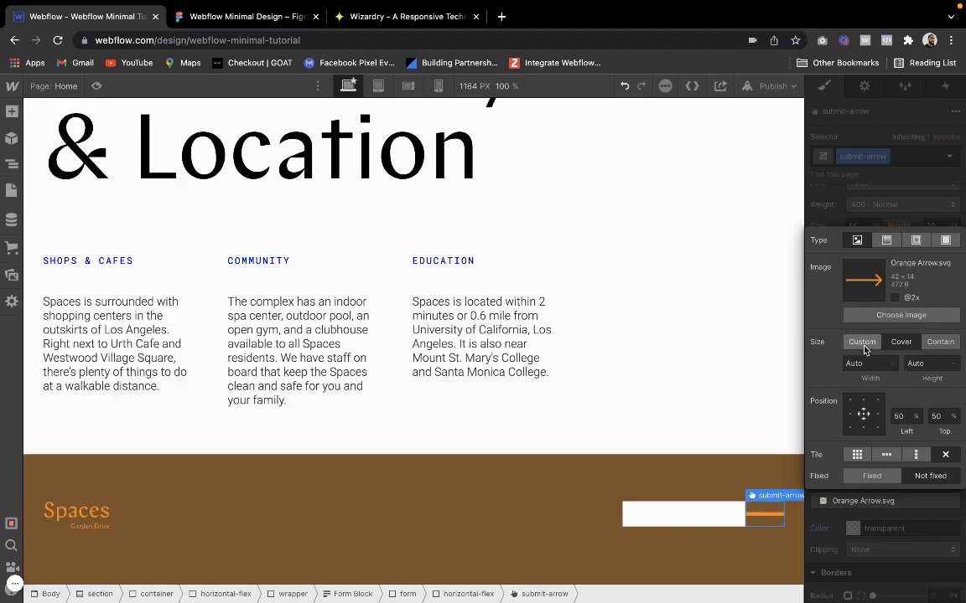
left_click(939, 342)
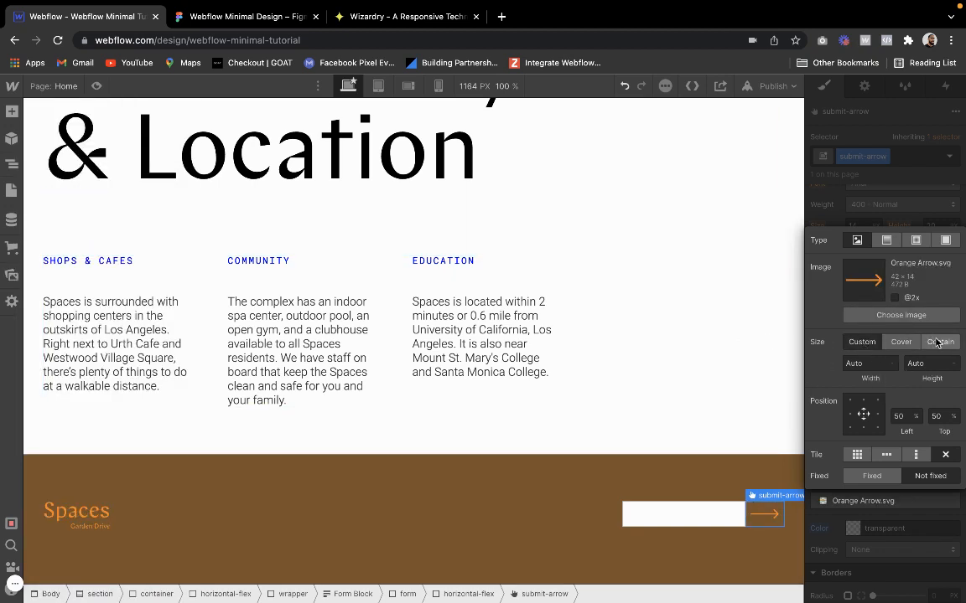
left_click(880, 518)
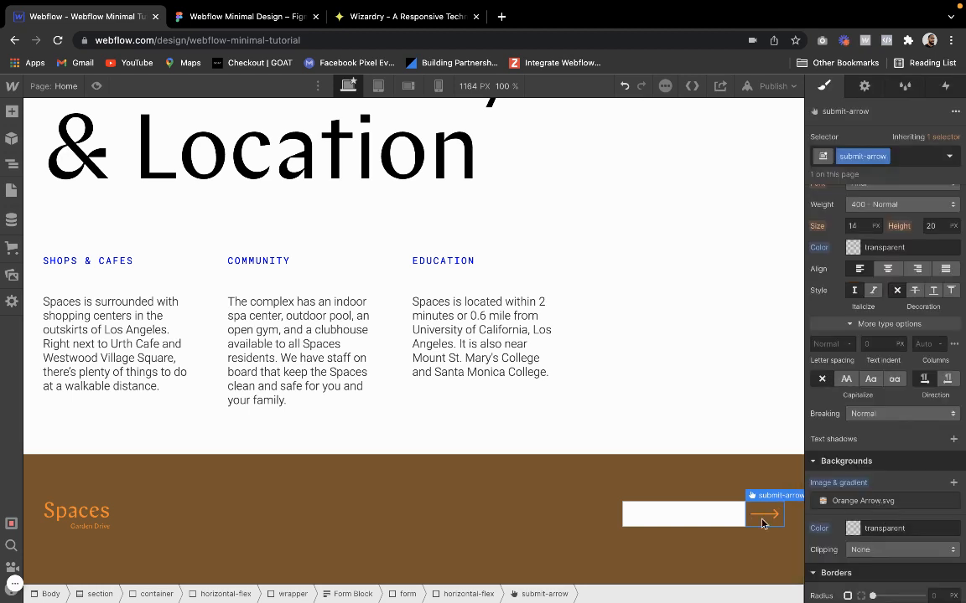
Make the background color of the form's text field transparent
left_click(683, 514)
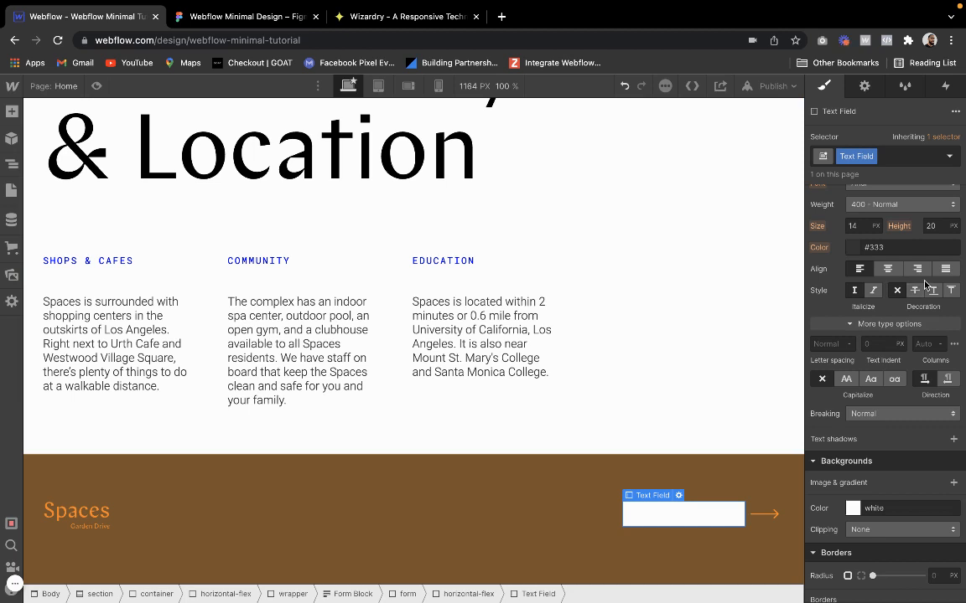
scroll(889, 394, "down", 1)
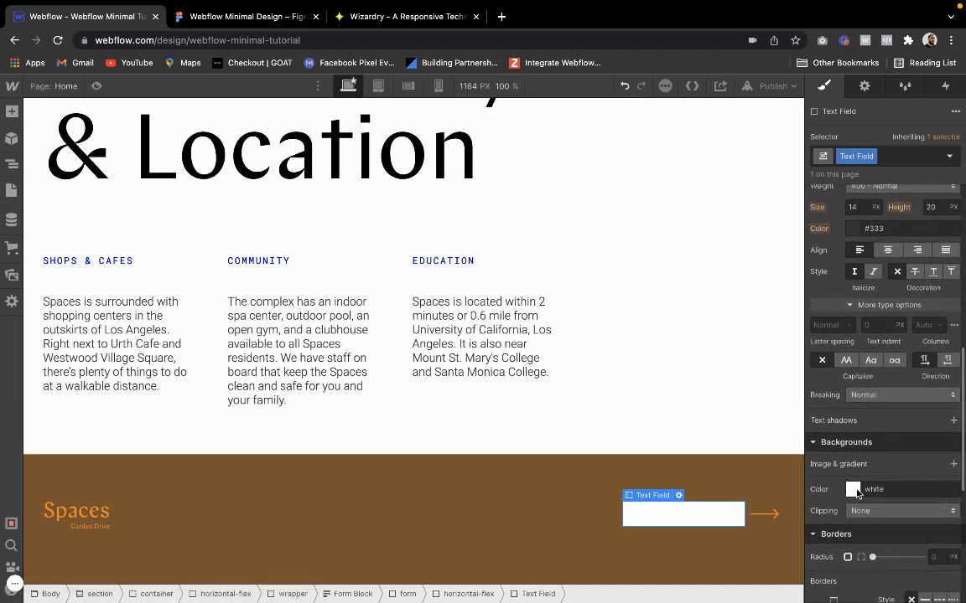
left_click(854, 491)
left_click(819, 447)
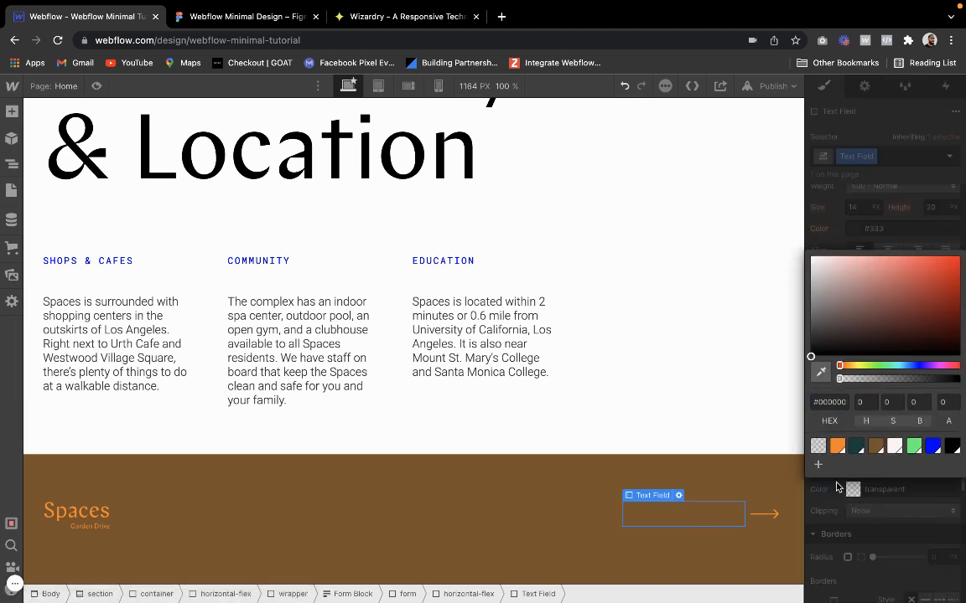
left_click(650, 503)
Try a 1 px solid bottom border on the form element, and undo it together with the text field's background change
mouse_move(650, 501)
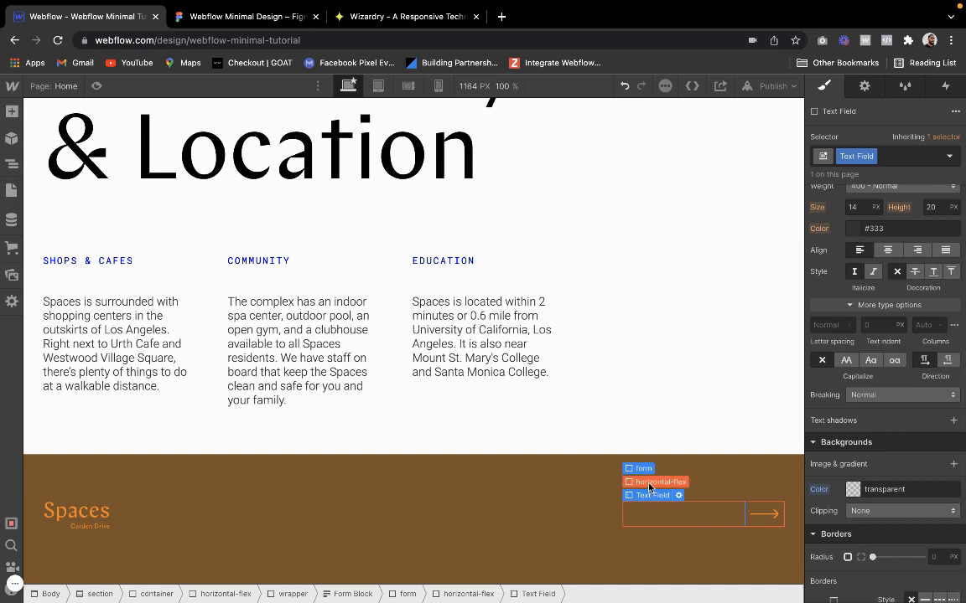
left_click(652, 482)
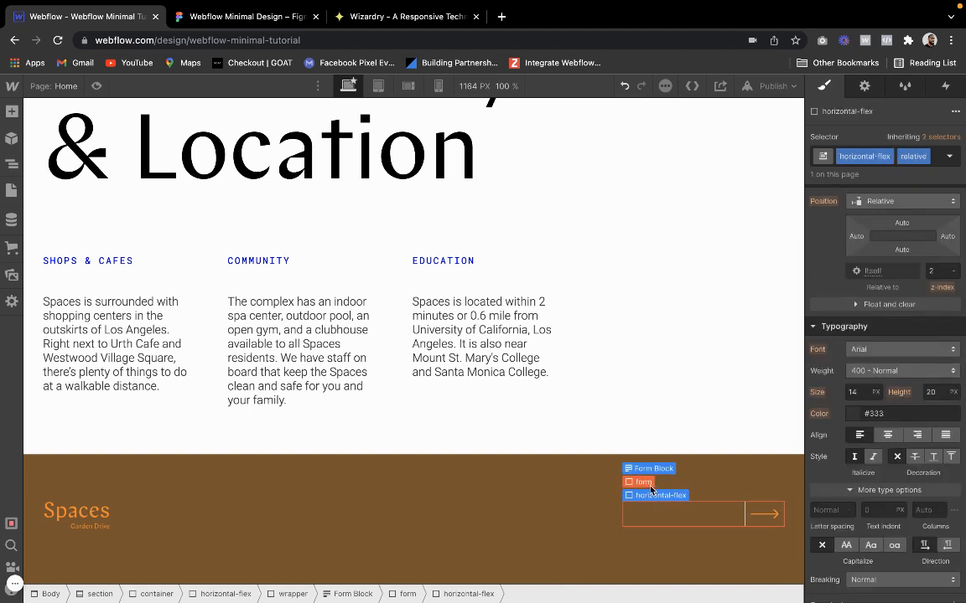
left_click(653, 481)
scroll(863, 414, "down", 5)
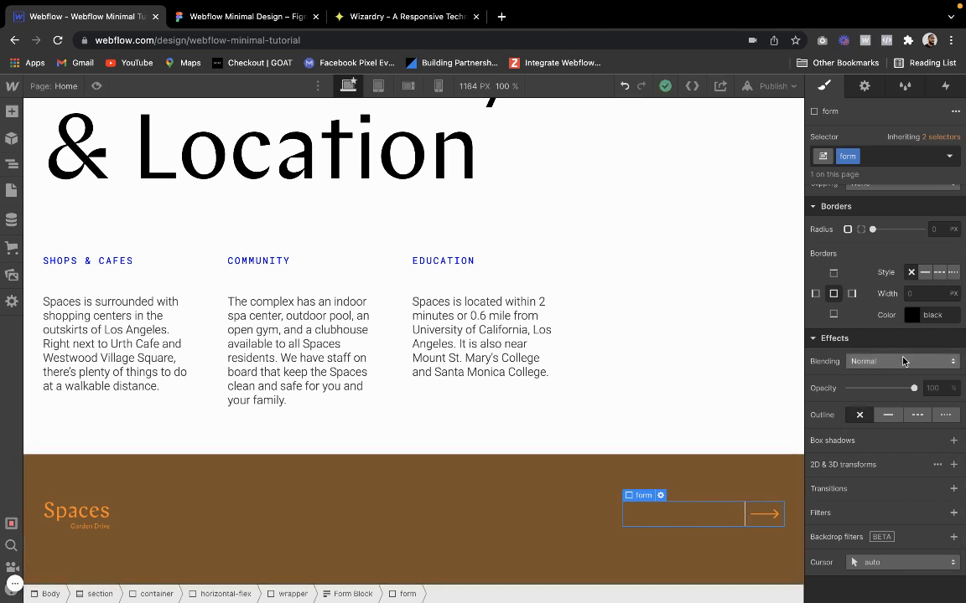
left_click(924, 273)
left_click(912, 314)
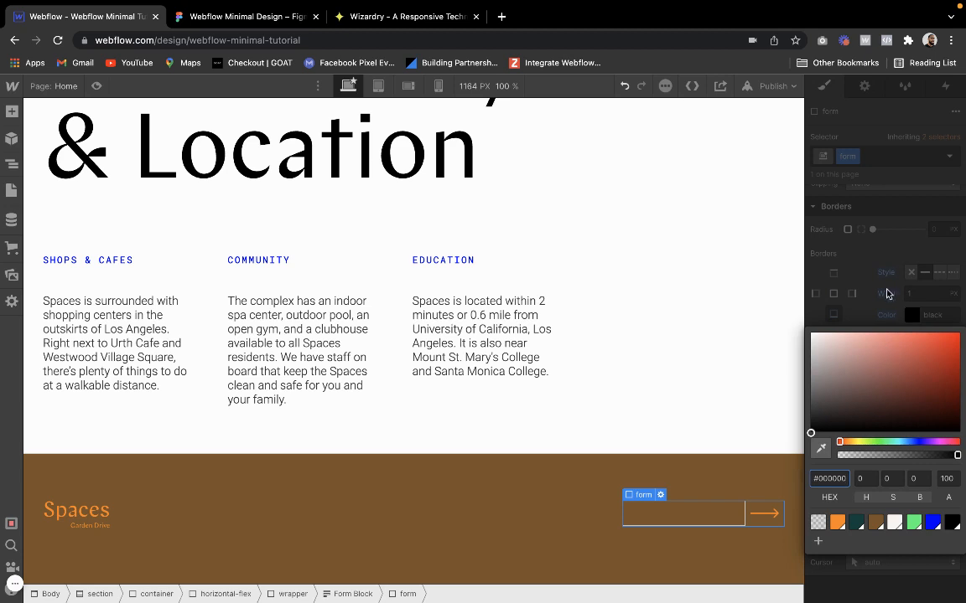
left_click(888, 291)
key("super+z")
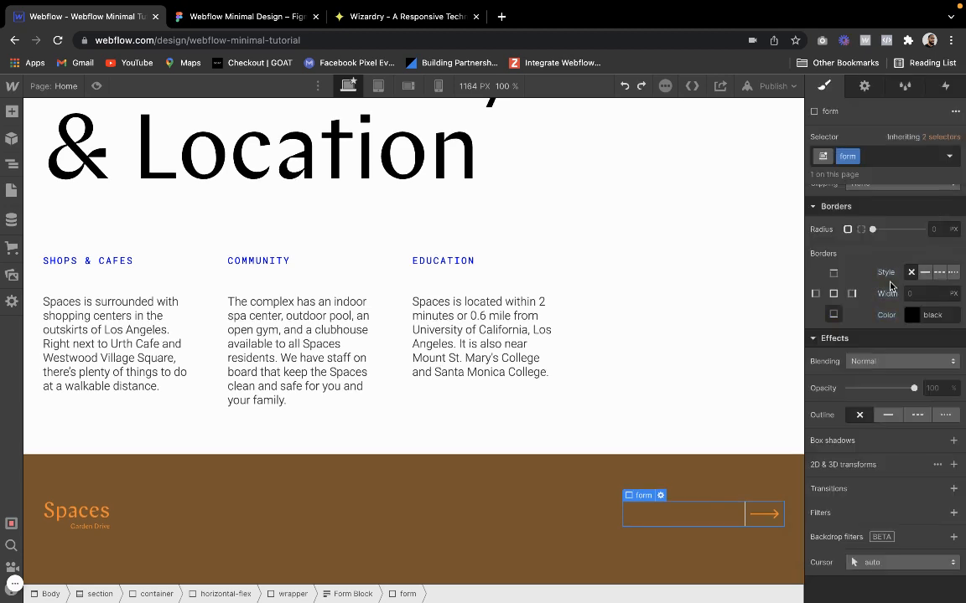
key("super+z")
Set the footer text field's background color to transparent
left_click(717, 510)
scroll(854, 419, "up", 5)
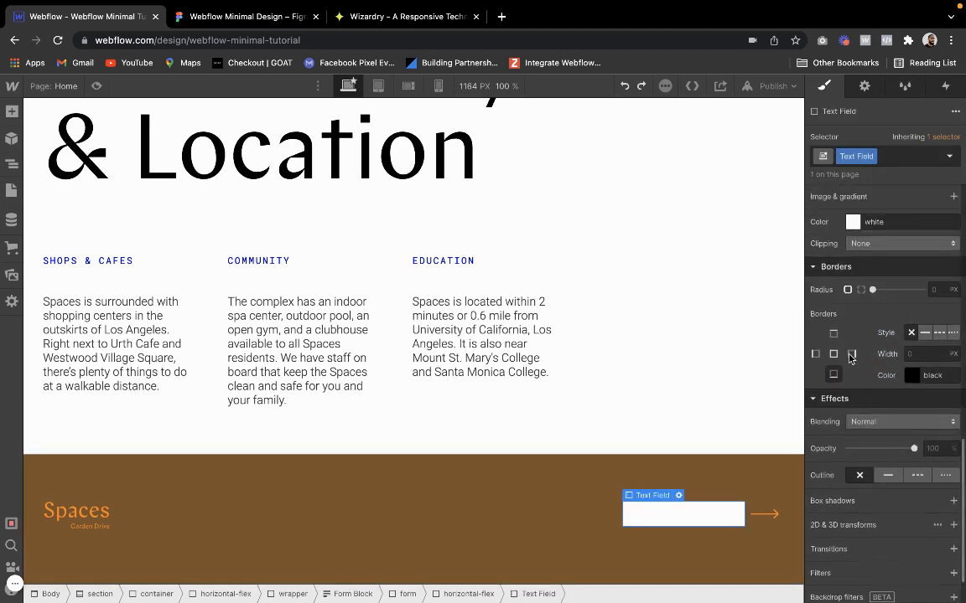
left_click(853, 439)
left_click(818, 396)
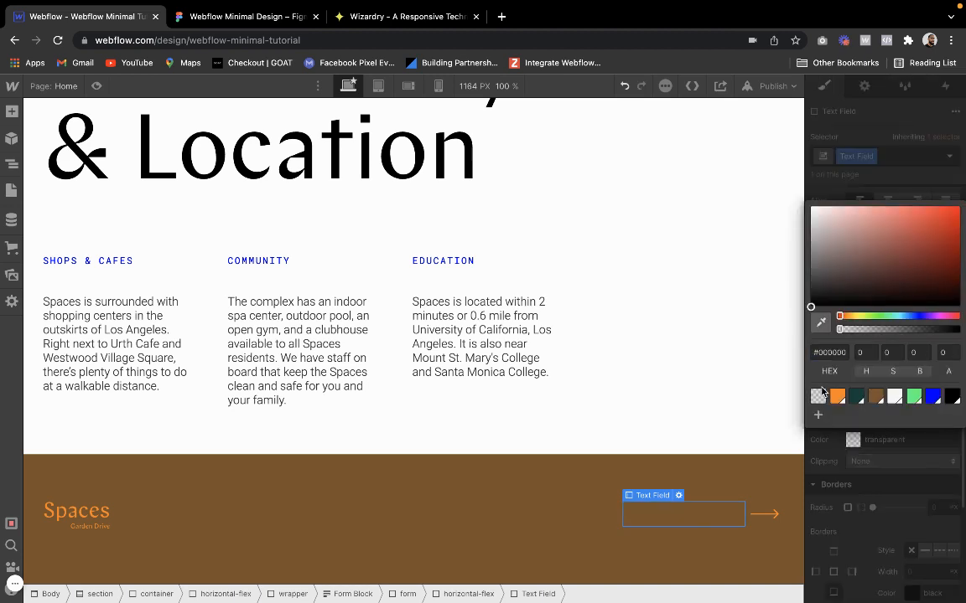
left_click(754, 528)
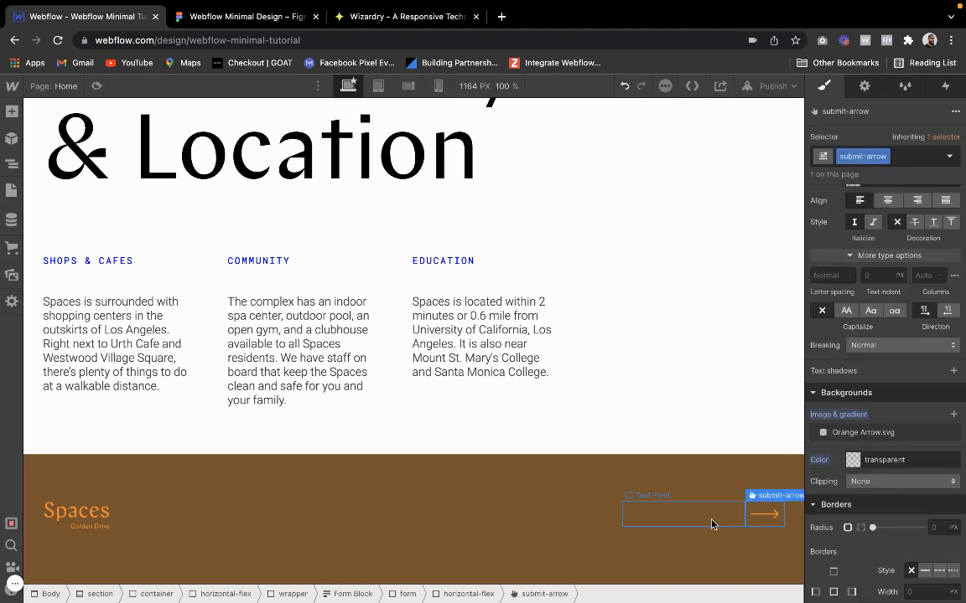
Set the color of the text field's bottom border to transparent
left_click(711, 521)
scroll(876, 469, "down", 2)
scroll(876, 469, "down", 2)
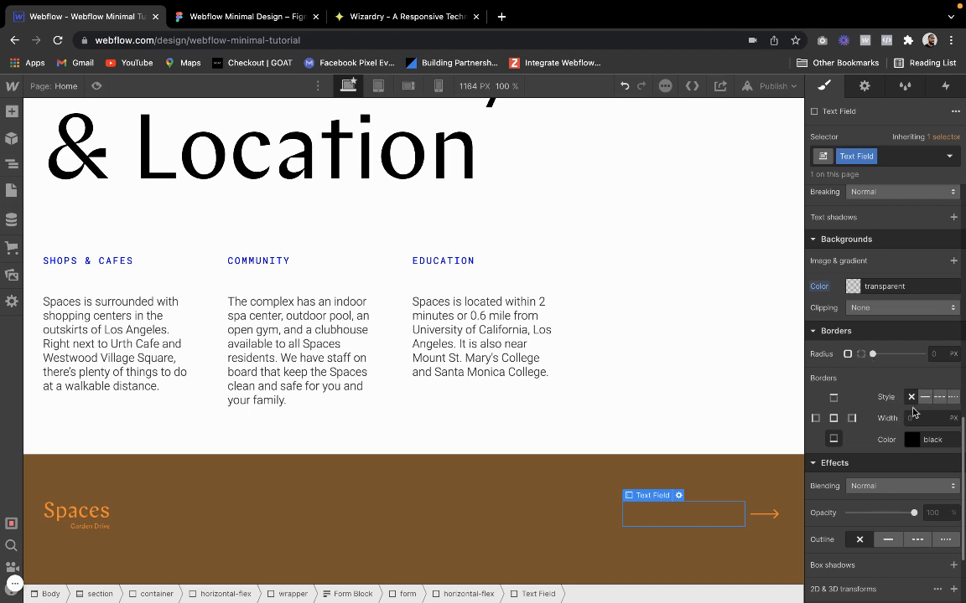
left_click(912, 440)
left_click(821, 397)
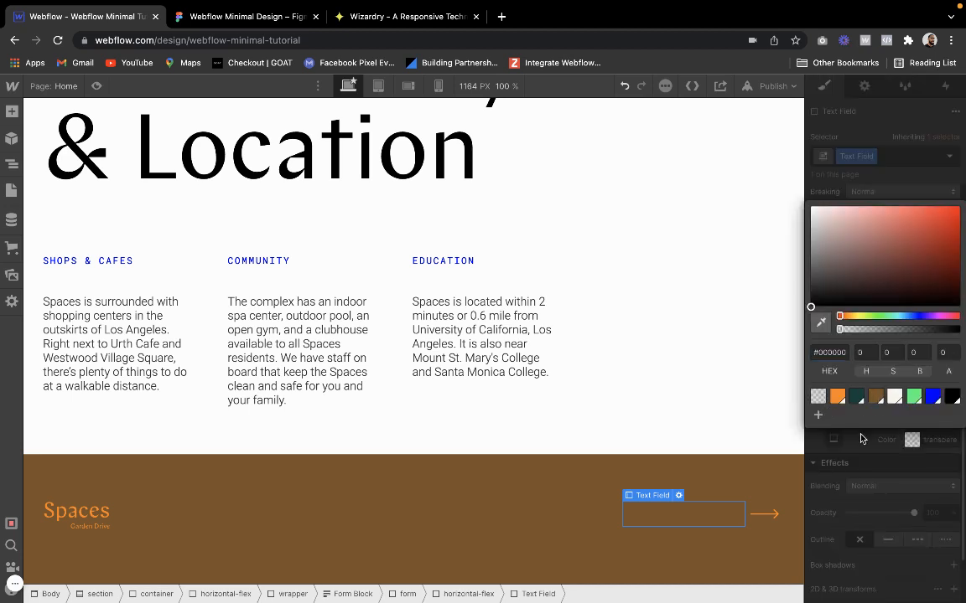
left_click(890, 451)
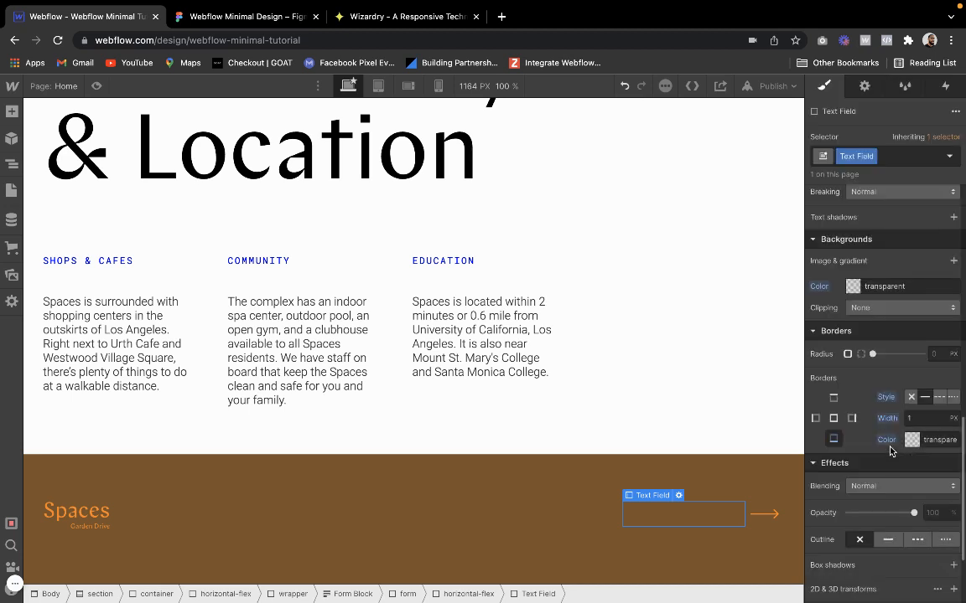
left_click(684, 478)
Set the text field's corner radius to 0 px and give all its sides a 1 px solid transparent border
left_click(694, 510)
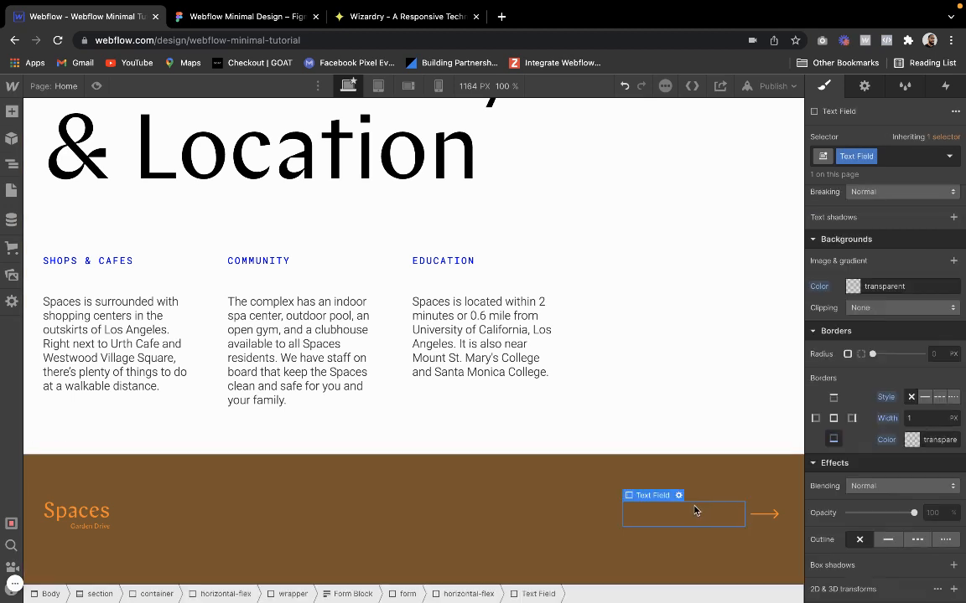
left_click(874, 355)
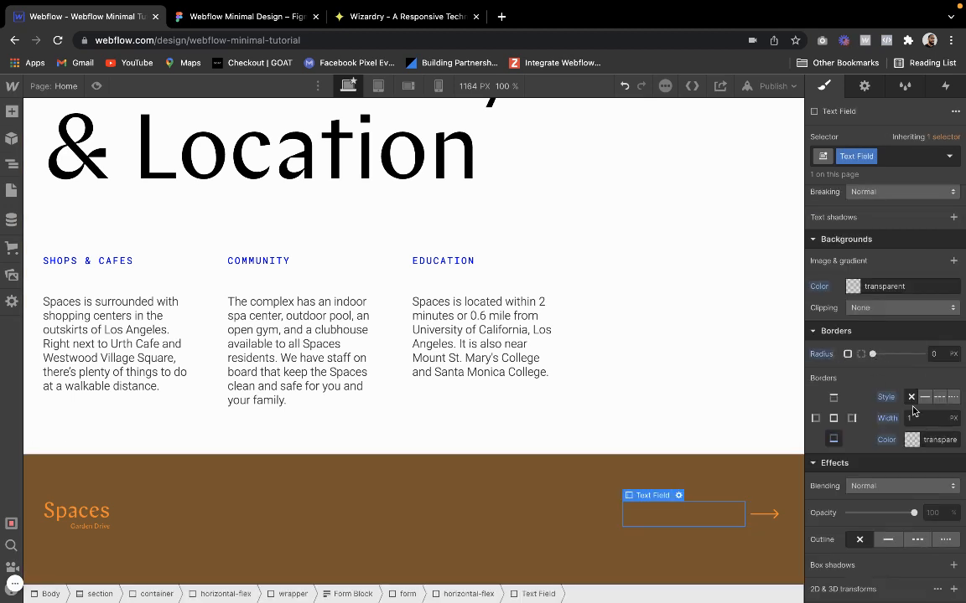
left_click(835, 440)
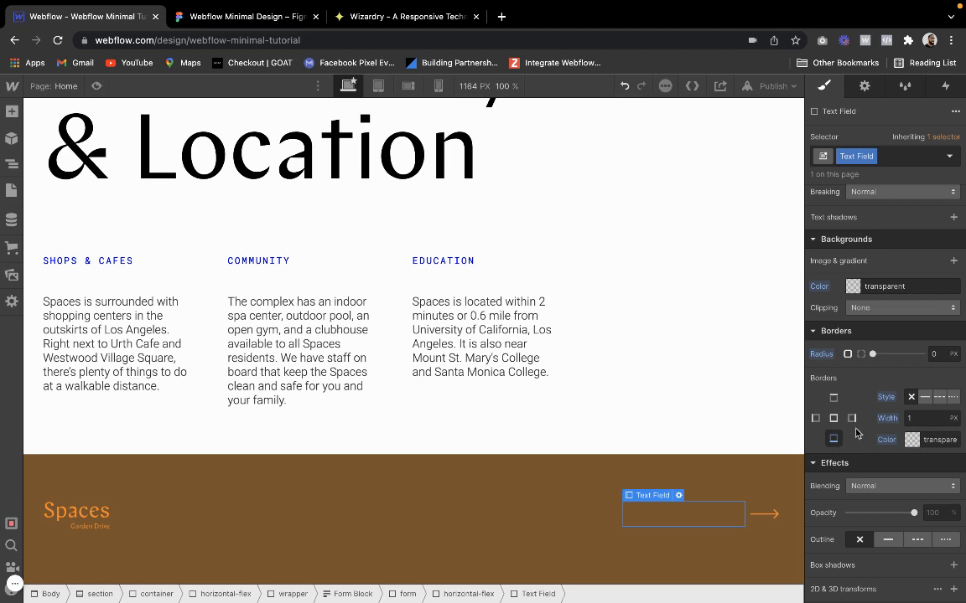
left_click(911, 440)
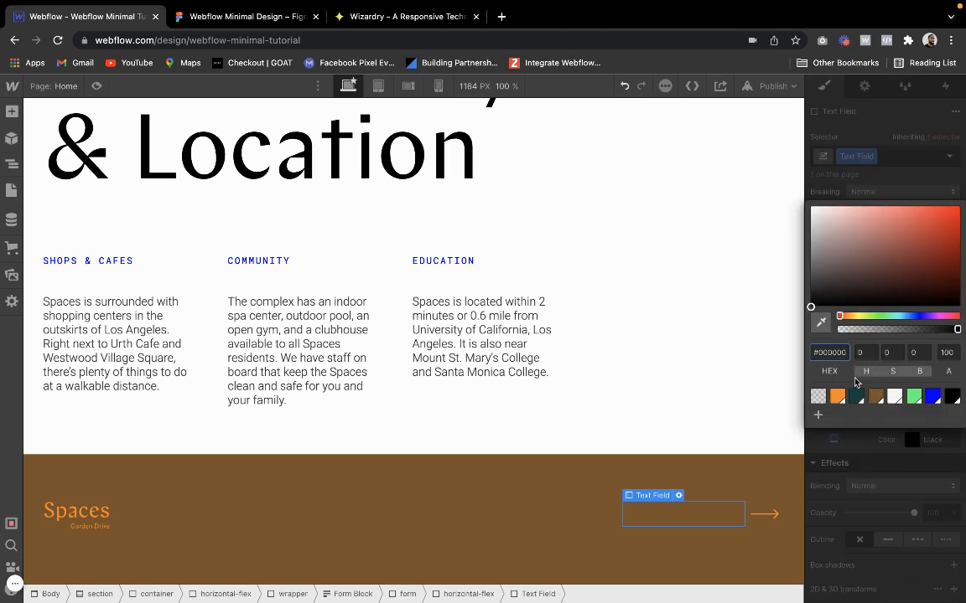
left_click(819, 397)
left_click(879, 449)
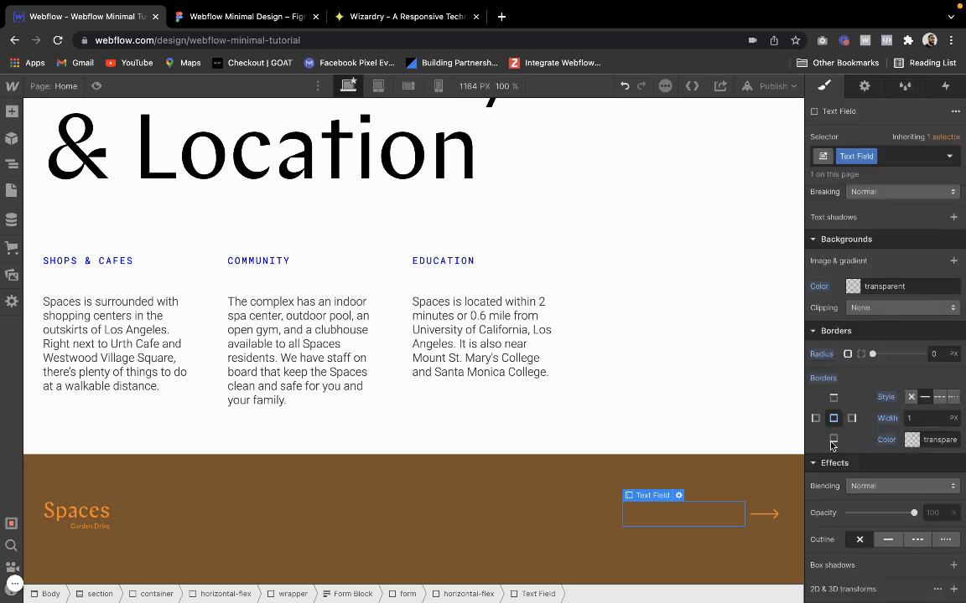
left_click(700, 543)
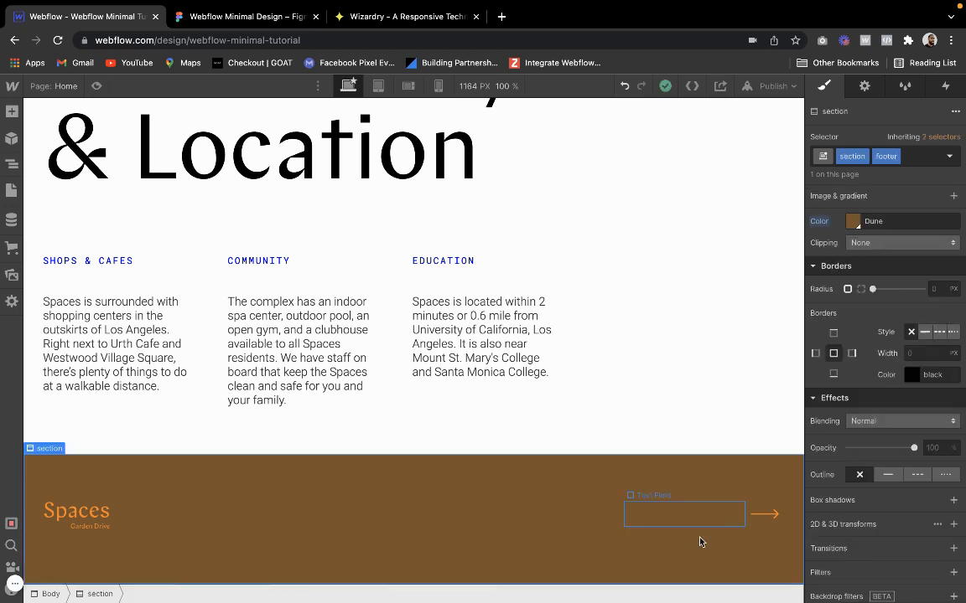
Set the text field's bottom border color to the Sunrise orange swatch (#ff8500)
left_click(714, 509)
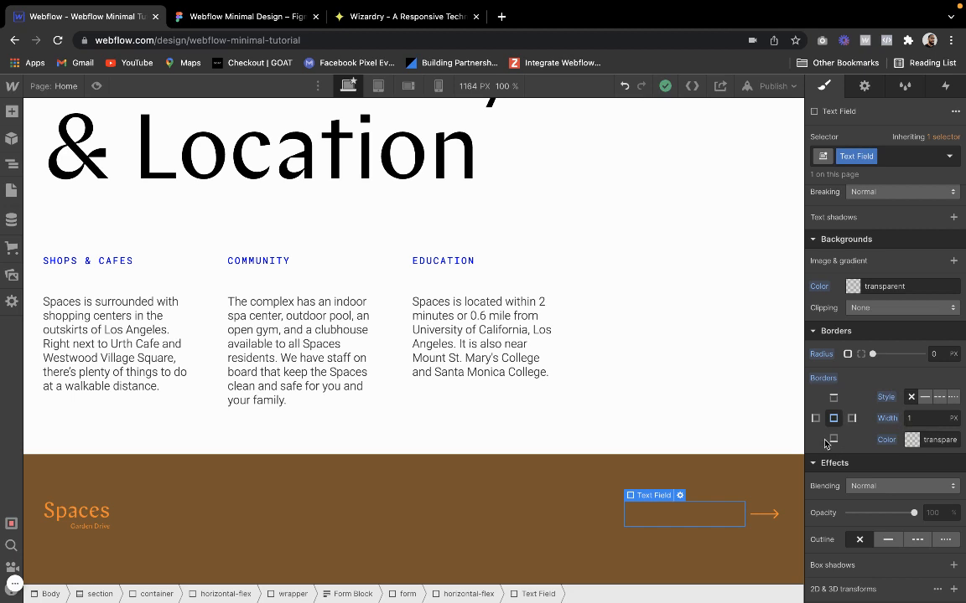
left_click(912, 439)
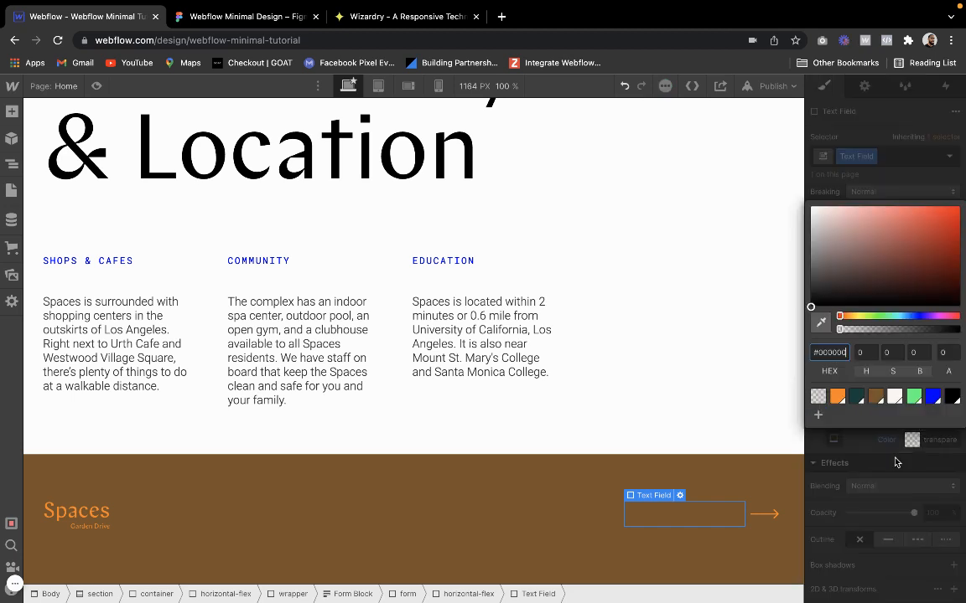
left_click(838, 400)
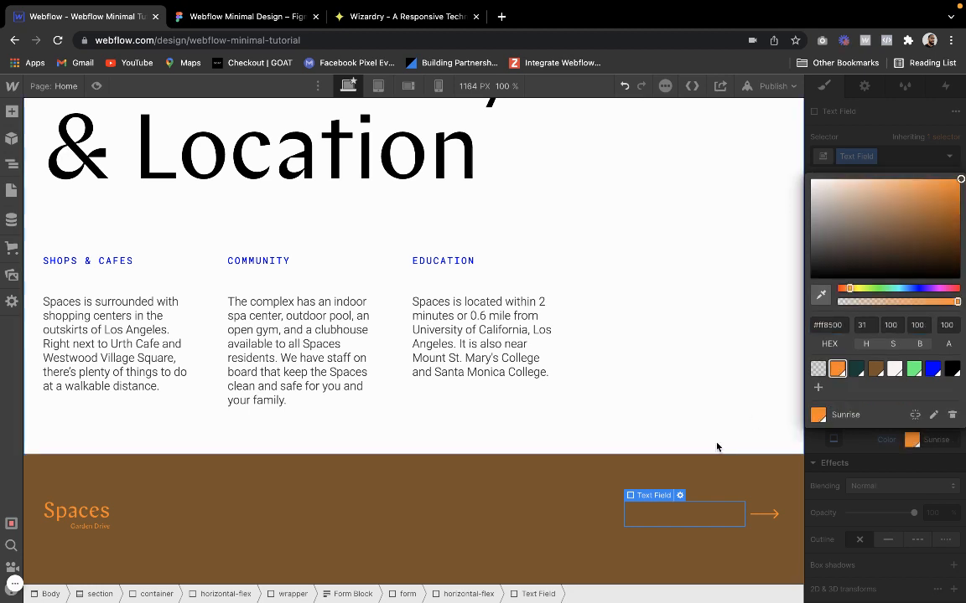
left_click(698, 461)
Change the position of the submit-arrow button from Static to Absolute
left_click(757, 518)
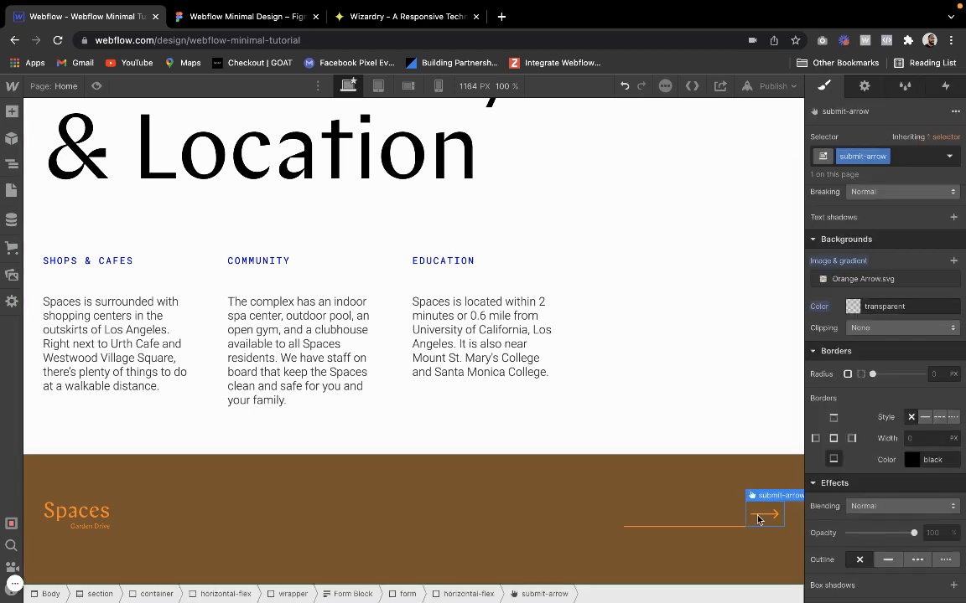
scroll(854, 447, "up", 8)
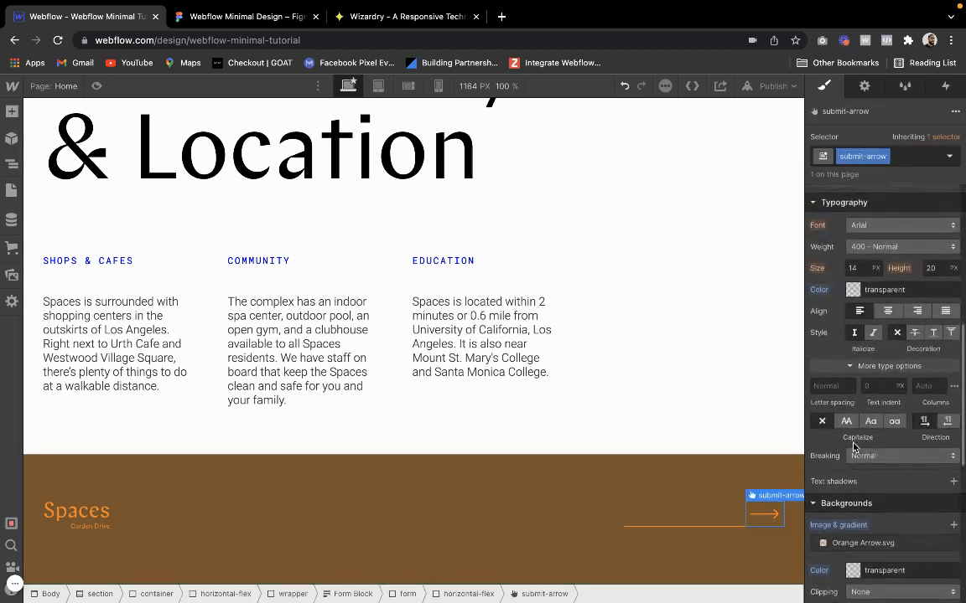
scroll(859, 419, "up", 2)
left_click(891, 331)
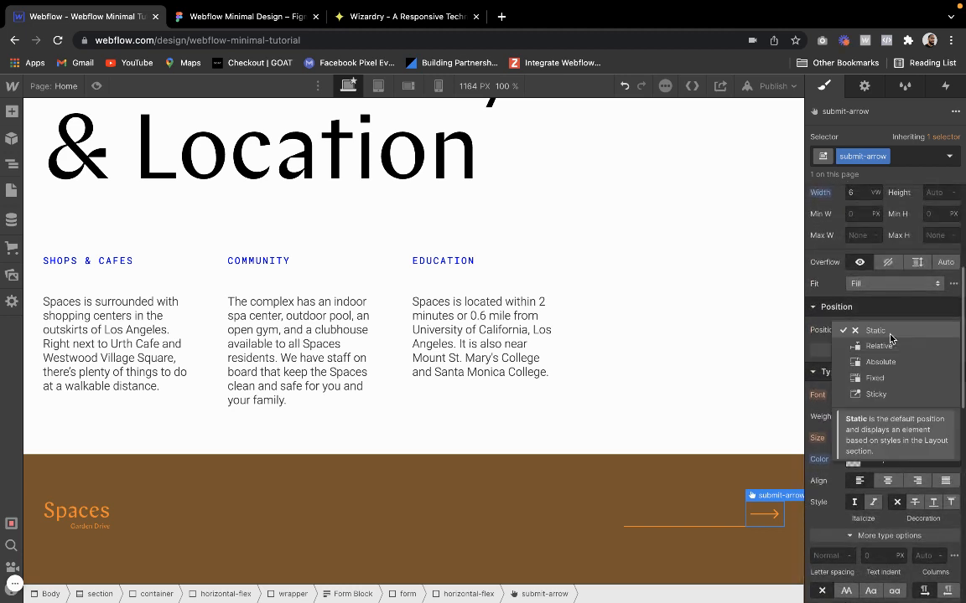
left_click(886, 361)
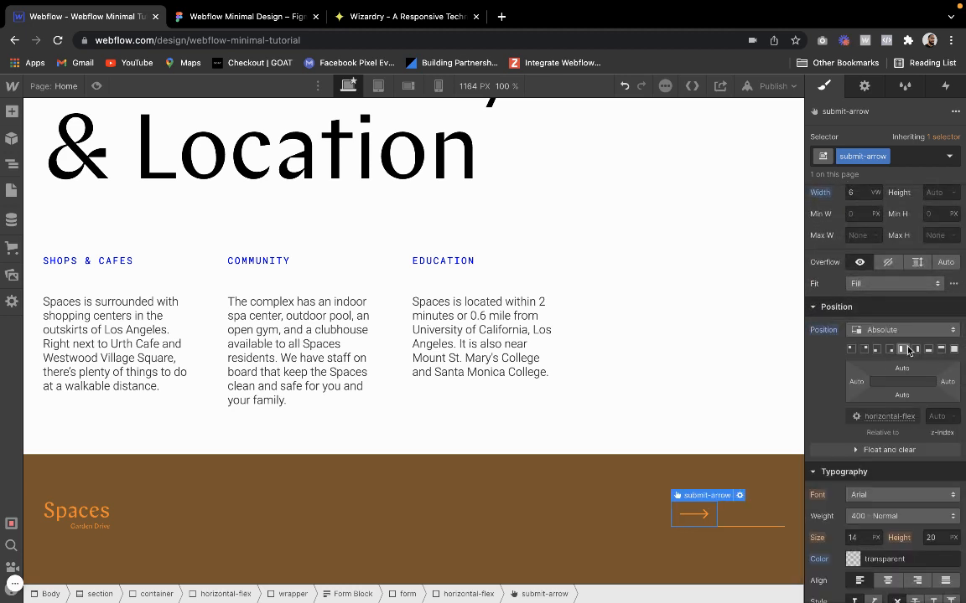
Anchor the absolutely positioned submit-arrow button to the bottom-right corner of its container
left_click(890, 351)
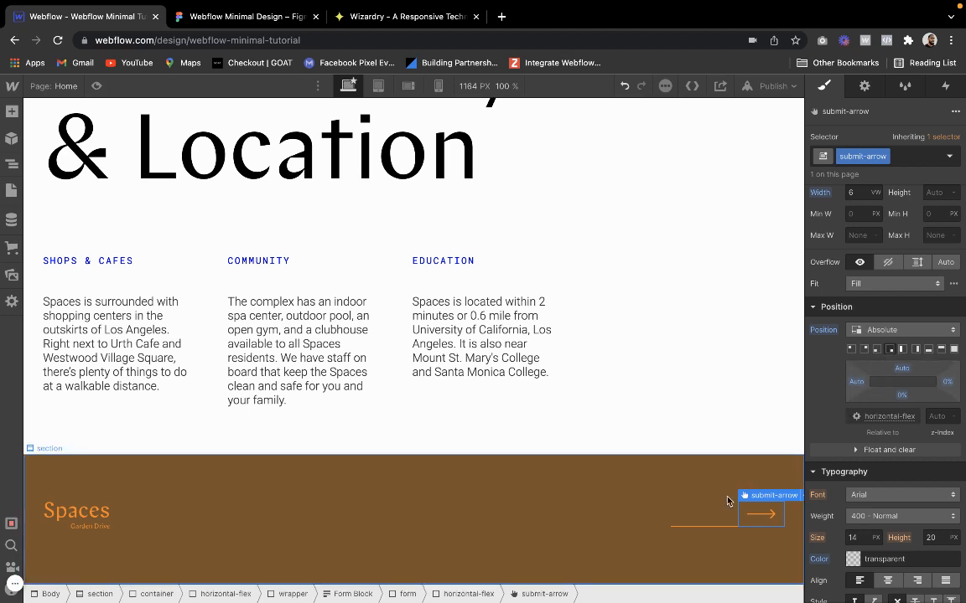
Set the width of the footer's form element to 250 px
left_click(704, 513)
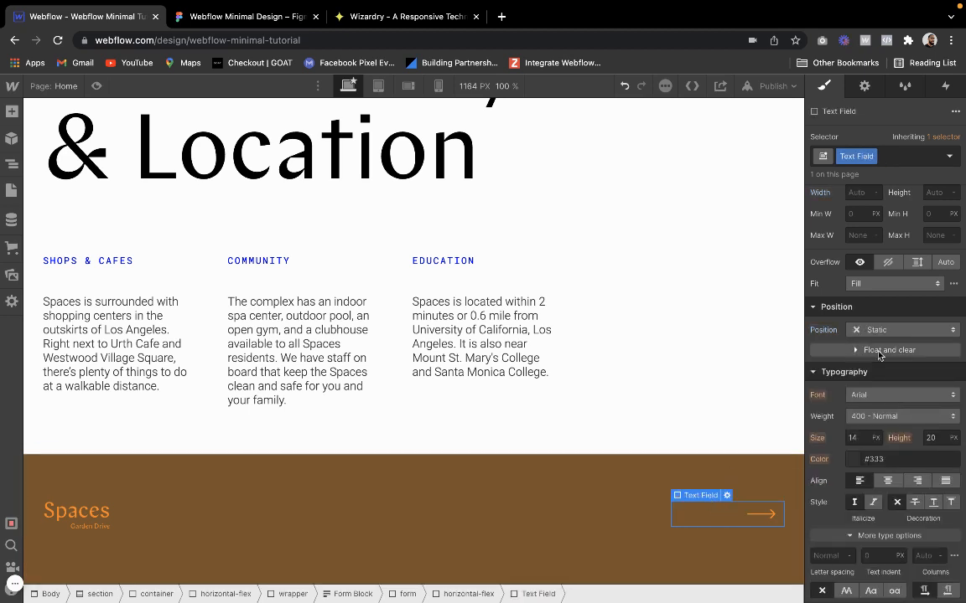
mouse_move(694, 496)
left_click(686, 474)
scroll(860, 434, "up", 4)
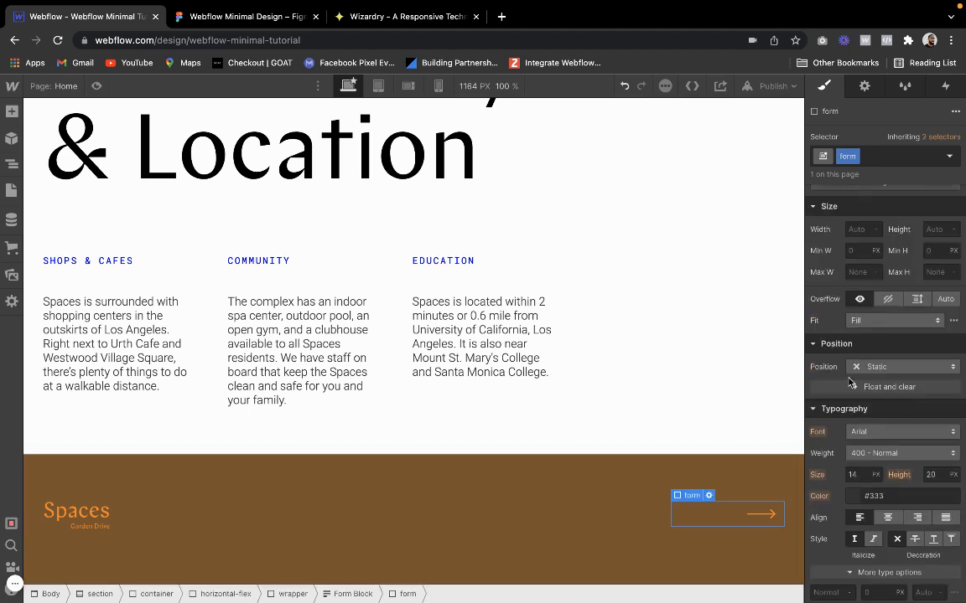
type("25")
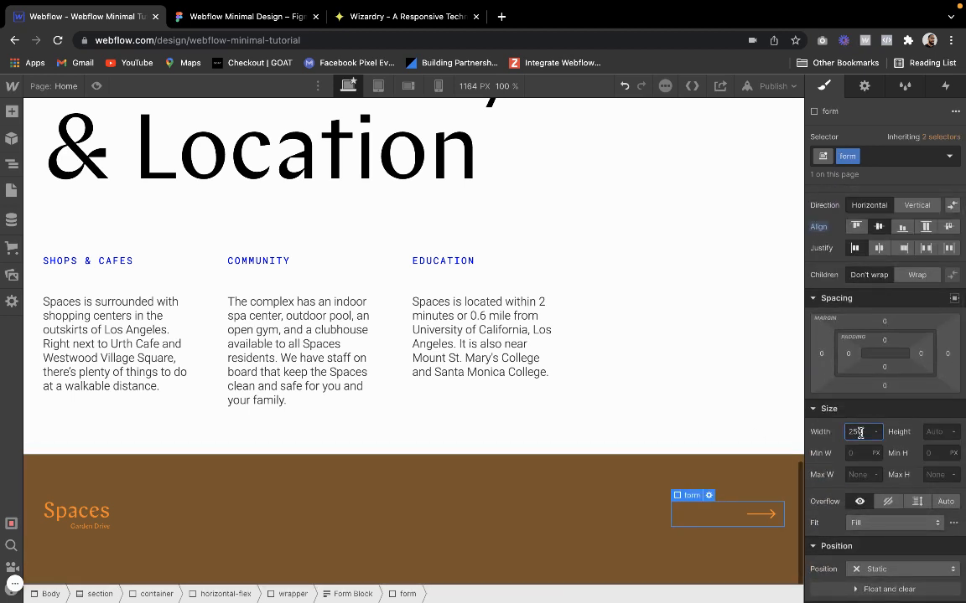
key("Return")
Justify the content of the footer form with Space around
left_click(719, 516)
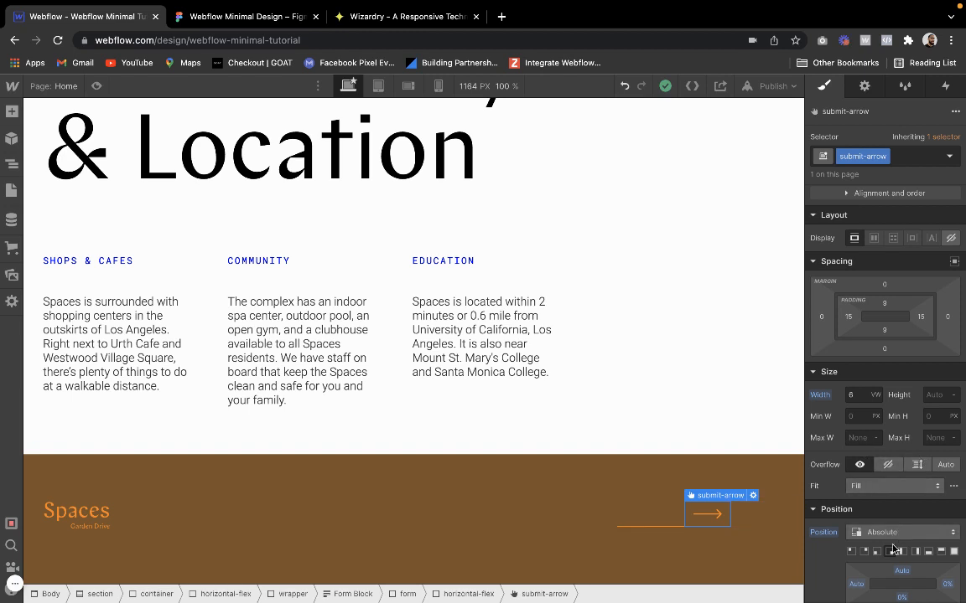
left_click(741, 519)
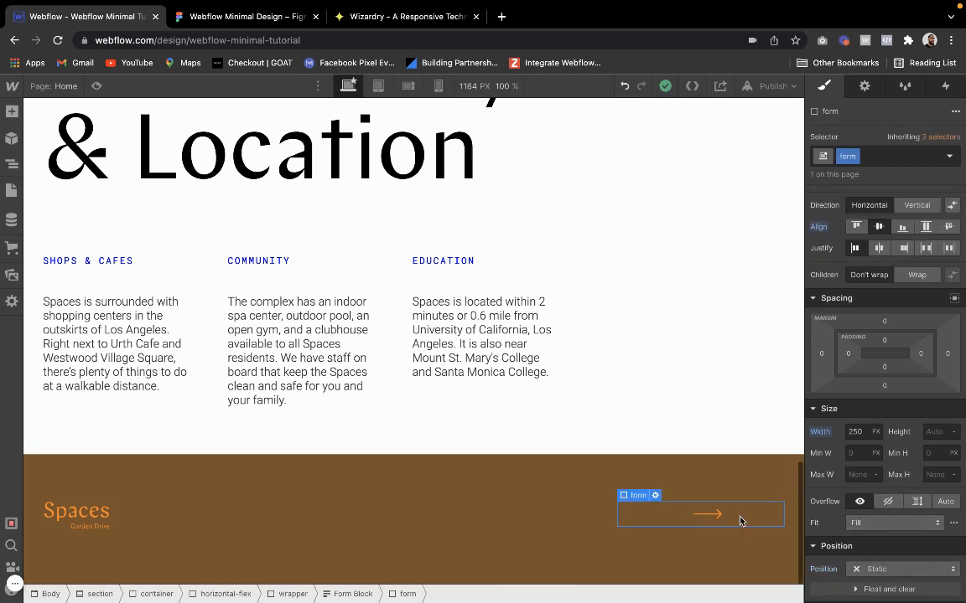
left_click(926, 248)
left_click(948, 248)
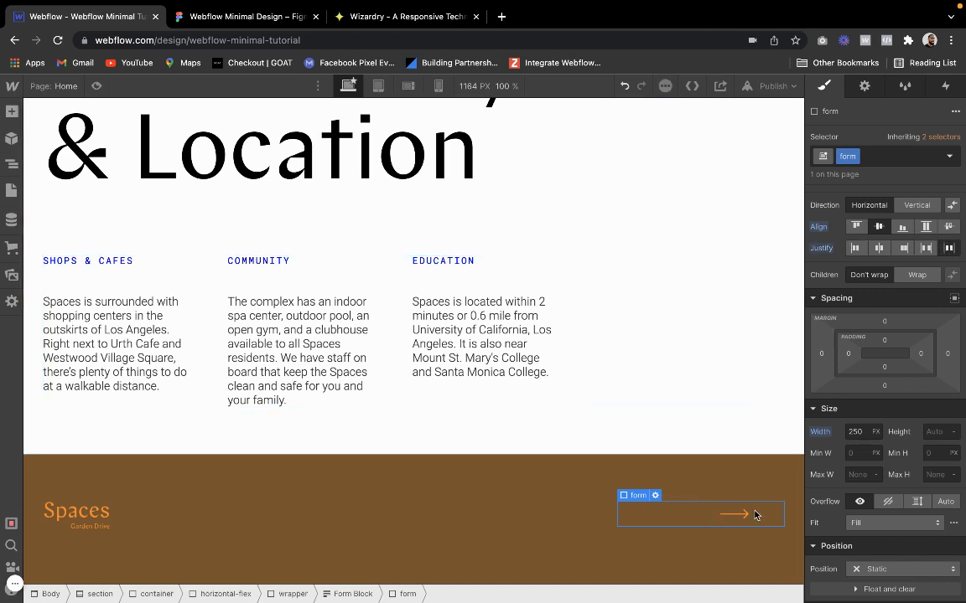
Set the width of the email text field to 250 px
left_click(698, 515)
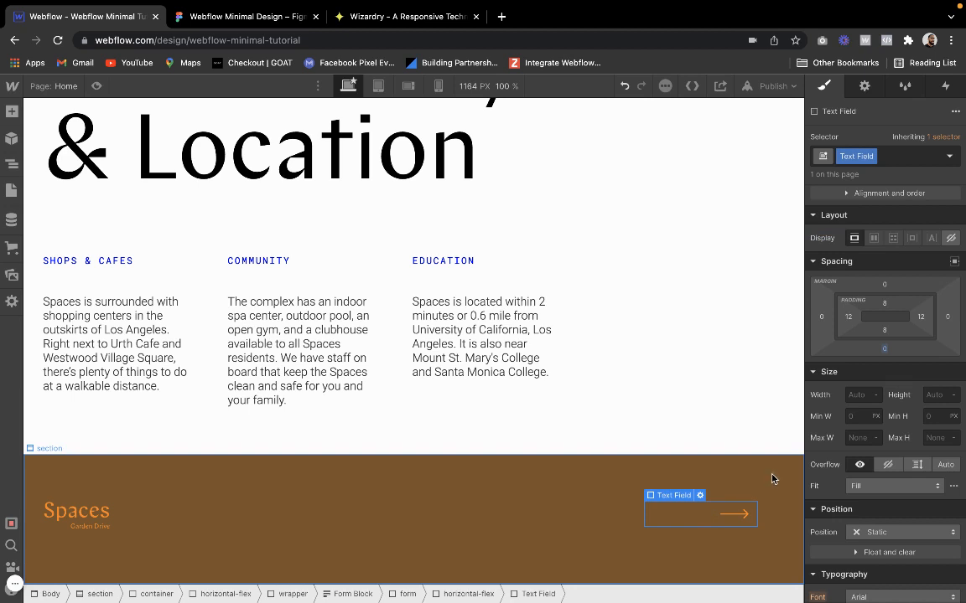
left_click(859, 395)
type("250")
key("Return")
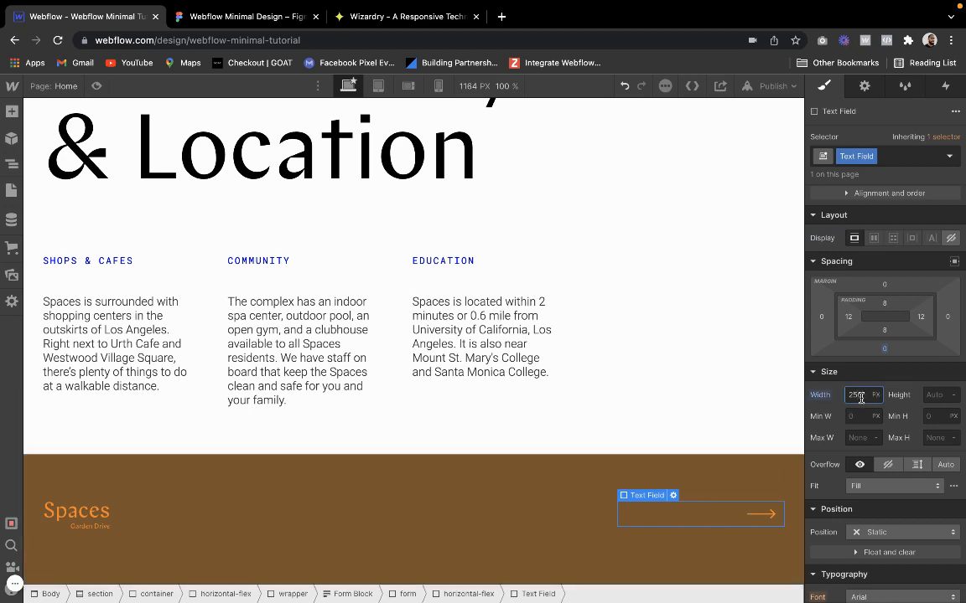
Reset the width of the form element that wraps the text field
left_click(645, 482)
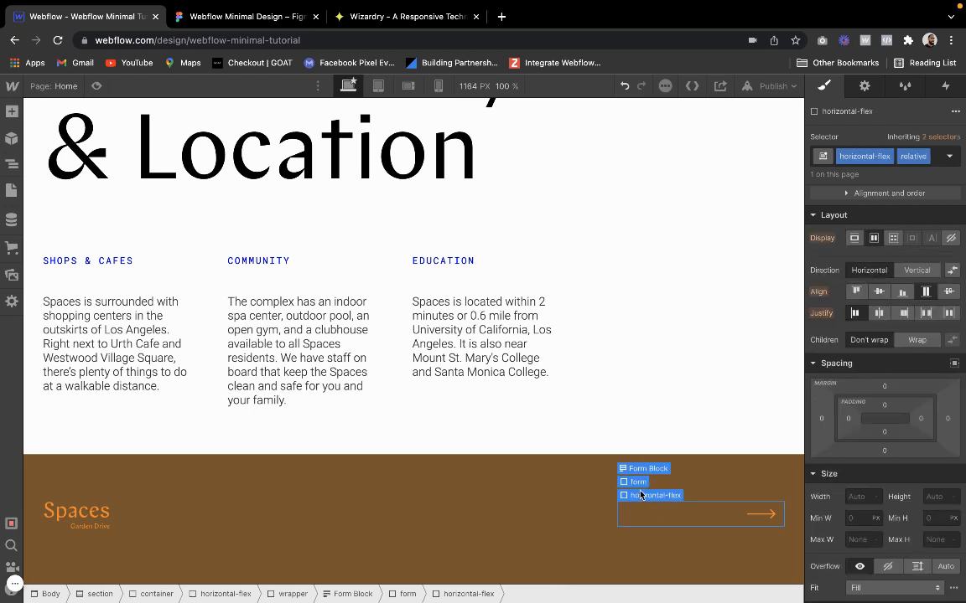
left_click(642, 483)
left_click(823, 433)
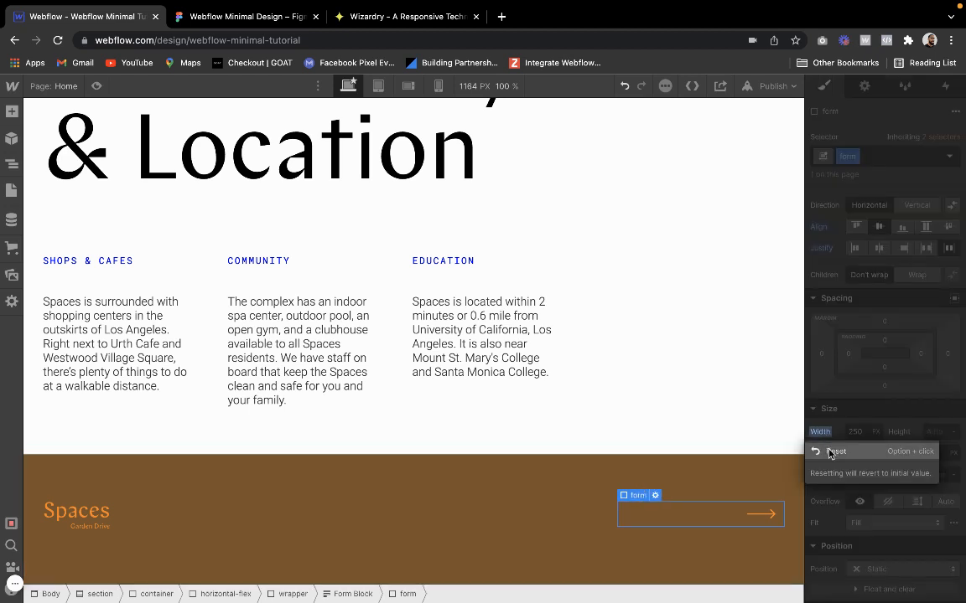
left_click(830, 453)
left_click(714, 483)
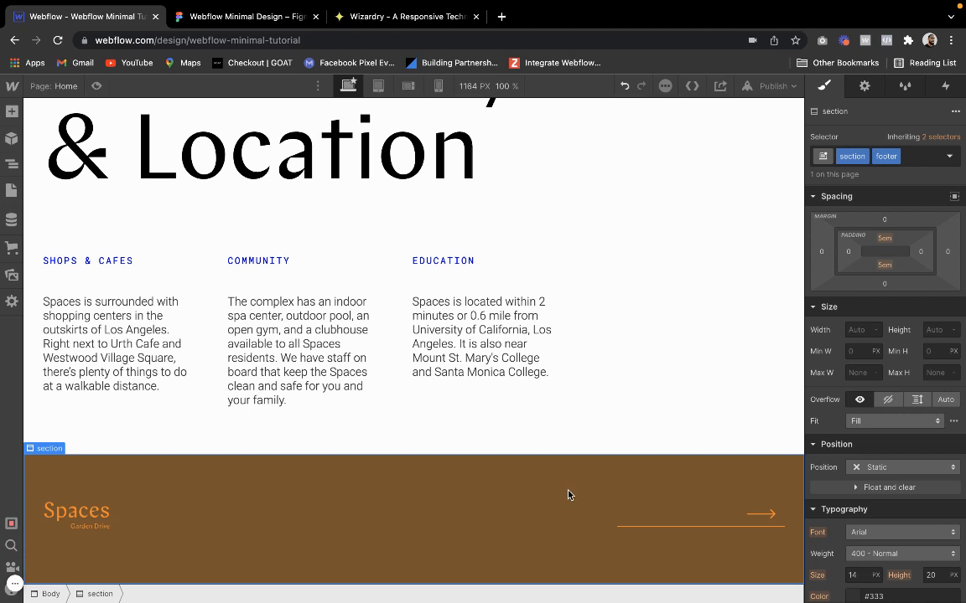
Set the bottom padding of the email text field to 15 px
left_click(668, 518)
left_click(883, 332)
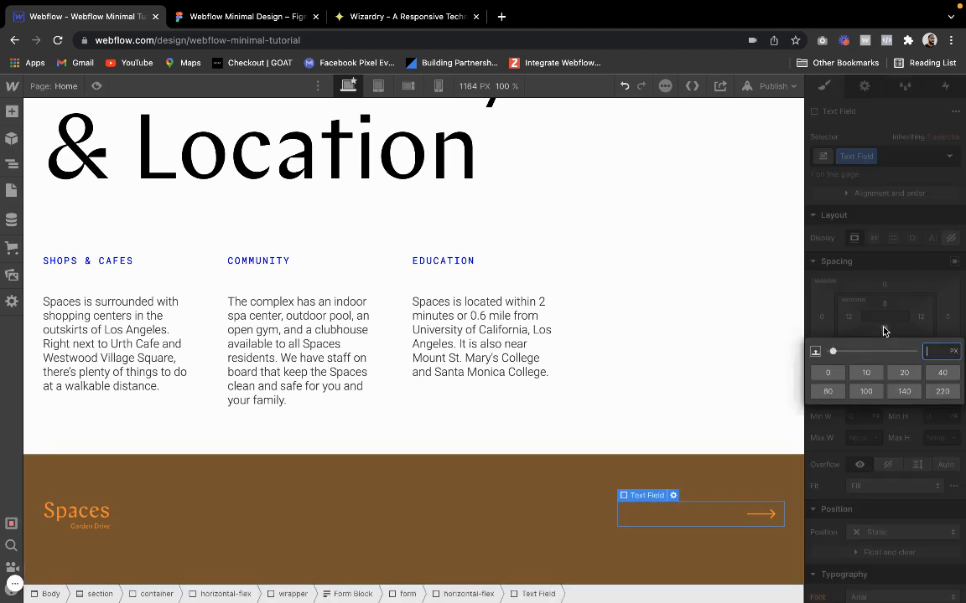
type("1")
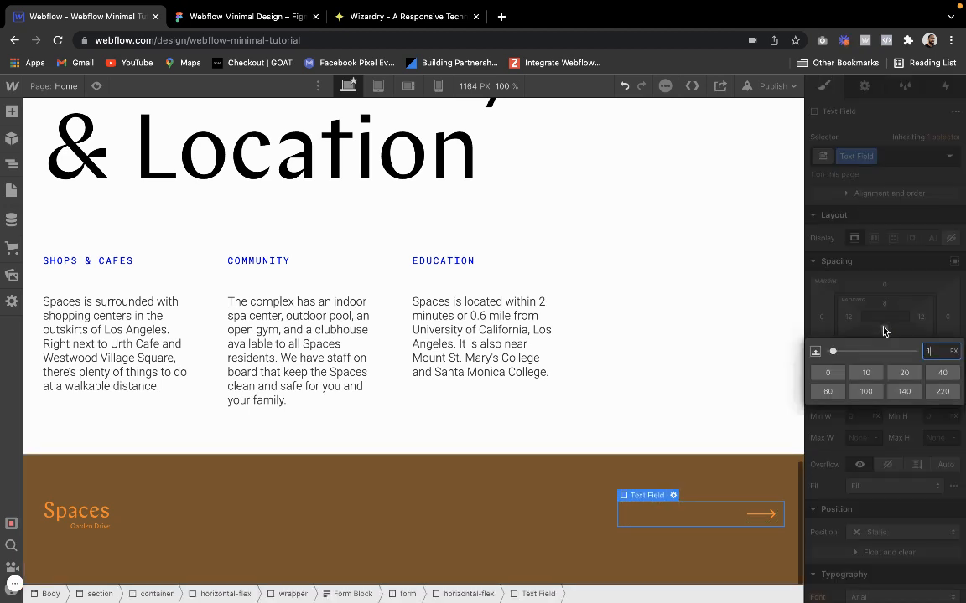
type("5")
key("Return")
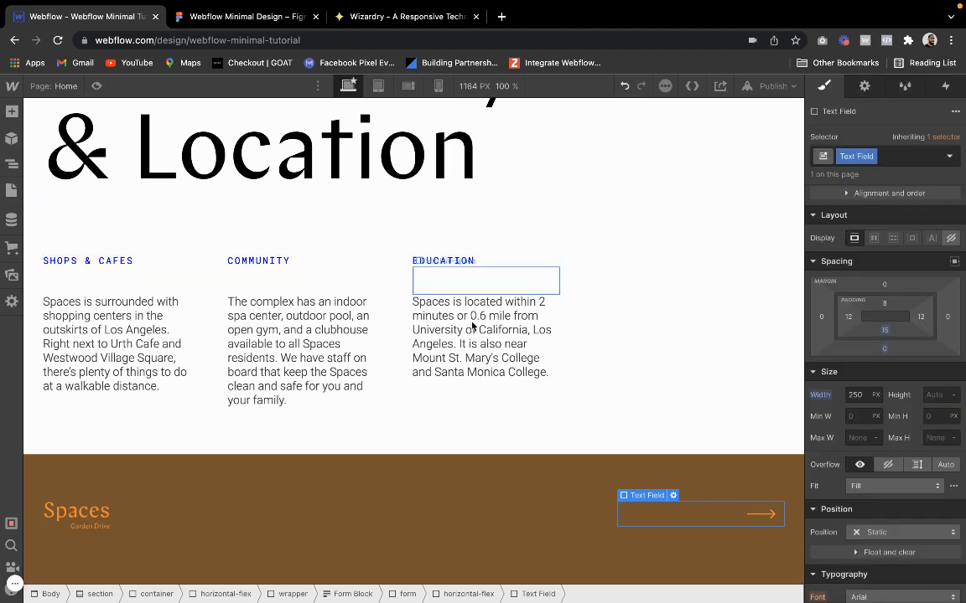
Give the email text field the placeholder text "Enter your email"
left_click(865, 88)
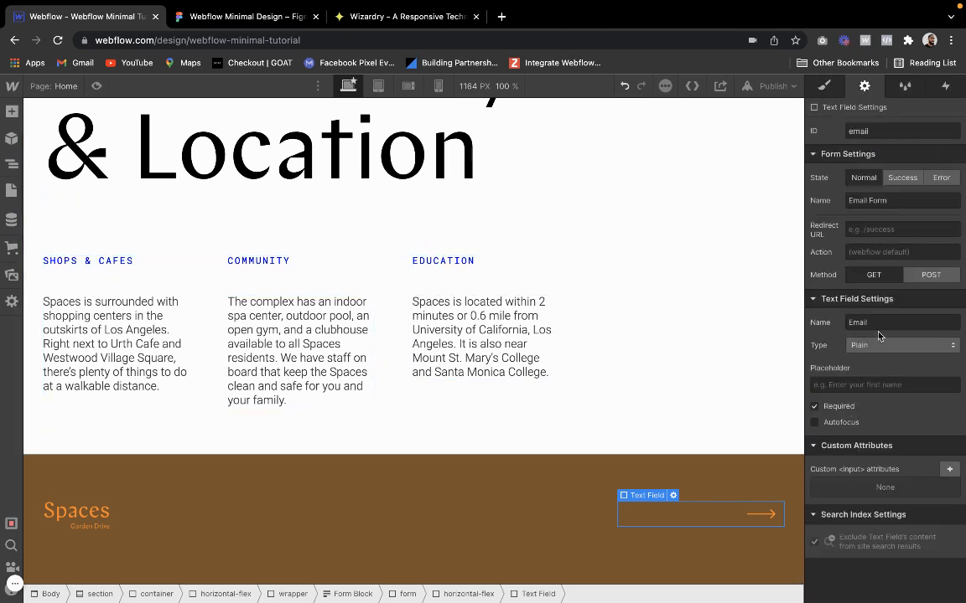
left_click(871, 383)
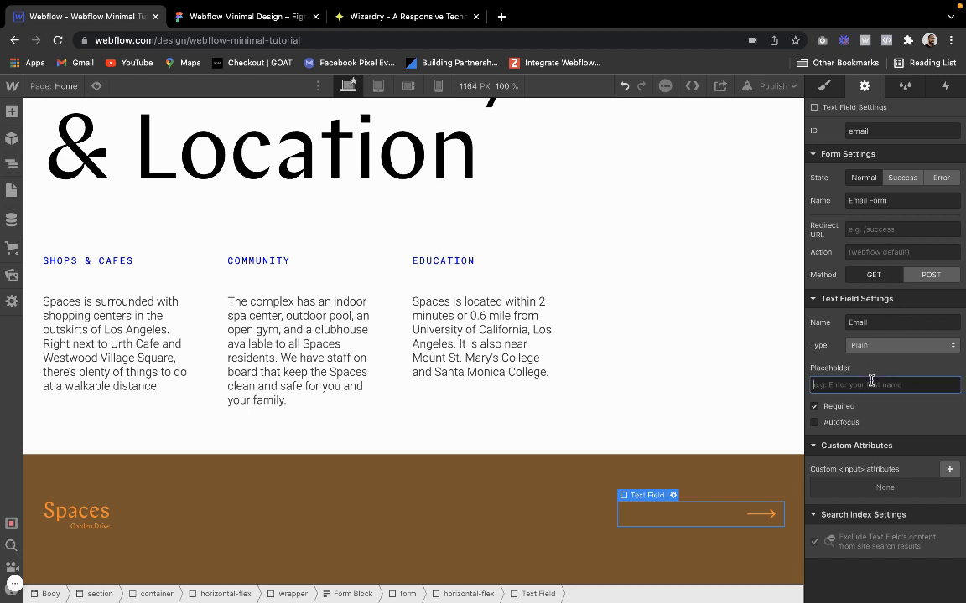
type("Enter your email")
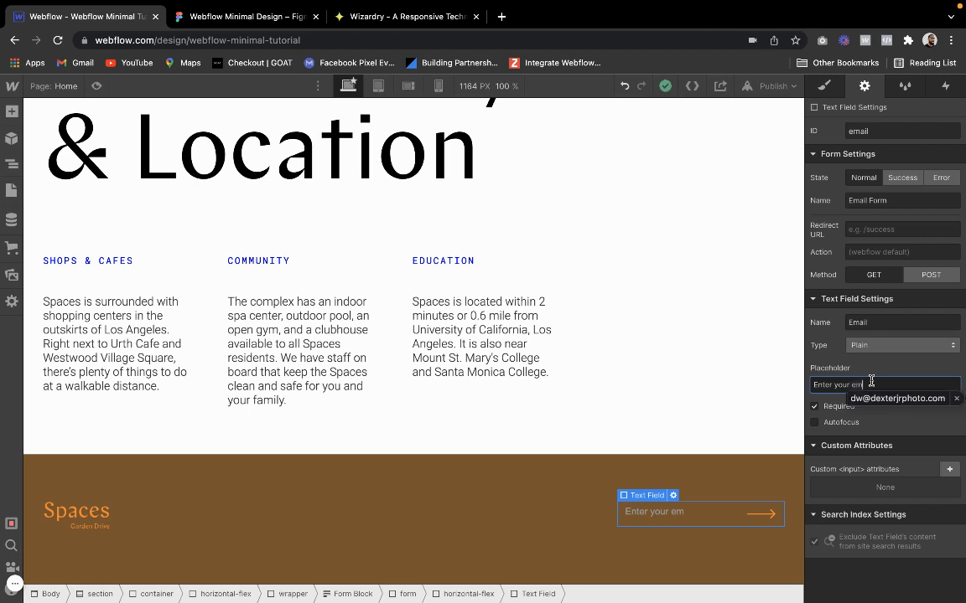
left_click(879, 422)
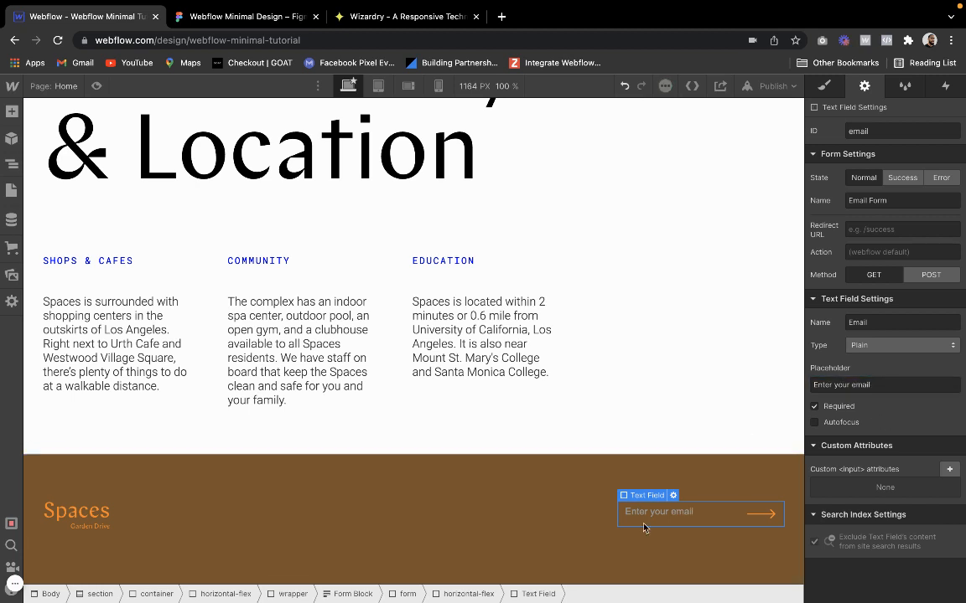
Style the text field's Placeholder state with the Sunrise orange swatch as its text color
left_click(824, 86)
left_click(950, 157)
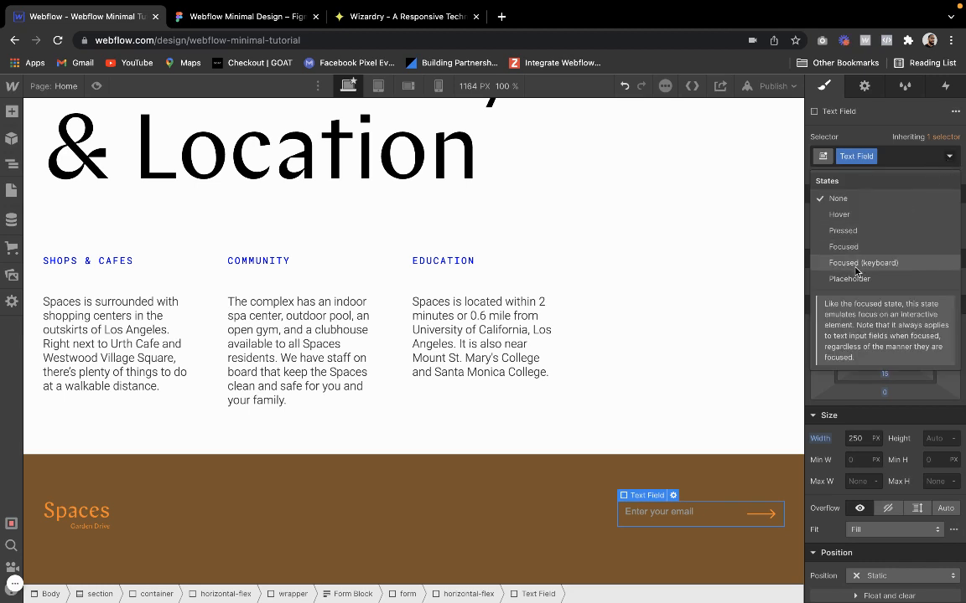
left_click(854, 278)
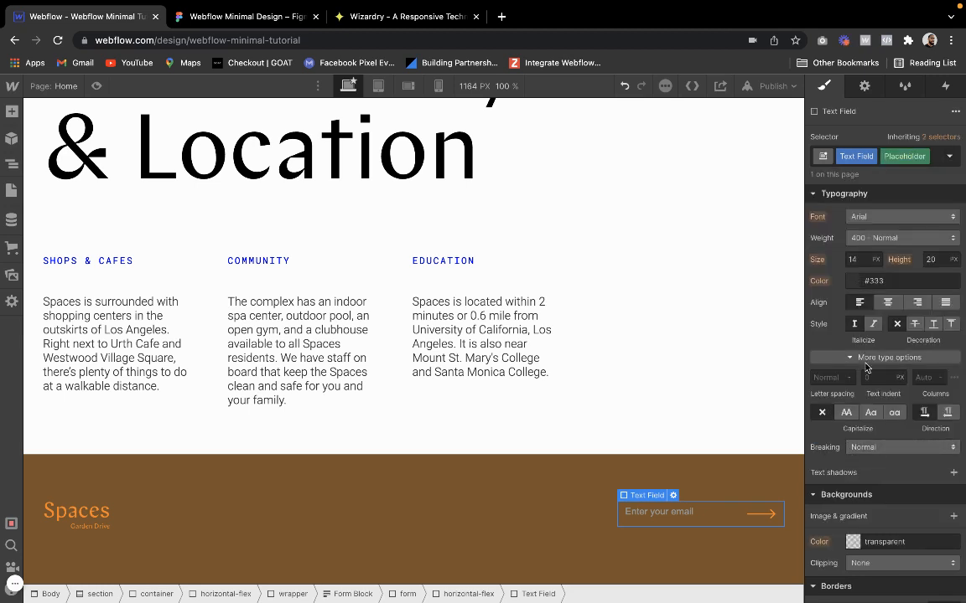
left_click(855, 281)
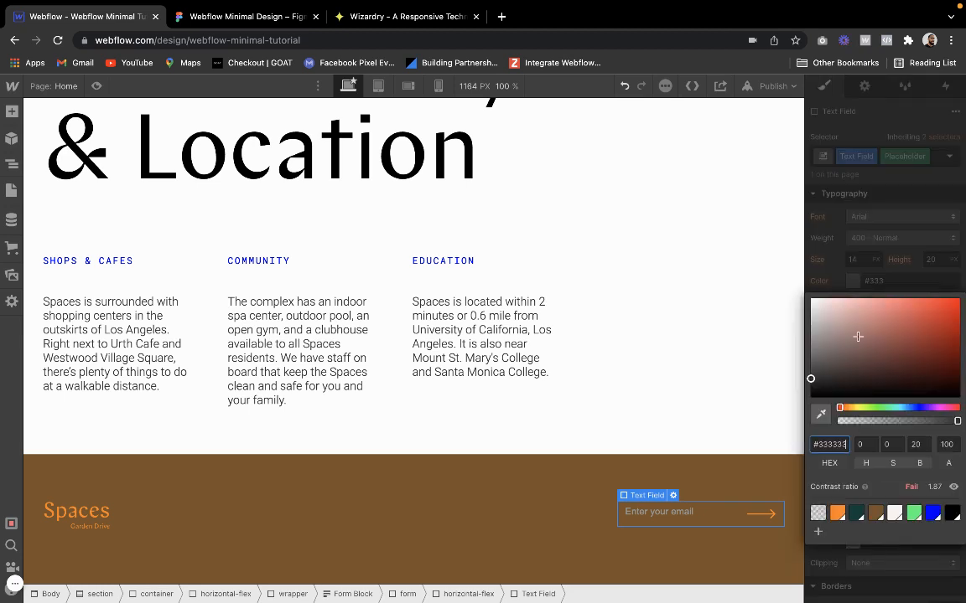
left_click(836, 513)
left_click(877, 270)
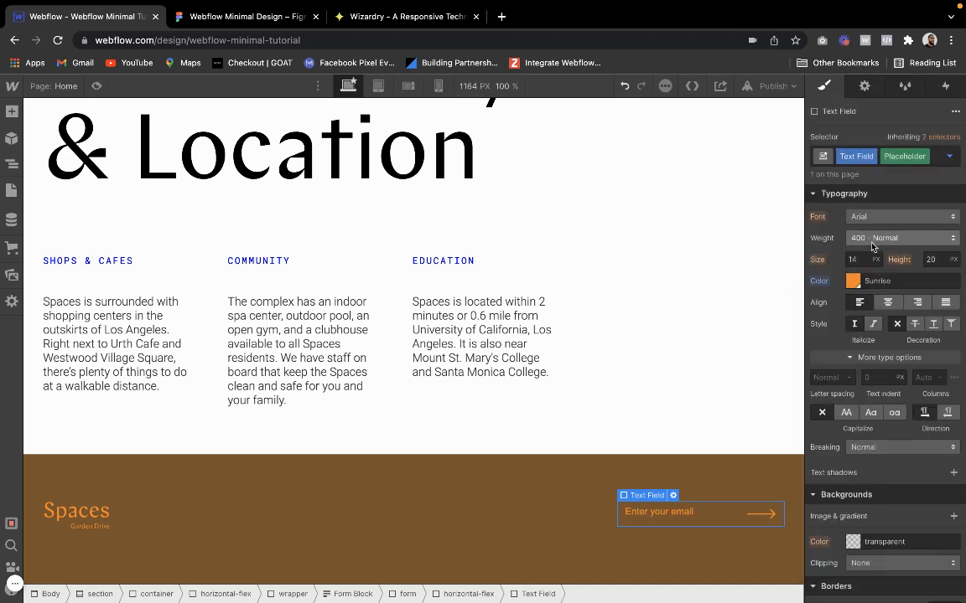
Set the placeholder text to Roboto Mono at 16 px and preview the footer on the page
left_click(879, 223)
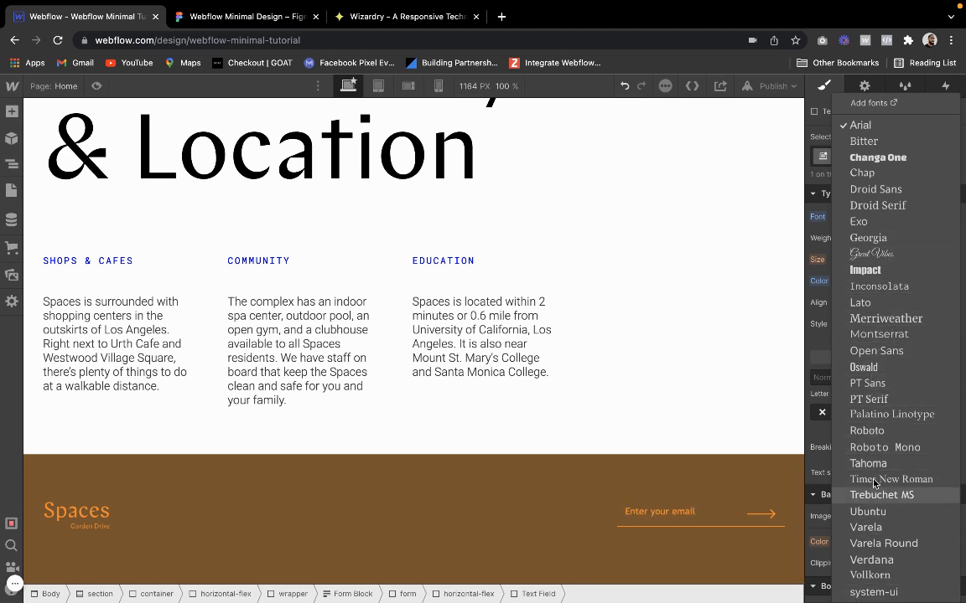
left_click(872, 448)
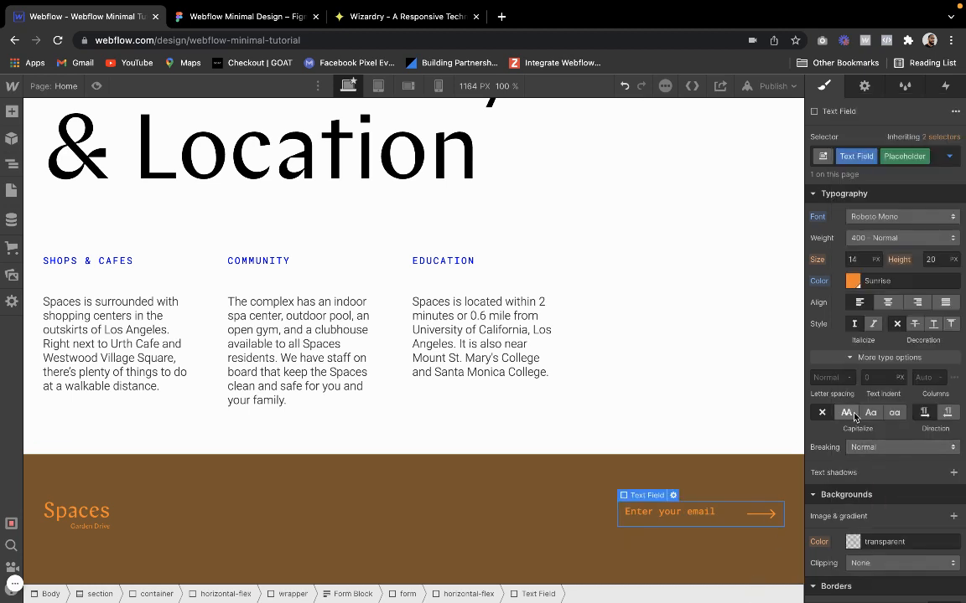
left_click(858, 258)
key("Up")
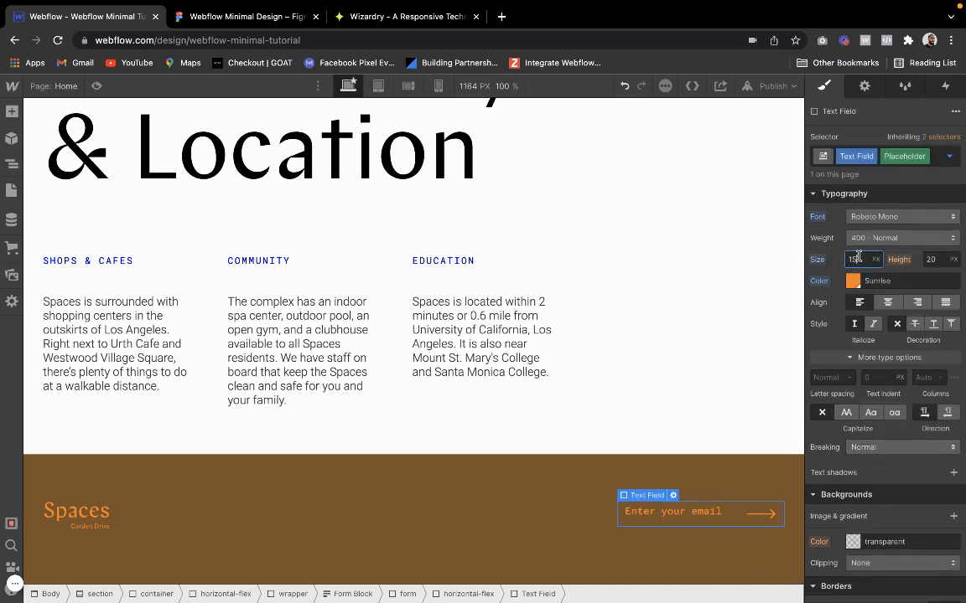
key("BackSpace")
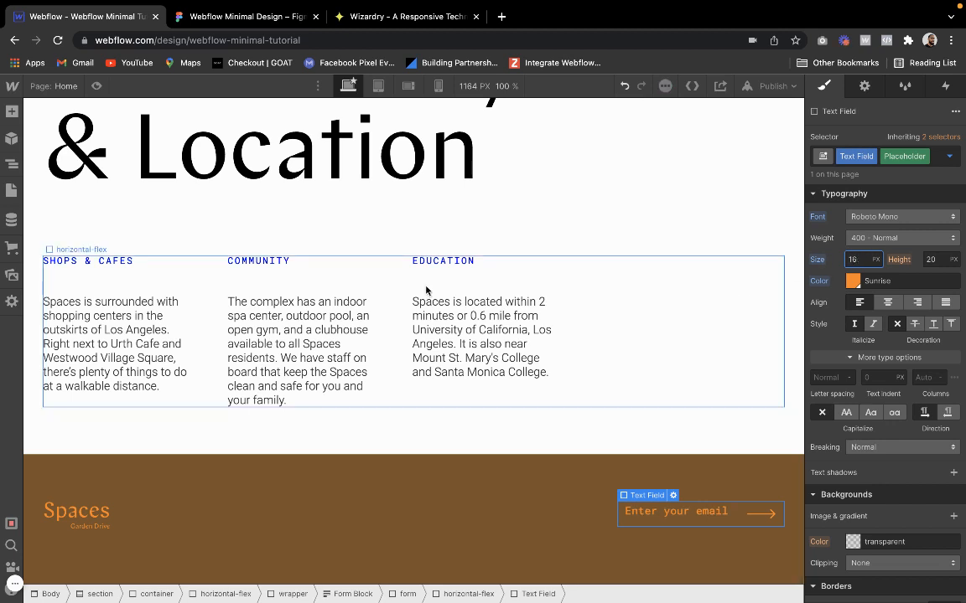
left_click(96, 85)
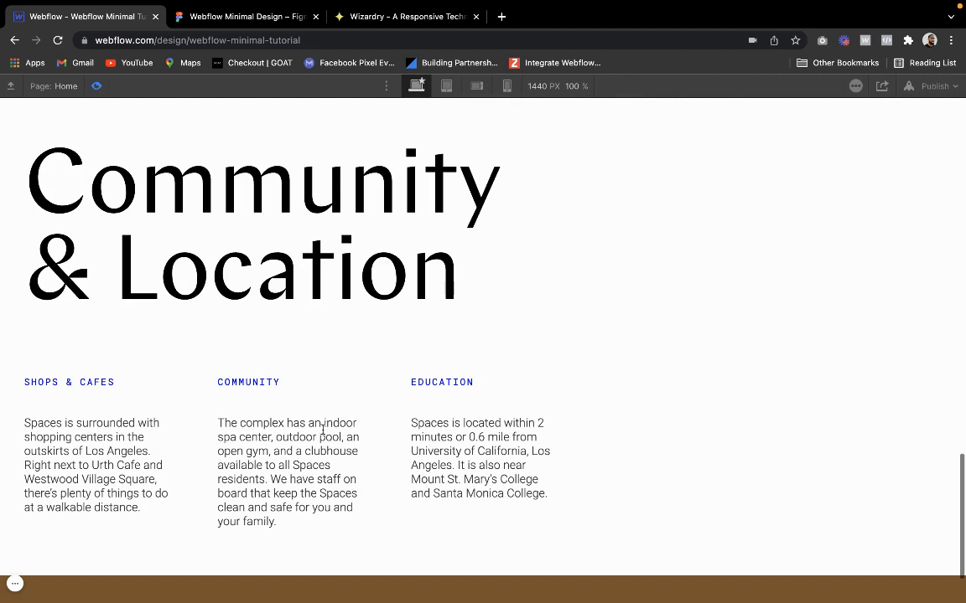
scroll(322, 428, "down", 2)
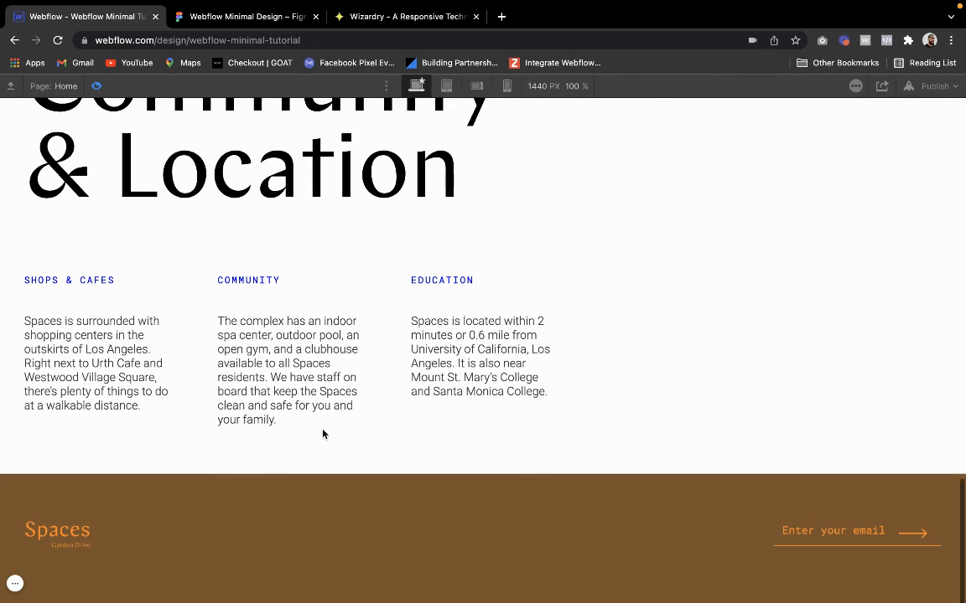
left_click(96, 85)
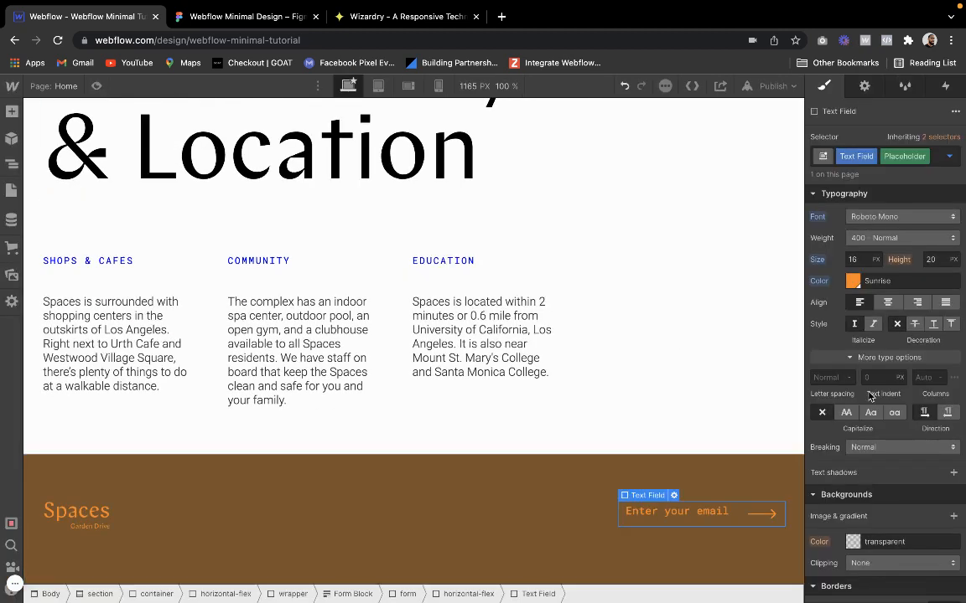
Align the children of the horizontal-flex block around the text field to Start
scroll(868, 453, "down", 2)
scroll(880, 251, "up", 2)
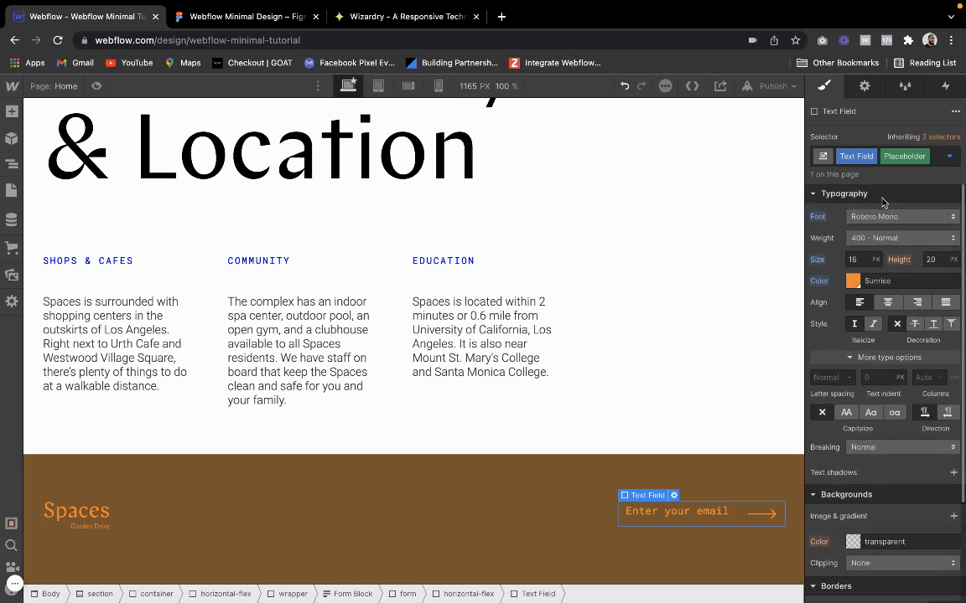
mouse_move(643, 501)
left_click(643, 483)
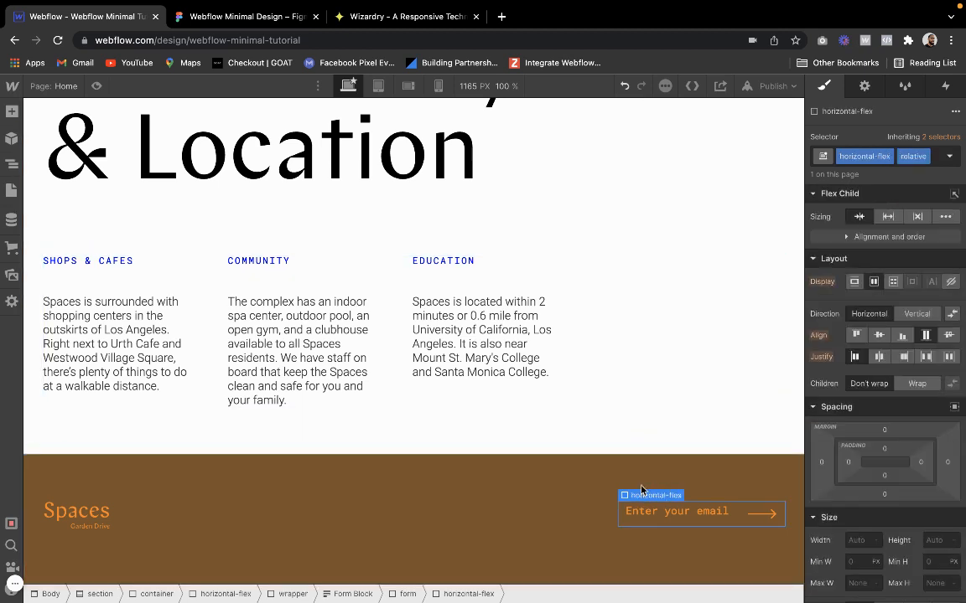
left_click(855, 335)
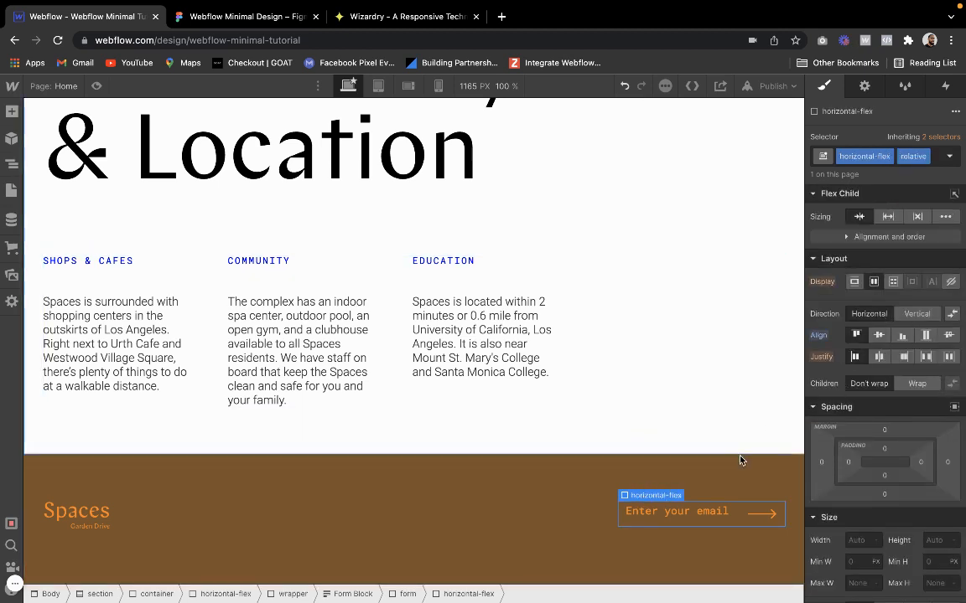
Set the email text field's bottom padding to 15 px
left_click(726, 525)
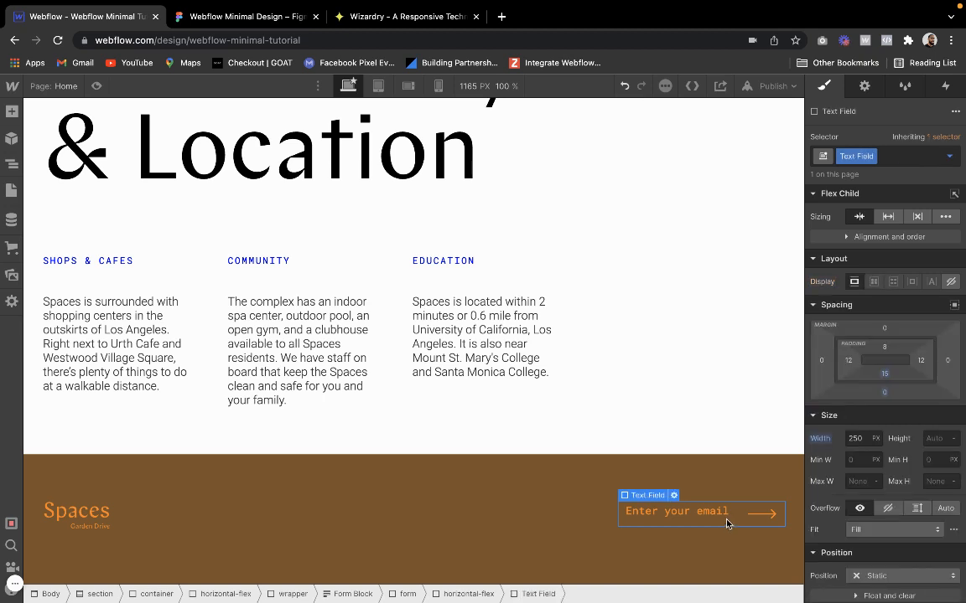
left_click(882, 377)
type("14")
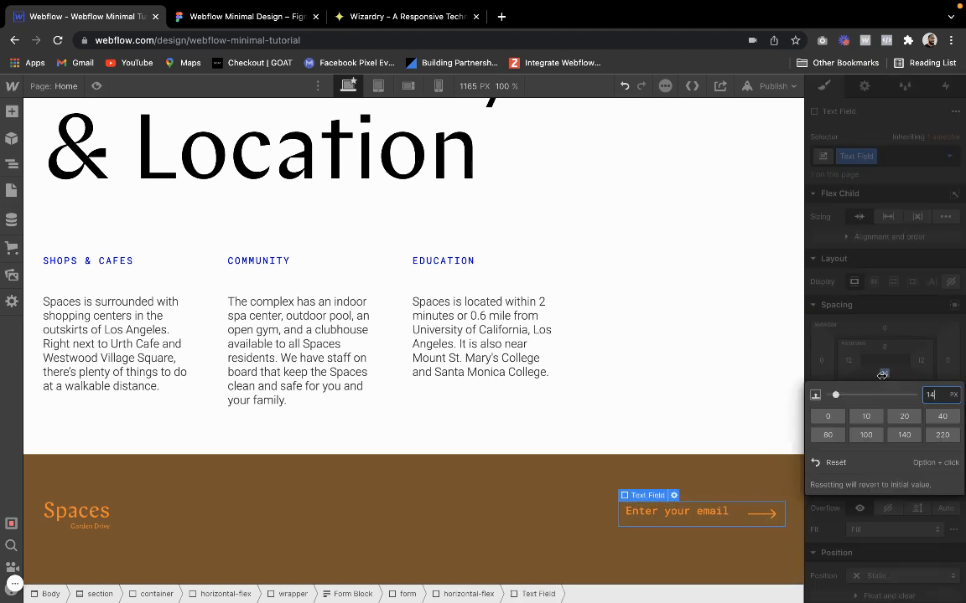
key("Up")
key("Up")
Raise the submit arrow slightly by adjusting the bottom offset of its absolute position
left_click(760, 514)
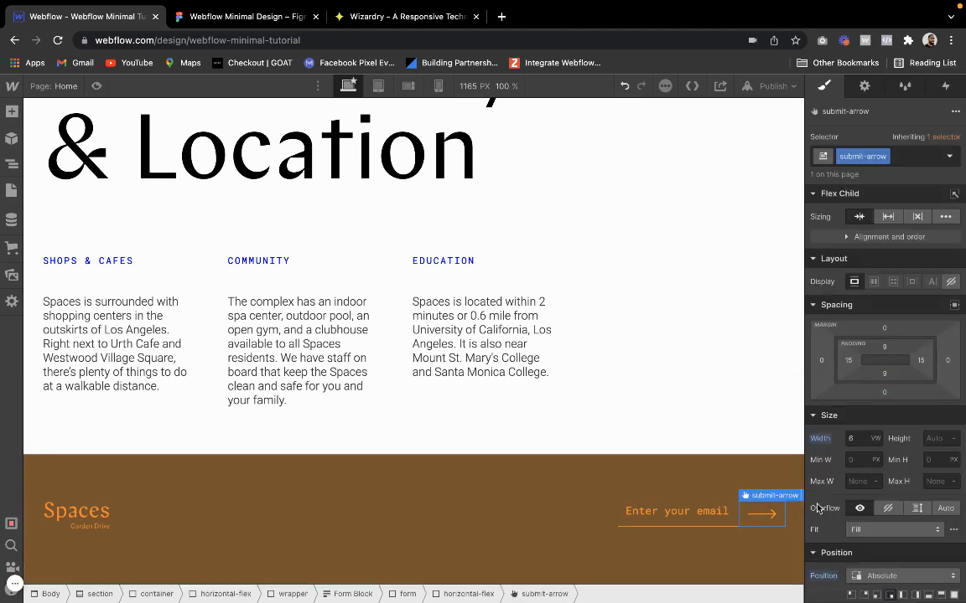
scroll(885, 519, "down", 3)
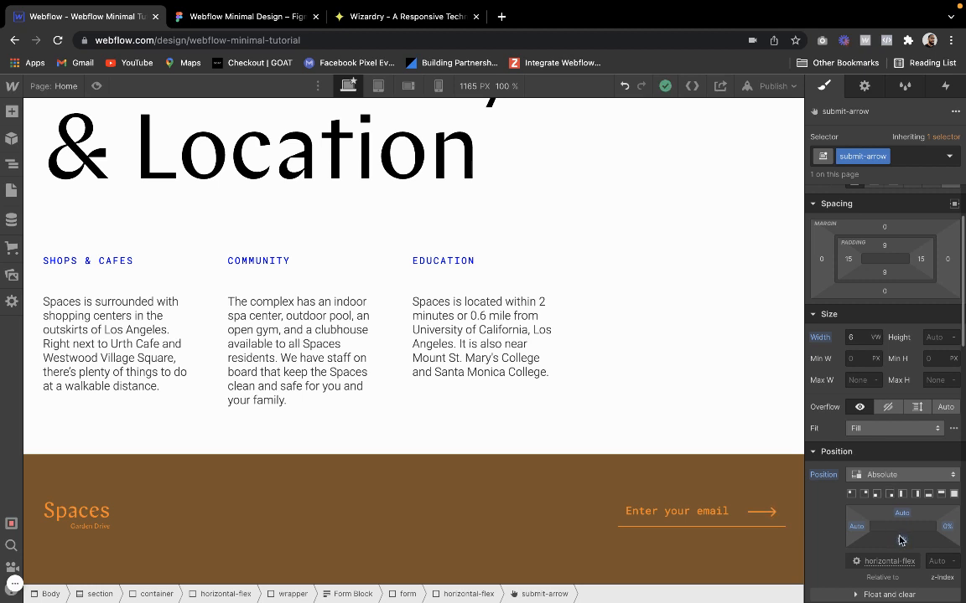
left_click(700, 532)
left_click(720, 522)
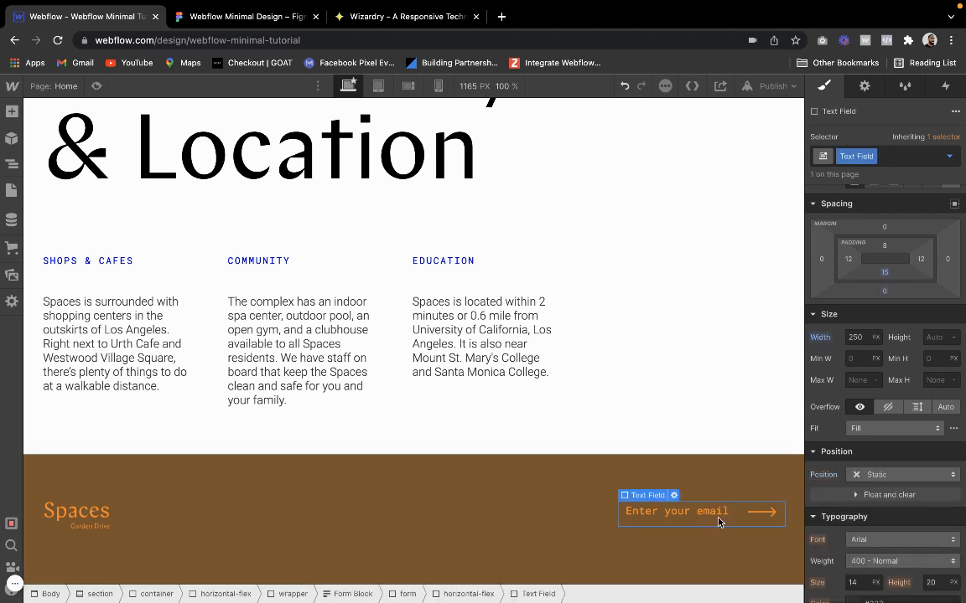
left_click(536, 466)
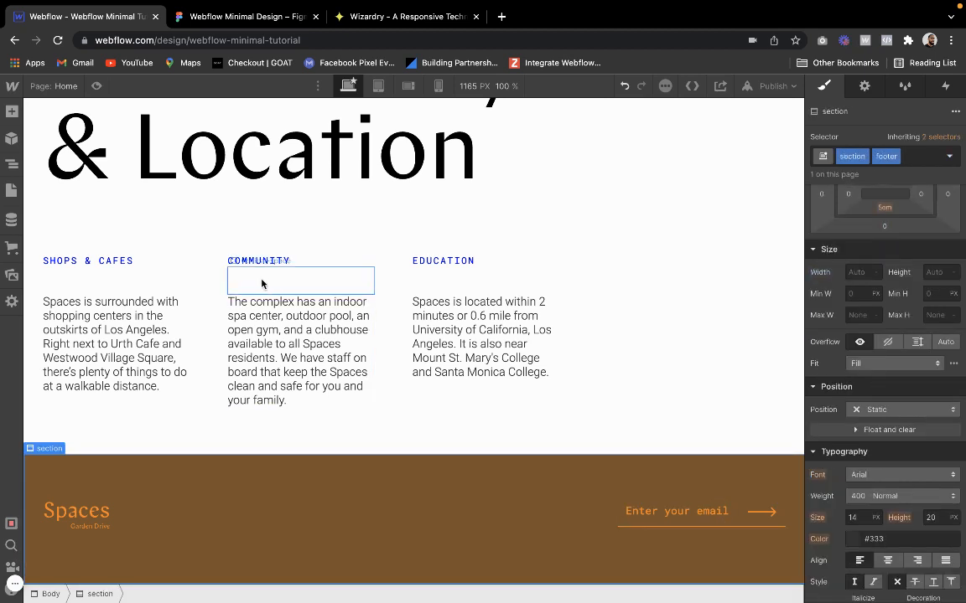
Compare the previewed footer with the Figma footer, and widen the email text field to 350 px in Webflow
left_click(96, 85)
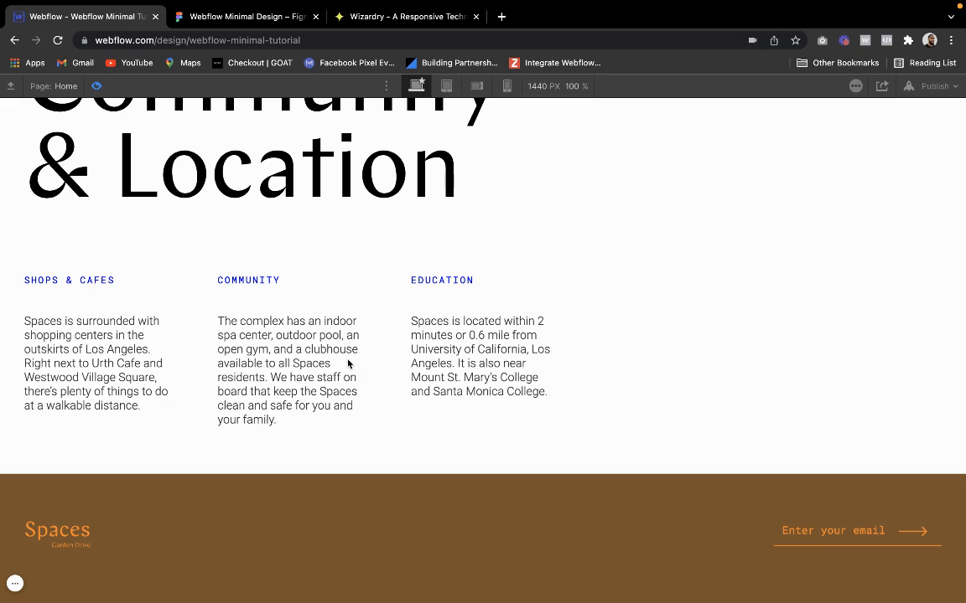
scroll(335, 352, "up", 1)
scroll(329, 344, "down", 1)
left_click(252, 16)
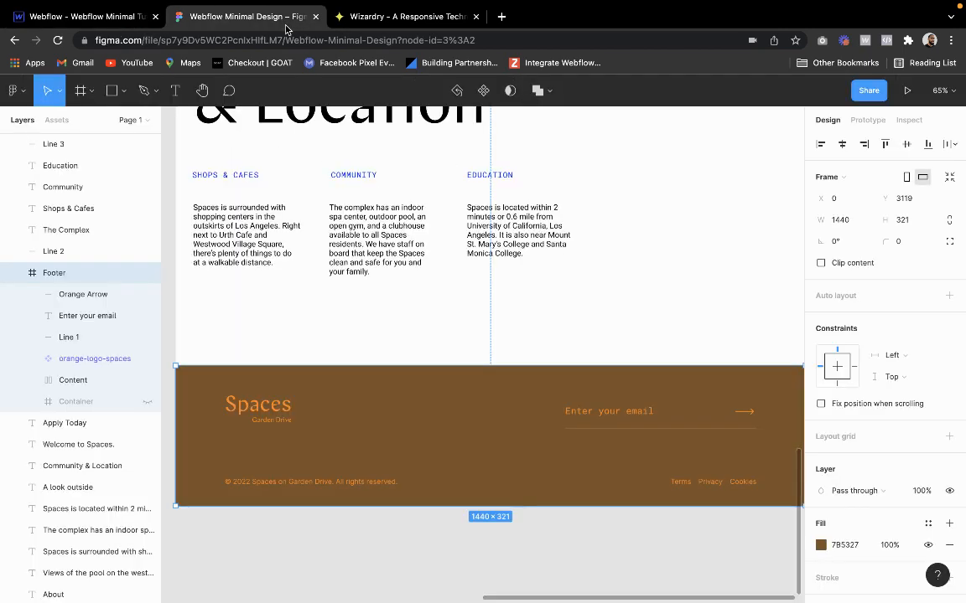
left_click(101, 16)
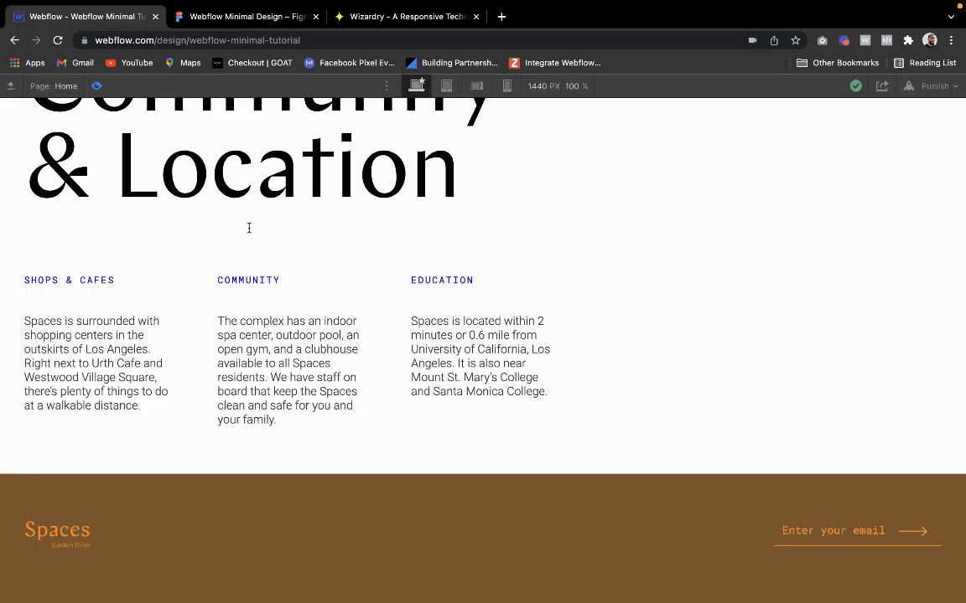
left_click(97, 86)
left_click(699, 515)
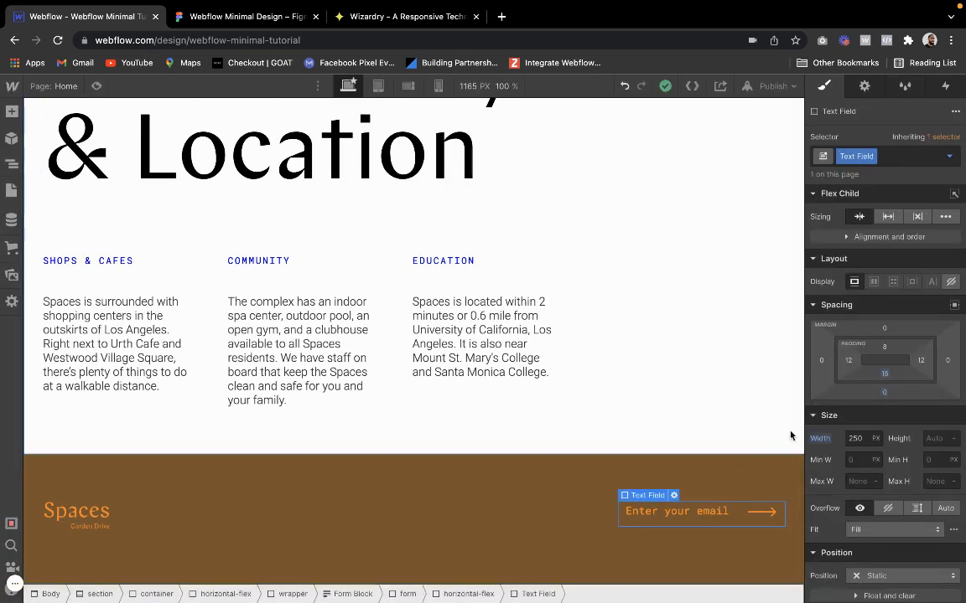
left_click(849, 438)
double_click(847, 438)
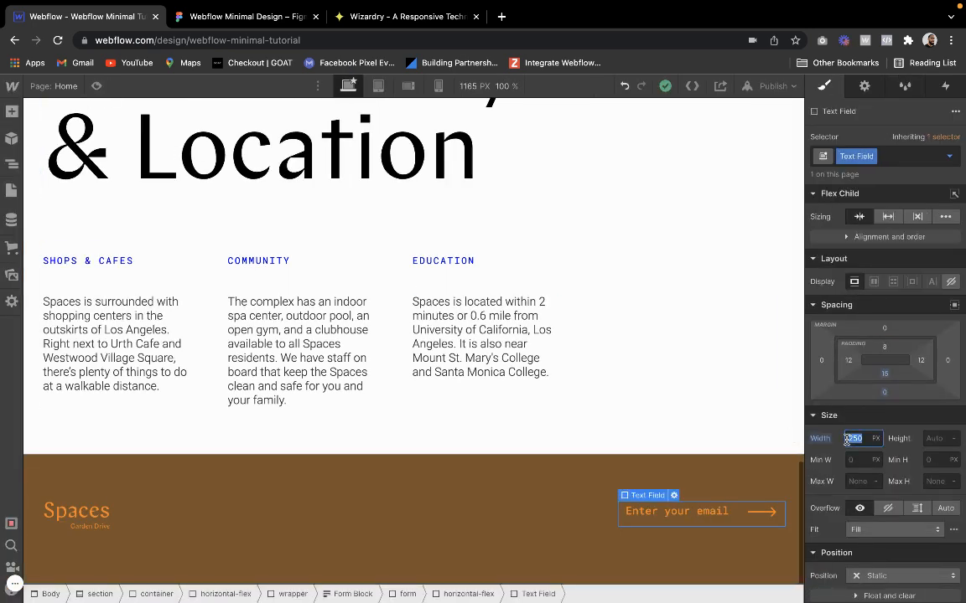
type("350")
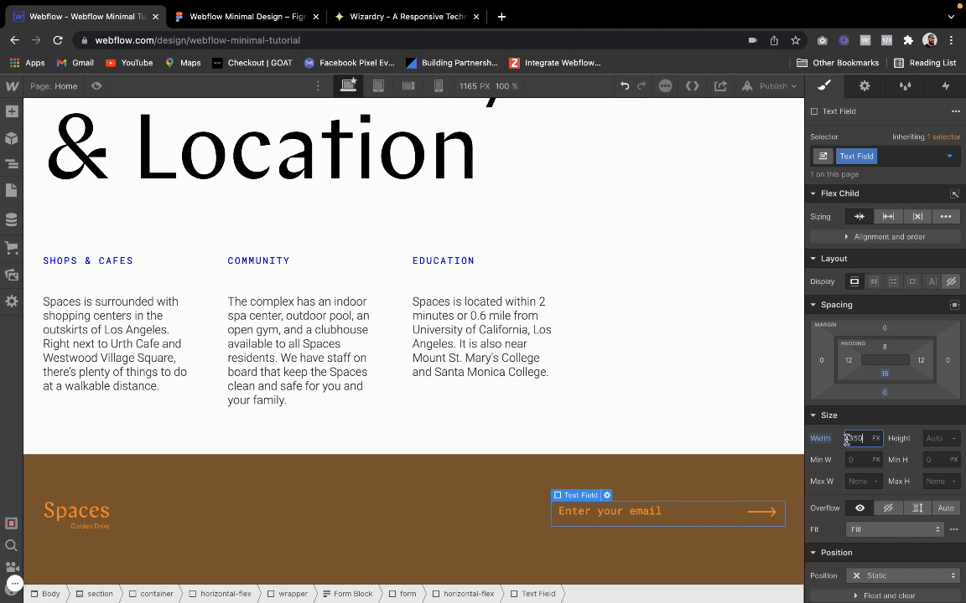
left_click(779, 465)
Increase the email text field's bottom padding to 20 px
left_click(585, 516)
left_click(884, 375)
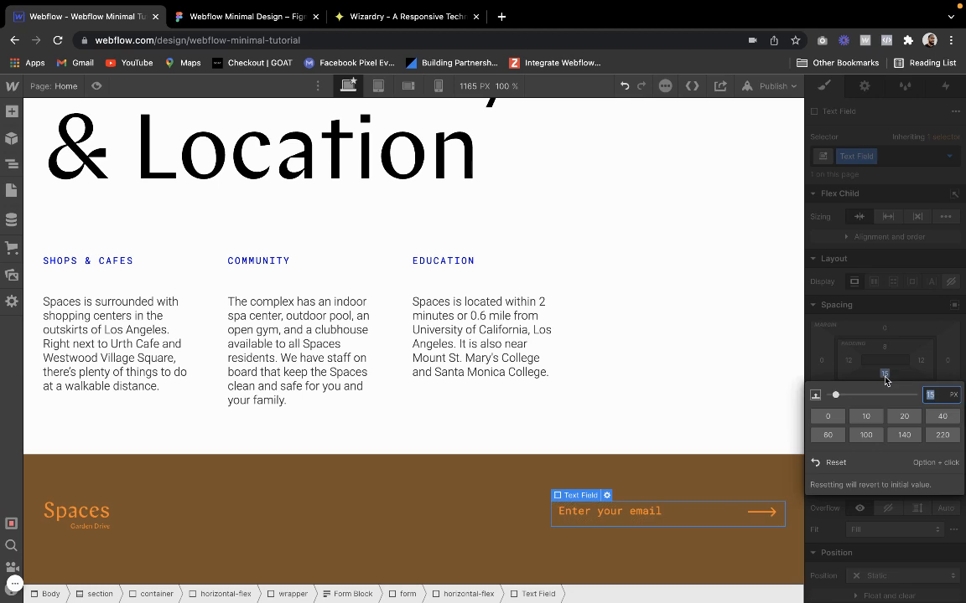
type("20")
key("Return")
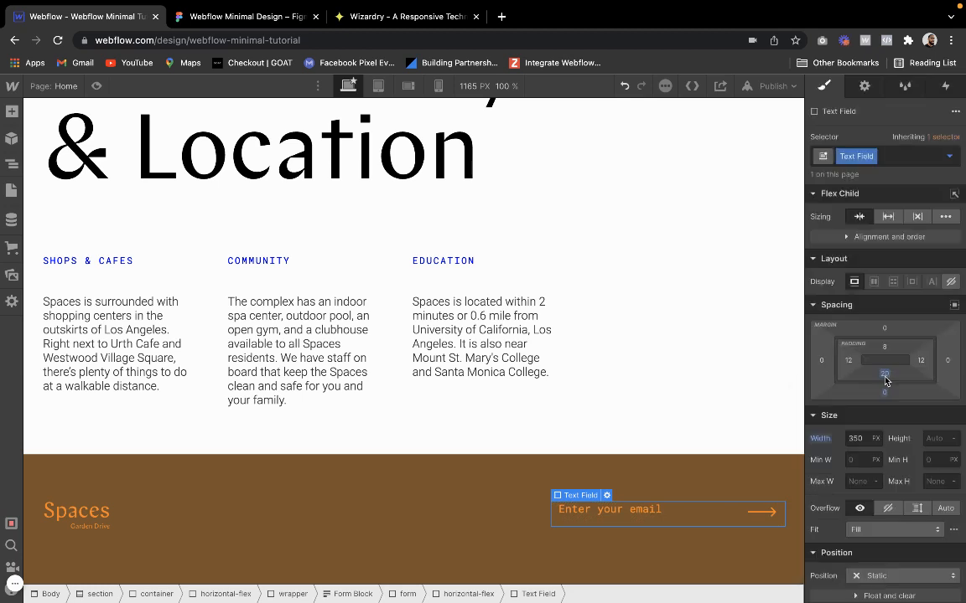
Set the submit arrow's absolute bottom offset to 16% and check the footer in preview
left_click(774, 519)
scroll(871, 522, "down", 2)
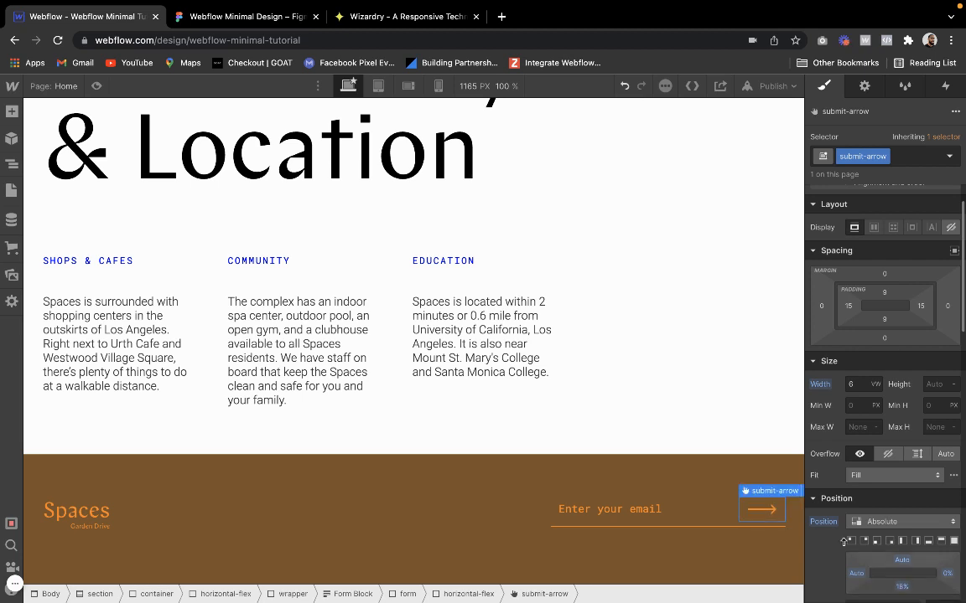
left_click(737, 480)
left_click(96, 85)
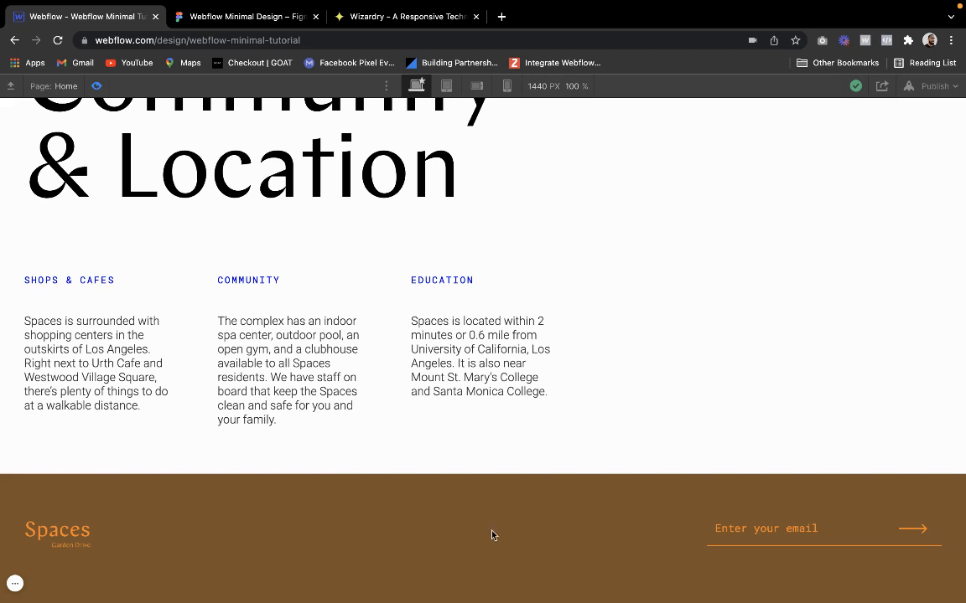
left_click(97, 86)
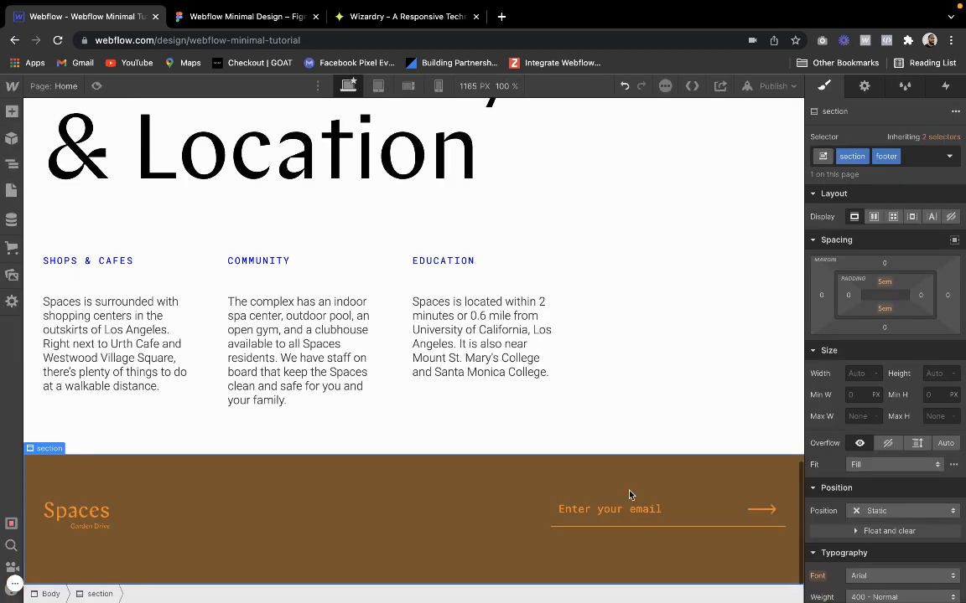
Reduce the email text field's left and right padding to 5 px each
left_click(646, 521)
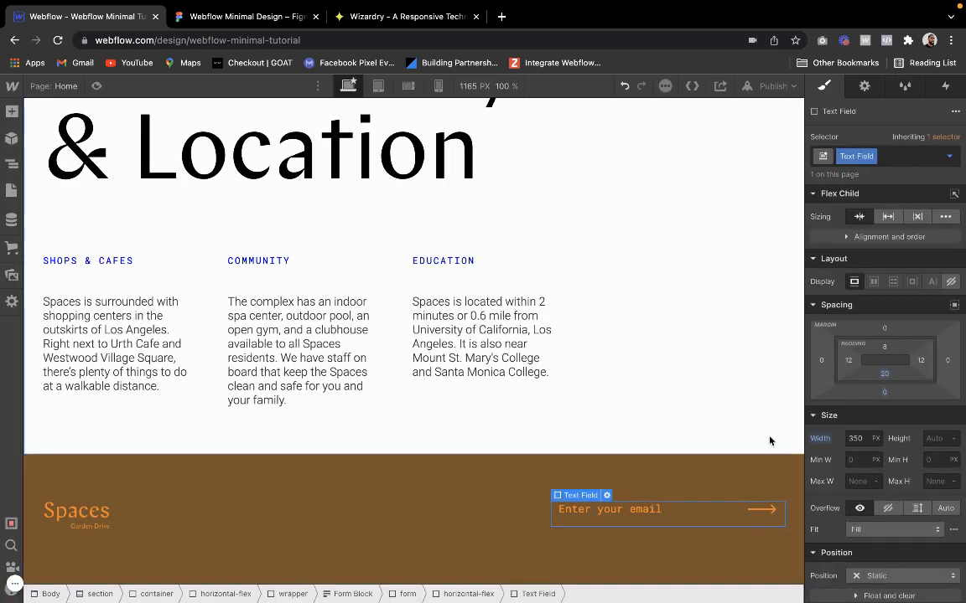
left_click(847, 361)
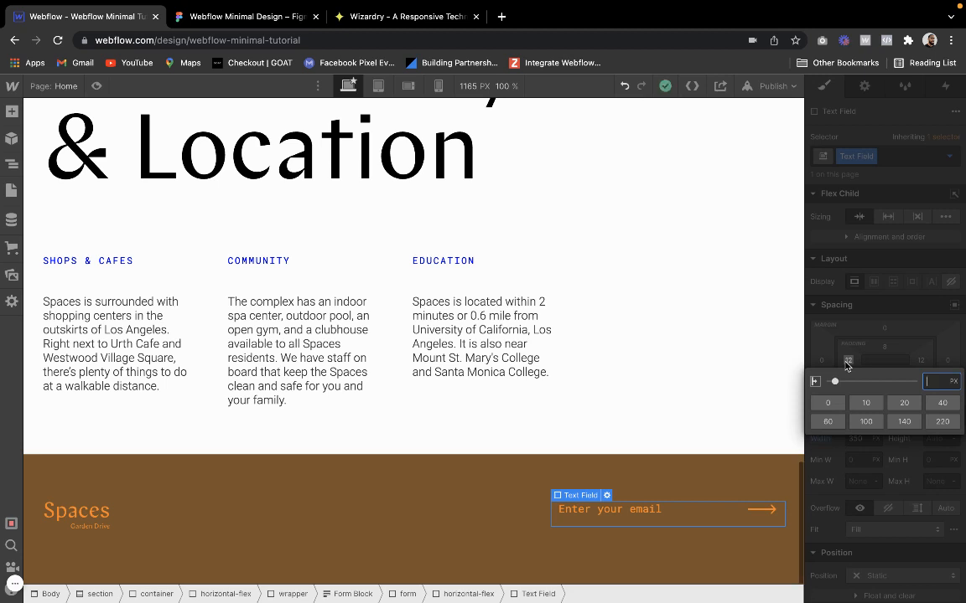
type("5")
key("Return")
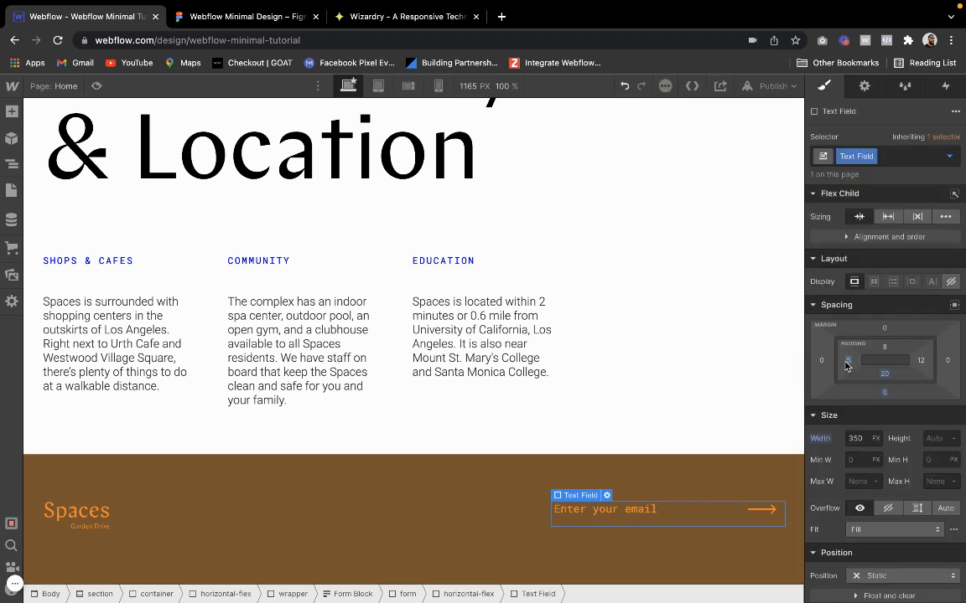
left_click(920, 361)
type("5")
key("Return")
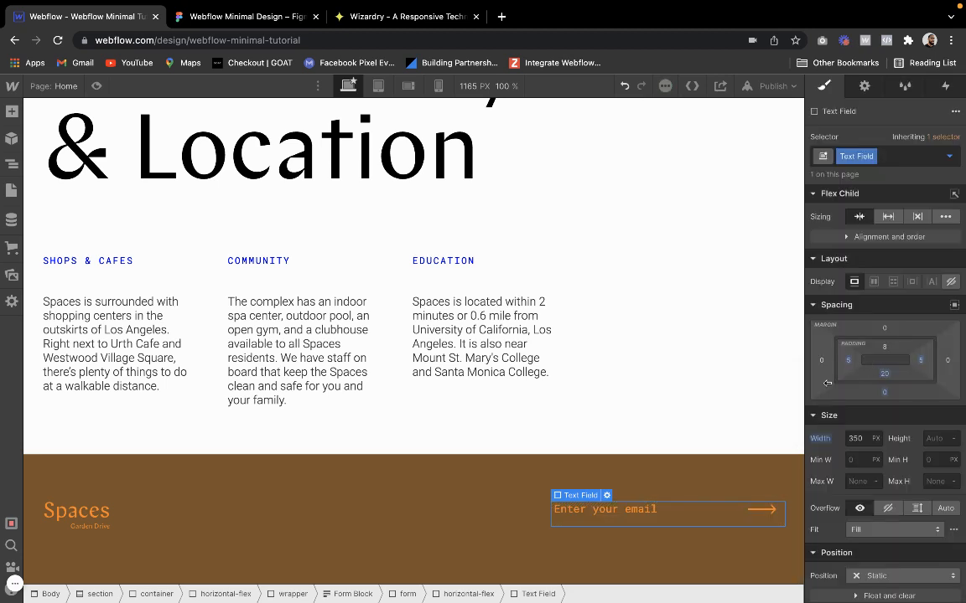
left_click(589, 492)
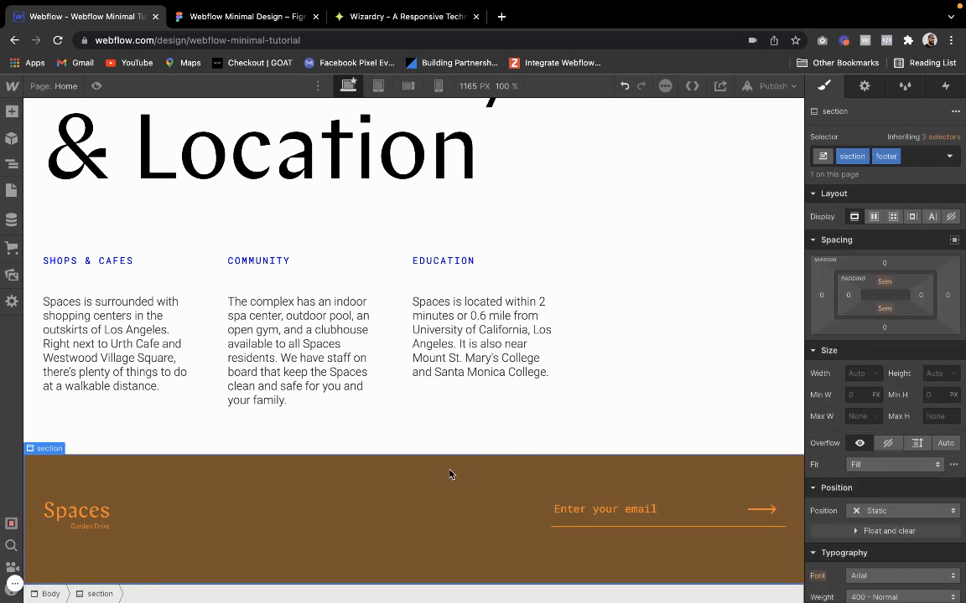
Preview the page, compare its footer with the Figma footer, and review the page sections between the hero and the footer
left_click(98, 86)
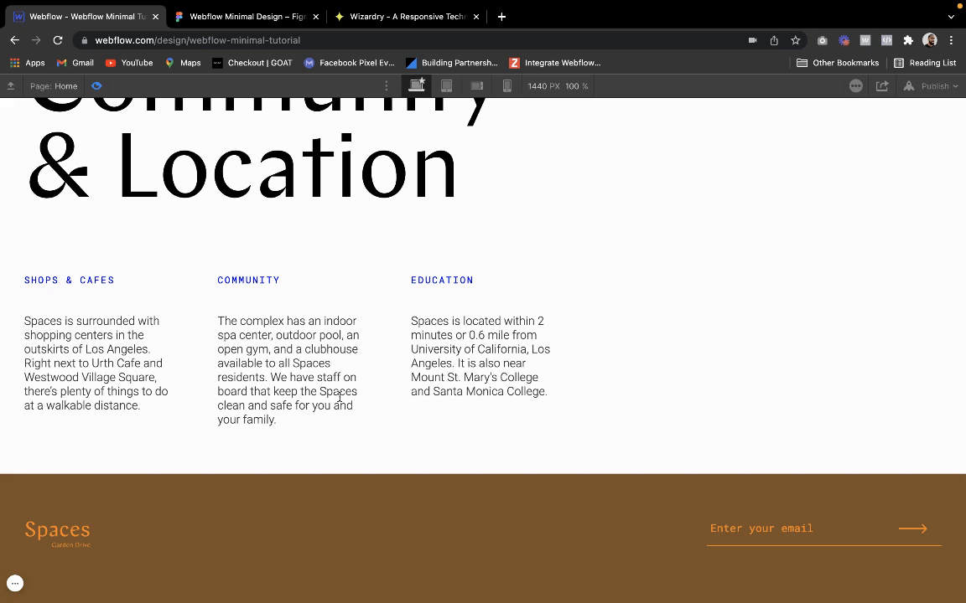
scroll(269, 251, "up", 2)
left_click(225, 51)
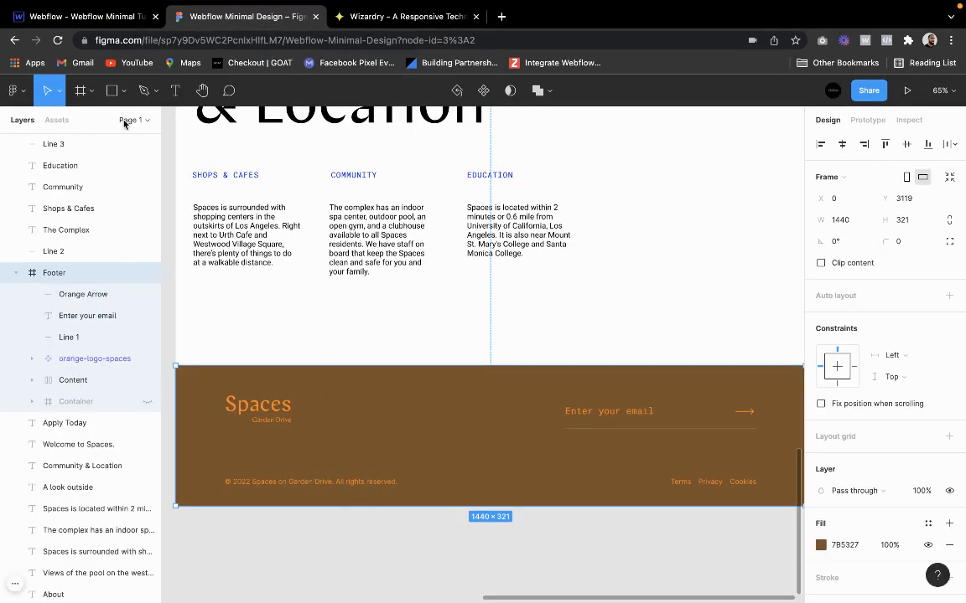
left_click(117, 18)
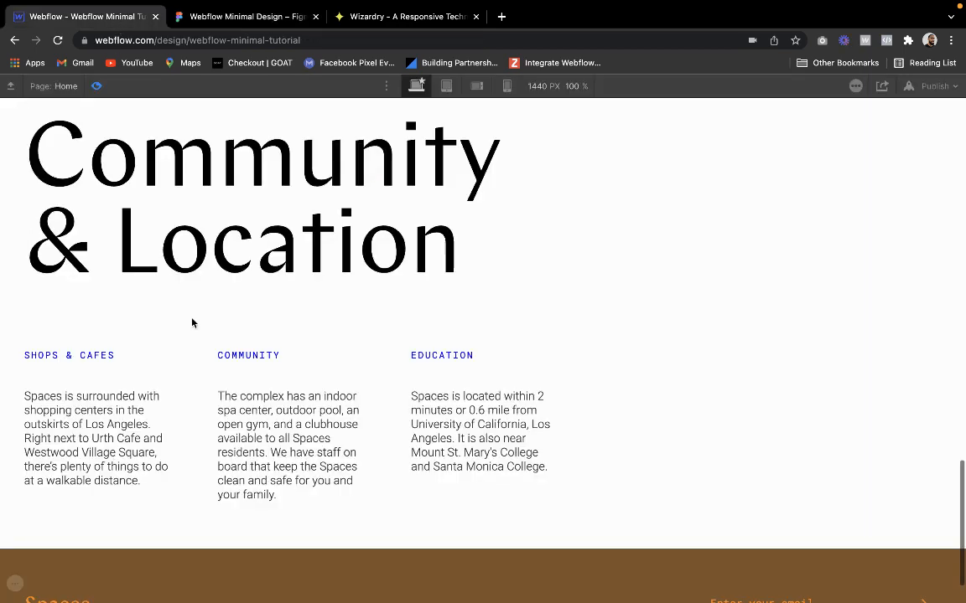
scroll(192, 321, "down", 2)
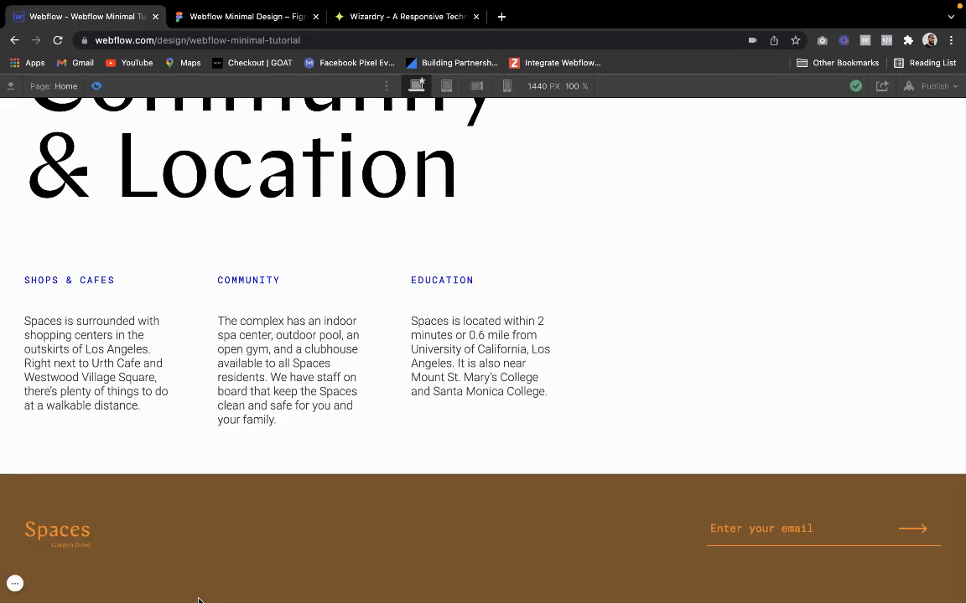
scroll(353, 345, "up", 1)
scroll(353, 345, "down", 1)
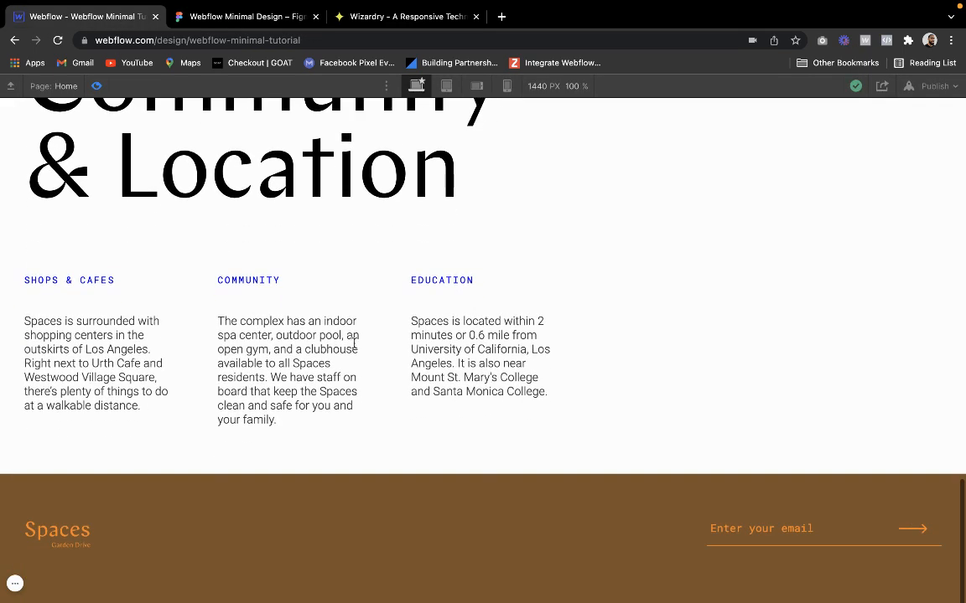
scroll(423, 455, "up", 6)
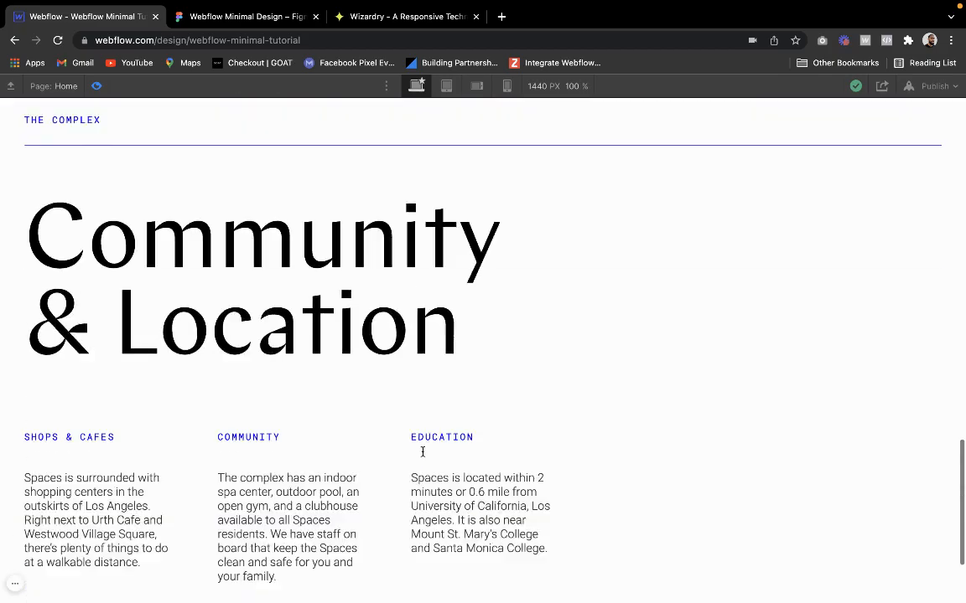
scroll(422, 455, "up", 10)
scroll(423, 455, "down", 12)
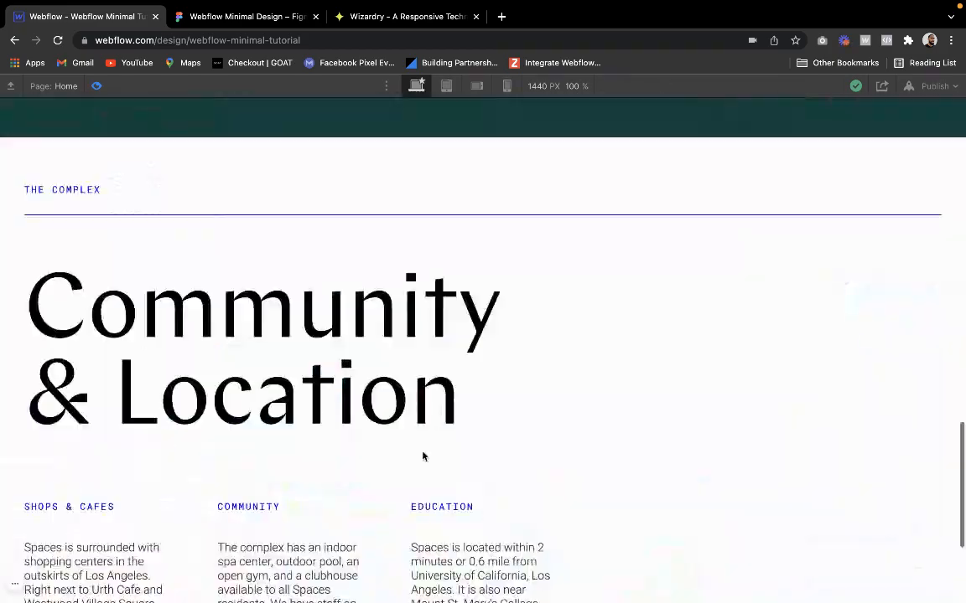
scroll(423, 455, "up", 6)
scroll(419, 451, "down", 6)
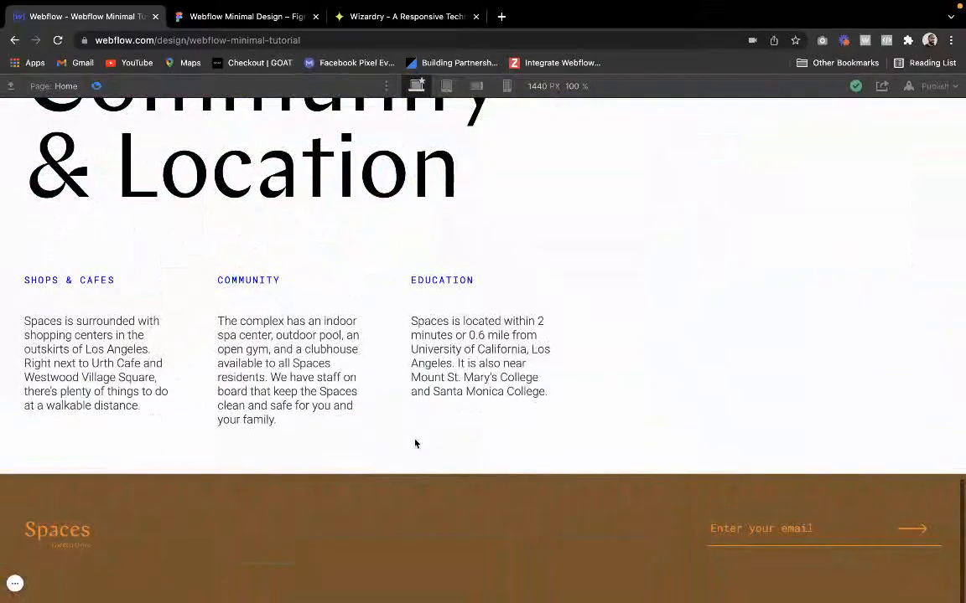
scroll(271, 332, "up", 15)
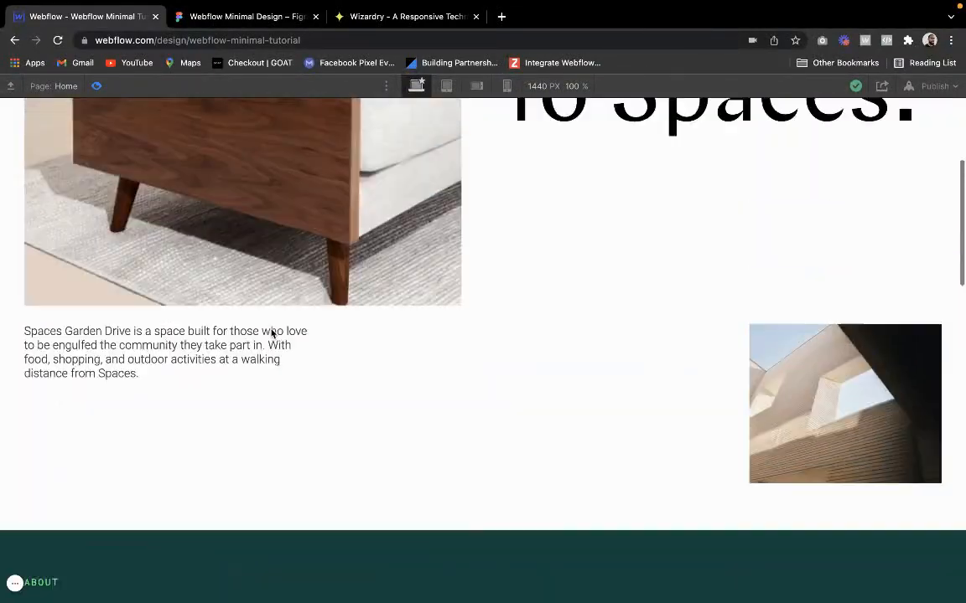
scroll(271, 333, "down", 15)
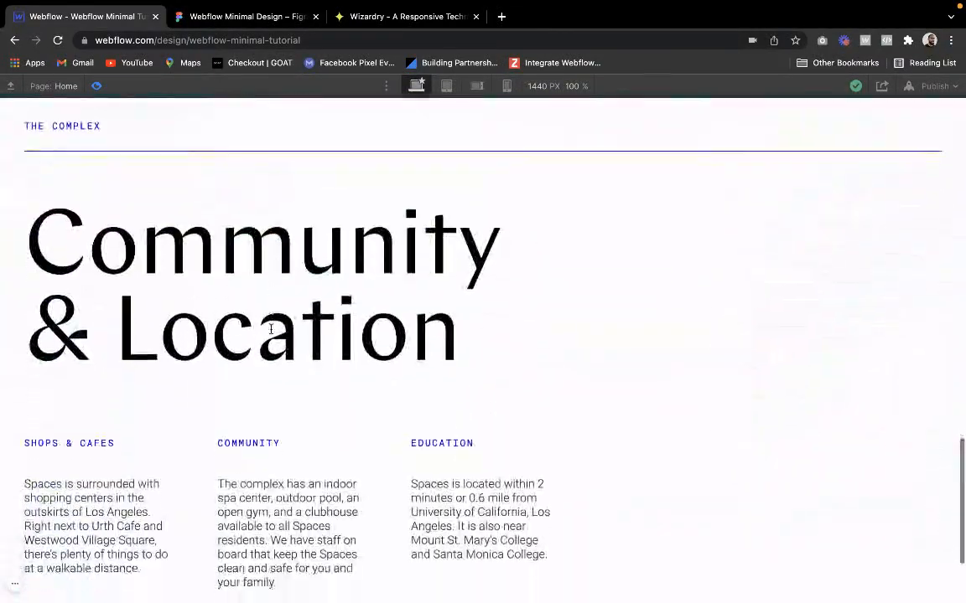
scroll(264, 328, "down", 2)
scroll(257, 326, "up", 8)
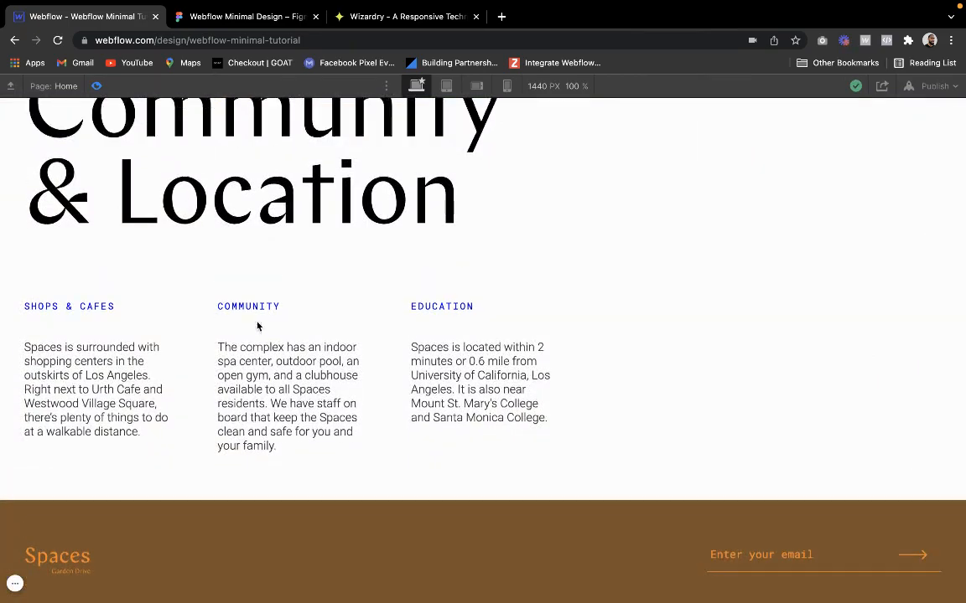
scroll(258, 326, "up", 6)
scroll(258, 326, "down", 15)
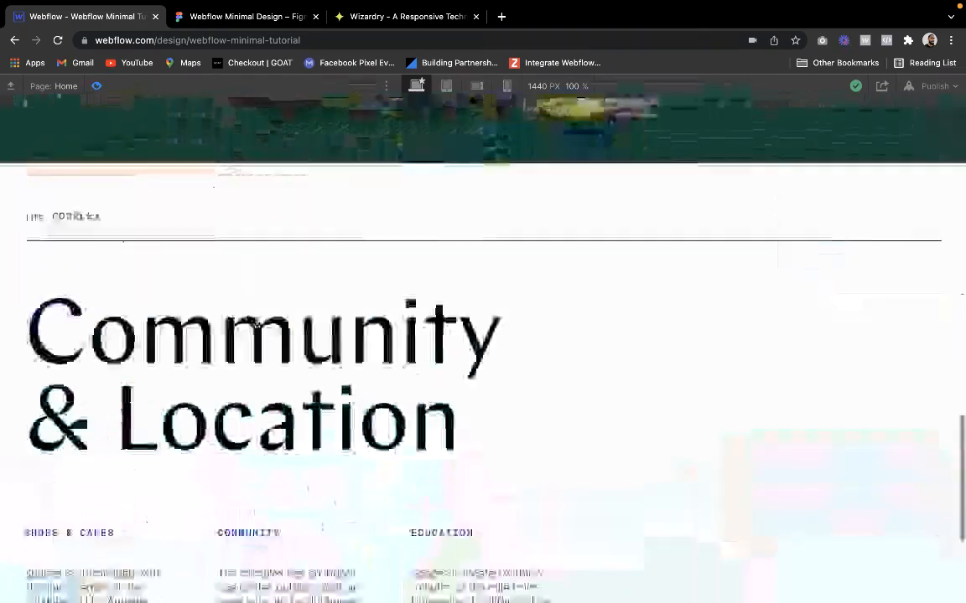
scroll(257, 322, "up", 15)
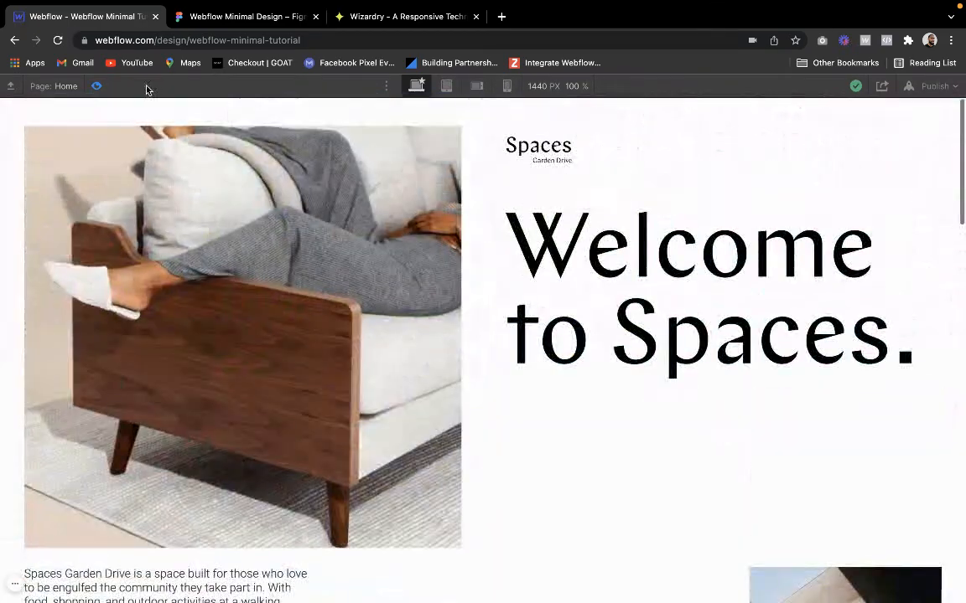
On the mobile portrait breakpoint, change hero-grid to a reversed vertical flex layout with its height set to Auto
left_click(96, 87)
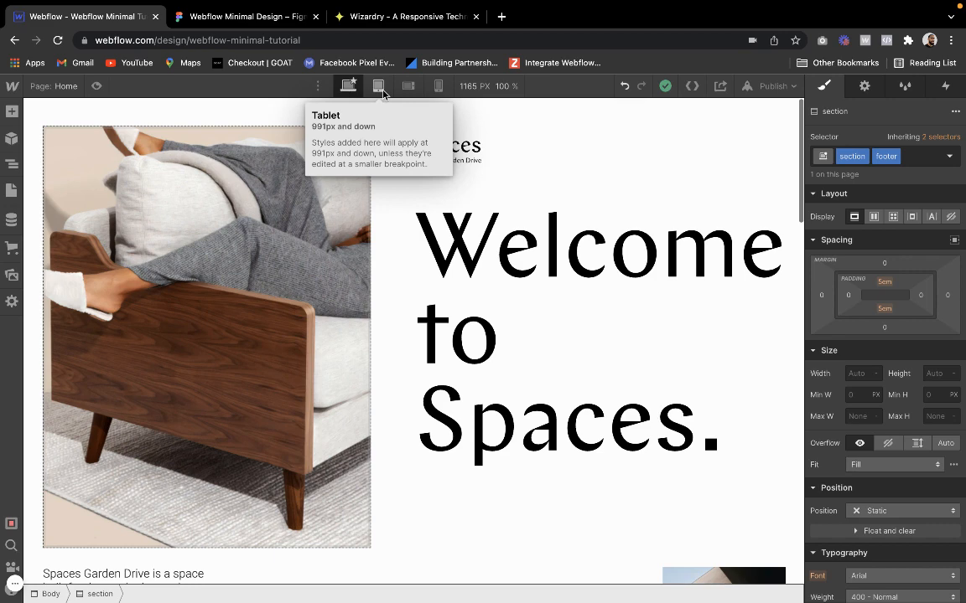
left_click(438, 86)
left_click(406, 343)
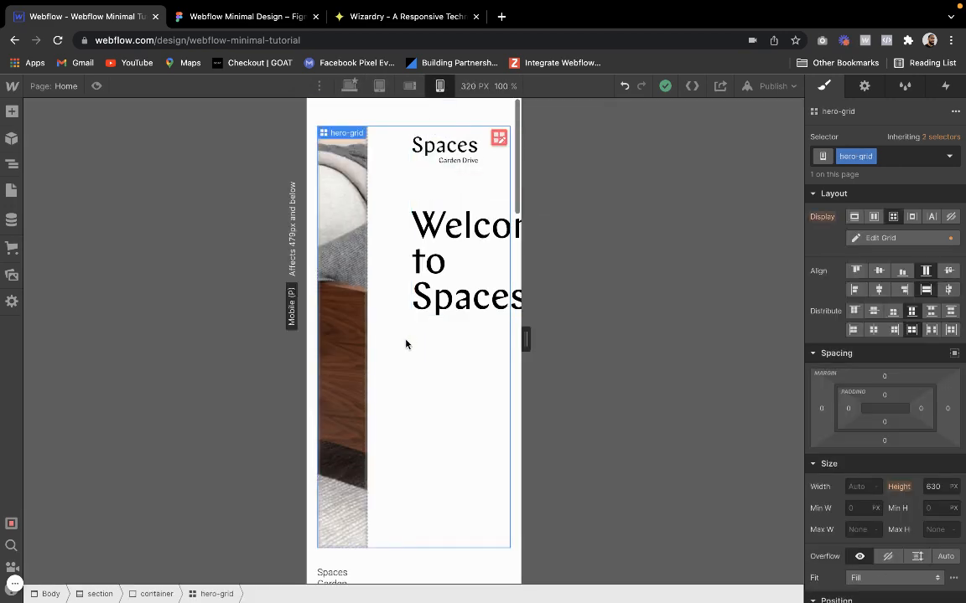
left_click(880, 240)
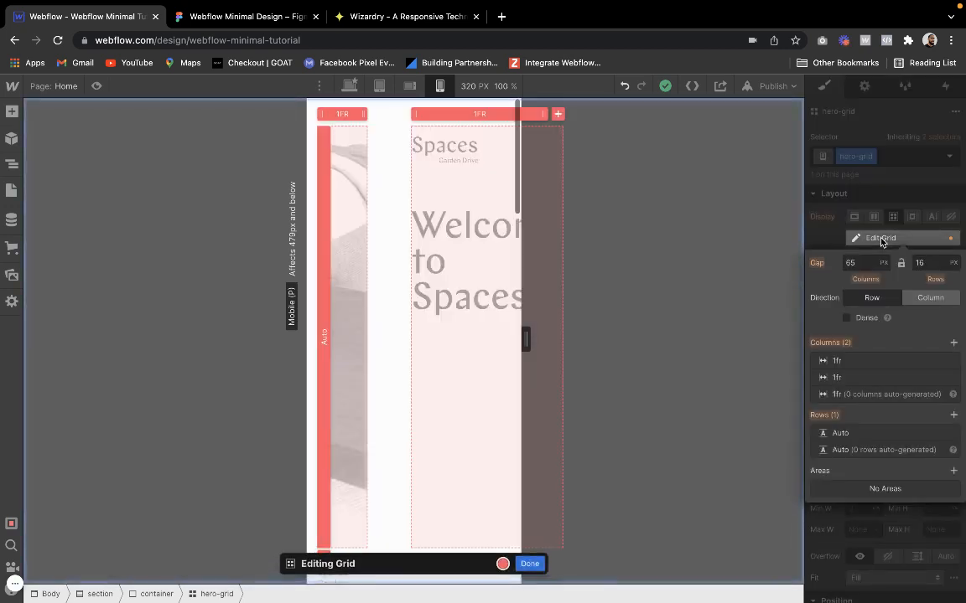
left_click(887, 242)
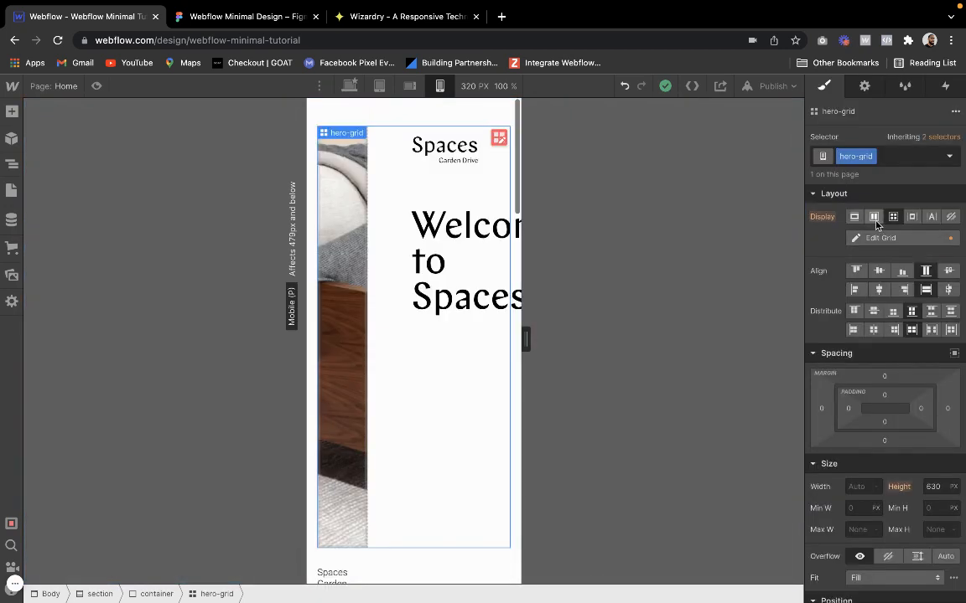
left_click(874, 218)
left_click(915, 249)
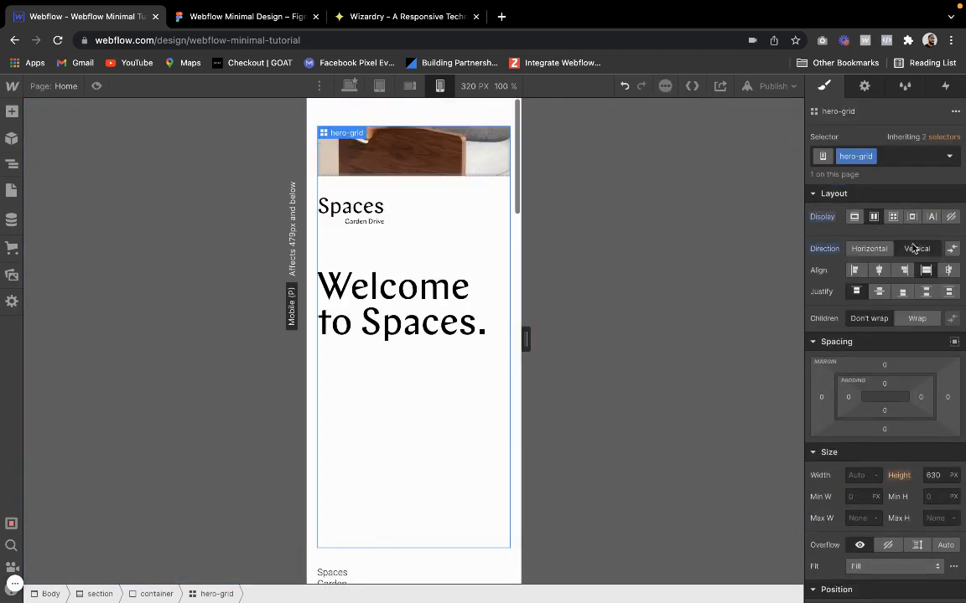
left_click(954, 250)
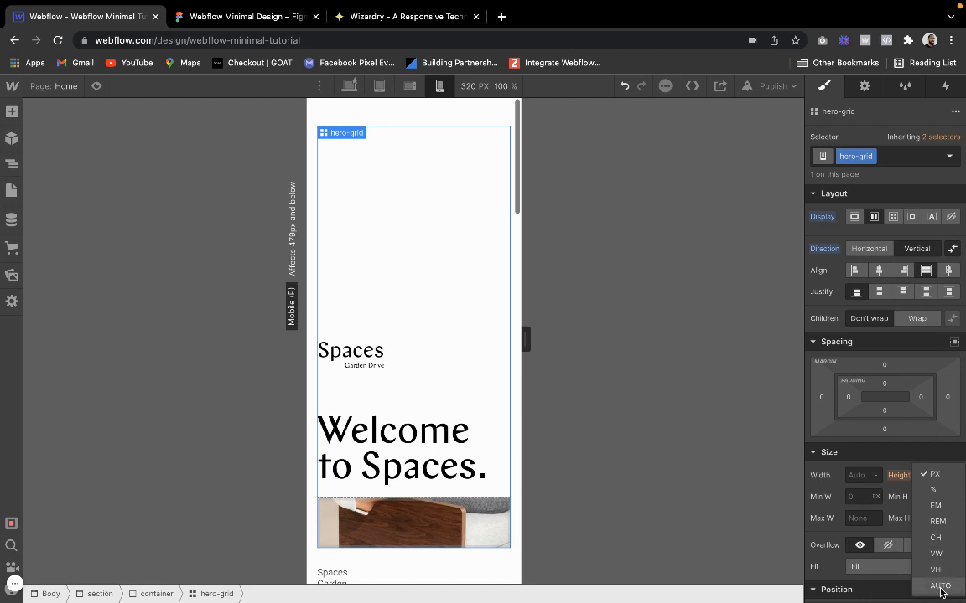
left_click(939, 586)
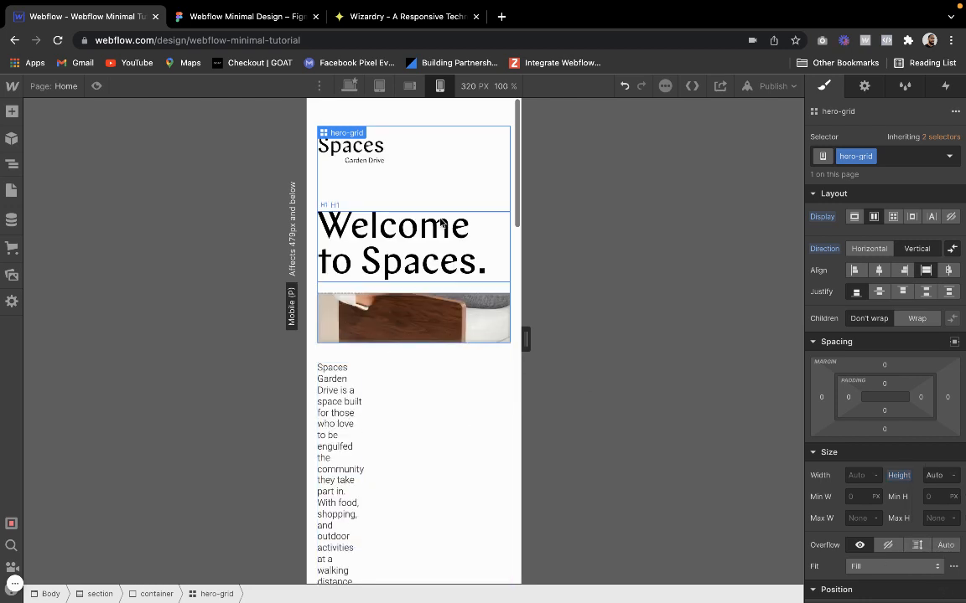
Set the height of hero-img-wrapper to 320 px on the mobile portrait breakpoint
left_click(321, 219)
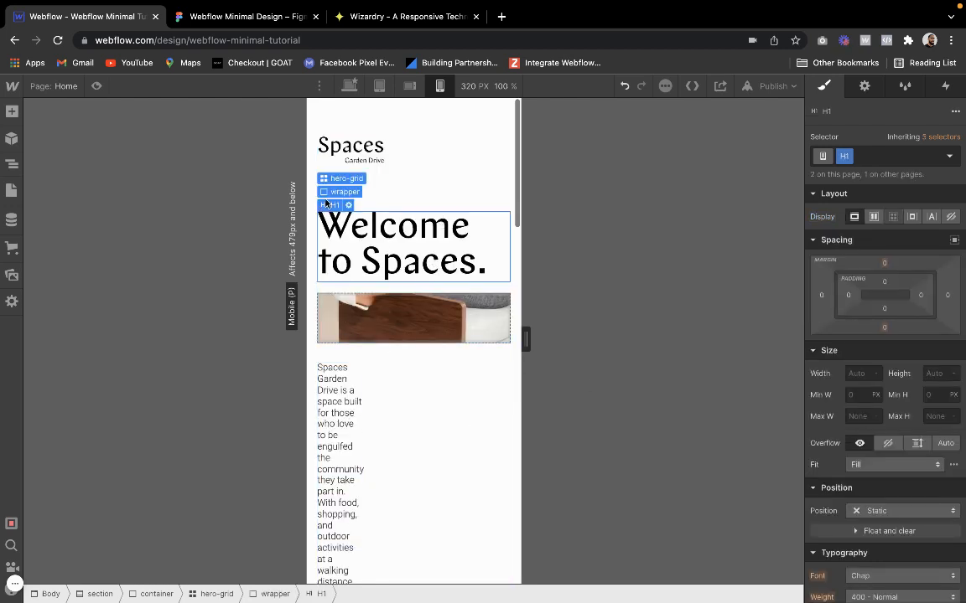
left_click(327, 191)
left_click(369, 300)
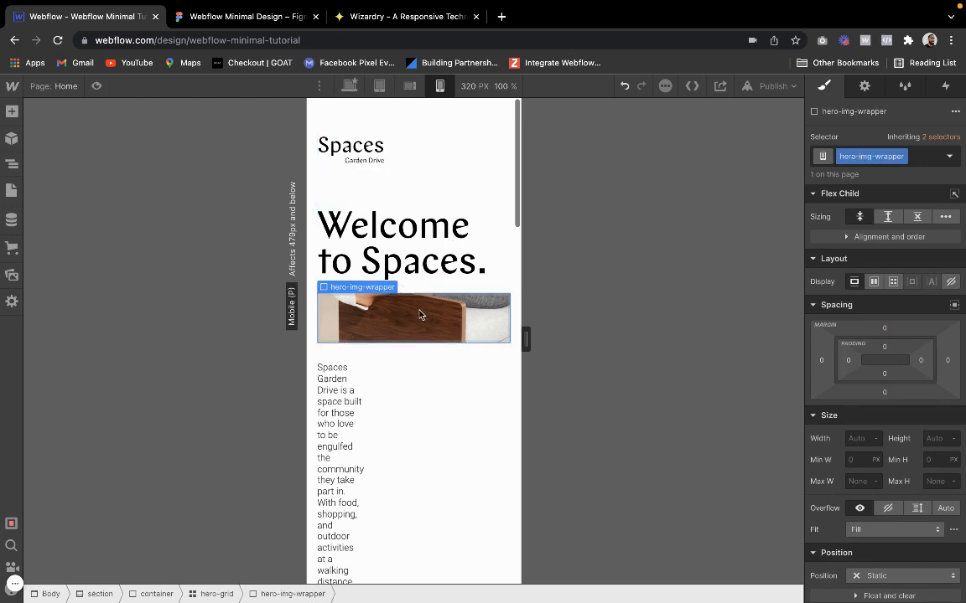
mouse_move(347, 289)
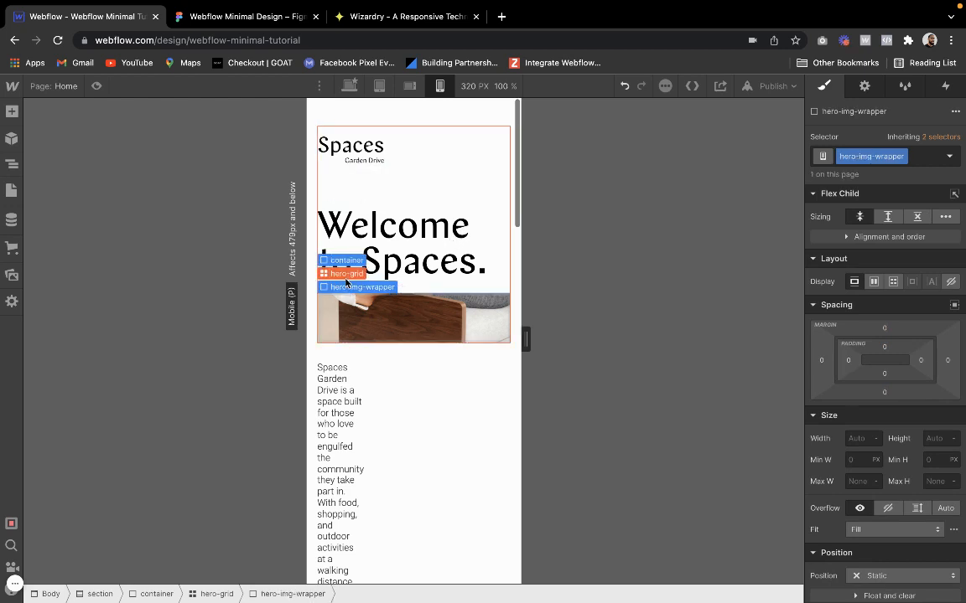
left_click(860, 439)
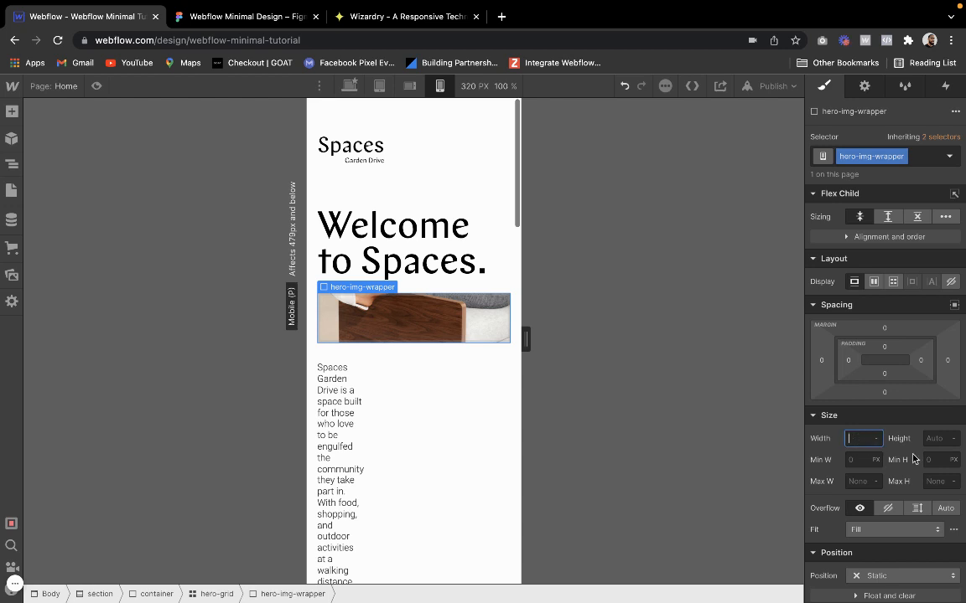
left_click(932, 439)
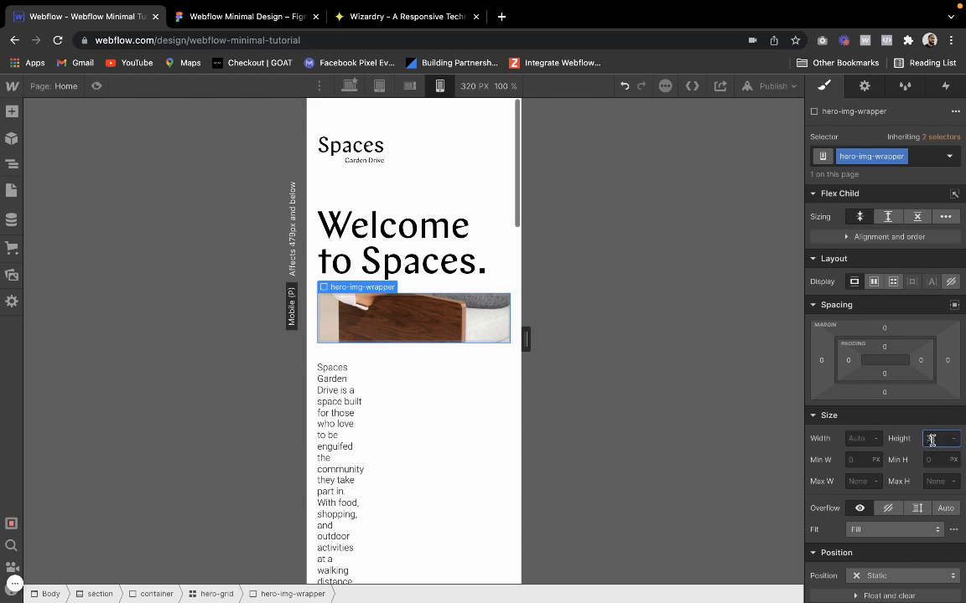
type("300")
key("Return")
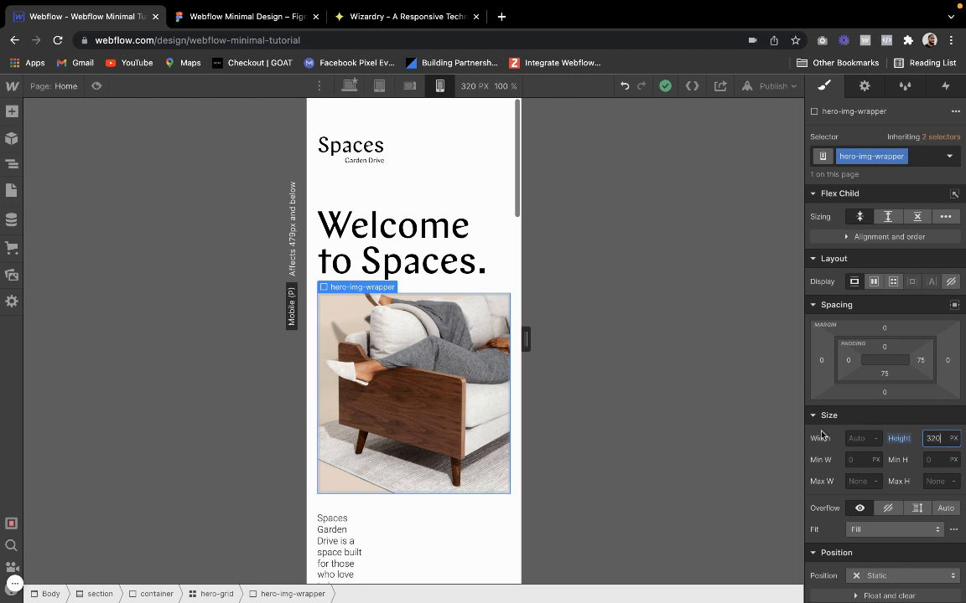
key("Return")
Reduce the hero section's top padding to 1.5 em on the mobile portrait breakpoint
left_click(407, 118)
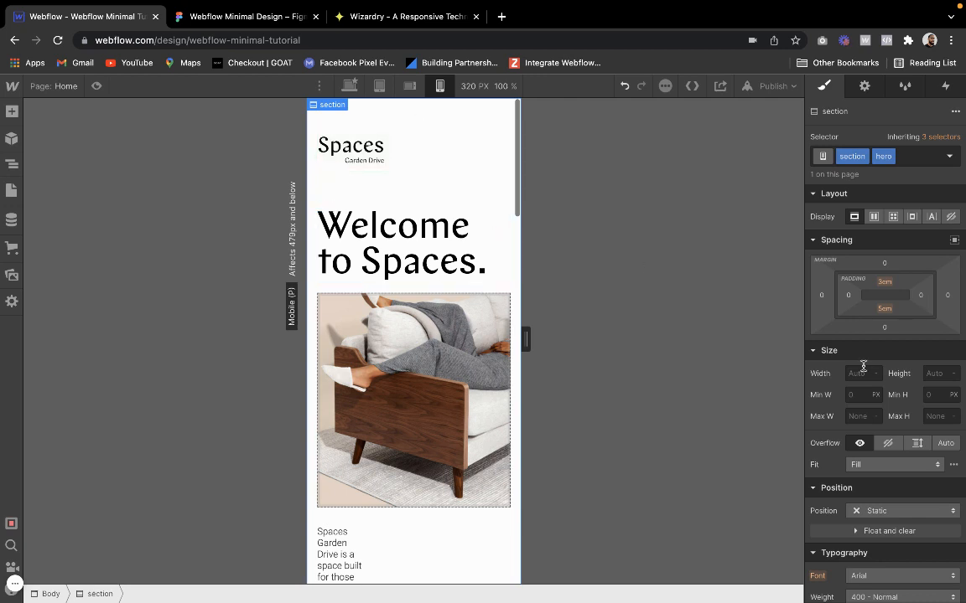
left_click(887, 281)
type("2")
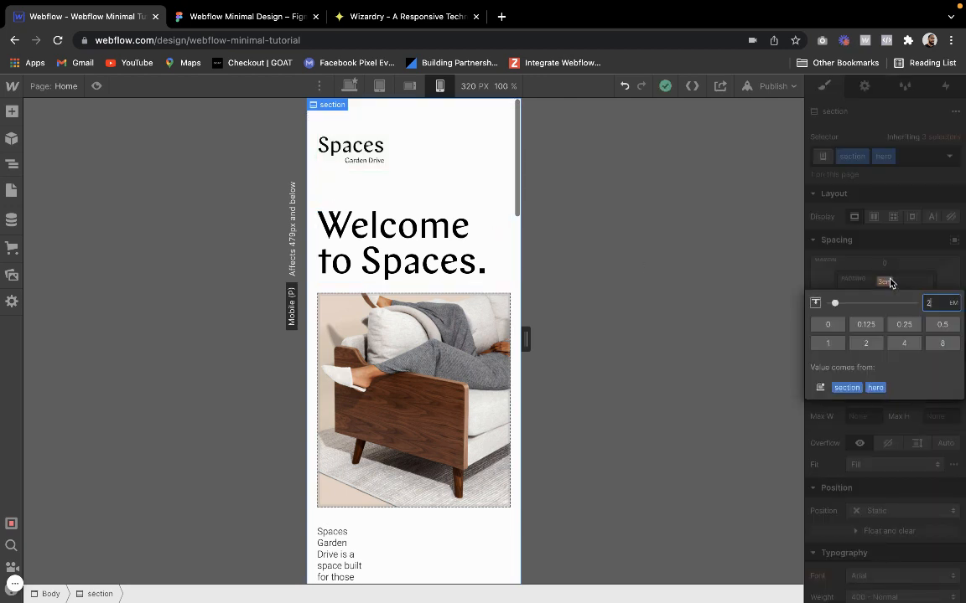
key("Return")
left_click(890, 283)
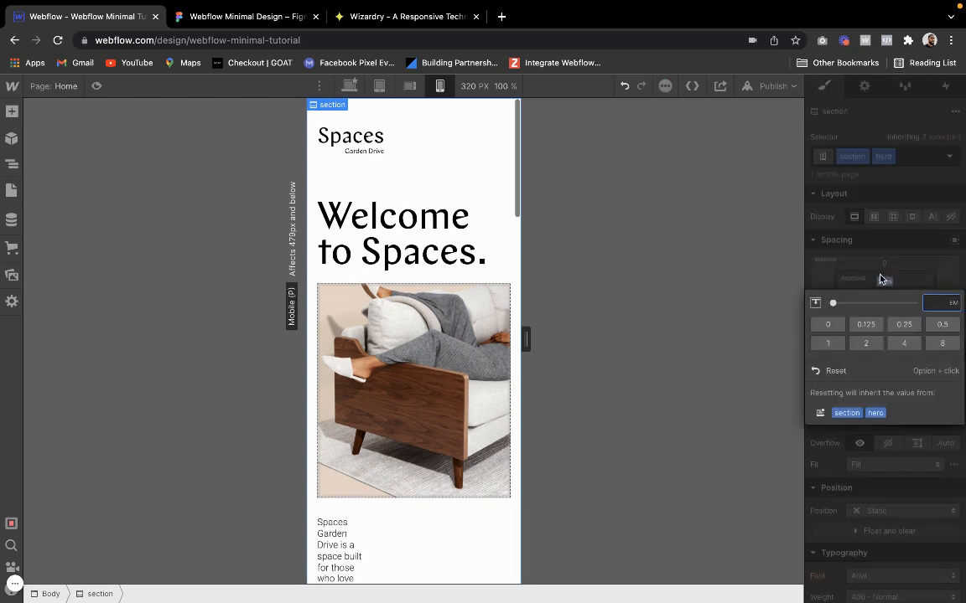
type("1.5")
key("Return")
Preview the mobile hero and inspect its nav symbol and the wrapper around the heading
left_click(96, 86)
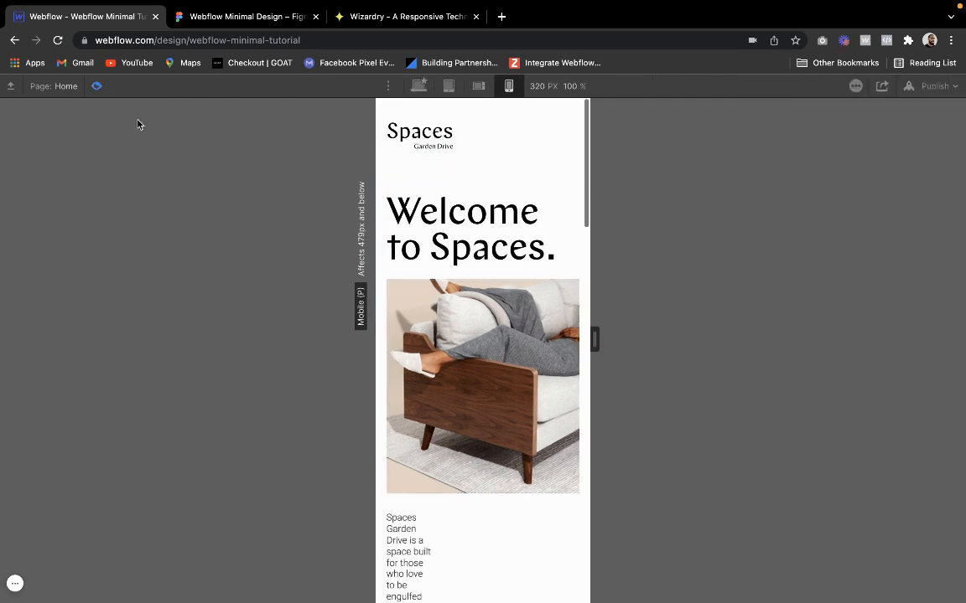
left_click(101, 86)
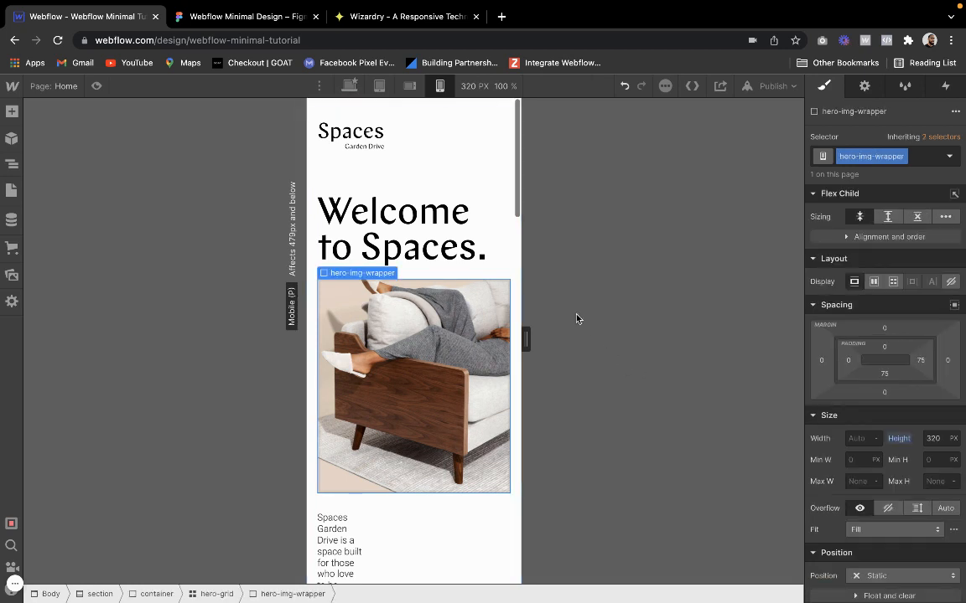
left_click(458, 158)
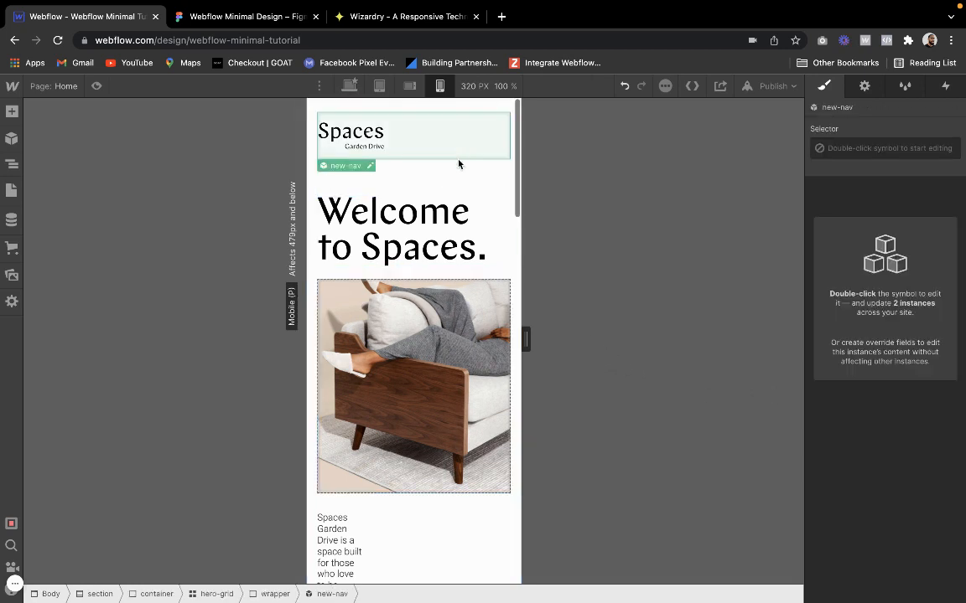
left_click(492, 216)
left_click(336, 179)
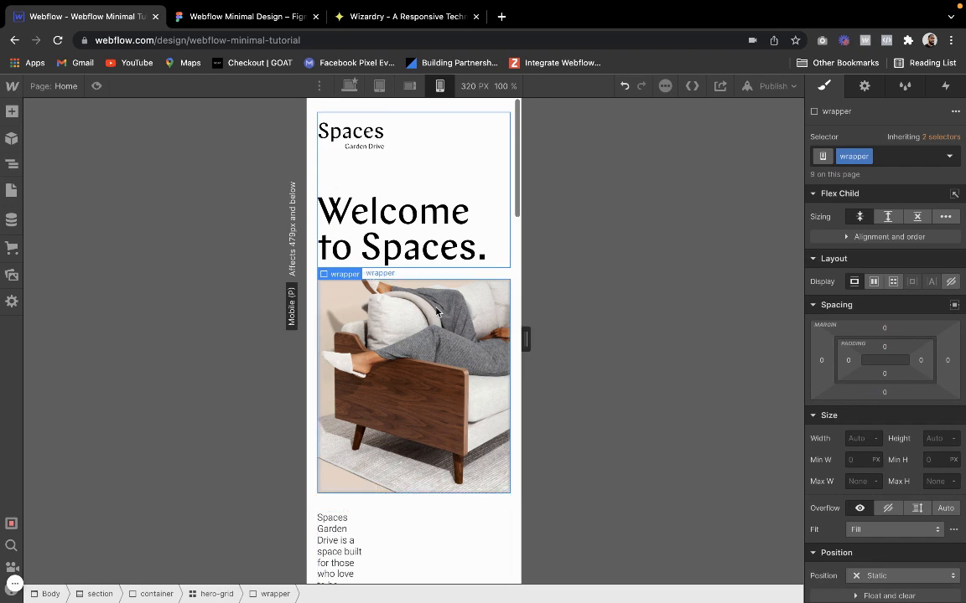
left_click(96, 85)
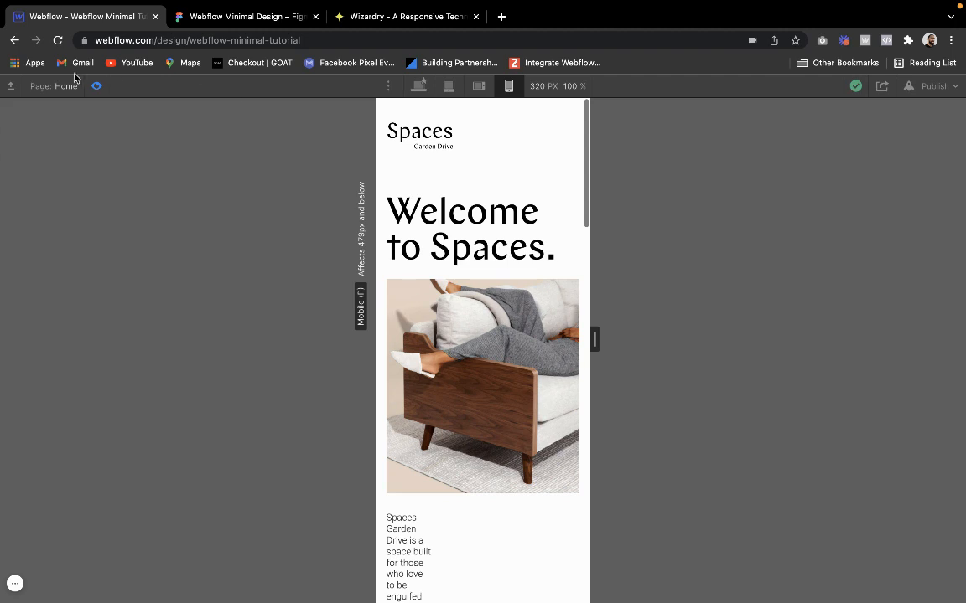
left_click(94, 86)
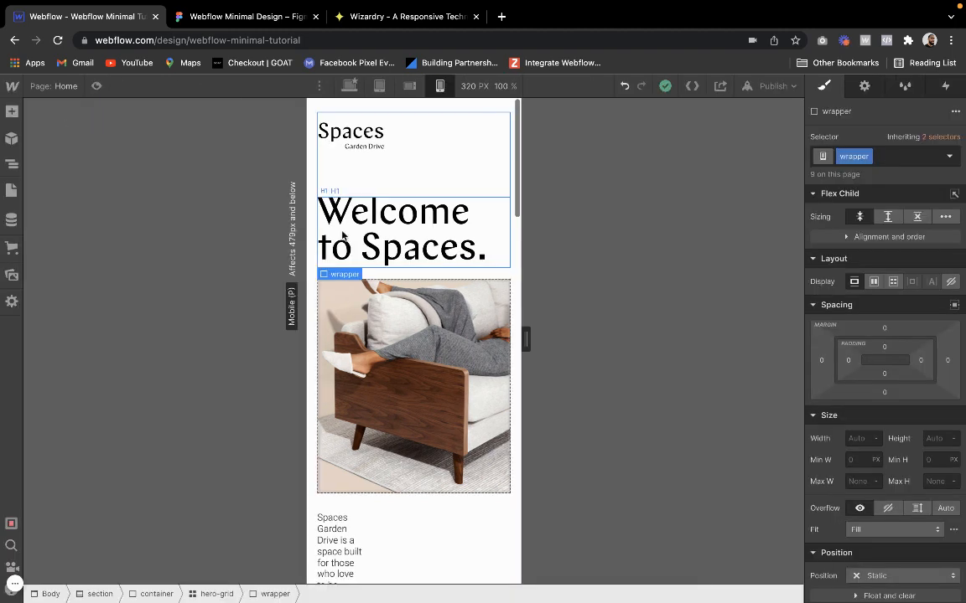
Try right-aligning the hero's H1 heading on mobile, check it in preview, and undo the alignment
left_click(380, 245)
scroll(901, 479, "down", 3)
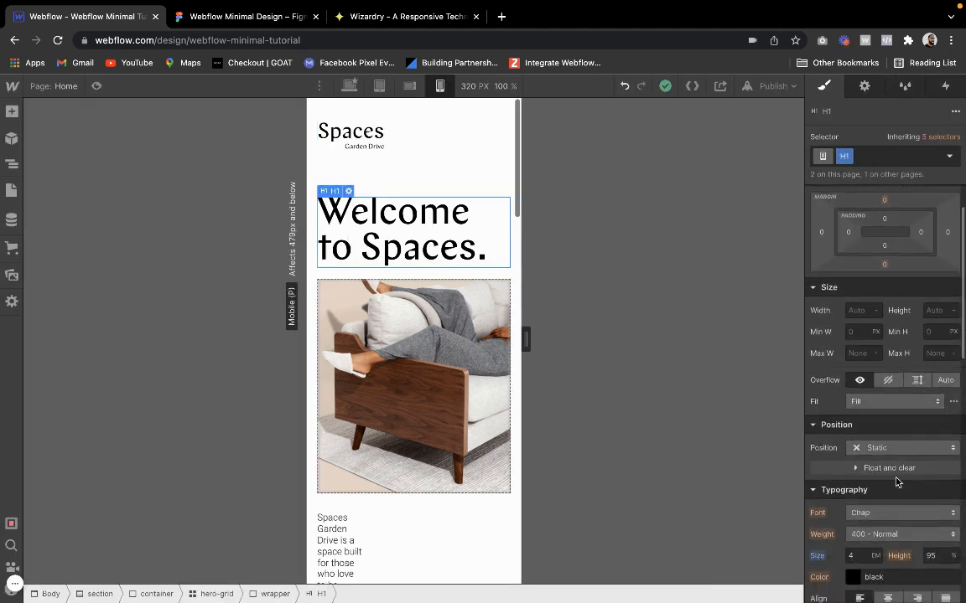
left_click(916, 555)
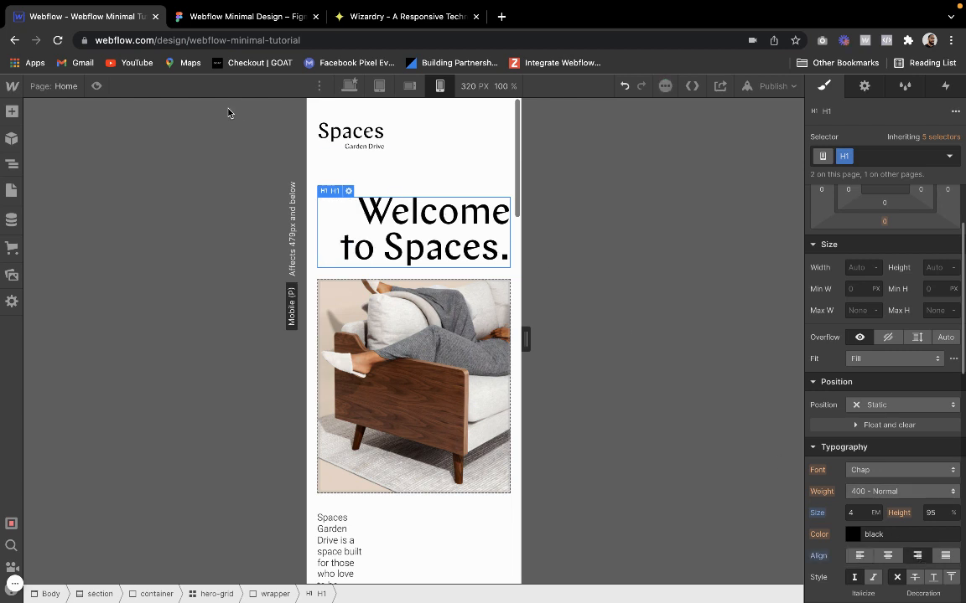
left_click(96, 85)
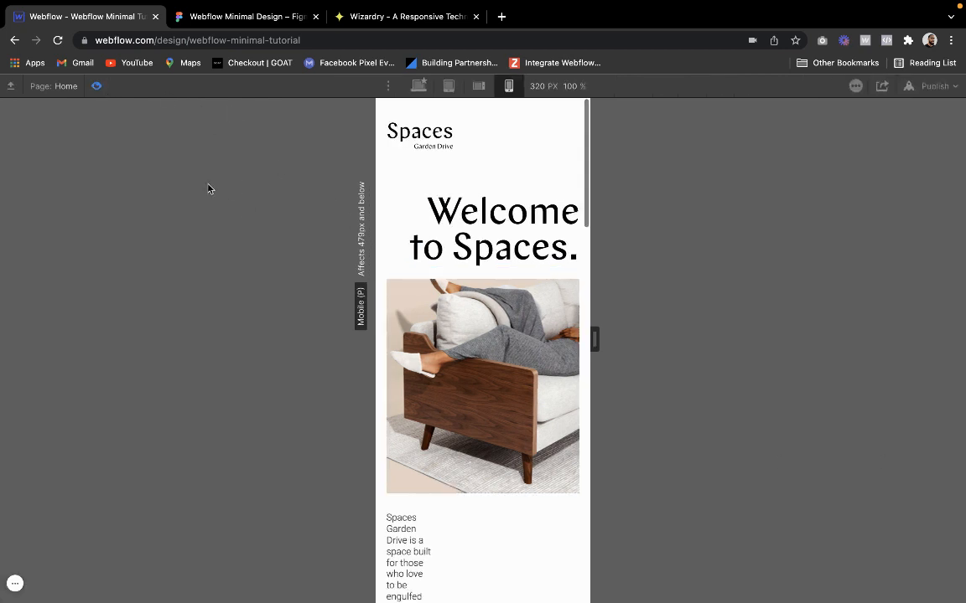
left_click(96, 86)
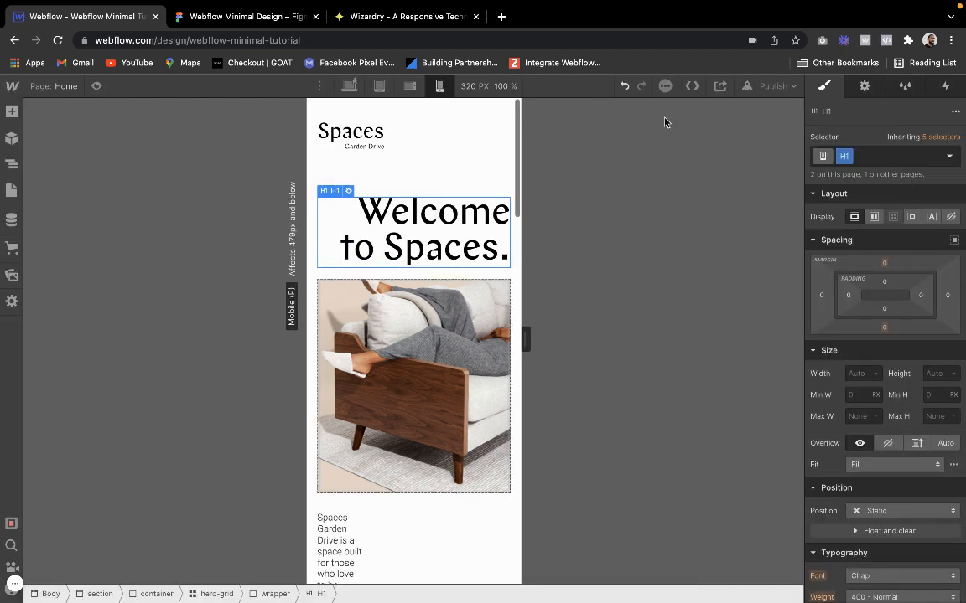
left_click(624, 87)
Set the column gap of wide-grid below the hero image to 200 px on the mobile portrait breakpoint
left_click(419, 162)
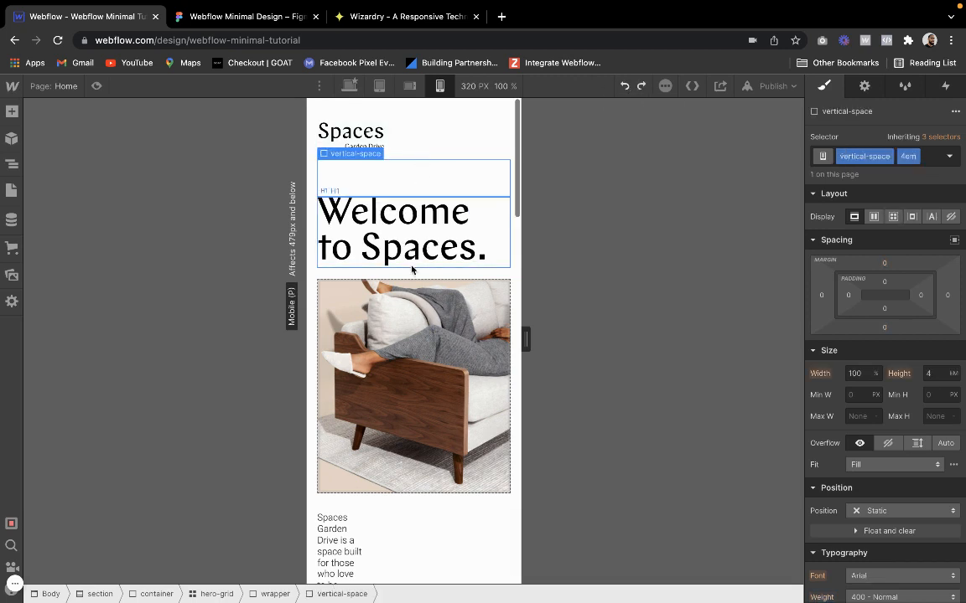
scroll(411, 270, "down", 3)
left_click(367, 379)
scroll(366, 378, "down", 3)
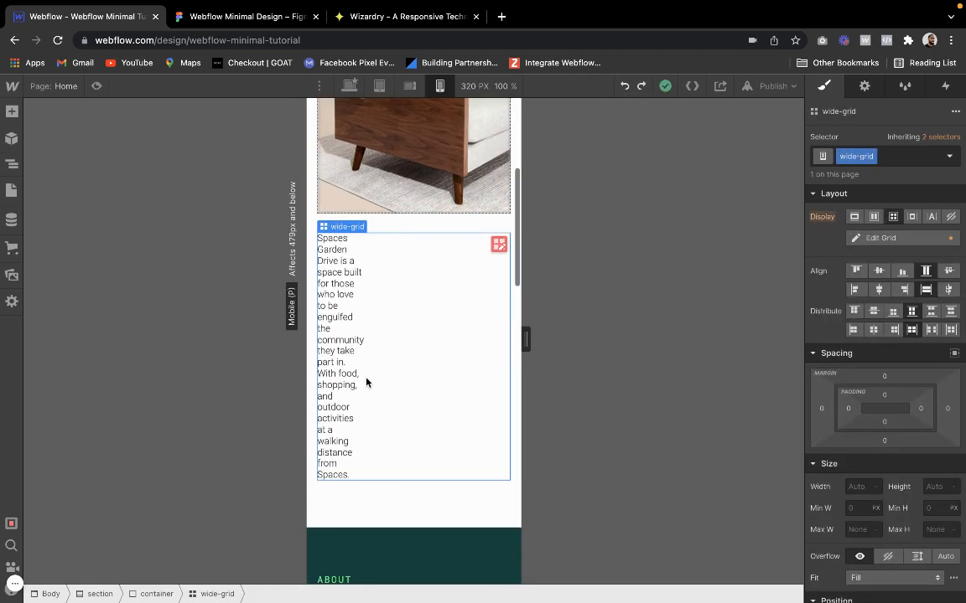
left_click(496, 248)
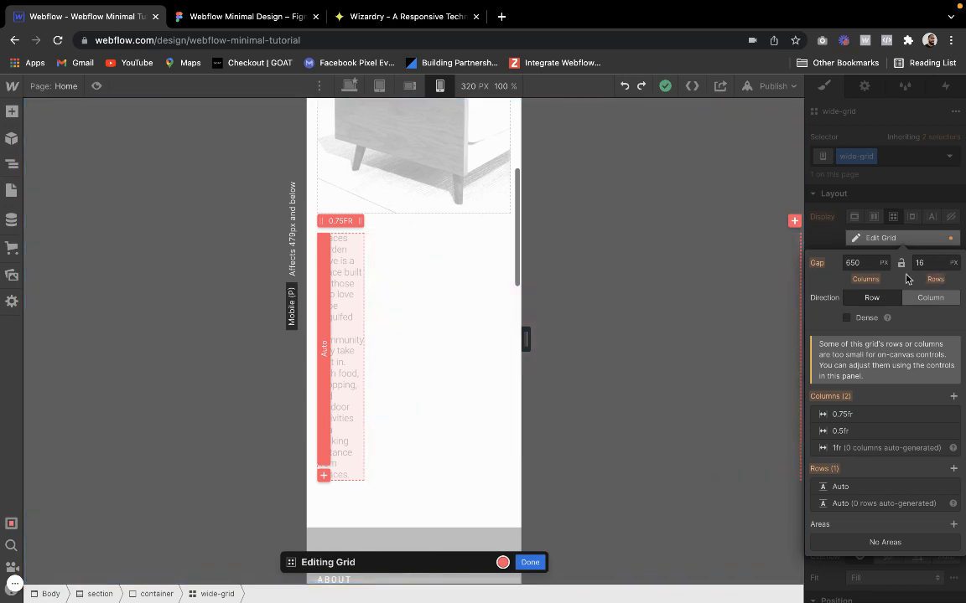
left_click(865, 261)
type("200")
left_click(880, 222)
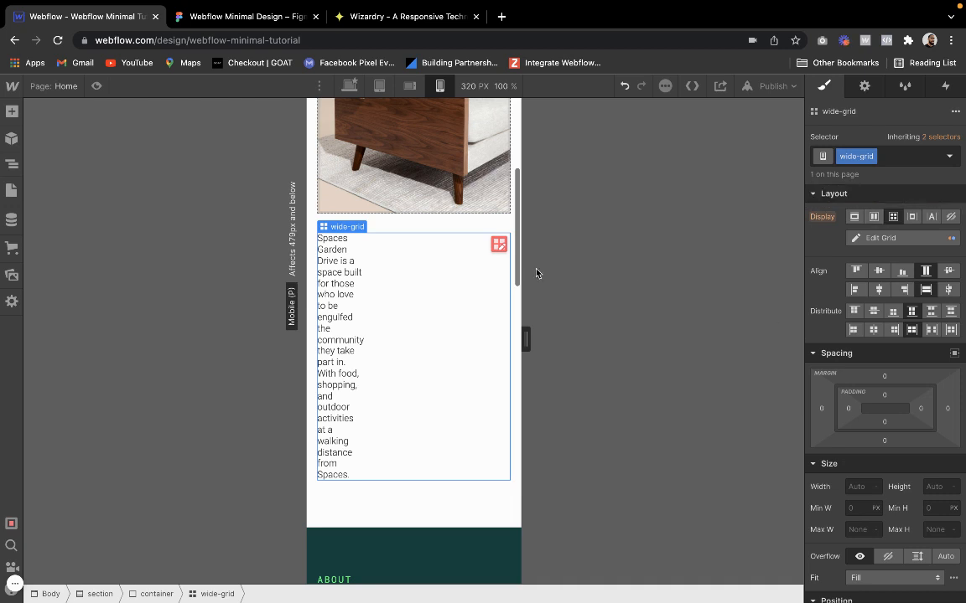
left_click(498, 244)
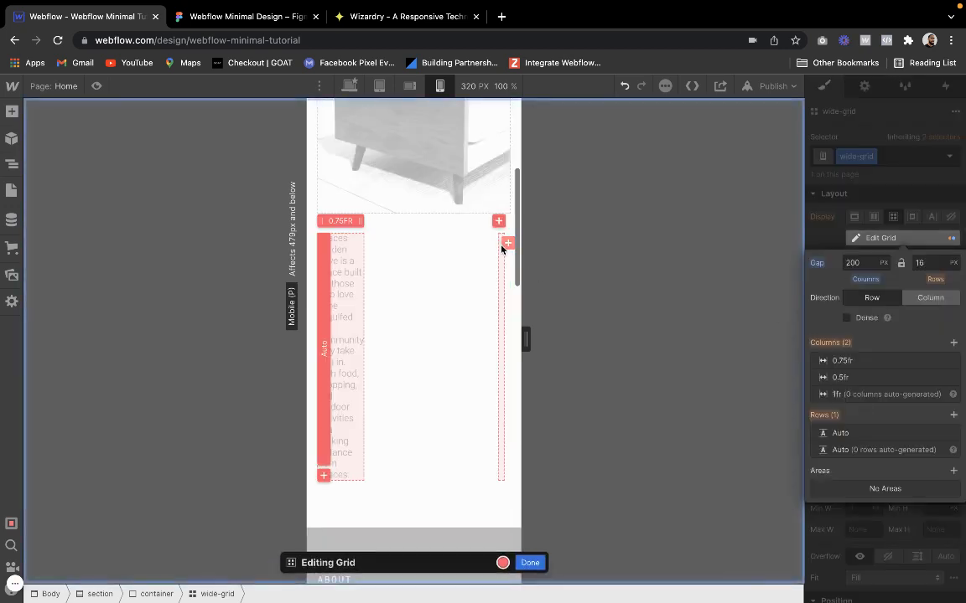
left_click(530, 563)
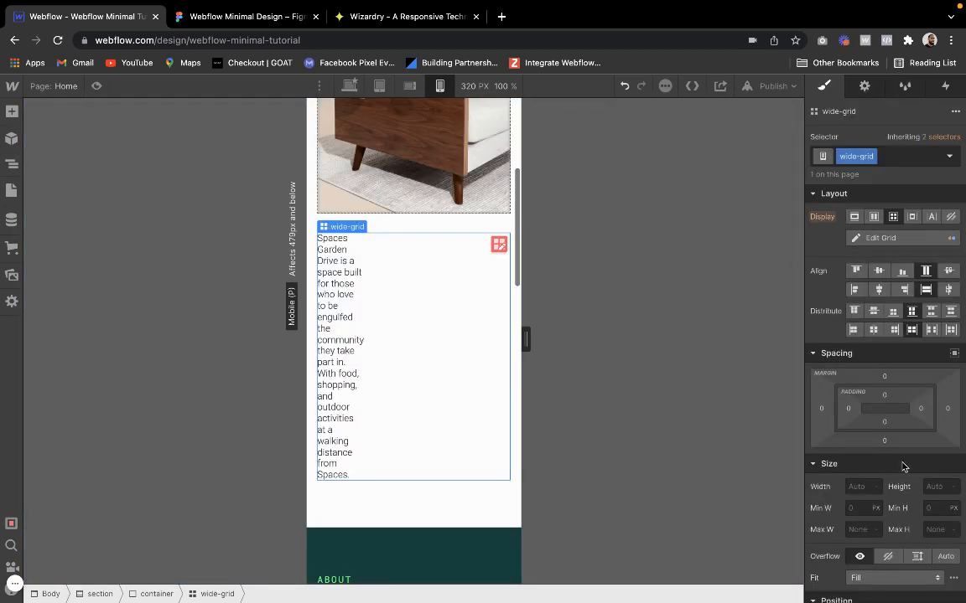
Add a second Auto row to wide-grid on the mobile portrait breakpoint
left_click(880, 242)
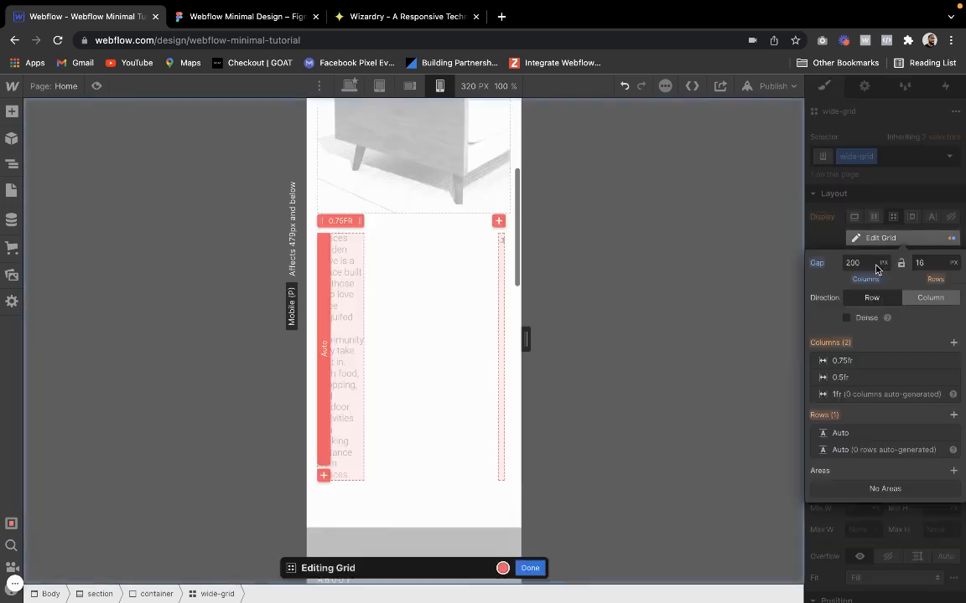
left_click(953, 418)
left_click(534, 563)
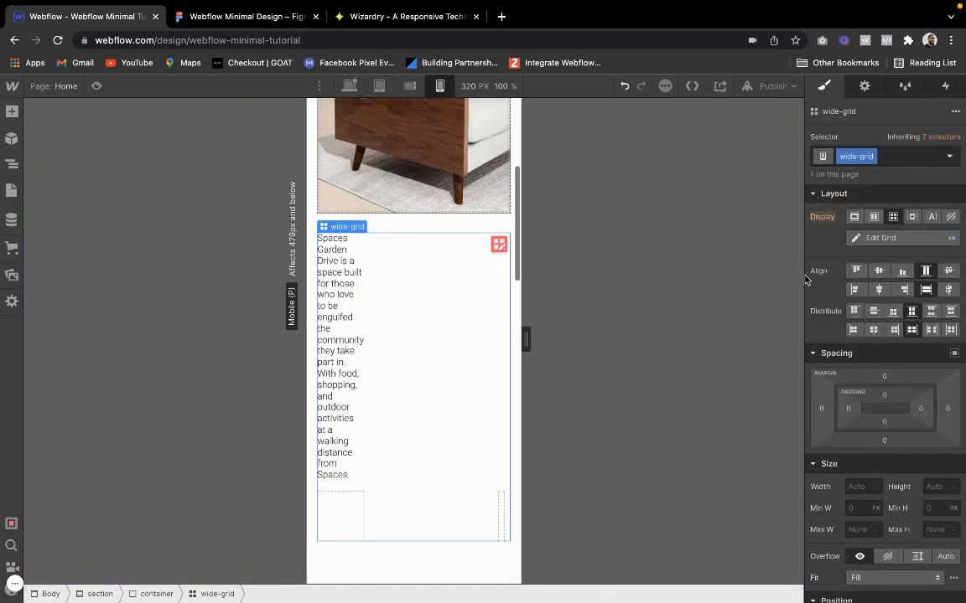
Reduce the column gap of wide-grid to 50 px and widen the mobile canvas to 375 px
left_click(497, 241)
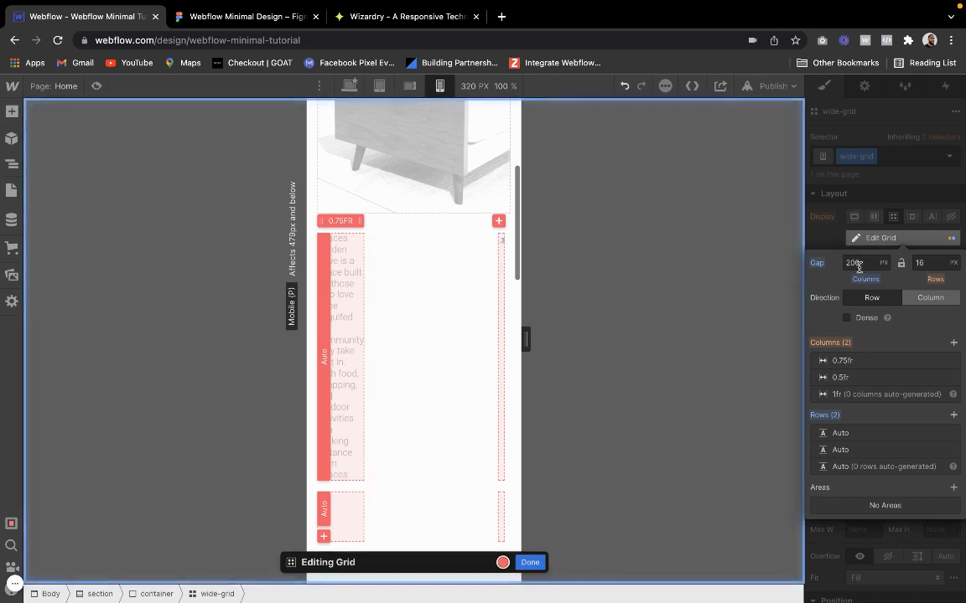
left_click(869, 262)
type("100")
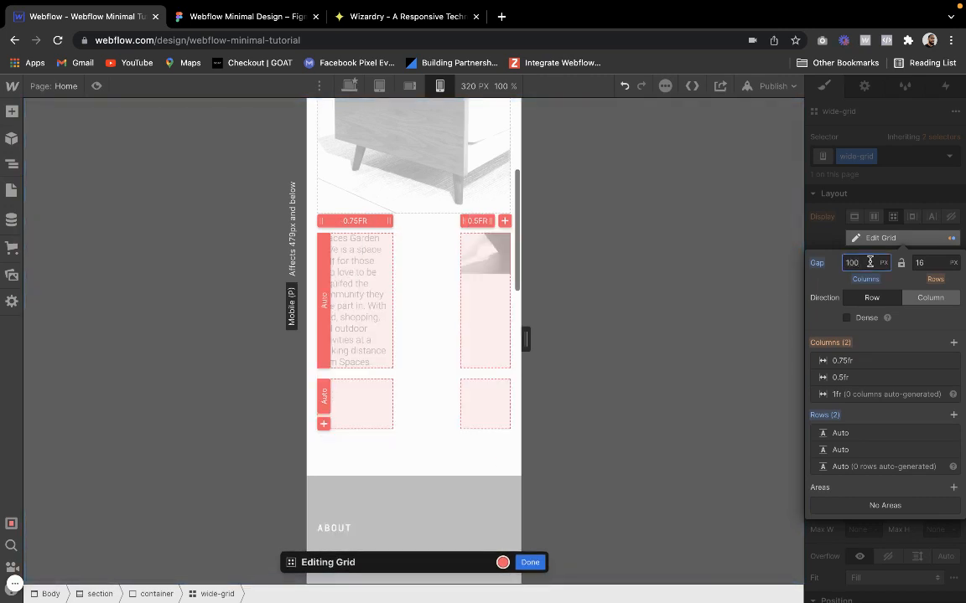
key("BackSpace")
key("BackSpace")
key("BackSpace")
type("50")
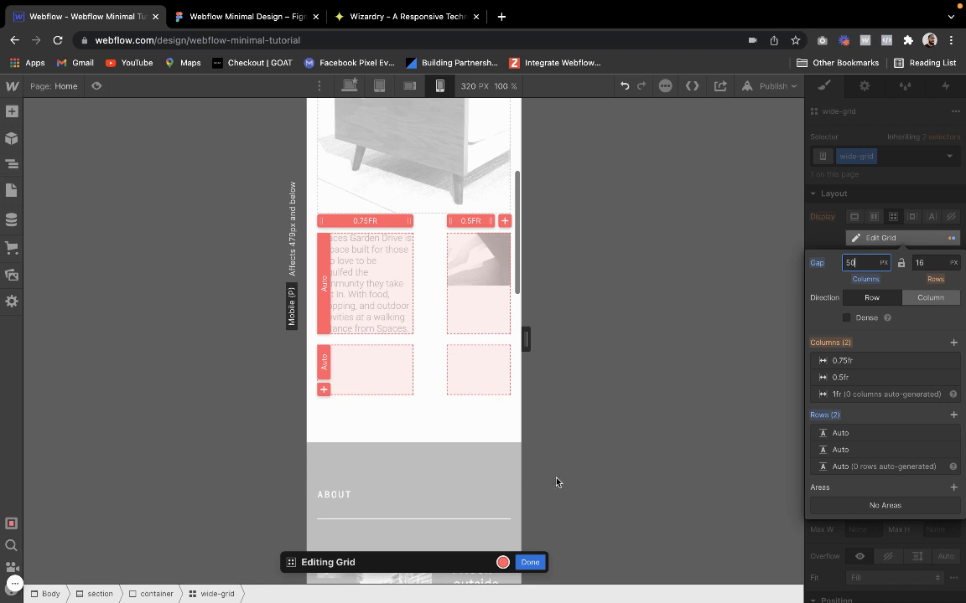
left_click(536, 562)
left_click_drag(525, 342, 544, 340)
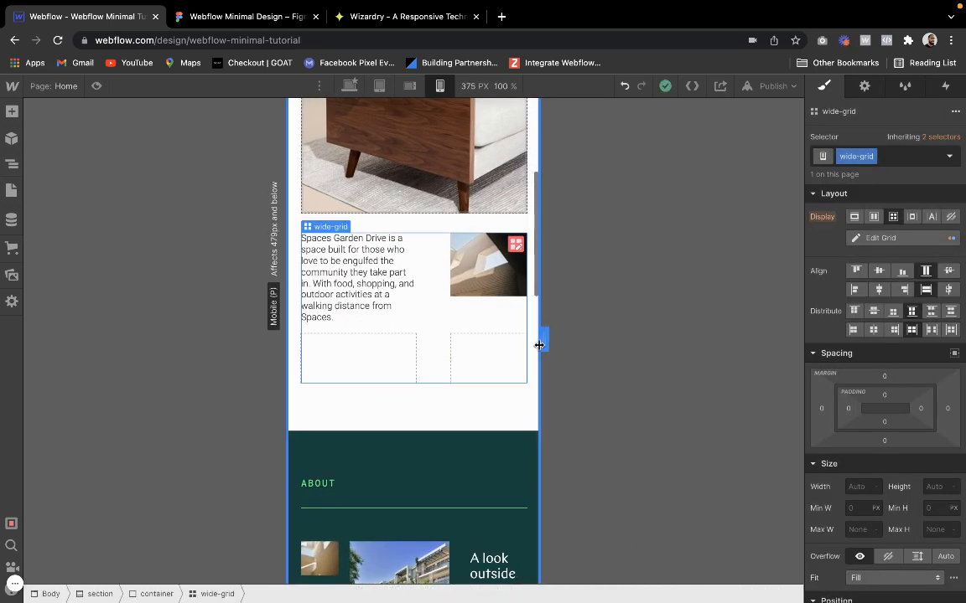
Give the intro image's wrapper a manual grid position in column 2, row 2 of wide-grid
scroll(326, 319, "up", 1)
left_click(323, 330)
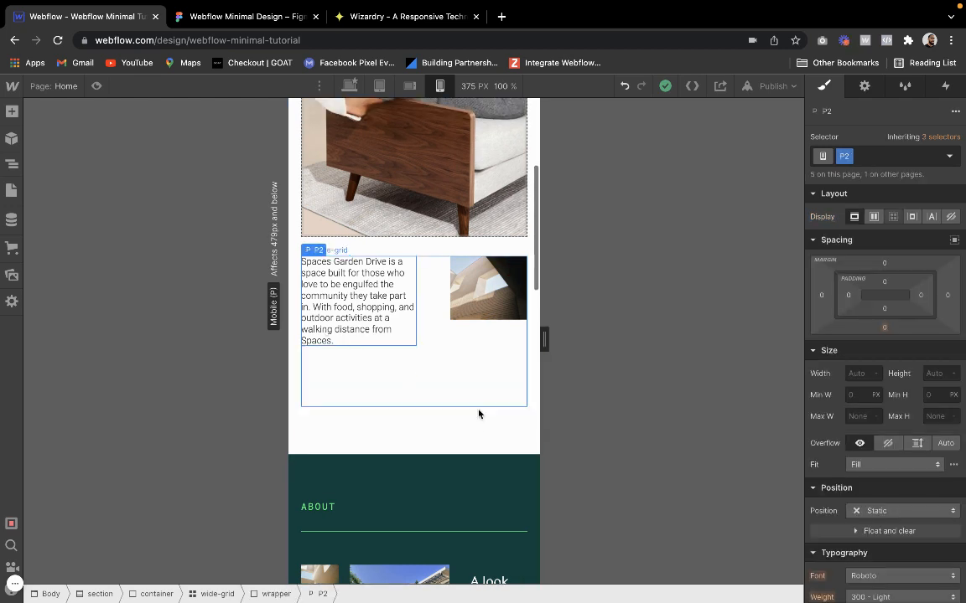
left_click(478, 401)
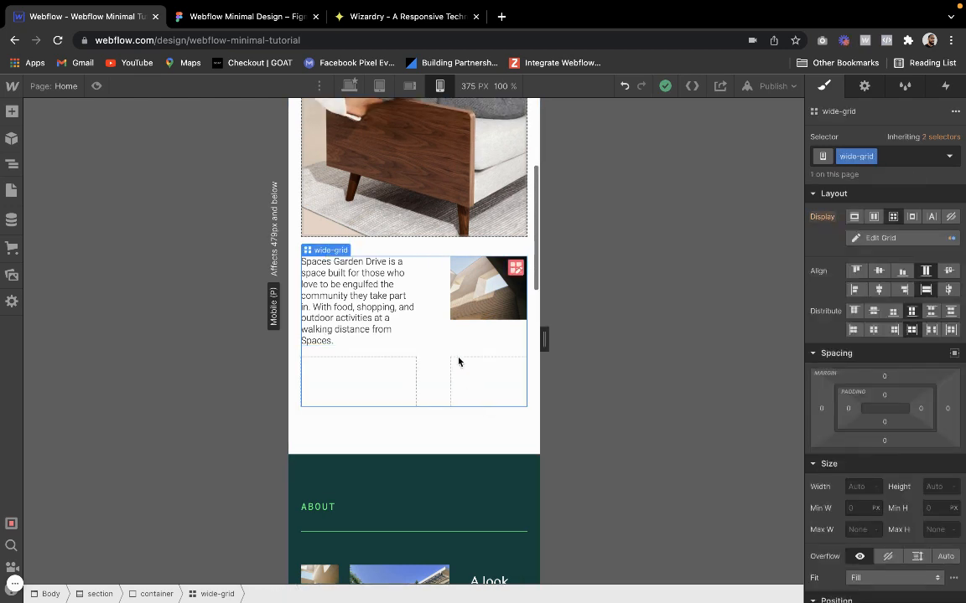
left_click(486, 289)
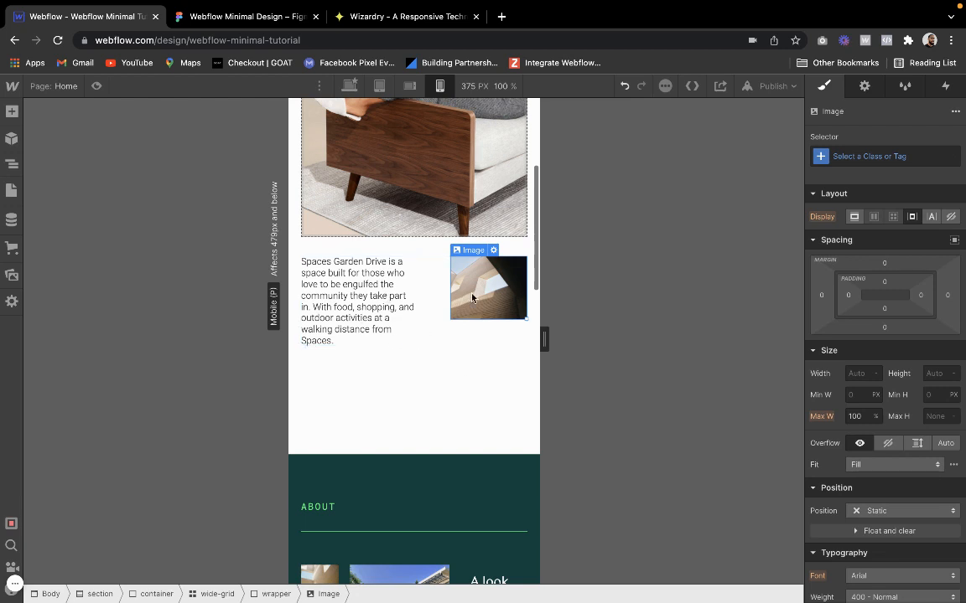
left_click(475, 238)
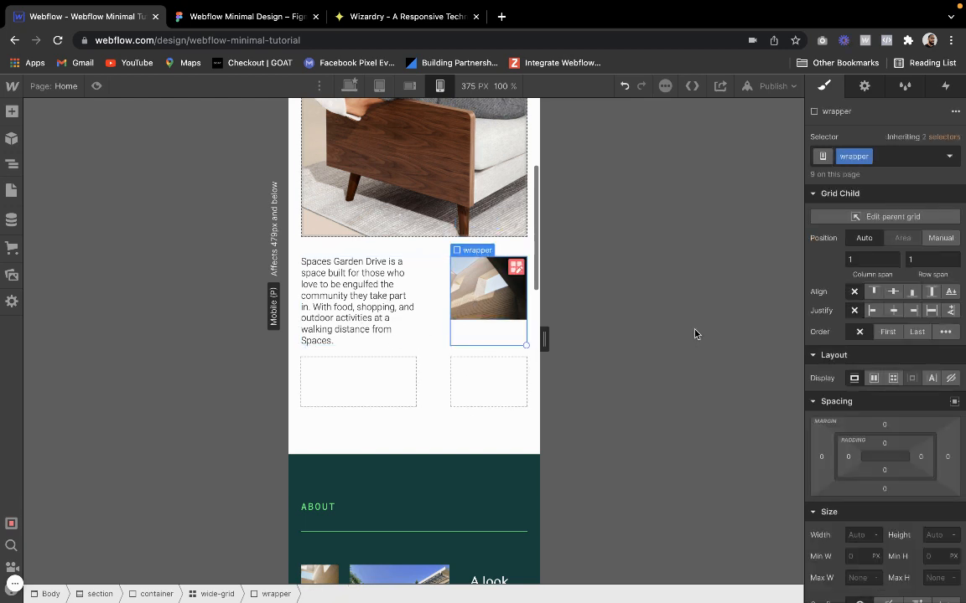
left_click(941, 239)
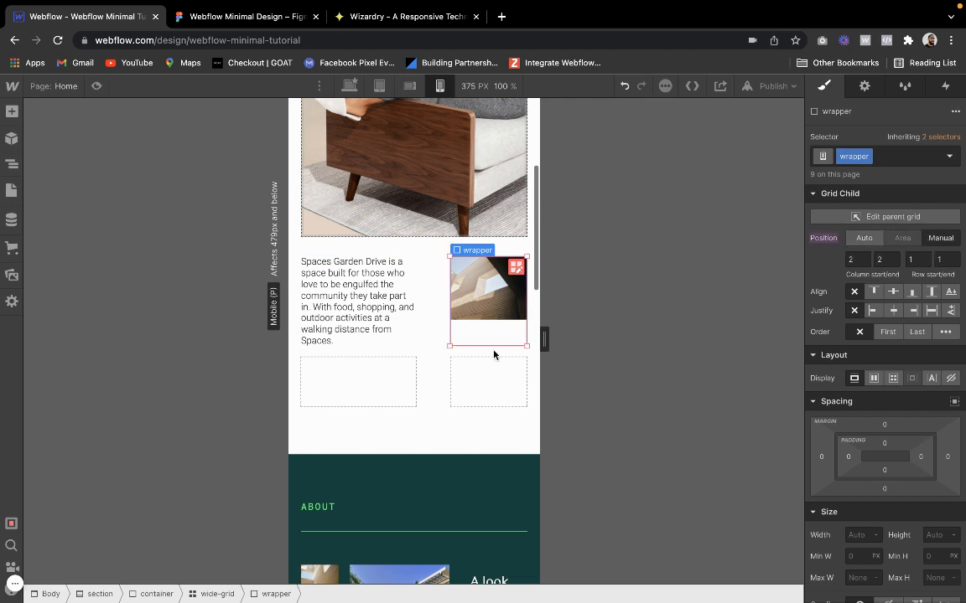
left_click_drag(488, 345, 480, 394)
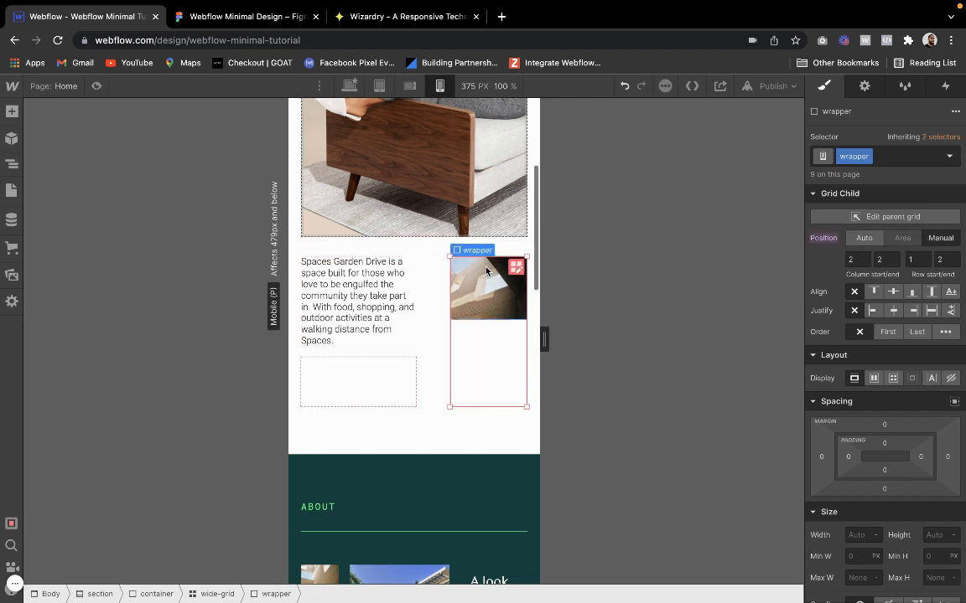
left_click_drag(487, 263, 485, 356)
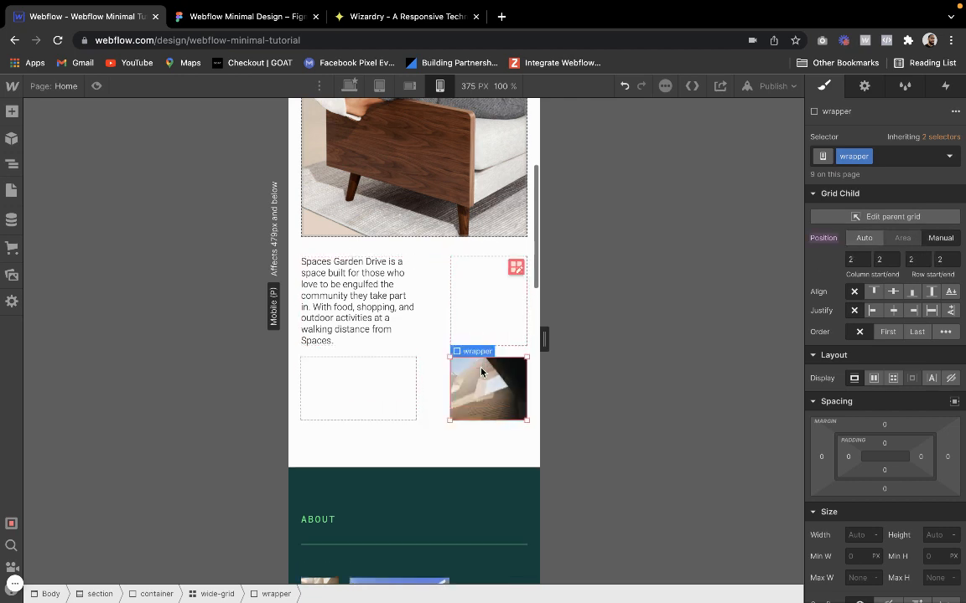
Reduce wide-grid's first column to 0.5fr on the mobile portrait breakpoint and finish editing the grid
left_click(413, 387)
left_click(511, 273)
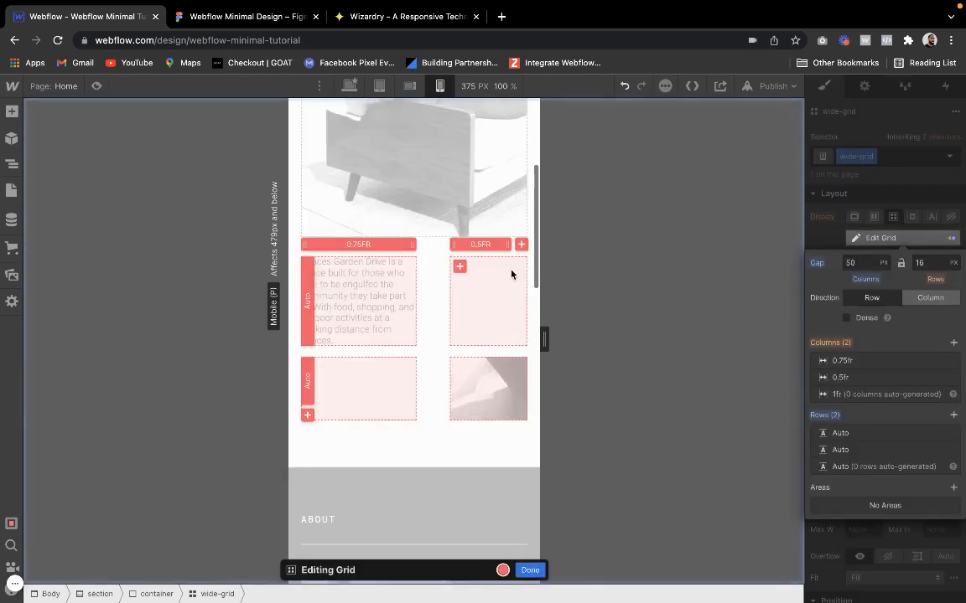
left_click_drag(411, 244, 404, 244)
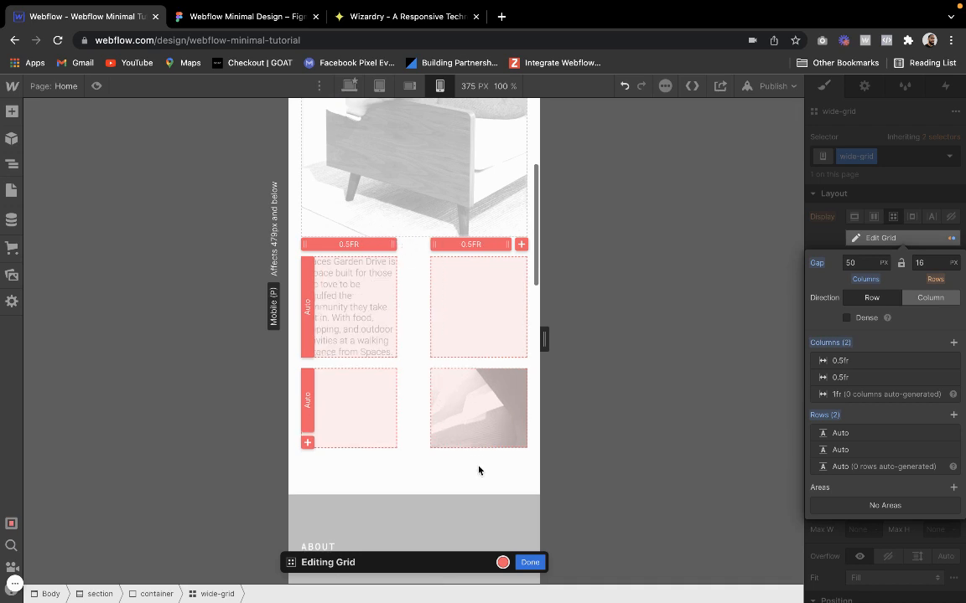
left_click(521, 561)
Try spanning the intro text wrapper across both columns of wide-grid, and undo the change
left_click(324, 263)
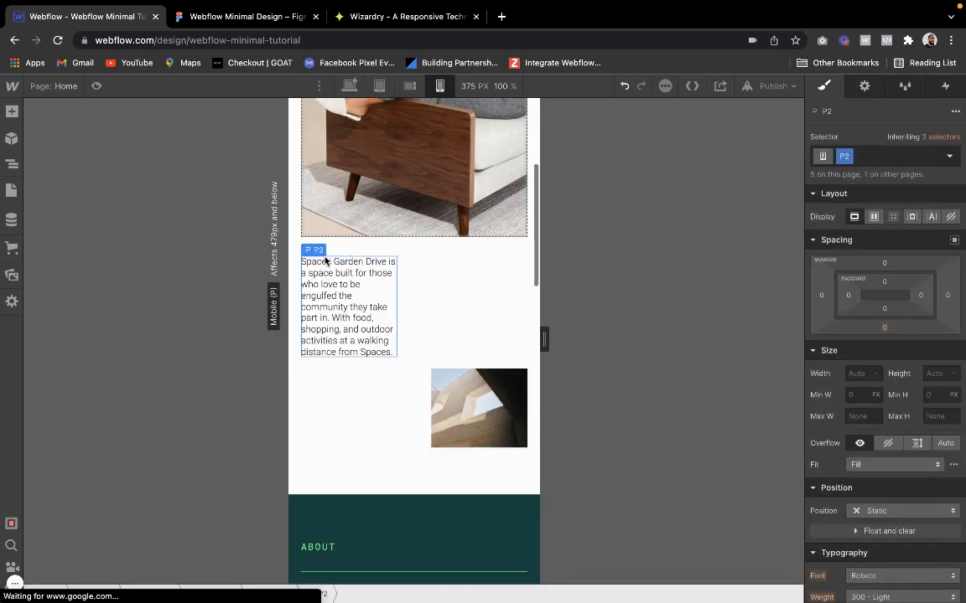
left_click(323, 238)
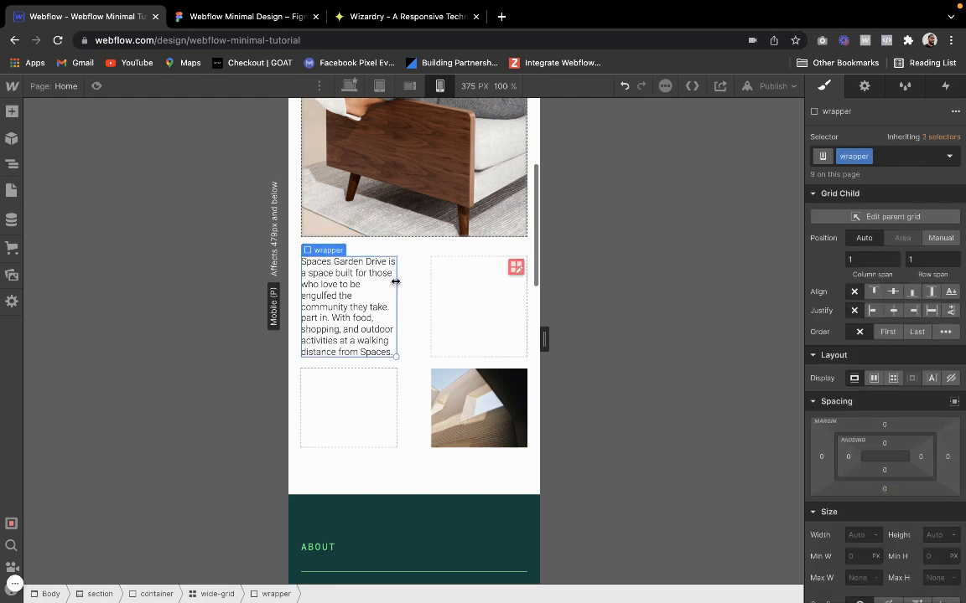
left_click_drag(396, 283, 438, 283)
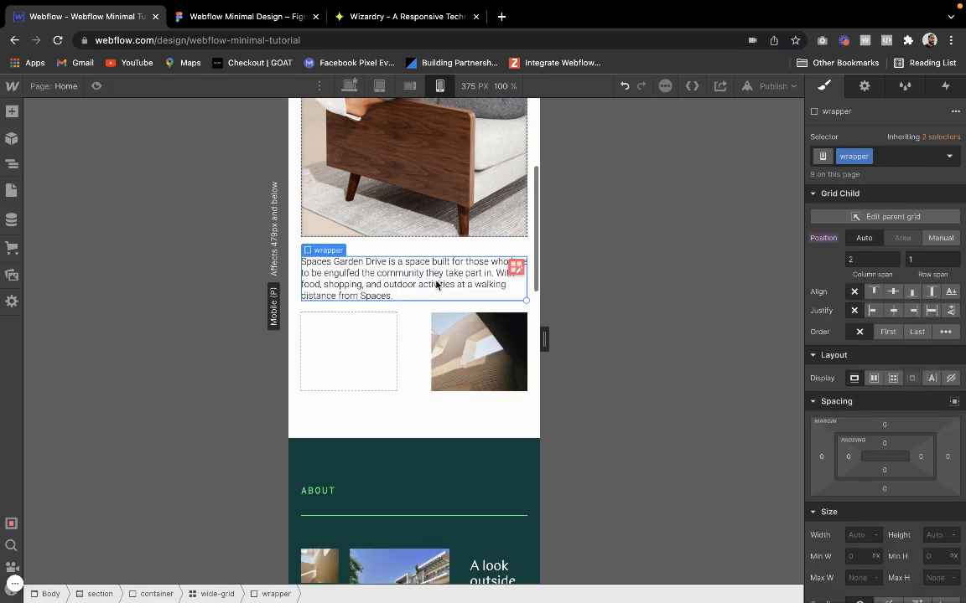
left_click(397, 438)
key("ctrl+z")
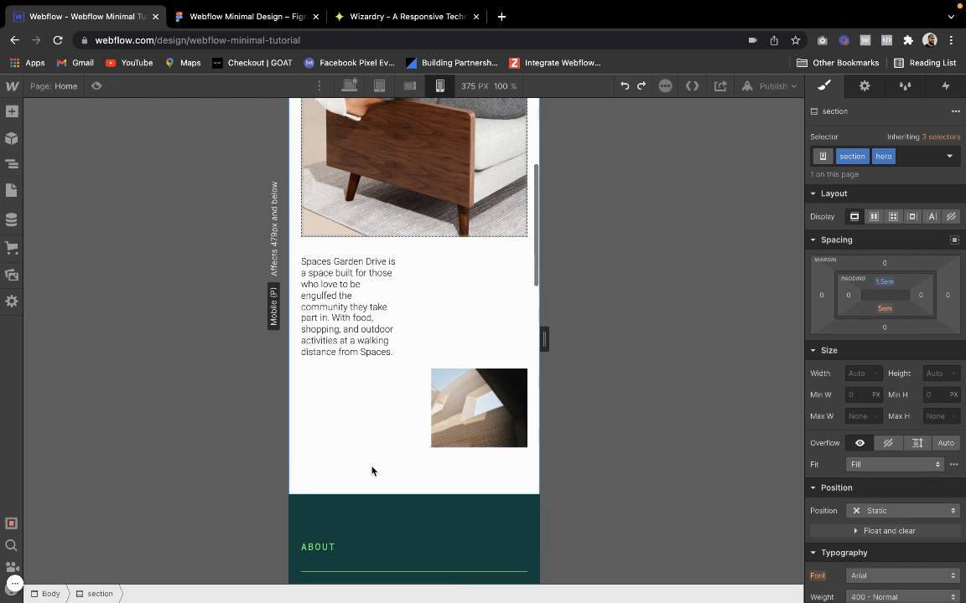
Try extending the intro image's wrapper upward to span rows 1 and 2, and undo it
left_click(449, 381)
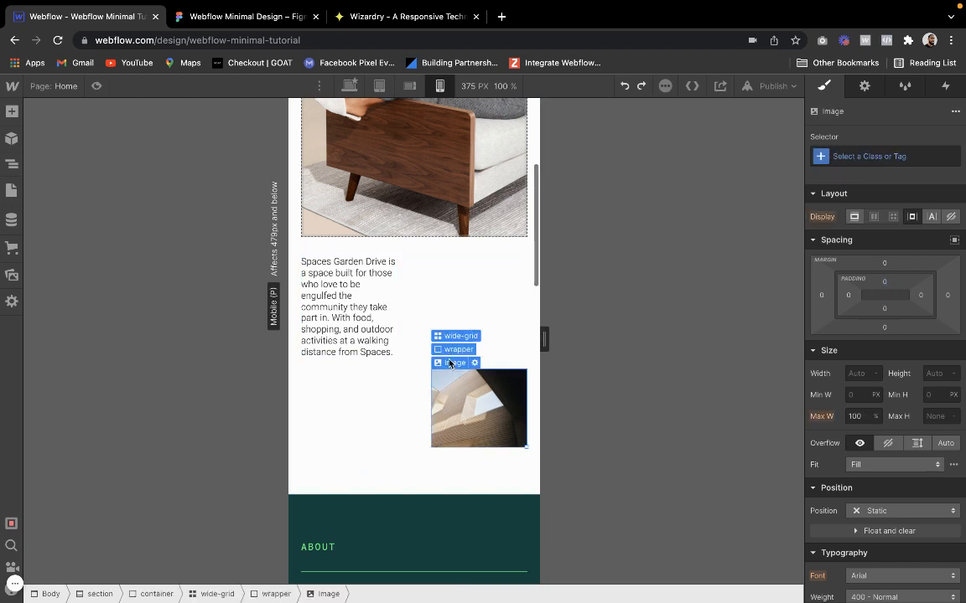
left_click(451, 351)
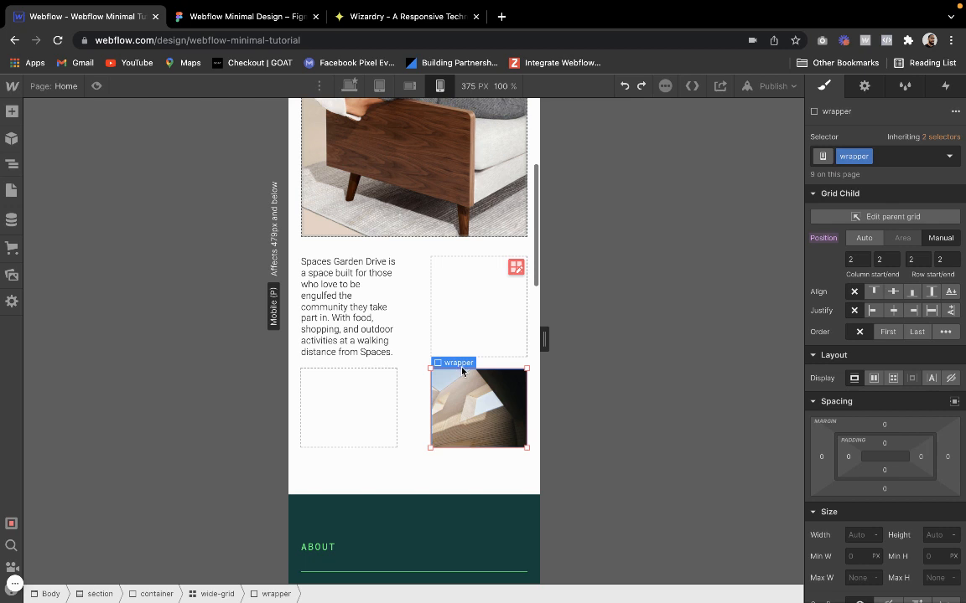
left_click_drag(462, 378, 462, 328)
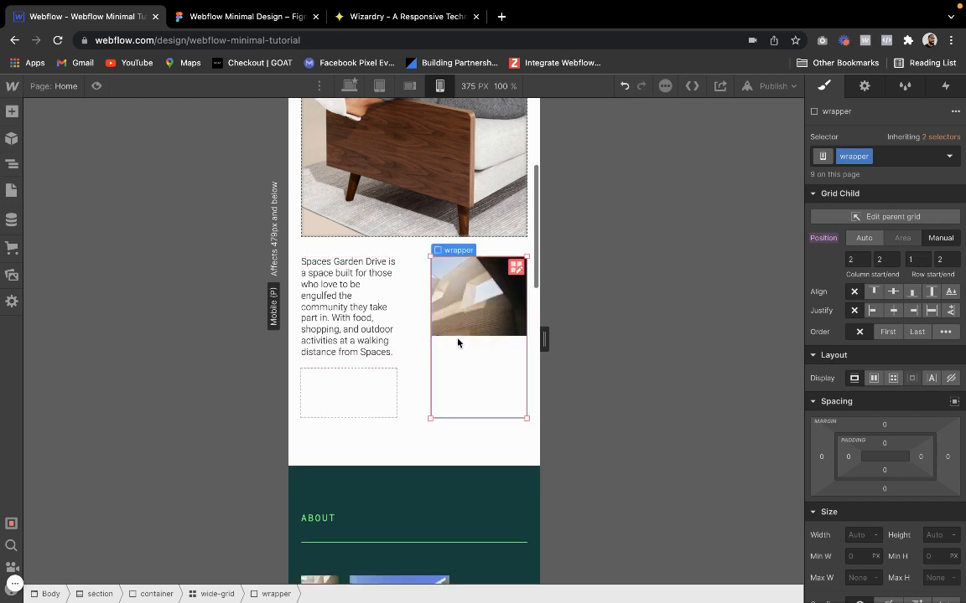
key("super+z")
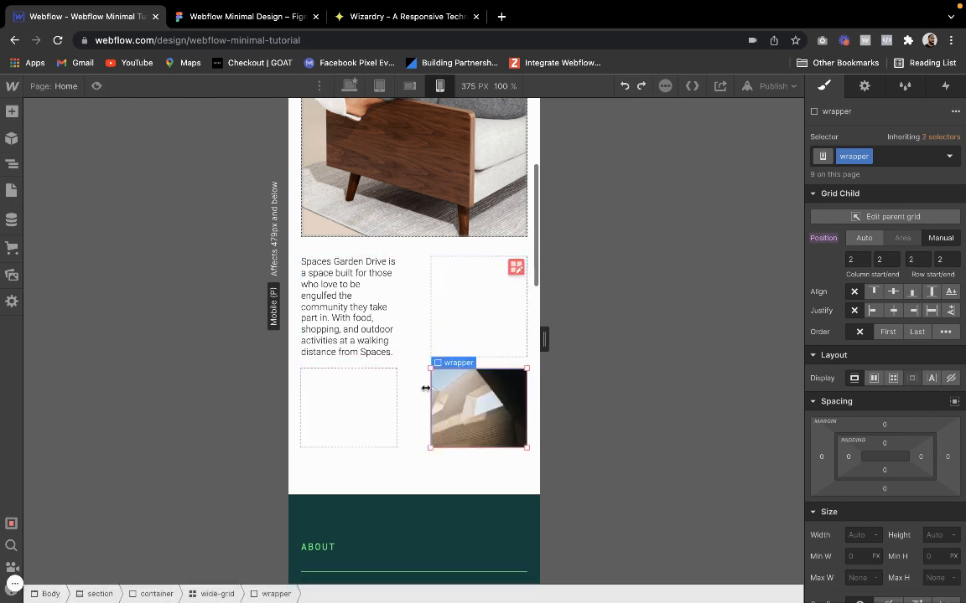
Try stretching the intro image's wrapper across both columns of row 2, check it in preview, and undo the stretch
left_click_drag(429, 390, 353, 391)
left_click(417, 277)
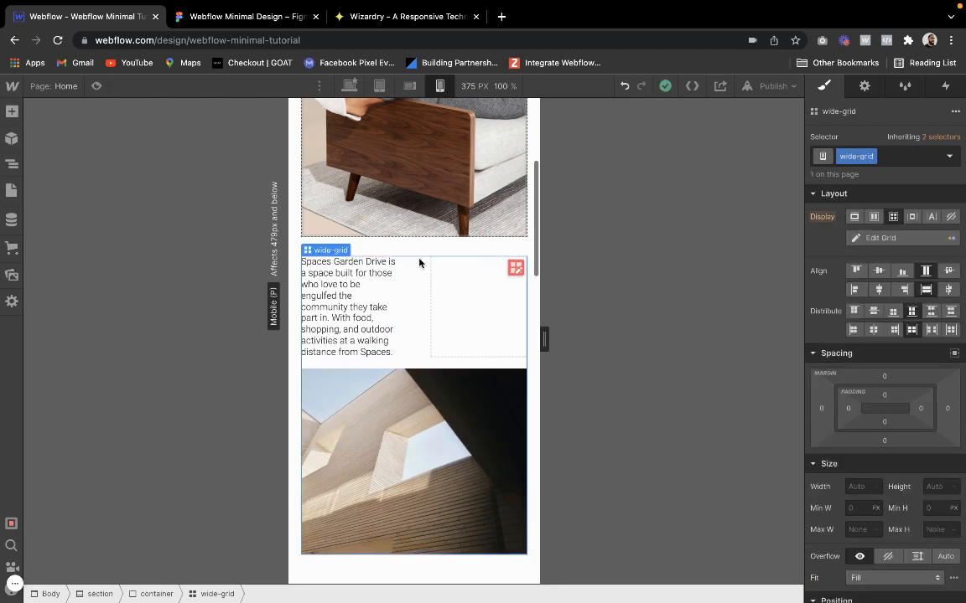
left_click(98, 86)
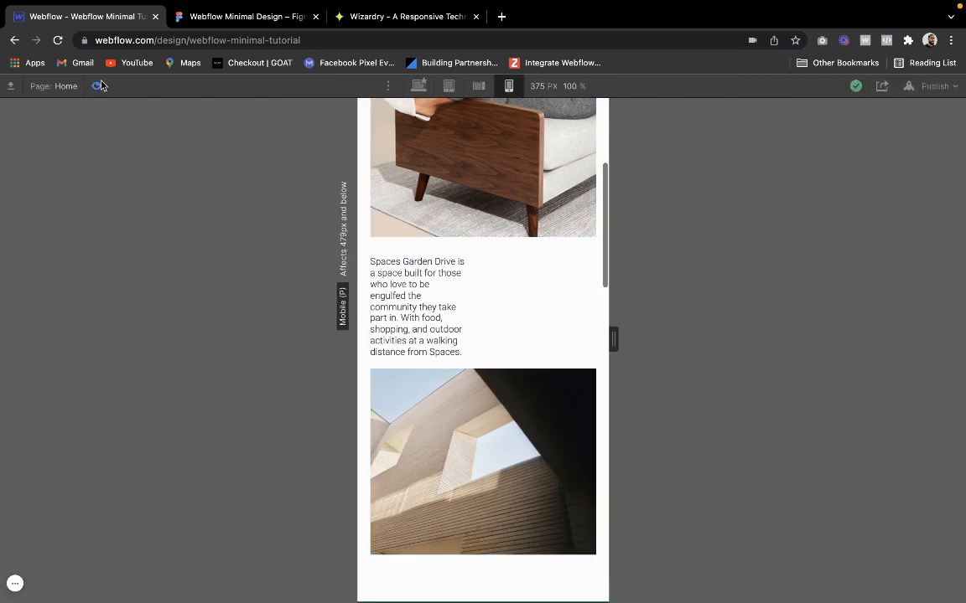
left_click(98, 86)
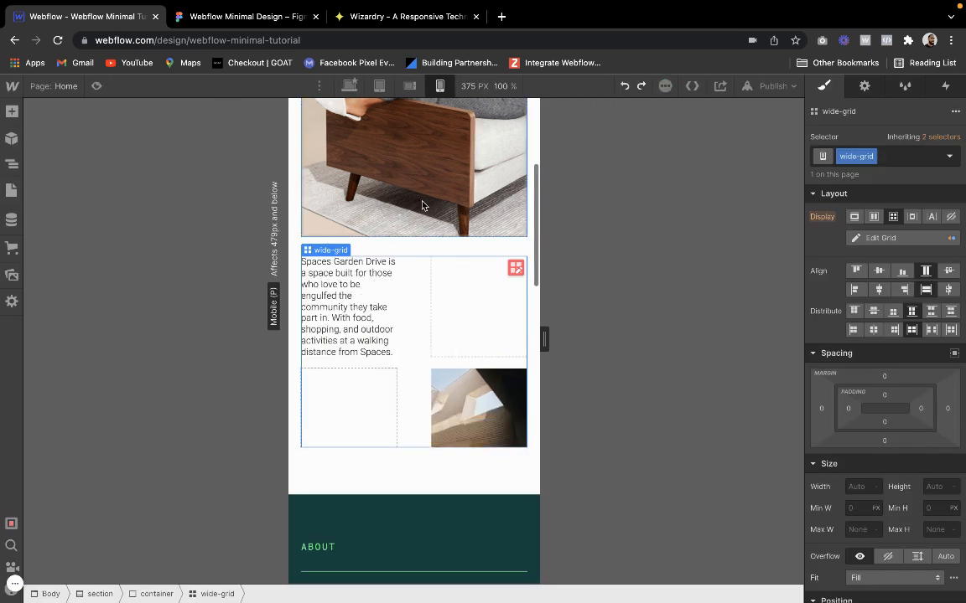
Step back through the earlier wide-grid changes, compare the layout in preview, and redo the changes
left_click(97, 85)
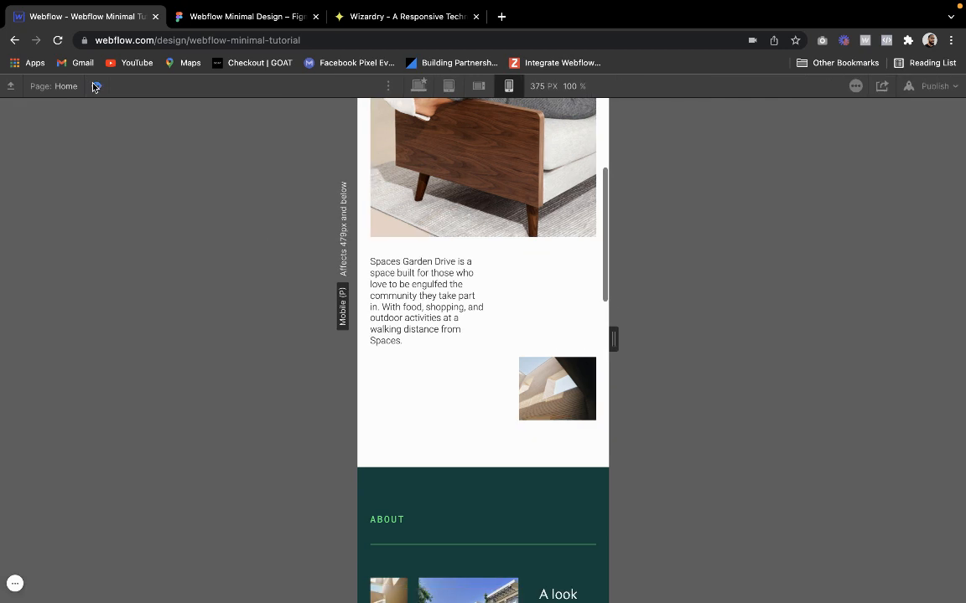
left_click(96, 87)
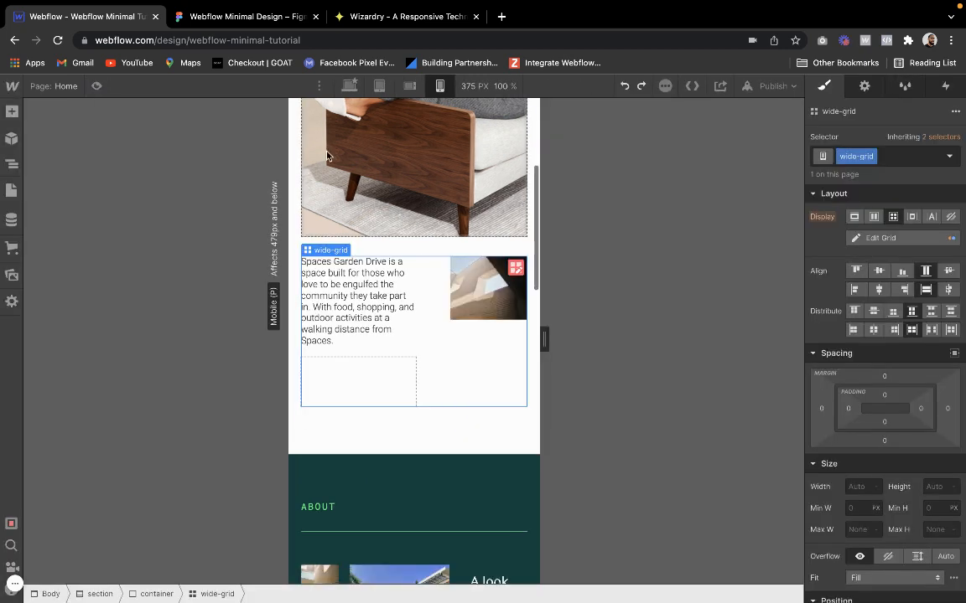
left_click(639, 86)
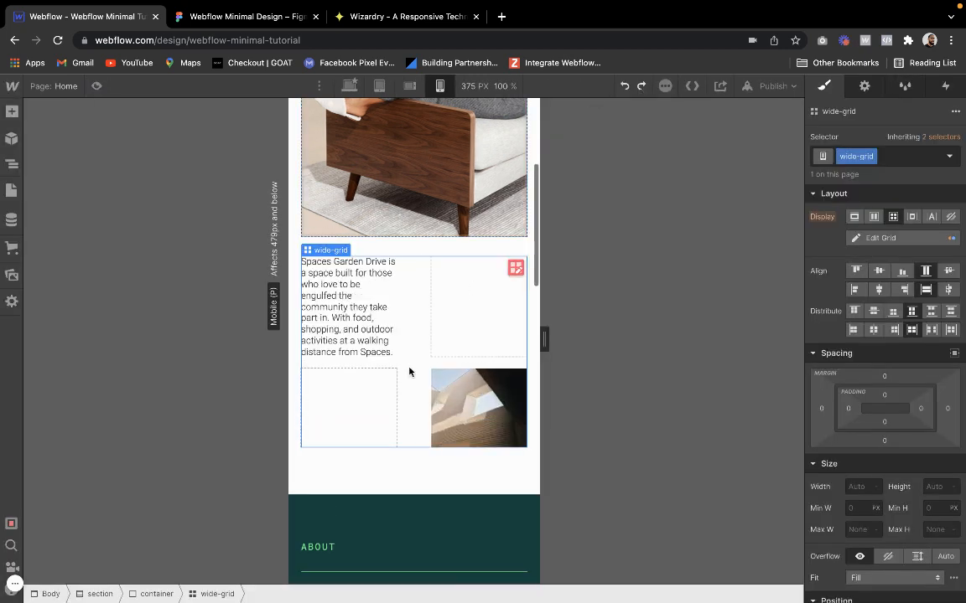
Try spanning the intro text wrapper over both rows of column 1, check it in preview, and undo the span
left_click(357, 325)
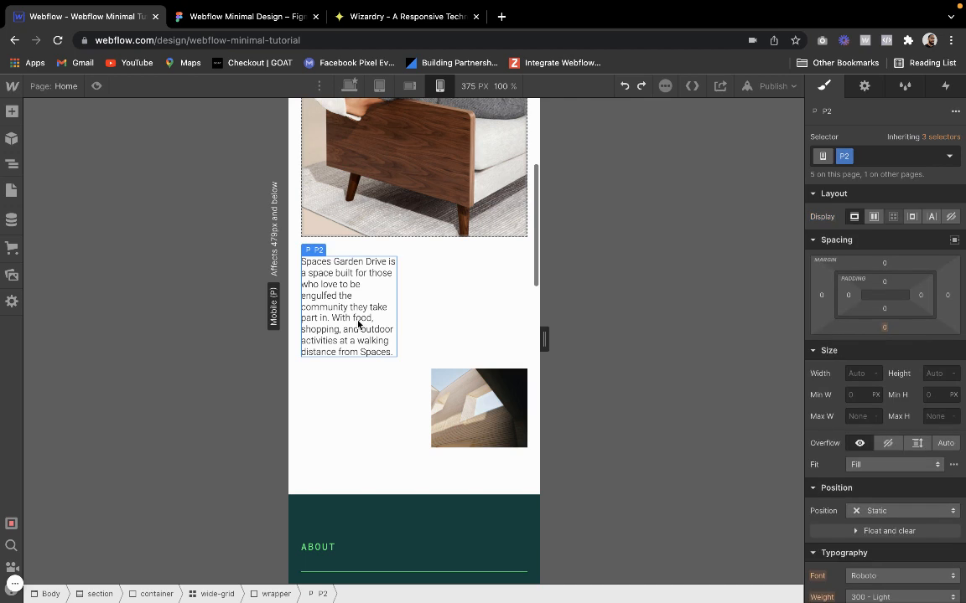
left_click(313, 237)
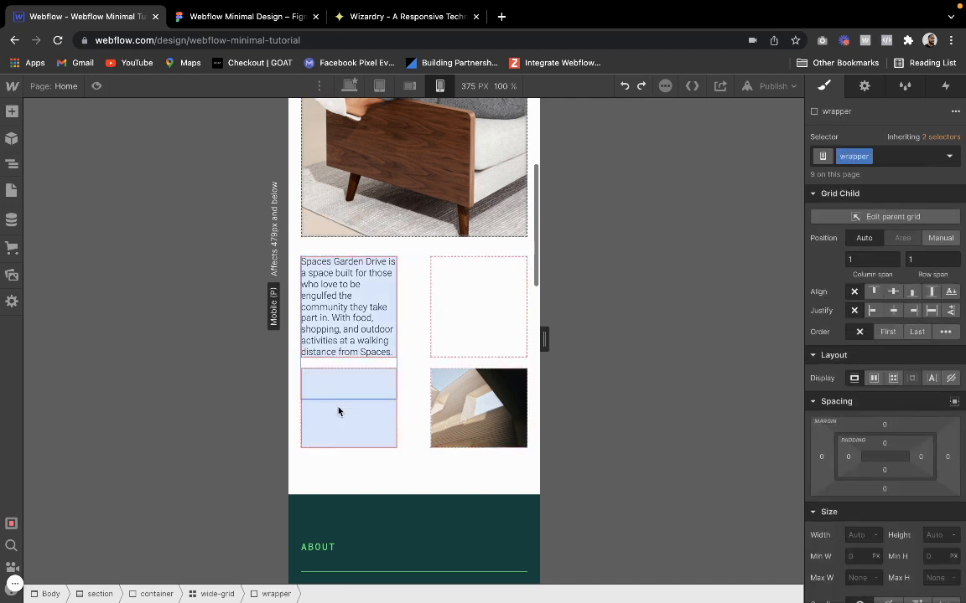
left_click_drag(338, 410, 339, 402)
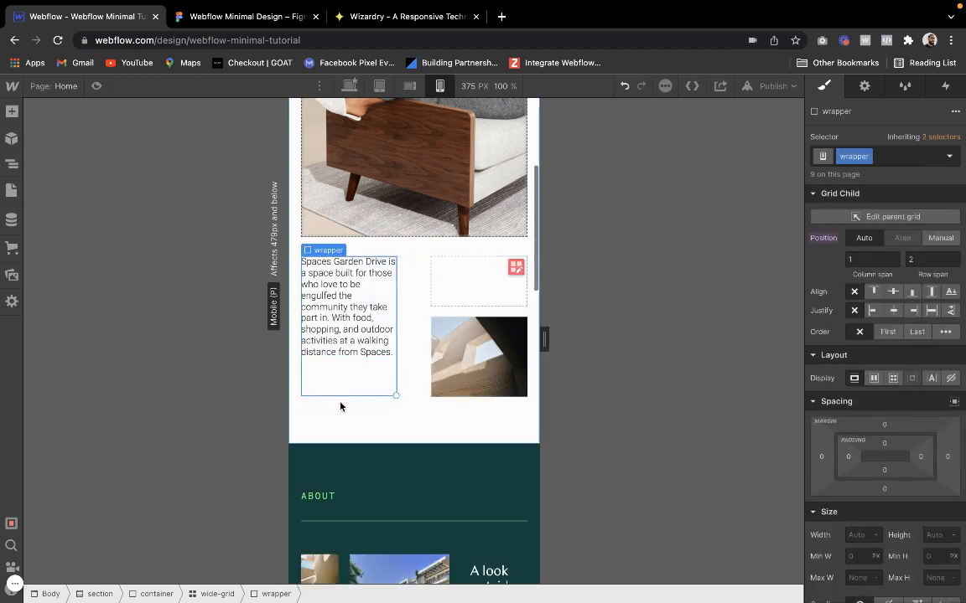
left_click(407, 290)
left_click(98, 87)
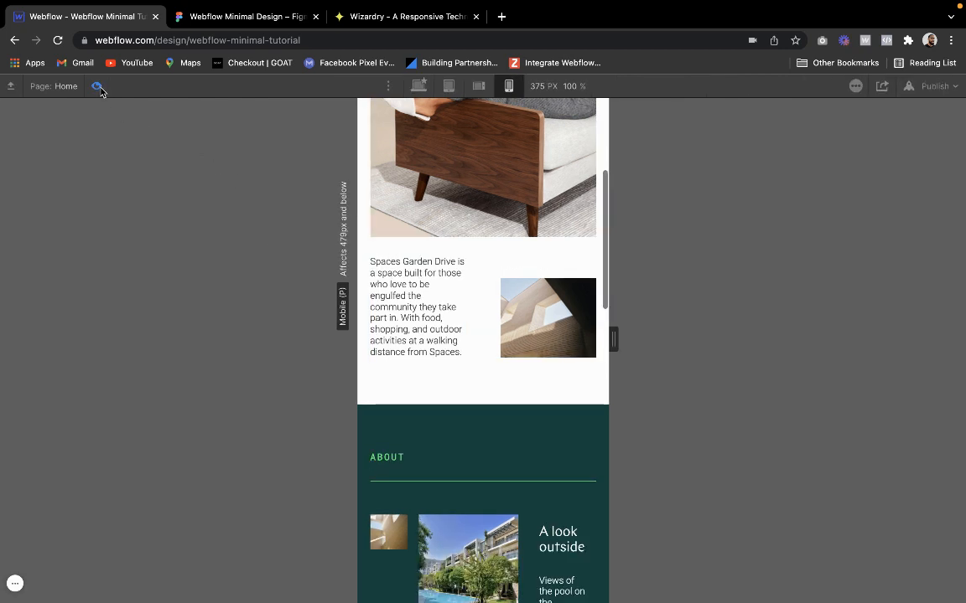
left_click(99, 90)
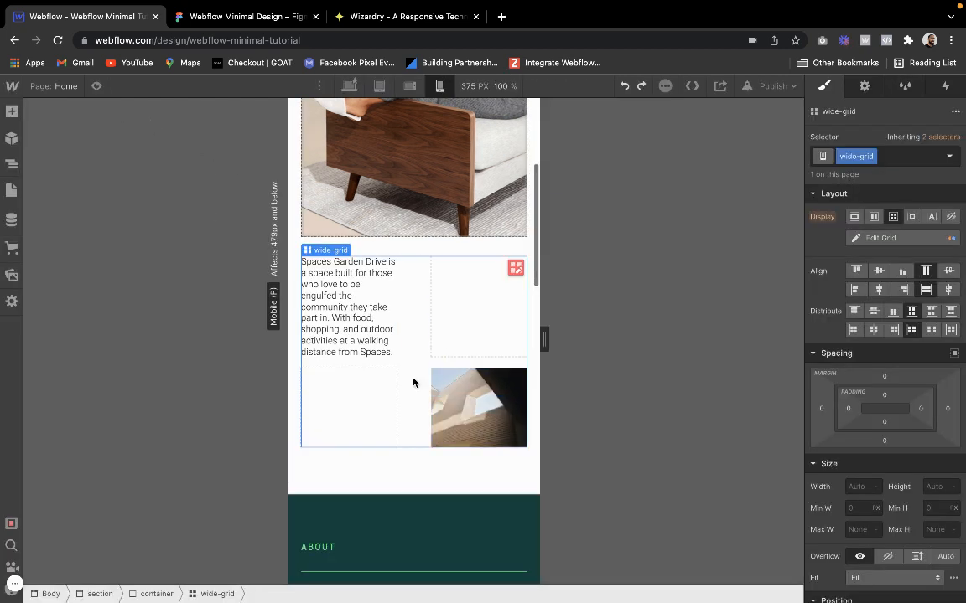
Set the intro text wrapper to span 2 columns in the first row of wide-grid
left_click(357, 298)
left_click(324, 235)
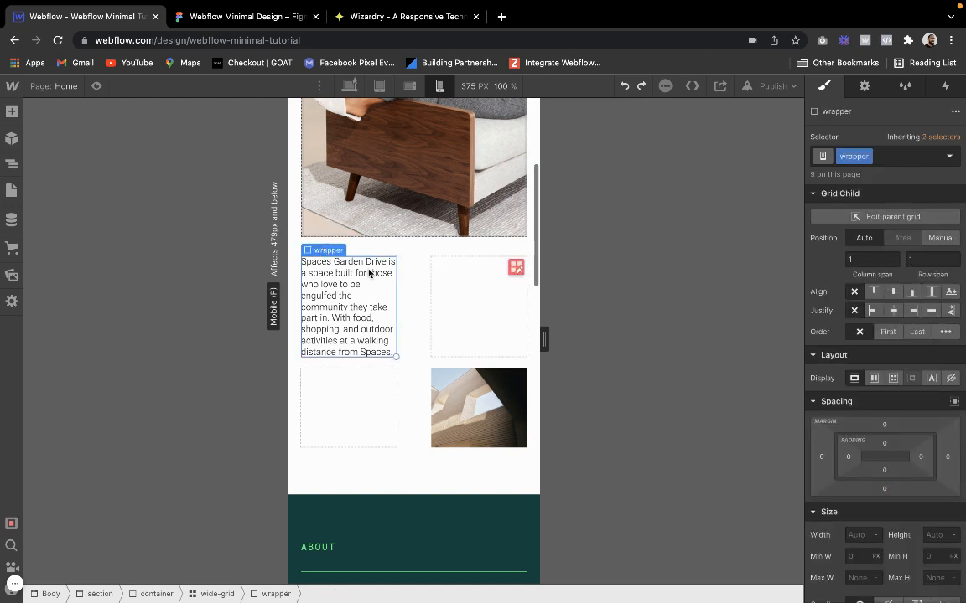
left_click_drag(397, 299, 443, 301)
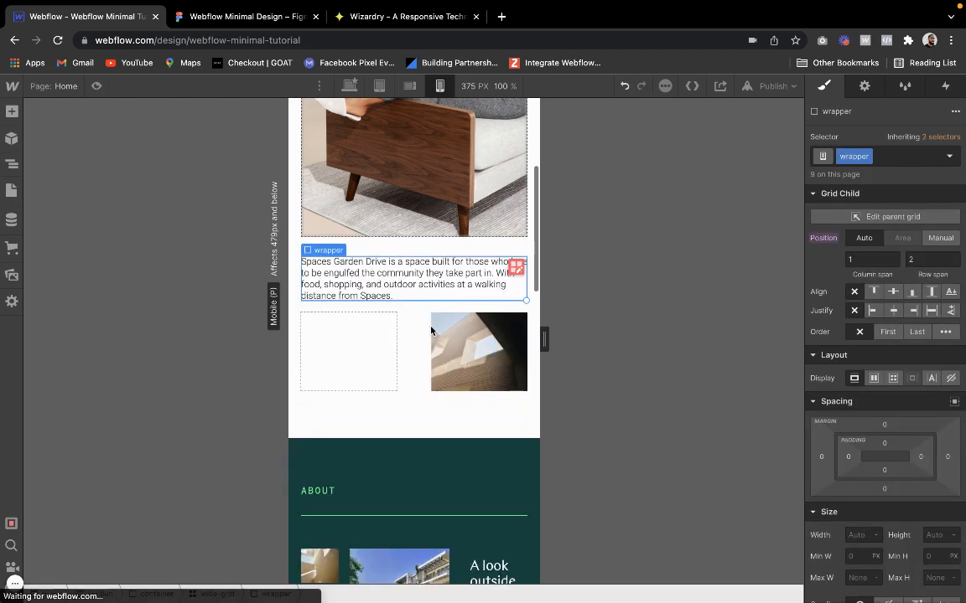
Stretch the intro image's wrapper across columns 1 to 2 in the second row of wide-grid
left_click(437, 371)
left_click(442, 295)
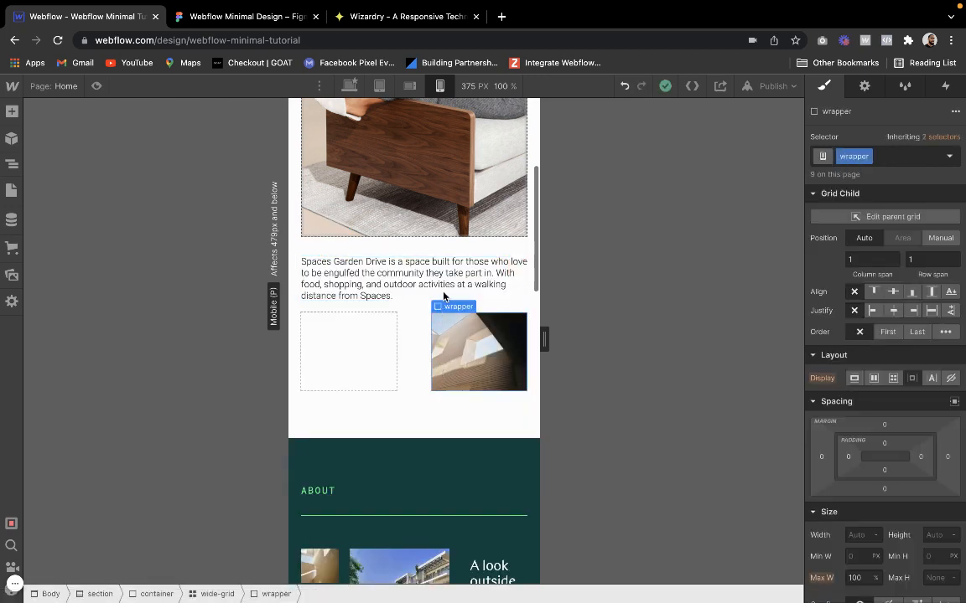
left_click_drag(401, 336, 376, 360)
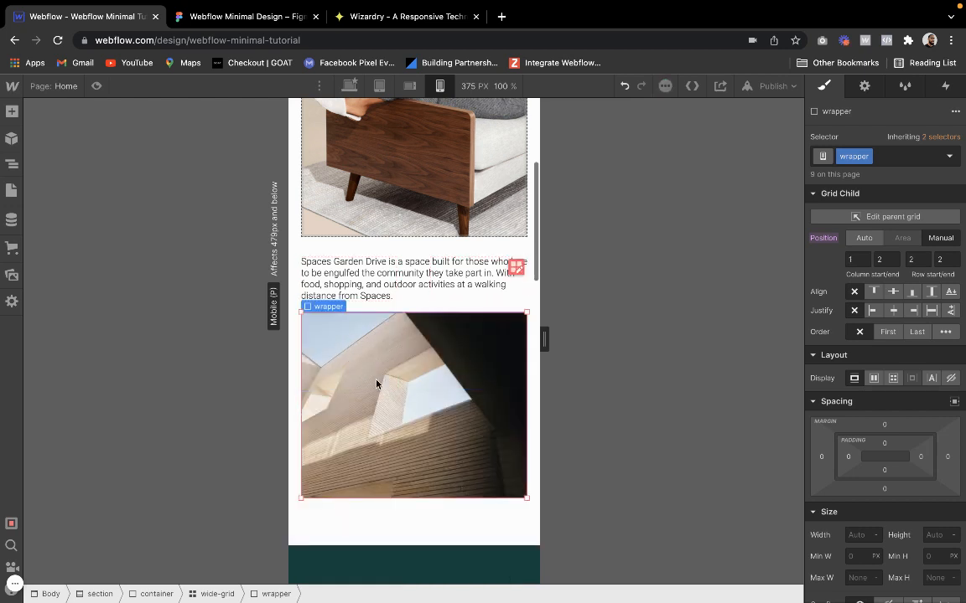
Preview the page at 375 px and examine the stacked intro text and image below the hero
left_click(405, 241)
left_click(404, 219)
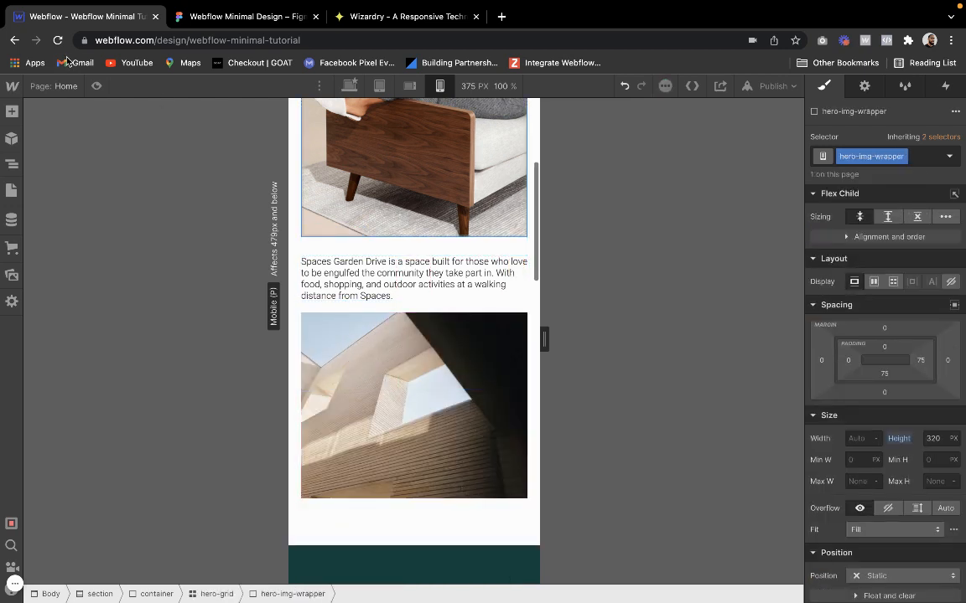
left_click(96, 85)
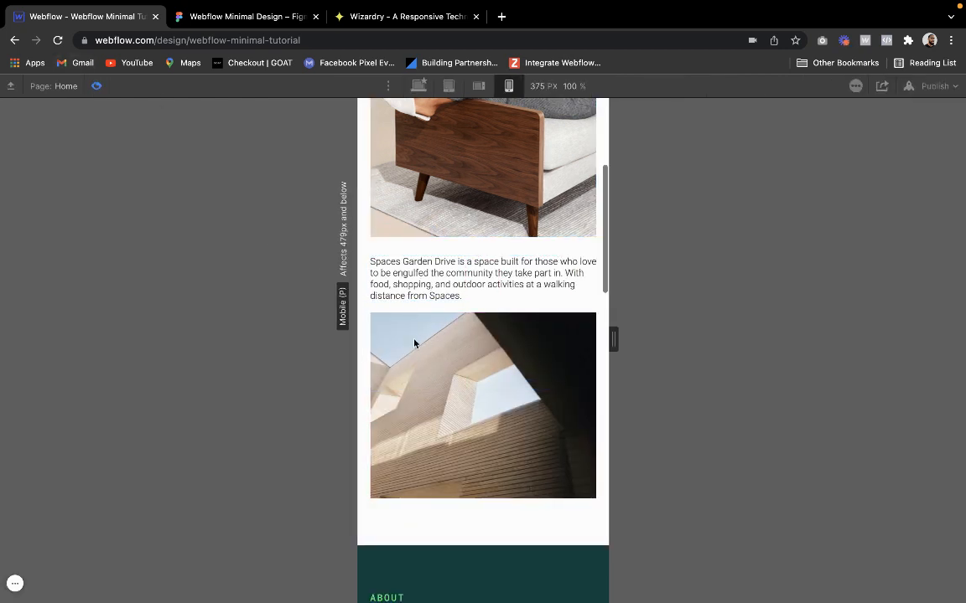
scroll(414, 343, "up", 5)
scroll(414, 343, "down", 5)
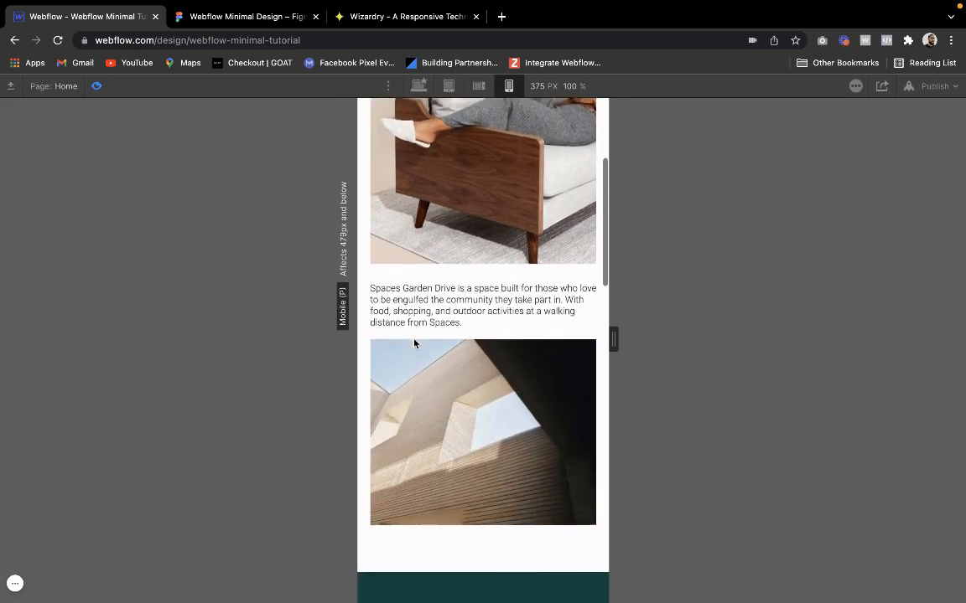
Set the row gap of wide-grid to 69 px and finish editing the grid
scroll(415, 343, "down", 1)
left_click(96, 86)
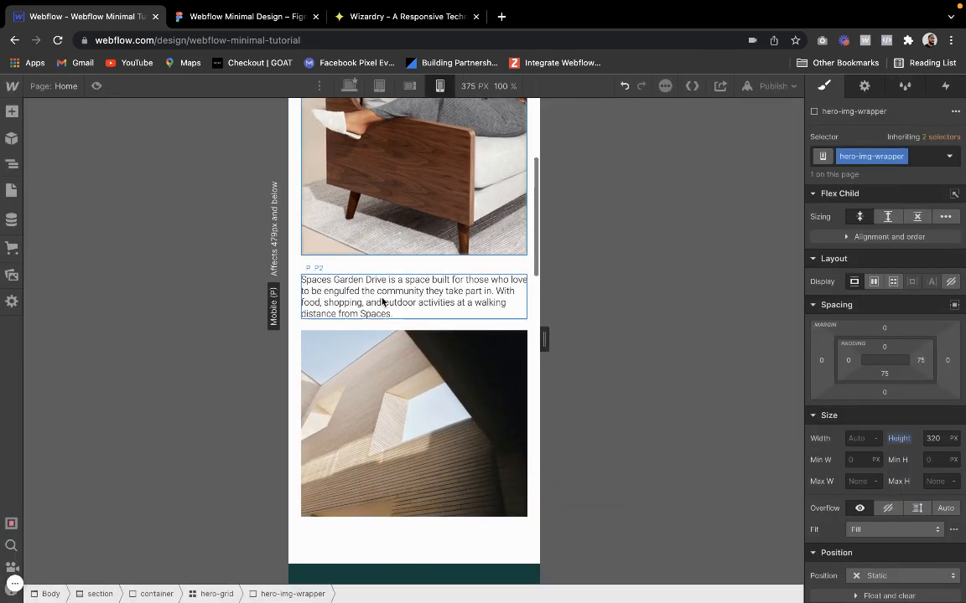
left_click(401, 326)
left_click(515, 289)
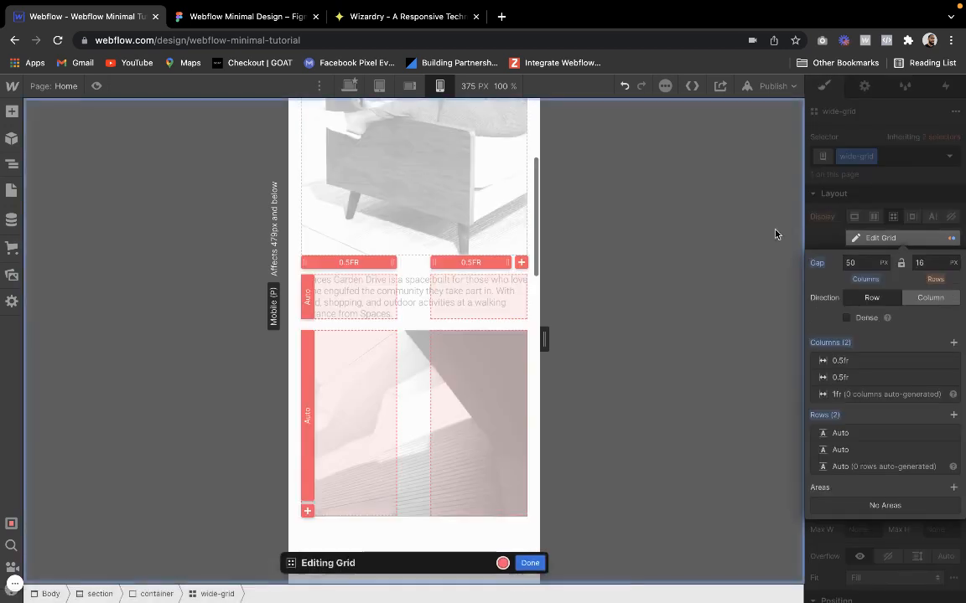
left_click(920, 263)
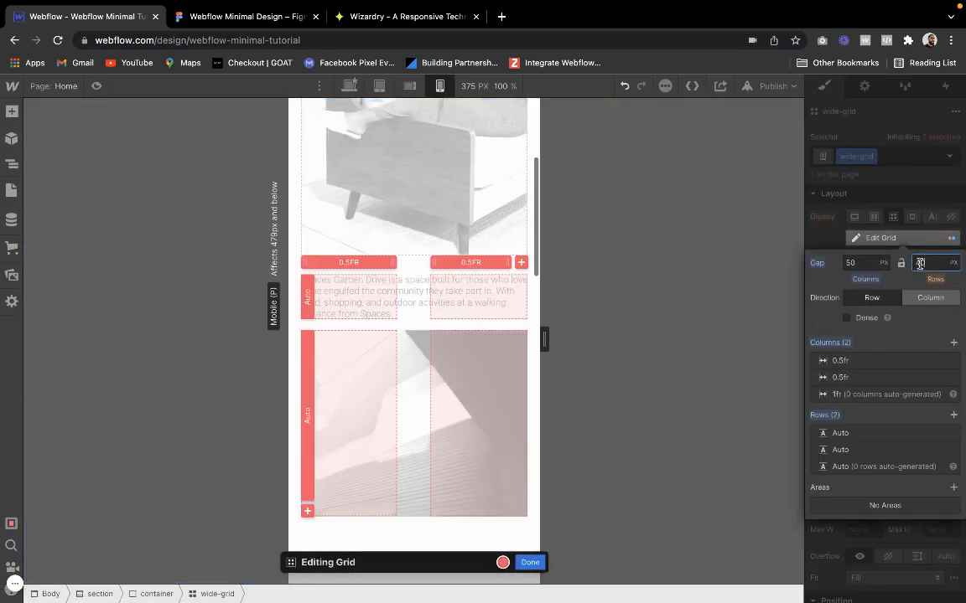
type("40")
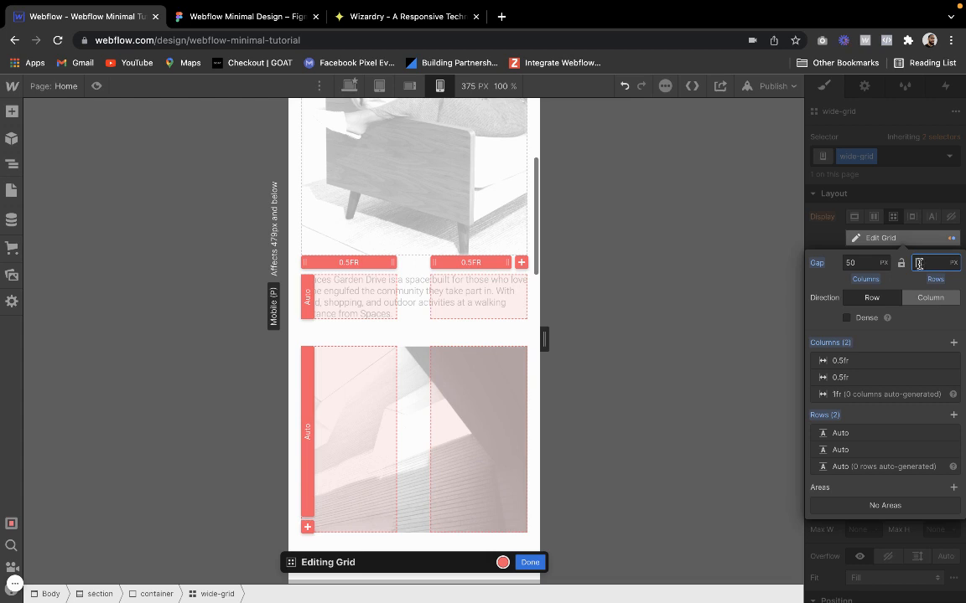
left_click(528, 563)
left_click(444, 264)
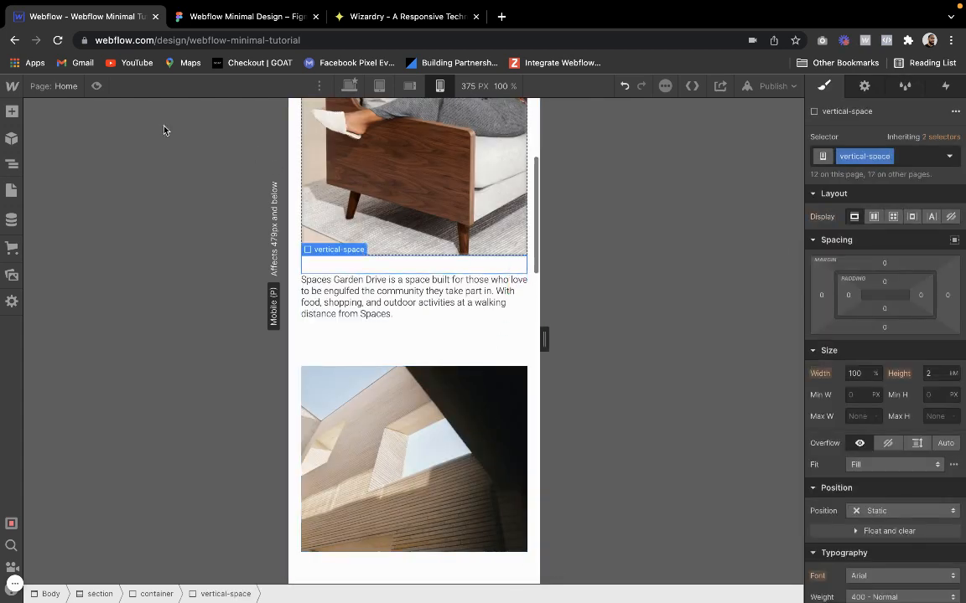
Preview the page at 375 px and examine the spacing between the hero, intro text and intro image
left_click(98, 87)
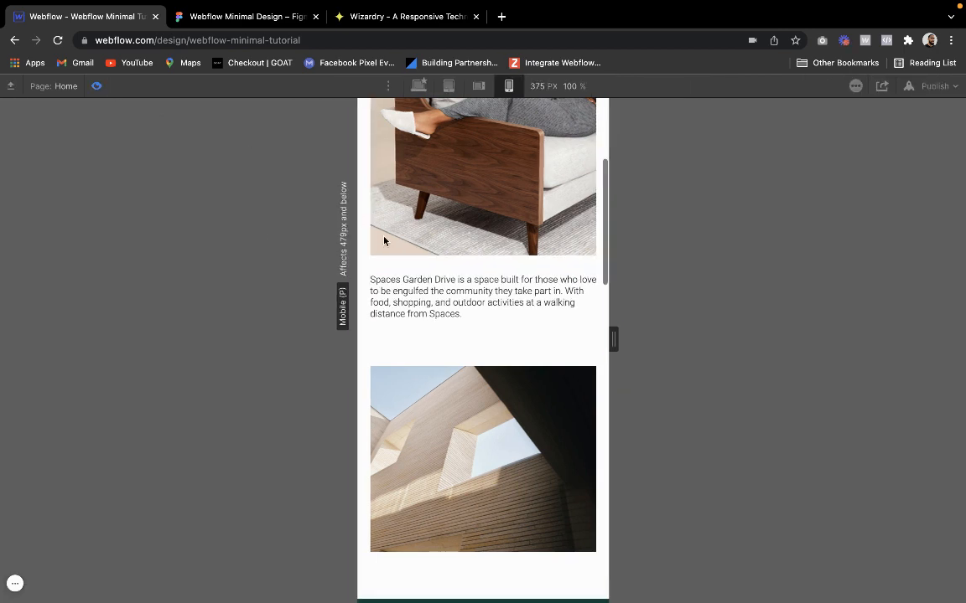
scroll(382, 237, "down", 1)
scroll(382, 237, "up", 5)
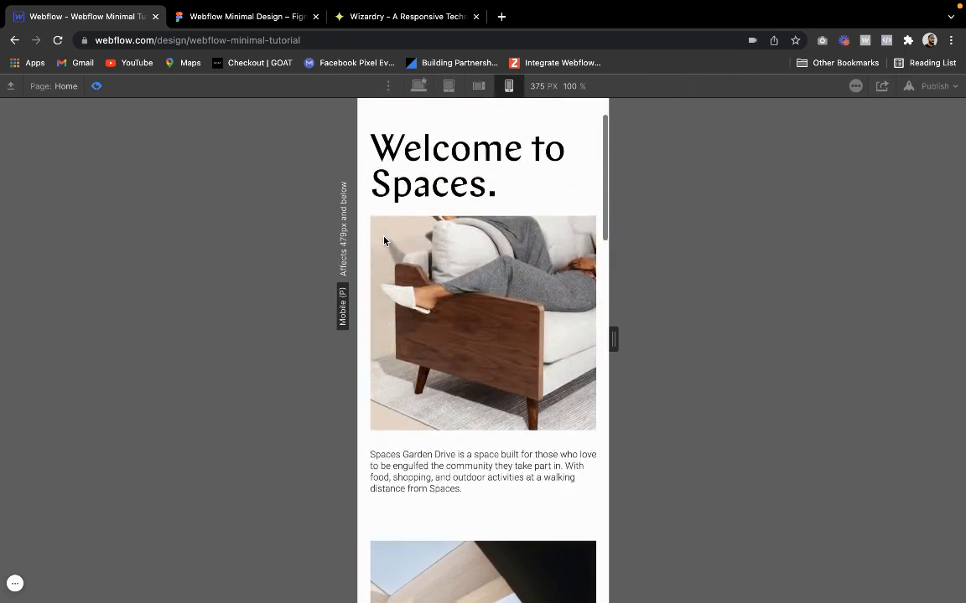
scroll(382, 237, "down", 8)
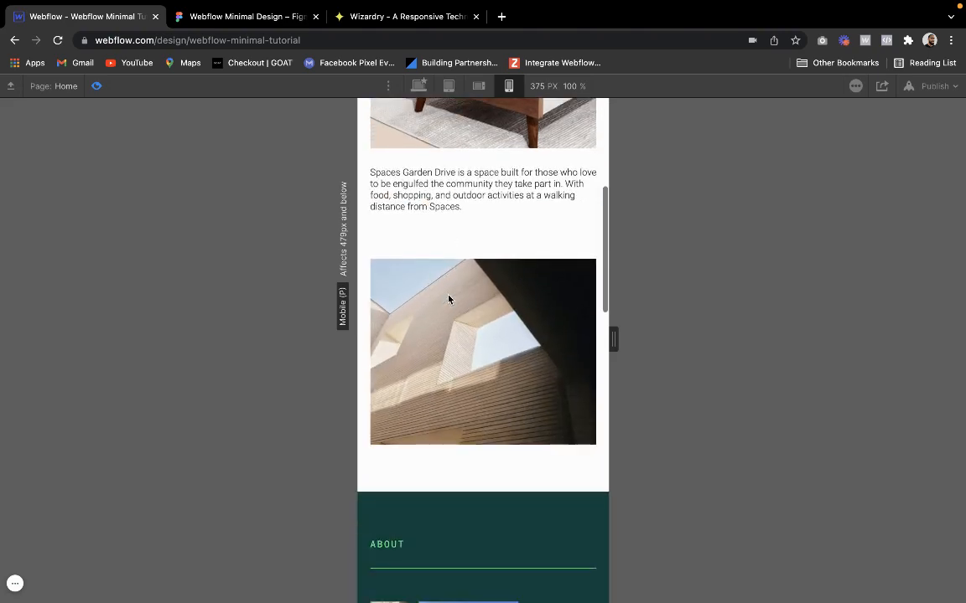
scroll(448, 300, "up", 6)
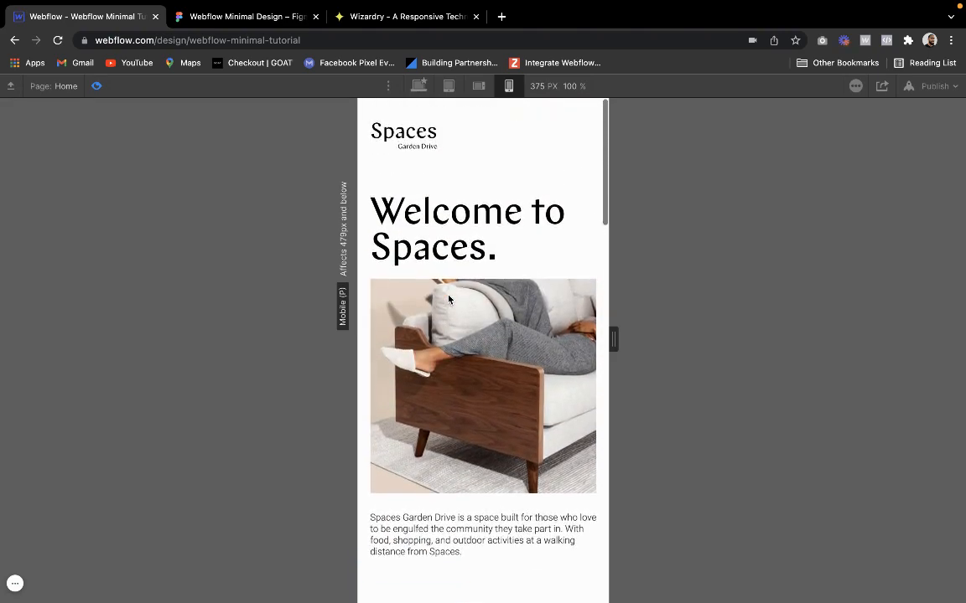
scroll(449, 299, "down", 9)
left_click(96, 86)
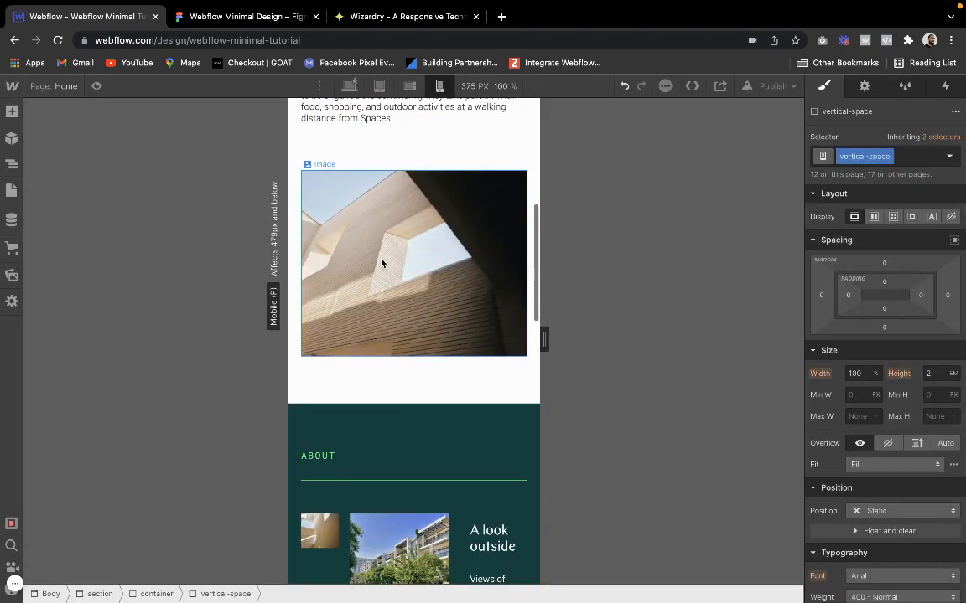
Shrink the intro image's wrapper to column 2 only in the second row of wide-grid and check it in preview
left_click(343, 232)
left_click(323, 152)
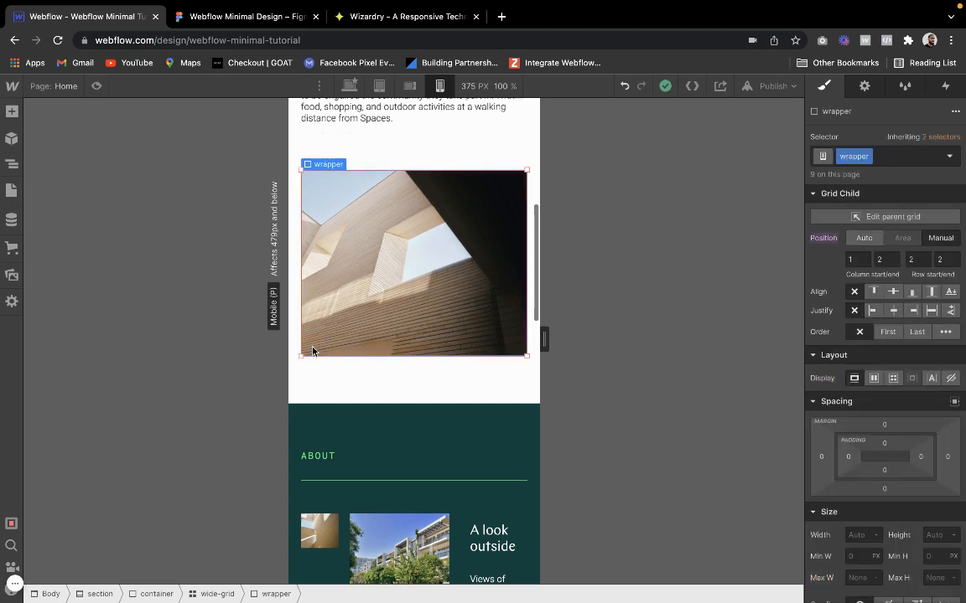
left_click_drag(302, 357, 339, 339)
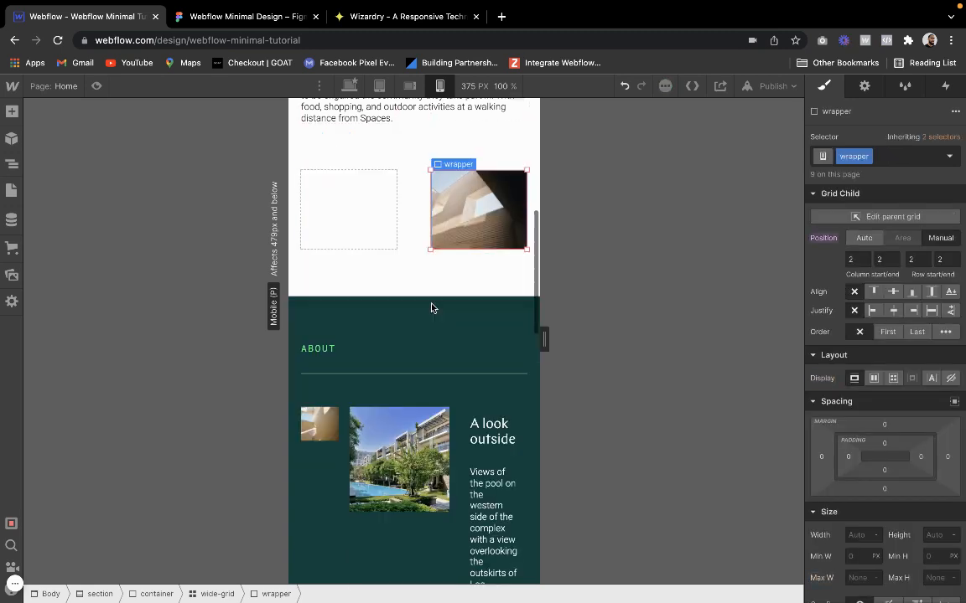
left_click(414, 280)
scroll(411, 281, "up", 3)
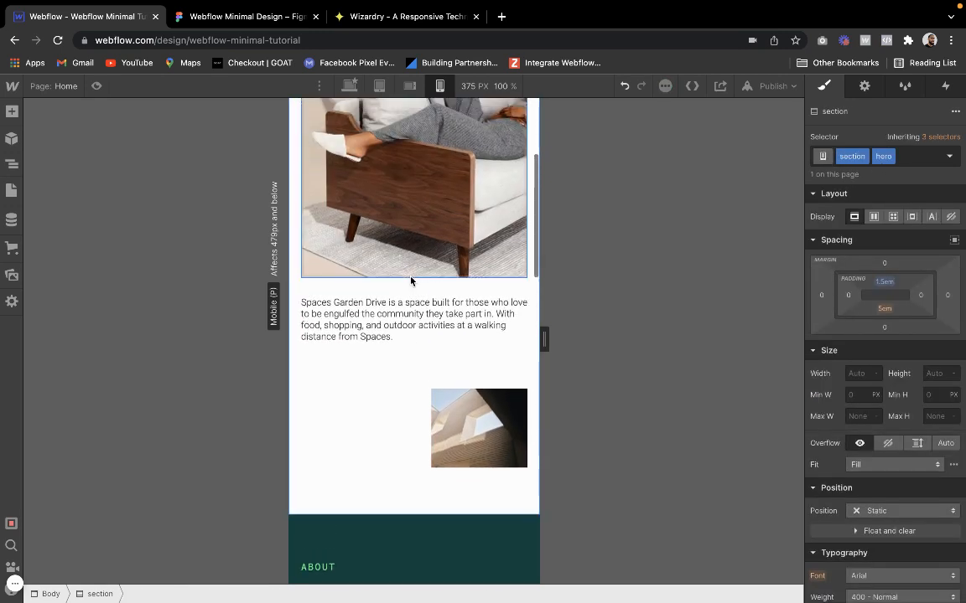
left_click(96, 87)
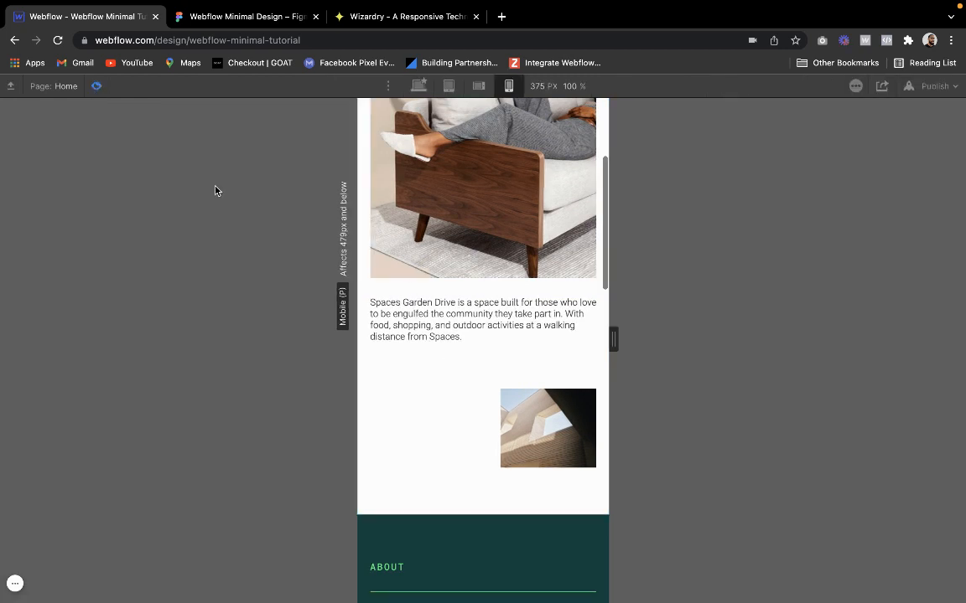
left_click(98, 88)
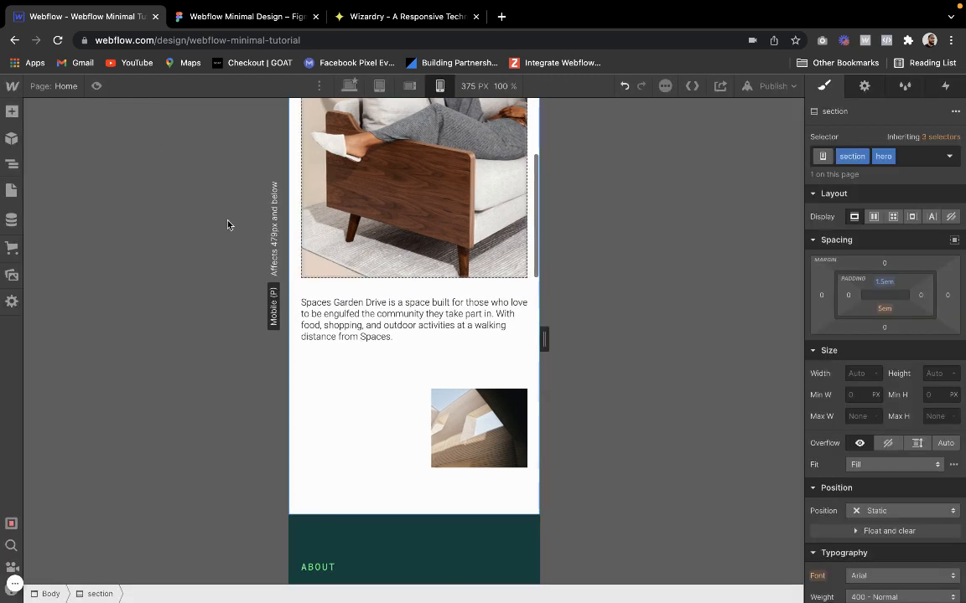
Set the column gap of wide-grid to 92 px
left_click(384, 392)
left_click(515, 309)
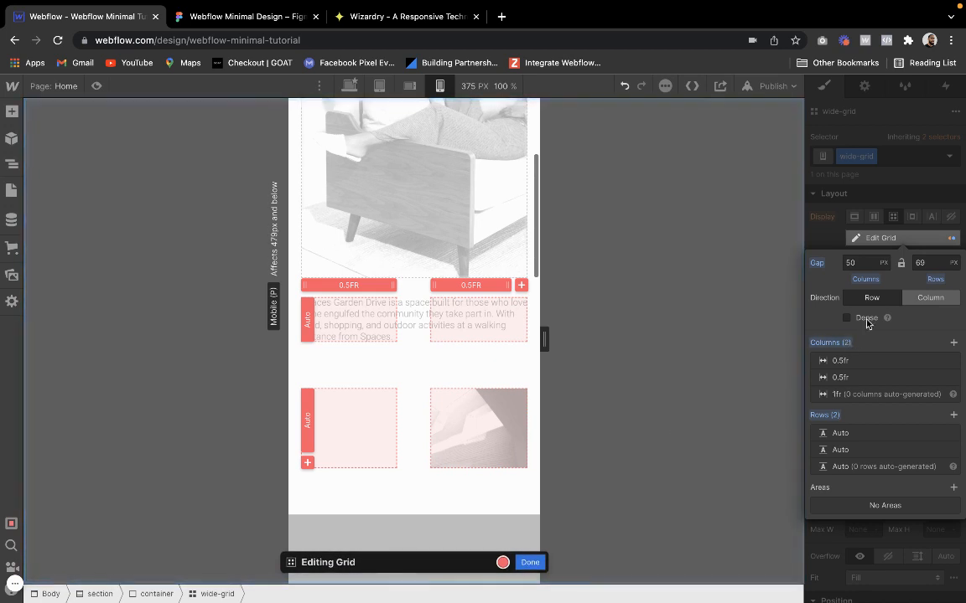
left_click(864, 263)
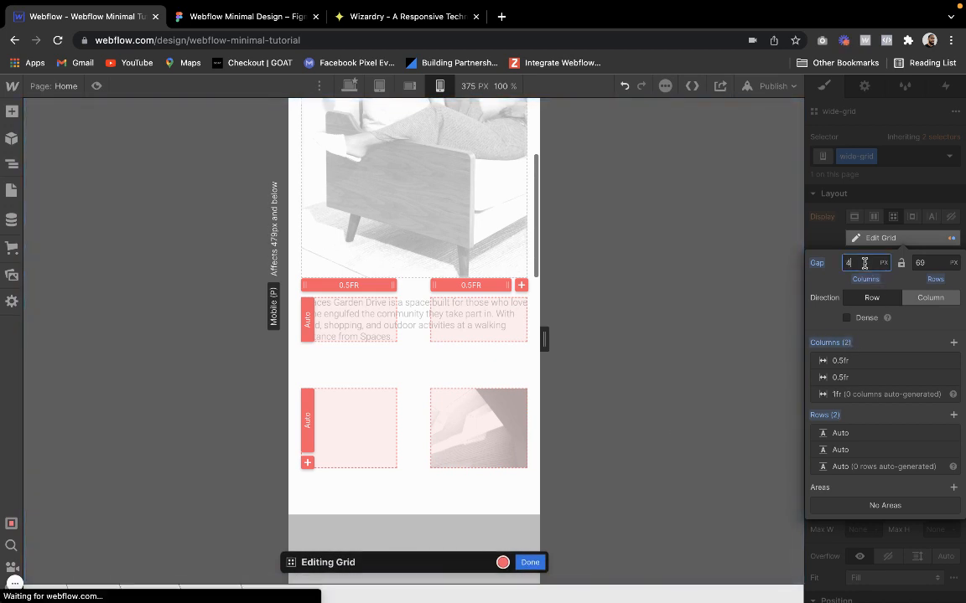
key("BackSpace")
type("92")
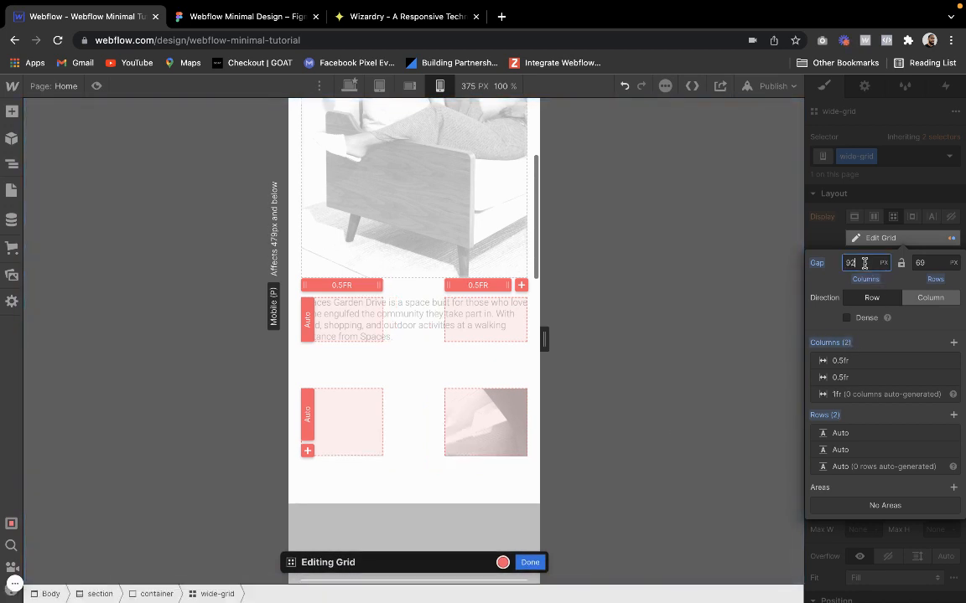
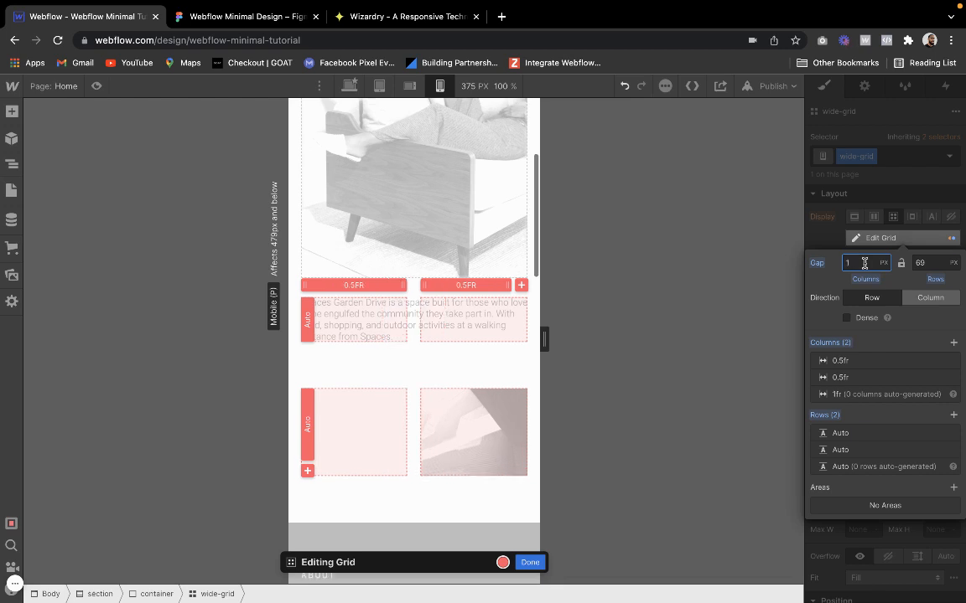
Set the column gap of wide-grid to 0 px, finish editing the grid and check the intro section in preview
type("10")
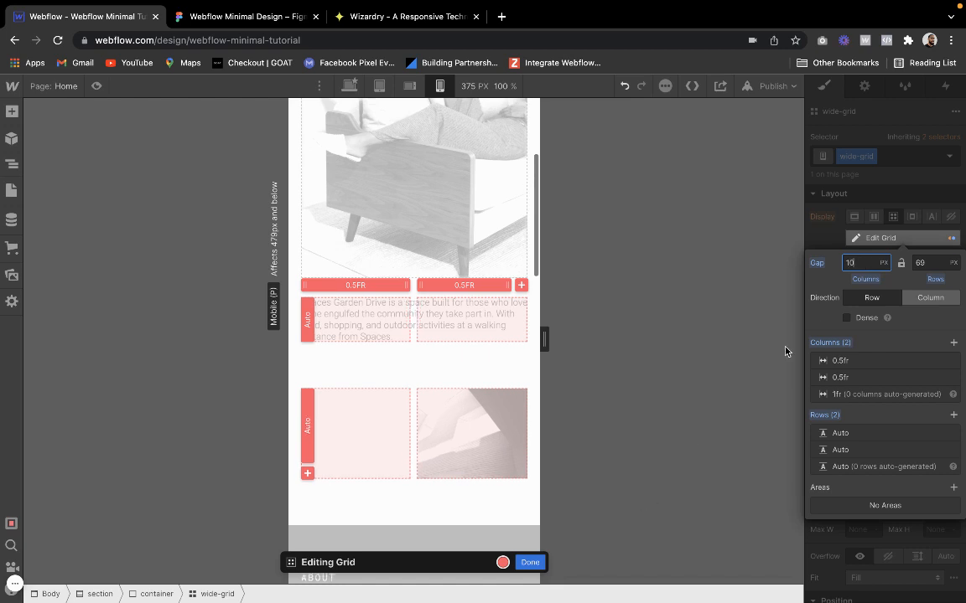
left_click(536, 562)
left_click(97, 86)
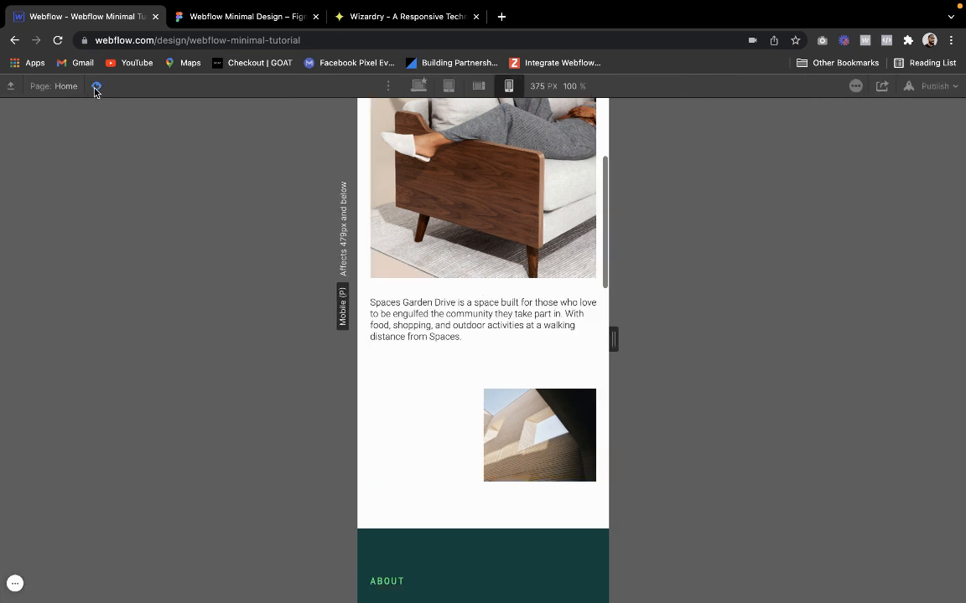
scroll(415, 444, "down", 2)
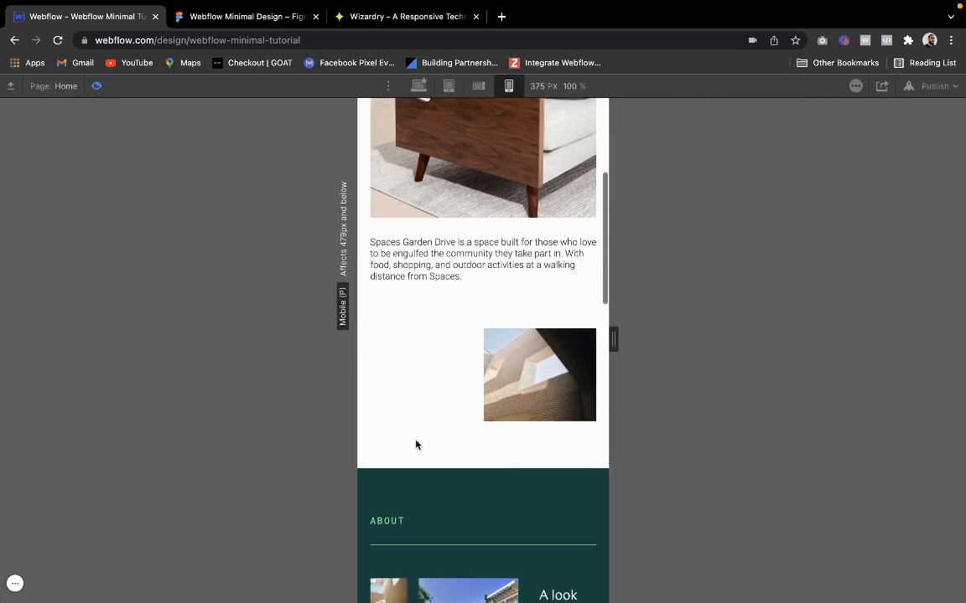
scroll(424, 375, "down", 1)
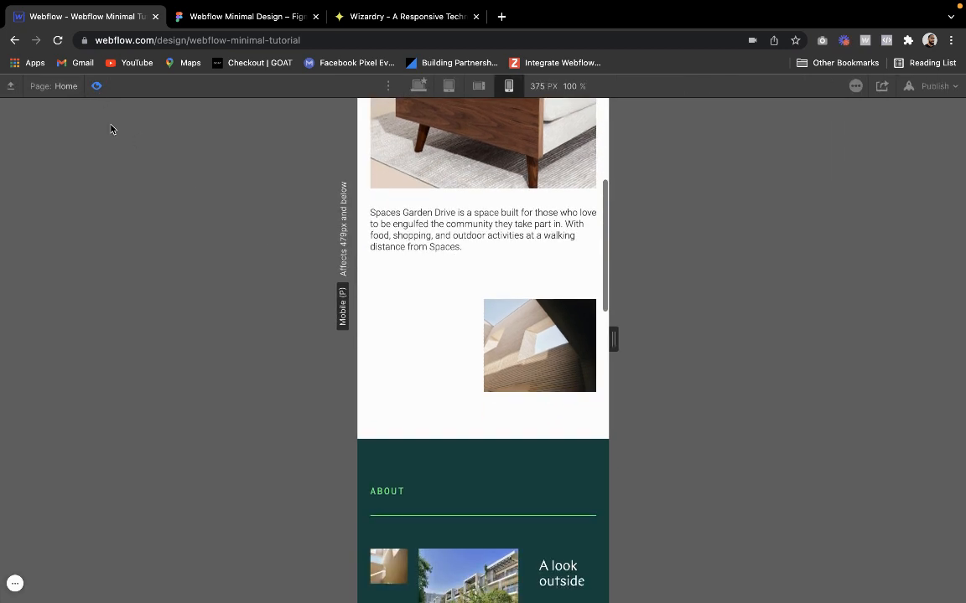
left_click(97, 87)
Shrink the intro text's wrapper to column 1 only in wide-grid and check the hero and intro in preview
left_click(350, 223)
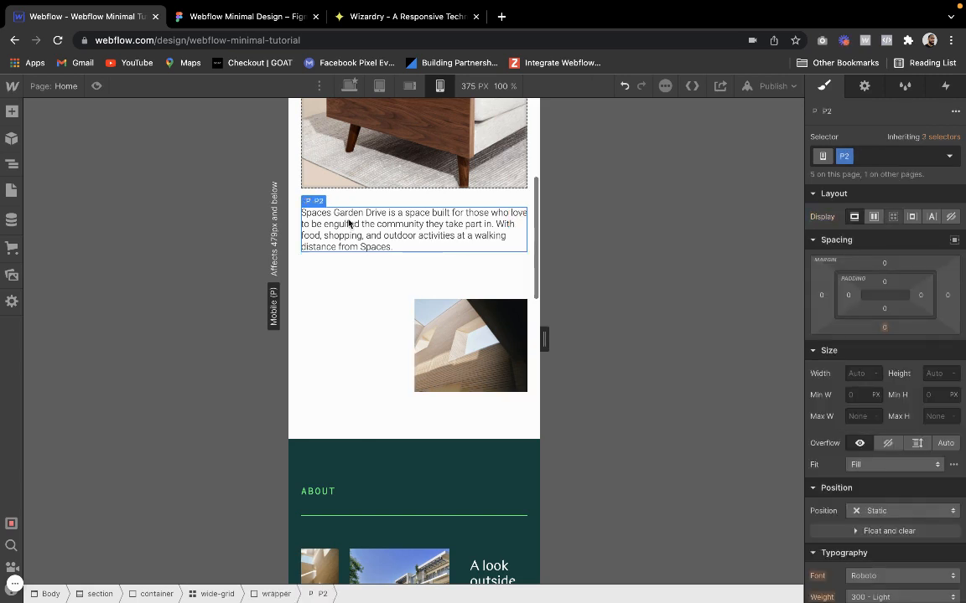
mouse_move(321, 210)
left_click(320, 188)
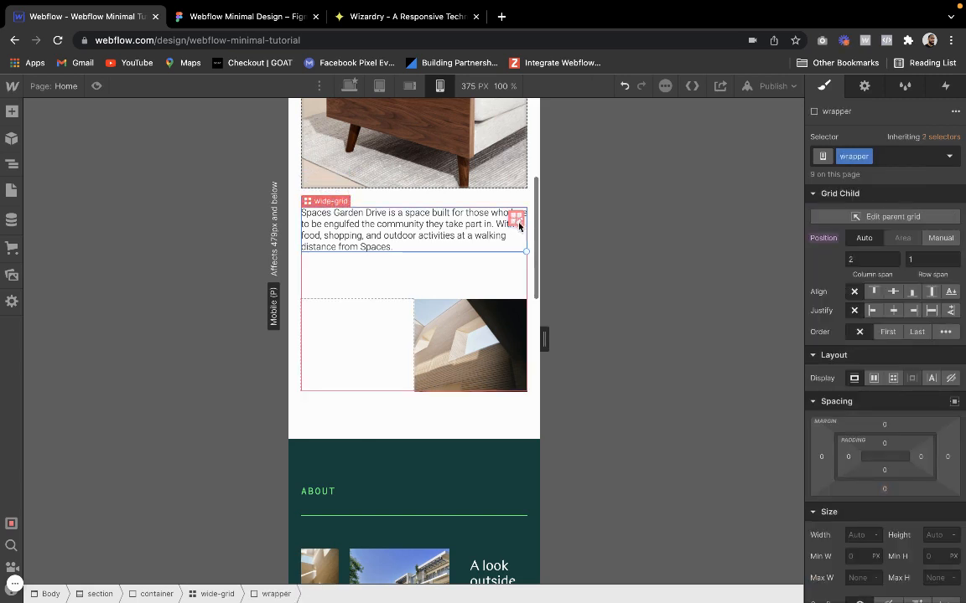
left_click_drag(523, 227, 411, 232)
key("super+shift+p")
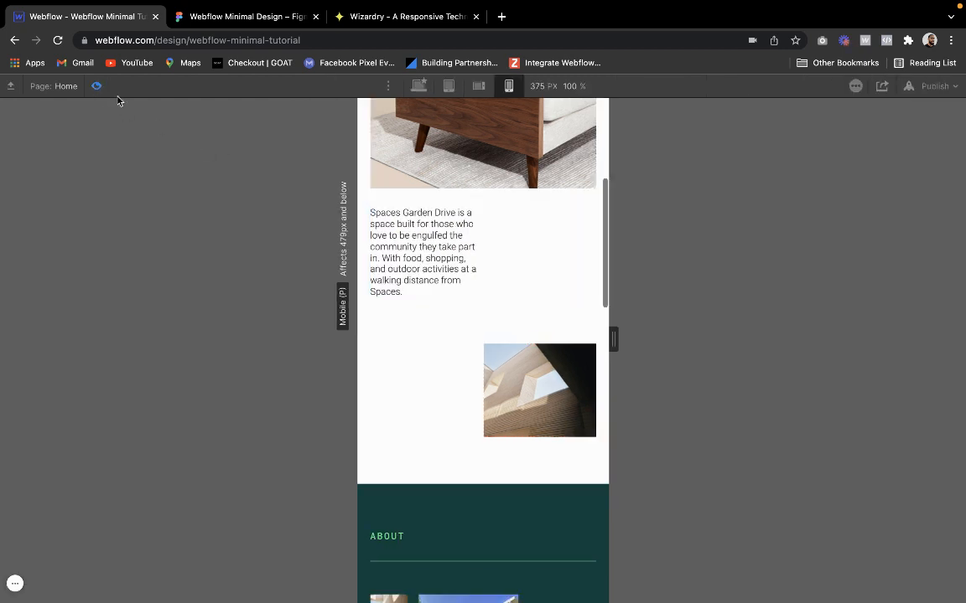
scroll(402, 362, "up", 3)
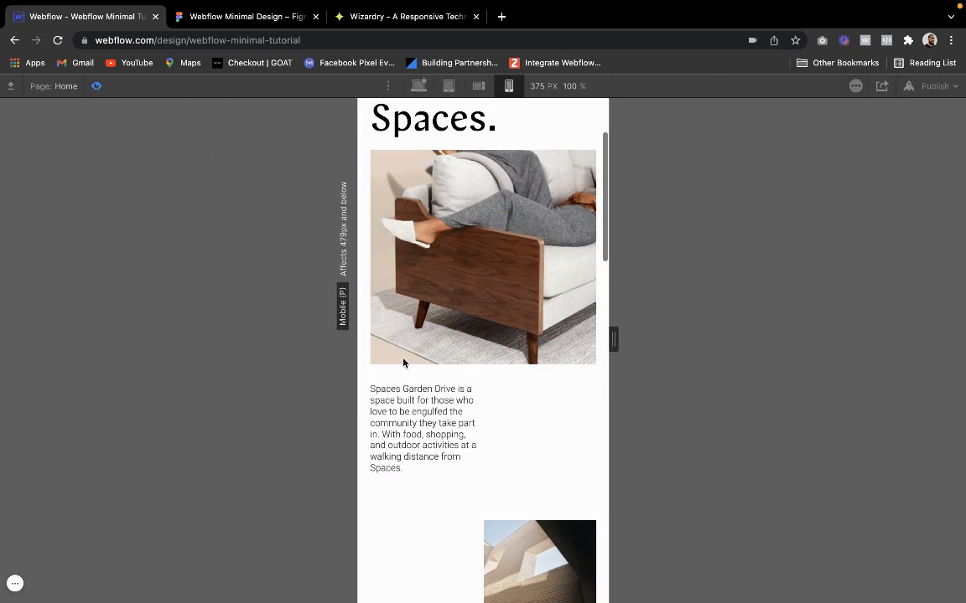
scroll(403, 362, "down", 1)
scroll(402, 363, "up", 4)
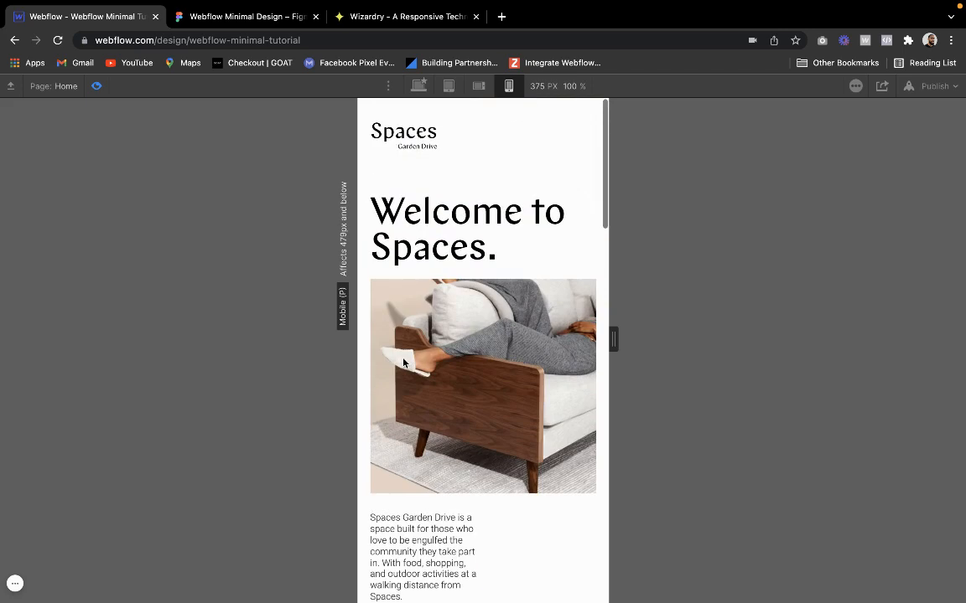
left_click(98, 86)
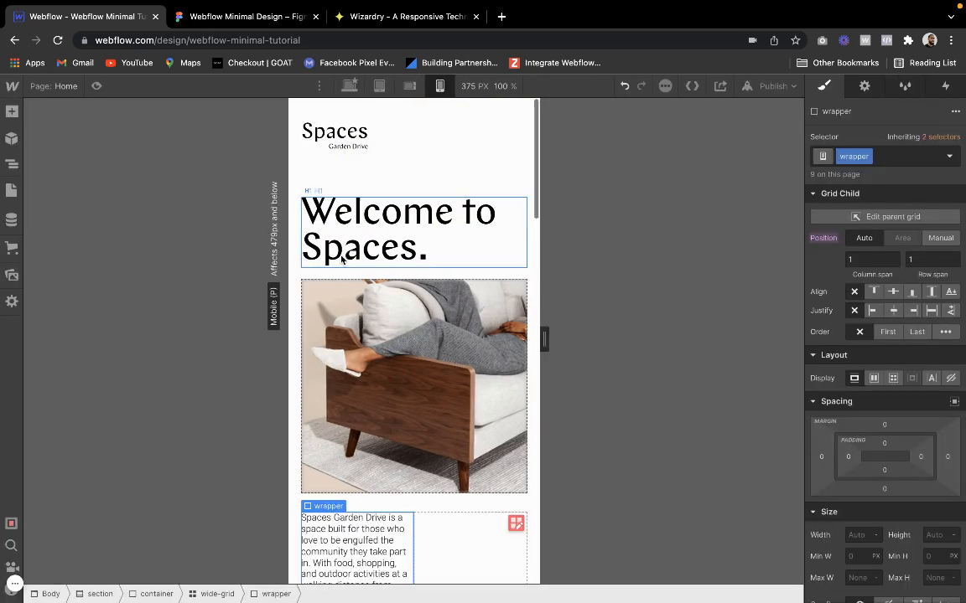
Examine the About section's content and the column and row setup of its 3-col-grid
scroll(394, 135, "down", 4)
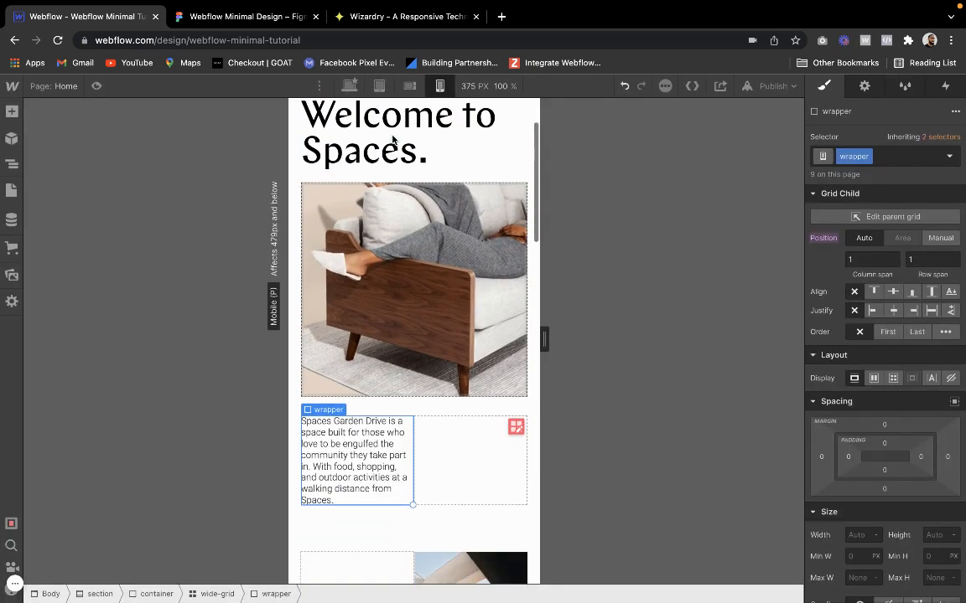
left_click(385, 272)
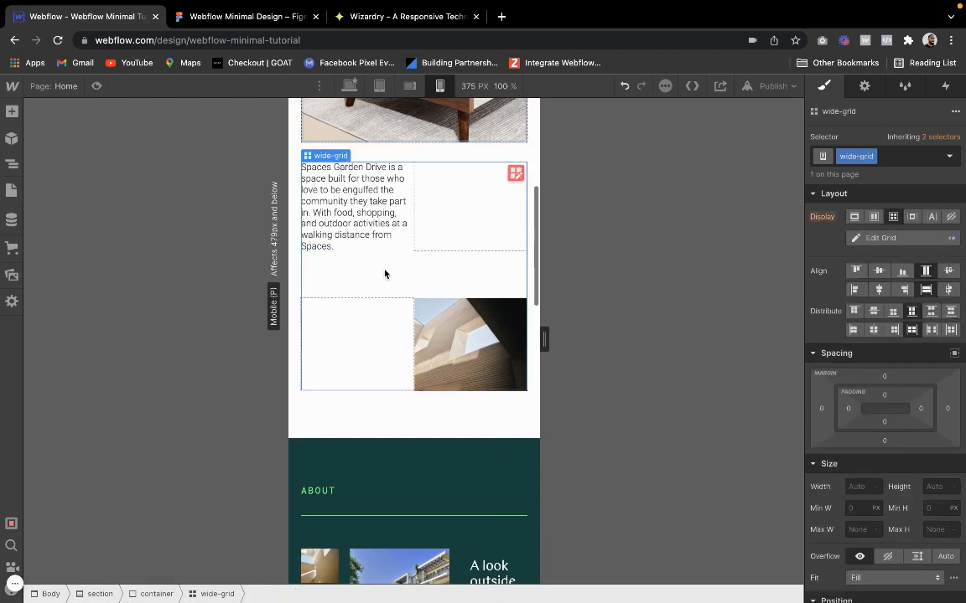
scroll(385, 274, "down", 2)
left_click(383, 308)
scroll(383, 306, "down", 2)
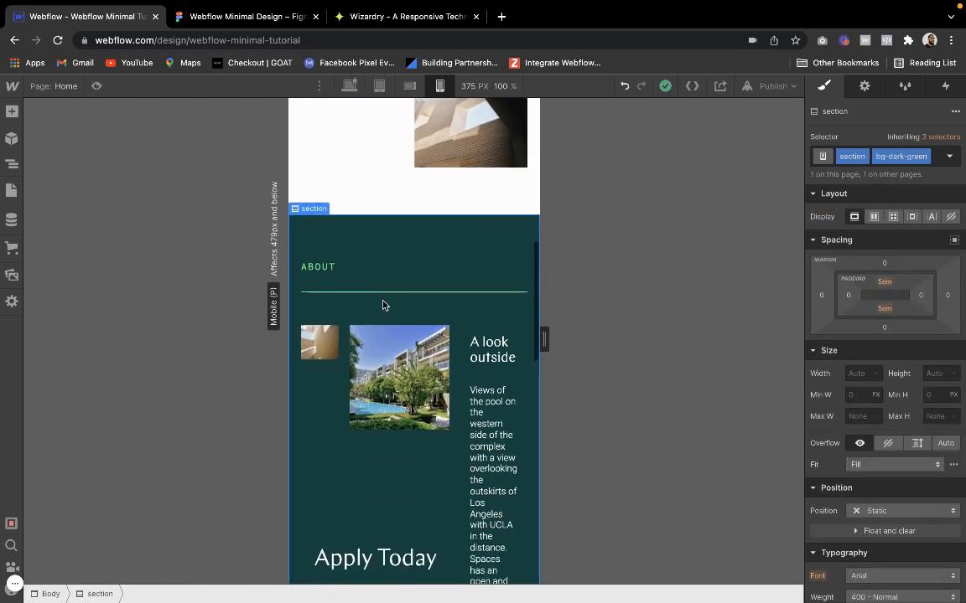
scroll(383, 305, "down", 1)
left_click(386, 368)
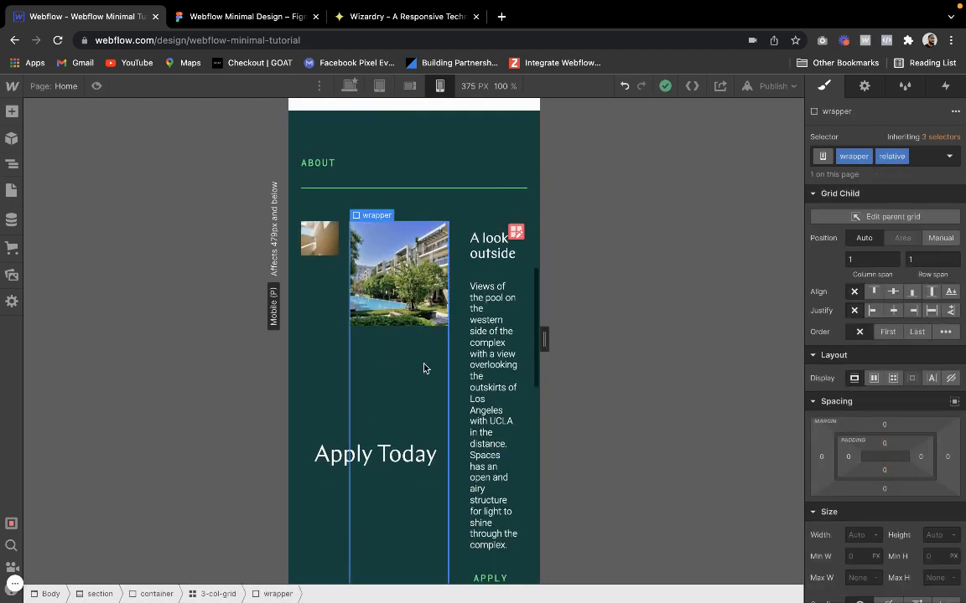
left_click(455, 366)
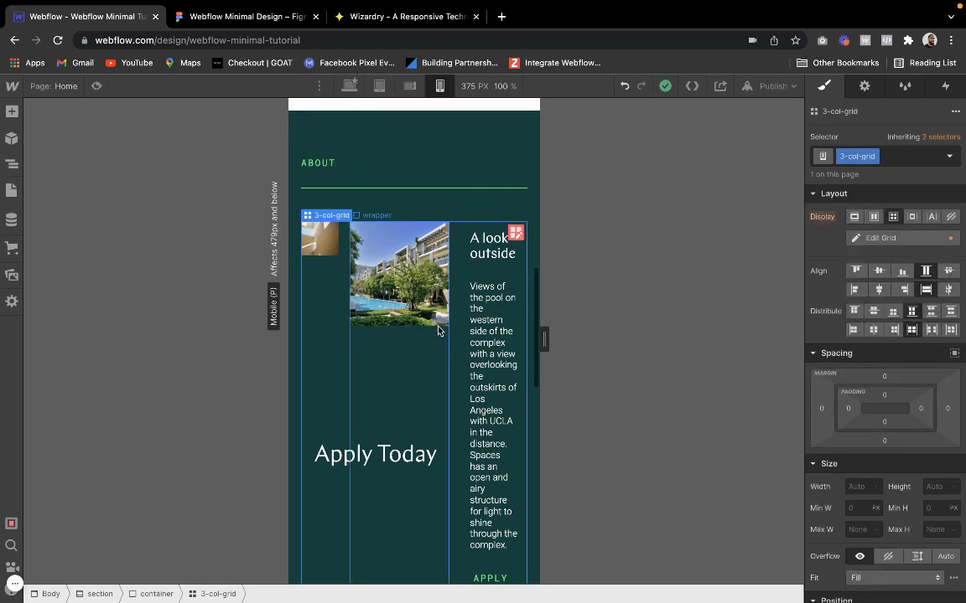
left_click(515, 232)
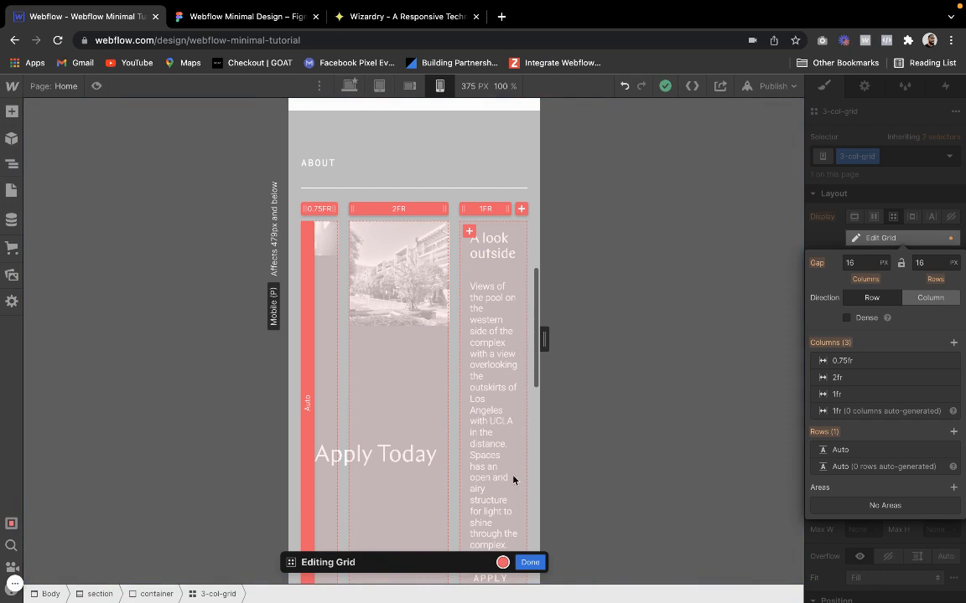
left_click(530, 562)
Remove the third 1fr column from the About section's 3-col-grid and finish editing the grid
left_click(491, 382)
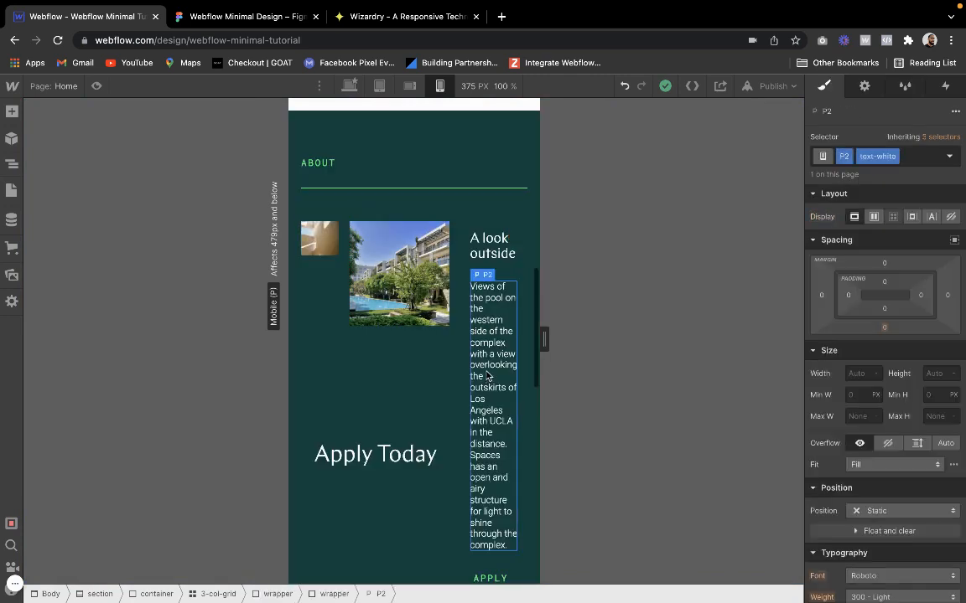
left_click(455, 312)
left_click(516, 257)
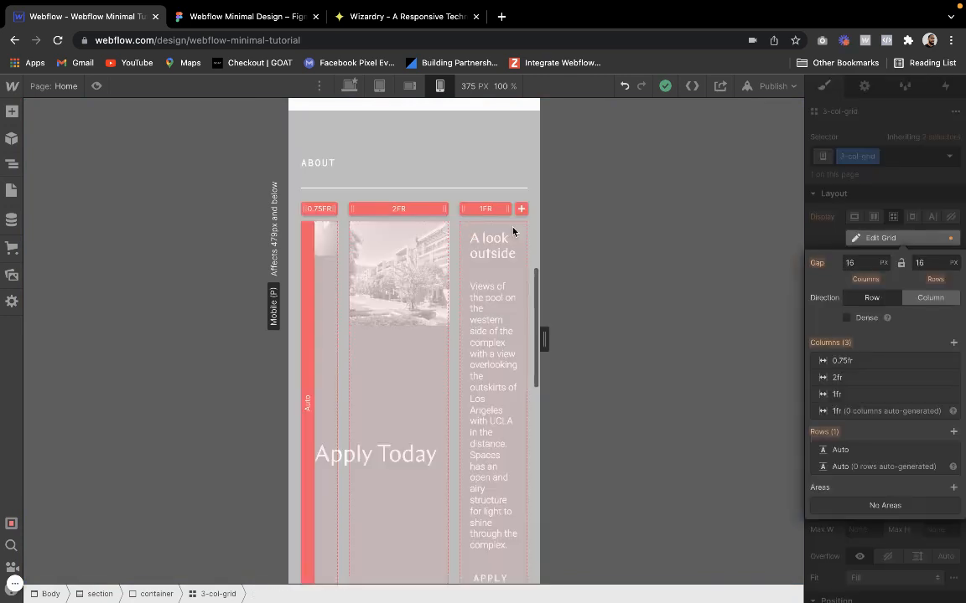
left_click(950, 394)
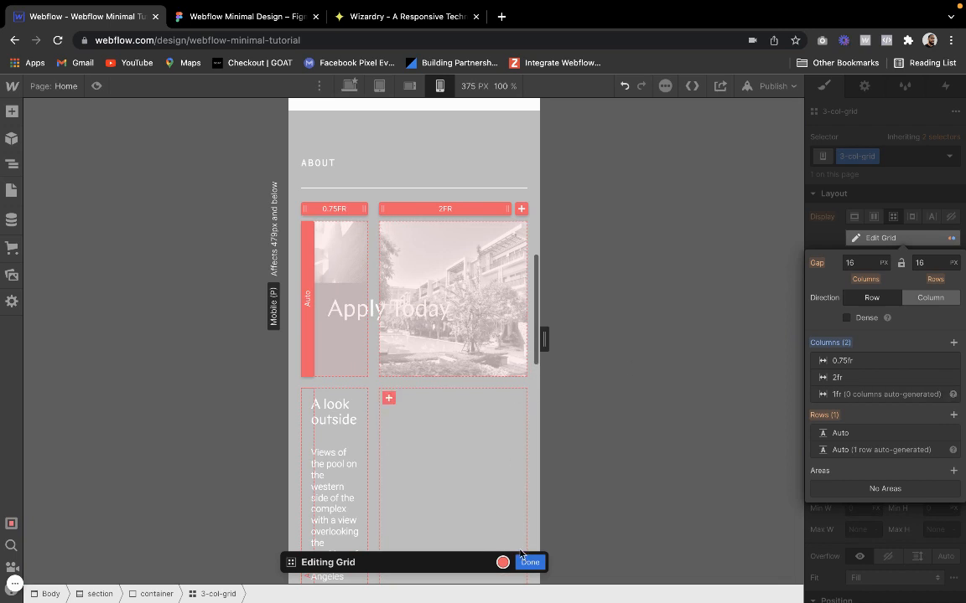
left_click(523, 560)
Position the "A look outside" padding wrapper manually and stretch it across columns 1 to 2 in row 2
left_click(318, 454)
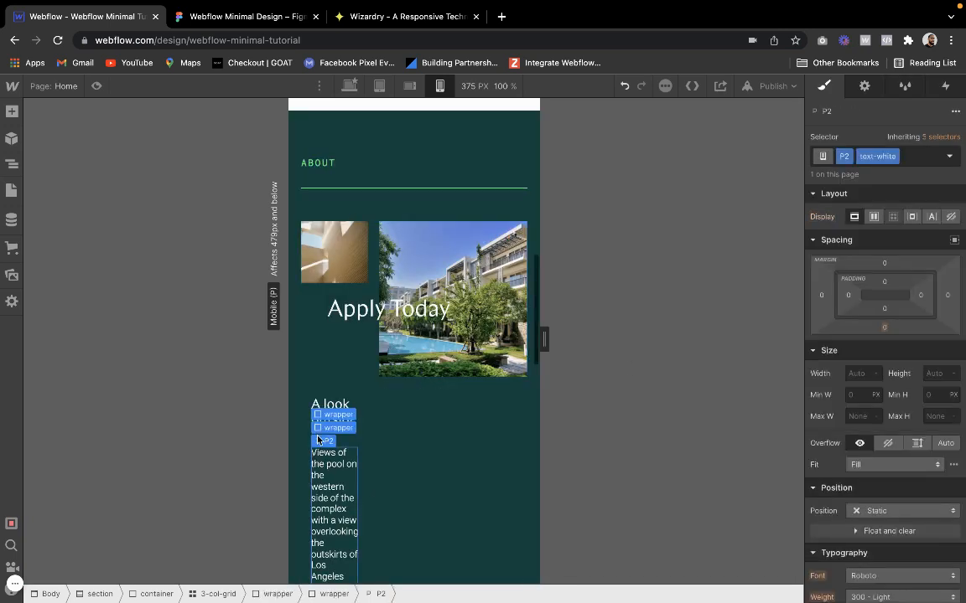
left_click(318, 428)
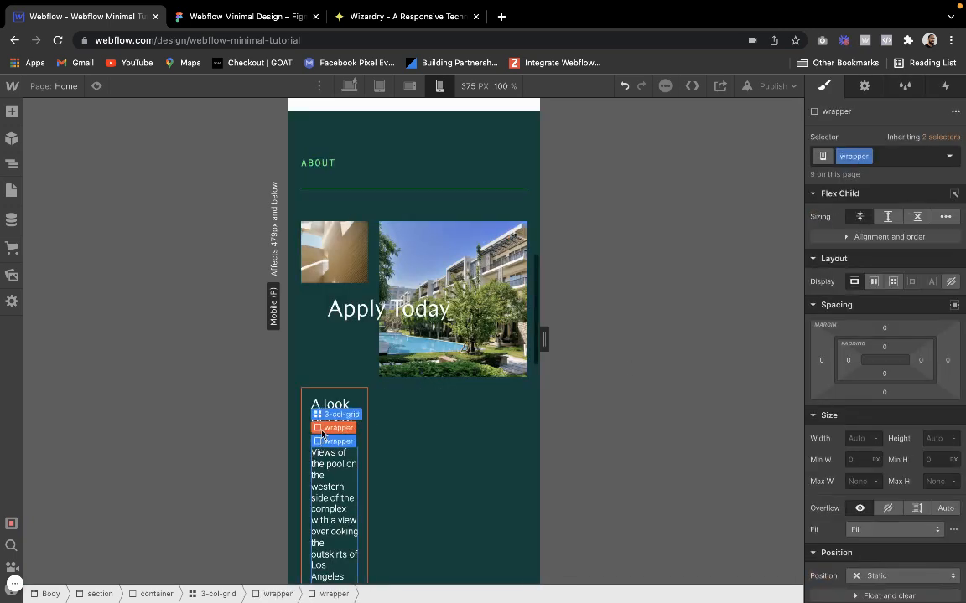
left_click(322, 406)
left_click(940, 238)
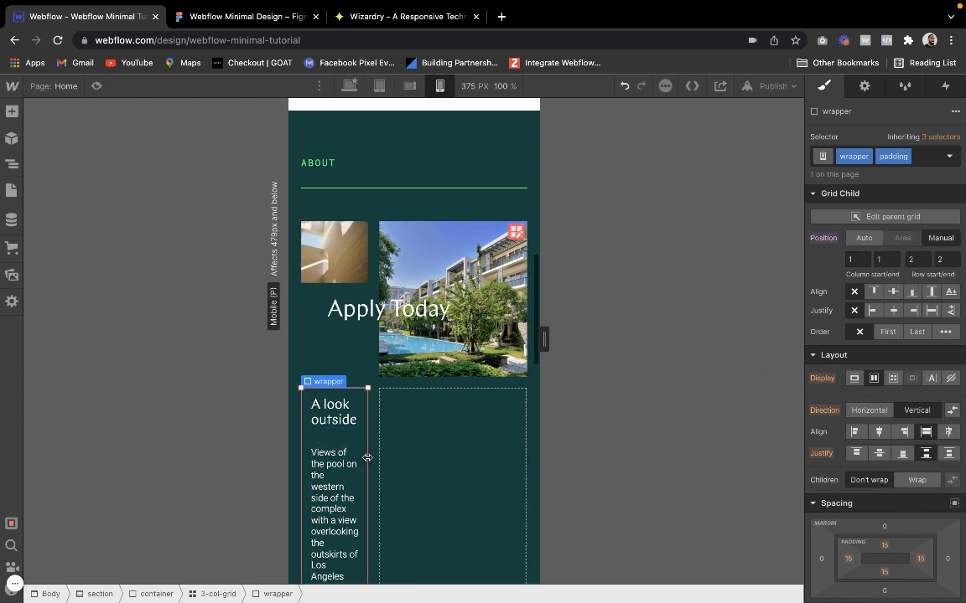
left_click_drag(367, 458, 469, 460)
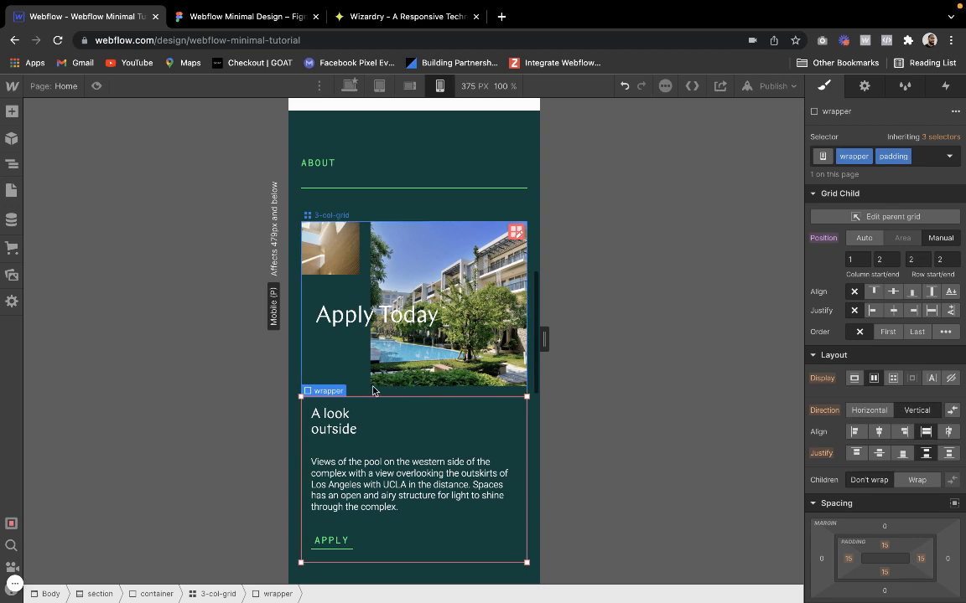
Remove the line break in the "A look outside" heading so the text runs on one line
left_click(340, 419)
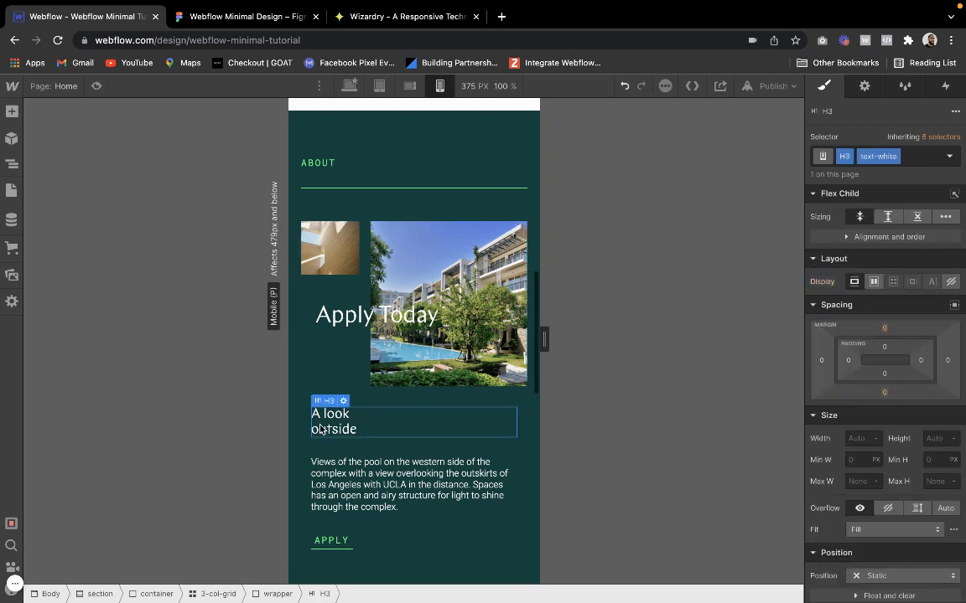
left_click(355, 394)
left_click(319, 434)
left_click(311, 434)
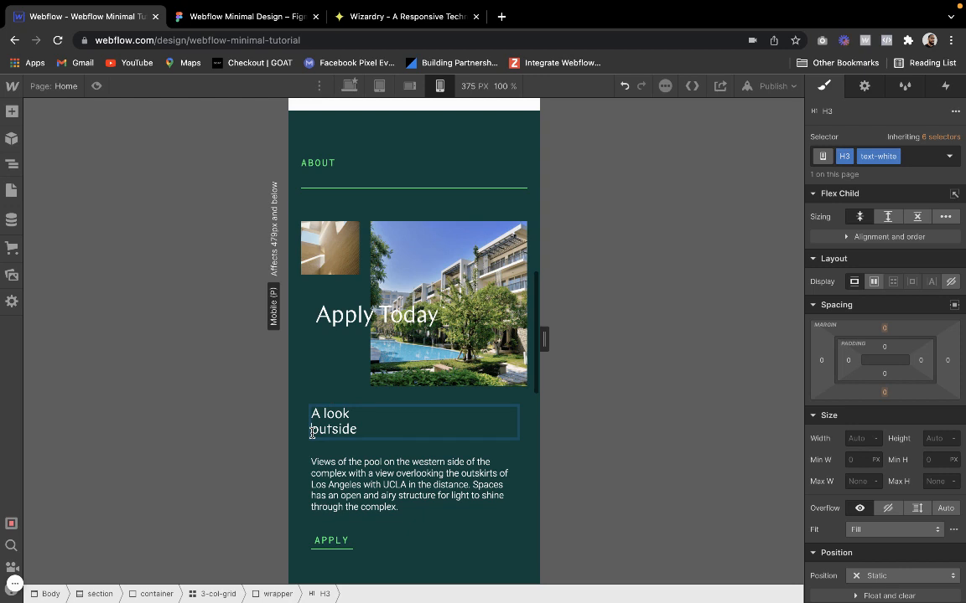
key("BackSpace")
left_click(316, 379)
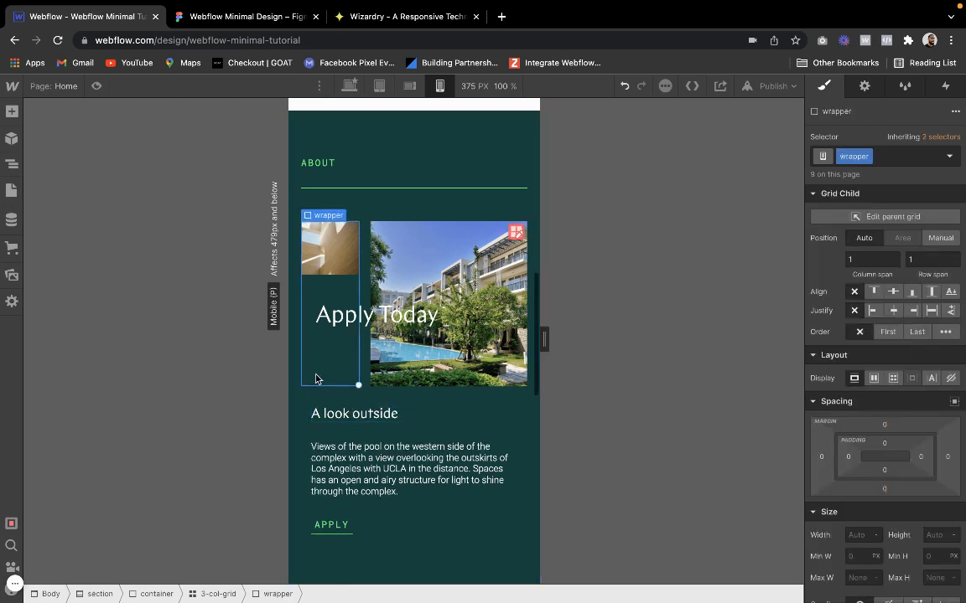
Try a 30 px top padding on the wrapper around "A look outside" and settle on 40 px
left_click(383, 397)
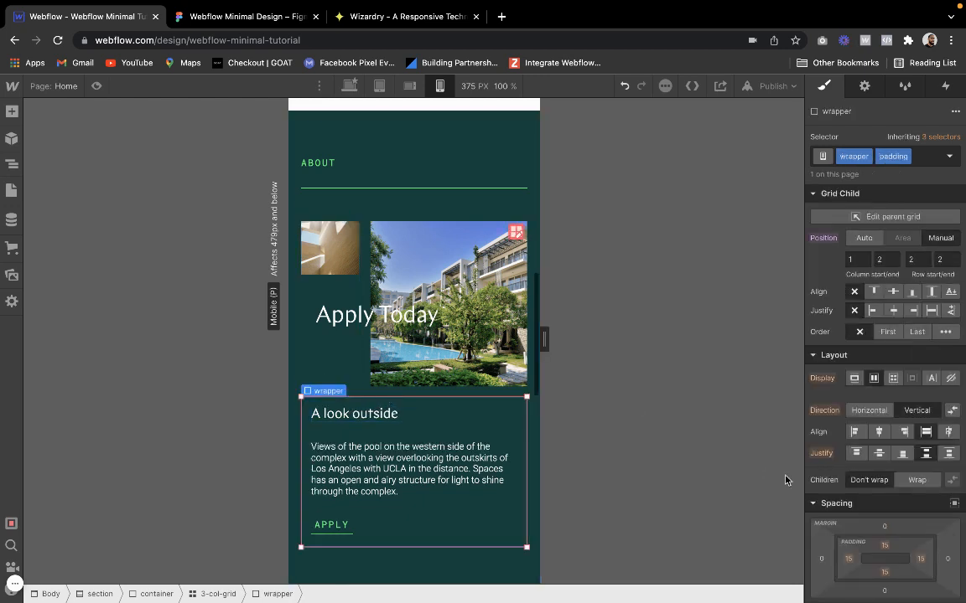
left_click(883, 546)
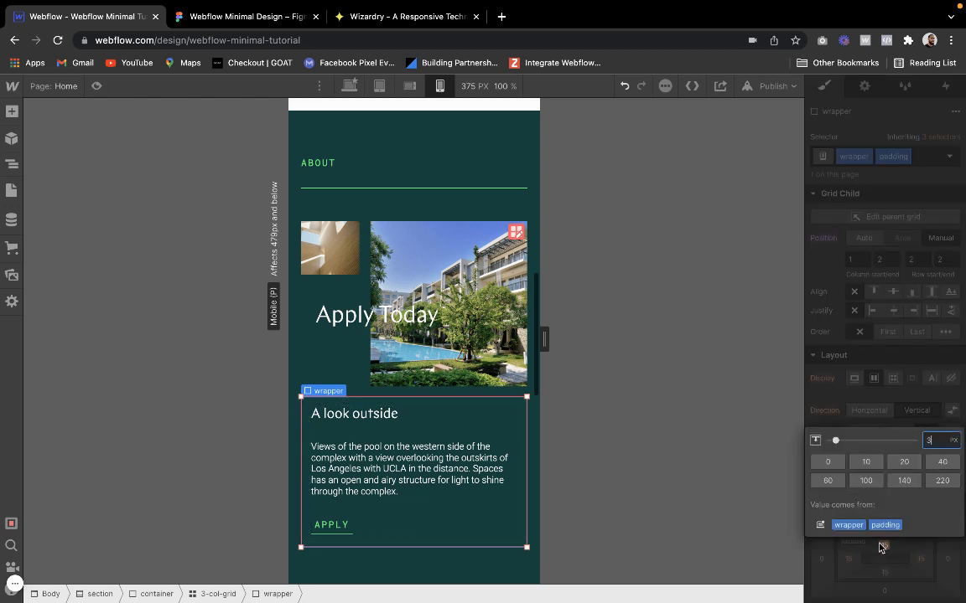
type("30")
key("Return")
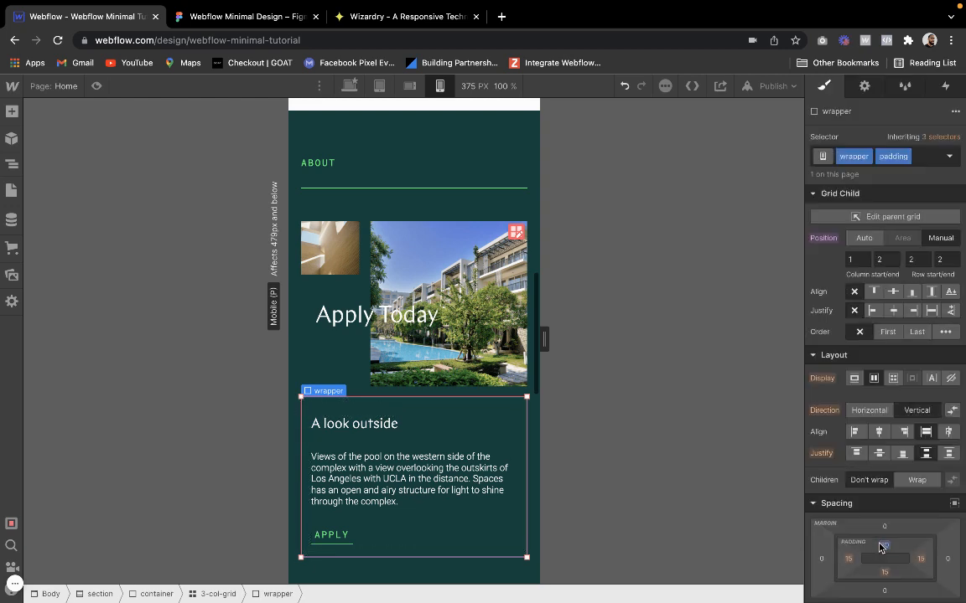
left_click(876, 548)
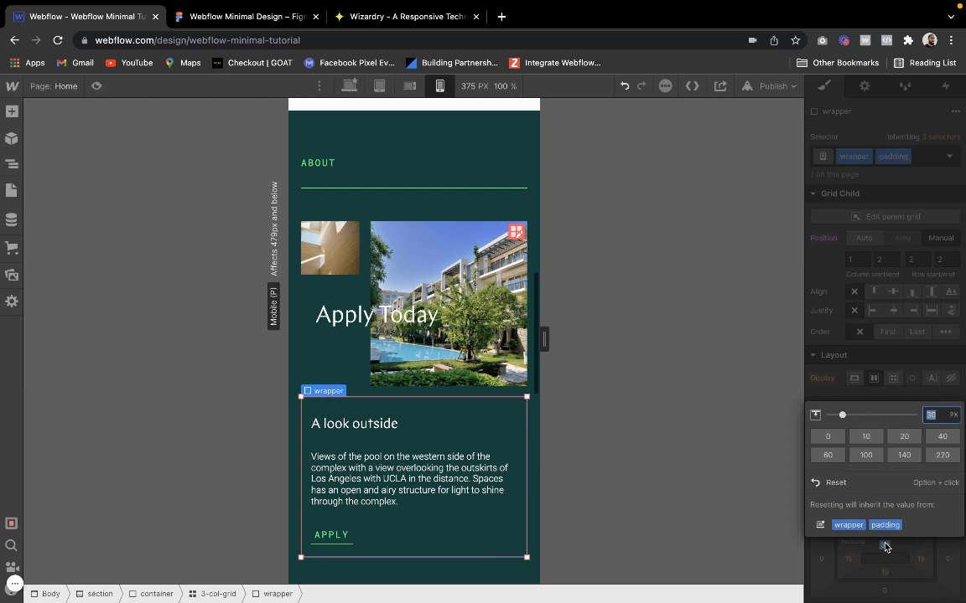
type("40")
key("Return")
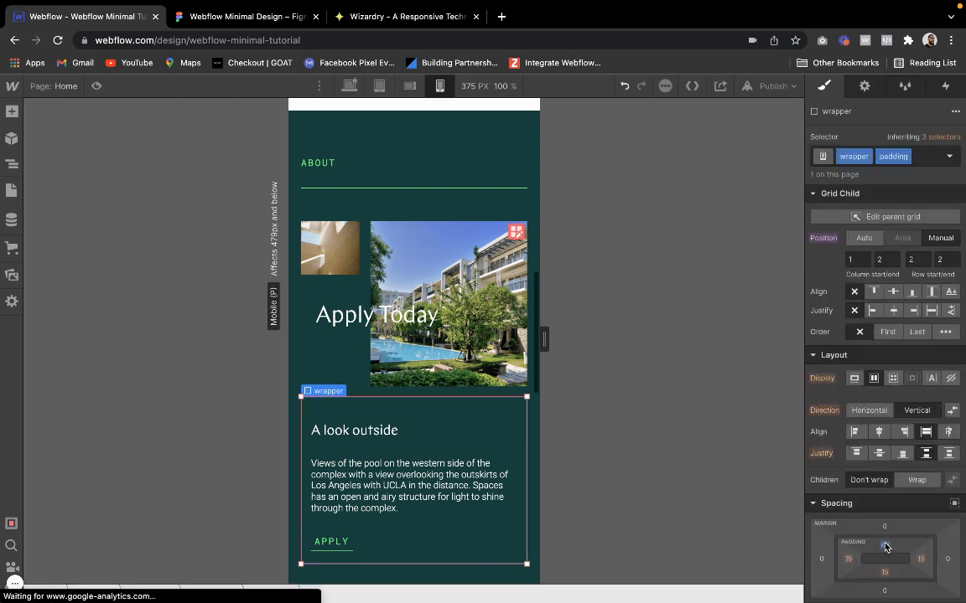
Set the font size of the "A look outside" heading to 2.2 em
left_click(380, 434)
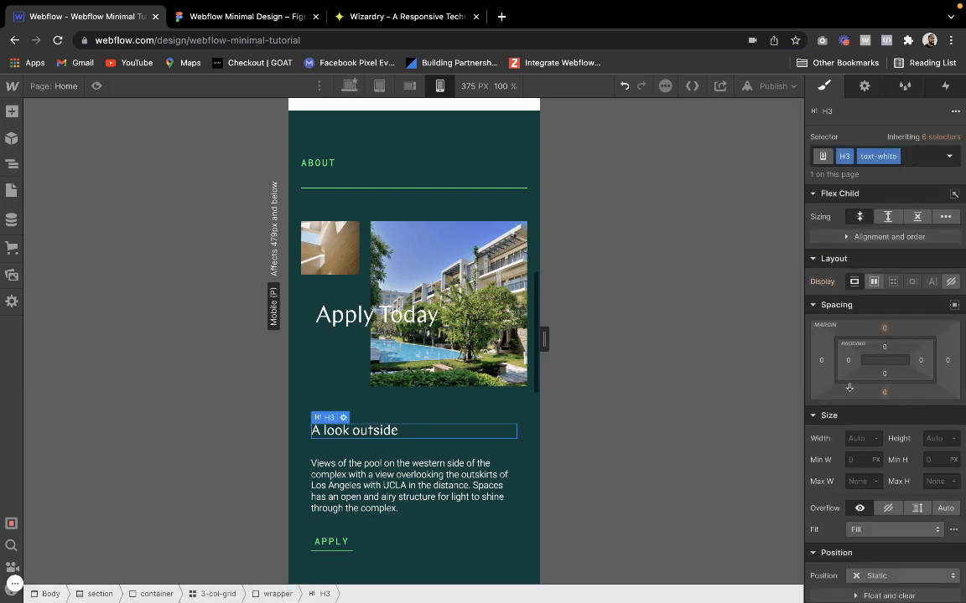
scroll(849, 387, "down", 5)
left_click(861, 431)
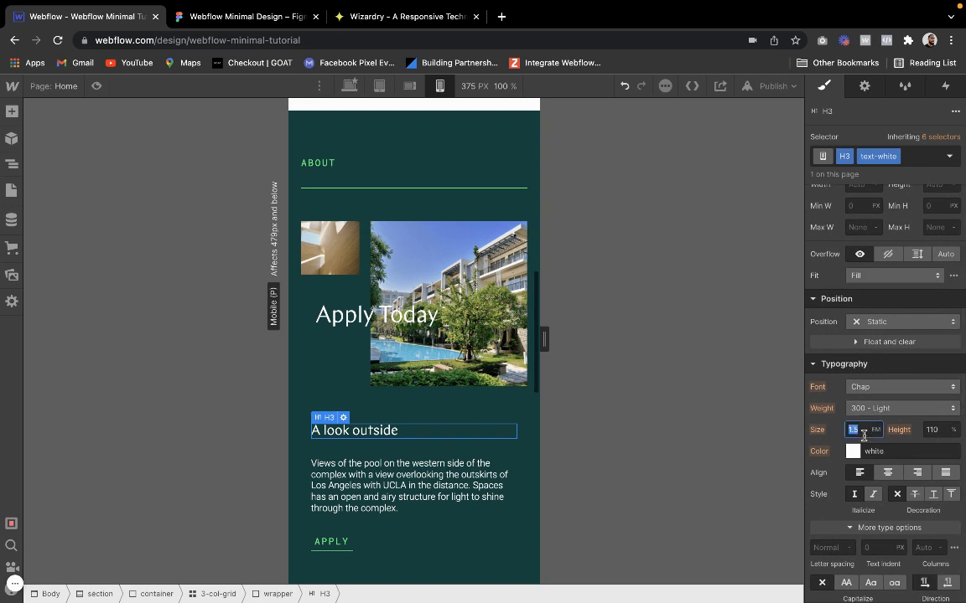
type("2.2")
key("Return")
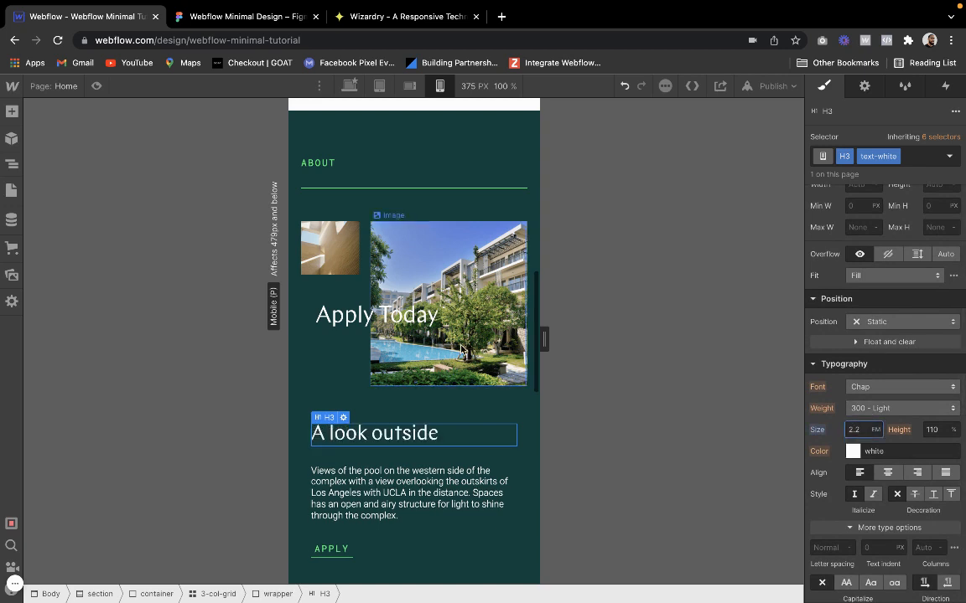
Set the font size of the "Apply Today" heading to 3.2 em
left_click(366, 297)
left_click(369, 313)
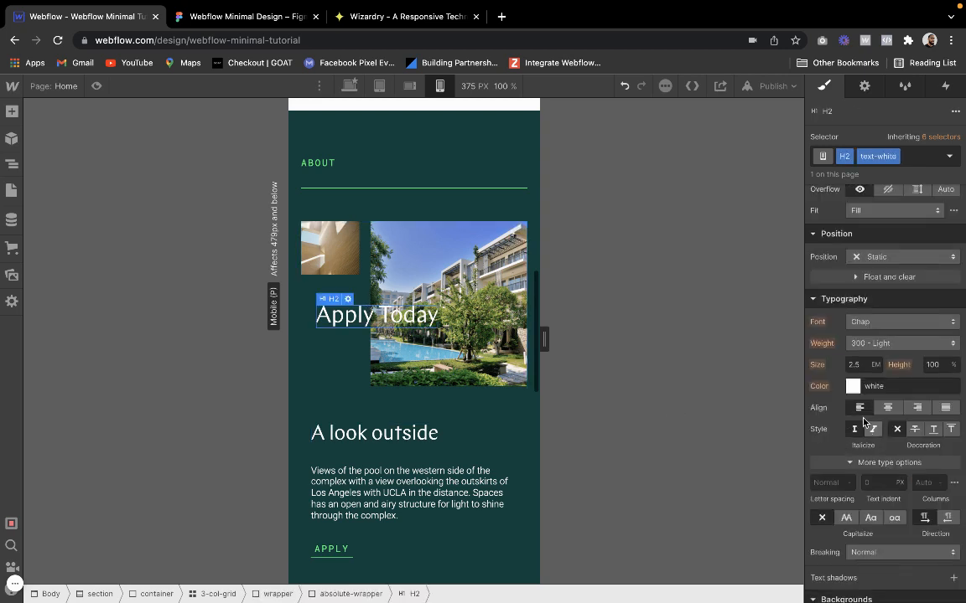
left_click(862, 368)
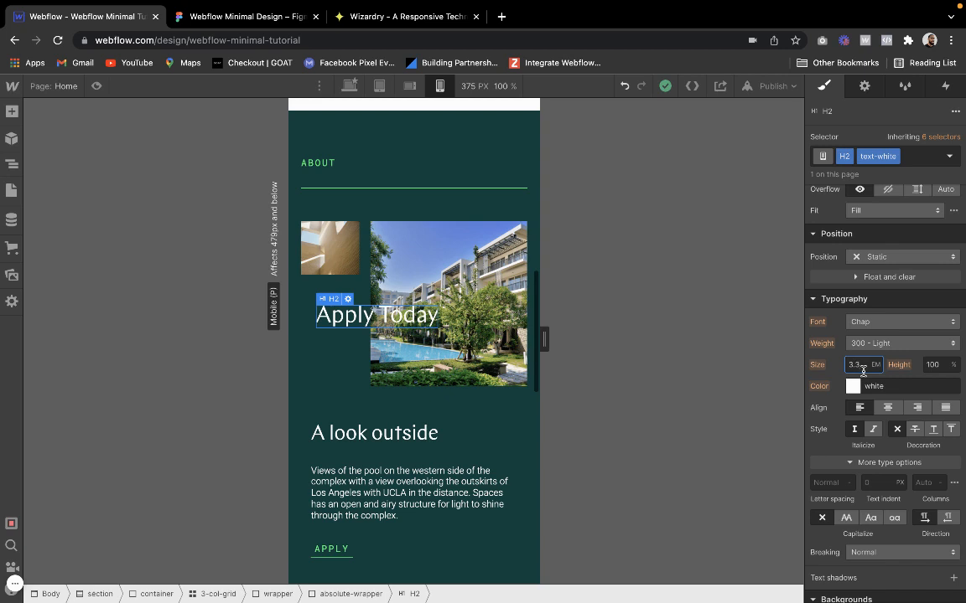
type("3.2")
key("Return")
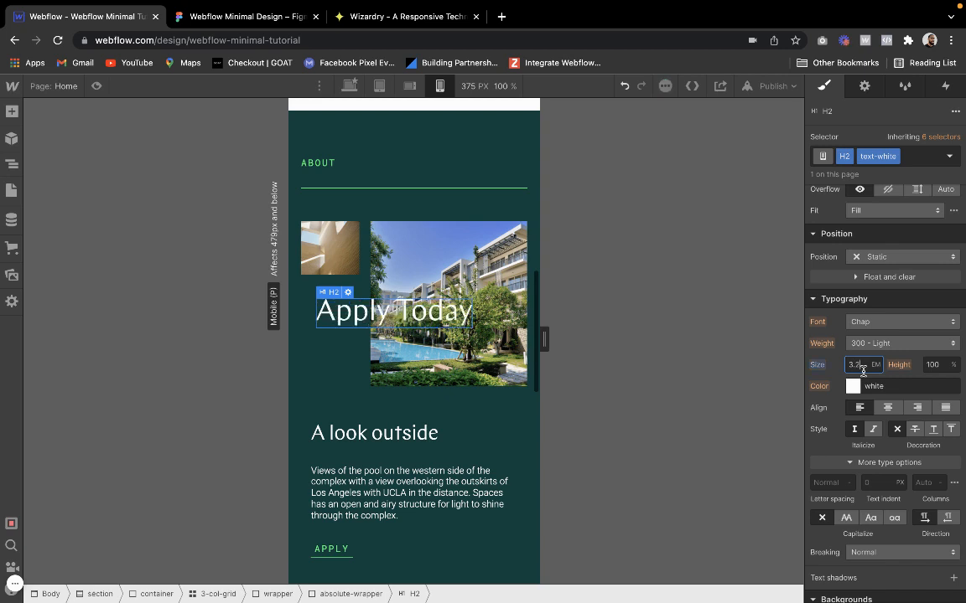
Reduce the column gap of the About image grid to 10 px and preview the section
left_click(477, 177)
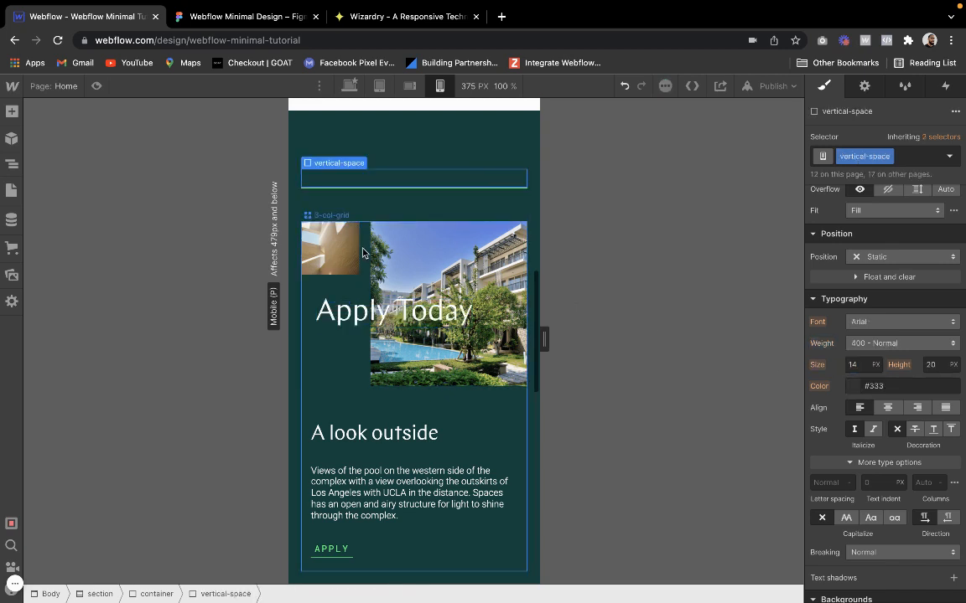
left_click(364, 253)
left_click(515, 233)
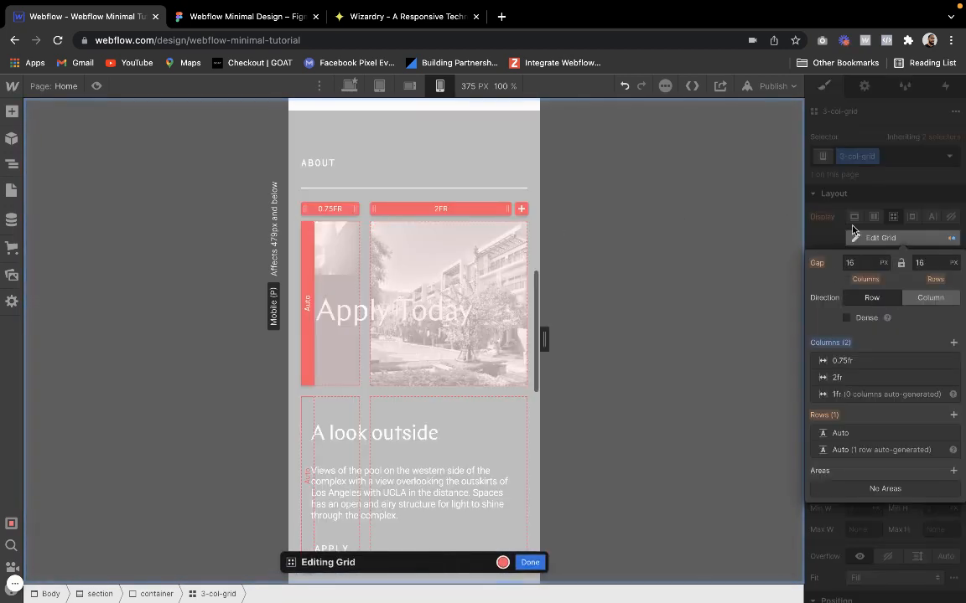
left_click(874, 262)
type("8")
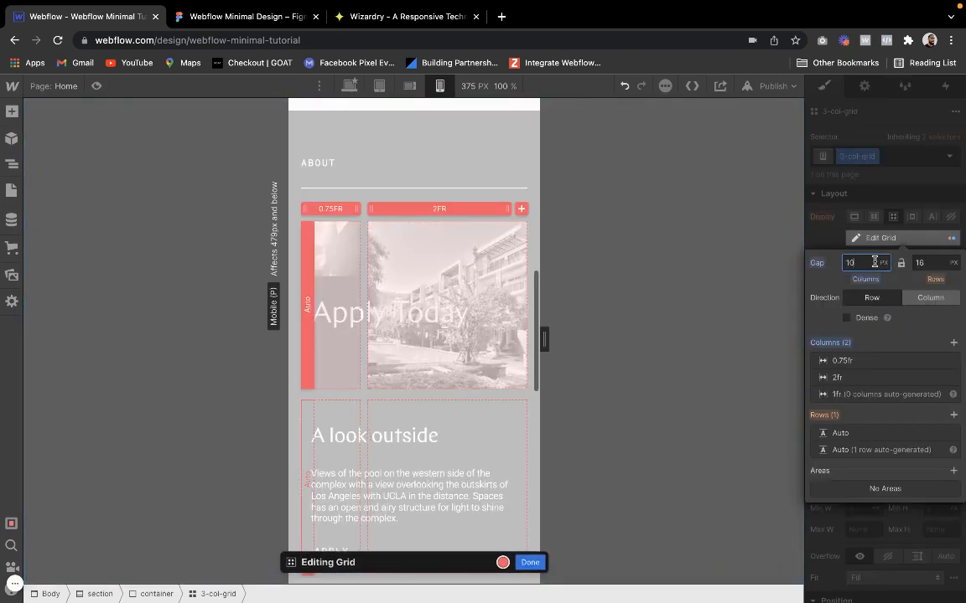
left_click(526, 562)
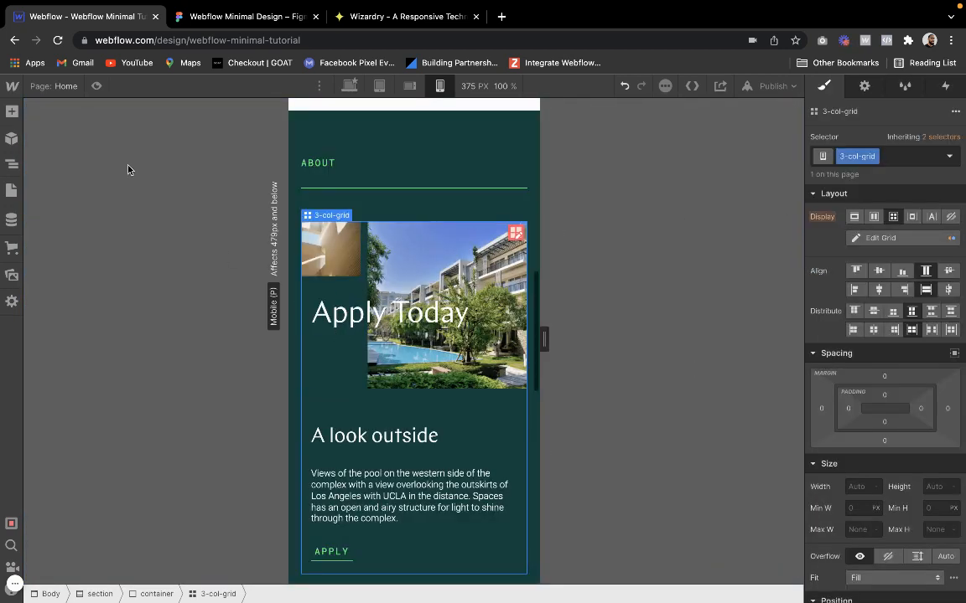
left_click(97, 86)
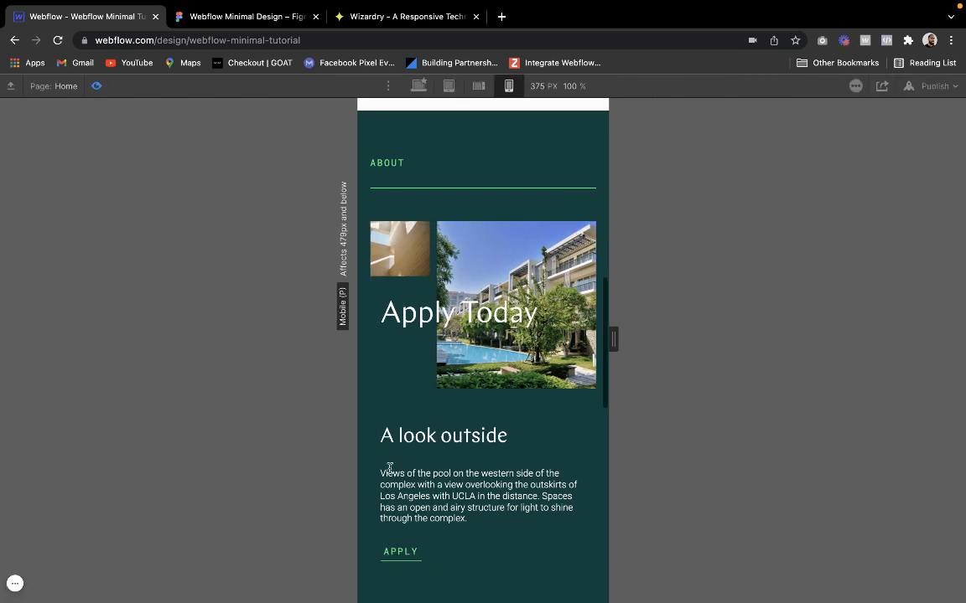
scroll(388, 470, "down", 3)
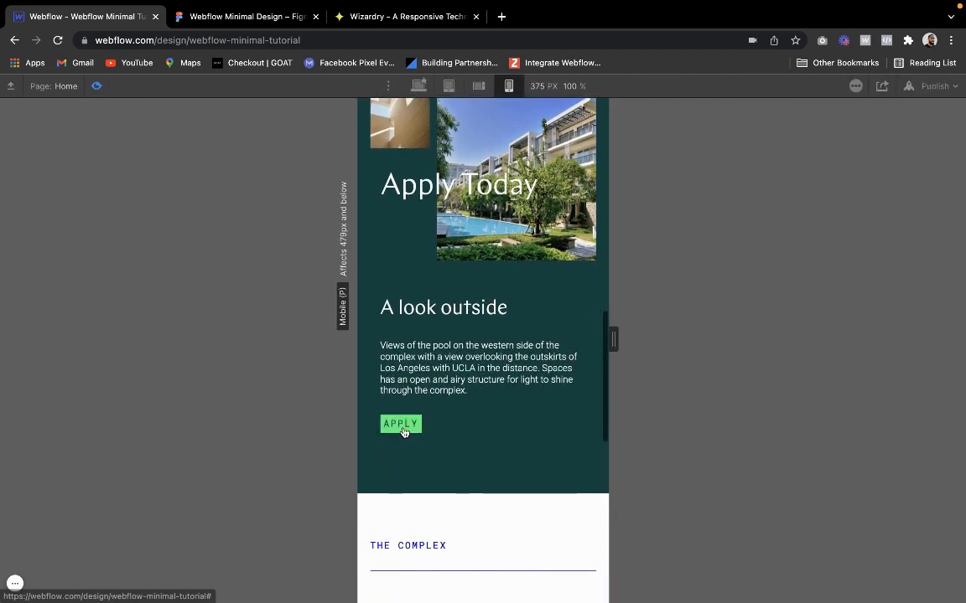
scroll(503, 443, "up", 3)
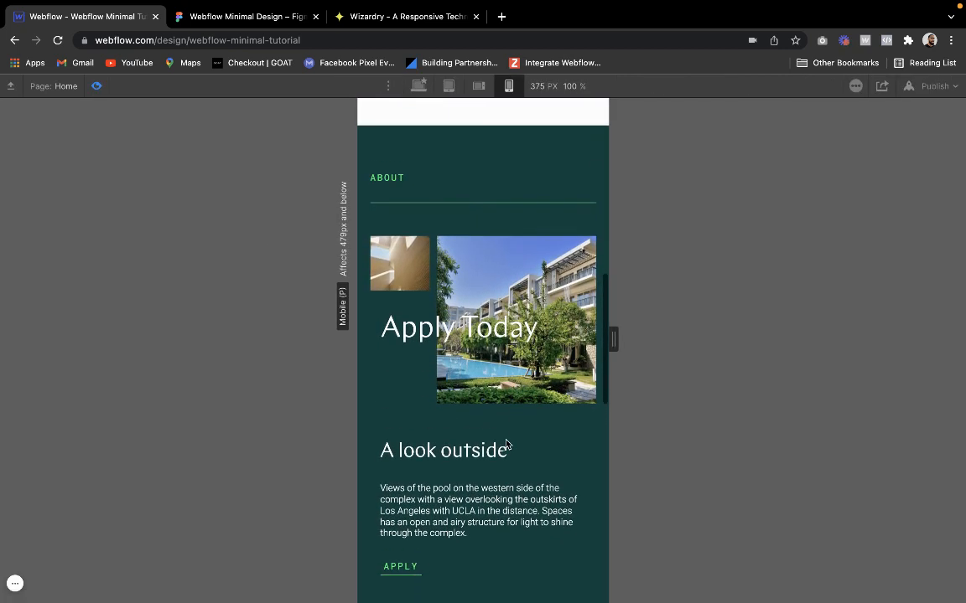
left_click(96, 87)
Add a "1em" combo class to the vertical spacer below "A look outside", set its height to 1 em and preview it
left_click(403, 472)
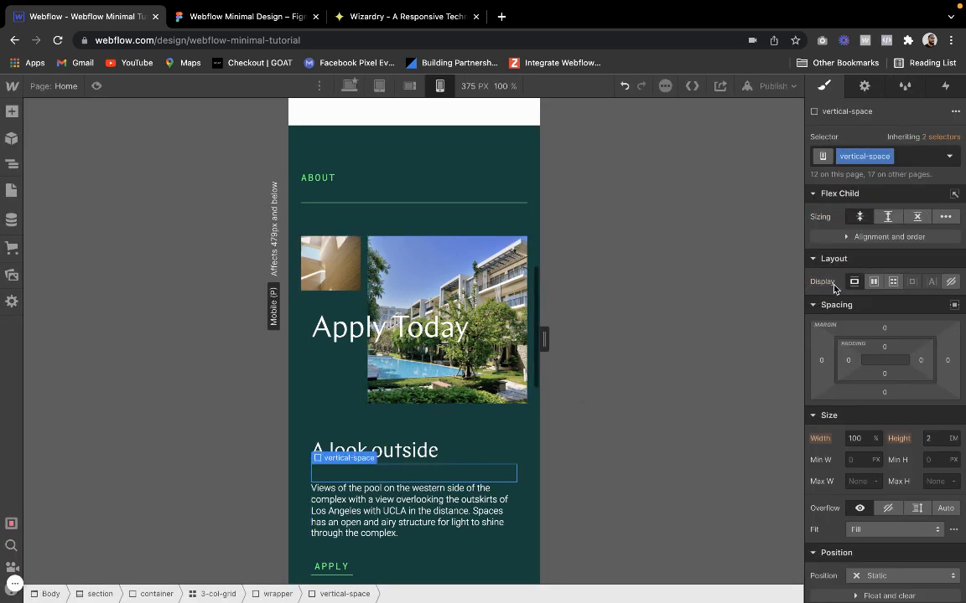
left_click(920, 158)
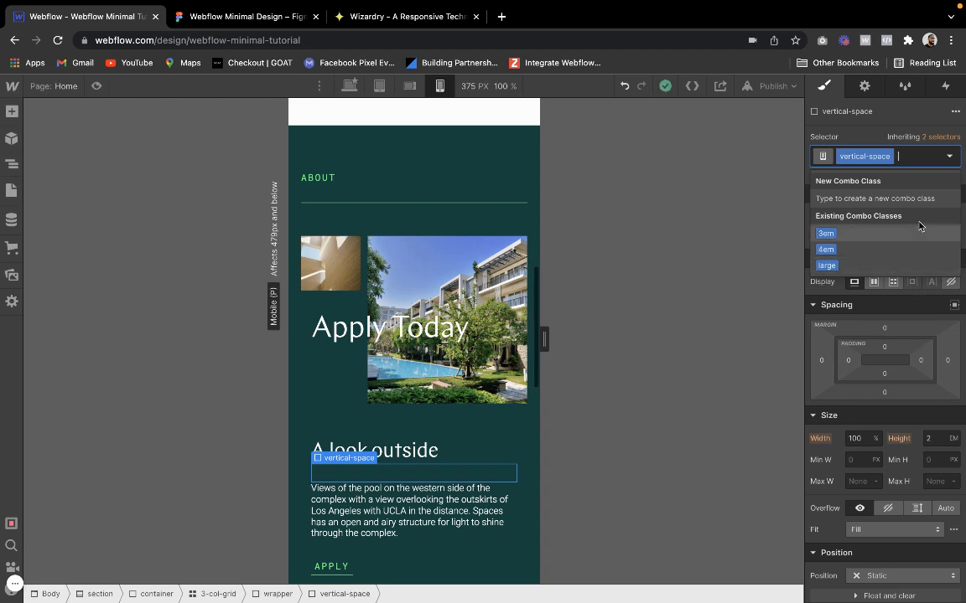
type("1")
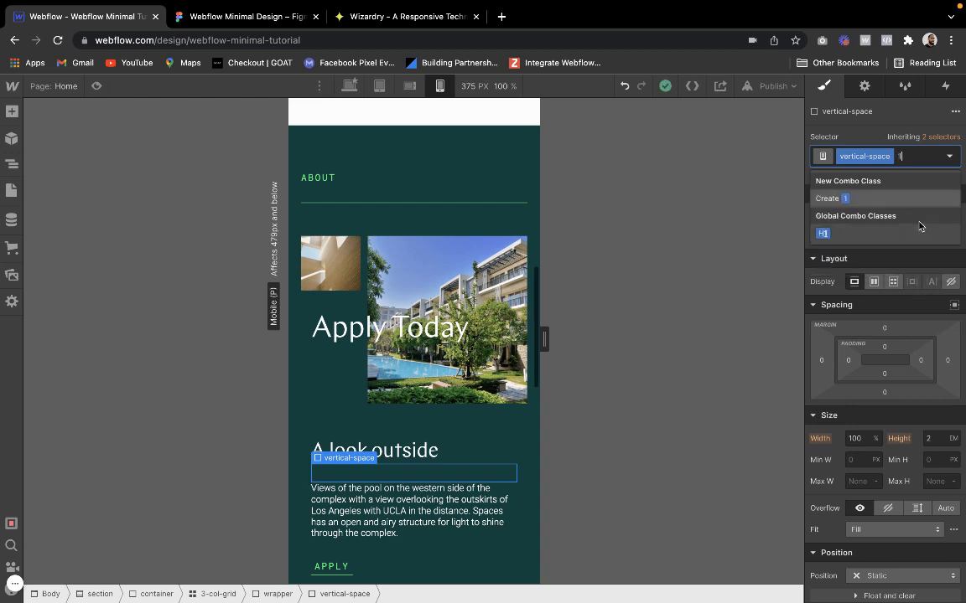
type("em")
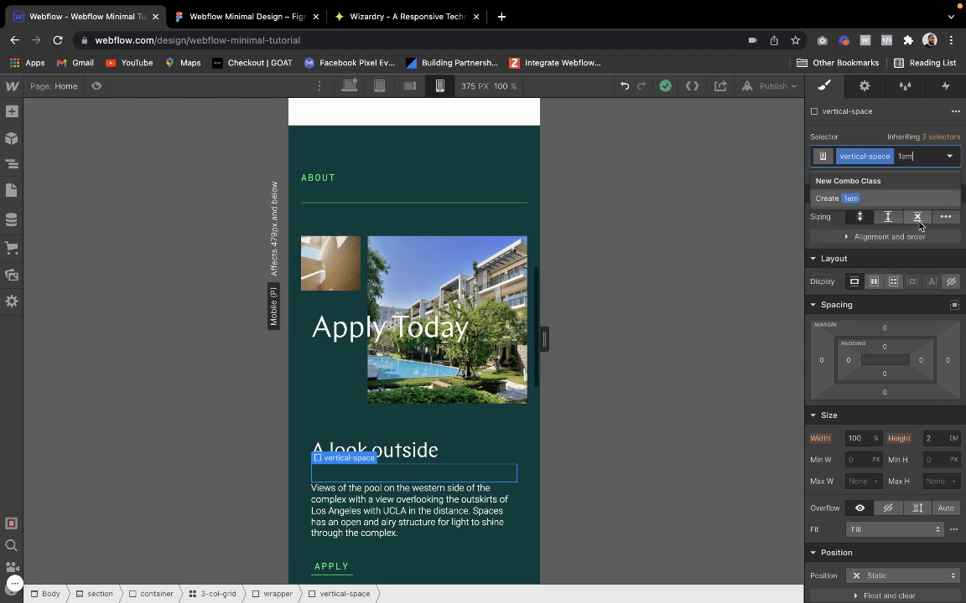
key("Return")
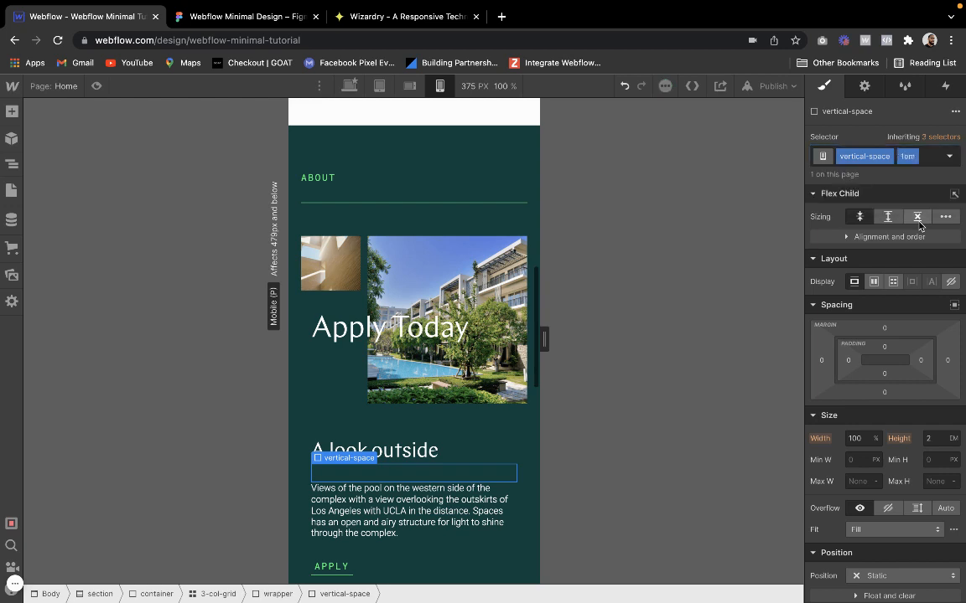
left_click(939, 442)
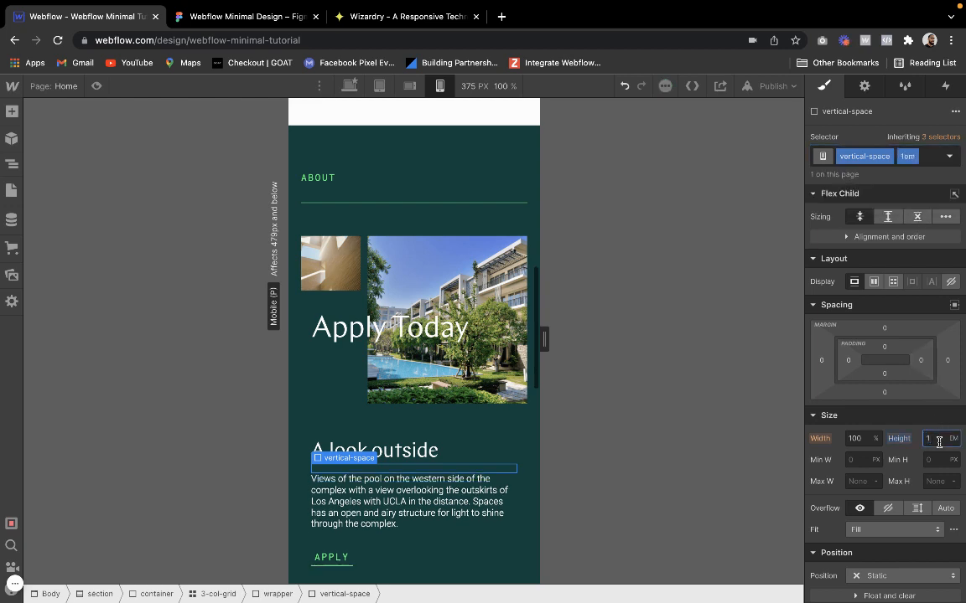
left_click(499, 178)
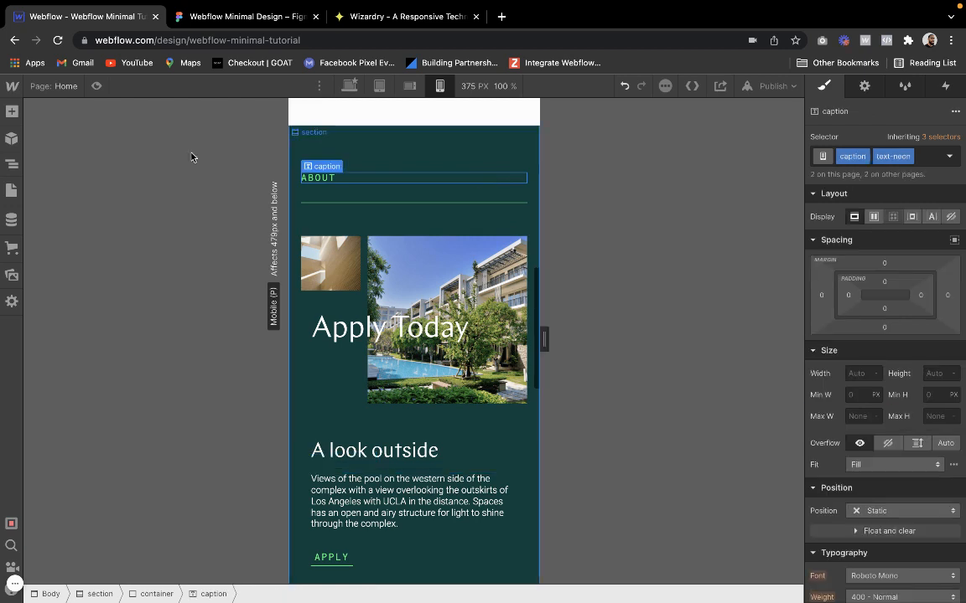
left_click(95, 87)
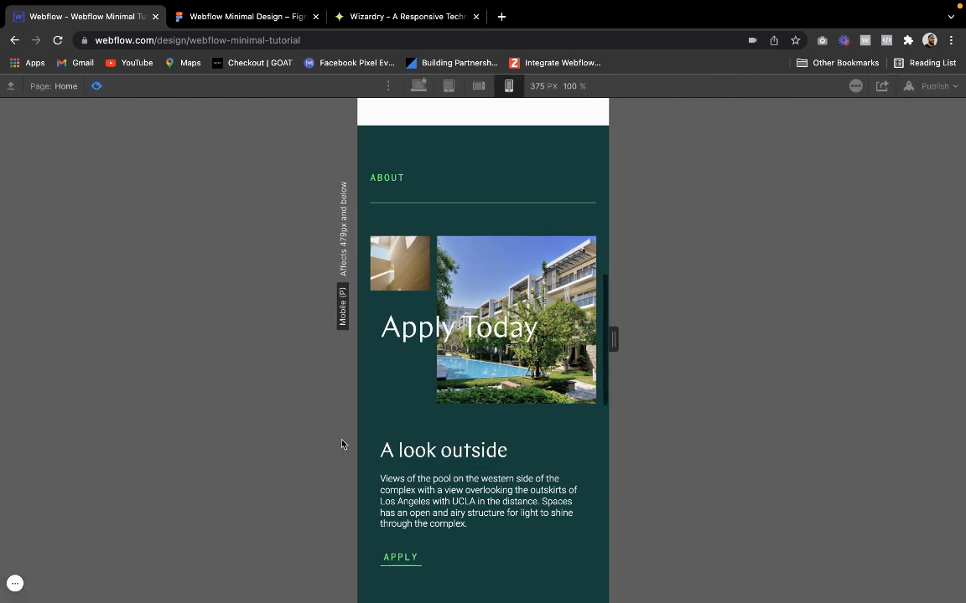
left_click(97, 87)
Set the left offset of the absolute wrapper around "Apply Today" to -43%
left_click(323, 302)
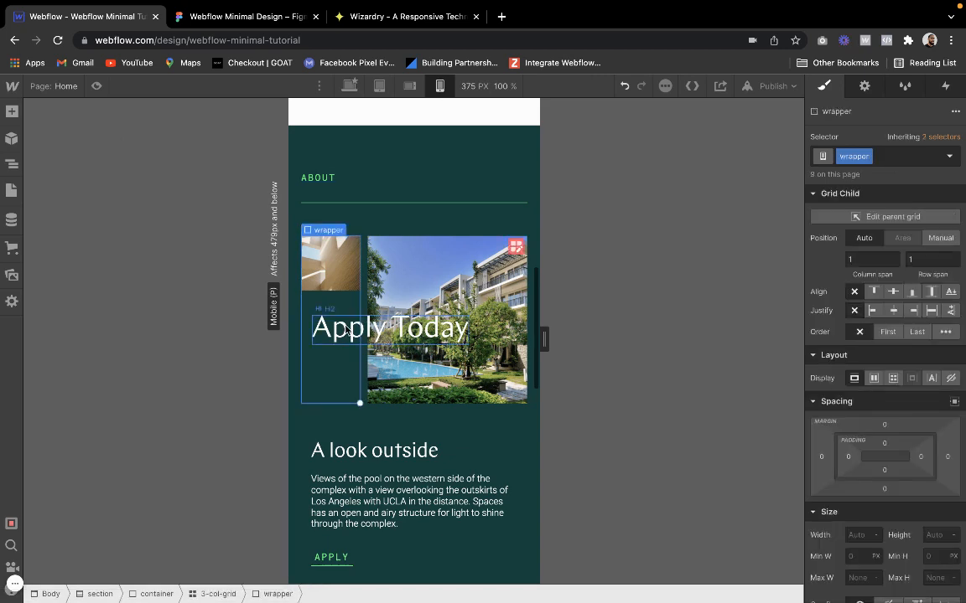
left_click(346, 326)
left_click(330, 296)
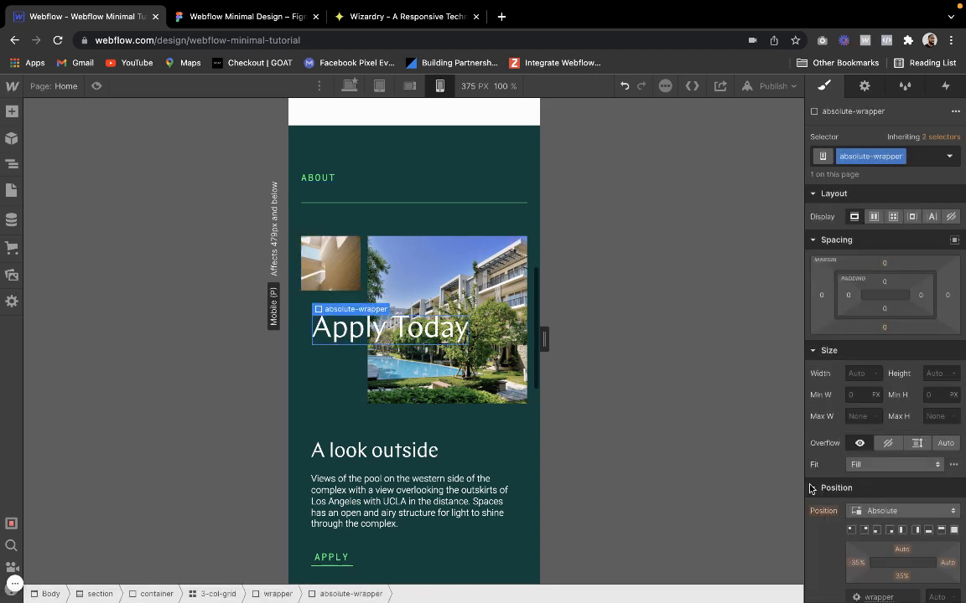
scroll(838, 503, "down", 1)
left_click_drag(855, 552, 847, 553)
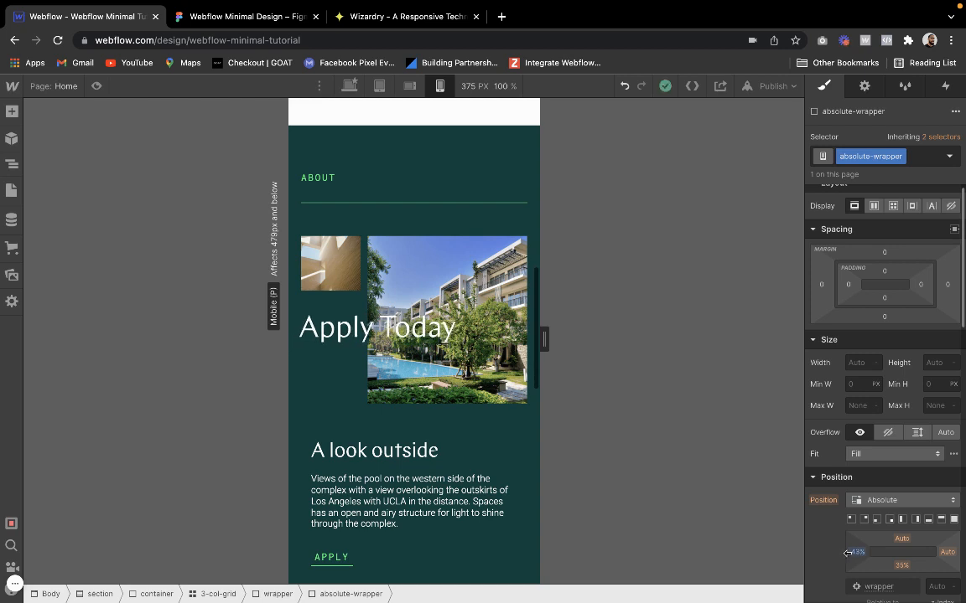
left_click_drag(847, 554, 848, 554)
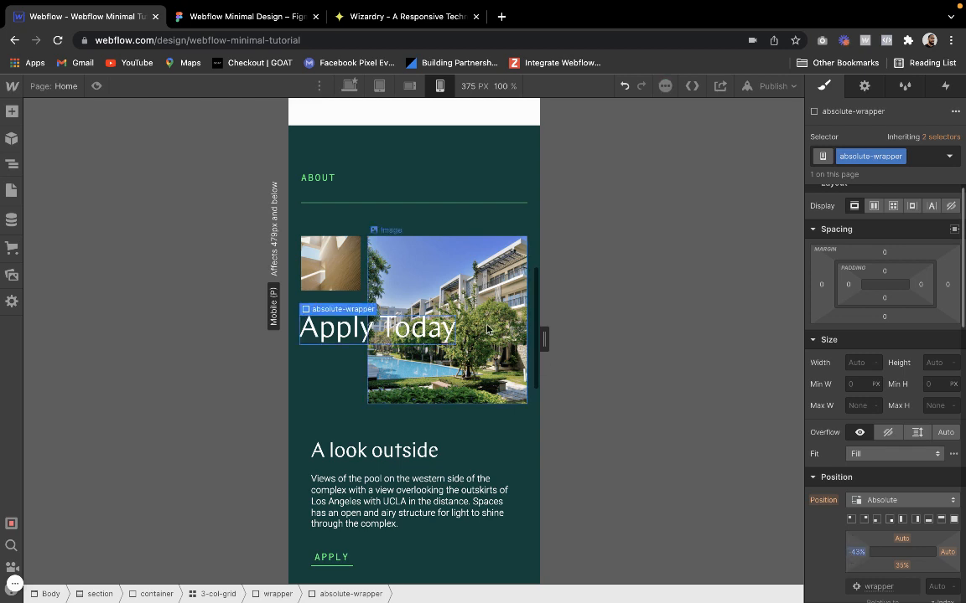
Preview the About section on mobile portrait and examine the heading position, image layout and text spacing
left_click(96, 86)
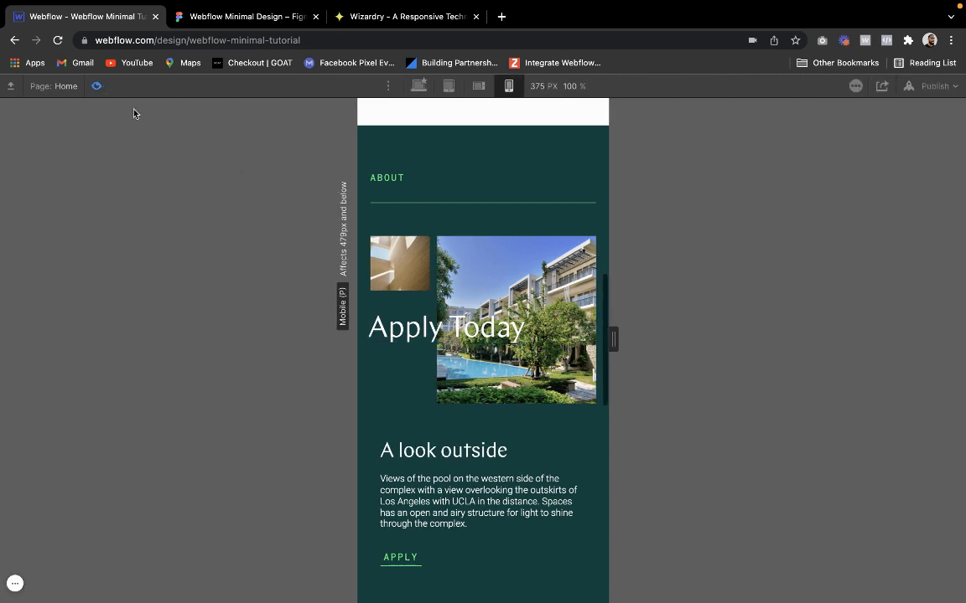
scroll(406, 417, "down", 1)
scroll(406, 417, "down", 1)
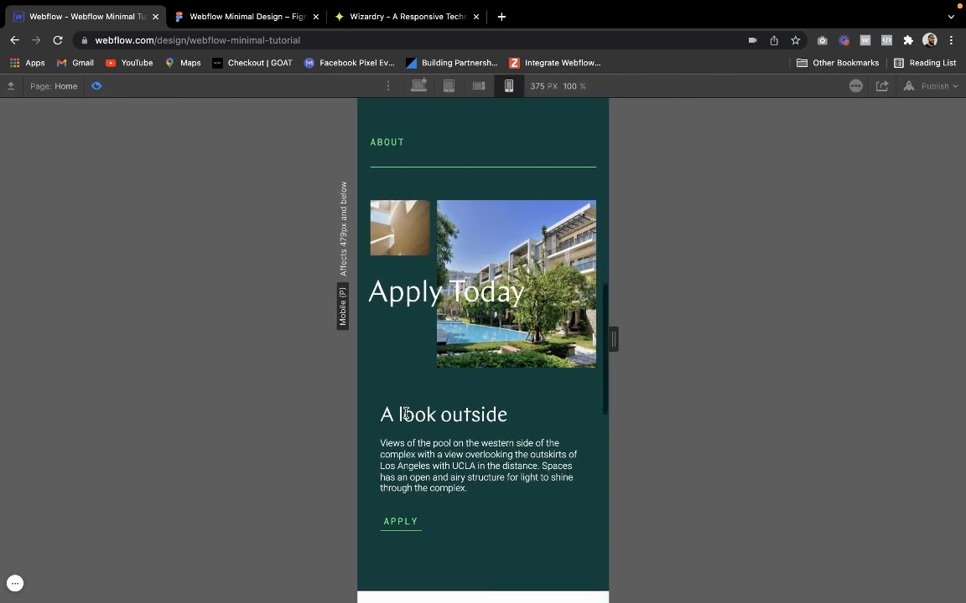
scroll(406, 416, "up", 3)
scroll(405, 416, "down", 4)
scroll(406, 415, "up", 2)
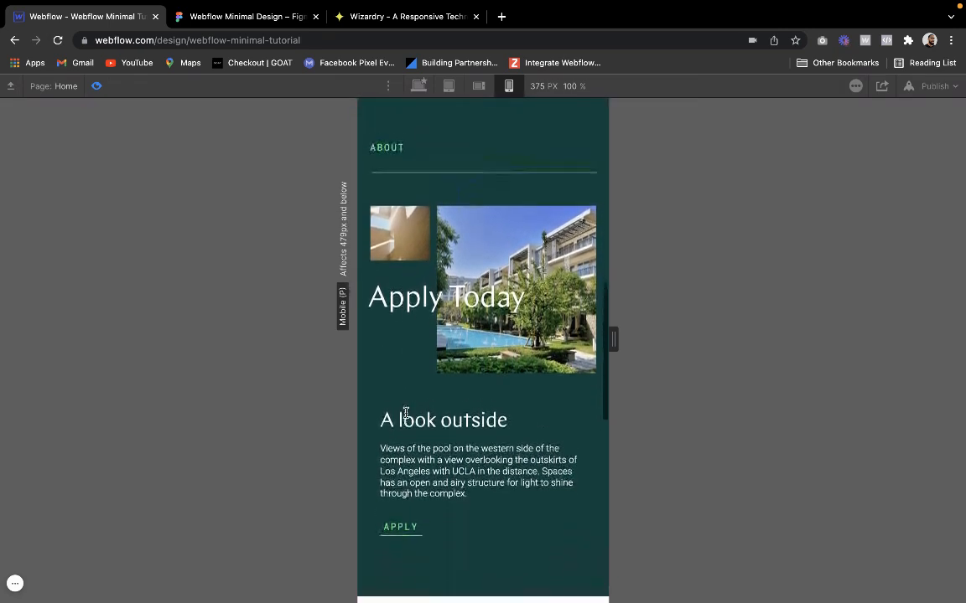
scroll(406, 415, "down", 1)
scroll(406, 418, "up", 1)
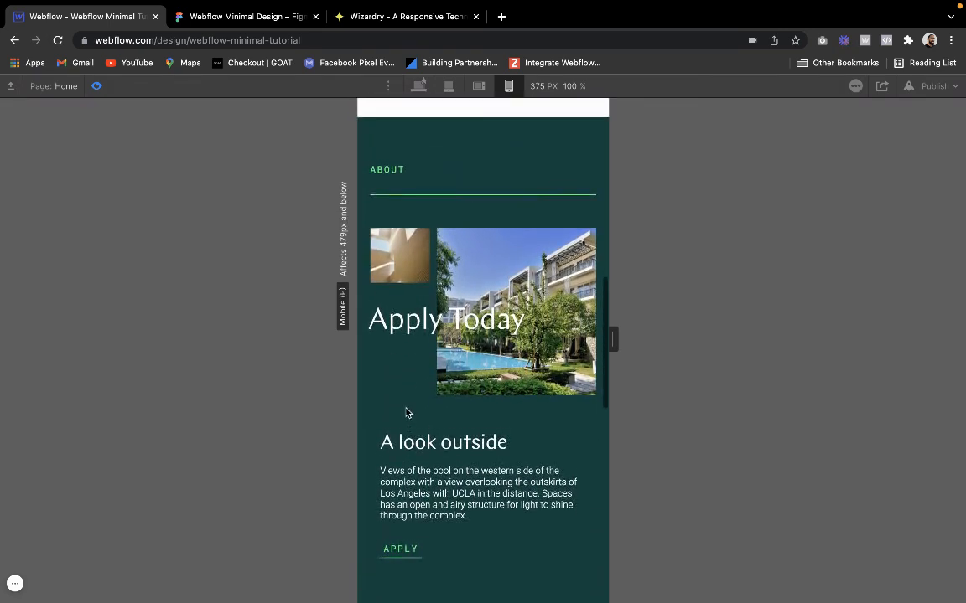
left_click(96, 84)
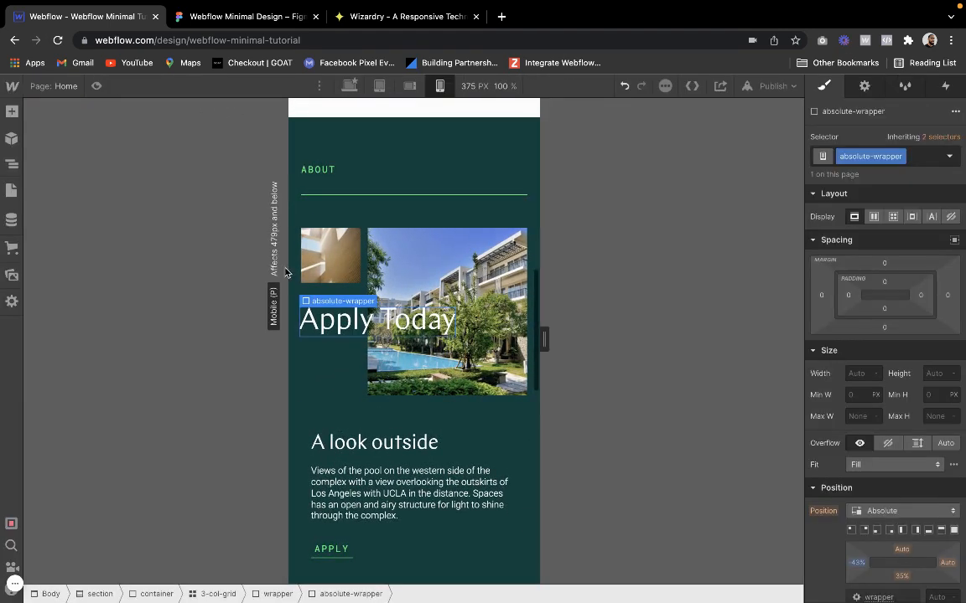
Try stretching the wrapper around the small image across two grid columns, and undo it
left_click(329, 294)
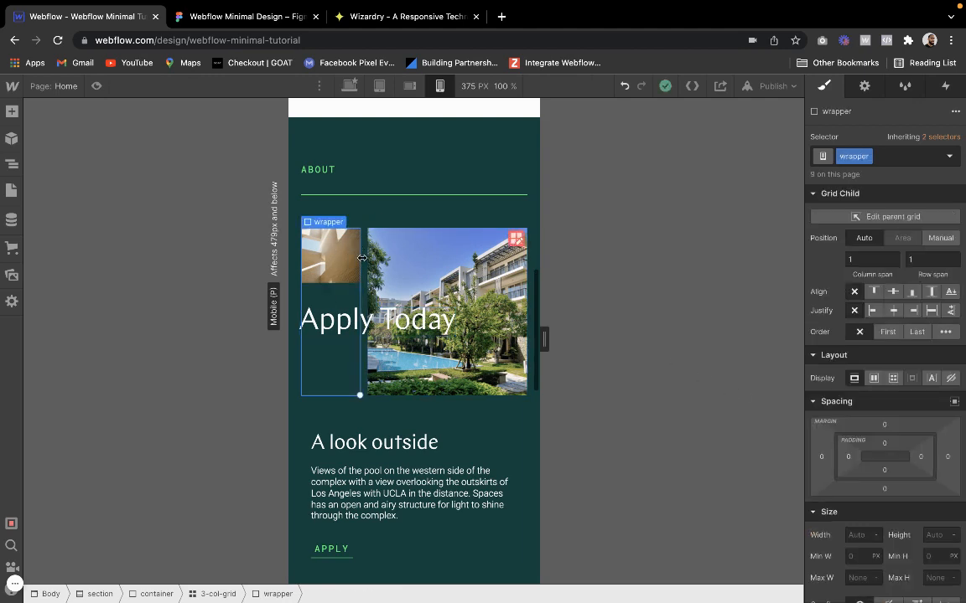
left_click_drag(362, 257, 384, 262)
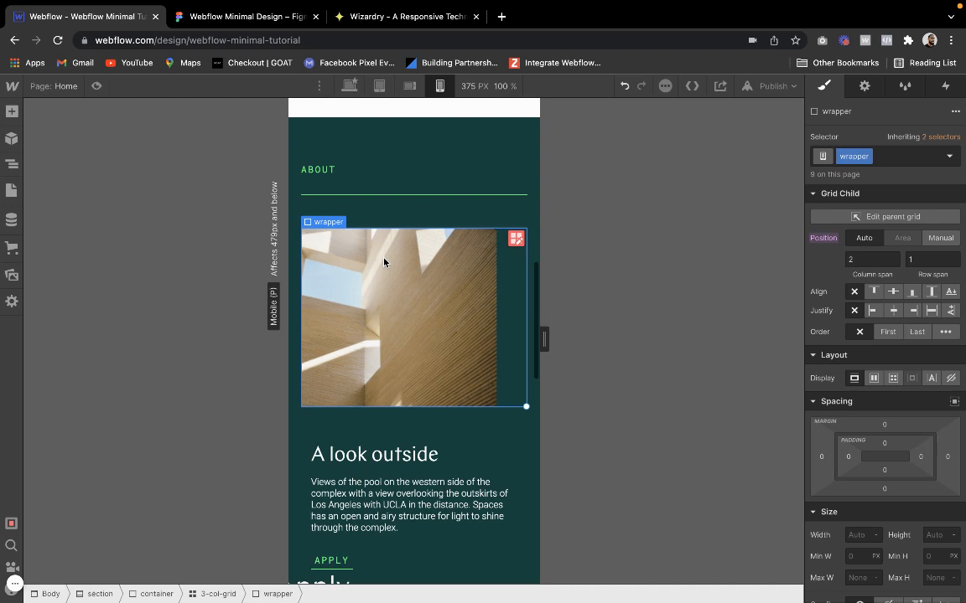
key("ctrl+z")
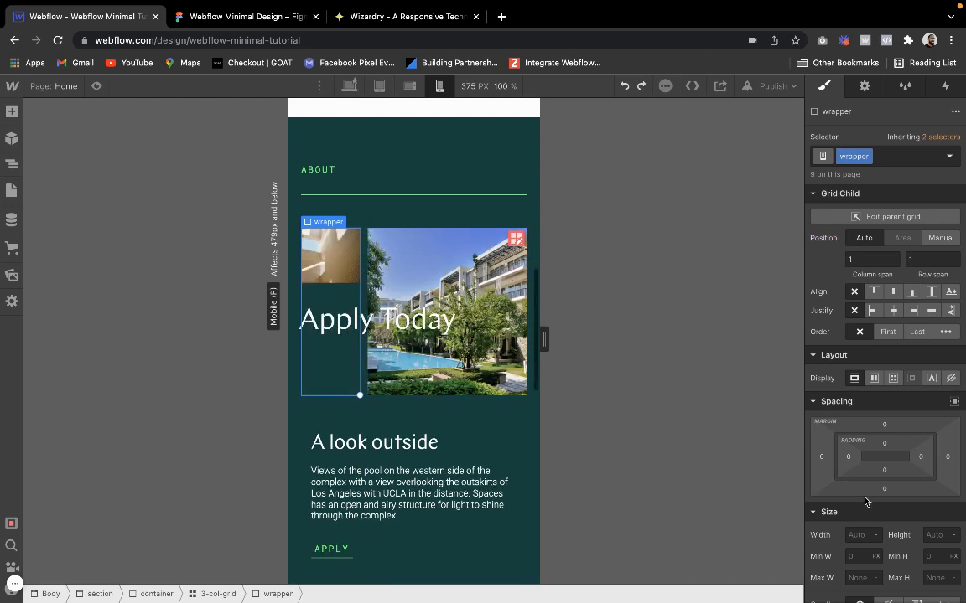
Add the existing "relative" combo class to the wrapper holding the small image and "Apply Today"
scroll(866, 501, "down", 5)
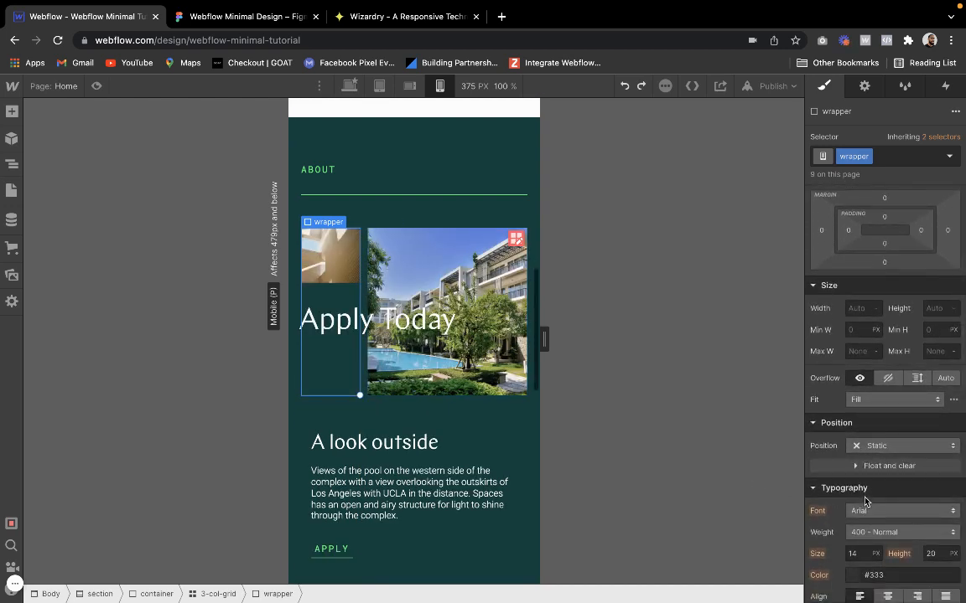
left_click(905, 156)
left_click(845, 240)
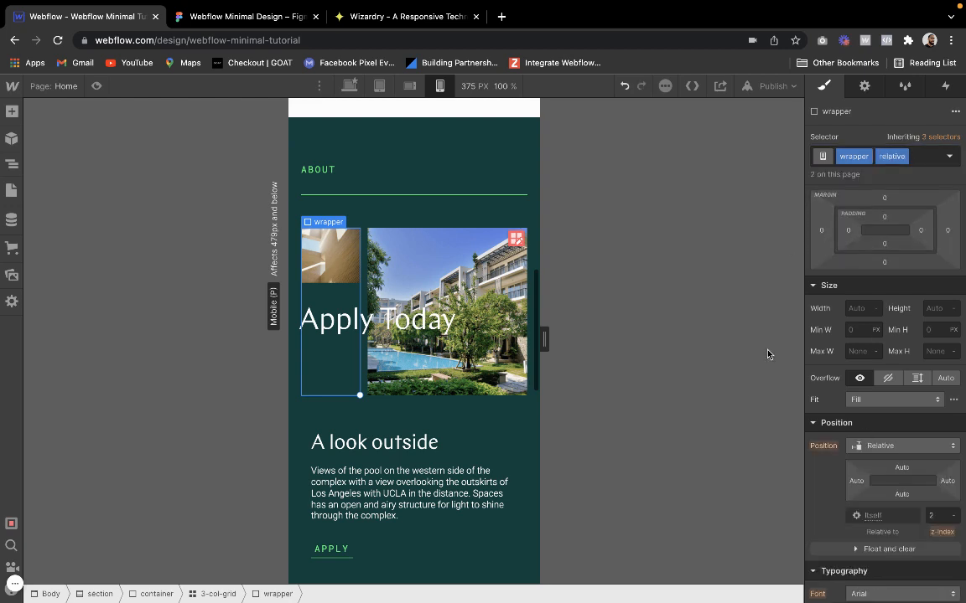
Try shifting the small image's wrapper away from its left edge through the shared "relative" class, and undo it
left_click(455, 276)
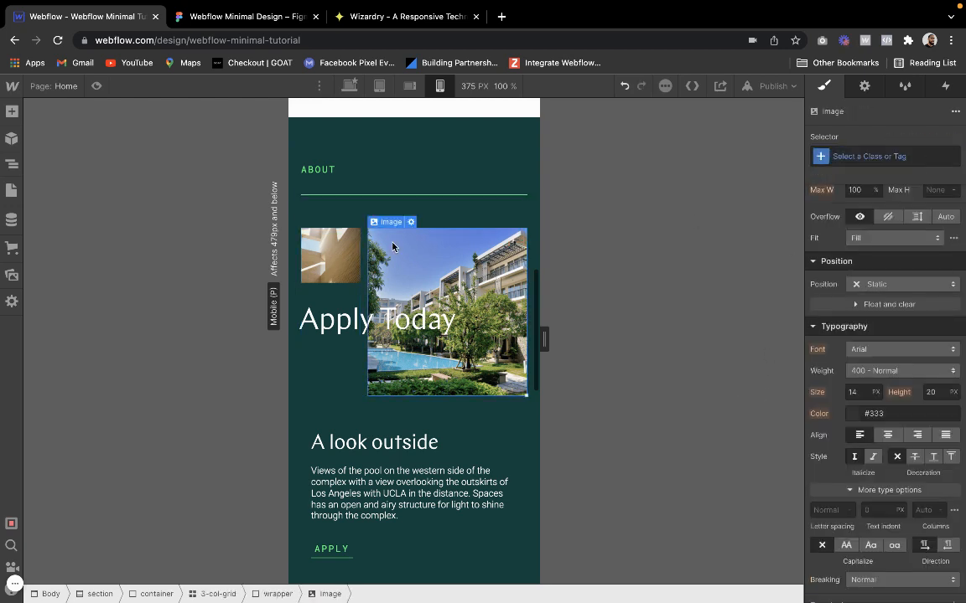
mouse_move(386, 229)
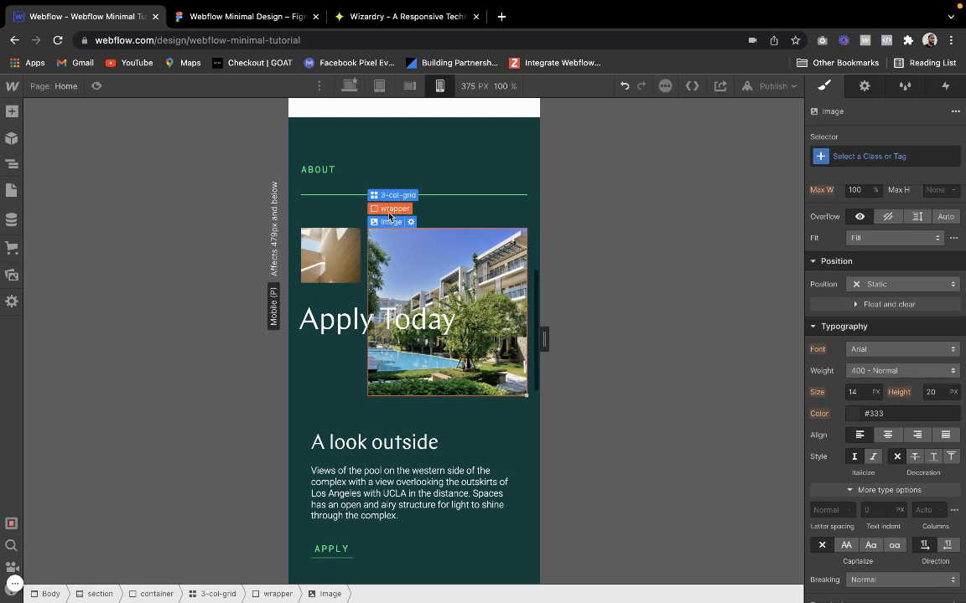
left_click(388, 209)
left_click(306, 246)
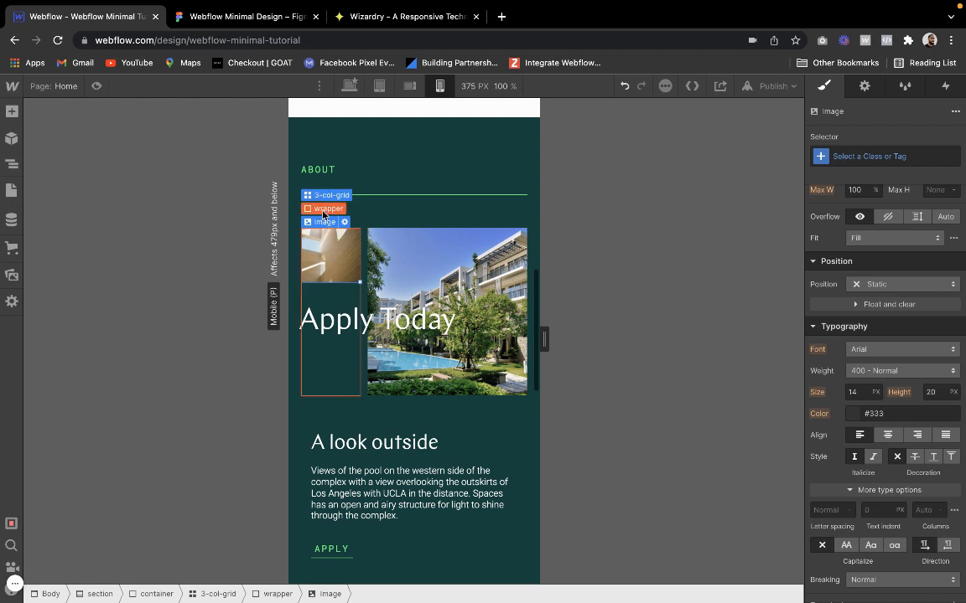
left_click(323, 210)
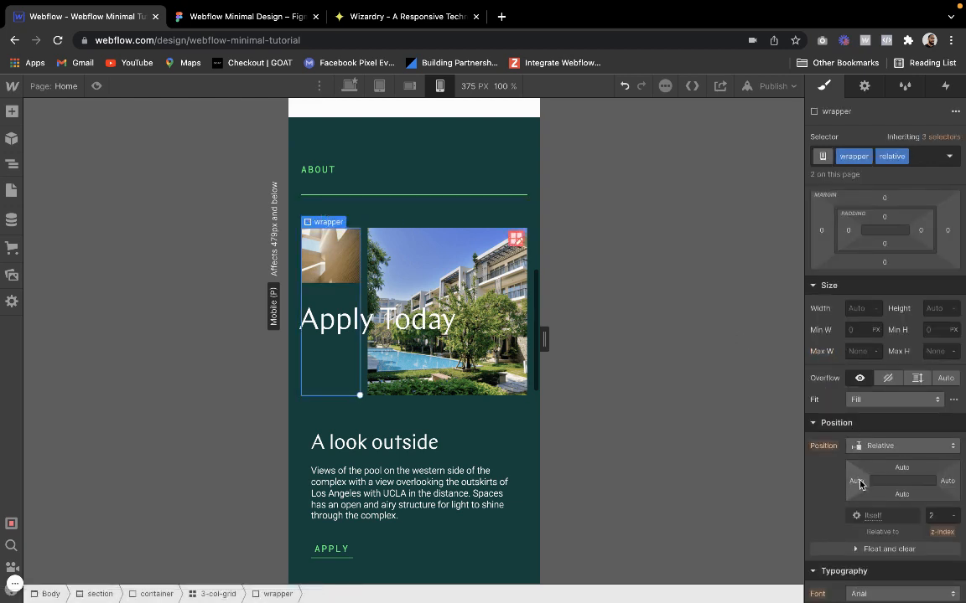
left_click_drag(859, 483, 871, 487)
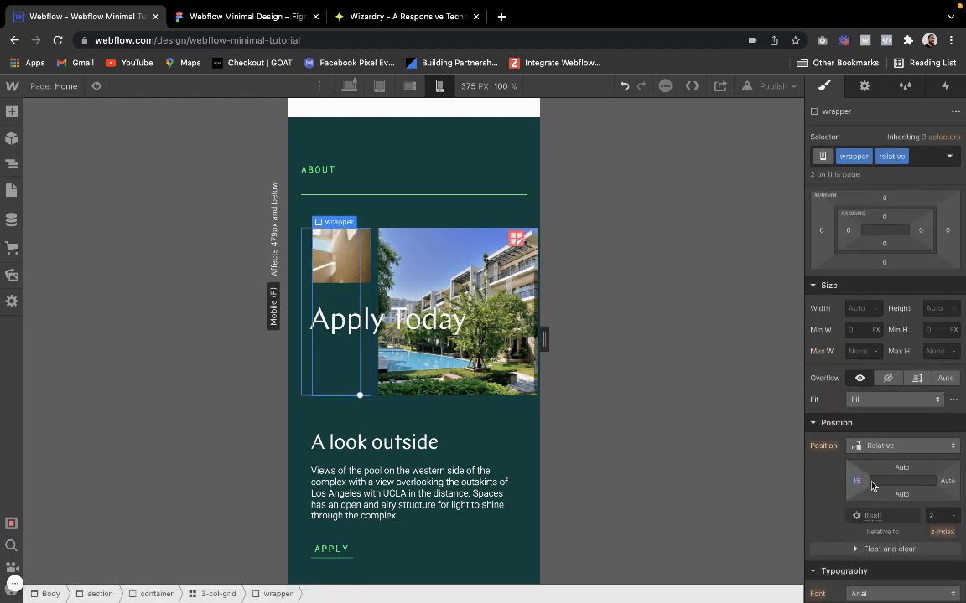
key("ctrl+z")
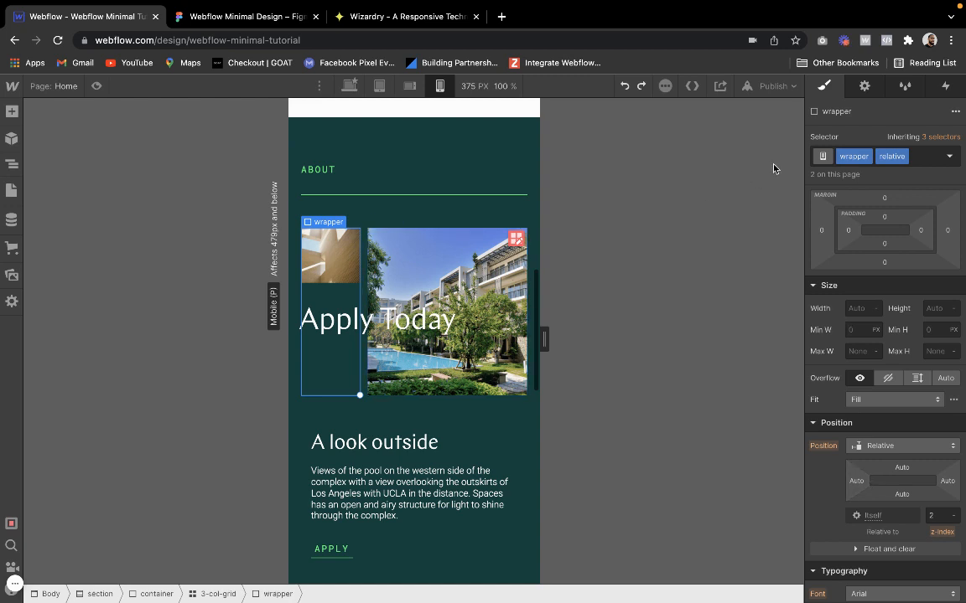
Duplicate the "relative" combo class on the small image's wrapper and name the copy "relative-right"
left_click(903, 158)
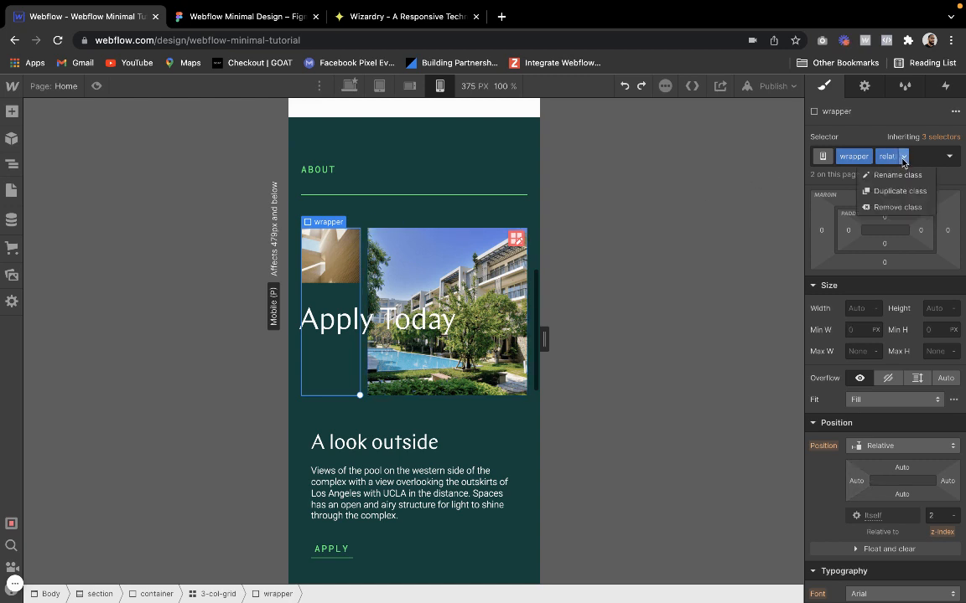
left_click(888, 191)
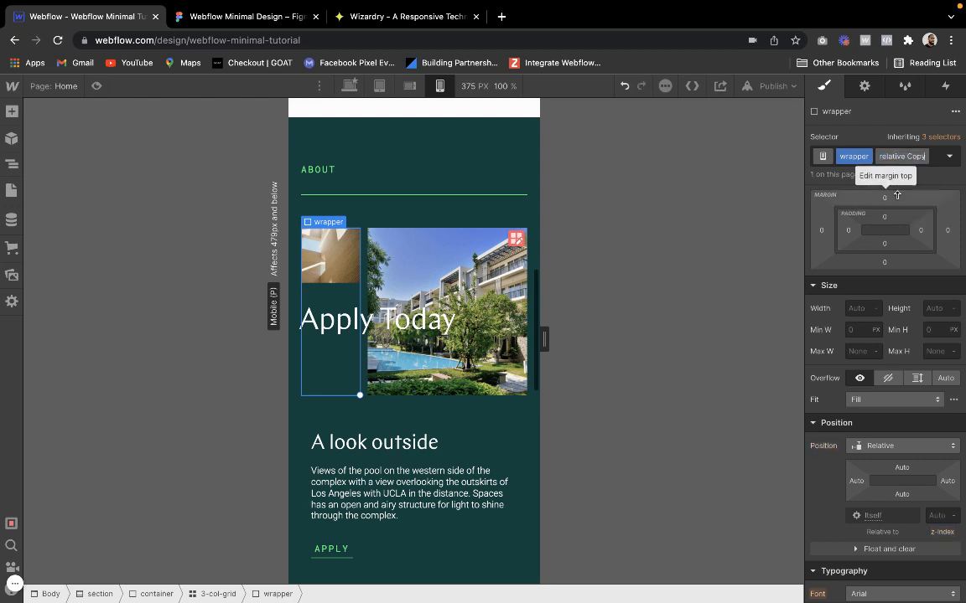
key("BackSpace")
key("BackSpace")
key("BackSpace")
key("BackSpace")
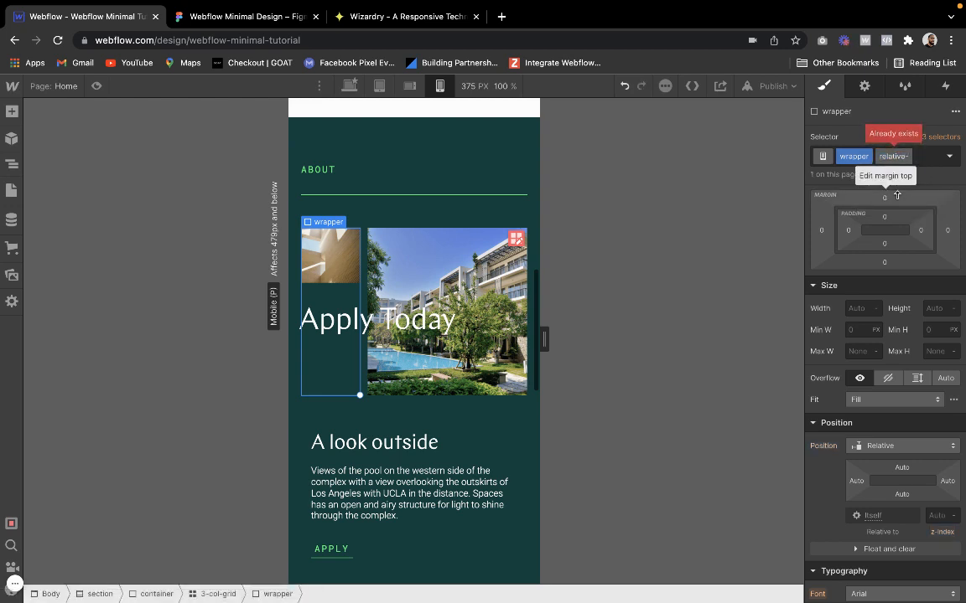
type("right")
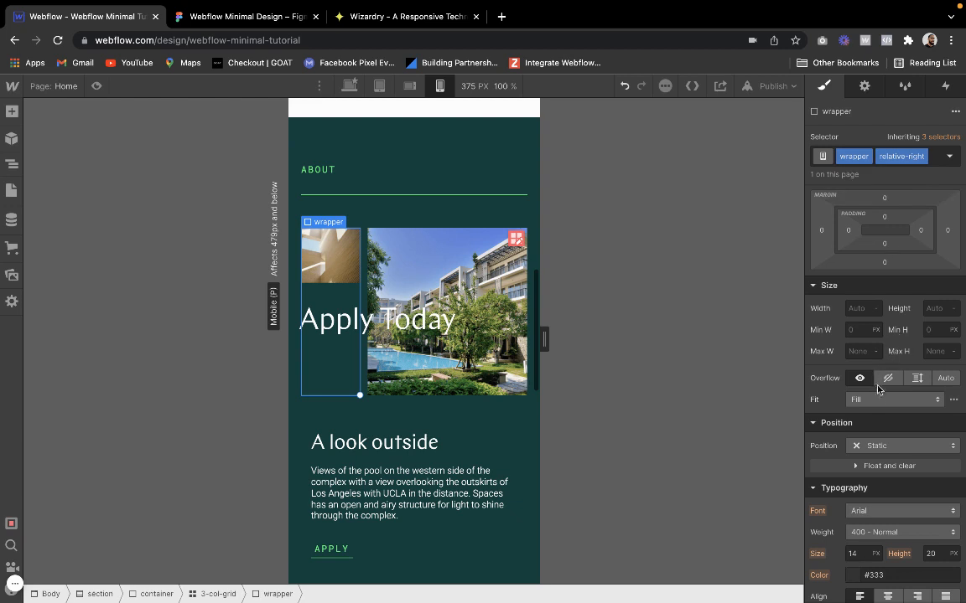
Give the "relative-right" wrapper relative position, a left offset of 34 px and a z-index of 99
left_click(872, 446)
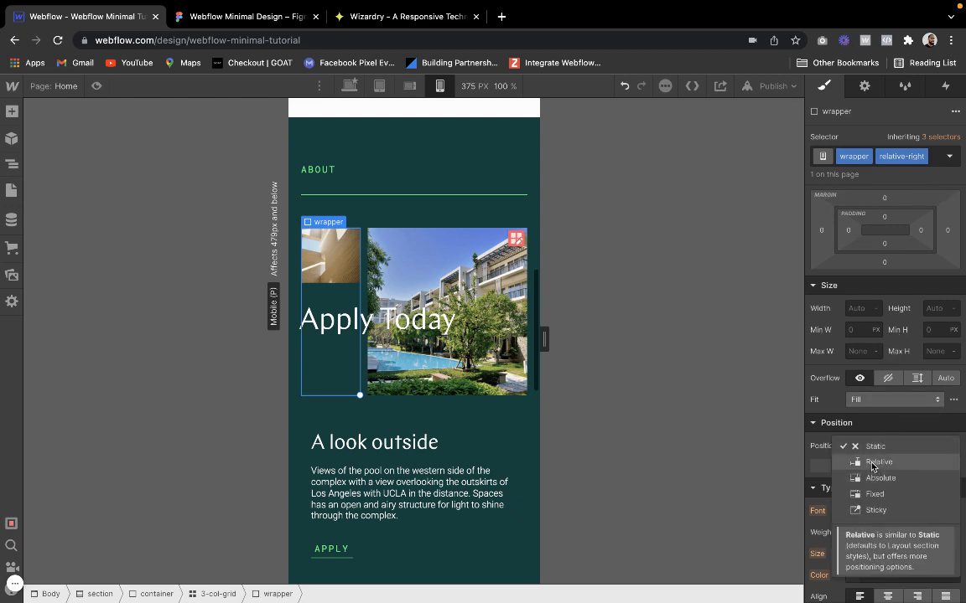
left_click(872, 462)
left_click_drag(850, 486, 875, 482)
left_click(940, 512)
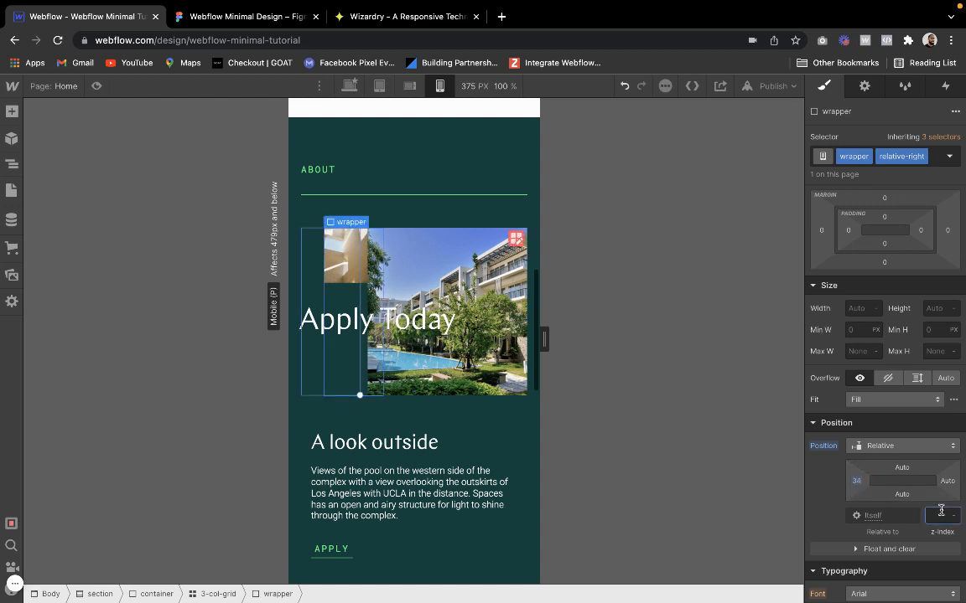
type("999")
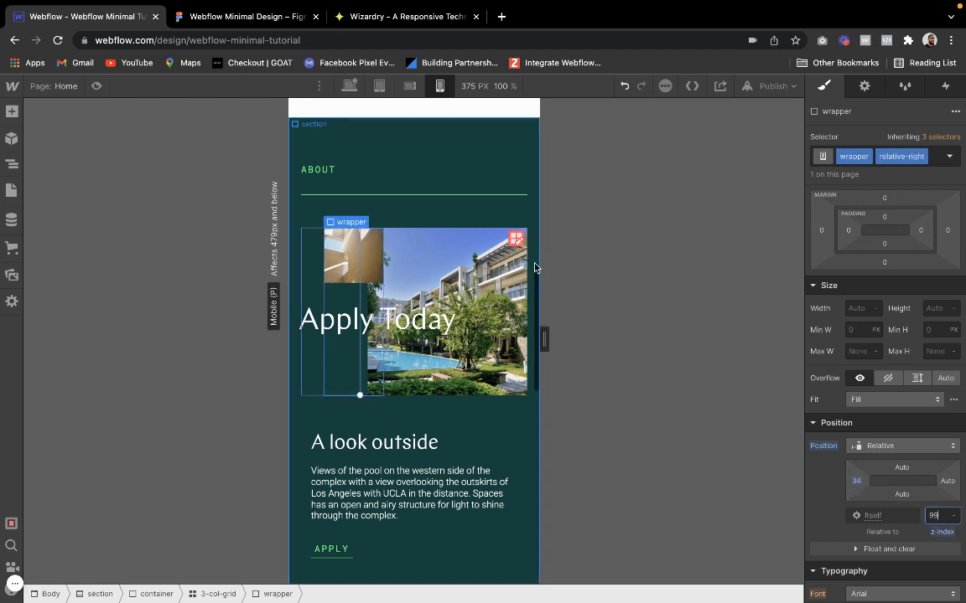
left_click(503, 132)
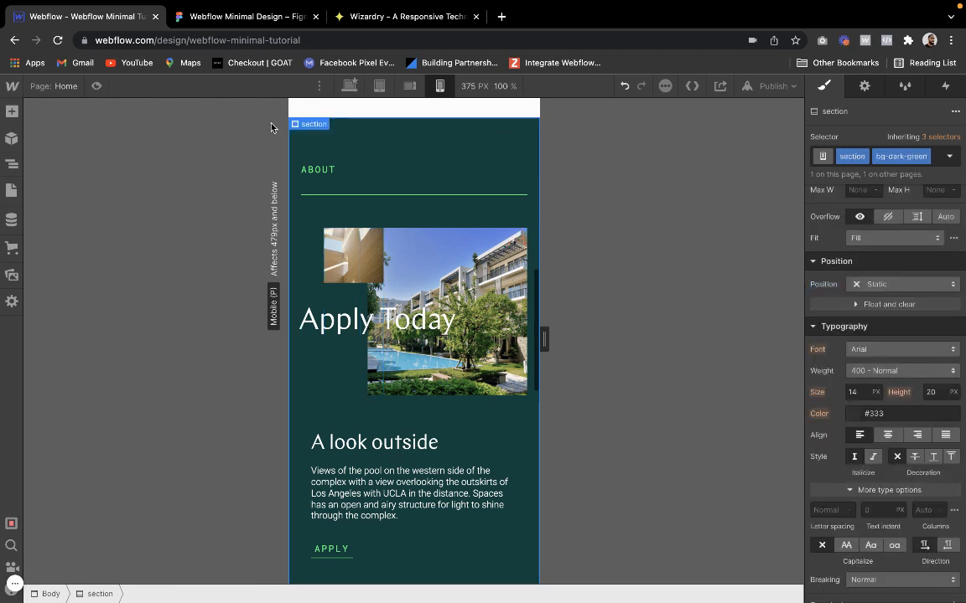
Preview the About section at several mobile widths and examine how the overlapping images and "Apply Today" heading adapt
left_click(97, 86)
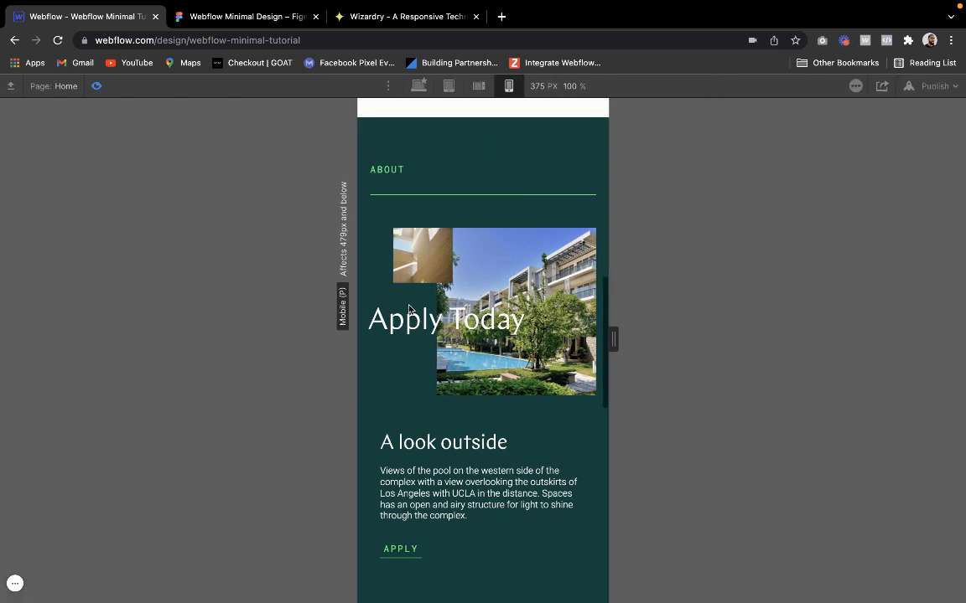
scroll(409, 311, "up", 3)
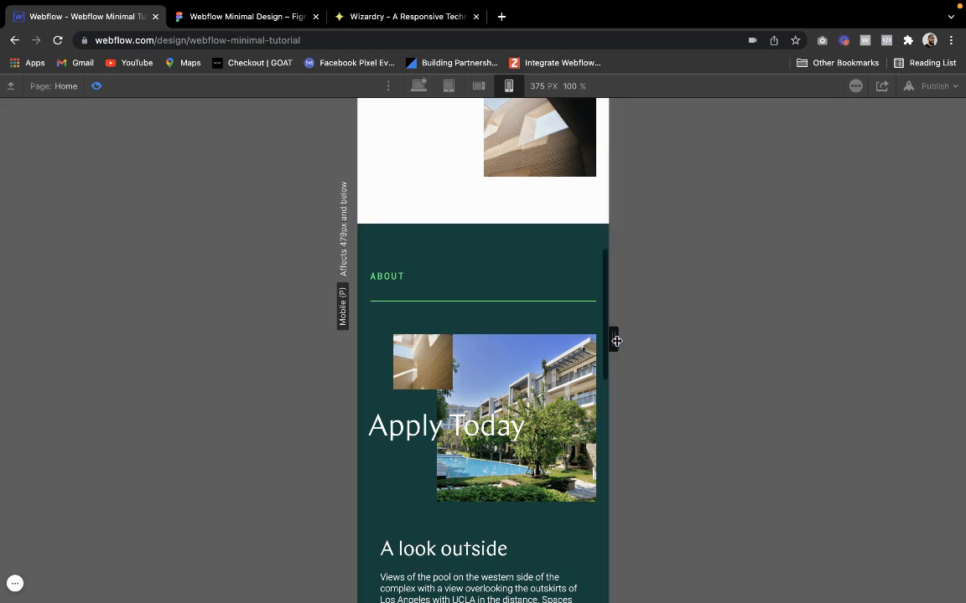
left_click_drag(616, 341, 658, 349)
scroll(524, 394, "down", 3)
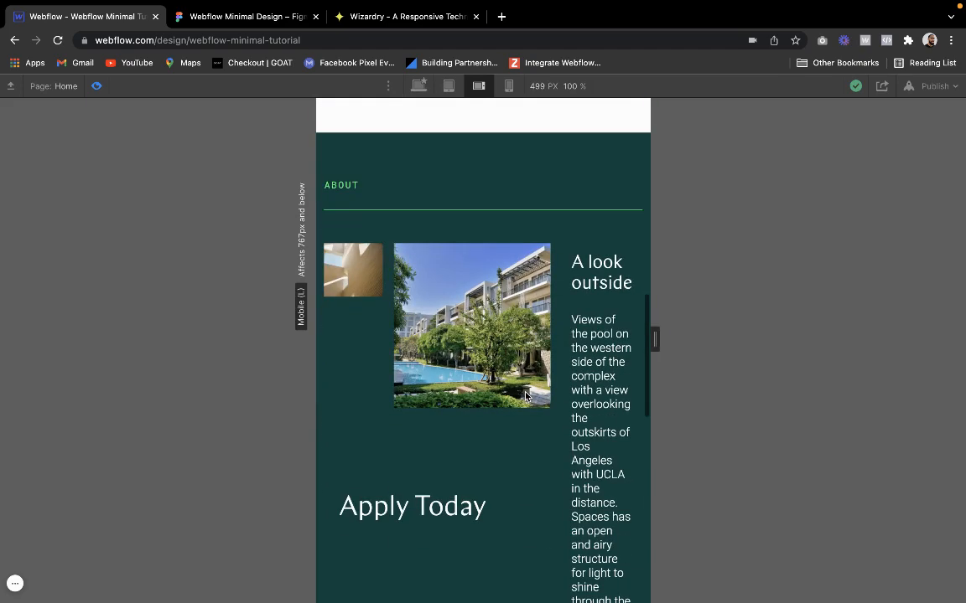
mouse_move(658, 344)
left_mouse_down()
mouse_move(631, 341)
mouse_move(668, 352)
mouse_move(642, 355)
left_mouse_up()
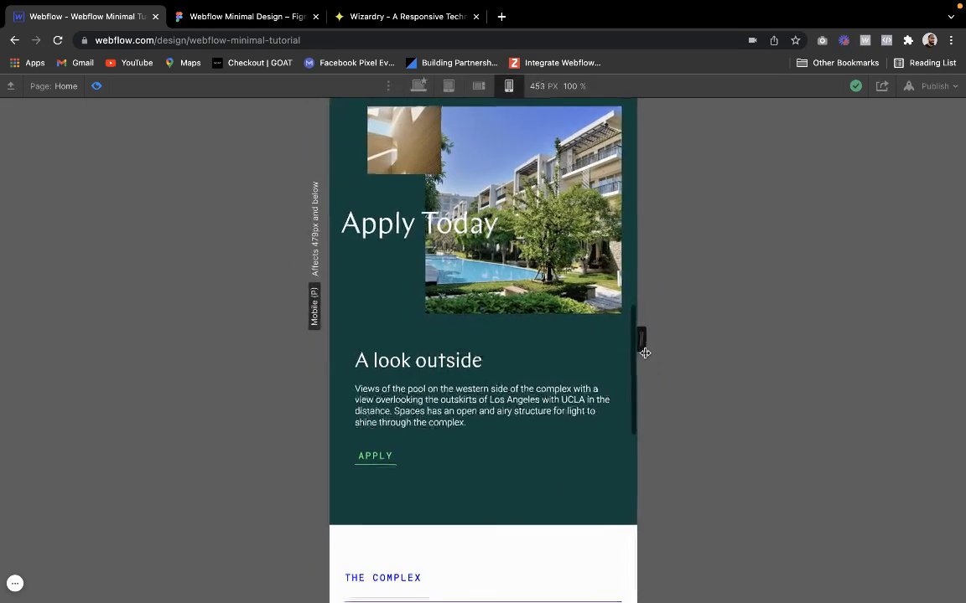
left_click(98, 87)
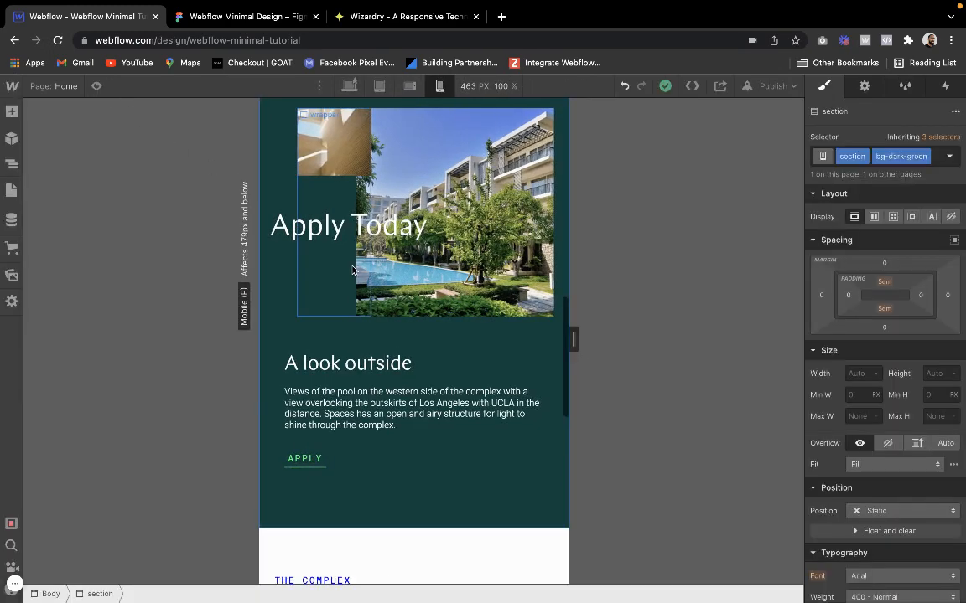
scroll(317, 239, "up", 2)
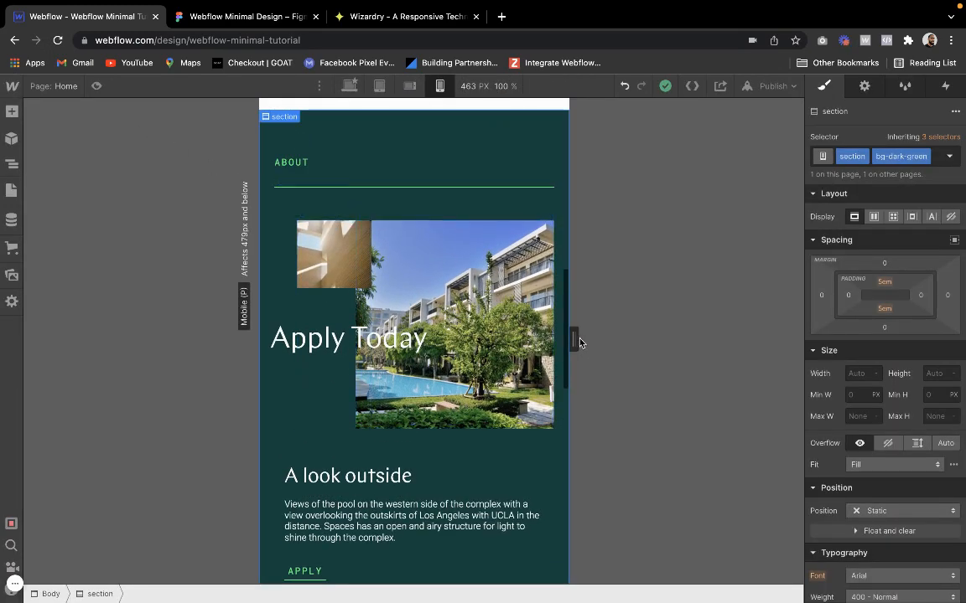
left_click_drag(577, 341, 556, 338)
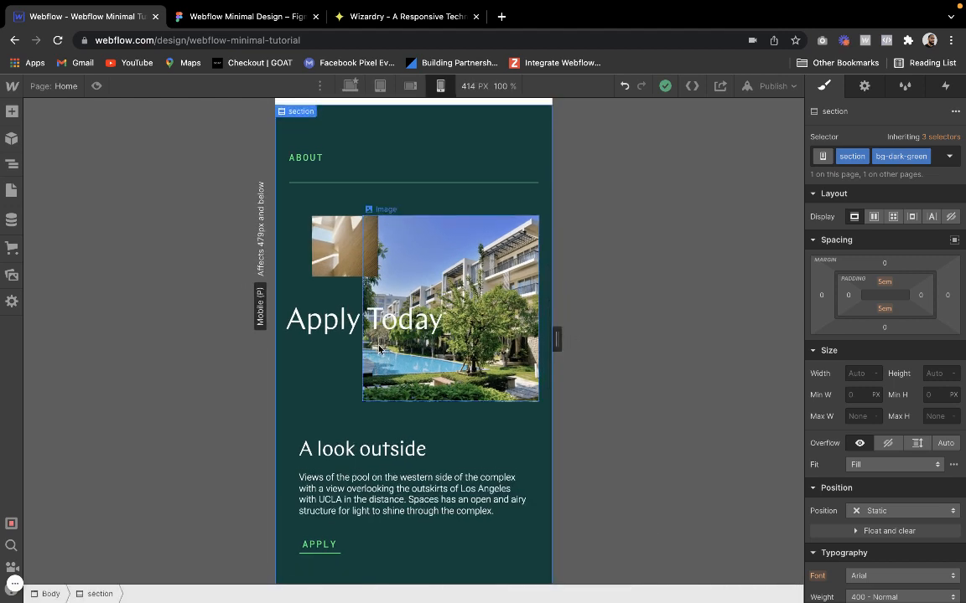
Set the top offset of the small image's "relative-right" wrapper in the About section to 16 px
scroll(379, 348, "down", 1)
left_click(427, 143)
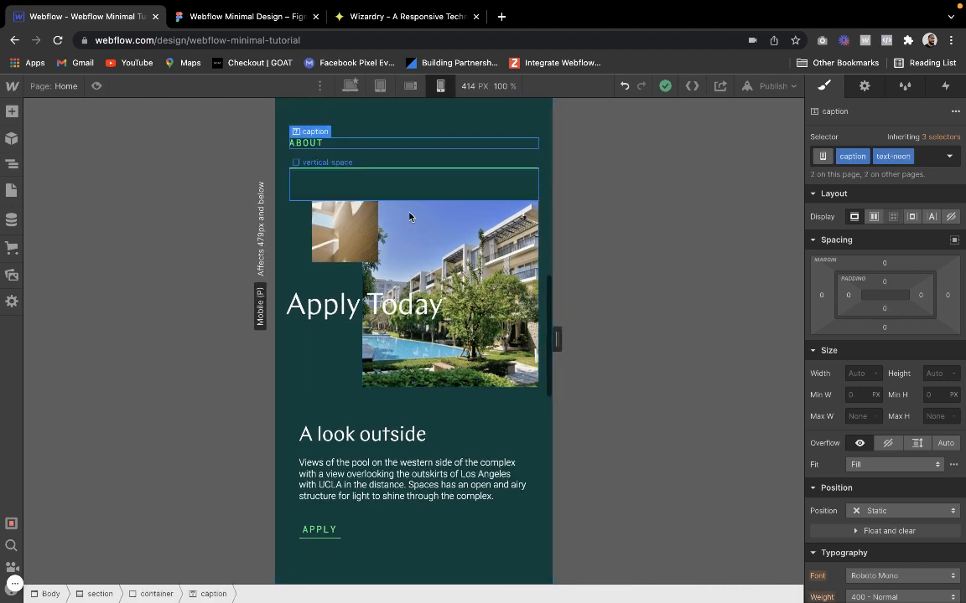
left_click(362, 222)
mouse_move(333, 204)
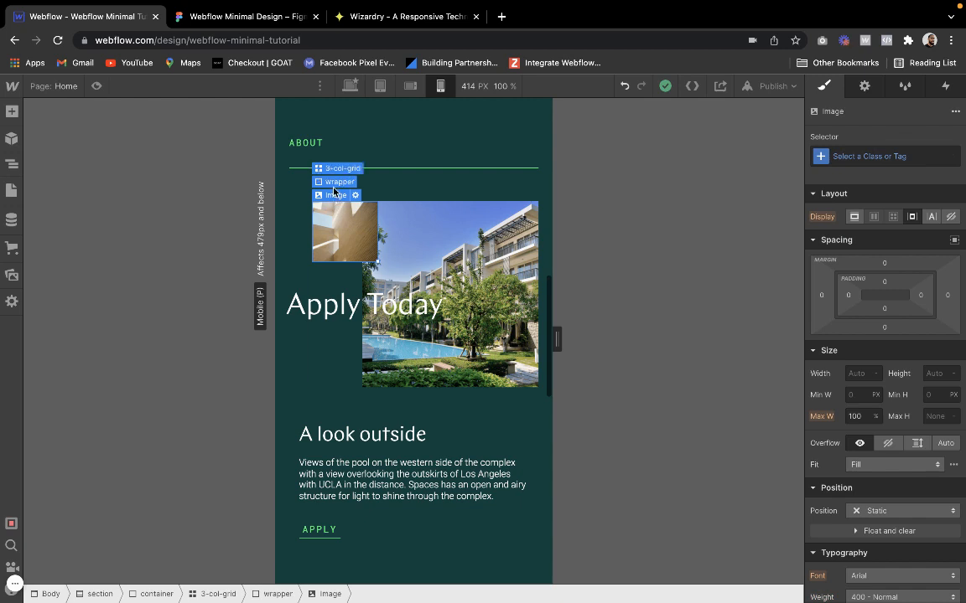
left_click(336, 180)
scroll(879, 453, "down", 3)
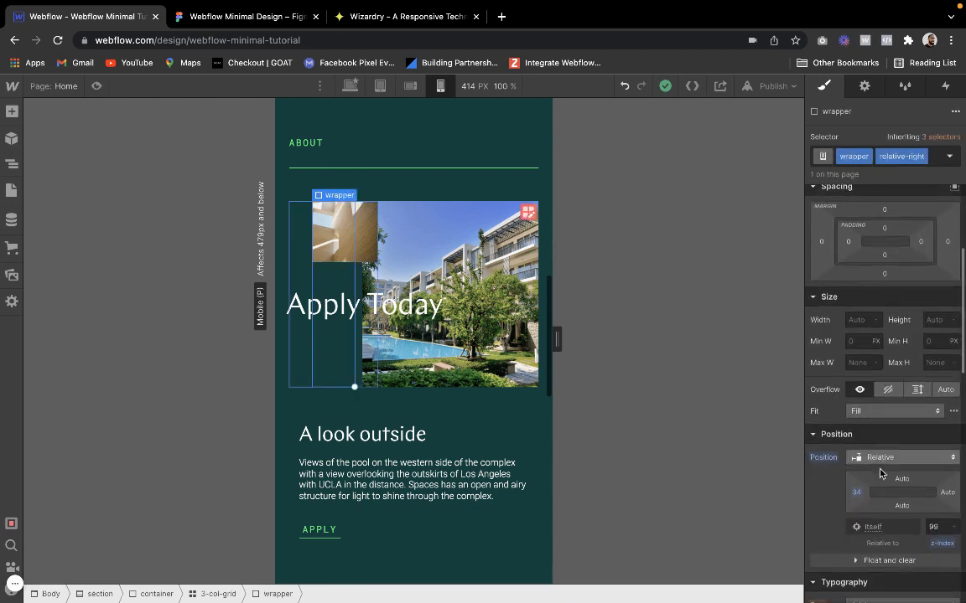
left_click_drag(900, 483, 898, 491)
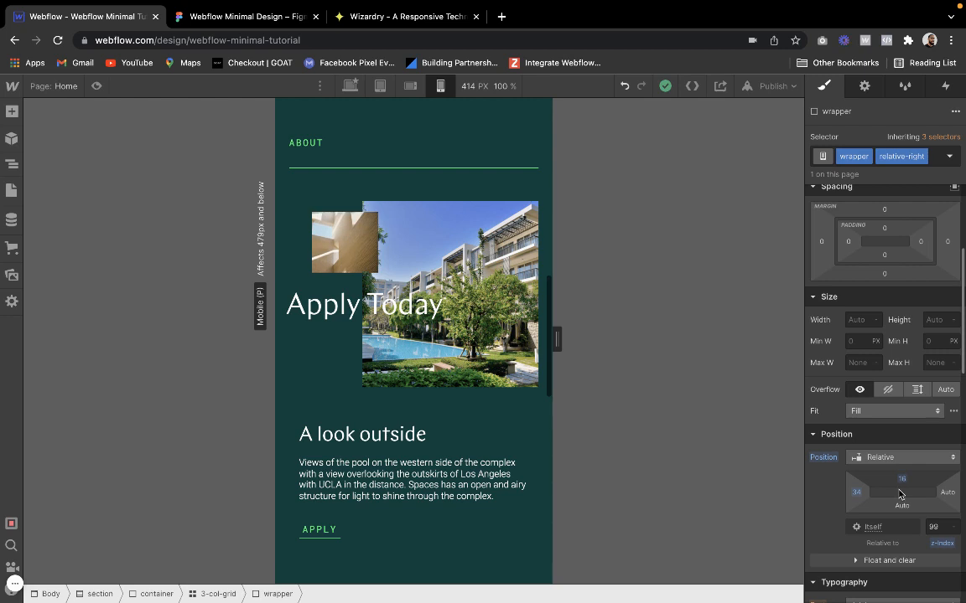
left_click(526, 463)
left_click(507, 426)
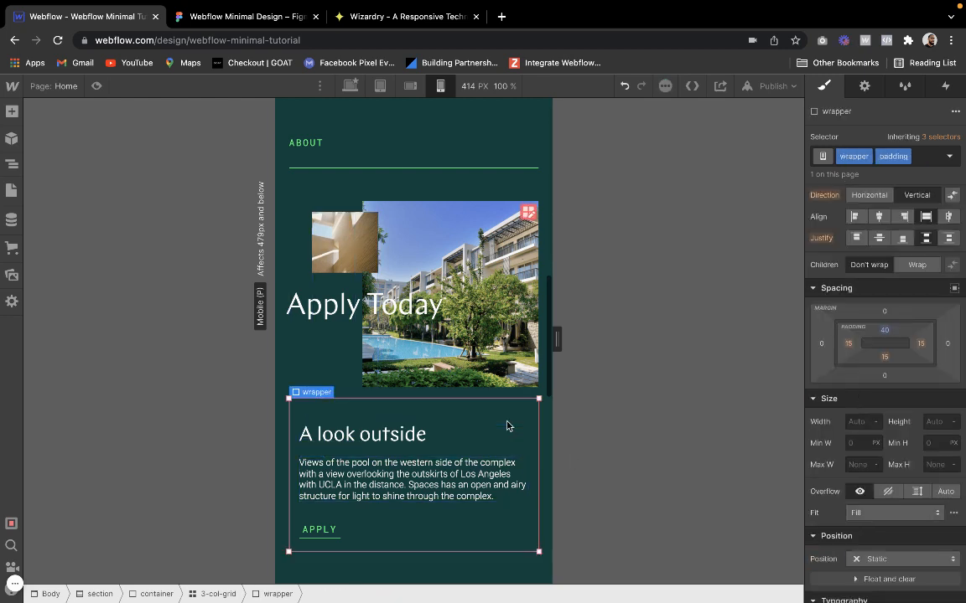
left_click(484, 147)
left_click(487, 137)
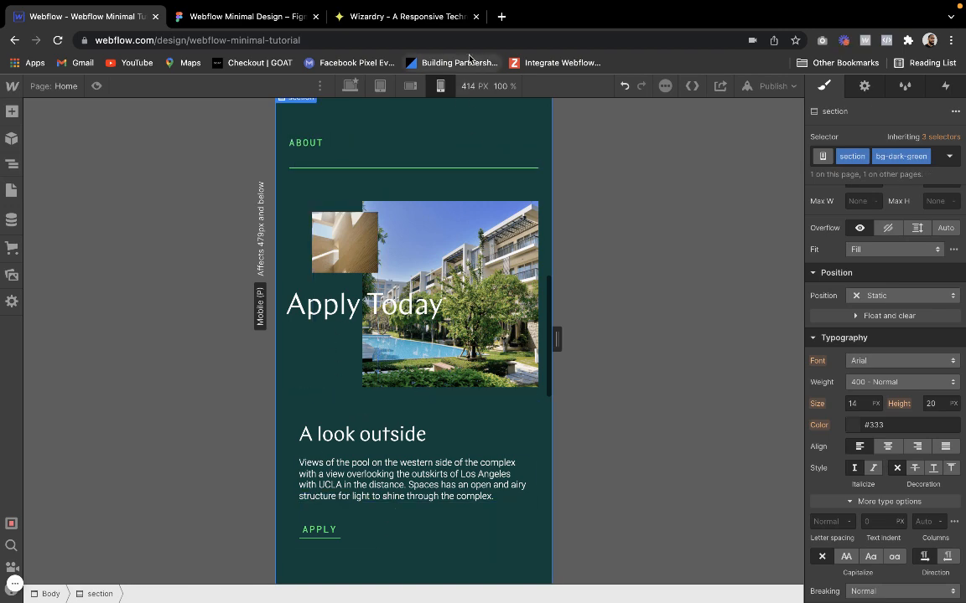
Examine the layout settings of the horizontal-flex block and its text-wrapper blocks in the Community & Location section
scroll(439, 195, "down", 5)
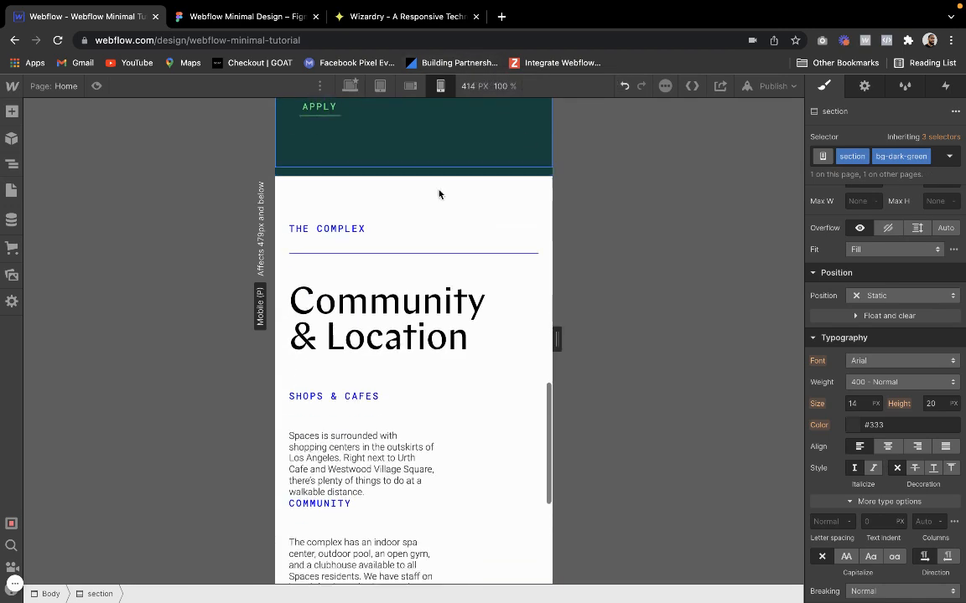
scroll(409, 314, "down", 2)
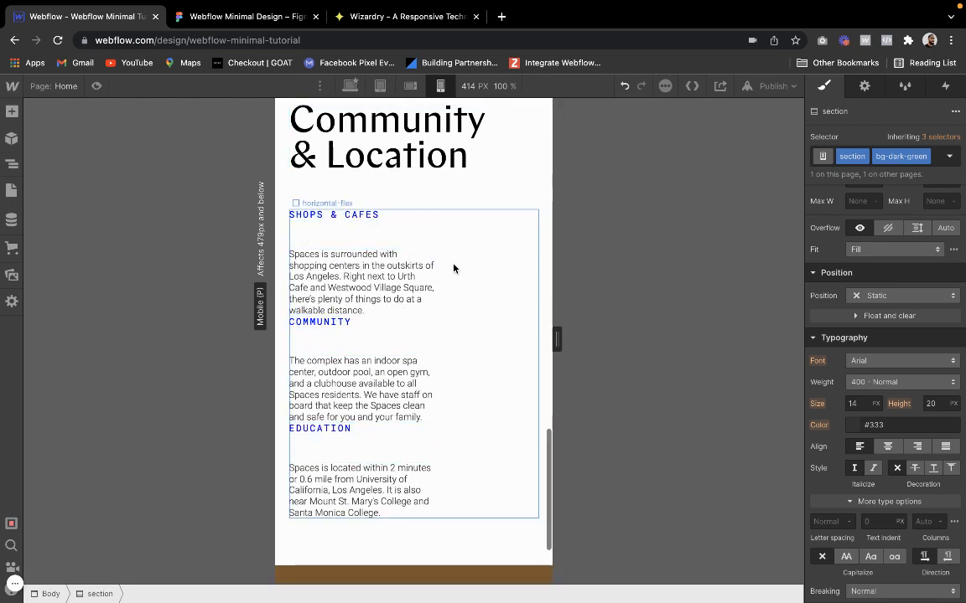
left_click(442, 309)
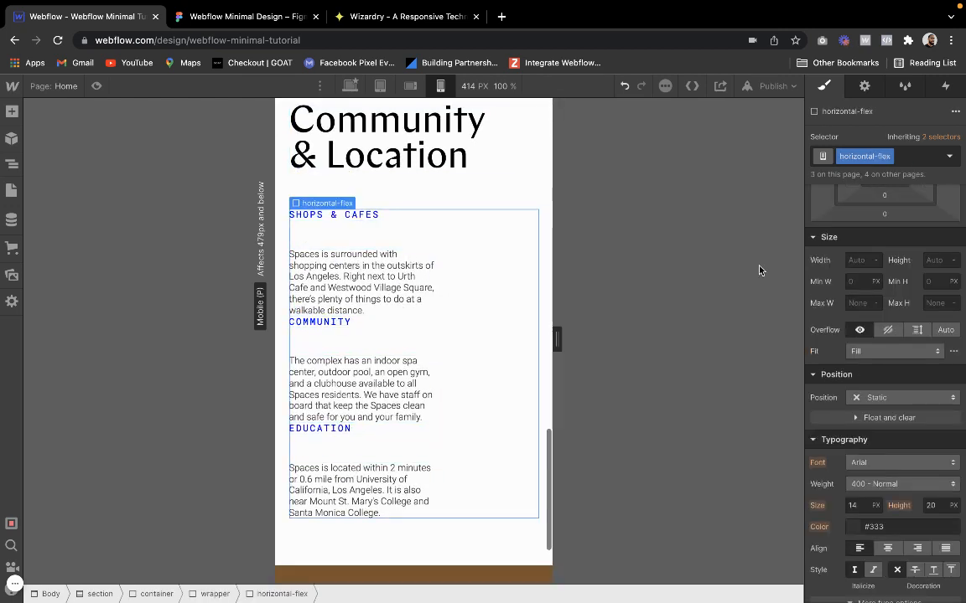
scroll(844, 317, "up", 3)
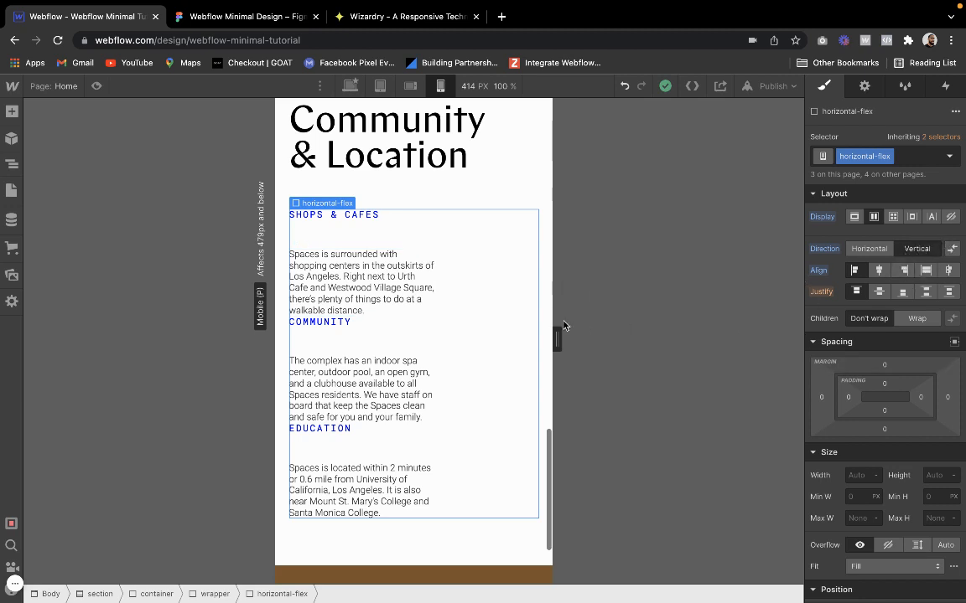
left_click(394, 238)
left_click(458, 255)
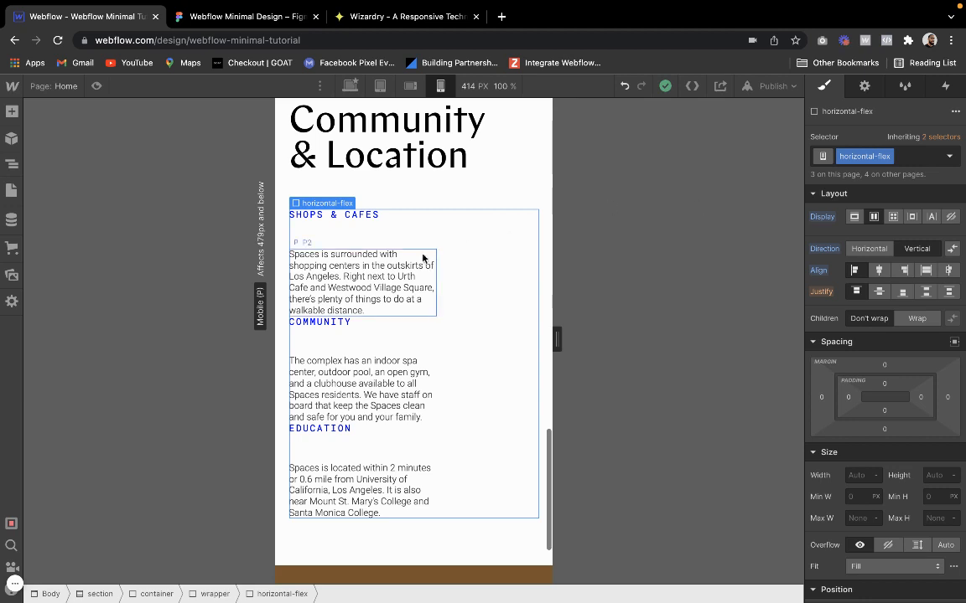
left_click(424, 257)
left_click(313, 220)
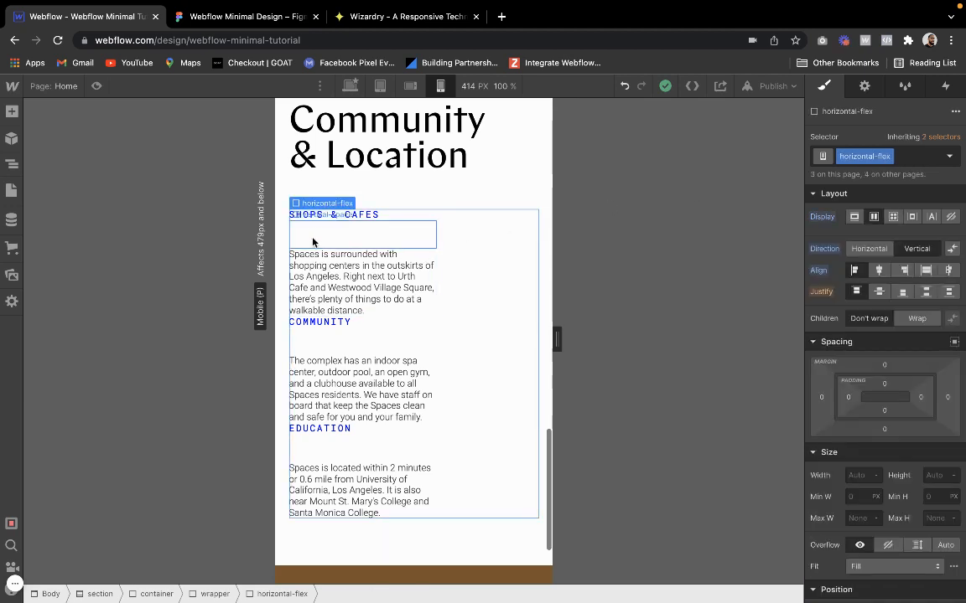
left_click(315, 242)
left_click(323, 201)
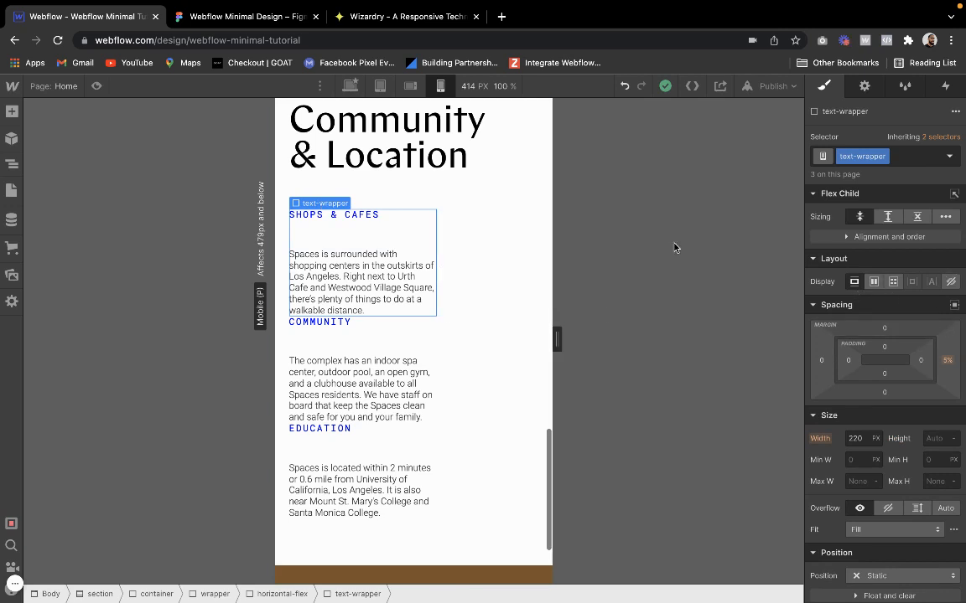
left_click(471, 252)
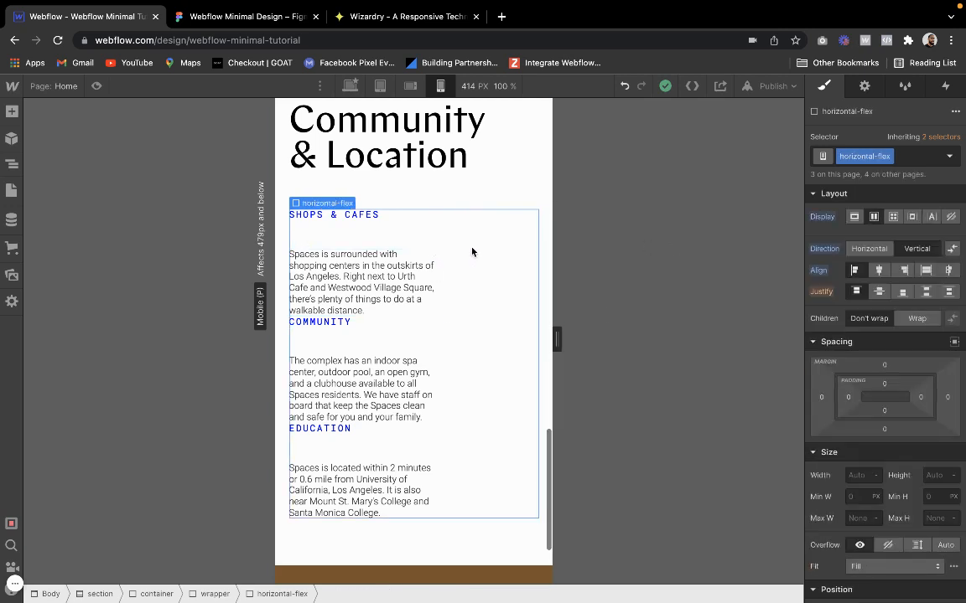
Add the combo class "is-right" to the Community & Location section's horizontal-flex block and align its children to the end
left_click(919, 159)
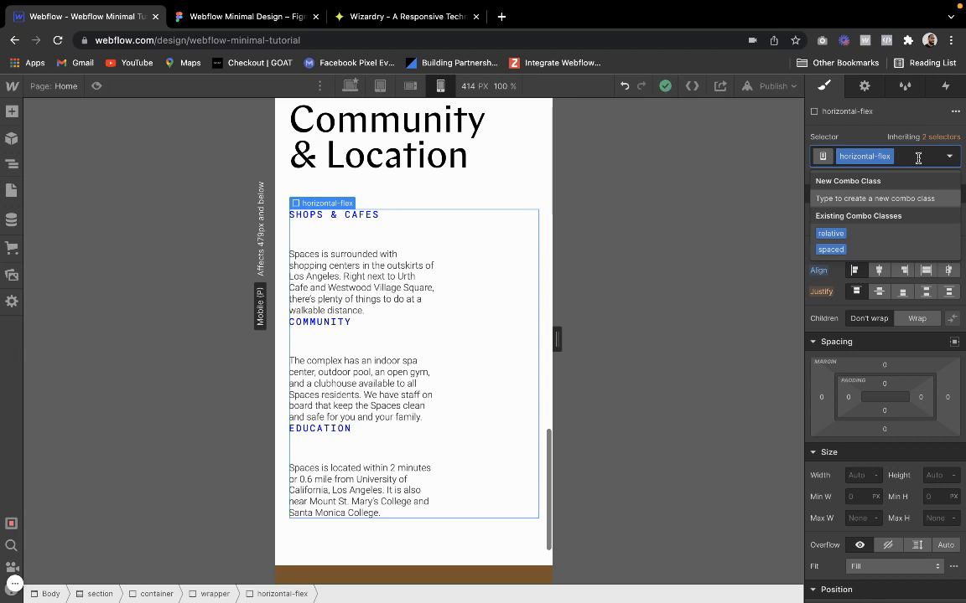
type("is-right")
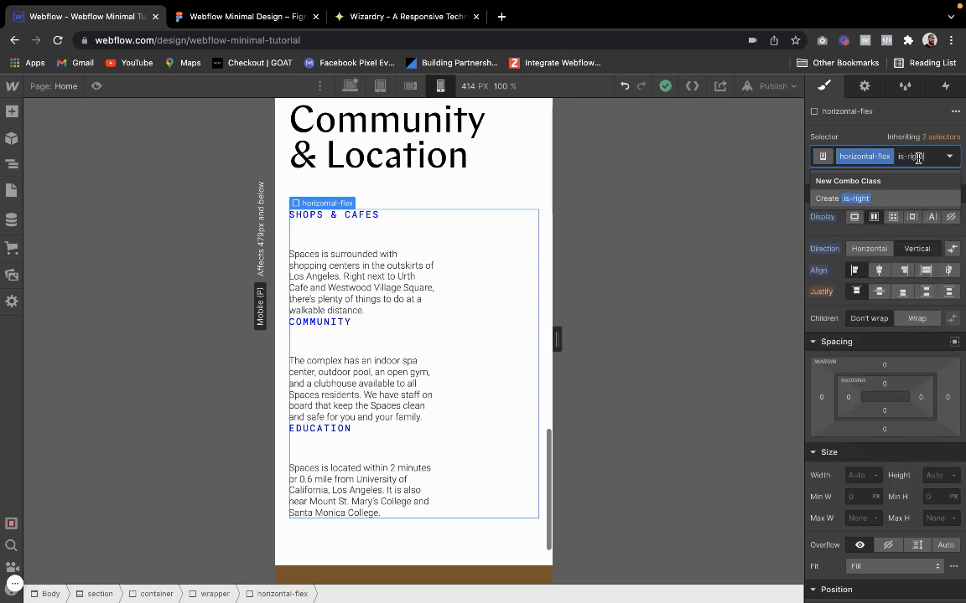
key("Return")
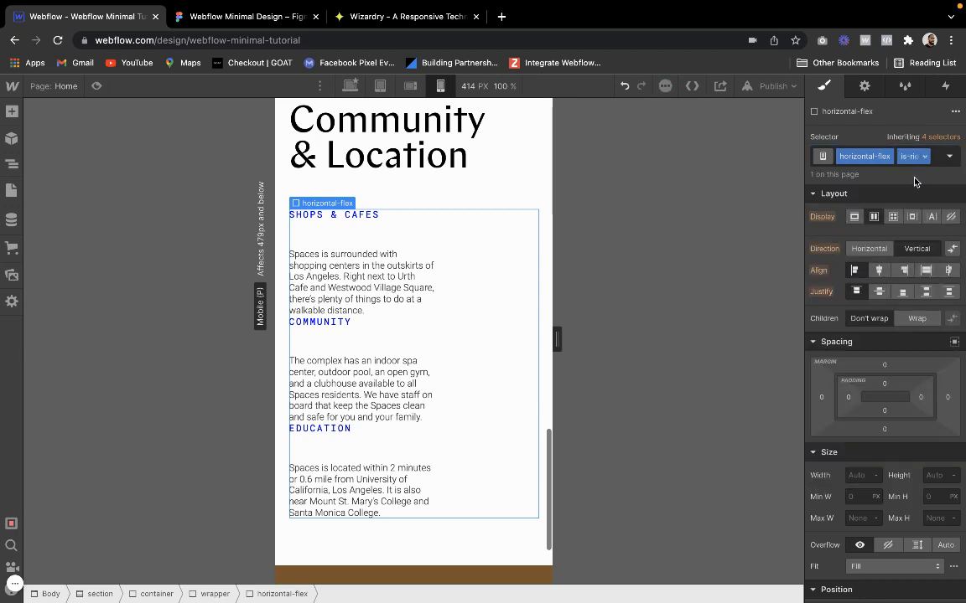
left_click(903, 270)
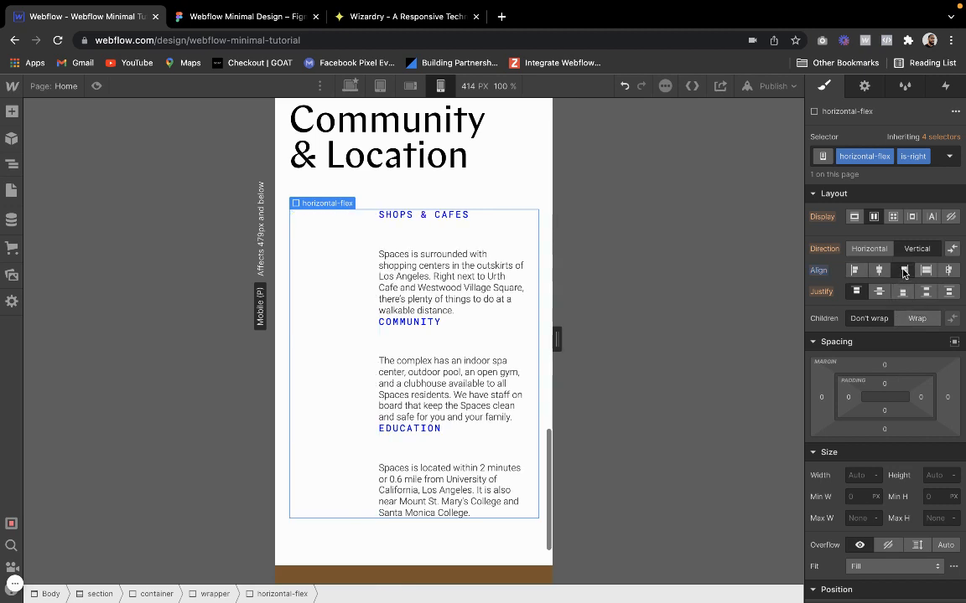
Try a 5% bottom margin on the Shops & Cafes text-wrapper class and settle on 8%
left_click(519, 248)
left_click(406, 215)
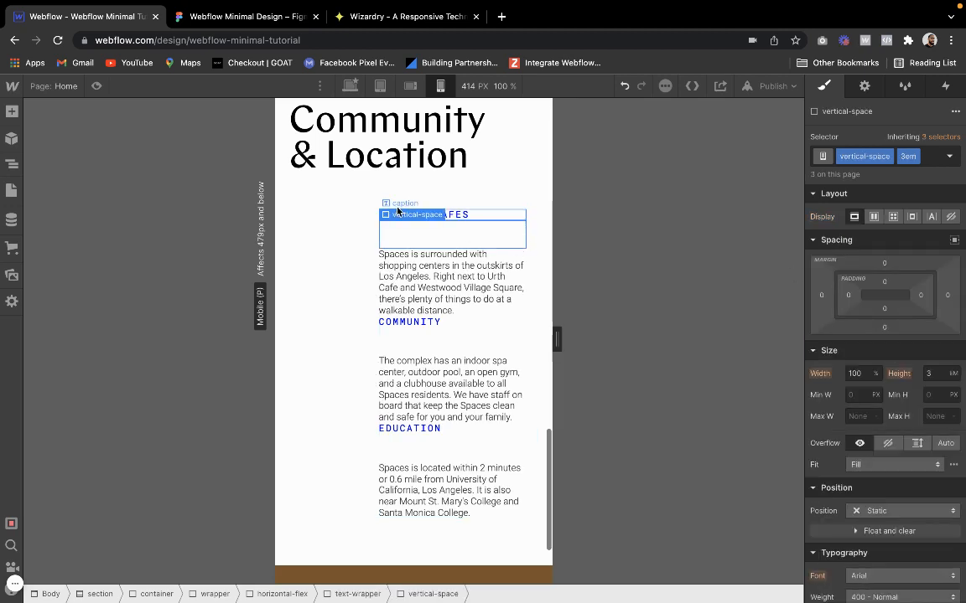
left_click(409, 232)
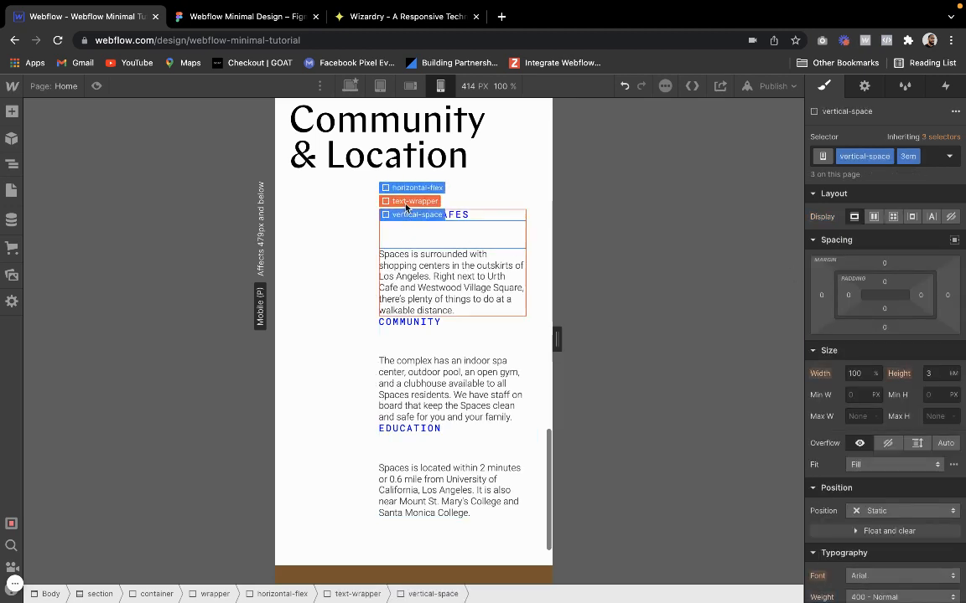
left_click(401, 200)
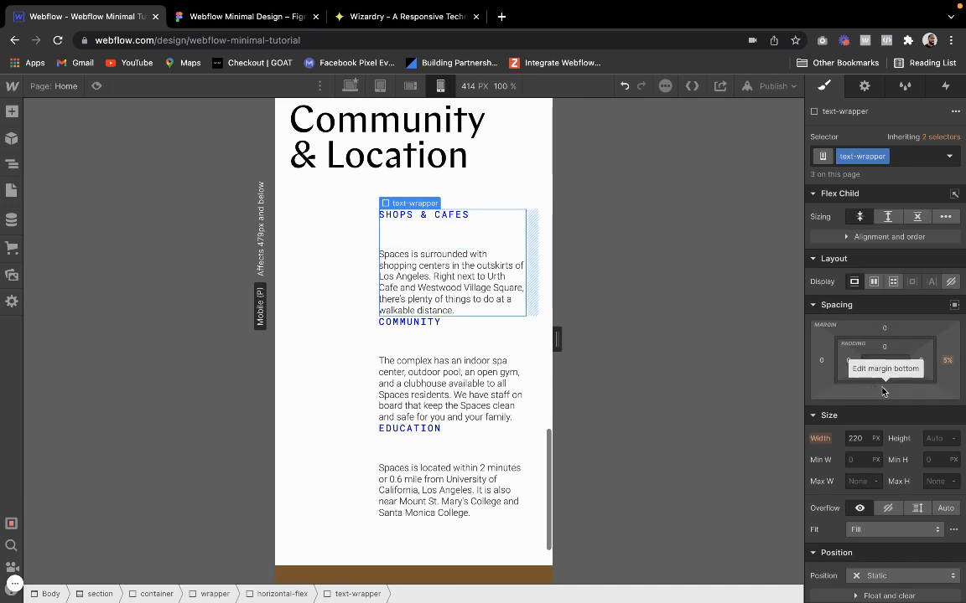
left_click(884, 391)
type("5")
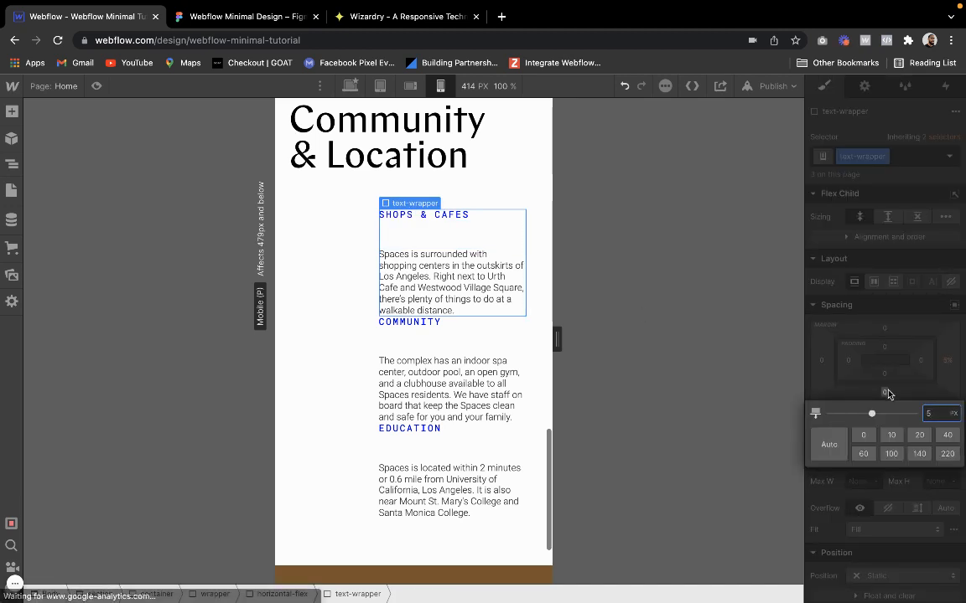
type("%")
key("Return")
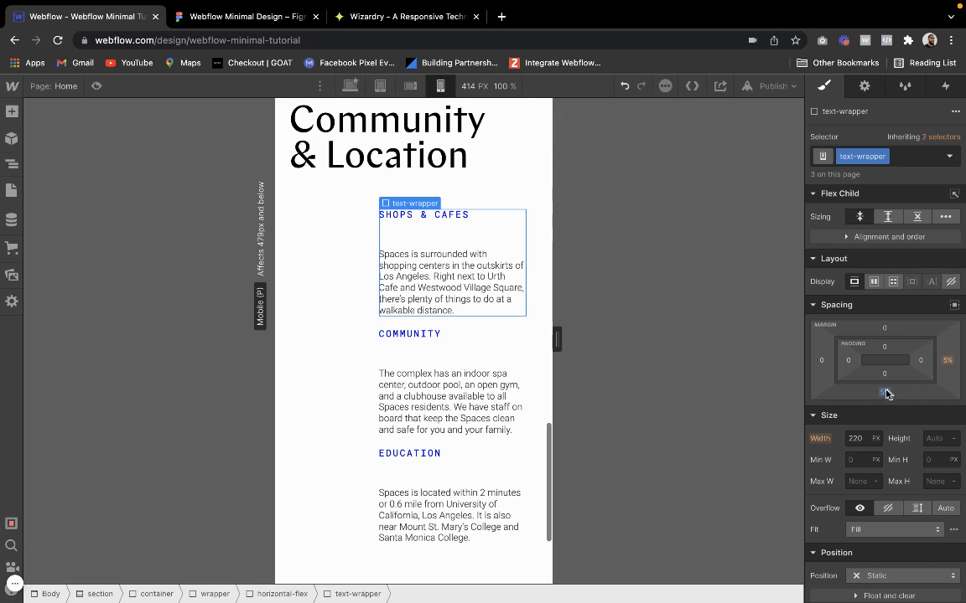
left_click(885, 394)
type("8")
key("Return")
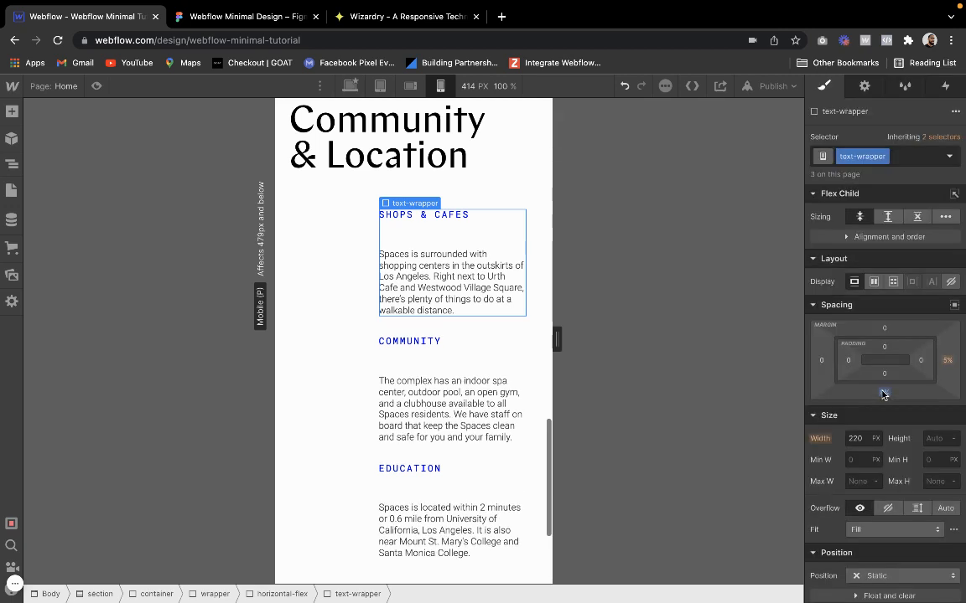
Set the width of the Shops & Cafes text-wrapper class to 200 px
left_click(349, 275)
scroll(349, 275, "down", 1)
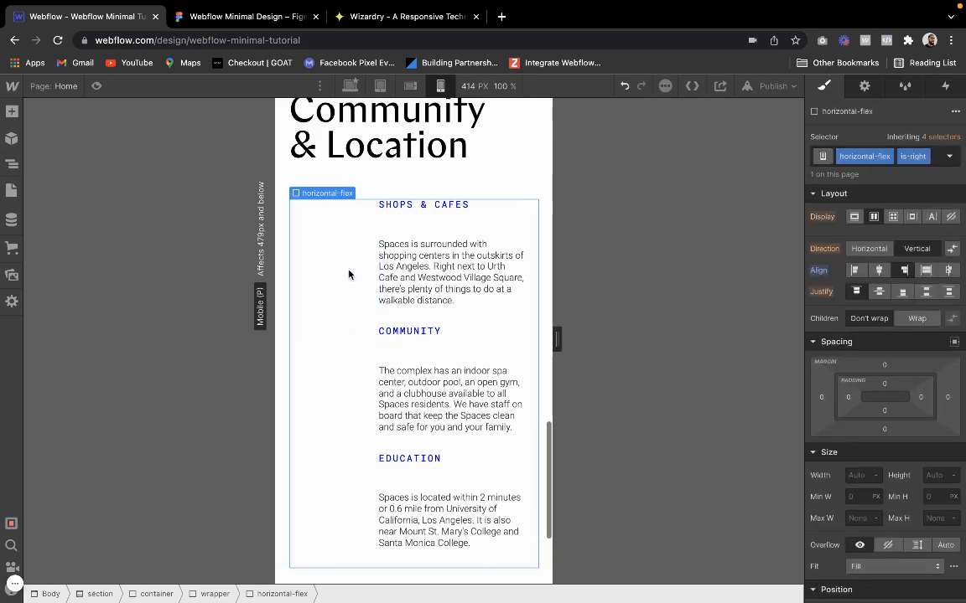
left_click(467, 232)
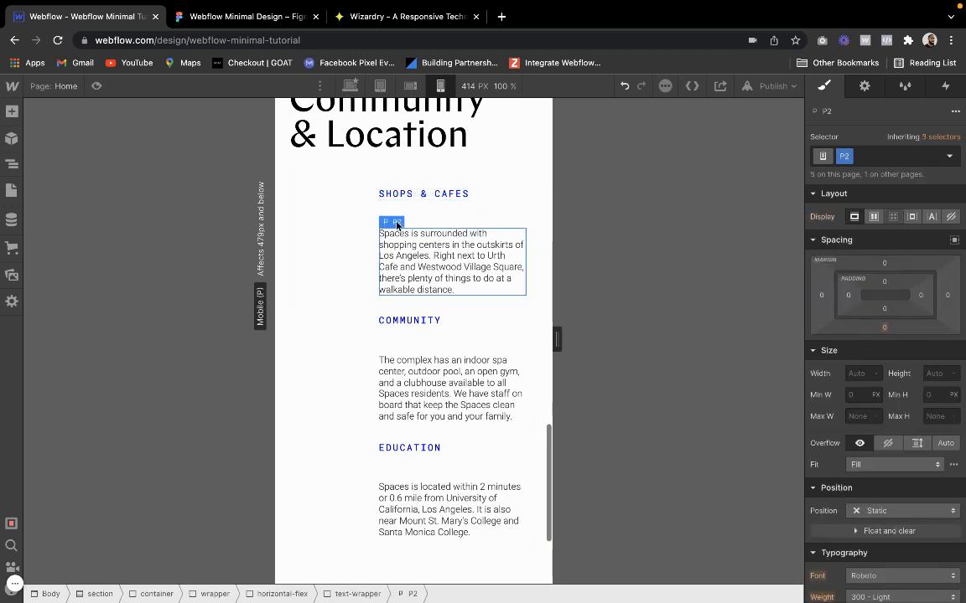
left_click(392, 207)
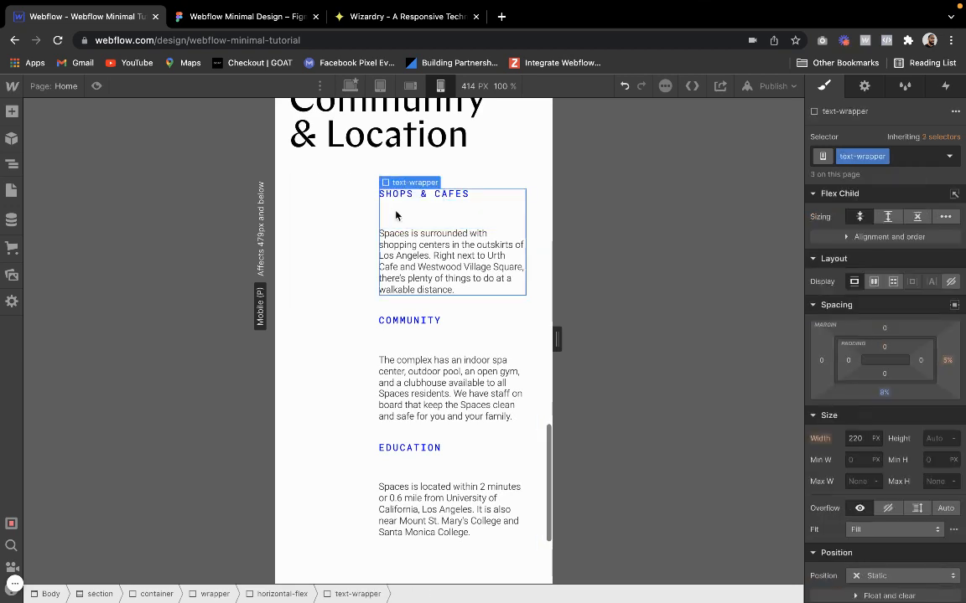
left_click(855, 438)
type("200")
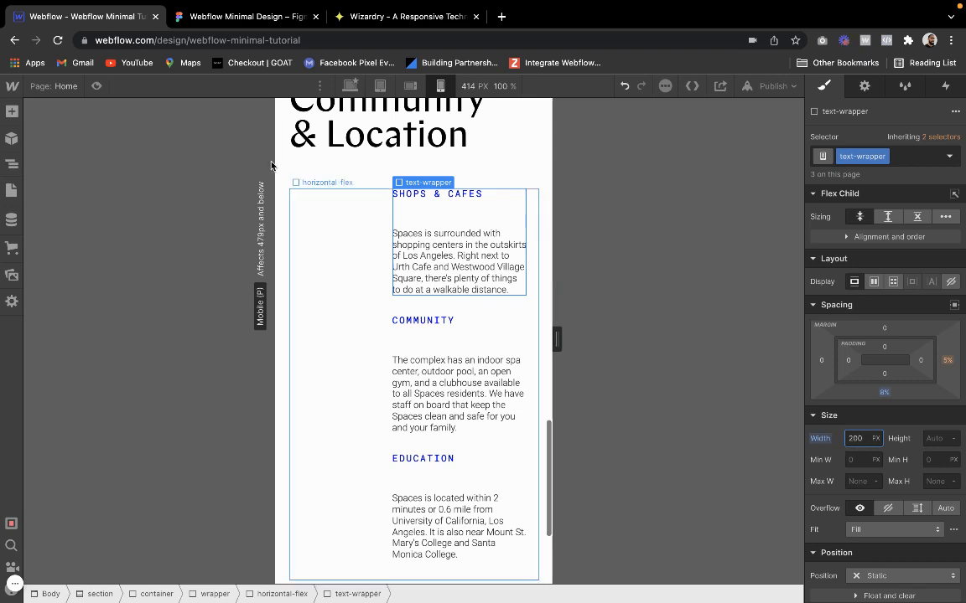
Preview the mobile portrait page and examine the Community & Location, About and Welcome sections
left_click(98, 85)
scroll(463, 315, "up", 3)
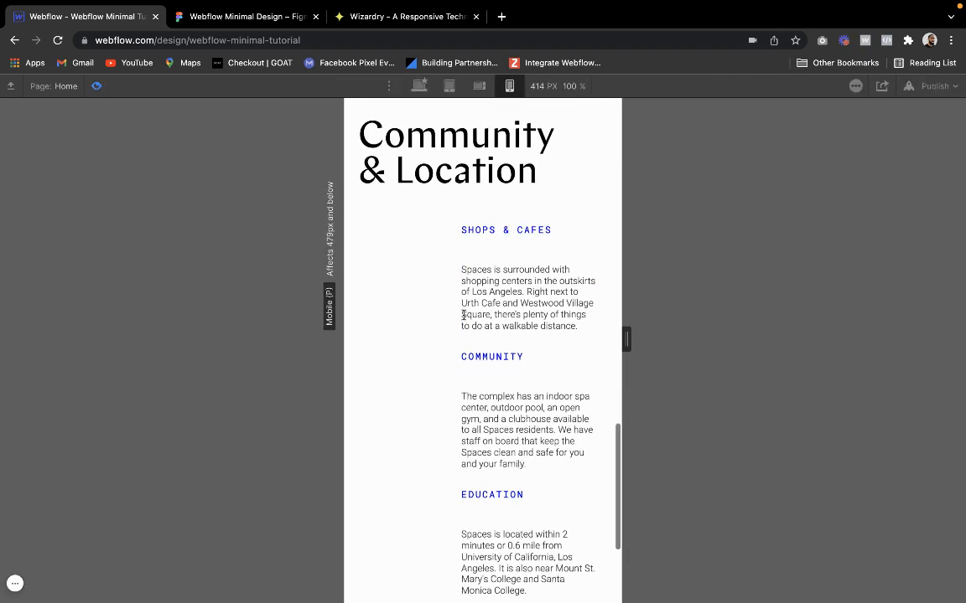
scroll(463, 316, "down", 4)
scroll(463, 315, "up", 3)
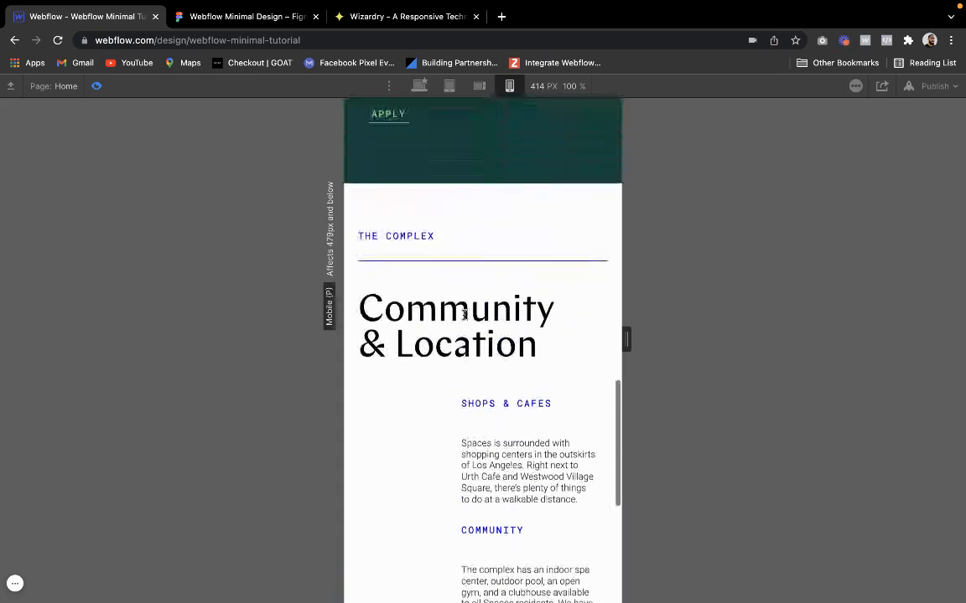
scroll(463, 315, "down", 5)
scroll(463, 315, "up", 10)
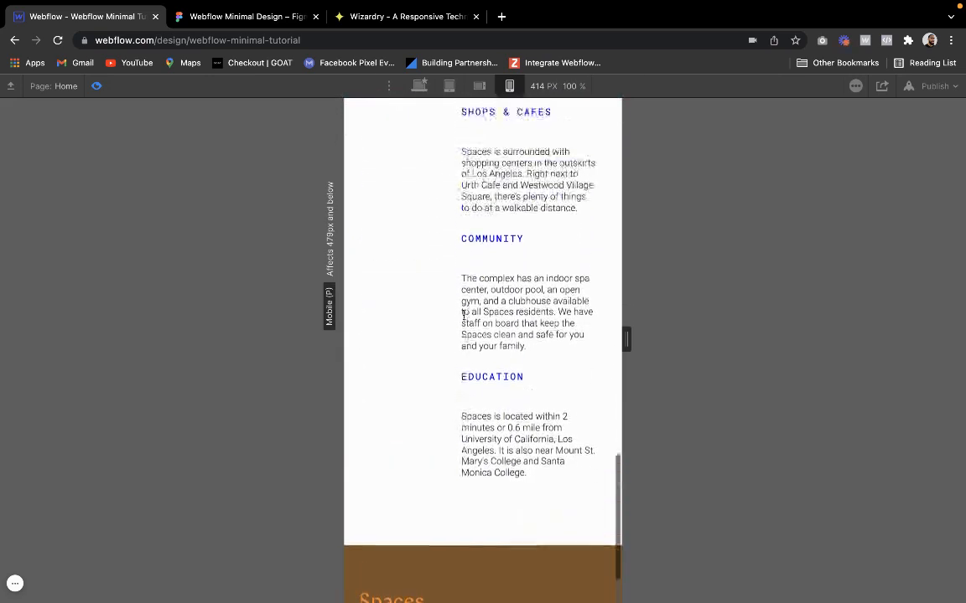
scroll(463, 319, "up", 1)
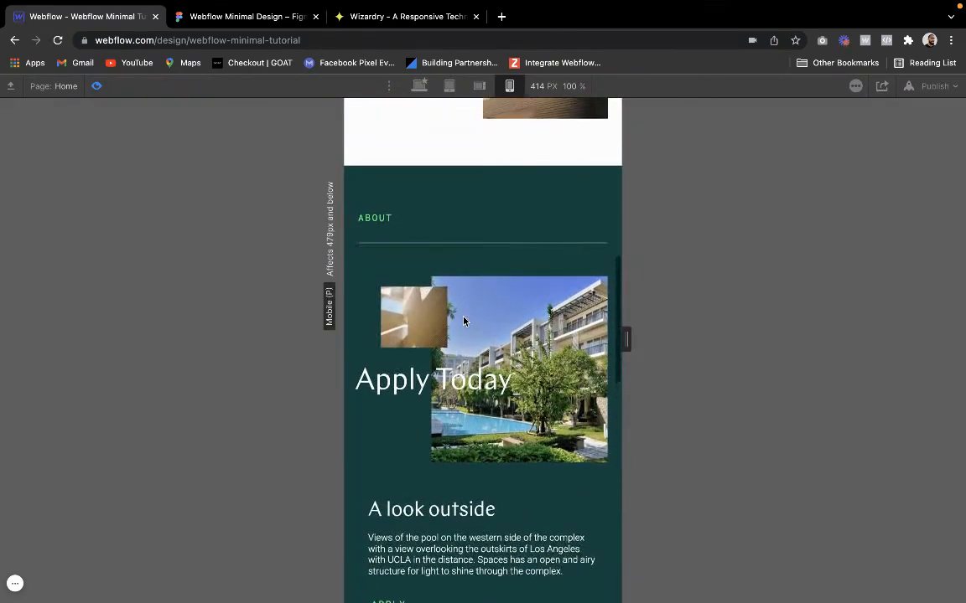
scroll(463, 318, "down", 4)
scroll(463, 318, "up", 8)
scroll(463, 319, "up", 2)
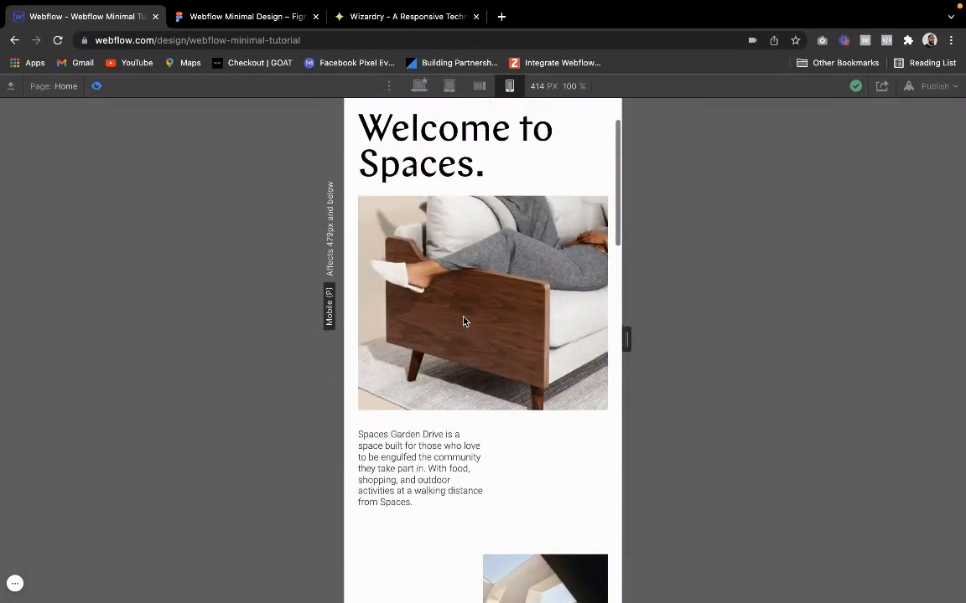
scroll(463, 321, "down", 7)
scroll(468, 351, "down", 1)
scroll(470, 350, "down", 9)
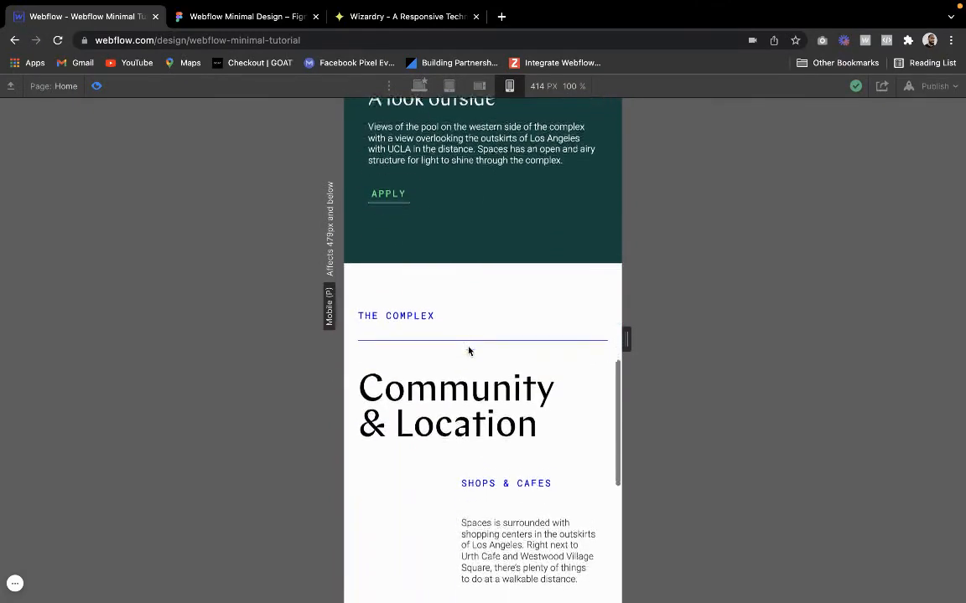
left_click(96, 87)
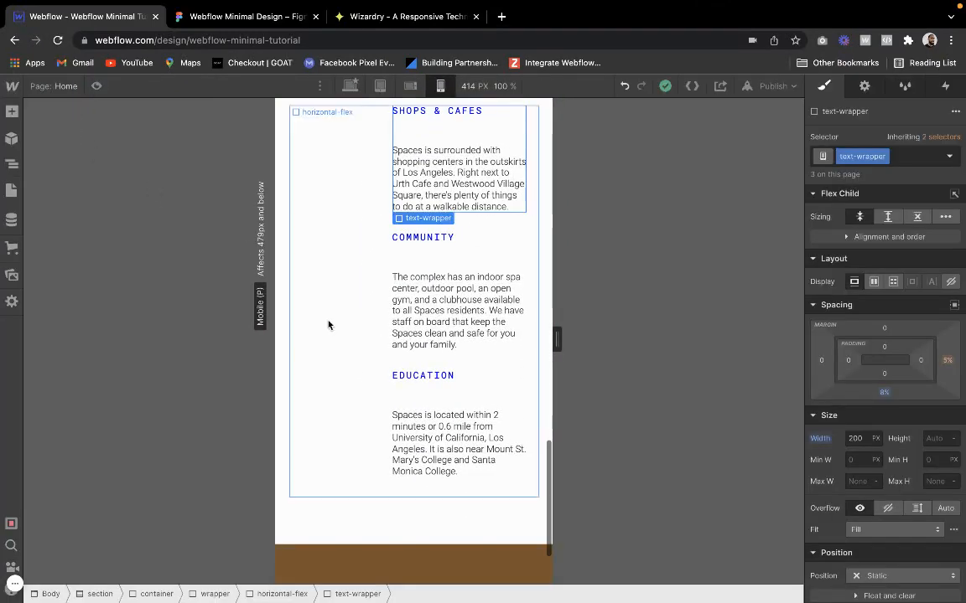
Try a 10% bottom margin on the footer's Spaces logo and settle on 25%
scroll(328, 323, "down", 3)
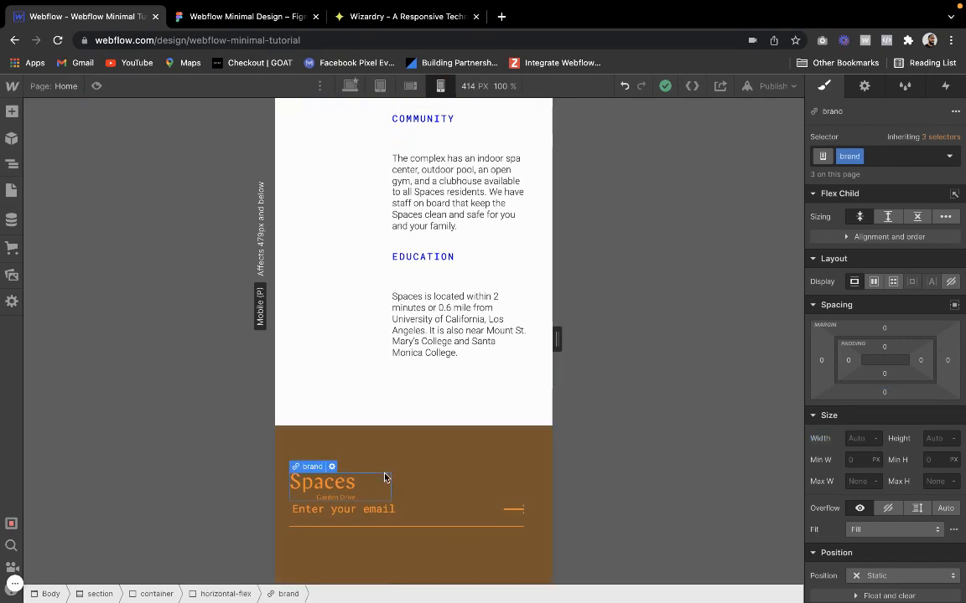
left_click(422, 489)
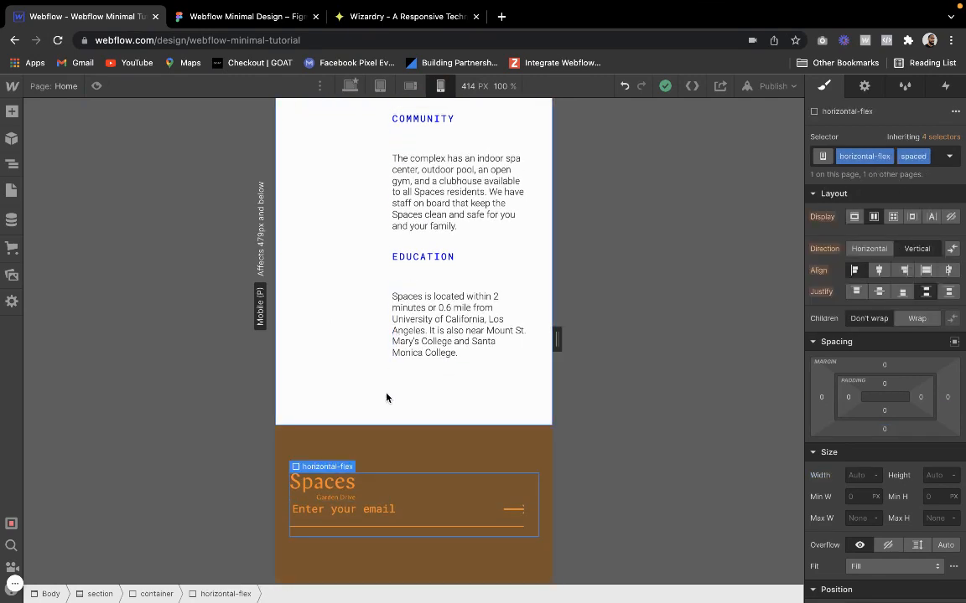
left_click(352, 480)
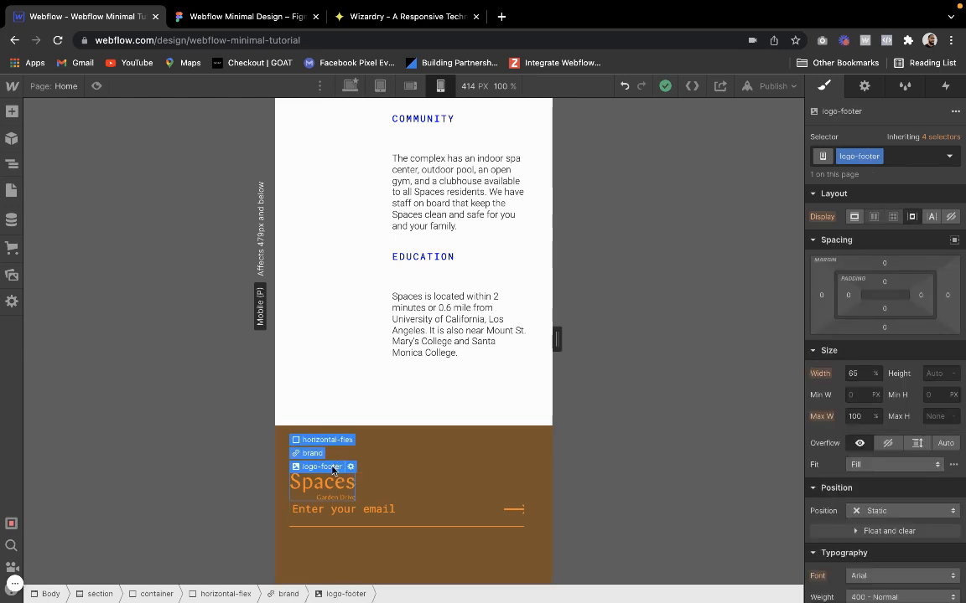
left_click(883, 327)
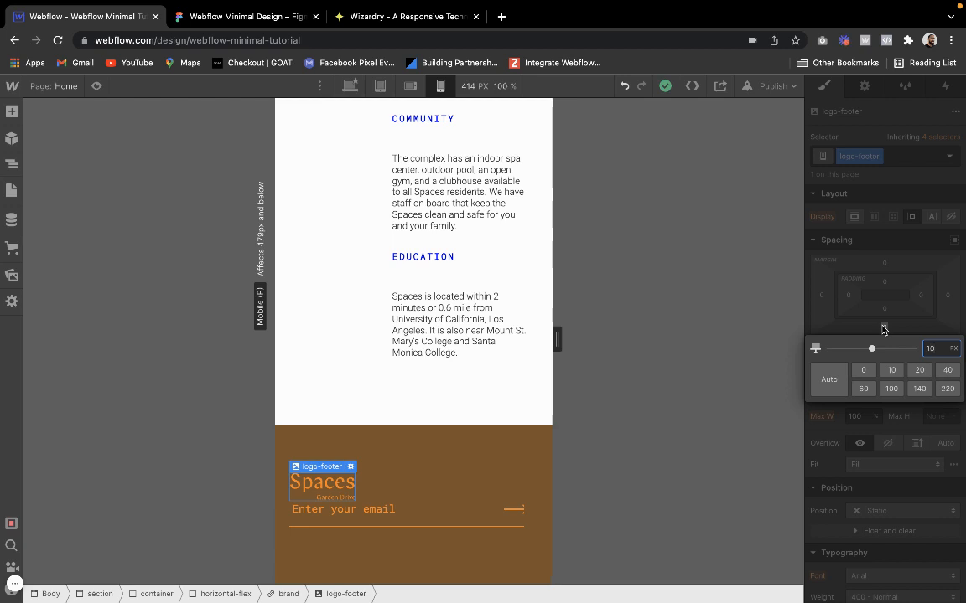
type("%")
key("Return")
left_click(880, 328)
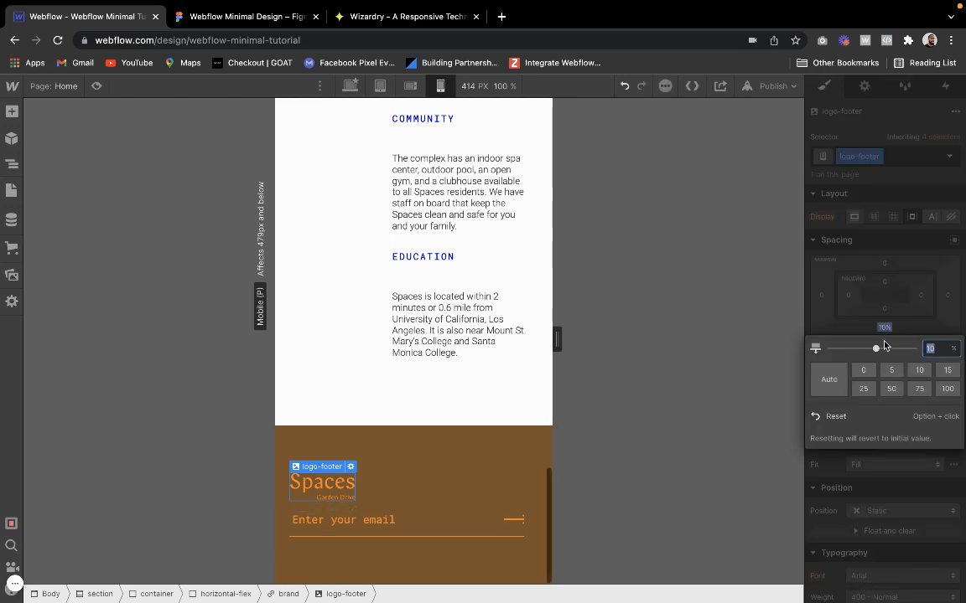
type("25")
key("Return")
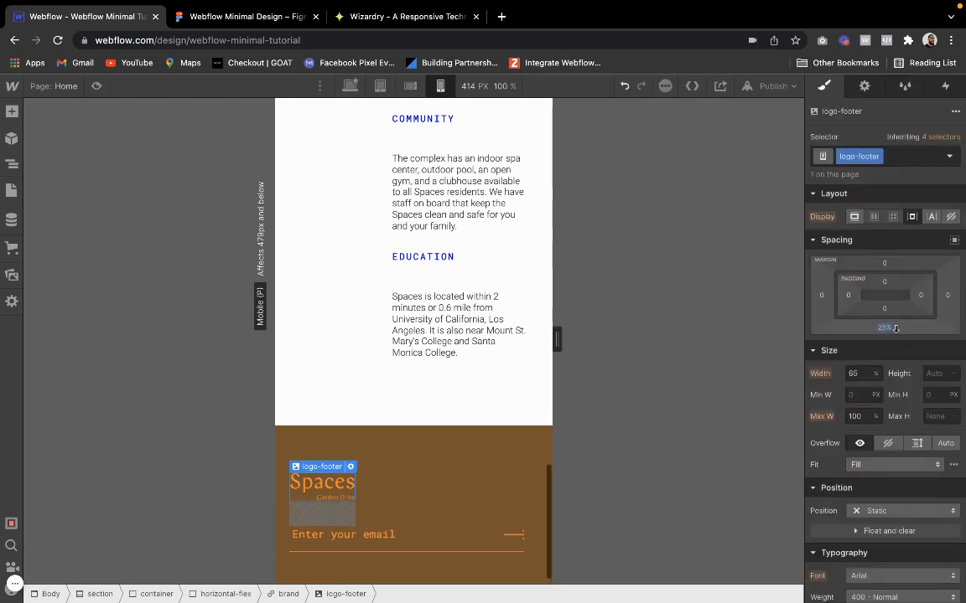
Try a 30% bottom margin on the footer's Spaces logo
left_click(884, 328)
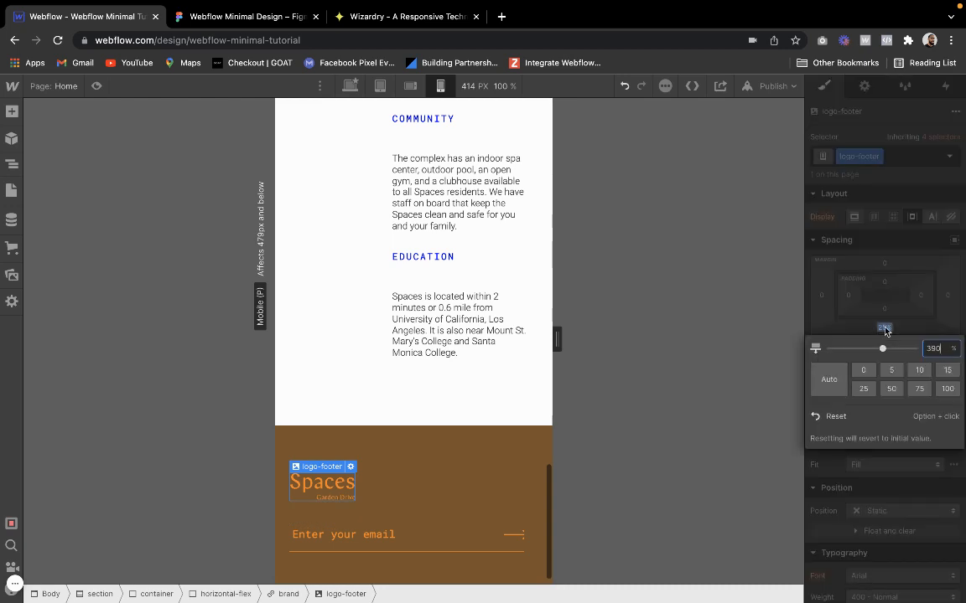
key("Return")
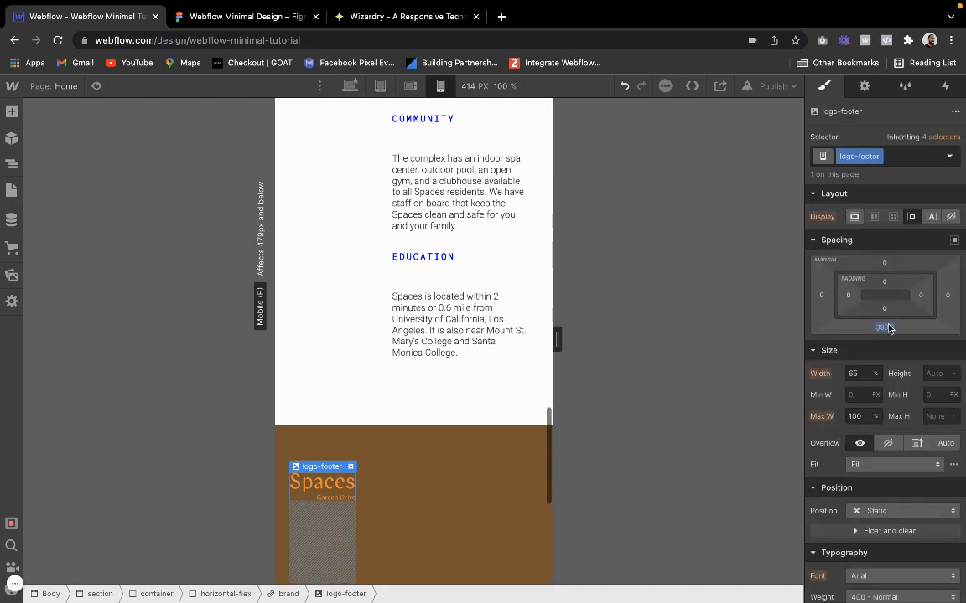
left_click(887, 328)
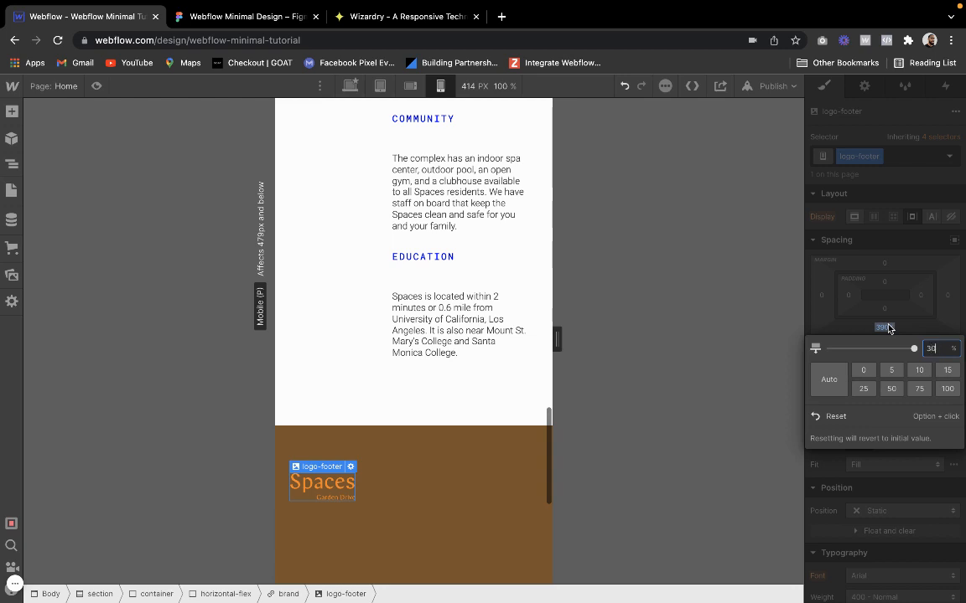
key("Return")
left_click(491, 373)
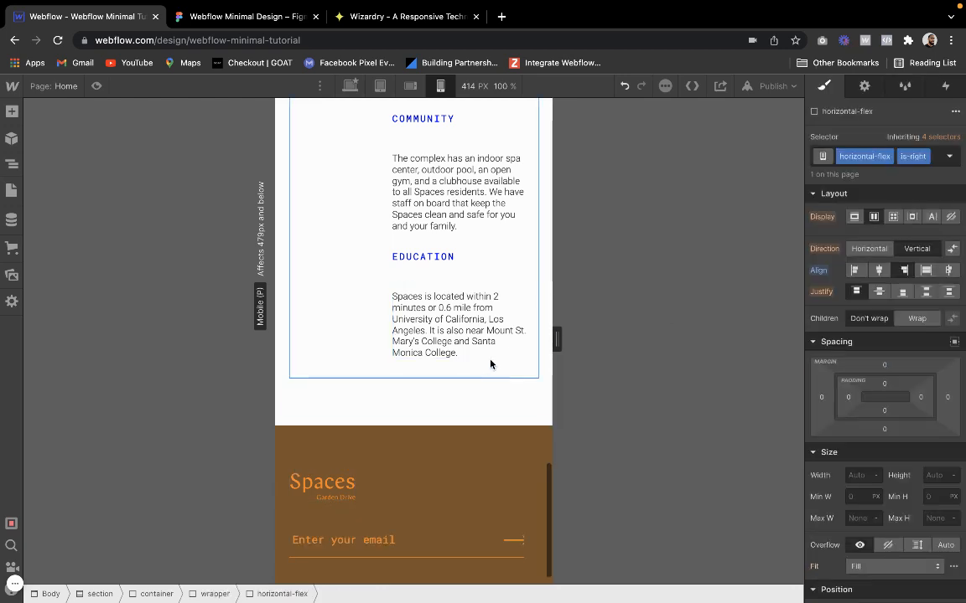
scroll(491, 369, "down", 1)
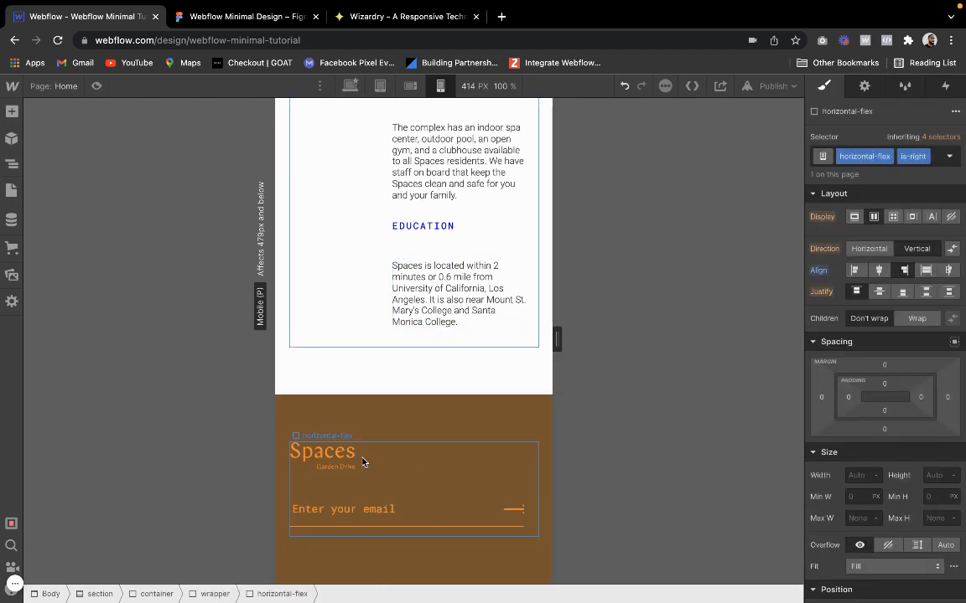
left_click(306, 451)
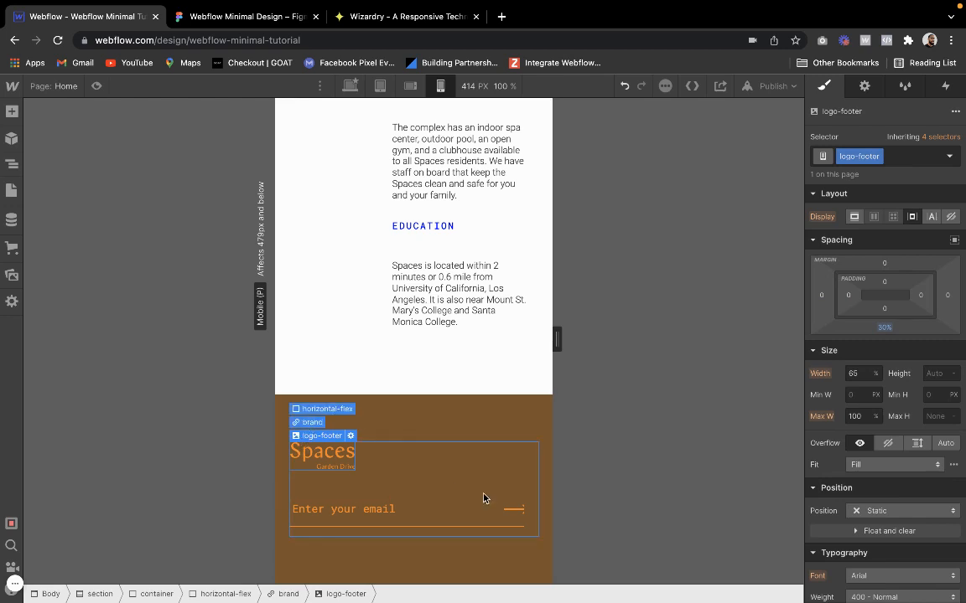
Set the width of the footer form's submit arrow to 15 VW on mobile portrait
left_click(521, 509)
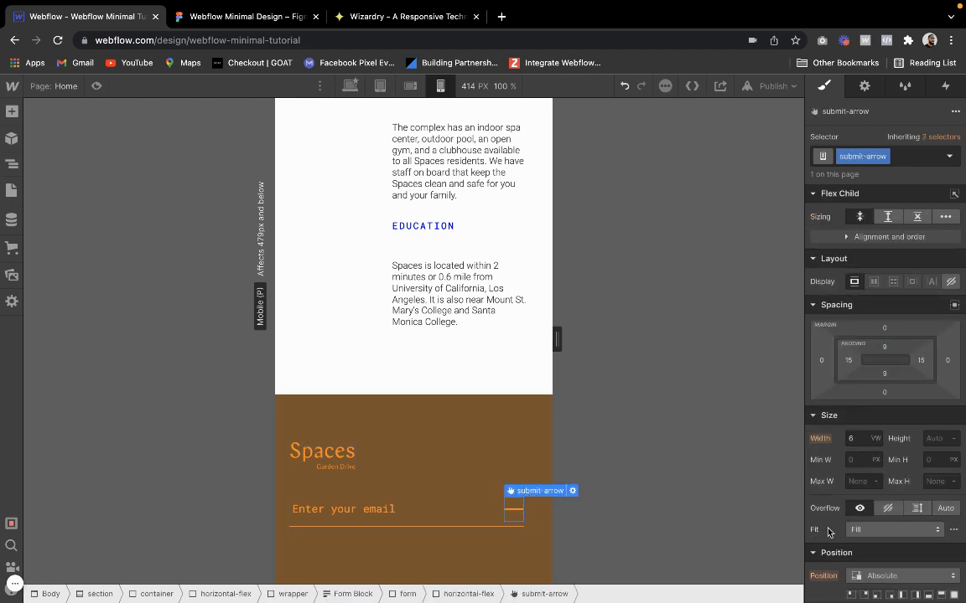
scroll(847, 377, "down", 5)
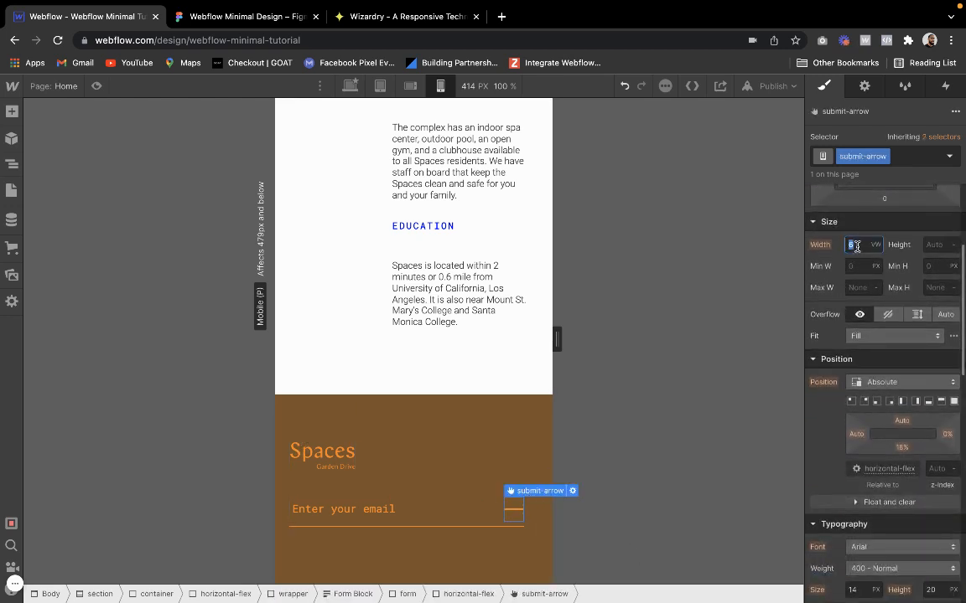
left_click(856, 244)
type("11")
key("Up")
key("Up")
key("Up")
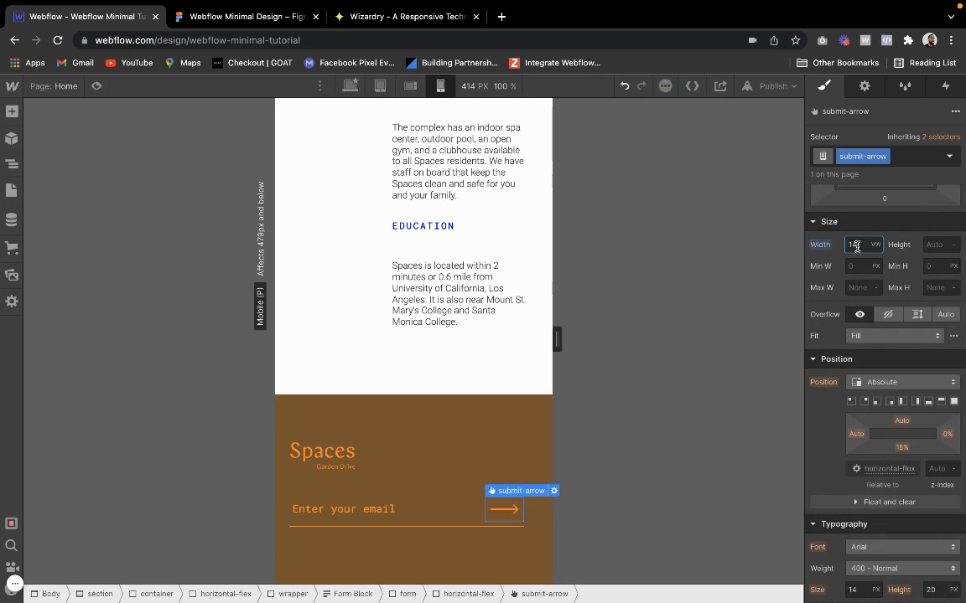
key("Up")
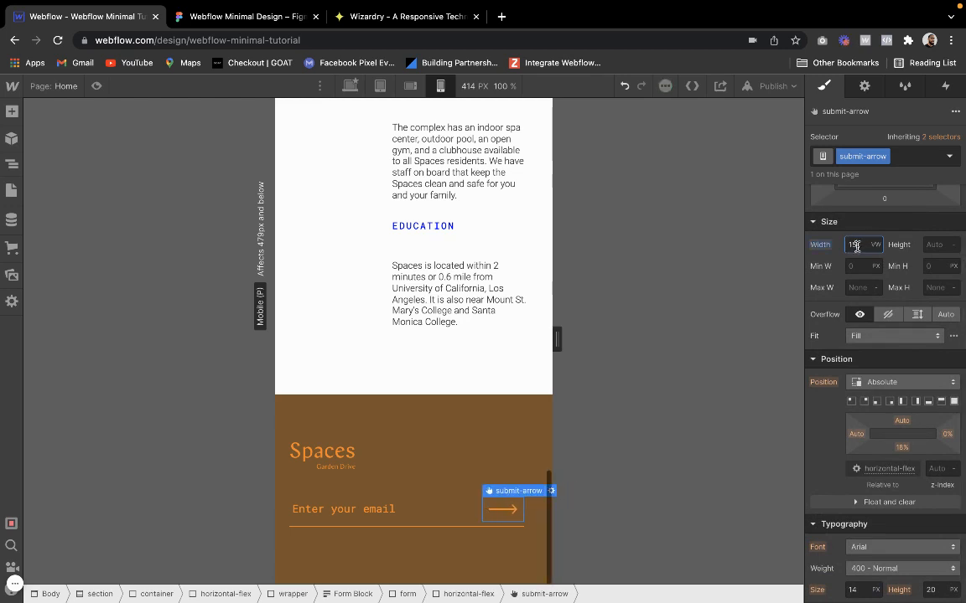
left_click(471, 354)
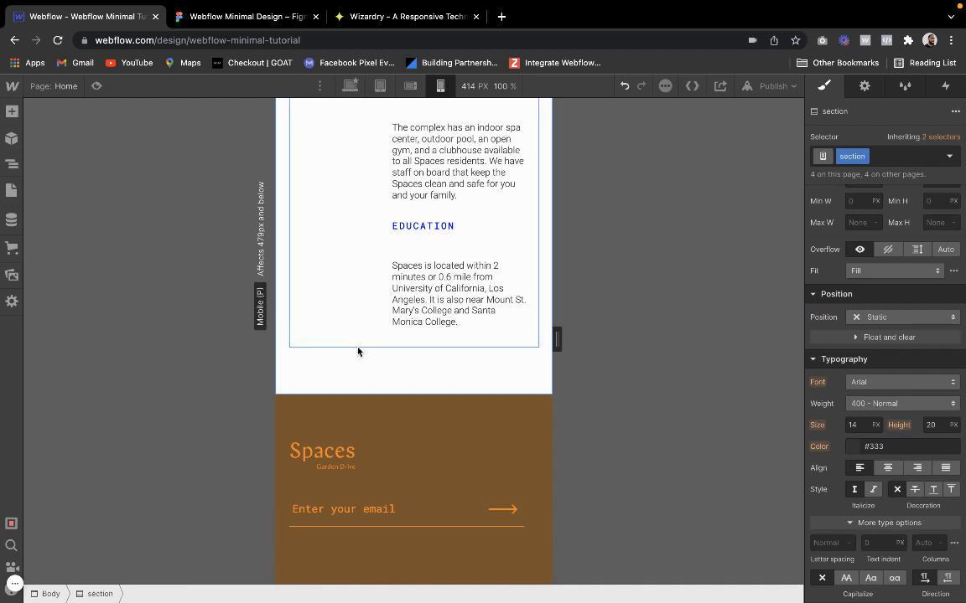
Try a 40% bottom margin on the footer's Spaces logo, settle on 50%, and preview the footer
left_click(329, 466)
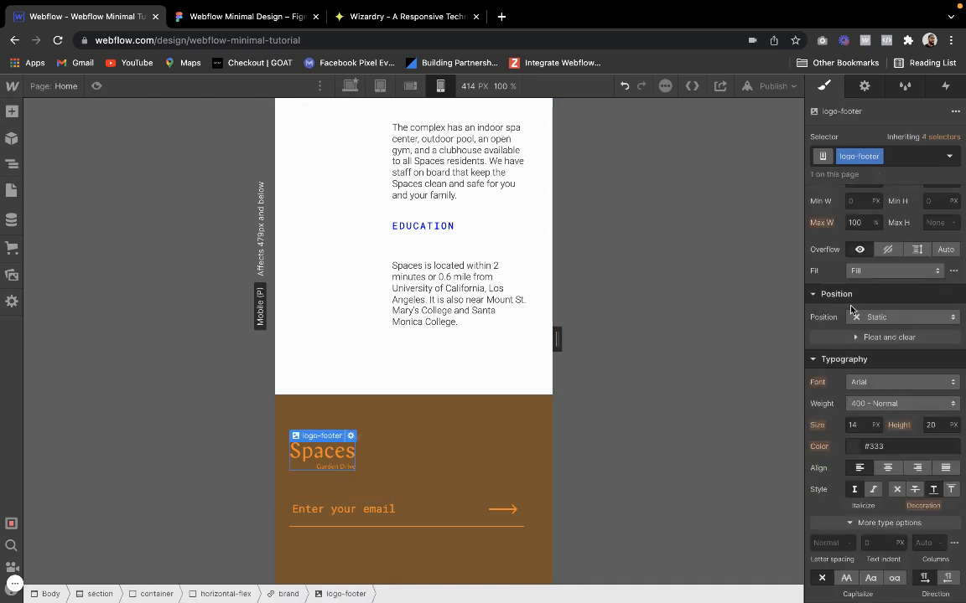
scroll(851, 310, "up", 4)
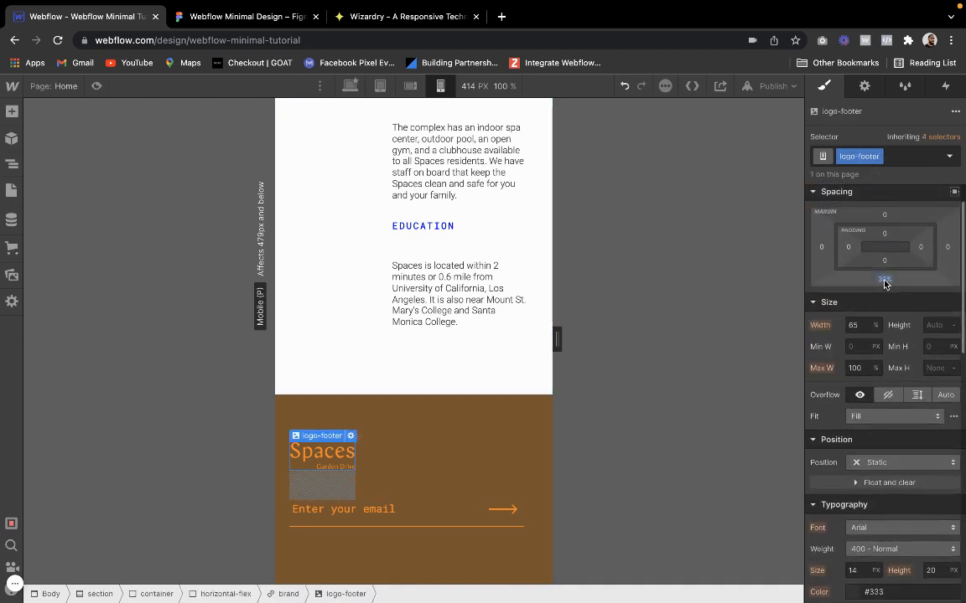
left_click(884, 282)
type("40")
key("Return")
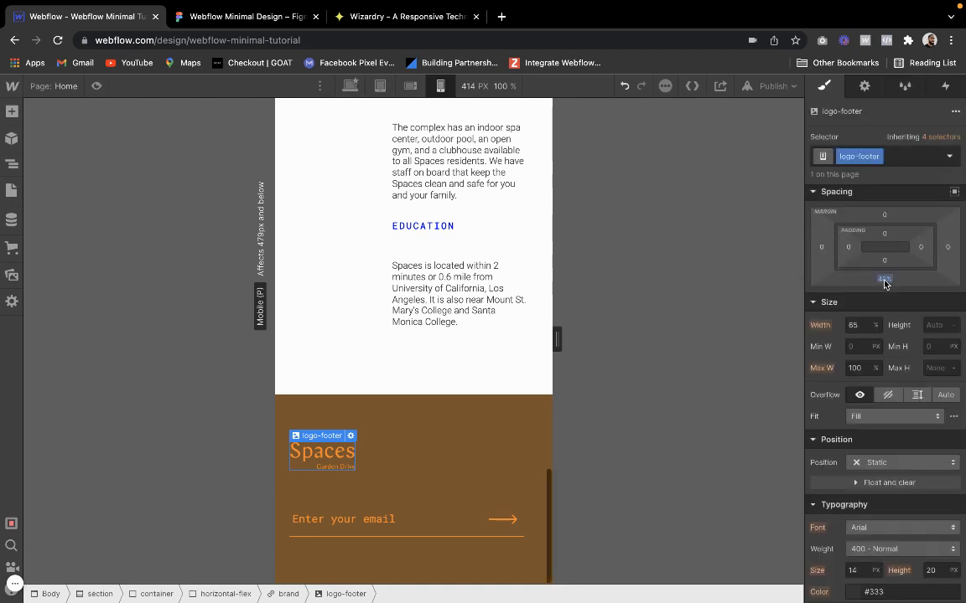
left_click(884, 282)
type("50")
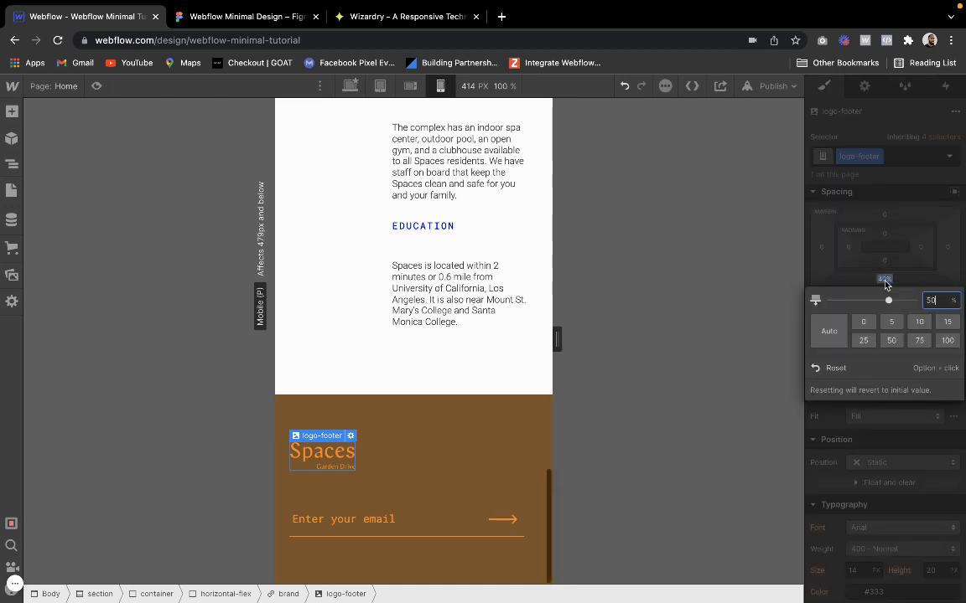
key("Return")
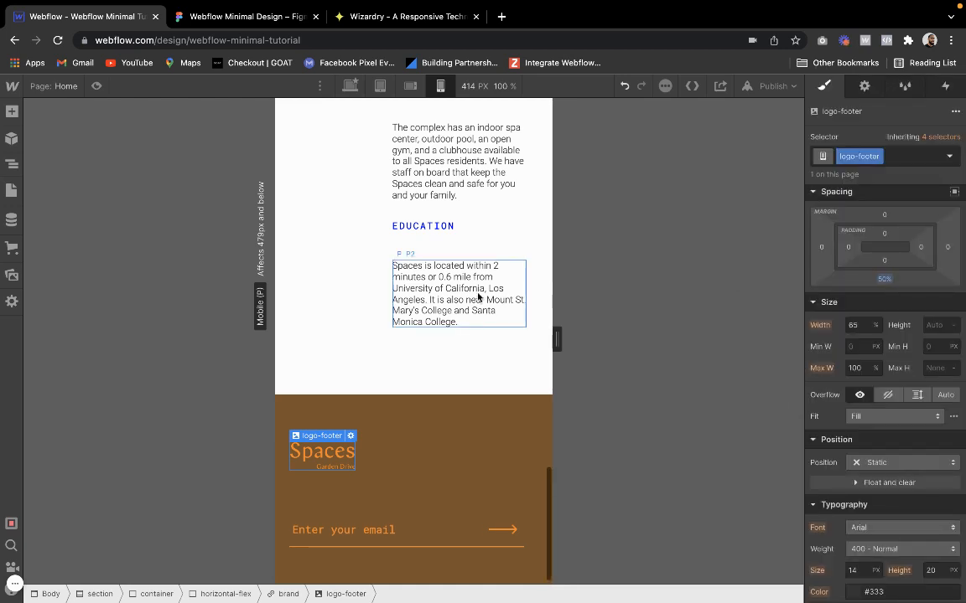
left_click(98, 87)
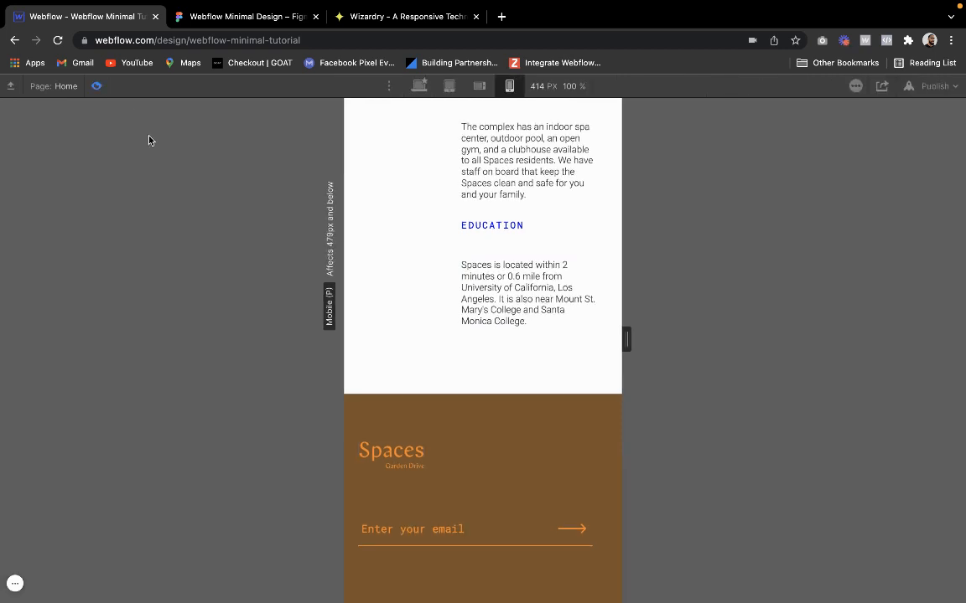
left_click(96, 86)
Inspect the base section class that the footer section inherits from and return to the mobile portrait breakpoint
left_click(444, 410)
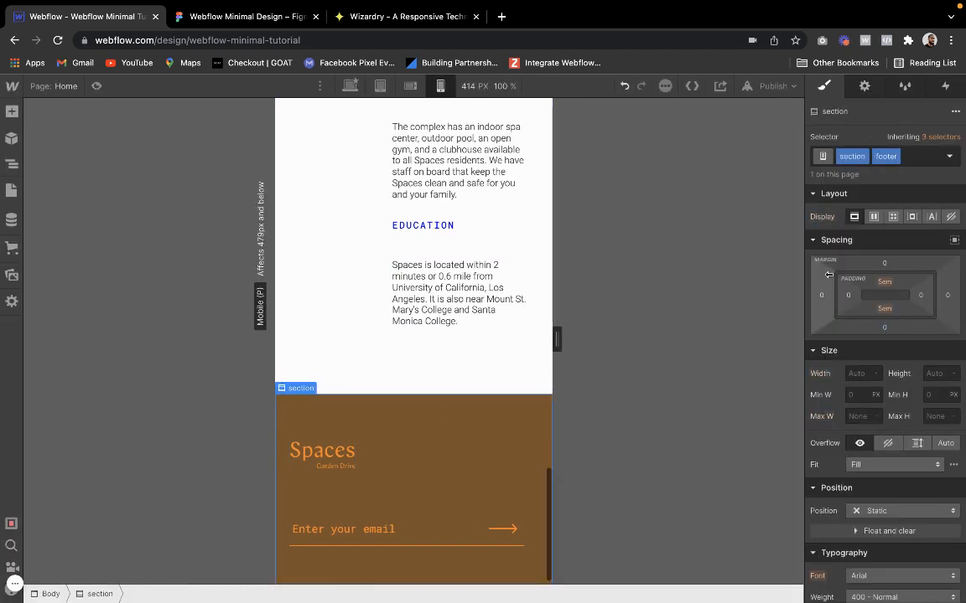
left_click(939, 137)
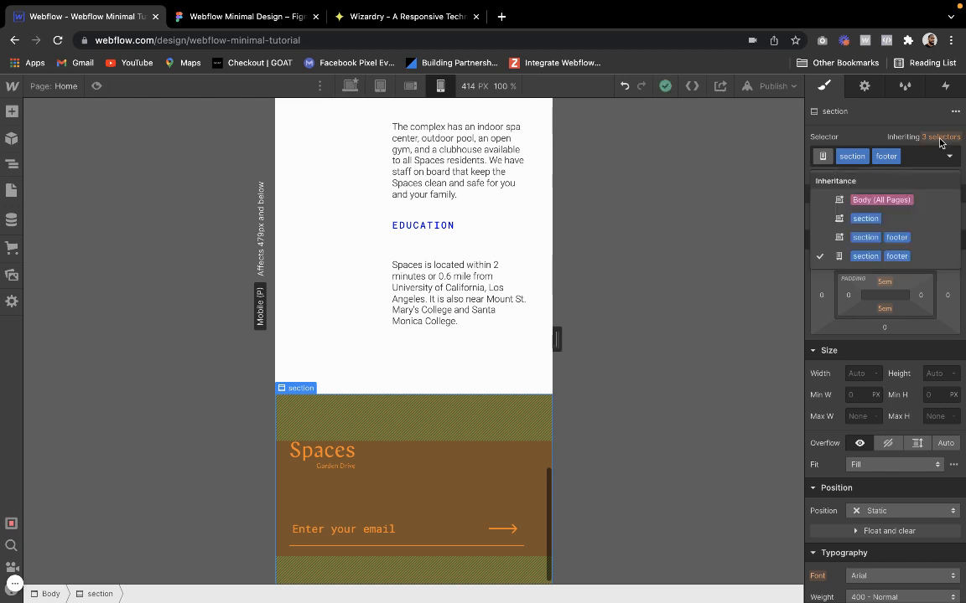
left_click(879, 218)
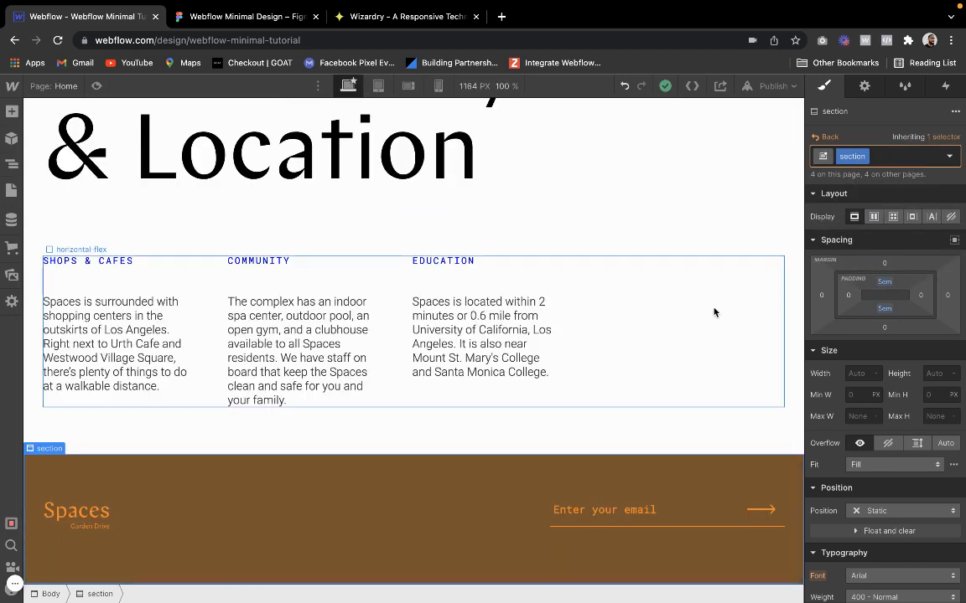
left_click(438, 85)
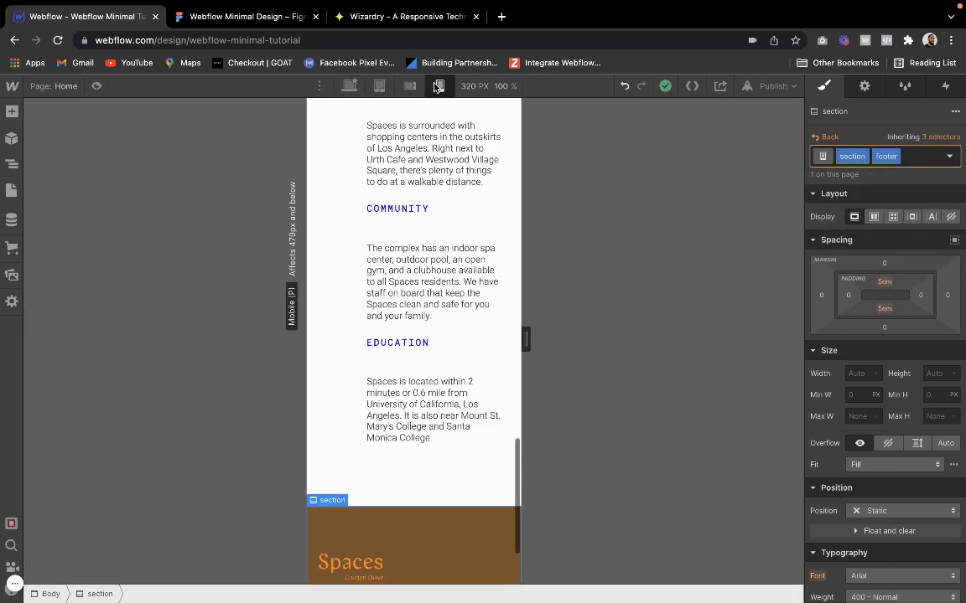
Set the footer section's top and bottom padding to 3 em on mobile portrait
left_click(885, 282)
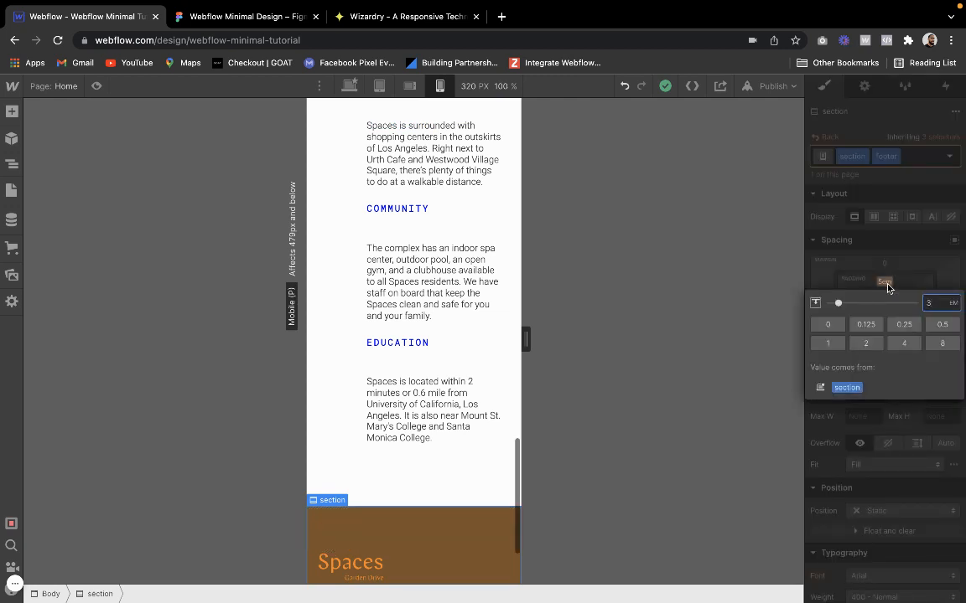
type("3")
key("Return")
left_click(883, 309)
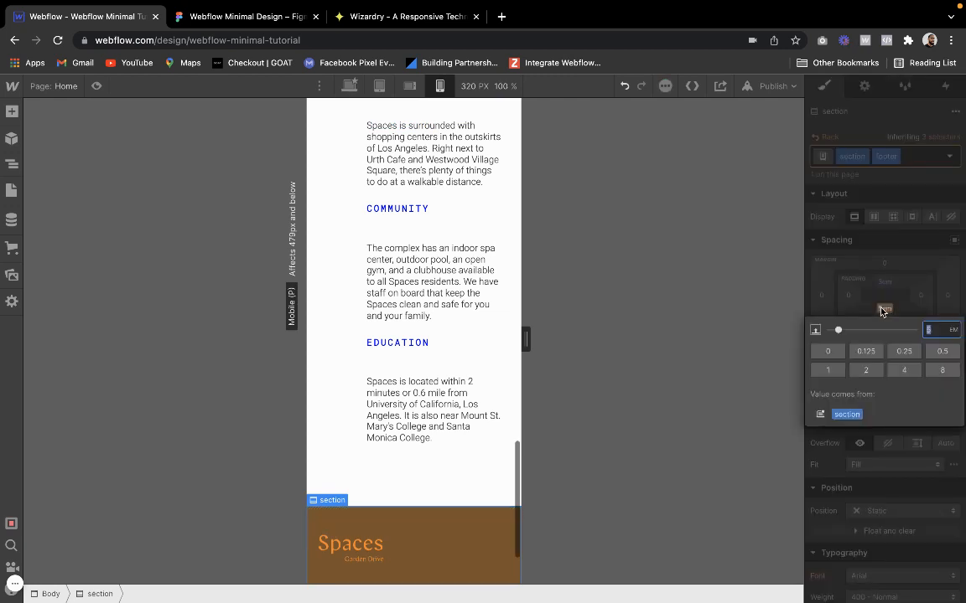
type("3")
key("Return")
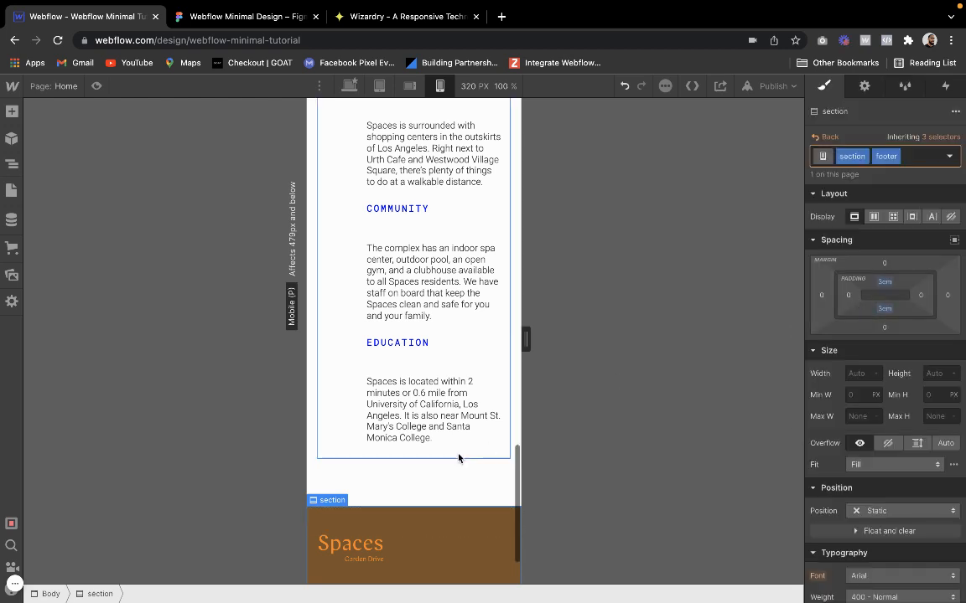
Set the shared section class's top and bottom padding to 3 em, using the Community & Location section on mobile portrait
left_click(459, 458)
left_click(457, 486)
left_click(887, 286)
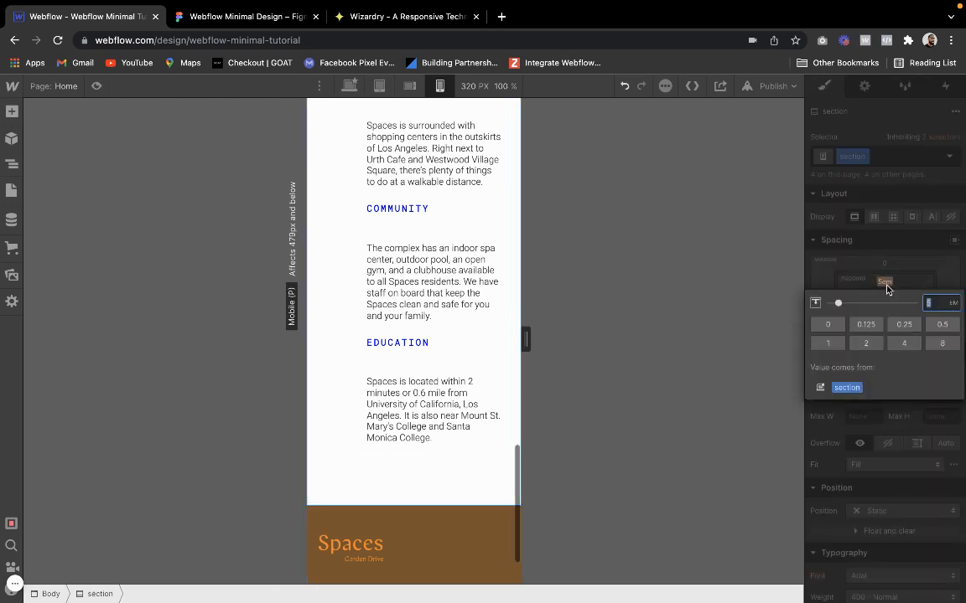
type("3")
key("Return")
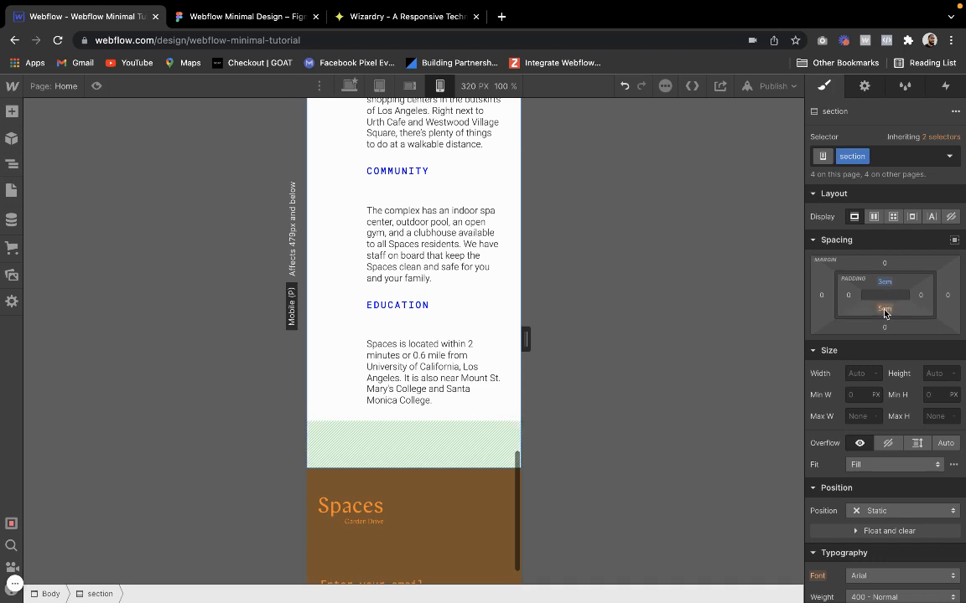
left_click(884, 309)
type("3")
key("Return")
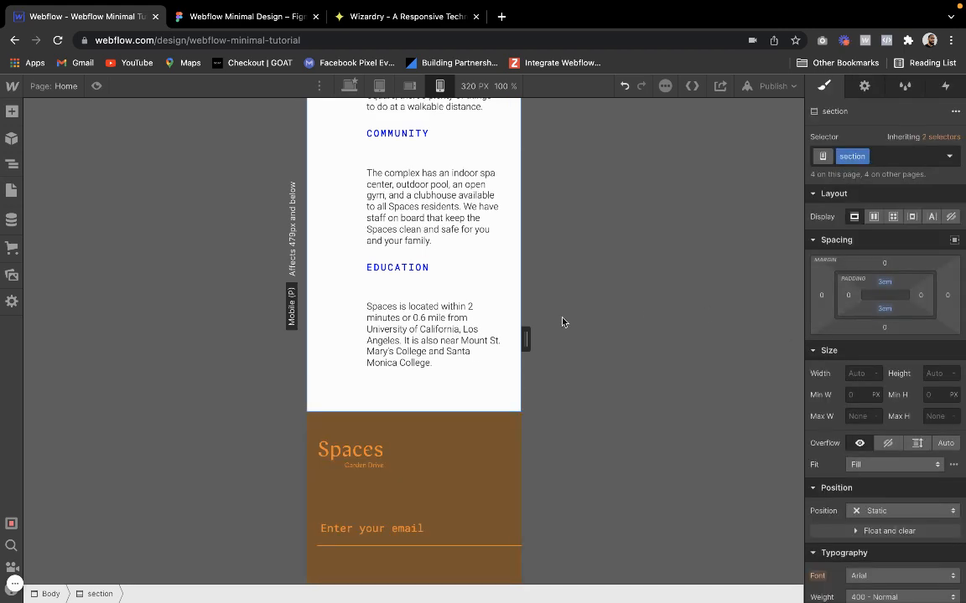
Check the padding of the About and Welcome sections on mobile portrait and select the Community & Location heading
scroll(441, 327, "up", 5)
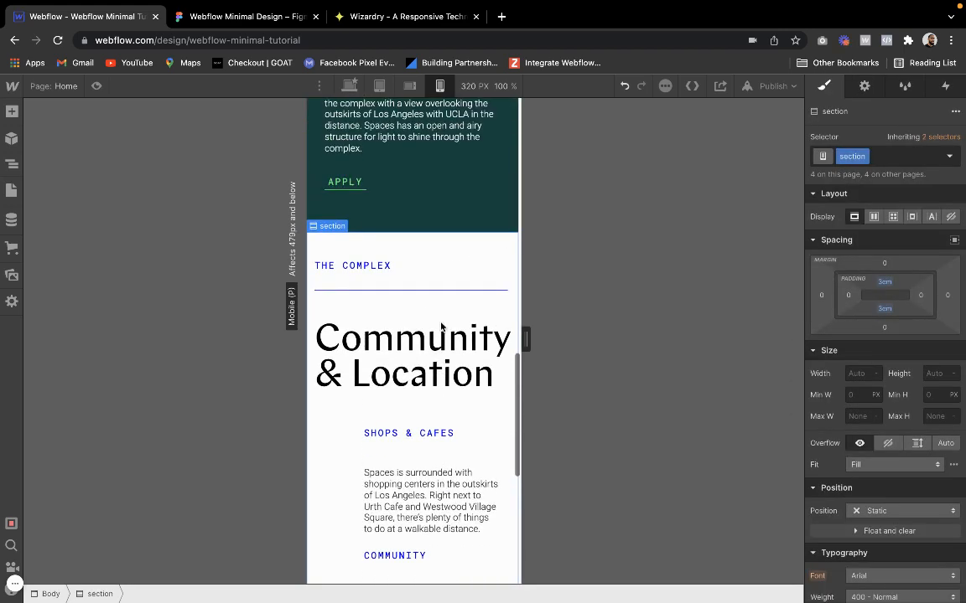
scroll(442, 326, "up", 2)
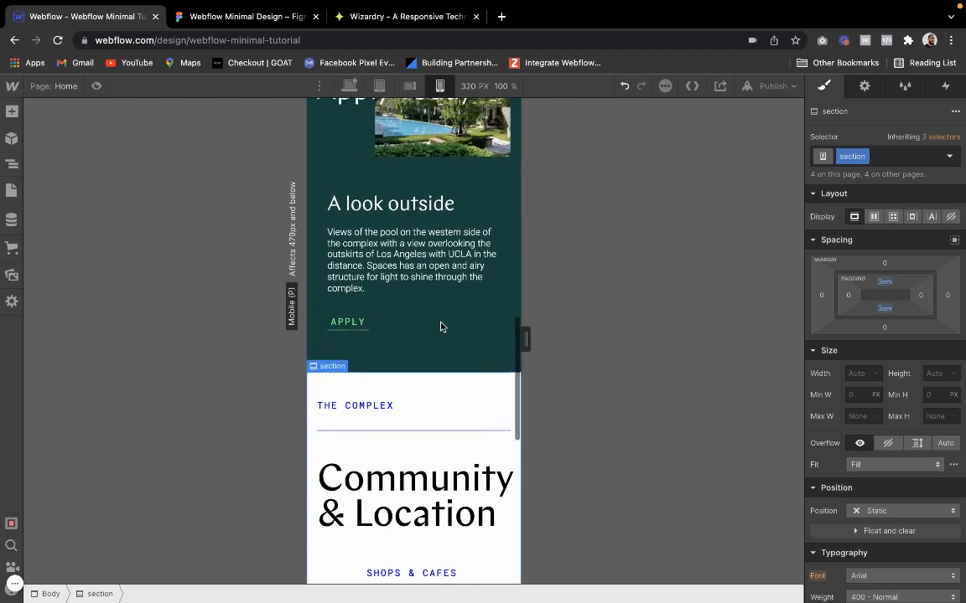
scroll(442, 327, "up", 4)
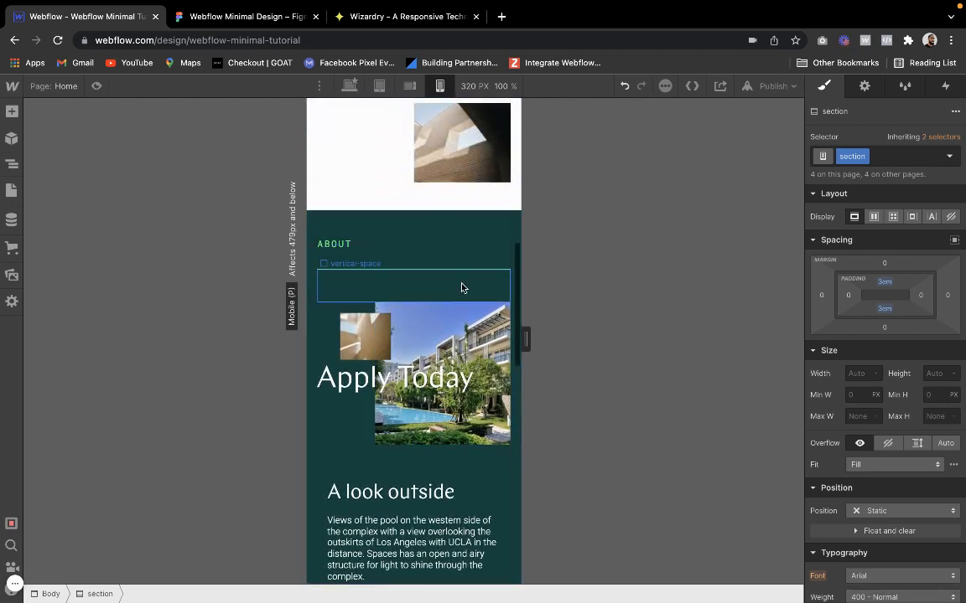
left_click(467, 229)
scroll(467, 230, "up", 10)
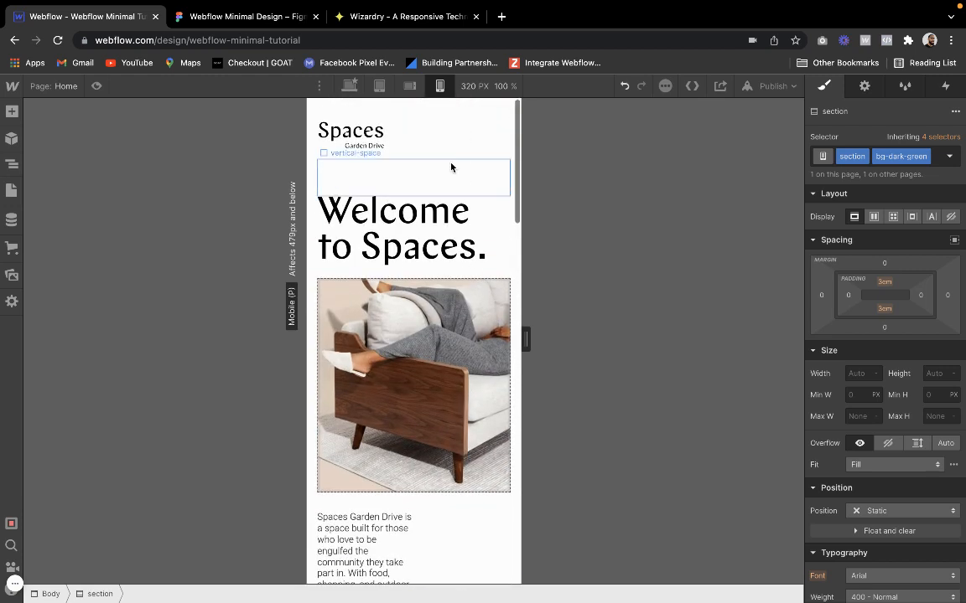
left_click(467, 112)
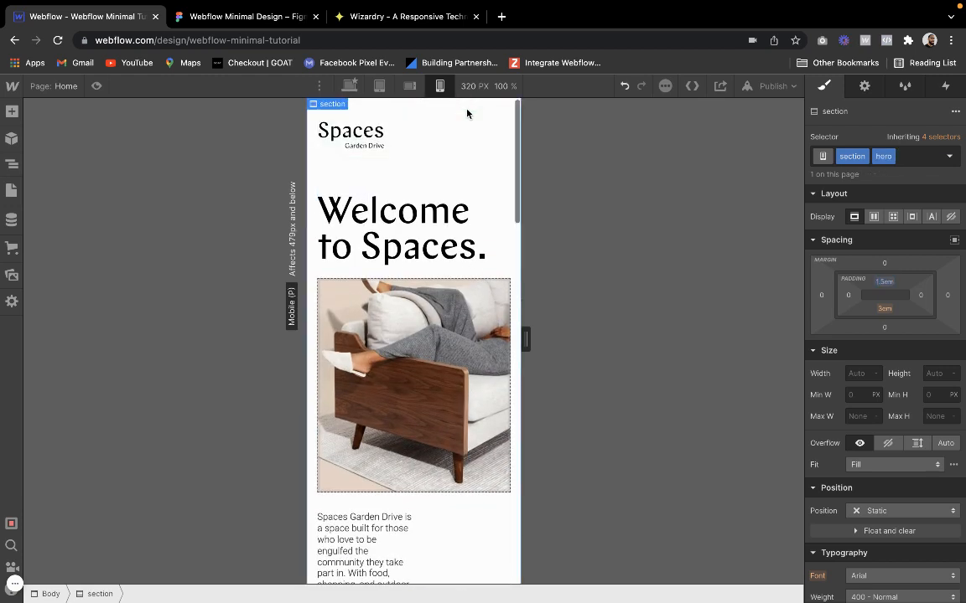
scroll(460, 155, "down", 10)
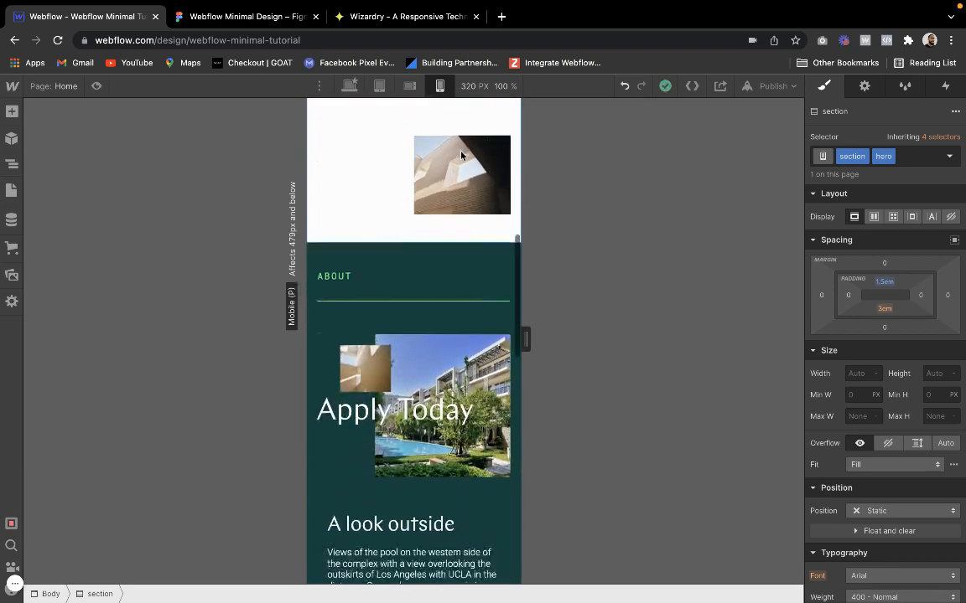
scroll(460, 155, "down", 10)
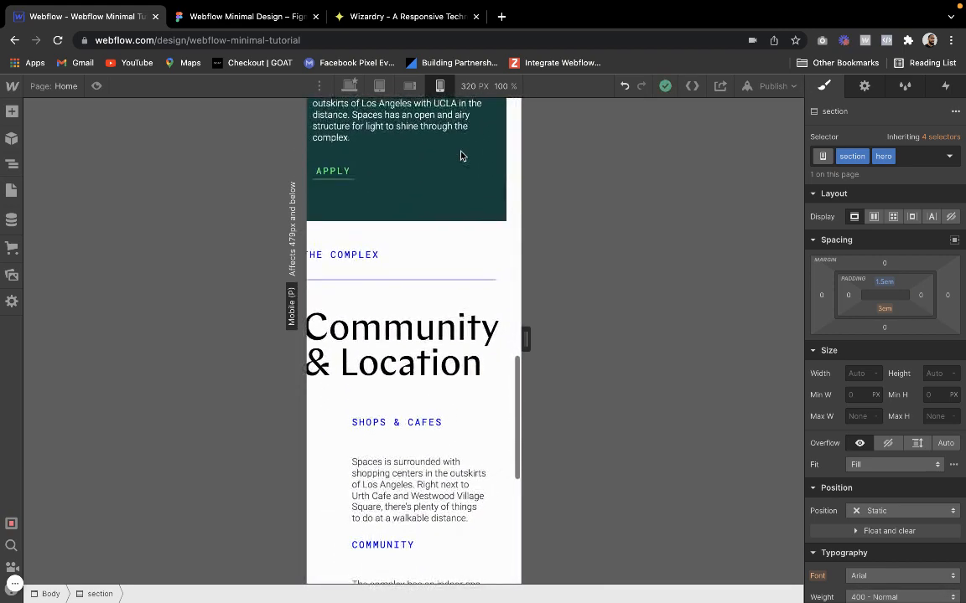
scroll(460, 155, "up", 3)
left_click(445, 465)
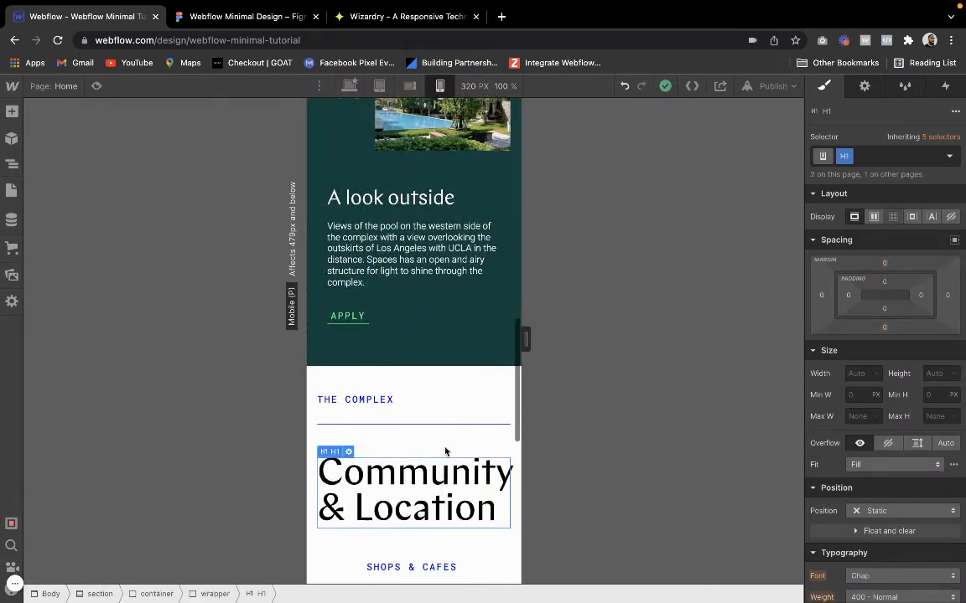
Review the sections down to the footer's email field on mobile portrait and widen the preview to 400 px
scroll(445, 452, "up", 10)
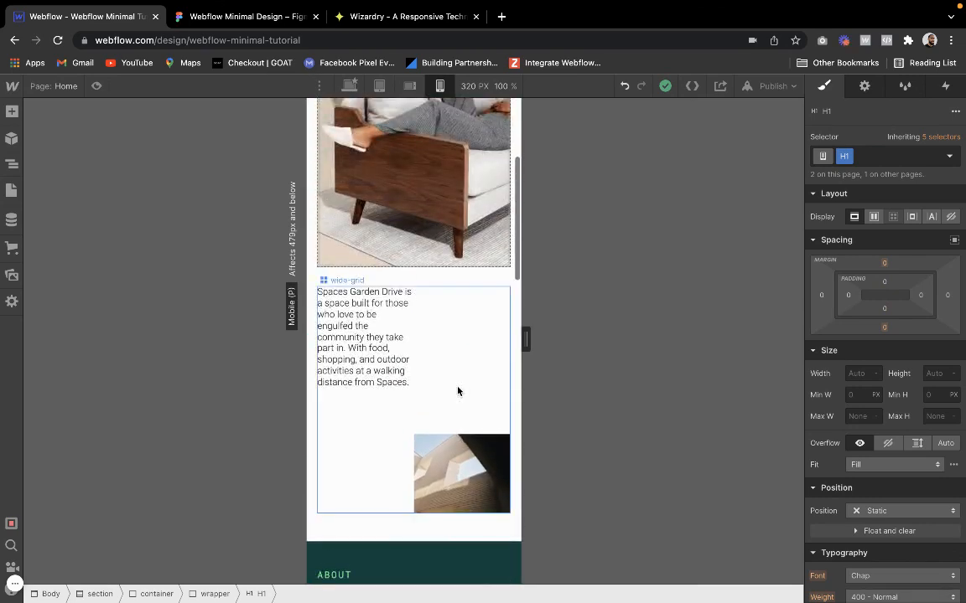
scroll(458, 391, "up", 3)
scroll(458, 391, "down", 6)
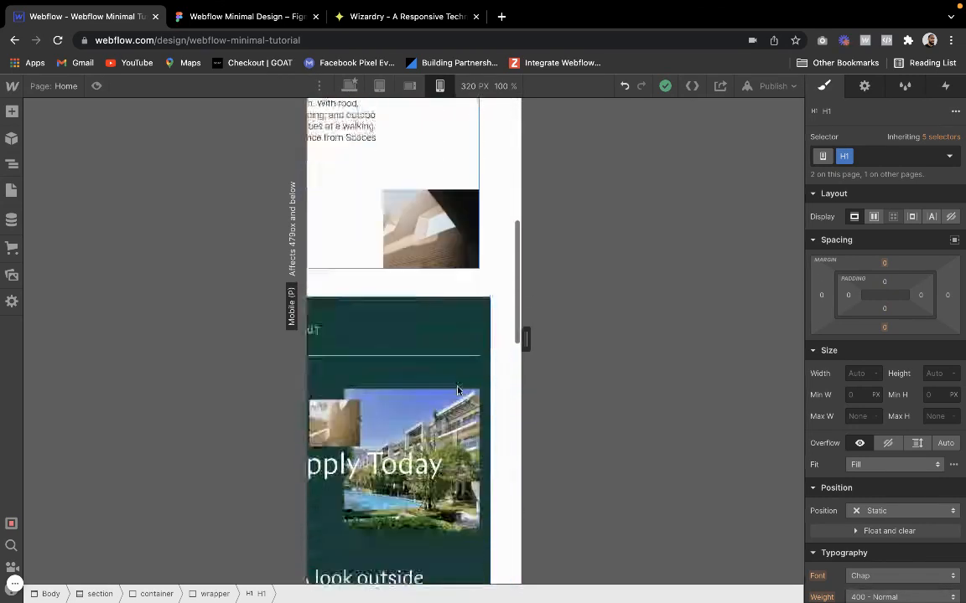
scroll(457, 390, "down", 8)
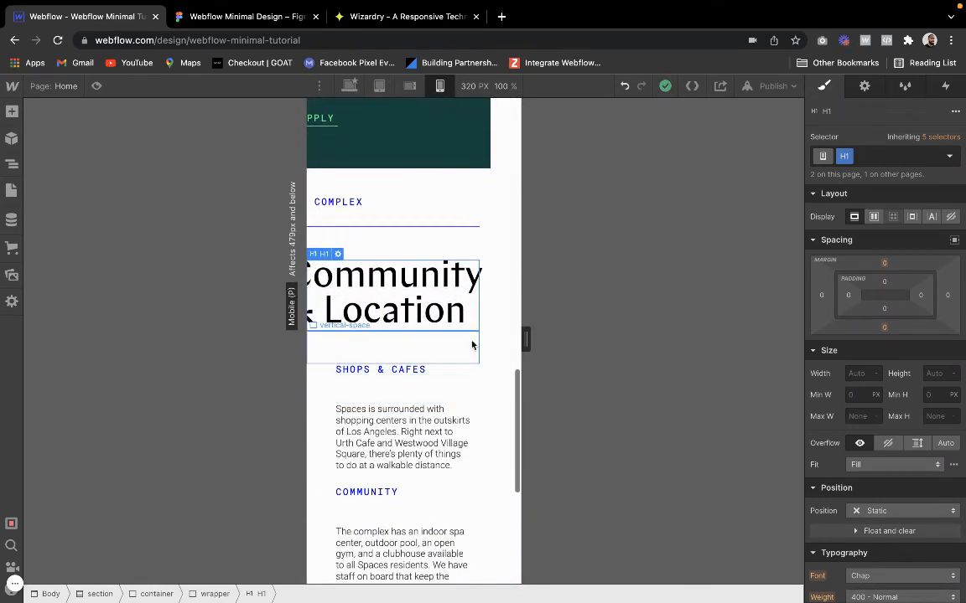
scroll(482, 334, "down", 6)
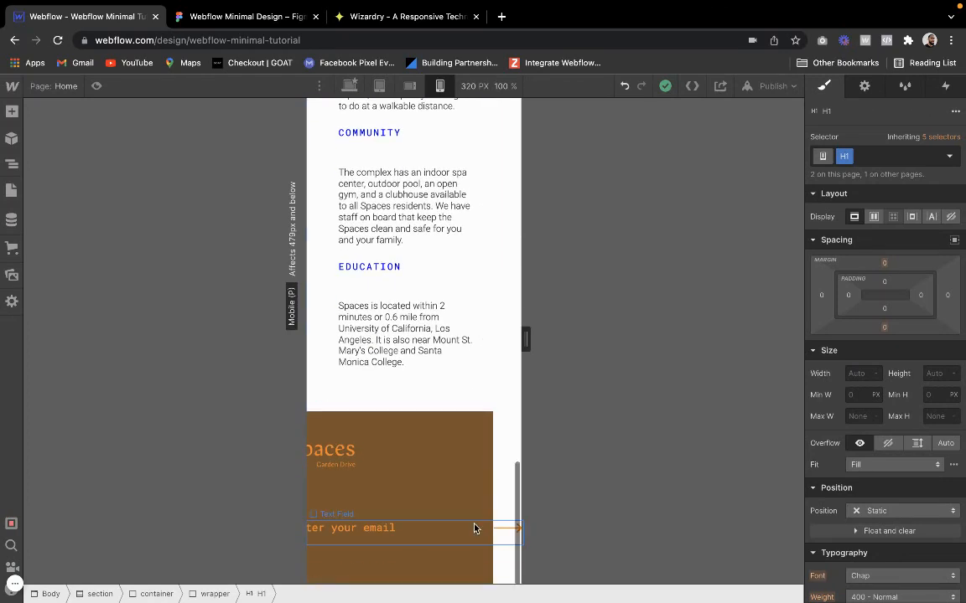
scroll(475, 526, "left", 2)
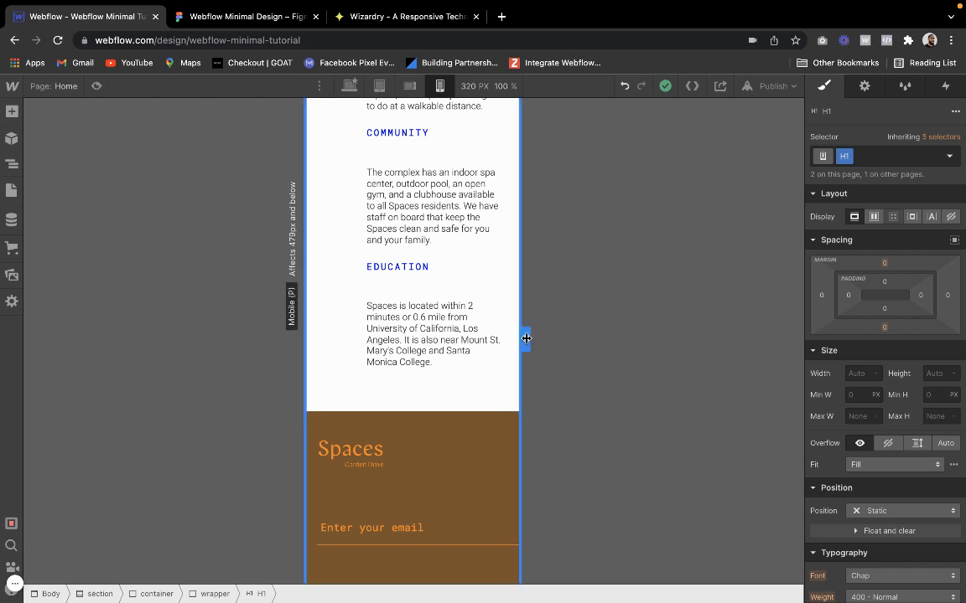
left_click_drag(527, 339, 554, 339)
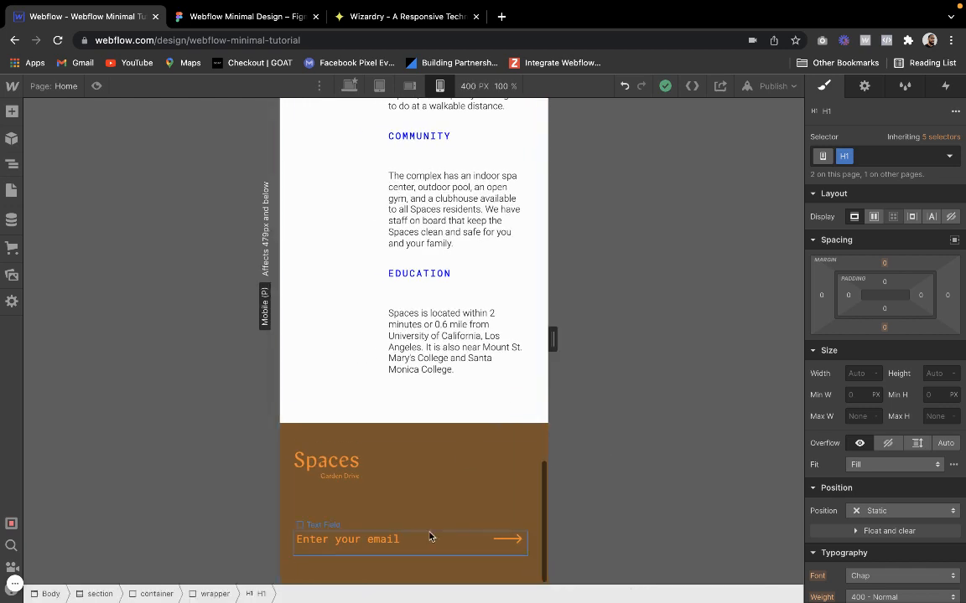
Set the width of the footer's email text field to 250 px on mobile portrait
left_click(430, 560)
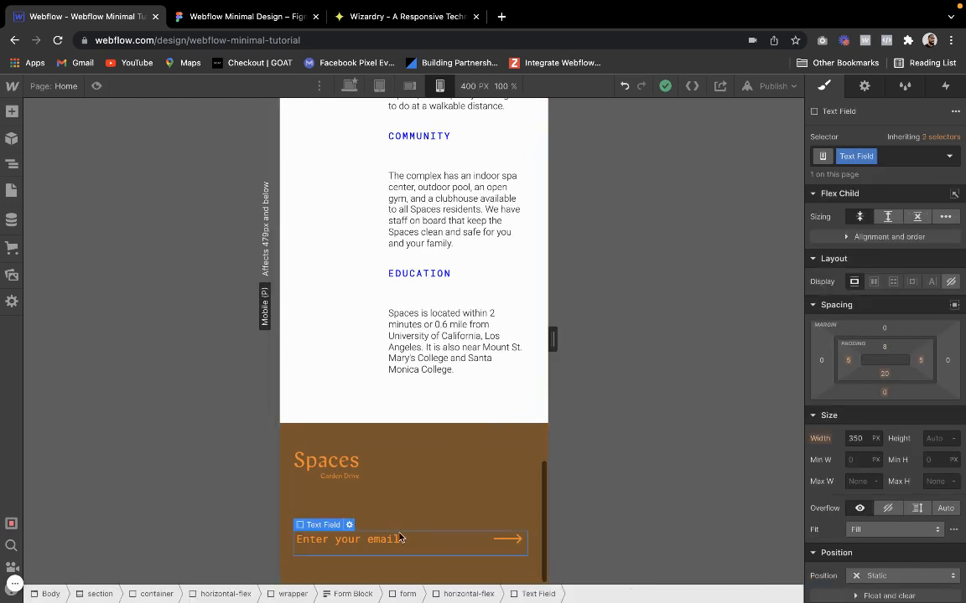
left_click(821, 438)
left_click(857, 439)
type("2")
key("Return")
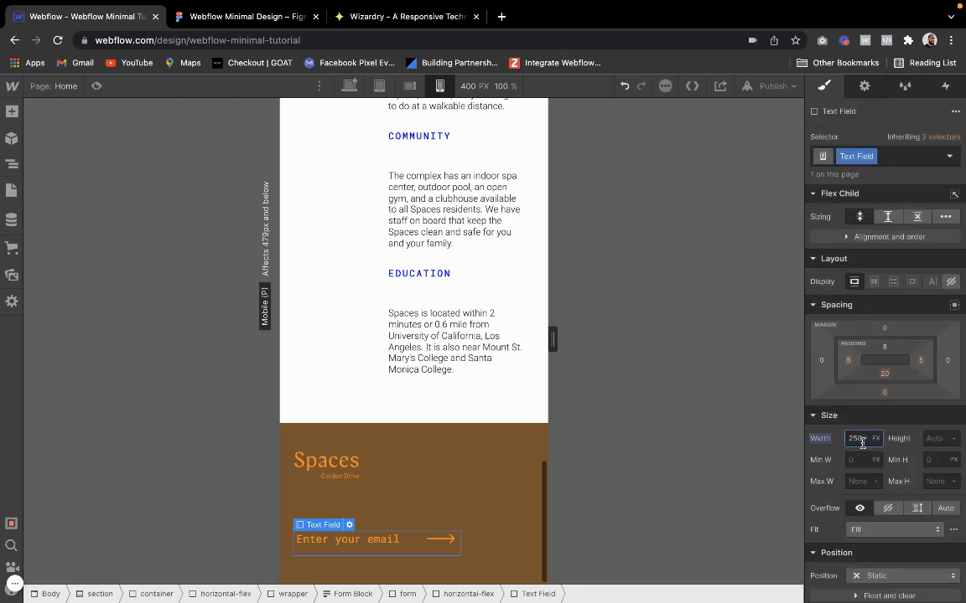
Check the styles of the footer section, its spaced horizontal-flex container and the Education paragraph on mobile portrait
left_click(367, 446)
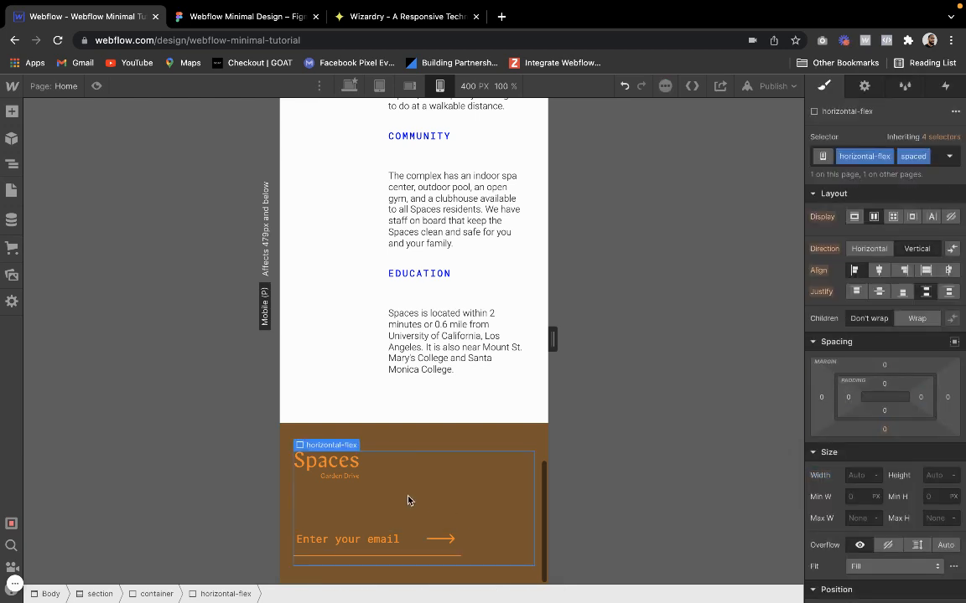
scroll(367, 446, "down", 1)
left_click(442, 420)
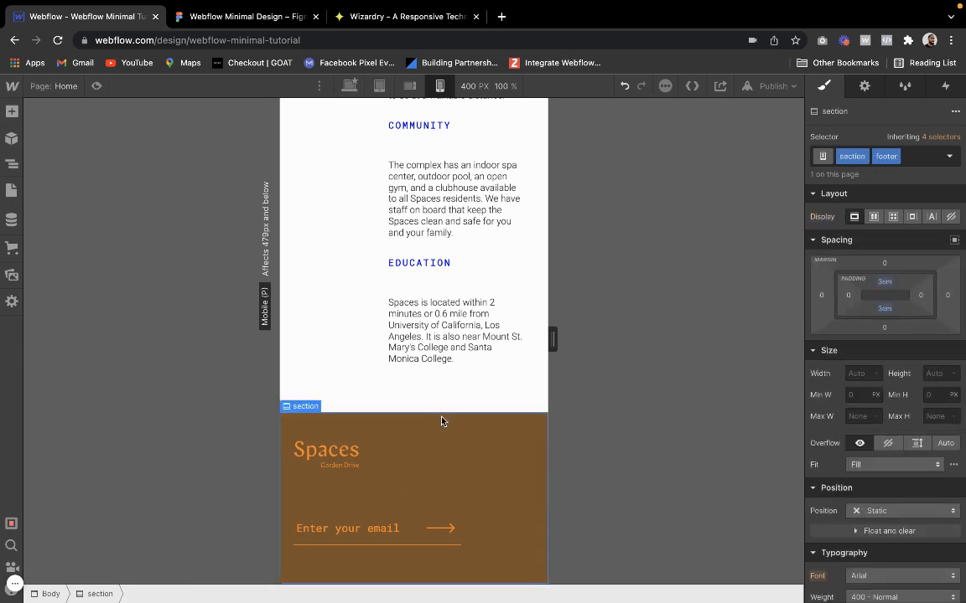
left_click(472, 480)
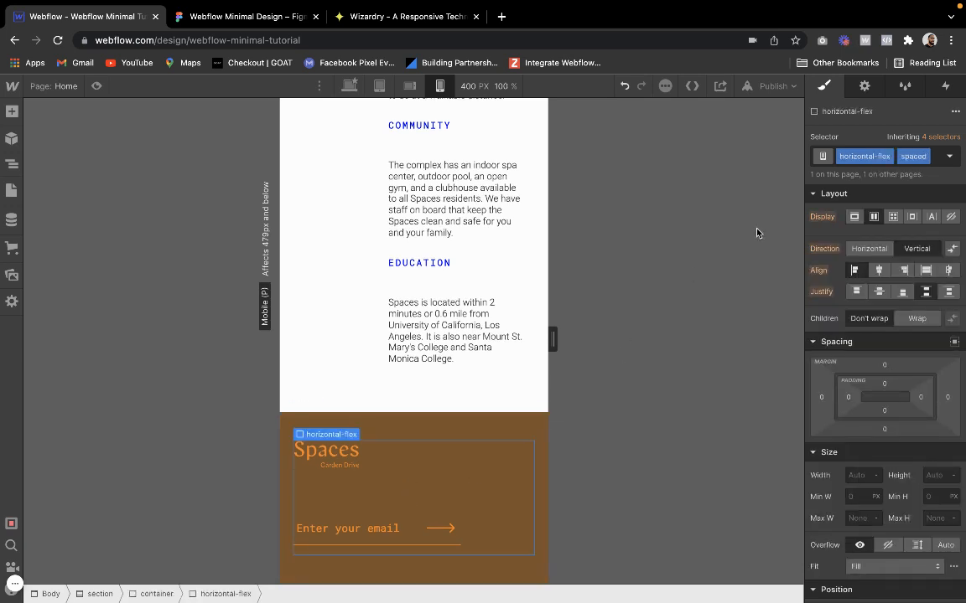
left_click(427, 317)
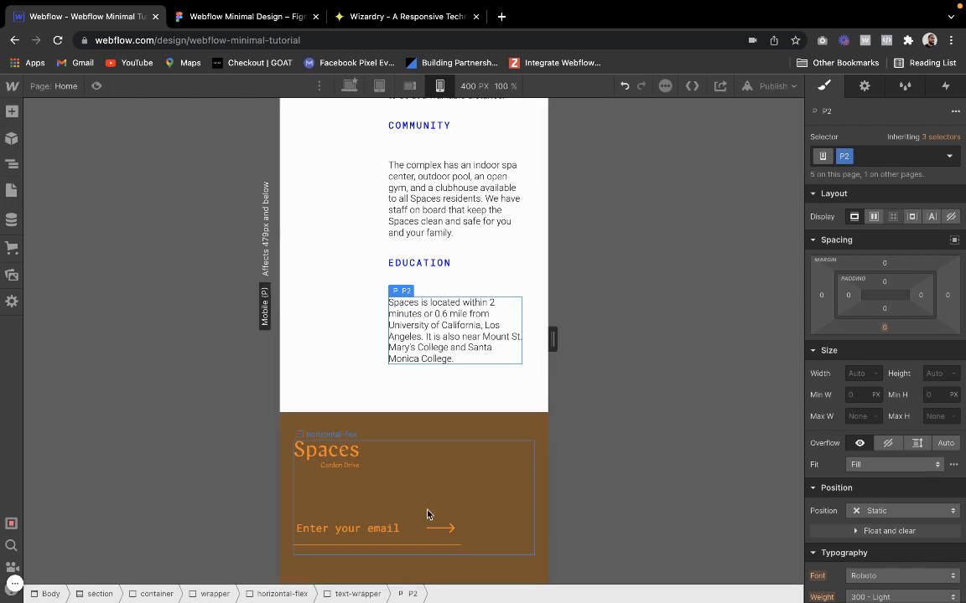
left_click(384, 458)
Try an Auto width on the footer's email text field and undo it
left_click(327, 527)
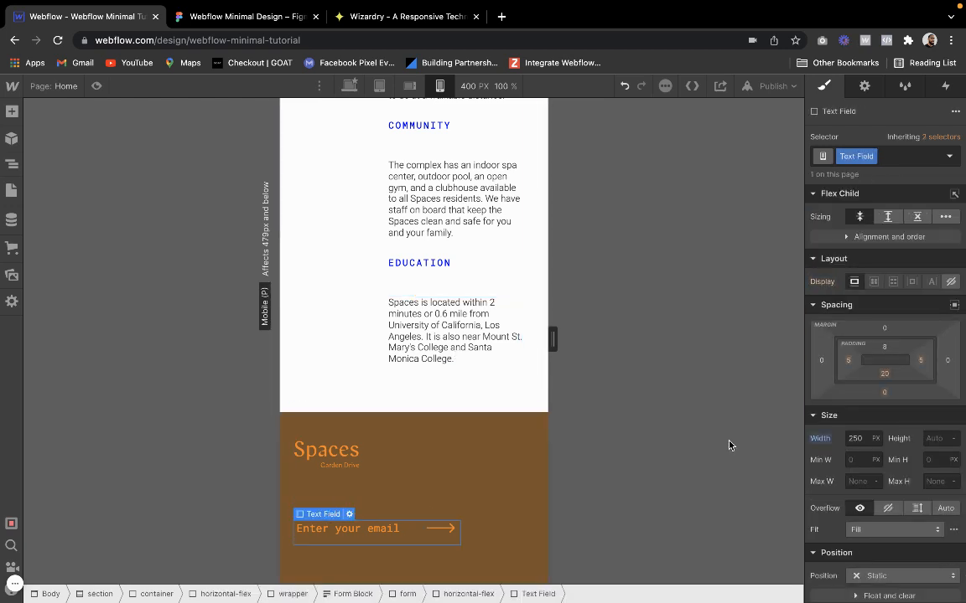
left_click(875, 439)
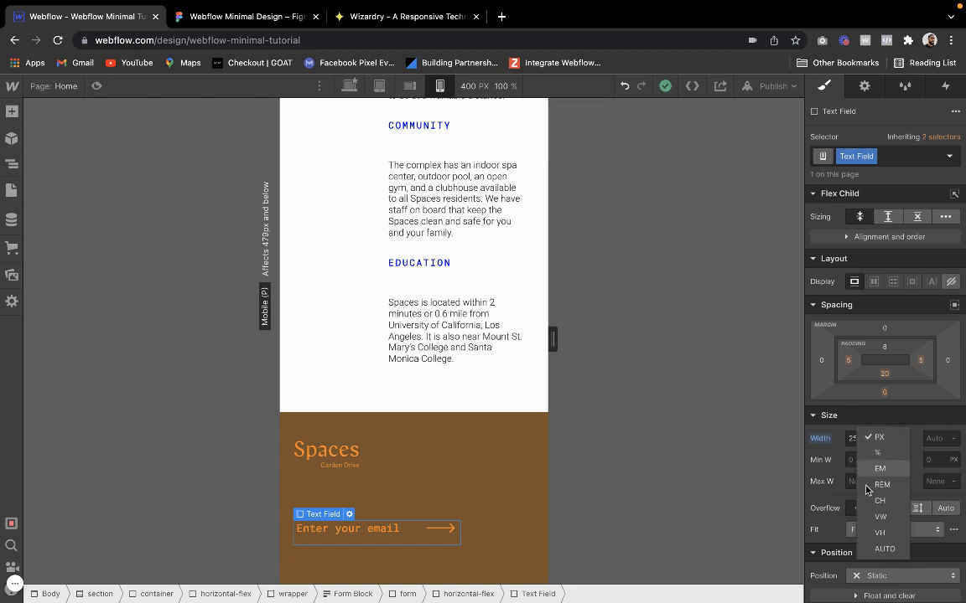
left_click(876, 549)
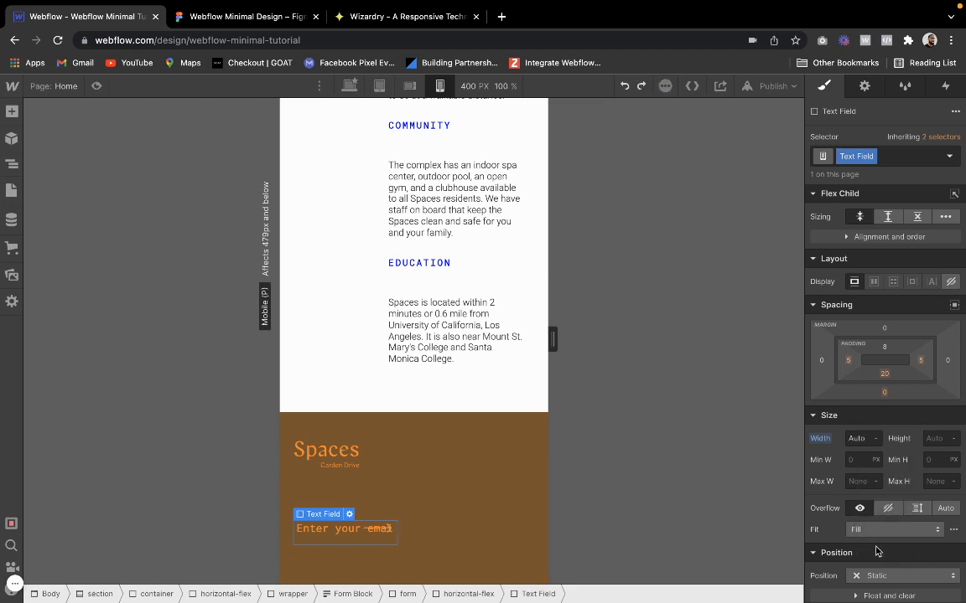
left_click(448, 461)
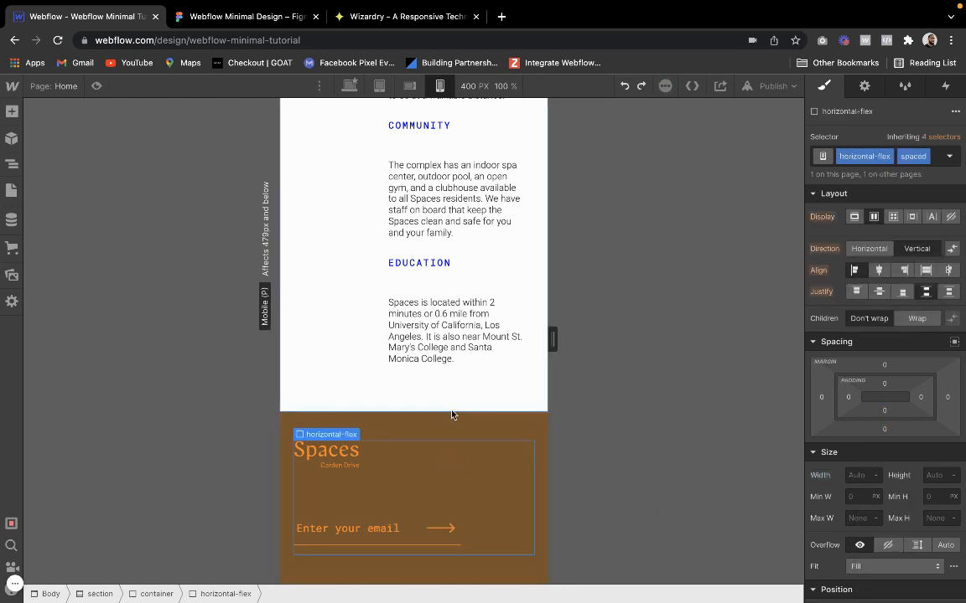
left_click(451, 414)
Widen the preview to 428 px, try a 100% width on the email text field and return it to its inherited width
left_click(442, 523)
left_click(416, 528)
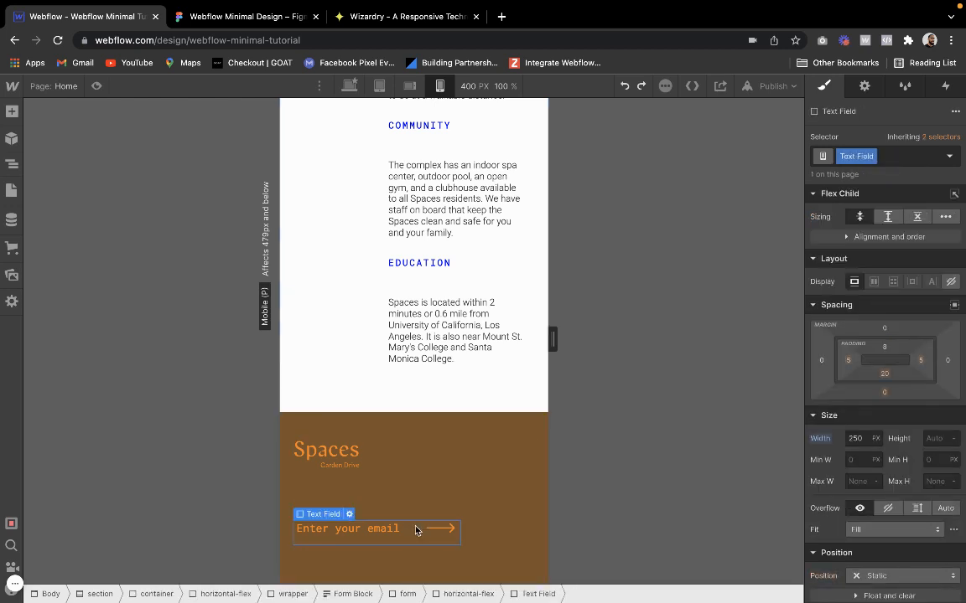
left_click(828, 442)
mouse_move(552, 339)
left_mouse_down()
mouse_move(506, 332)
mouse_move(562, 333)
left_mouse_up()
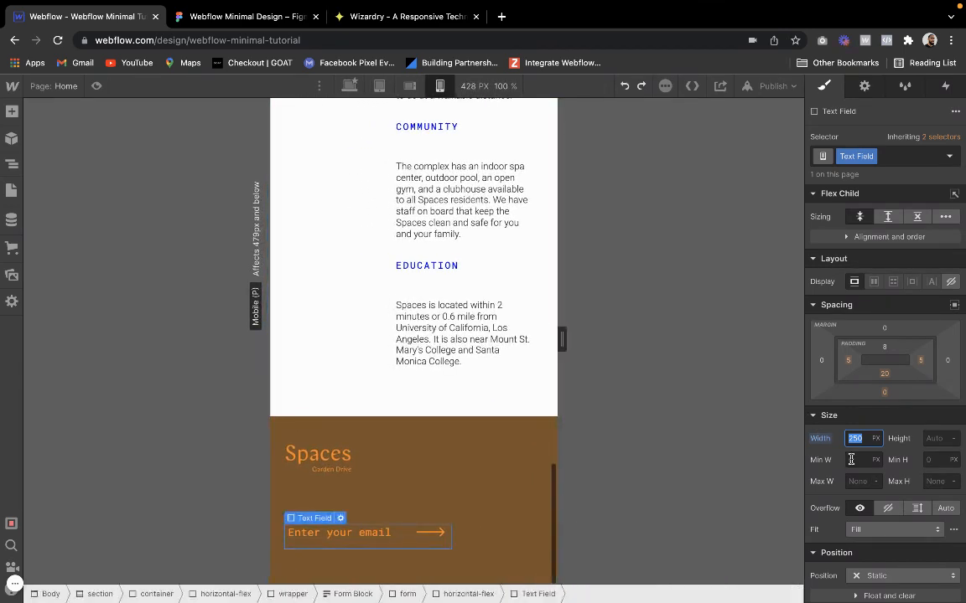
type("2")
type("5")
key("Return")
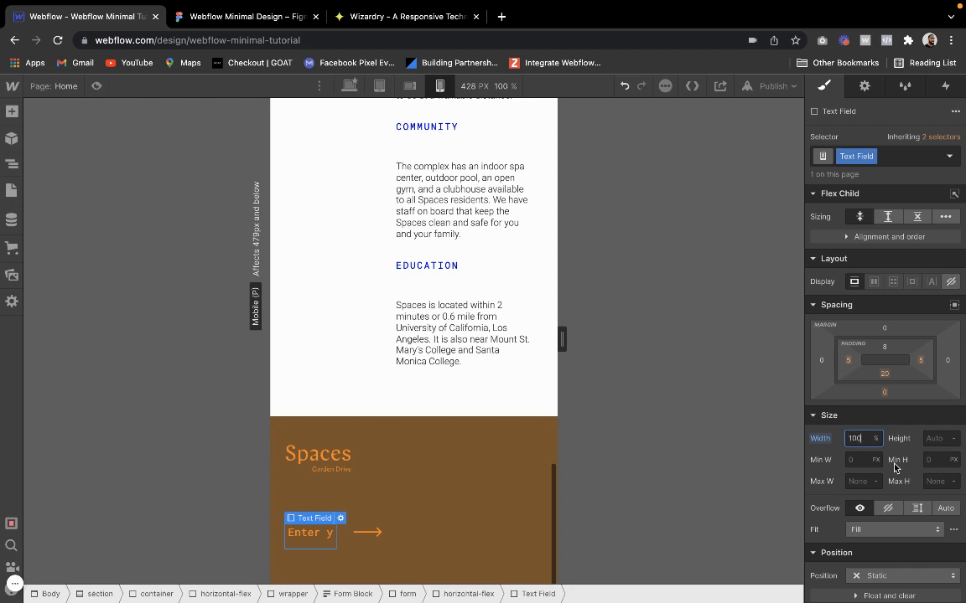
type("100")
key("Return")
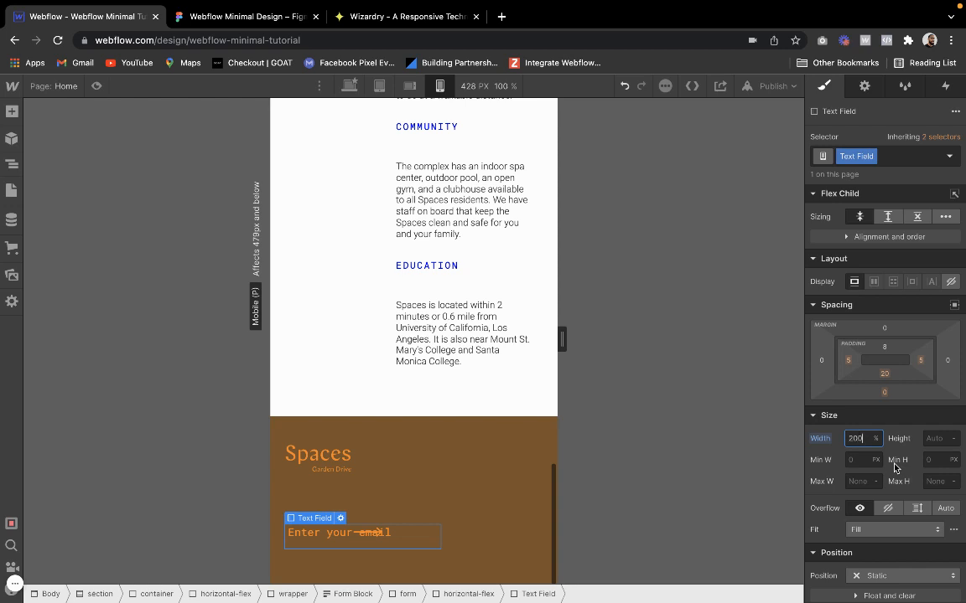
type("350px")
Narrow the preview to 320 px and set the footer email text field's width to 280 px after trying 300 px
type("00")
left_click_drag(561, 339, 527, 344)
left_click(860, 441)
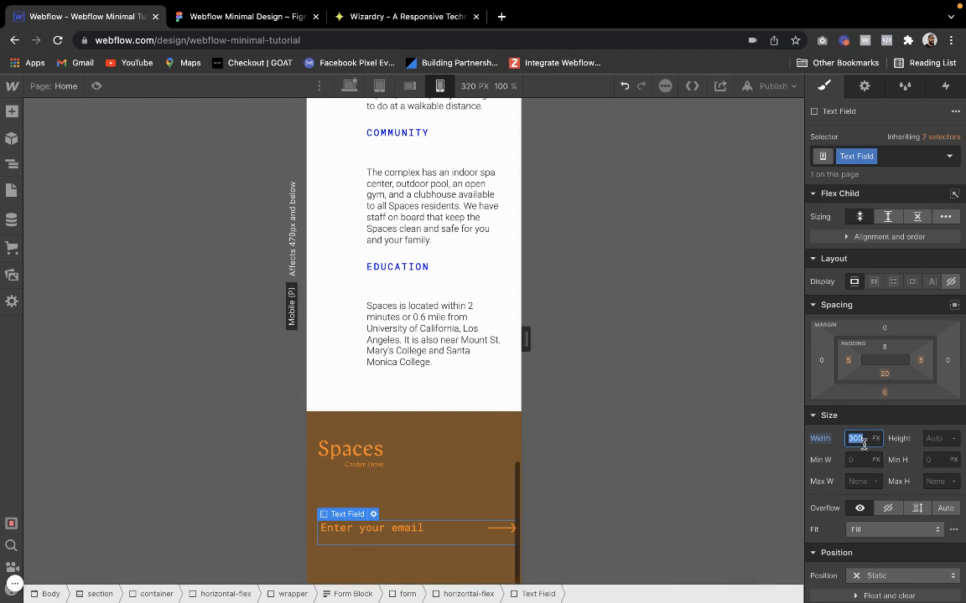
type("2")
key("BackSpace")
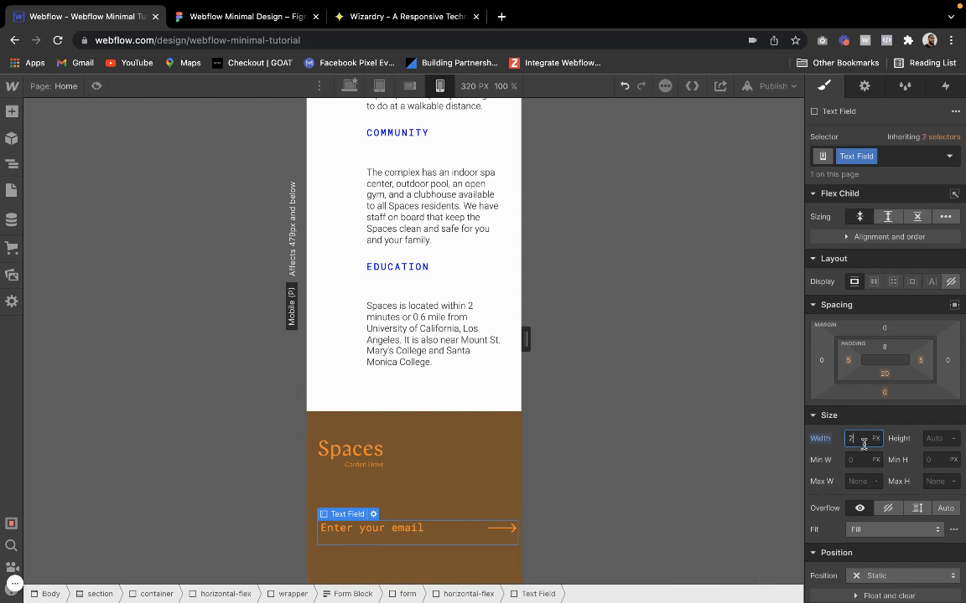
key("Return")
mouse_move(525, 339)
left_mouse_down()
mouse_move(503, 342)
mouse_move(525, 341)
left_mouse_up()
left_click(474, 451)
left_click(480, 427)
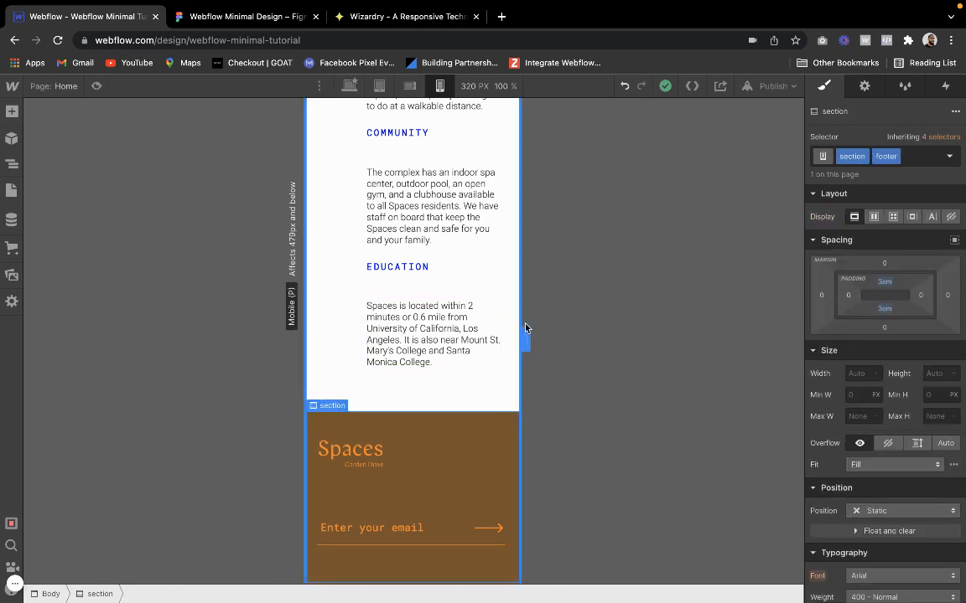
Widen the preview to 428 px and compare the footer and its email field with the sections above
left_click_drag(525, 328, 558, 335)
scroll(392, 308, "down", 1)
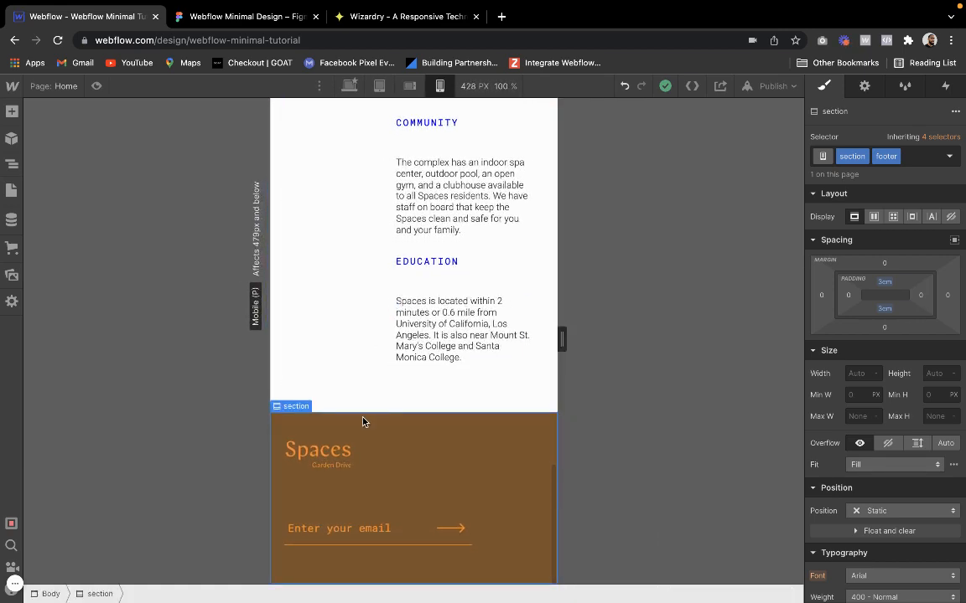
scroll(366, 438, "up", 8)
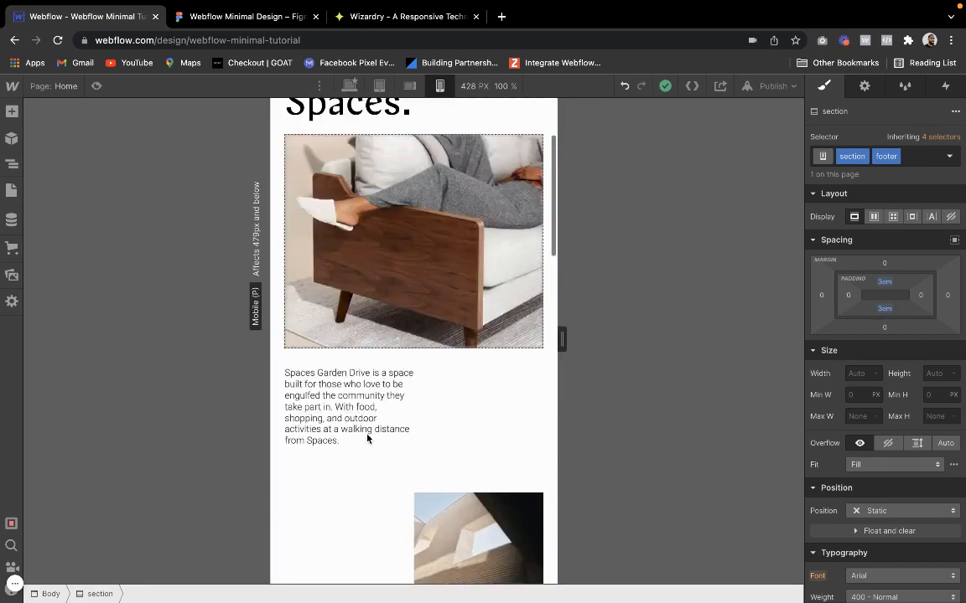
scroll(366, 438, "down", 4)
scroll(367, 438, "down", 4)
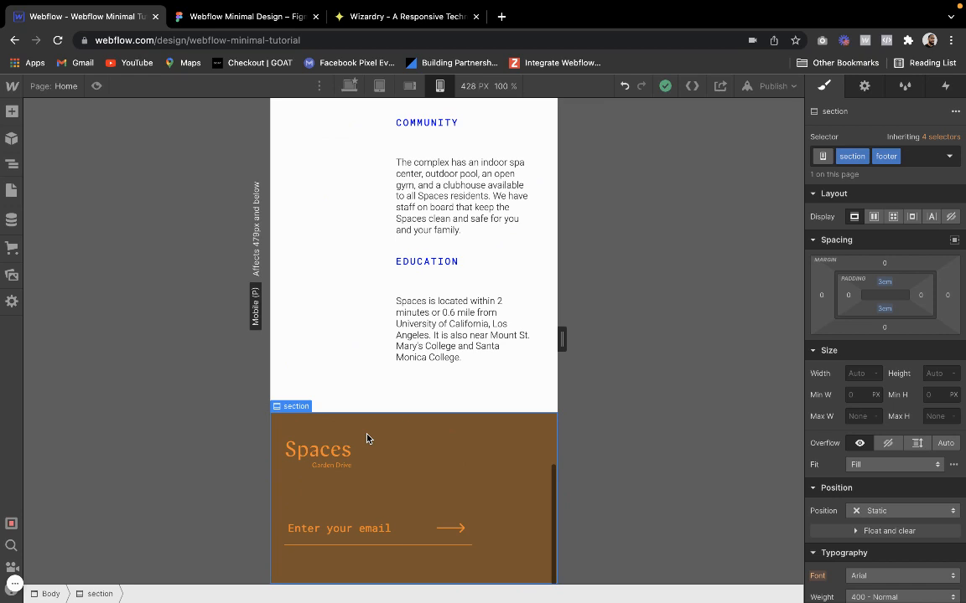
left_click(394, 535)
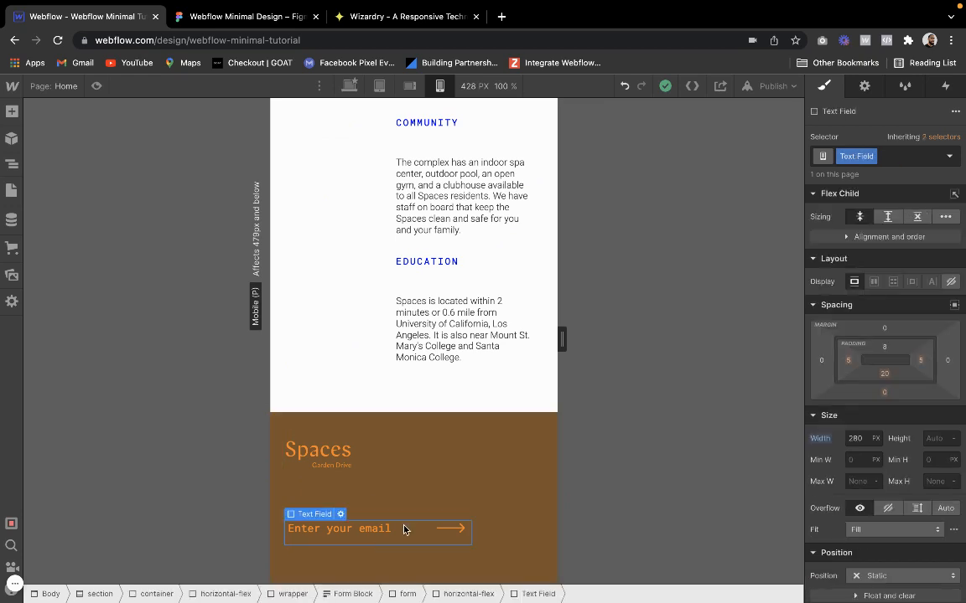
left_click(307, 361)
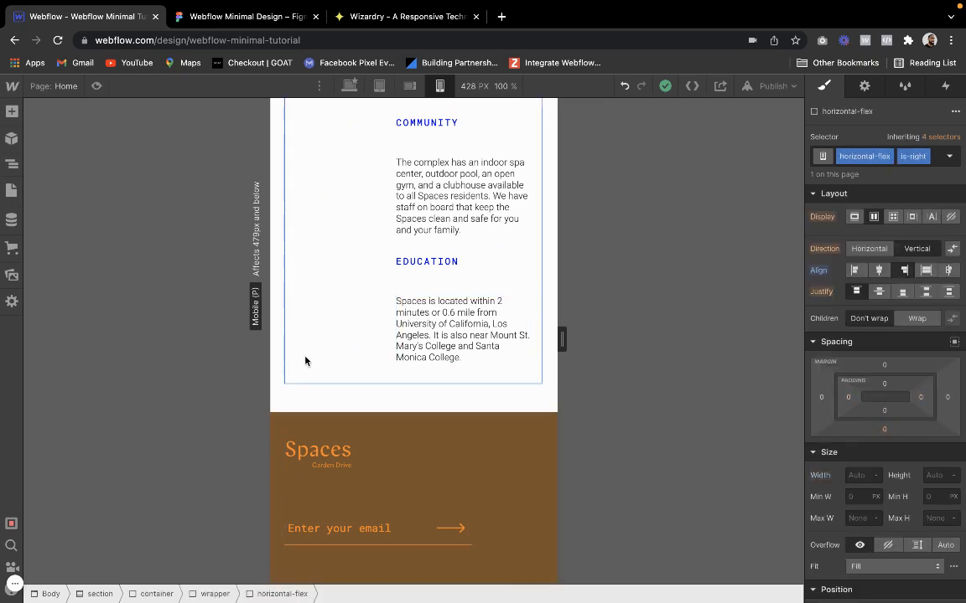
scroll(305, 361, "up", 15)
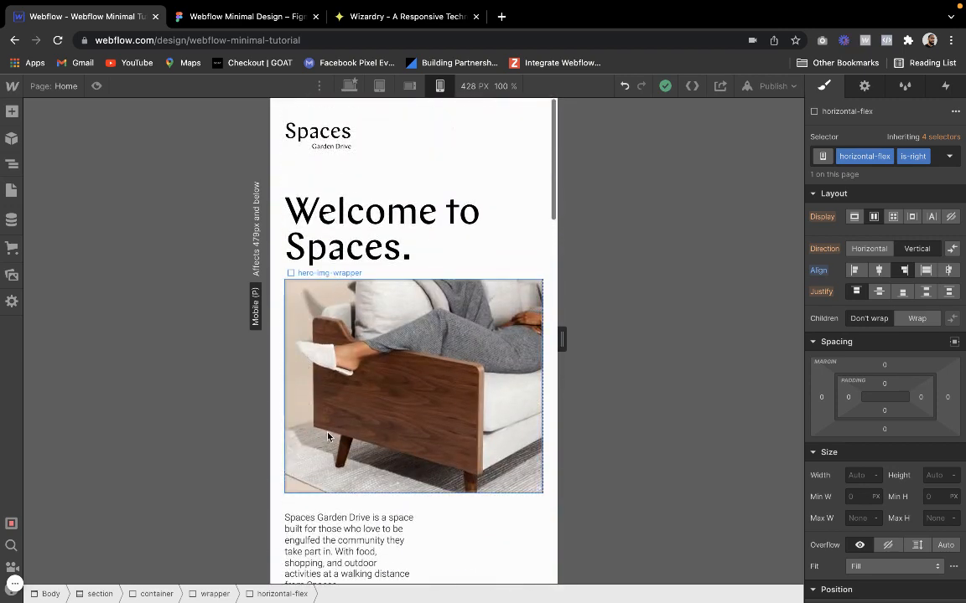
scroll(318, 403, "down", 12)
scroll(328, 437, "down", 5)
Inspect the email text field's parent elements: the relative horizontal-flex, Form Block, wrapper and footer container
left_click(325, 525)
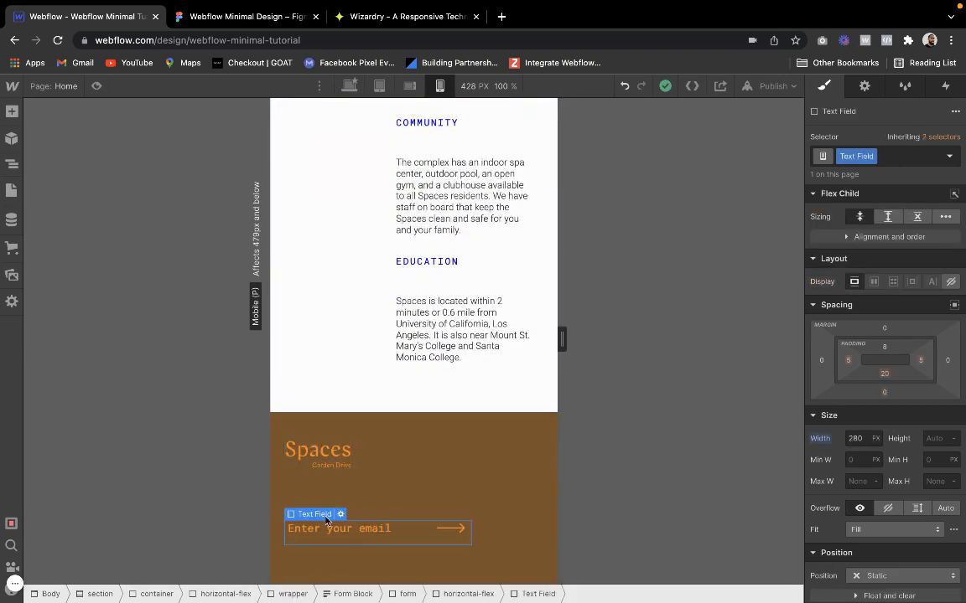
left_click(322, 501)
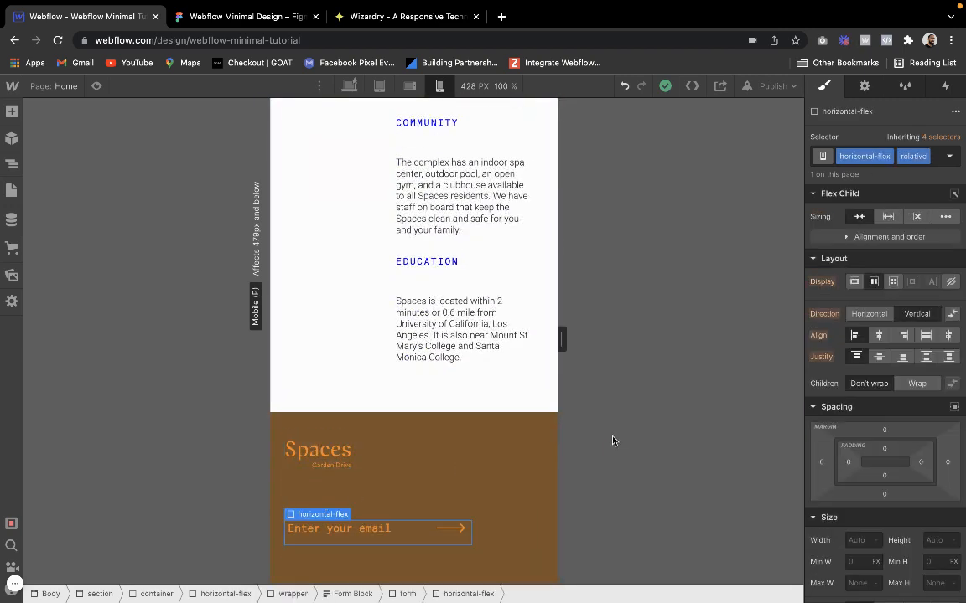
mouse_move(332, 513)
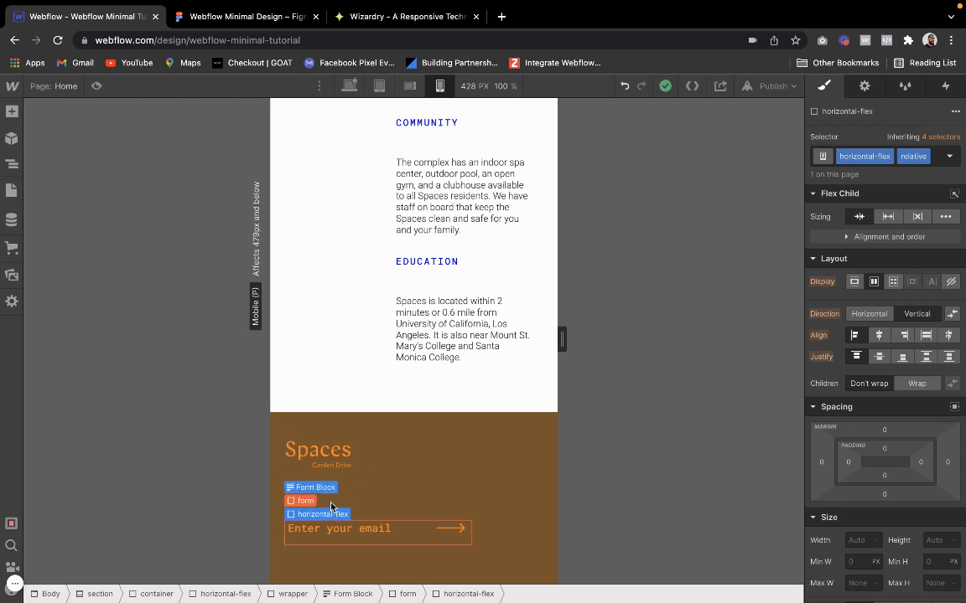
left_click(327, 489)
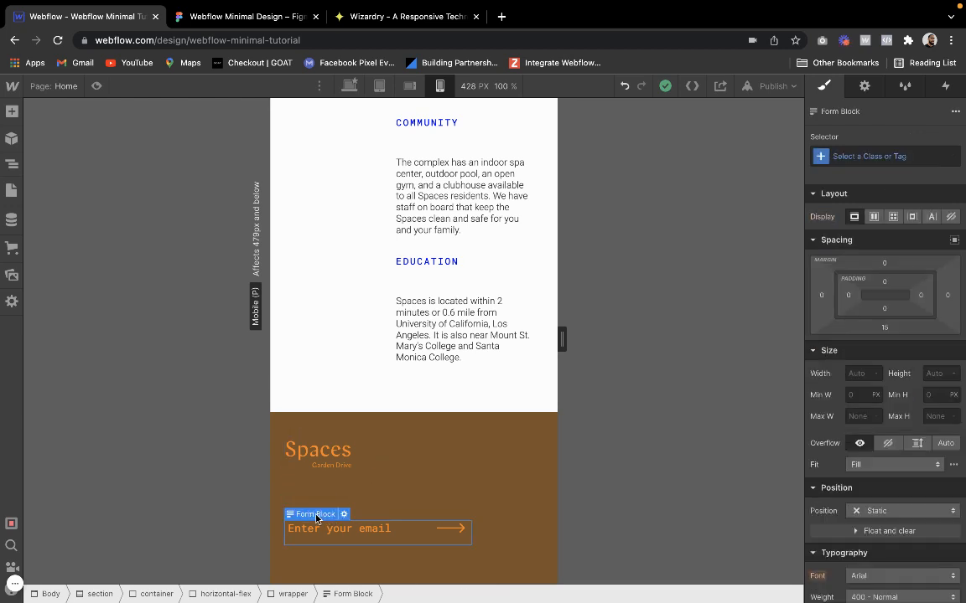
left_click(316, 503)
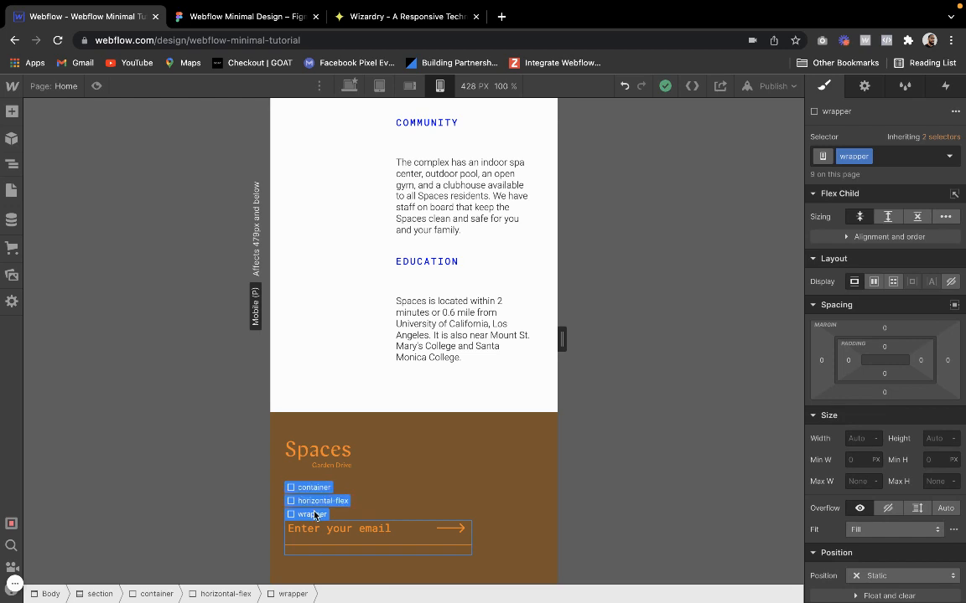
left_click(314, 488)
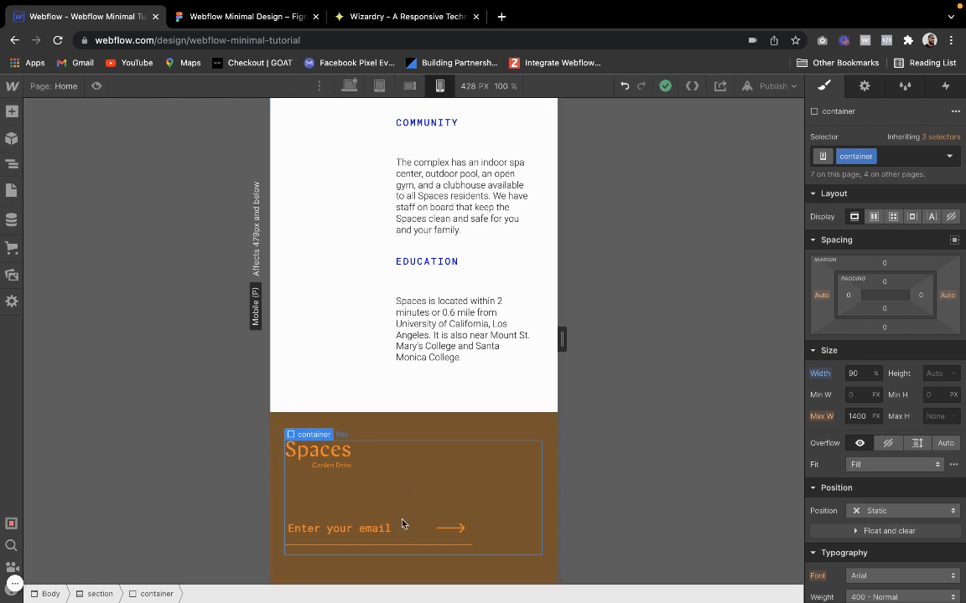
Check the layout and size settings of the email text field, its horizontal-flex, form, Form Block and wrapper
left_click(335, 528)
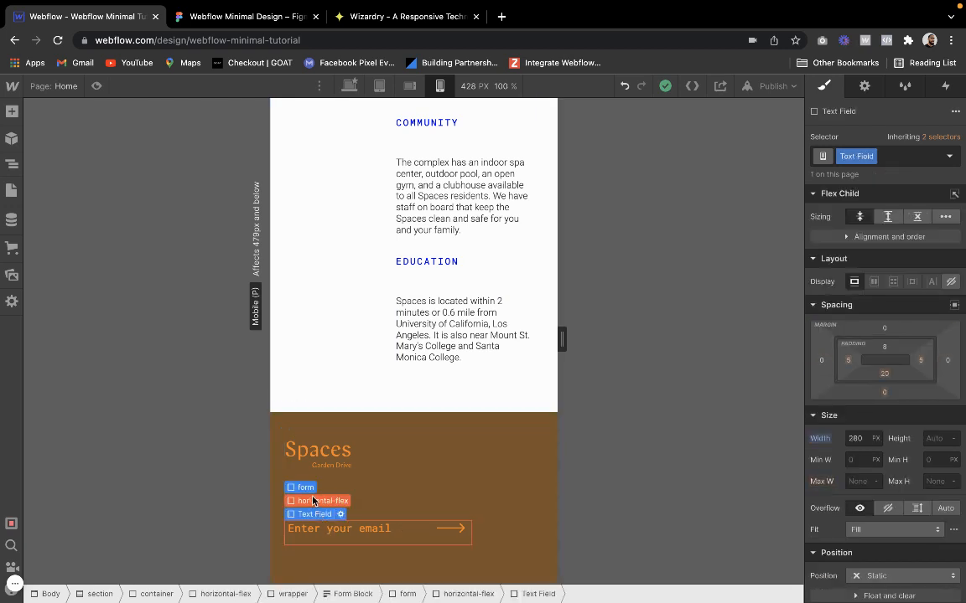
mouse_move(315, 520)
left_click(315, 500)
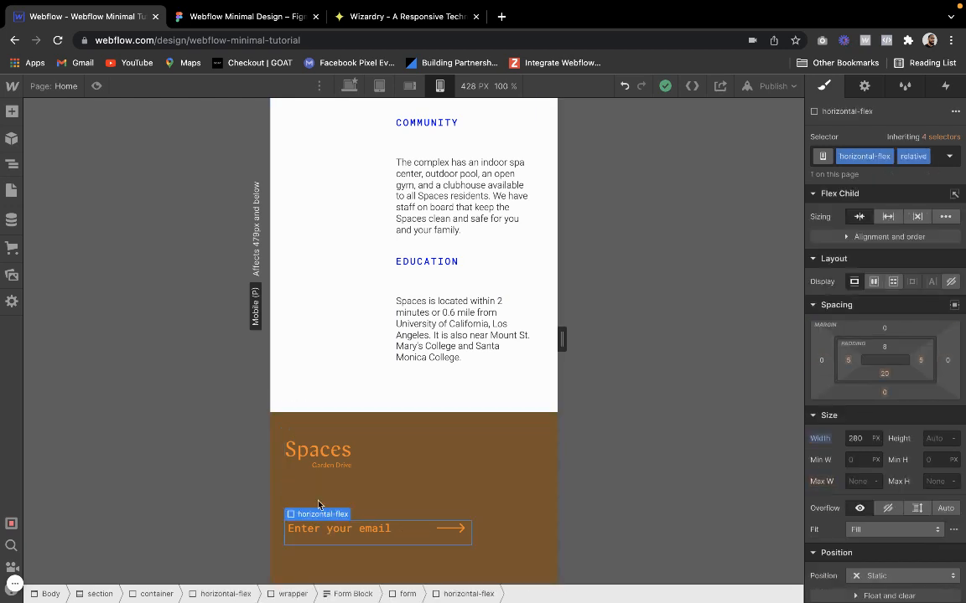
left_click(319, 528)
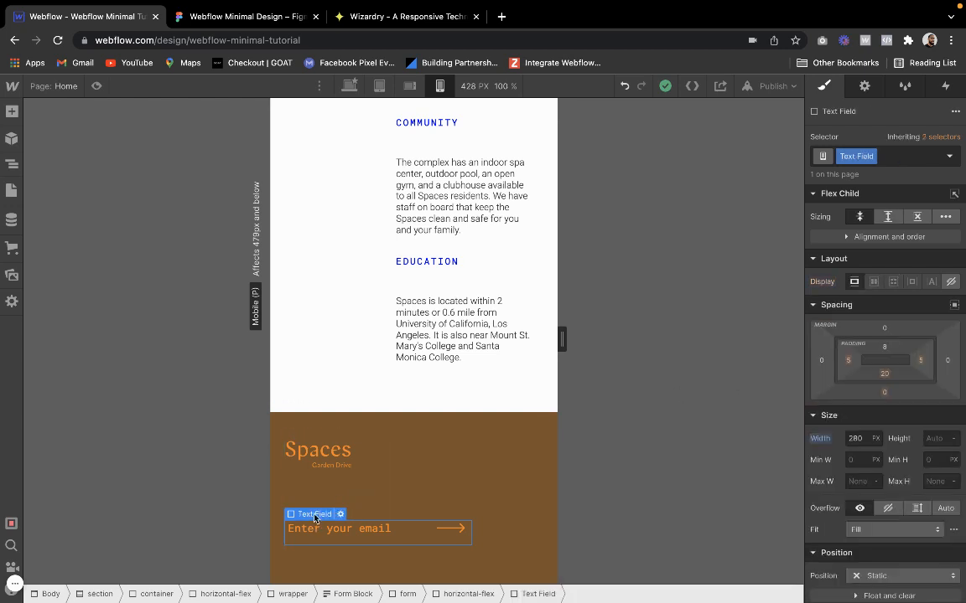
mouse_move(315, 515)
left_click(309, 490)
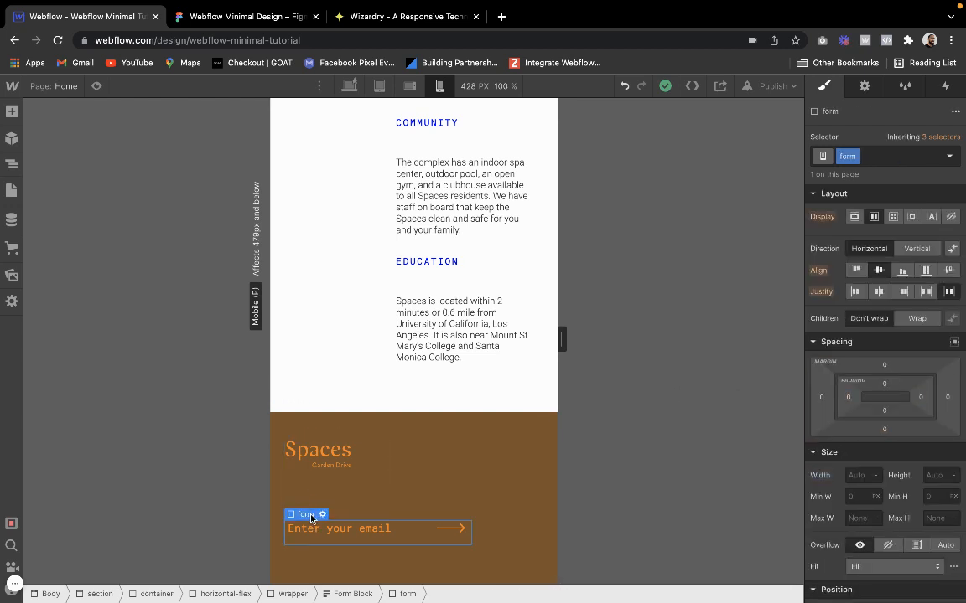
left_click(310, 503)
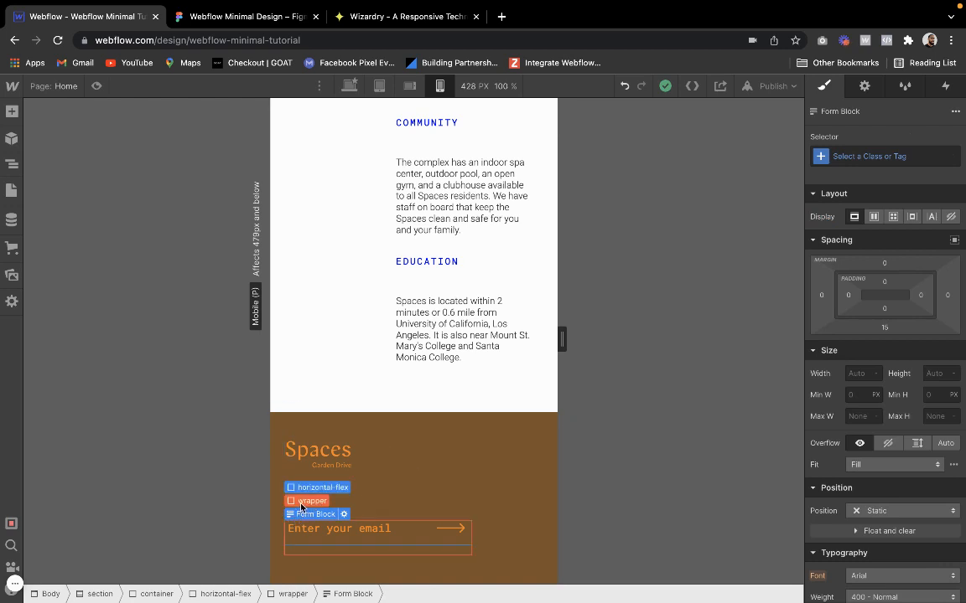
left_click(310, 500)
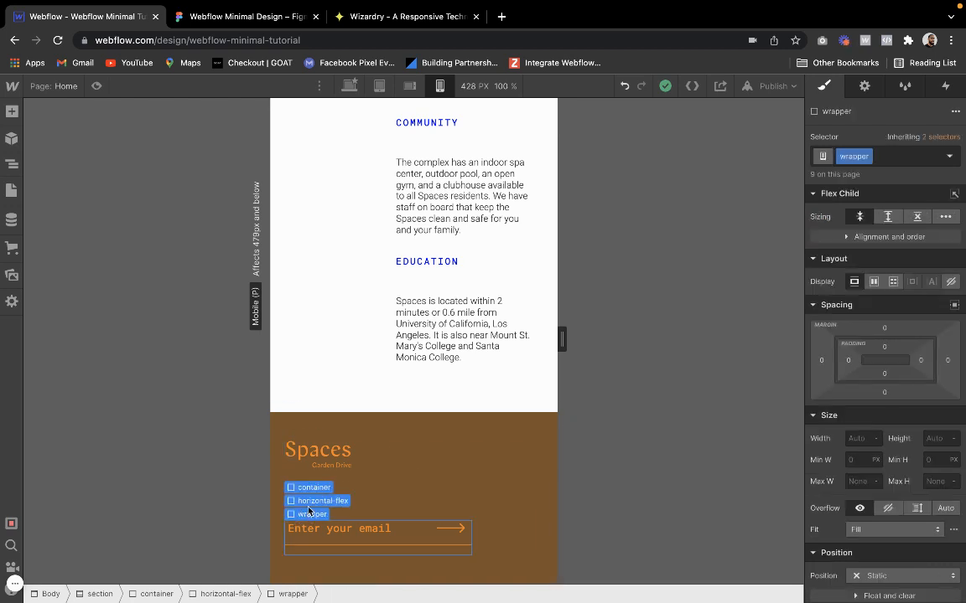
Try center and stretch alignment on the footer's spaced horizontal-flex, undoing each one
left_click(310, 501)
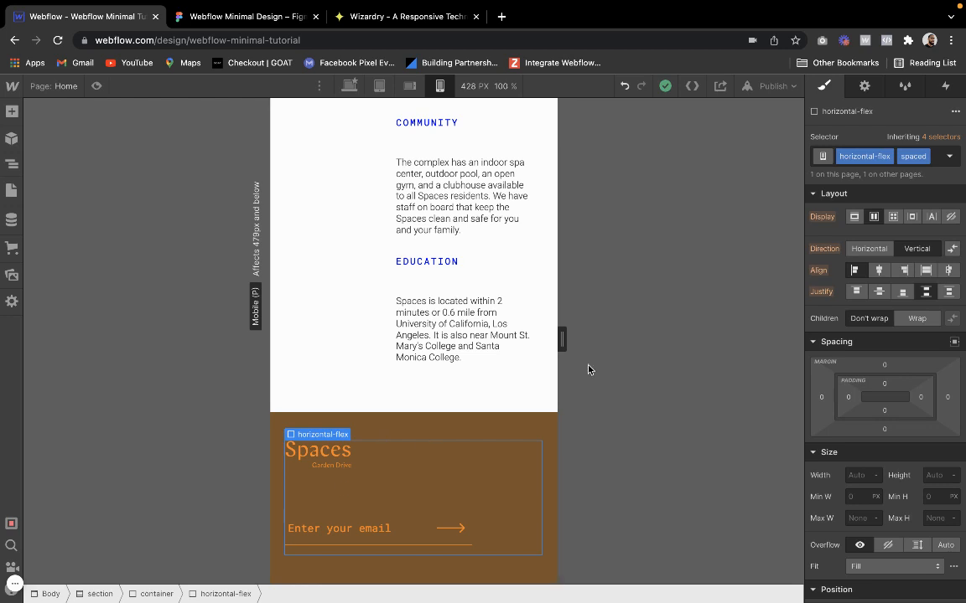
left_click(882, 271)
key("super+z")
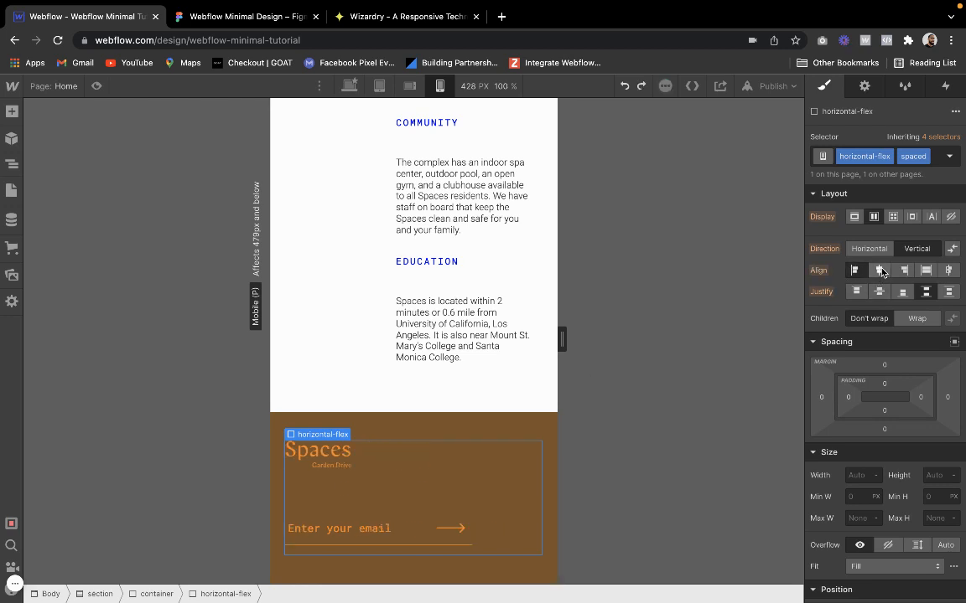
left_click(924, 271)
scroll(409, 477, "down", 3)
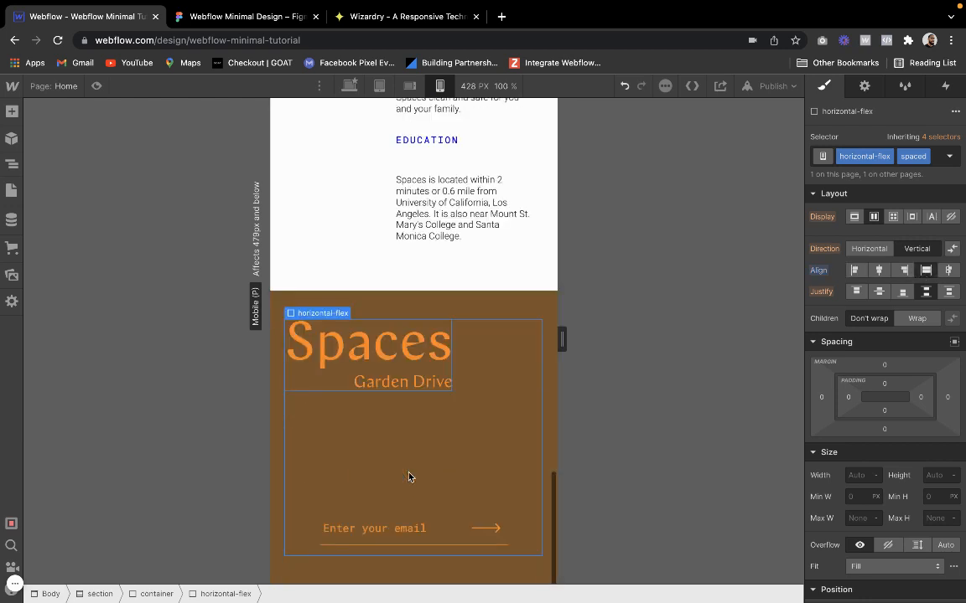
key("super+z")
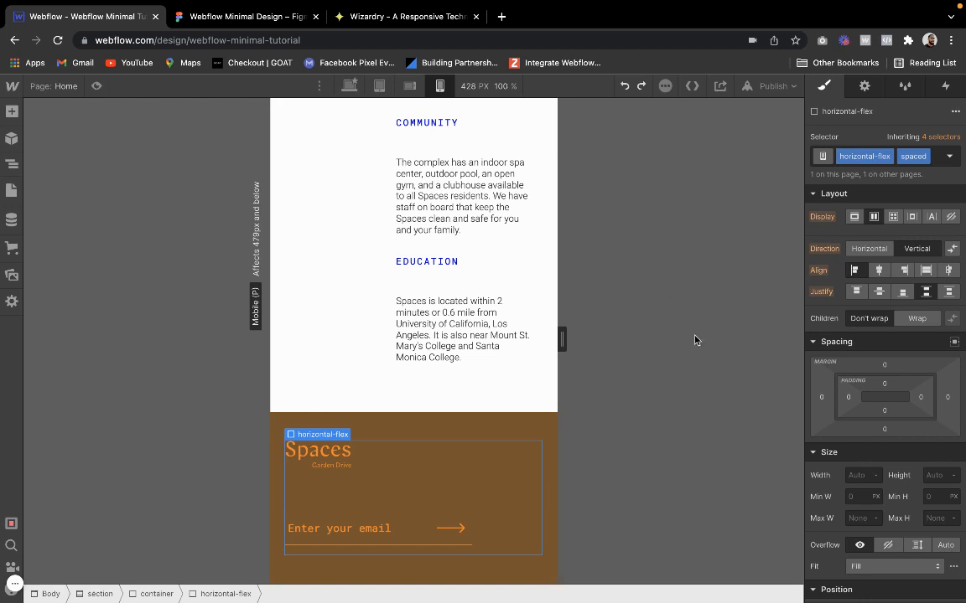
Duplicate the footer flex's spaced combo class as "stretch" and set its alignment to stretch
left_click(914, 156)
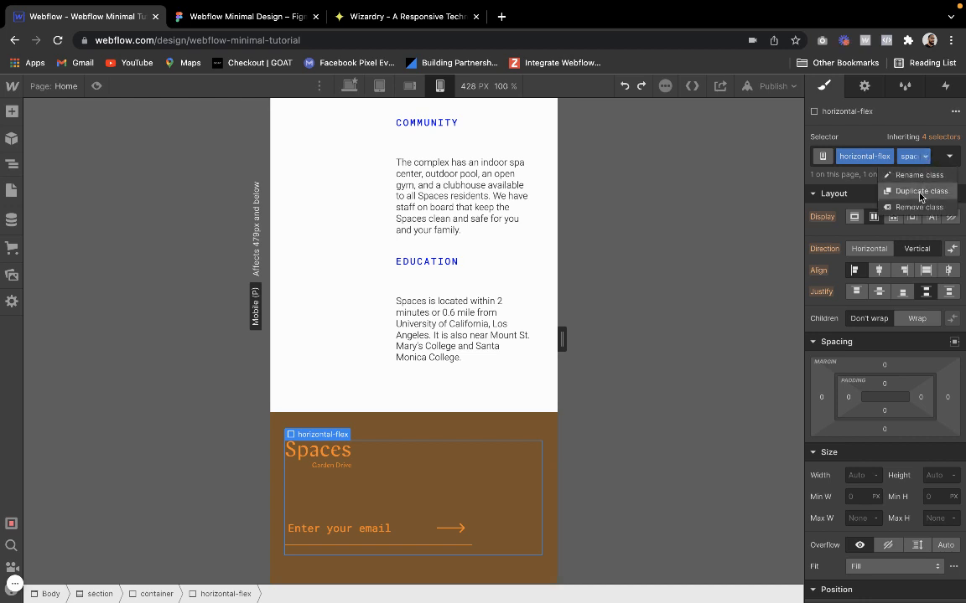
left_click(917, 191)
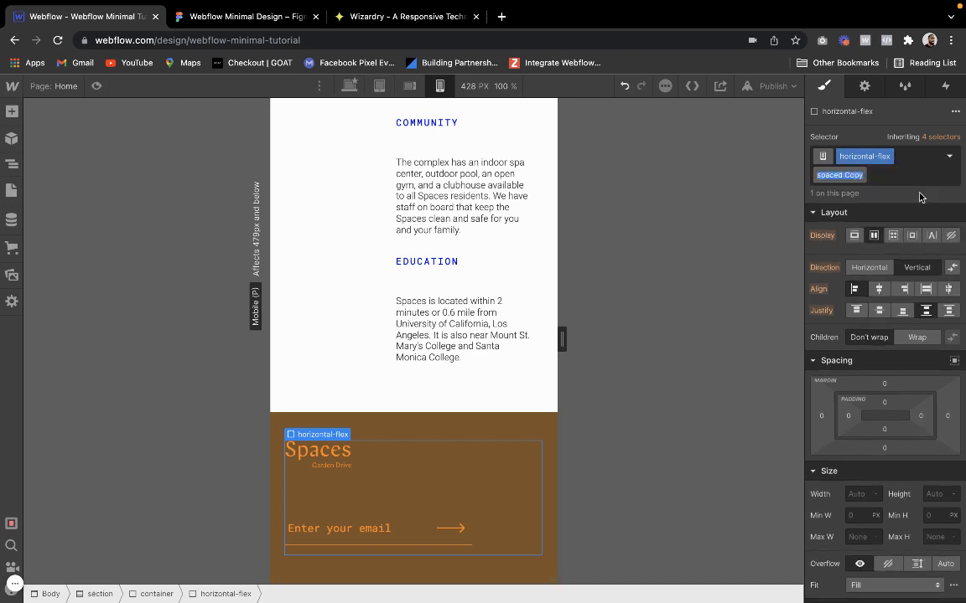
type("slretch")
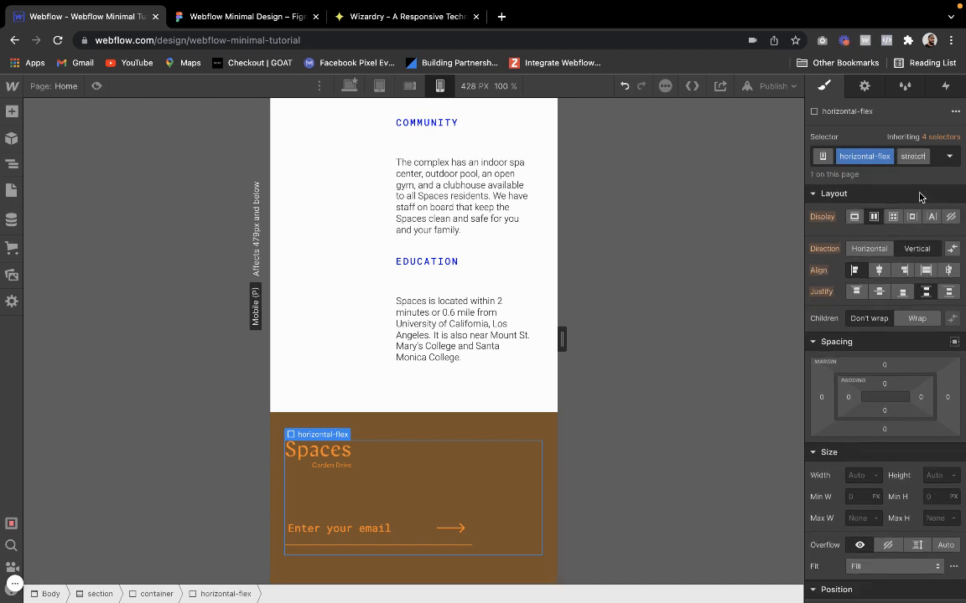
key("Return")
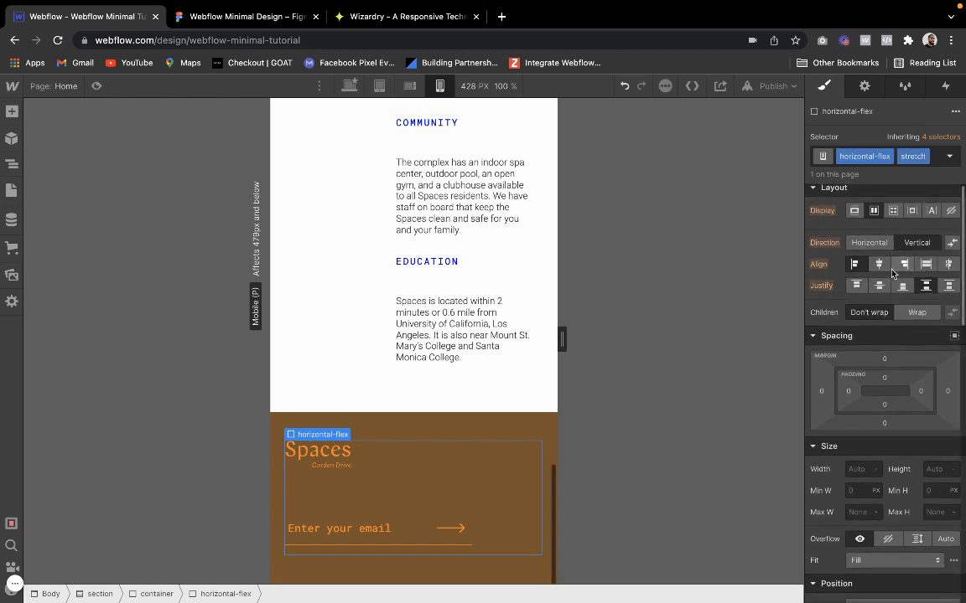
left_click(910, 265)
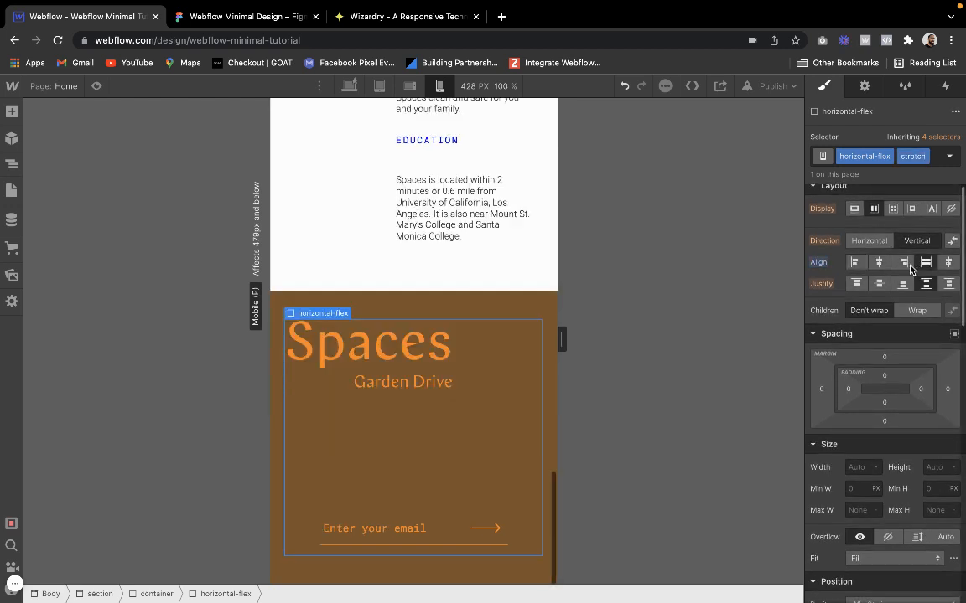
Set the footer logo's width to 25%
left_click(381, 382)
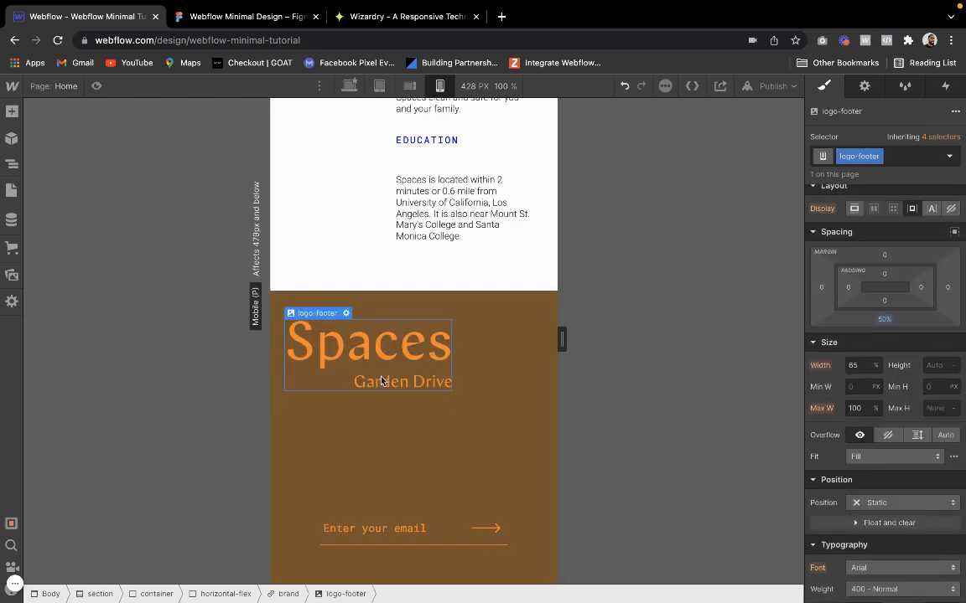
left_click(859, 366)
type("30")
key("Return")
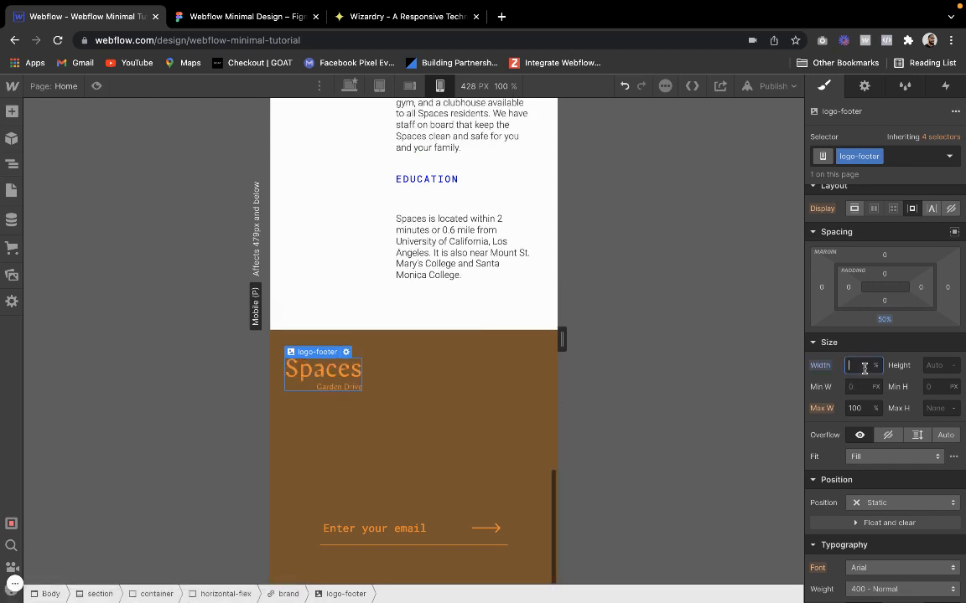
left_click(503, 447)
Set the footer logo's bottom margin to 30%
left_click(338, 376)
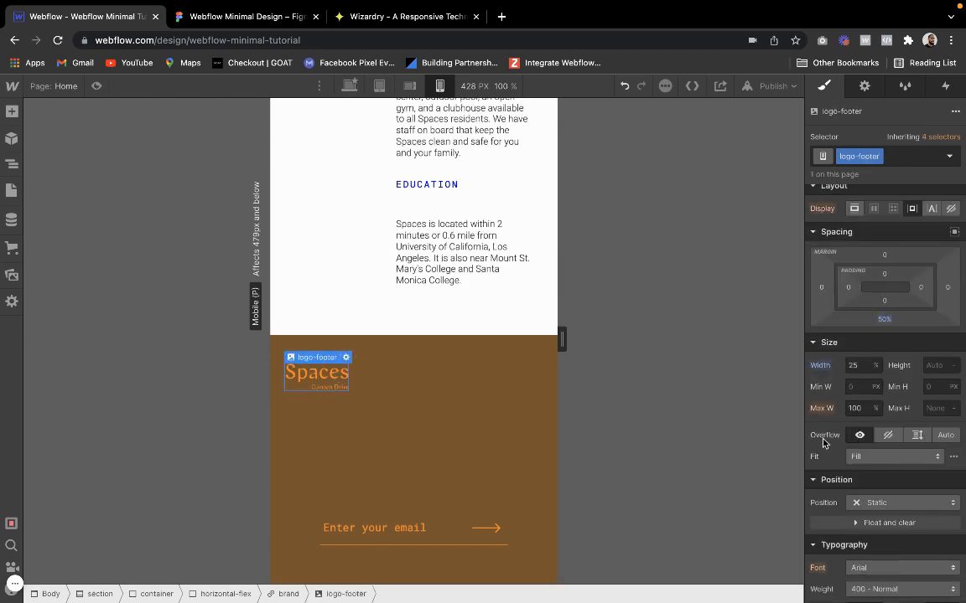
left_click(889, 324)
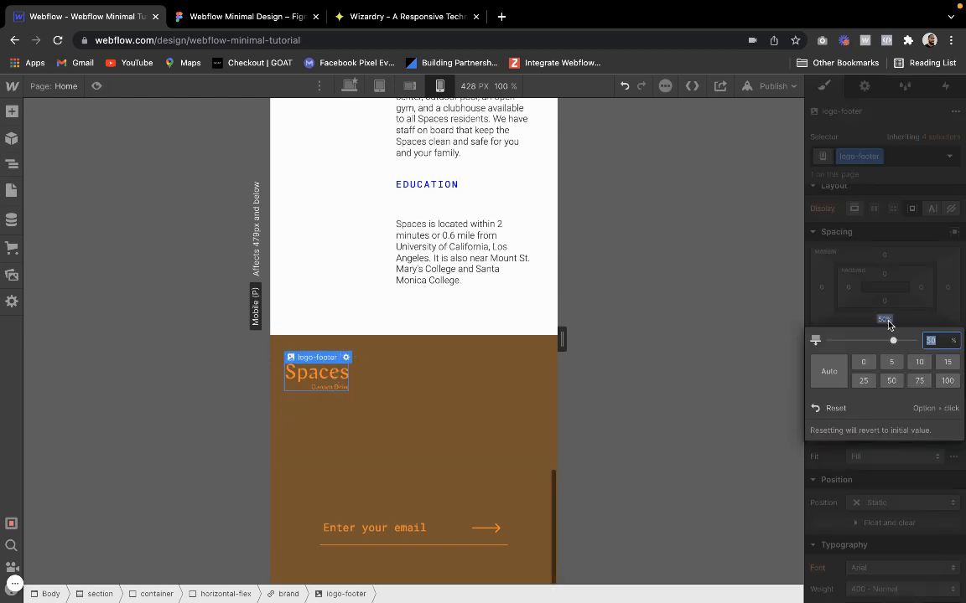
type("30")
key("Return")
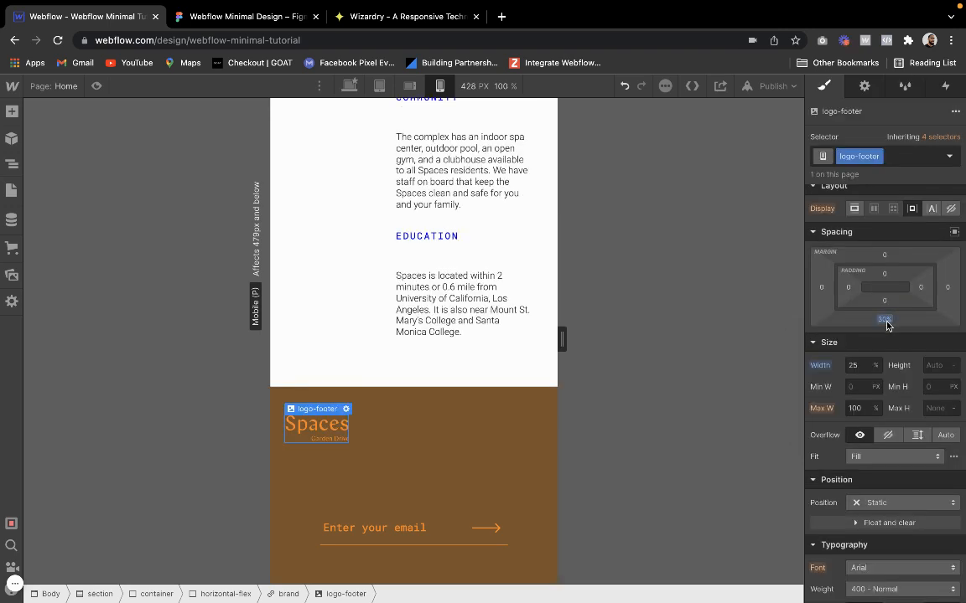
Set the footer form's justification to center after trying start, and check the footer against the section above
left_click(316, 529)
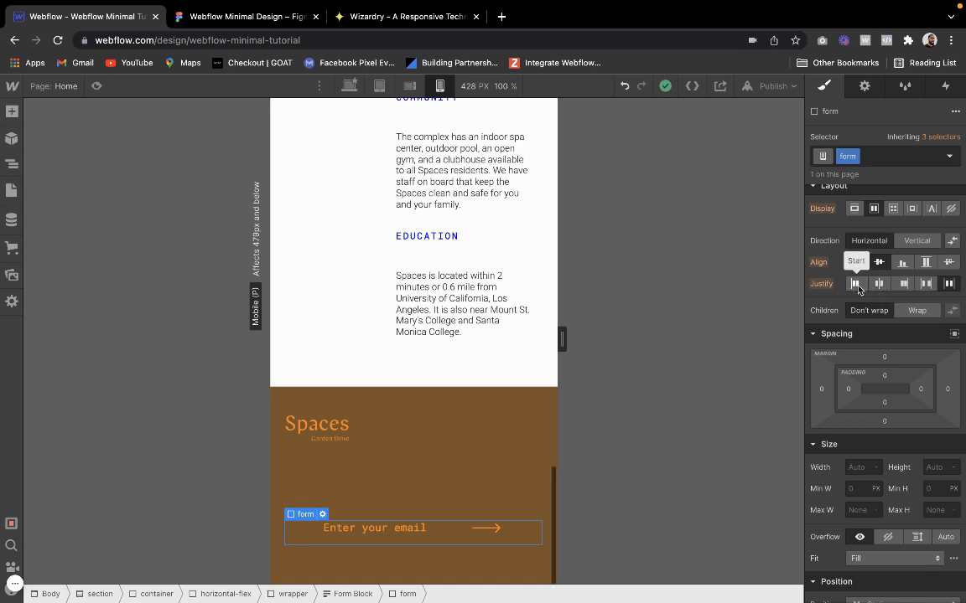
left_click(857, 287)
left_click(879, 285)
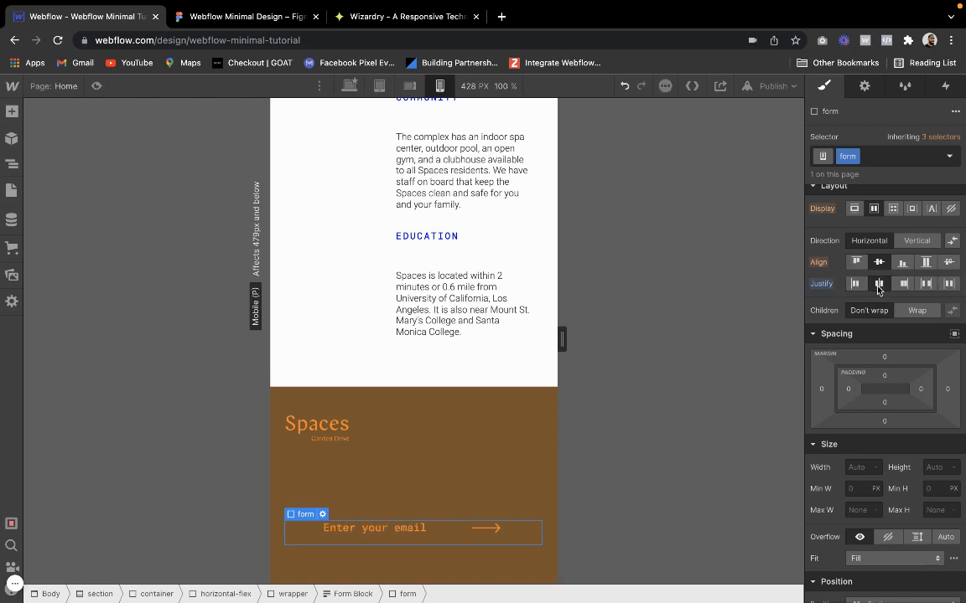
left_click(533, 394)
scroll(487, 403, "up", 1)
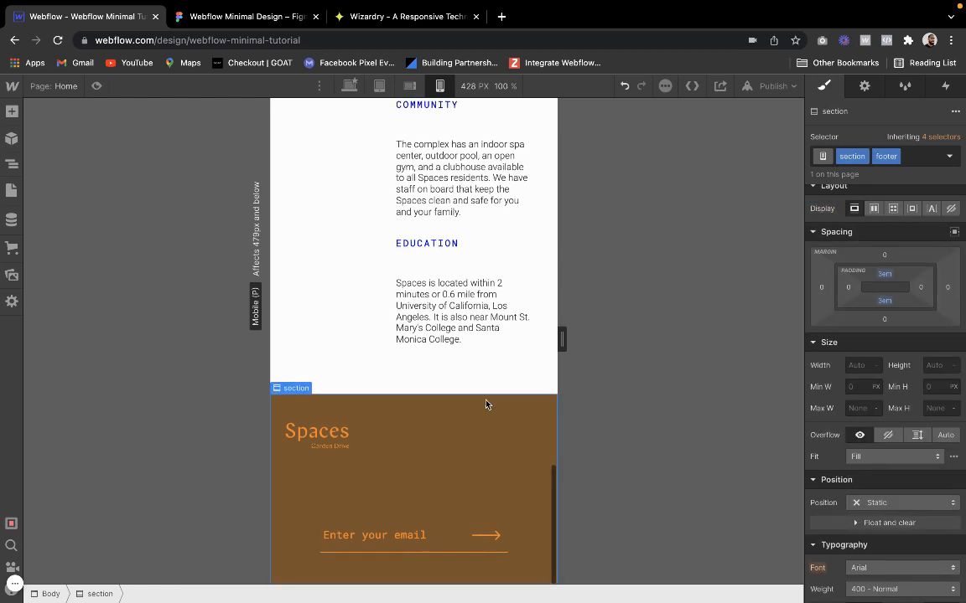
scroll(477, 402, "down", 1)
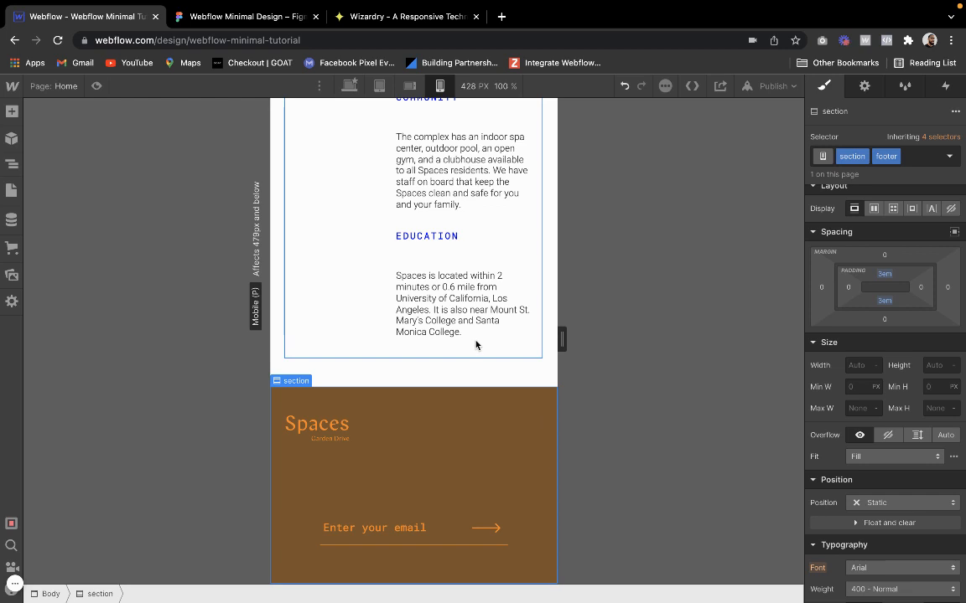
Select the footer's horizontal-flex with the stretch class and set its alignment to center
left_click(368, 440)
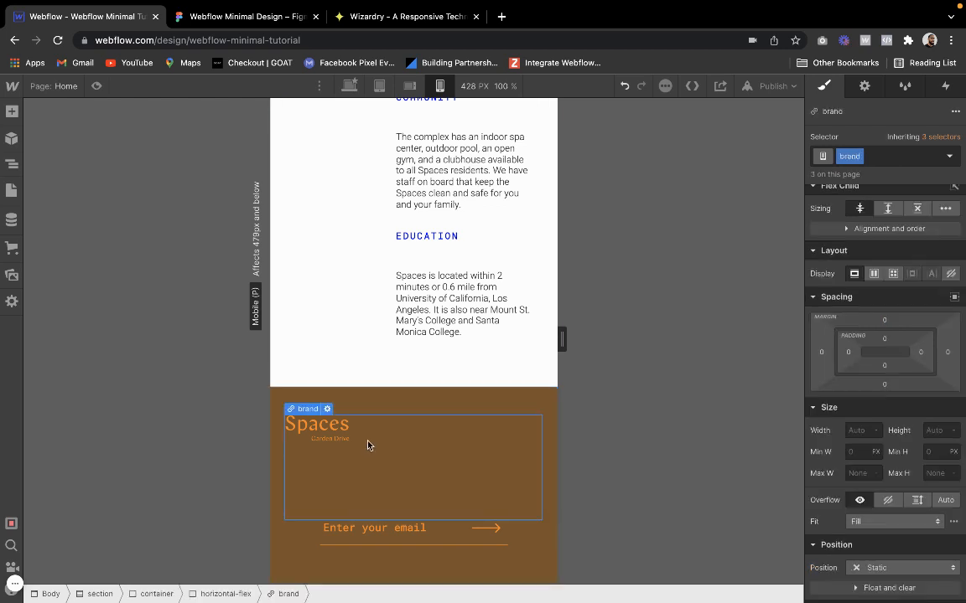
left_click(316, 424)
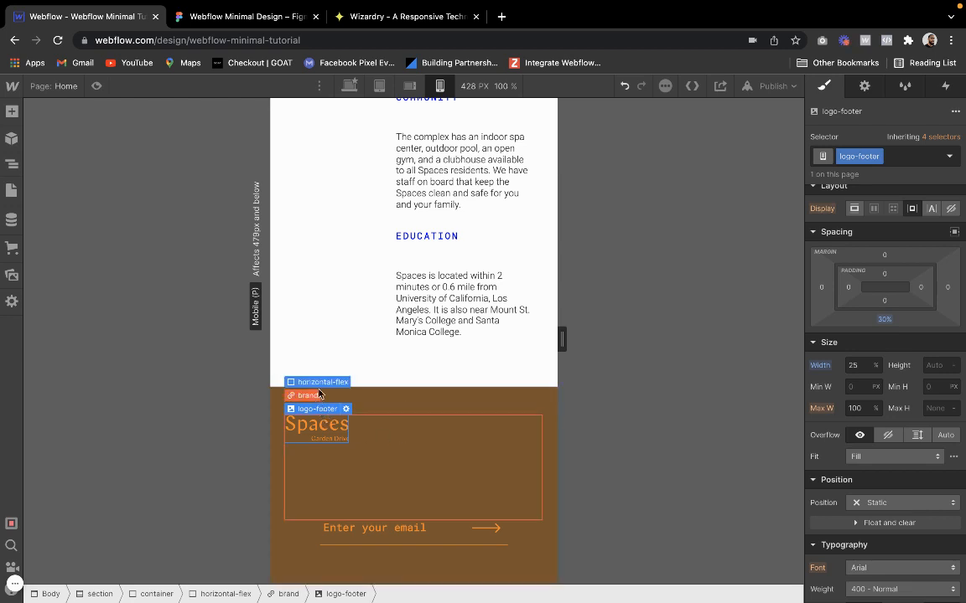
left_click(322, 382)
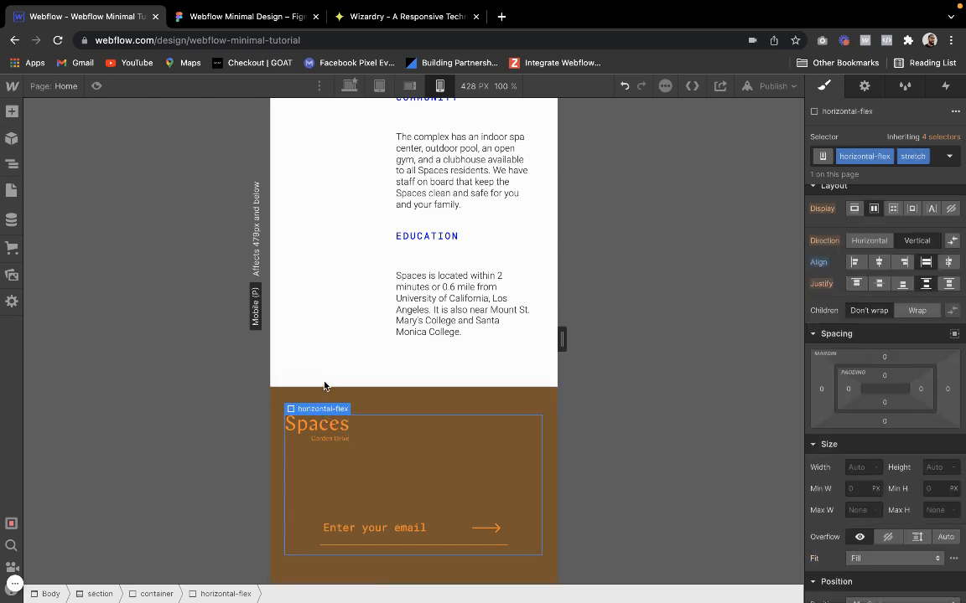
left_click(879, 262)
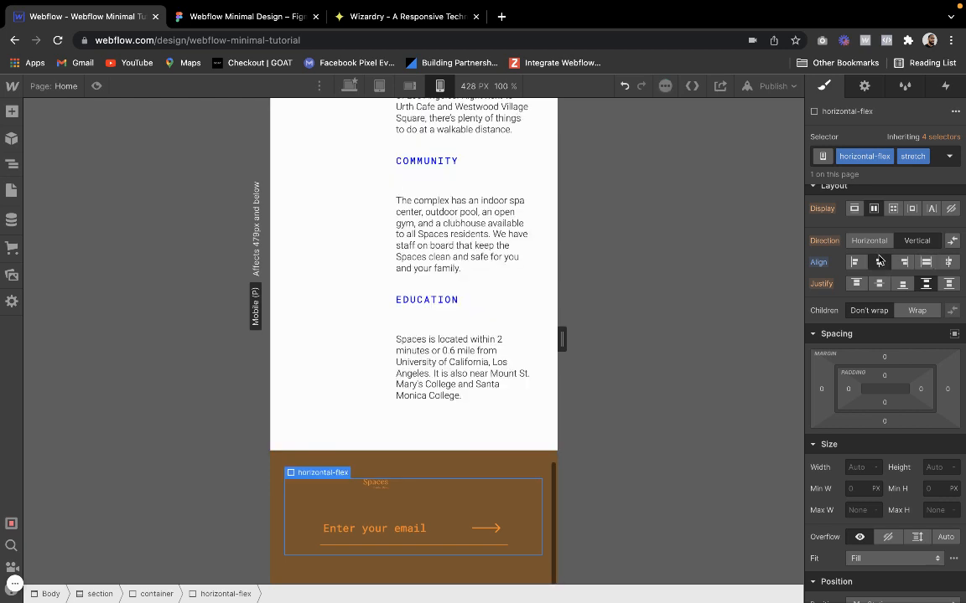
Set the footer logo's width to Auto
left_click(384, 495)
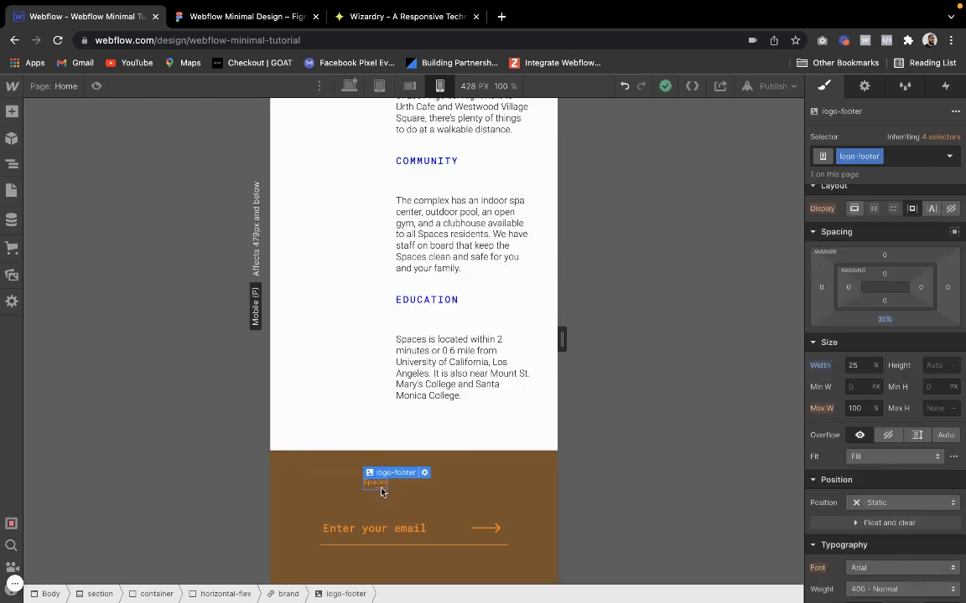
left_click(874, 365)
left_click(880, 458)
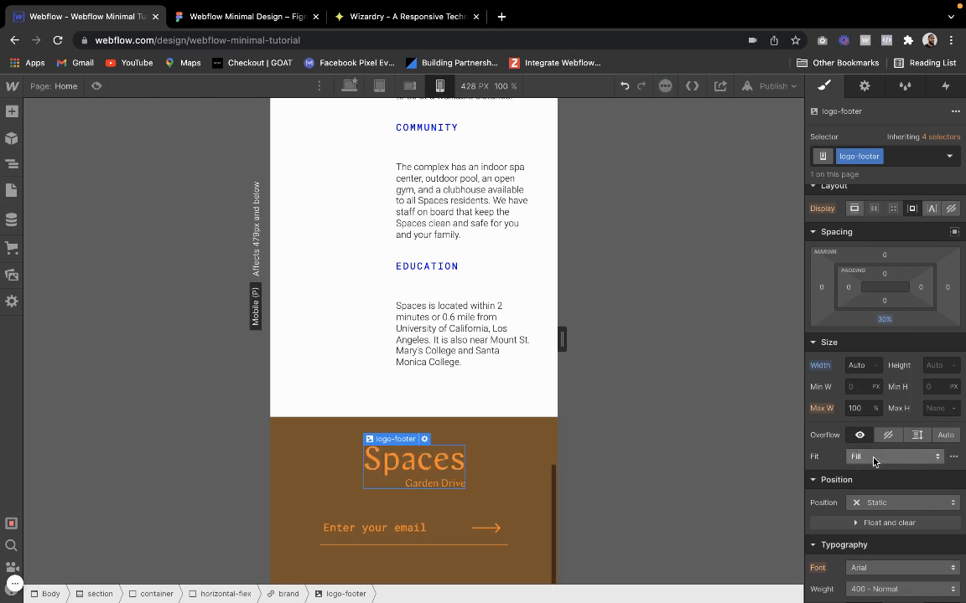
left_click(495, 465)
left_click(419, 462)
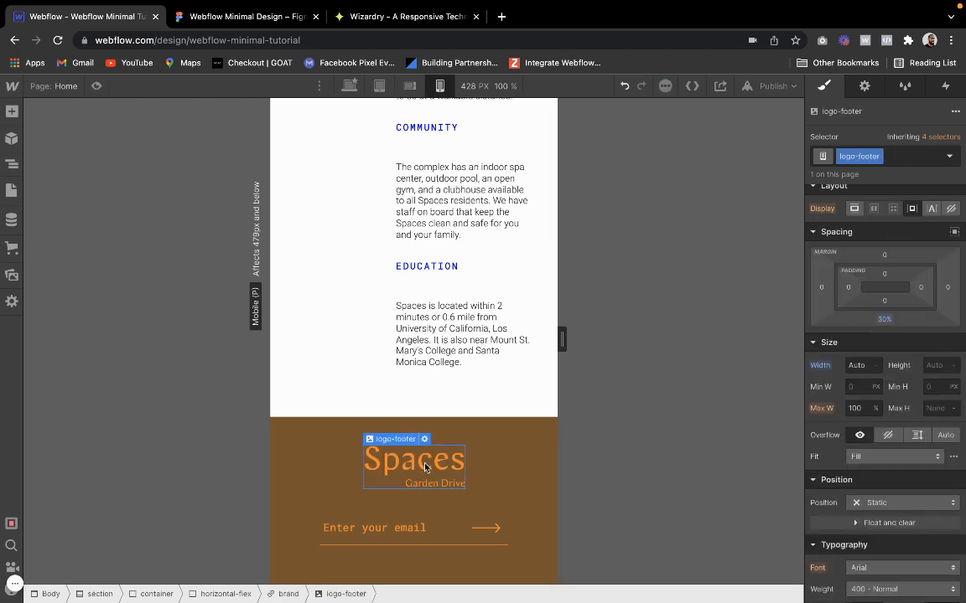
Set the footer logo's left and right padding to 25% each on the mobile portrait layout
left_click(866, 365)
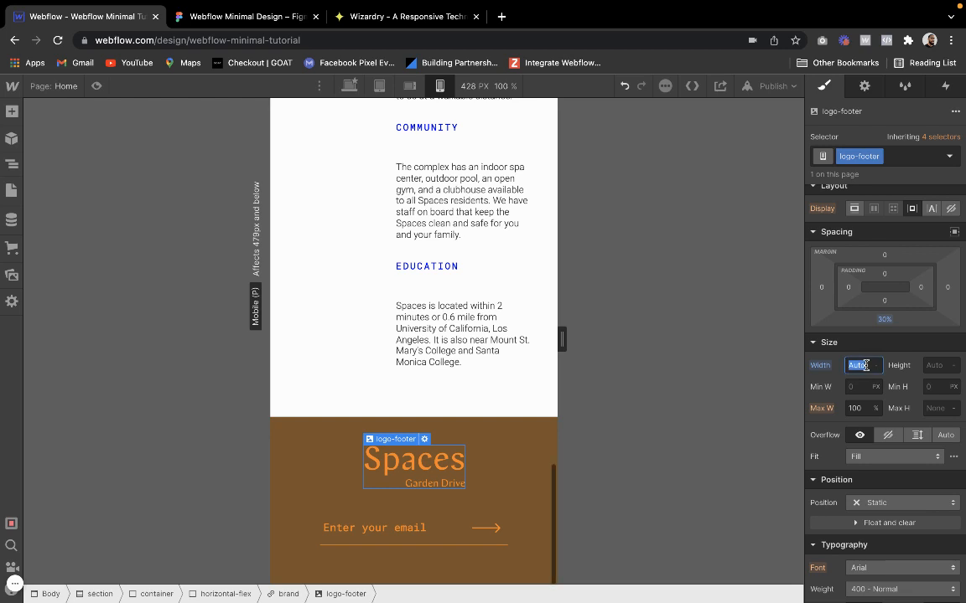
left_click(847, 287)
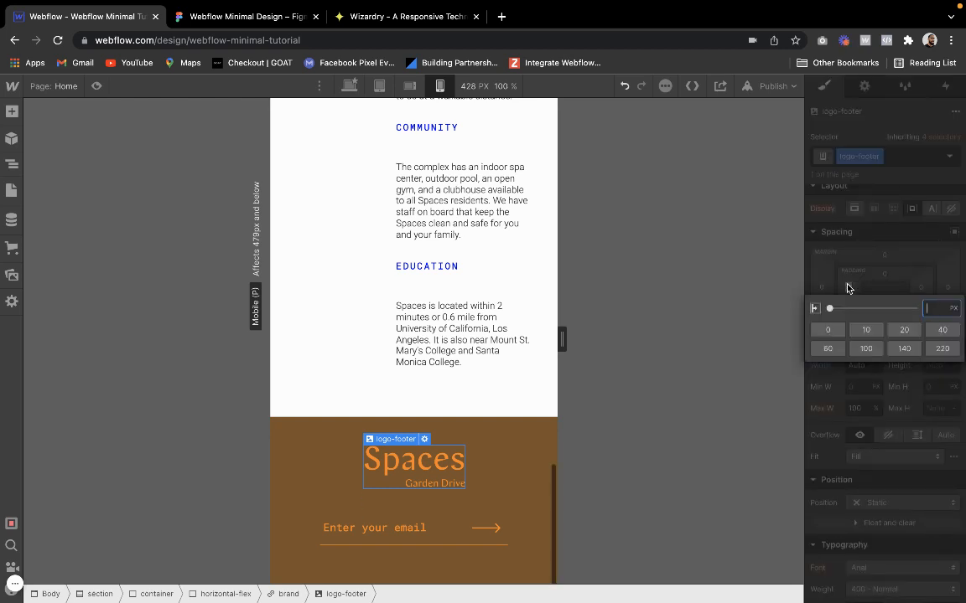
type("2.5%")
key("Return")
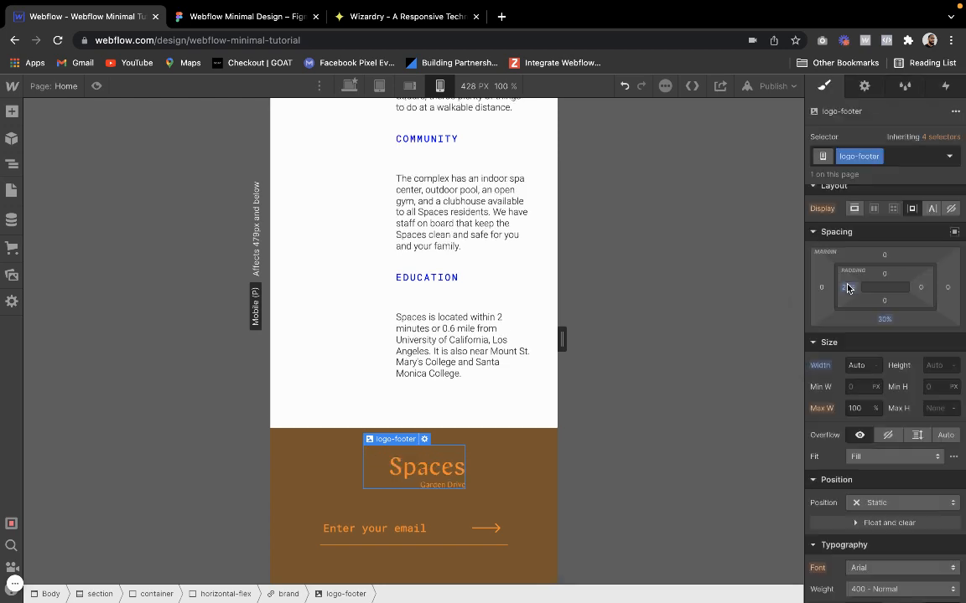
left_click(919, 286)
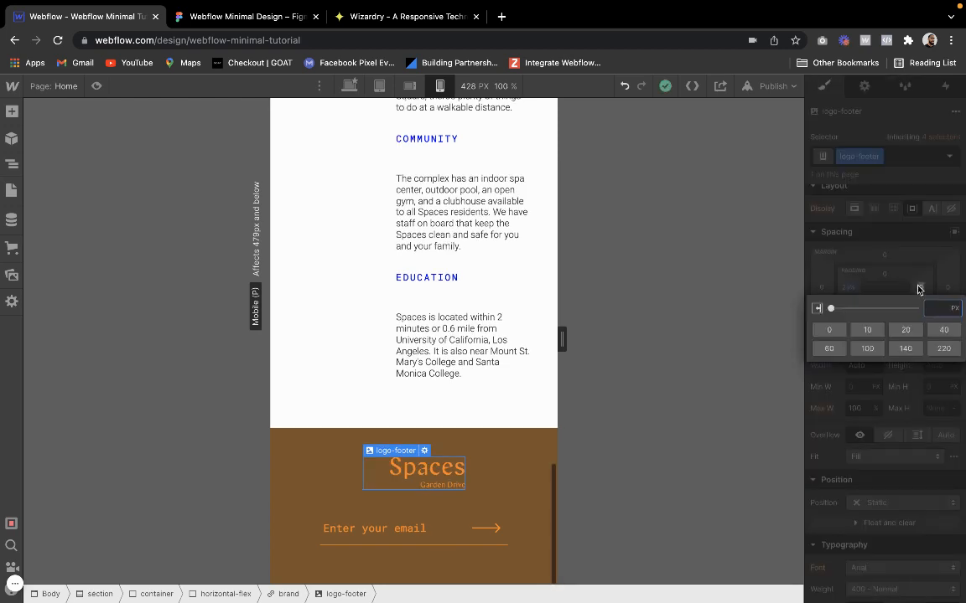
type("2.5%")
key("Return")
left_click(493, 317)
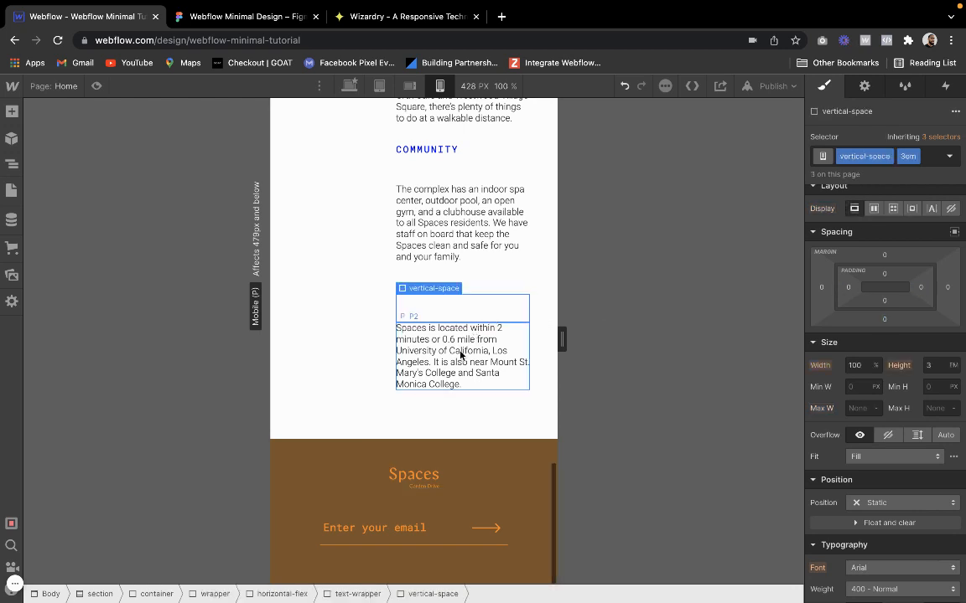
Review the mobile portrait page from the hero to the footer, checking the spacing and alignment of each section
scroll(459, 355, "up", 20)
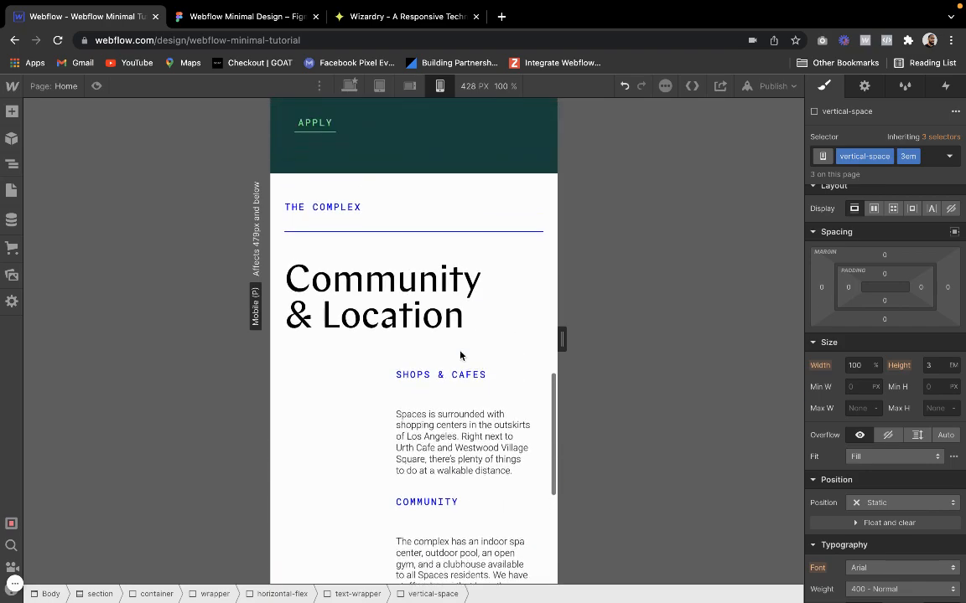
scroll(459, 355, "up", 3)
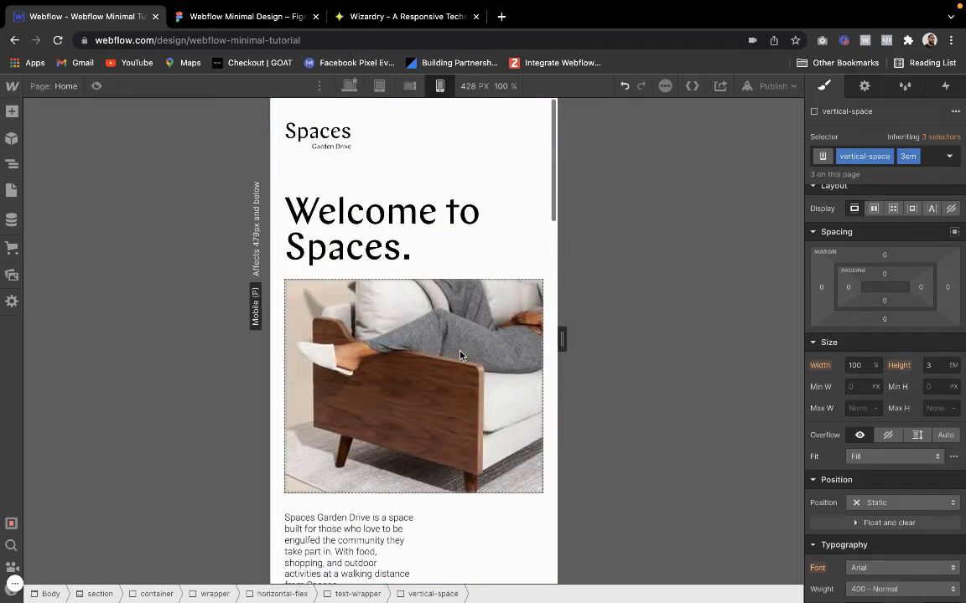
scroll(460, 355, "down", 20)
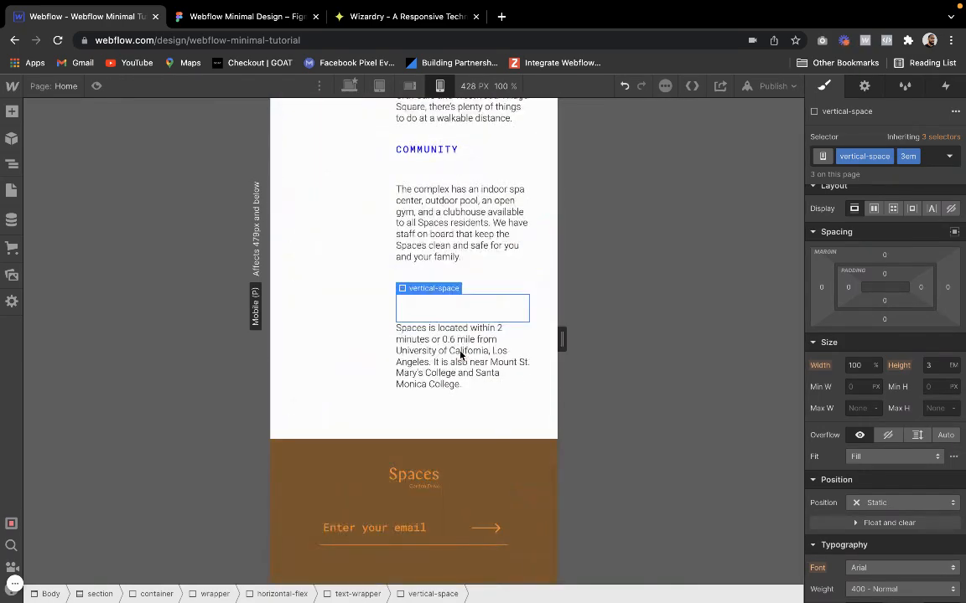
left_click(384, 370)
scroll(384, 371, "up", 10)
scroll(384, 372, "up", 5)
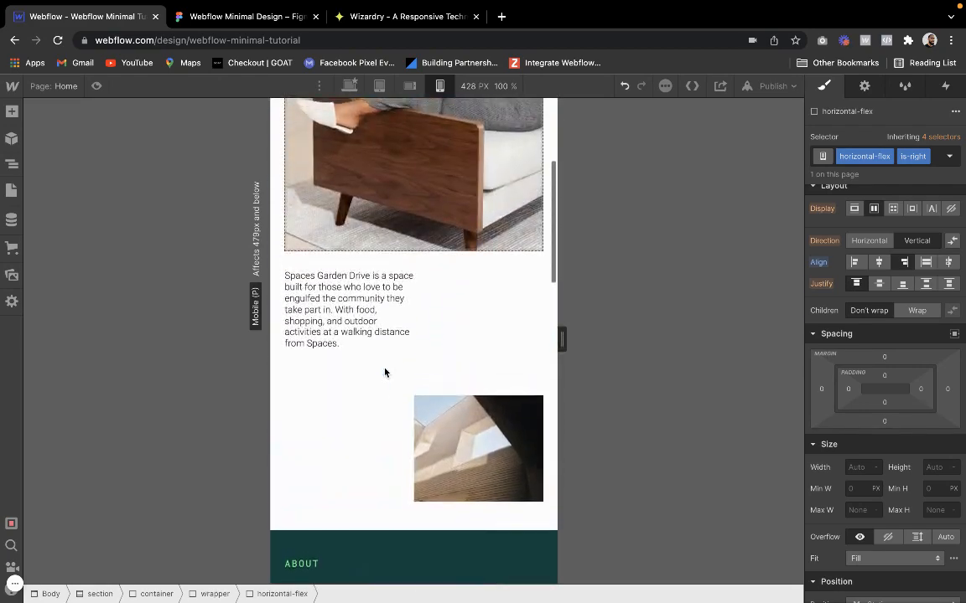
scroll(384, 372, "down", 4)
scroll(385, 372, "down", 15)
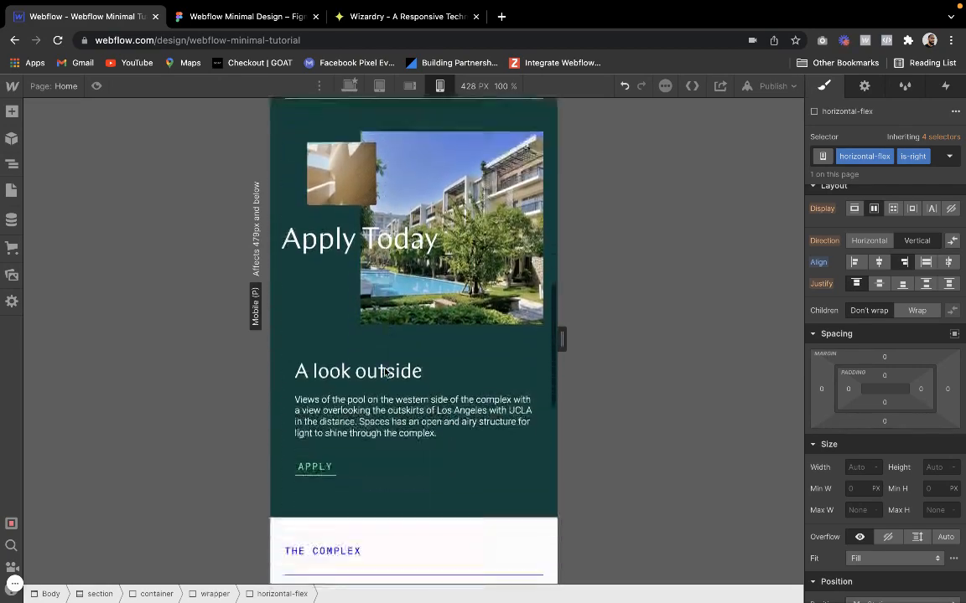
scroll(385, 373, "up", 15)
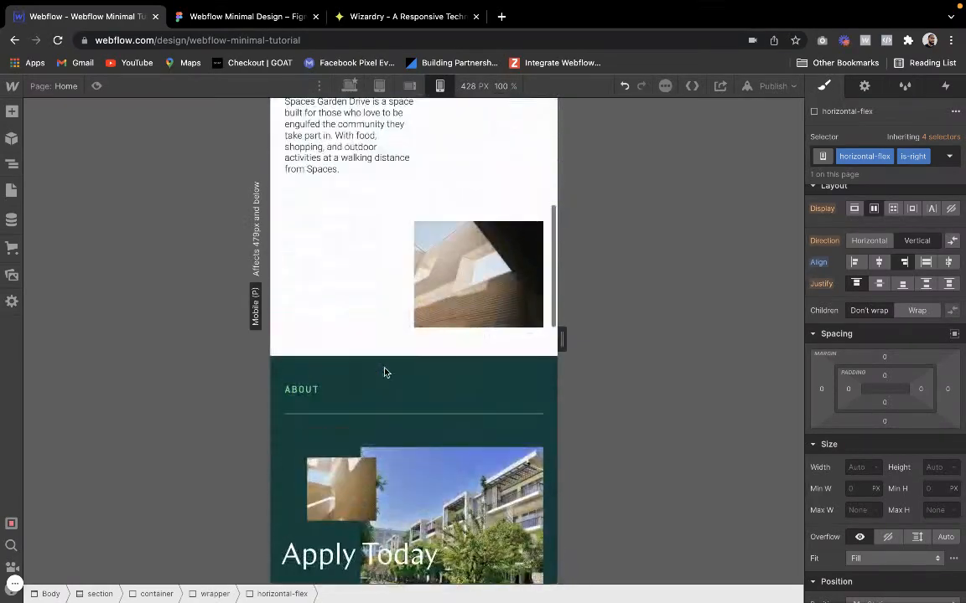
left_click(455, 143)
scroll(455, 143, "down", 15)
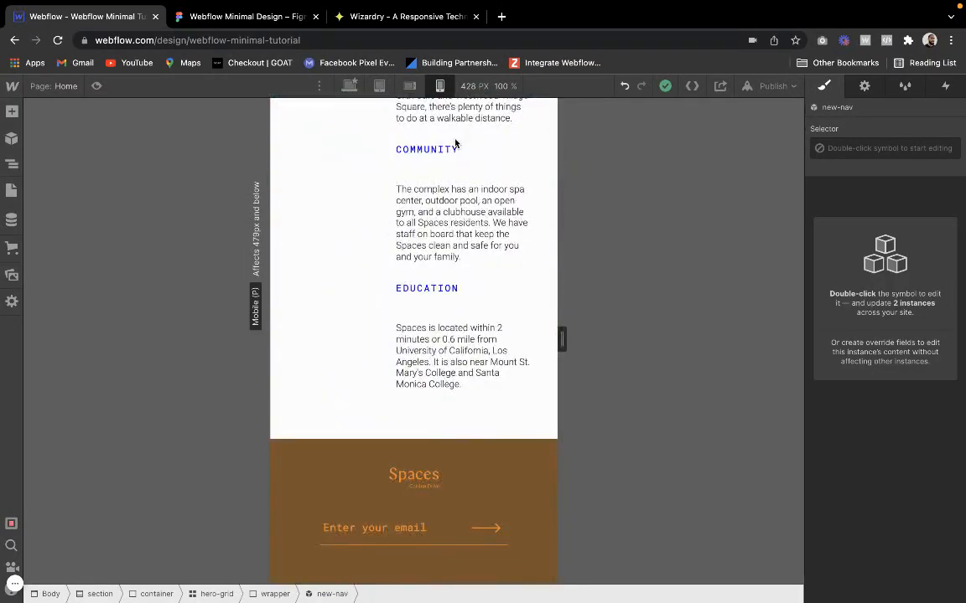
scroll(455, 143, "up", 15)
scroll(455, 143, "down", 12)
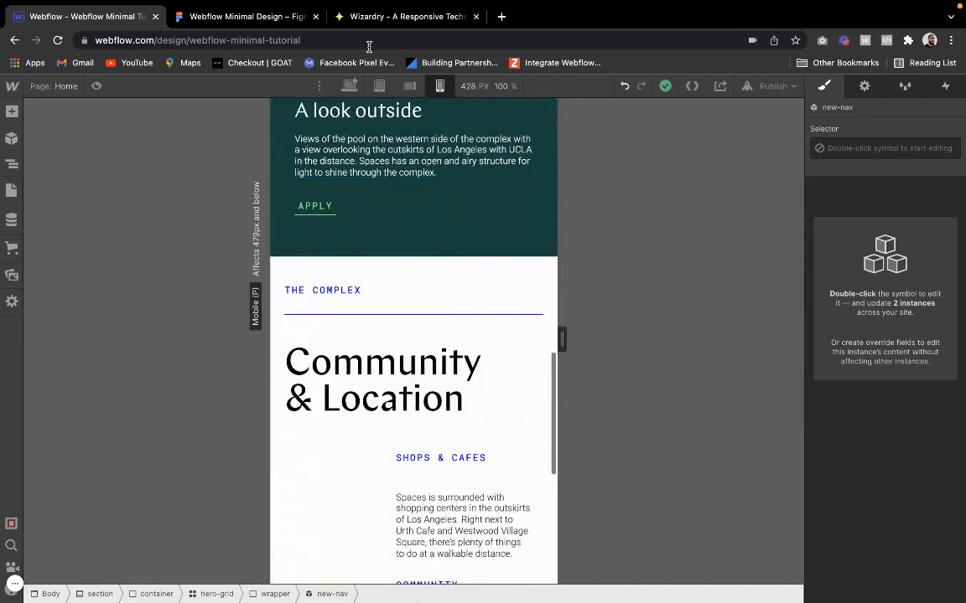
Switch to the desktop breakpoint and check the layout from the footer up to the hero
left_click(349, 85)
scroll(374, 307, "down", 5)
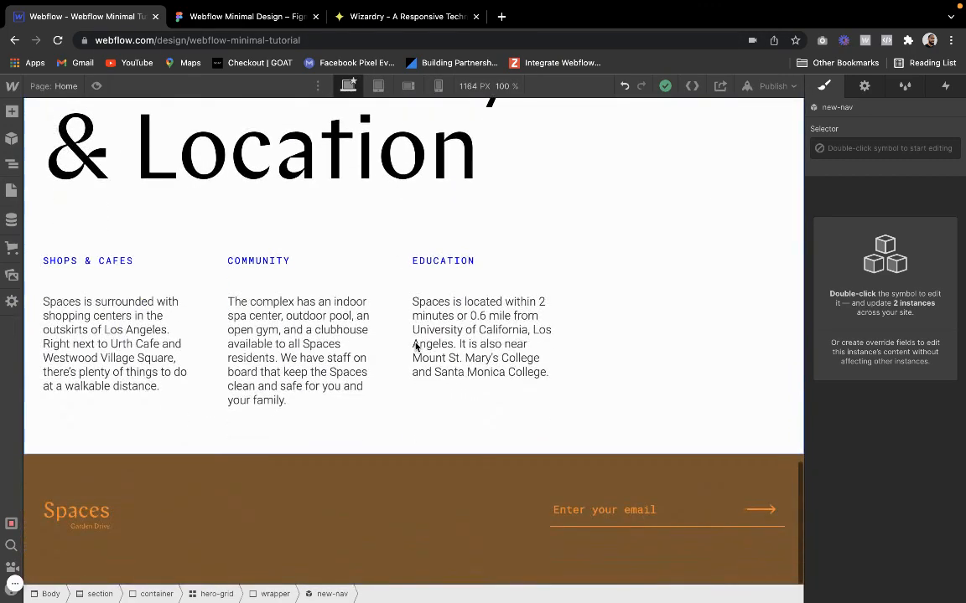
scroll(415, 345, "up", 15)
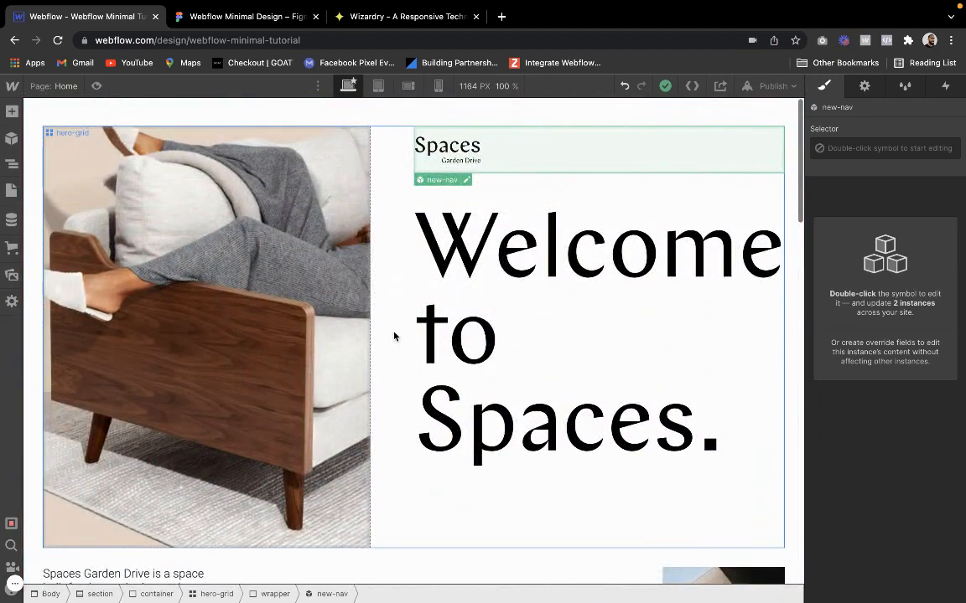
left_click(394, 336)
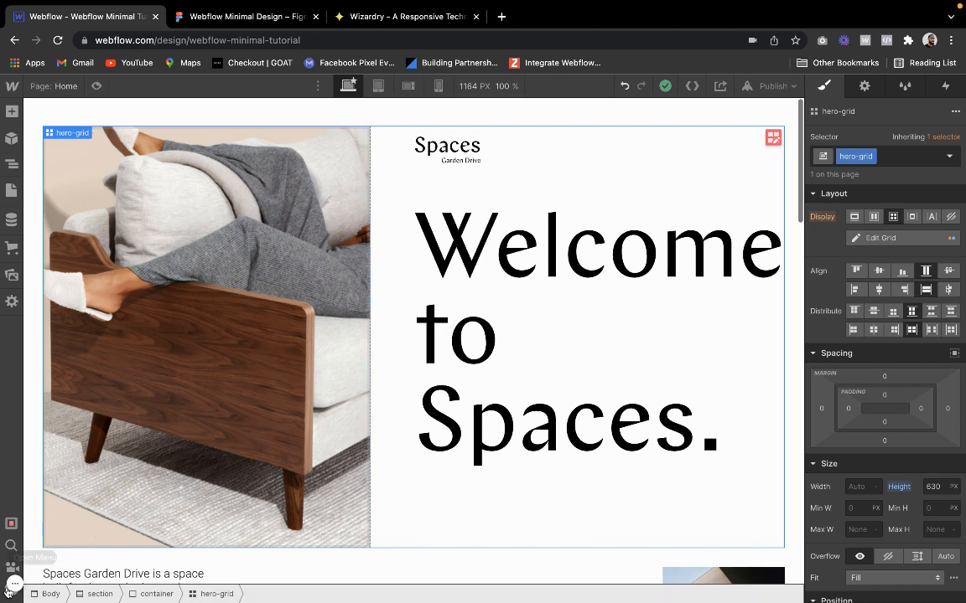
mouse_move(13, 587)
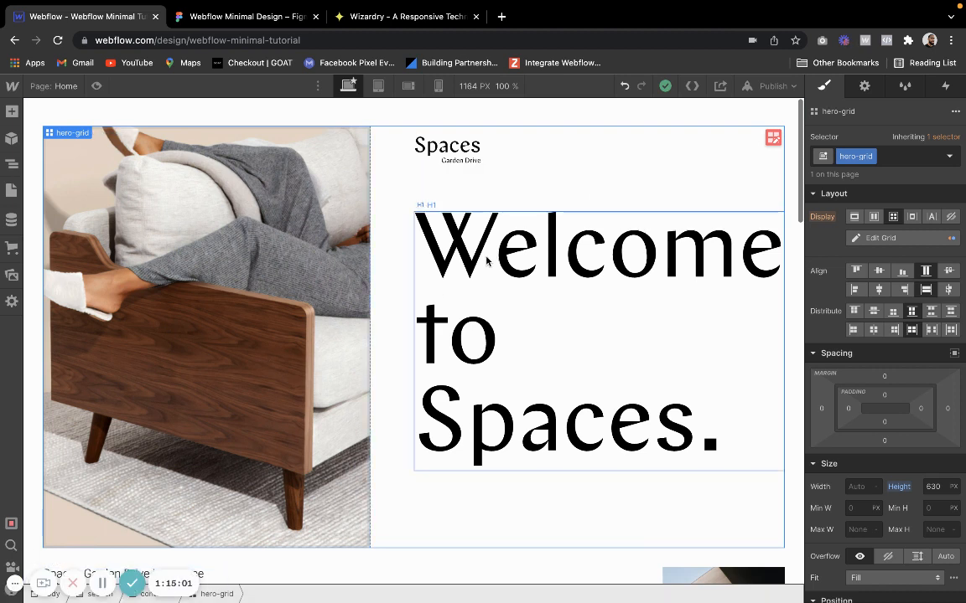
left_click(556, 120)
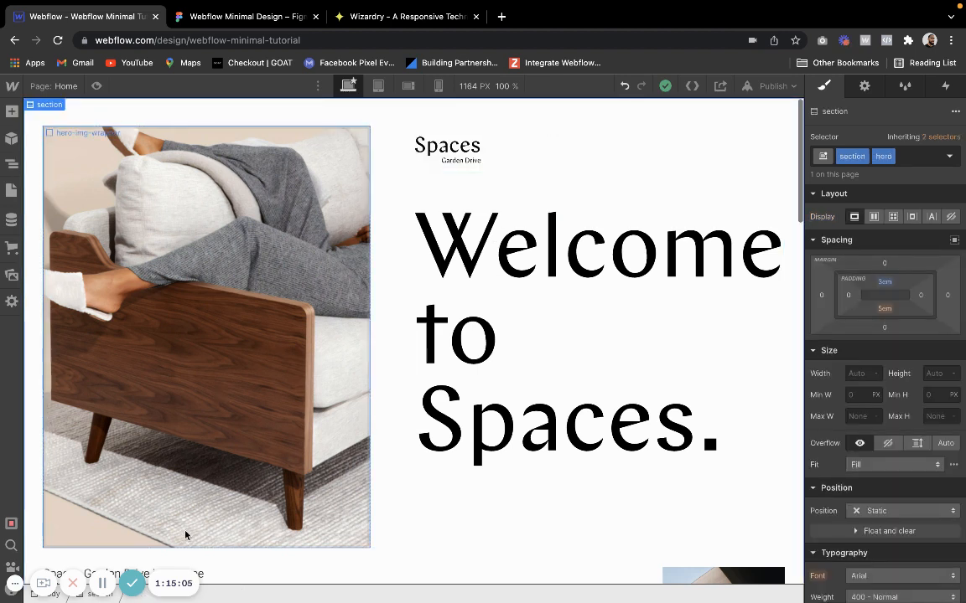